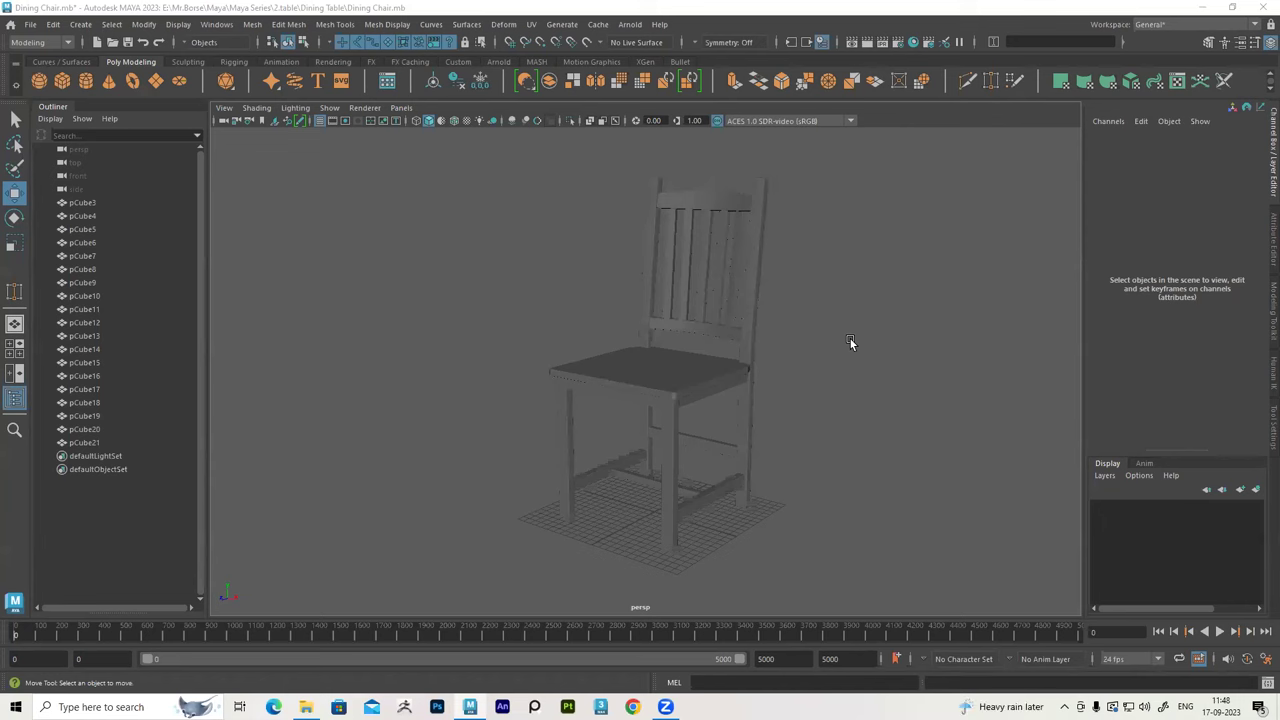
pyautogui.hotkey('alt', 'Tab')
pyautogui.hotkey('alt', 'Tab')
pyautogui.doubleClick(300, 108)
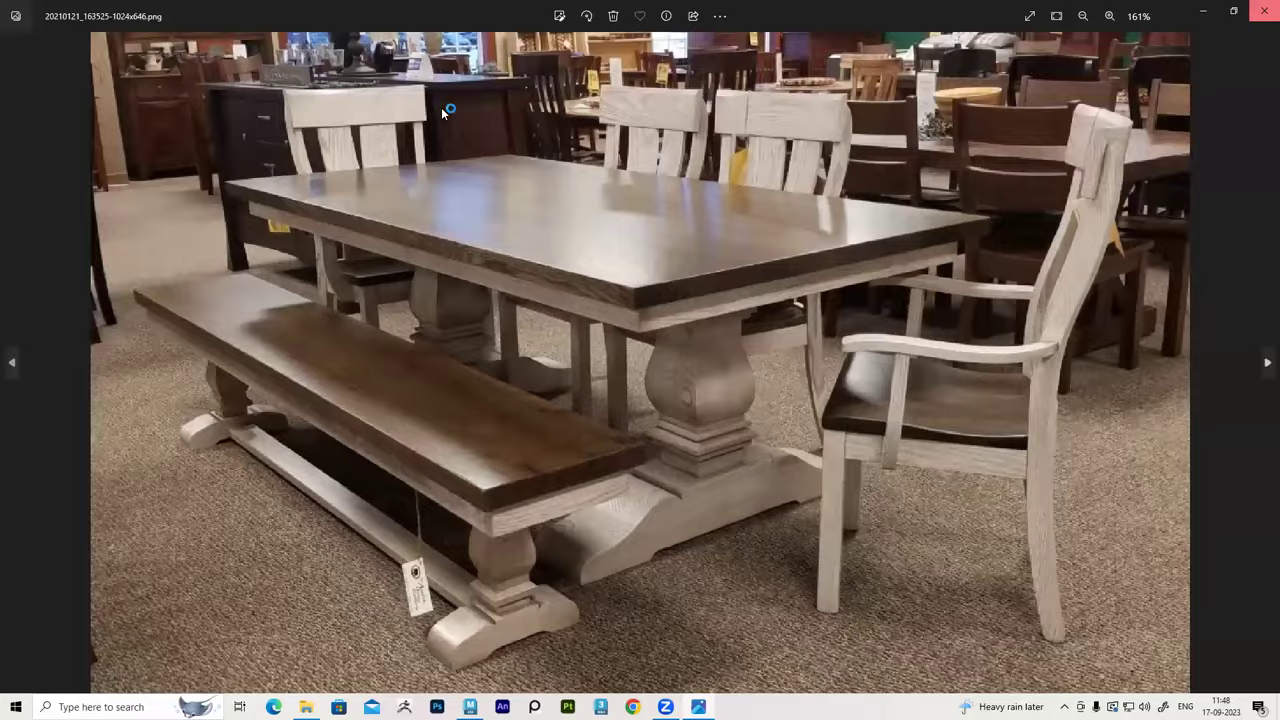
# Close the photo and keep the PureRef 'dining ref' board always on top
pyautogui.hotkey('ctrl', 'shift', 'a')
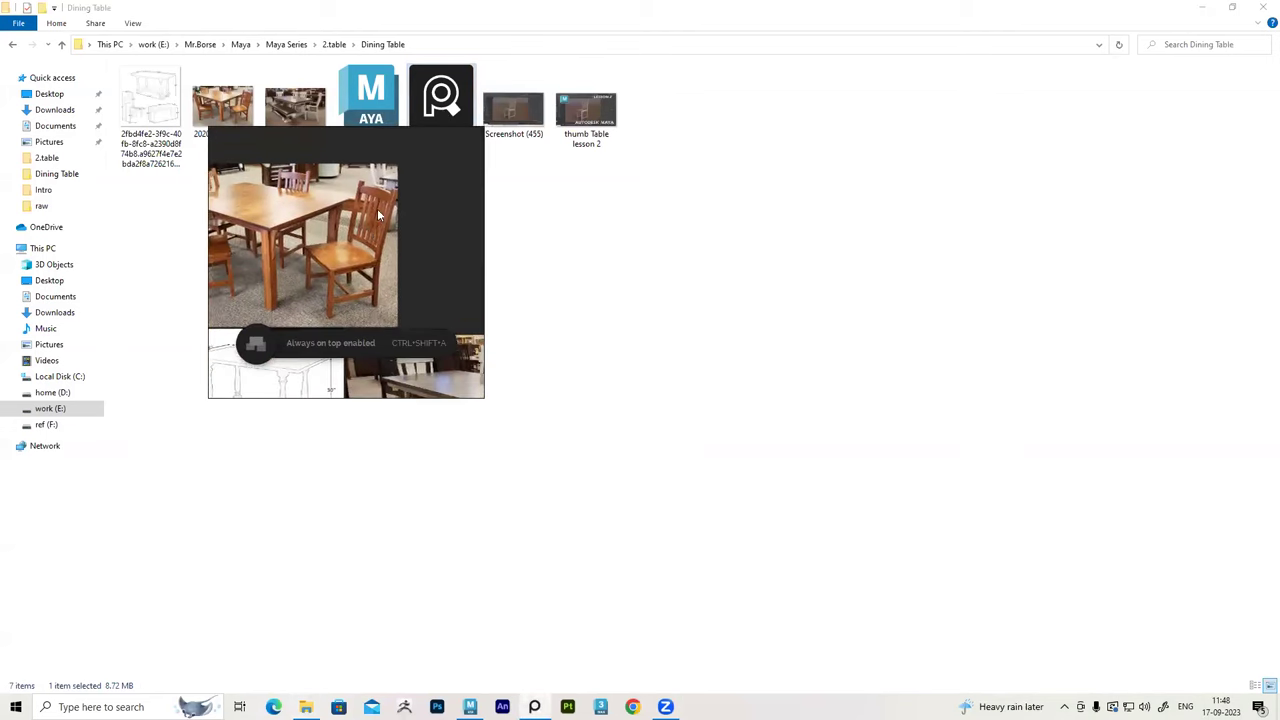
pyautogui.scroll(-2, 377, 208)
pyautogui.hotkey('alt', 'Tab')
pyautogui.hotkey('alt', 'Tab')
pyautogui.hotkey('alt', 'Tab')
# Lower the PureRef board over the viewport beside the chair and marquee-select every chair piece
pyautogui.moveTo(358, 245); pyautogui.dragTo(358, 262)
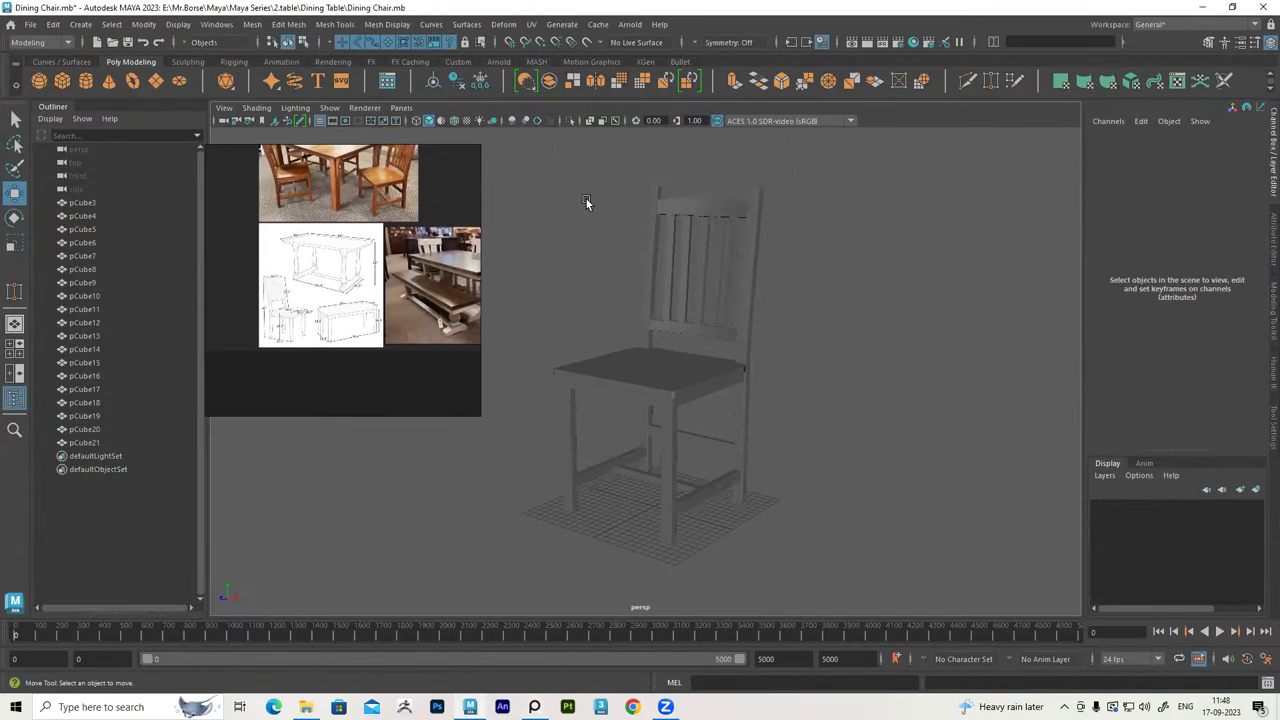
pyautogui.keyDown('alt'); pyautogui.moveTo(698, 352); pyautogui.dragTo(692, 338); pyautogui.keyUp('alt')
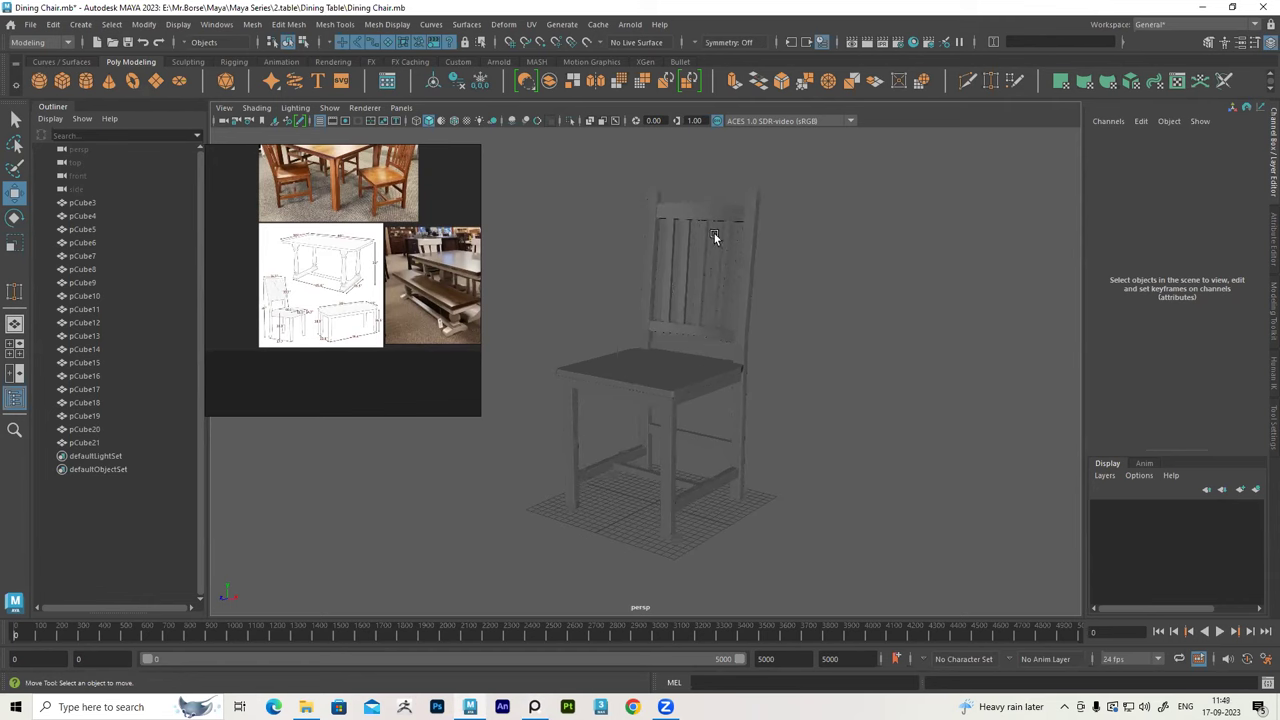
pyautogui.keyDown('alt'); pyautogui.moveTo(686, 251); pyautogui.dragTo(684, 264); pyautogui.keyUp('alt')
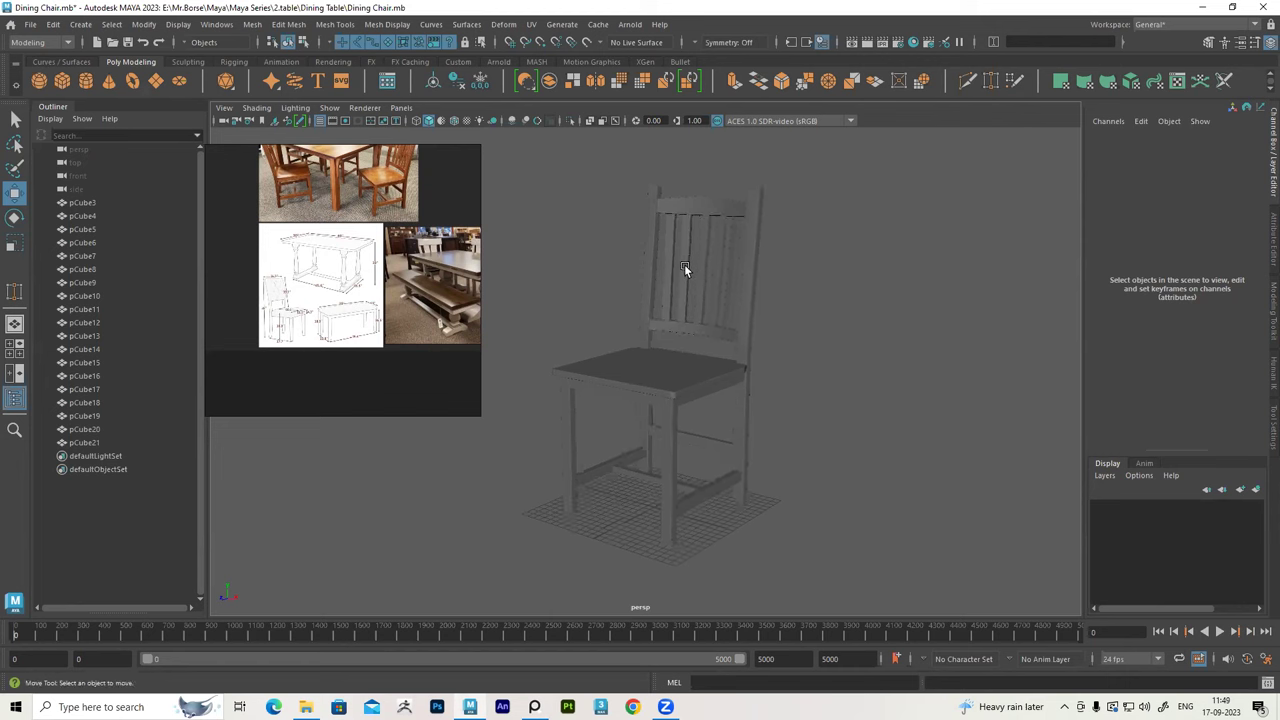
pyautogui.scroll(2, 441, 280)
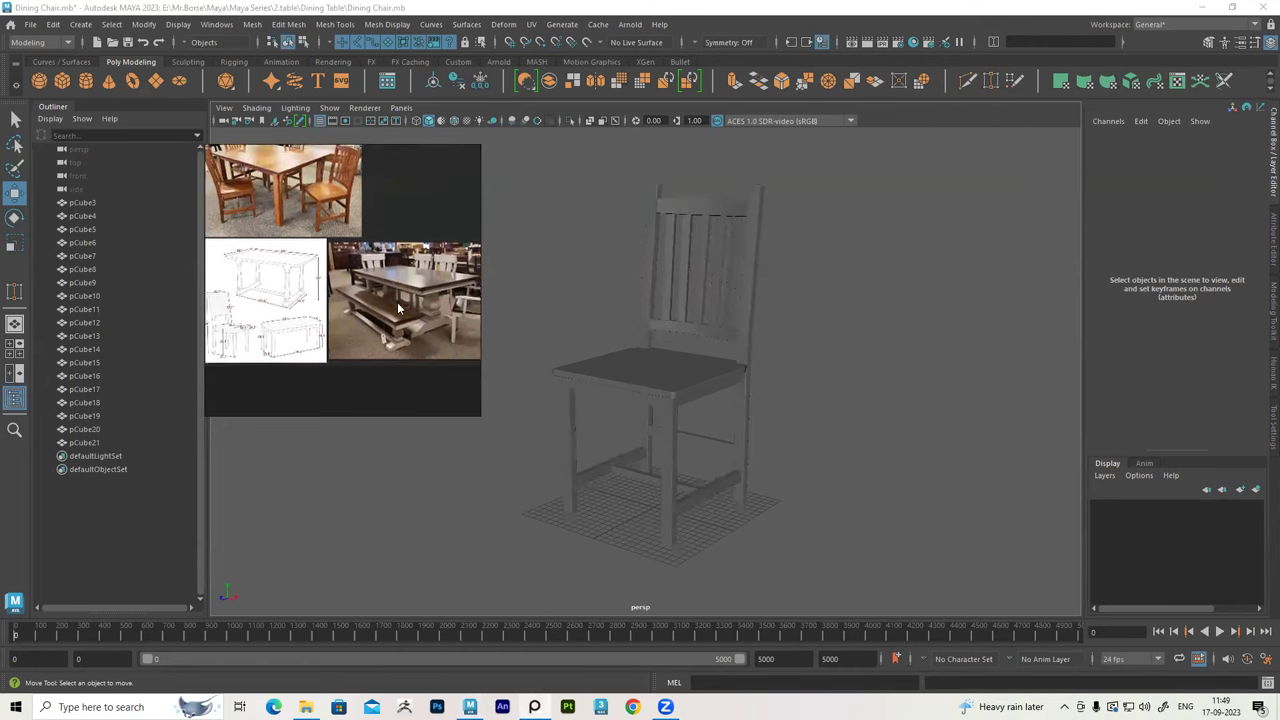
pyautogui.scroll(-2, 441, 285)
pyautogui.keyDown('alt'); pyautogui.moveTo(736, 256); pyautogui.dragTo(744, 266); pyautogui.keyUp('alt')
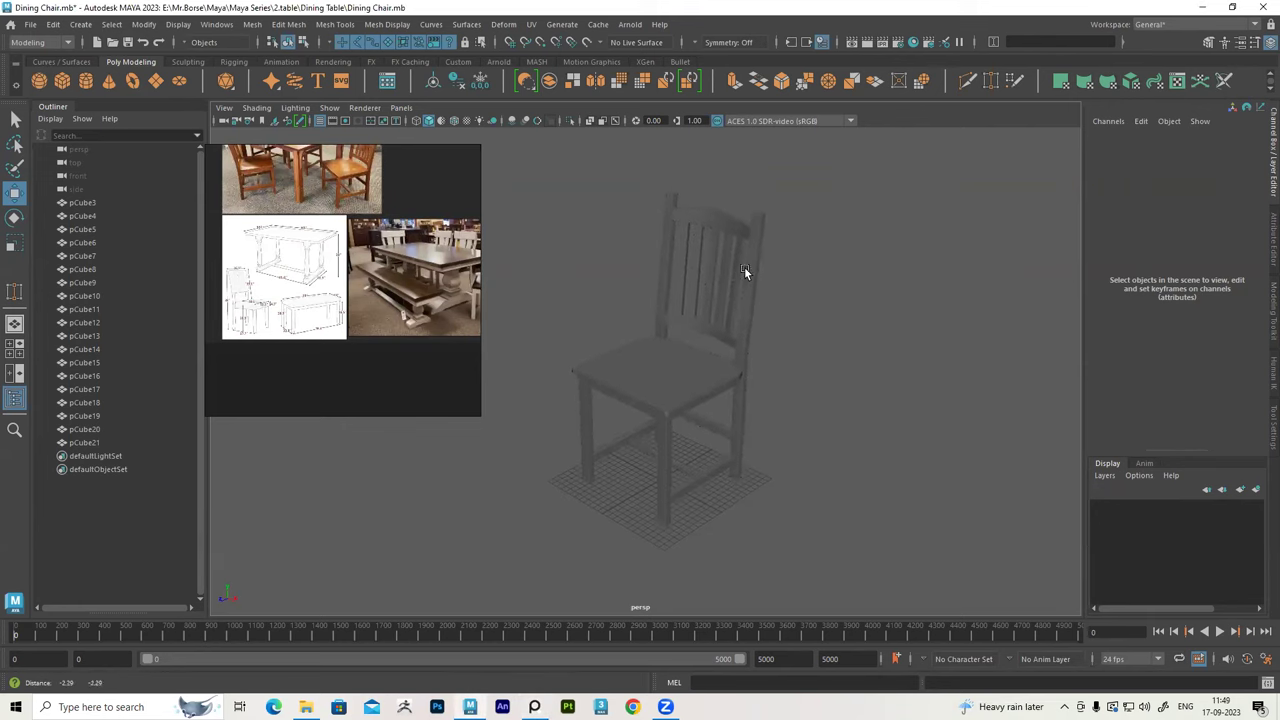
pyautogui.moveTo(850, 165); pyautogui.dragTo(543, 557)
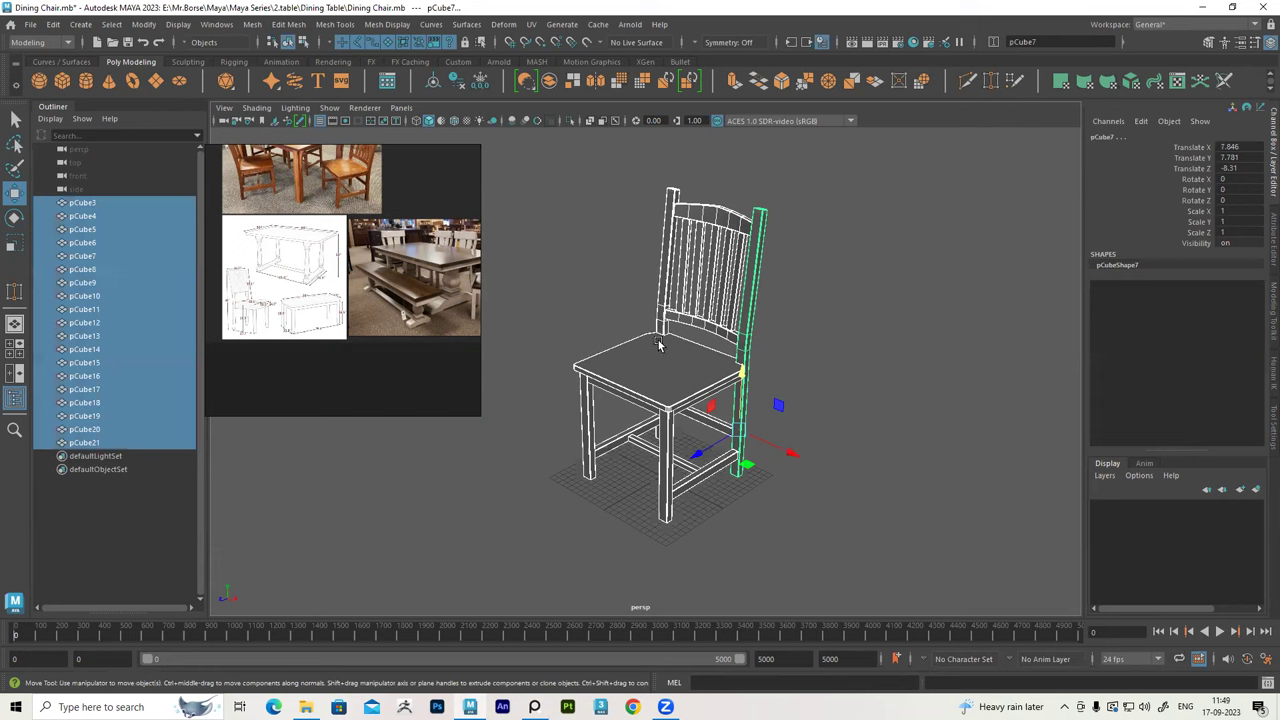
# Group the selected chair pieces into group1 and collapse it in the Outliner
pyautogui.click(53, 24)
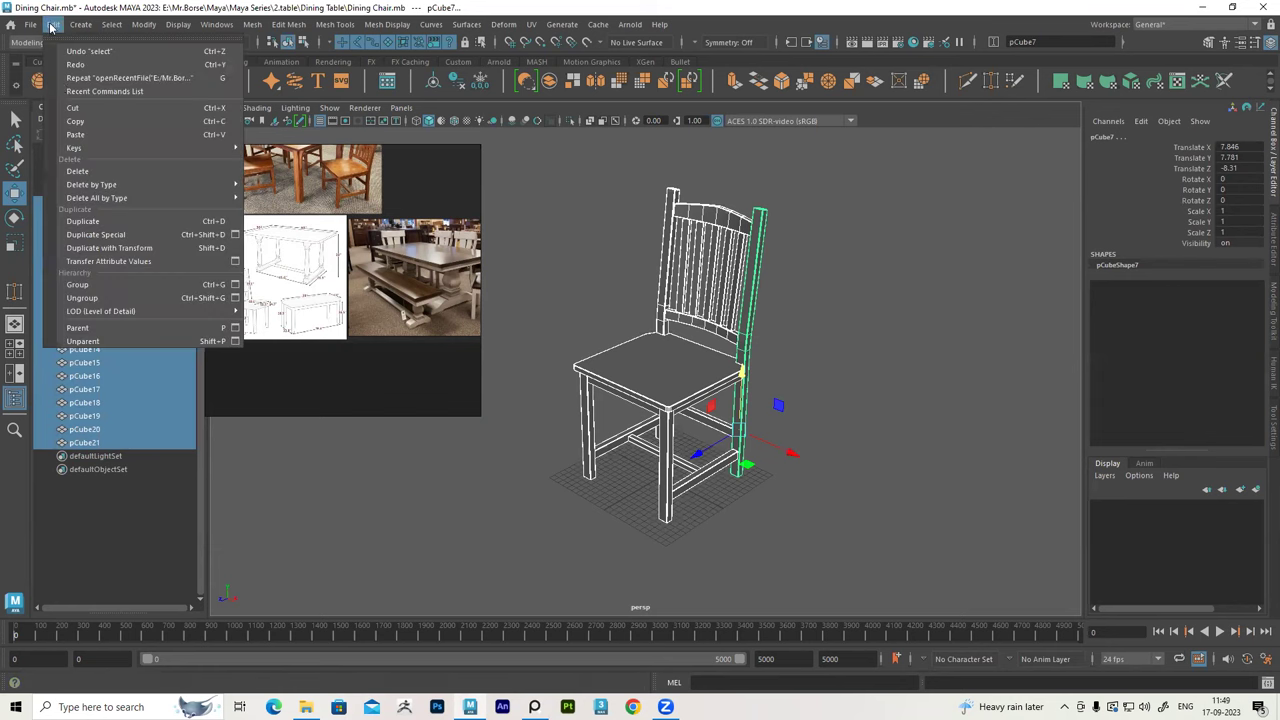
pyautogui.click(108, 289)
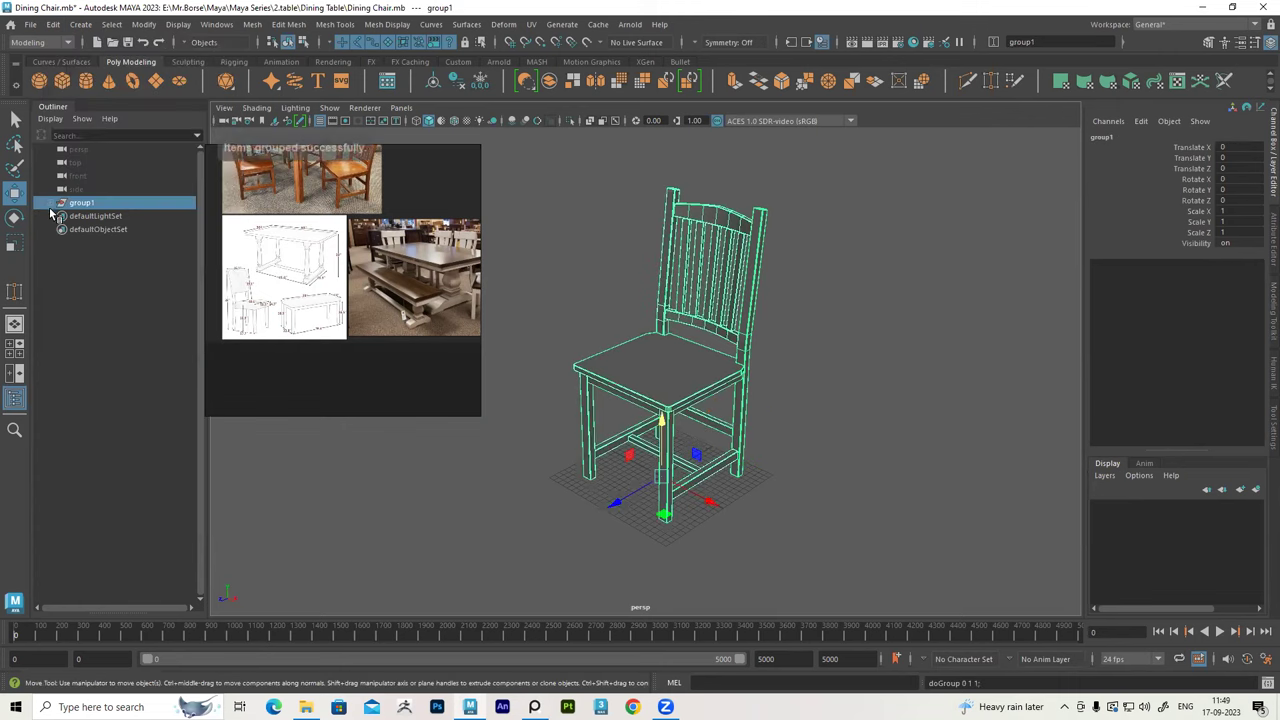
pyautogui.click(55, 203)
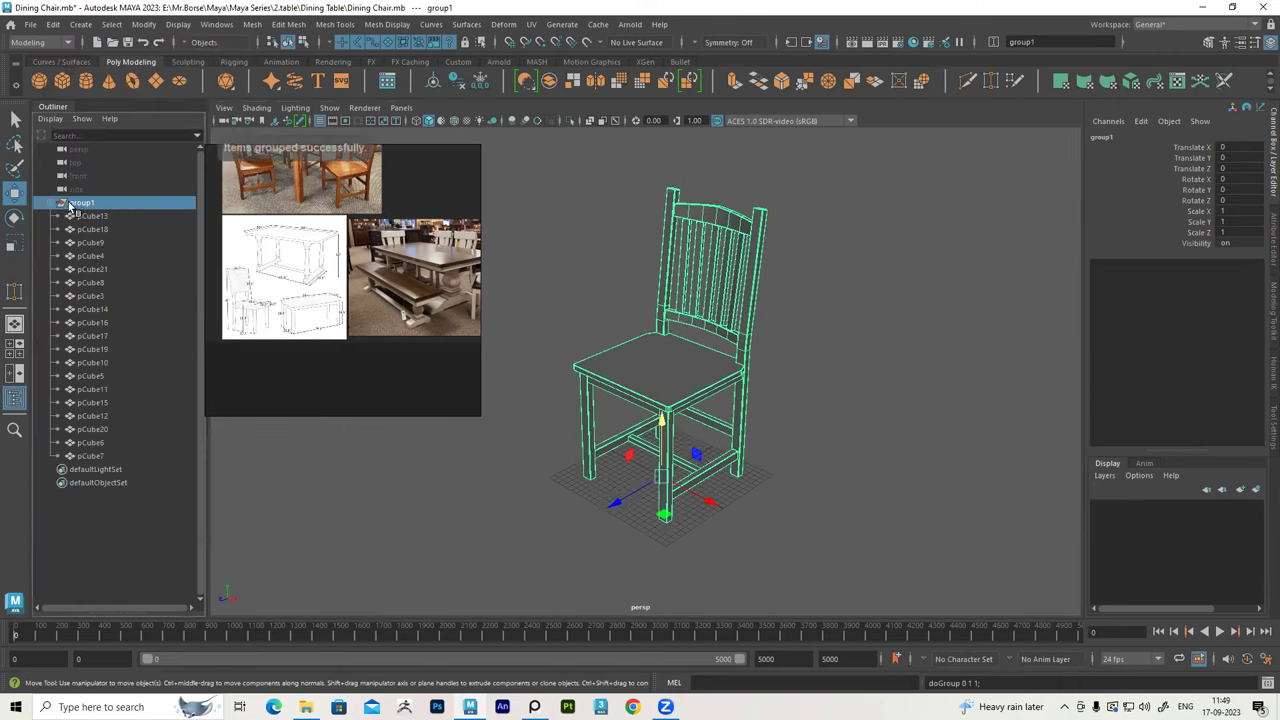
pyautogui.click(56, 203)
# Move group1 back along Z away from the grid and deselect it
pyautogui.scroll(-2, 796, 388)
pyautogui.moveTo(796, 388)
pyautogui.keyDown('alt'); pyautogui.mouseDown()
pyautogui.moveTo(625, 467)
pyautogui.moveTo(796, 418)
pyautogui.mouseUp(); pyautogui.keyUp('alt')
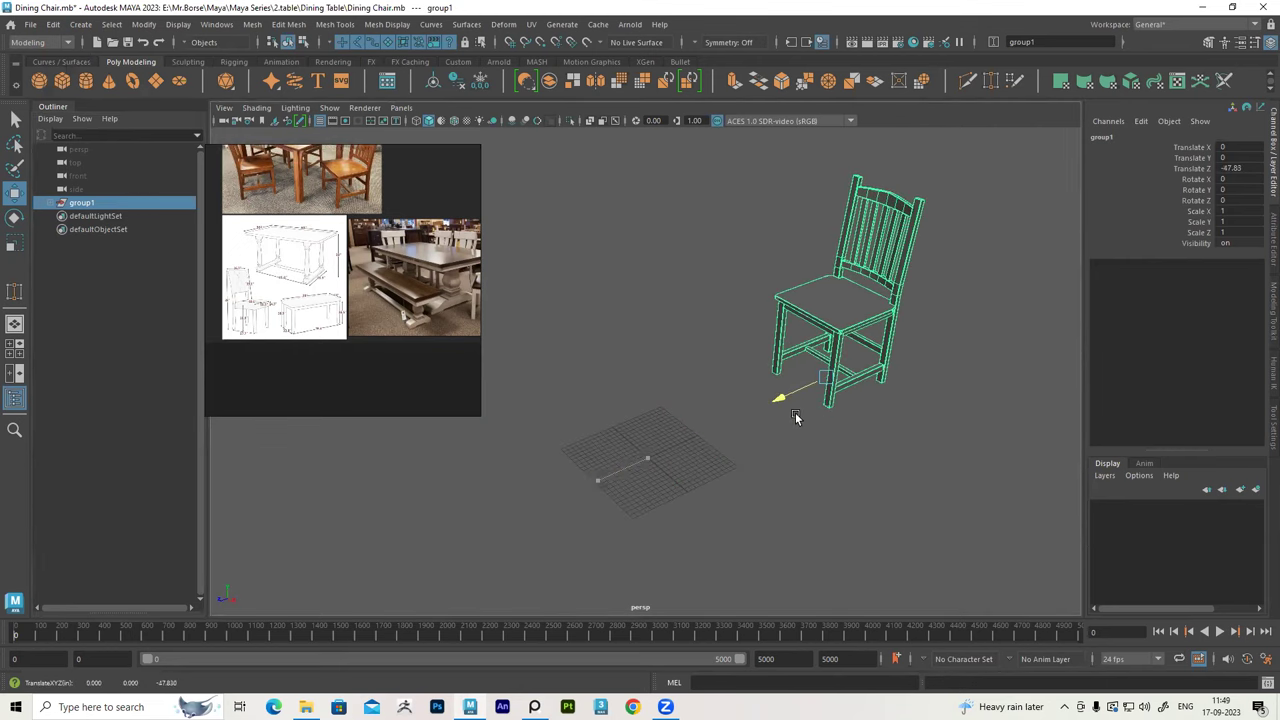
pyautogui.click(757, 481)
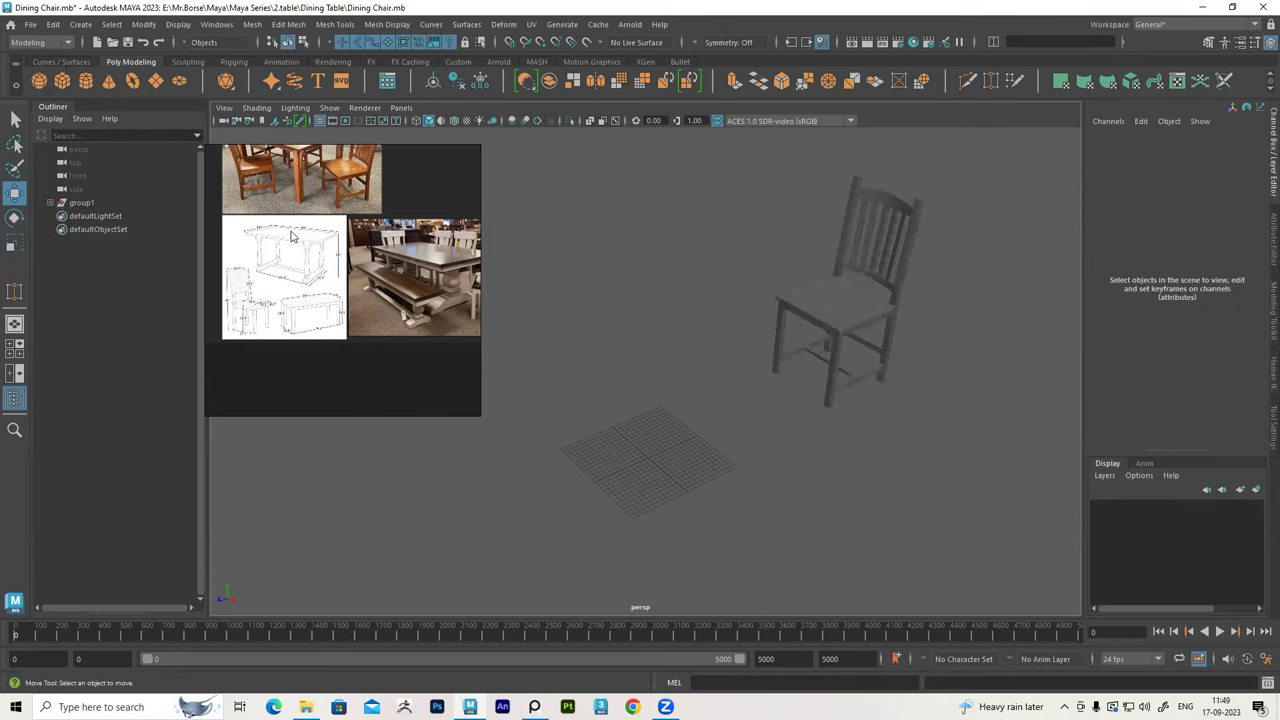
# Zoom in on PureRef's dimensioned table, chair and bench drawing
pyautogui.scroll(1, 291, 235)
pyautogui.scroll(1, 285, 240)
pyautogui.scroll(1, 235, 254)
pyautogui.scroll(1, 241, 228)
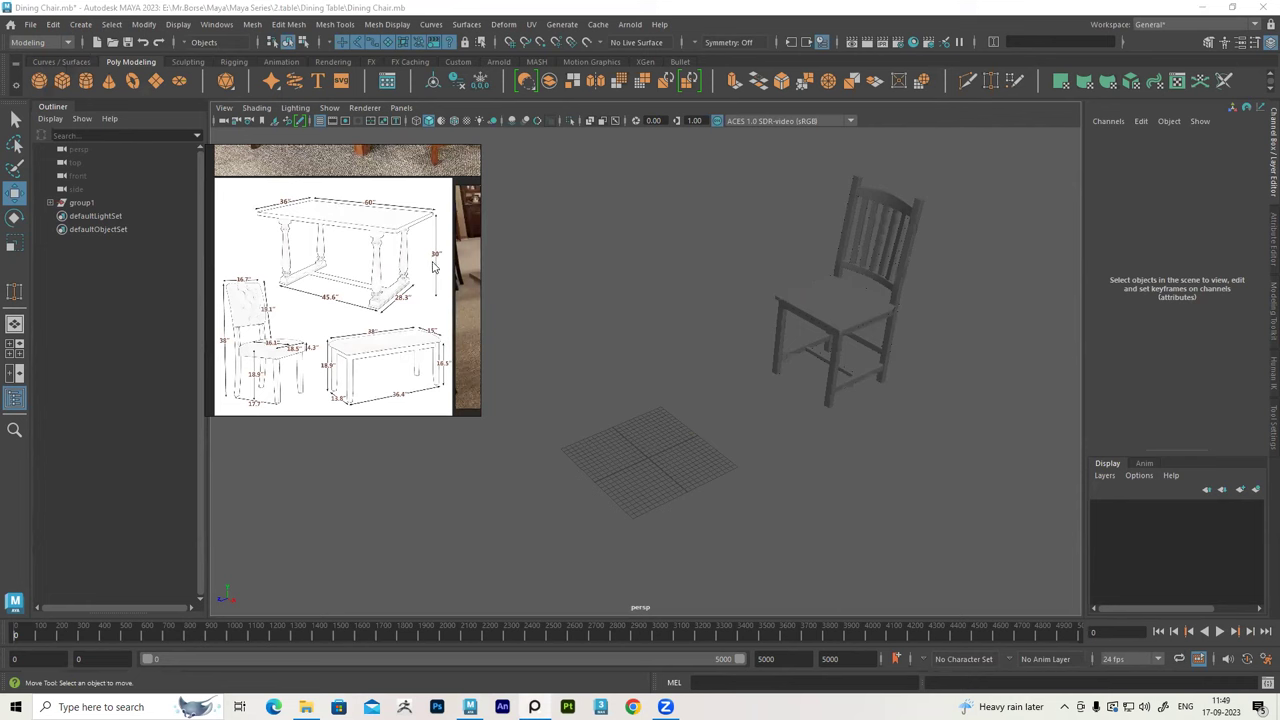
pyautogui.scroll(1, 434, 267)
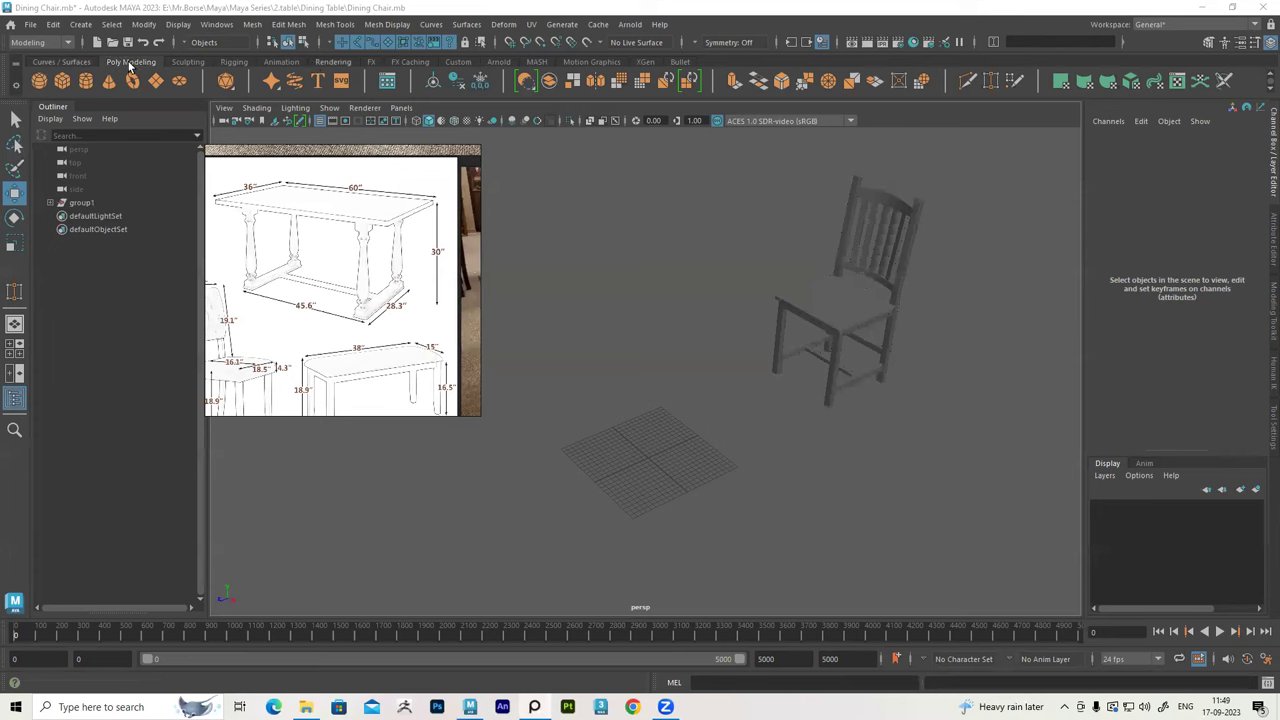
# Create a polygon cube and centre it at Translate X and Z 0
pyautogui.click(62, 85)
pyautogui.moveTo(686, 434)
pyautogui.keyDown('alt'); pyautogui.mouseDown()
pyautogui.moveTo(670, 397)
pyautogui.moveTo(657, 430)
pyautogui.moveTo(652, 323)
pyautogui.mouseUp(); pyautogui.keyUp('alt')
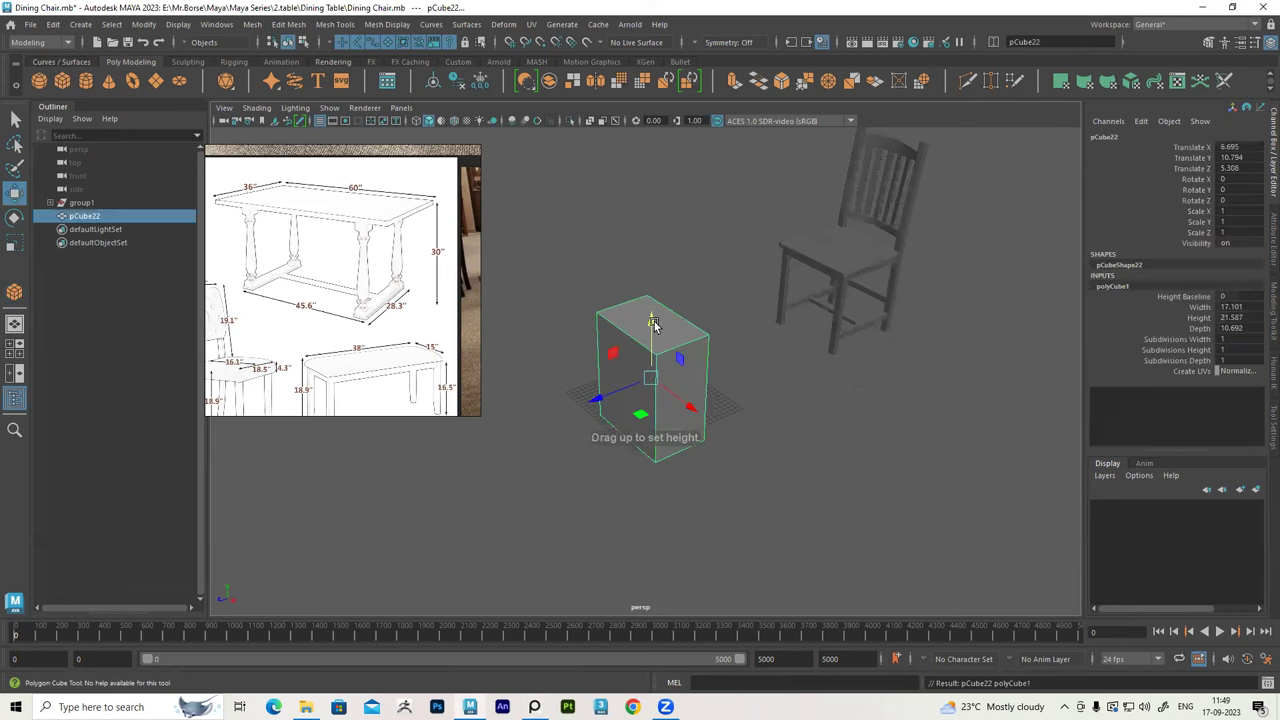
pyautogui.click(1245, 147)
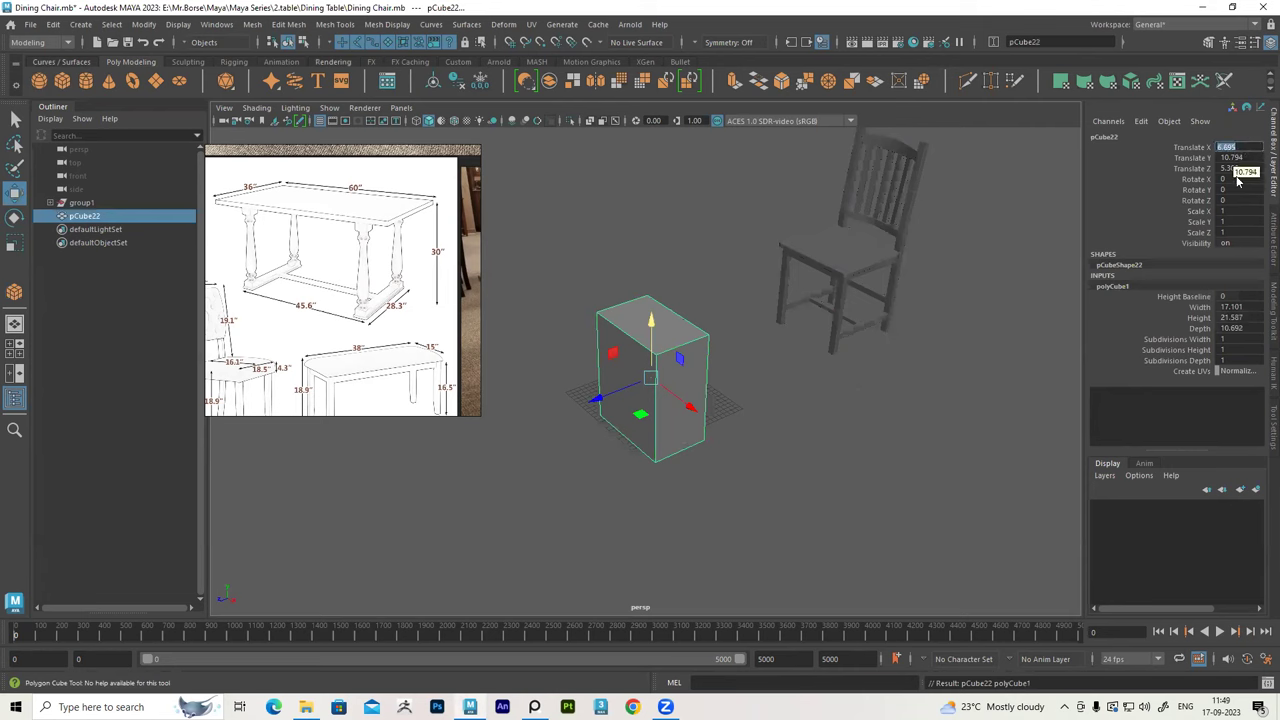
pyautogui.click(1244, 168)
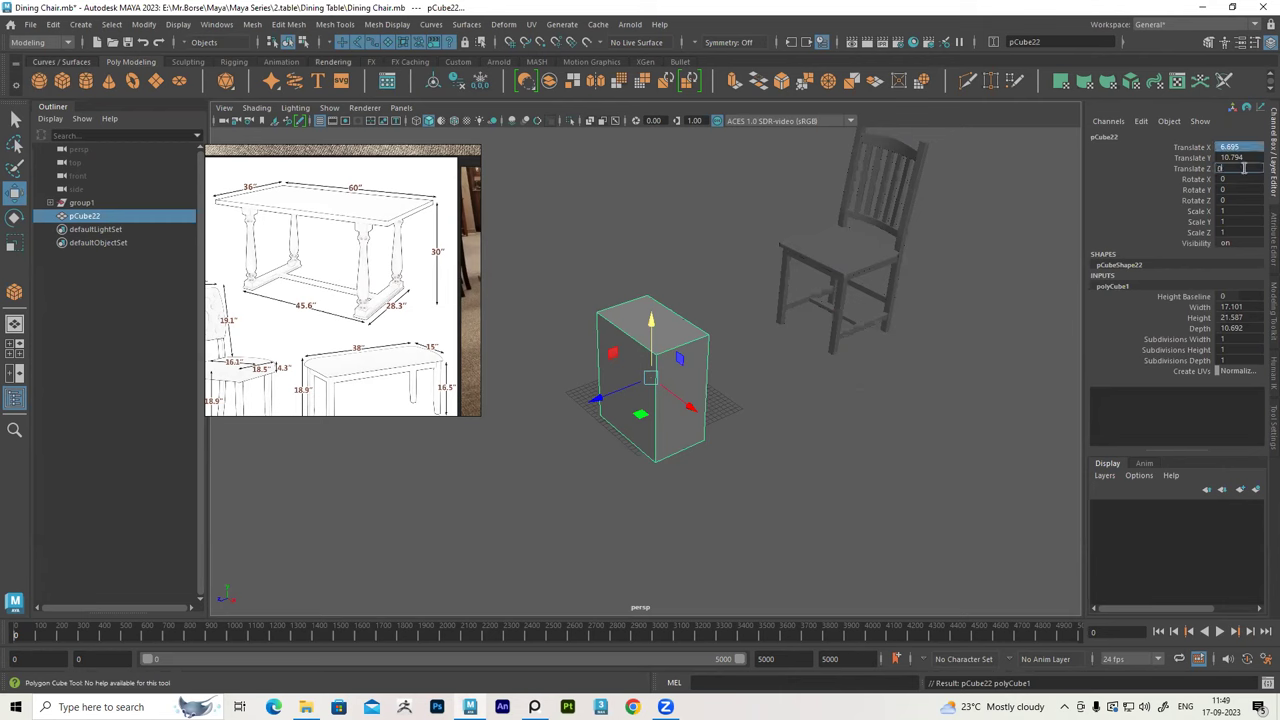
pyautogui.press('Return')
pyautogui.moveTo(771, 363)
pyautogui.keyDown('alt'); pyautogui.mouseDown()
pyautogui.moveTo(688, 449)
pyautogui.moveTo(760, 380)
pyautogui.mouseUp(); pyautogui.keyUp('alt')
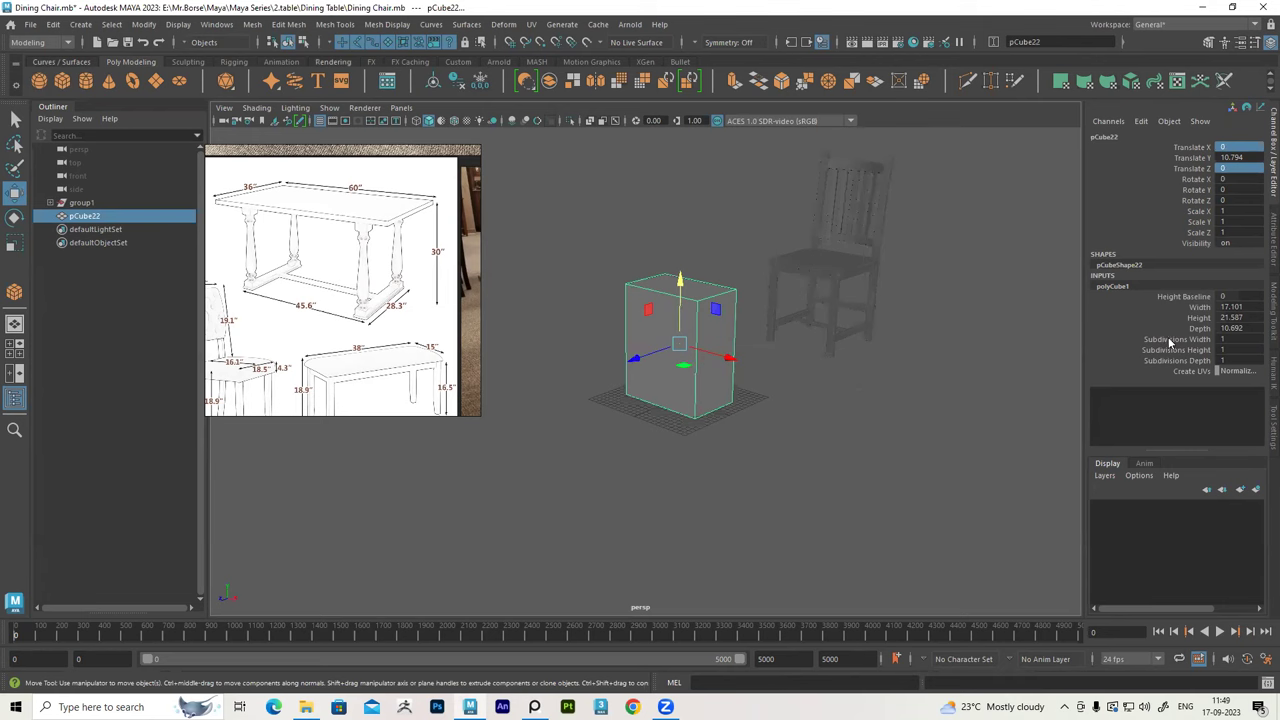
# Set the cube's height to 30 and raise it to Translate Y 15
pyautogui.click(1229, 318)
pyautogui.write('30')
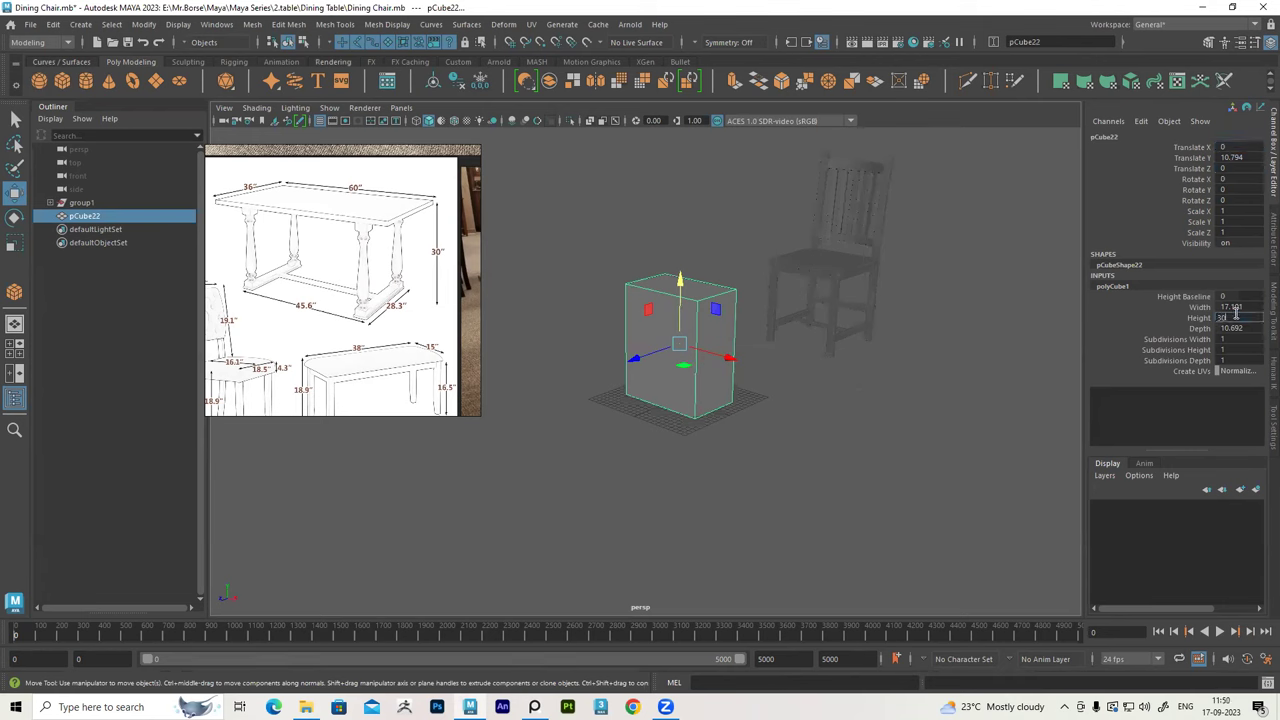
pyautogui.press('Return')
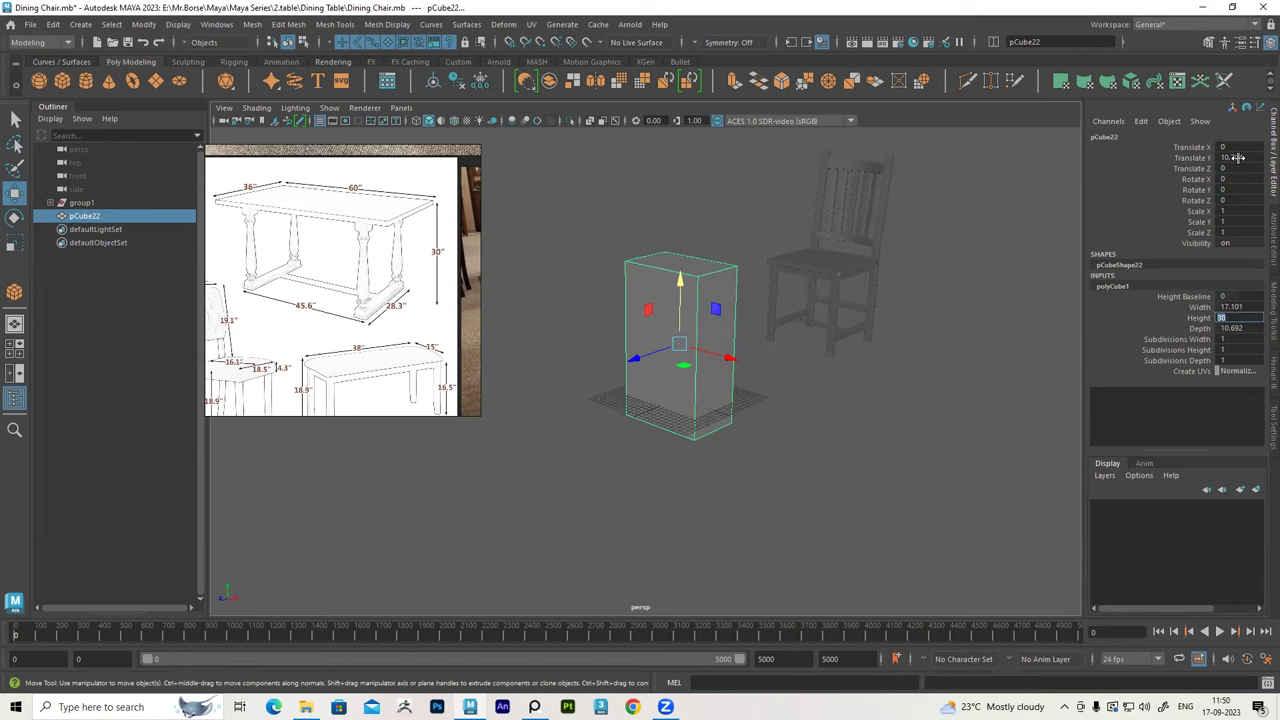
pyautogui.click(1248, 158)
pyautogui.write('15')
pyautogui.press('Return')
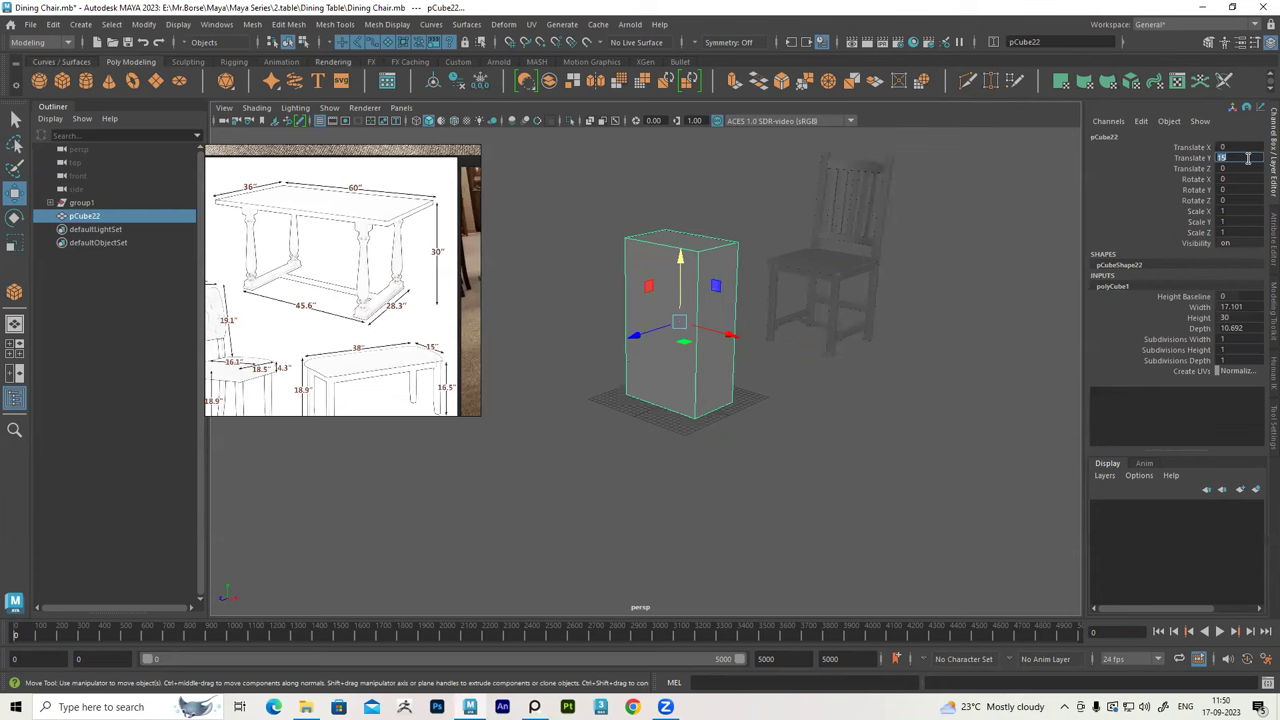
# Set the cube's width to 60 and depth to 36
pyautogui.click(1239, 307)
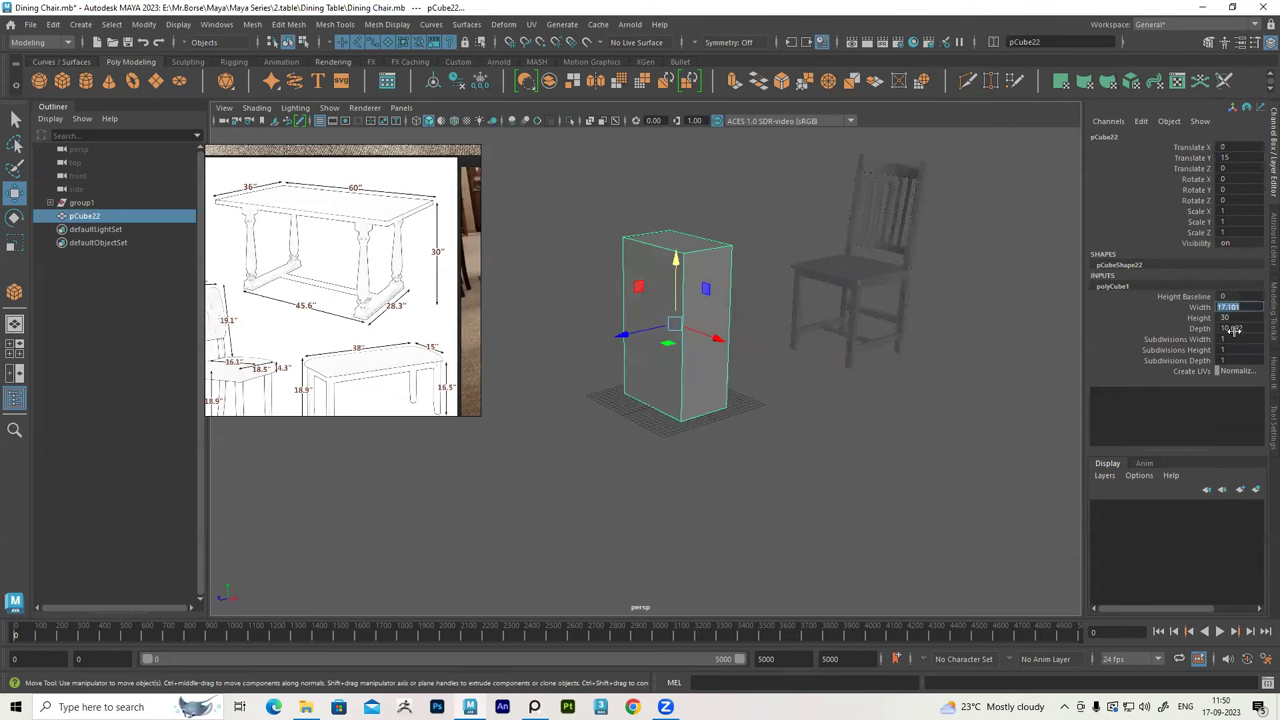
pyautogui.write('60')
pyautogui.press('Return')
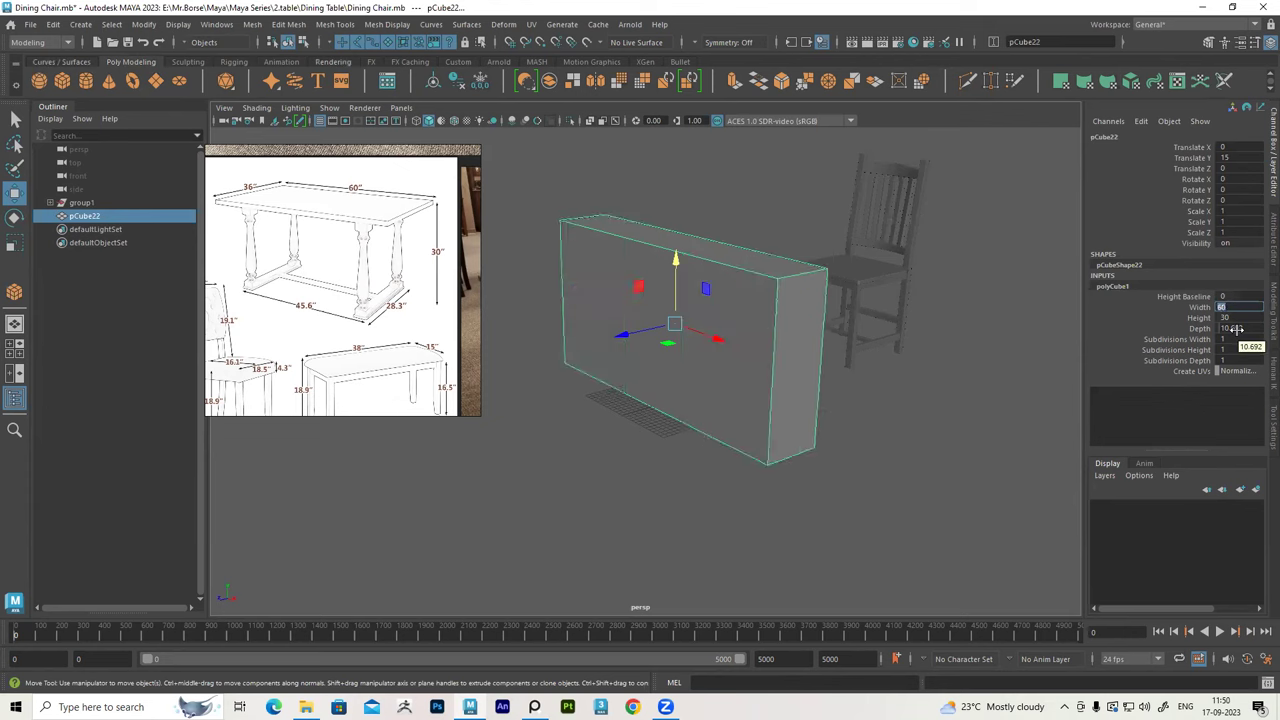
pyautogui.doubleClick(1245, 329)
pyautogui.write('36')
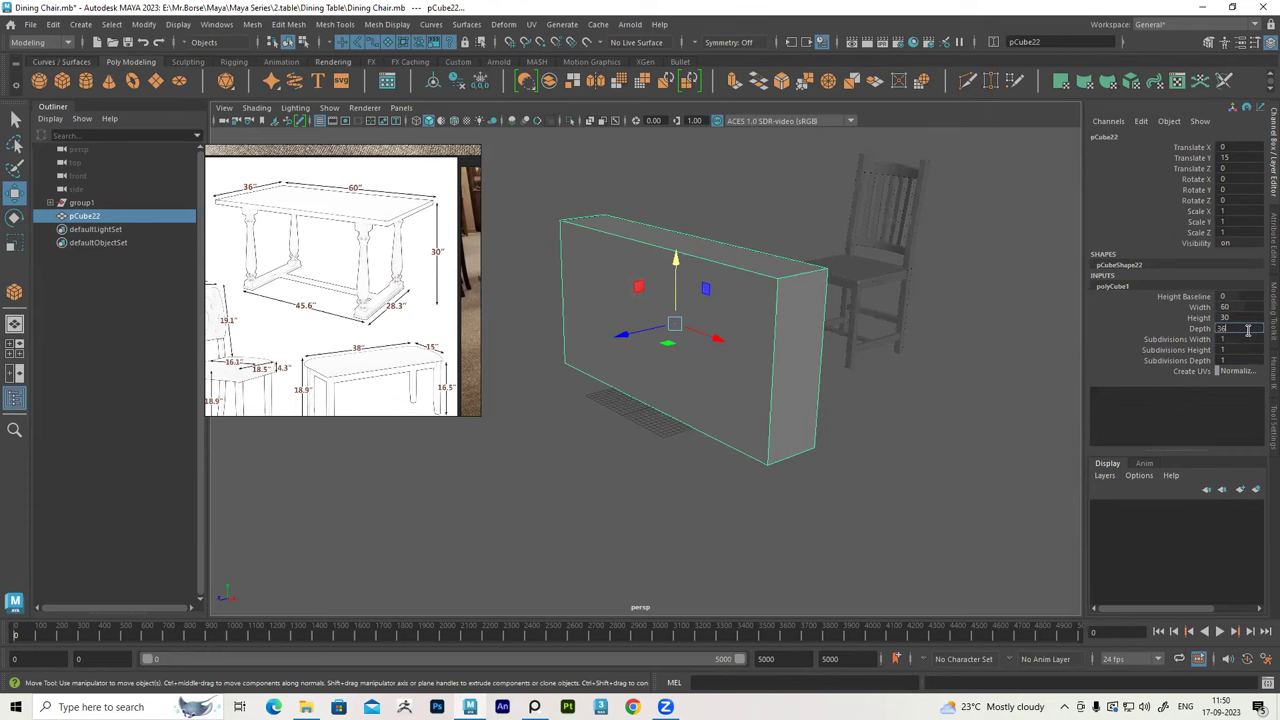
pyautogui.press('Return')
pyautogui.moveTo(851, 446)
pyautogui.keyDown('alt'); pyautogui.mouseDown()
pyautogui.moveTo(759, 454)
pyautogui.moveTo(723, 423)
pyautogui.moveTo(780, 432)
pyautogui.moveTo(866, 402)
pyautogui.moveTo(814, 421)
pyautogui.moveTo(808, 402)
pyautogui.mouseUp(); pyautogui.keyUp('alt')
pyautogui.moveTo(691, 405)
pyautogui.keyDown('alt'); pyautogui.mouseDown()
pyautogui.moveTo(614, 337)
pyautogui.moveTo(648, 345)
pyautogui.mouseUp(); pyautogui.keyUp('alt')
pyautogui.keyDown('alt'); pyautogui.moveTo(836, 329); pyautogui.dragTo(680, 303); pyautogui.keyUp('alt')
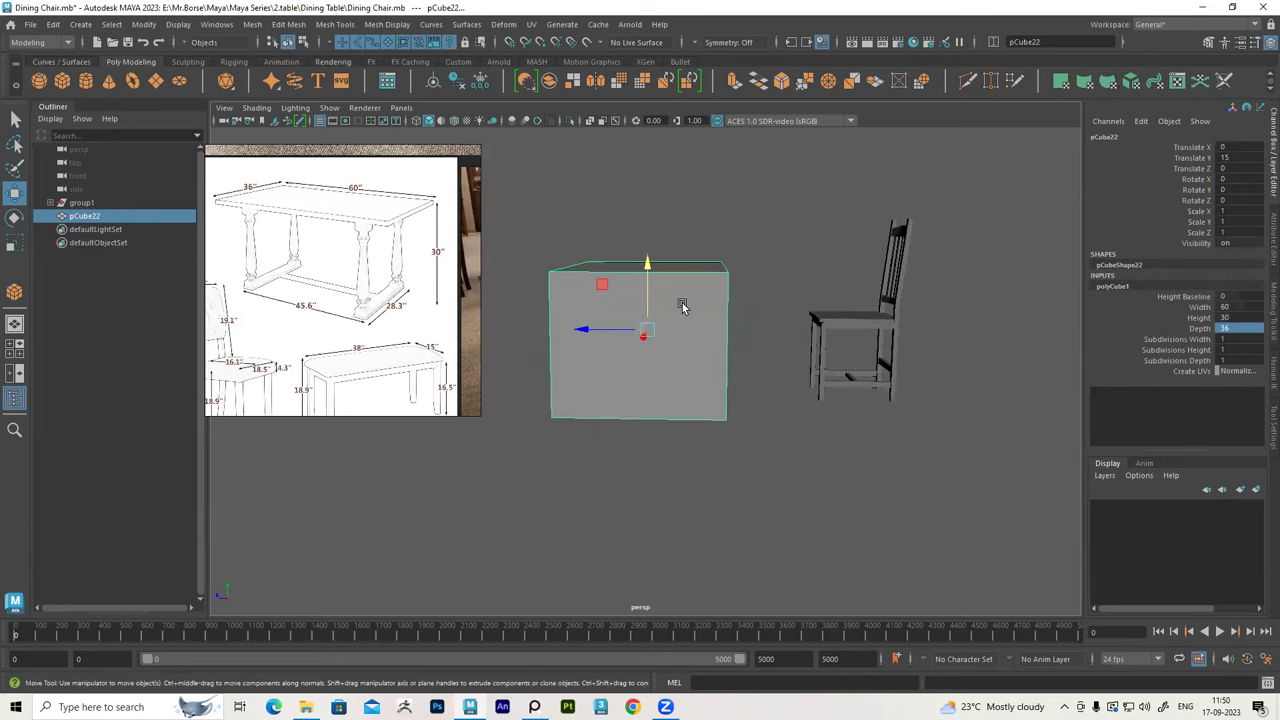
# Move the chair group closer so it sits behind the box
pyautogui.click(82, 203)
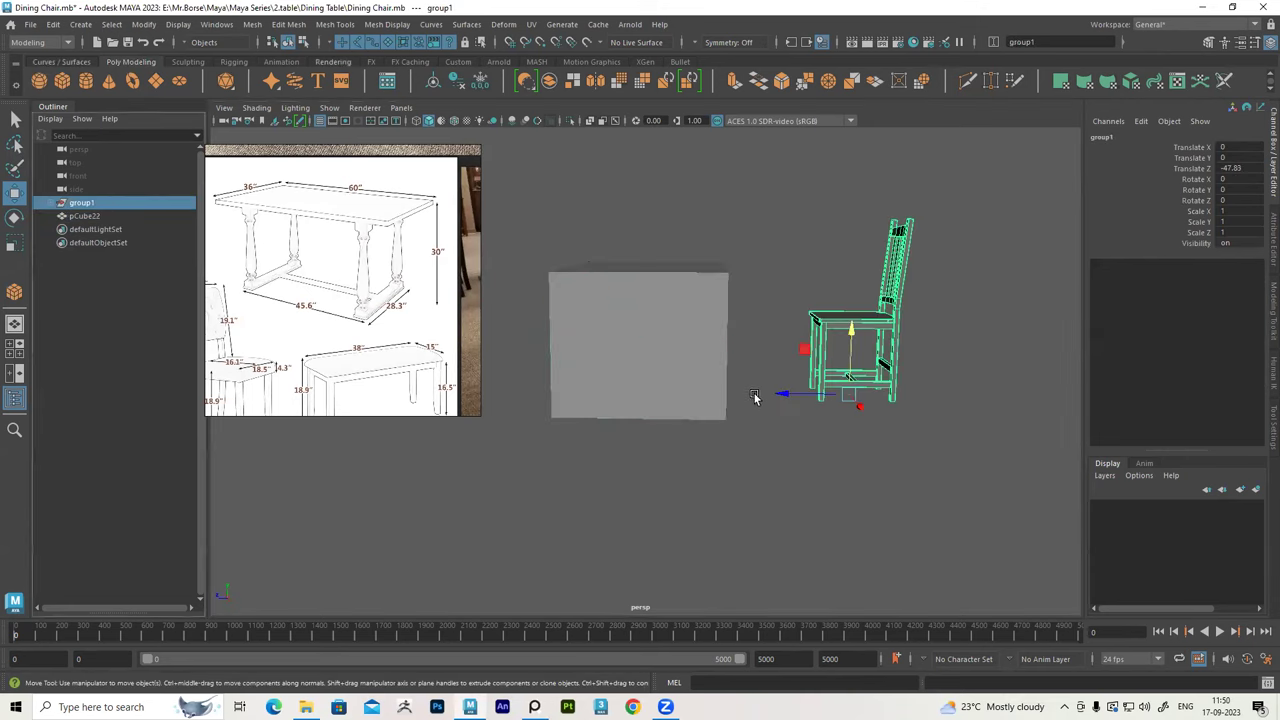
pyautogui.moveTo(754, 393); pyautogui.dragTo(730, 395)
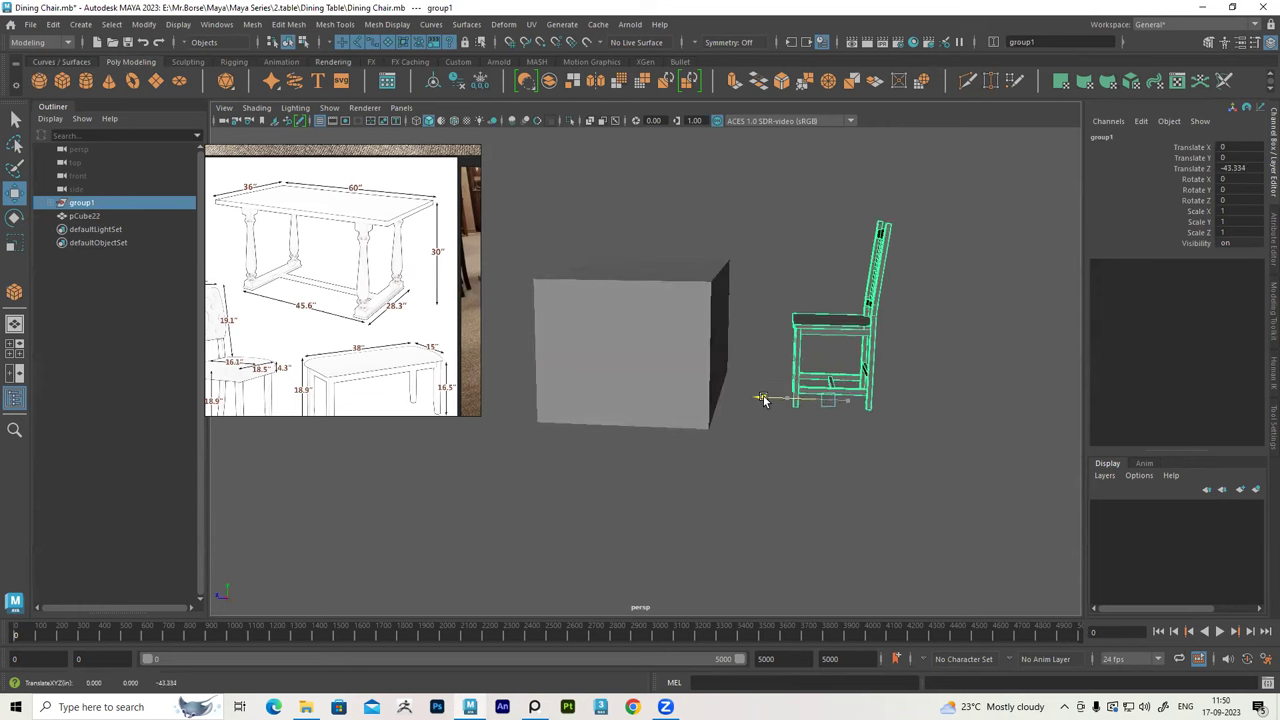
pyautogui.moveTo(629, 397)
pyautogui.keyDown('alt'); pyautogui.mouseDown()
pyautogui.moveTo(717, 397)
pyautogui.moveTo(758, 372)
pyautogui.moveTo(671, 366)
pyautogui.moveTo(775, 377)
pyautogui.mouseUp(); pyautogui.keyUp('alt')
pyautogui.click(704, 380)
# Select the grey box pCube22 and switch it to vertex mode
pyautogui.click(670, 362)
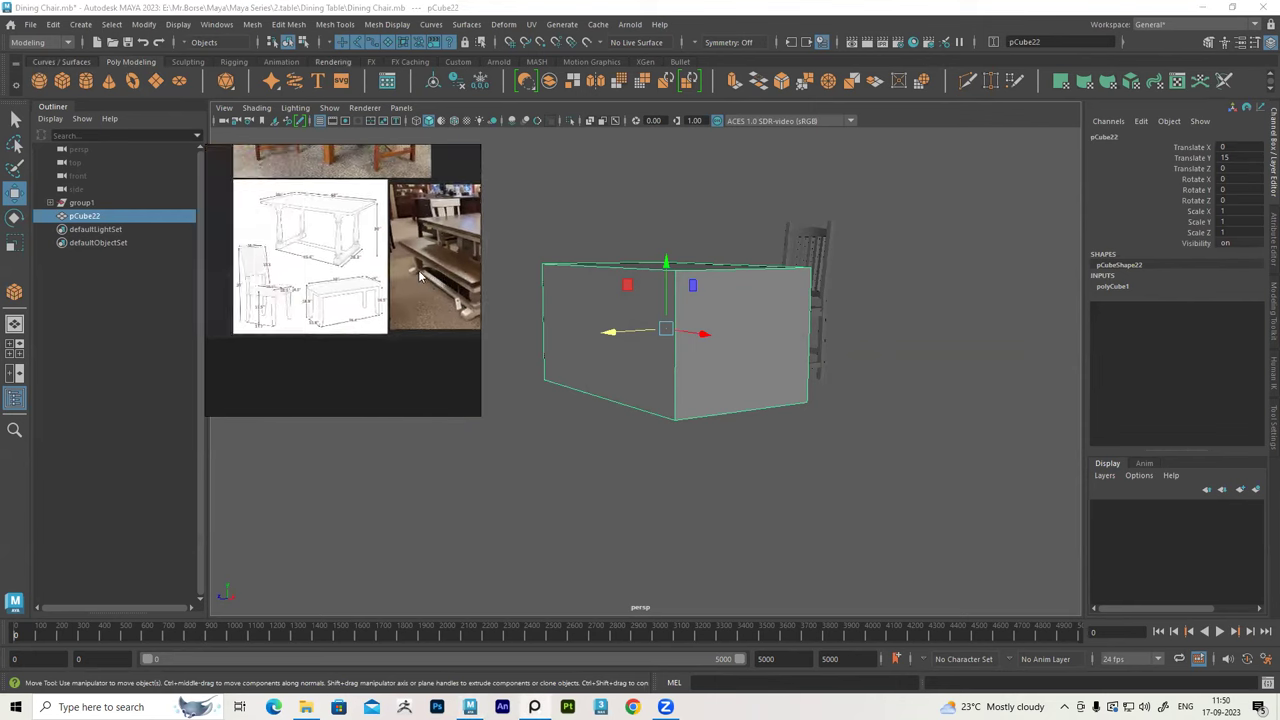
pyautogui.scroll(1, 316, 272)
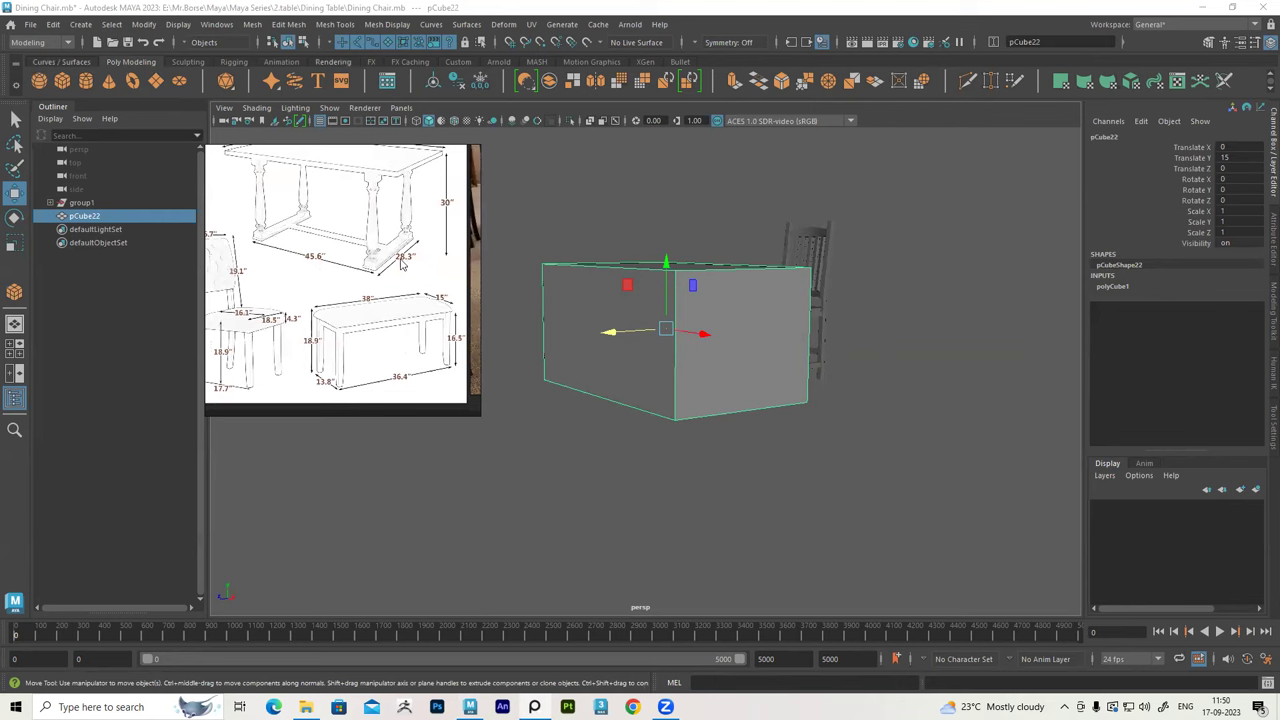
pyautogui.keyDown('alt'); pyautogui.moveTo(743, 346); pyautogui.dragTo(713, 344); pyautogui.keyUp('alt')
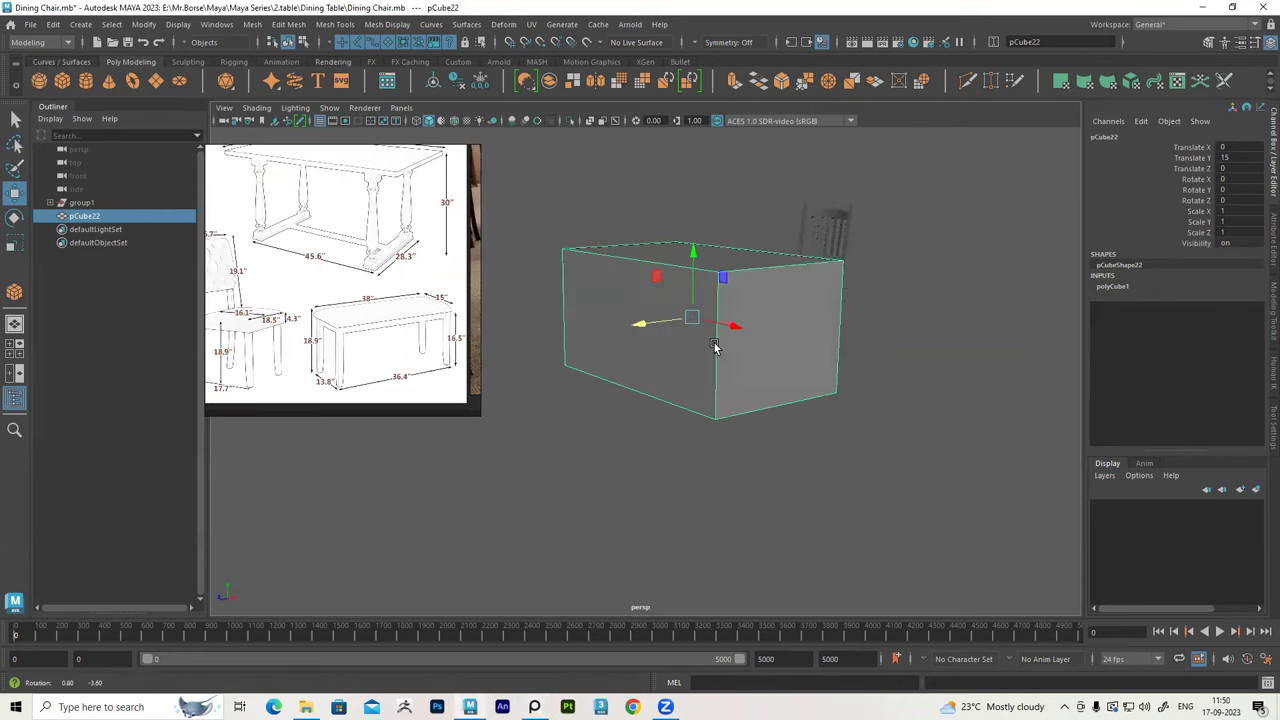
pyautogui.click(731, 441)
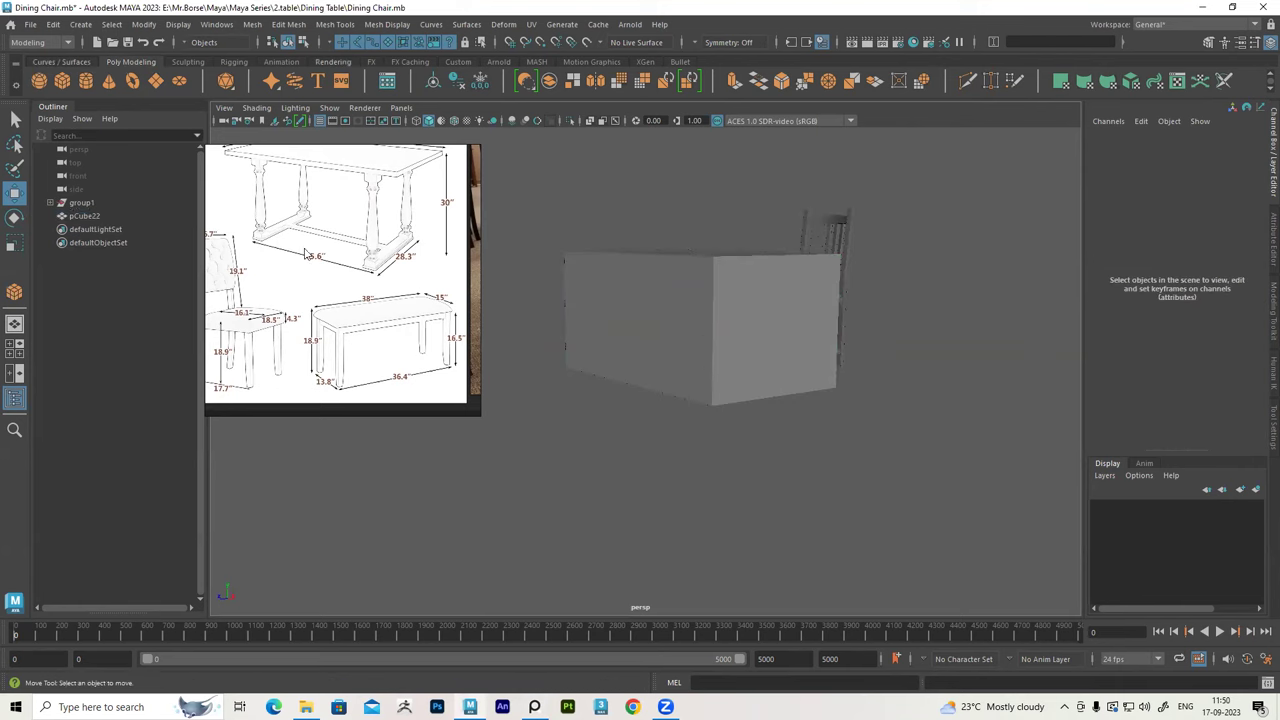
pyautogui.scroll(-2, 305, 253)
pyautogui.click(725, 333)
pyautogui.keyDown('alt'); pyautogui.moveTo(756, 303); pyautogui.dragTo(757, 343); pyautogui.keyUp('alt')
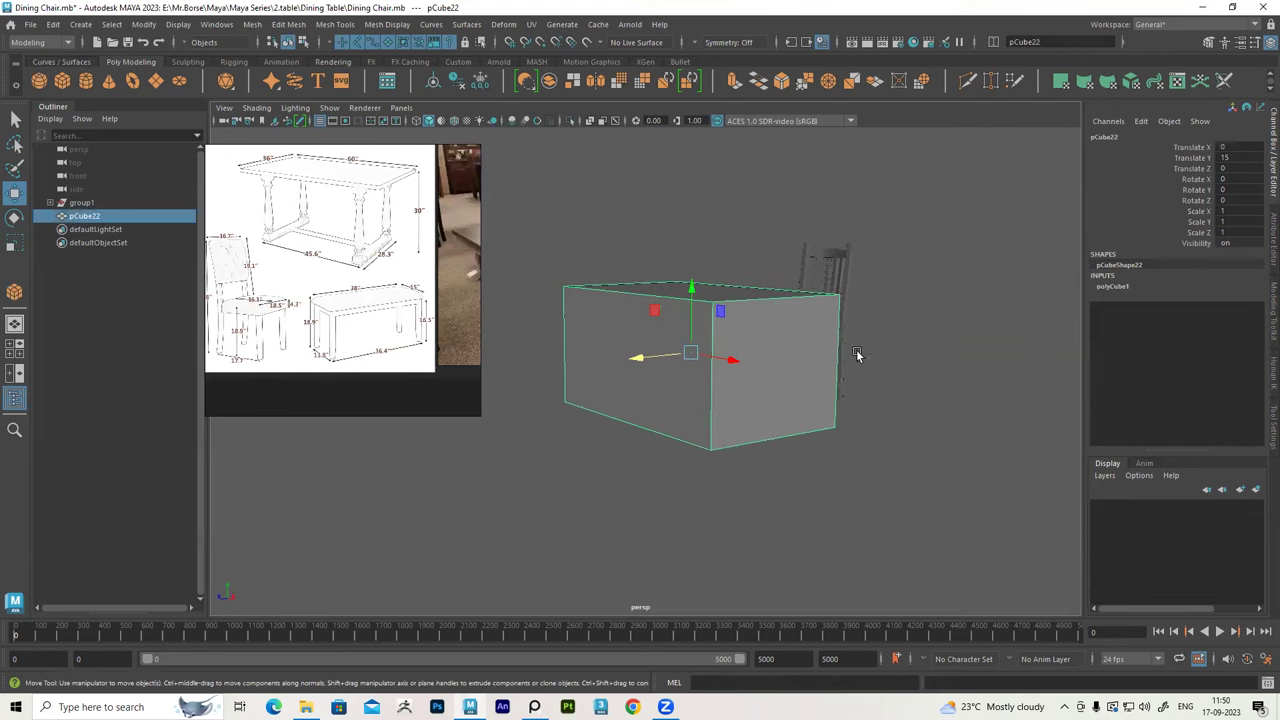
pyautogui.keyDown('alt'); pyautogui.moveTo(857, 354); pyautogui.dragTo(752, 357); pyautogui.keyUp('alt')
pyautogui.moveTo(728, 311); pyautogui.dragTo(669, 315, button='right')
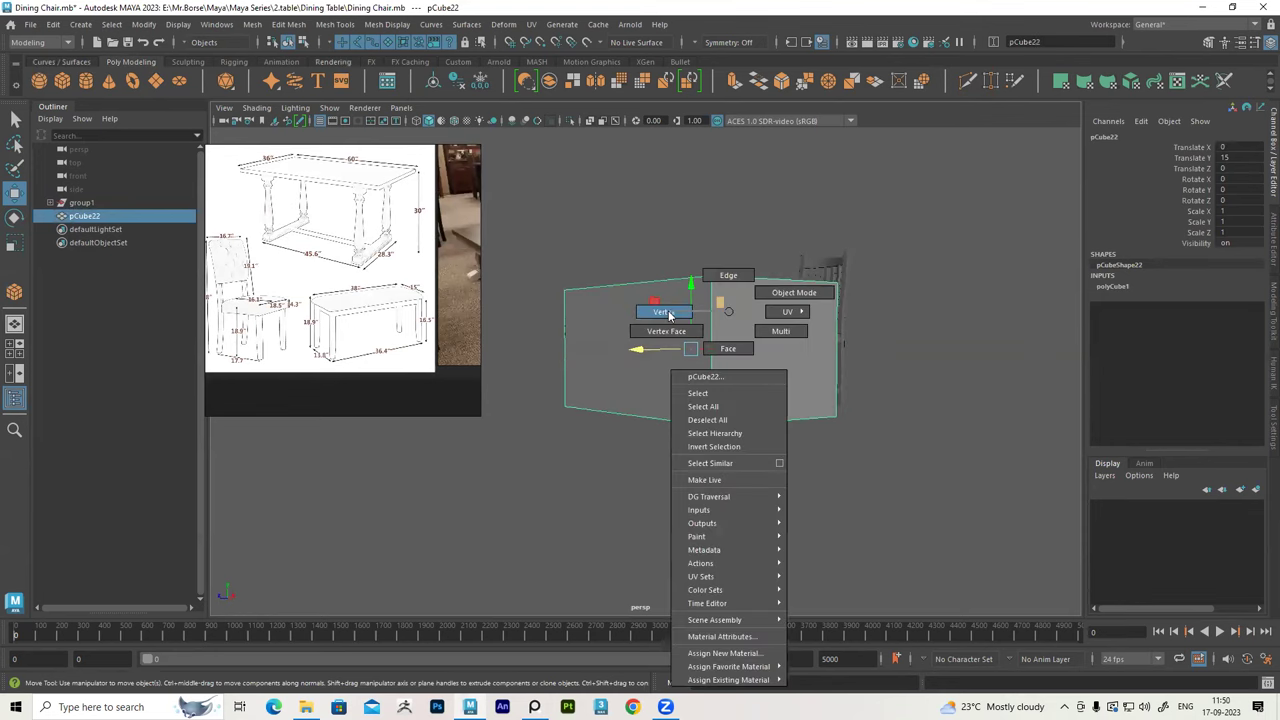
# Raise pCube22's bottom vertices to flatten it into a thin tabletop slab, then deselect
pyautogui.moveTo(520, 350); pyautogui.dragTo(946, 526)
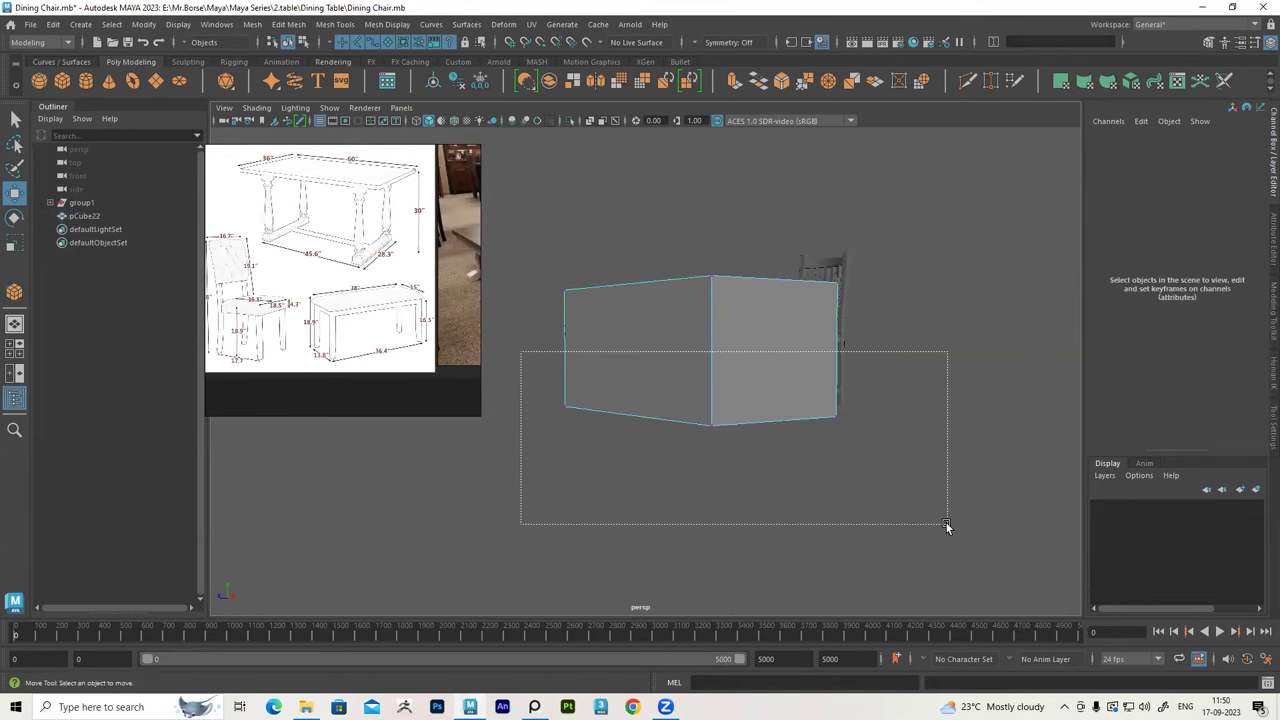
pyautogui.moveTo(758, 465)
pyautogui.keyDown('alt'); pyautogui.mouseDown()
pyautogui.moveTo(726, 414)
pyautogui.moveTo(700, 457)
pyautogui.mouseUp(); pyautogui.keyUp('alt')
pyautogui.moveTo(689, 362); pyautogui.dragTo(688, 233)
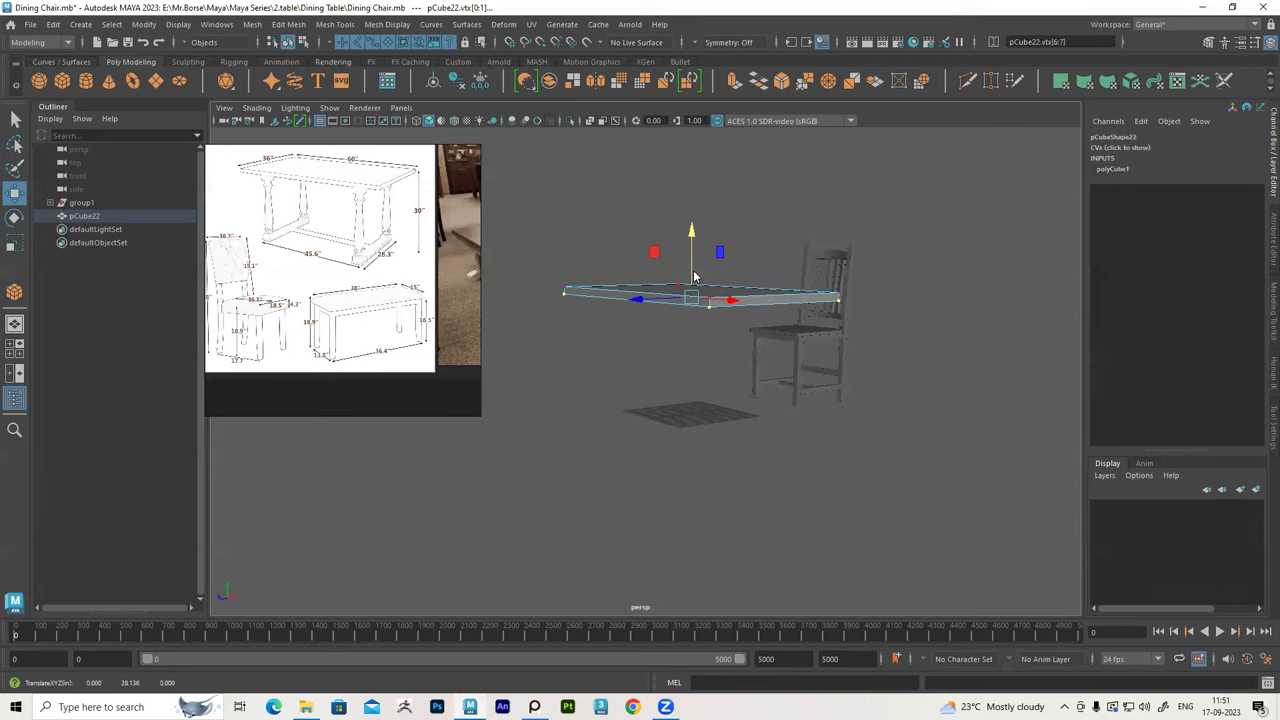
pyautogui.moveTo(680, 283); pyautogui.dragTo(755, 245, button='right')
pyautogui.click(966, 285)
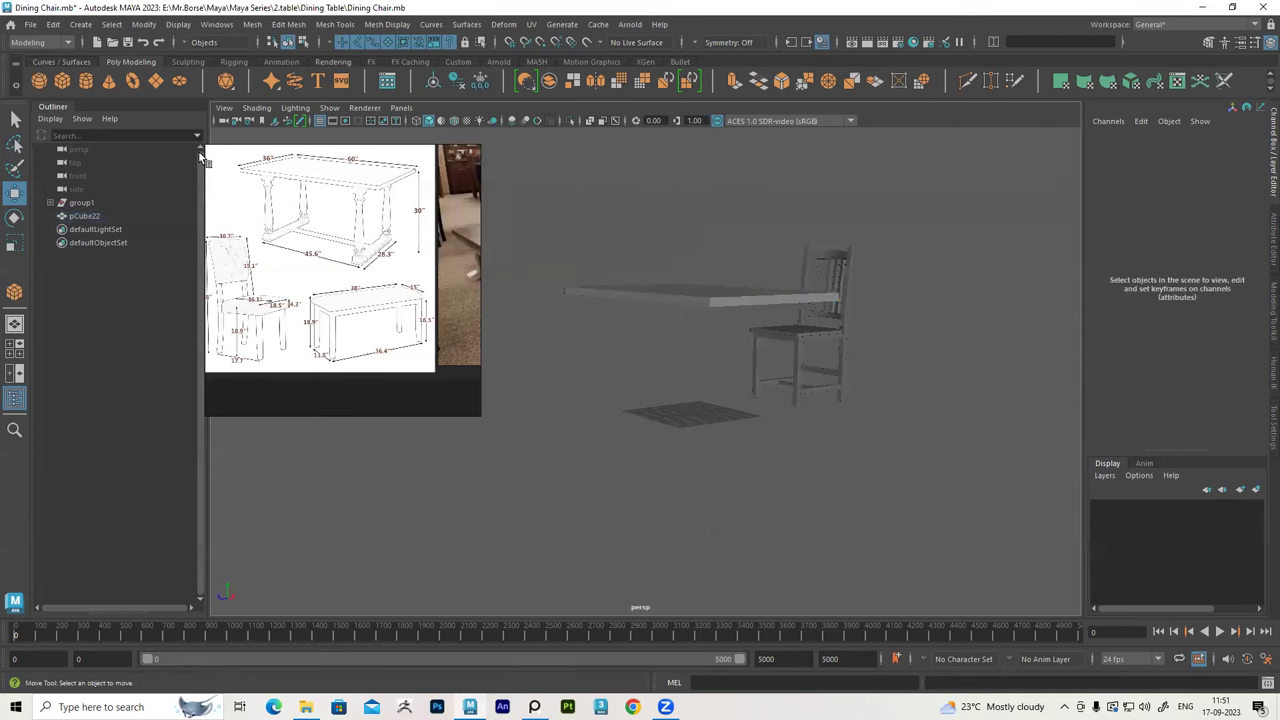
pyautogui.click(62, 80)
# Create a new cube, pCube23, centred at Translate X and Z 0
pyautogui.moveTo(690, 480)
pyautogui.keyDown('alt'); pyautogui.mouseDown()
pyautogui.moveTo(695, 453)
pyautogui.moveTo(745, 437)
pyautogui.mouseUp(); pyautogui.keyUp('alt')
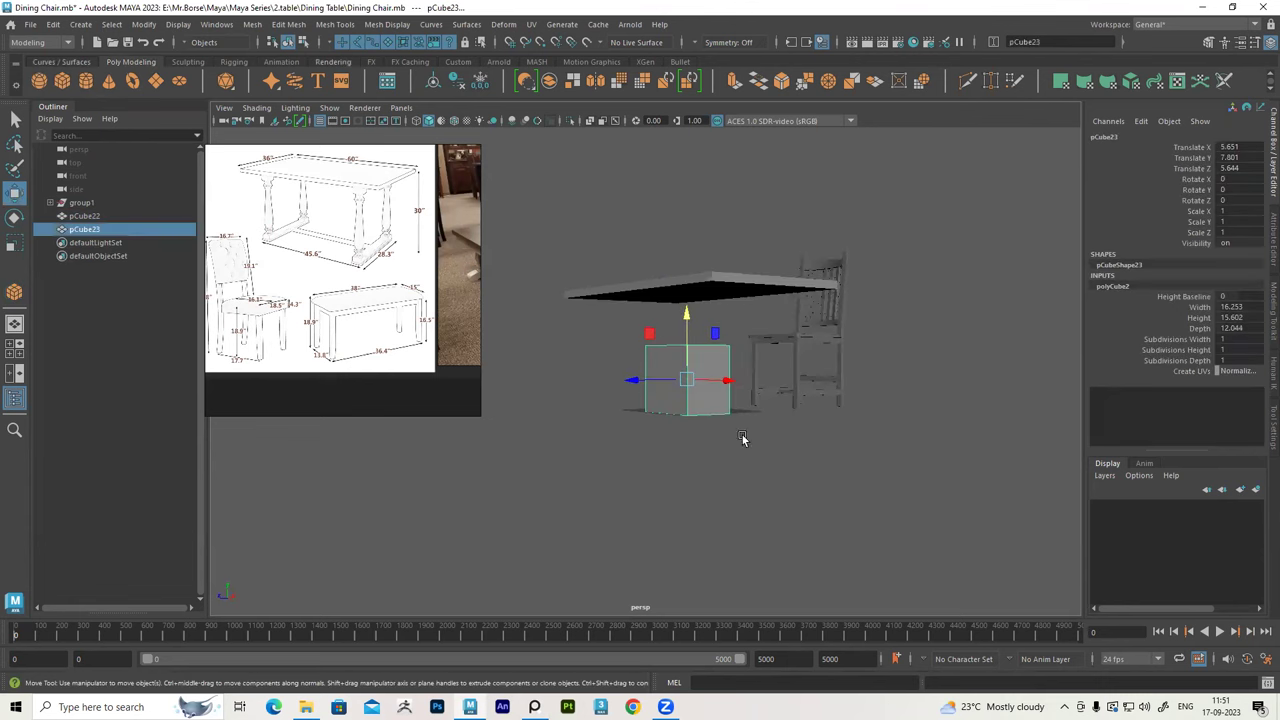
pyautogui.click(1241, 147)
pyautogui.keyDown('ctrl'); pyautogui.click(1240, 168); pyautogui.keyUp('ctrl')
pyautogui.write('5')
pyautogui.press('Return')
pyautogui.keyDown('alt'); pyautogui.moveTo(889, 364); pyautogui.dragTo(831, 400); pyautogui.keyUp('alt')
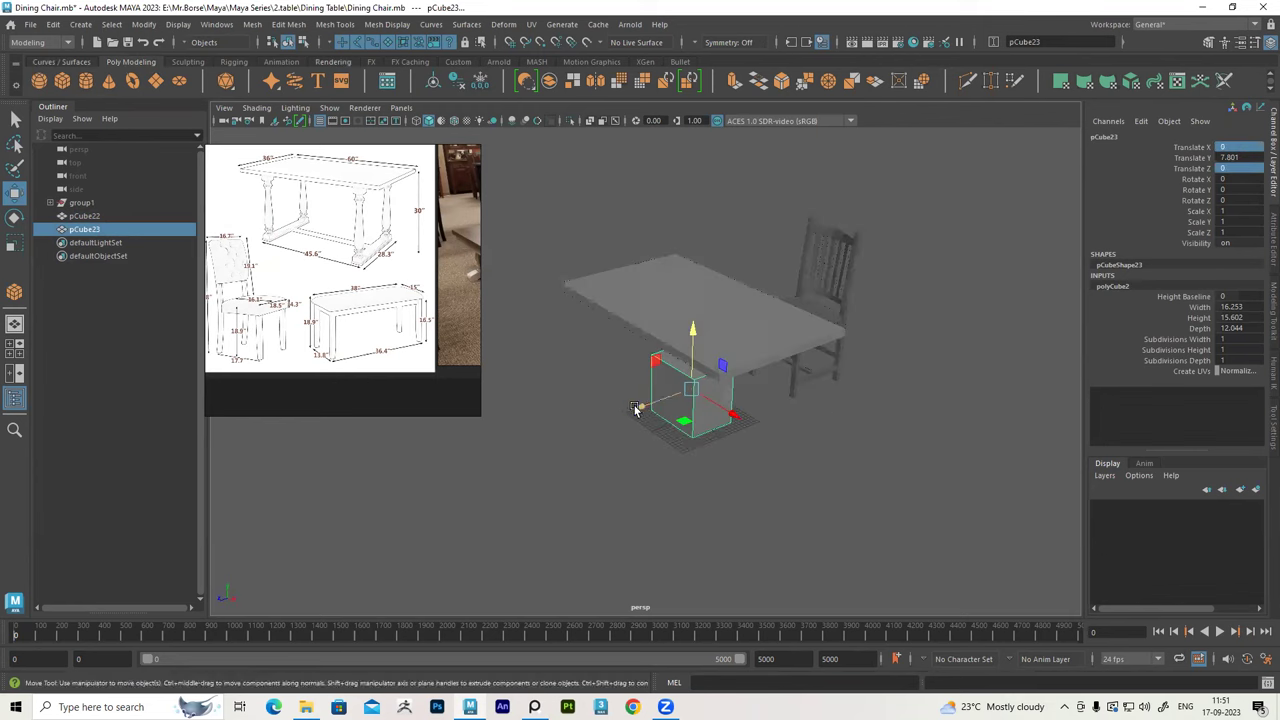
pyautogui.keyDown('alt'); pyautogui.moveTo(640, 403); pyautogui.dragTo(760, 420); pyautogui.keyUp('alt')
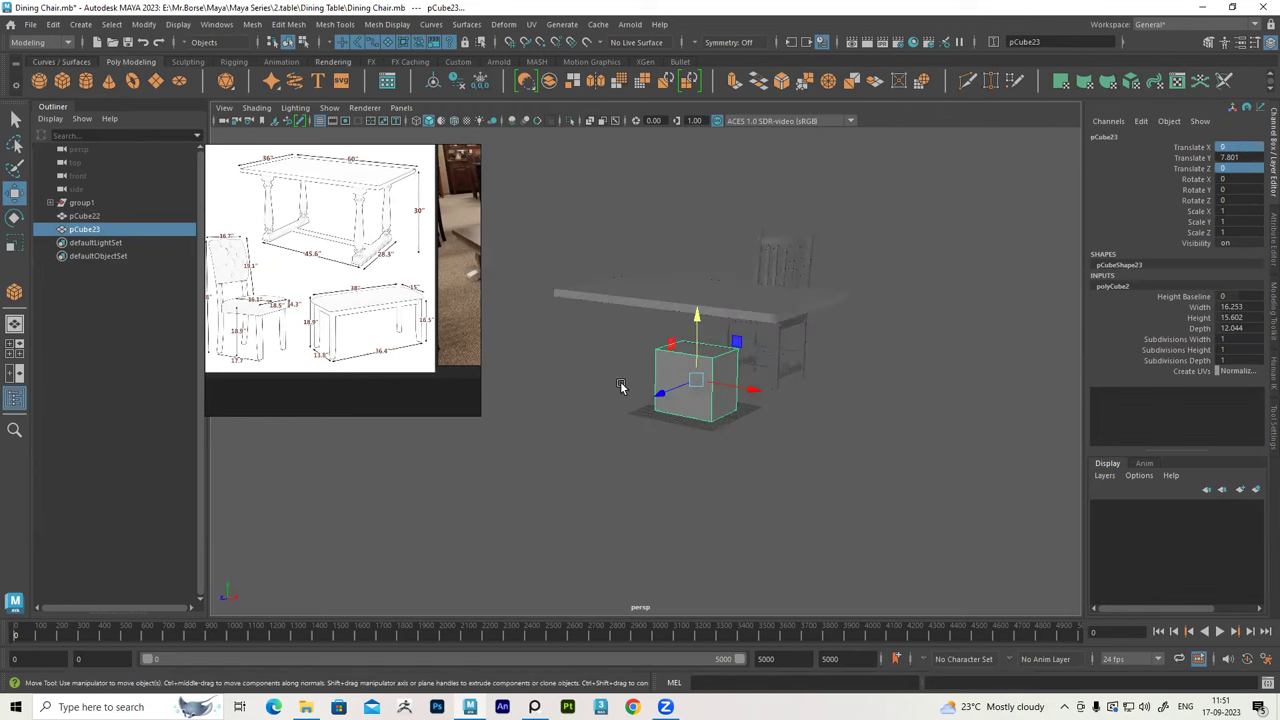
# Set pCube23's width to 45.6 and depth to 28.3
pyautogui.doubleClick(1245, 306)
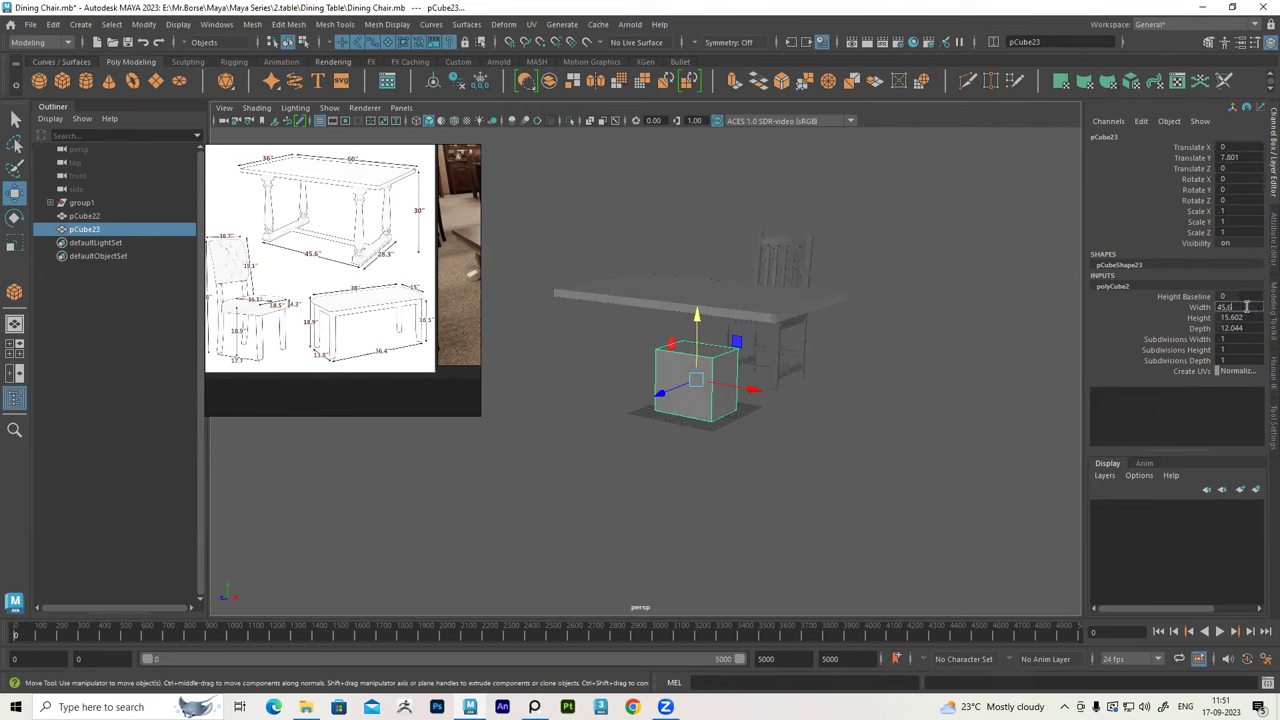
pyautogui.press('Return')
pyautogui.doubleClick(1237, 329)
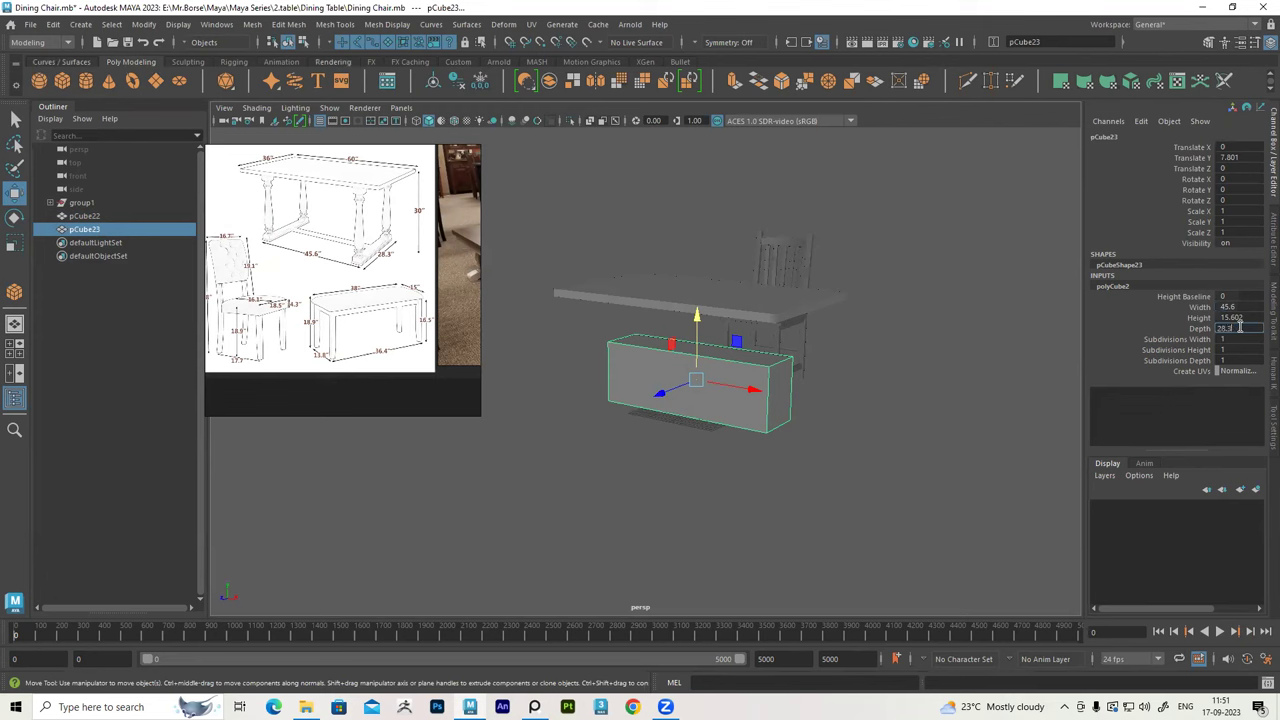
pyautogui.press('Return')
# Raise pCube23's top vertices up to meet the tabletop's underside
pyautogui.moveTo(797, 460)
pyautogui.keyDown('alt'); pyautogui.mouseDown()
pyautogui.moveTo(751, 449)
pyautogui.moveTo(671, 398)
pyautogui.moveTo(611, 232)
pyautogui.mouseUp(); pyautogui.keyUp('alt')
pyautogui.moveTo(640, 194); pyautogui.dragTo(554, 175, button='right')
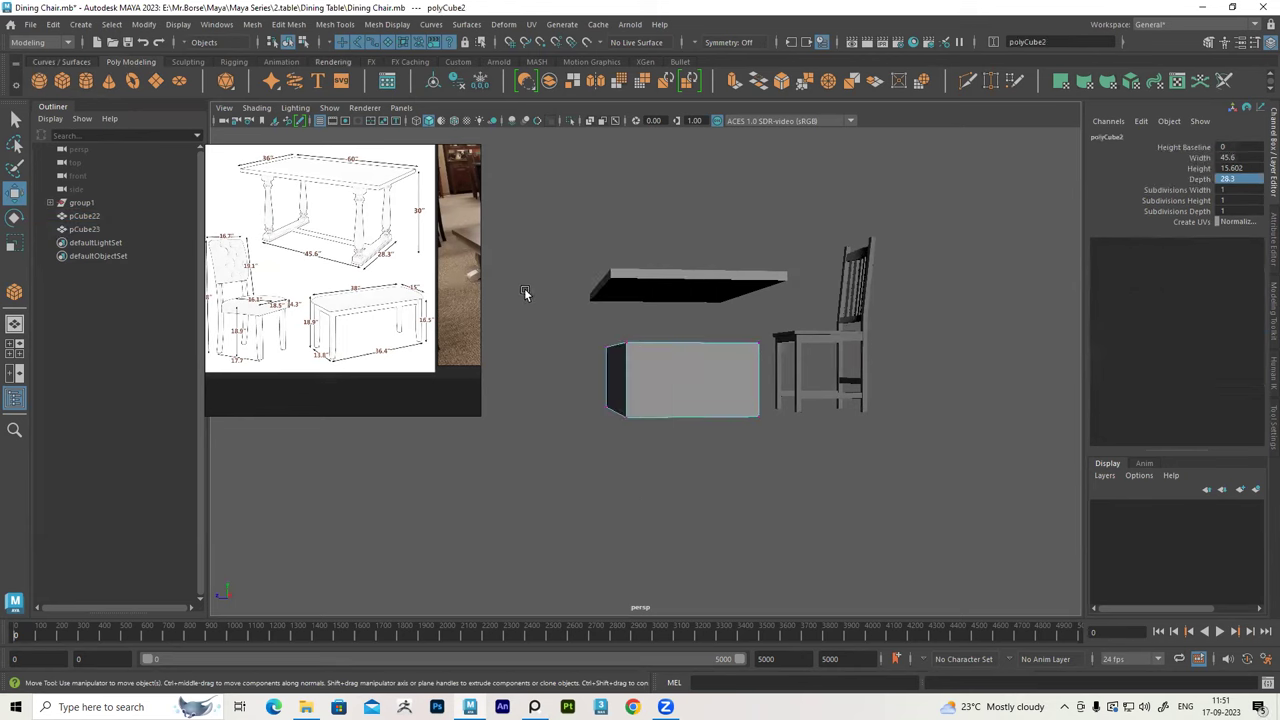
pyautogui.moveTo(524, 288); pyautogui.dragTo(808, 365)
pyautogui.moveTo(693, 344)
pyautogui.keyDown('alt'); pyautogui.mouseDown()
pyautogui.moveTo(670, 330)
pyautogui.moveTo(700, 320)
pyautogui.moveTo(688, 225)
pyautogui.mouseUp(); pyautogui.keyUp('alt')
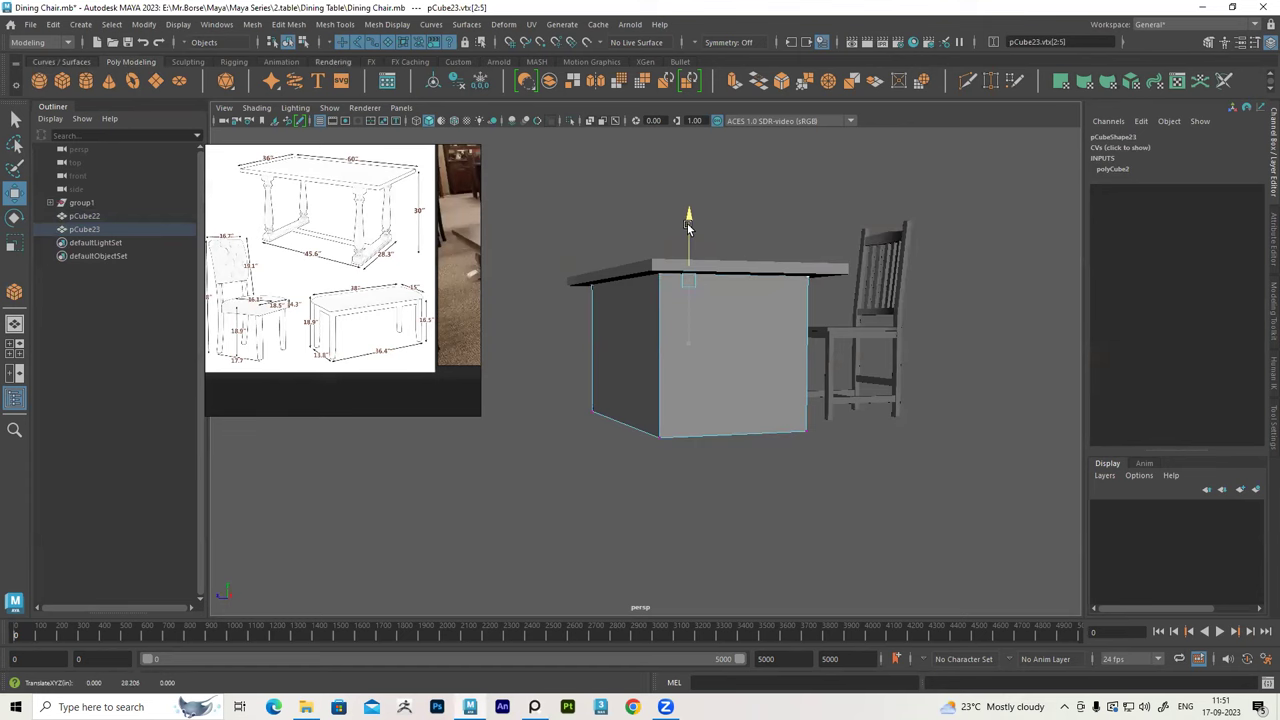
pyautogui.moveTo(705, 308); pyautogui.dragTo(910, 215, button='right')
pyautogui.click(948, 247)
# Select the tabletop and base block together
pyautogui.moveTo(948, 247)
pyautogui.keyDown('alt'); pyautogui.mouseDown()
pyautogui.moveTo(708, 383)
pyautogui.moveTo(766, 379)
pyautogui.moveTo(620, 268)
pyautogui.mouseUp(); pyautogui.keyUp('alt')
pyautogui.moveTo(557, 214)
pyautogui.mouseDown()
pyautogui.moveTo(680, 400)
pyautogui.moveTo(666, 443)
pyautogui.moveTo(870, 447)
pyautogui.moveTo(654, 443)
pyautogui.mouseUp()
pyautogui.click(655, 492)
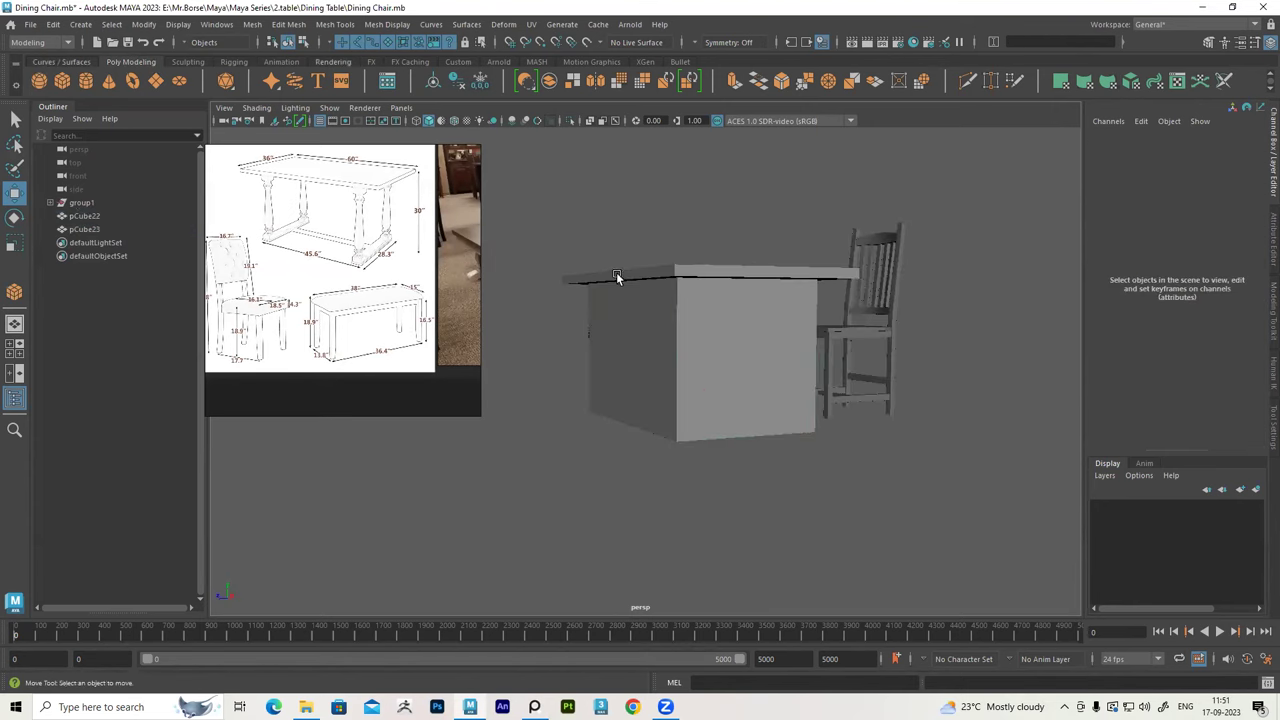
pyautogui.moveTo(563, 228)
pyautogui.mouseDown()
pyautogui.moveTo(690, 460)
pyautogui.moveTo(610, 272)
pyautogui.moveTo(626, 290)
pyautogui.mouseUp()
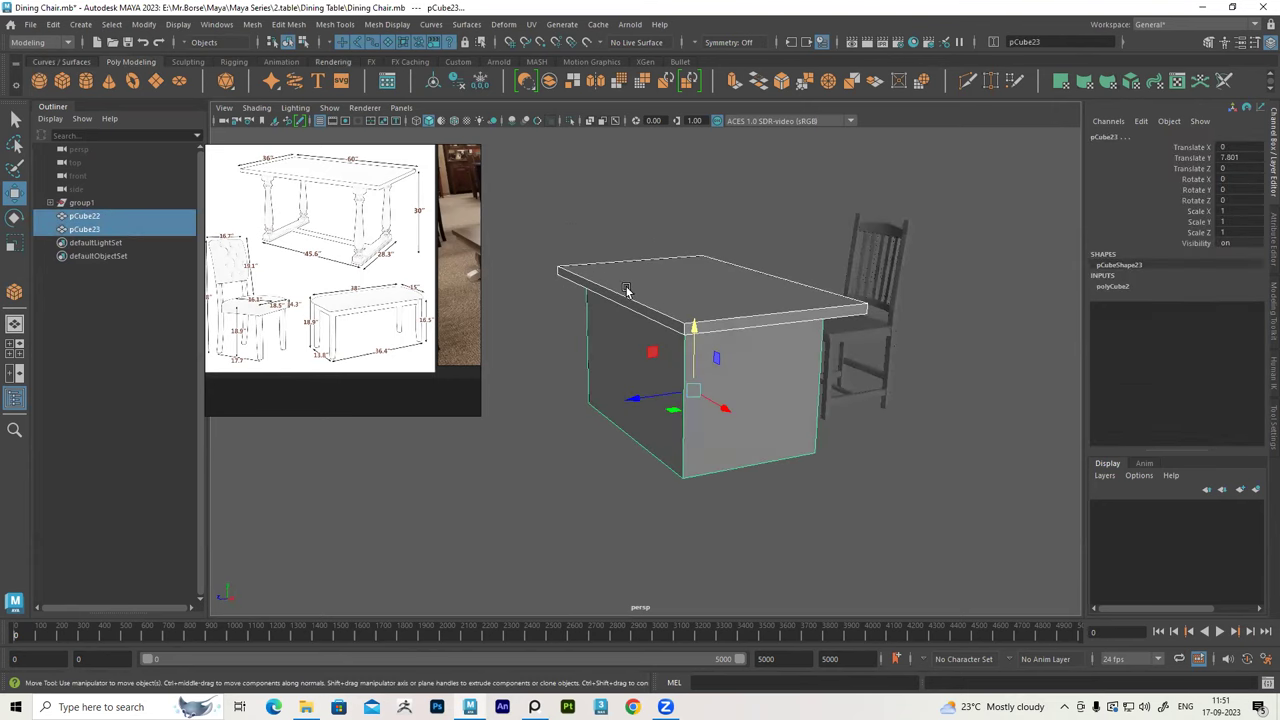
# Reselect both table pieces, pCube22 and pCube23
pyautogui.scroll(-1, 310, 278)
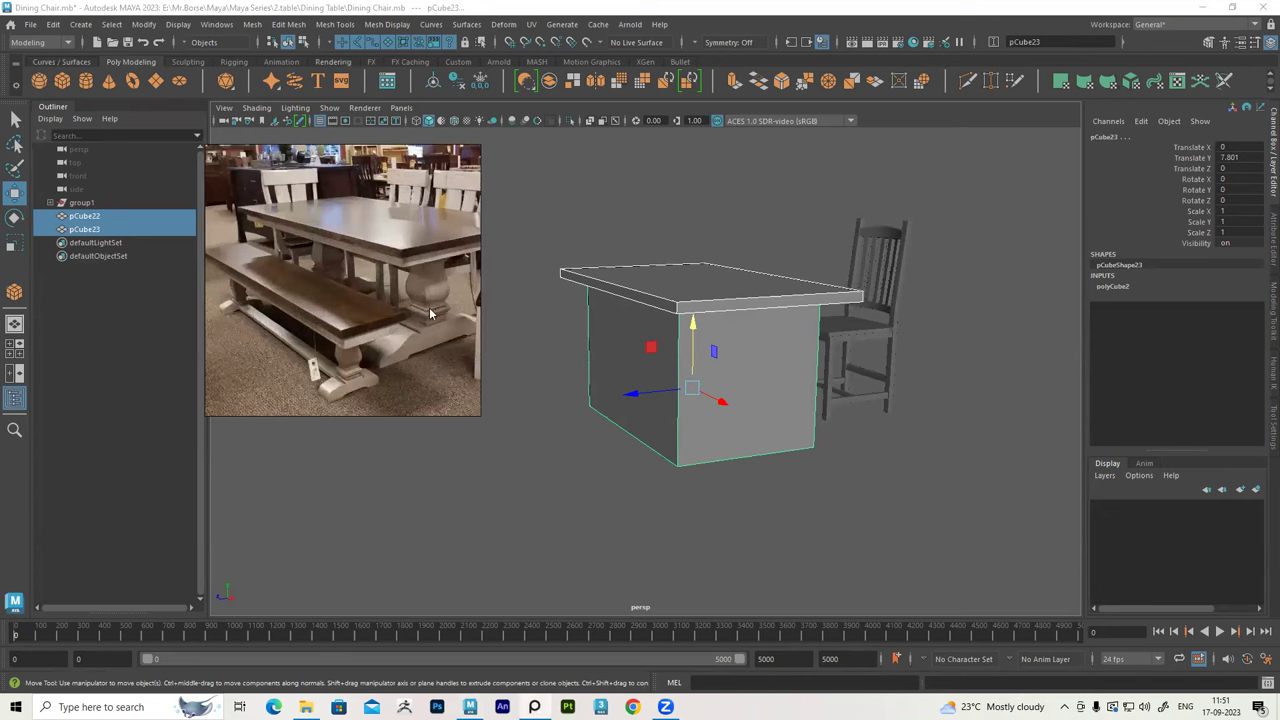
pyautogui.scroll(-1, 425, 312)
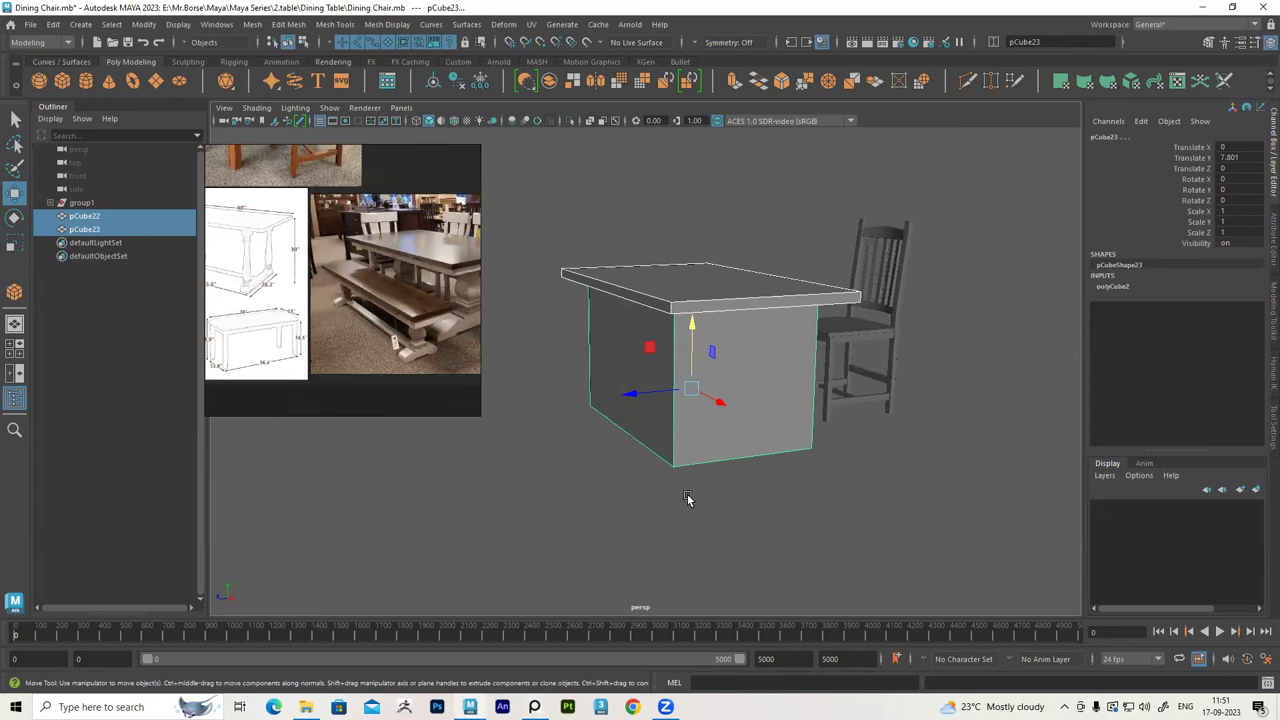
pyautogui.click(516, 188)
pyautogui.moveTo(560, 232); pyautogui.dragTo(672, 478)
# Assign the table pieces to a new layer1 and template it to show as wireframe
pyautogui.click(1257, 491)
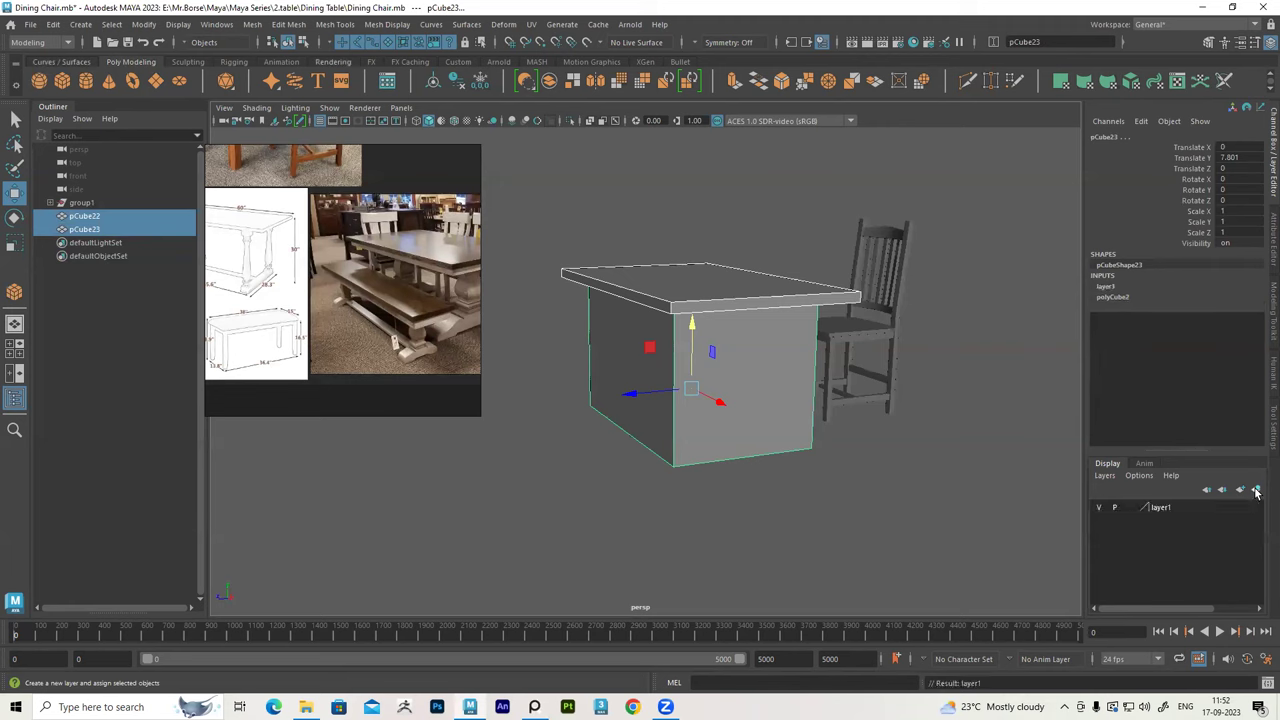
pyautogui.click(1133, 513)
pyautogui.click(911, 545)
pyautogui.moveTo(914, 530)
pyautogui.keyDown('alt'); pyautogui.mouseDown()
pyautogui.moveTo(716, 448)
pyautogui.moveTo(872, 467)
pyautogui.moveTo(741, 462)
pyautogui.mouseUp(); pyautogui.keyUp('alt')
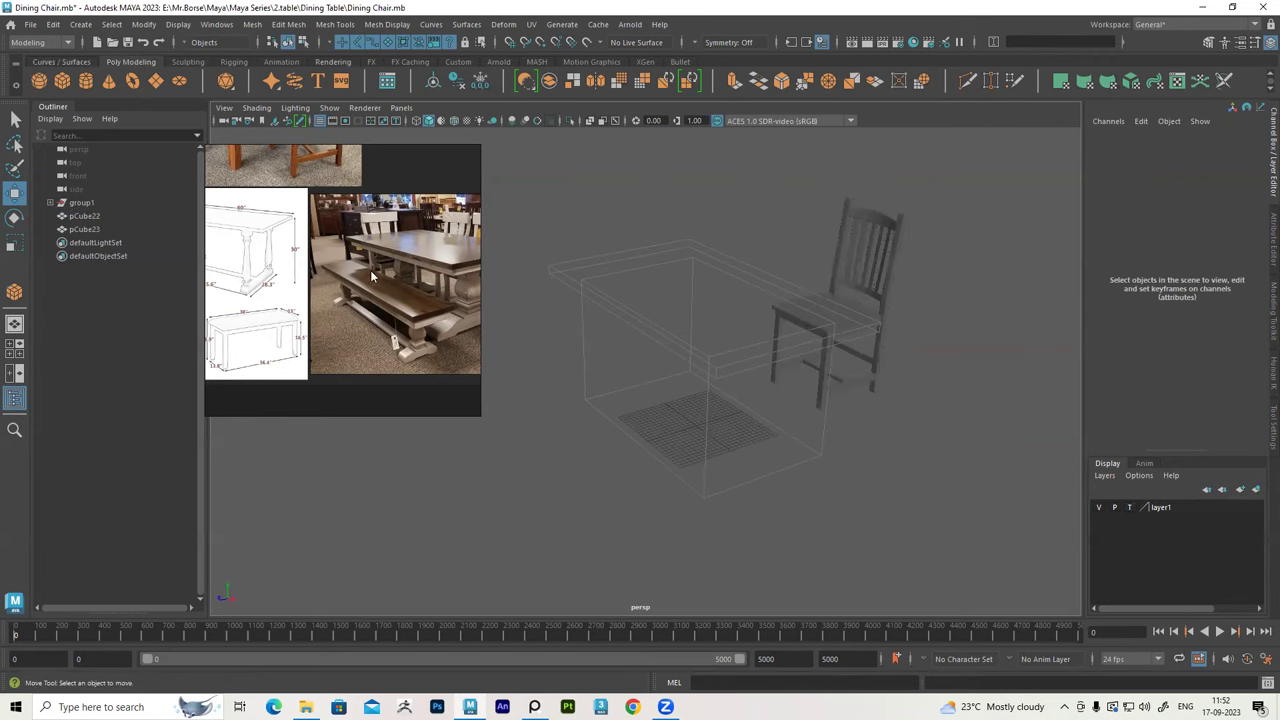
pyautogui.click(62, 81)
# Draw a new polygon box 60 wide and 36 deep, centred at X and Z 0
pyautogui.moveTo(630, 425)
pyautogui.keyDown('alt'); pyautogui.mouseDown()
pyautogui.moveTo(695, 428)
pyautogui.moveTo(697, 440)
pyautogui.moveTo(697, 420)
pyautogui.mouseUp(); pyautogui.keyUp('alt')
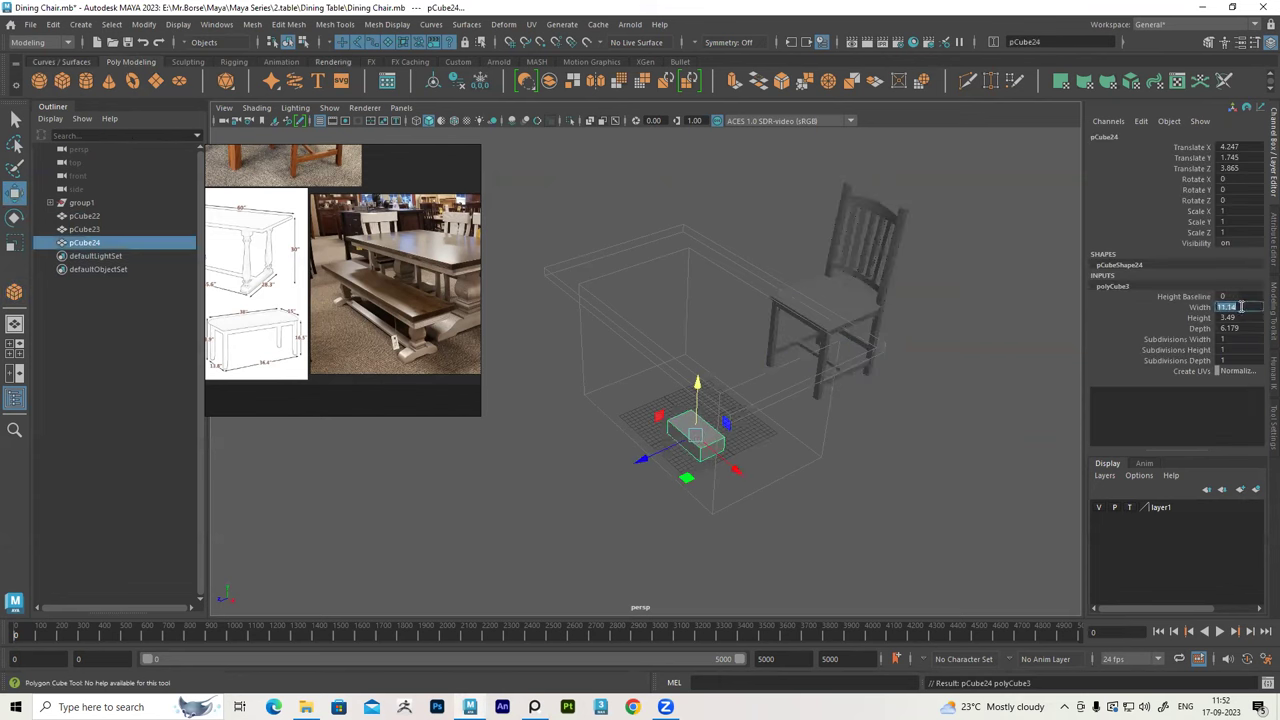
pyautogui.press('Return')
pyautogui.click(1240, 327)
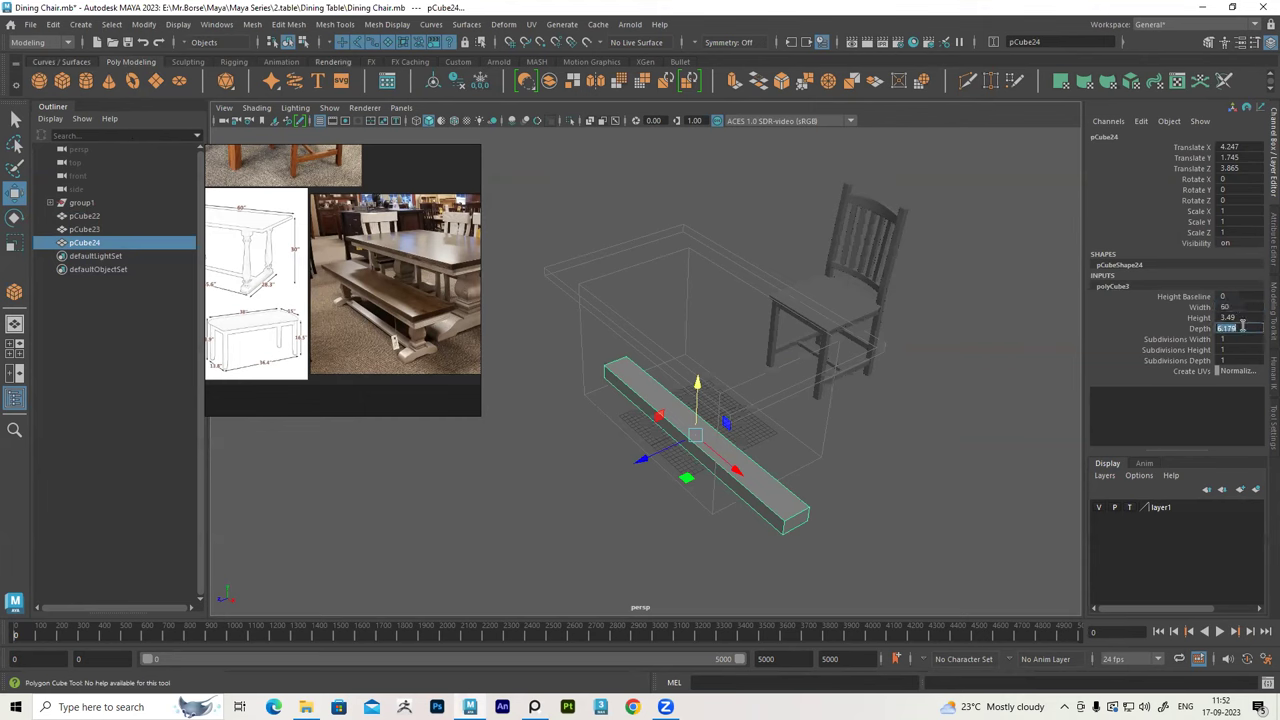
pyautogui.write('36')
pyautogui.press('Return')
pyautogui.click(1234, 168)
pyautogui.click(1240, 147)
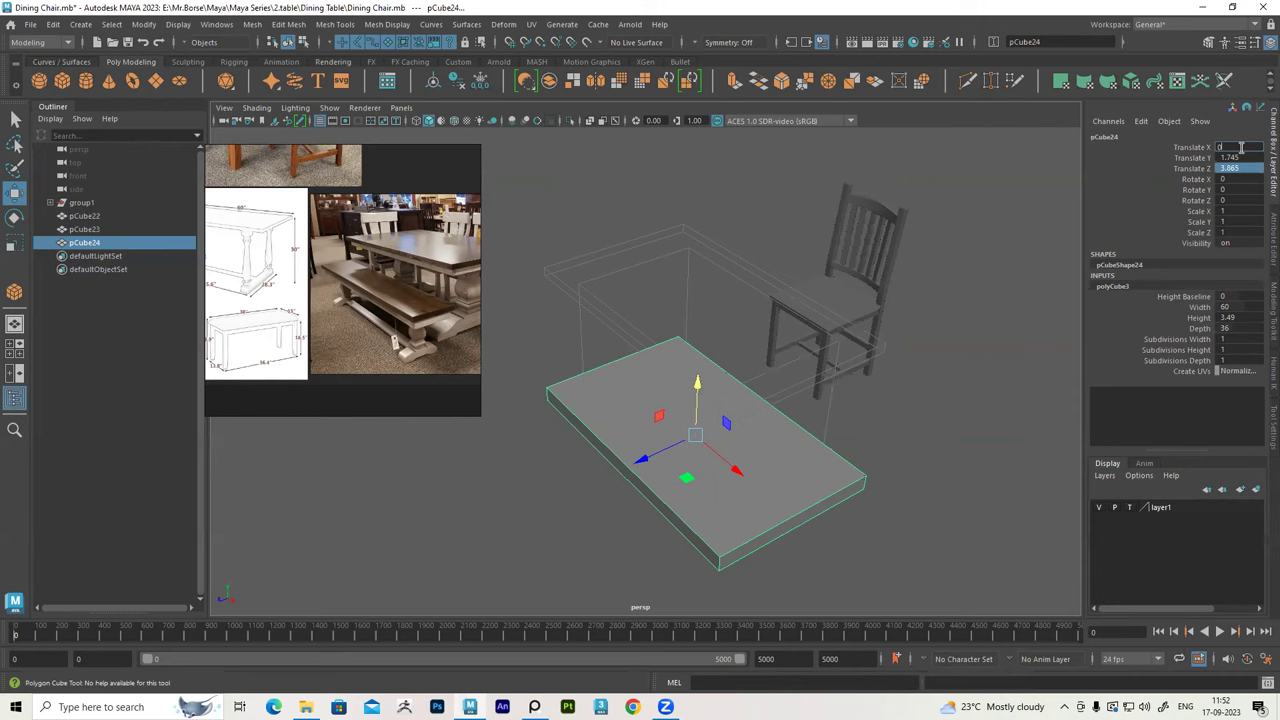
pyautogui.press('Return')
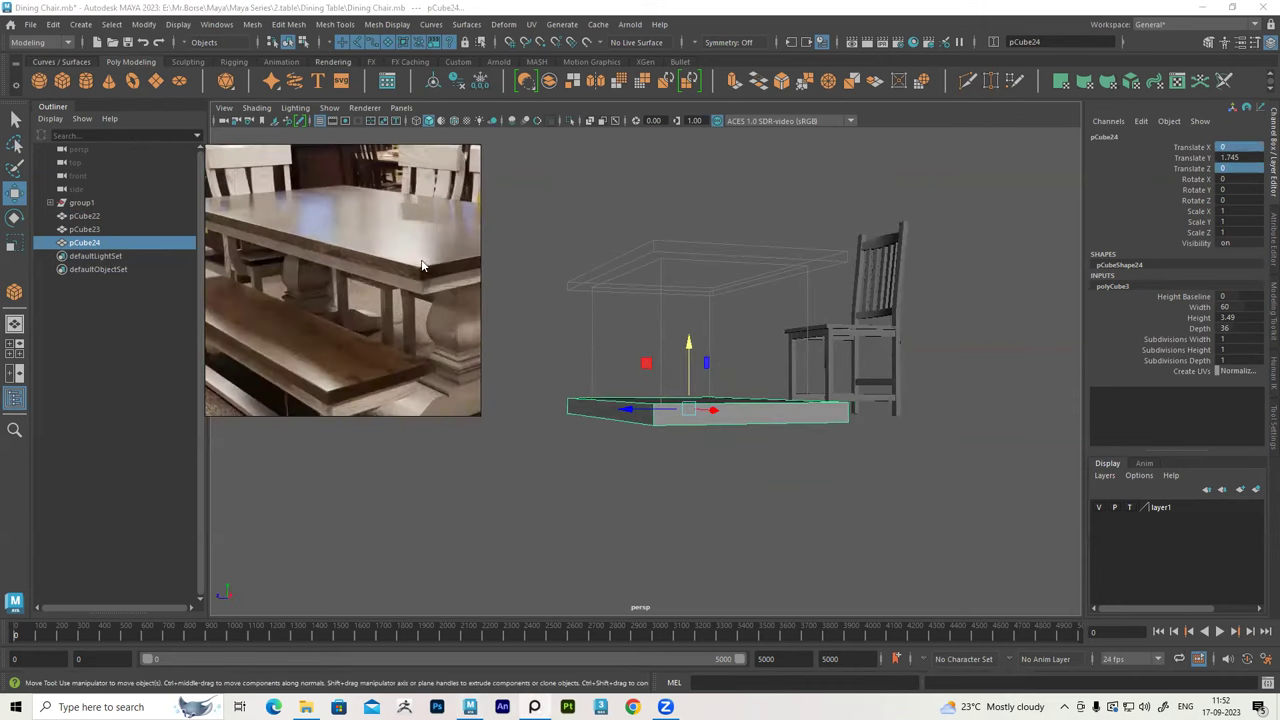
# Make the slab 1.5 thick and lift it to about Y 29 atop the table outline
pyautogui.doubleClick(1240, 315)
pyautogui.press('Return')
pyautogui.write('3')
pyautogui.press('Return')
pyautogui.moveTo(690, 395)
pyautogui.keyDown('alt'); pyautogui.mouseDown()
pyautogui.moveTo(716, 405)
pyautogui.moveTo(724, 365)
pyautogui.moveTo(708, 159)
pyautogui.mouseUp(); pyautogui.keyUp('alt')
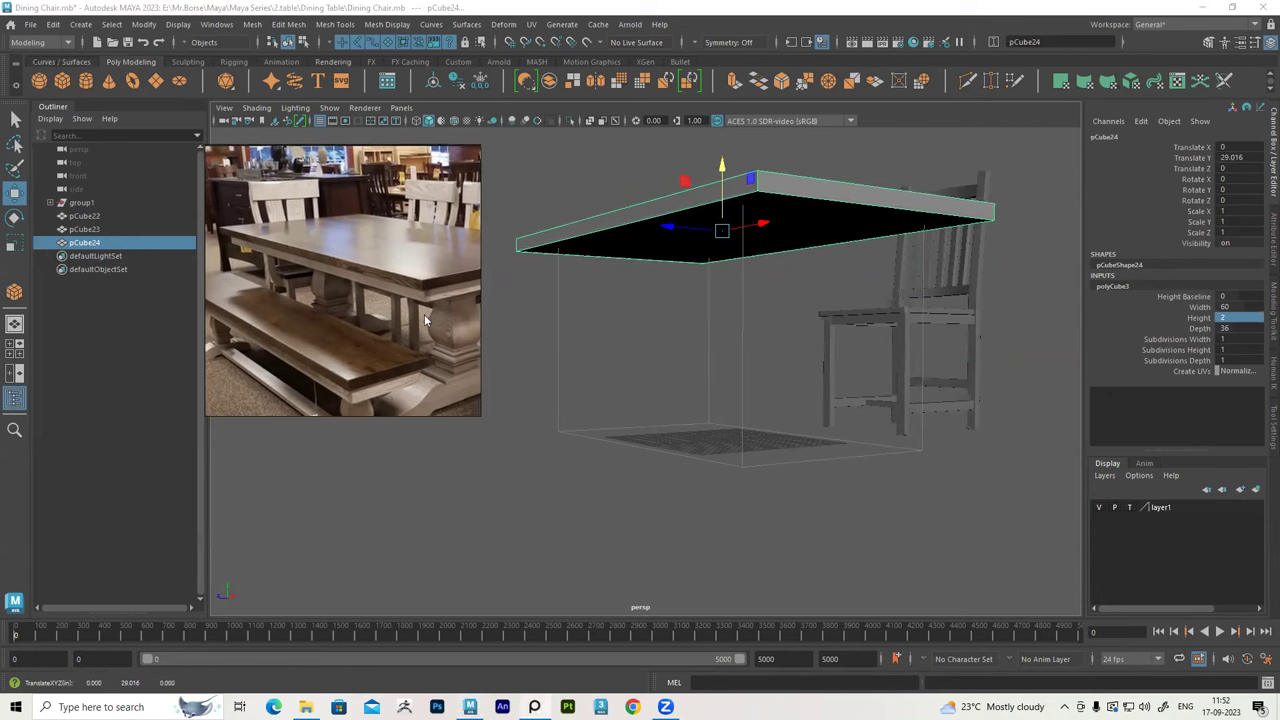
pyautogui.moveTo(706, 306)
pyautogui.keyDown('alt'); pyautogui.mouseDown()
pyautogui.moveTo(679, 319)
pyautogui.moveTo(737, 320)
pyautogui.moveTo(735, 295)
pyautogui.moveTo(770, 282)
pyautogui.mouseUp(); pyautogui.keyUp('alt')
pyautogui.doubleClick(1245, 317)
pyautogui.write('.5')
pyautogui.press('Return')
pyautogui.keyDown('alt'); pyautogui.moveTo(922, 373); pyautogui.dragTo(731, 326); pyautogui.keyUp('alt')
pyautogui.keyDown('alt'); pyautogui.moveTo(731, 326); pyautogui.dragTo(698, 336, button='right'); pyautogui.keyUp('alt')
# Switch to the four-view layout, frame the table and nudge the tabletop slab up slightly
pyautogui.press('space')
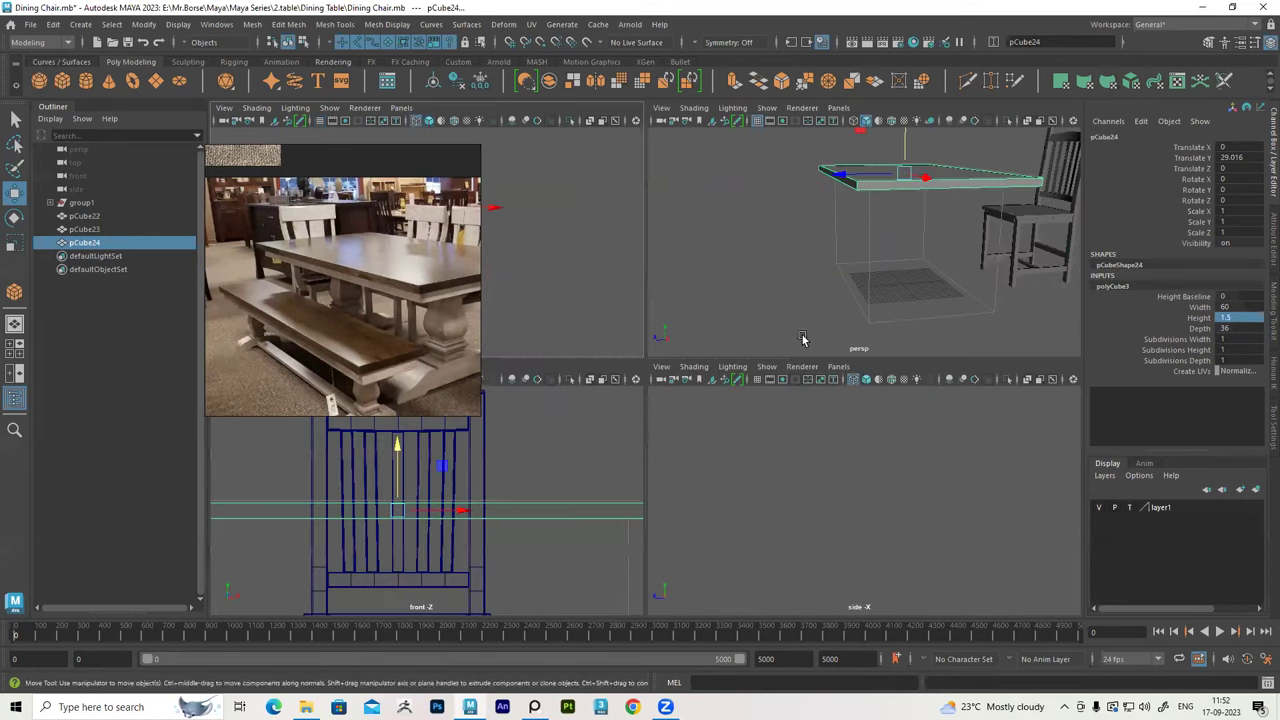
pyautogui.press('a')
pyautogui.scroll(2, 800, 480)
pyautogui.scroll(2, 831, 521)
pyautogui.scroll(2, 845, 516)
pyautogui.scroll(1, 823, 503)
pyautogui.scroll(1, 829, 491)
pyautogui.scroll(1, 792, 487)
pyautogui.scroll(1, 792, 487)
pyautogui.moveTo(704, 443); pyautogui.dragTo(706, 433)
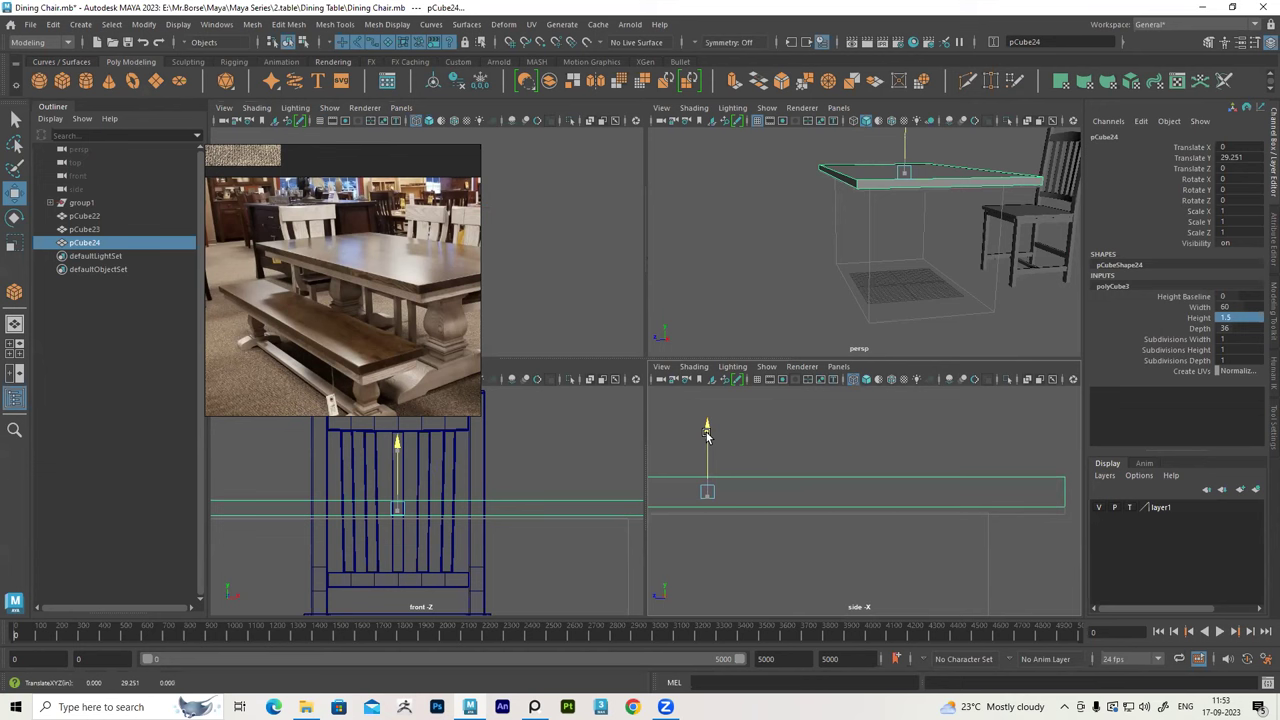
# Reorient the perspective view and select the tabletop slab
pyautogui.keyDown('alt'); pyautogui.moveTo(804, 234); pyautogui.dragTo(823, 227); pyautogui.keyUp('alt')
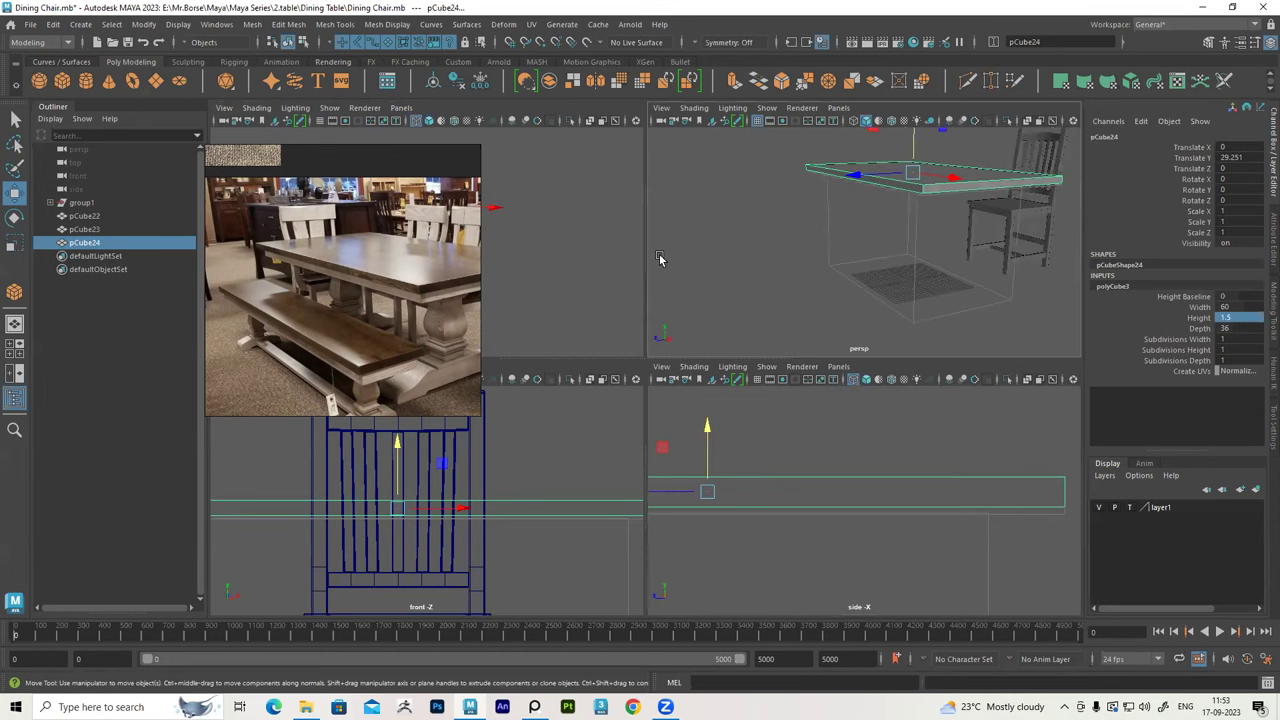
pyautogui.keyDown('alt'); pyautogui.moveTo(923, 267); pyautogui.dragTo(876, 265, button='middle'); pyautogui.keyUp('alt')
pyautogui.keyDown('alt'); pyautogui.moveTo(876, 265); pyautogui.dragTo(830, 260); pyautogui.keyUp('alt')
pyautogui.click(772, 252)
pyautogui.keyDown('alt'); pyautogui.moveTo(772, 252); pyautogui.dragTo(795, 278, button='right'); pyautogui.keyUp('alt')
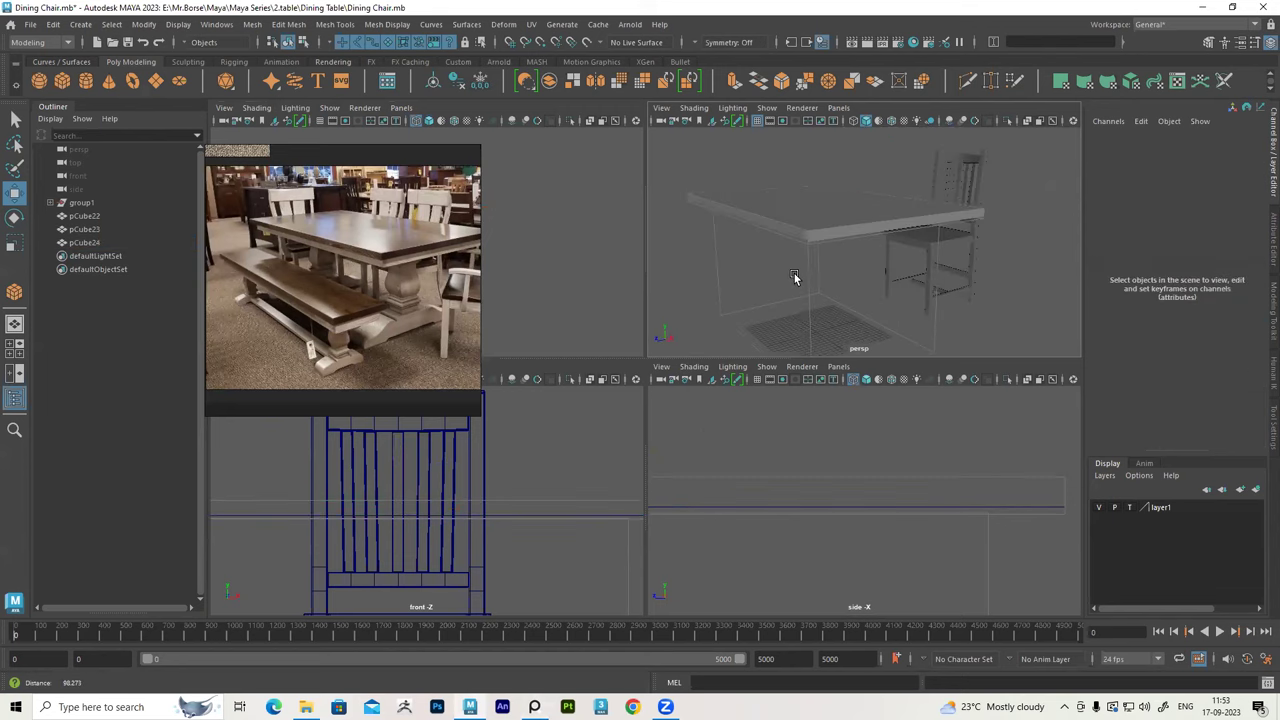
pyautogui.click(795, 278)
pyautogui.keyDown('alt'); pyautogui.moveTo(829, 265); pyautogui.dragTo(820, 240); pyautogui.keyUp('alt')
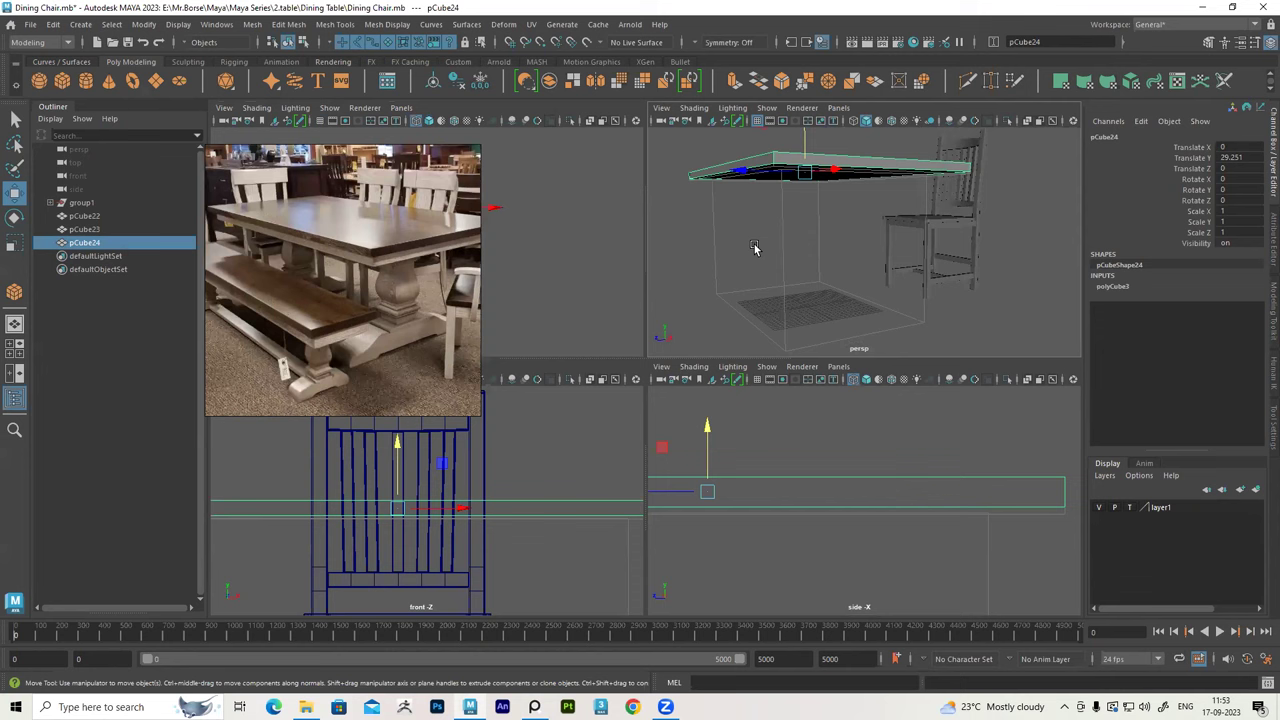
pyautogui.moveTo(864, 251)
pyautogui.keyDown('alt'); pyautogui.mouseDown()
pyautogui.moveTo(818, 243)
pyautogui.moveTo(806, 157)
pyautogui.mouseUp(); pyautogui.keyUp('alt')
# Duplicate the tabletop slab as pCube25 beneath it and switch it to vertex selection
pyautogui.hotkey('ctrl', 'd')
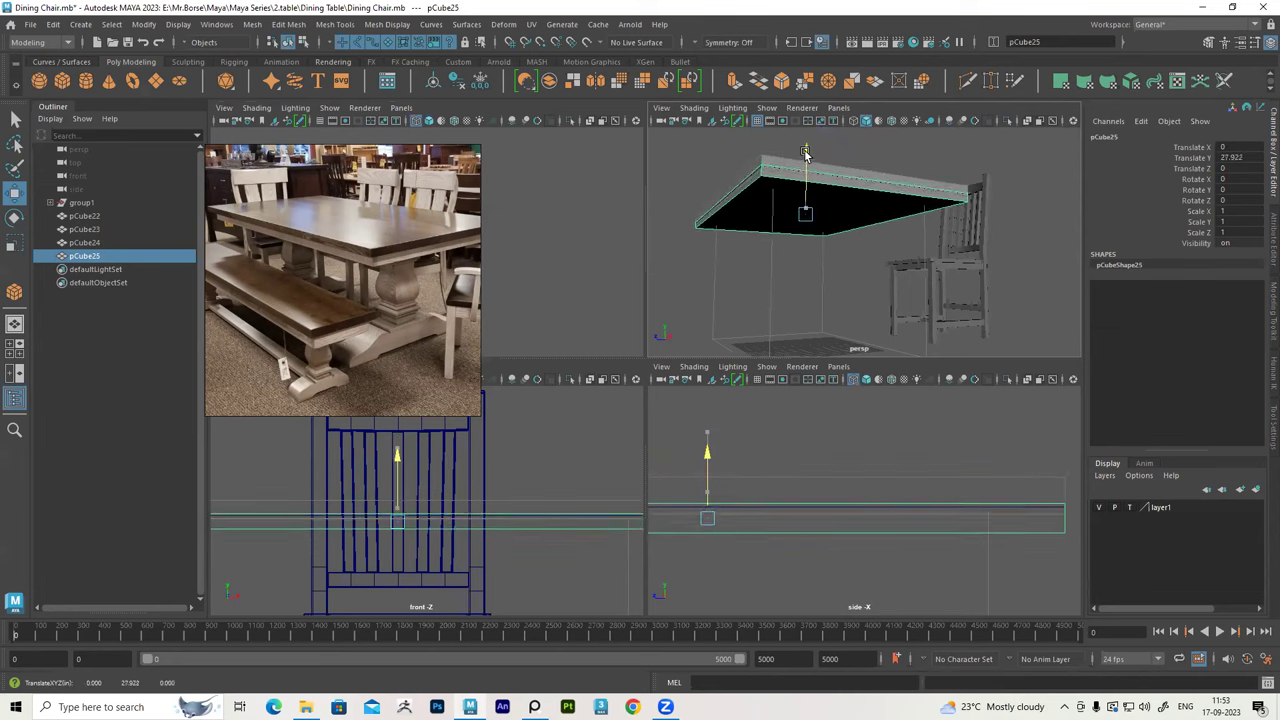
pyautogui.scroll(-2, 864, 494)
pyautogui.scroll(-2, 864, 494)
pyautogui.scroll(-1, 885, 470)
pyautogui.scroll(-1, 905, 454)
pyautogui.scroll(1, 865, 450)
pyautogui.scroll(1, 870, 440)
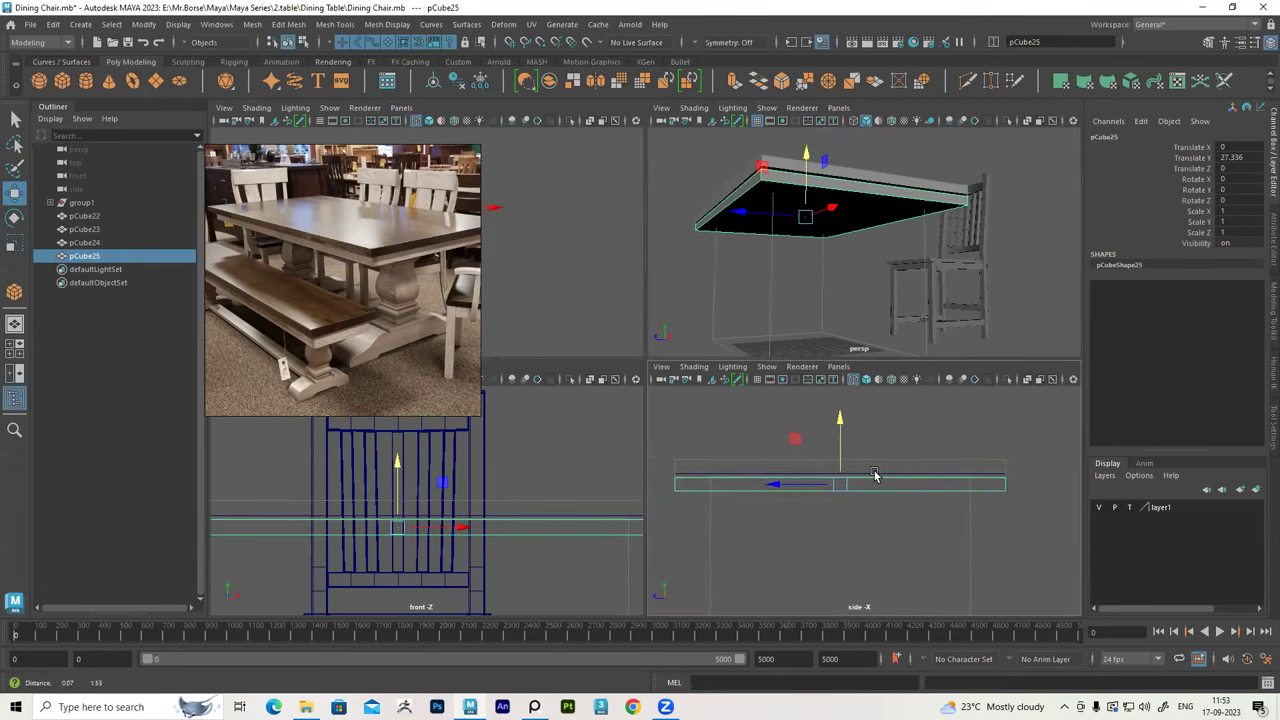
pyautogui.scroll(1, 890, 455)
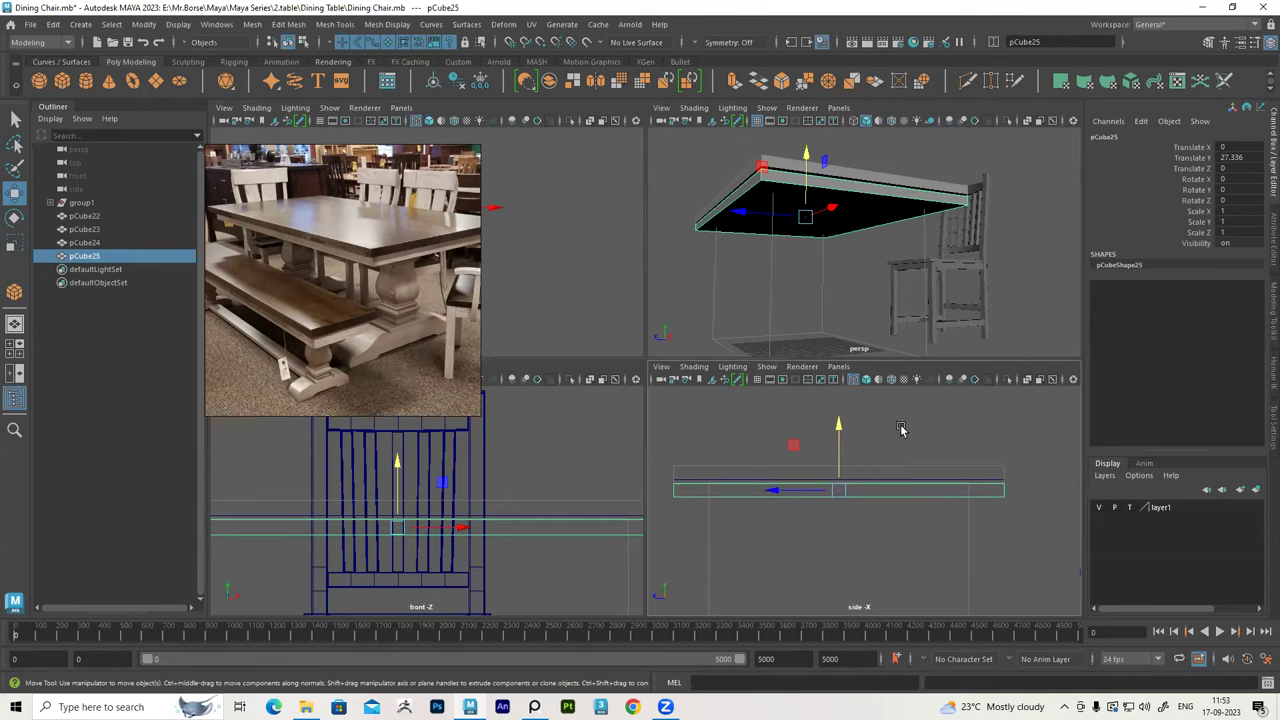
pyautogui.moveTo(901, 313); pyautogui.dragTo(835, 318, button='right')
# Select pCube25's top vertices and raise them to thicken the slab
pyautogui.click(665, 469)
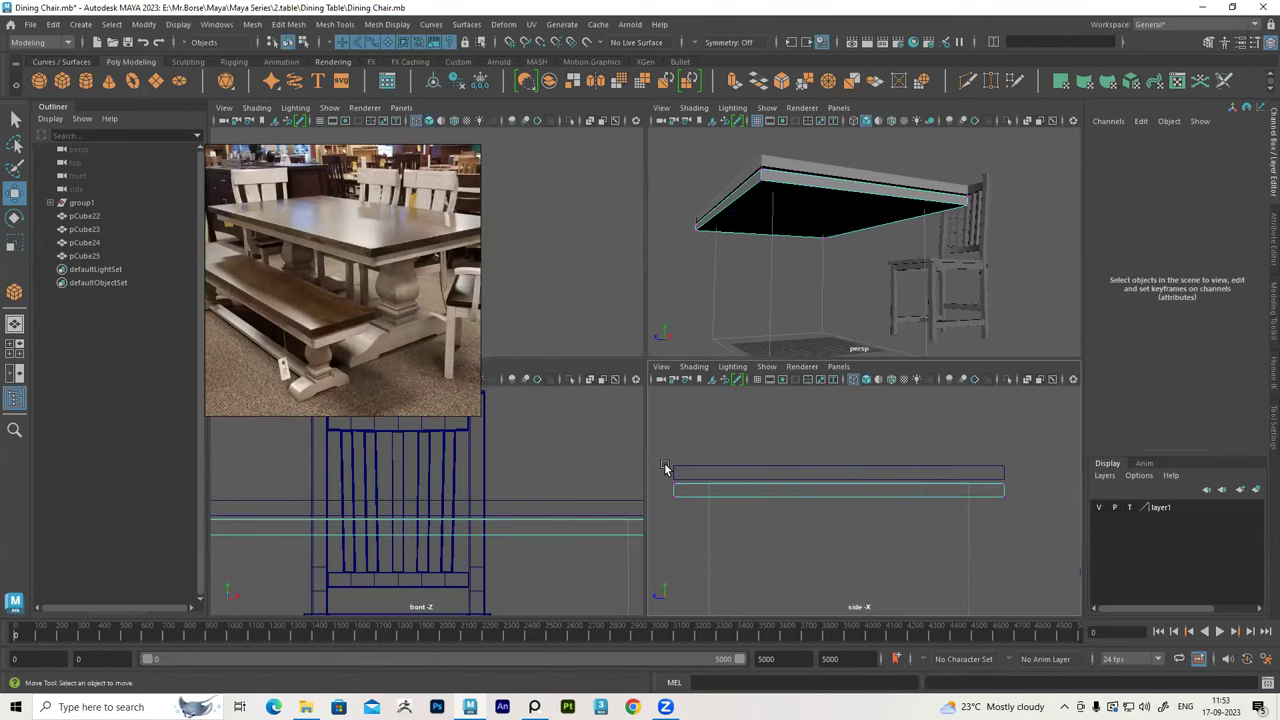
pyautogui.moveTo(713, 484); pyautogui.dragTo(1037, 494)
pyautogui.scroll(1, 894, 520)
pyautogui.scroll(1, 850, 480)
pyautogui.scroll(2, 840, 470)
pyautogui.scroll(2, 846, 510)
pyautogui.moveTo(807, 450); pyautogui.dragTo(805, 433)
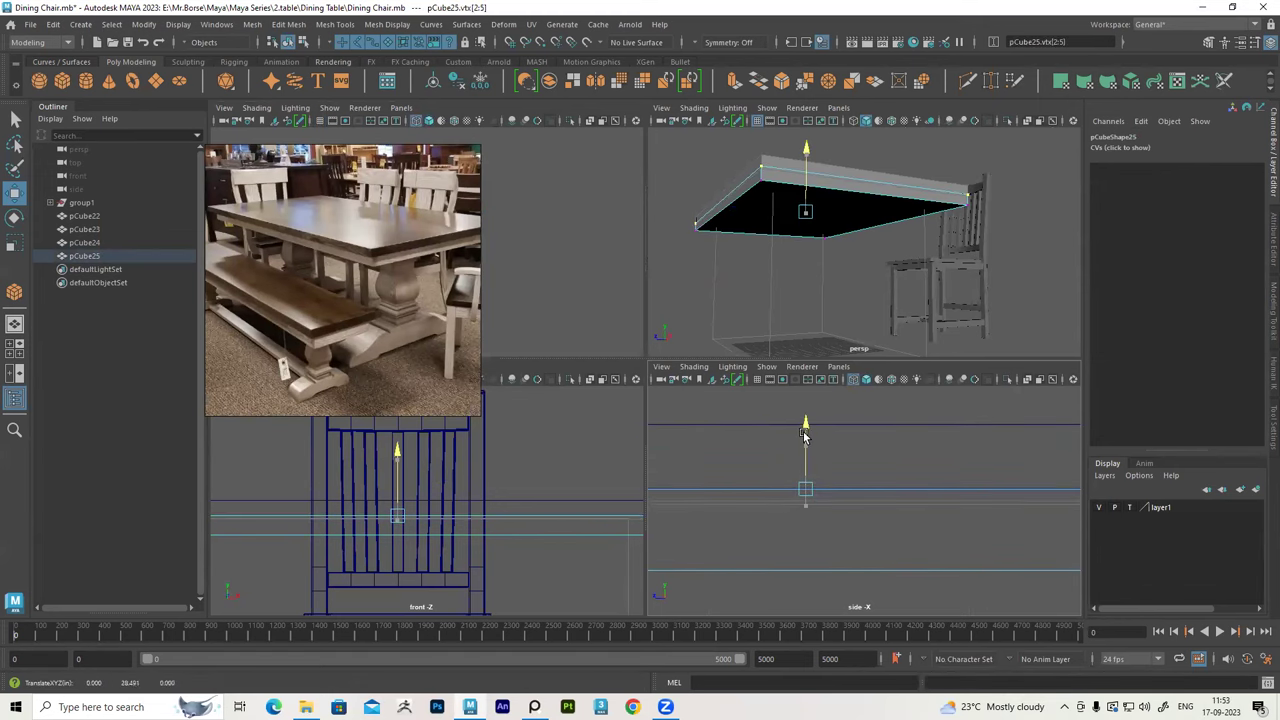
pyautogui.scroll(1, 868, 260)
pyautogui.scroll(1, 868, 260)
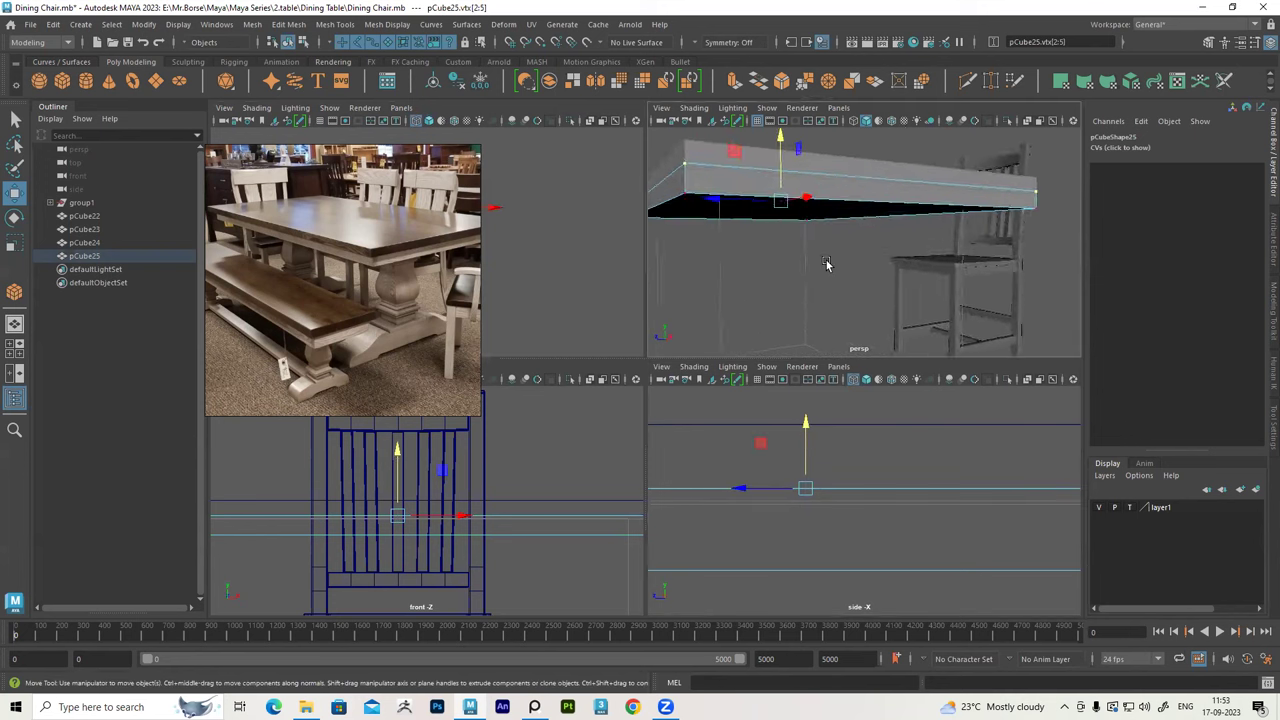
pyautogui.scroll(2, 868, 260)
pyautogui.scroll(-2, 868, 260)
pyautogui.scroll(-2, 800, 252)
pyautogui.scroll(-2, 802, 262)
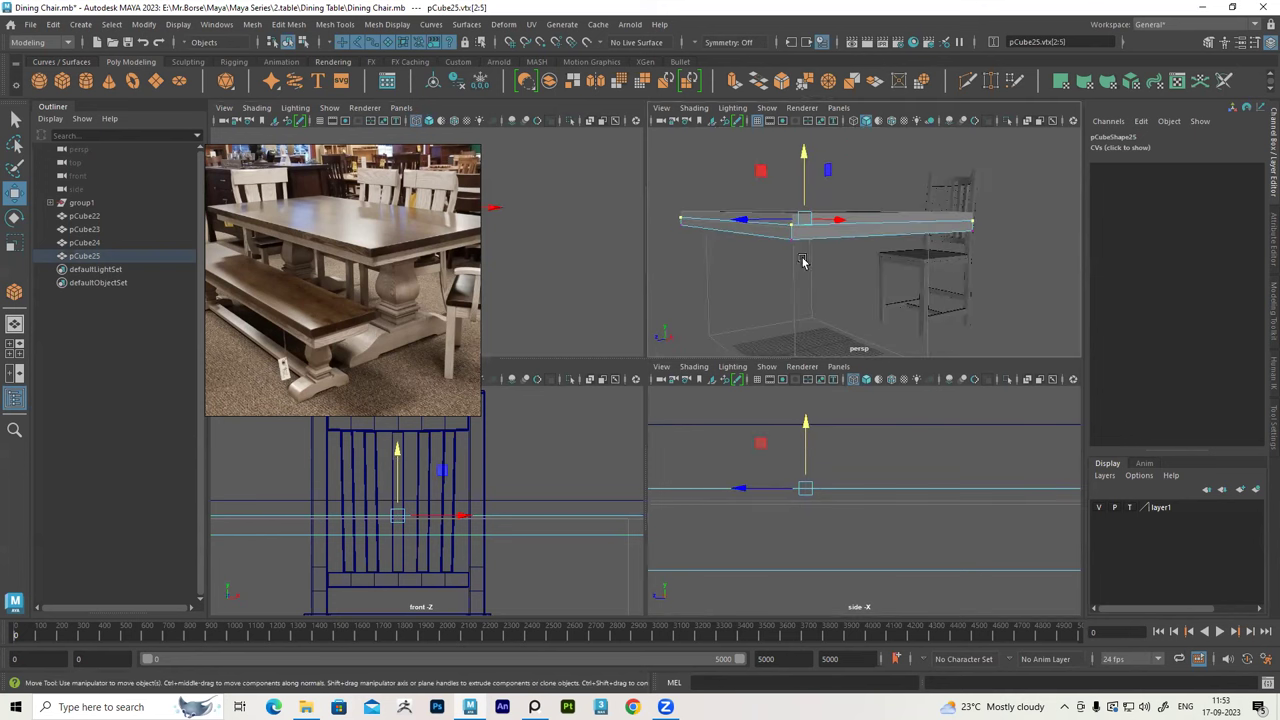
# Return to object mode and scale the slab down to 0.888 in X and Z
pyautogui.moveTo(875, 176); pyautogui.dragTo(905, 158, button='right')
pyautogui.keyDown('alt'); pyautogui.moveTo(856, 252); pyautogui.dragTo(800, 240); pyautogui.keyUp('alt')
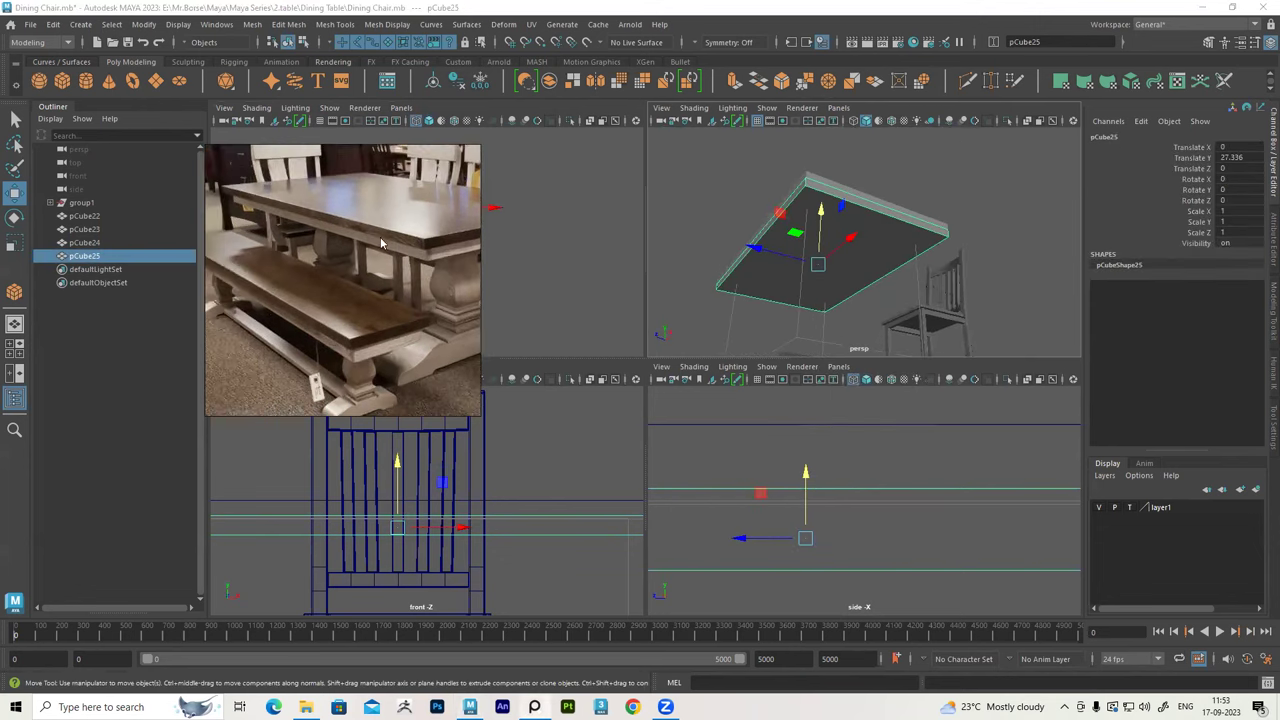
pyautogui.keyDown('alt'); pyautogui.moveTo(723, 230); pyautogui.dragTo(776, 248); pyautogui.keyUp('alt')
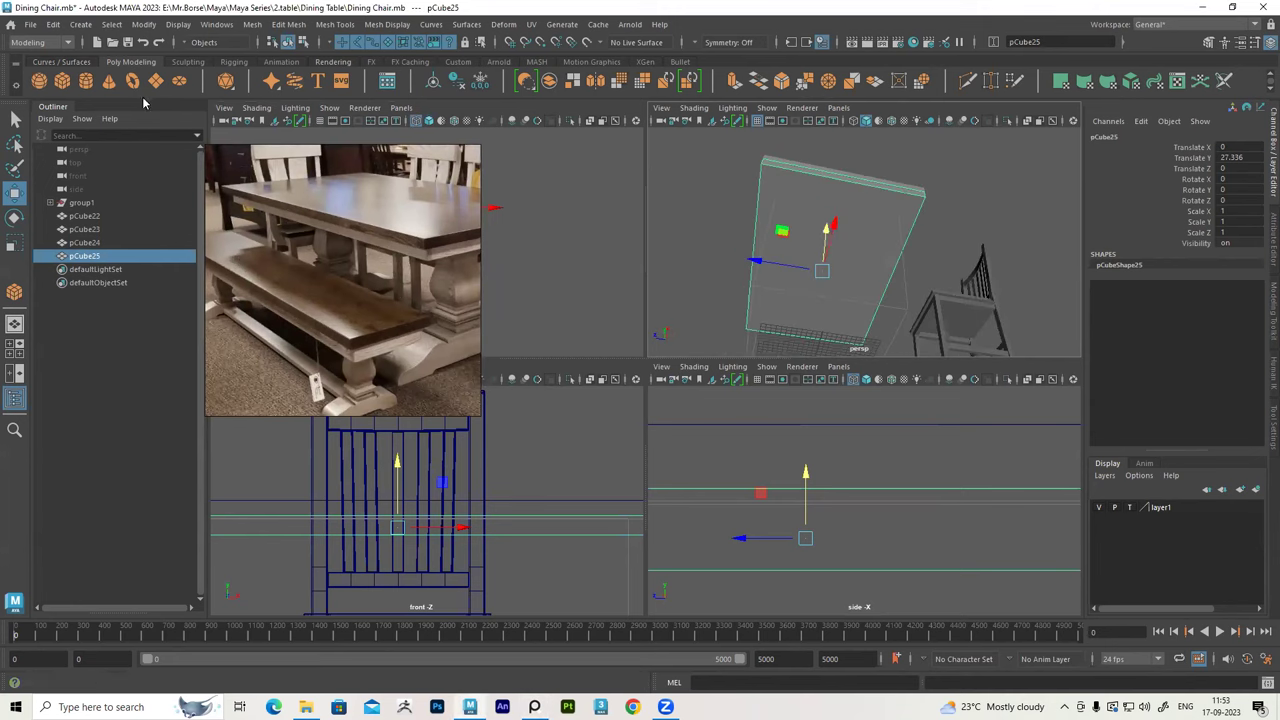
pyautogui.click(14, 243)
pyautogui.moveTo(788, 256)
pyautogui.keyDown('alt'); pyautogui.mouseDown()
pyautogui.moveTo(815, 300)
pyautogui.moveTo(784, 282)
pyautogui.mouseUp(); pyautogui.keyUp('alt')
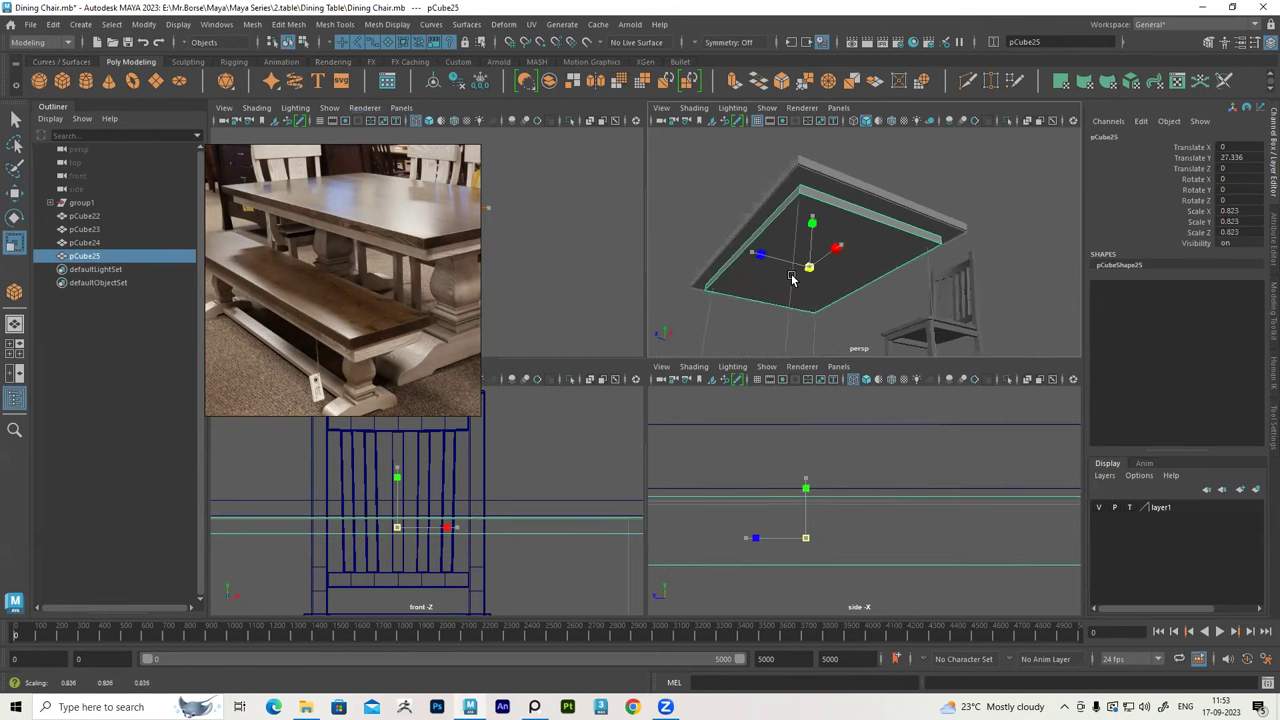
pyautogui.keyDown('alt'); pyautogui.moveTo(820, 520); pyautogui.dragTo(850, 500); pyautogui.keyUp('alt')
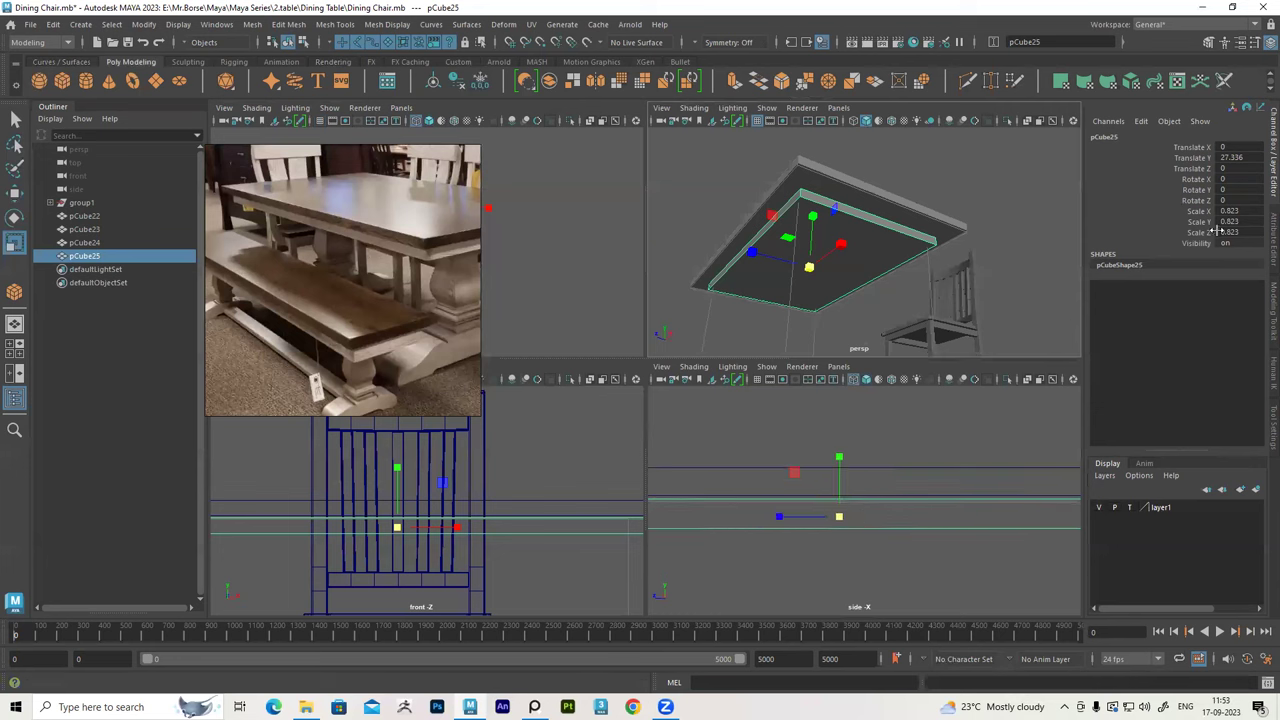
pyautogui.hotkey('ctrl', 'z')
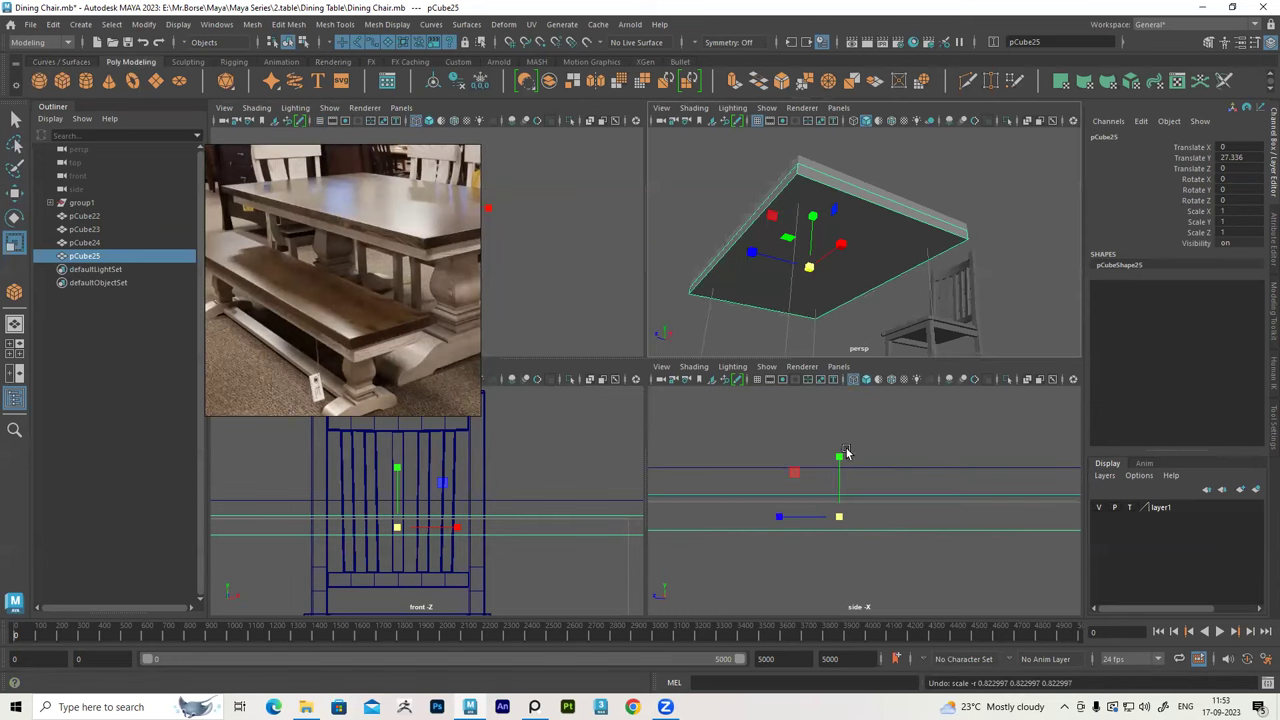
pyautogui.moveTo(810, 275)
pyautogui.keyDown('alt'); pyautogui.mouseDown()
pyautogui.moveTo(784, 224)
pyautogui.moveTo(841, 273)
pyautogui.moveTo(838, 227)
pyautogui.moveTo(938, 232)
pyautogui.moveTo(871, 214)
pyautogui.mouseUp(); pyautogui.keyUp('alt')
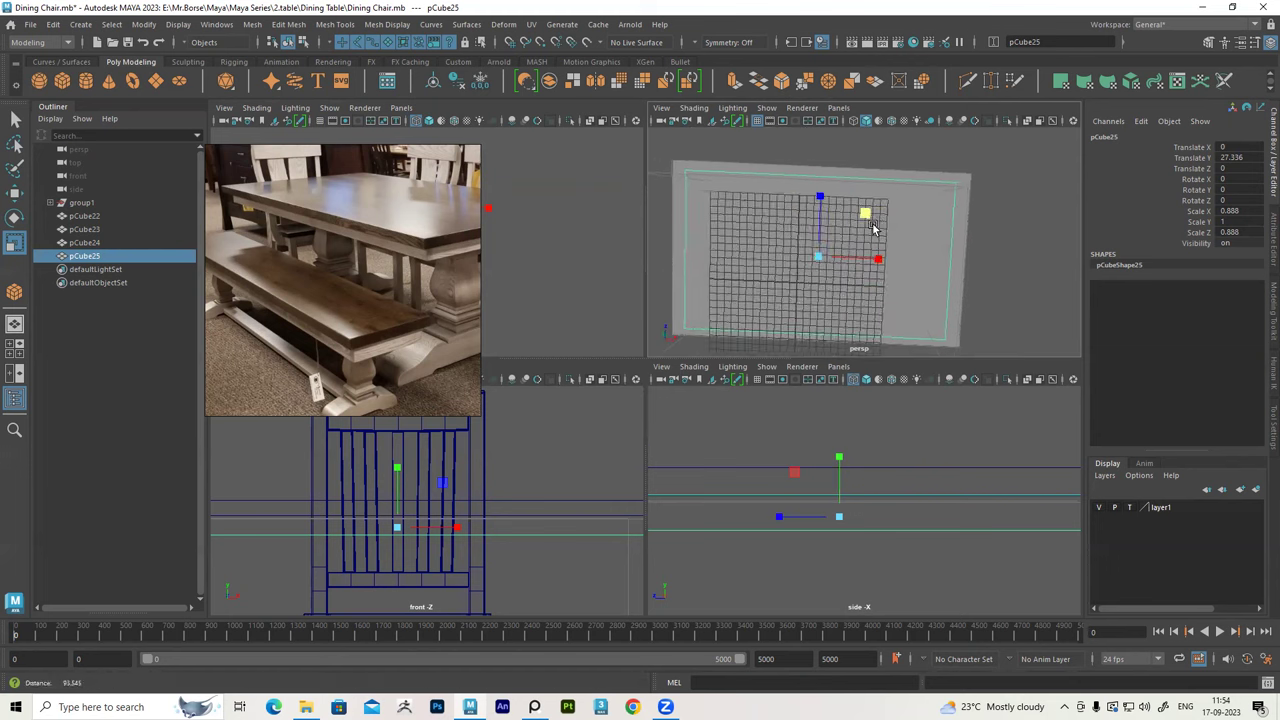
# Move the reference photo aside and widen pCube25 along X to about 0.927, then deselect it
pyautogui.moveTo(428, 258); pyautogui.dragTo(253, 454)
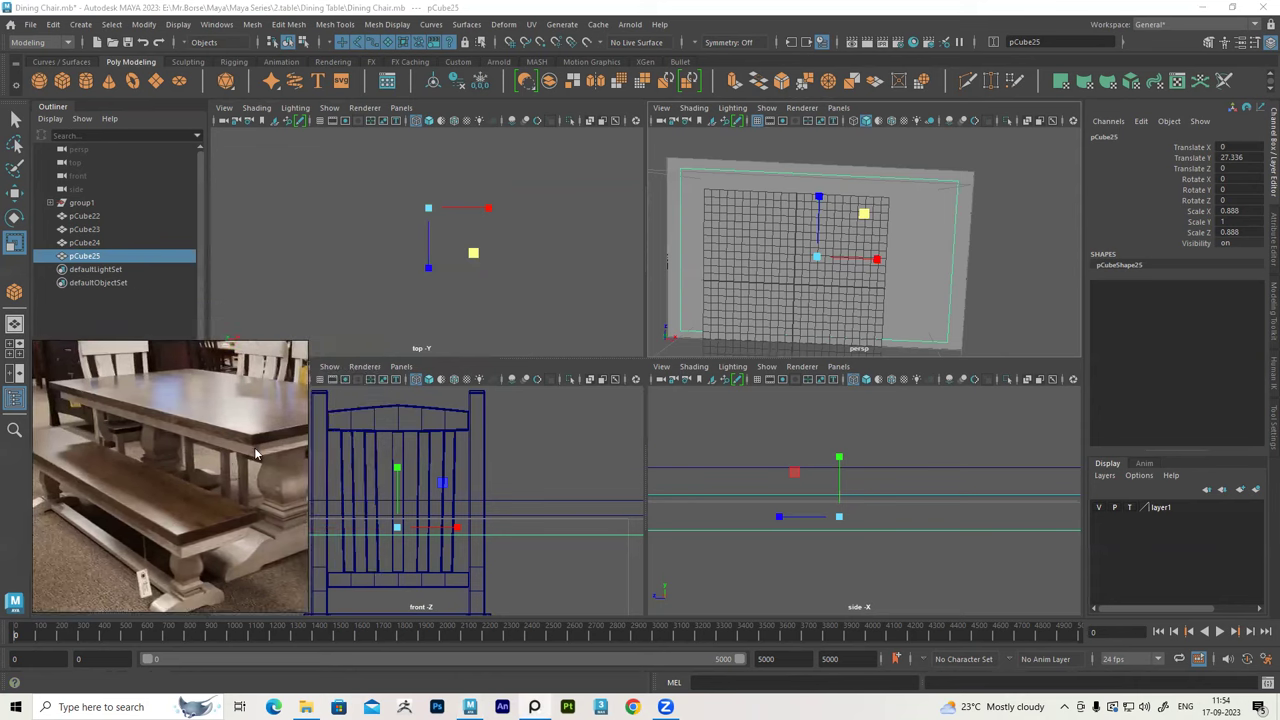
pyautogui.press('f')
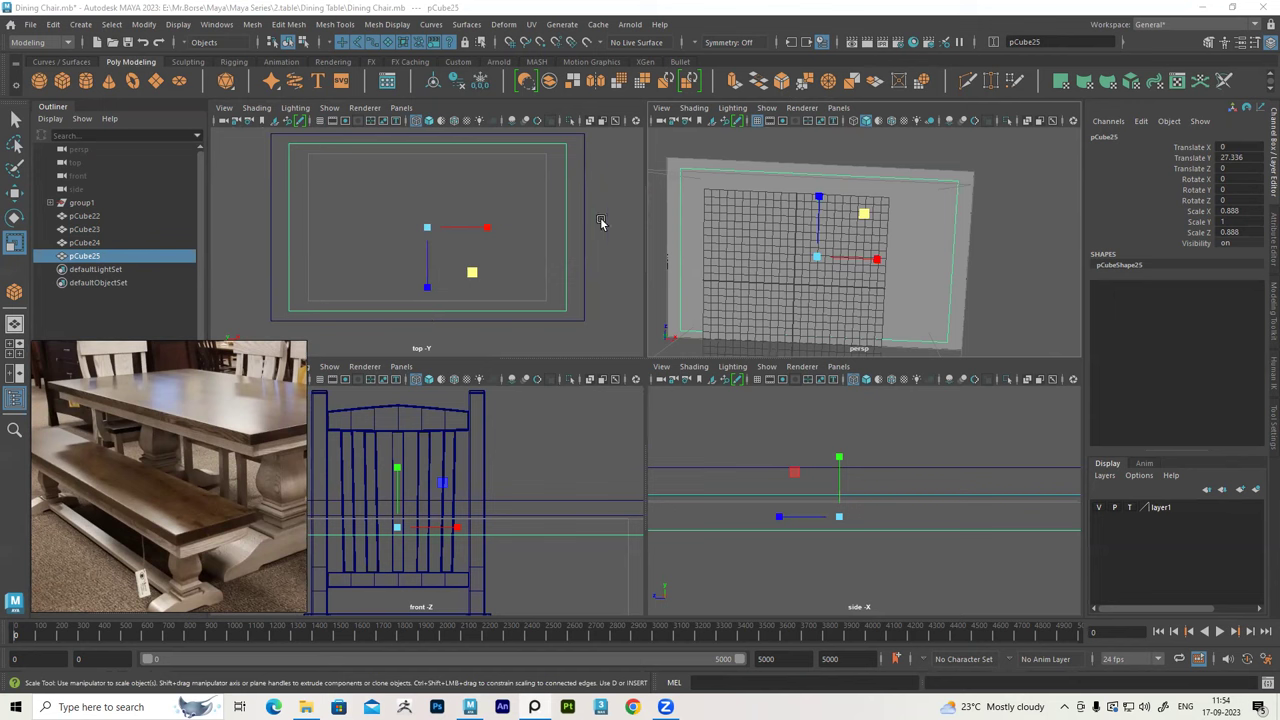
pyautogui.moveTo(486, 231); pyautogui.dragTo(491, 234)
pyautogui.moveTo(968, 208)
pyautogui.keyDown('alt'); pyautogui.mouseDown()
pyautogui.moveTo(895, 150)
pyautogui.moveTo(768, 210)
pyautogui.mouseUp(); pyautogui.keyUp('alt')
pyautogui.click(895, 150)
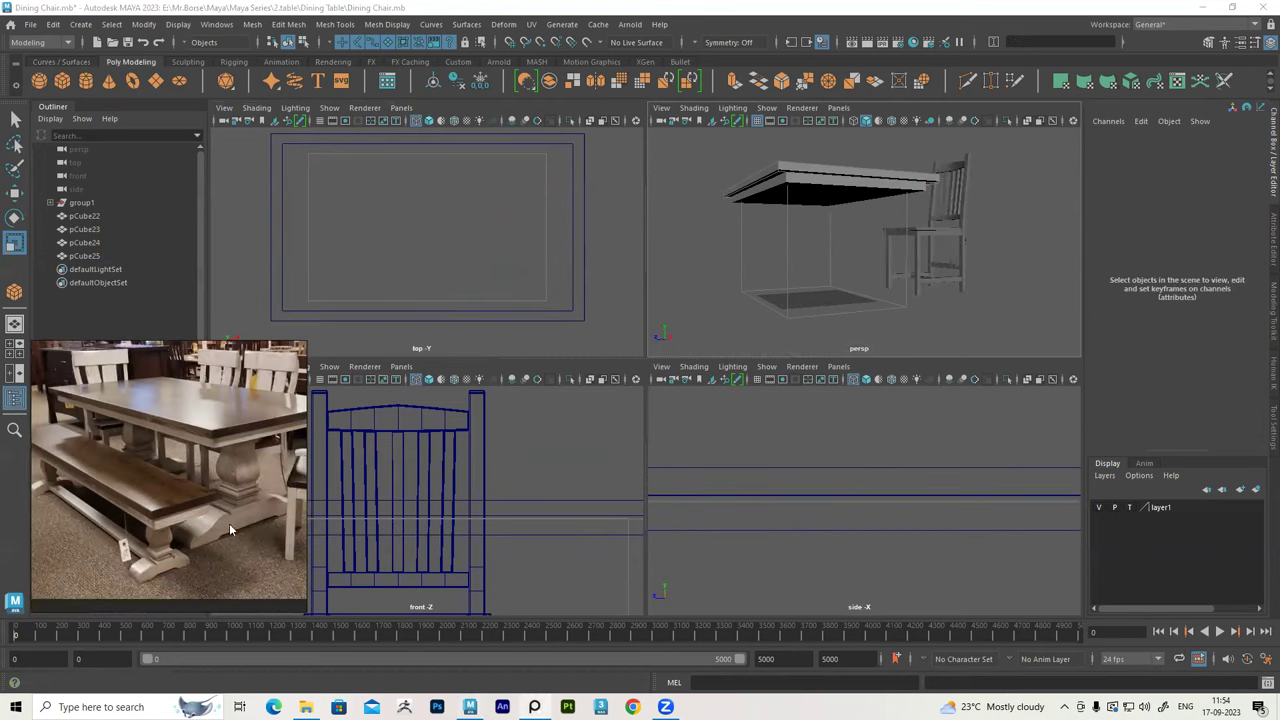
pyautogui.moveTo(792, 296)
pyautogui.keyDown('alt'); pyautogui.mouseDown()
pyautogui.moveTo(801, 307)
pyautogui.moveTo(864, 287)
pyautogui.mouseUp(); pyautogui.keyUp('alt')
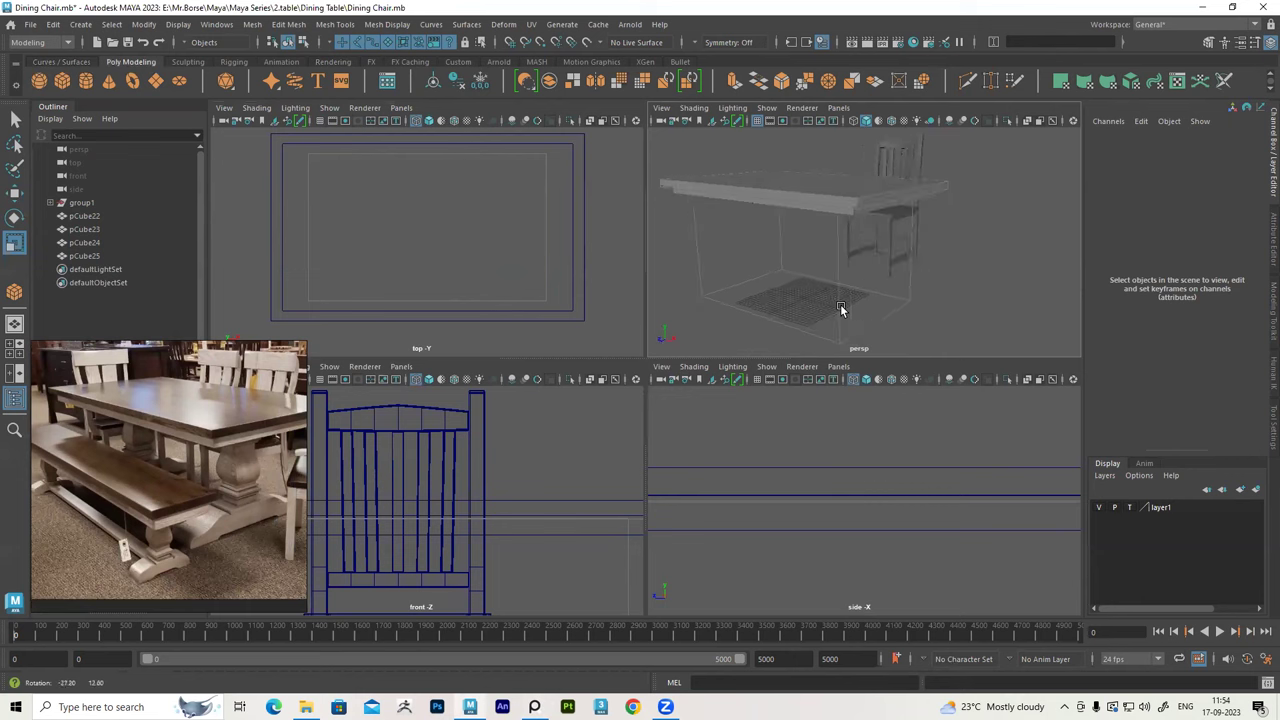
# Draw a new polygon cube on the floor grid under the table's edge
pyautogui.click(62, 83)
pyautogui.moveTo(850, 300)
pyautogui.keyDown('alt'); pyautogui.mouseDown()
pyautogui.moveTo(870, 290)
pyautogui.moveTo(848, 312)
pyautogui.moveTo(848, 258)
pyautogui.mouseUp(); pyautogui.keyUp('alt')
pyautogui.moveTo(880, 300)
pyautogui.keyDown('alt'); pyautogui.mouseDown()
pyautogui.moveTo(875, 288)
pyautogui.moveTo(895, 292)
pyautogui.mouseUp(); pyautogui.keyUp('alt')
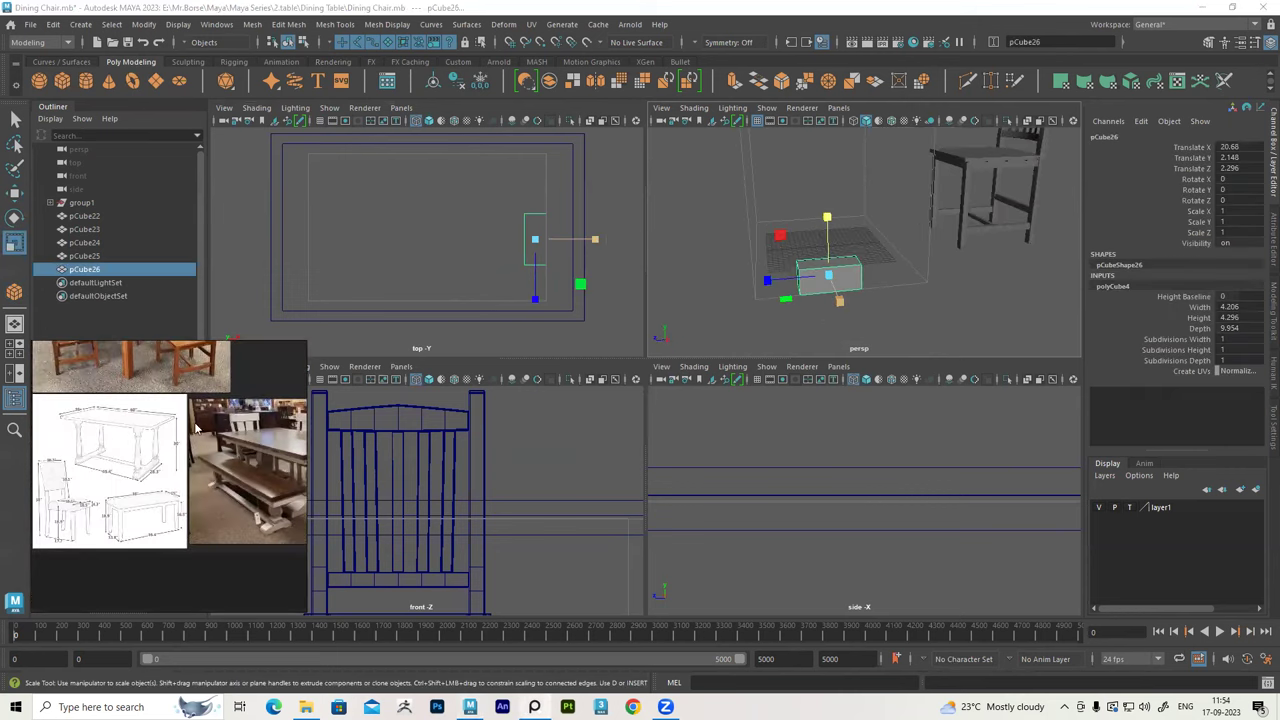
pyautogui.scroll(3, 136, 499)
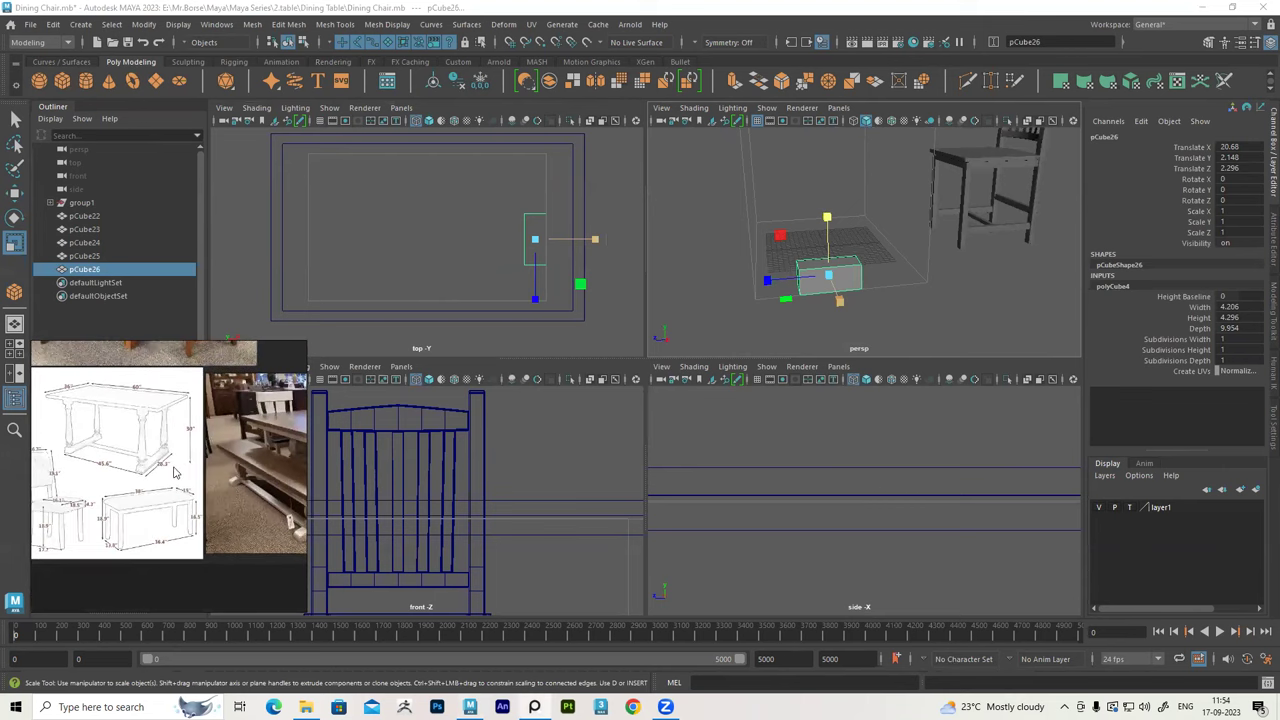
pyautogui.scroll(-3, 160, 474)
pyautogui.keyDown('alt'); pyautogui.moveTo(935, 310); pyautogui.dragTo(1000, 315); pyautogui.keyUp('alt')
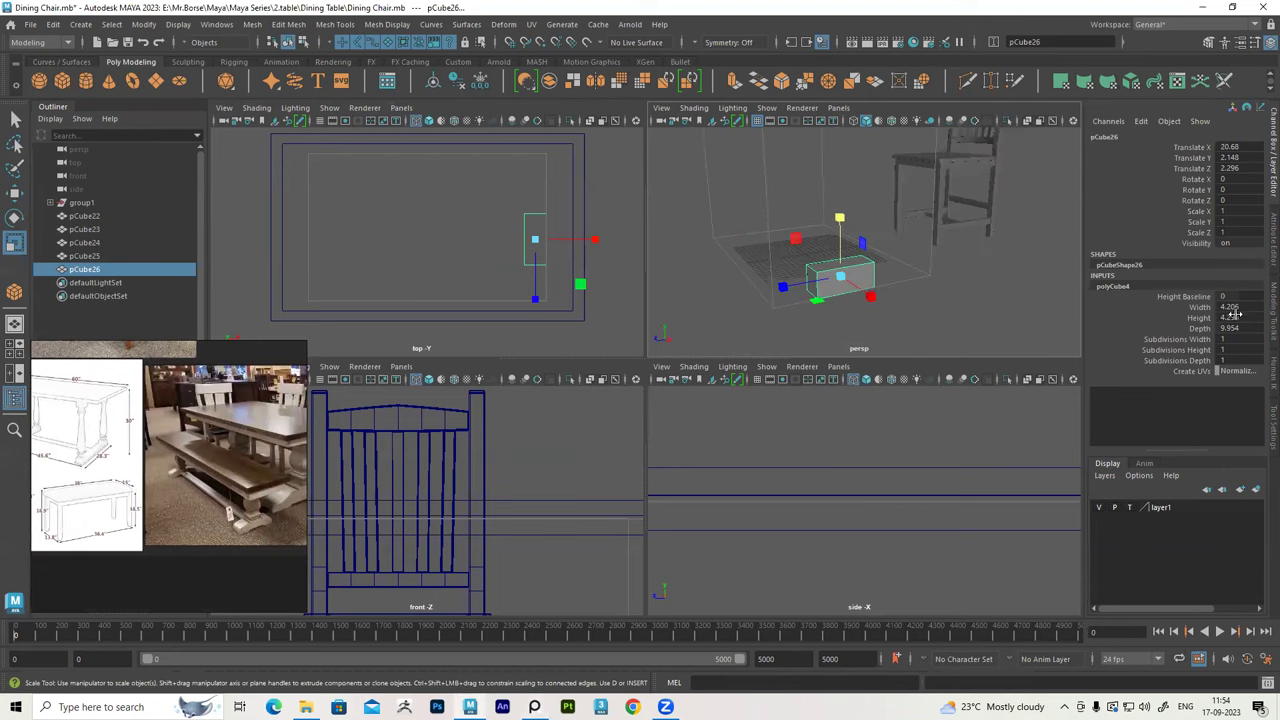
# Set the beam's depth to 28.3 and reposition it along Z
pyautogui.click(1232, 328)
pyautogui.write('28.3')
pyautogui.press('Return')
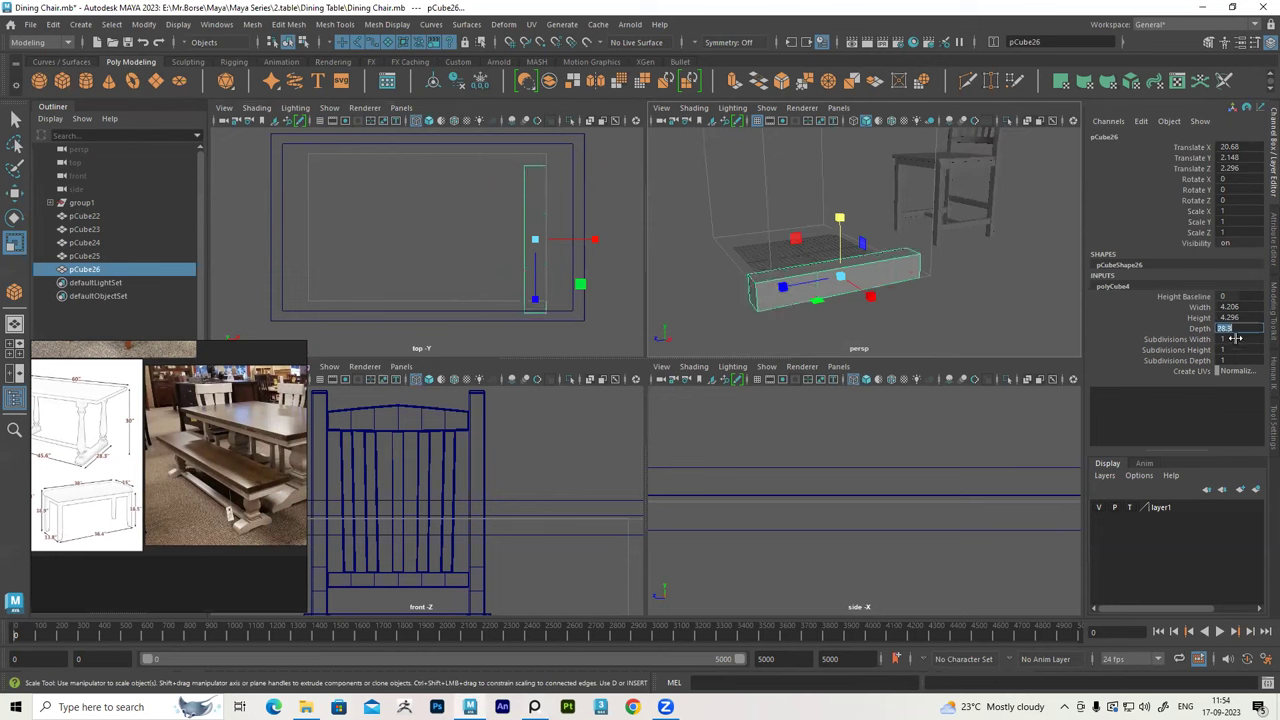
pyautogui.click(1246, 169)
pyautogui.write('8')
pyautogui.press('Return')
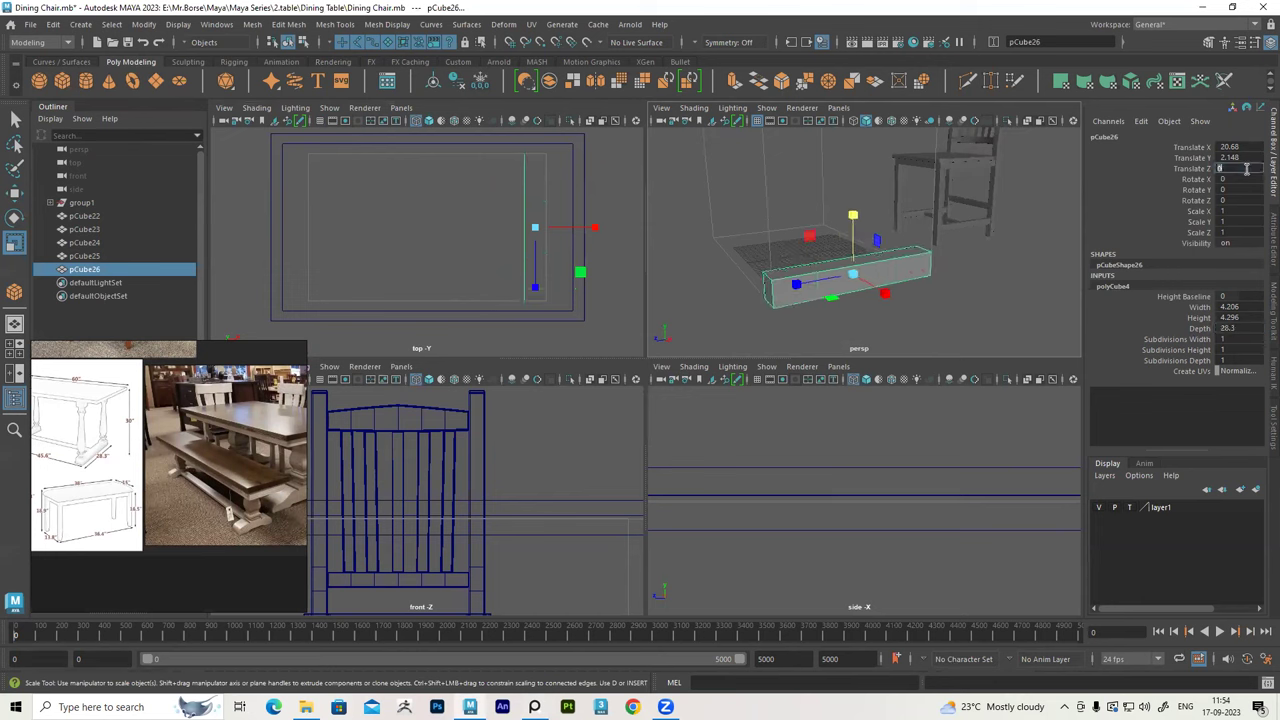
pyautogui.keyDown('alt'); pyautogui.moveTo(727, 278); pyautogui.dragTo(780, 250); pyautogui.keyUp('alt')
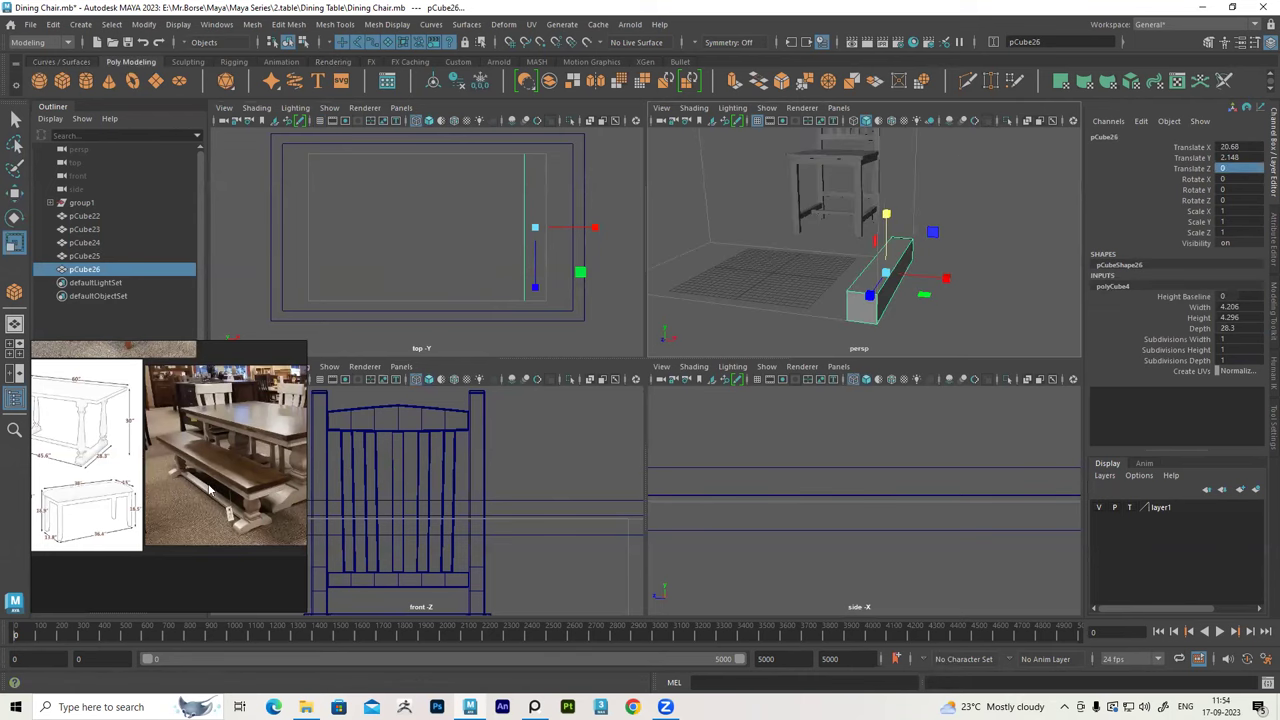
pyautogui.scroll(2, 113, 447)
pyautogui.scroll(2, 212, 489)
pyautogui.scroll(2, 217, 480)
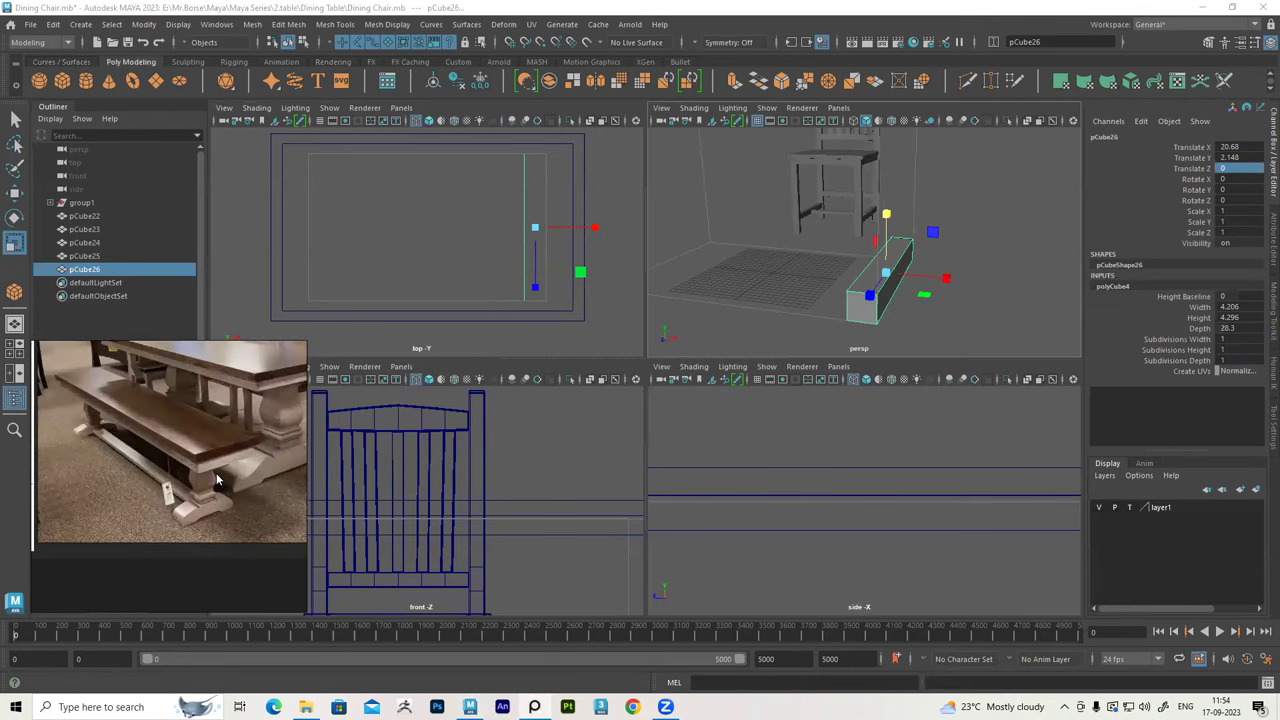
pyautogui.moveTo(900, 300)
pyautogui.keyDown('alt'); pyautogui.mouseDown()
pyautogui.moveTo(966, 278)
pyautogui.moveTo(1167, 333)
pyautogui.mouseUp(); pyautogui.keyUp('alt')
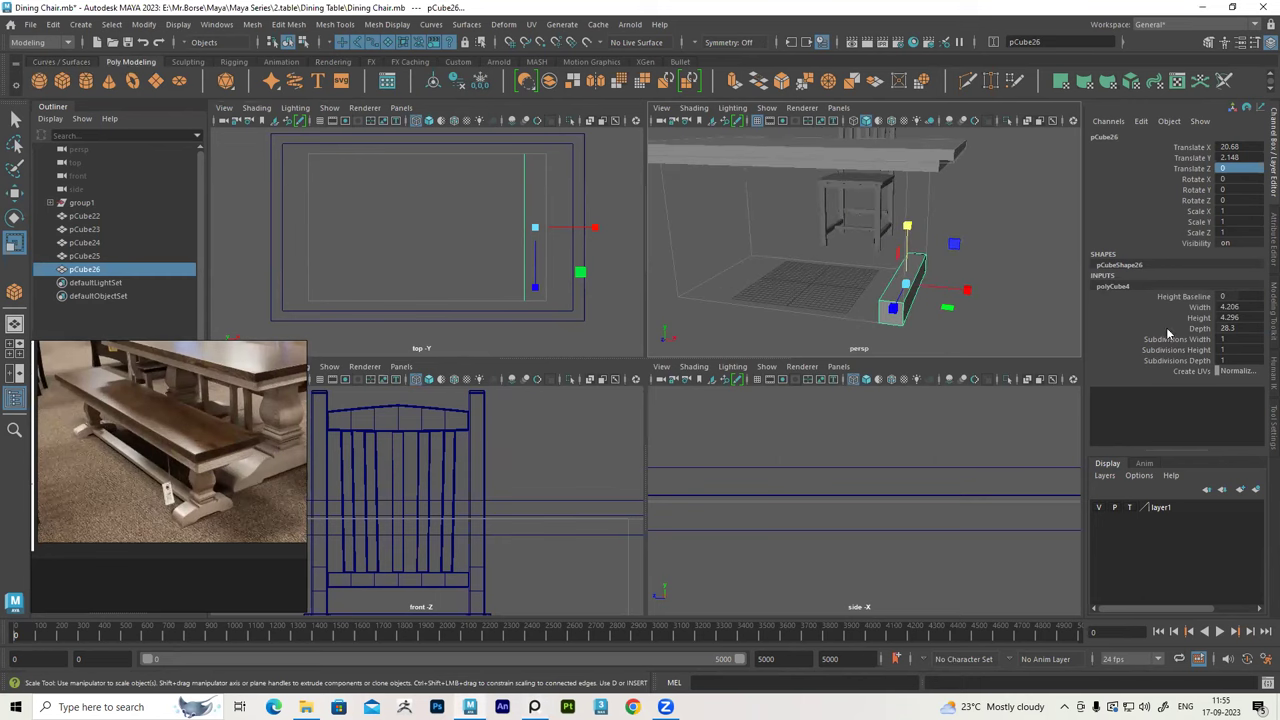
# Set the beam's width to 6, giving a 6 × 4.296 × 28.3 block
pyautogui.doubleClick(1236, 307)
pyautogui.write('6')
pyautogui.press('Return')
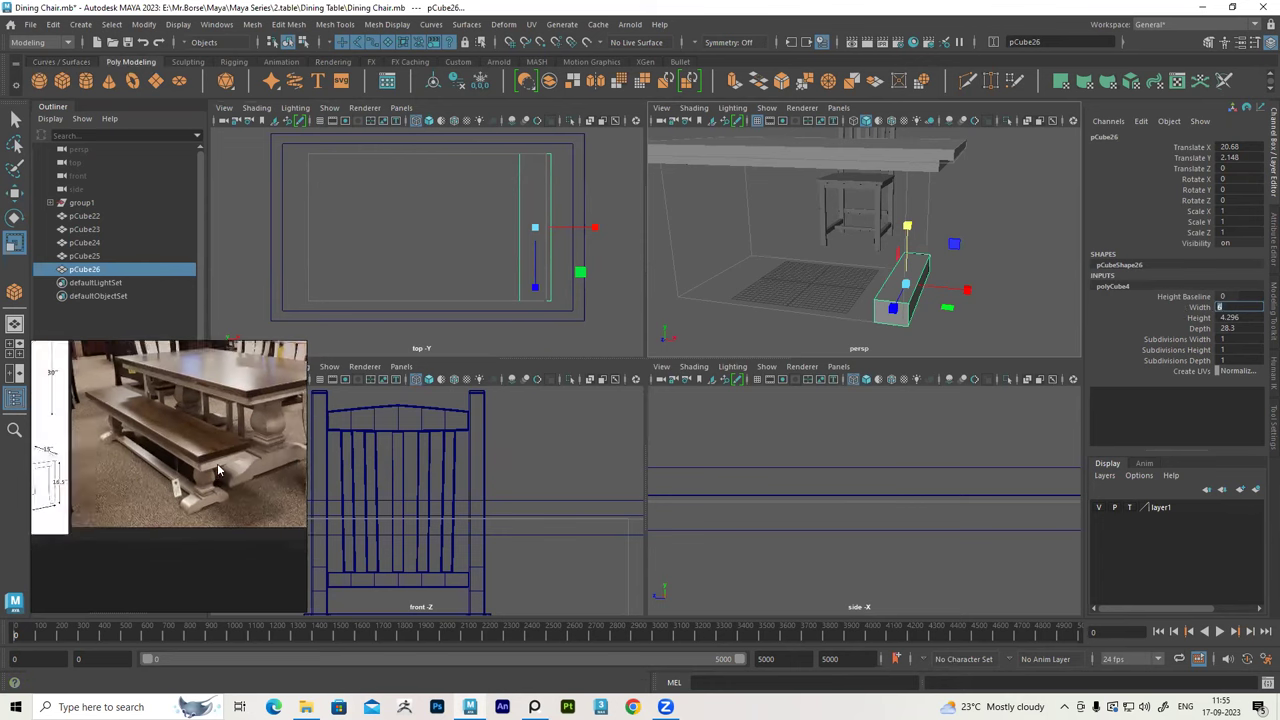
pyautogui.moveTo(952, 283)
pyautogui.keyDown('alt'); pyautogui.mouseDown()
pyautogui.moveTo(962, 327)
pyautogui.moveTo(923, 294)
pyautogui.moveTo(953, 277)
pyautogui.mouseUp(); pyautogui.keyUp('alt')
pyautogui.press('w')
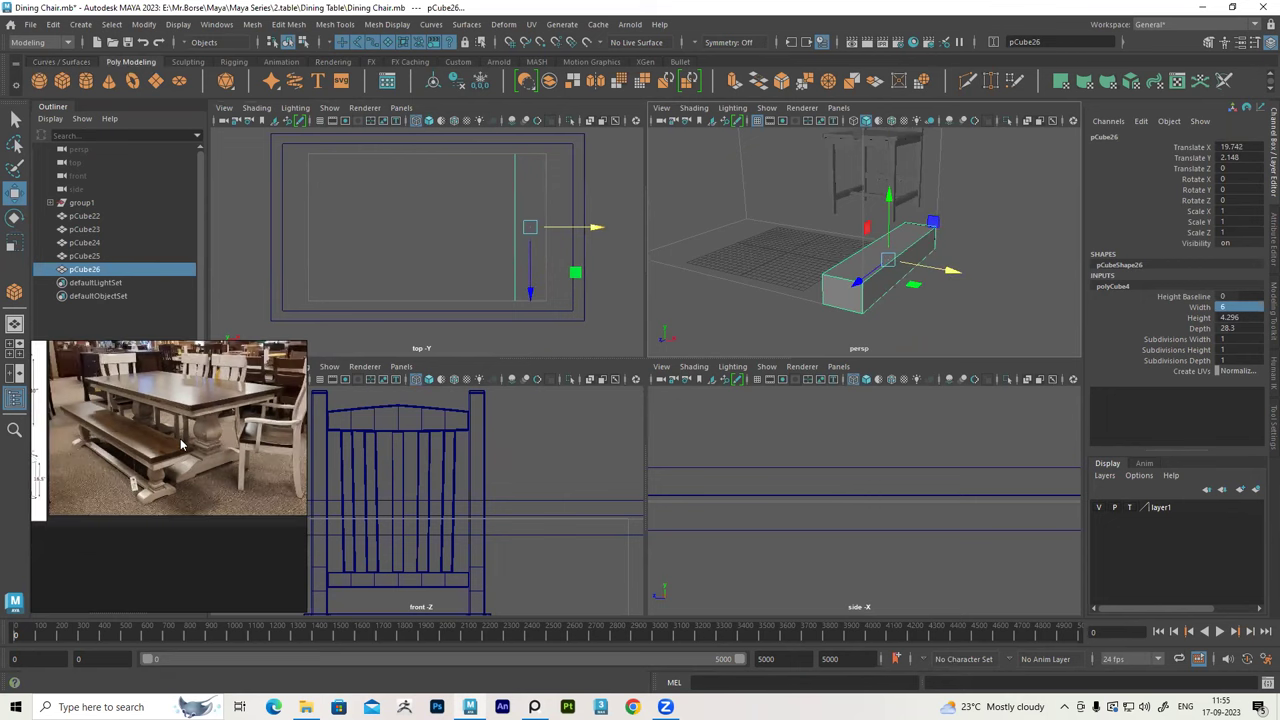
pyautogui.keyDown('alt'); pyautogui.moveTo(953, 277); pyautogui.dragTo(923, 226); pyautogui.keyUp('alt')
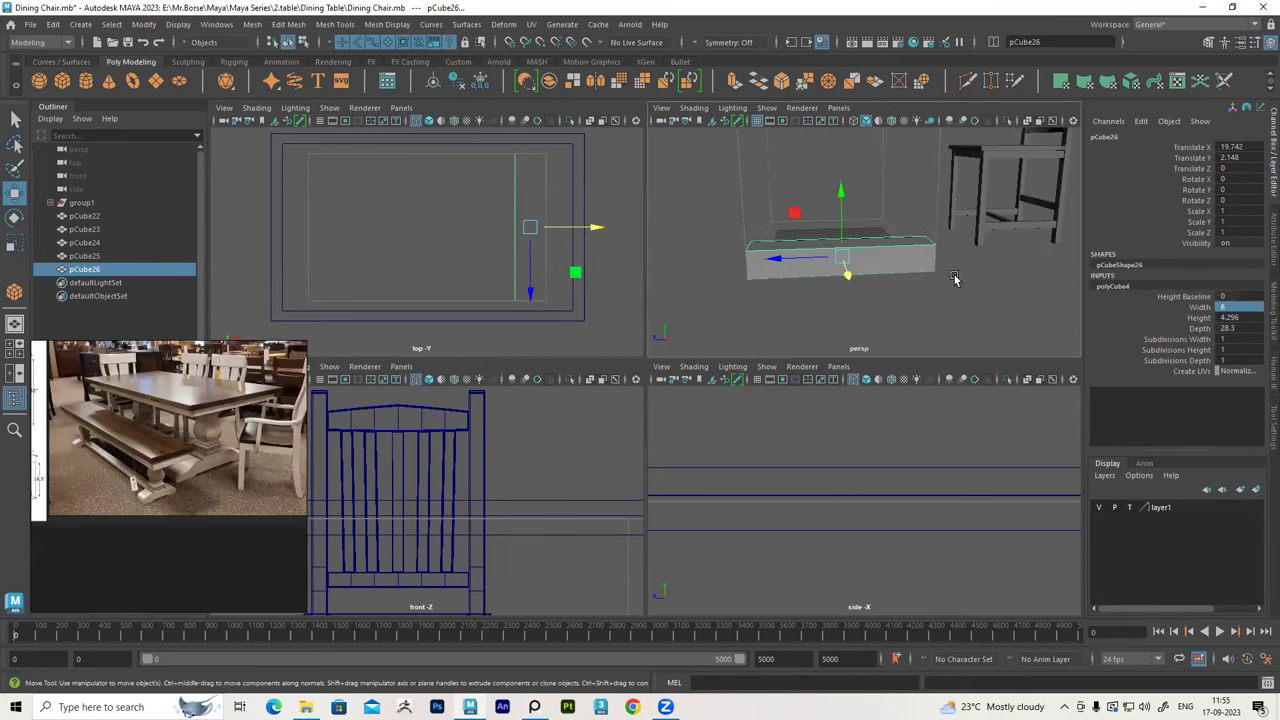
pyautogui.keyDown('alt'); pyautogui.moveTo(954, 279); pyautogui.dragTo(872, 300); pyautogui.keyUp('alt')
pyautogui.keyDown('alt'); pyautogui.moveTo(926, 290); pyautogui.dragTo(692, 311); pyautogui.keyUp('alt')
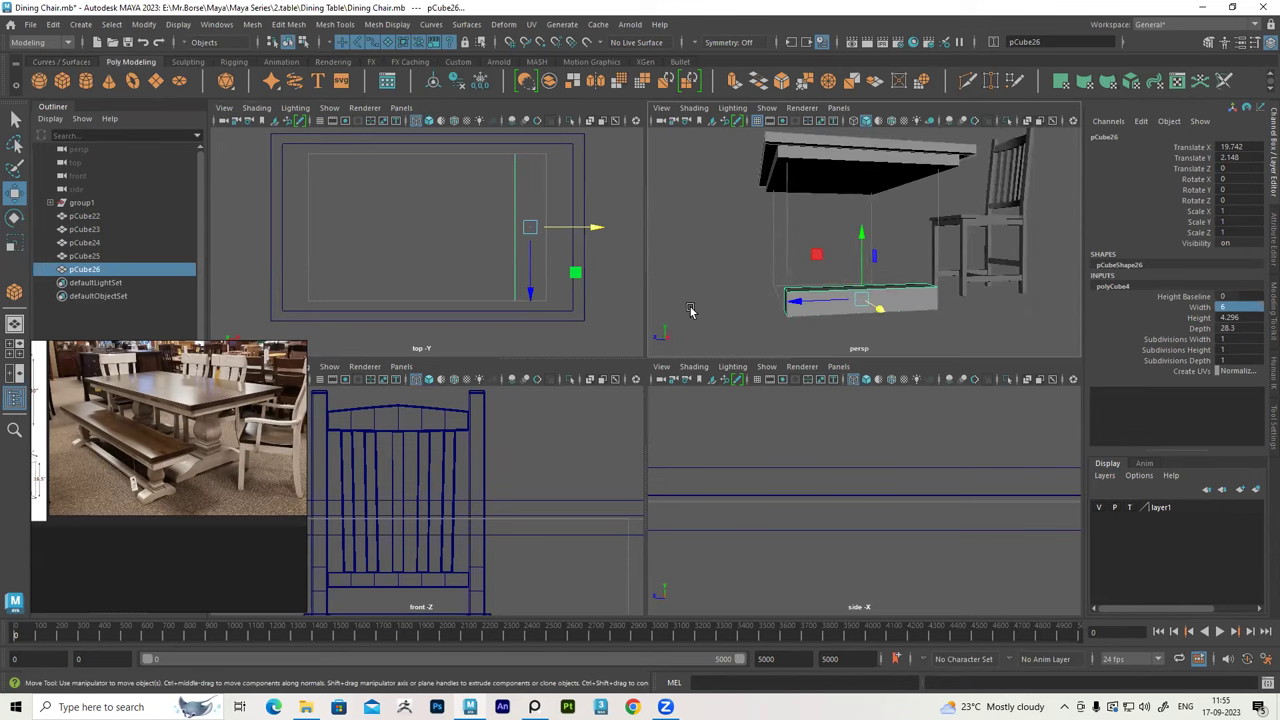
pyautogui.moveTo(967, 252)
pyautogui.keyDown('alt'); pyautogui.mouseDown(button='right')
pyautogui.moveTo(872, 283)
pyautogui.moveTo(865, 262)
pyautogui.mouseUp(button='right'); pyautogui.keyUp('alt')
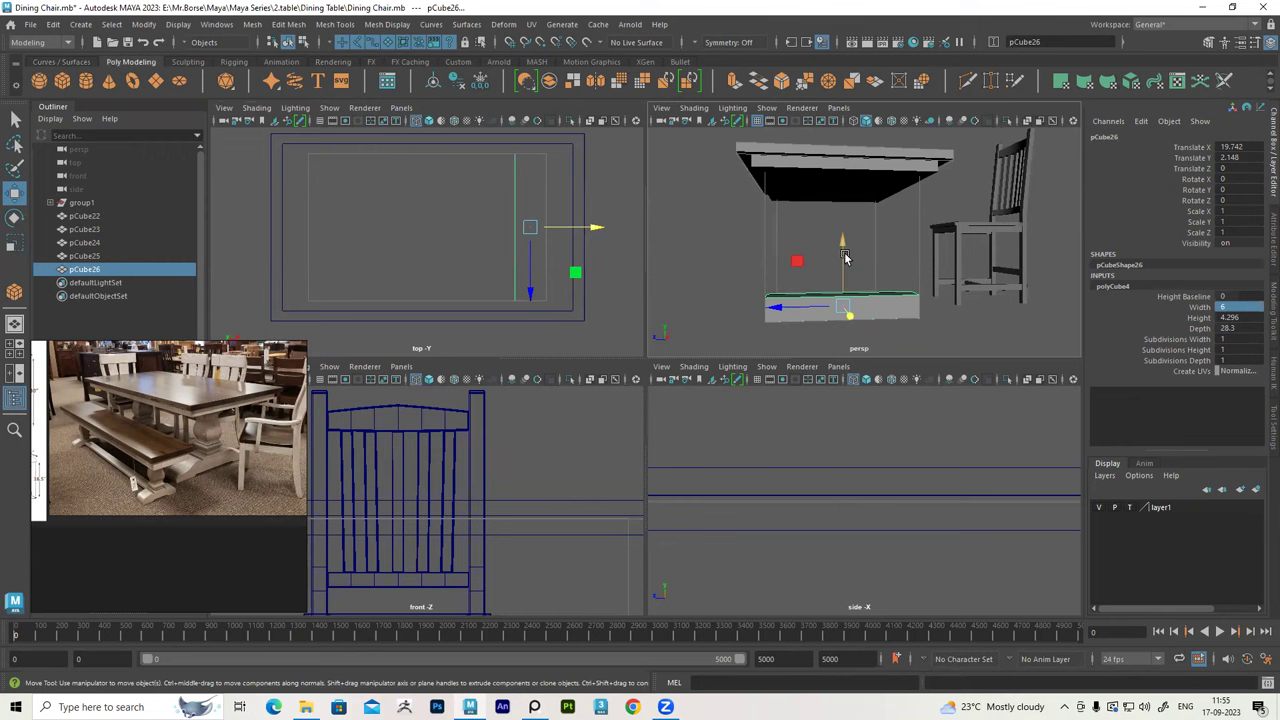
# Duplicate the floor beam as pCube27 and lift it up under the tabletop apron
pyautogui.hotkey('ctrl', 'd')
pyautogui.moveTo(842, 243); pyautogui.dragTo(820, 162)
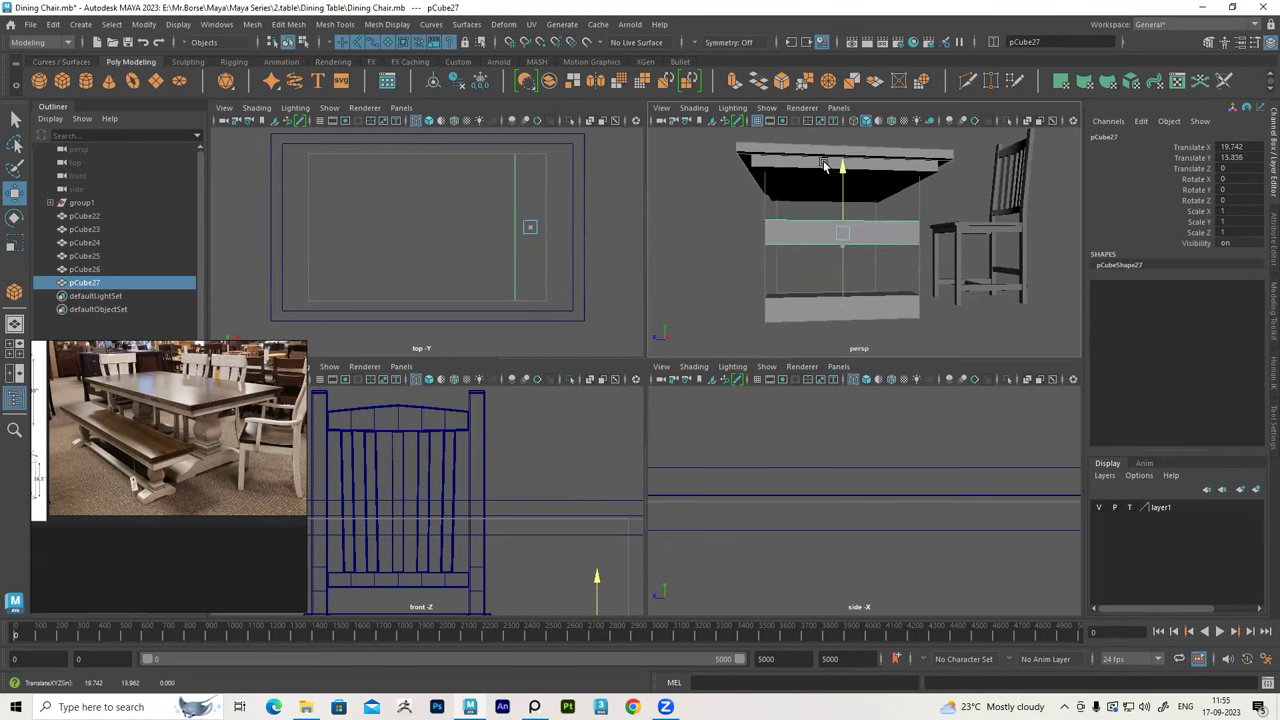
pyautogui.scroll(-3, 798, 497)
pyautogui.scroll(-2, 798, 497)
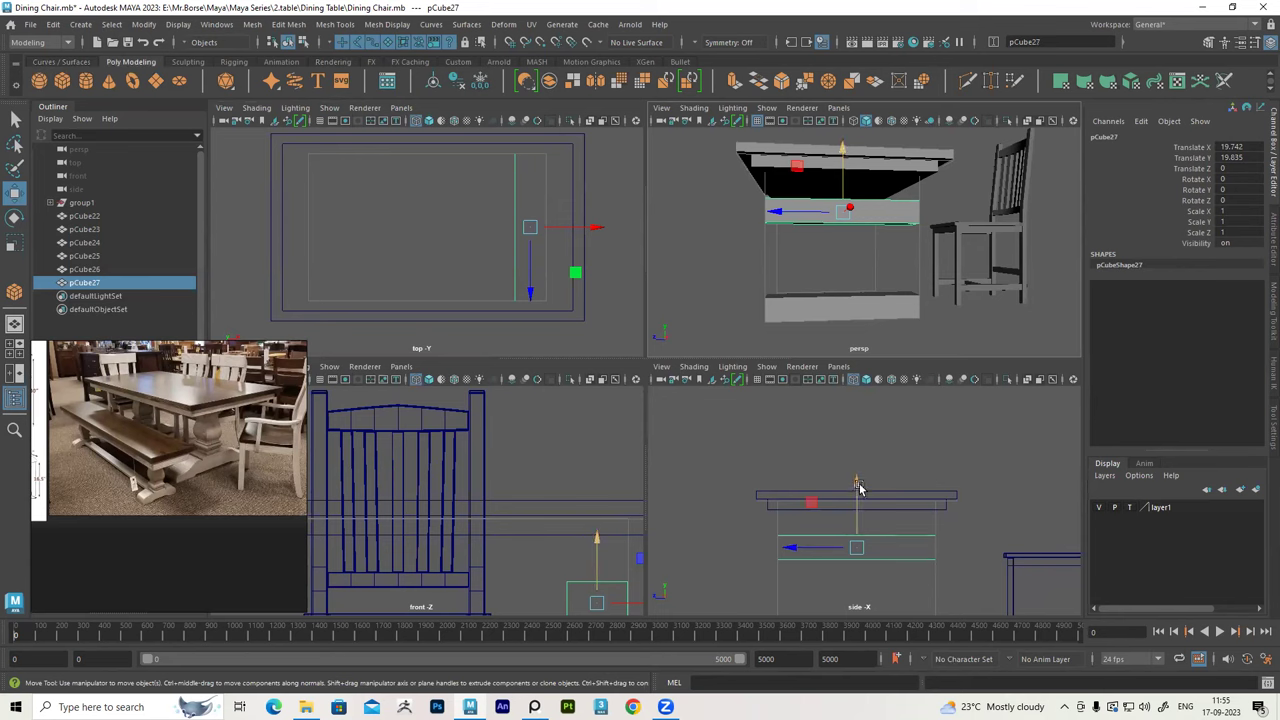
pyautogui.hotkey('ctrl', 'z')
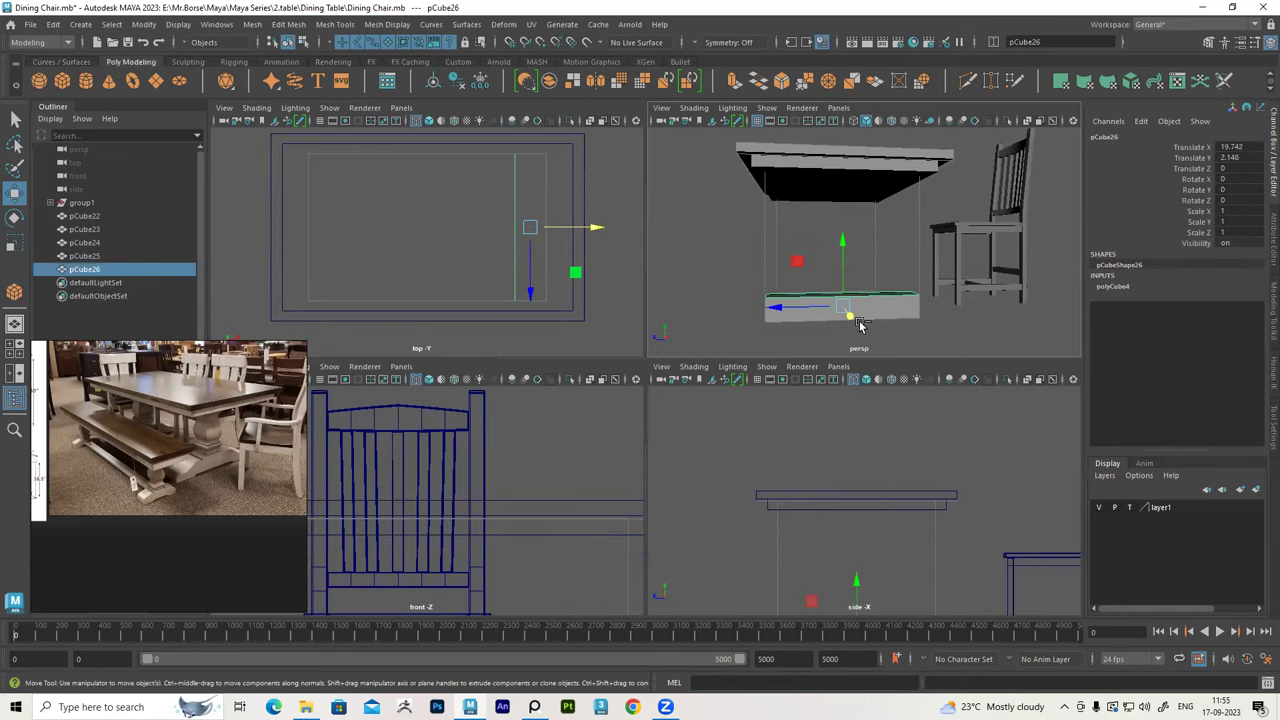
pyautogui.hotkey('ctrl', 'd')
pyautogui.moveTo(842, 250); pyautogui.dragTo(831, 144)
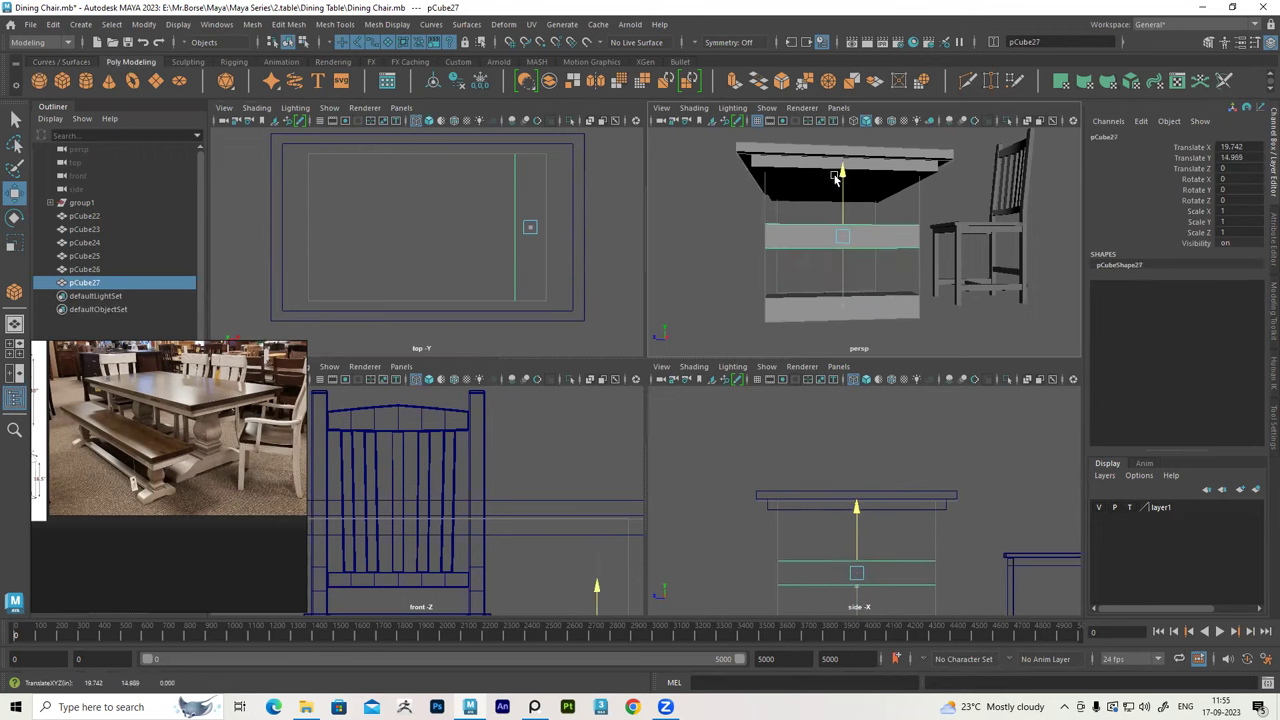
pyautogui.scroll(4, 879, 534)
pyautogui.moveTo(829, 443)
pyautogui.mouseDown()
pyautogui.moveTo(841, 430)
pyautogui.moveTo(834, 400)
pyautogui.mouseUp()
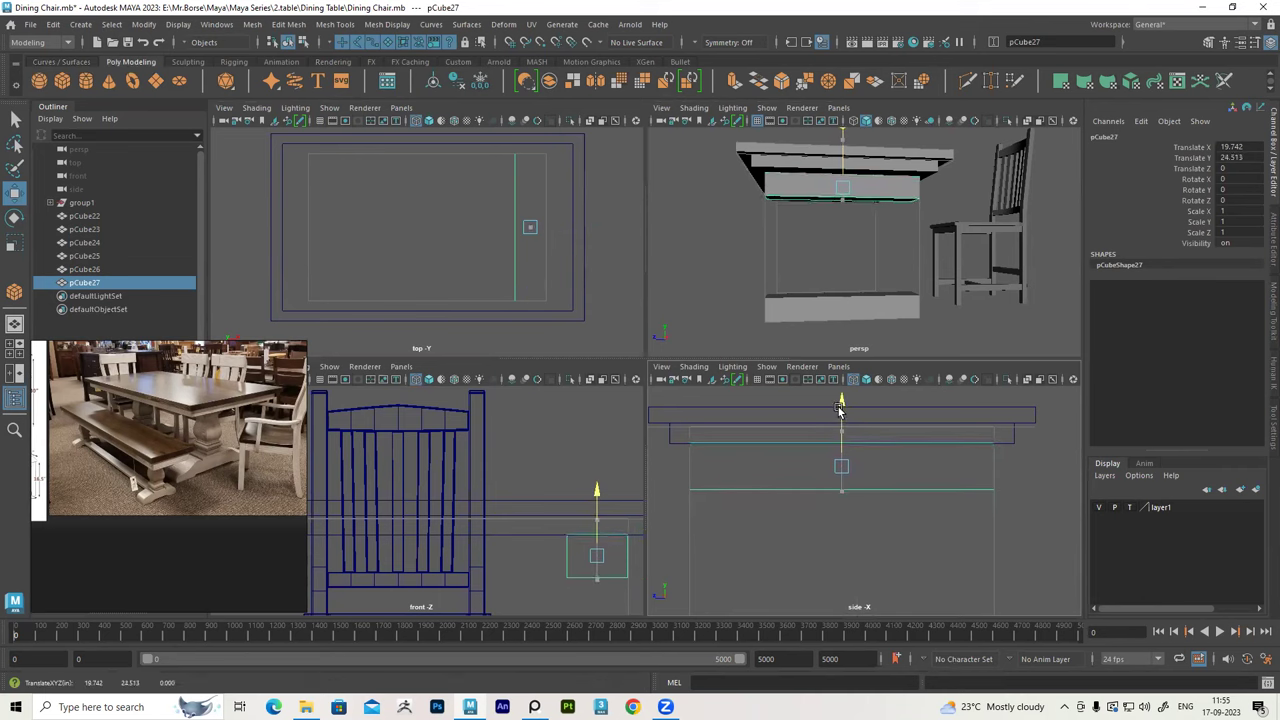
pyautogui.moveTo(770, 238)
pyautogui.keyDown('alt'); pyautogui.mouseDown()
pyautogui.moveTo(808, 245)
pyautogui.moveTo(740, 238)
pyautogui.moveTo(792, 190)
pyautogui.moveTo(888, 230)
pyautogui.moveTo(940, 198)
pyautogui.mouseUp(); pyautogui.keyUp('alt')
# Raise the plate's bottom vertices so it sits thinly beneath the apron
pyautogui.rightClick(793, 240)
pyautogui.click(823, 240)
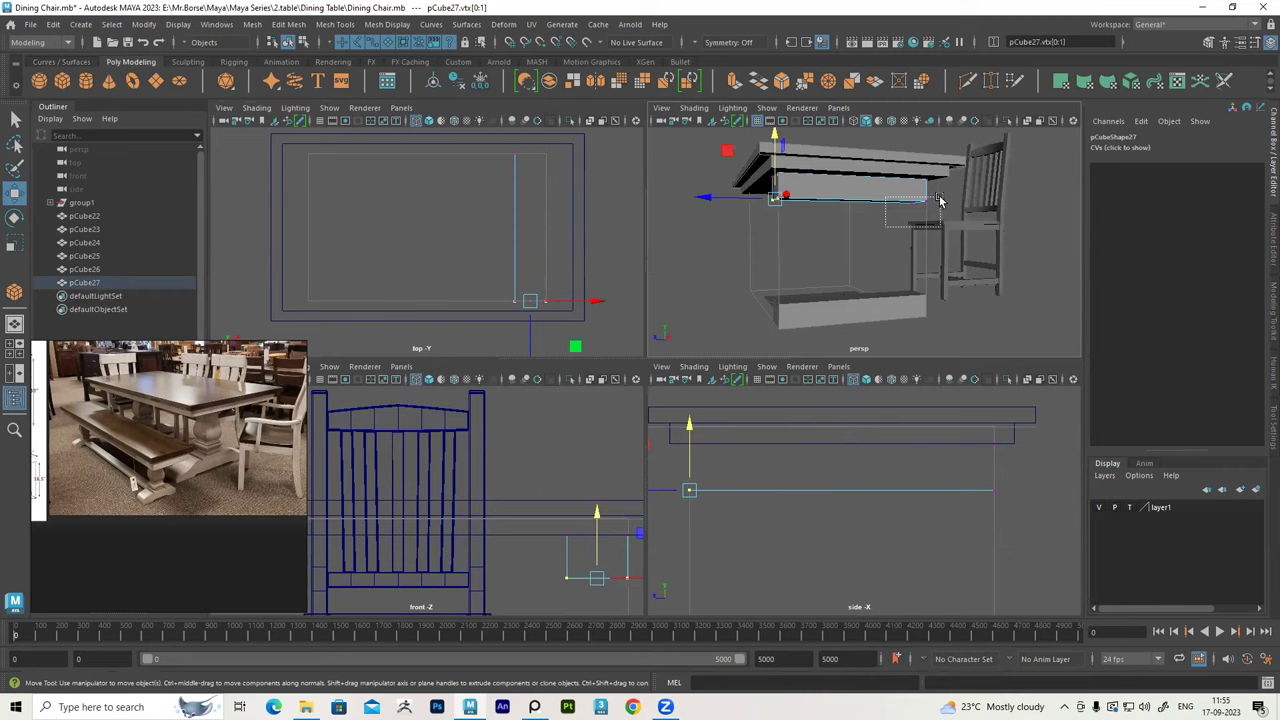
pyautogui.moveTo(841, 435); pyautogui.dragTo(840, 404)
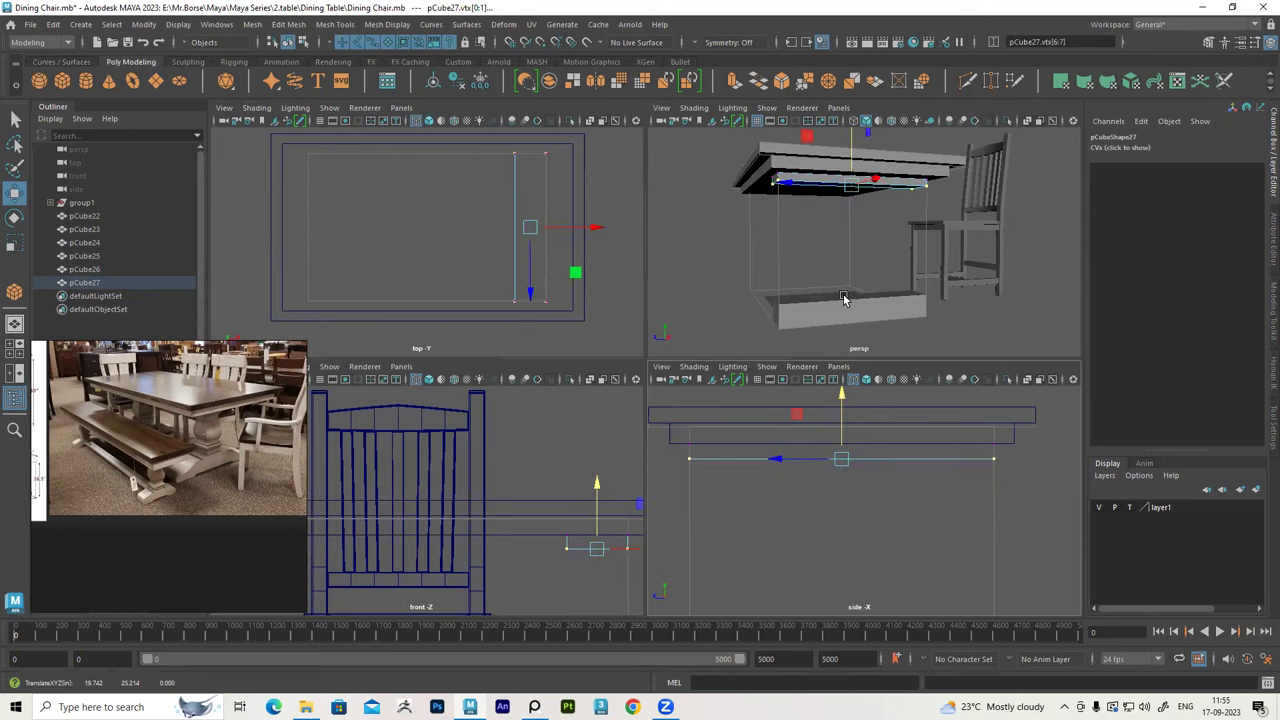
pyautogui.keyDown('alt'); pyautogui.moveTo(845, 250); pyautogui.dragTo(825, 265); pyautogui.keyUp('alt')
pyautogui.moveTo(820, 271); pyautogui.dragTo(820, 266, button='middle')
pyautogui.keyDown('alt'); pyautogui.moveTo(865, 220); pyautogui.dragTo(867, 213); pyautogui.keyUp('alt')
pyautogui.moveTo(799, 261); pyautogui.dragTo(800, 266, button='middle')
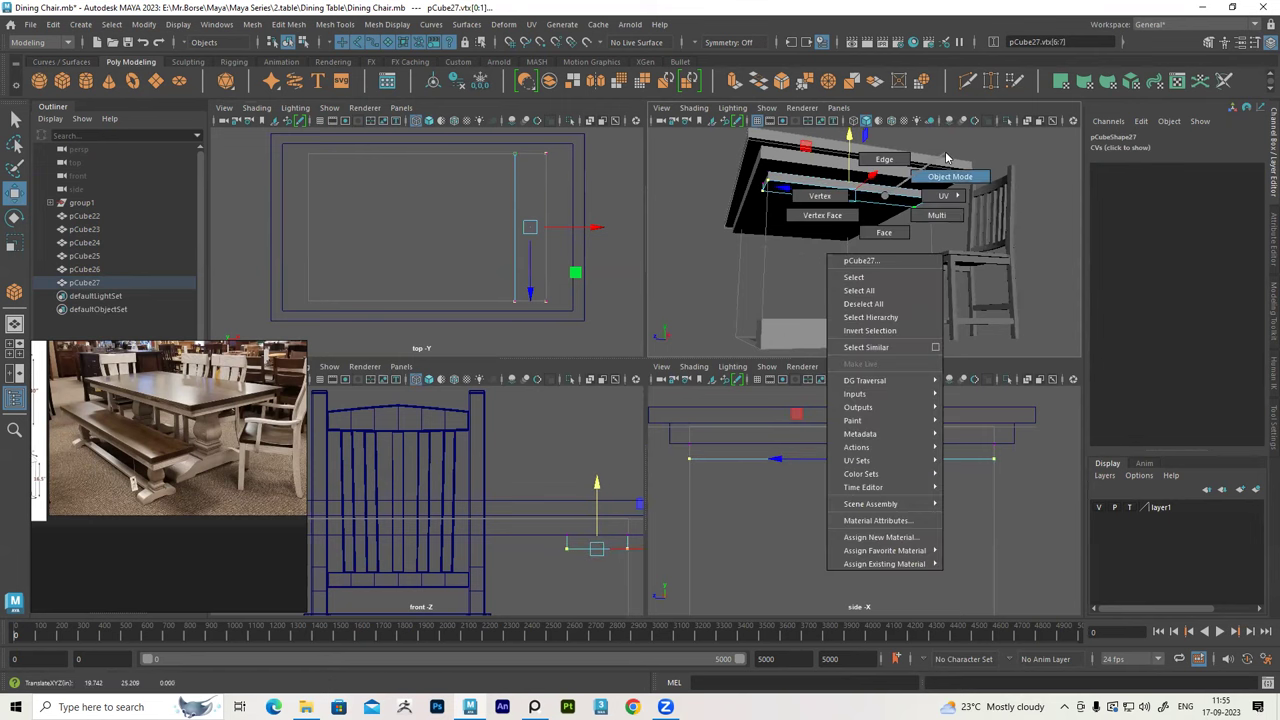
# Return to object mode and scale the plate along Z to narrow it front-to-back
pyautogui.moveTo(888, 199); pyautogui.dragTo(885, 170, button='right')
pyautogui.moveTo(880, 205)
pyautogui.keyDown('alt'); pyautogui.mouseDown()
pyautogui.moveTo(800, 207)
pyautogui.moveTo(815, 292)
pyautogui.moveTo(853, 265)
pyautogui.mouseUp(); pyautogui.keyUp('alt')
pyautogui.press('r')
pyautogui.click(815, 265)
# Create a polygon cube beside the base beam with width, height and depth all 5
pyautogui.press('w')
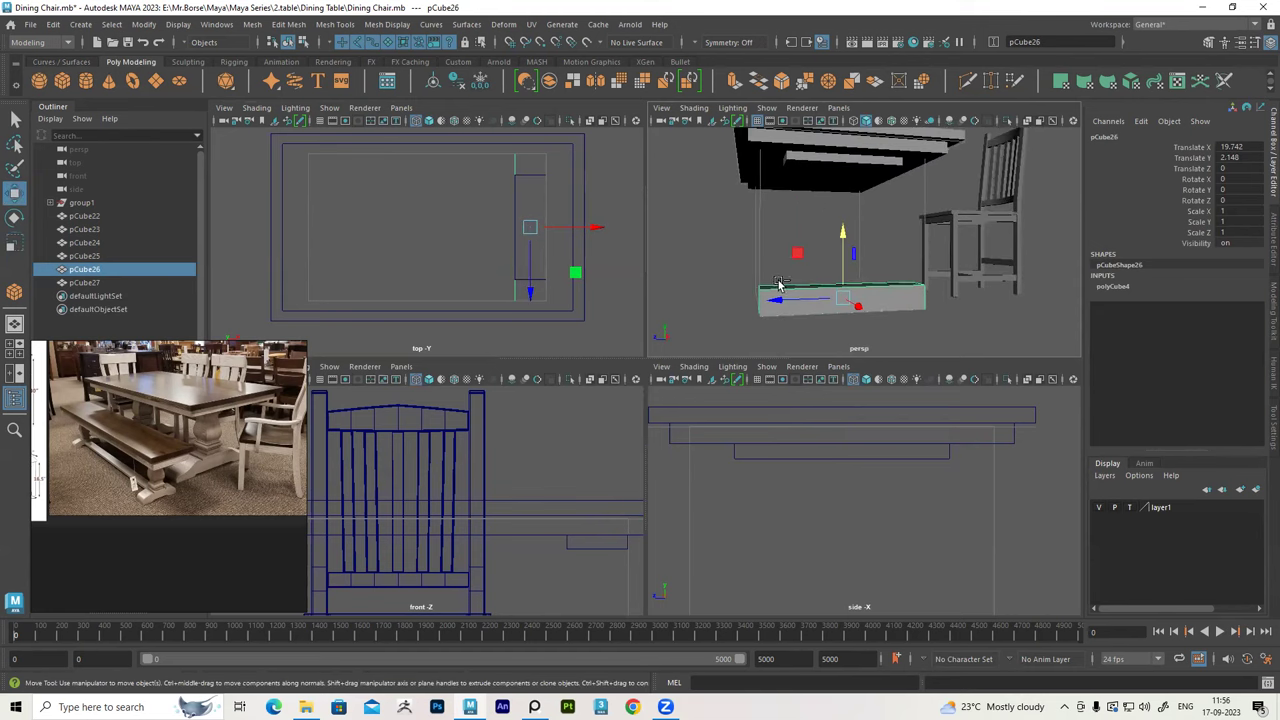
pyautogui.hotkey('ctrl', 'd')
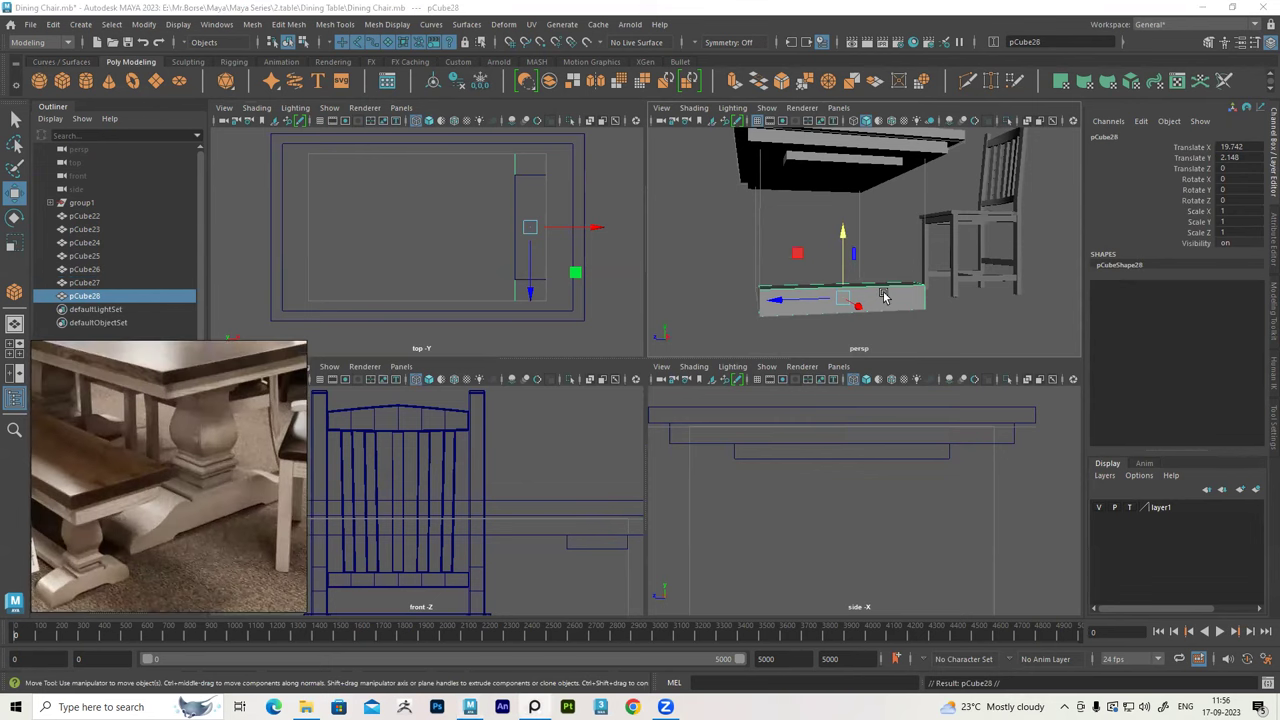
pyautogui.hotkey('ctrl', 'z')
pyautogui.hotkey('ctrl', 'z')
pyautogui.keyDown('alt'); pyautogui.moveTo(838, 288); pyautogui.dragTo(812, 286); pyautogui.keyUp('alt')
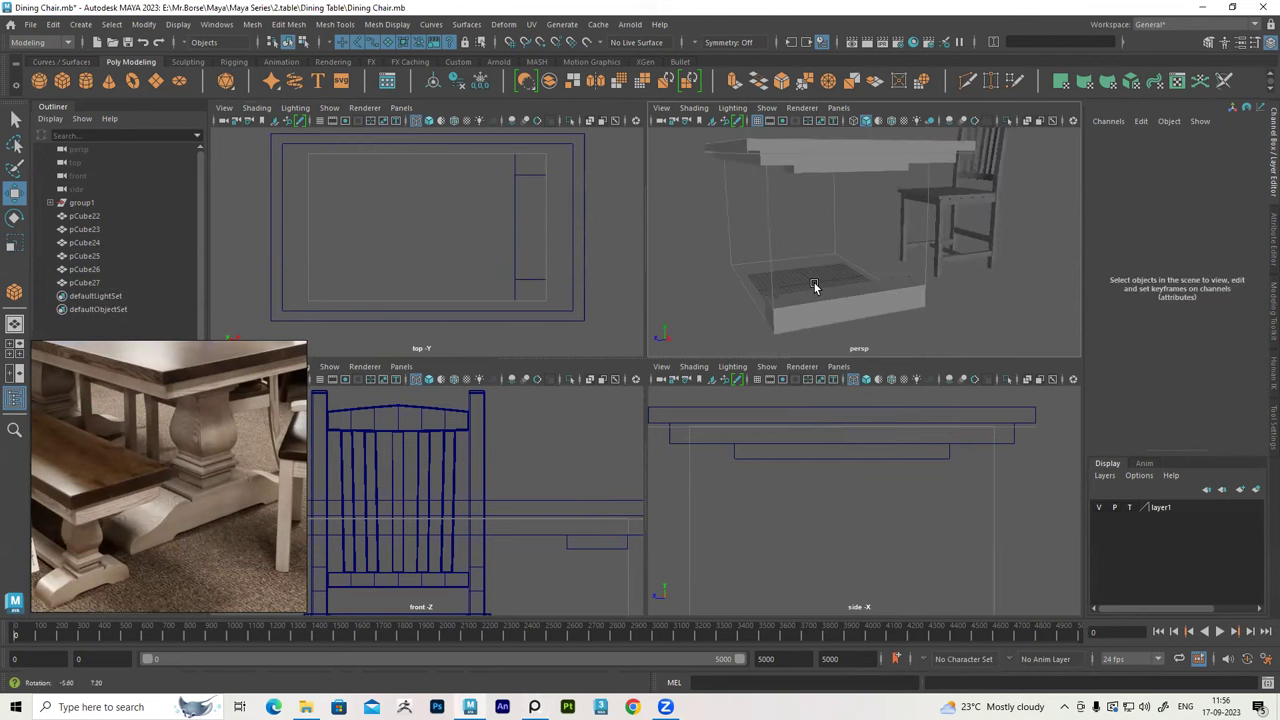
pyautogui.click(62, 87)
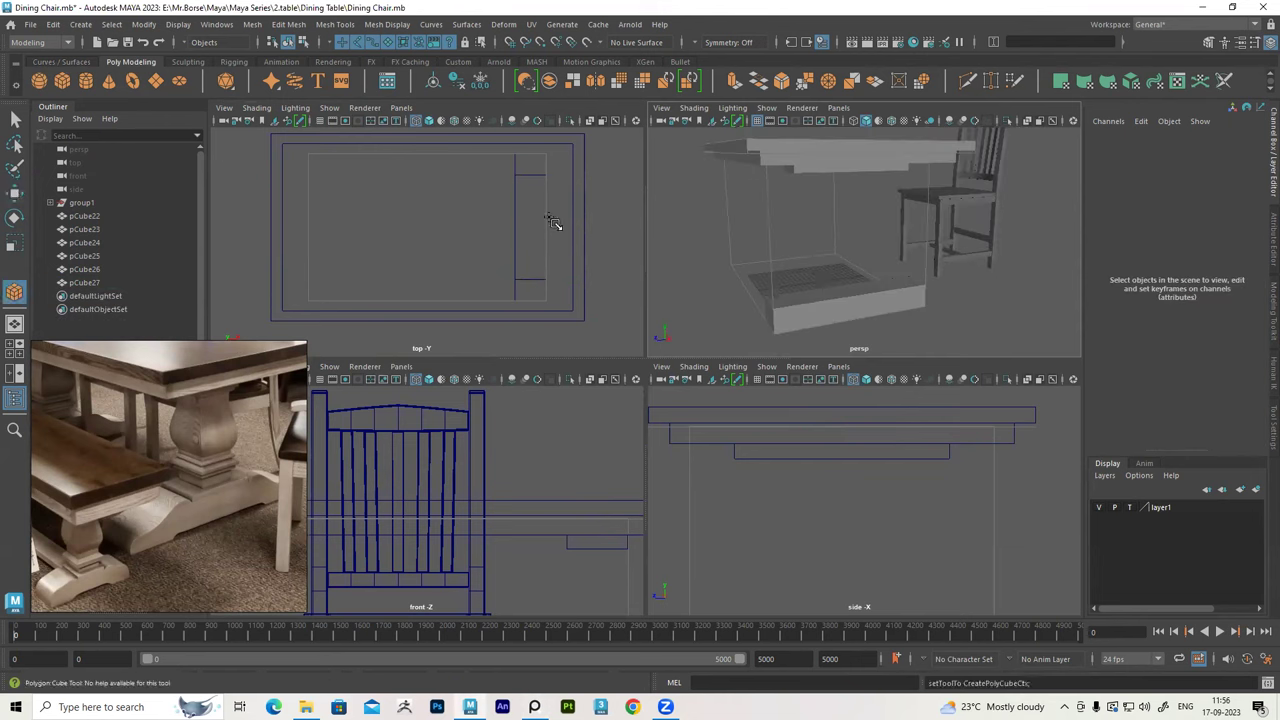
pyautogui.keyDown('alt'); pyautogui.moveTo(726, 234); pyautogui.dragTo(829, 279); pyautogui.keyUp('alt')
pyautogui.moveTo(855, 332)
pyautogui.mouseDown()
pyautogui.moveTo(835, 352)
pyautogui.moveTo(845, 302)
pyautogui.mouseUp()
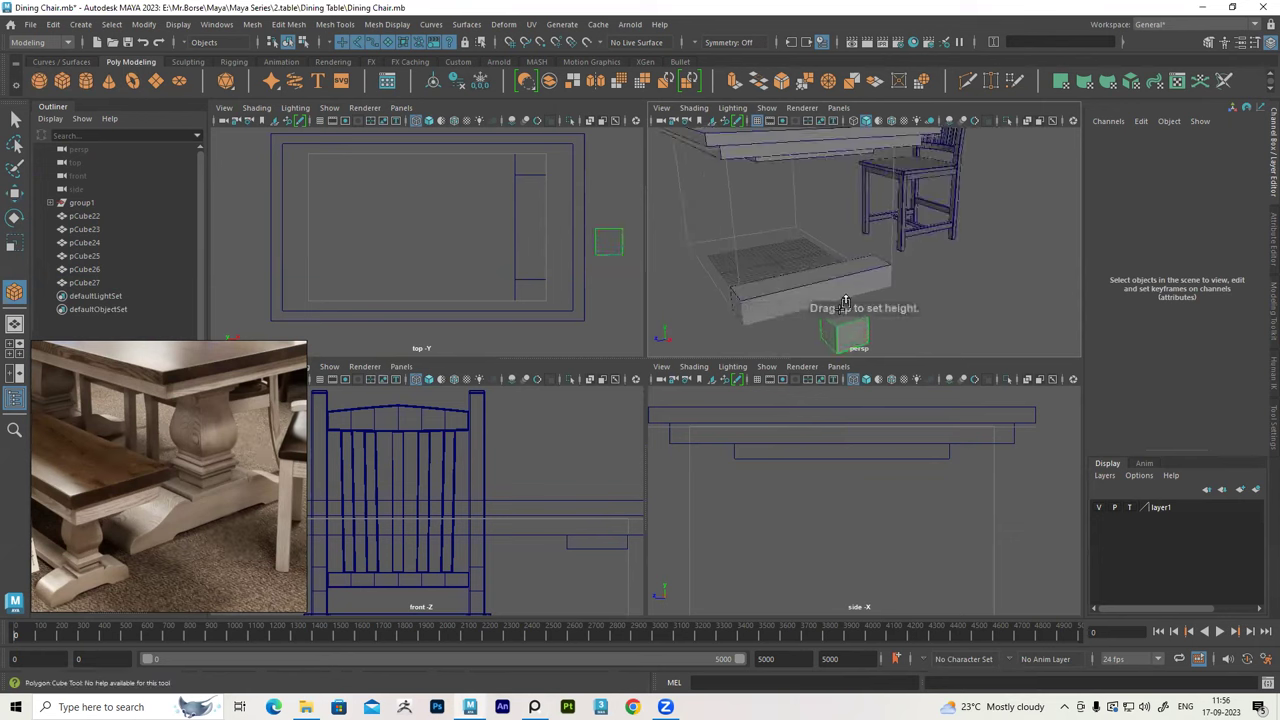
pyautogui.moveTo(1236, 307); pyautogui.dragTo(1235, 328)
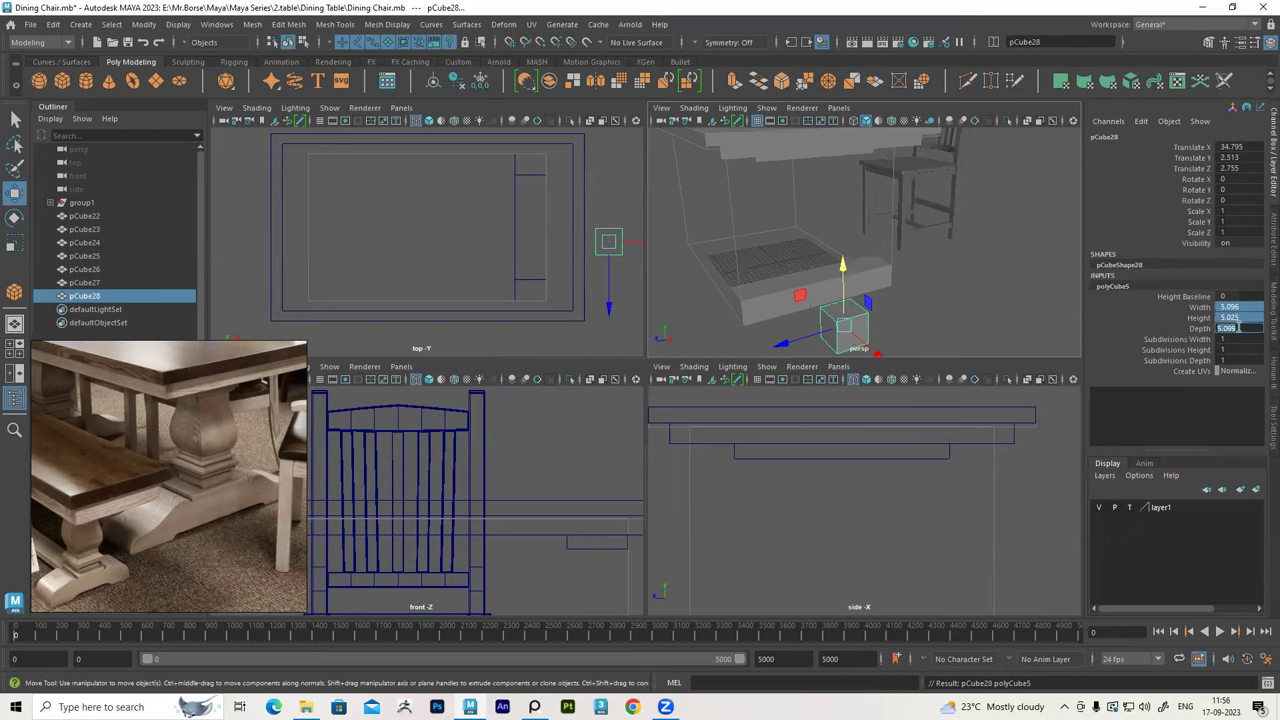
pyautogui.write('5')
pyautogui.press('Return')
# Set the cube's Translate Z to 0 and slide it along X onto the beam
pyautogui.scroll(2, 585, 235)
pyautogui.scroll(2, 572, 243)
pyautogui.scroll(2, 600, 265)
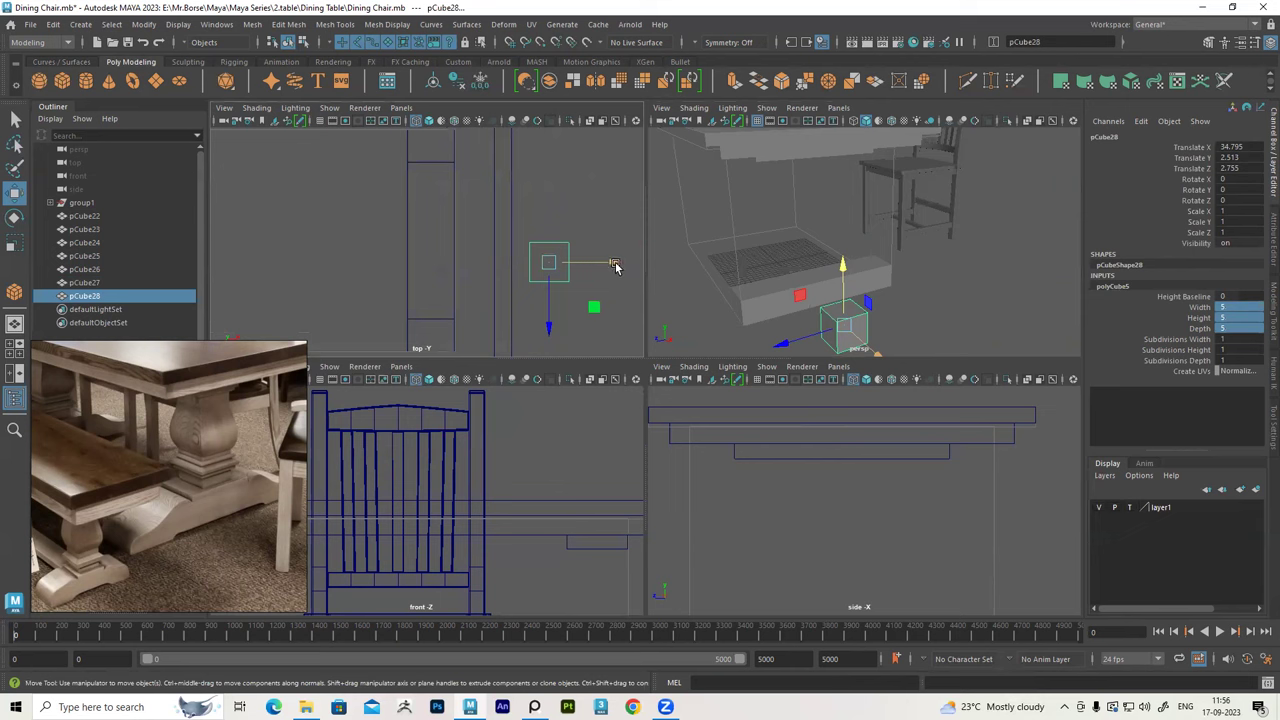
pyautogui.click(1250, 170)
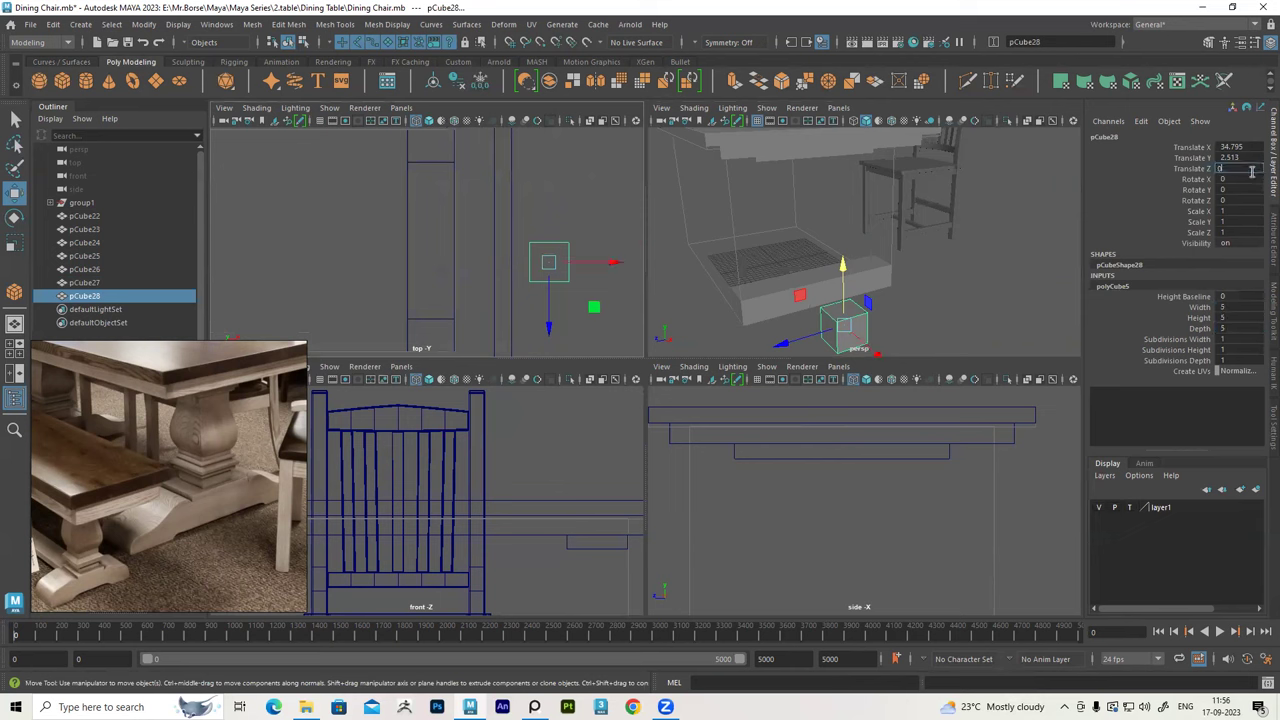
pyautogui.press('Return')
pyautogui.keyDown('alt'); pyautogui.moveTo(910, 240); pyautogui.dragTo(860, 250); pyautogui.keyUp('alt')
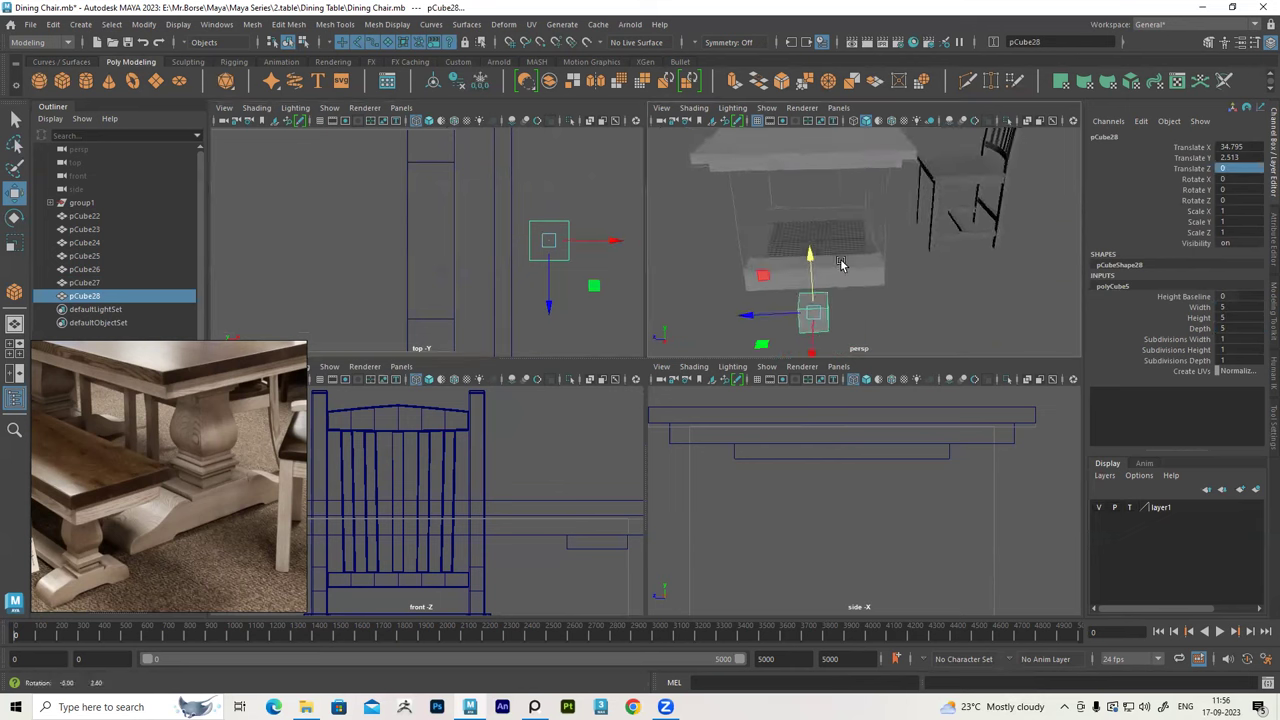
pyautogui.moveTo(615, 243); pyautogui.dragTo(500, 273)
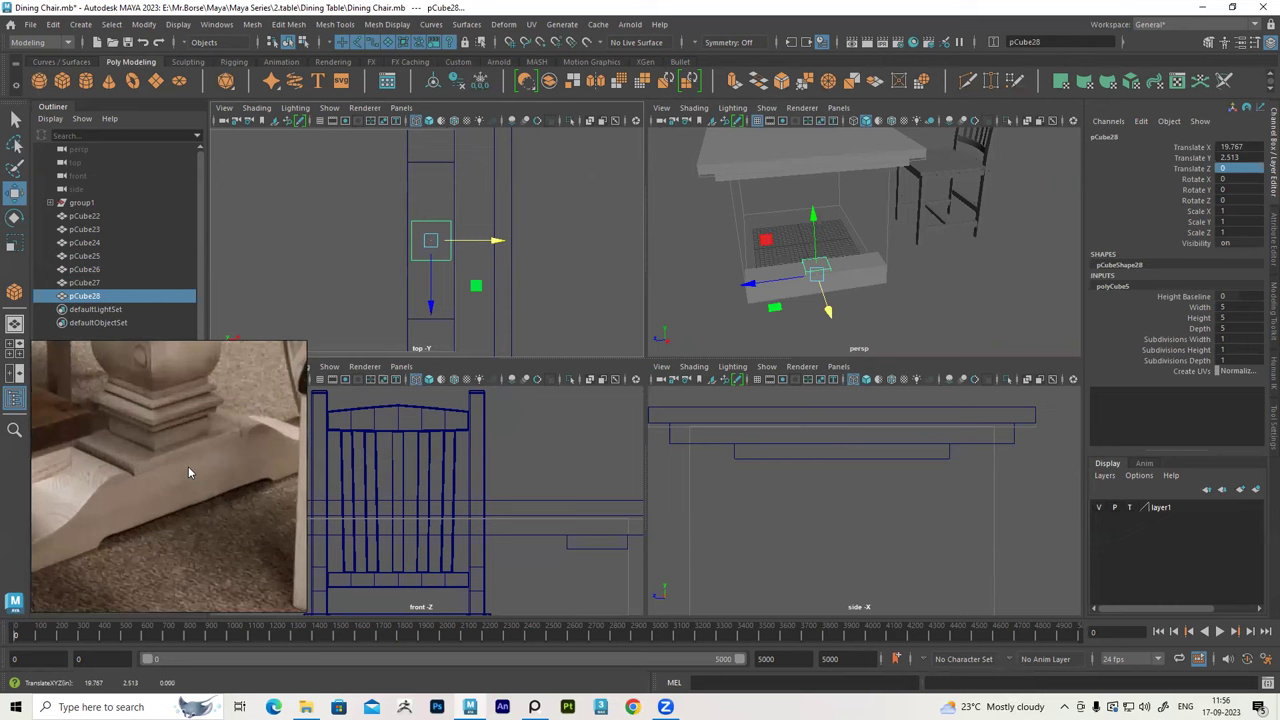
# Resize the cube to 4×4×4 and settle it on top of the beam
pyautogui.moveTo(810, 305)
pyautogui.keyDown('alt'); pyautogui.mouseDown()
pyautogui.moveTo(930, 278)
pyautogui.moveTo(911, 269)
pyautogui.moveTo(1180, 220)
pyautogui.mouseUp(); pyautogui.keyUp('alt')
pyautogui.moveTo(1227, 307); pyautogui.dragTo(1239, 328)
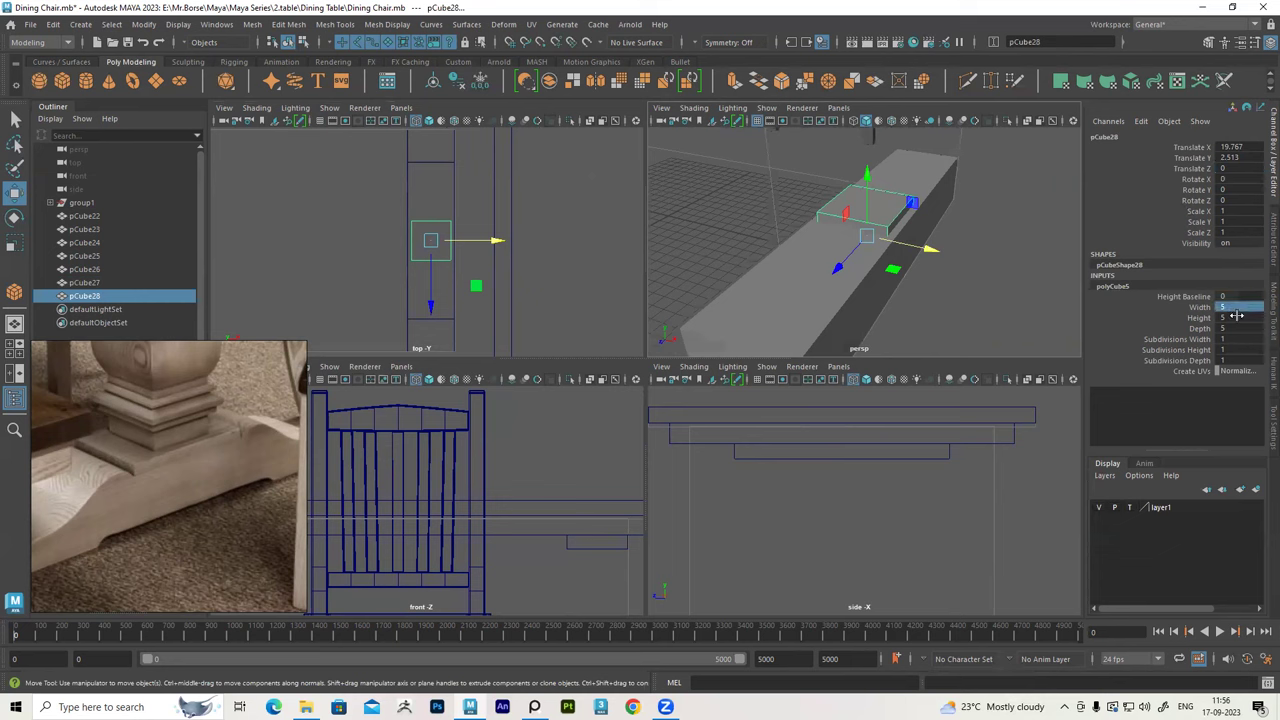
pyautogui.write('4')
pyautogui.press('Return')
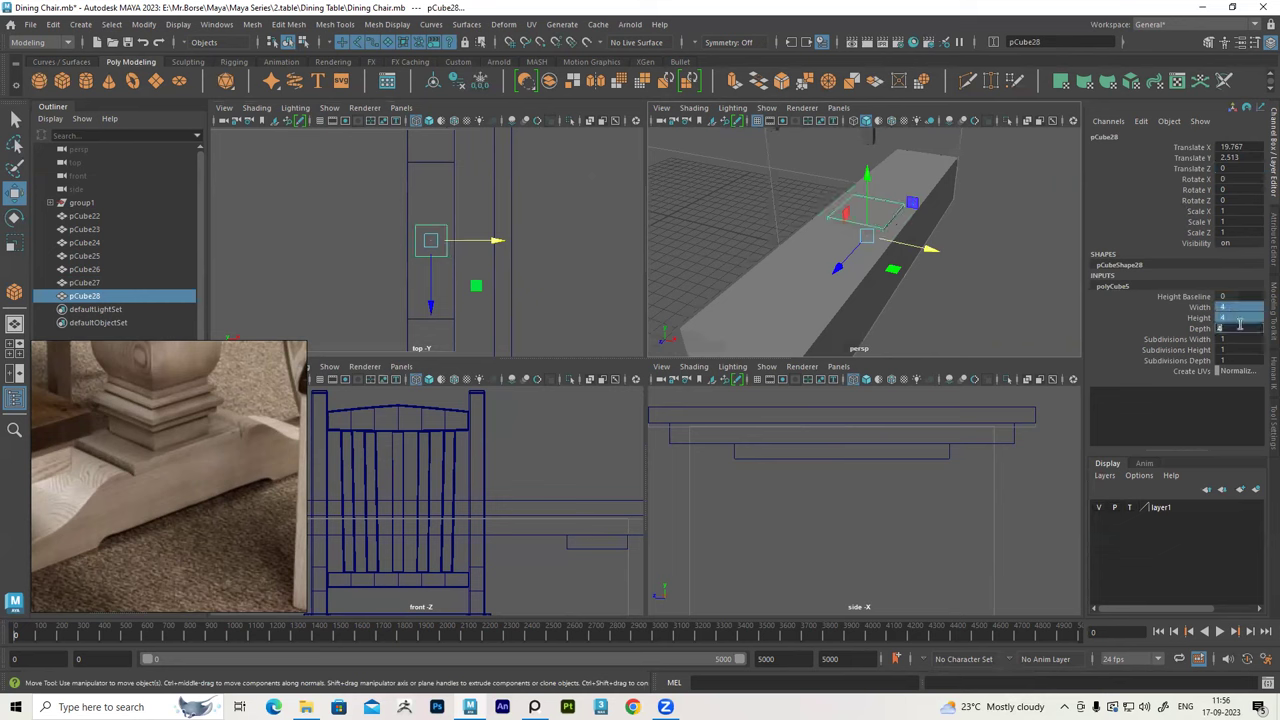
pyautogui.moveTo(940, 272)
pyautogui.keyDown('alt'); pyautogui.mouseDown()
pyautogui.moveTo(845, 185)
pyautogui.moveTo(850, 126)
pyautogui.mouseUp(); pyautogui.keyUp('alt')
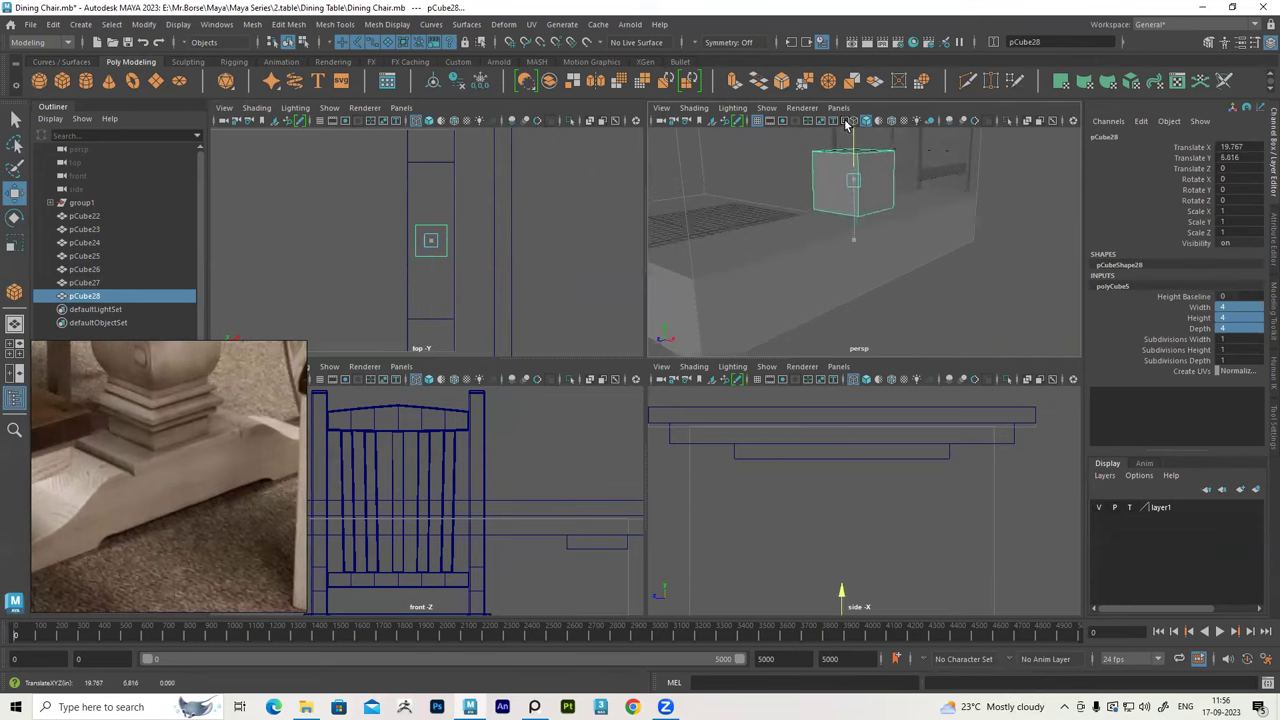
pyautogui.press('f')
pyautogui.scroll(1, 880, 515)
pyautogui.scroll(1, 876, 522)
pyautogui.scroll(1, 870, 510)
pyautogui.scroll(1, 845, 468)
pyautogui.moveTo(840, 460); pyautogui.dragTo(840, 463)
pyautogui.scroll(-2, 843, 502)
pyautogui.scroll(-2, 843, 502)
pyautogui.scroll(-1, 855, 502)
# Select the cube's top vertices and raise them to start forming the pillar
pyautogui.moveTo(830, 250)
pyautogui.keyDown('alt'); pyautogui.mouseDown()
pyautogui.moveTo(876, 230)
pyautogui.moveTo(886, 265)
pyautogui.moveTo(848, 253)
pyautogui.mouseUp(); pyautogui.keyUp('alt')
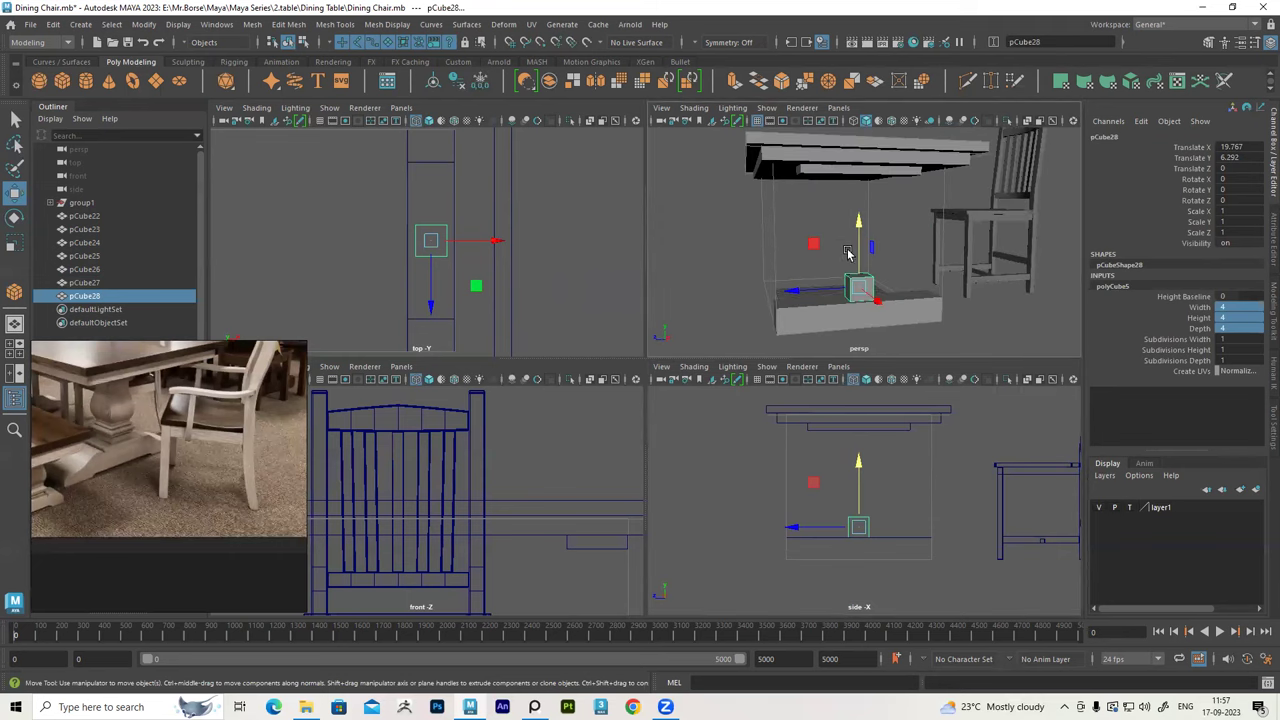
pyautogui.moveTo(838, 220); pyautogui.dragTo(777, 236, button='right')
pyautogui.moveTo(793, 246); pyautogui.dragTo(895, 281)
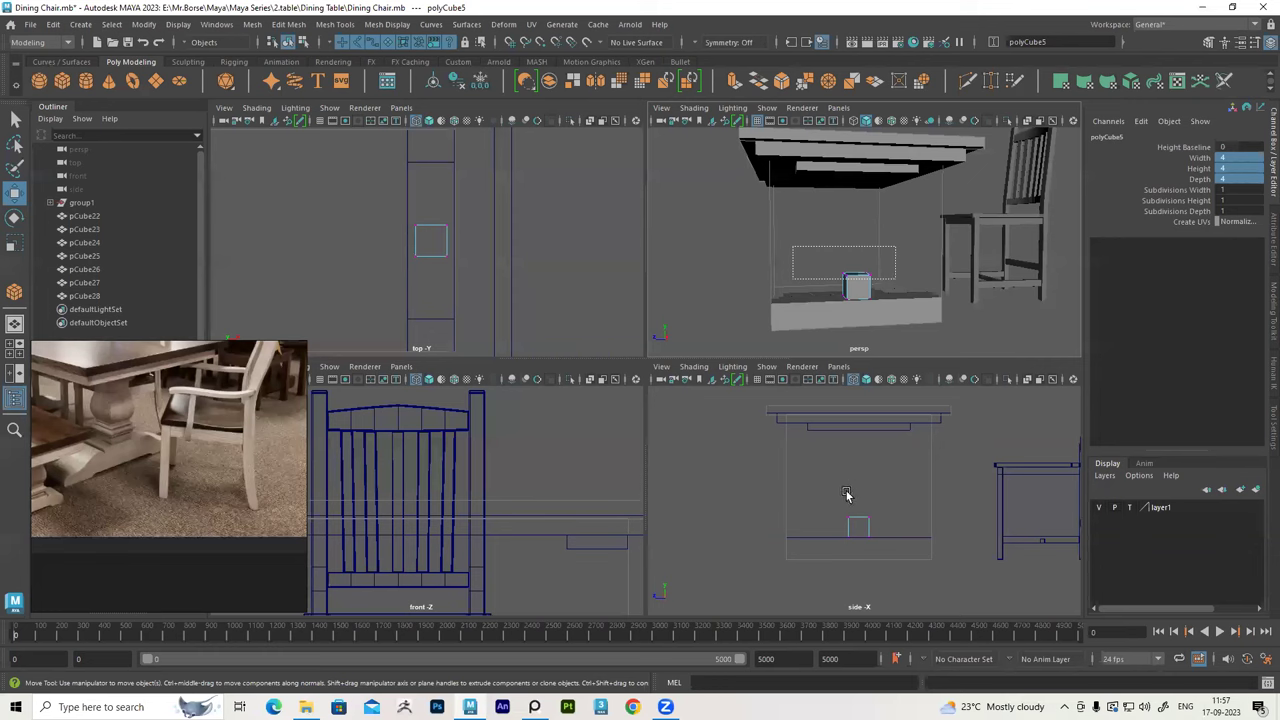
pyautogui.scroll(2, 846, 494)
pyautogui.moveTo(858, 505)
pyautogui.mouseDown()
pyautogui.moveTo(860, 412)
pyautogui.moveTo(878, 426)
pyautogui.mouseUp()
# Frame the pillar's raised top vertices and return to Object Mode
pyautogui.scroll(1, 864, 443)
pyautogui.press('f')
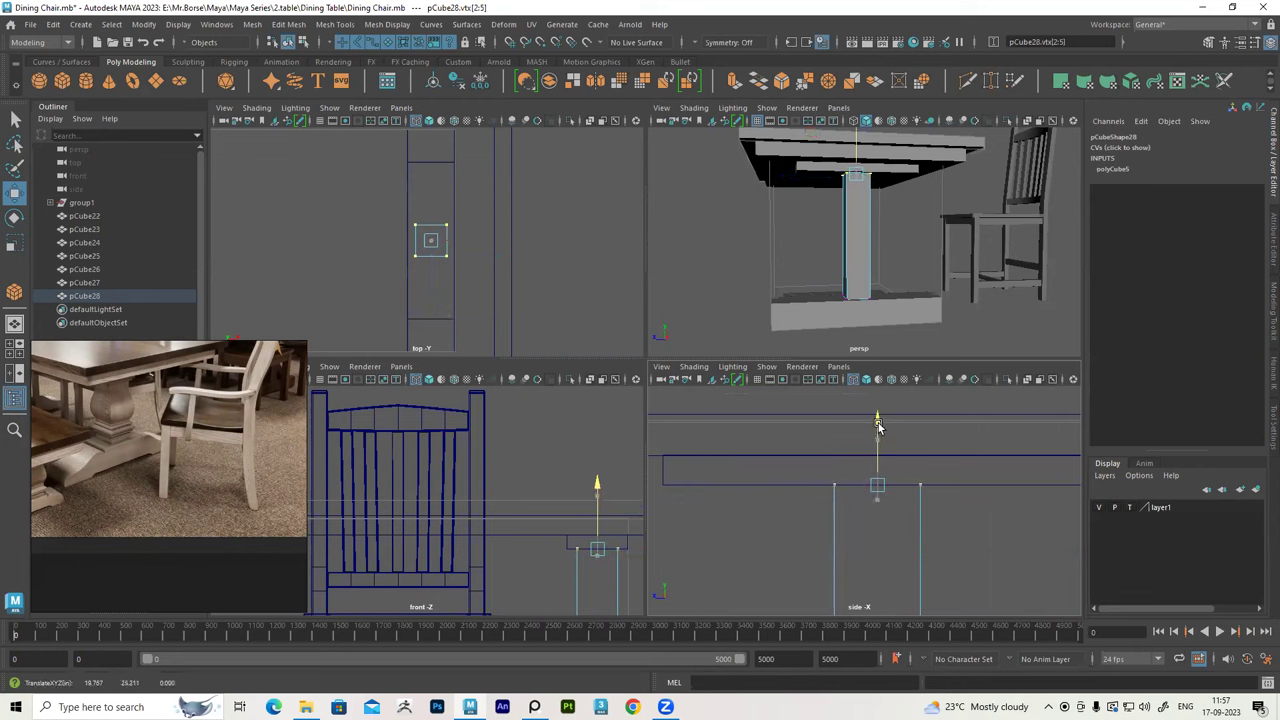
pyautogui.keyDown('alt'); pyautogui.moveTo(852, 266); pyautogui.dragTo(868, 243); pyautogui.keyUp('alt')
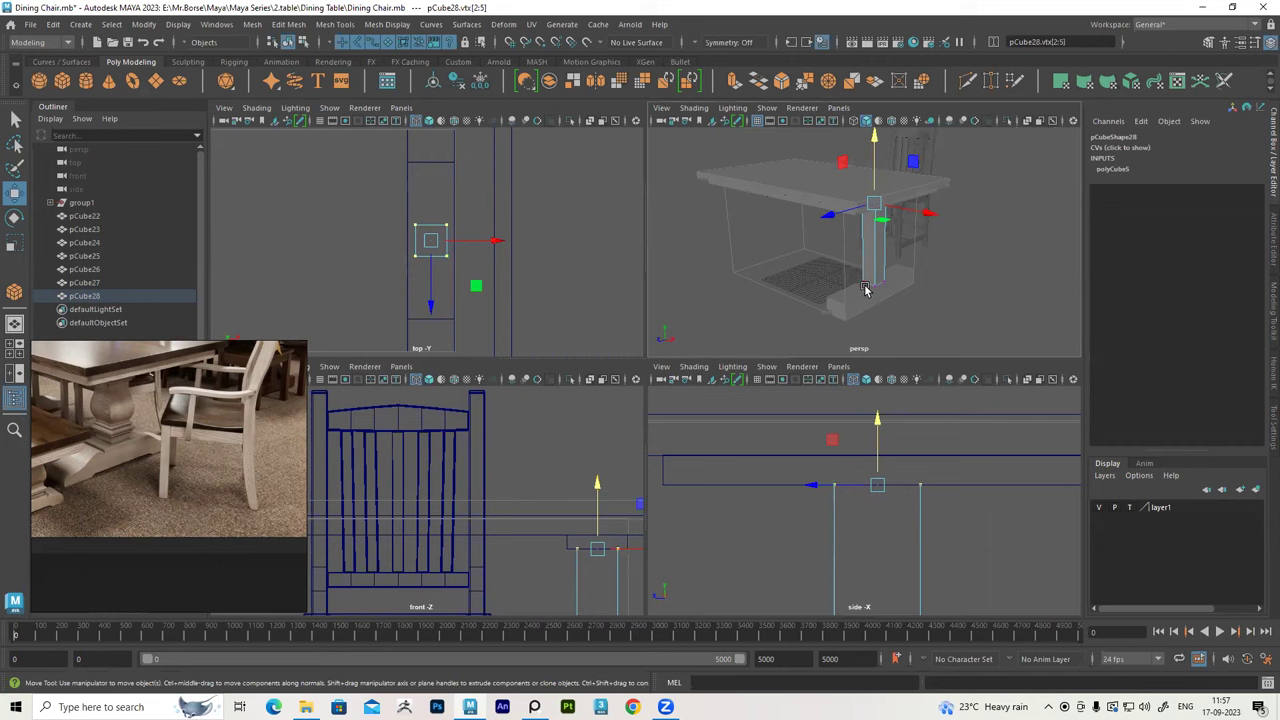
pyautogui.keyDown('alt'); pyautogui.moveTo(866, 289); pyautogui.dragTo(866, 240); pyautogui.keyUp('alt')
pyautogui.rightClick(865, 238)
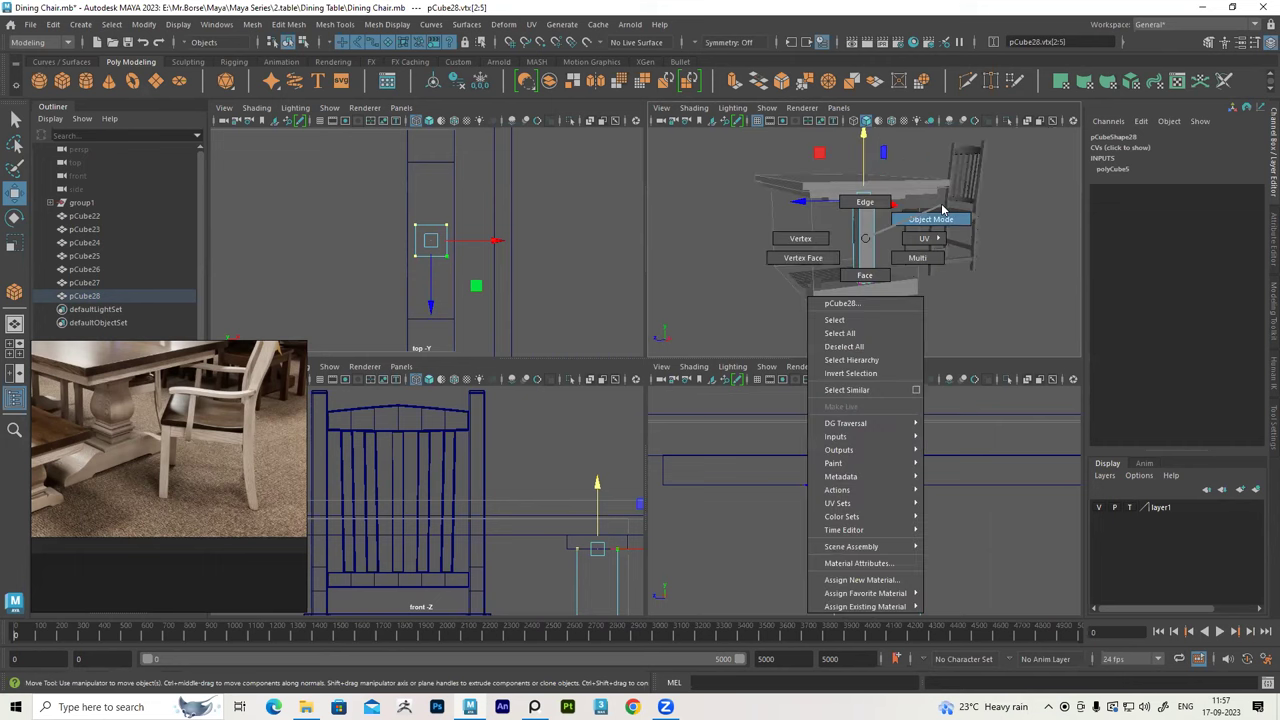
pyautogui.click(942, 210)
# Select the apron plate, pillar and base beam in turn to check the pillar's fit
pyautogui.click(849, 297)
pyautogui.moveTo(849, 297)
pyautogui.keyDown('alt'); pyautogui.mouseDown()
pyautogui.moveTo(891, 294)
pyautogui.moveTo(837, 277)
pyautogui.moveTo(837, 241)
pyautogui.mouseUp(); pyautogui.keyUp('alt')
pyautogui.click(840, 205)
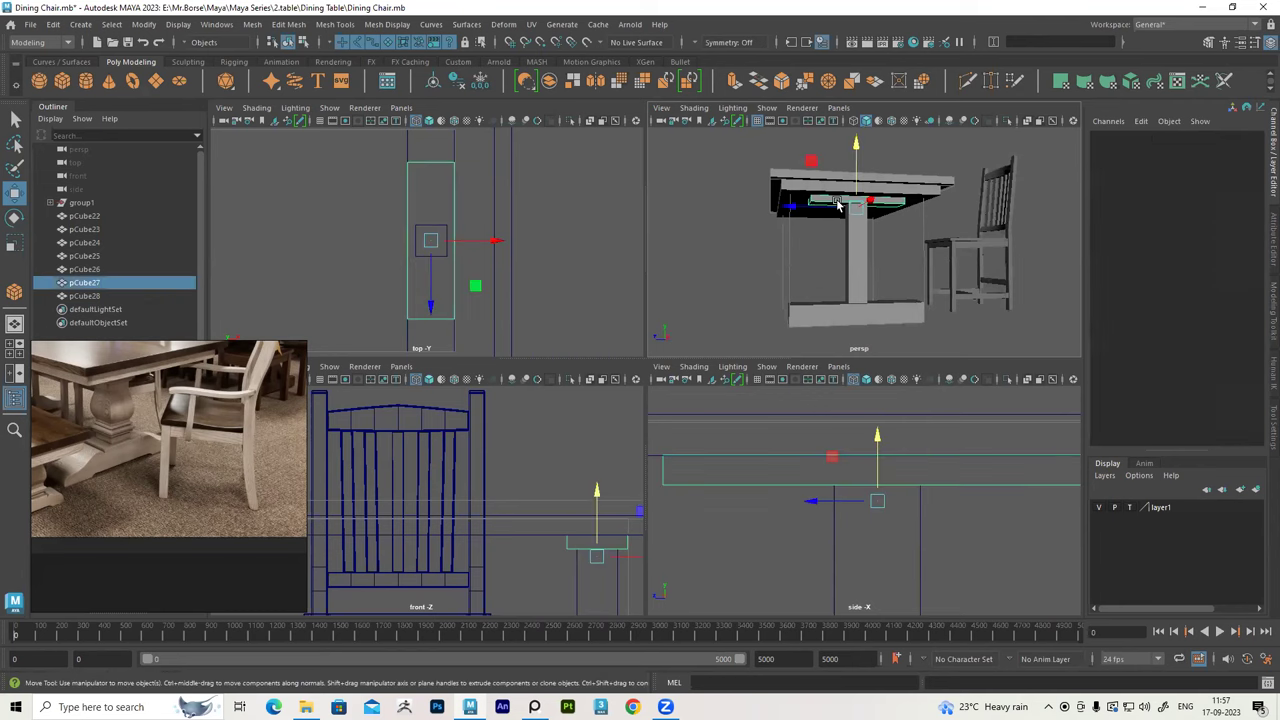
pyautogui.click(862, 255)
pyautogui.click(805, 325)
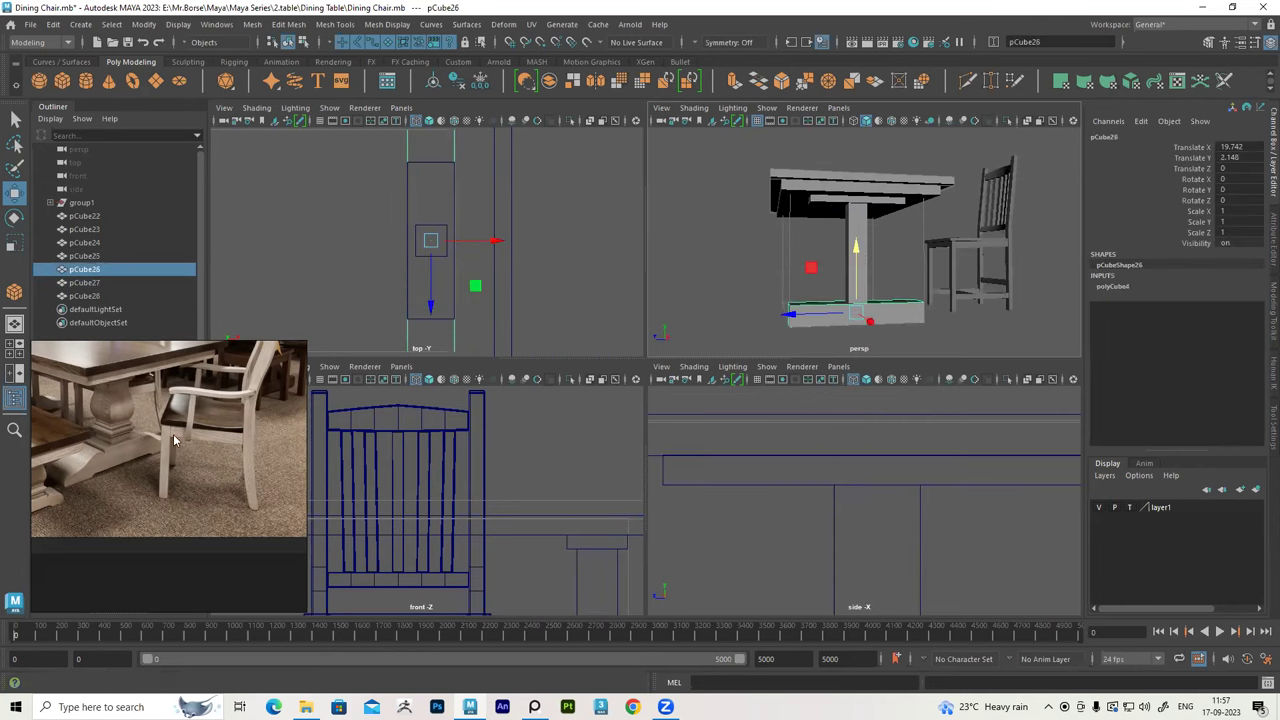
pyautogui.click(858, 250)
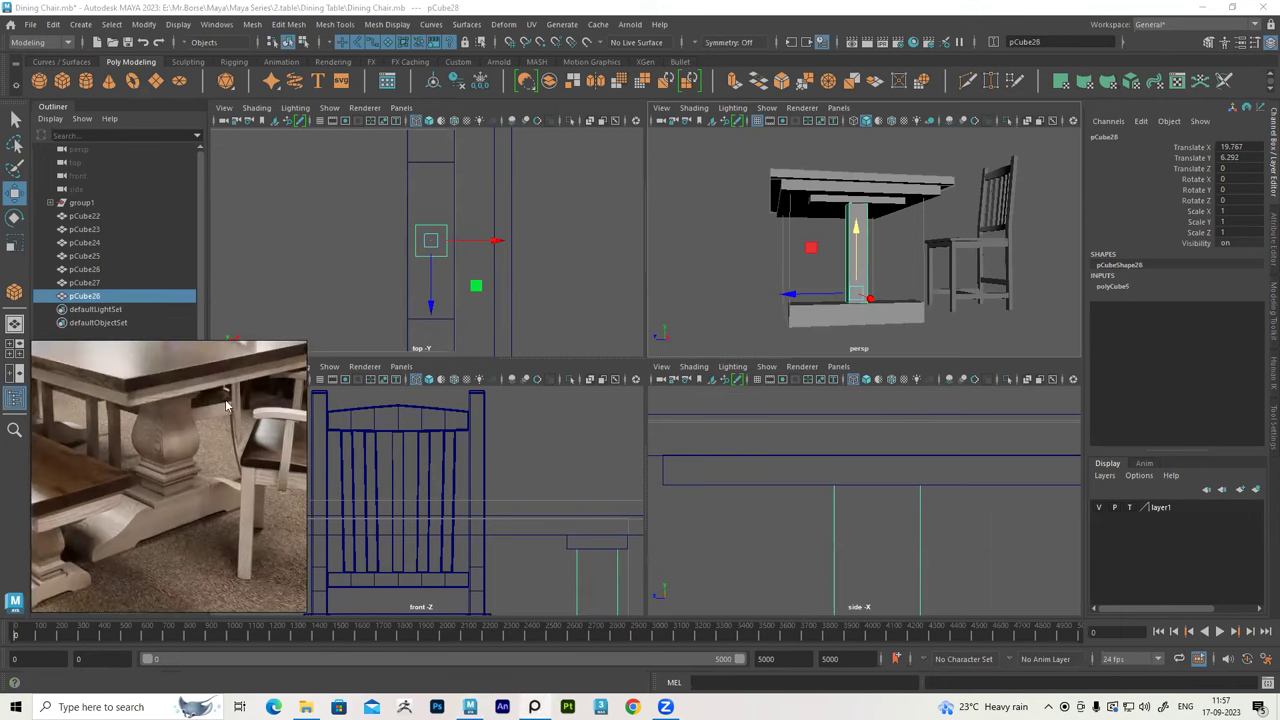
pyautogui.keyDown('alt'); pyautogui.moveTo(858, 284); pyautogui.dragTo(865, 240); pyautogui.keyUp('alt')
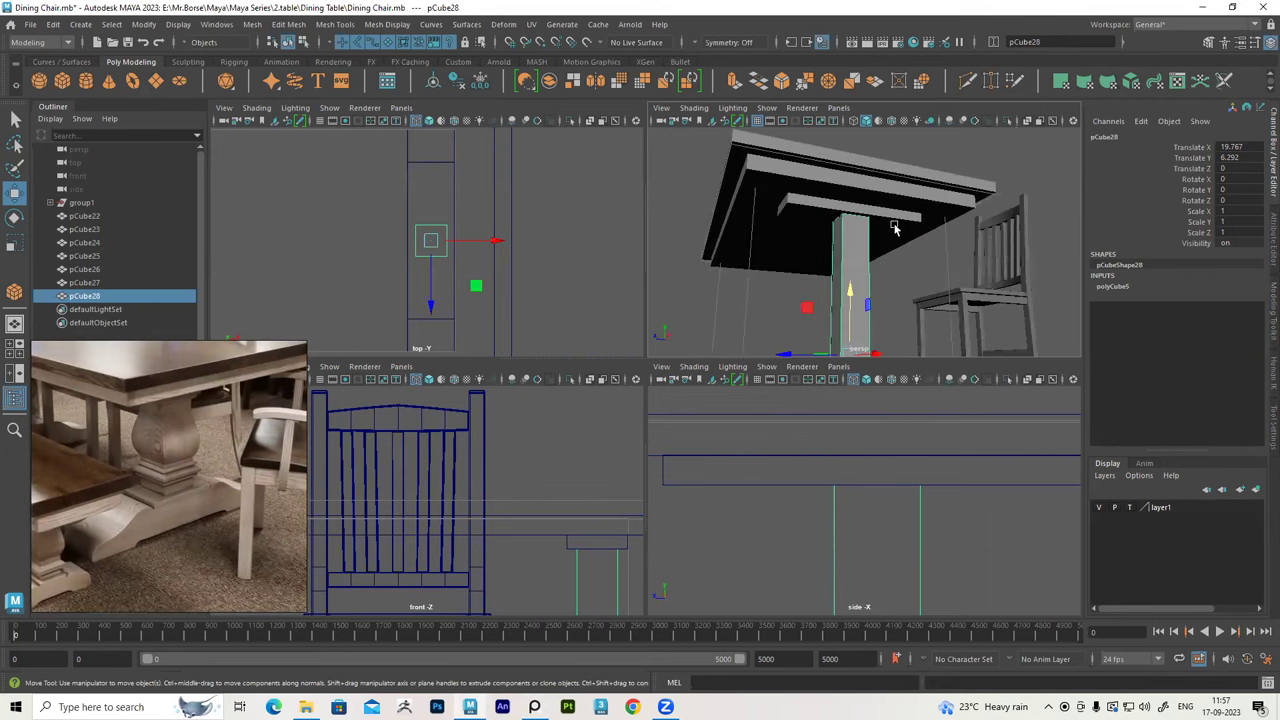
pyautogui.click(865, 226)
pyautogui.click(846, 236)
pyautogui.click(690, 302)
# Inspect the base beam closely, then view the table and chair in a full-size perspective
pyautogui.moveTo(690, 302)
pyautogui.keyDown('alt'); pyautogui.mouseDown()
pyautogui.moveTo(840, 252)
pyautogui.moveTo(814, 266)
pyautogui.mouseUp(); pyautogui.keyUp('alt')
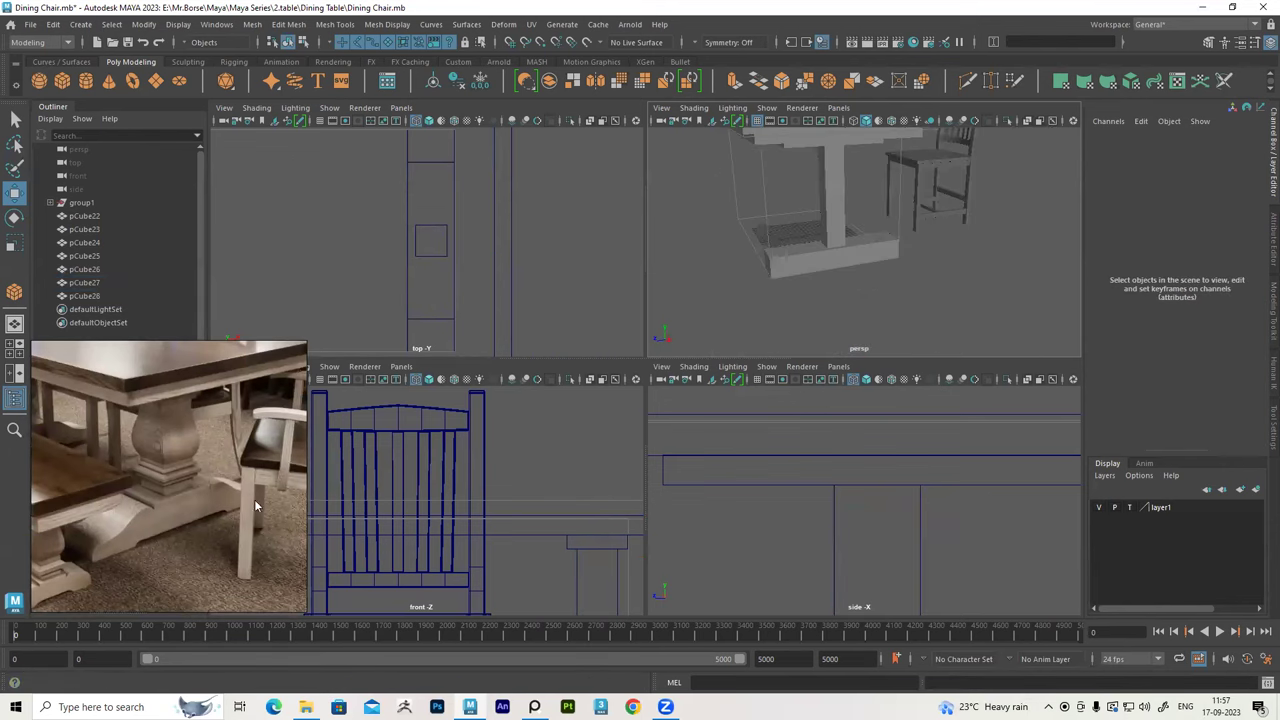
pyautogui.scroll(3, 795, 307)
pyautogui.scroll(2, 774, 277)
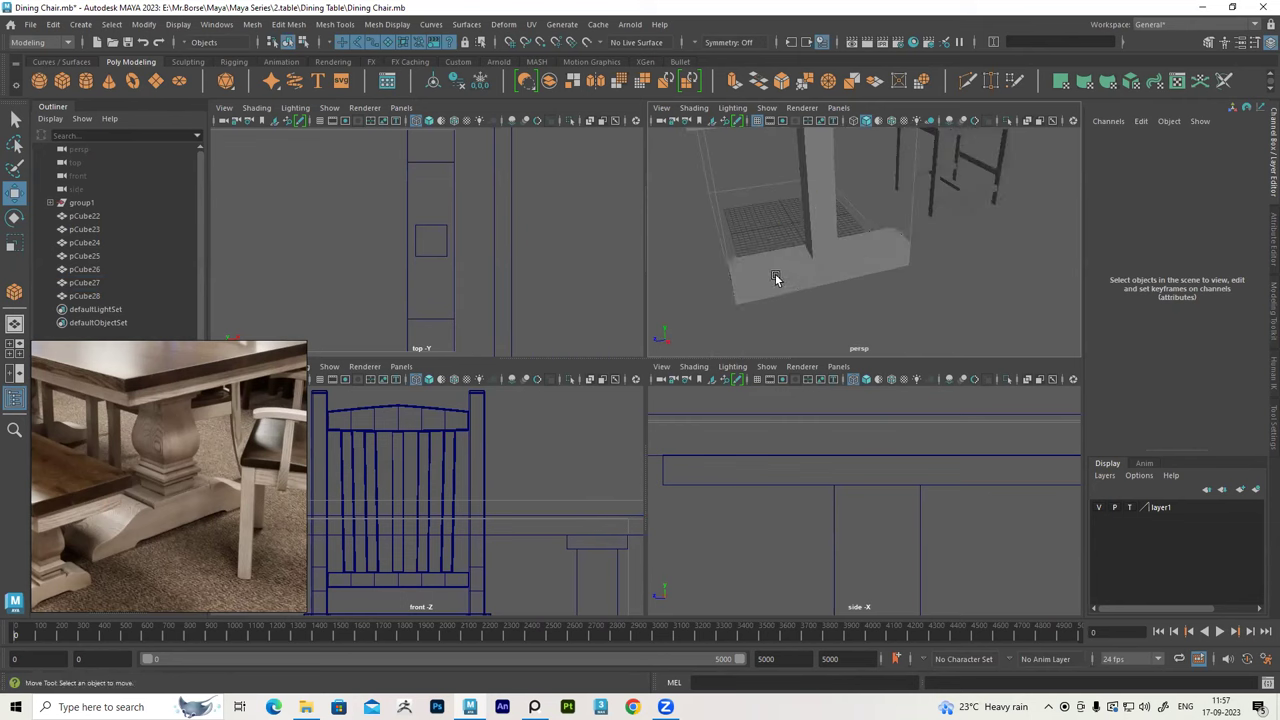
pyautogui.click(778, 280)
pyautogui.scroll(1, 795, 283)
pyautogui.scroll(2, 795, 283)
pyautogui.scroll(2, 900, 280)
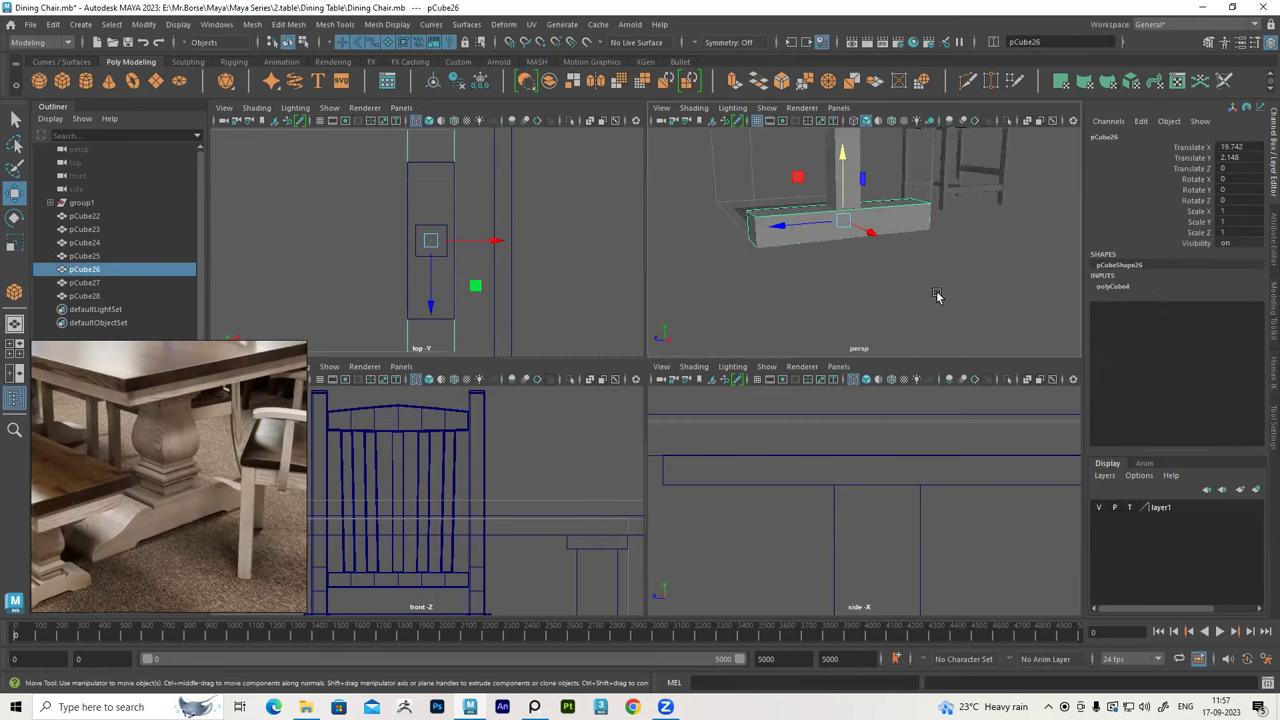
pyautogui.click(937, 294)
pyautogui.scroll(2, 876, 268)
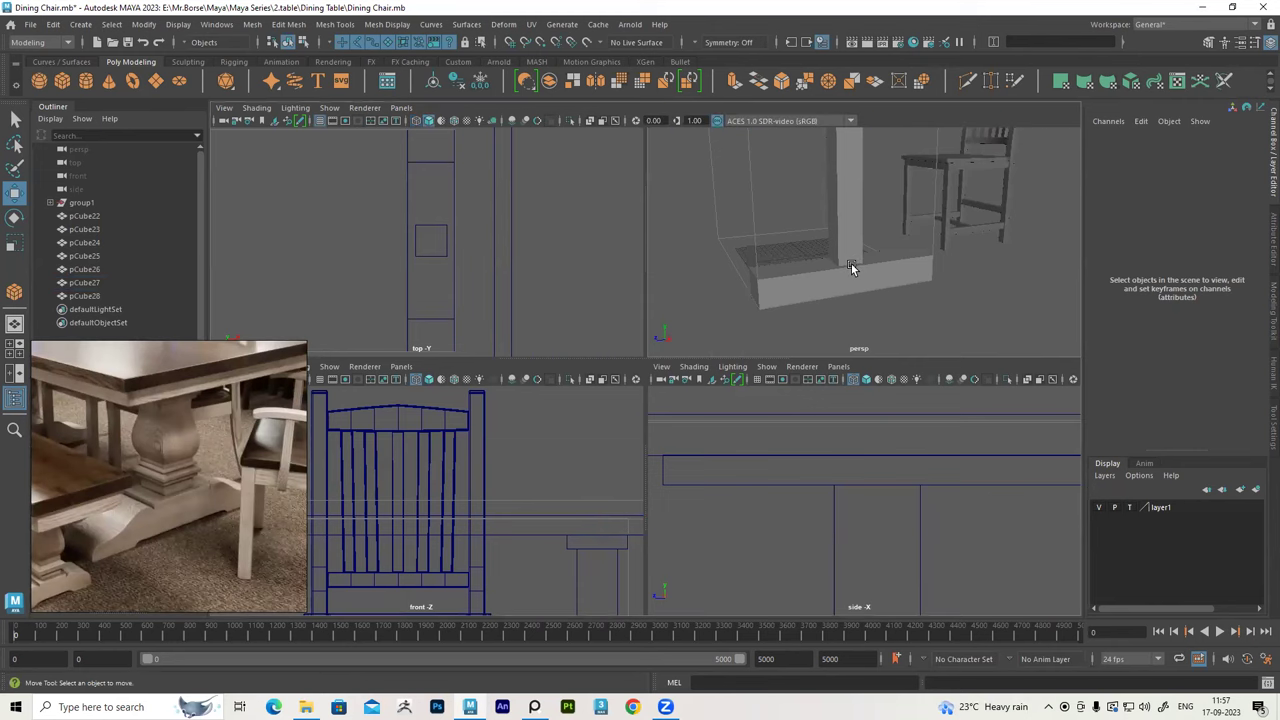
pyautogui.press('space')
pyautogui.moveTo(795, 309)
pyautogui.keyDown('alt'); pyautogui.mouseDown()
pyautogui.moveTo(720, 314)
pyautogui.moveTo(519, 163)
pyautogui.mouseUp(); pyautogui.keyUp('alt')
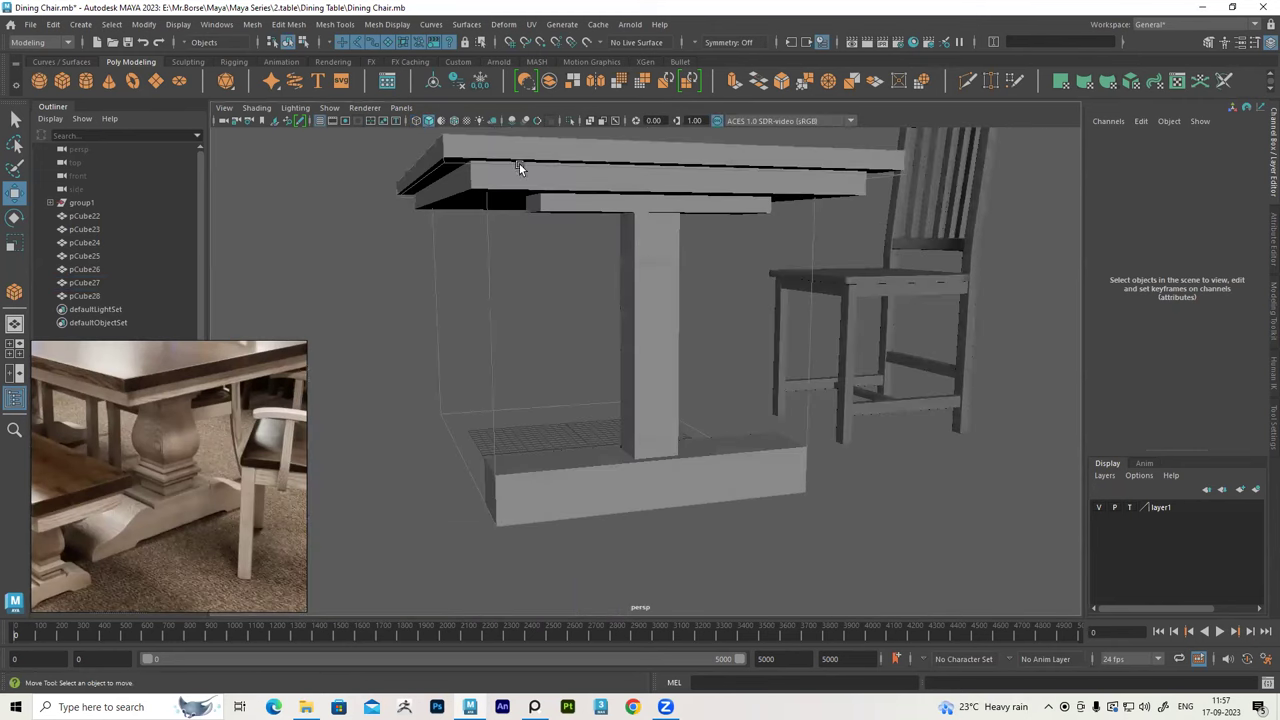
# Show wireframe on shaded and insert two edge loops across the base beam (Multiple edge loops: 2)
pyautogui.click(453, 122)
pyautogui.moveTo(650, 315)
pyautogui.keyDown('alt'); pyautogui.mouseDown()
pyautogui.moveTo(666, 376)
pyautogui.moveTo(699, 398)
pyautogui.moveTo(718, 381)
pyautogui.moveTo(647, 381)
pyautogui.mouseUp(); pyautogui.keyUp('alt')
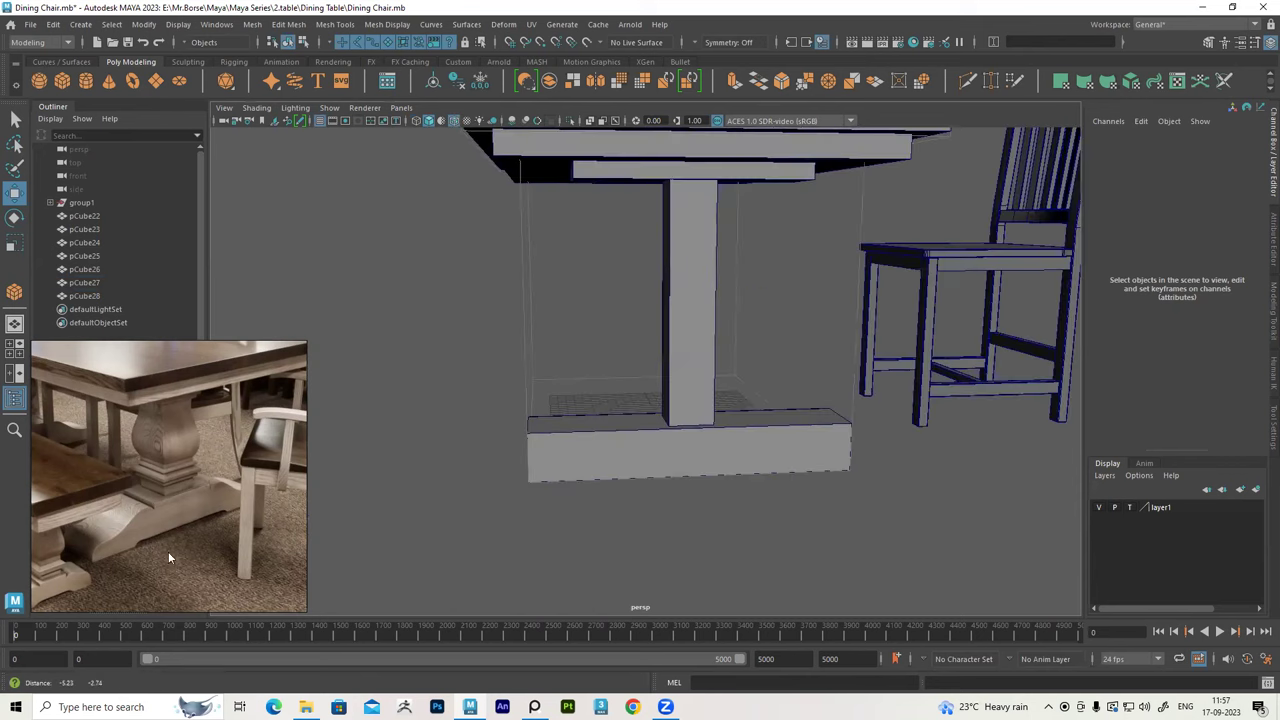
pyautogui.moveTo(651, 452)
pyautogui.keyDown('alt'); pyautogui.mouseDown()
pyautogui.moveTo(640, 434)
pyautogui.moveTo(623, 437)
pyautogui.mouseUp(); pyautogui.keyUp('alt')
pyautogui.click(623, 437)
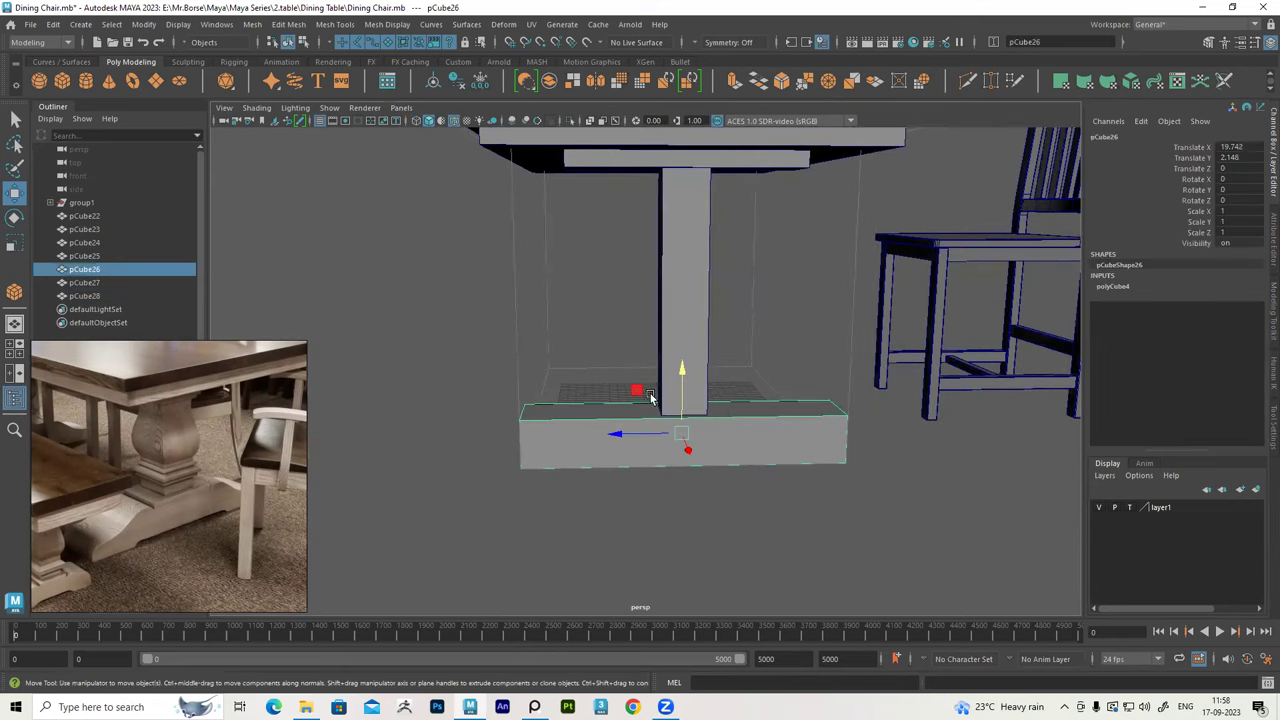
pyautogui.click(335, 24)
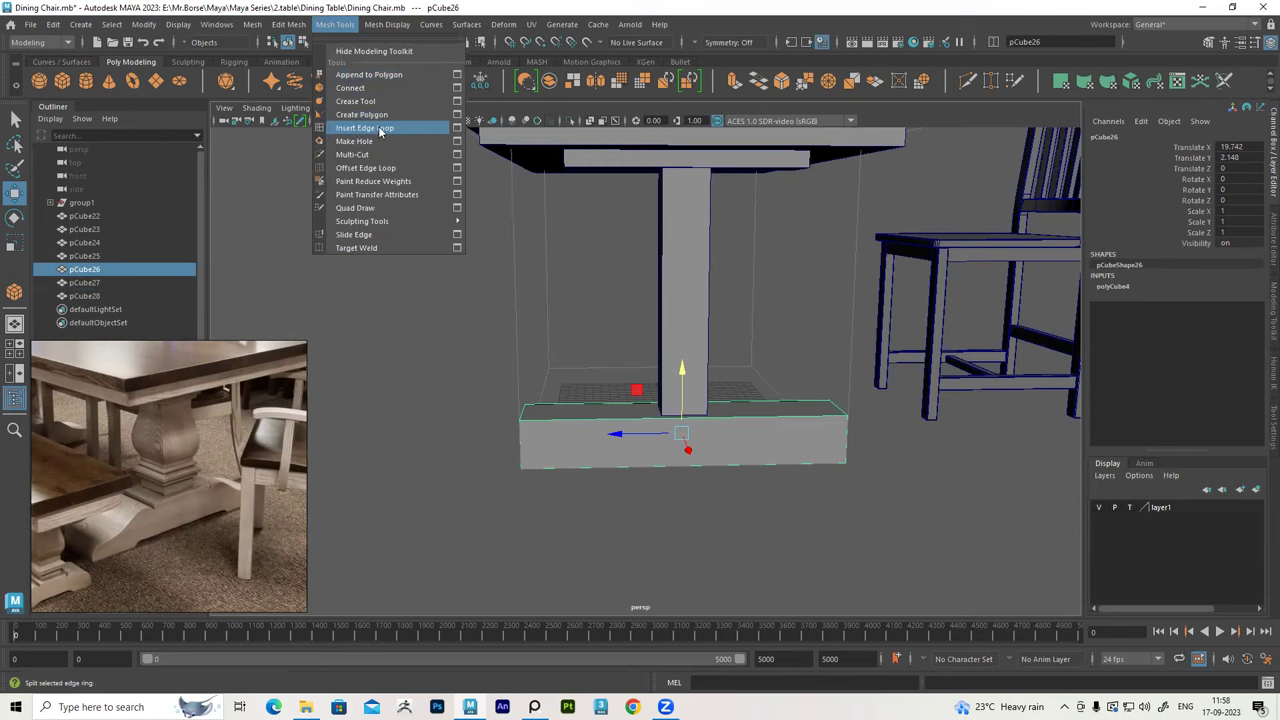
pyautogui.click(458, 130)
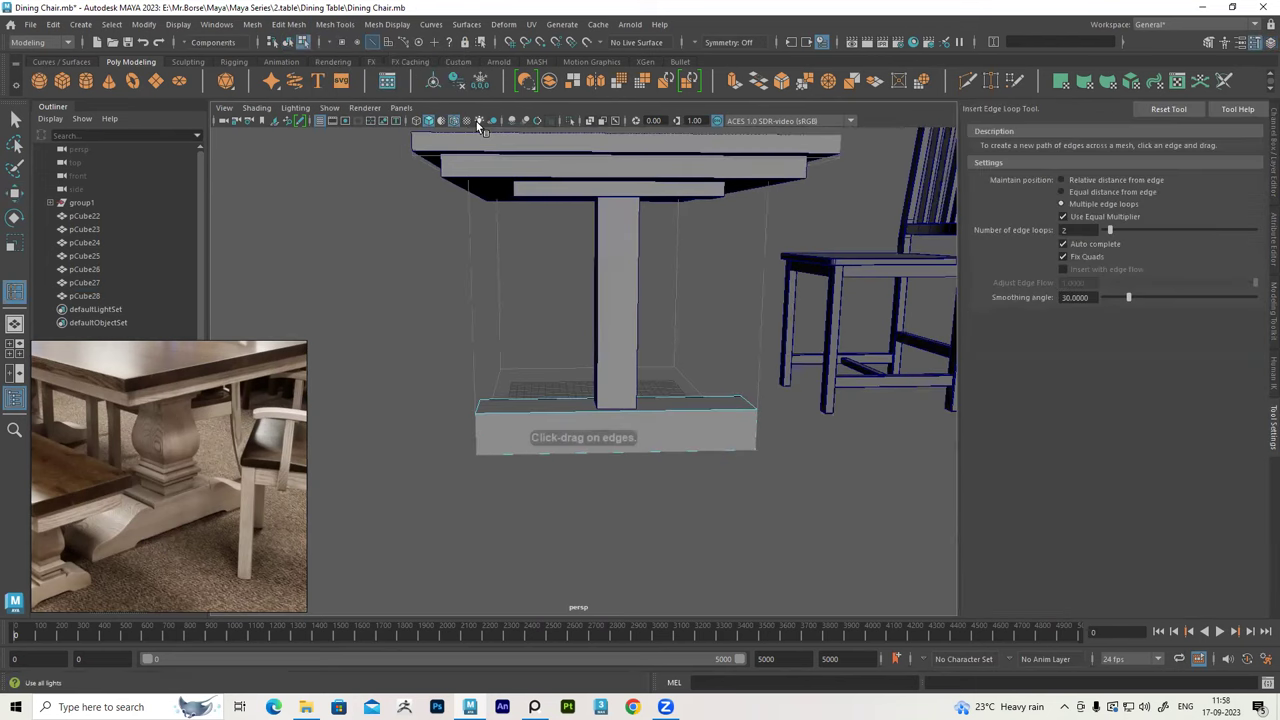
pyautogui.doubleClick(1076, 230)
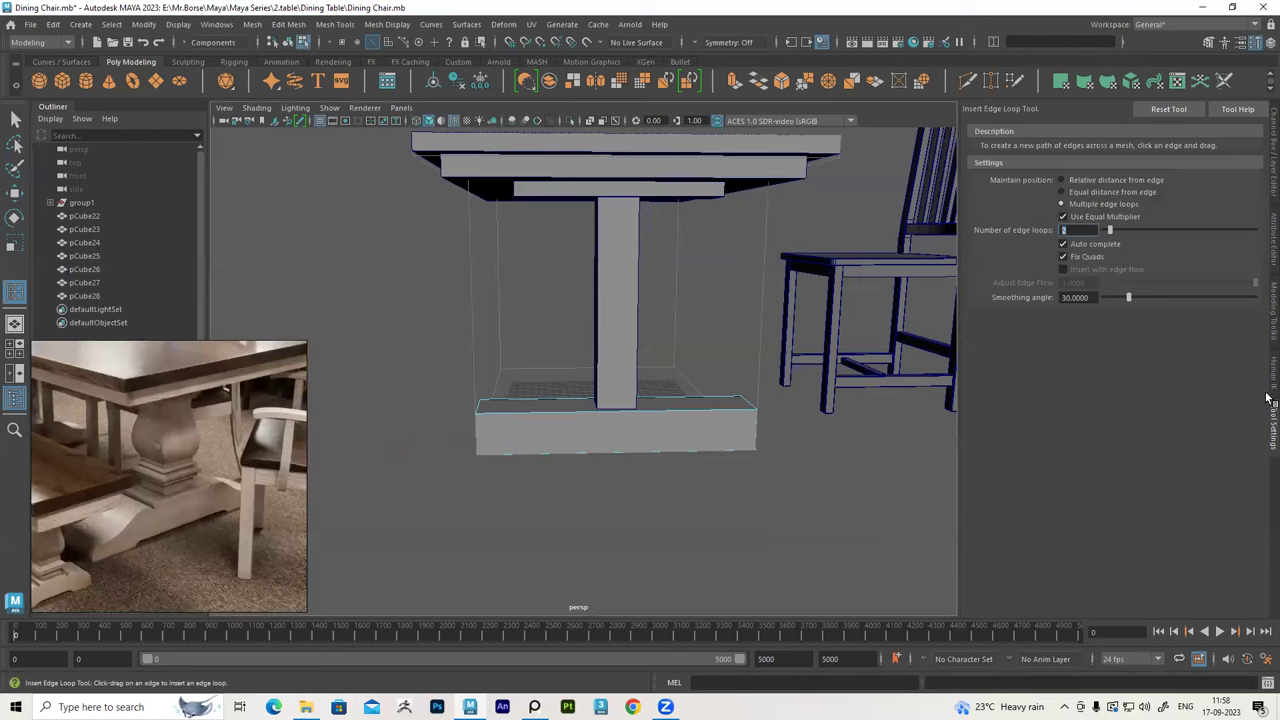
pyautogui.moveTo(610, 314)
pyautogui.keyDown('alt'); pyautogui.mouseDown()
pyautogui.moveTo(588, 390)
pyautogui.moveTo(594, 420)
pyautogui.mouseUp(); pyautogui.keyUp('alt')
pyautogui.click(583, 420)
# Scale the two new edge loops slightly further apart, then reopen Insert Edge Loop
pyautogui.keyDown('alt'); pyautogui.moveTo(696, 391); pyautogui.dragTo(686, 387); pyautogui.keyUp('alt')
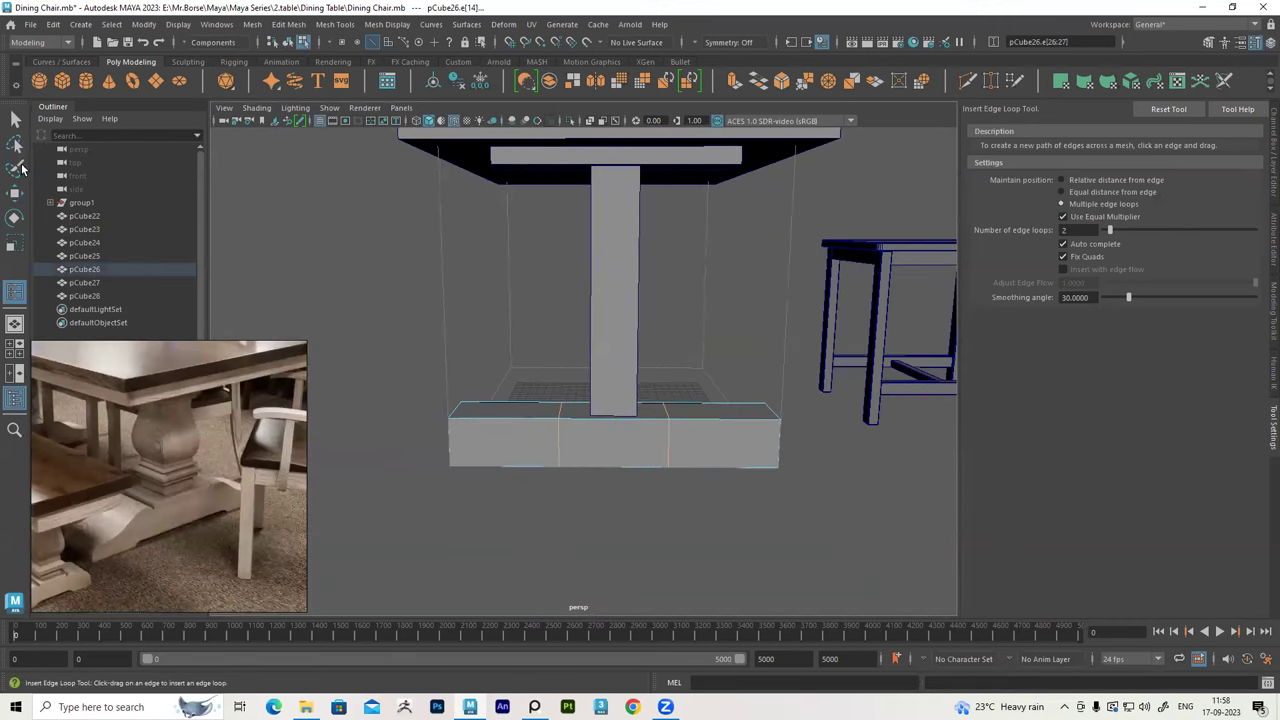
pyautogui.press('r')
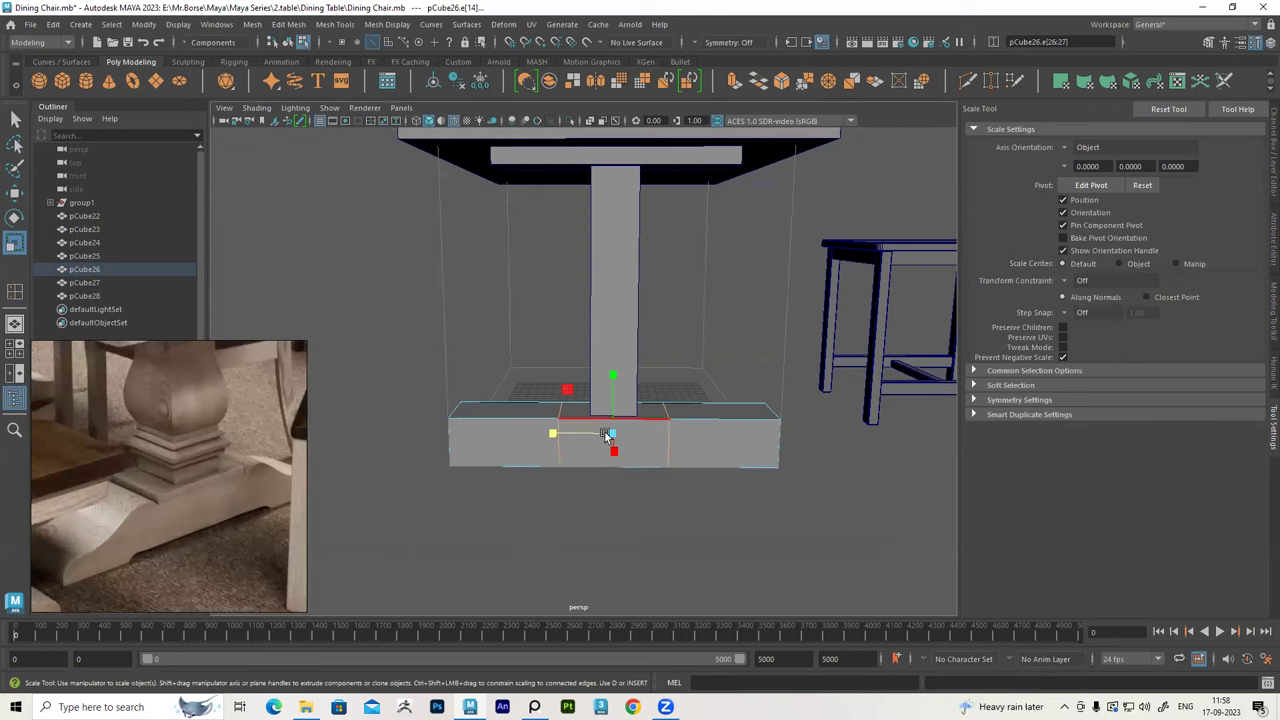
pyautogui.moveTo(552, 433)
pyautogui.mouseDown()
pyautogui.moveTo(606, 457)
pyautogui.moveTo(571, 449)
pyautogui.moveTo(589, 452)
pyautogui.moveTo(589, 486)
pyautogui.moveTo(660, 457)
pyautogui.moveTo(634, 423)
pyautogui.moveTo(547, 433)
pyautogui.mouseUp()
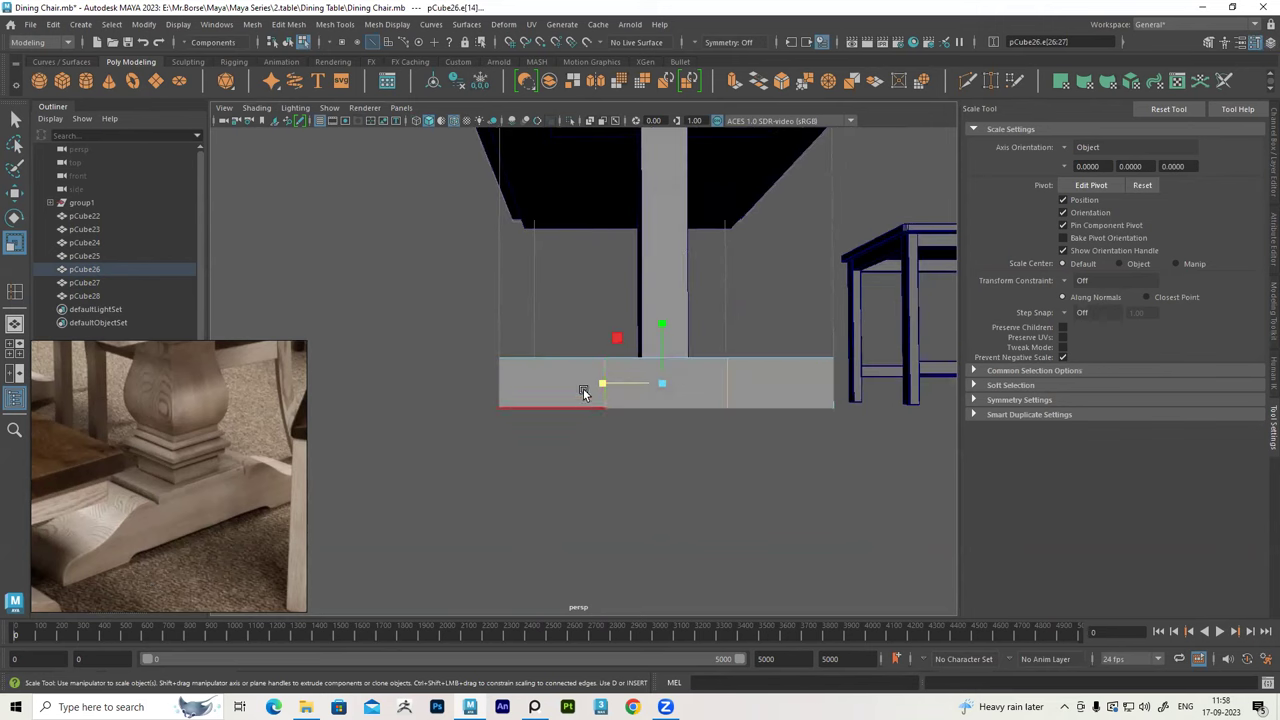
pyautogui.keyDown('alt'); pyautogui.moveTo(586, 391); pyautogui.dragTo(597, 403); pyautogui.keyUp('alt')
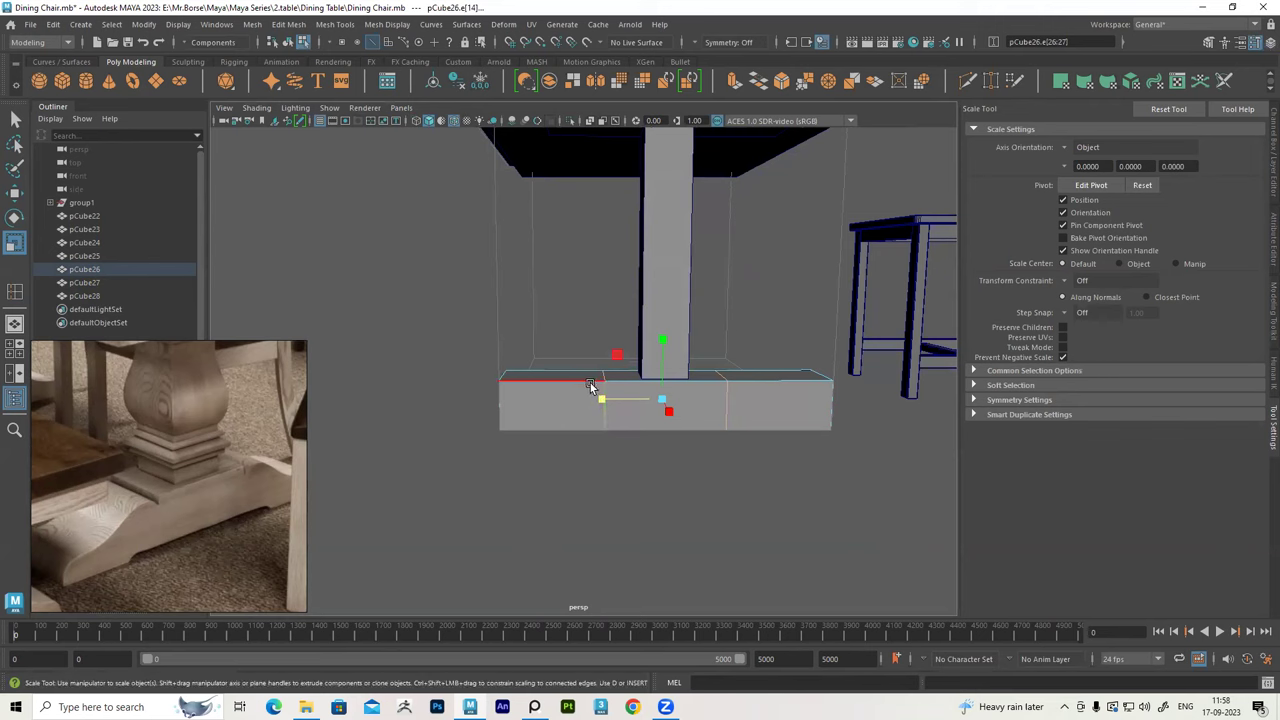
pyautogui.moveTo(590, 383); pyautogui.dragTo(761, 235, button='right')
pyautogui.click(387, 24)
pyautogui.click(335, 24)
pyautogui.click(456, 131)
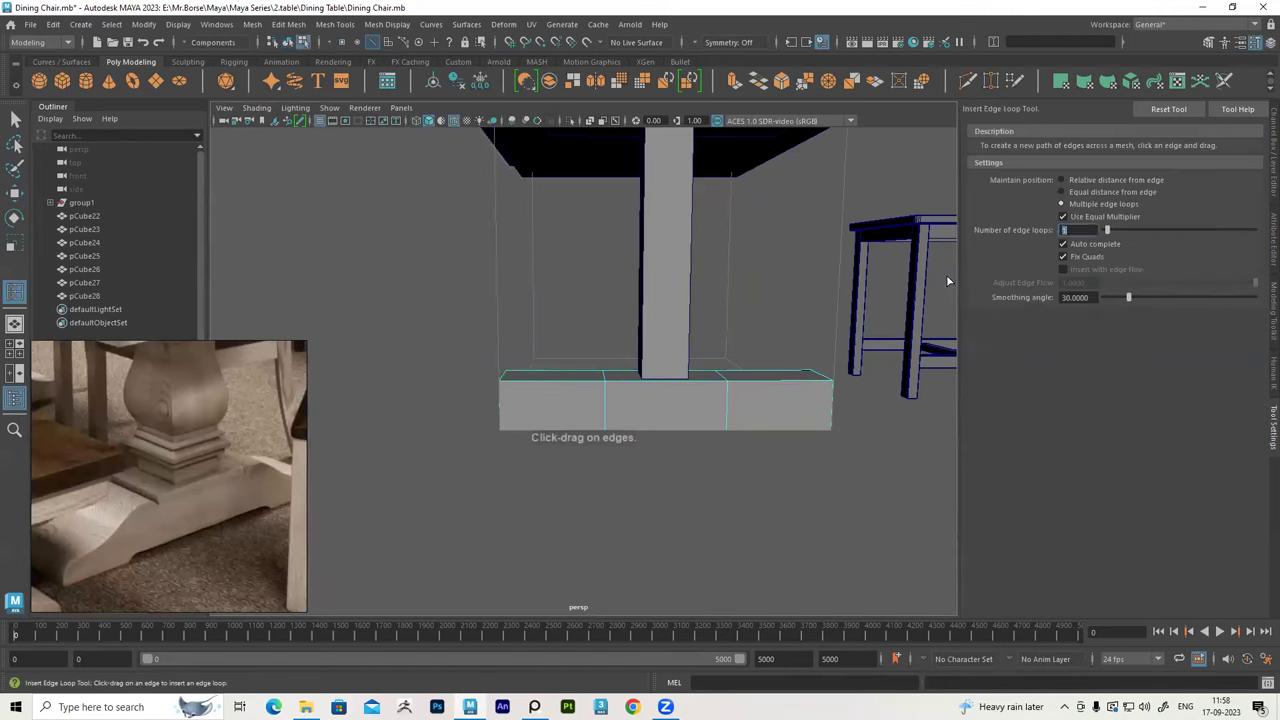
# Add an edge loop beside each middle cut and scale both in toward the middle loops
pyautogui.moveTo(565, 380); pyautogui.dragTo(553, 379)
pyautogui.click(777, 381)
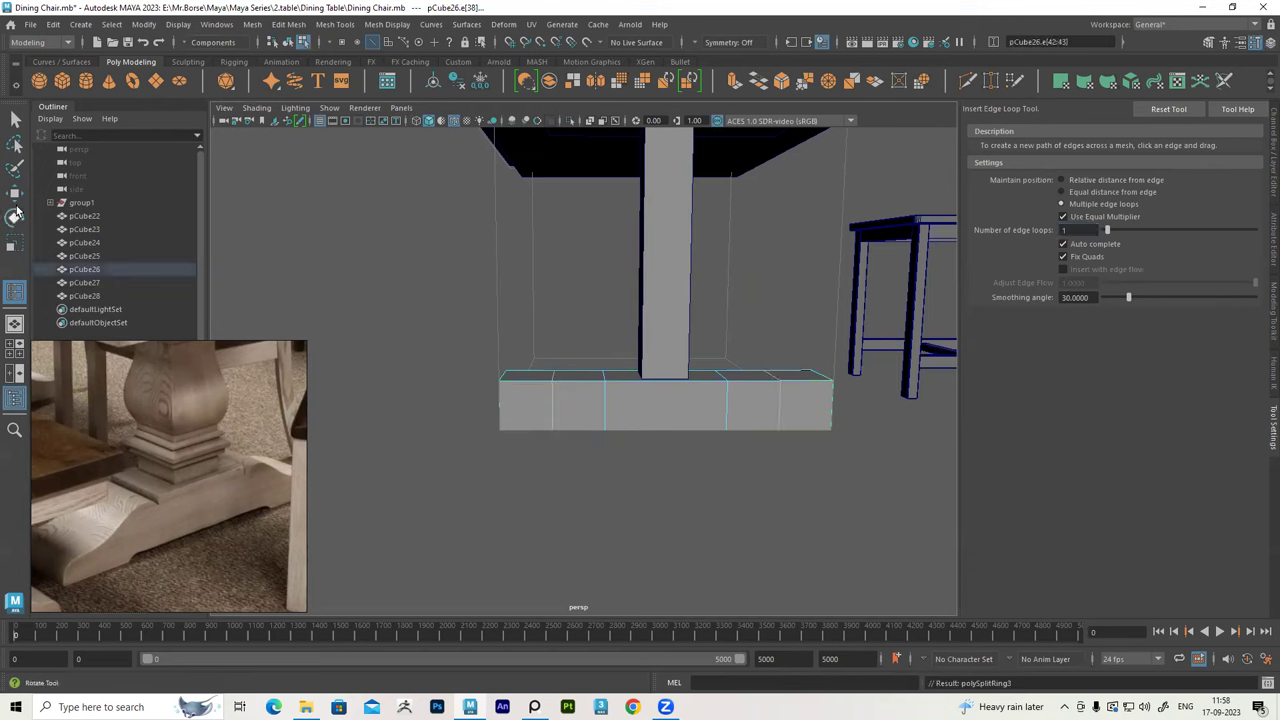
pyautogui.click(14, 243)
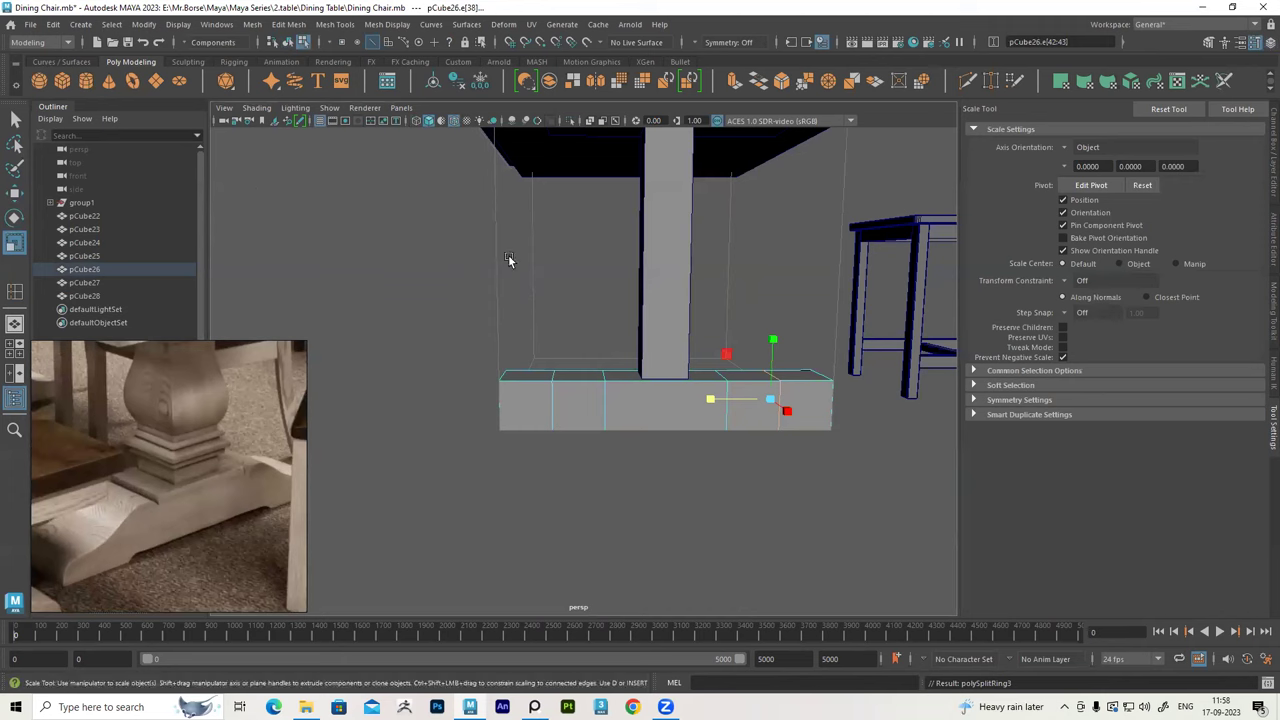
pyautogui.keyDown('alt'); pyautogui.moveTo(509, 263); pyautogui.dragTo(569, 360); pyautogui.keyUp('alt')
pyautogui.click(560, 400)
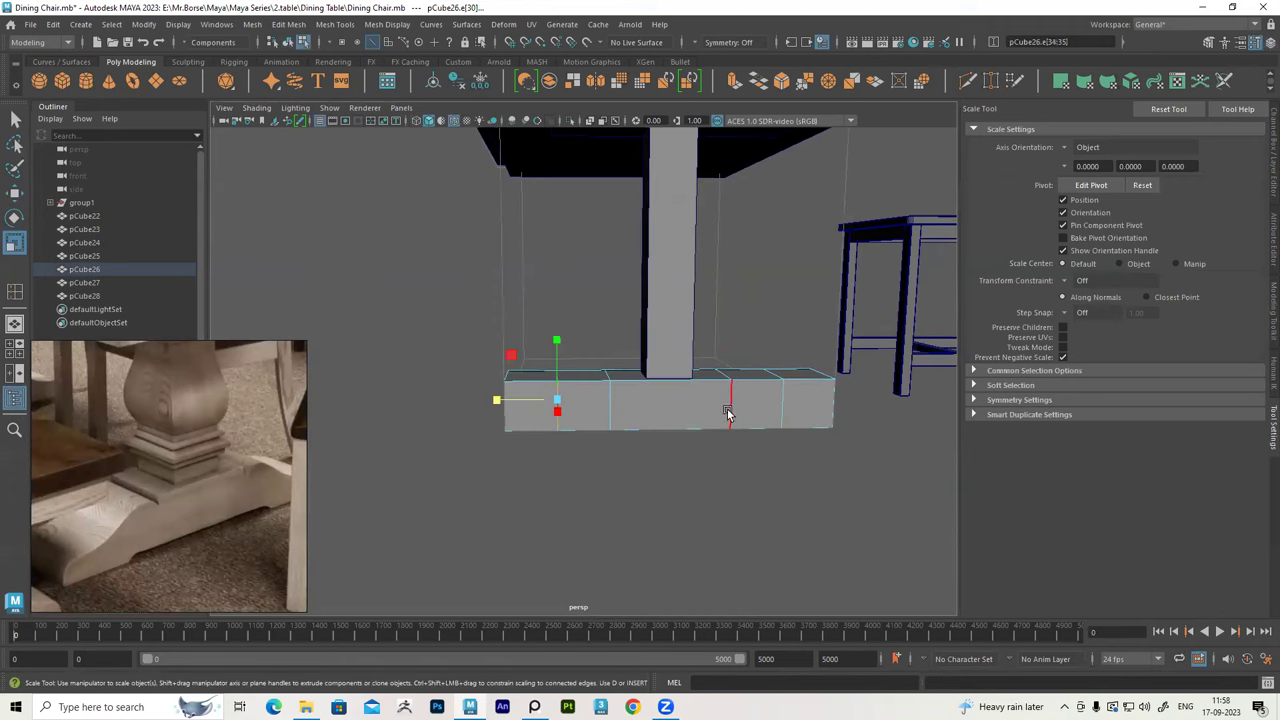
pyautogui.keyDown('shift'); pyautogui.click(786, 397); pyautogui.keyUp('shift')
pyautogui.keyDown('alt'); pyautogui.moveTo(604, 398); pyautogui.dragTo(624, 410); pyautogui.keyUp('alt')
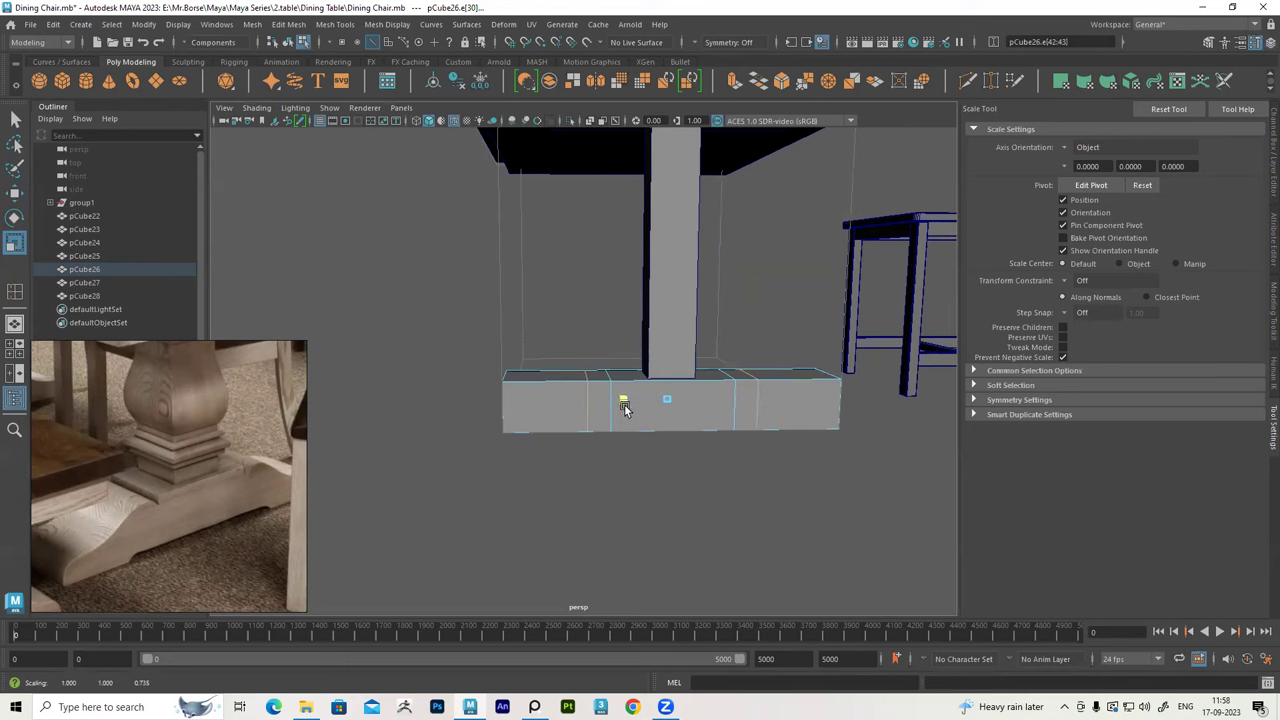
pyautogui.moveTo(624, 408); pyautogui.dragTo(624, 408)
pyautogui.moveTo(550, 247)
pyautogui.mouseDown(button='right')
pyautogui.moveTo(623, 218)
pyautogui.moveTo(598, 231)
pyautogui.mouseUp(button='right')
# Insert a horizontal edge loop near the base's bottom using Relative distance from edge
pyautogui.click(335, 24)
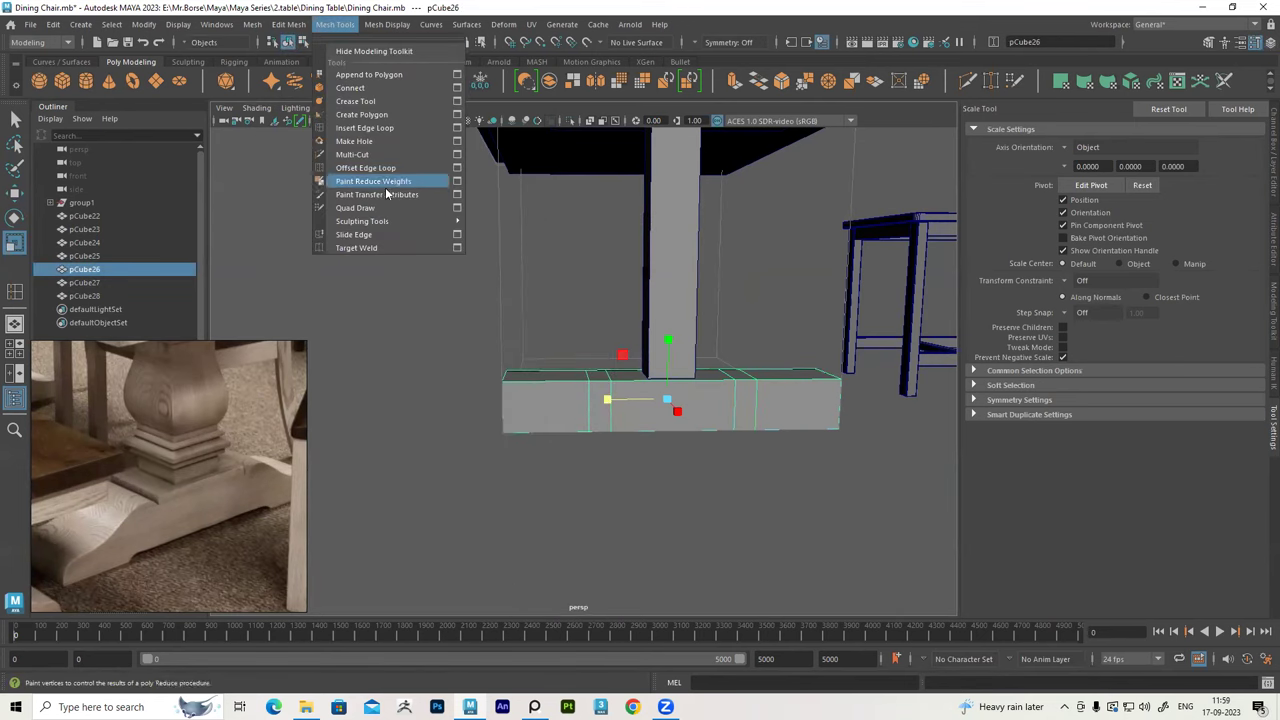
pyautogui.click(457, 130)
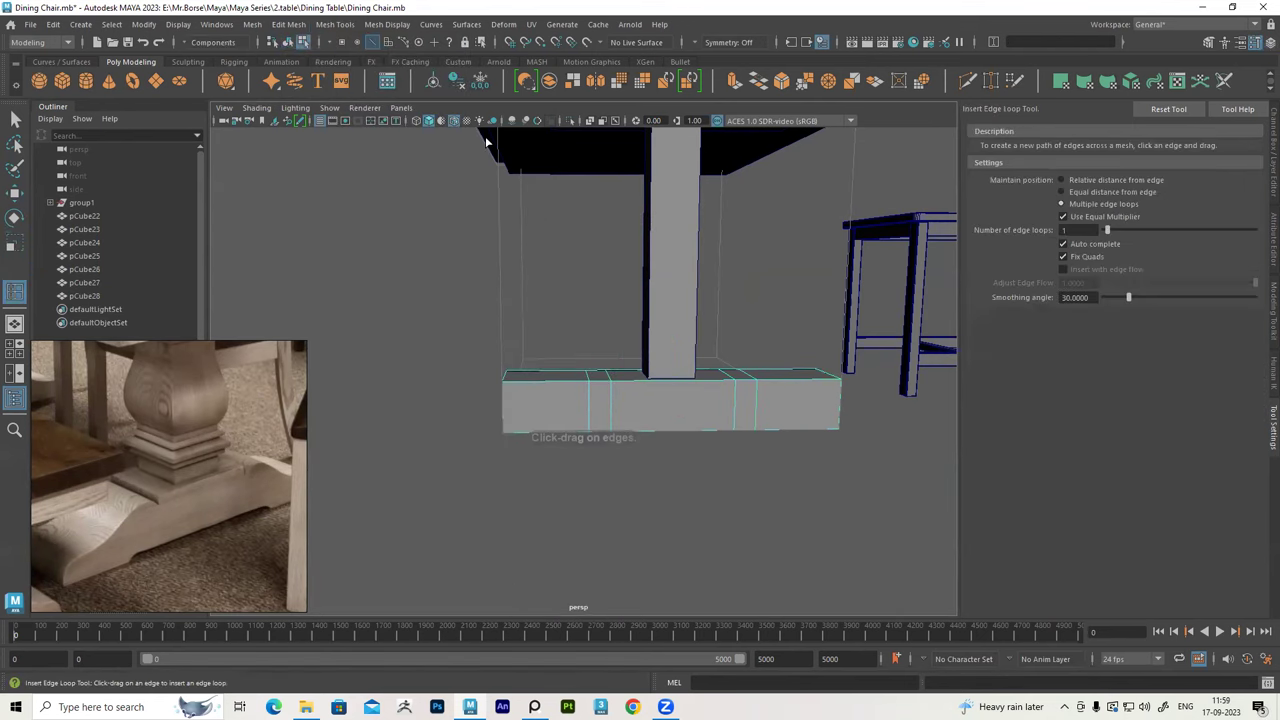
pyautogui.click(1083, 181)
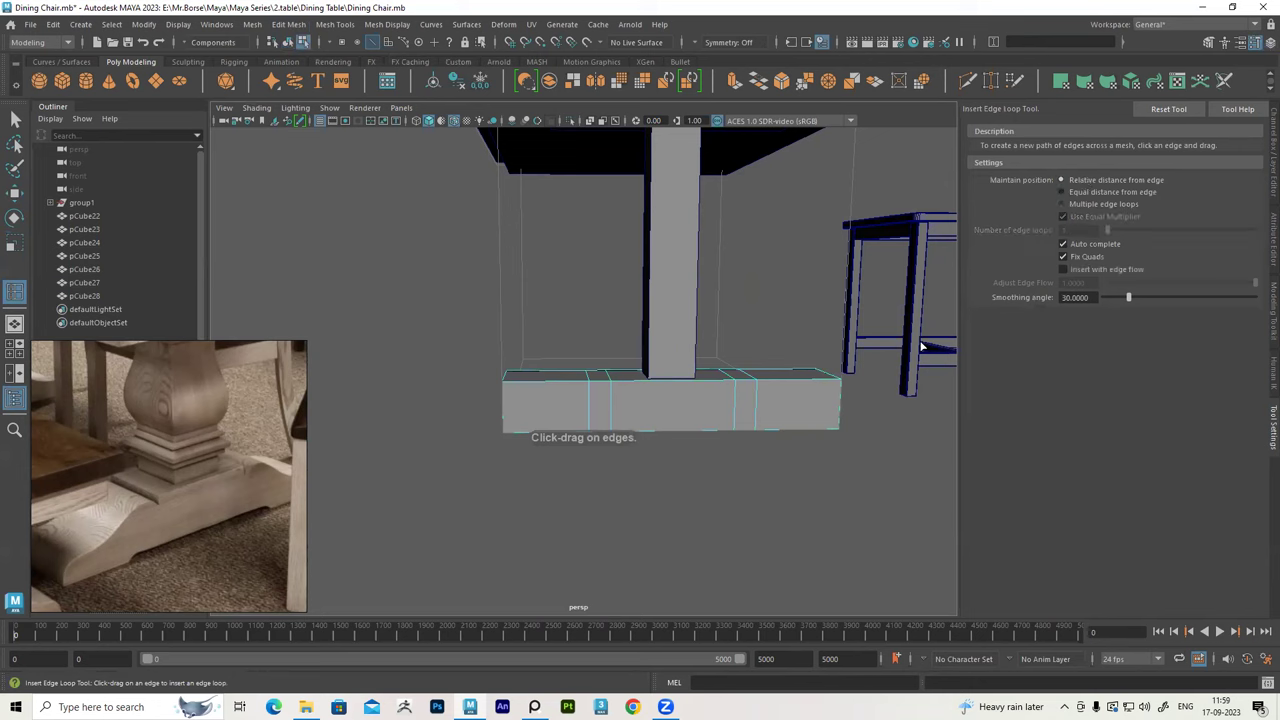
pyautogui.keyDown('alt'); pyautogui.moveTo(648, 416); pyautogui.dragTo(618, 440); pyautogui.keyUp('alt')
pyautogui.keyDown('alt'); pyautogui.moveTo(618, 440); pyautogui.dragTo(629, 423, button='right'); pyautogui.keyUp('alt')
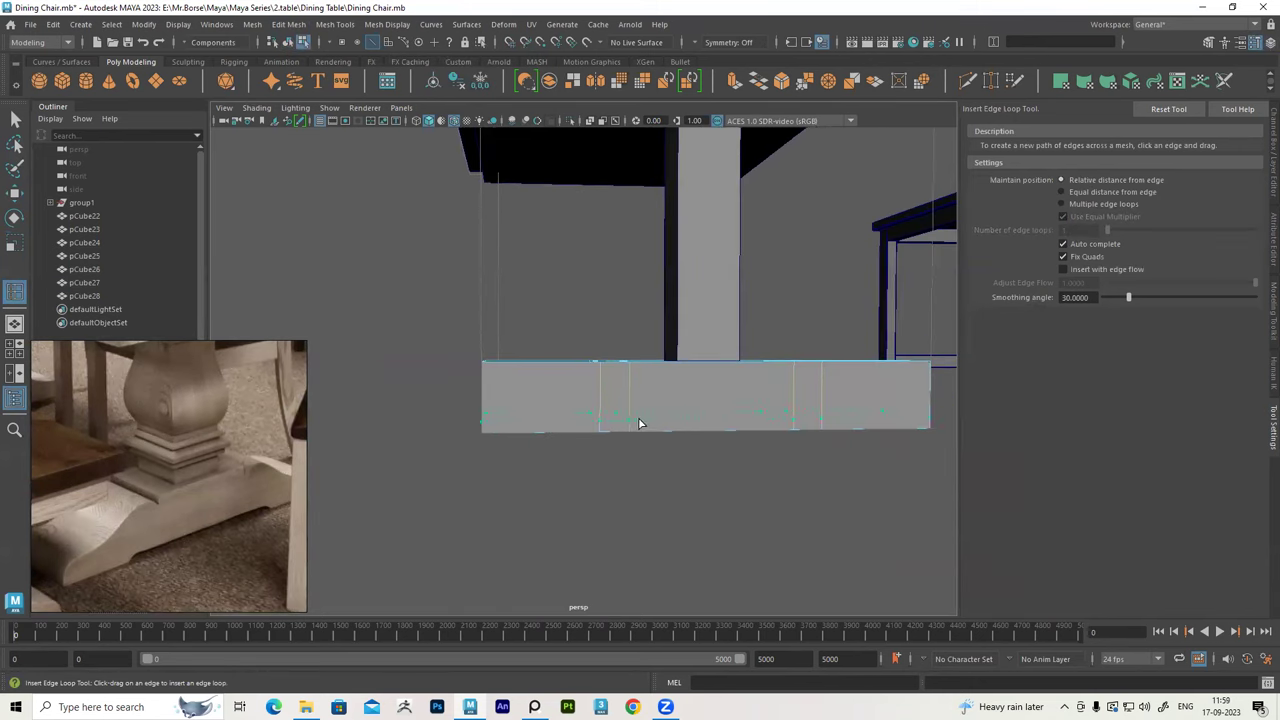
pyautogui.click(640, 422)
pyautogui.keyDown('alt'); pyautogui.moveTo(620, 474); pyautogui.dragTo(643, 477); pyautogui.keyUp('alt')
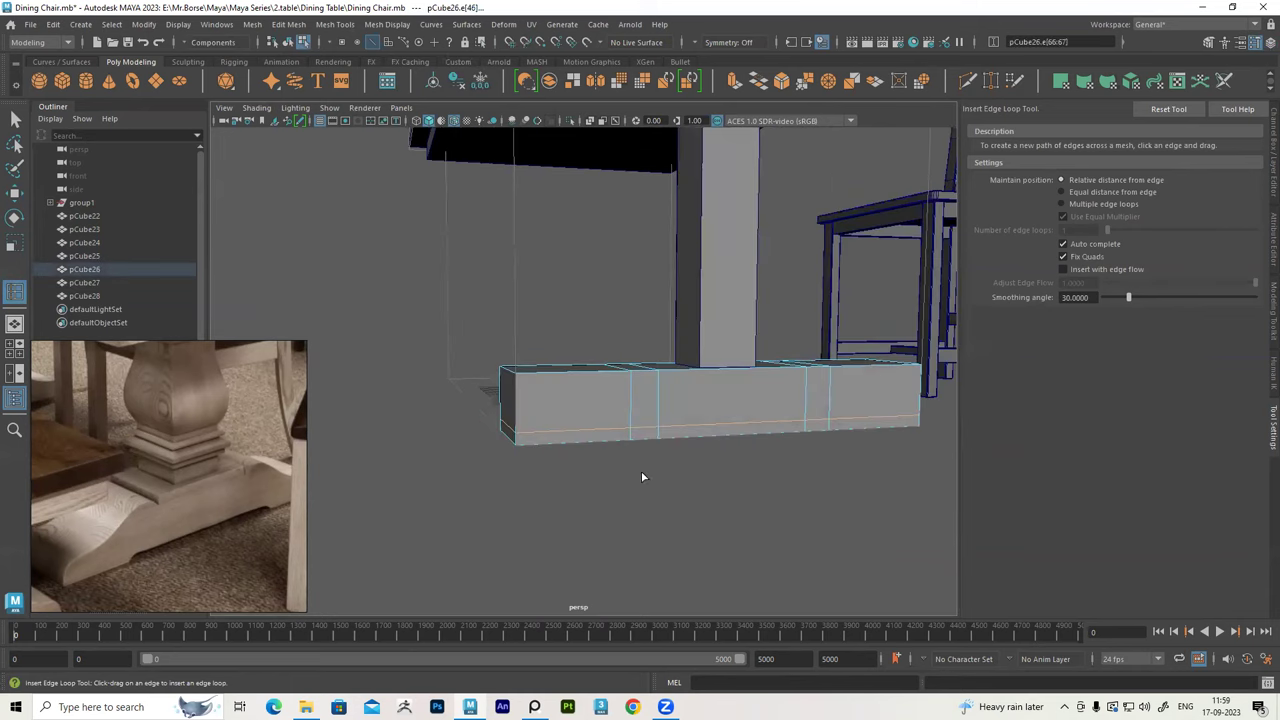
pyautogui.click(15, 192)
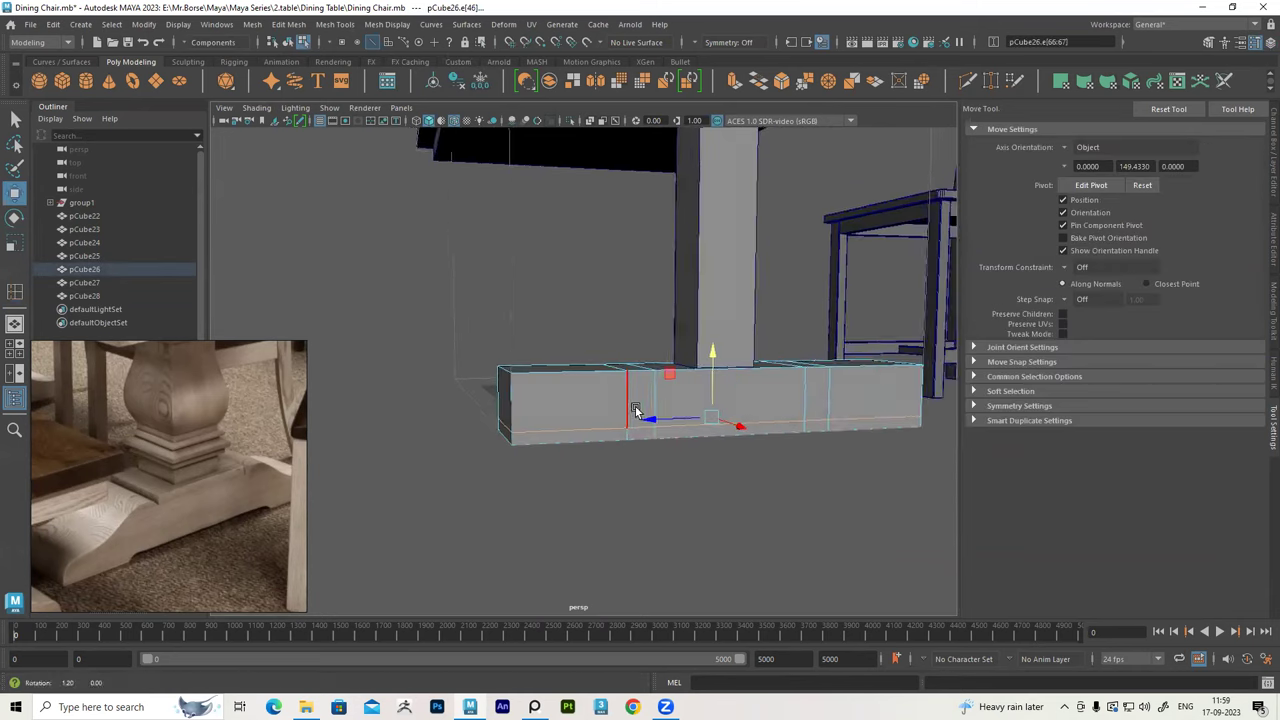
pyautogui.keyDown('alt'); pyautogui.moveTo(380, 330); pyautogui.dragTo(585, 372); pyautogui.keyUp('alt')
pyautogui.rightClick(588, 364)
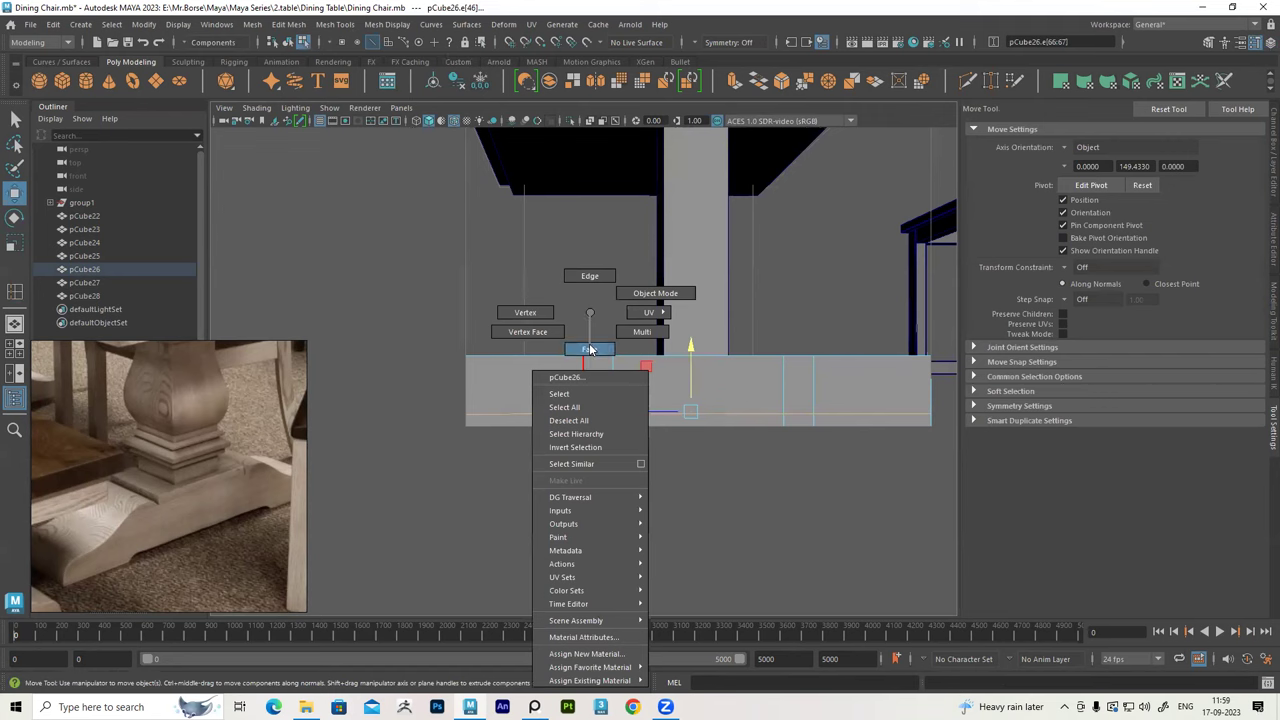
# Try selecting the beam's underside faces in the four-view layout, then clear the selection
pyautogui.click(589, 348)
pyautogui.keyDown('alt'); pyautogui.moveTo(675, 465); pyautogui.dragTo(638, 425); pyautogui.keyUp('alt')
pyautogui.click(577, 391)
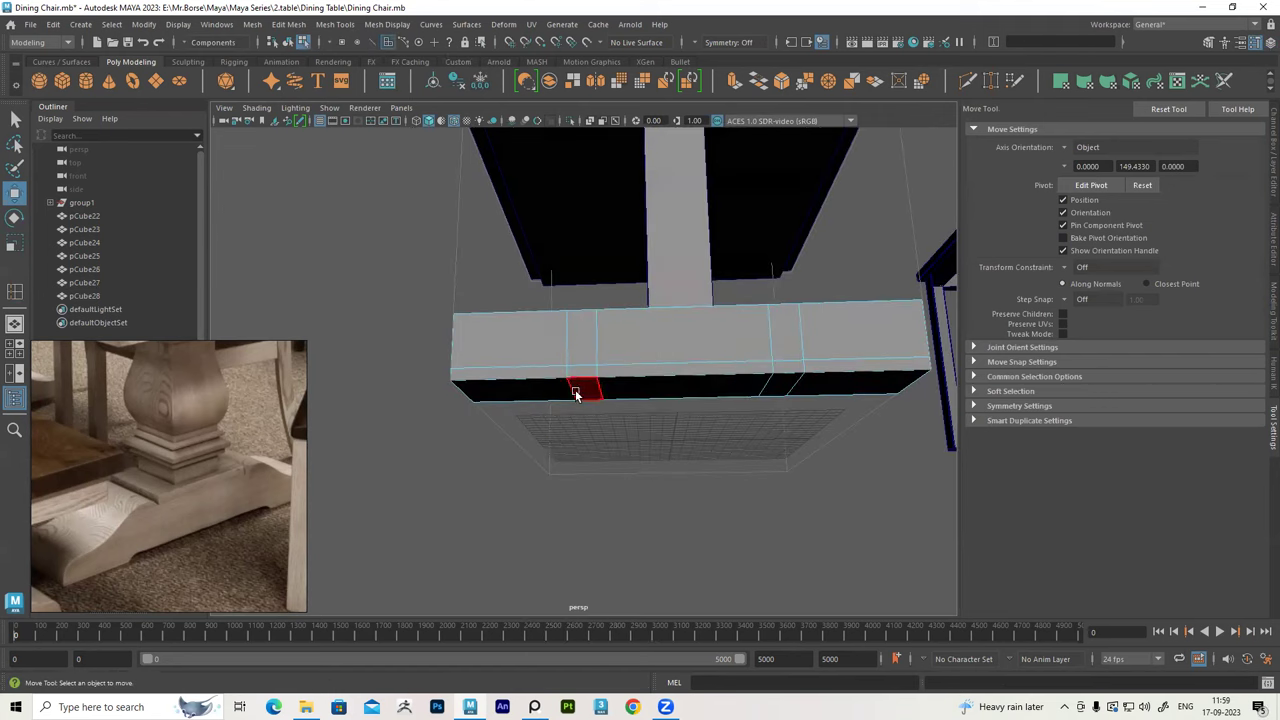
pyautogui.keyDown('alt'); pyautogui.moveTo(692, 362); pyautogui.dragTo(602, 418); pyautogui.keyUp('alt')
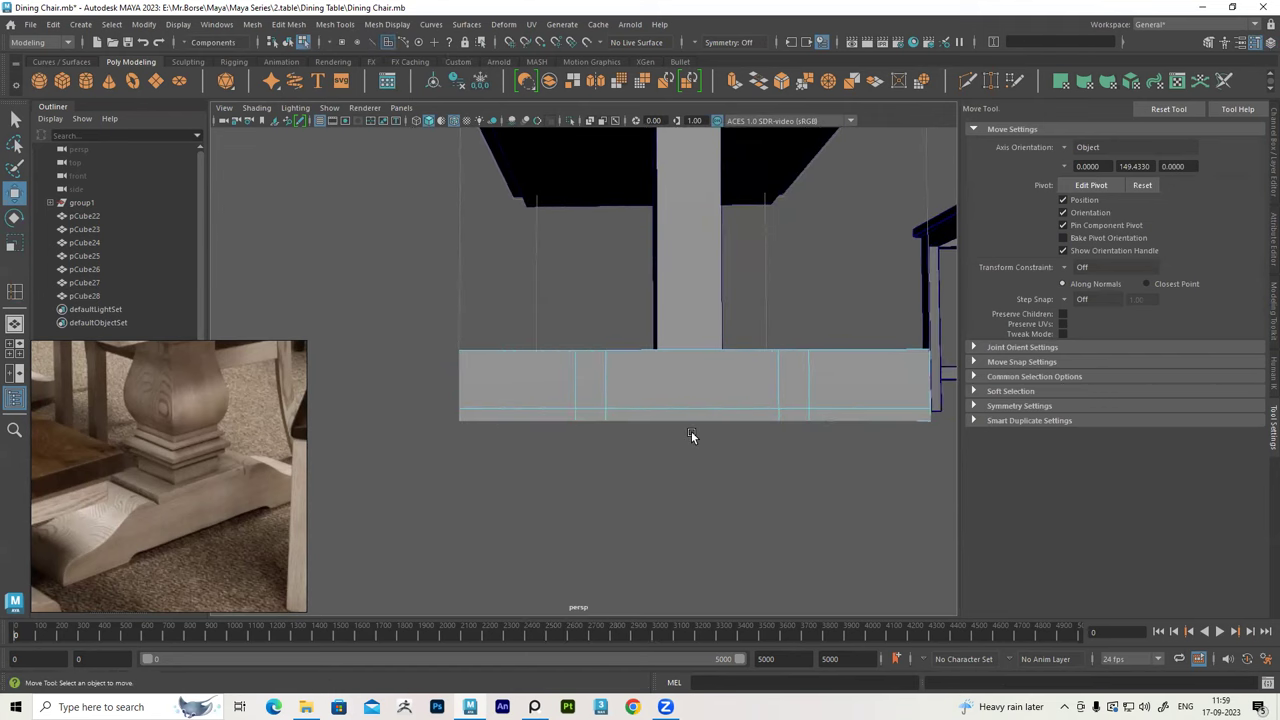
pyautogui.press('space')
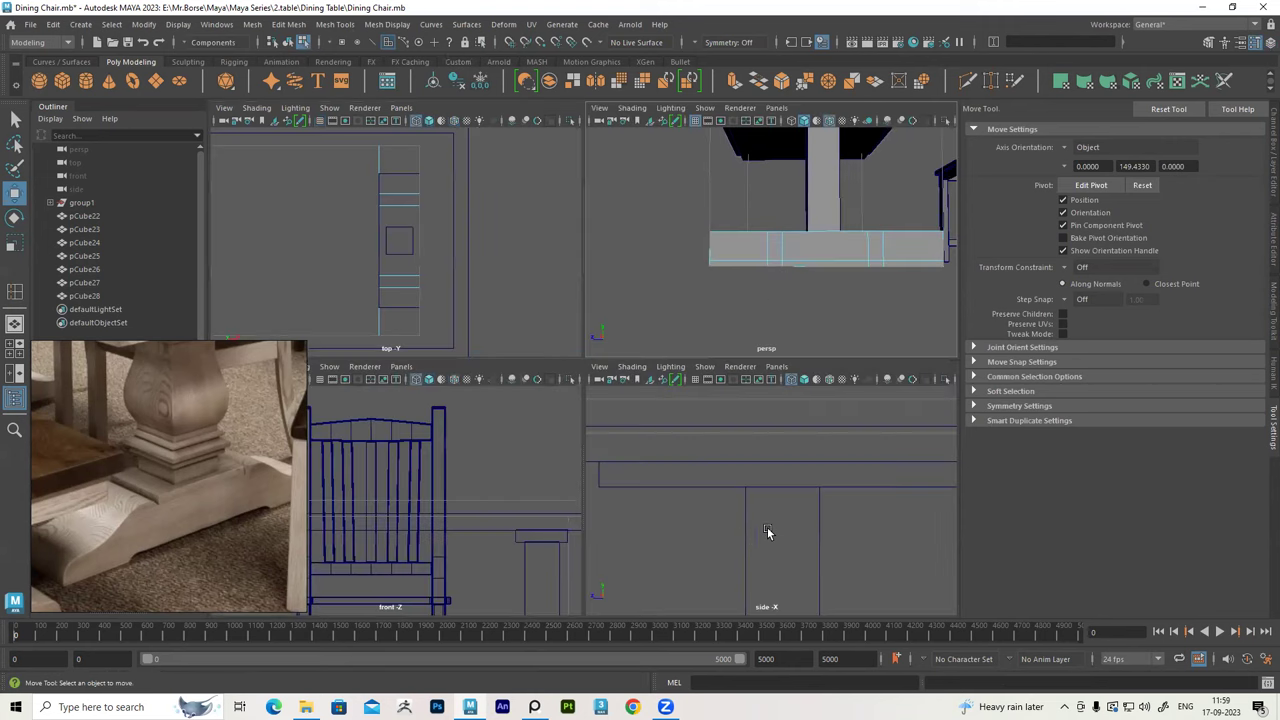
pyautogui.scroll(2, 760, 485)
pyautogui.scroll(1, 778, 521)
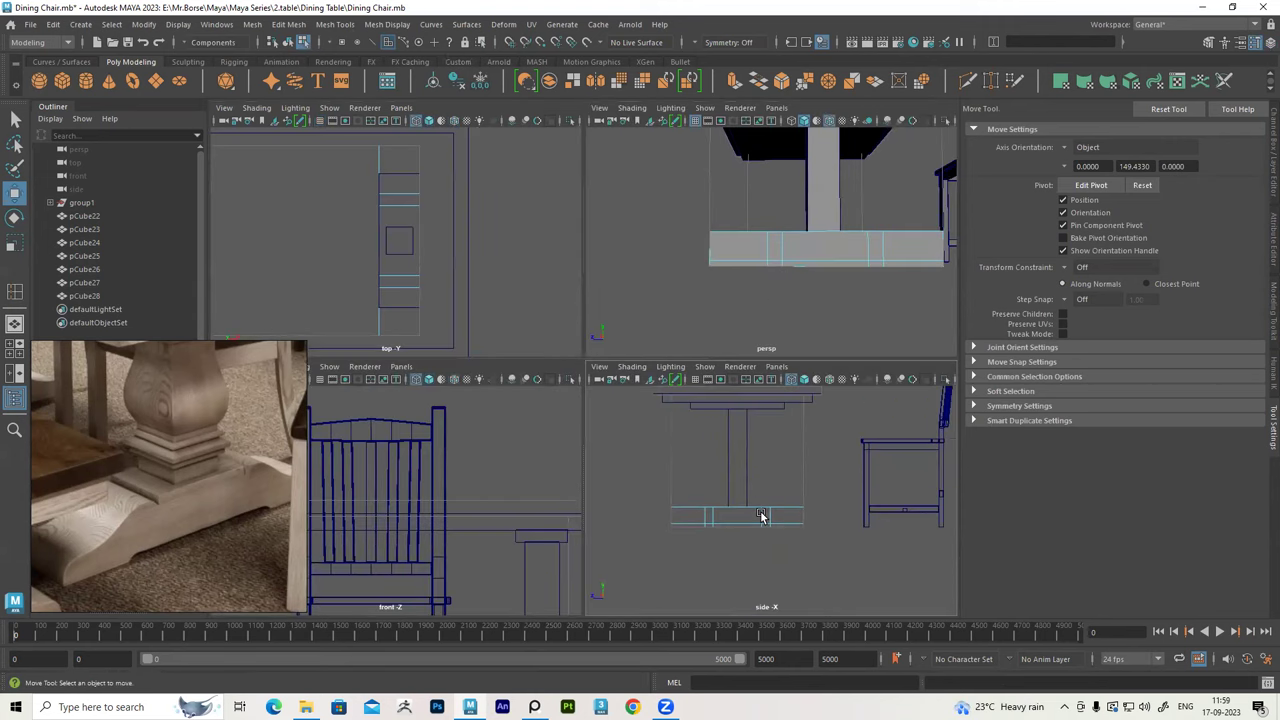
pyautogui.scroll(3, 690, 560)
pyautogui.keyDown('alt'); pyautogui.moveTo(643, 582); pyautogui.dragTo(654, 558, button='middle'); pyautogui.keyUp('alt')
pyautogui.moveTo(654, 558); pyautogui.dragTo(782, 532)
pyautogui.moveTo(800, 250)
pyautogui.keyDown('alt'); pyautogui.mouseDown()
pyautogui.moveTo(888, 282)
pyautogui.moveTo(735, 317)
pyautogui.moveTo(716, 301)
pyautogui.mouseUp(); pyautogui.keyUp('alt')
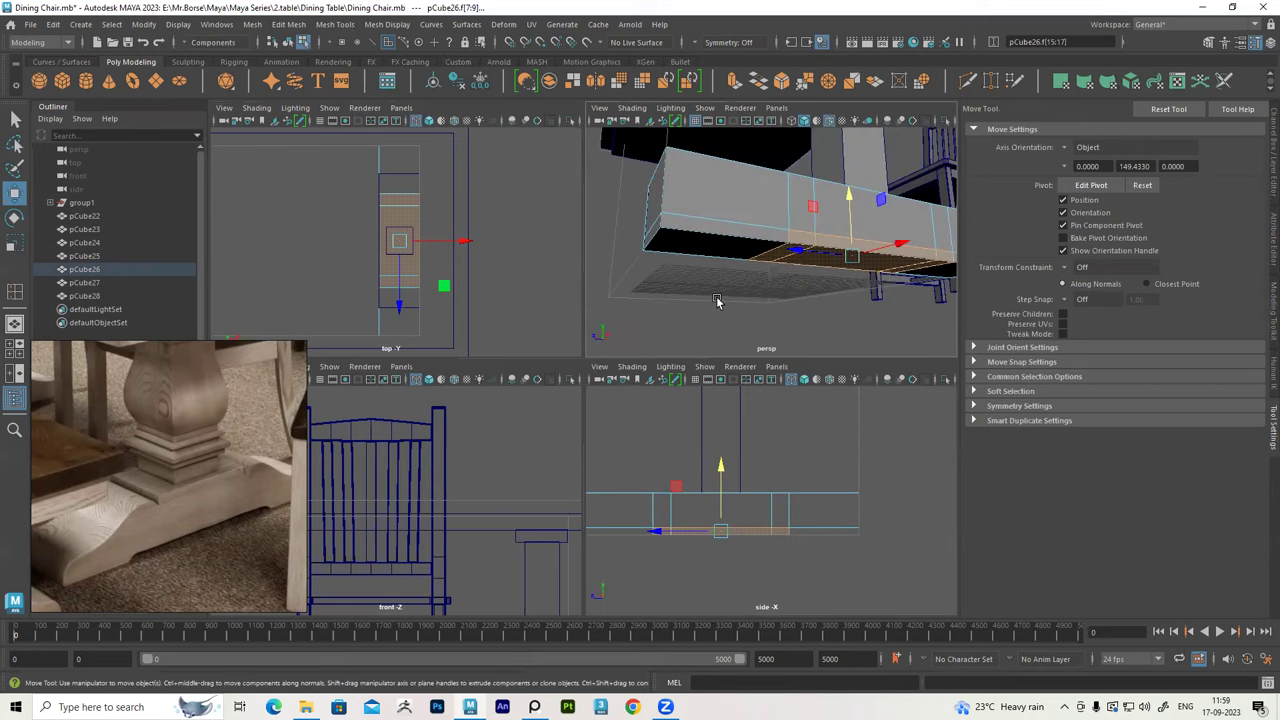
pyautogui.click(716, 301)
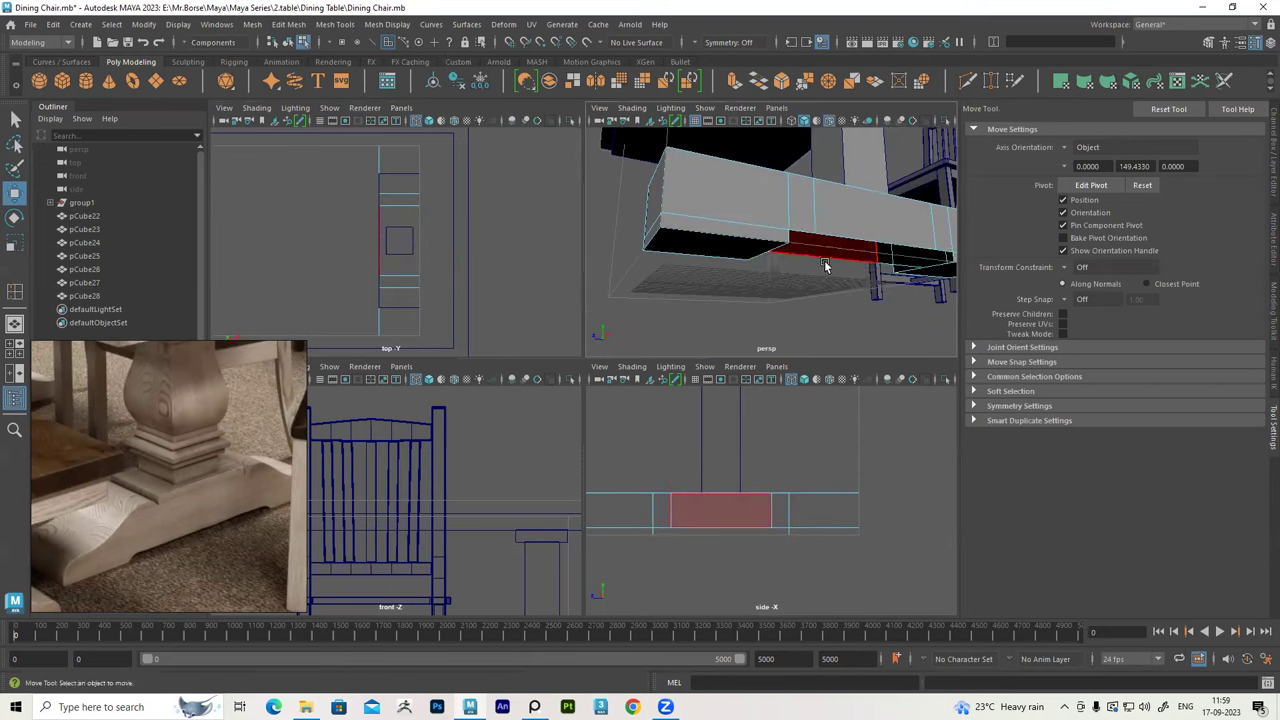
pyautogui.keyDown('alt'); pyautogui.moveTo(780, 245); pyautogui.dragTo(678, 234); pyautogui.keyUp('alt')
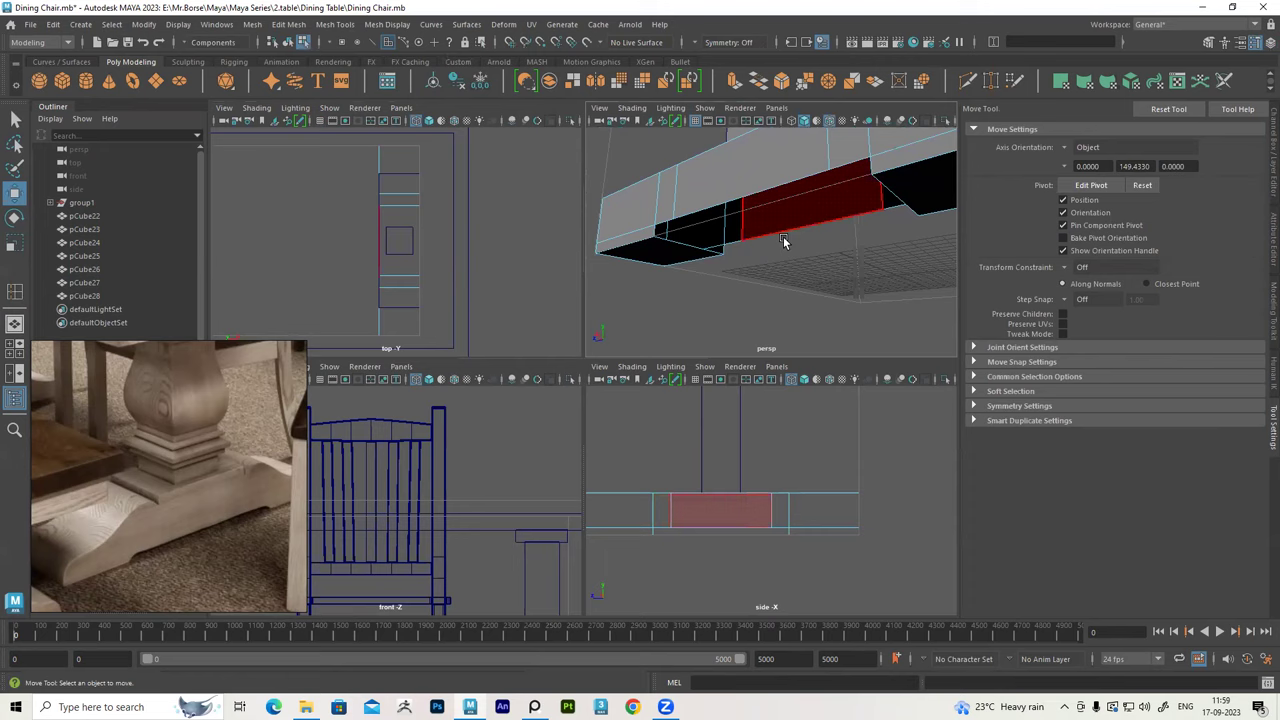
pyautogui.press('space')
# Select the two border edges of the gap on the beam's underside
pyautogui.moveTo(631, 339)
pyautogui.keyDown('alt'); pyautogui.mouseDown()
pyautogui.moveTo(686, 367)
pyautogui.moveTo(594, 329)
pyautogui.moveTo(666, 329)
pyautogui.moveTo(583, 323)
pyautogui.mouseUp(); pyautogui.keyUp('alt')
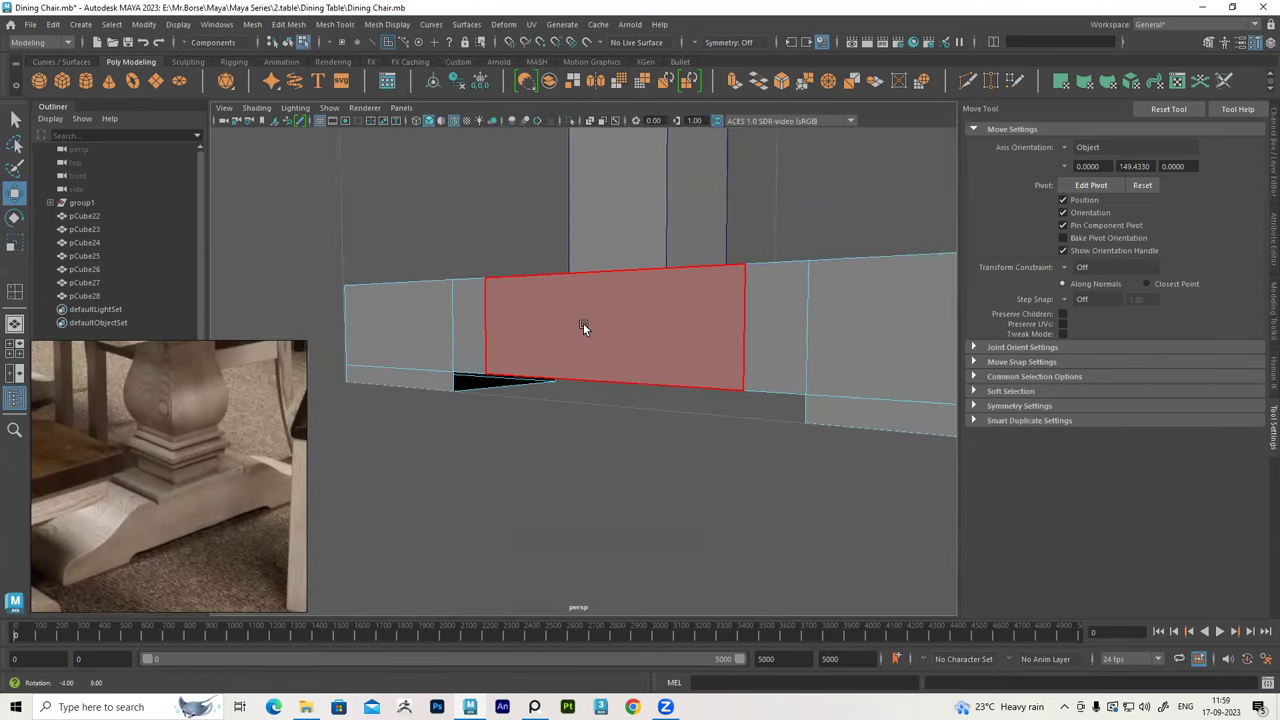
pyautogui.rightClick(527, 305)
pyautogui.moveTo(523, 257)
pyautogui.keyDown('alt'); pyautogui.mouseDown()
pyautogui.moveTo(451, 323)
pyautogui.moveTo(500, 371)
pyautogui.moveTo(563, 371)
pyautogui.moveTo(417, 351)
pyautogui.mouseUp(); pyautogui.keyUp('alt')
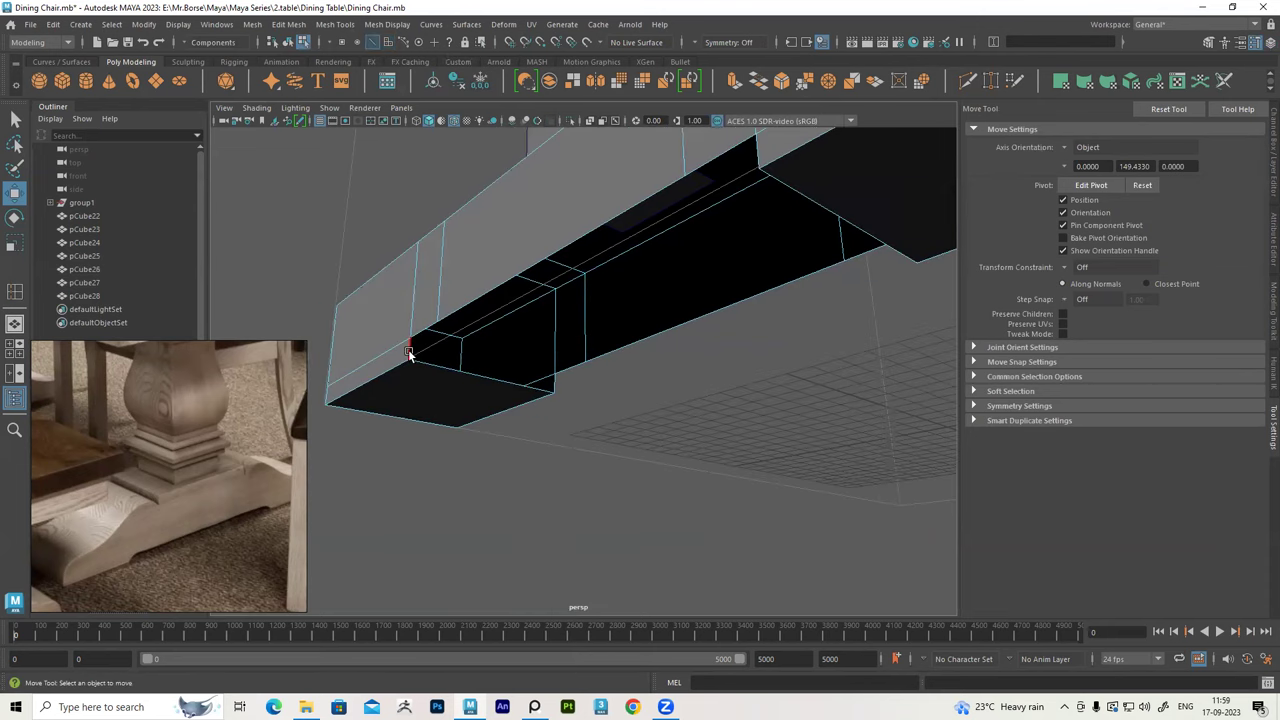
pyautogui.click(409, 352)
pyautogui.click(469, 310)
pyautogui.moveTo(477, 400)
pyautogui.keyDown('alt'); pyautogui.mouseDown()
pyautogui.moveTo(686, 423)
pyautogui.moveTo(710, 332)
pyautogui.mouseUp(); pyautogui.keyUp('alt')
pyautogui.keyDown('alt'); pyautogui.moveTo(710, 332); pyautogui.dragTo(848, 360, button='right'); pyautogui.keyUp('alt')
pyautogui.keyDown('shift'); pyautogui.click(848, 342); pyautogui.keyUp('shift')
pyautogui.keyDown('alt'); pyautogui.moveTo(819, 433); pyautogui.dragTo(798, 392); pyautogui.keyUp('alt')
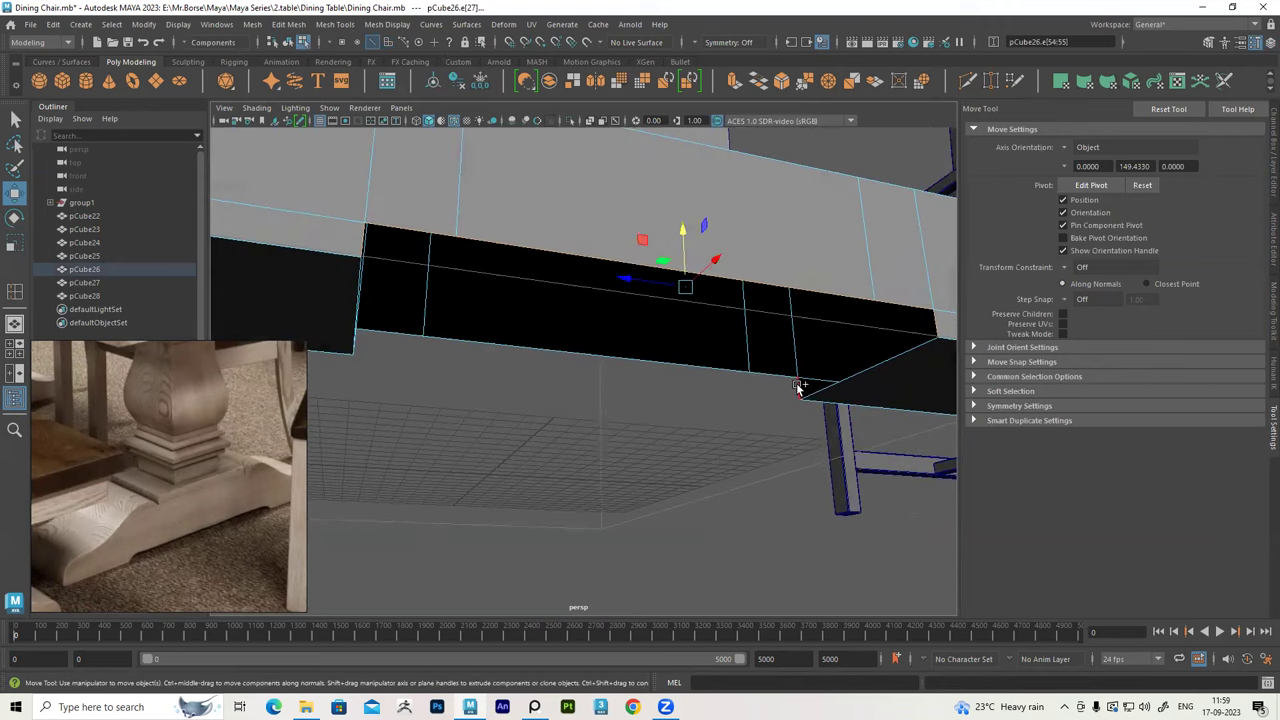
pyautogui.moveTo(694, 373)
pyautogui.keyDown('alt'); pyautogui.mouseDown()
pyautogui.moveTo(624, 412)
pyautogui.moveTo(536, 413)
pyautogui.mouseUp(); pyautogui.keyUp('alt')
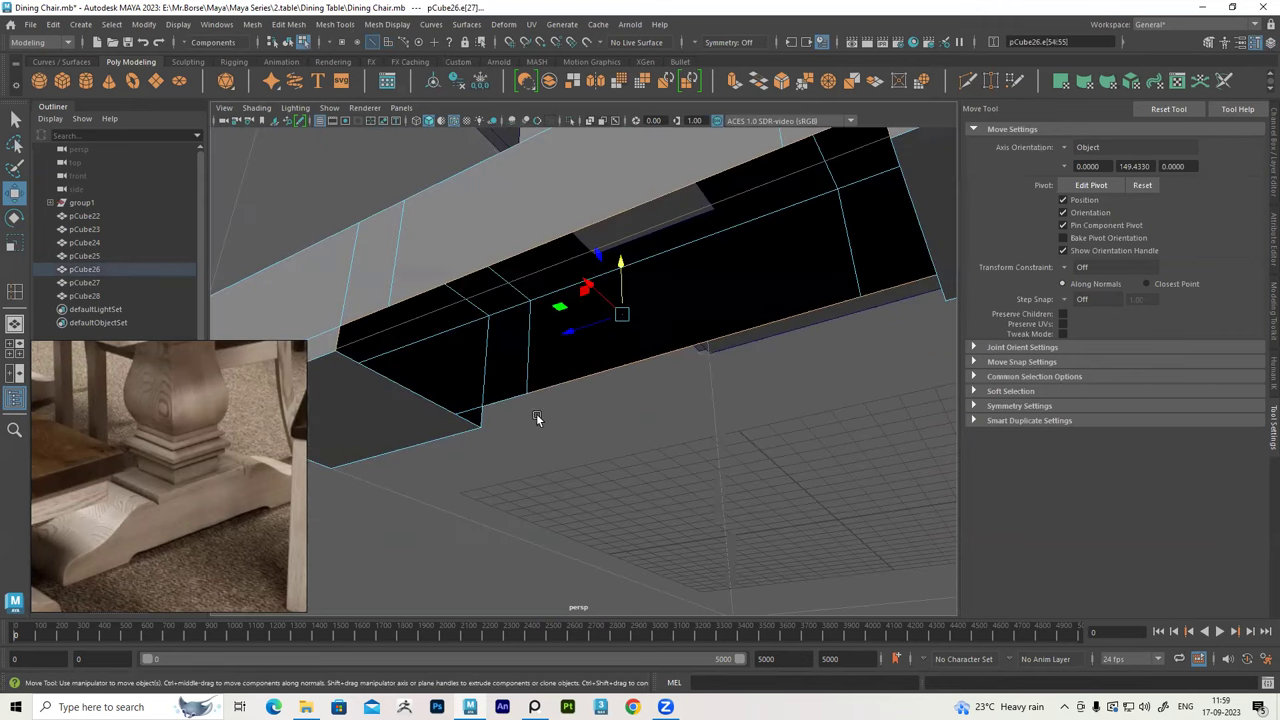
pyautogui.keyDown('alt'); pyautogui.moveTo(608, 434); pyautogui.dragTo(430, 373); pyautogui.keyUp('alt')
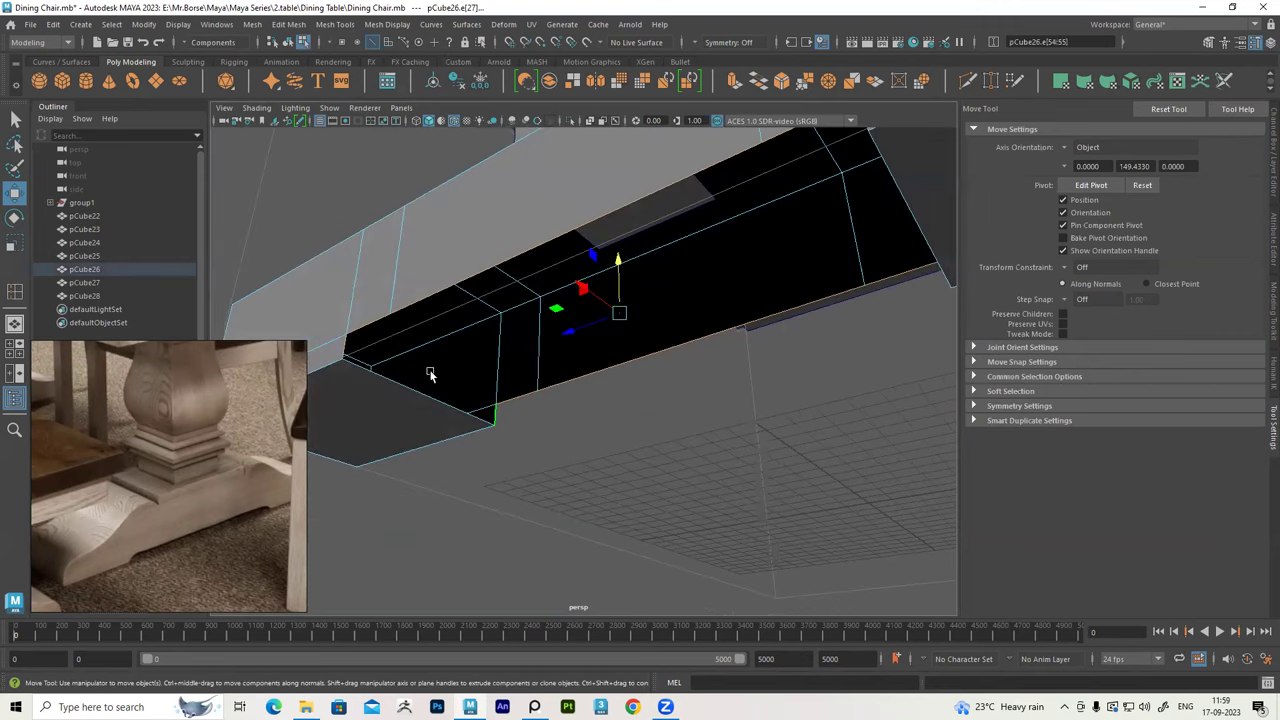
pyautogui.moveTo(343, 336)
pyautogui.keyDown('alt'); pyautogui.mouseDown()
pyautogui.moveTo(500, 380)
pyautogui.moveTo(727, 415)
pyautogui.moveTo(634, 434)
pyautogui.moveTo(649, 343)
pyautogui.mouseUp(); pyautogui.keyUp('alt')
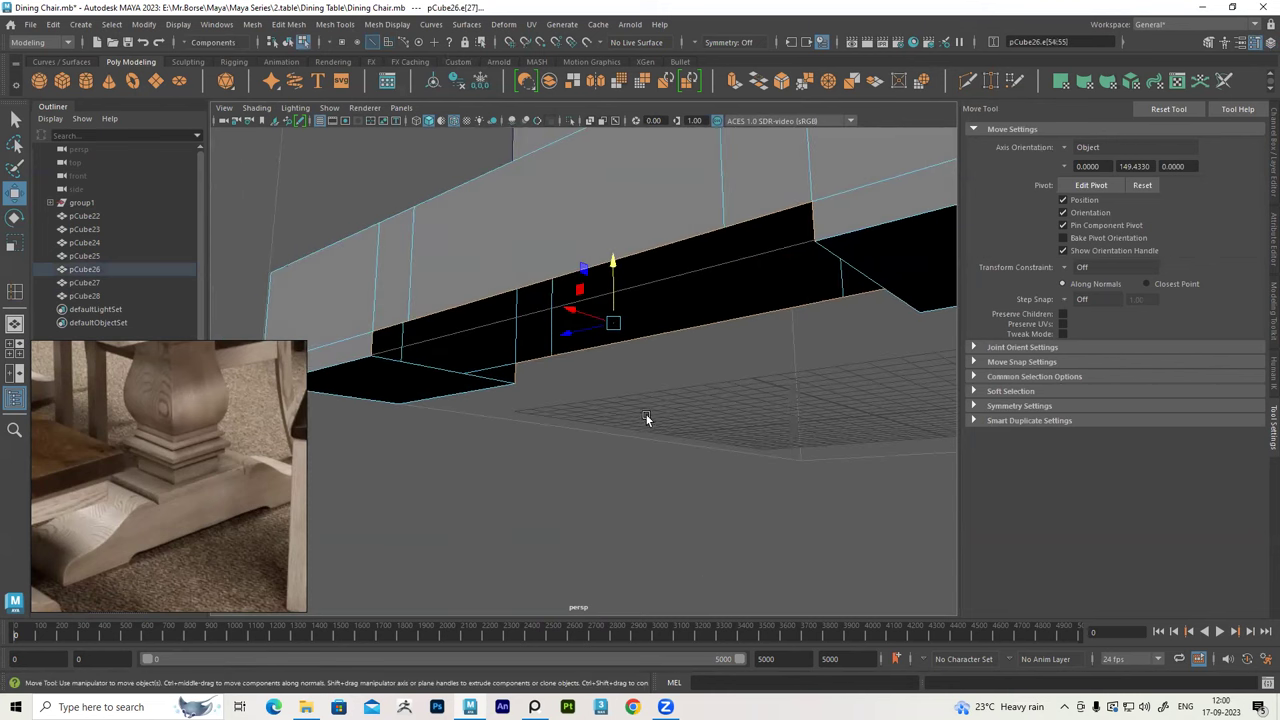
# Bridge the selected edges with Edit Mesh > Bridge and return to Object Mode
pyautogui.click(293, 26)
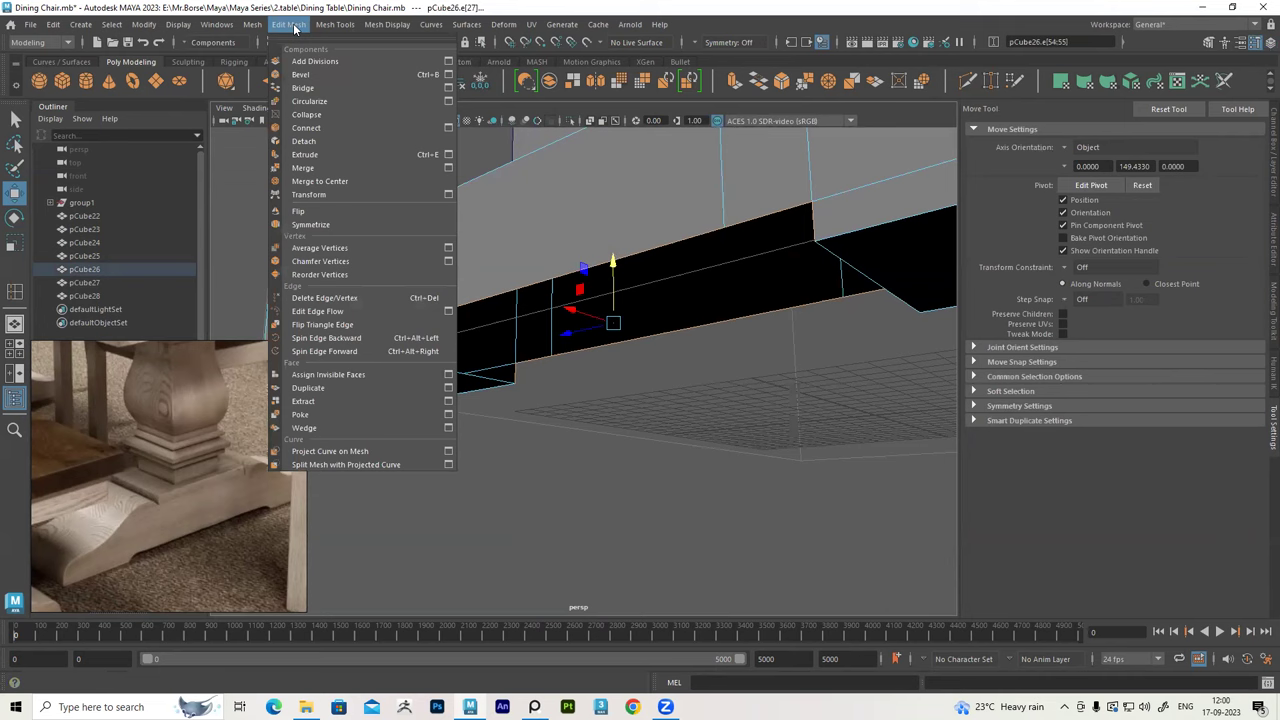
pyautogui.click(303, 89)
pyautogui.moveTo(737, 337)
pyautogui.keyDown('alt'); pyautogui.mouseDown()
pyautogui.moveTo(757, 309)
pyautogui.moveTo(735, 345)
pyautogui.mouseUp(); pyautogui.keyUp('alt')
pyautogui.keyDown('alt'); pyautogui.moveTo(735, 345); pyautogui.dragTo(686, 300, button='right'); pyautogui.keyUp('alt')
pyautogui.moveTo(609, 279); pyautogui.dragTo(694, 227, button='right')
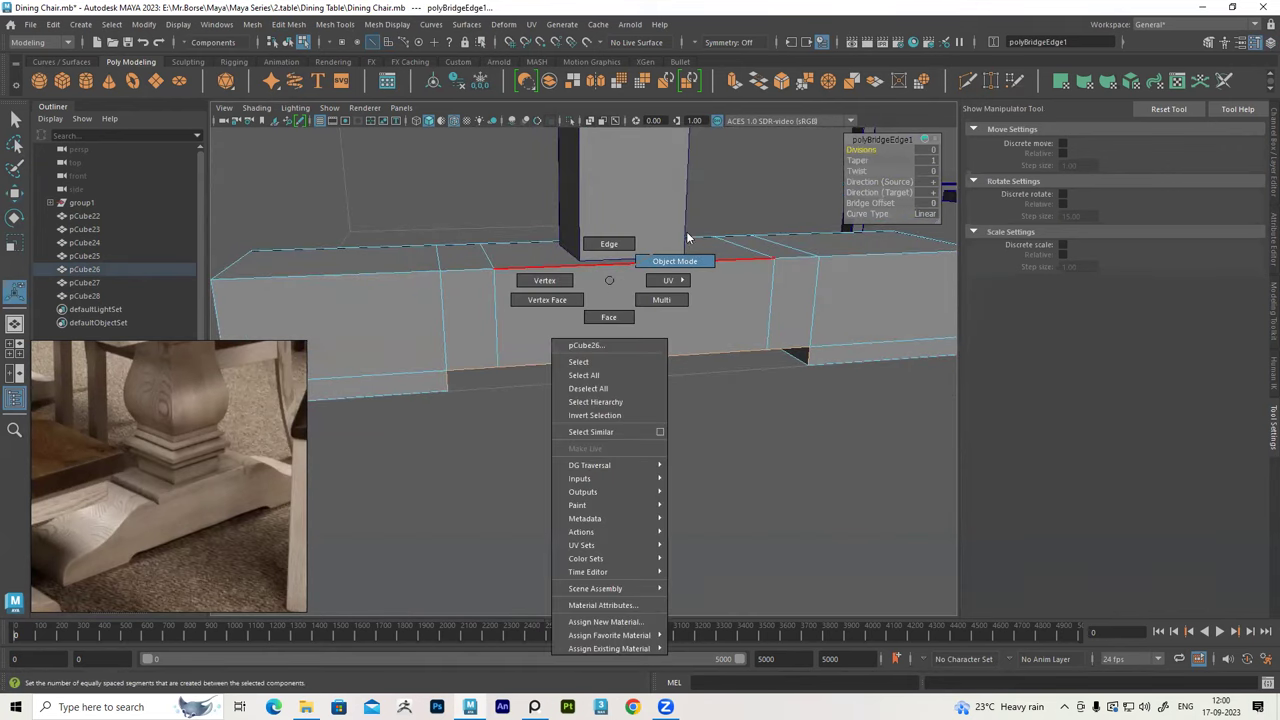
pyautogui.moveTo(695, 308)
pyautogui.keyDown('alt'); pyautogui.mouseDown()
pyautogui.moveTo(654, 363)
pyautogui.moveTo(580, 391)
pyautogui.mouseUp(); pyautogui.keyUp('alt')
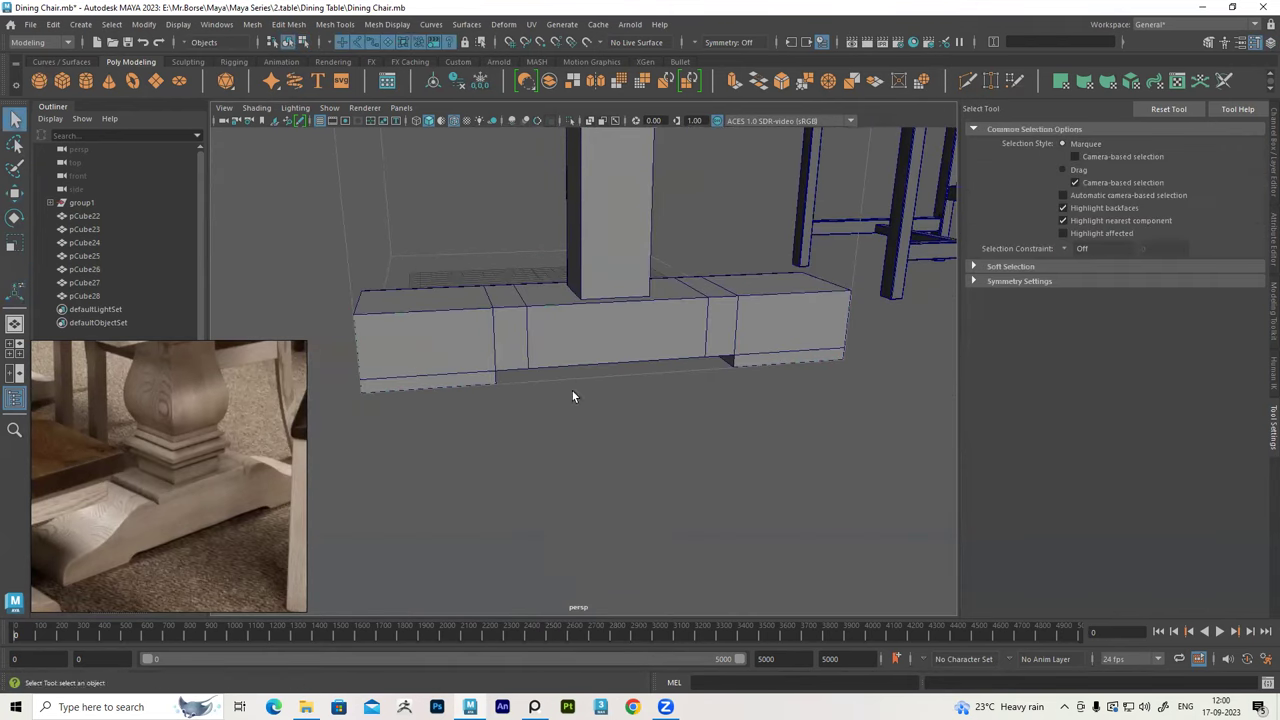
pyautogui.keyDown('alt'); pyautogui.moveTo(580, 391); pyautogui.dragTo(557, 352, button='right'); pyautogui.keyUp('alt')
pyautogui.moveTo(557, 352)
pyautogui.keyDown('alt'); pyautogui.mouseDown()
pyautogui.moveTo(506, 372)
pyautogui.moveTo(553, 352)
pyautogui.moveTo(567, 373)
pyautogui.moveTo(505, 308)
pyautogui.mouseUp(); pyautogui.keyUp('alt')
# Lower pCube26's top corner vertices at both ends so the beam slopes outward
pyautogui.click(553, 352)
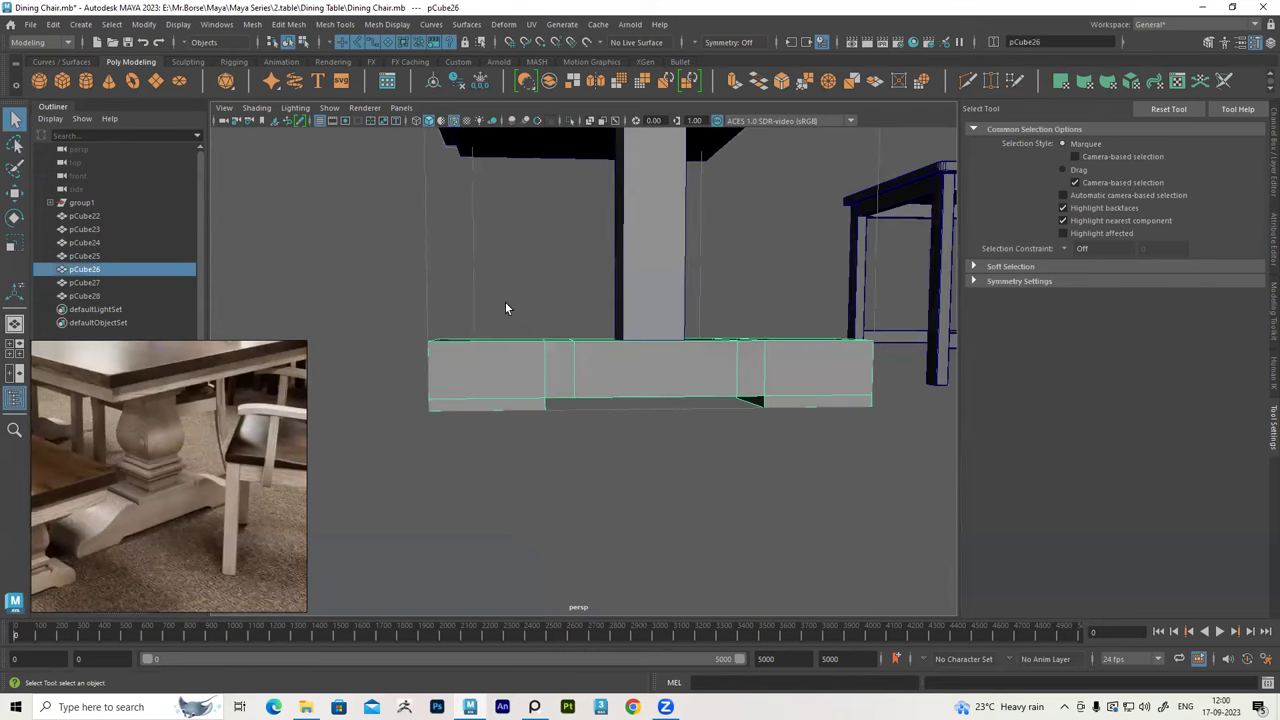
pyautogui.moveTo(527, 298); pyautogui.dragTo(450, 288, button='right')
pyautogui.moveTo(390, 307)
pyautogui.mouseDown()
pyautogui.moveTo(458, 362)
pyautogui.moveTo(791, 386)
pyautogui.mouseUp()
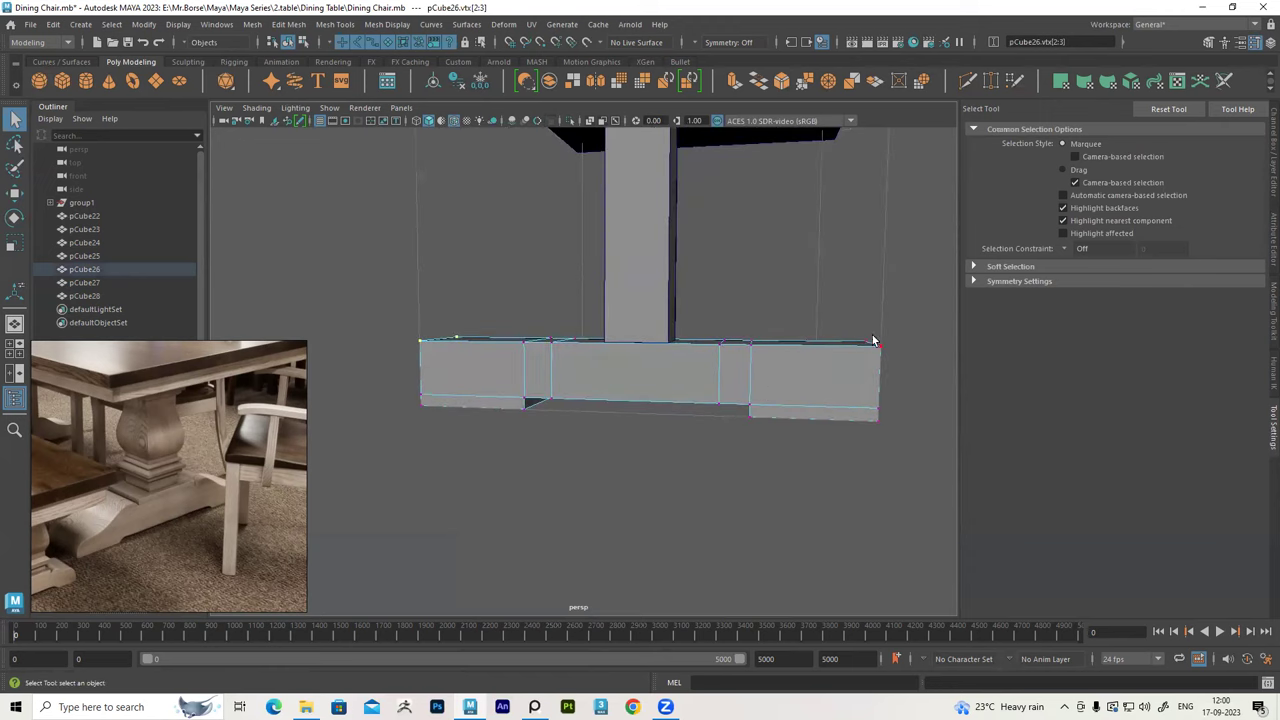
pyautogui.moveTo(834, 317); pyautogui.dragTo(895, 365)
pyautogui.press('w')
pyautogui.keyDown('alt'); pyautogui.moveTo(709, 313); pyautogui.dragTo(850, 320); pyautogui.keyUp('alt')
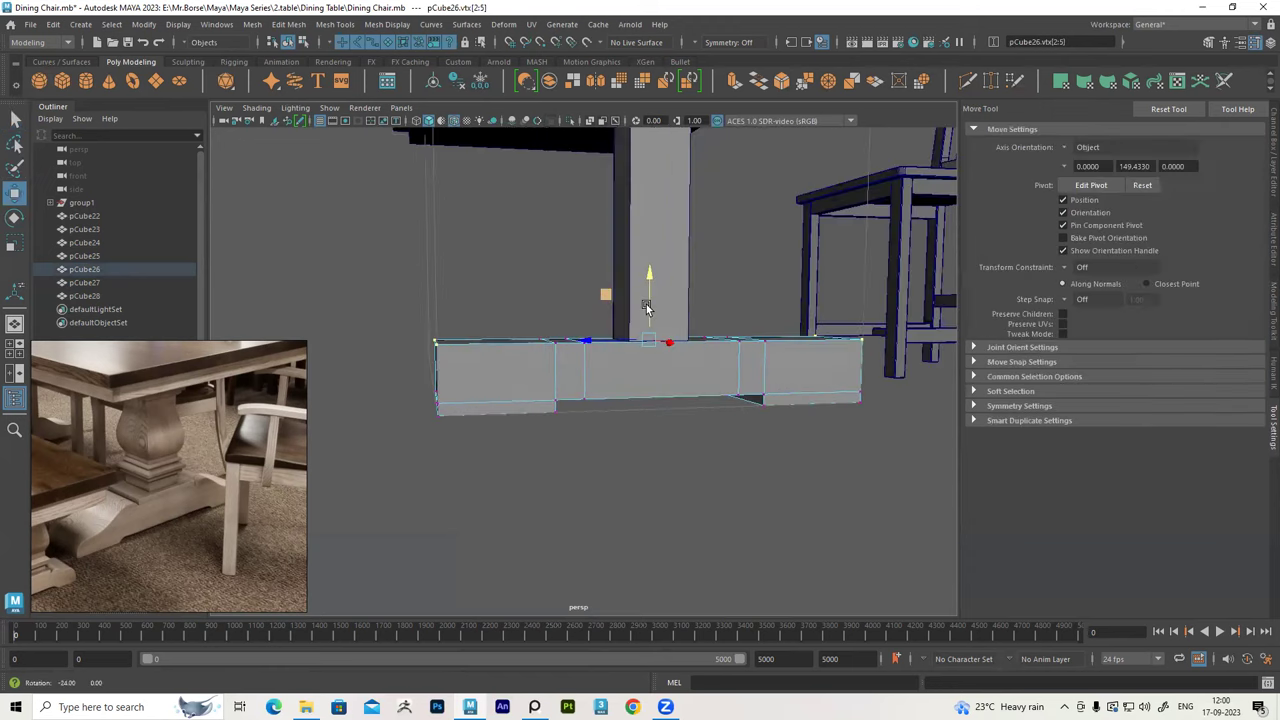
pyautogui.keyDown('alt'); pyautogui.moveTo(590, 284); pyautogui.dragTo(655, 314); pyautogui.keyUp('alt')
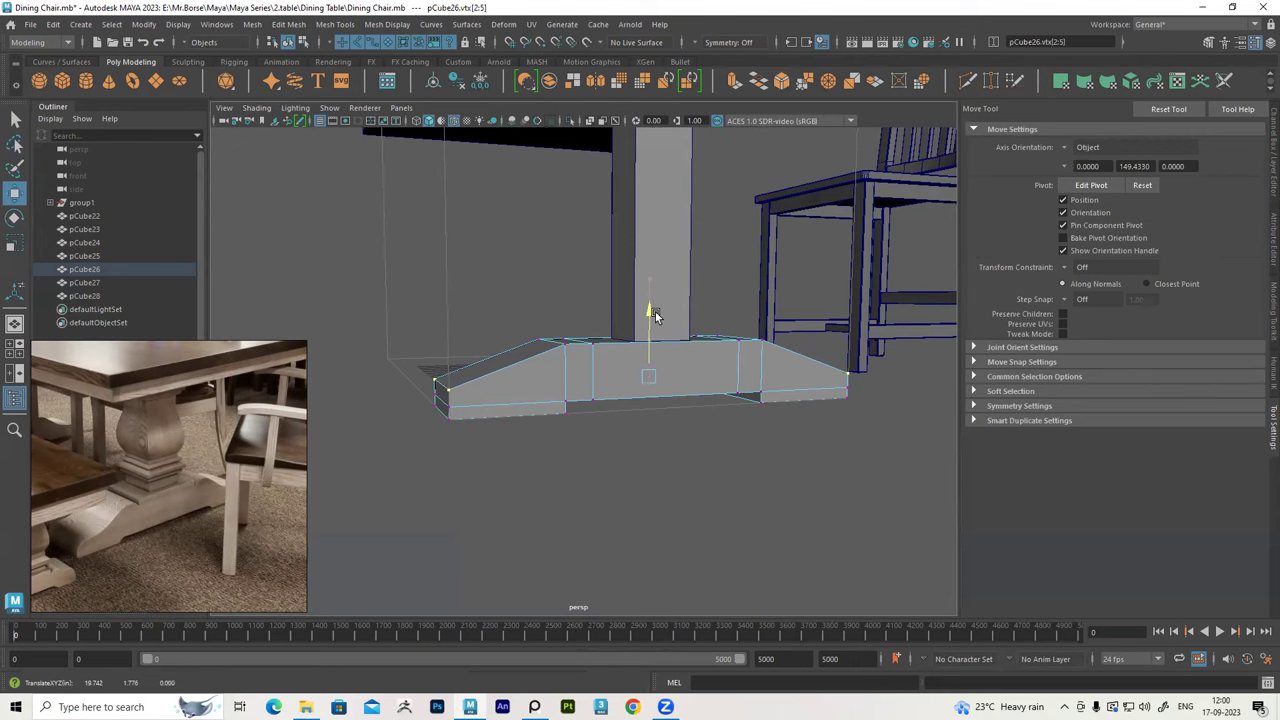
# Adjust the height of the vertices along the beam's top edge, then return to object mode
pyautogui.moveTo(677, 366)
pyautogui.keyDown('alt'); pyautogui.mouseDown()
pyautogui.moveTo(649, 354)
pyautogui.moveTo(610, 360)
pyautogui.moveTo(660, 374)
pyautogui.moveTo(595, 363)
pyautogui.moveTo(548, 336)
pyautogui.mouseUp(); pyautogui.keyUp('alt')
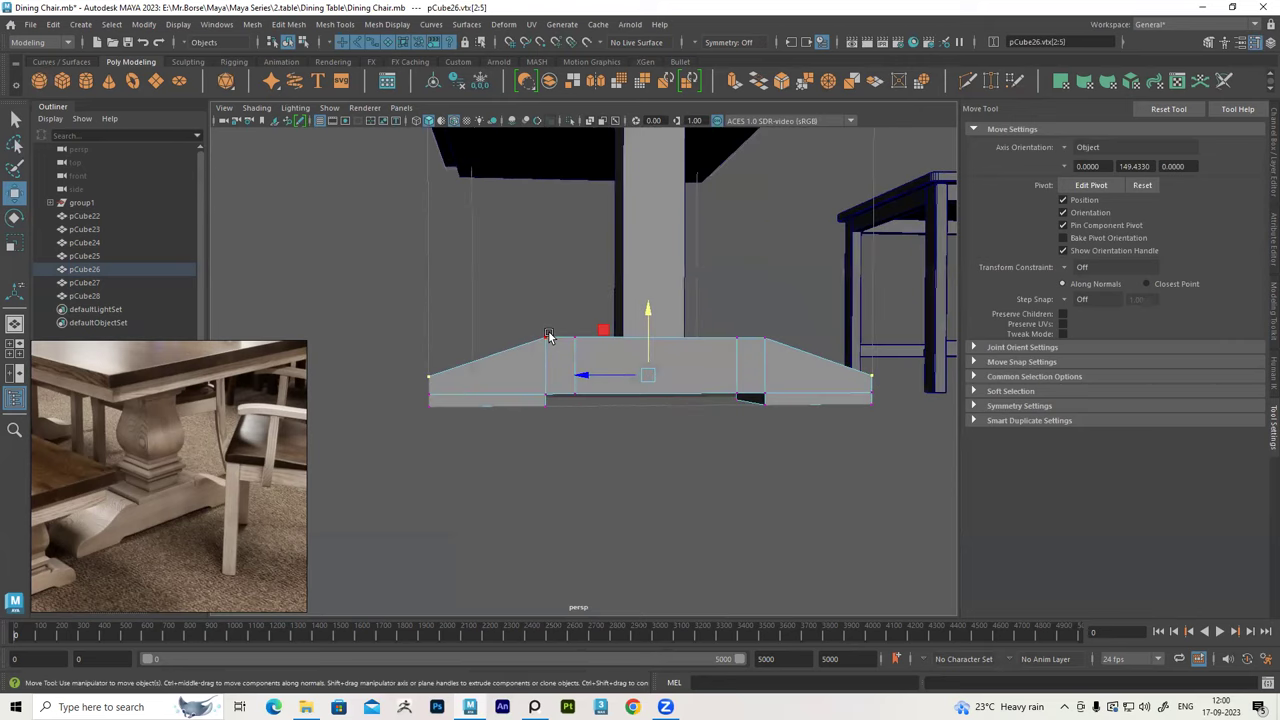
pyautogui.moveTo(487, 306); pyautogui.dragTo(794, 354)
pyautogui.moveTo(628, 334)
pyautogui.keyDown('alt'); pyautogui.mouseDown()
pyautogui.moveTo(652, 340)
pyautogui.moveTo(645, 281)
pyautogui.mouseUp(); pyautogui.keyUp('alt')
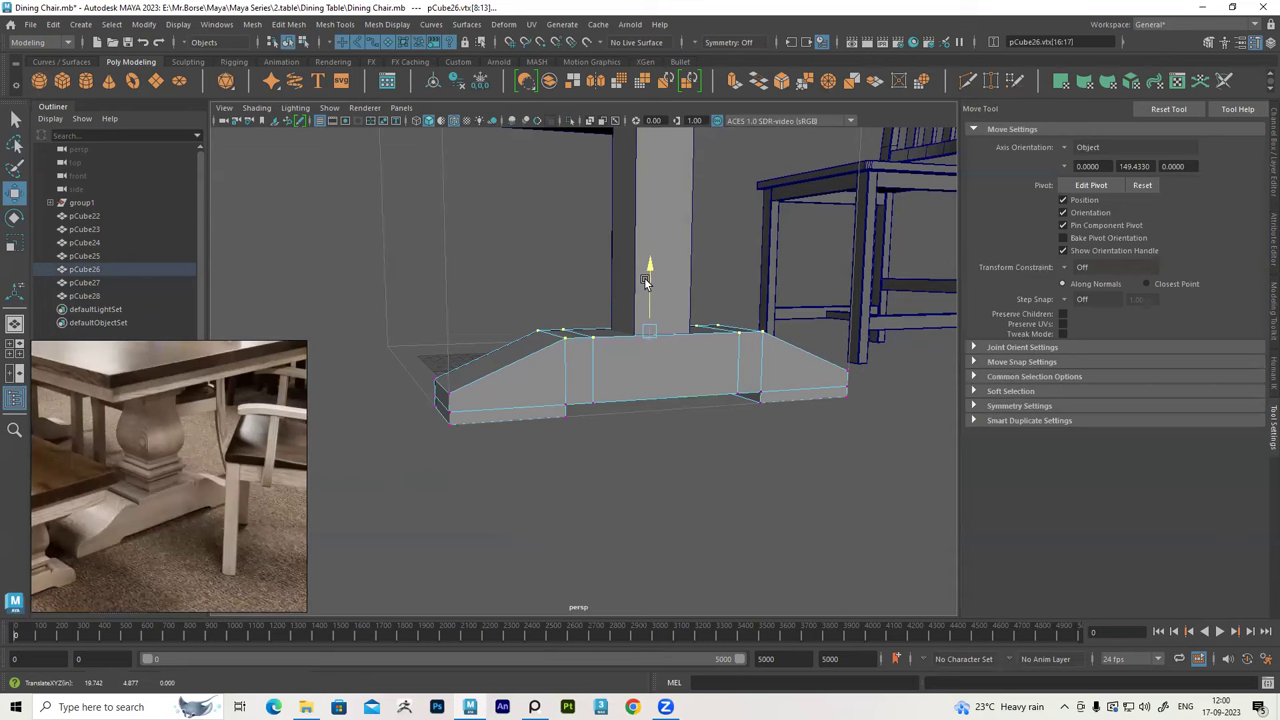
pyautogui.keyDown('alt'); pyautogui.moveTo(645, 281); pyautogui.dragTo(615, 330); pyautogui.keyUp('alt')
pyautogui.moveTo(605, 325); pyautogui.dragTo(623, 386, button='right')
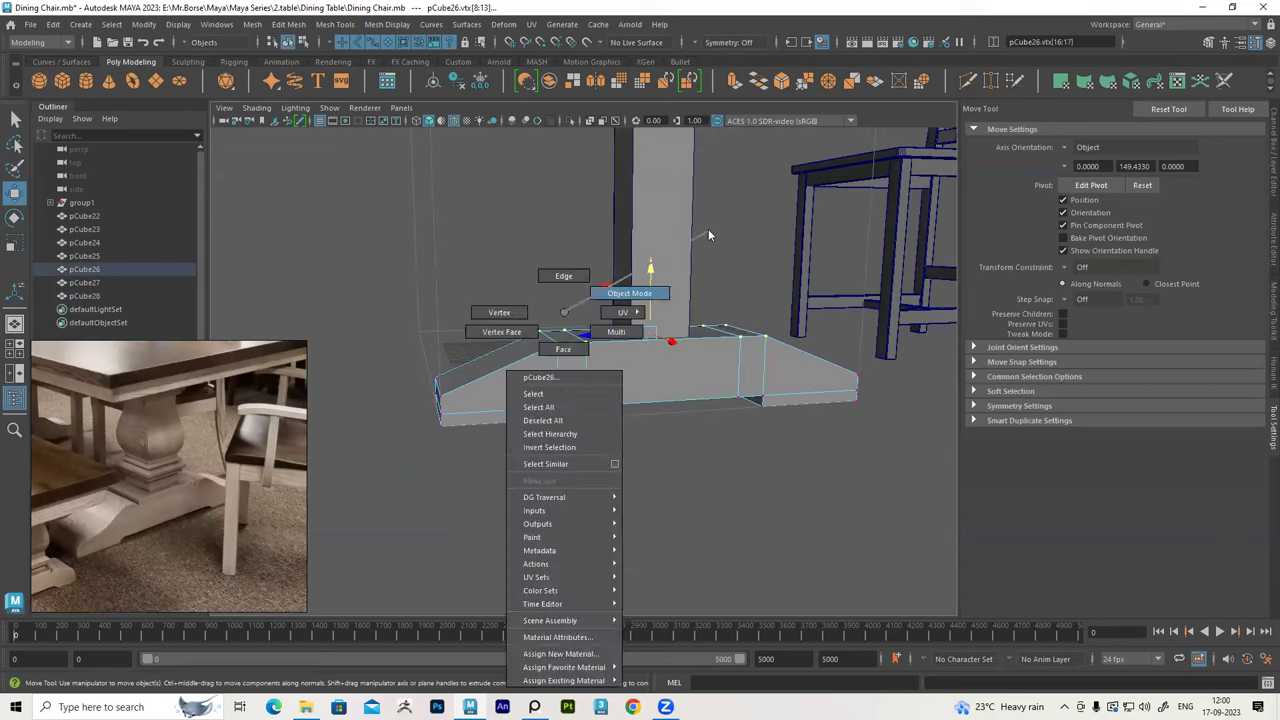
# Select the vertical front edges of the beam's middle section in Edge mode
pyautogui.keyDown('alt'); pyautogui.moveTo(624, 386); pyautogui.dragTo(646, 423); pyautogui.keyUp('alt')
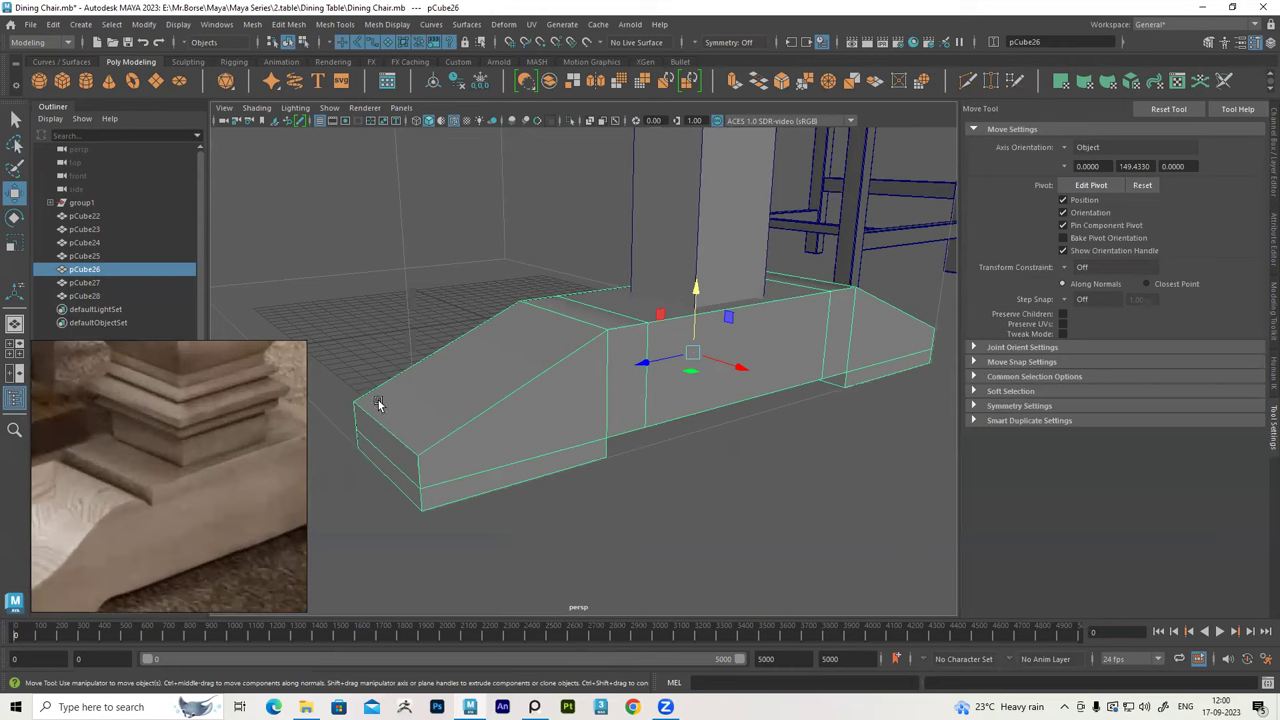
pyautogui.keyDown('alt'); pyautogui.moveTo(711, 397); pyautogui.dragTo(651, 400); pyautogui.keyUp('alt')
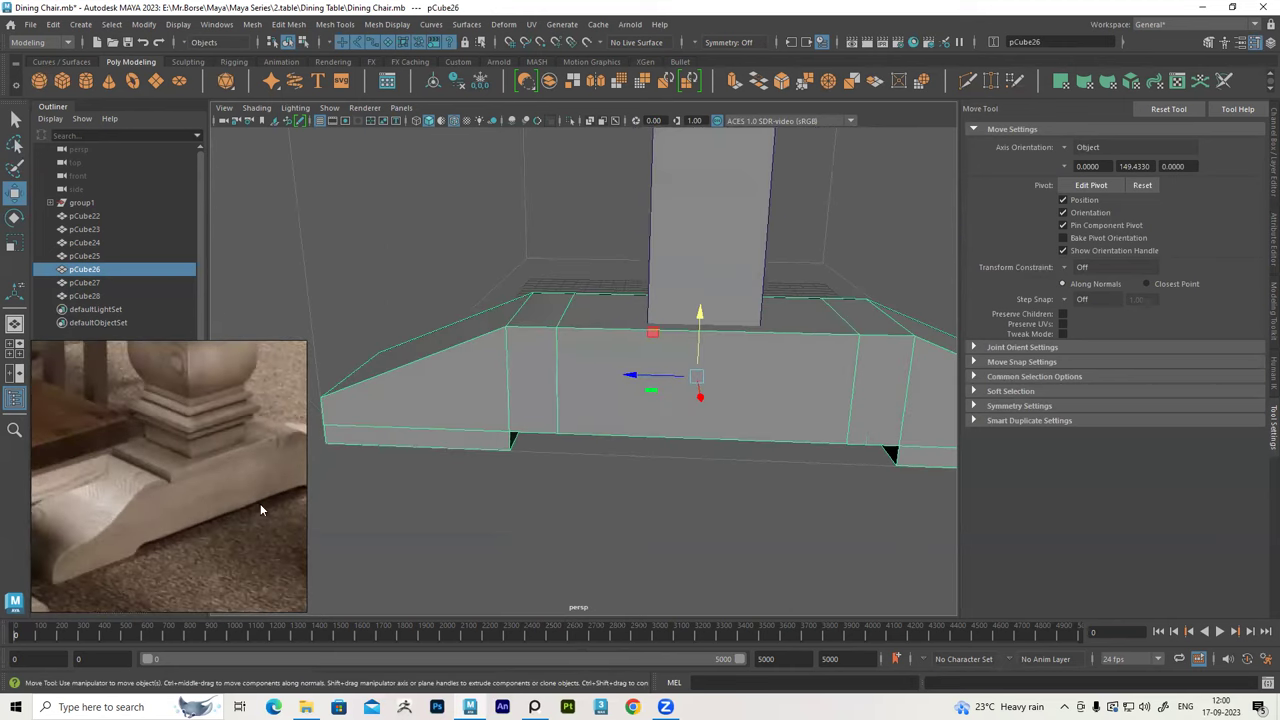
pyautogui.moveTo(697, 347)
pyautogui.keyDown('alt'); pyautogui.mouseDown()
pyautogui.moveTo(640, 366)
pyautogui.moveTo(608, 340)
pyautogui.moveTo(634, 346)
pyautogui.moveTo(565, 347)
pyautogui.mouseUp(); pyautogui.keyUp('alt')
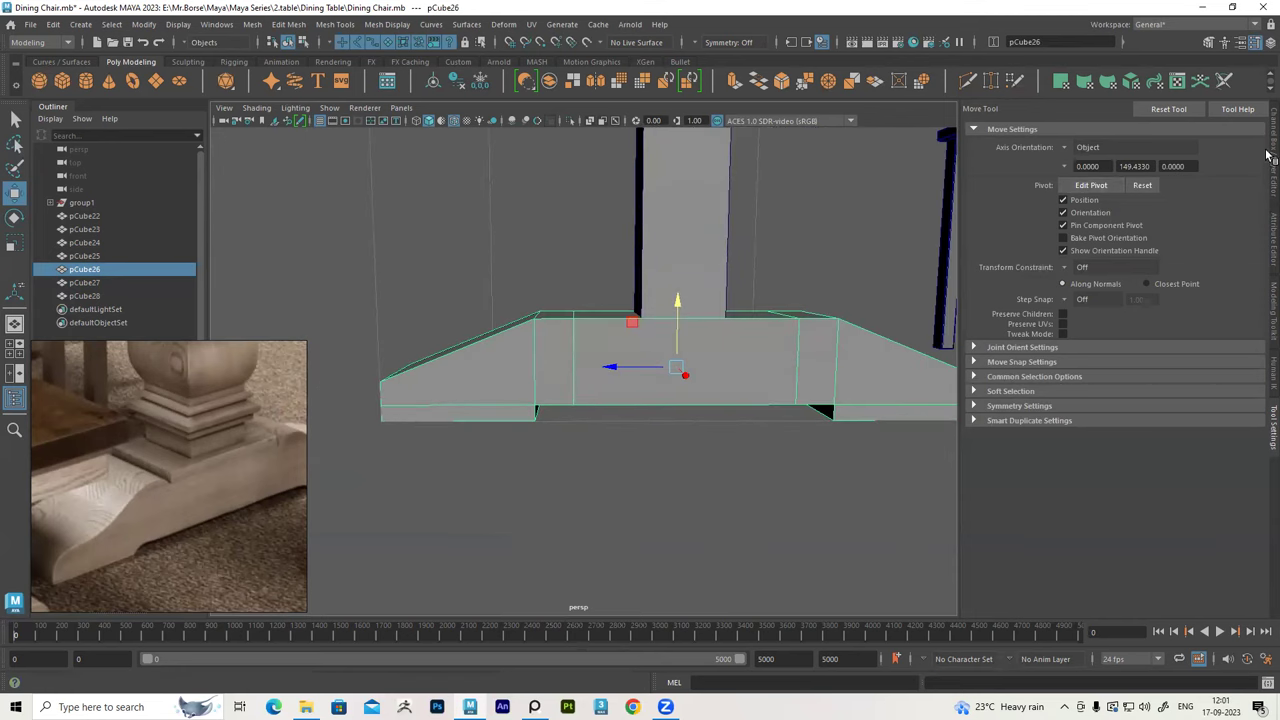
pyautogui.hotkey('ctrl', 'a')
pyautogui.keyDown('alt'); pyautogui.moveTo(633, 353); pyautogui.dragTo(626, 334); pyautogui.keyUp('alt')
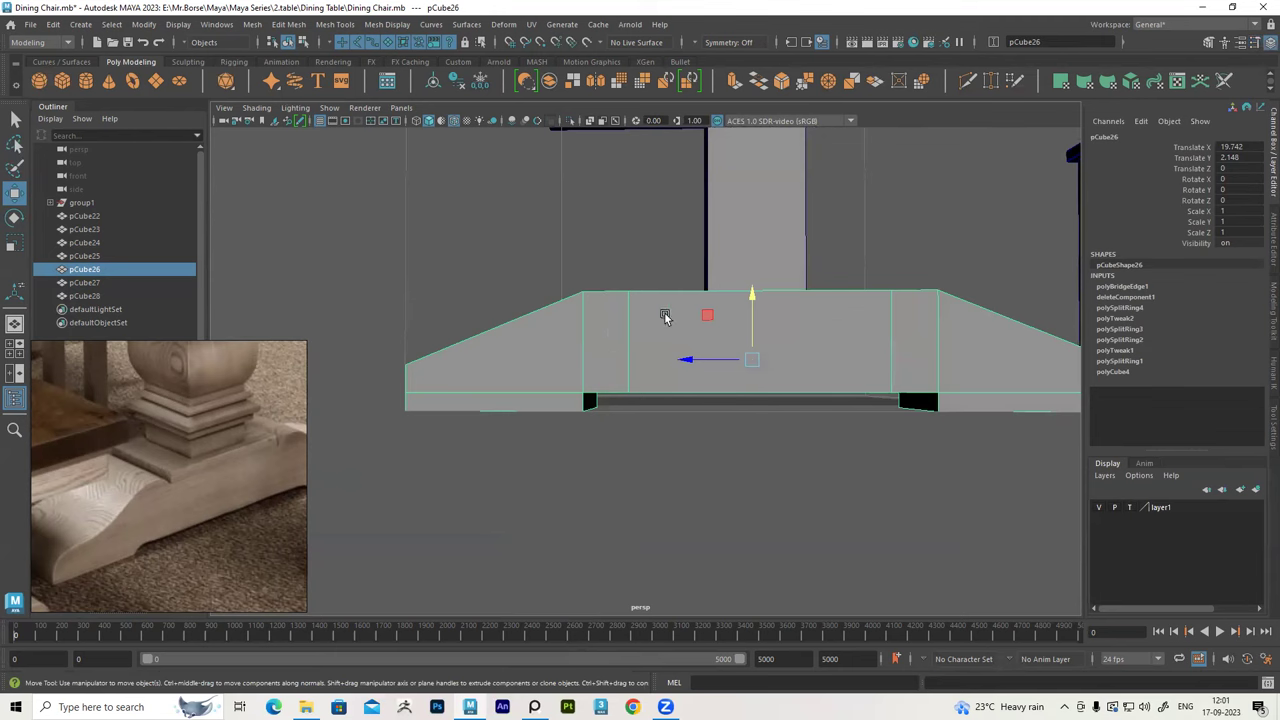
pyautogui.keyDown('alt'); pyautogui.moveTo(665, 347); pyautogui.dragTo(676, 349); pyautogui.keyUp('alt')
pyautogui.moveTo(630, 259); pyautogui.dragTo(629, 192, button='right')
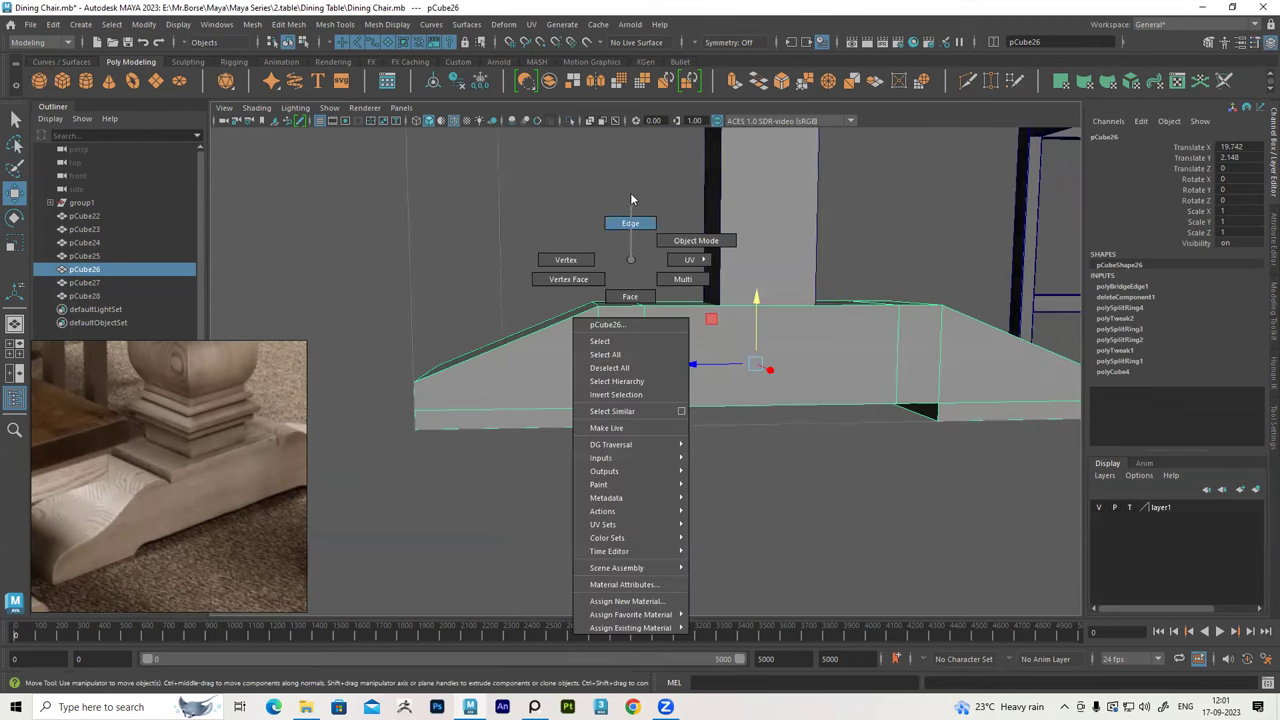
pyautogui.click(720, 306)
pyautogui.click(505, 410)
pyautogui.moveTo(505, 410)
pyautogui.keyDown('alt'); pyautogui.mouseDown()
pyautogui.moveTo(538, 388)
pyautogui.moveTo(737, 400)
pyautogui.moveTo(480, 357)
pyautogui.mouseUp(); pyautogui.keyUp('alt')
pyautogui.click(643, 362)
# Connect the selected edges with a new horizontal edge and lower it slightly below the top
pyautogui.keyDown('alt'); pyautogui.moveTo(634, 363); pyautogui.dragTo(430, 355); pyautogui.keyUp('alt')
pyautogui.click(331, 24)
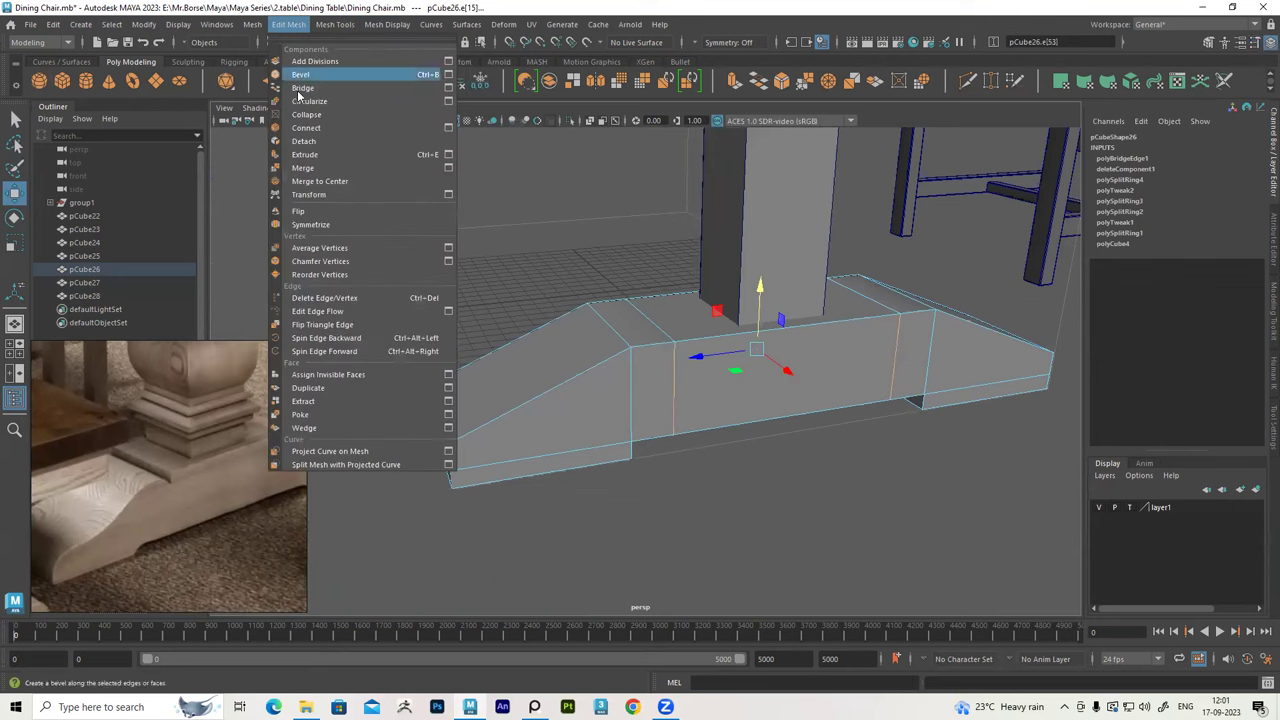
pyautogui.click(306, 128)
pyautogui.moveTo(720, 371)
pyautogui.keyDown('alt'); pyautogui.mouseDown()
pyautogui.moveTo(766, 380)
pyautogui.moveTo(760, 365)
pyautogui.moveTo(575, 352)
pyautogui.moveTo(757, 310)
pyautogui.moveTo(758, 263)
pyautogui.mouseUp(); pyautogui.keyUp('alt')
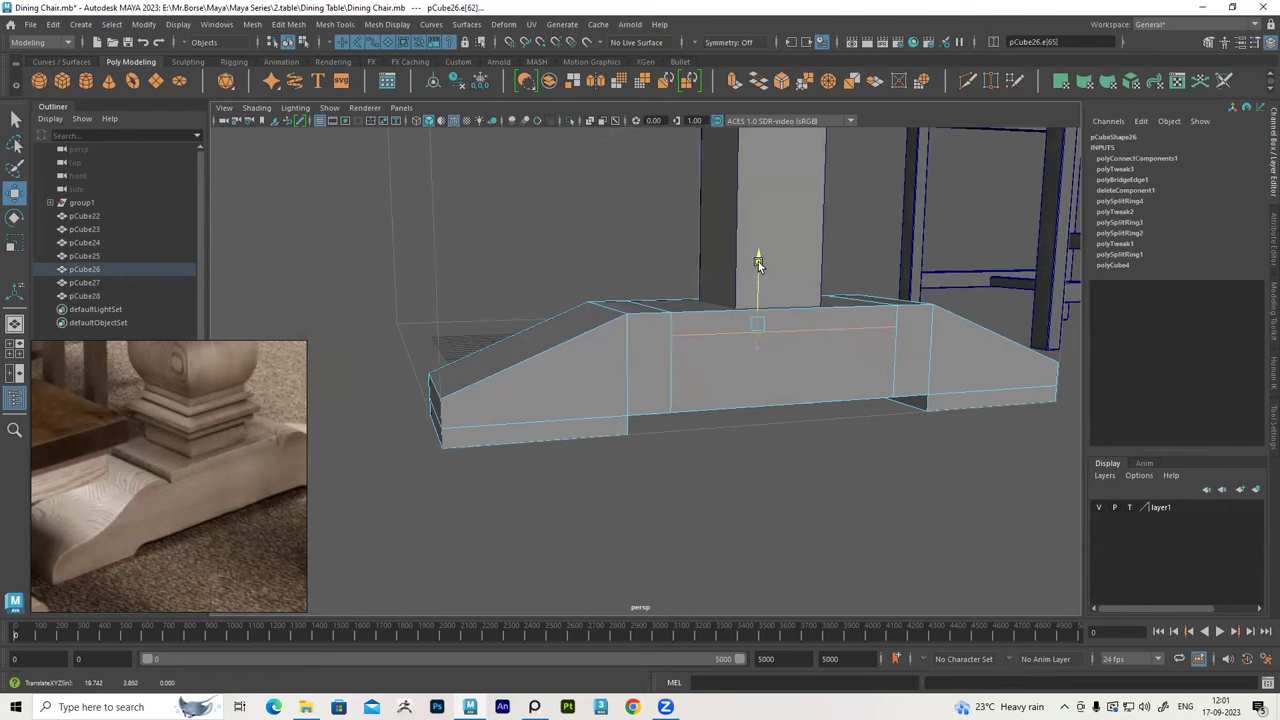
pyautogui.moveTo(758, 262)
pyautogui.mouseDown()
pyautogui.moveTo(785, 330)
pyautogui.moveTo(757, 329)
pyautogui.mouseUp()
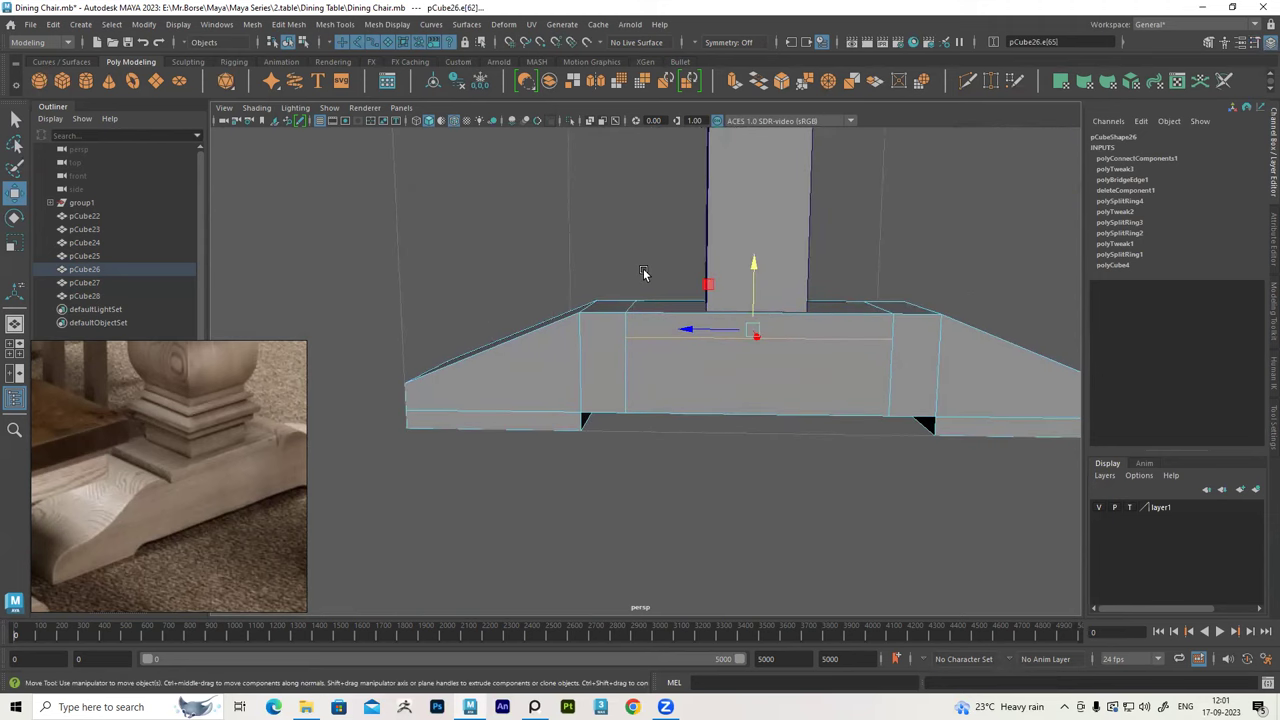
pyautogui.moveTo(649, 259); pyautogui.dragTo(652, 290, button='right')
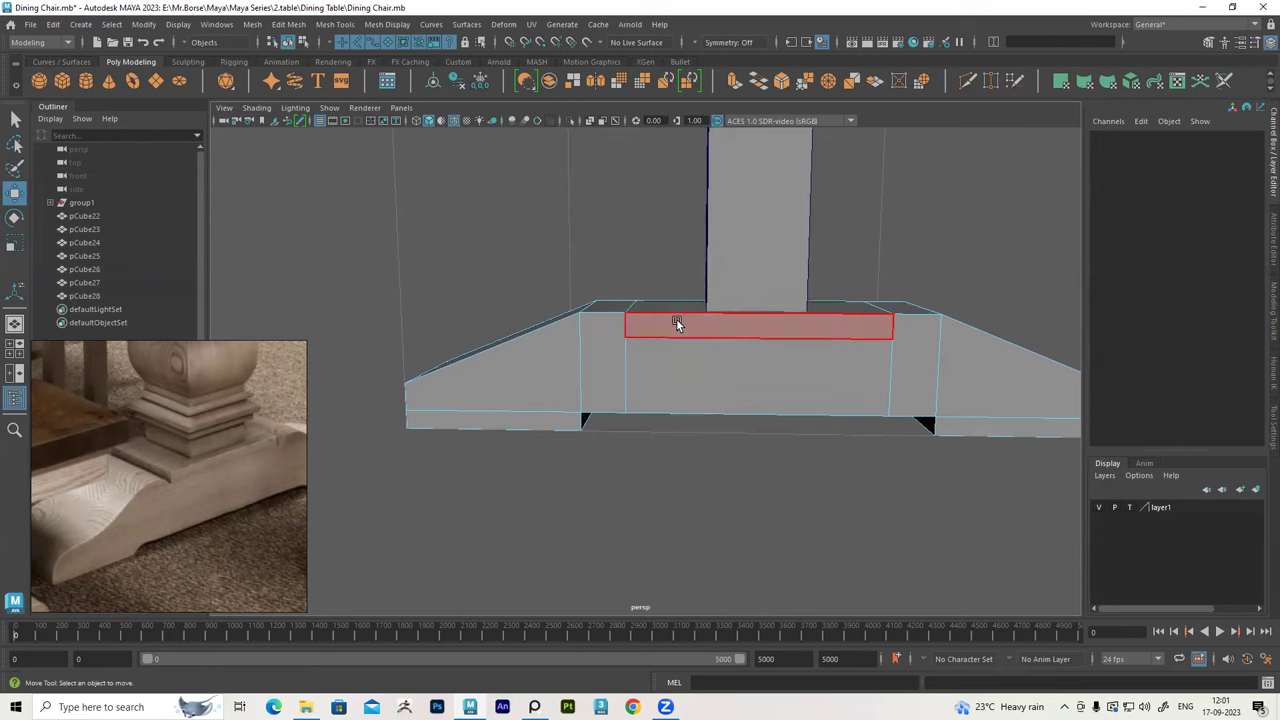
# Delete the top face of the beam's middle section
pyautogui.click(660, 318)
pyautogui.click(652, 305)
pyautogui.moveTo(651, 303)
pyautogui.keyDown('alt'); pyautogui.mouseDown()
pyautogui.moveTo(616, 322)
pyautogui.moveTo(700, 323)
pyautogui.moveTo(640, 300)
pyautogui.mouseUp(); pyautogui.keyUp('alt')
pyautogui.press('Delete')
pyautogui.moveTo(654, 271); pyautogui.dragTo(604, 263, button='right')
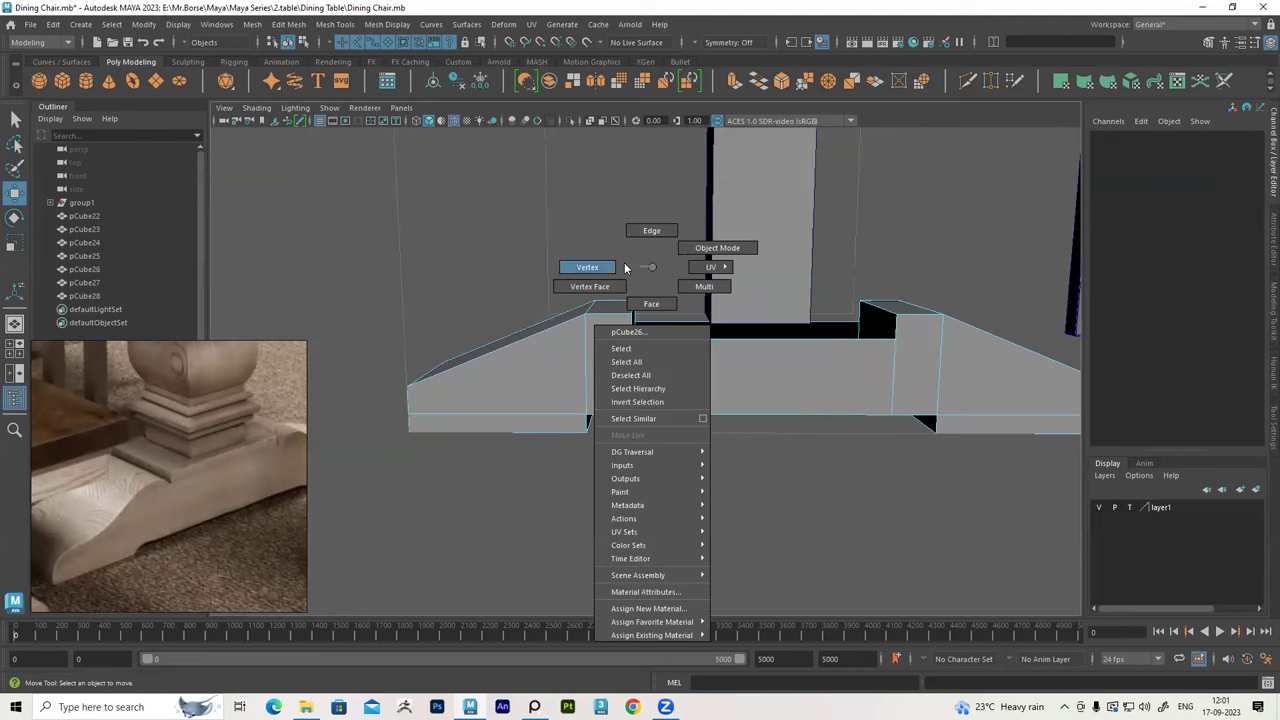
pyautogui.moveTo(645, 305)
pyautogui.keyDown('alt'); pyautogui.mouseDown()
pyautogui.moveTo(620, 287)
pyautogui.moveTo(640, 301)
pyautogui.mouseUp(); pyautogui.keyUp('alt')
# Scale the two inner corner vertices into angled notches, then select the gap's bottom edge
pyautogui.moveTo(777, 323)
pyautogui.keyDown('alt'); pyautogui.mouseDown()
pyautogui.moveTo(862, 293)
pyautogui.moveTo(882, 316)
pyautogui.mouseUp(); pyautogui.keyUp('alt')
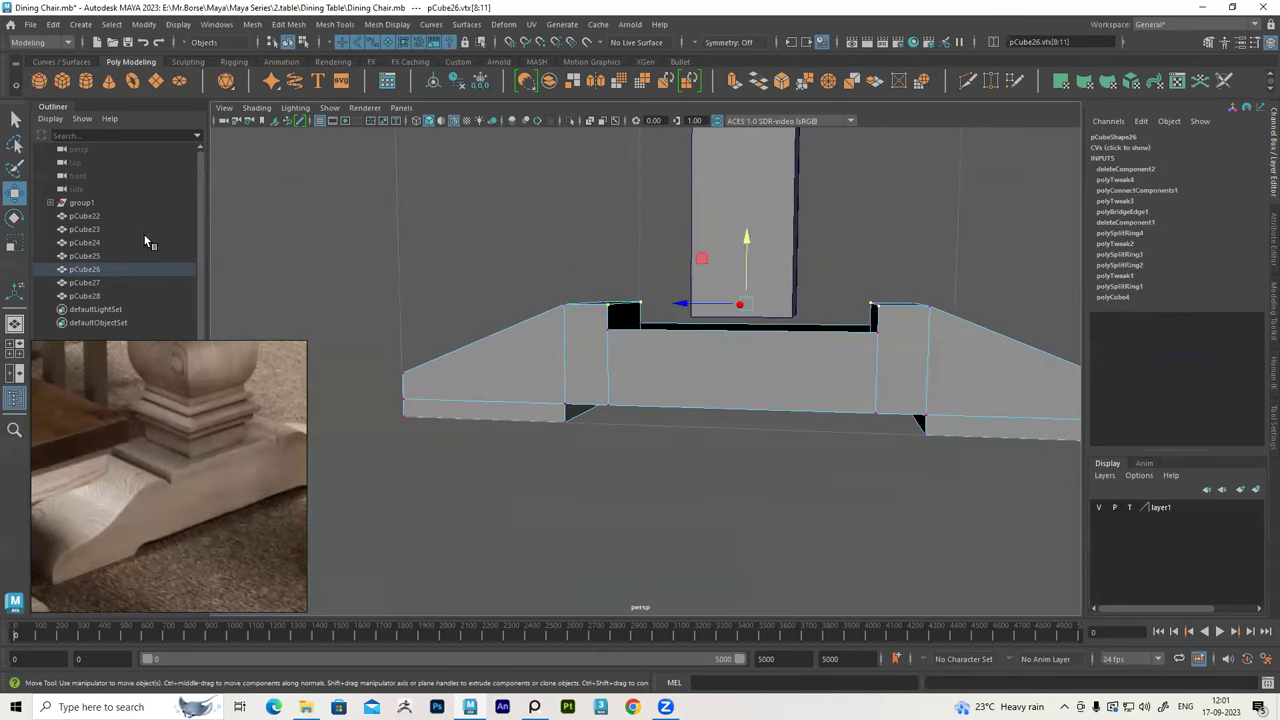
pyautogui.click(14, 243)
pyautogui.moveTo(523, 300)
pyautogui.keyDown('alt'); pyautogui.mouseDown()
pyautogui.moveTo(697, 303)
pyautogui.moveTo(646, 269)
pyautogui.mouseUp(); pyautogui.keyUp('alt')
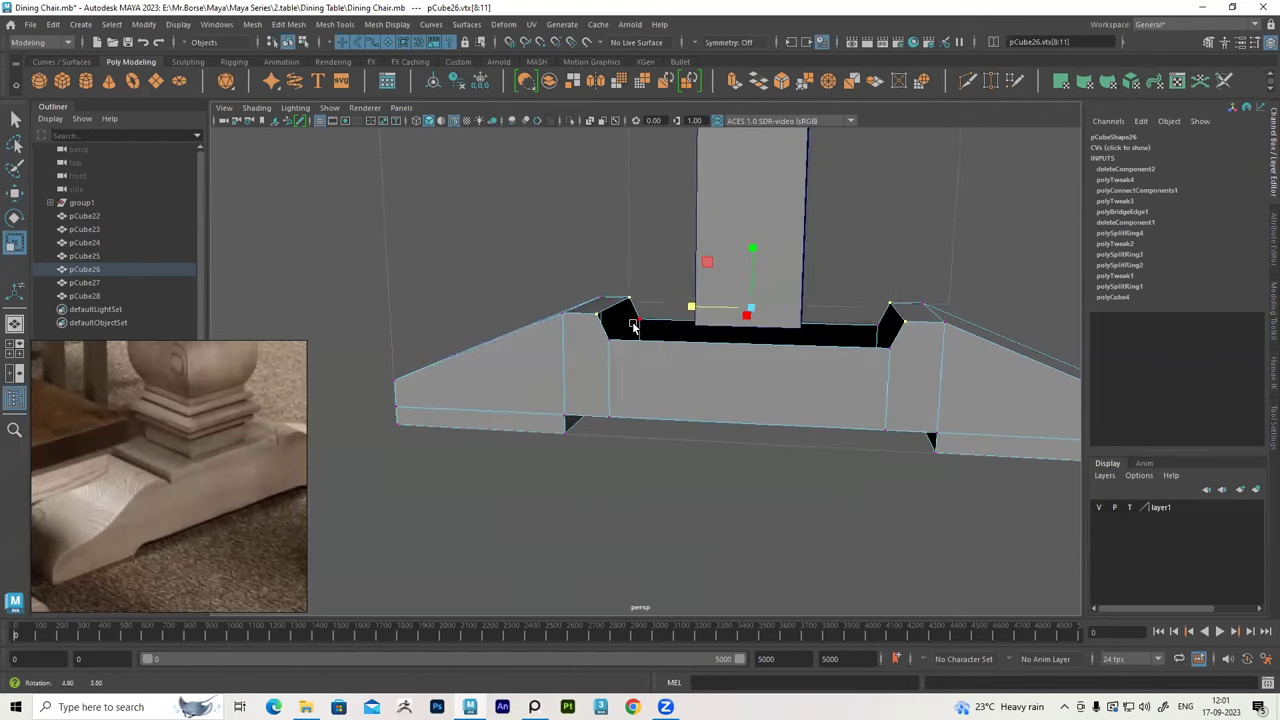
pyautogui.click(643, 223)
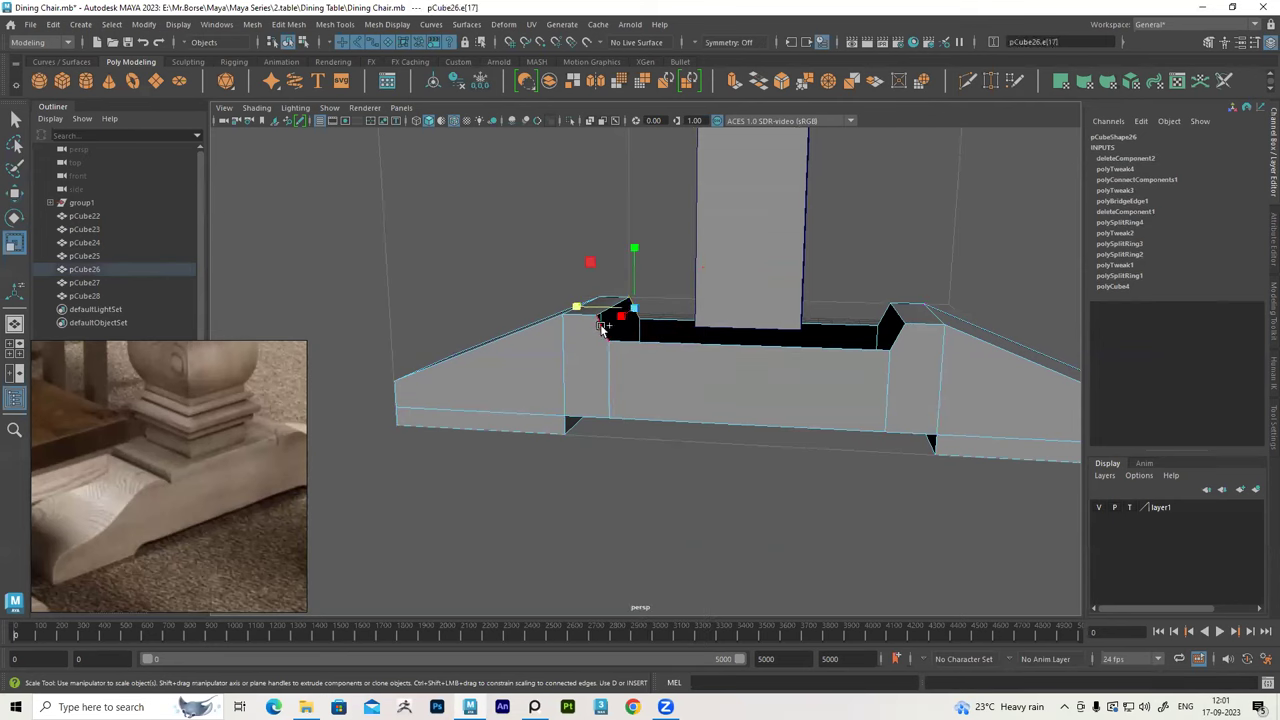
pyautogui.click(680, 340)
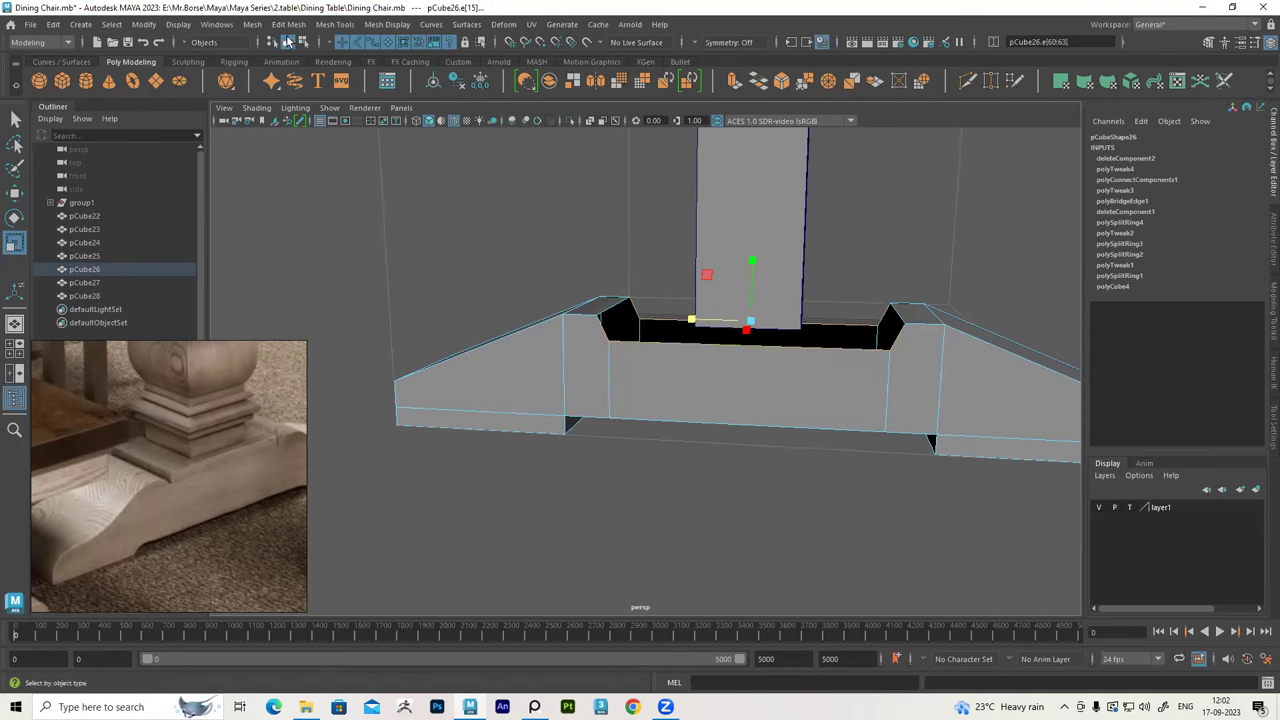
pyautogui.click(289, 24)
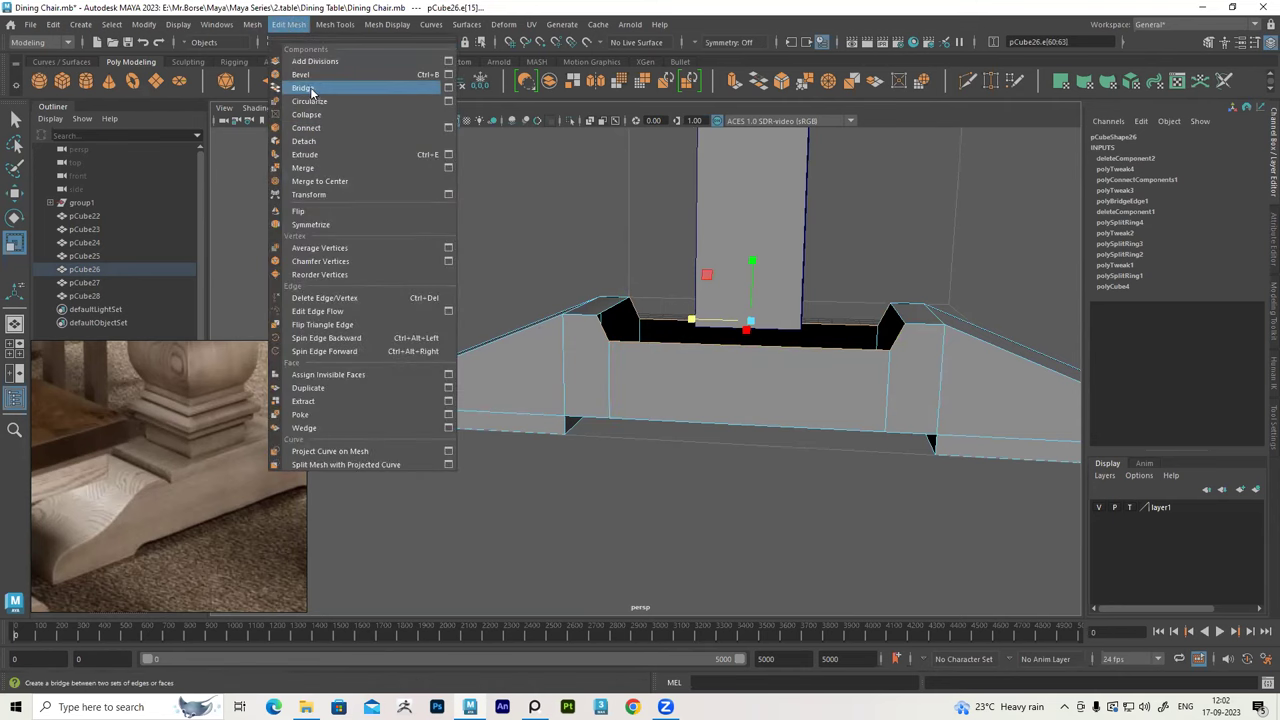
# Bridge the selected gap edges to close the top, and select the new bridged face
pyautogui.click(302, 87)
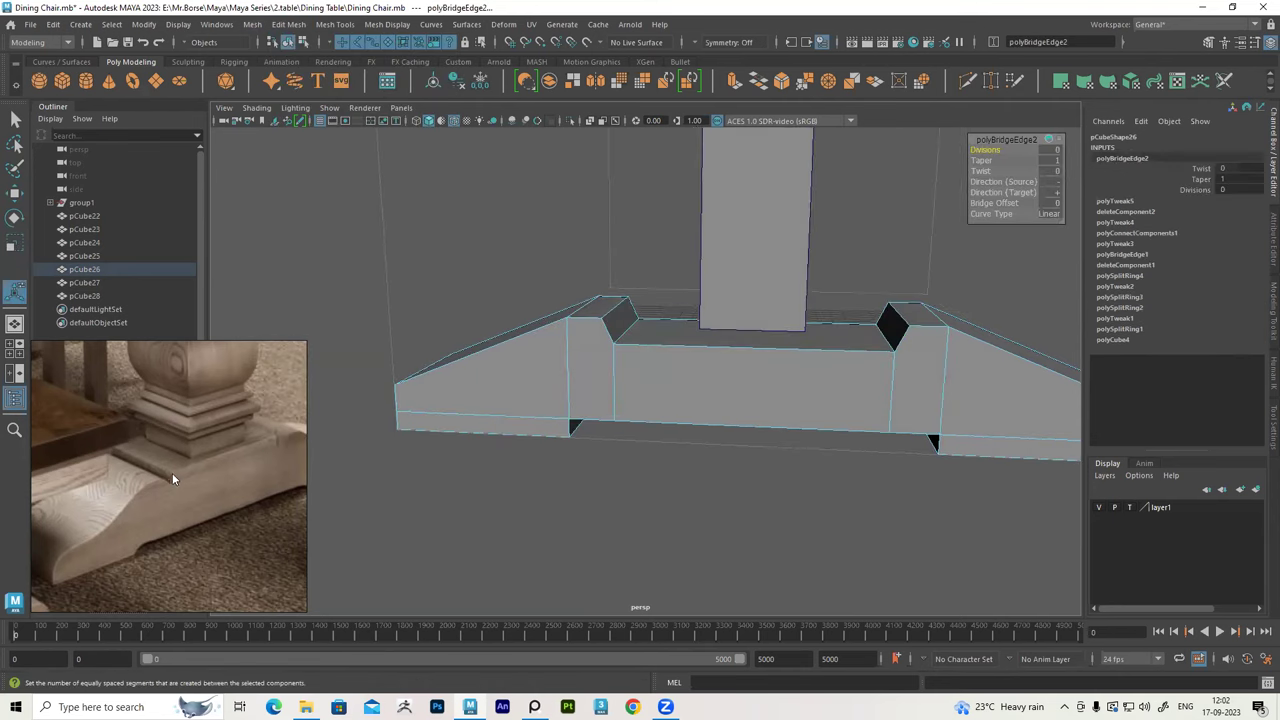
pyautogui.moveTo(671, 245); pyautogui.dragTo(672, 285, button='right')
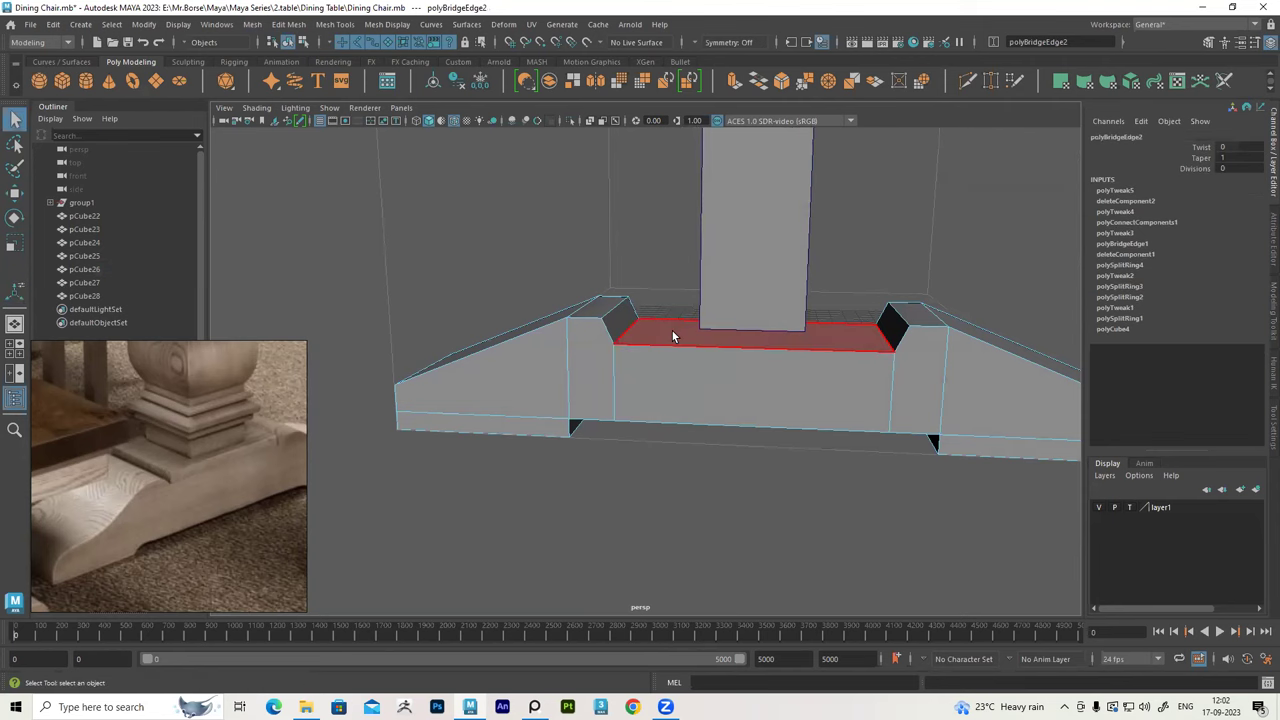
pyautogui.click(672, 331)
pyautogui.click(672, 336)
# Extrude the bridged face up about 1 unit and switch back to object mode
pyautogui.press('w')
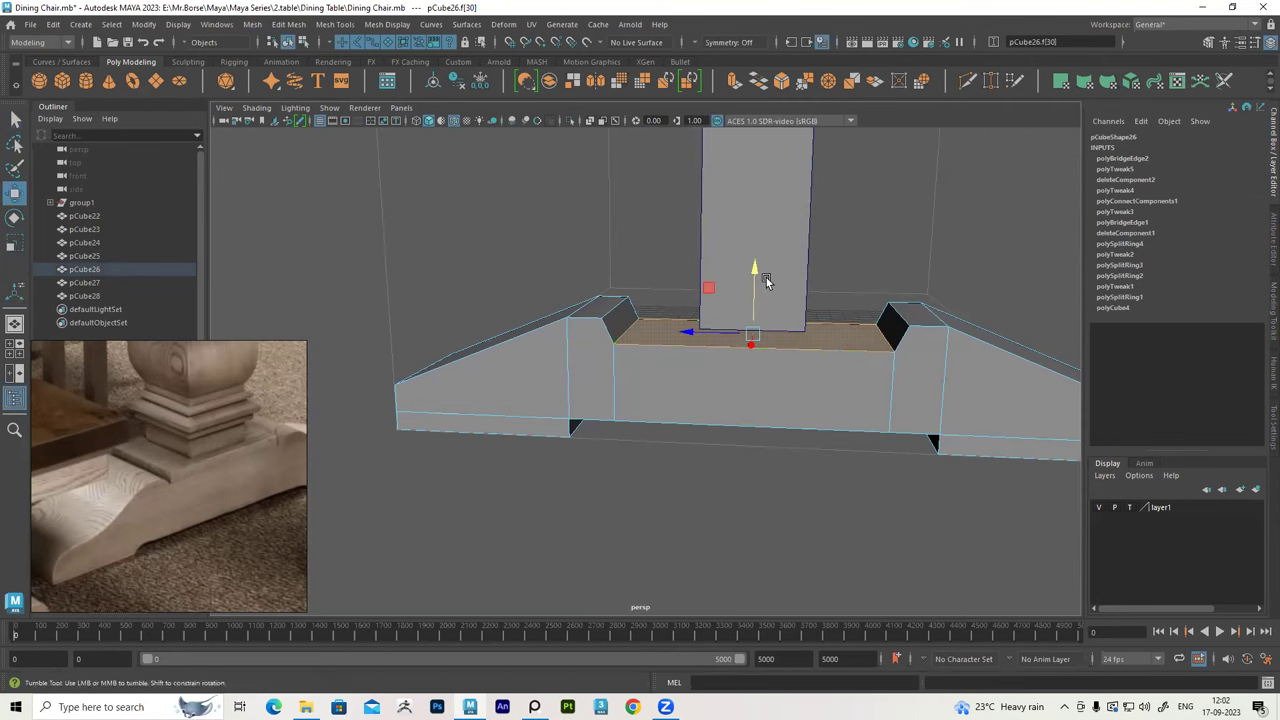
pyautogui.keyDown('alt'); pyautogui.moveTo(745, 300); pyautogui.dragTo(752, 276); pyautogui.keyUp('alt')
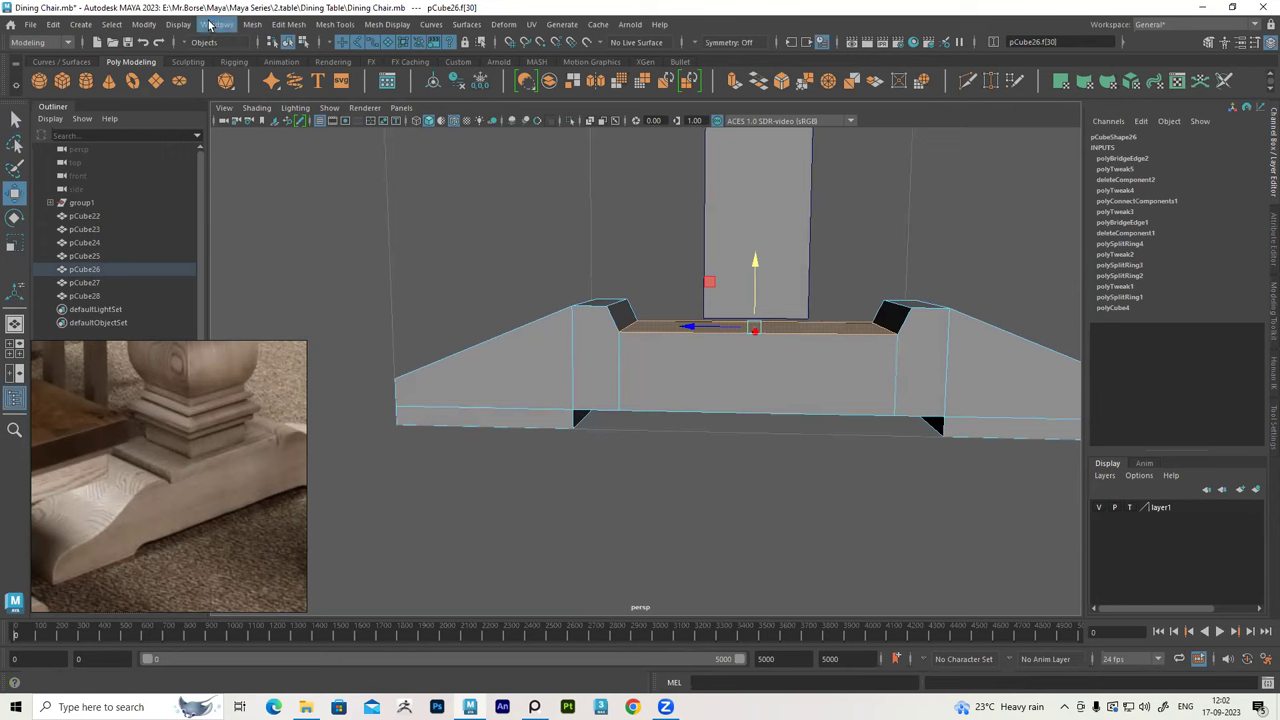
pyautogui.click(252, 24)
pyautogui.moveTo(288, 24)
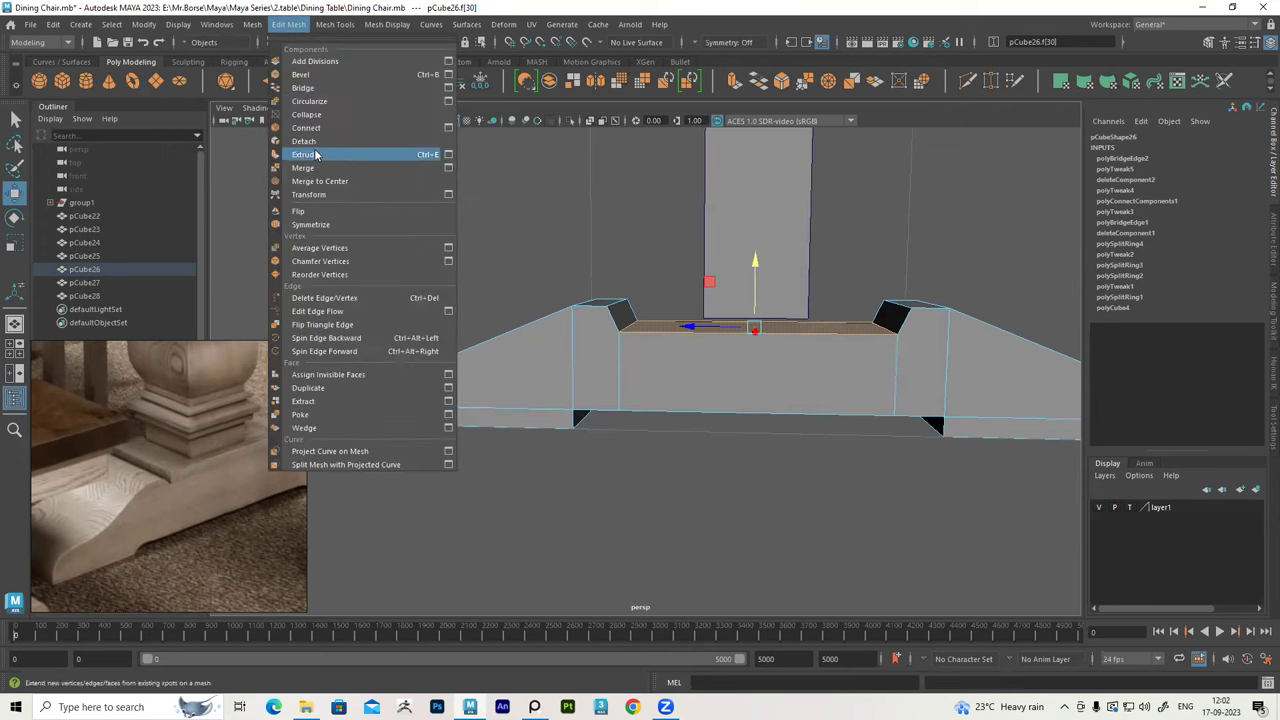
pyautogui.click(305, 154)
pyautogui.moveTo(755, 290); pyautogui.dragTo(755, 265)
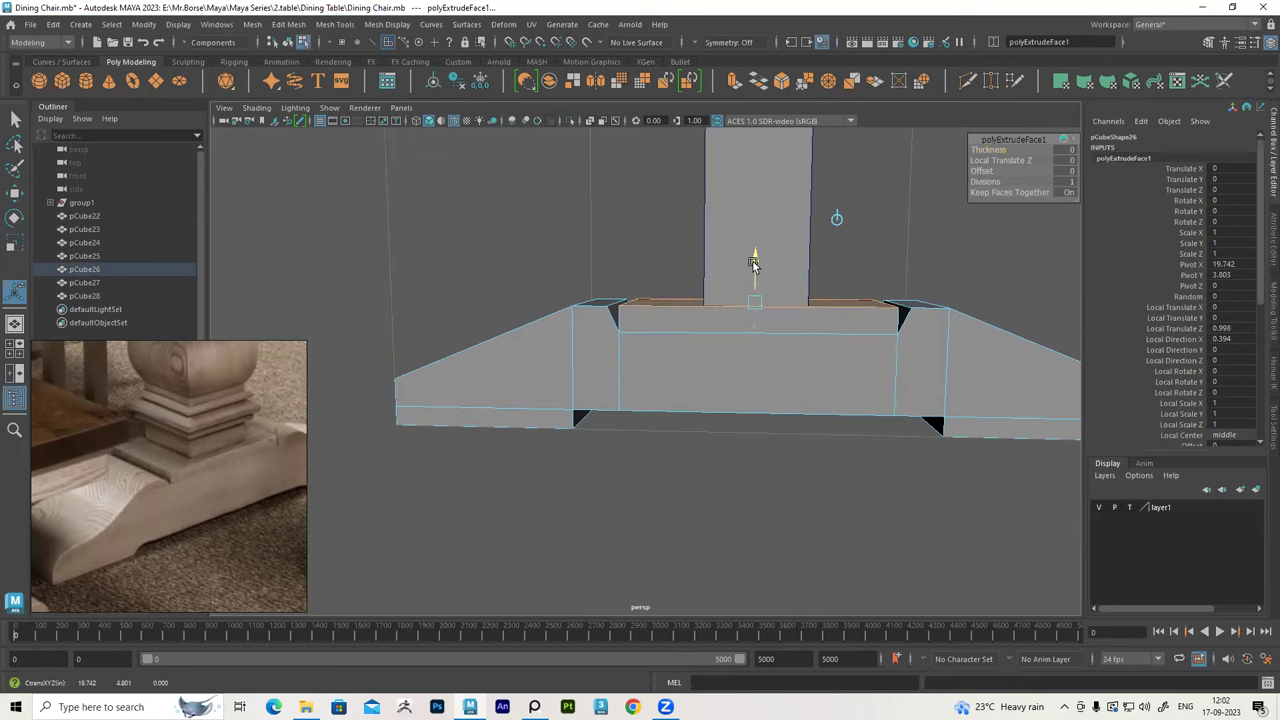
pyautogui.moveTo(755, 265); pyautogui.dragTo(755, 267)
pyautogui.hotkey('ctrl', 'z')
pyautogui.keyDown('alt'); pyautogui.moveTo(650, 318); pyautogui.dragTo(604, 247); pyautogui.keyUp('alt')
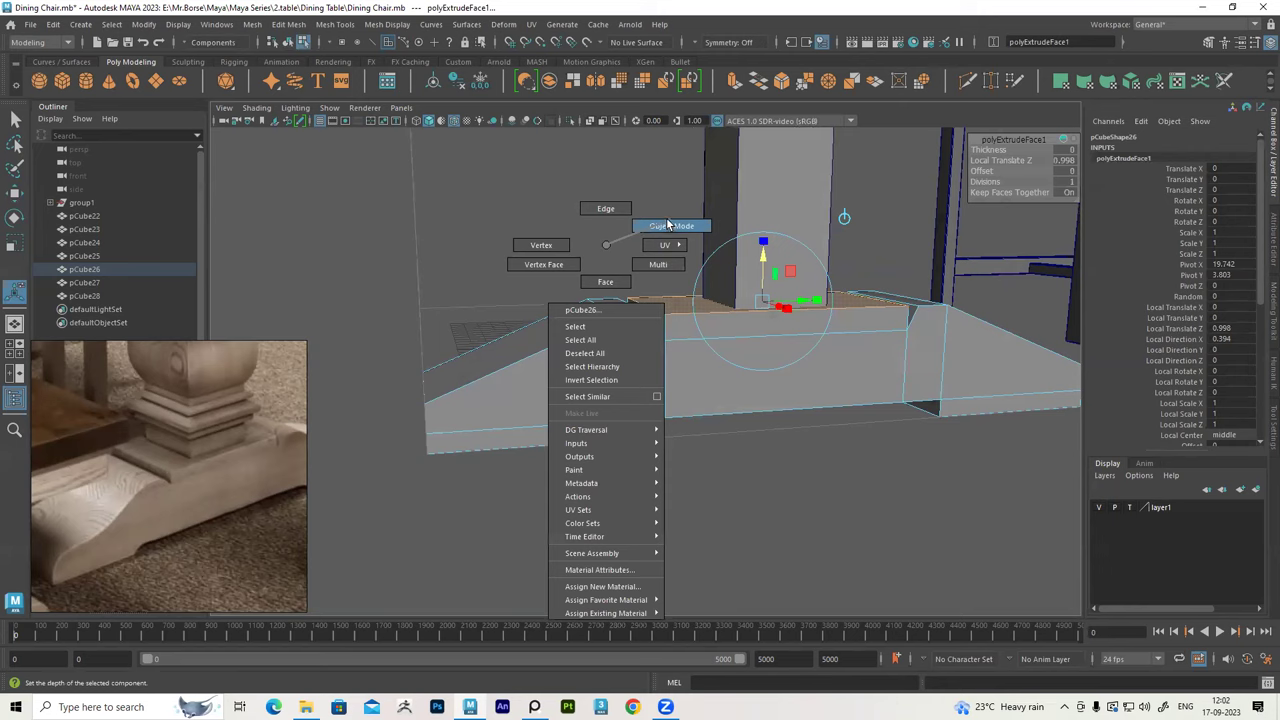
pyautogui.moveTo(604, 247); pyautogui.dragTo(600, 210, button='right')
pyautogui.keyDown('alt'); pyautogui.moveTo(600, 210); pyautogui.dragTo(153, 503); pyautogui.keyUp('alt')
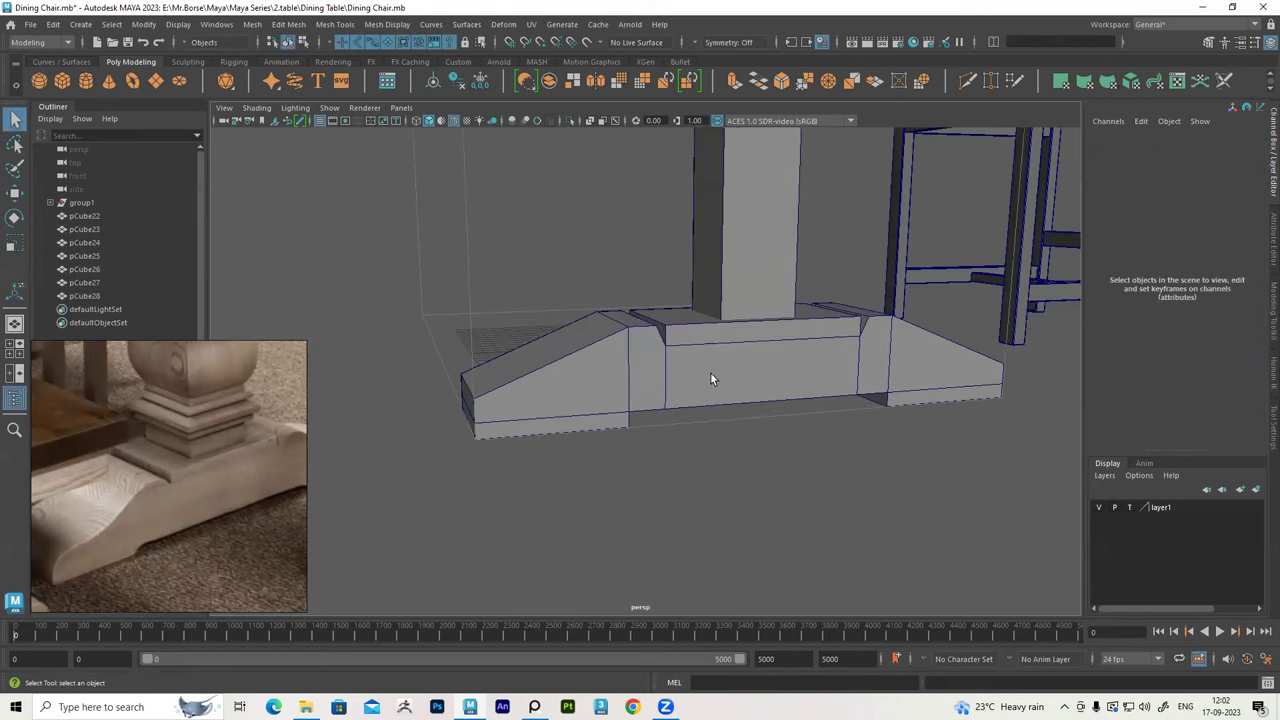
pyautogui.keyDown('alt'); pyautogui.moveTo(710, 378); pyautogui.dragTo(682, 353); pyautogui.keyUp('alt')
# In the four-view side pane, raise the middle step's top vertices slightly, then return to perspective
pyautogui.click(681, 354)
pyautogui.moveTo(525, 222); pyautogui.dragTo(509, 222, button='right')
pyautogui.press('space')
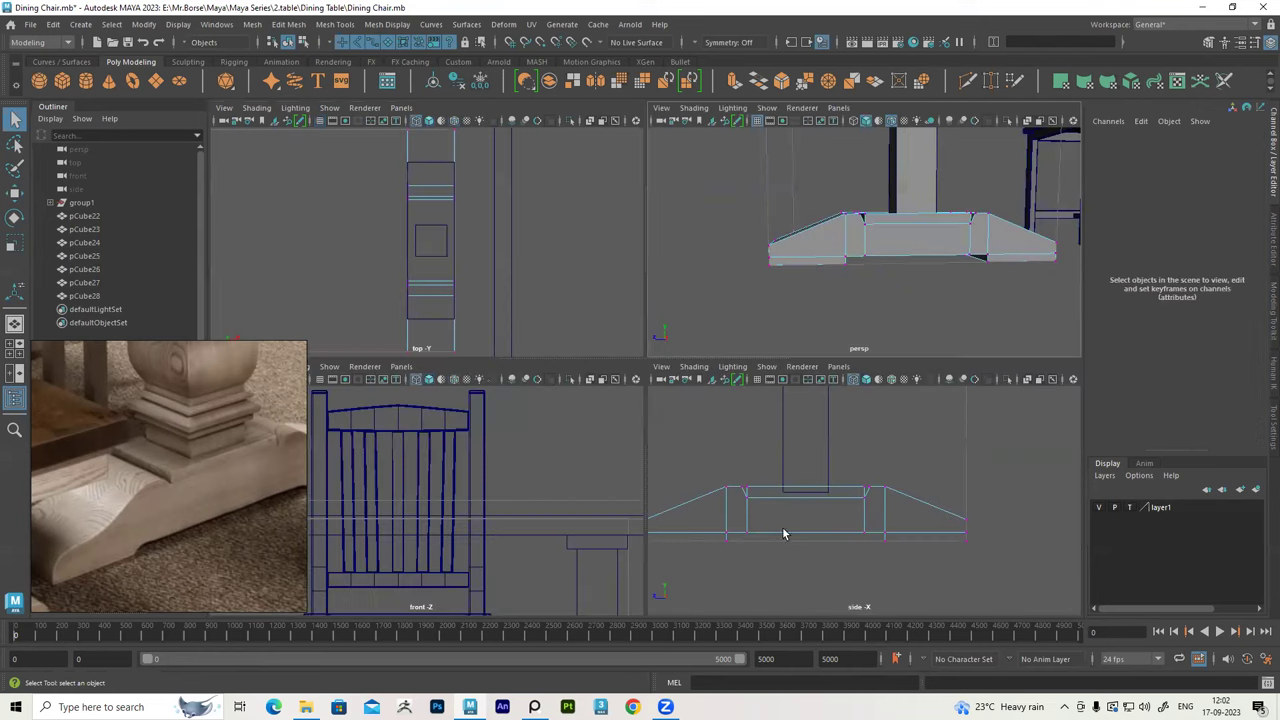
pyautogui.moveTo(738, 489); pyautogui.dragTo(880, 507)
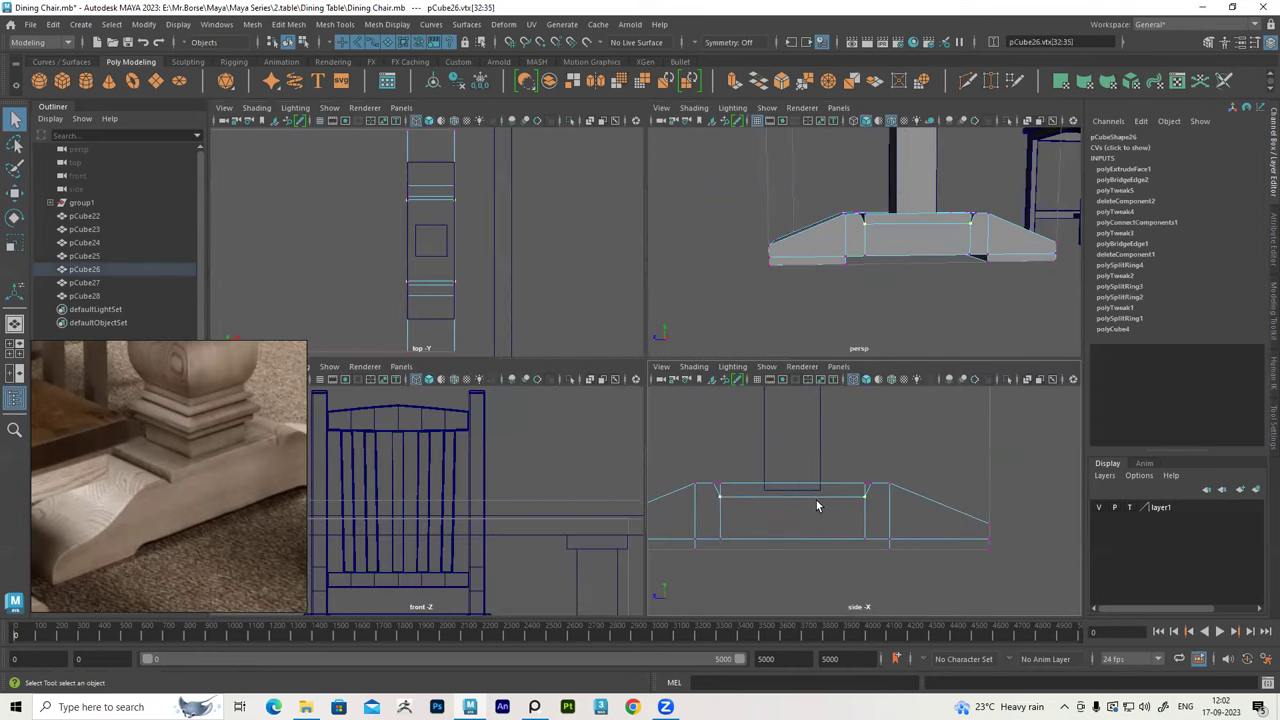
pyautogui.press('w')
pyautogui.scroll(2, 846, 491)
pyautogui.scroll(2, 838, 452)
pyautogui.moveTo(838, 452); pyautogui.dragTo(838, 444)
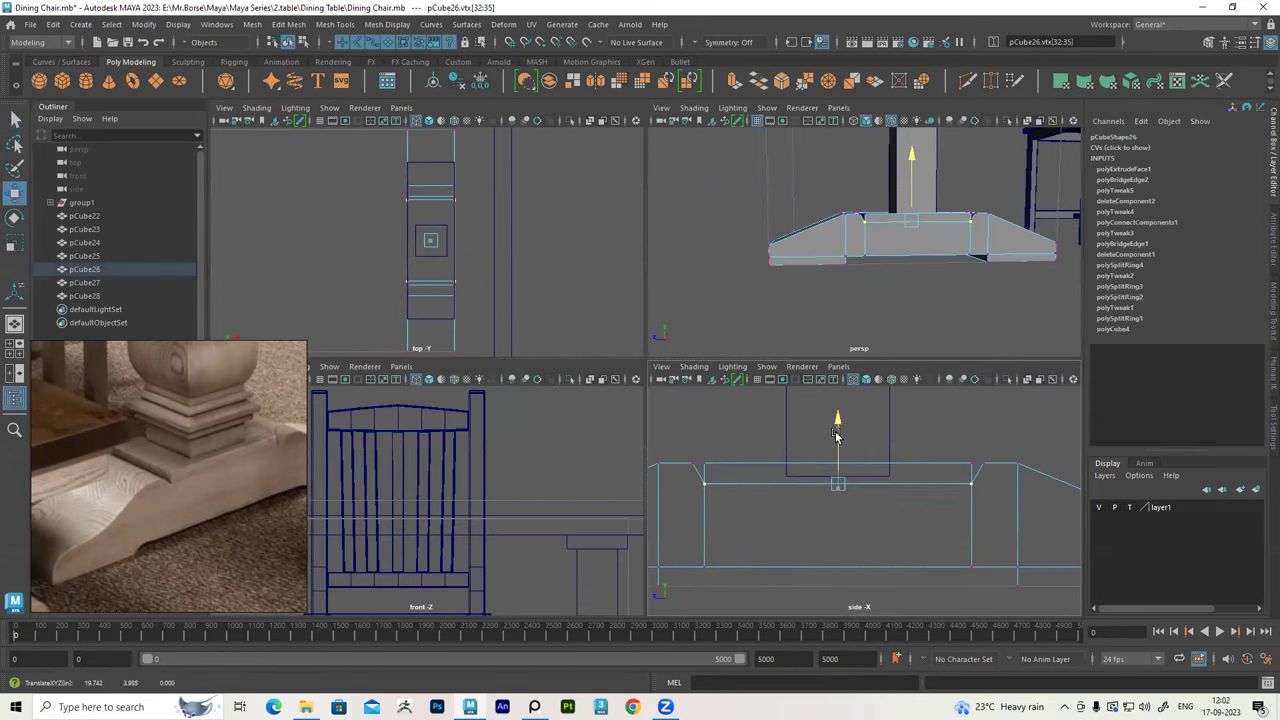
pyautogui.middleClick(778, 550)
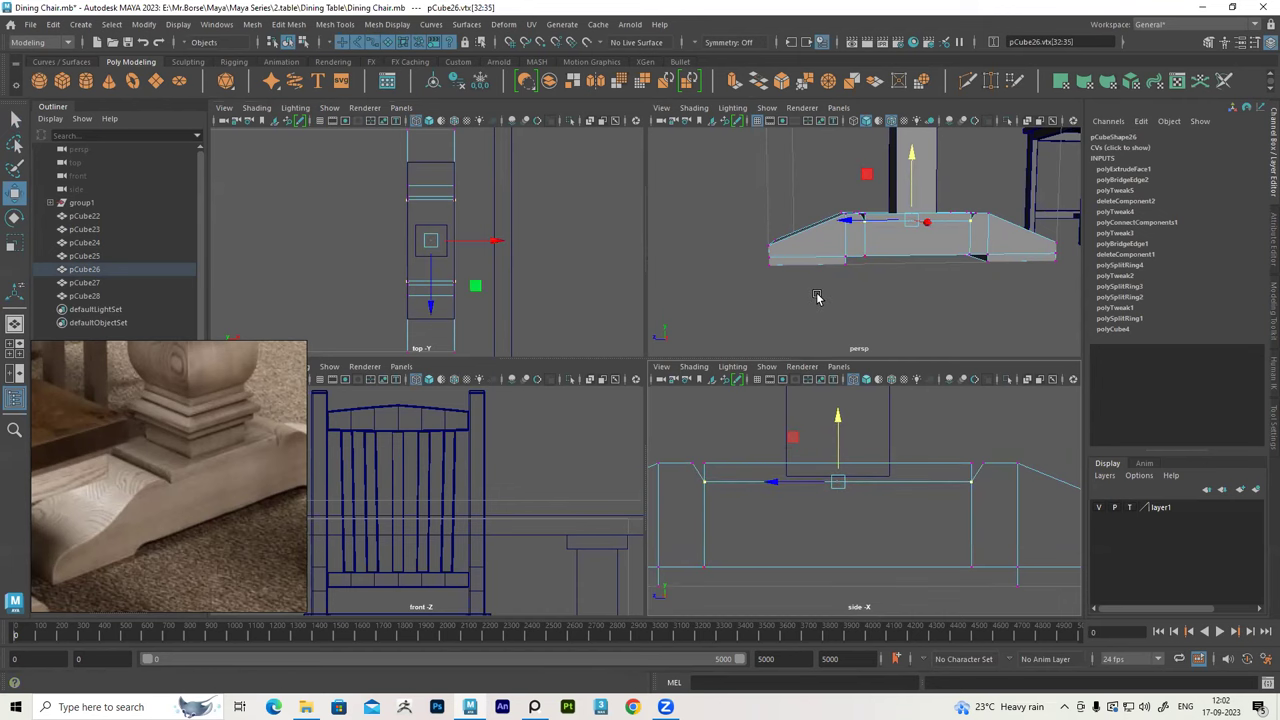
pyautogui.press('space')
pyautogui.moveTo(729, 409)
pyautogui.keyDown('alt'); pyautogui.mouseDown()
pyautogui.moveTo(696, 393)
pyautogui.moveTo(96, 510)
pyautogui.moveTo(657, 403)
pyautogui.moveTo(680, 337)
pyautogui.mouseUp(); pyautogui.keyUp('alt')
pyautogui.moveTo(680, 337); pyautogui.dragTo(595, 328, button='right')
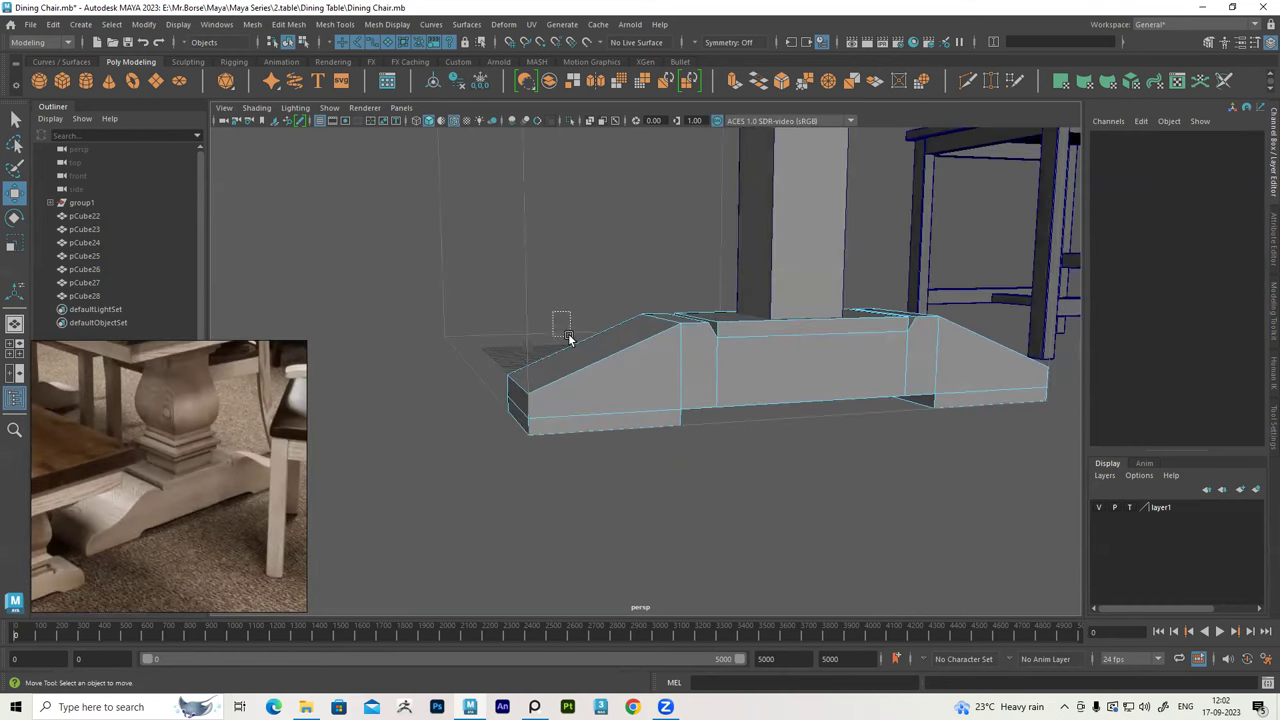
# Connect a new edge across the sloped end and lower it onto the slope
pyautogui.click(580, 341)
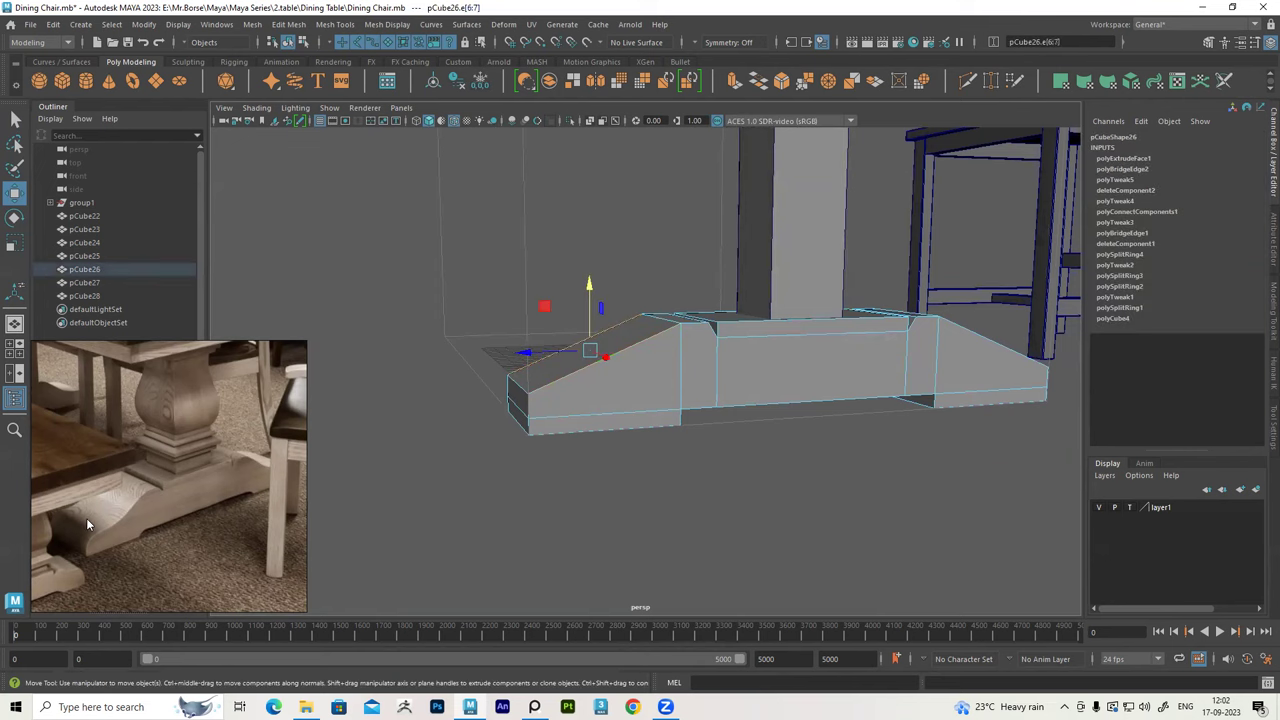
pyautogui.keyDown('alt'); pyautogui.moveTo(682, 467); pyautogui.dragTo(676, 468); pyautogui.keyUp('alt')
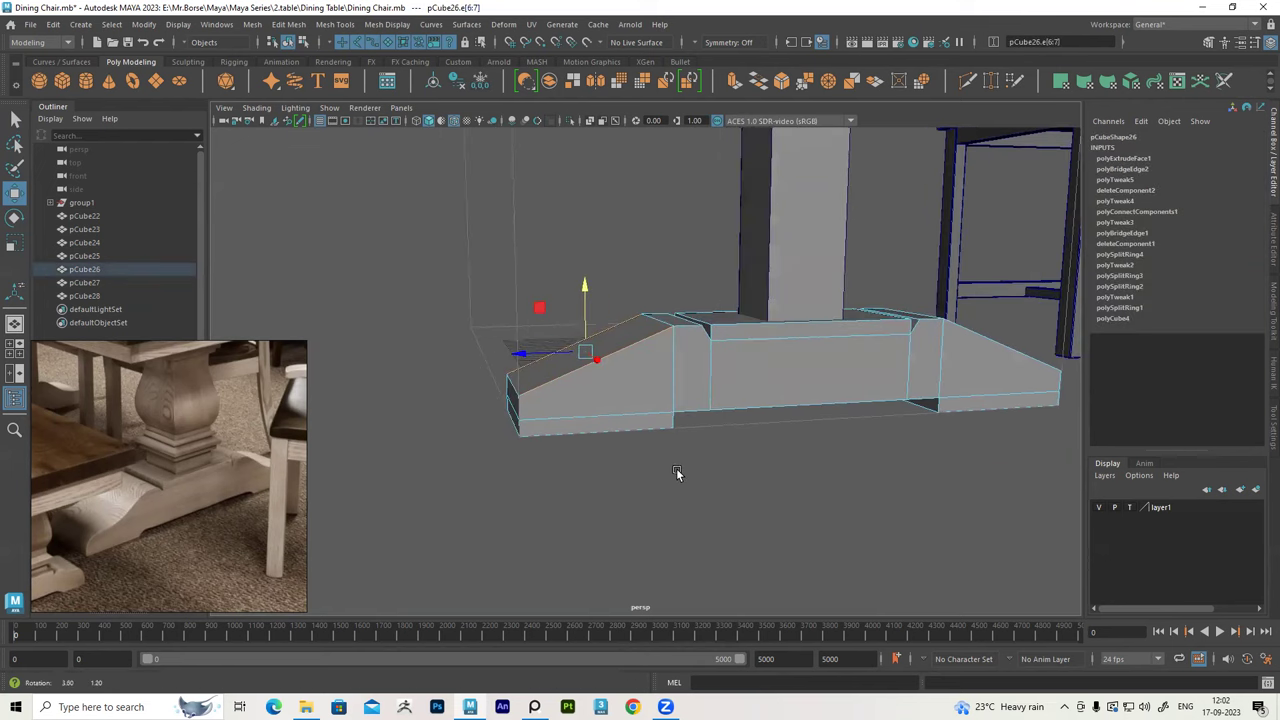
pyautogui.click(288, 24)
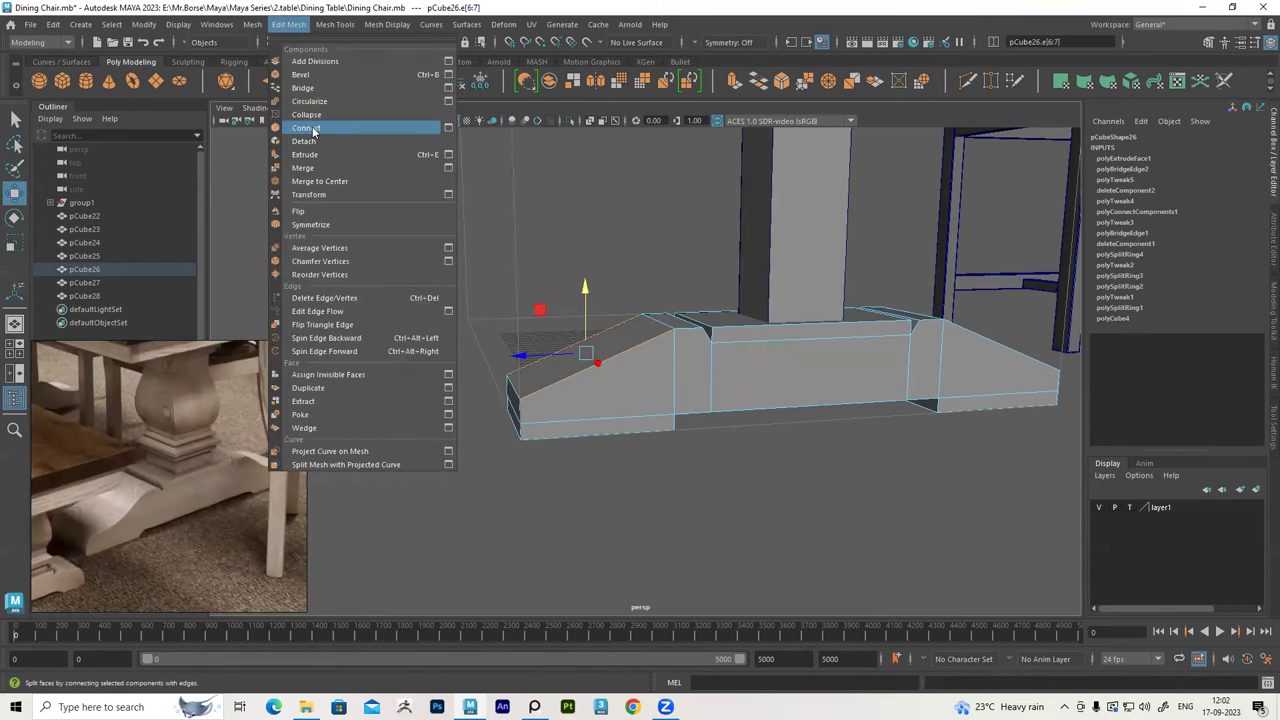
pyautogui.click(306, 127)
pyautogui.click(579, 350)
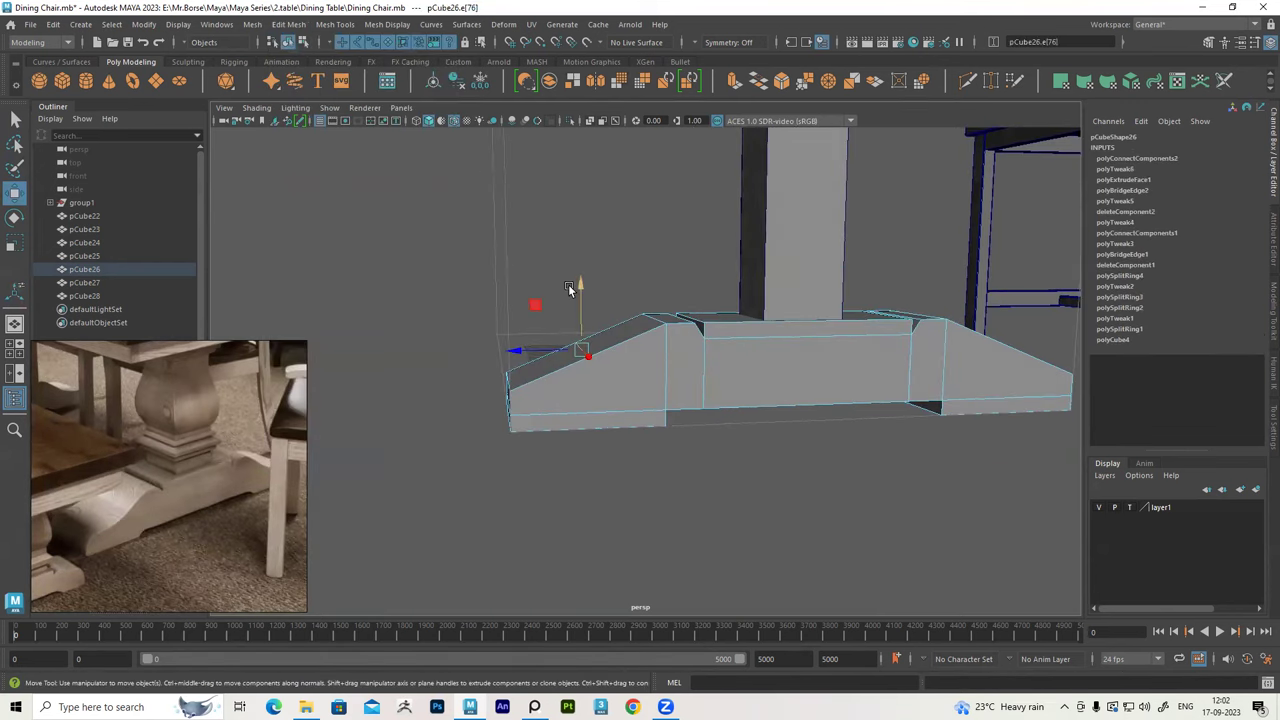
pyautogui.moveTo(573, 290); pyautogui.dragTo(536, 370)
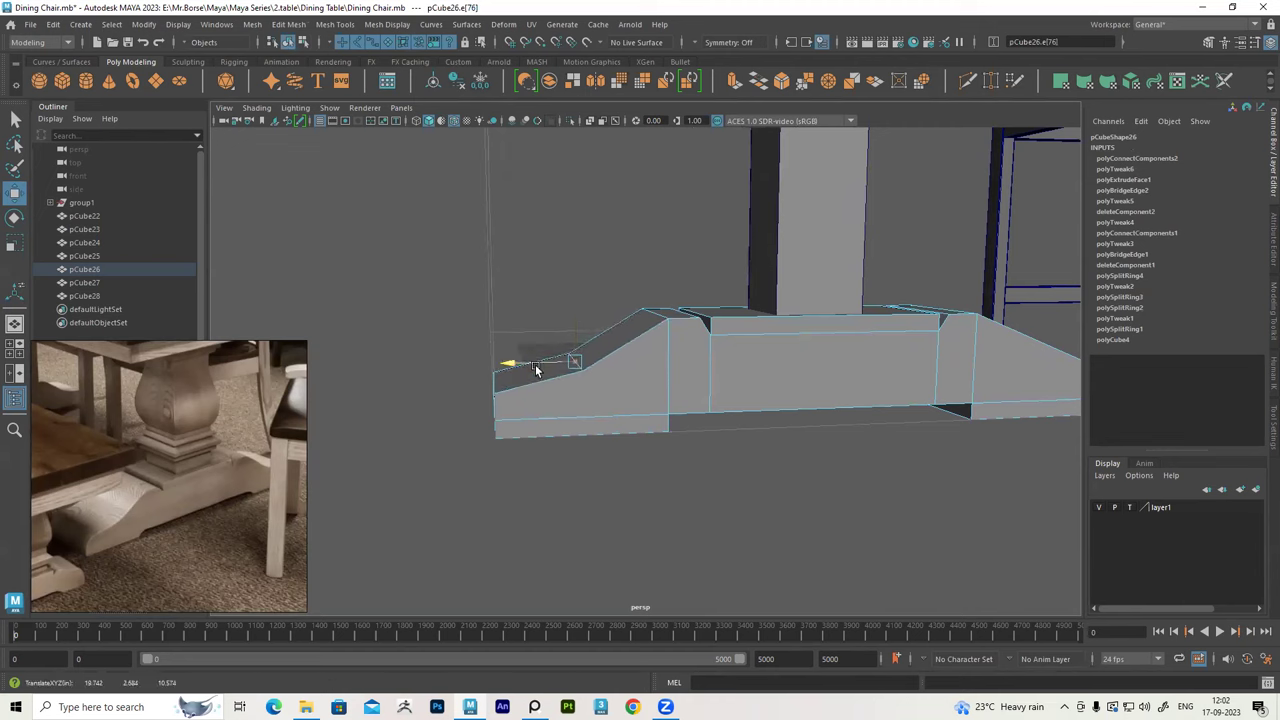
pyautogui.moveTo(581, 302)
pyautogui.mouseDown()
pyautogui.moveTo(629, 320)
pyautogui.moveTo(594, 300)
pyautogui.moveTo(634, 300)
pyautogui.moveTo(590, 327)
pyautogui.moveTo(609, 331)
pyautogui.mouseUp()
# Connect two more slope edges with another new edge across the slope
pyautogui.click(612, 334)
pyautogui.keyDown('shift'); pyautogui.click(655, 345); pyautogui.keyUp('shift')
pyautogui.click(276, 26)
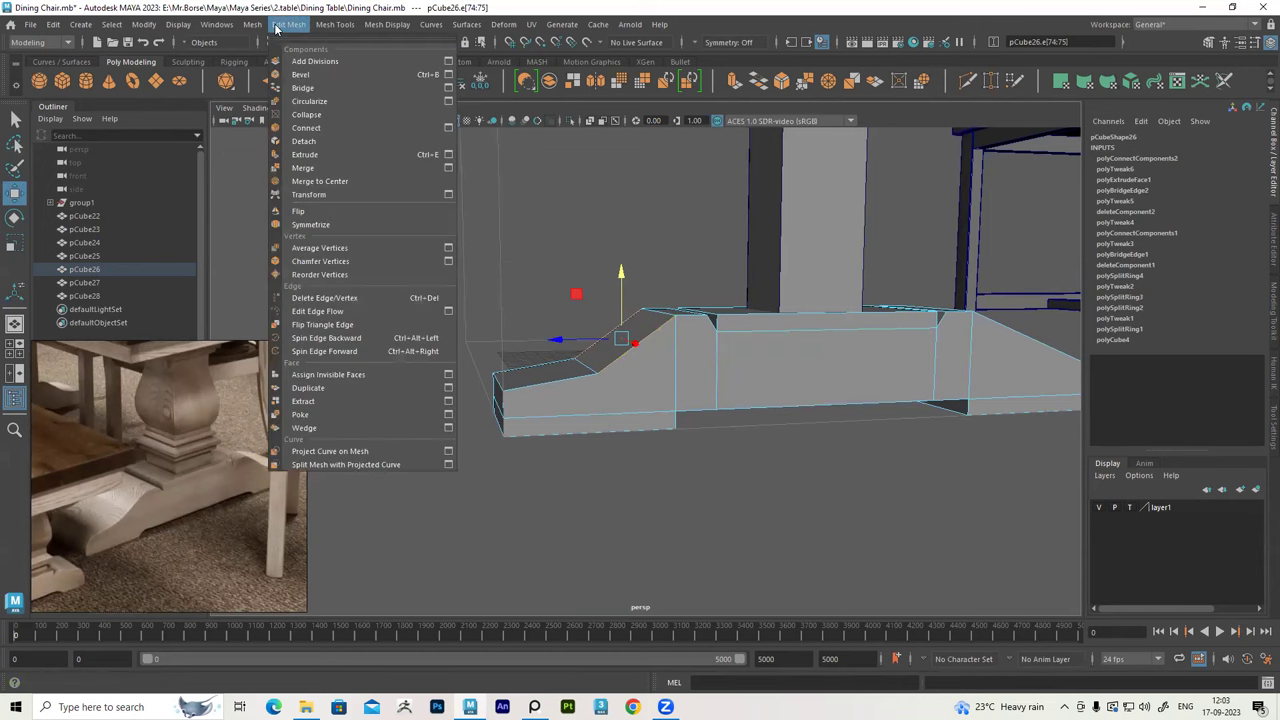
pyautogui.click(321, 128)
pyautogui.moveTo(723, 368)
pyautogui.keyDown('alt'); pyautogui.mouseDown()
pyautogui.moveTo(641, 350)
pyautogui.moveTo(403, 355)
pyautogui.mouseUp(); pyautogui.keyUp('alt')
pyautogui.moveTo(522, 283)
pyautogui.keyDown('alt'); pyautogui.mouseDown()
pyautogui.moveTo(811, 357)
pyautogui.moveTo(1074, 465)
pyautogui.mouseUp(); pyautogui.keyUp('alt')
pyautogui.moveTo(583, 360)
pyautogui.keyDown('alt'); pyautogui.mouseDown()
pyautogui.moveTo(629, 360)
pyautogui.moveTo(588, 337)
pyautogui.moveTo(580, 357)
pyautogui.moveTo(554, 297)
pyautogui.moveTo(517, 294)
pyautogui.moveTo(551, 253)
pyautogui.mouseUp(); pyautogui.keyUp('alt')
# Select the front top edge loop and detach it
pyautogui.click(588, 337)
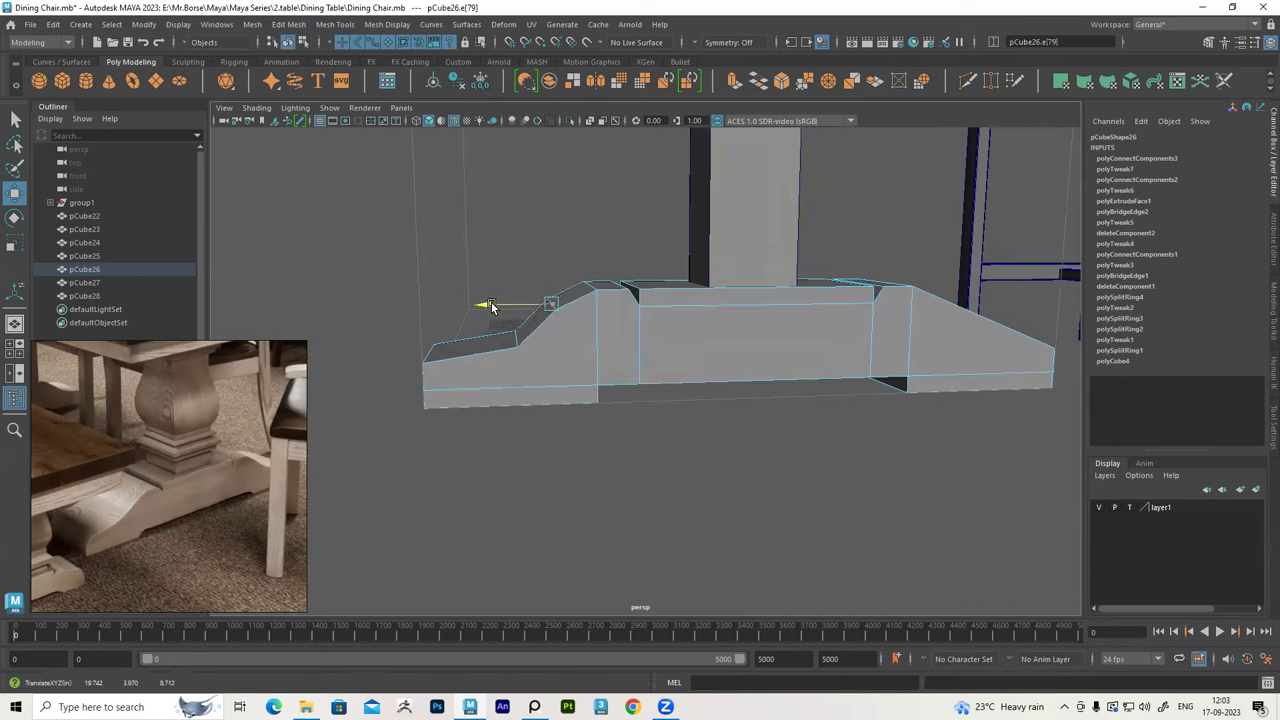
pyautogui.click(511, 340)
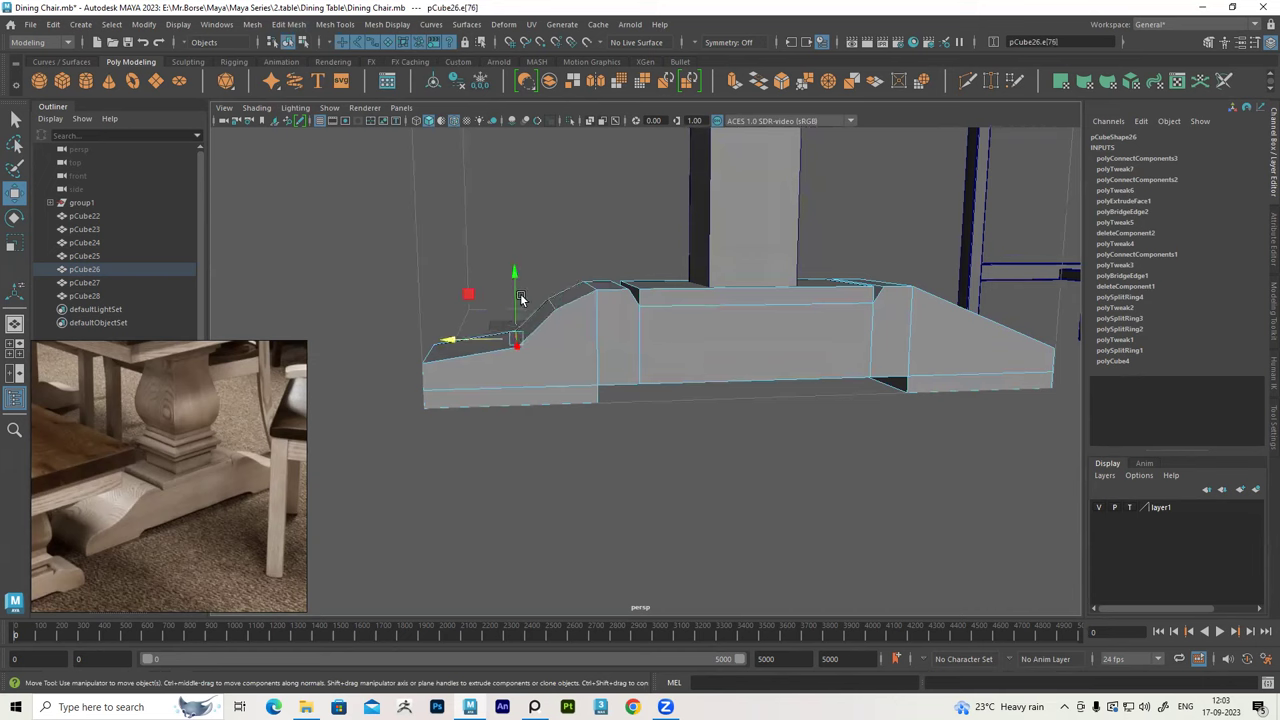
pyautogui.doubleClick(486, 340)
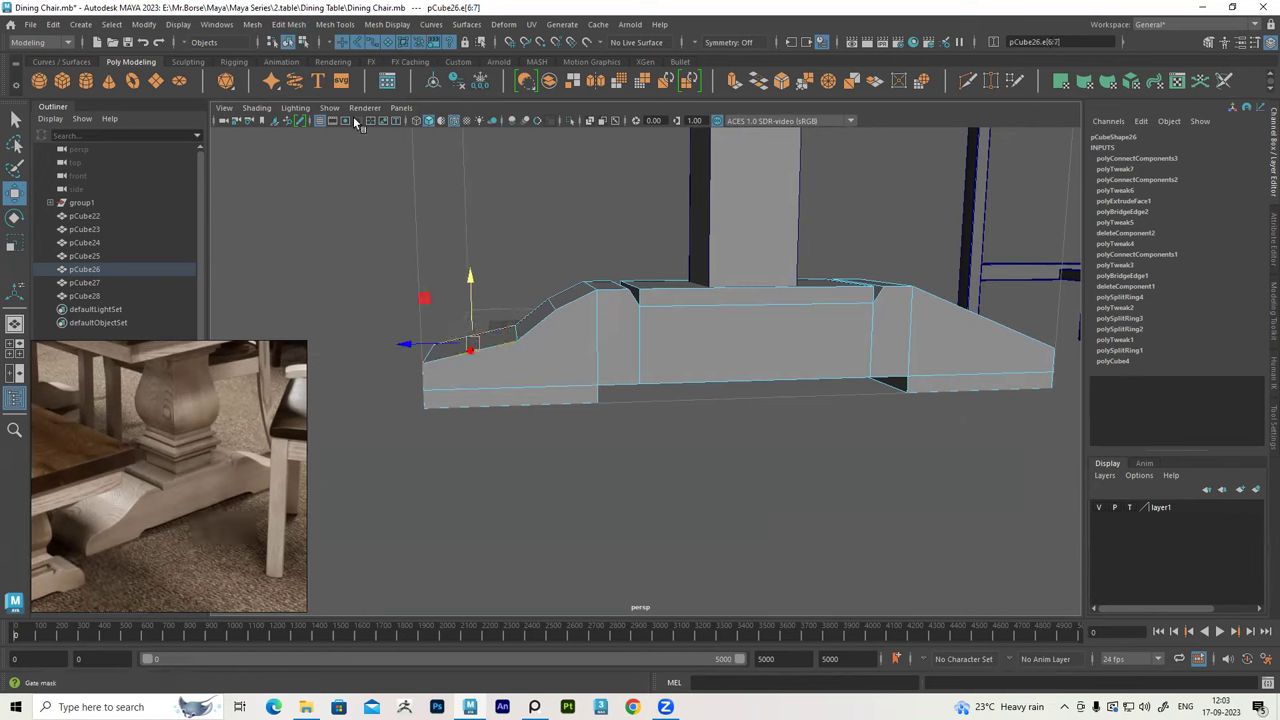
pyautogui.click(288, 24)
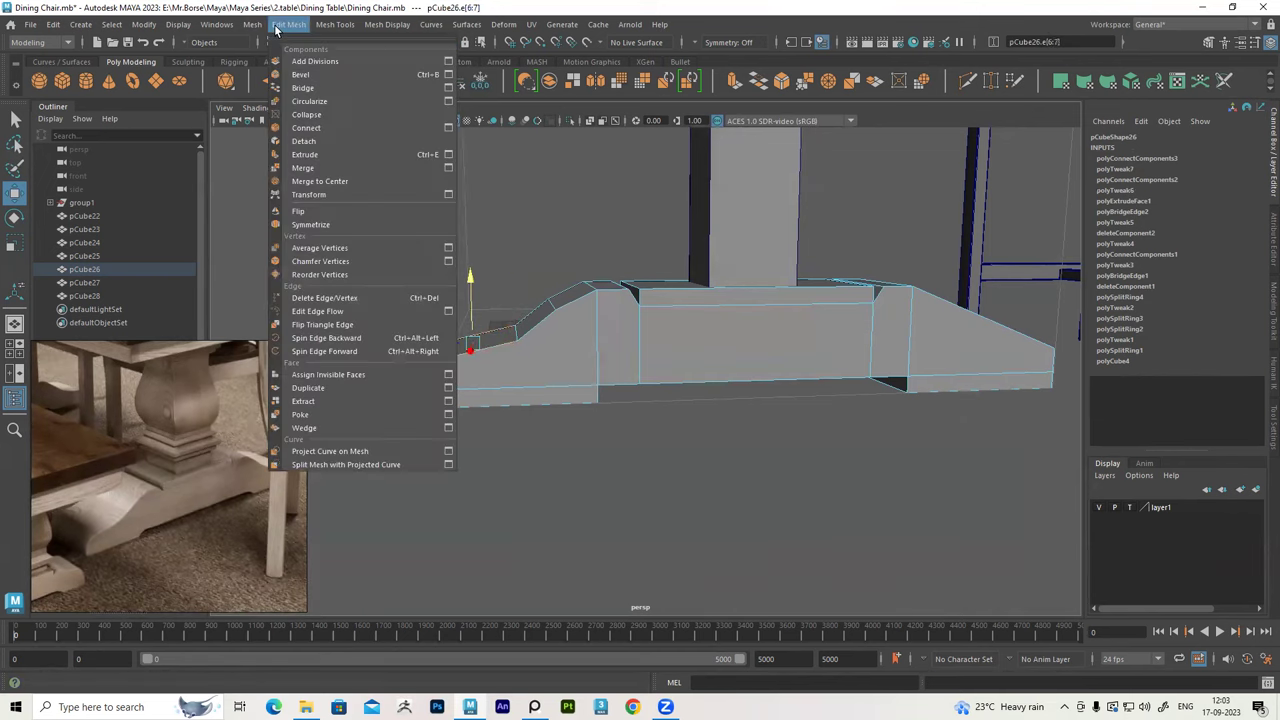
pyautogui.click(313, 141)
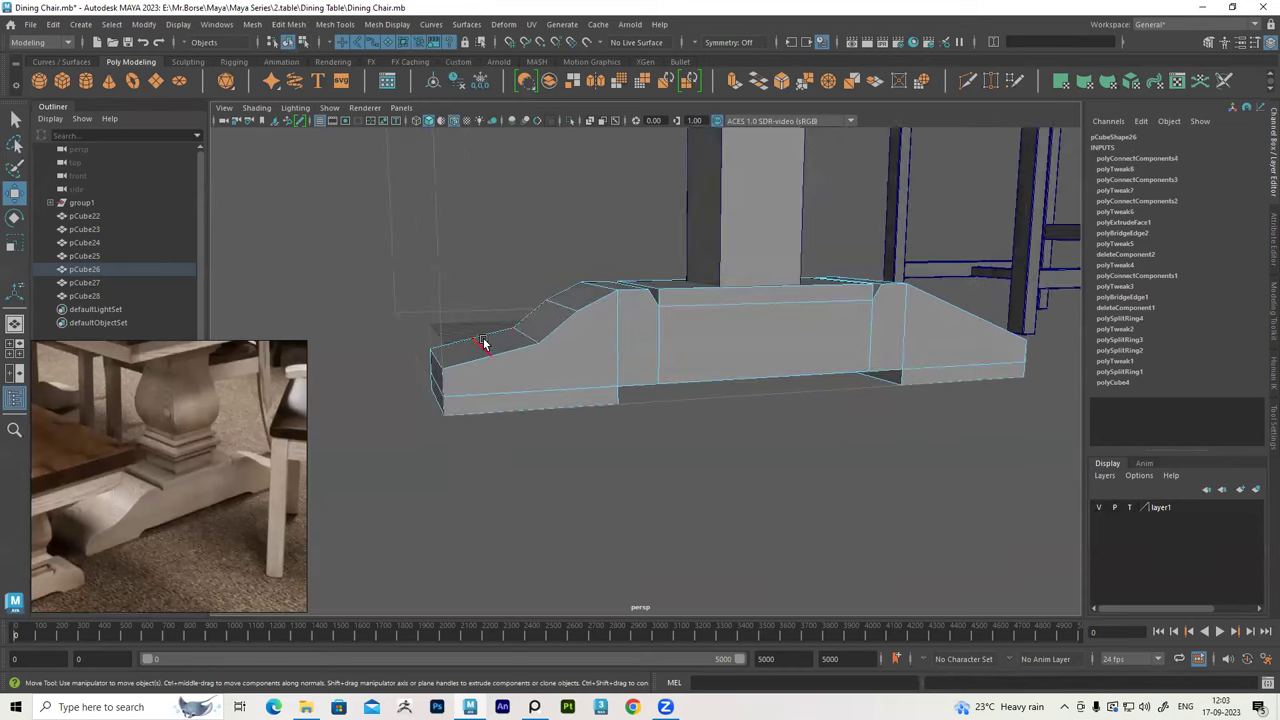
# Move the individual slope edges up, down and outward to form a smooth curved profile
pyautogui.click(467, 342)
pyautogui.moveTo(463, 287); pyautogui.dragTo(464, 292)
pyautogui.click(524, 322)
pyautogui.keyDown('alt'); pyautogui.moveTo(524, 322); pyautogui.dragTo(496, 340); pyautogui.keyUp('alt')
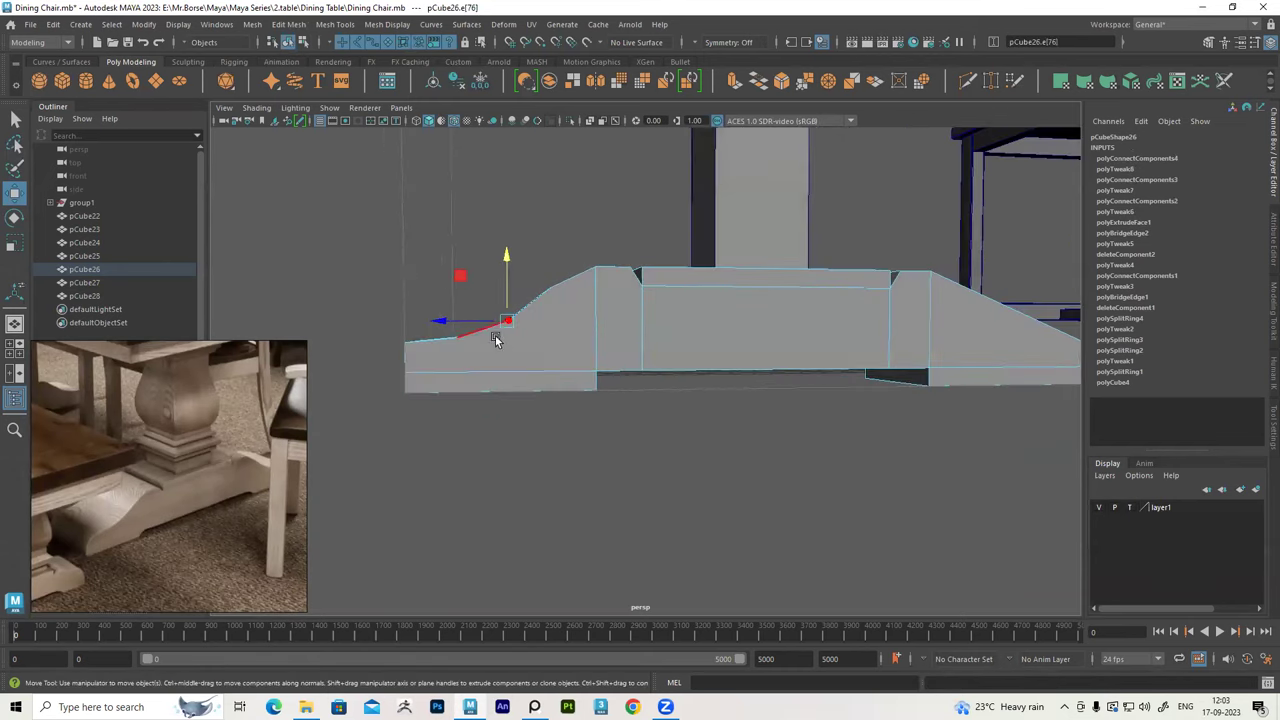
pyautogui.moveTo(448, 275); pyautogui.dragTo(557, 288)
pyautogui.click(560, 286)
pyautogui.click(599, 291)
pyautogui.moveTo(535, 285); pyautogui.dragTo(528, 285)
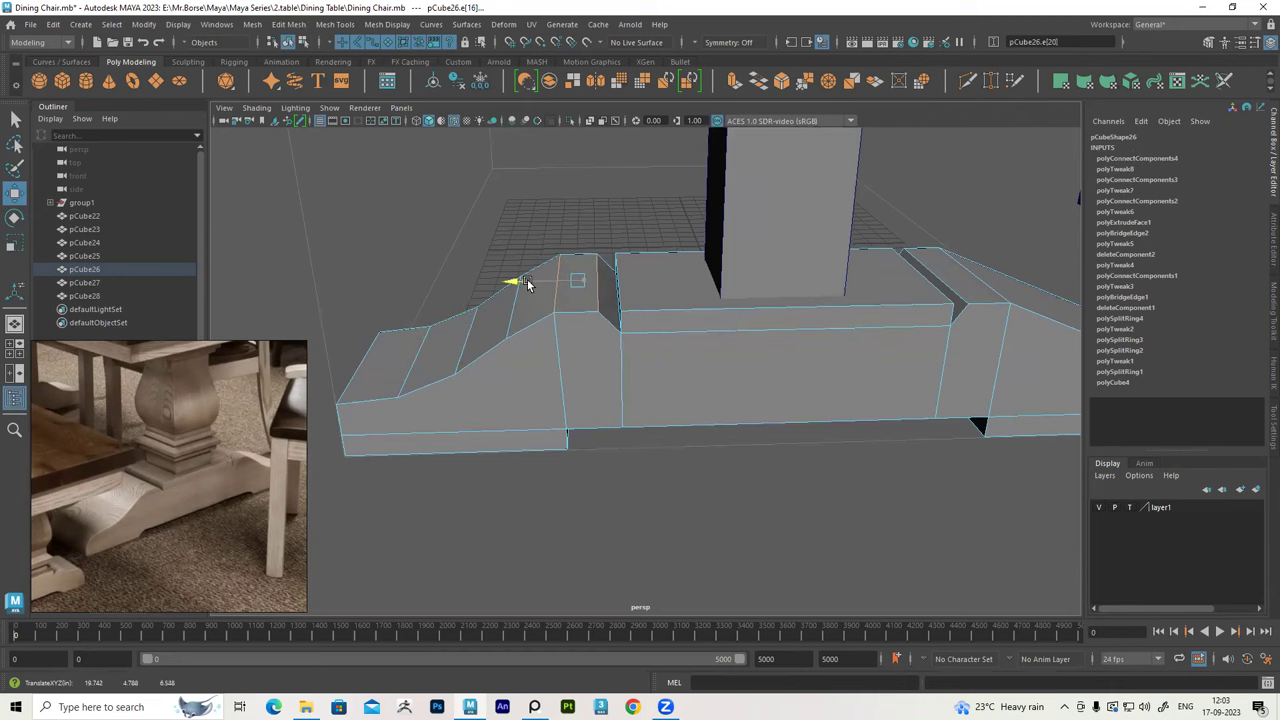
pyautogui.moveTo(499, 328)
pyautogui.keyDown('alt'); pyautogui.mouseDown()
pyautogui.moveTo(508, 303)
pyautogui.moveTo(531, 303)
pyautogui.moveTo(473, 333)
pyautogui.moveTo(529, 314)
pyautogui.moveTo(400, 180)
pyautogui.mouseUp(); pyautogui.keyUp('alt')
pyautogui.click(469, 334)
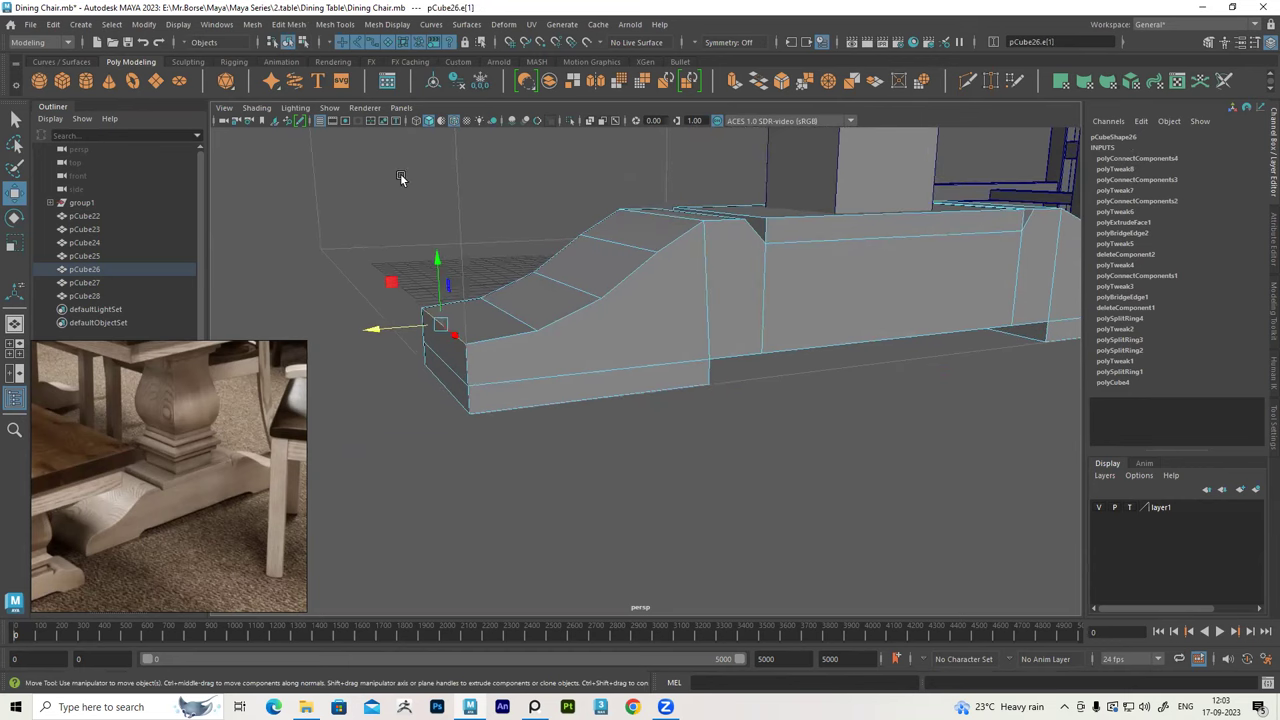
pyautogui.click(288, 24)
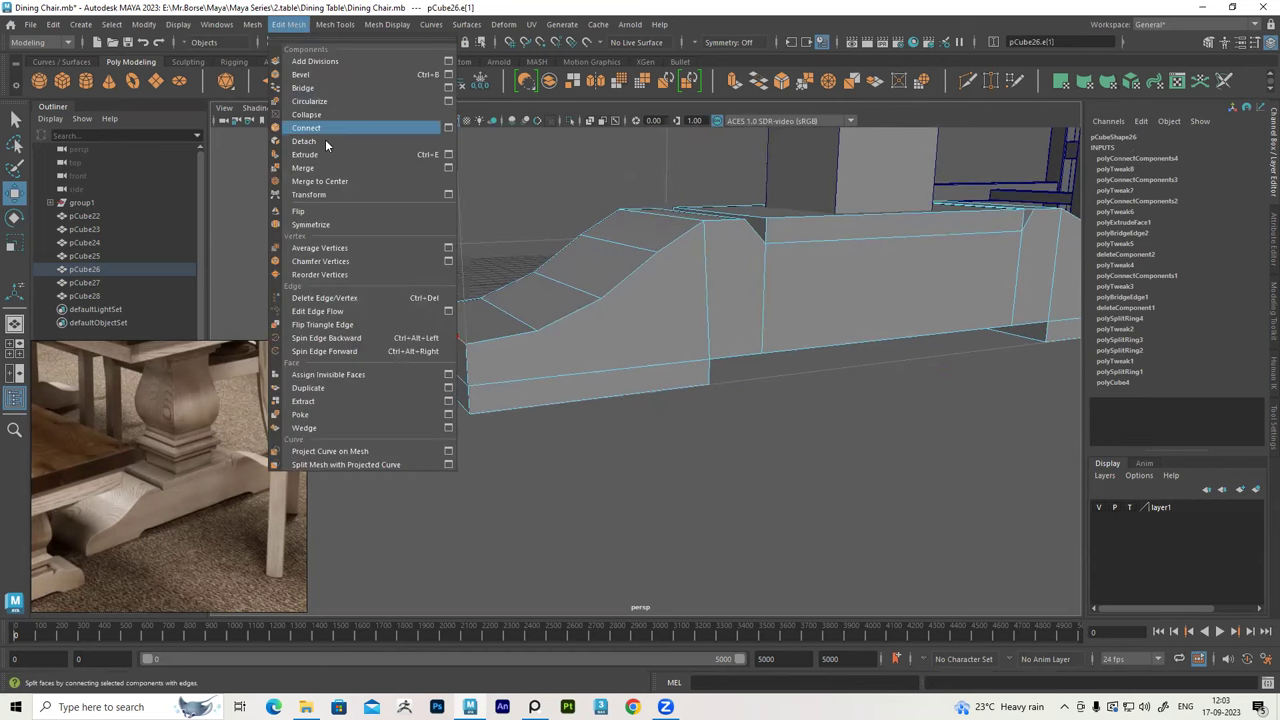
# Bevel the front top edge with 3 segments for a rounded edge
pyautogui.click(332, 74)
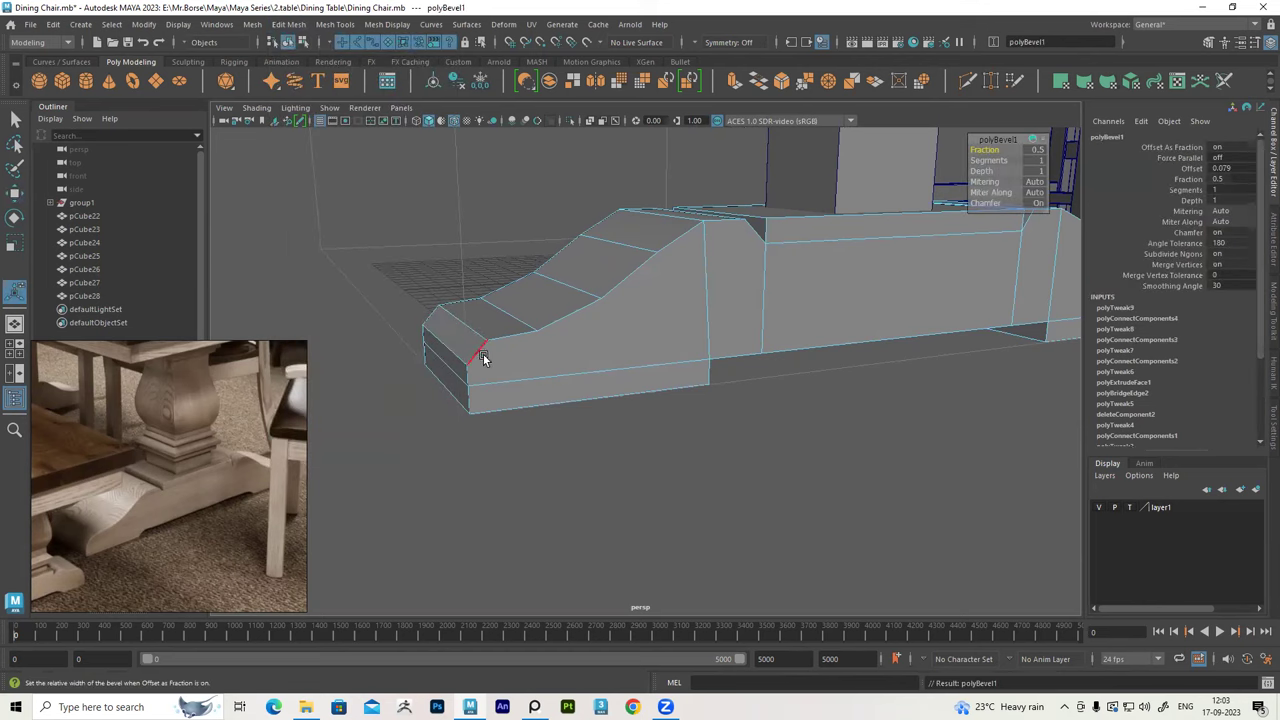
pyautogui.moveTo(983, 157); pyautogui.dragTo(989, 157)
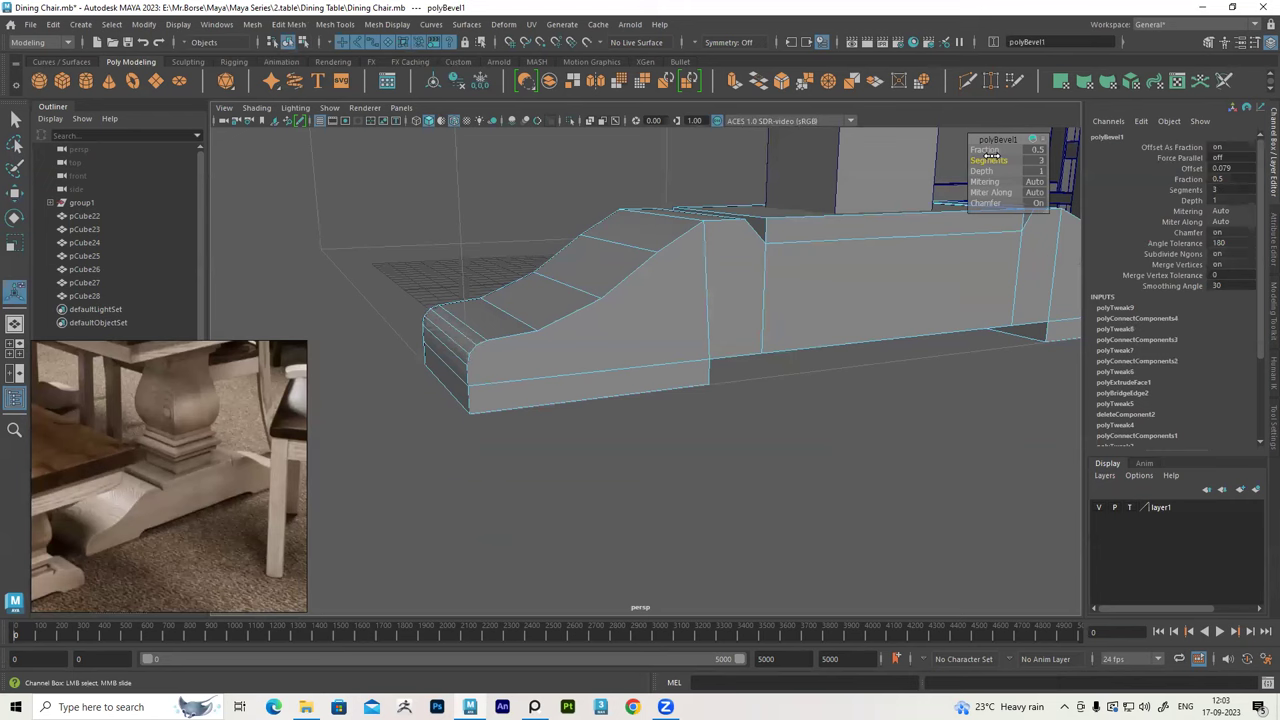
pyautogui.moveTo(605, 292)
pyautogui.keyDown('alt'); pyautogui.mouseDown()
pyautogui.moveTo(553, 302)
pyautogui.moveTo(580, 251)
pyautogui.mouseUp(); pyautogui.keyUp('alt')
# Reposition the slope edges to smooth the curve, then return to object selection
pyautogui.click(560, 318)
pyautogui.press('w')
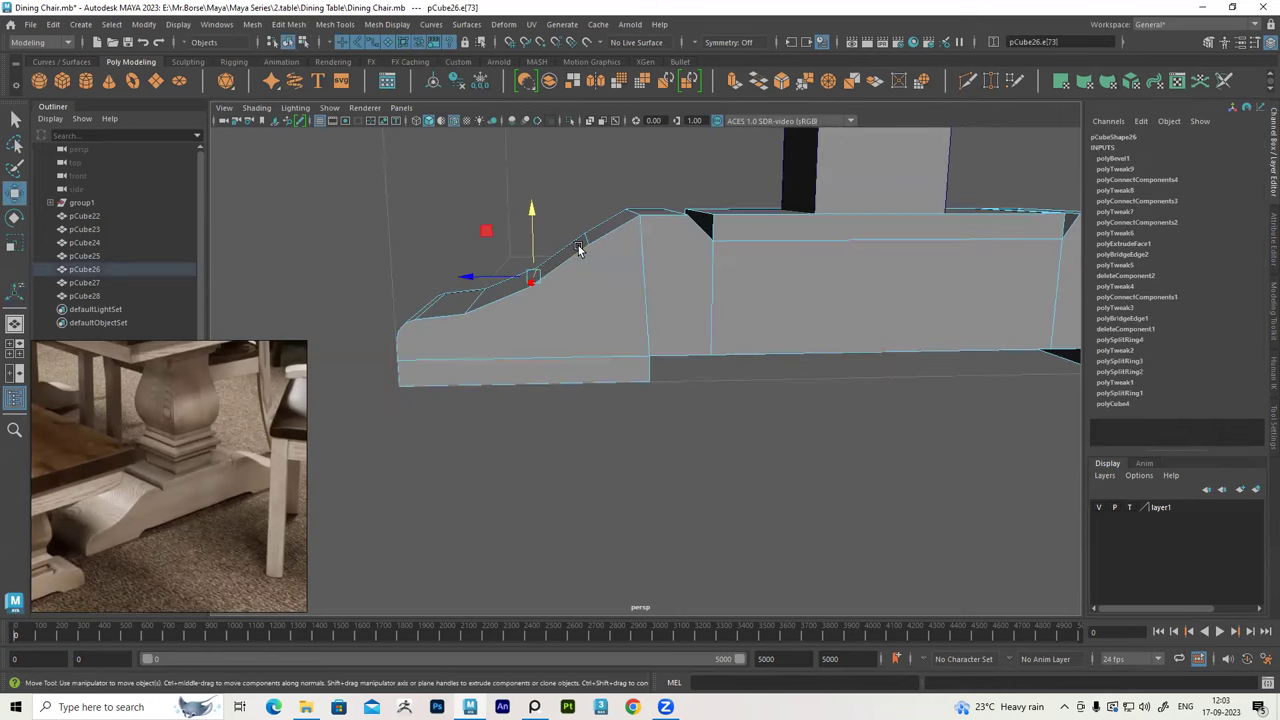
pyautogui.moveTo(494, 227); pyautogui.dragTo(563, 245)
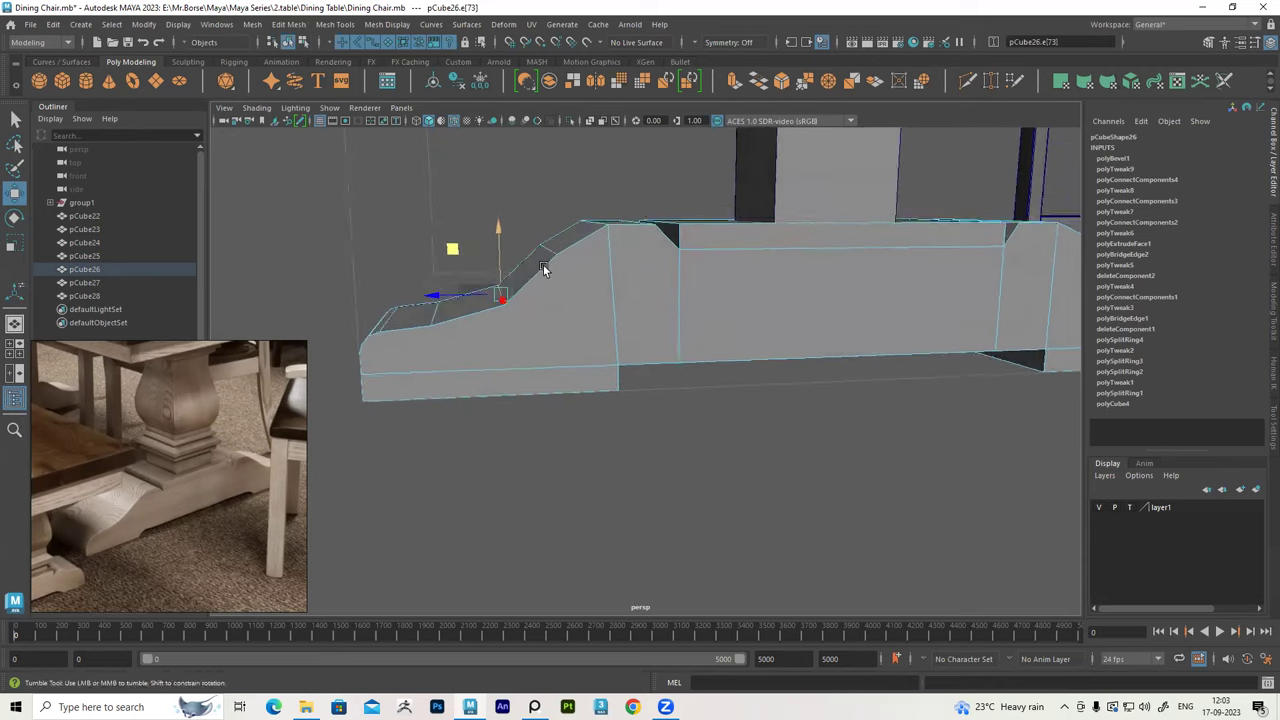
pyautogui.click(537, 254)
pyautogui.moveTo(494, 205)
pyautogui.keyDown('alt'); pyautogui.mouseDown()
pyautogui.moveTo(600, 277)
pyautogui.moveTo(629, 277)
pyautogui.moveTo(600, 366)
pyautogui.moveTo(512, 346)
pyautogui.mouseUp(); pyautogui.keyUp('alt')
pyautogui.click(506, 198)
pyautogui.press('F8')
# Bevel the two edges where the slope meets the raised step
pyautogui.keyDown('alt'); pyautogui.moveTo(596, 303); pyautogui.dragTo(517, 303); pyautogui.keyUp('alt')
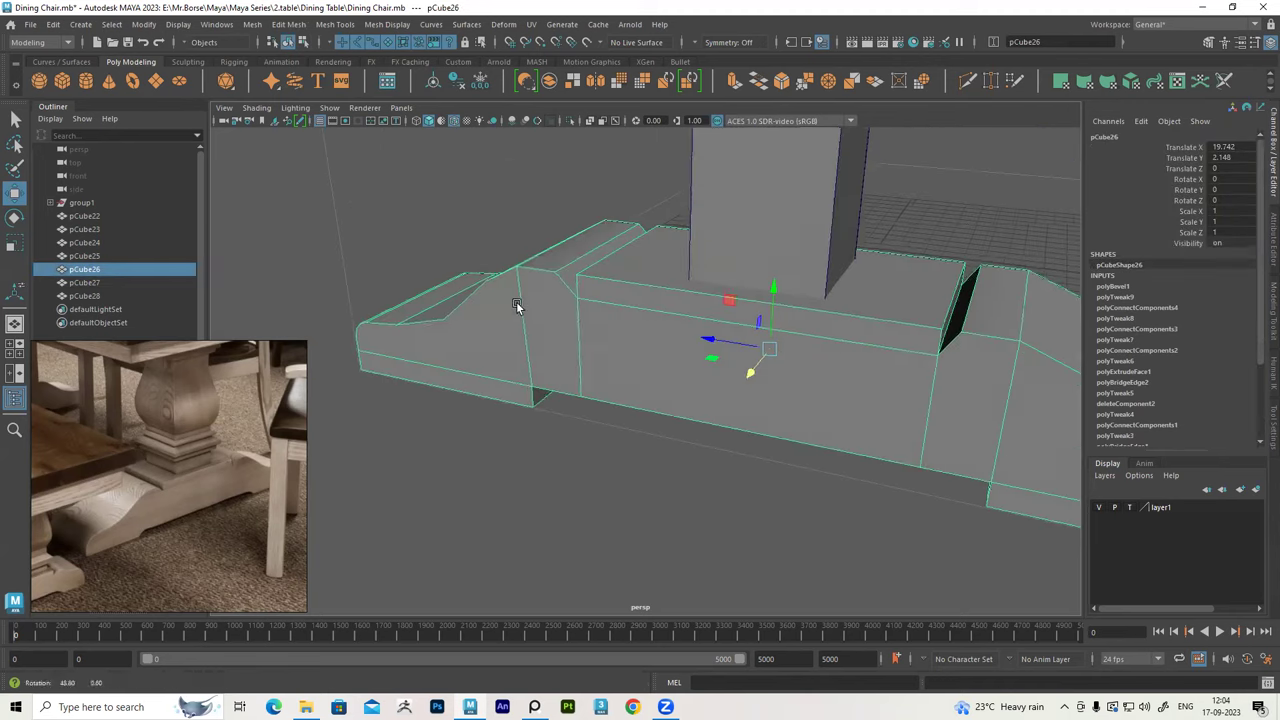
pyautogui.moveTo(594, 274)
pyautogui.keyDown('alt'); pyautogui.mouseDown()
pyautogui.moveTo(574, 263)
pyautogui.moveTo(596, 249)
pyautogui.mouseUp(); pyautogui.keyUp('alt')
pyautogui.moveTo(596, 247); pyautogui.dragTo(596, 183, button='right')
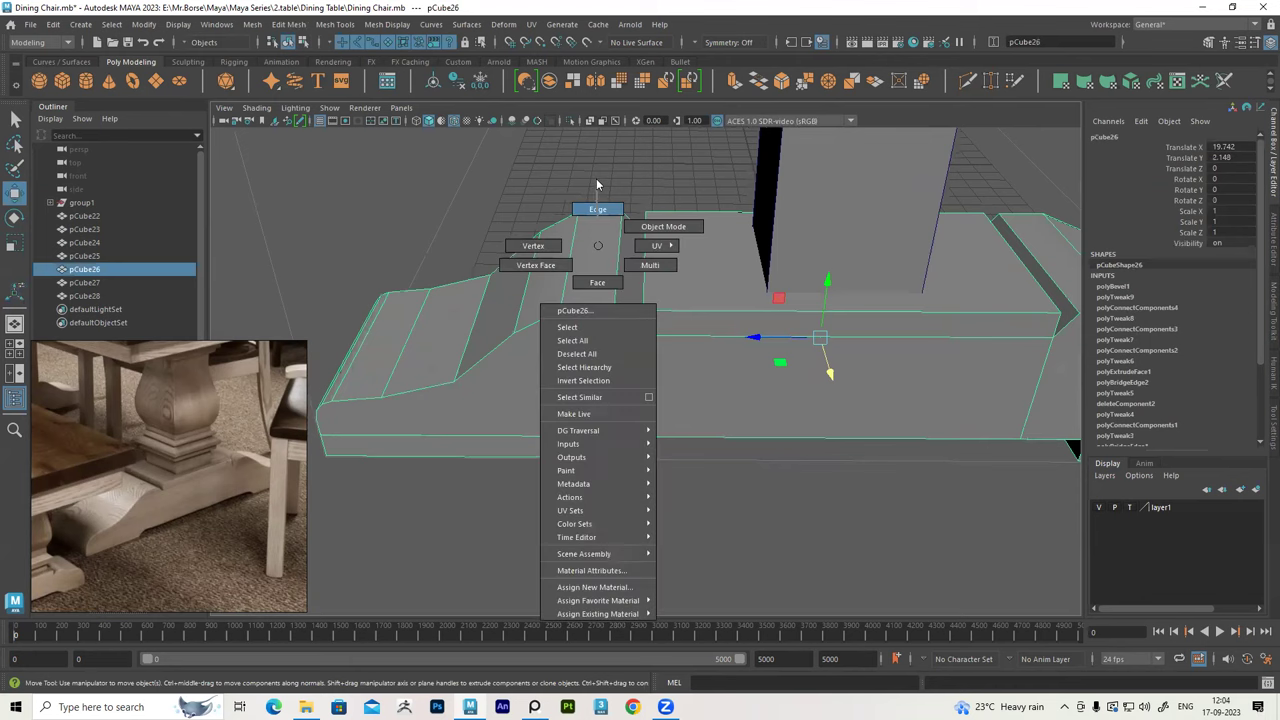
pyautogui.click(612, 262)
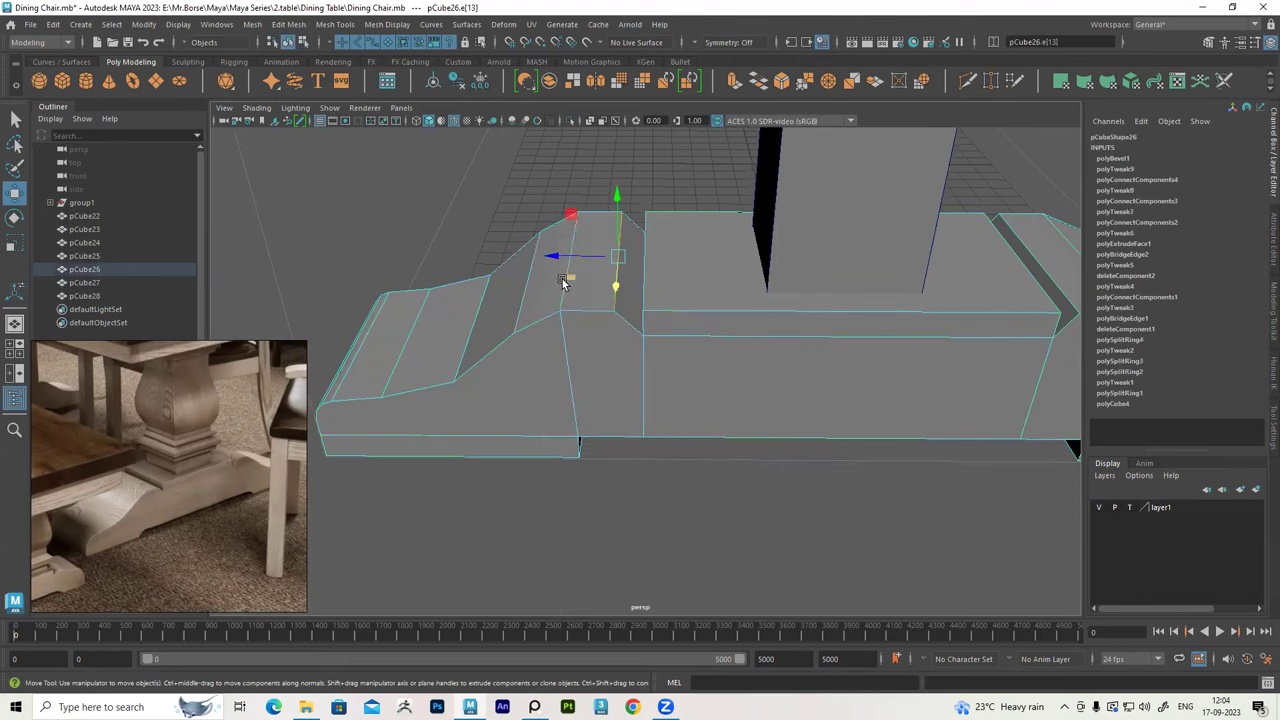
pyautogui.click(578, 240)
pyautogui.moveTo(591, 280)
pyautogui.keyDown('alt'); pyautogui.mouseDown()
pyautogui.moveTo(609, 289)
pyautogui.moveTo(477, 229)
pyautogui.mouseUp(); pyautogui.keyUp('alt')
pyautogui.click(251, 24)
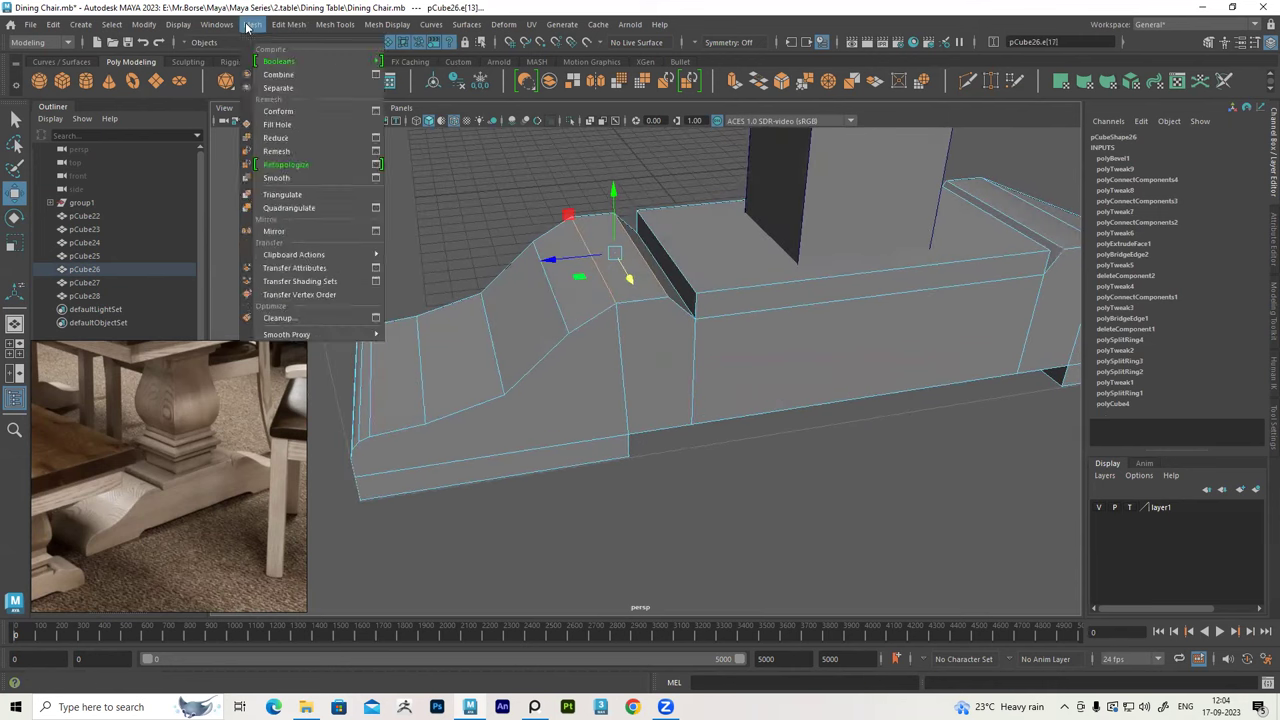
pyautogui.click(310, 73)
pyautogui.moveTo(509, 226)
pyautogui.keyDown('alt'); pyautogui.mouseDown()
pyautogui.moveTo(508, 194)
pyautogui.moveTo(563, 240)
pyautogui.moveTo(634, 220)
pyautogui.moveTo(570, 223)
pyautogui.moveTo(614, 220)
pyautogui.mouseUp(); pyautogui.keyUp('alt')
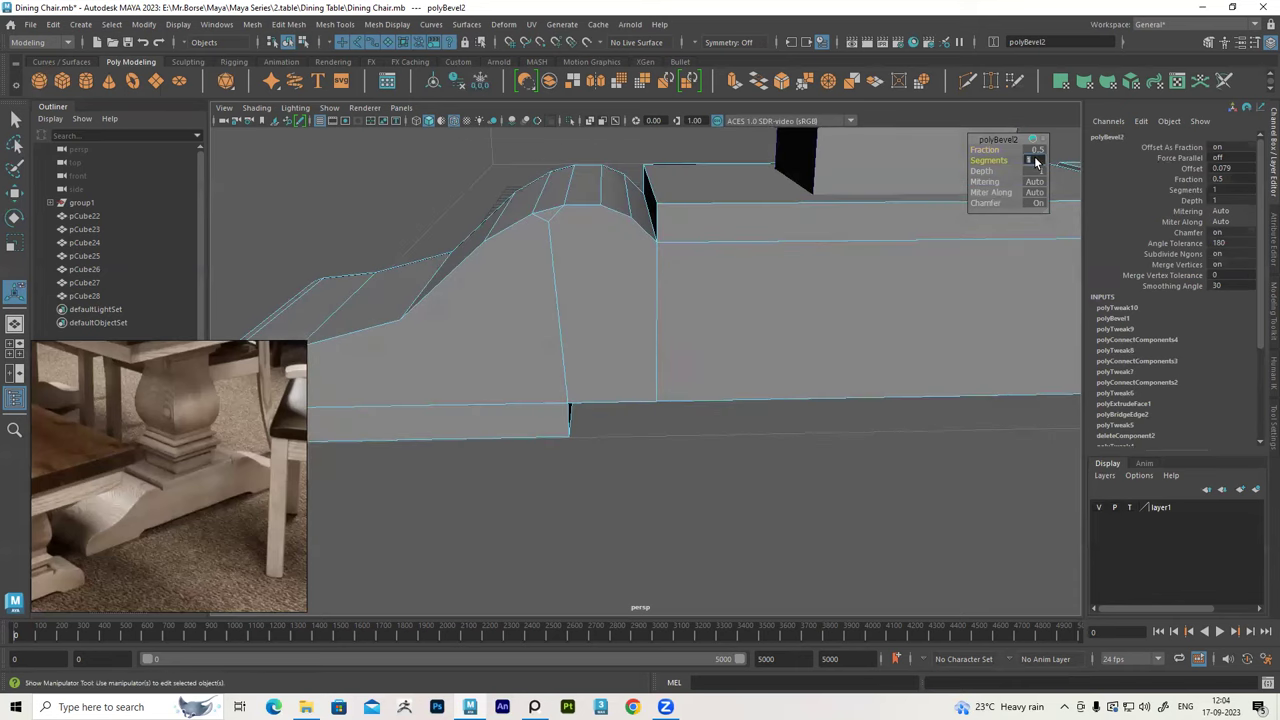
pyautogui.moveTo(694, 234)
pyautogui.keyDown('alt'); pyautogui.mouseDown()
pyautogui.moveTo(646, 240)
pyautogui.moveTo(646, 223)
pyautogui.moveTo(594, 245)
pyautogui.moveTo(691, 249)
pyautogui.mouseUp(); pyautogui.keyUp('alt')
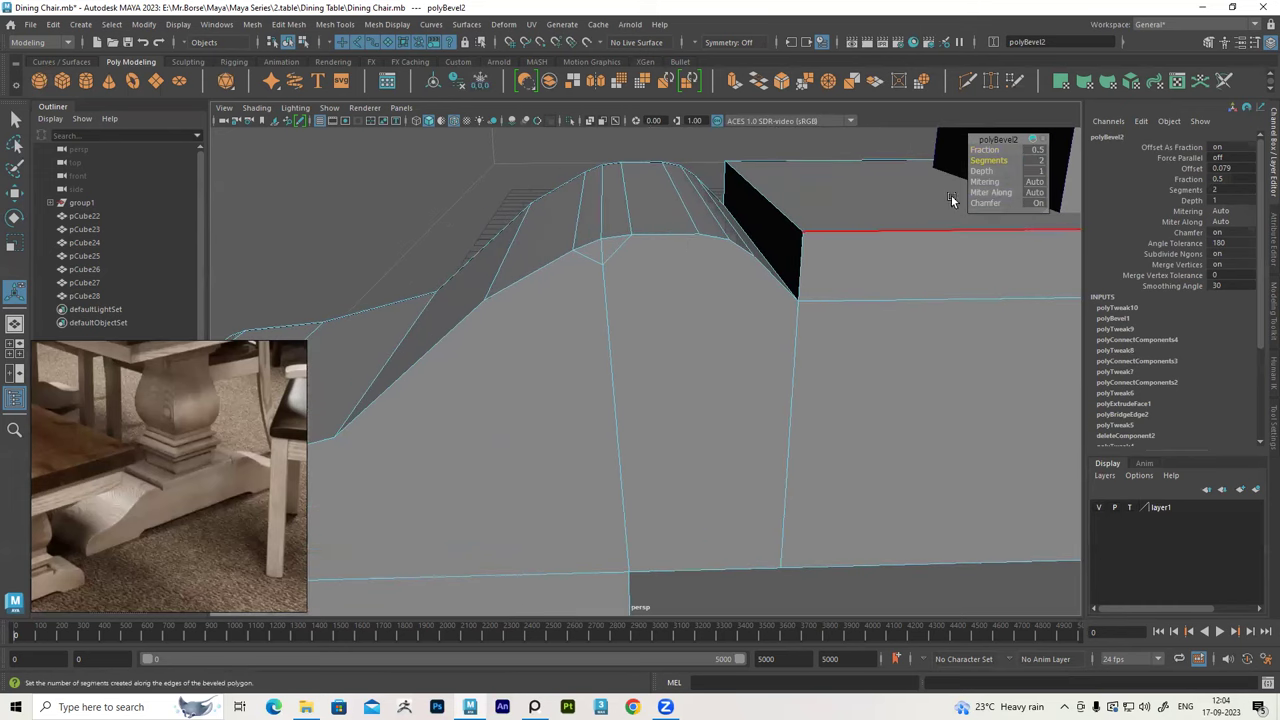
# Set the new bevel's fraction to 0.7
pyautogui.click(1040, 150)
pyautogui.press('Return')
pyautogui.moveTo(660, 300)
pyautogui.keyDown('alt'); pyautogui.mouseDown()
pyautogui.moveTo(643, 306)
pyautogui.moveTo(631, 268)
pyautogui.mouseUp(); pyautogui.keyUp('alt')
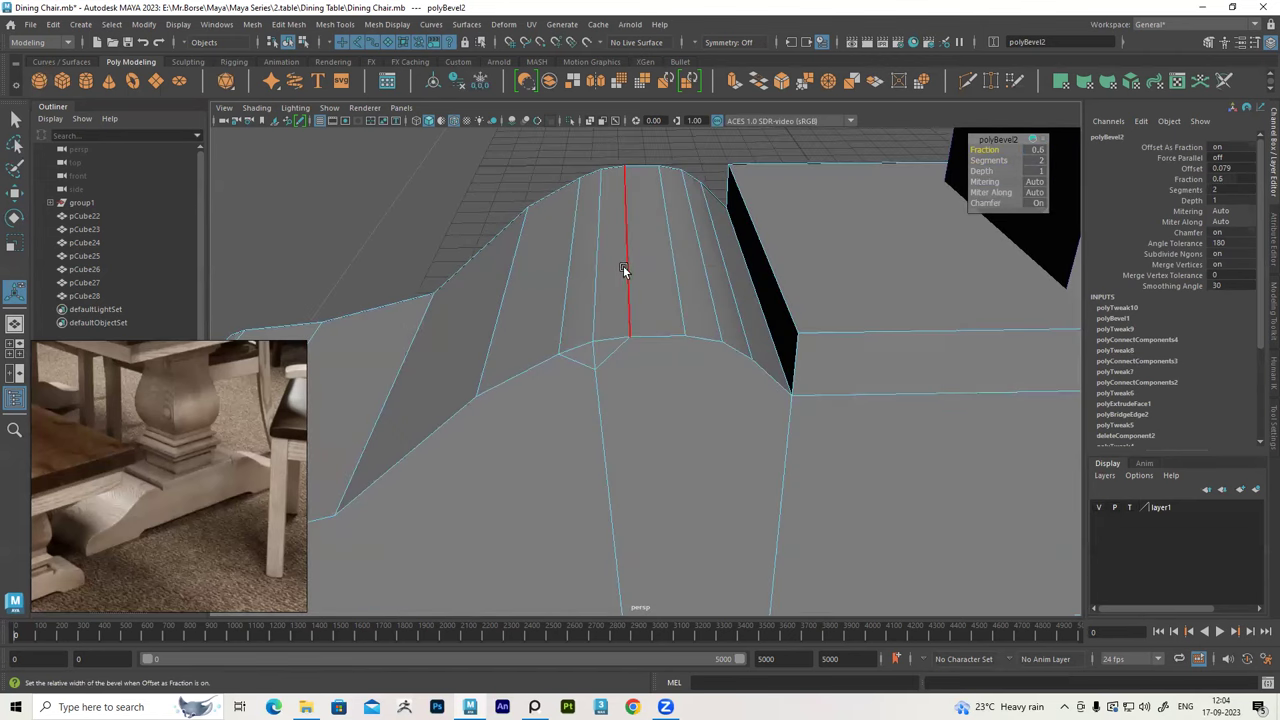
pyautogui.click(1027, 149)
pyautogui.write('0.7')
pyautogui.press('Return')
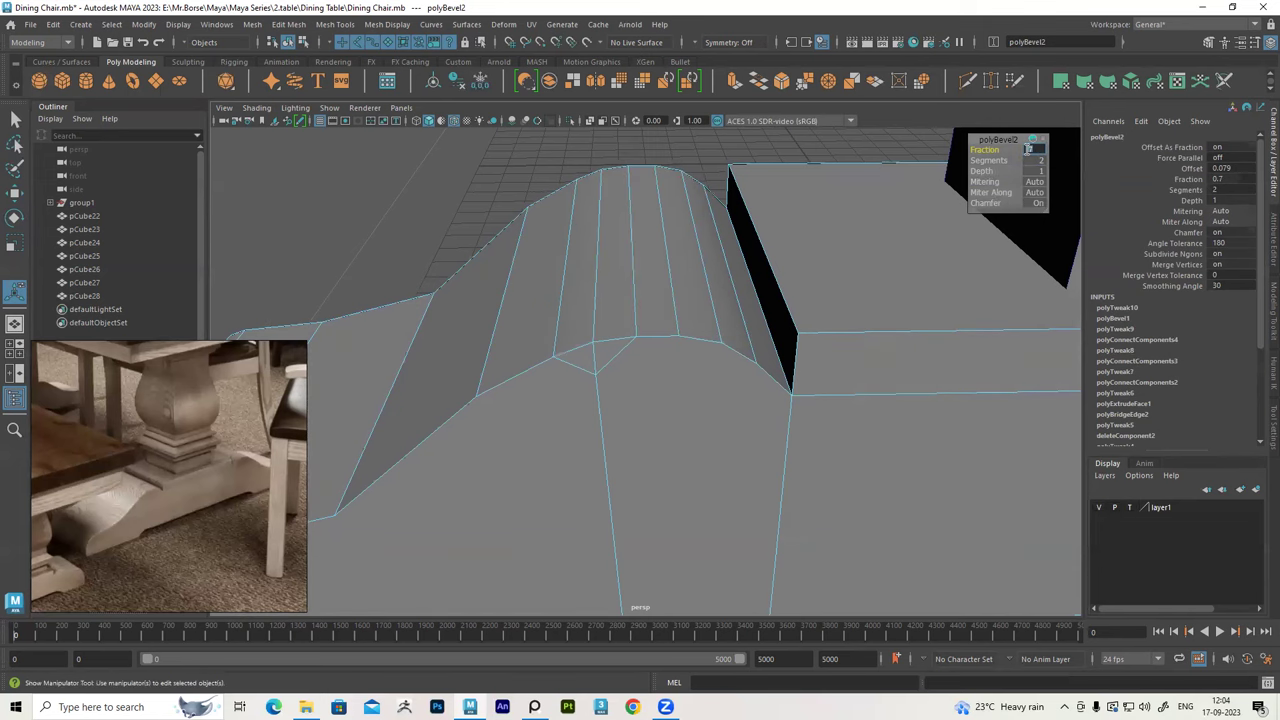
pyautogui.moveTo(760, 250)
pyautogui.keyDown('alt'); pyautogui.mouseDown()
pyautogui.moveTo(706, 289)
pyautogui.moveTo(603, 263)
pyautogui.moveTo(636, 252)
pyautogui.mouseUp(); pyautogui.keyUp('alt')
# Lower an upper slope edge to reshape the incline
pyautogui.click(636, 250)
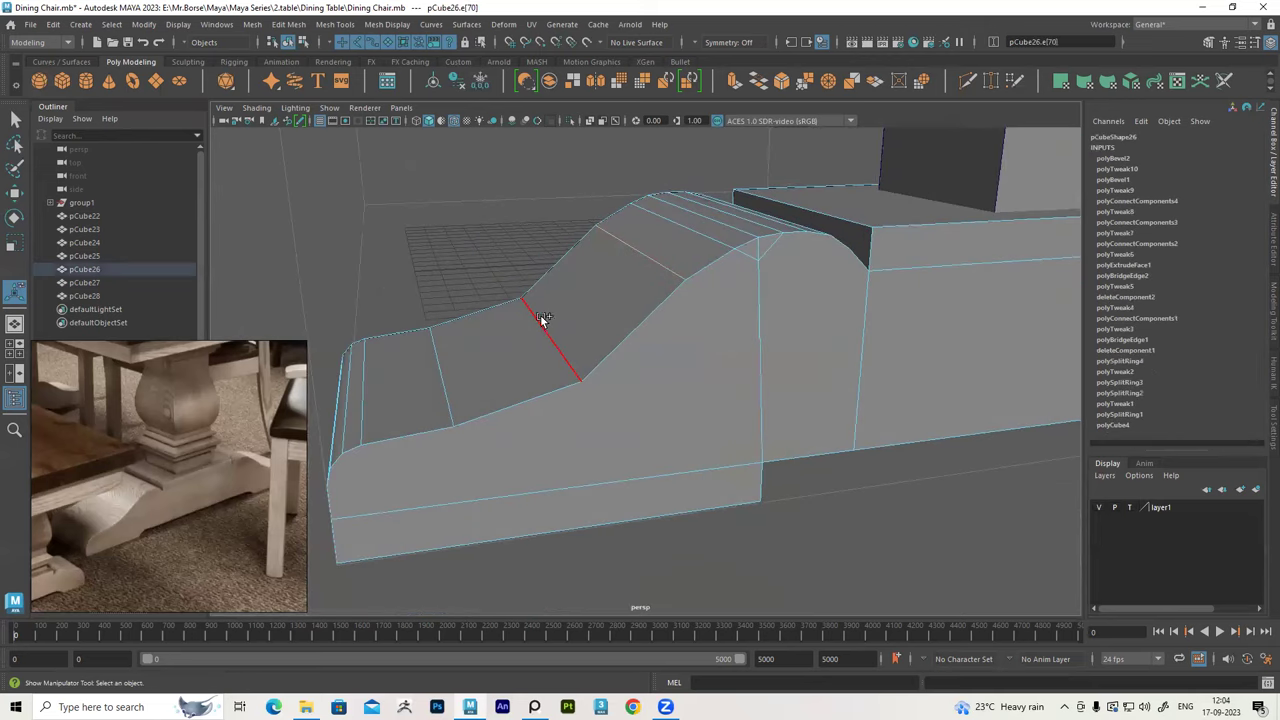
pyautogui.moveTo(574, 388)
pyautogui.keyDown('alt'); pyautogui.mouseDown()
pyautogui.moveTo(603, 374)
pyautogui.moveTo(574, 348)
pyautogui.mouseUp(); pyautogui.keyUp('alt')
pyautogui.click(627, 243)
pyautogui.press('w')
pyautogui.moveTo(571, 194); pyautogui.dragTo(561, 211, button='middle')
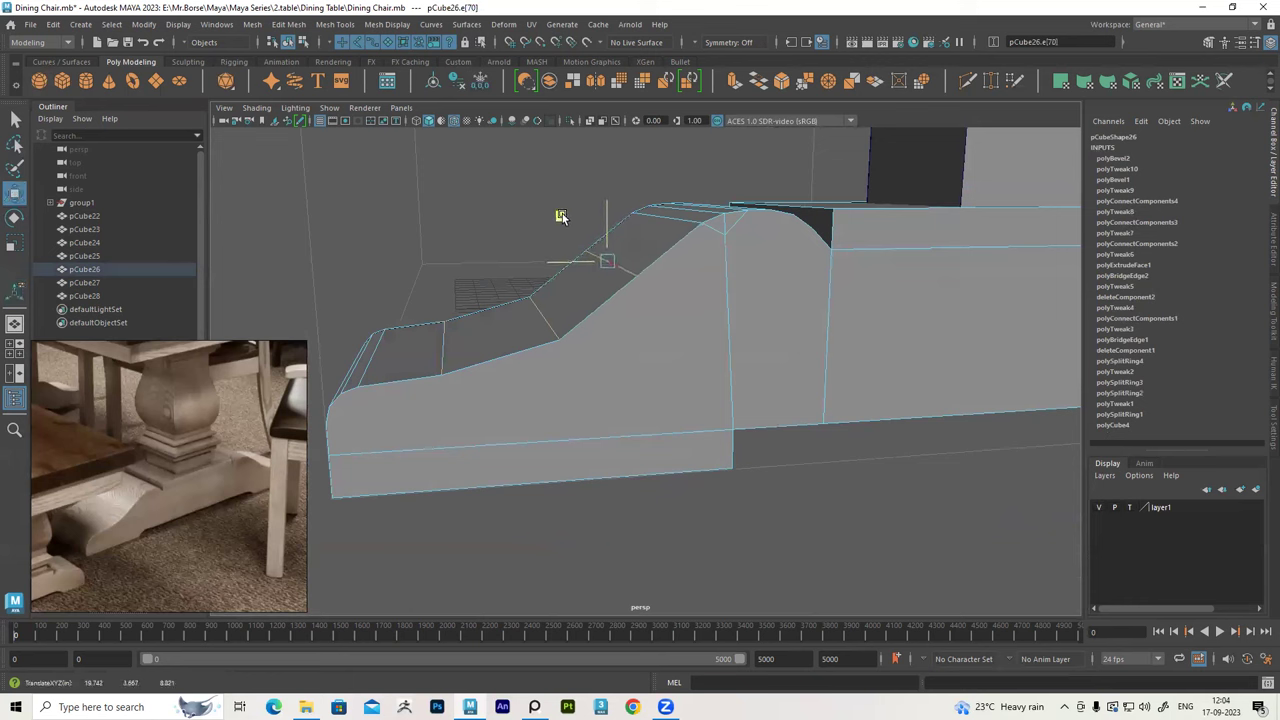
# Bevel the slope edges with 1 segment at fraction 0.5, then view all four panes
pyautogui.click(452, 336)
pyautogui.moveTo(452, 336)
pyautogui.keyDown('alt'); pyautogui.mouseDown()
pyautogui.moveTo(407, 304)
pyautogui.moveTo(406, 269)
pyautogui.moveTo(450, 300)
pyautogui.mouseUp(); pyautogui.keyUp('alt')
pyautogui.click(618, 257)
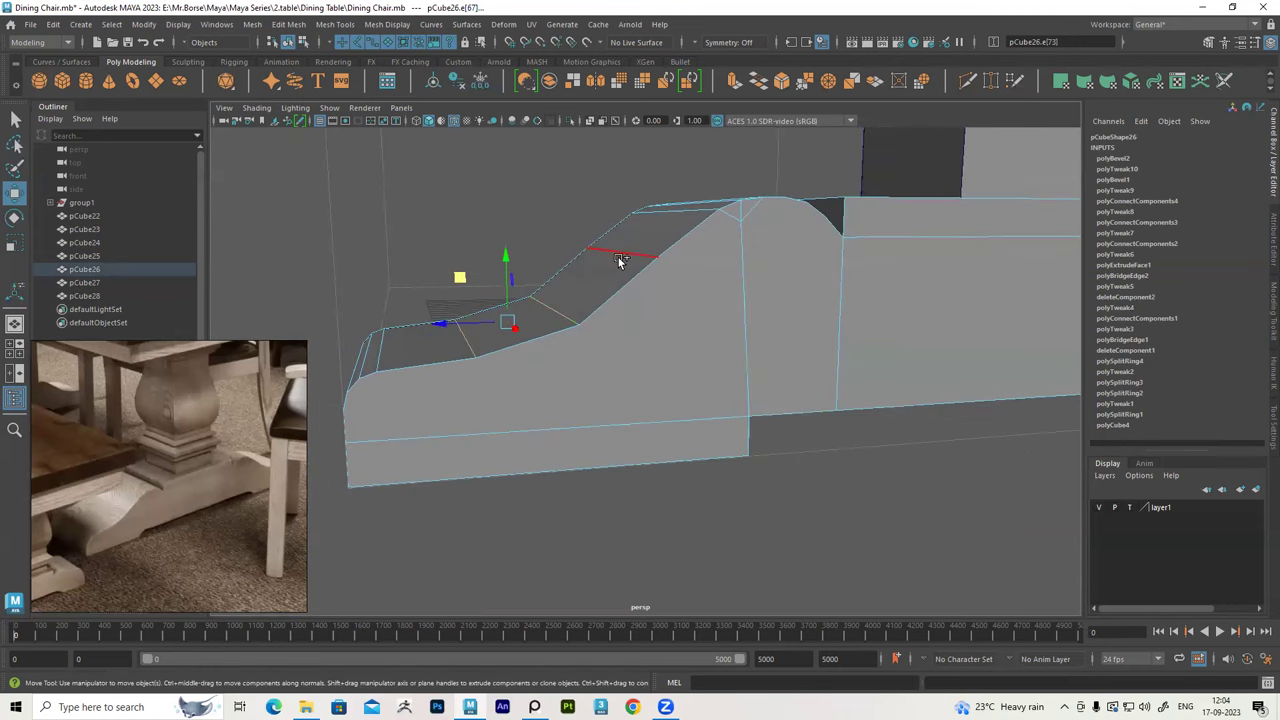
pyautogui.moveTo(659, 345)
pyautogui.keyDown('alt'); pyautogui.mouseDown()
pyautogui.moveTo(620, 329)
pyautogui.moveTo(629, 309)
pyautogui.mouseUp(); pyautogui.keyUp('alt')
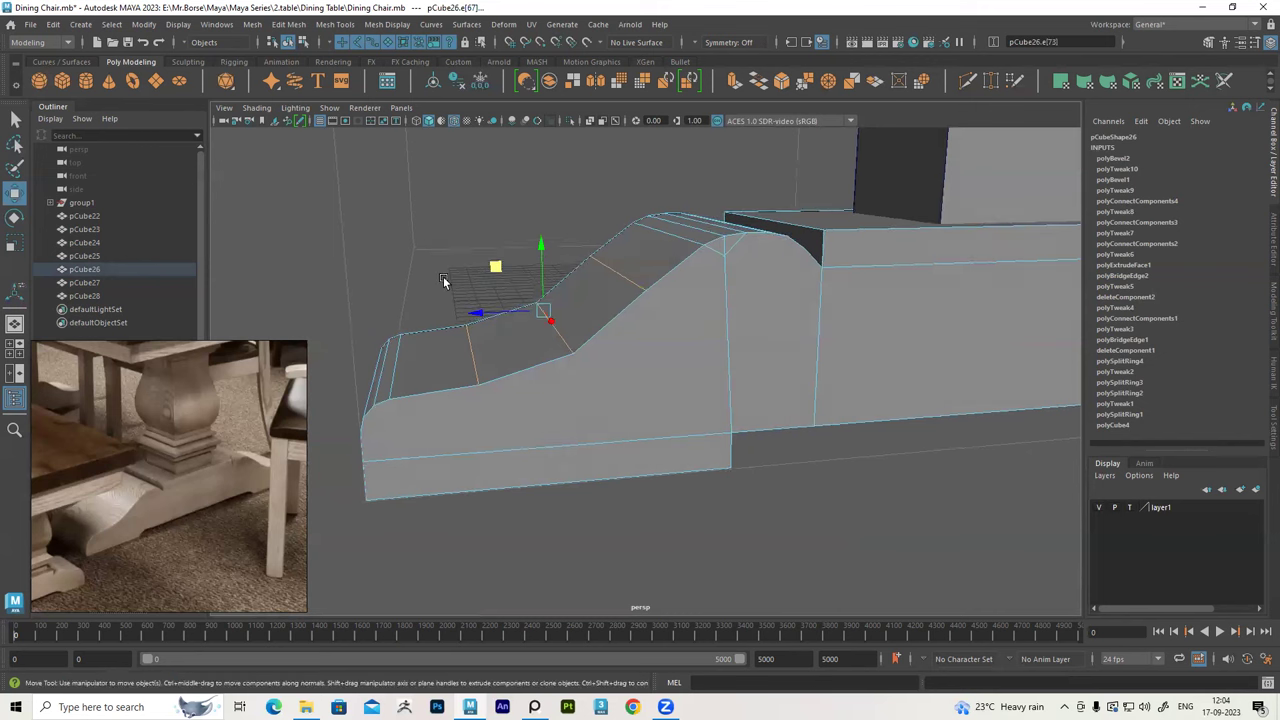
pyautogui.click(288, 24)
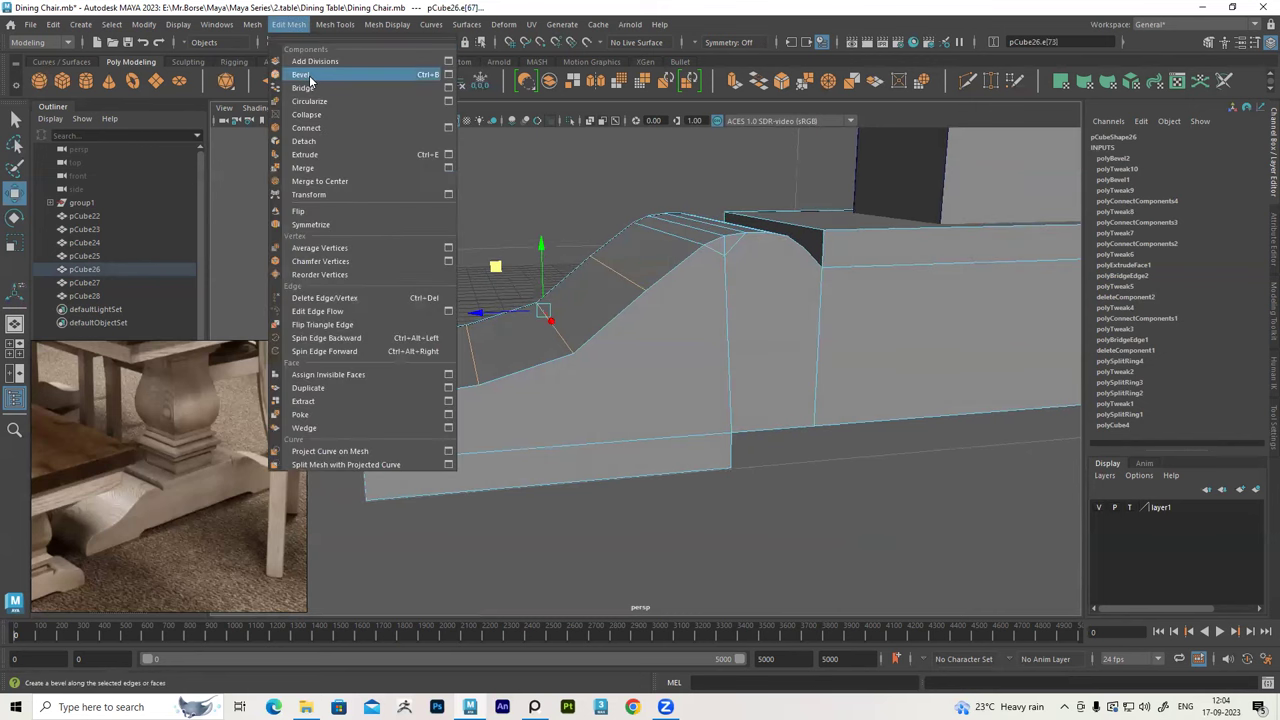
pyautogui.click(315, 82)
pyautogui.moveTo(584, 232)
pyautogui.keyDown('alt'); pyautogui.mouseDown()
pyautogui.moveTo(608, 314)
pyautogui.moveTo(570, 356)
pyautogui.moveTo(646, 337)
pyautogui.moveTo(620, 302)
pyautogui.moveTo(603, 323)
pyautogui.moveTo(600, 297)
pyautogui.moveTo(640, 263)
pyautogui.mouseUp(); pyautogui.keyUp('alt')
pyautogui.press('space')
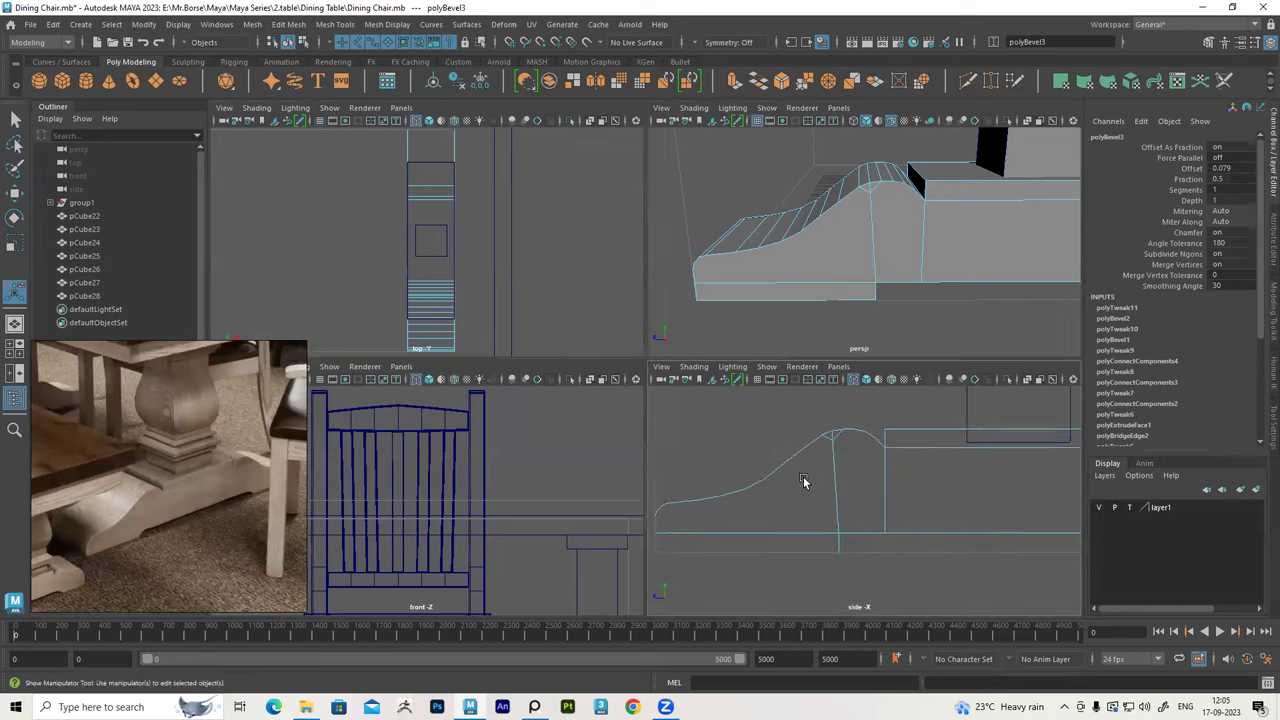
# Turn off Wireframe on Shaded and select the beam pCube26 in the enlarged perspective view
pyautogui.moveTo(787, 193); pyautogui.dragTo(838, 236, button='right')
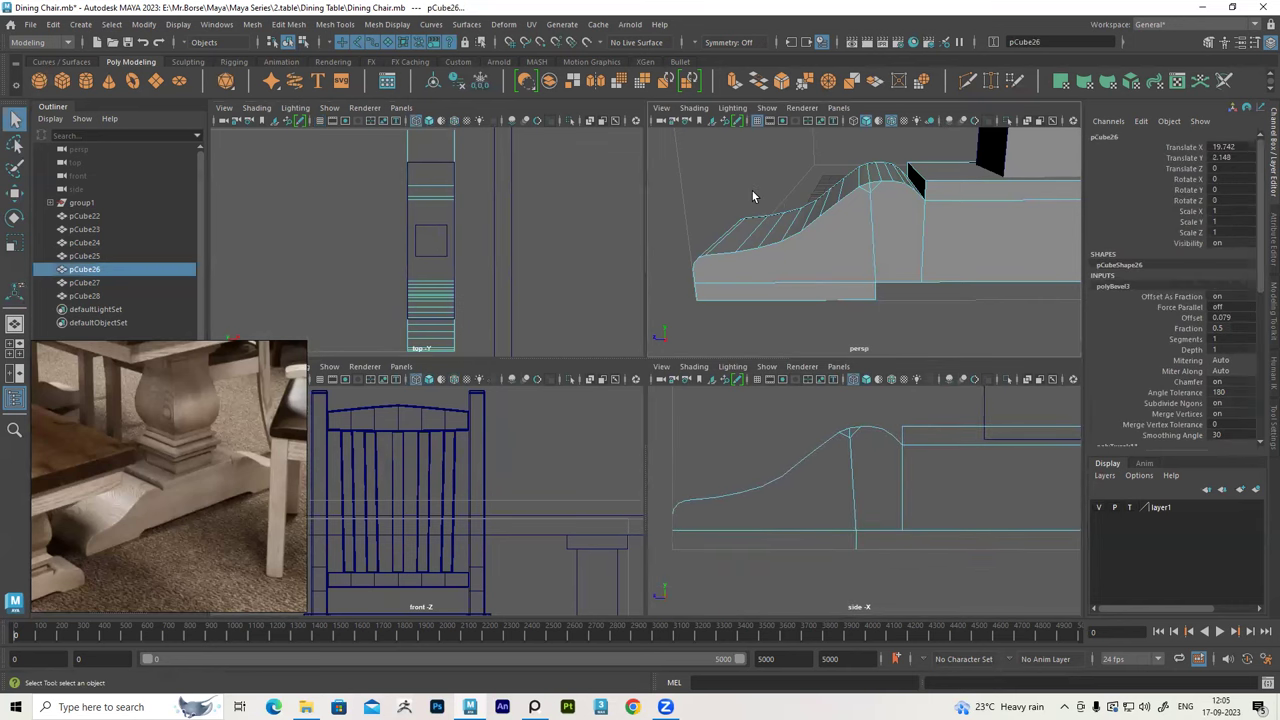
pyautogui.press('space')
pyautogui.moveTo(686, 324)
pyautogui.keyDown('alt'); pyautogui.mouseDown()
pyautogui.moveTo(590, 217)
pyautogui.moveTo(500, 150)
pyautogui.mouseUp(); pyautogui.keyUp('alt')
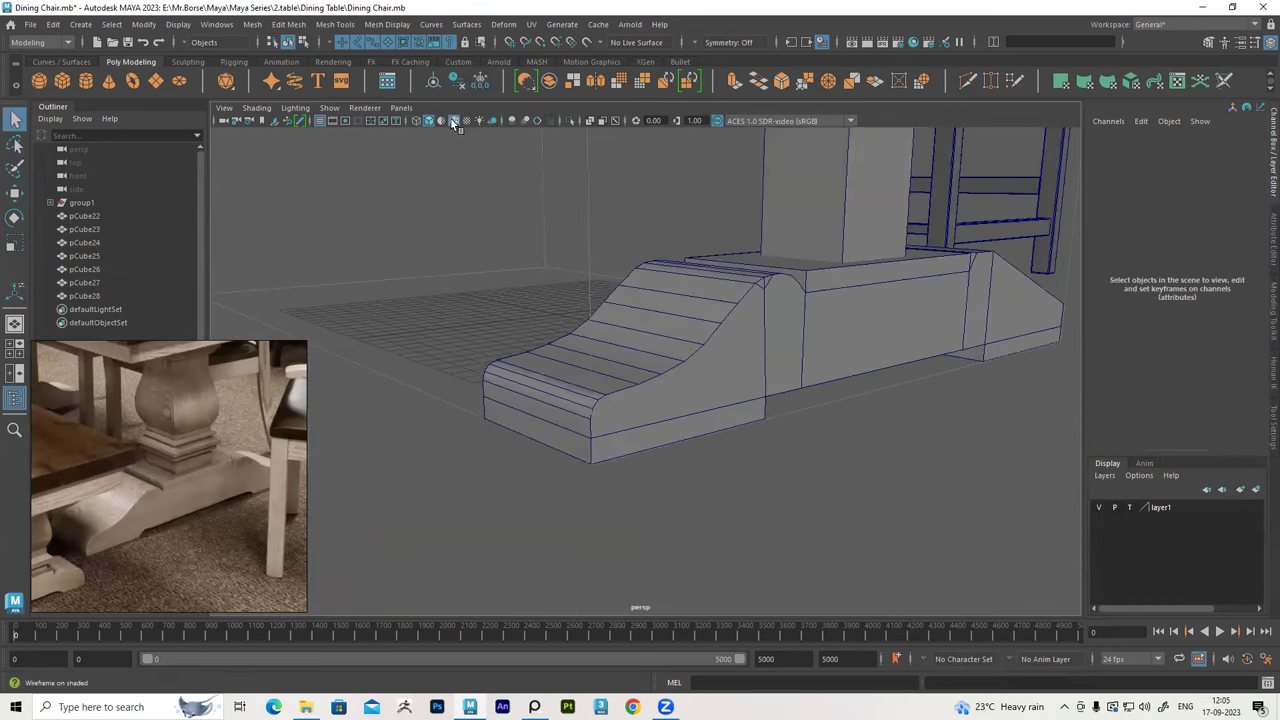
pyautogui.click(455, 122)
pyautogui.moveTo(800, 330)
pyautogui.keyDown('alt'); pyautogui.mouseDown()
pyautogui.moveTo(743, 309)
pyautogui.moveTo(703, 314)
pyautogui.moveTo(749, 297)
pyautogui.moveTo(669, 309)
pyautogui.moveTo(640, 289)
pyautogui.mouseUp(); pyautogui.keyUp('alt')
pyautogui.click(632, 304)
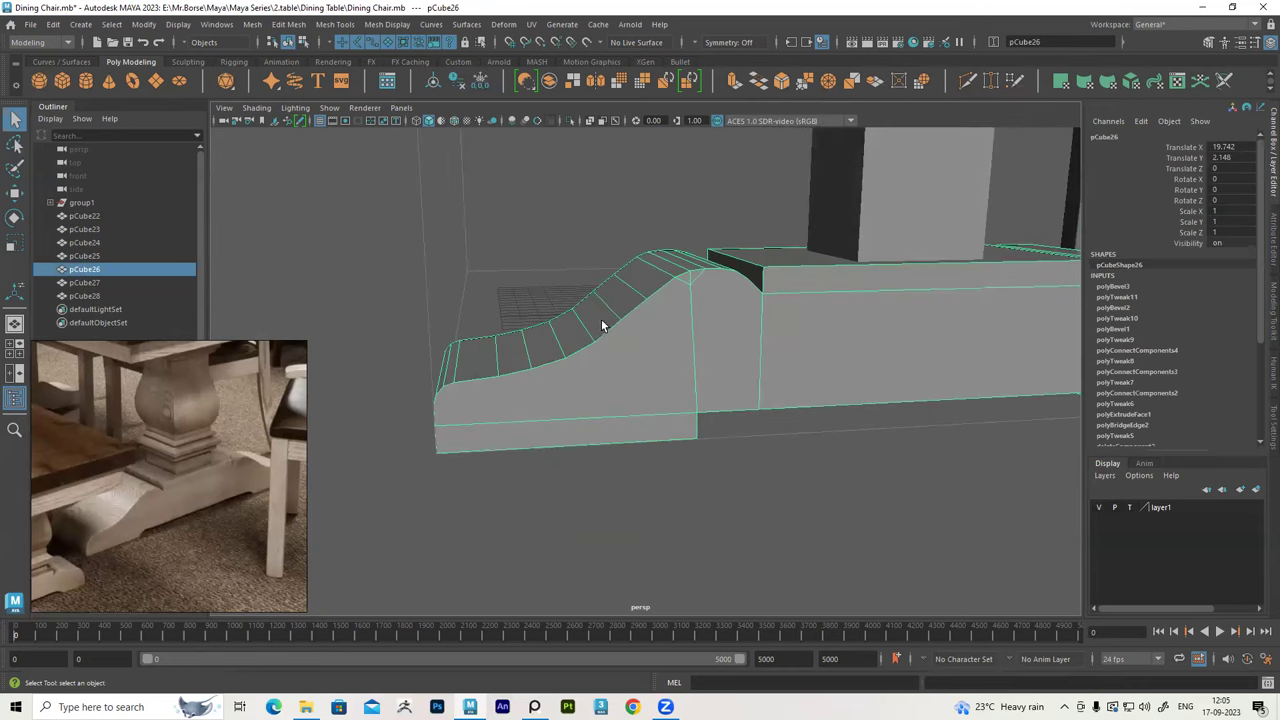
pyautogui.keyDown('alt'); pyautogui.moveTo(601, 319); pyautogui.dragTo(625, 303); pyautogui.keyUp('alt')
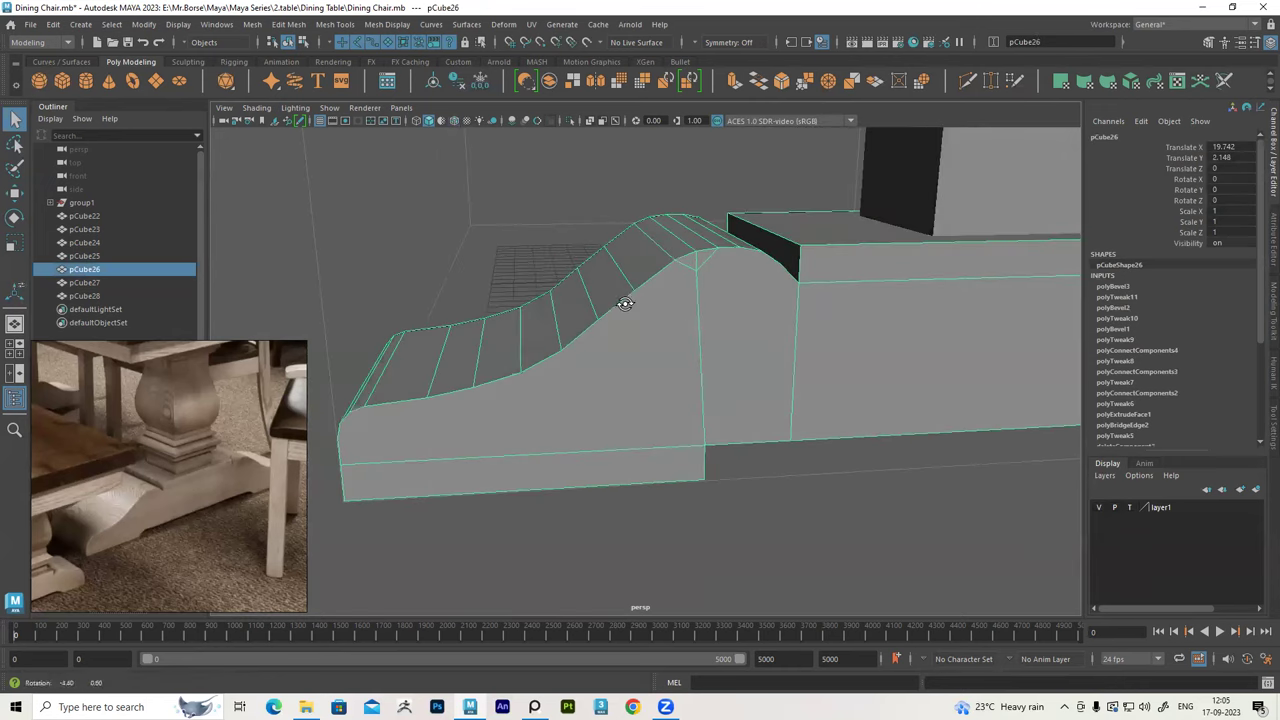
# In side view, move the slope vertices with W to smooth the curved incline
pyautogui.press('space')
pyautogui.press('space')
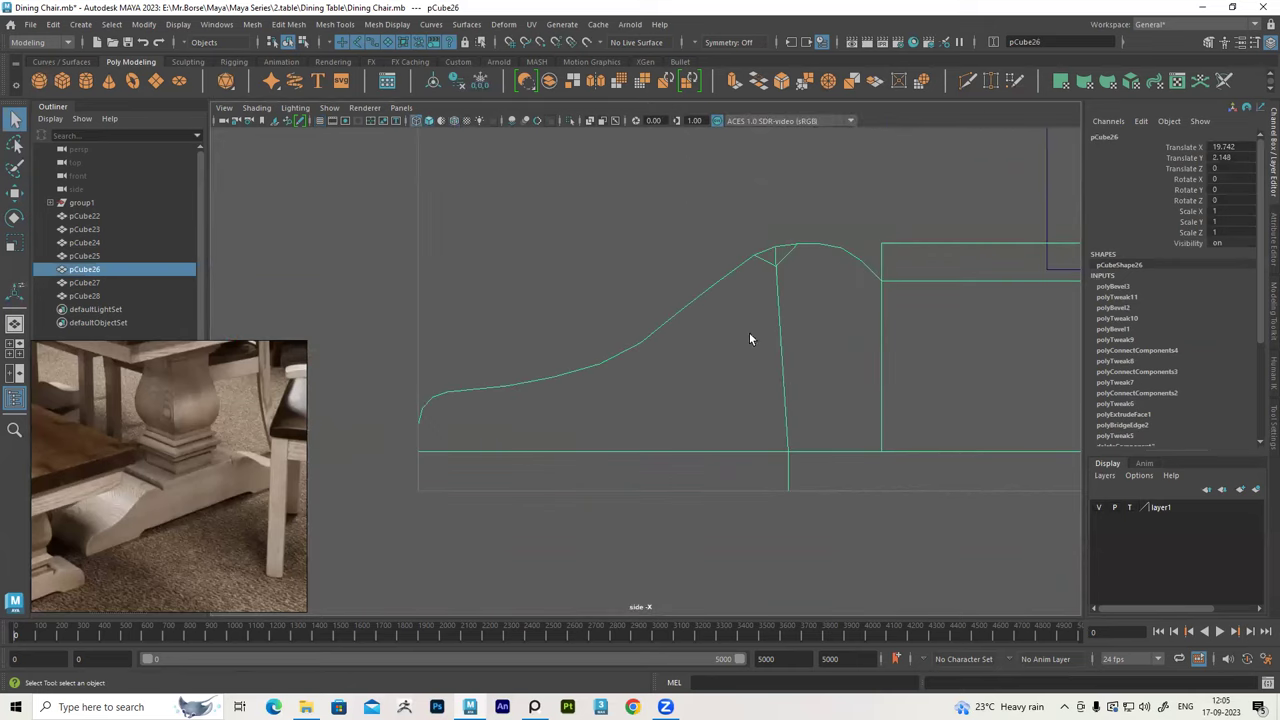
pyautogui.moveTo(660, 258); pyautogui.dragTo(570, 240, button='right')
pyautogui.scroll(2, 552, 340)
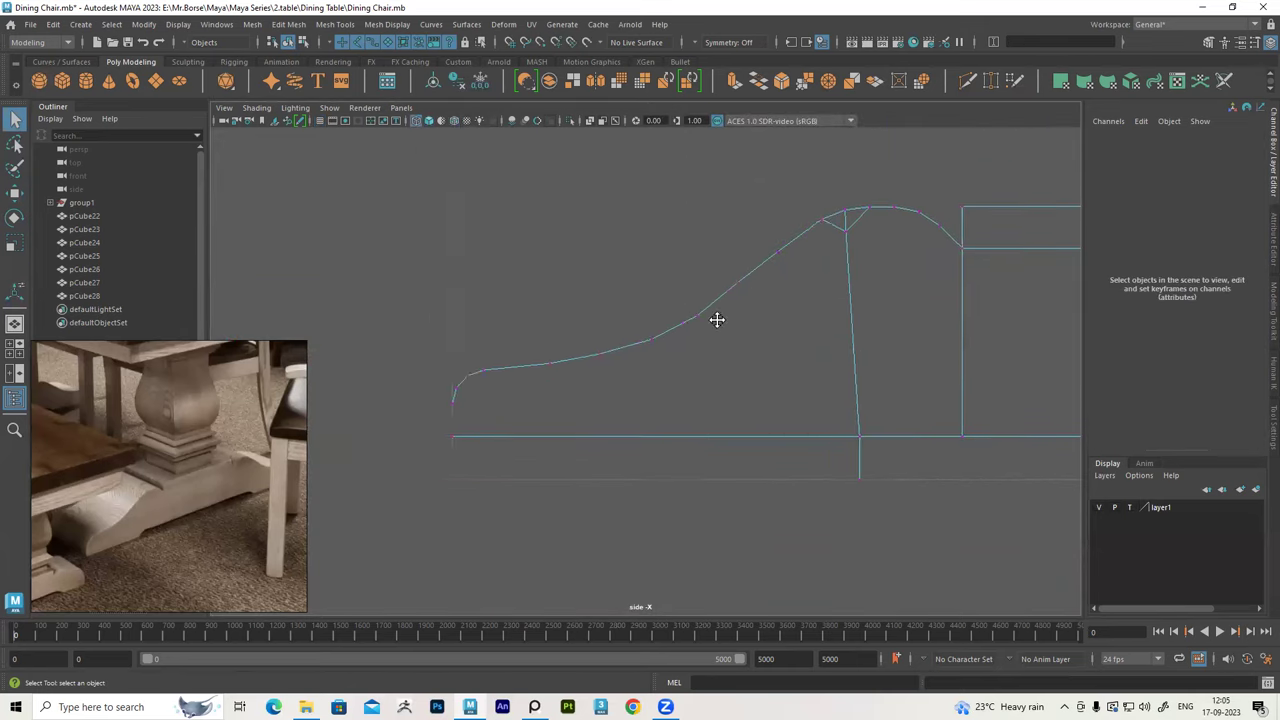
pyautogui.click(767, 255)
pyautogui.press('w')
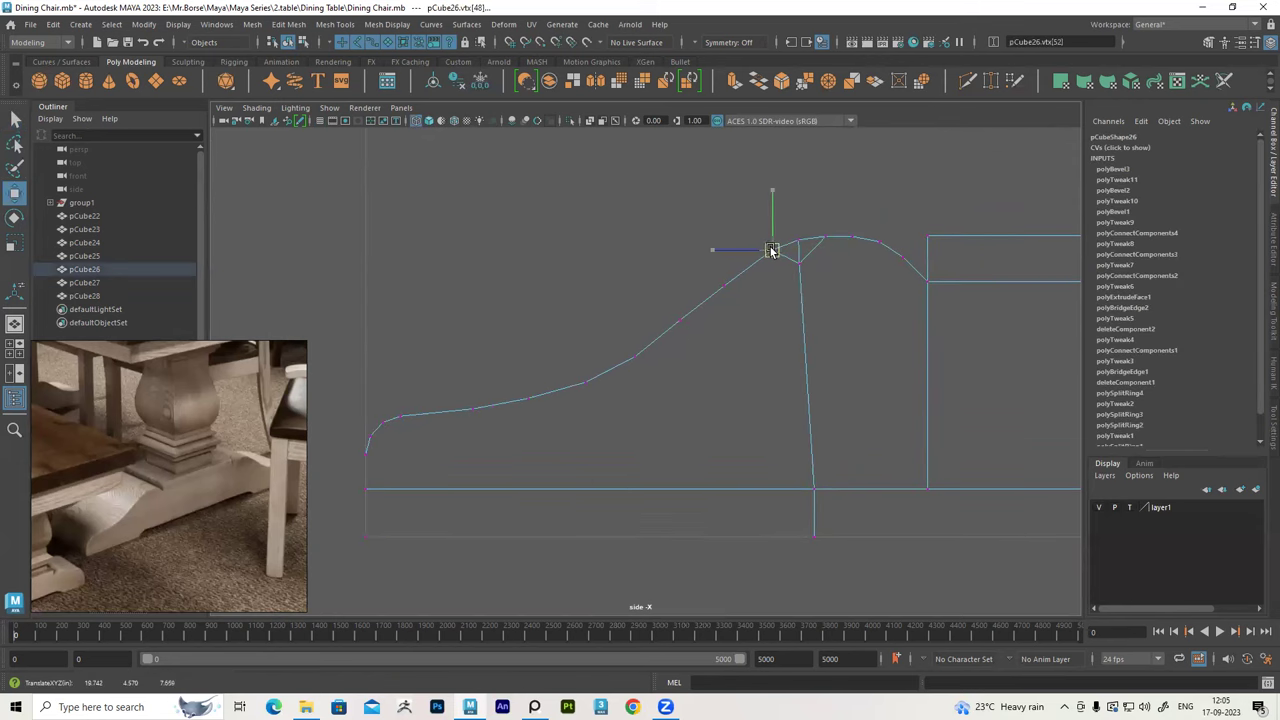
pyautogui.moveTo(664, 295); pyautogui.dragTo(698, 338)
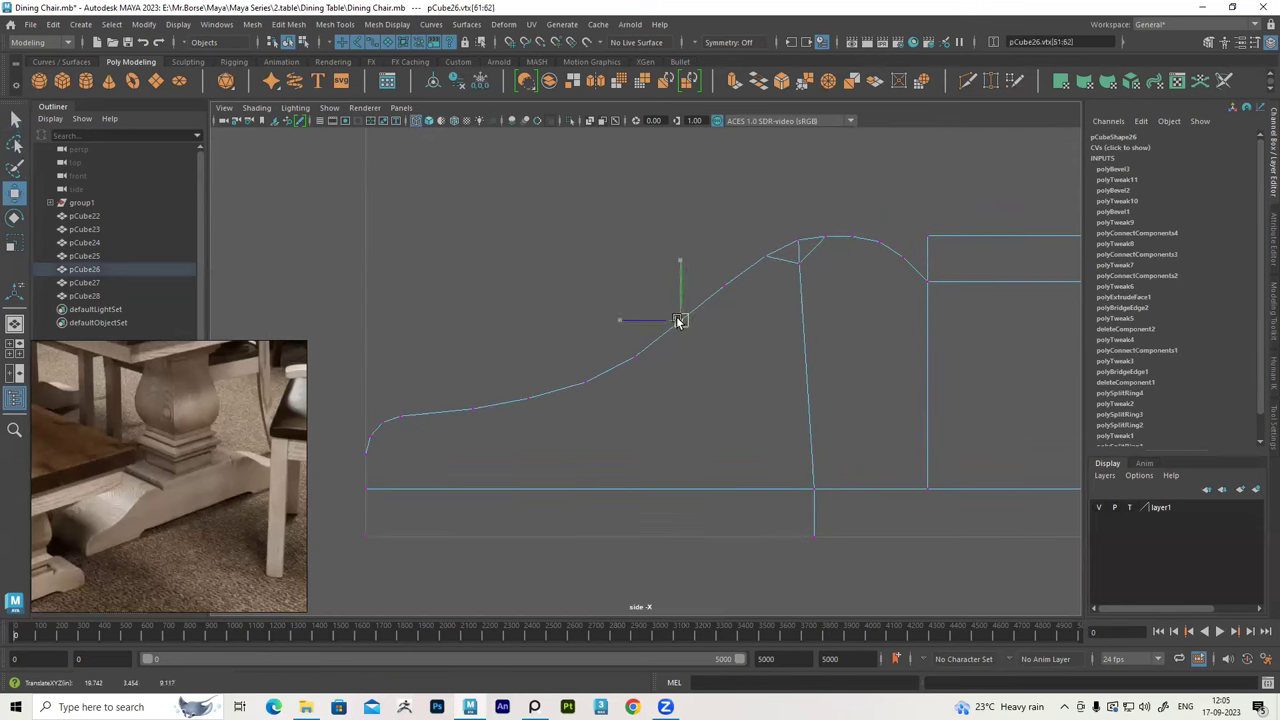
pyautogui.keyDown('alt'); pyautogui.moveTo(607, 357); pyautogui.dragTo(651, 372, button='middle'); pyautogui.keyUp('alt')
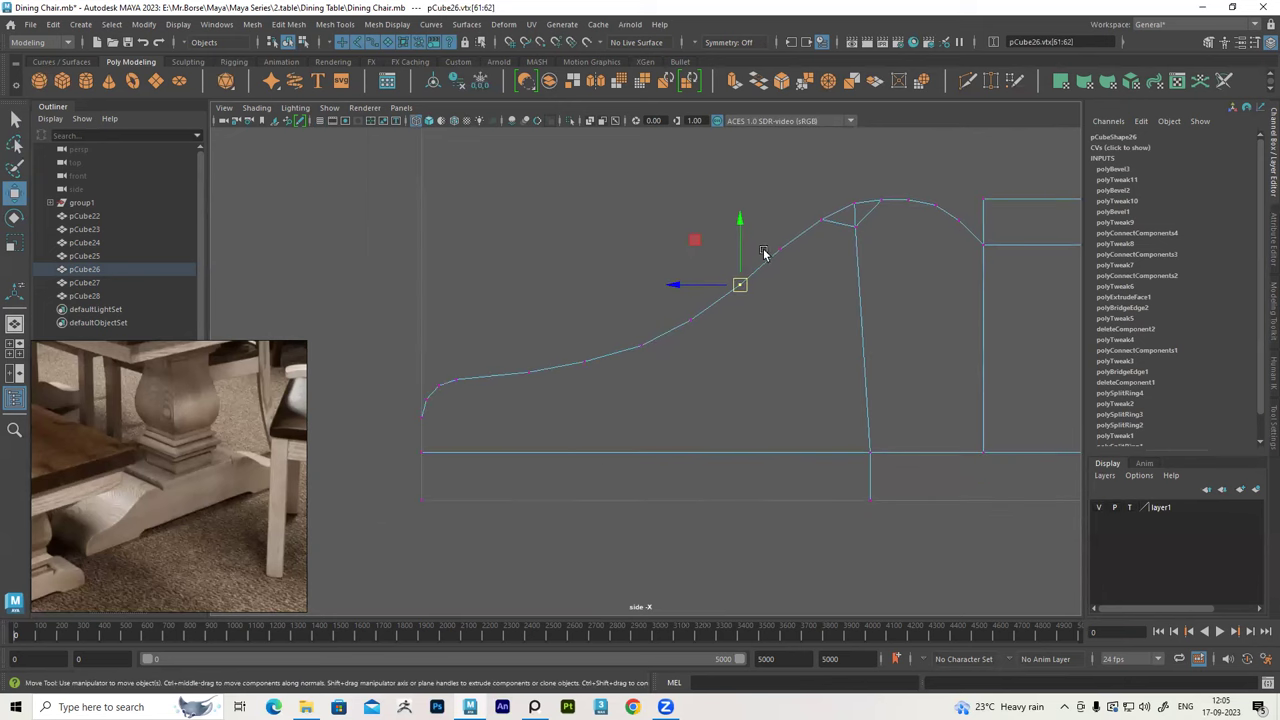
# Return to perspective view and reselect the whole beam in Object Mode
pyautogui.press('space')
pyautogui.press('space')
pyautogui.keyDown('alt'); pyautogui.moveTo(841, 217); pyautogui.dragTo(752, 267); pyautogui.keyUp('alt')
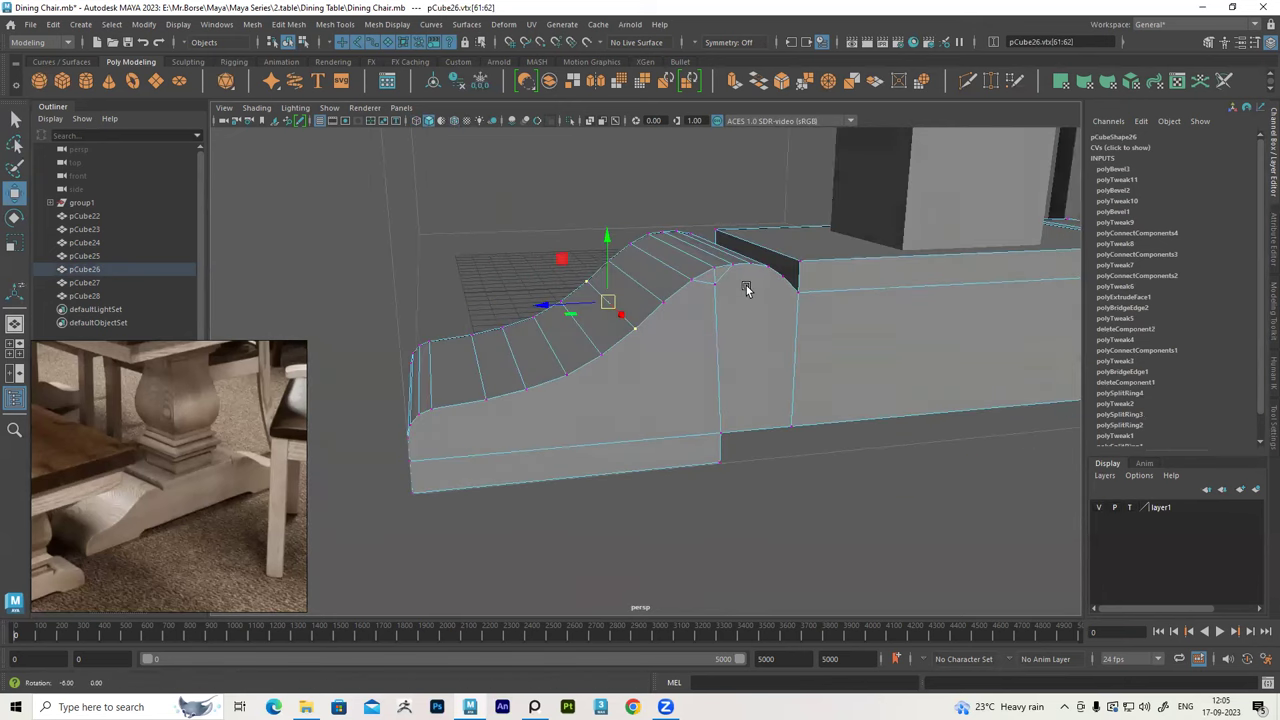
pyautogui.moveTo(752, 267); pyautogui.dragTo(836, 205, button='right')
pyautogui.moveTo(836, 205)
pyautogui.keyDown('alt'); pyautogui.mouseDown()
pyautogui.moveTo(720, 329)
pyautogui.moveTo(579, 345)
pyautogui.mouseUp(); pyautogui.keyUp('alt')
pyautogui.click(733, 370)
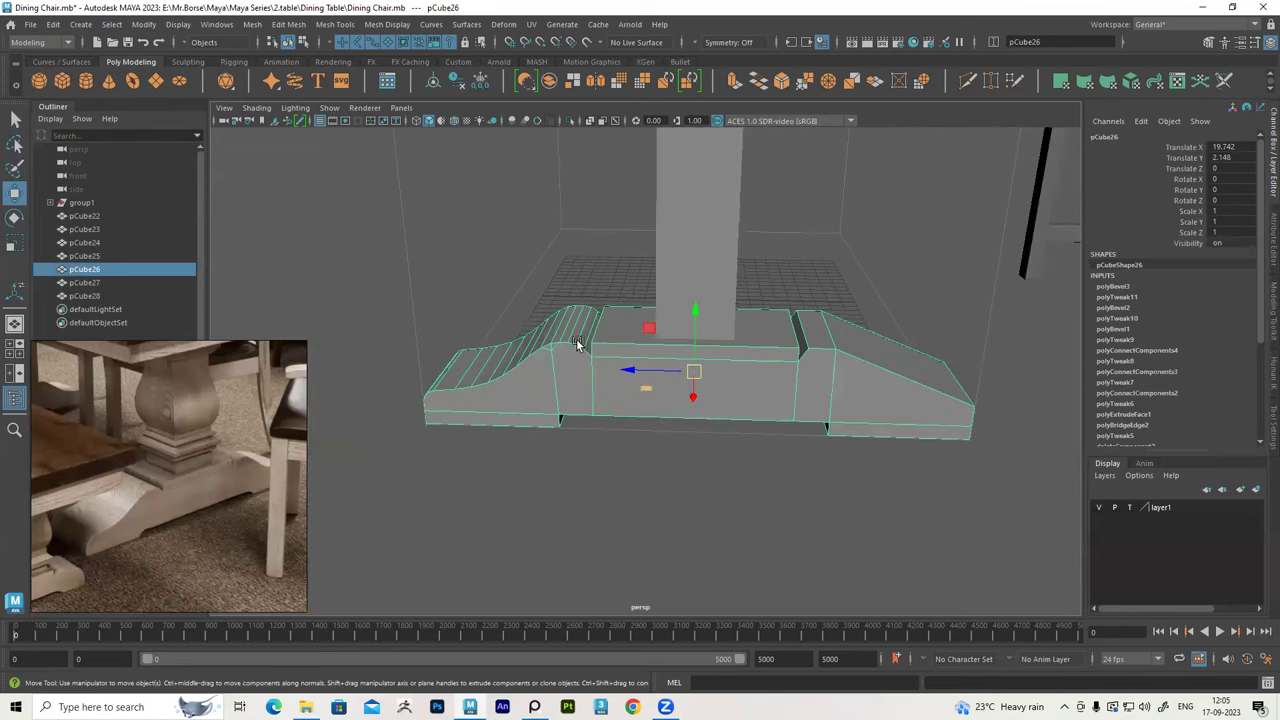
# Pick the beam's bottom edges and use Edit Mesh > Connect to add a middle edge
pyautogui.moveTo(683, 363)
pyautogui.keyDown('alt'); pyautogui.mouseDown()
pyautogui.moveTo(819, 358)
pyautogui.moveTo(667, 358)
pyautogui.moveTo(688, 295)
pyautogui.mouseUp(); pyautogui.keyUp('alt')
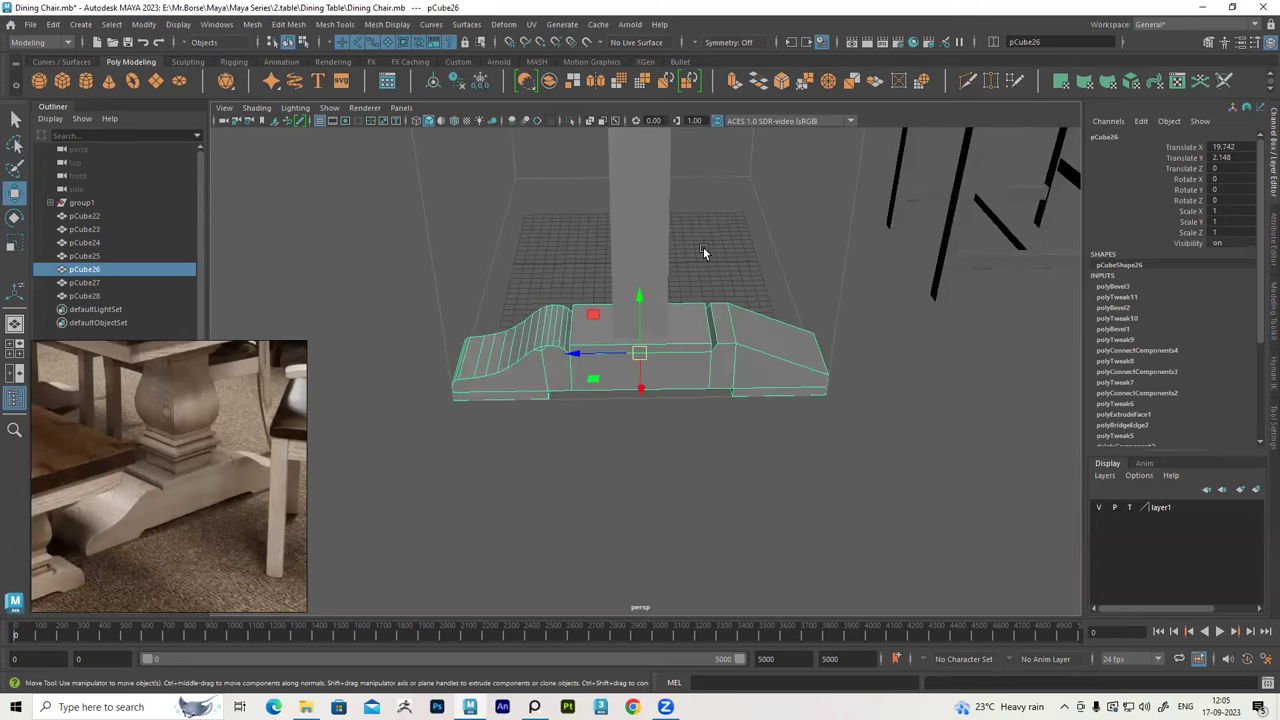
pyautogui.rightClick(704, 249)
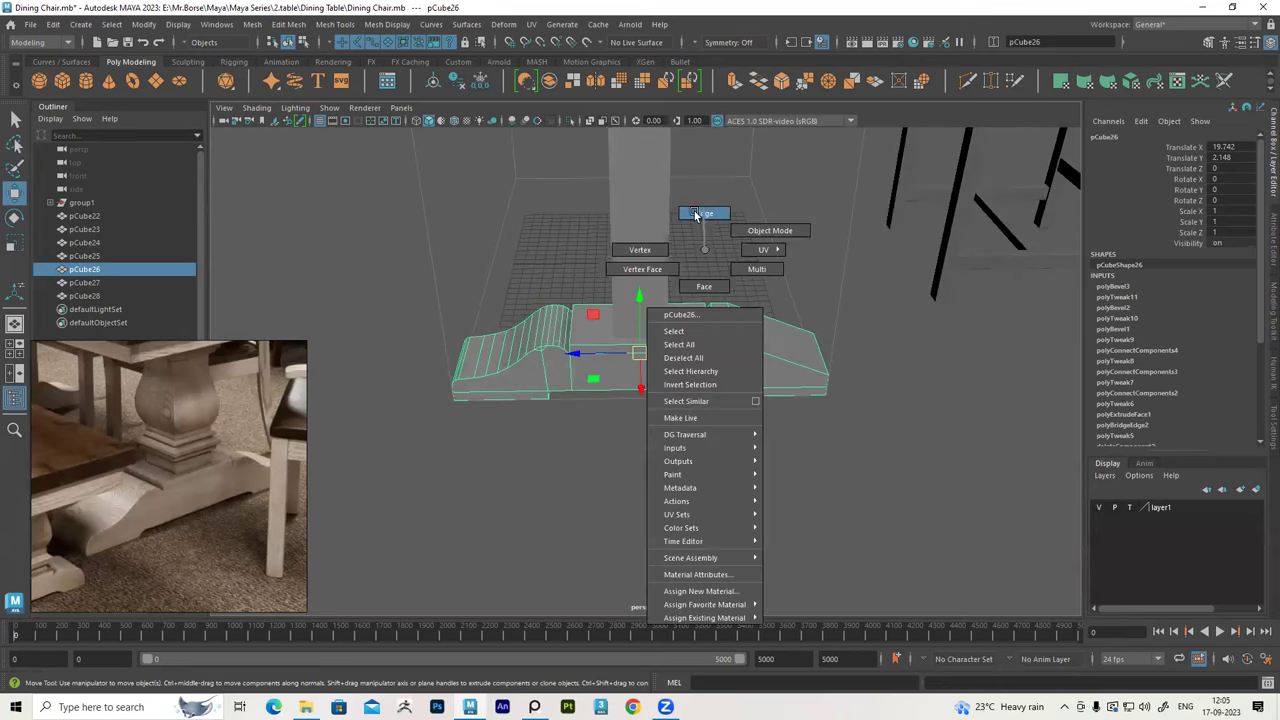
pyautogui.click(631, 368)
pyautogui.moveTo(631, 368)
pyautogui.keyDown('alt'); pyautogui.mouseDown()
pyautogui.moveTo(631, 342)
pyautogui.moveTo(640, 420)
pyautogui.moveTo(560, 330)
pyautogui.mouseUp(); pyautogui.keyUp('alt')
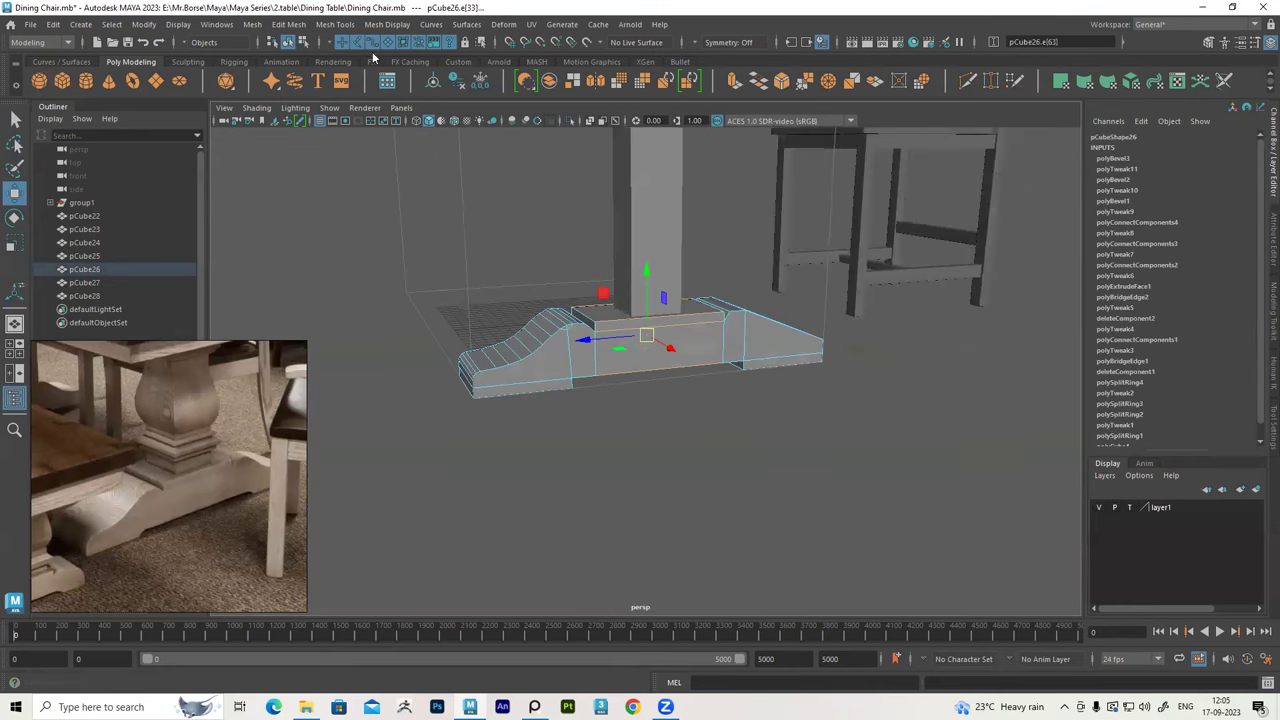
pyautogui.click(288, 26)
pyautogui.click(322, 133)
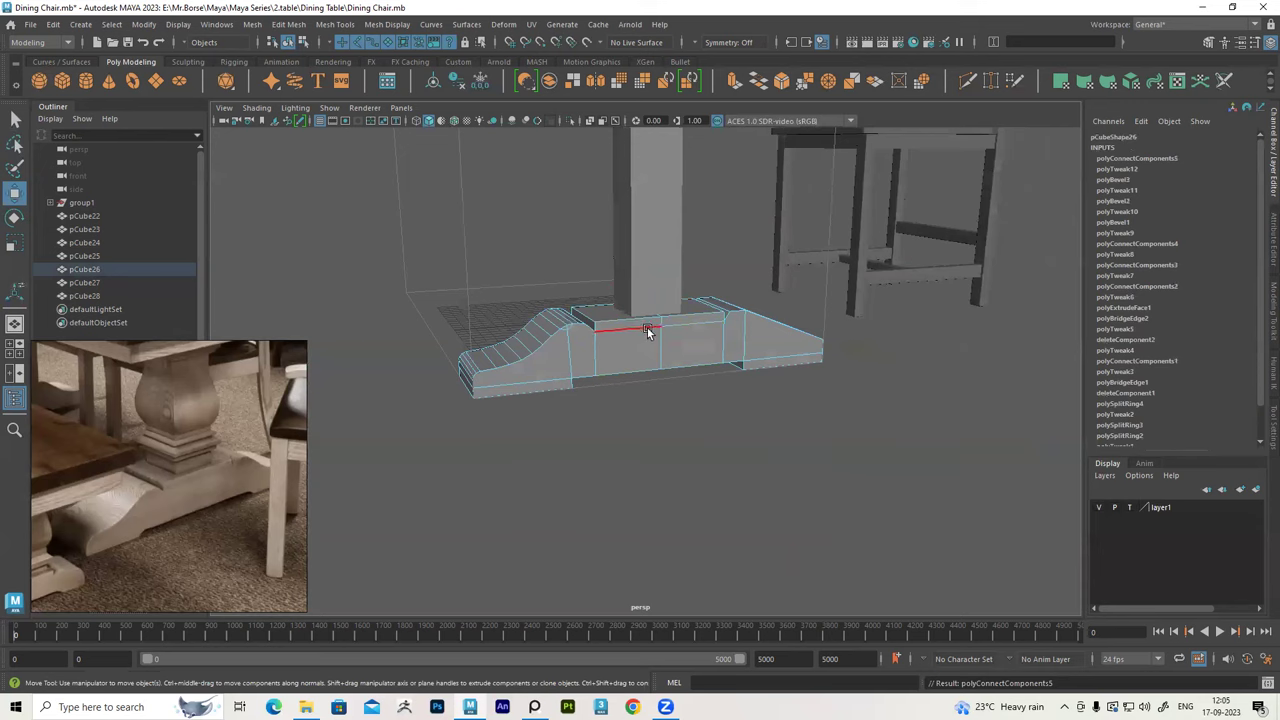
# In Face mode, select the faces of the beam's right half for deletion
pyautogui.keyDown('alt'); pyautogui.moveTo(648, 332); pyautogui.dragTo(736, 280); pyautogui.keyUp('alt')
pyautogui.moveTo(752, 231); pyautogui.dragTo(757, 268, button='right')
pyautogui.moveTo(690, 285)
pyautogui.mouseDown()
pyautogui.moveTo(803, 434)
pyautogui.moveTo(683, 400)
pyautogui.moveTo(791, 433)
pyautogui.mouseUp()
# Back in Object Mode, duplicate the half beam pCube26 with Edit > Duplicate, creating pCube29
pyautogui.click(791, 429)
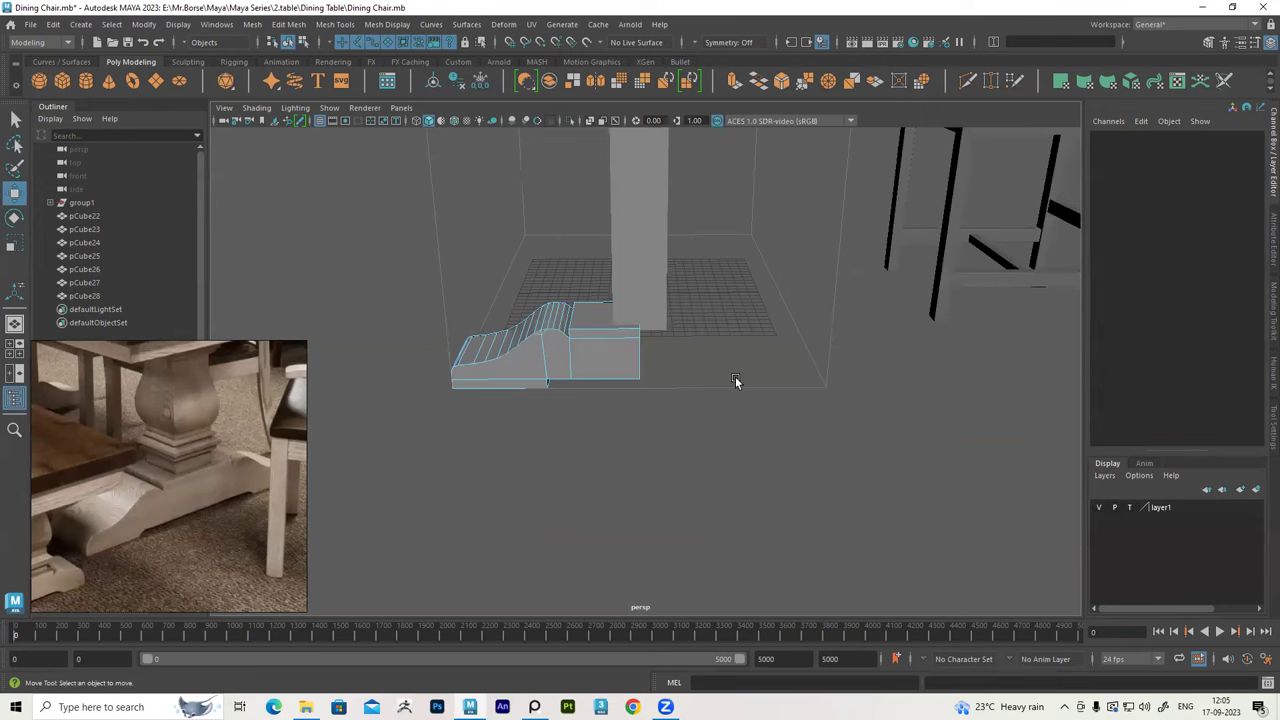
pyautogui.keyDown('alt'); pyautogui.moveTo(595, 308); pyautogui.dragTo(635, 251); pyautogui.keyUp('alt')
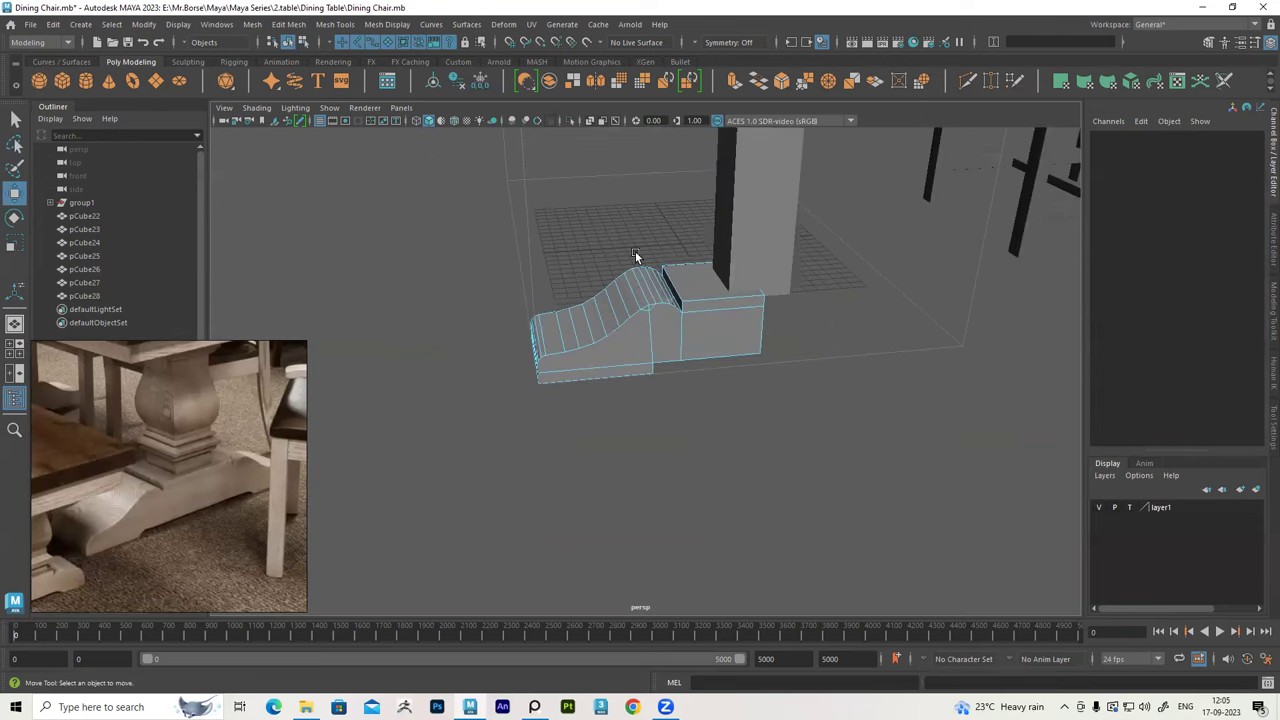
pyautogui.moveTo(636, 253); pyautogui.dragTo(701, 222, button='right')
pyautogui.keyDown('alt'); pyautogui.moveTo(686, 249); pyautogui.dragTo(650, 310); pyautogui.keyUp('alt')
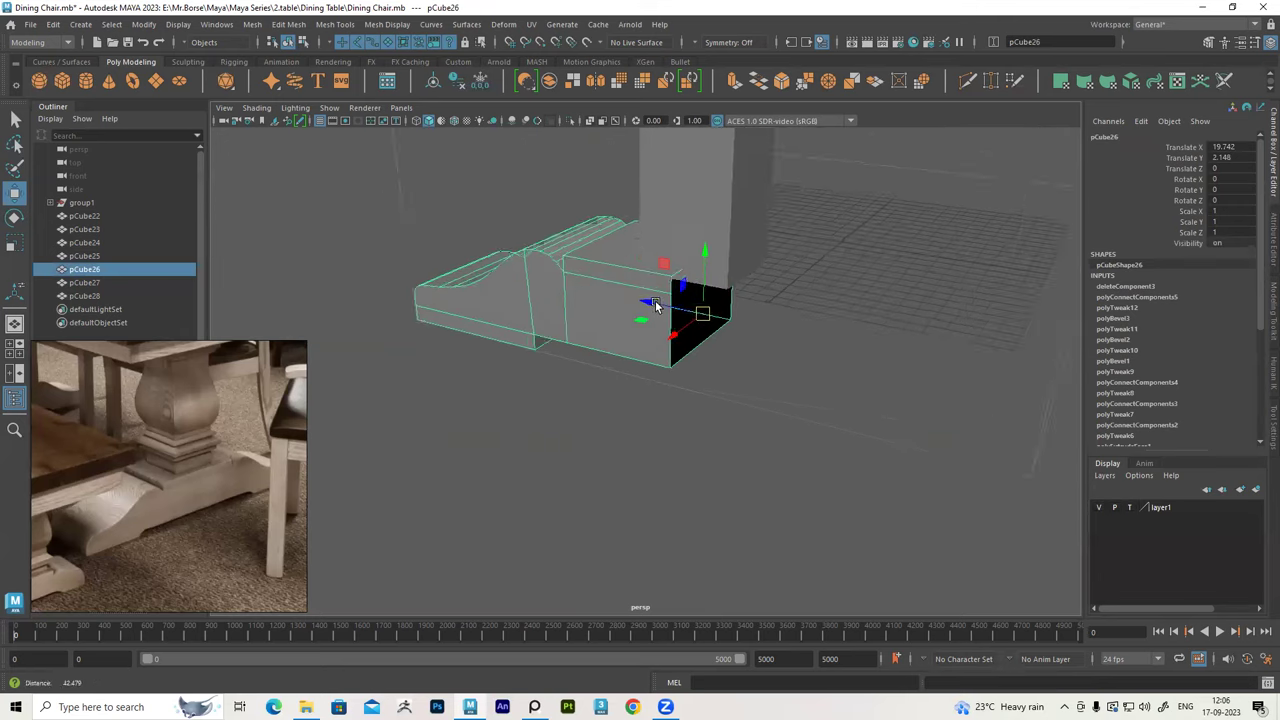
pyautogui.click(53, 25)
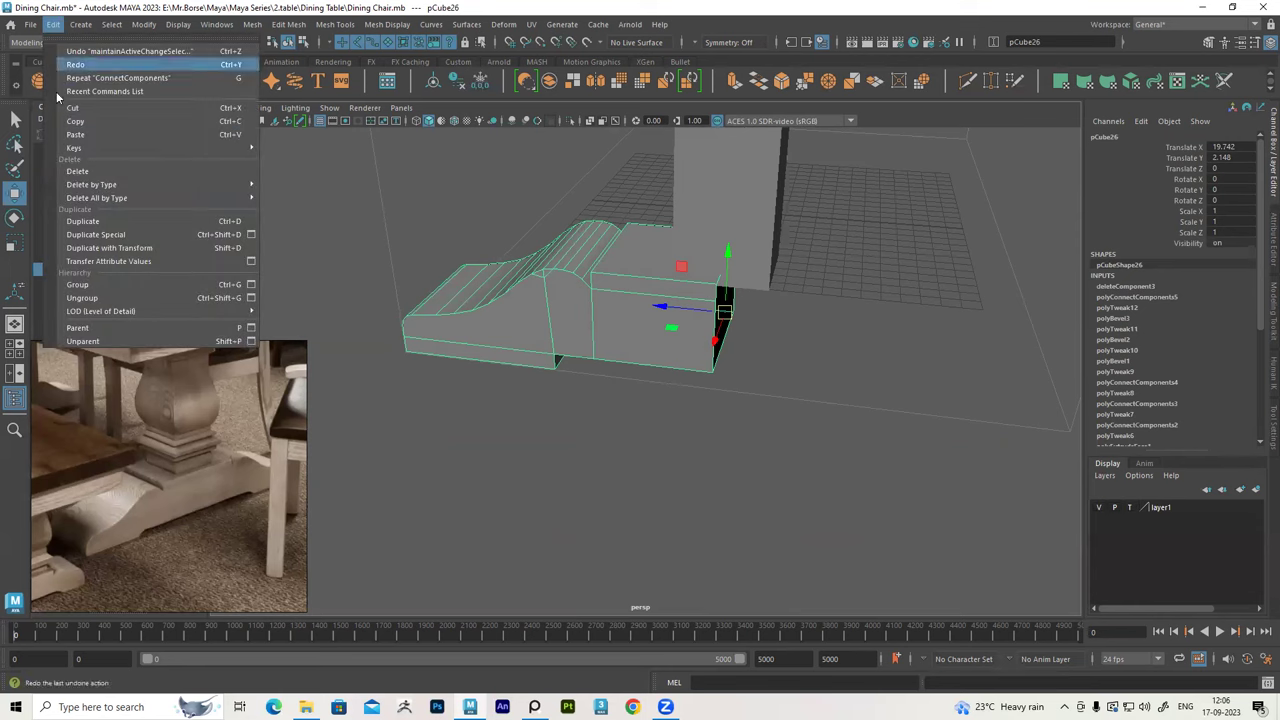
pyautogui.click(83, 222)
pyautogui.keyDown('alt'); pyautogui.moveTo(685, 312); pyautogui.dragTo(724, 332); pyautogui.keyUp('alt')
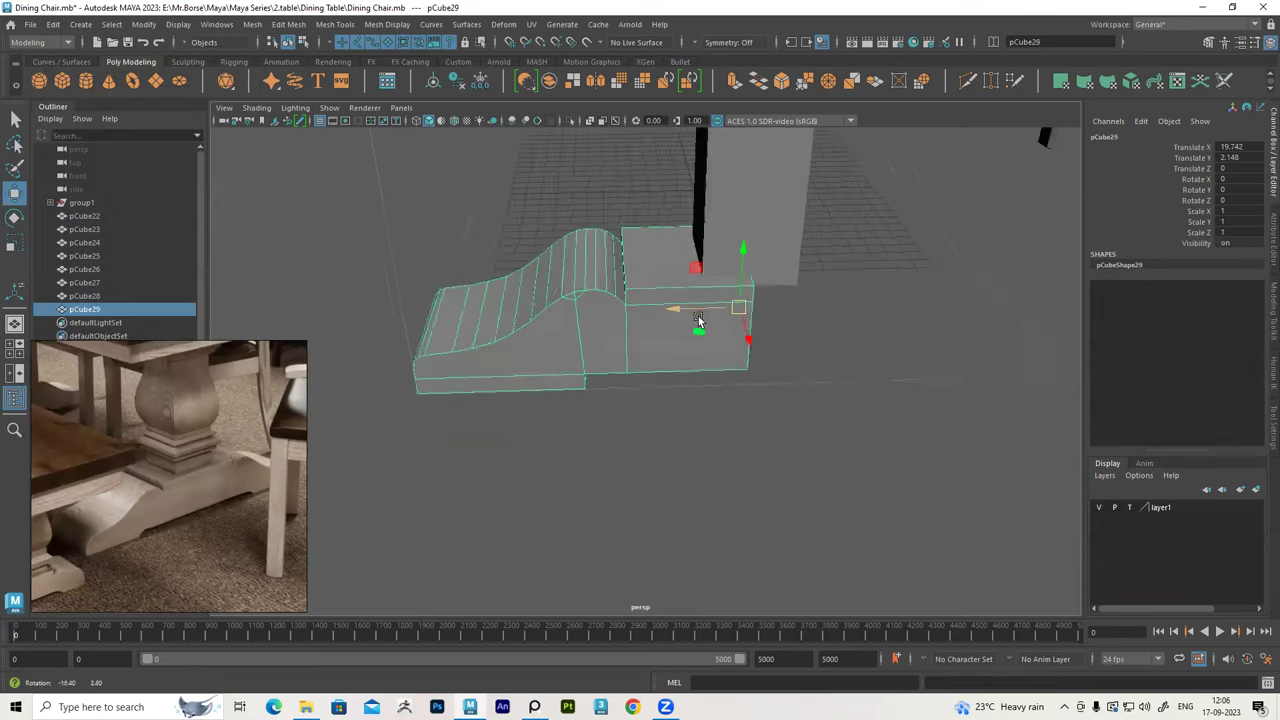
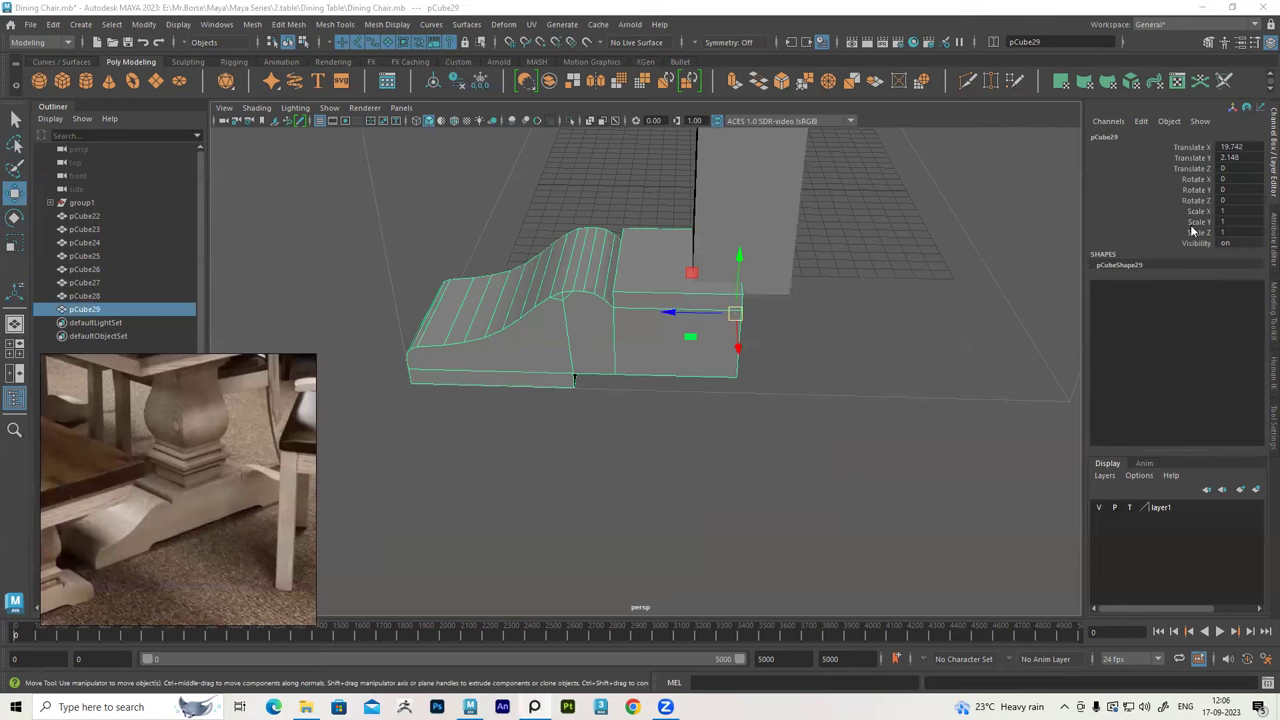
# Mirror the copy with Scale Z -1, check it from the side, and delete it
pyautogui.doubleClick(1240, 230)
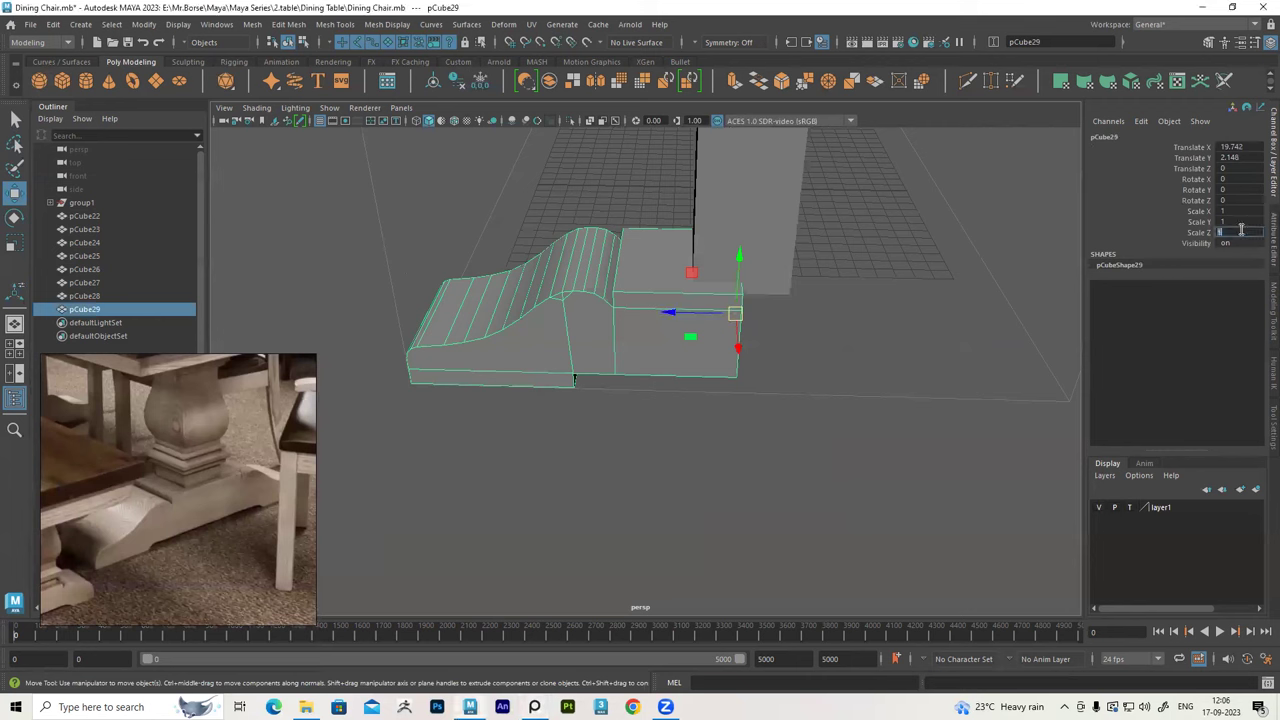
pyautogui.write('-1')
pyautogui.press('Return')
pyautogui.moveTo(843, 322)
pyautogui.keyDown('alt'); pyautogui.mouseDown()
pyautogui.moveTo(845, 288)
pyautogui.moveTo(820, 303)
pyautogui.moveTo(866, 314)
pyautogui.moveTo(827, 308)
pyautogui.mouseUp(); pyautogui.keyUp('alt')
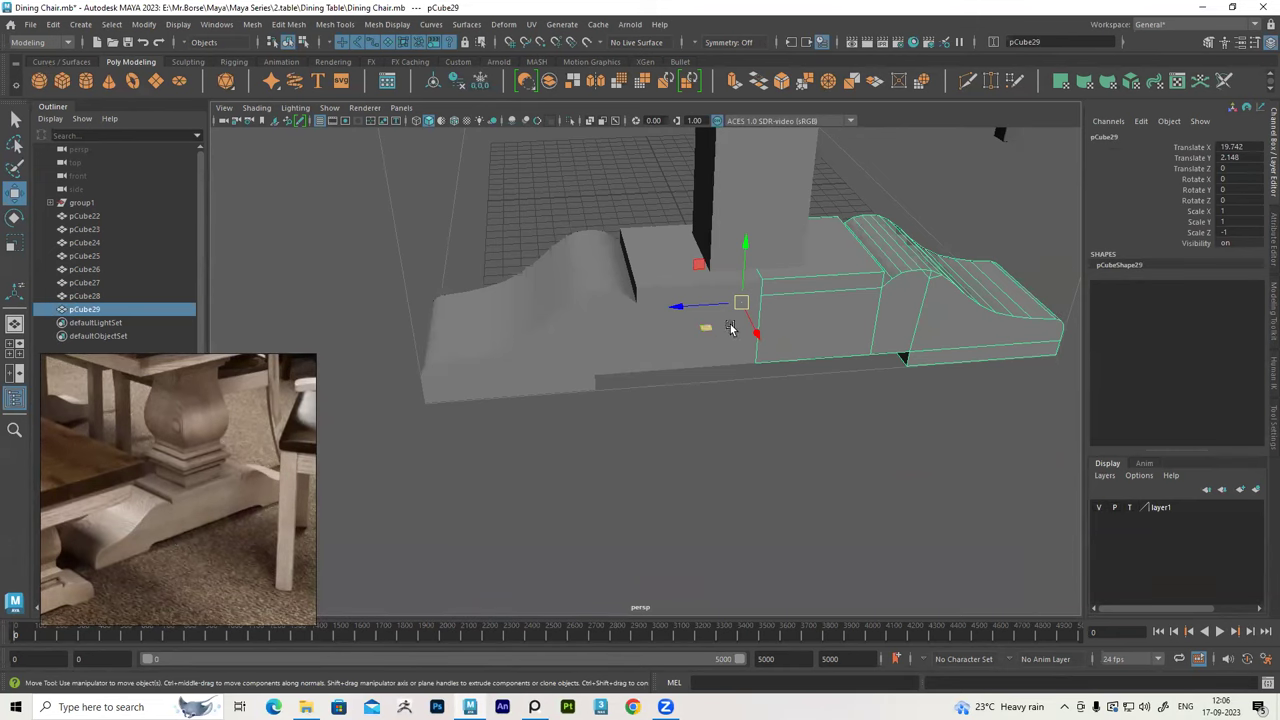
pyautogui.press('Delete')
# Select the original foot half pCube26 and slide its pivot toward the inner end
pyautogui.click(748, 318)
pyautogui.keyDown('alt'); pyautogui.moveTo(766, 309); pyautogui.dragTo(749, 323); pyautogui.keyUp('alt')
pyautogui.moveTo(749, 323)
pyautogui.keyDown('alt'); pyautogui.mouseDown(button='right')
pyautogui.moveTo(732, 317)
pyautogui.moveTo(743, 349)
pyautogui.moveTo(780, 323)
pyautogui.mouseUp(button='right'); pyautogui.keyUp('alt')
pyautogui.keyDown('alt'); pyautogui.moveTo(780, 323); pyautogui.dragTo(734, 340); pyautogui.keyUp('alt')
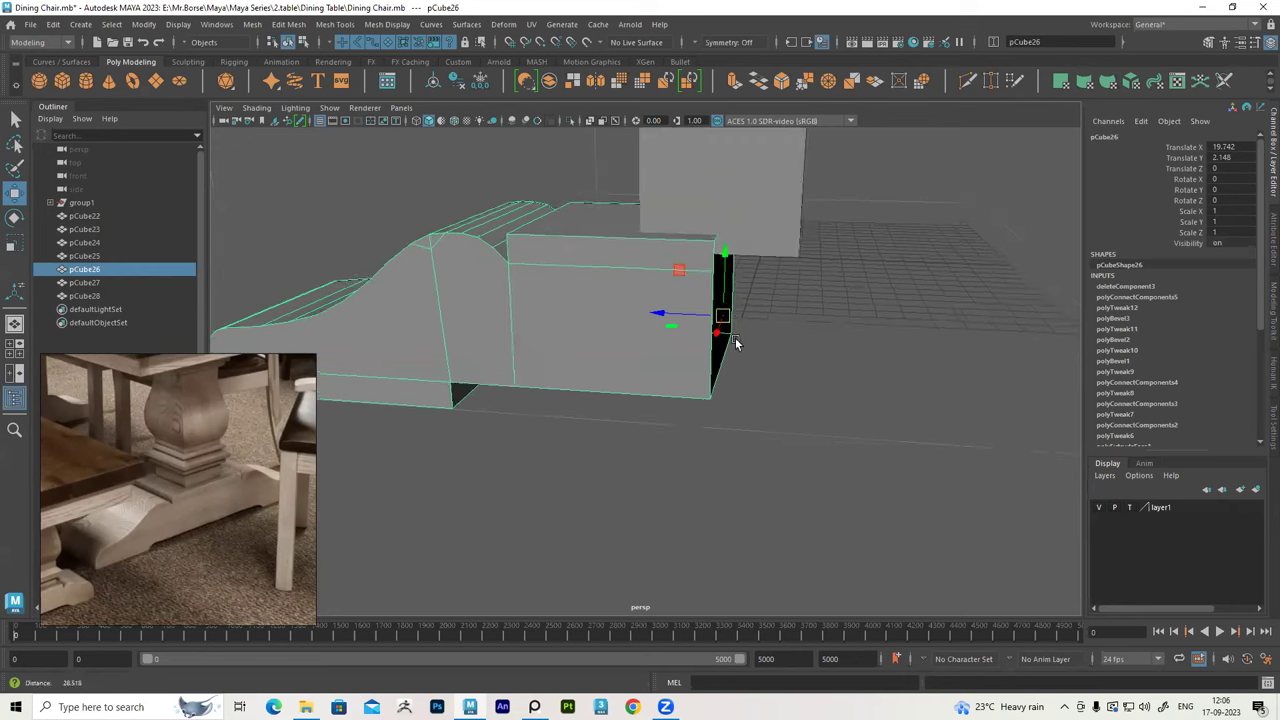
pyautogui.keyDown('alt'); pyautogui.moveTo(734, 340); pyautogui.dragTo(732, 318, button='right'); pyautogui.keyUp('alt')
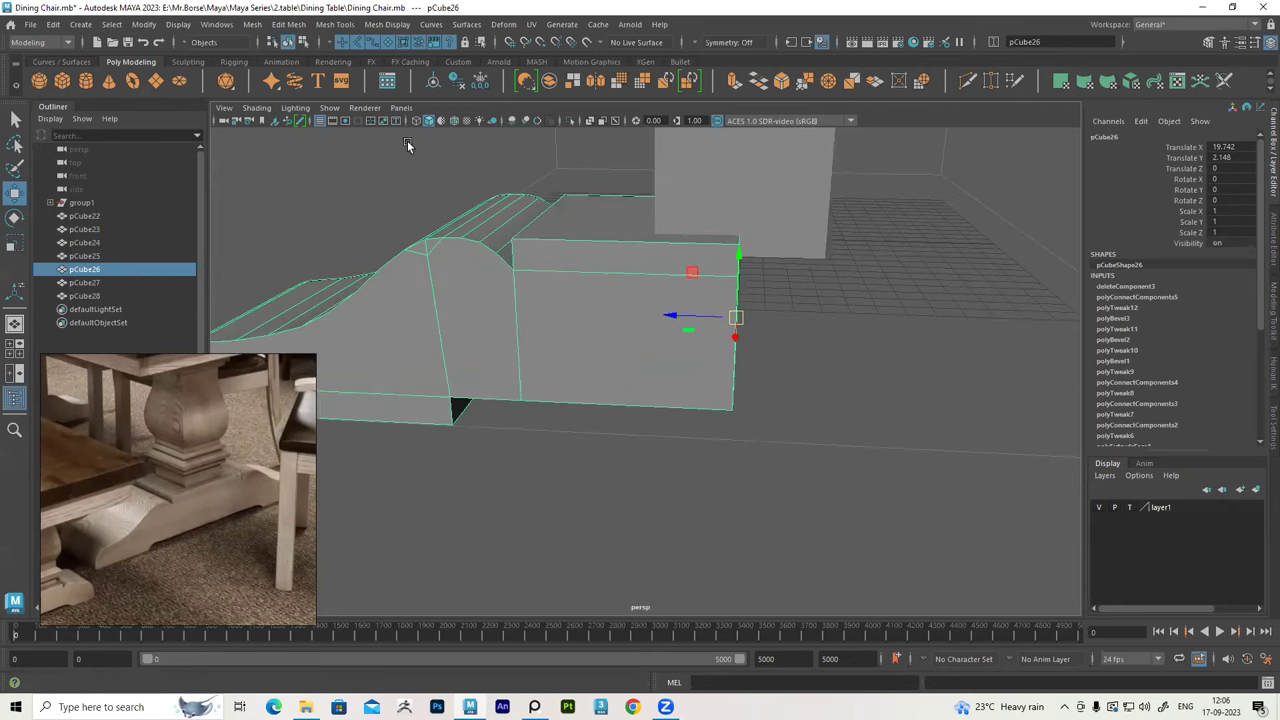
pyautogui.press('d')
pyautogui.moveTo(678, 317); pyautogui.dragTo(790, 318)
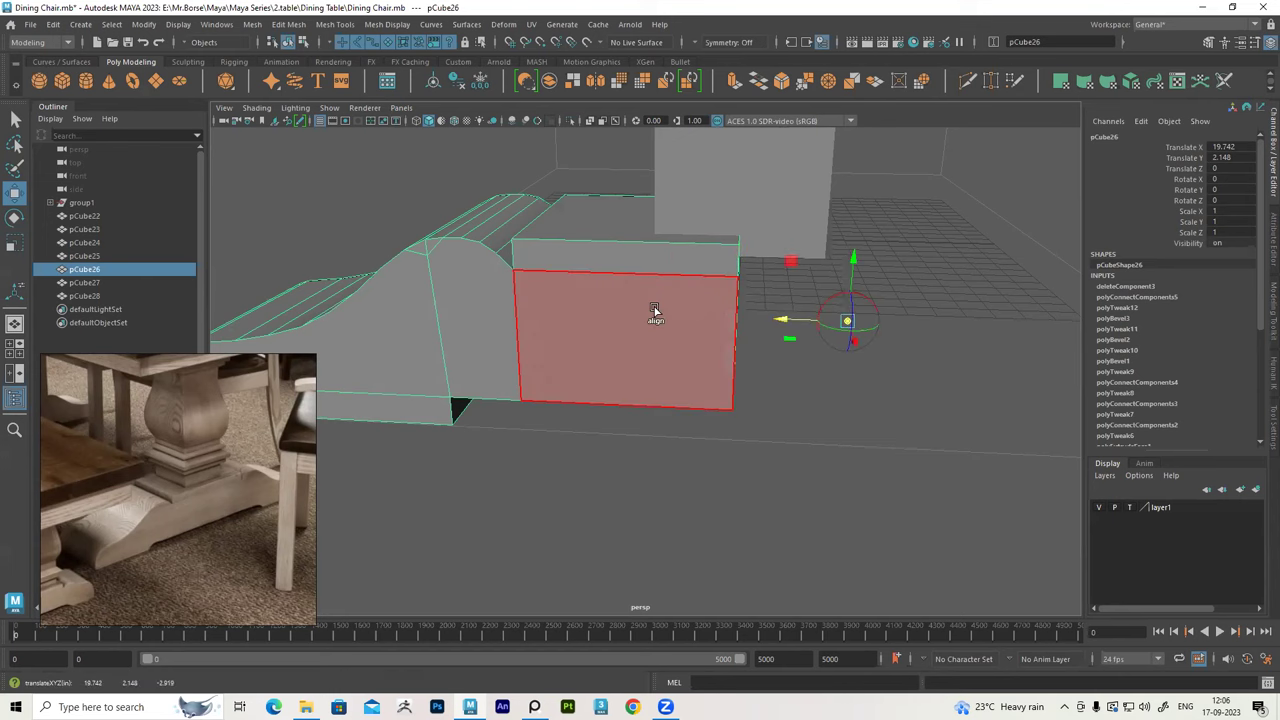
pyautogui.keyDown('alt'); pyautogui.moveTo(689, 309); pyautogui.dragTo(828, 357); pyautogui.keyUp('alt')
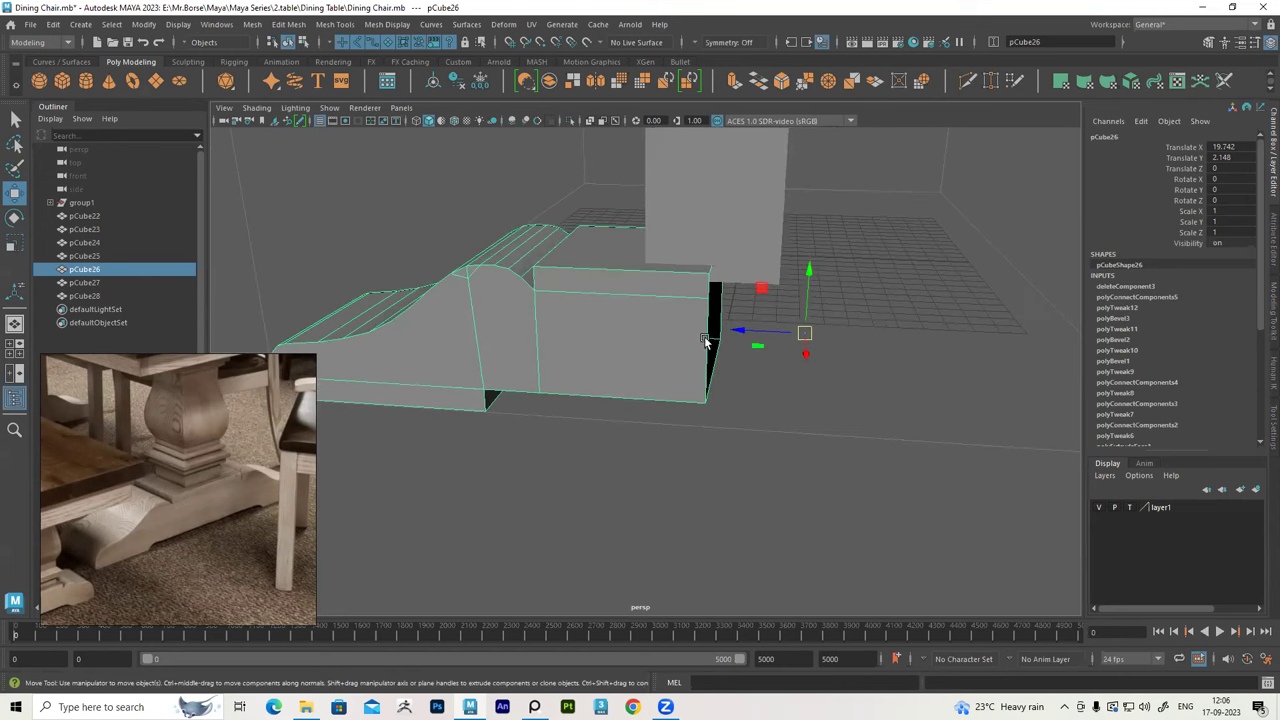
# Duplicate the foot half from the Edit menu, mirror it with Scale Z -1, then delete it
pyautogui.click(52, 24)
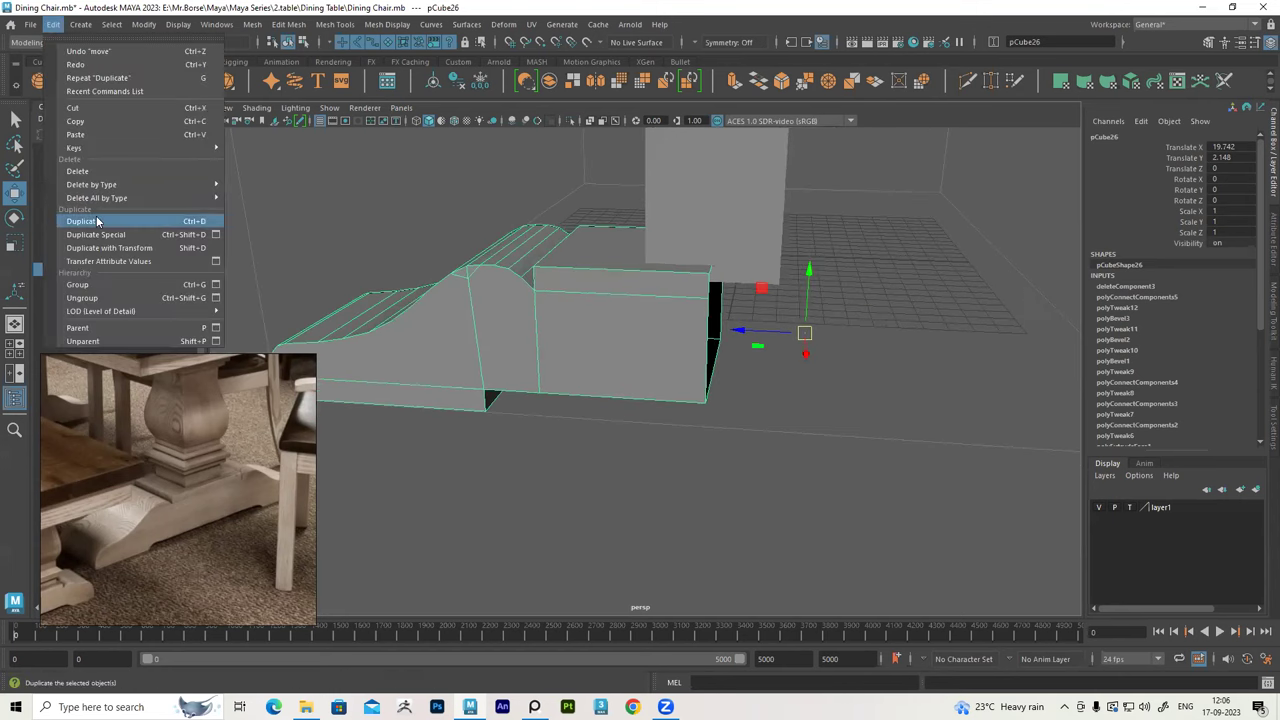
pyautogui.click(88, 221)
pyautogui.click(1240, 232)
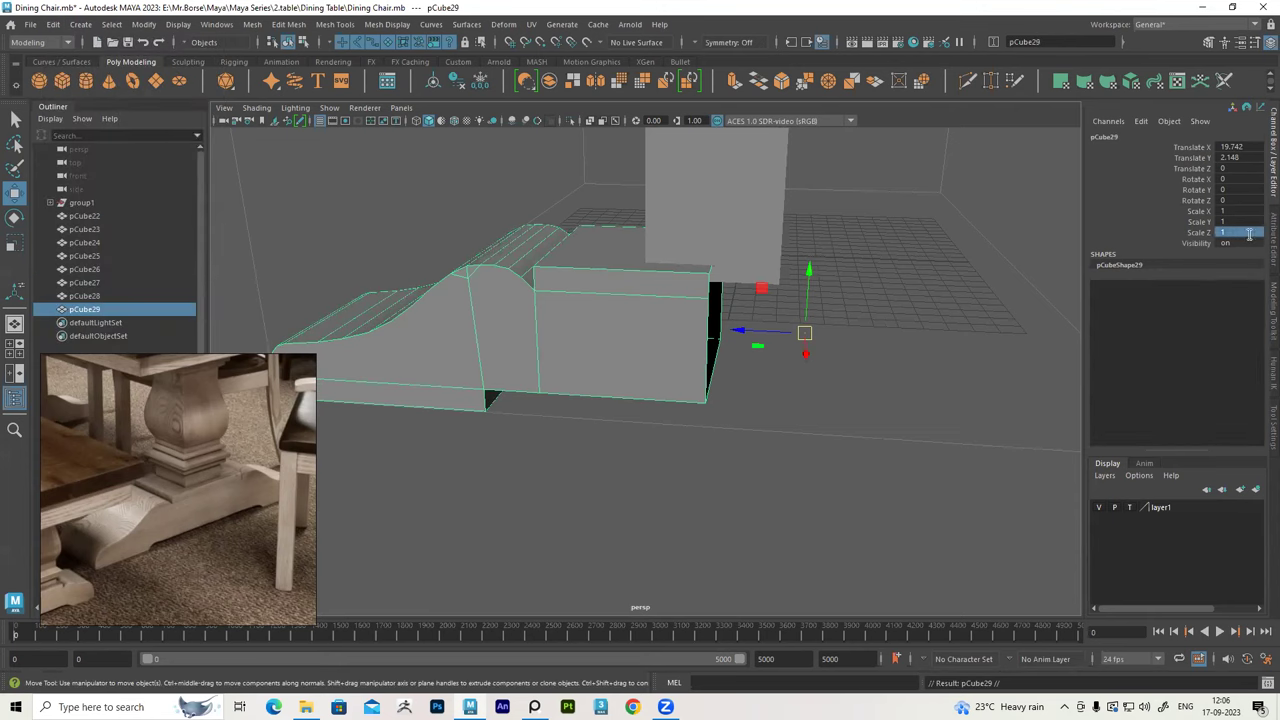
pyautogui.write('-1')
pyautogui.press('Return')
pyautogui.moveTo(928, 291)
pyautogui.keyDown('alt'); pyautogui.mouseDown()
pyautogui.moveTo(790, 348)
pyautogui.moveTo(750, 341)
pyautogui.mouseUp(); pyautogui.keyUp('alt')
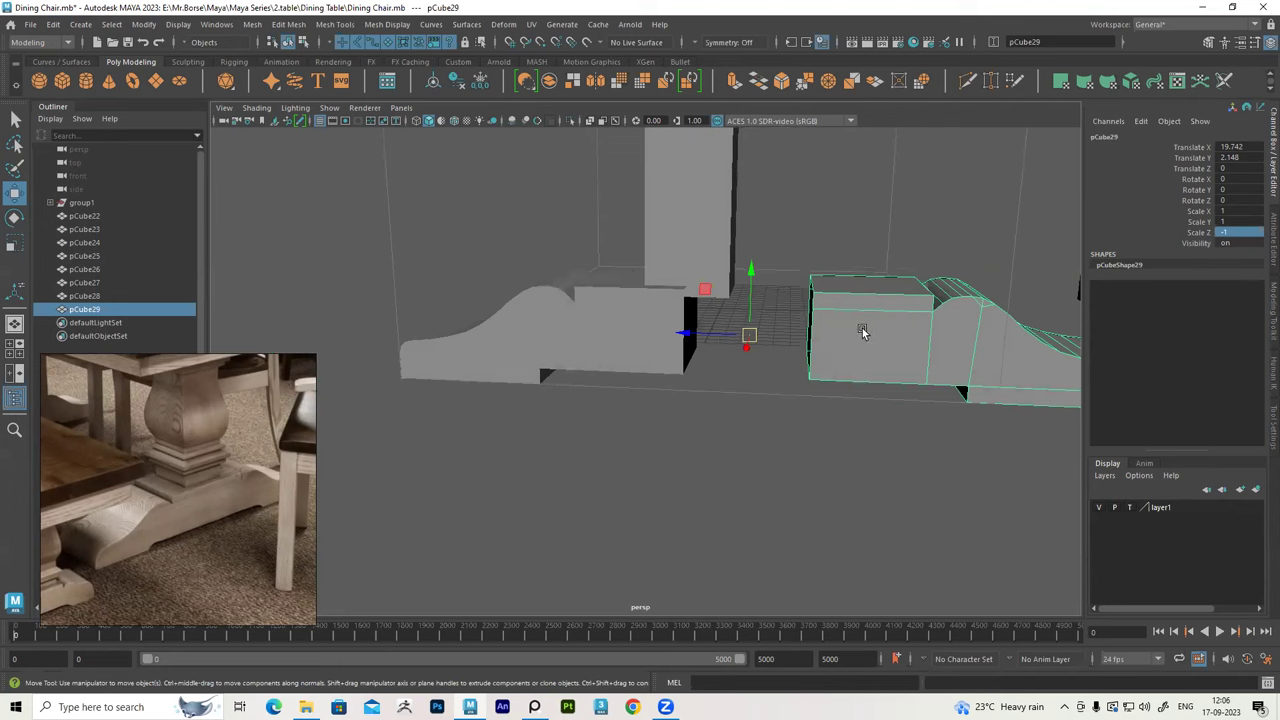
pyautogui.press('Delete')
pyautogui.scroll(3, 678, 332)
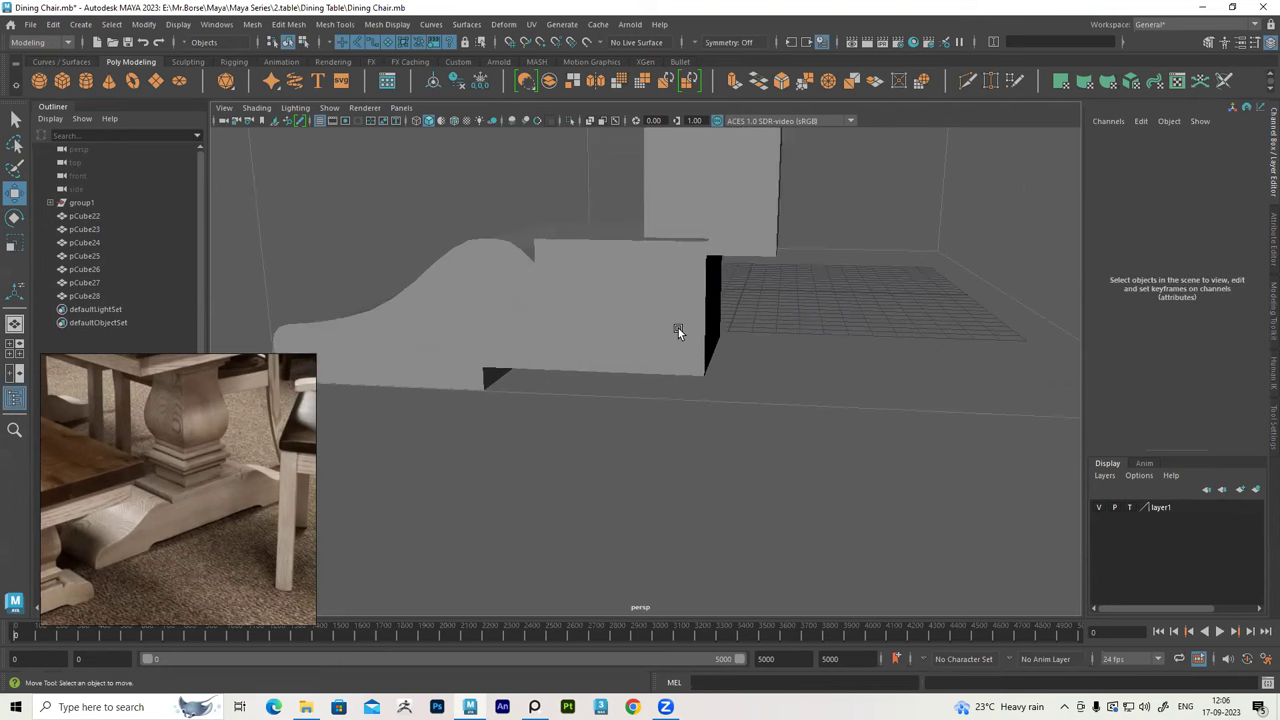
pyautogui.click(678, 332)
# Slide the foot half's pivot left toward its flat end face
pyautogui.moveTo(723, 323)
pyautogui.keyDown('alt'); pyautogui.mouseDown()
pyautogui.moveTo(718, 295)
pyautogui.moveTo(799, 320)
pyautogui.mouseUp(); pyautogui.keyUp('alt')
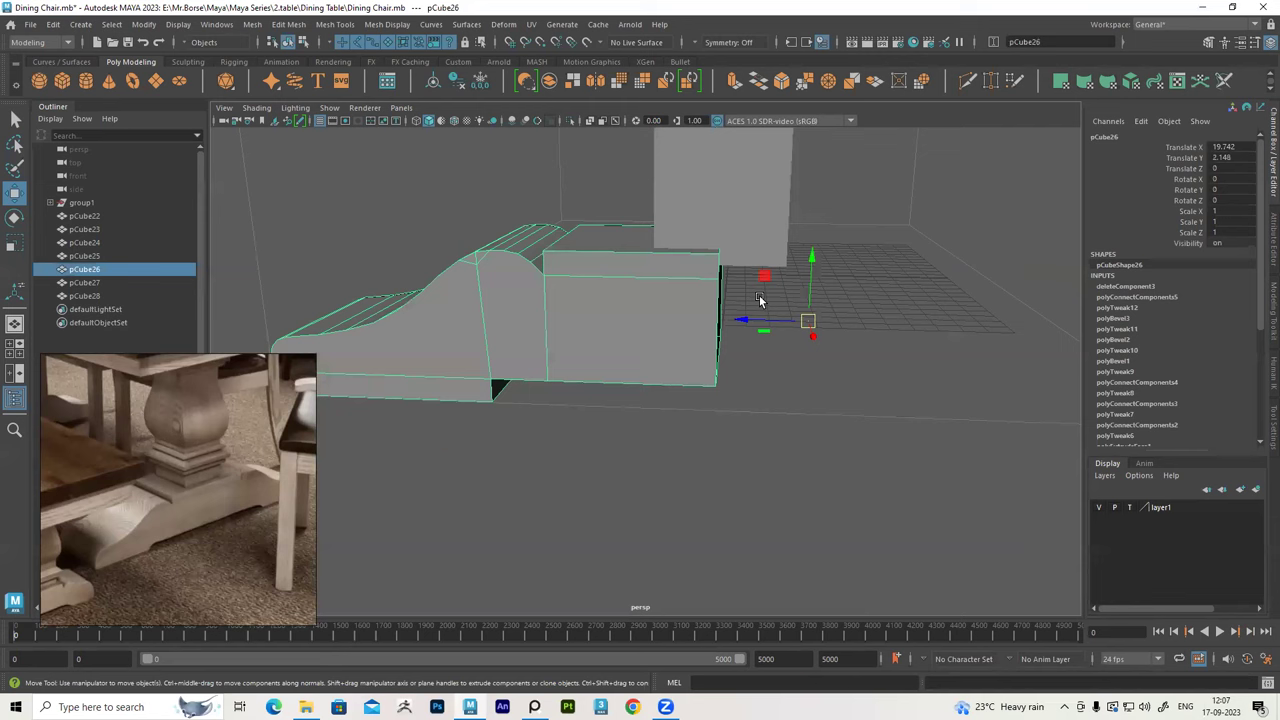
pyautogui.press('d')
pyautogui.moveTo(748, 326); pyautogui.dragTo(687, 331)
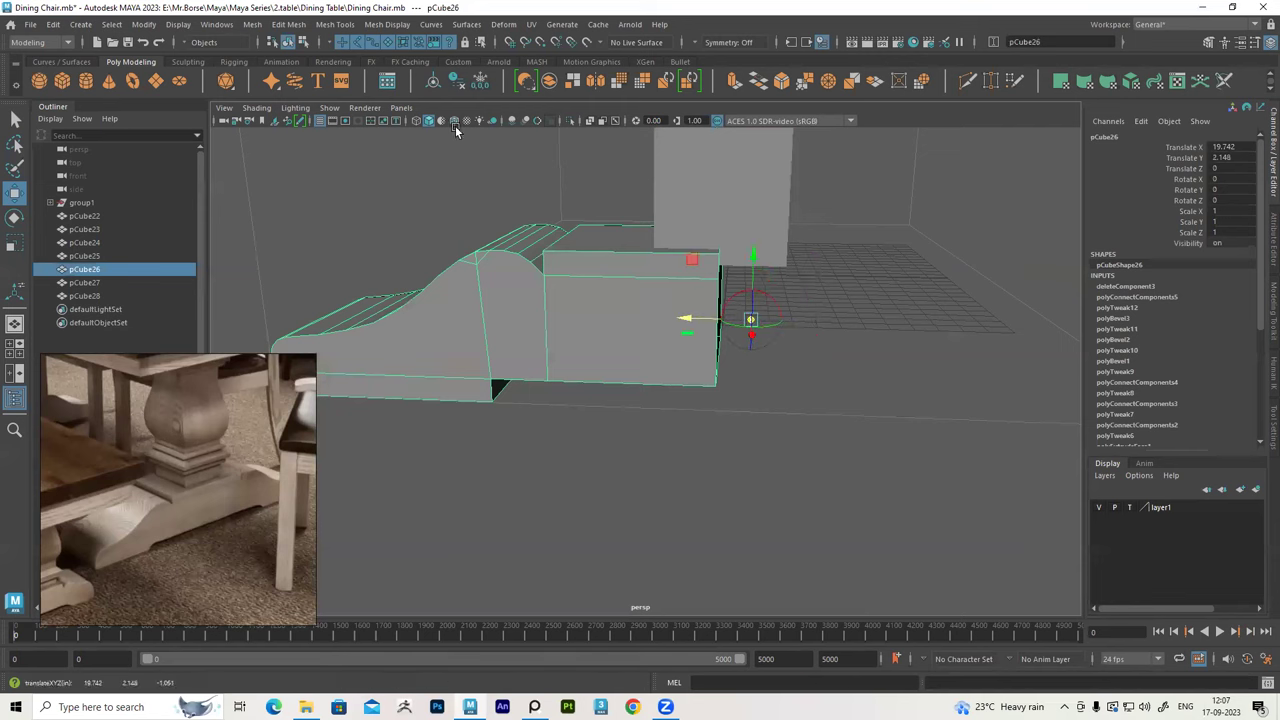
pyautogui.keyDown('alt'); pyautogui.moveTo(814, 289); pyautogui.dragTo(794, 309); pyautogui.keyUp('alt')
pyautogui.moveTo(687, 311); pyautogui.dragTo(654, 309)
# Snap the pivot onto the piece's end edge in the enlarged side view
pyautogui.press('space')
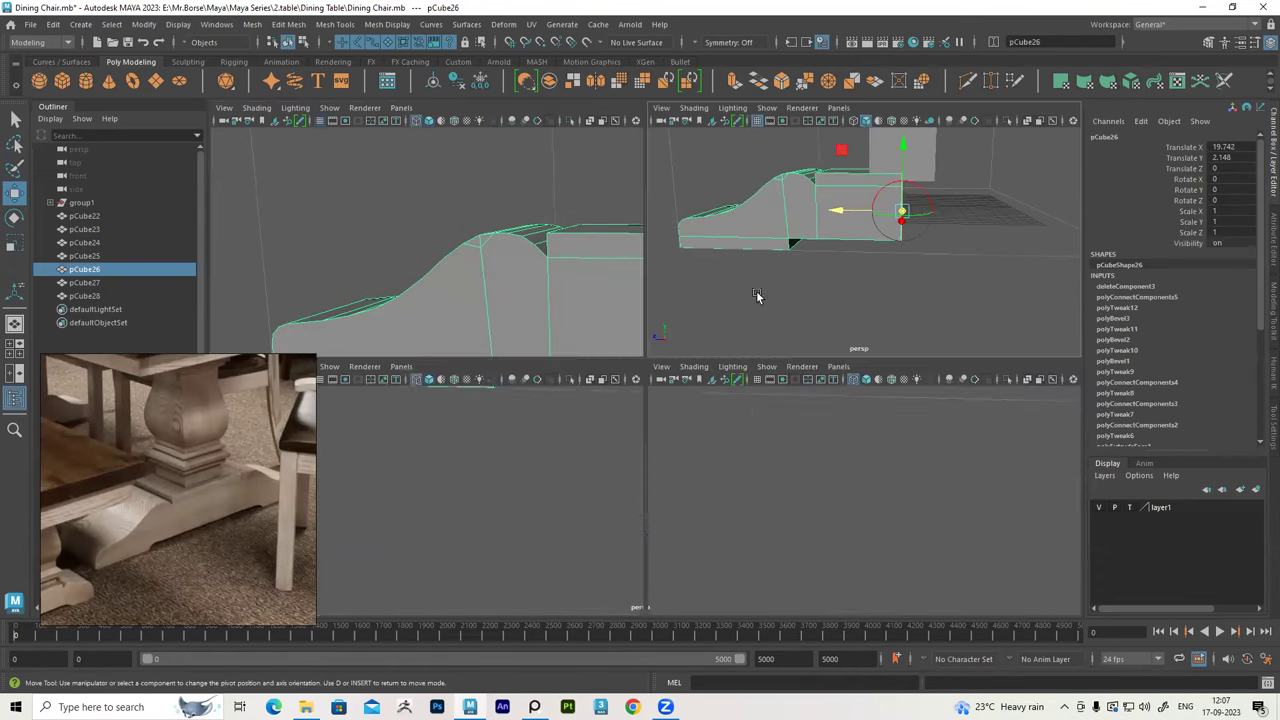
pyautogui.press('space')
pyautogui.scroll(5, 824, 468)
pyautogui.scroll(2, 797, 426)
pyautogui.scroll(2, 723, 429)
pyautogui.moveTo(777, 397); pyautogui.dragTo(771, 403)
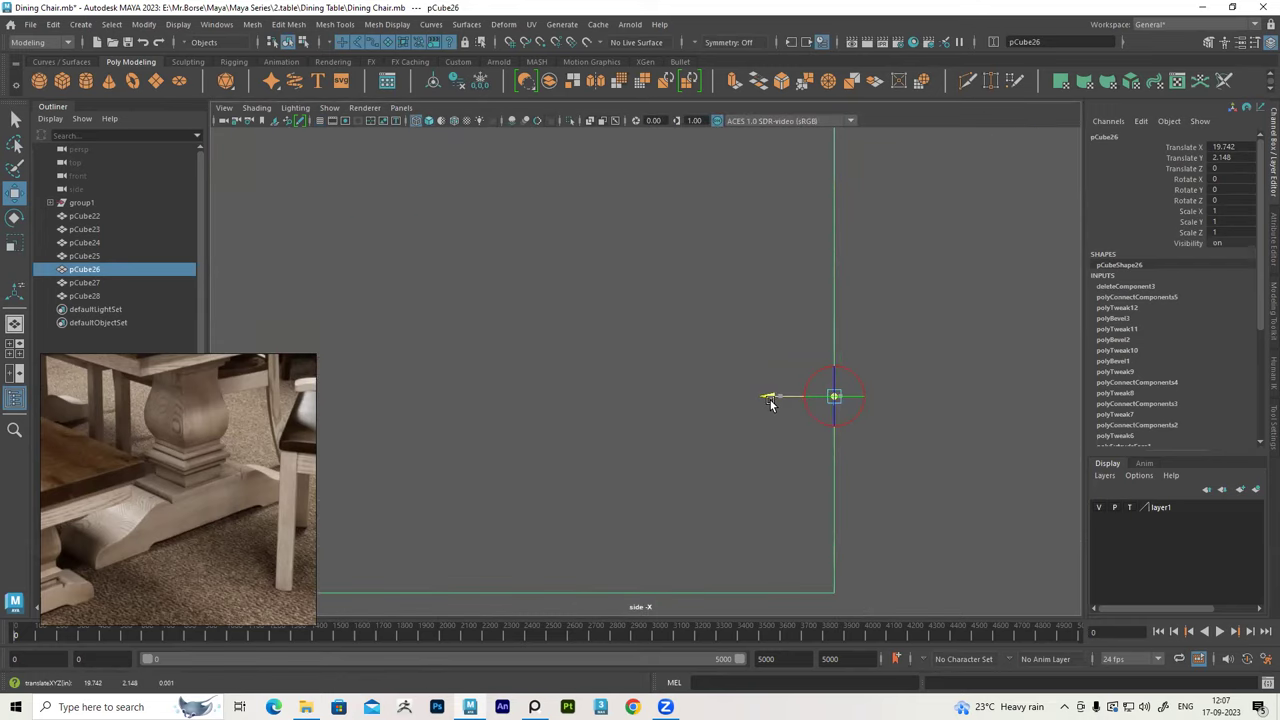
pyautogui.scroll(-2, 760, 406)
pyautogui.scroll(-2, 757, 406)
pyautogui.scroll(-2, 755, 408)
pyautogui.keyDown('alt'); pyautogui.moveTo(755, 408); pyautogui.dragTo(790, 410, button='middle'); pyautogui.keyUp('alt')
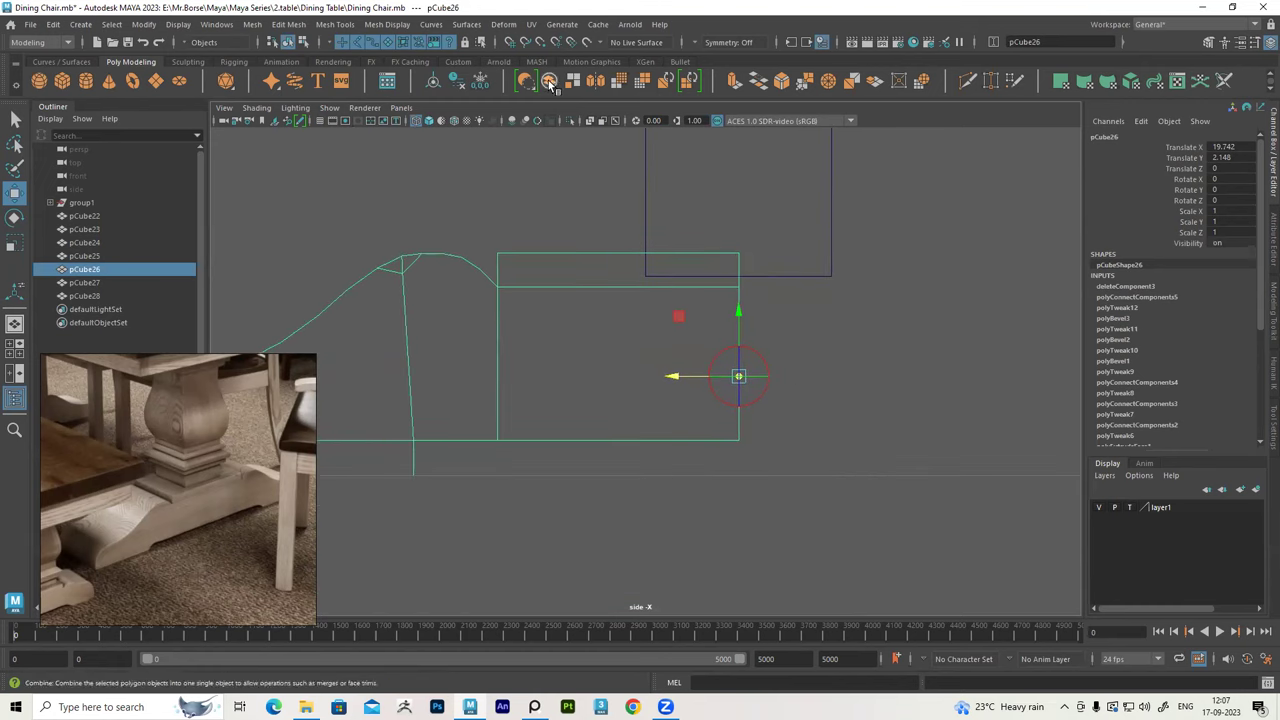
pyautogui.scroll(1, 743, 329)
pyautogui.scroll(1, 760, 340)
pyautogui.scroll(1, 789, 358)
pyautogui.scroll(-1, 789, 358)
pyautogui.scroll(-2, 770, 330)
pyautogui.scroll(-2, 757, 314)
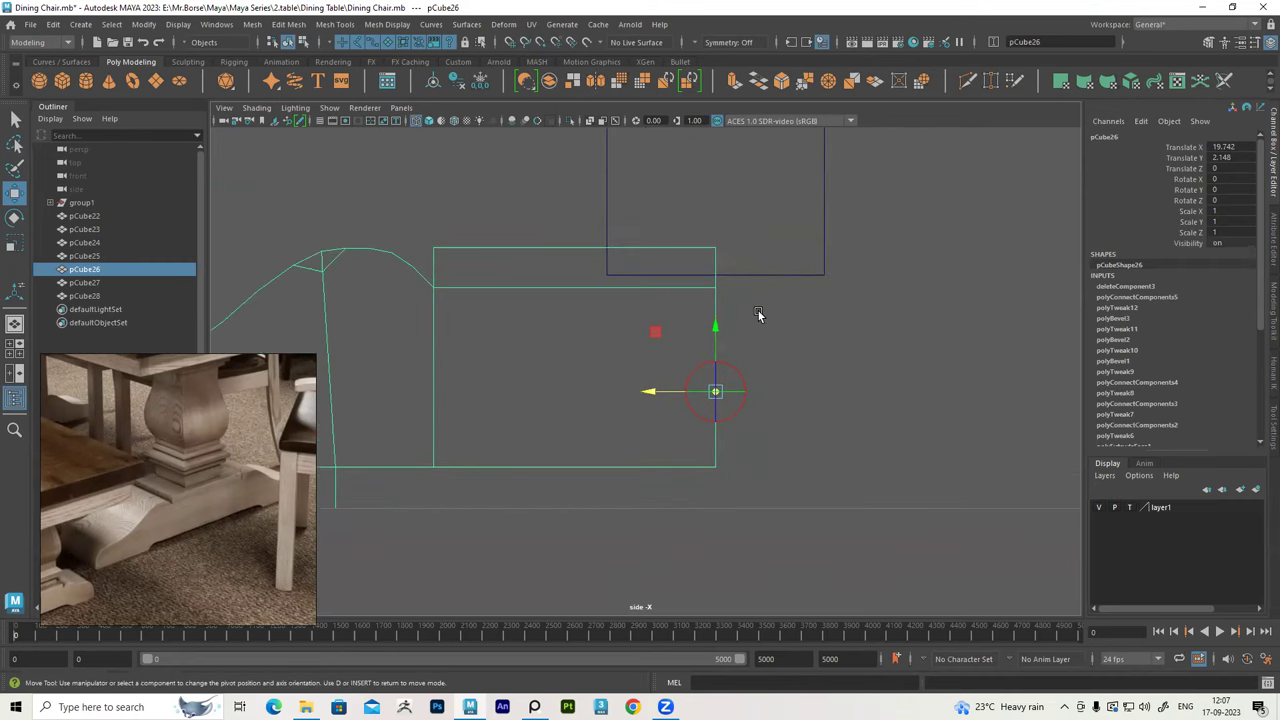
# Leave pivot editing and duplicate the foot half with Ctrl+D, creating pCube29
pyautogui.press('d')
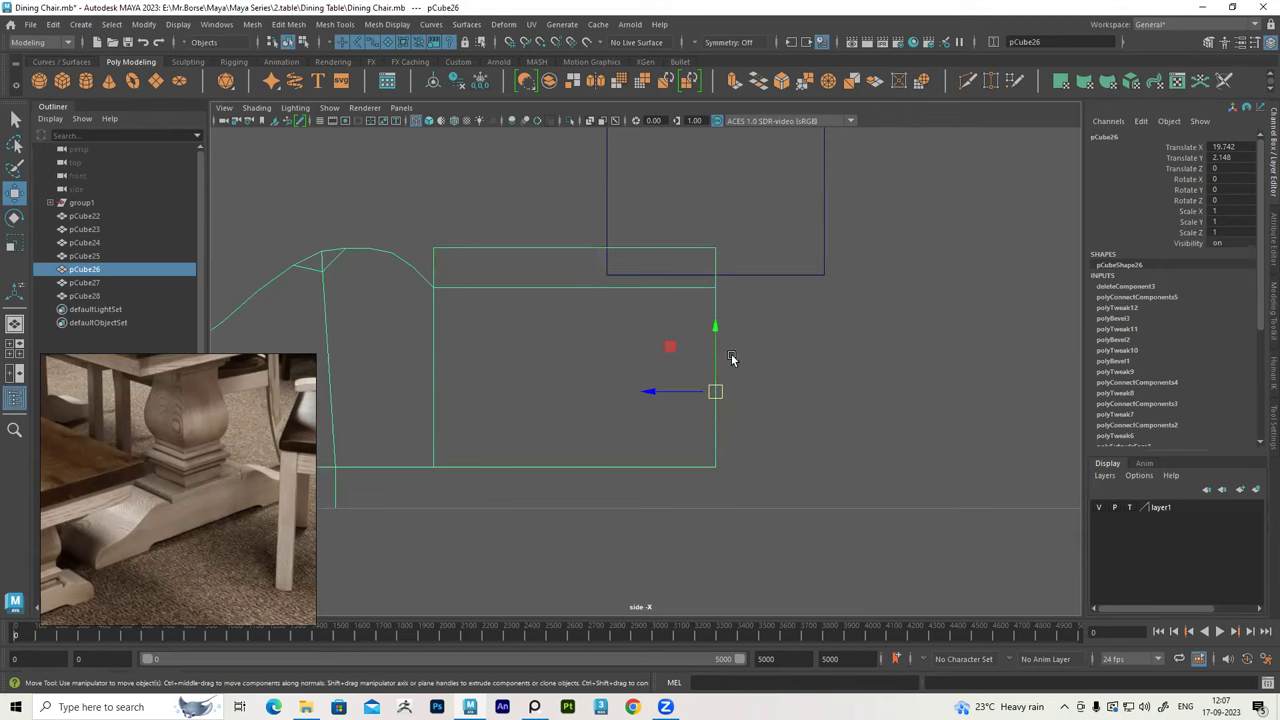
pyautogui.keyDown('alt'); pyautogui.moveTo(914, 221); pyautogui.dragTo(716, 333); pyautogui.keyUp('alt')
pyautogui.hotkey('ctrl', 'd')
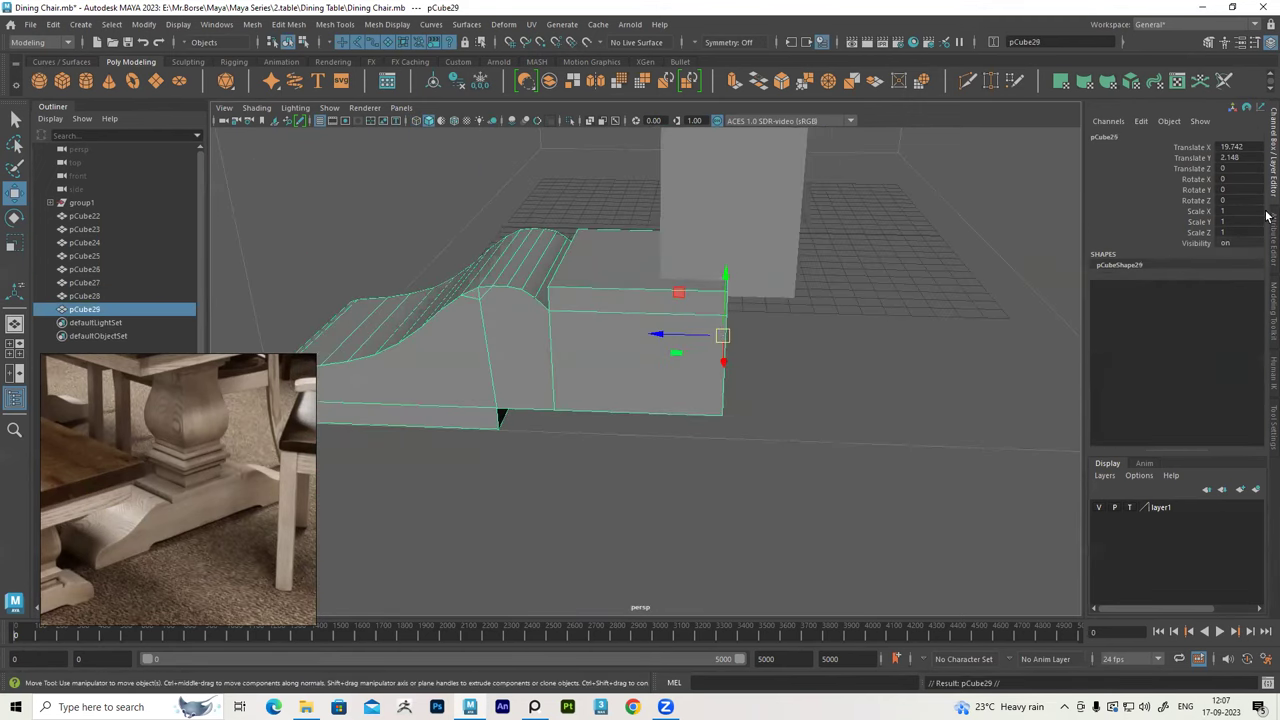
# Mirror pCube29 with Scale Z -1 and select both foot halves
pyautogui.doubleClick(1233, 233)
pyautogui.press('Return')
pyautogui.moveTo(836, 272)
pyautogui.keyDown('alt'); pyautogui.mouseDown()
pyautogui.moveTo(746, 476)
pyautogui.moveTo(856, 440)
pyautogui.moveTo(836, 430)
pyautogui.moveTo(680, 466)
pyautogui.moveTo(852, 360)
pyautogui.moveTo(800, 343)
pyautogui.moveTo(828, 361)
pyautogui.mouseUp(); pyautogui.keyUp('alt')
pyautogui.click(746, 476)
pyautogui.click(680, 466)
# Combine pCube26 and pCube29 into one mesh, pCube30, with Mesh > Combine
pyautogui.click(252, 24)
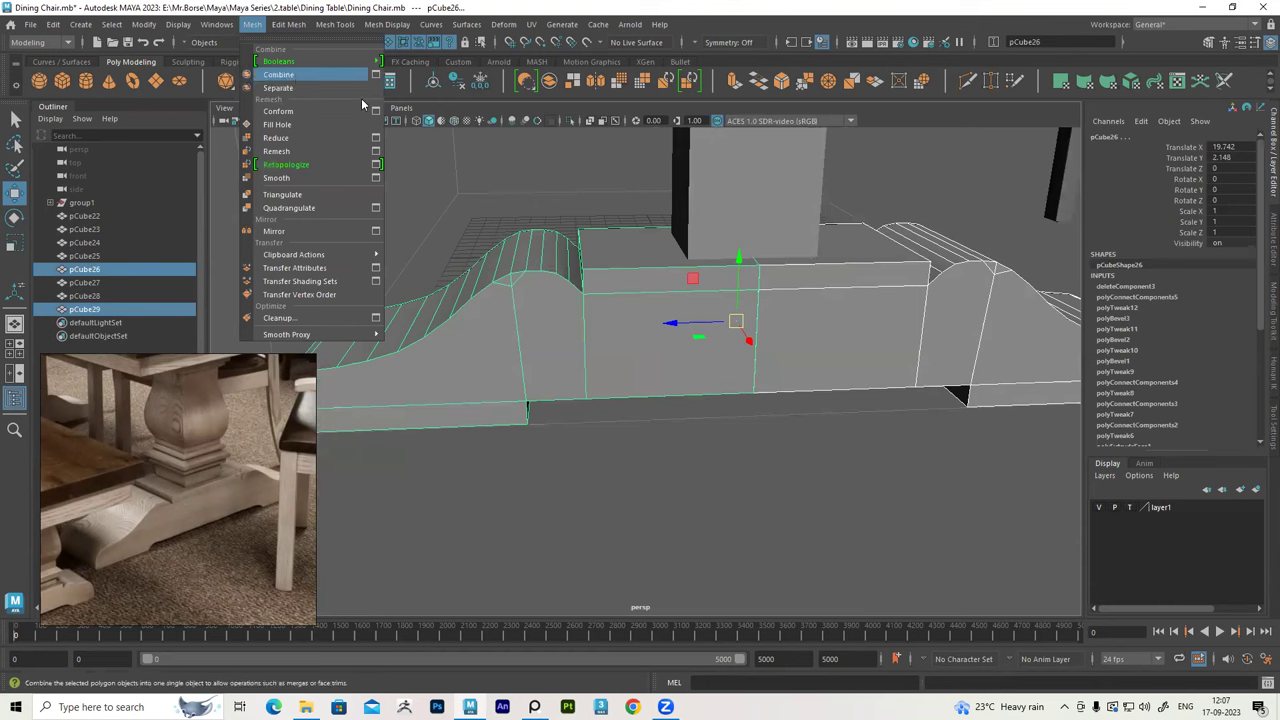
pyautogui.click(843, 363)
pyautogui.click(843, 363)
pyautogui.click(829, 337)
pyautogui.click(657, 363)
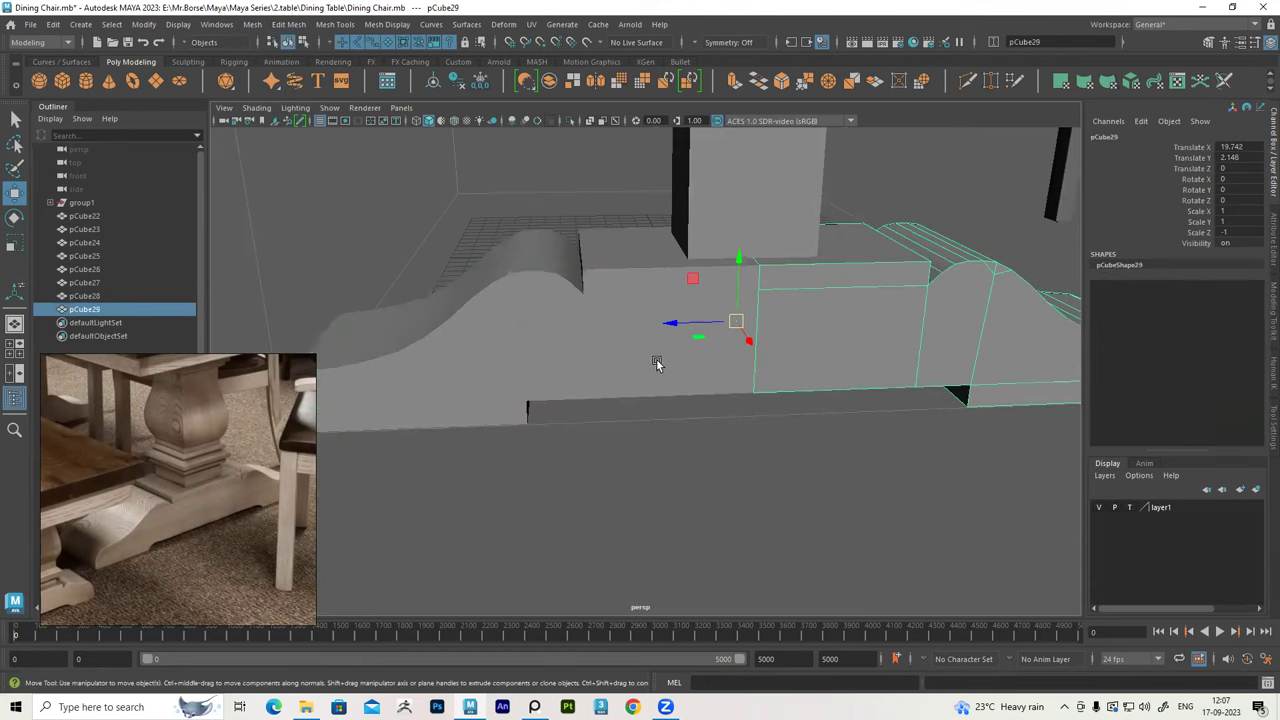
pyautogui.keyDown('shift'); pyautogui.moveTo(645, 458); pyautogui.dragTo(806, 368); pyautogui.keyUp('shift')
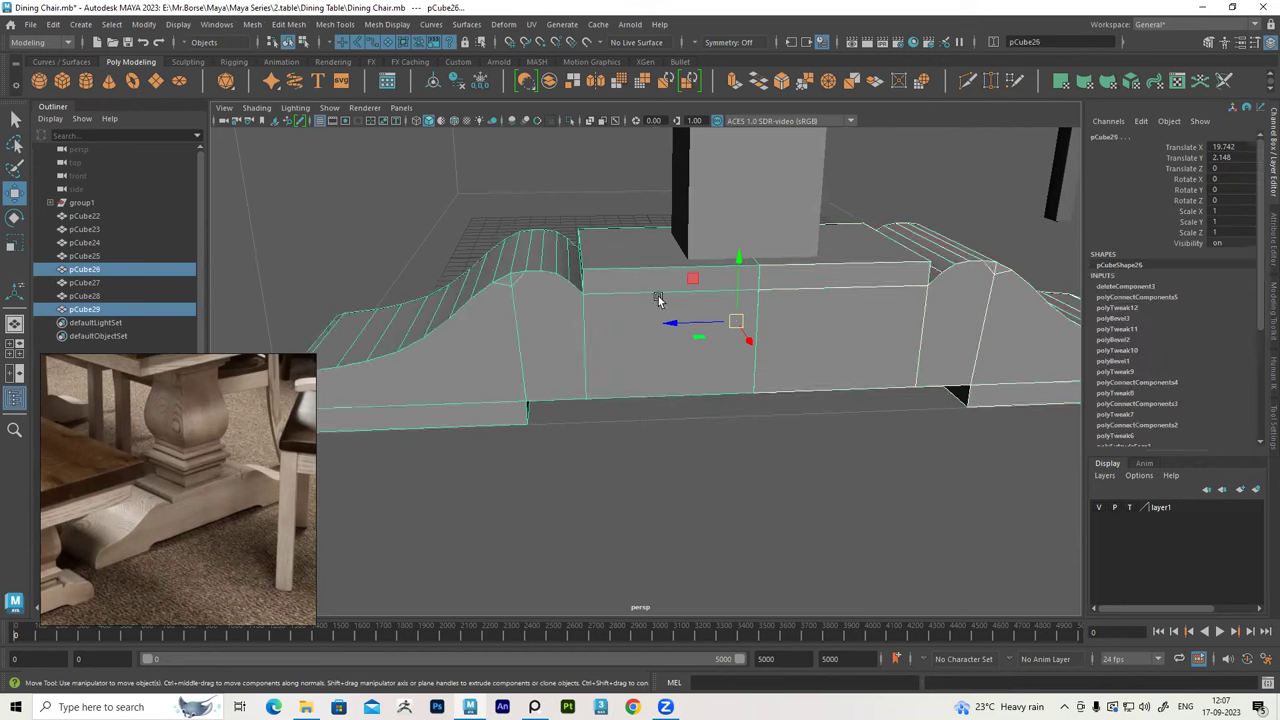
pyautogui.click(252, 24)
pyautogui.click(278, 74)
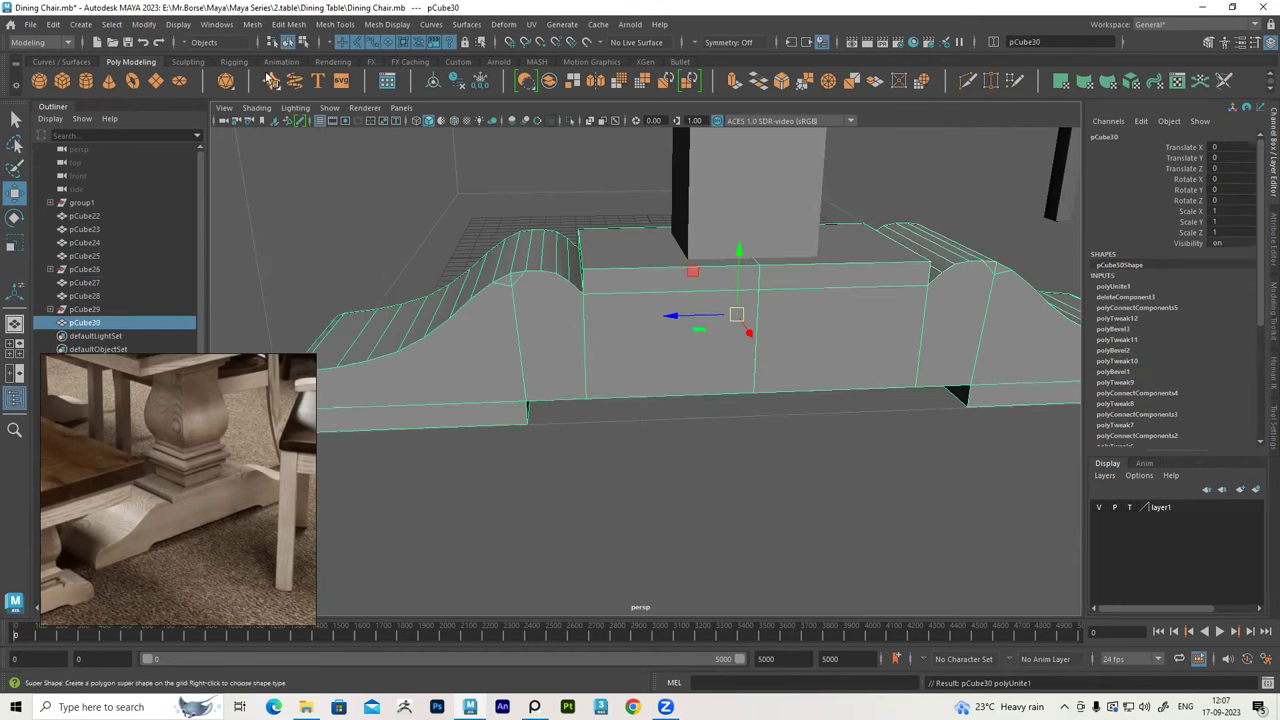
pyautogui.moveTo(737, 386)
pyautogui.keyDown('alt'); pyautogui.mouseDown()
pyautogui.moveTo(724, 305)
pyautogui.moveTo(723, 351)
pyautogui.moveTo(771, 336)
pyautogui.moveTo(720, 323)
pyautogui.moveTo(805, 325)
pyautogui.moveTo(797, 346)
pyautogui.moveTo(737, 336)
pyautogui.moveTo(790, 330)
pyautogui.mouseUp(); pyautogui.keyUp('alt')
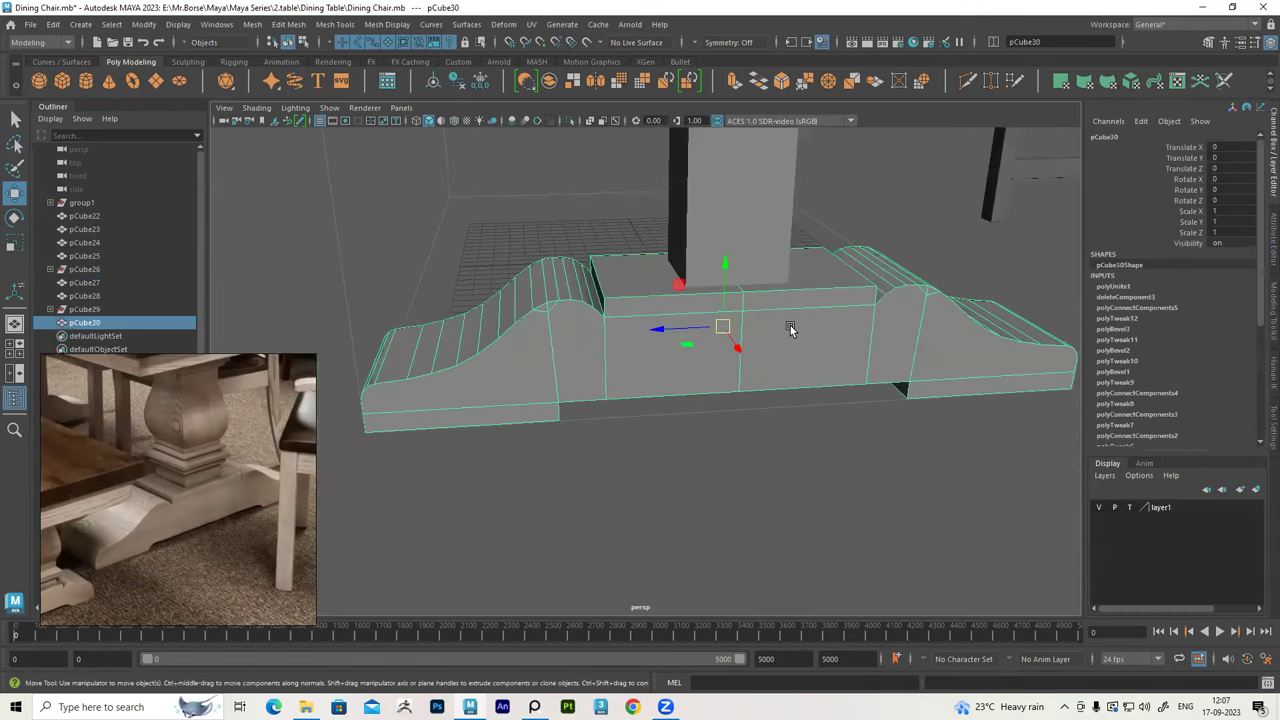
pyautogui.moveTo(830, 273); pyautogui.dragTo(815, 310, button='right')
# Try sliding the centre block's front face along X, then undo the move
pyautogui.click(815, 325)
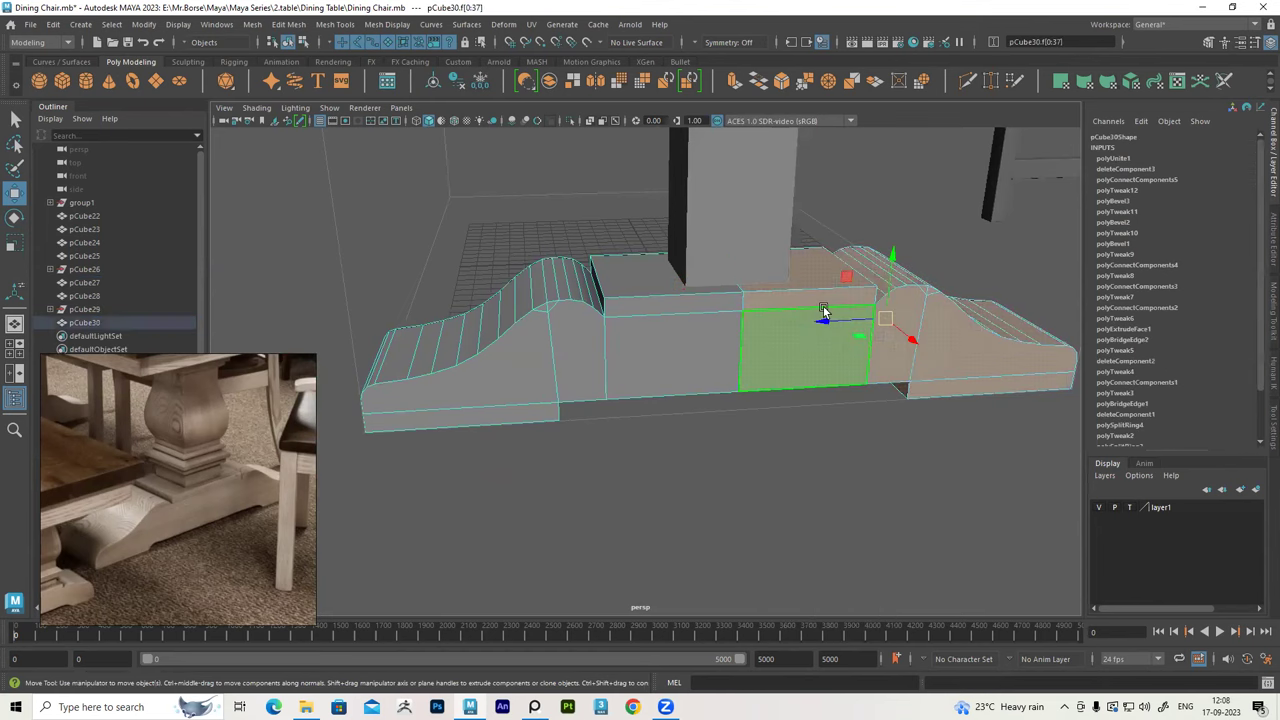
pyautogui.moveTo(824, 320); pyautogui.dragTo(856, 318, button='middle')
pyautogui.hotkey('ctrl', 'z')
pyautogui.hotkey('ctrl', 'z')
pyautogui.hotkey('ctrl', 'z')
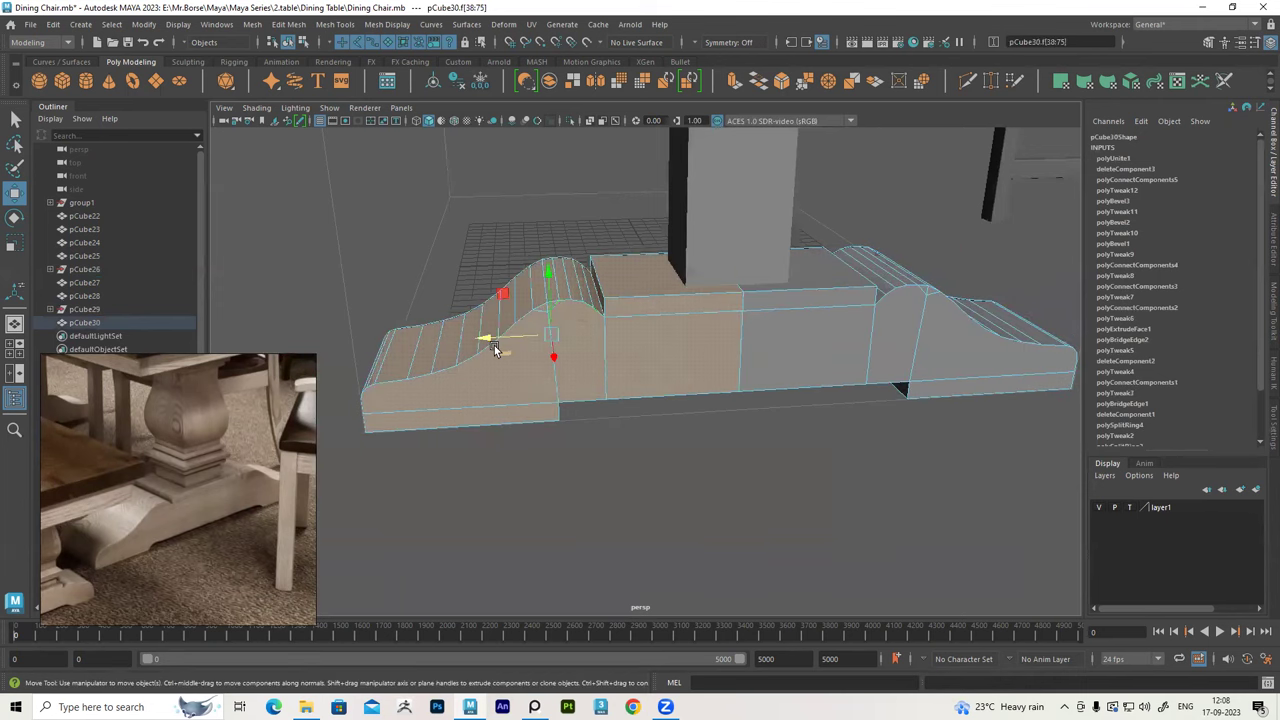
pyautogui.hotkey('ctrl', 'z')
pyautogui.scroll(3, 690, 299)
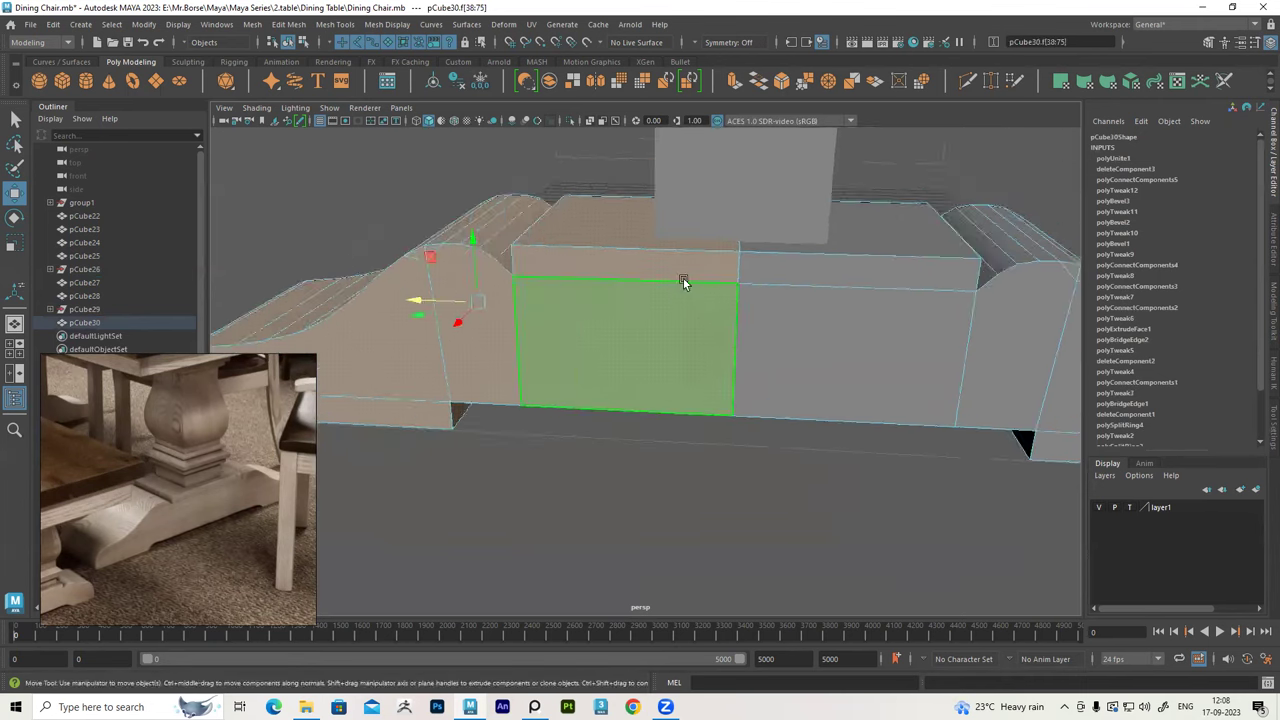
pyautogui.scroll(2, 697, 362)
pyautogui.moveTo(697, 362)
pyautogui.keyDown('alt'); pyautogui.mouseDown()
pyautogui.moveTo(711, 314)
pyautogui.moveTo(823, 283)
pyautogui.mouseUp(); pyautogui.keyUp('alt')
# Merge pCube30's centre-seam vertices with Edit Mesh > Merge at a 0.01 threshold
pyautogui.moveTo(823, 283); pyautogui.dragTo(750, 272, button='right')
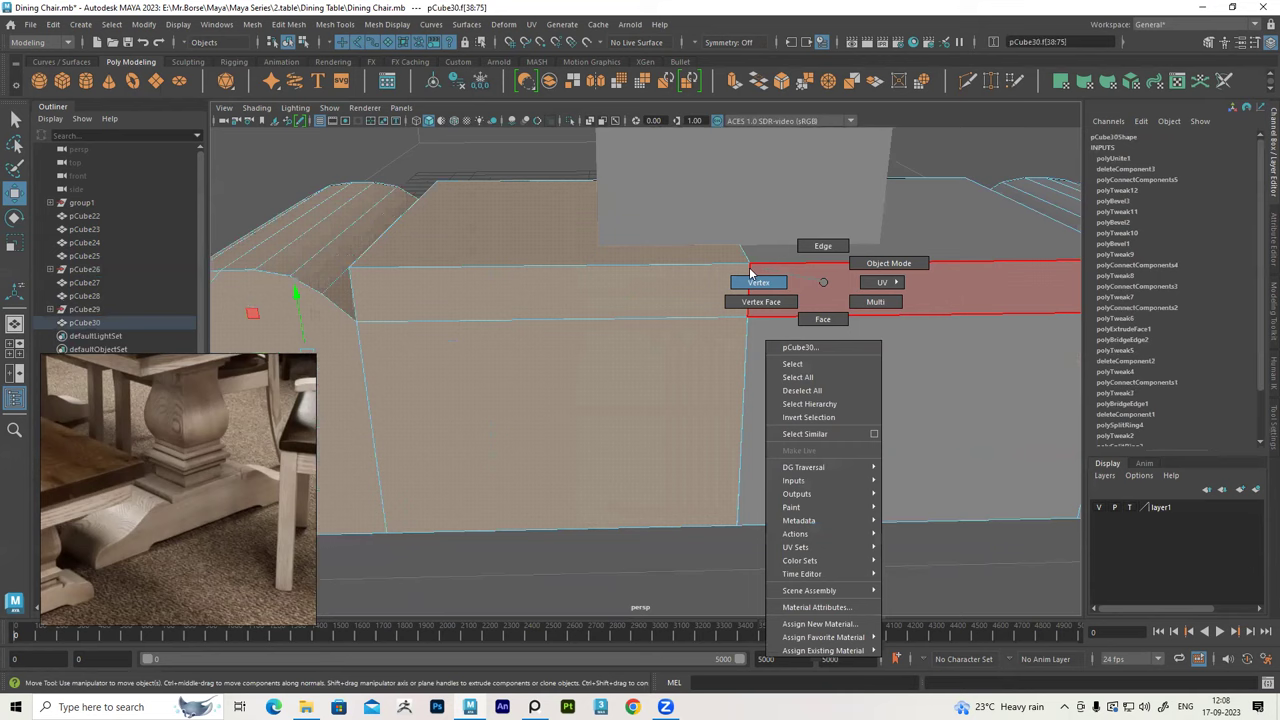
pyautogui.scroll(-3, 745, 272)
pyautogui.keyDown('alt'); pyautogui.moveTo(740, 271); pyautogui.dragTo(620, 186); pyautogui.keyUp('alt')
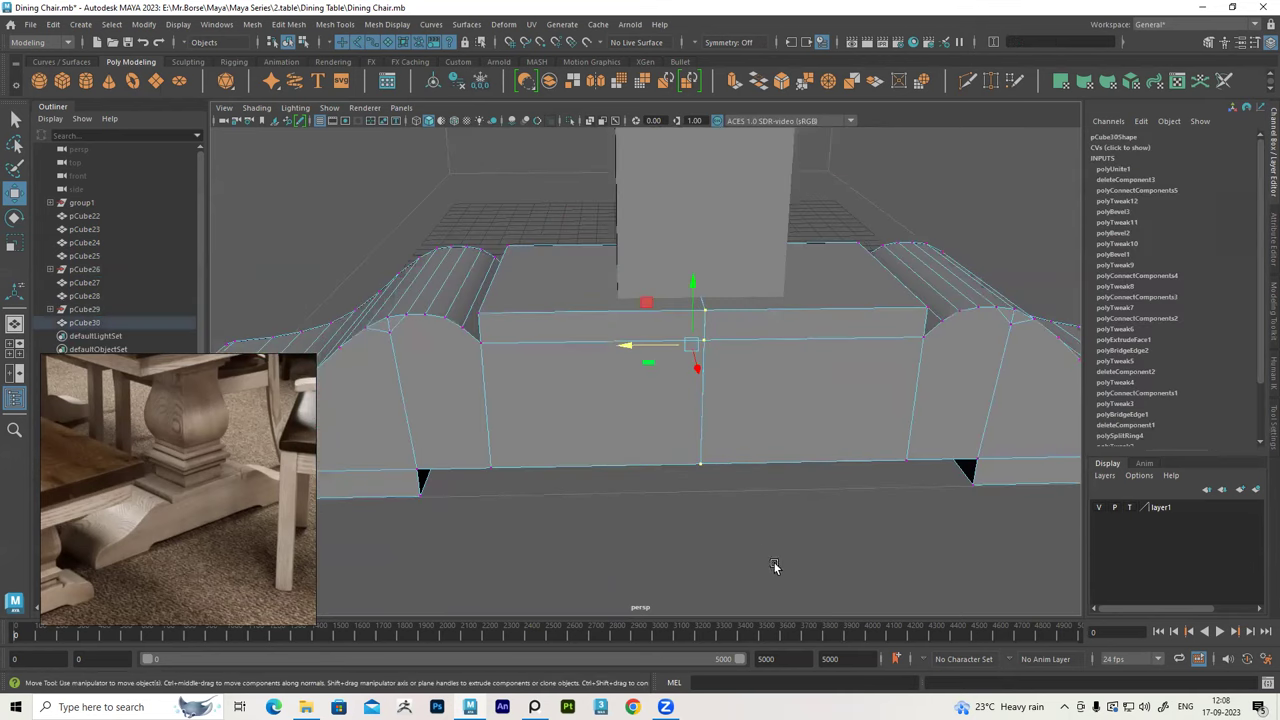
pyautogui.moveTo(775, 567)
pyautogui.keyDown('alt'); pyautogui.mouseDown()
pyautogui.moveTo(686, 429)
pyautogui.moveTo(680, 351)
pyautogui.mouseUp(); pyautogui.keyUp('alt')
pyautogui.scroll(2, 706, 426)
pyautogui.keyDown('alt'); pyautogui.moveTo(706, 426); pyautogui.dragTo(650, 360); pyautogui.keyUp('alt')
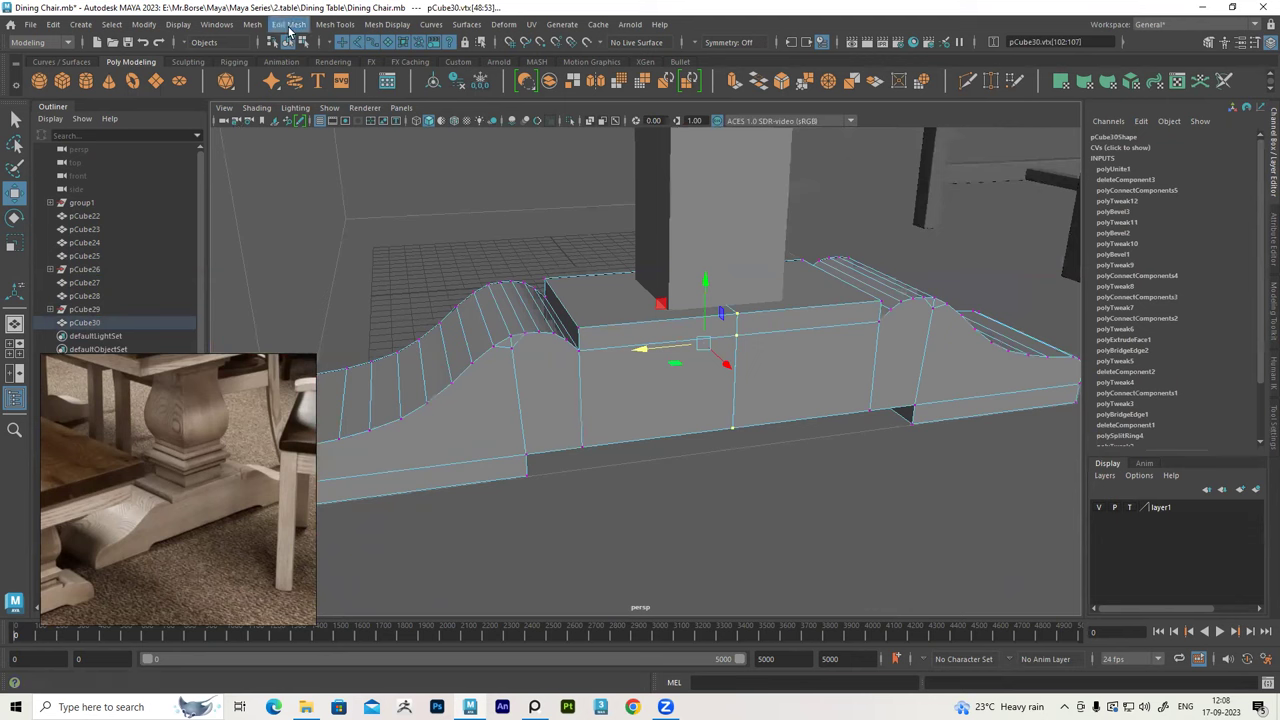
pyautogui.click(283, 26)
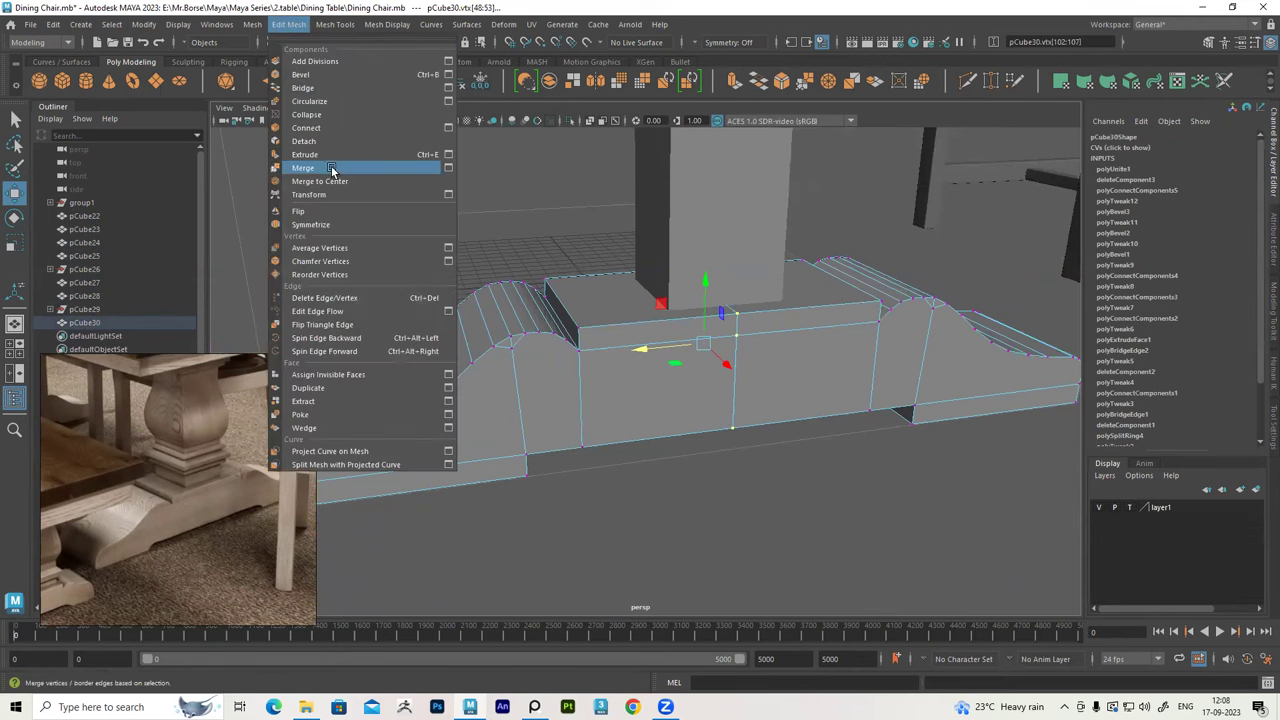
pyautogui.click(332, 170)
# Inspect the welded seam up close and return to Object Mode
pyautogui.moveTo(730, 270)
pyautogui.keyDown('alt'); pyautogui.mouseDown()
pyautogui.moveTo(726, 334)
pyautogui.moveTo(686, 354)
pyautogui.moveTo(700, 370)
pyautogui.mouseUp(); pyautogui.keyUp('alt')
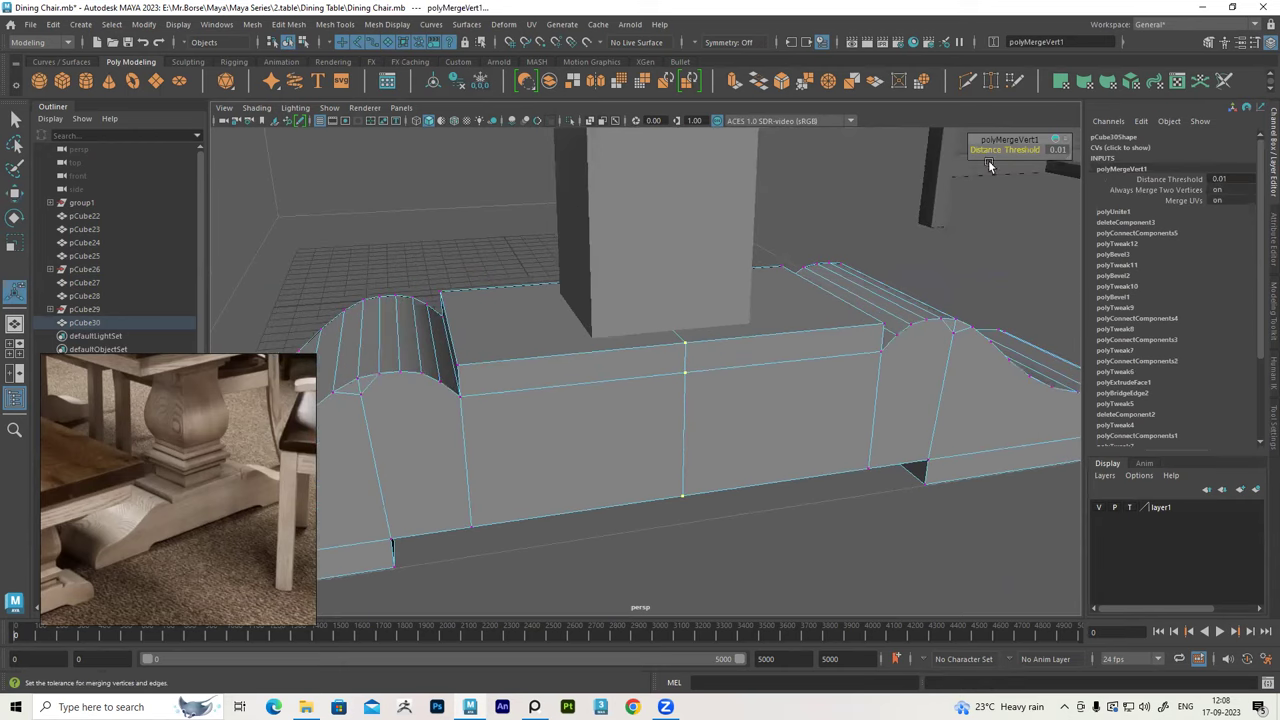
pyautogui.scroll(3, 764, 400)
pyautogui.scroll(2, 899, 247)
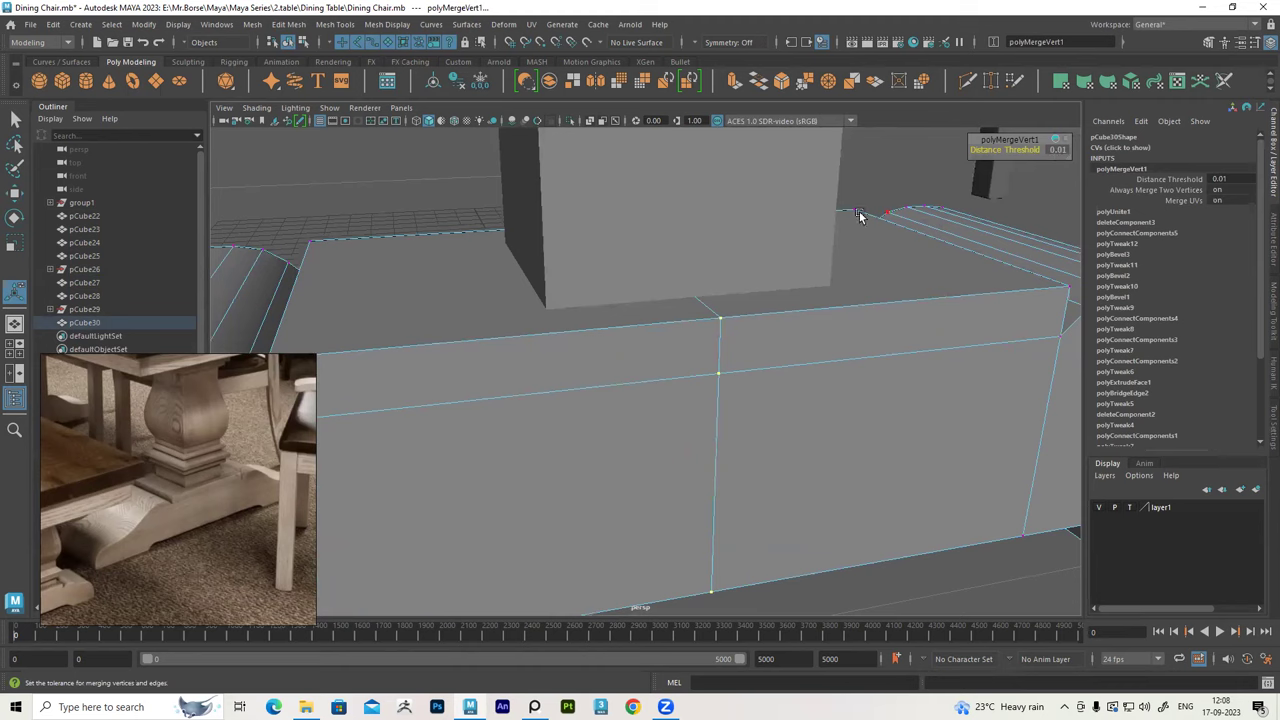
pyautogui.scroll(2, 766, 320)
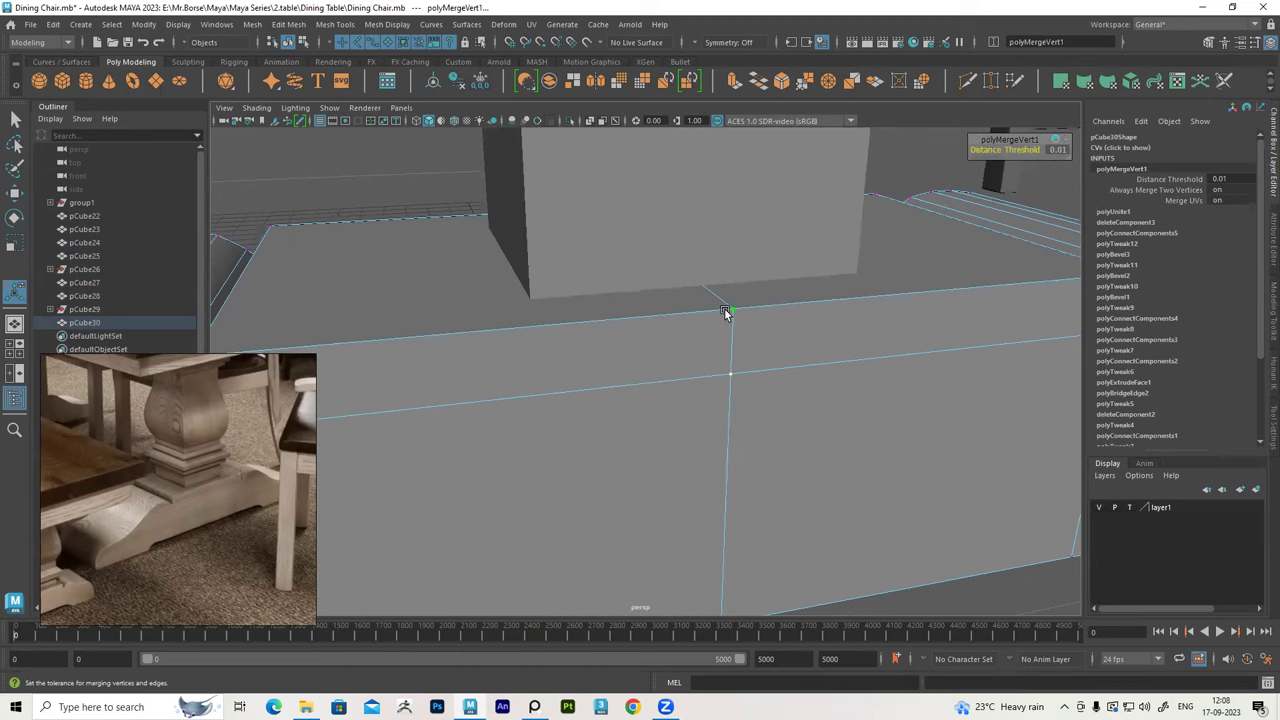
pyautogui.scroll(2, 728, 312)
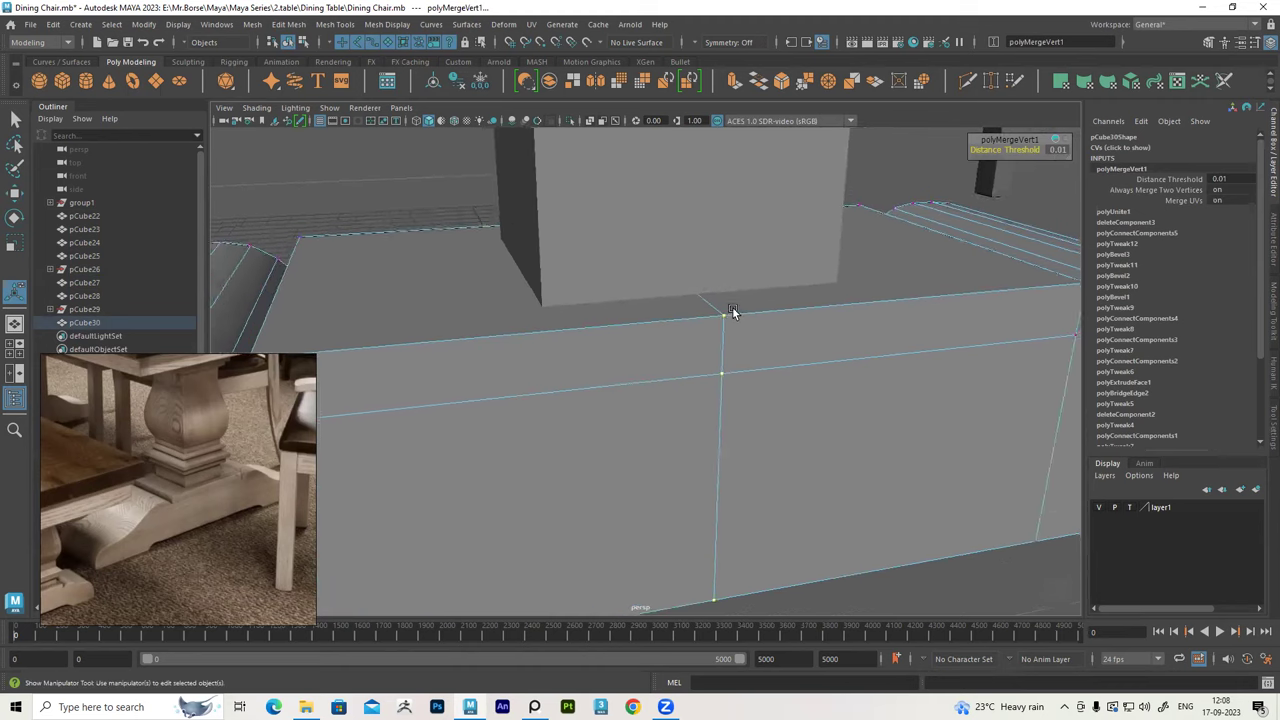
pyautogui.scroll(2, 750, 340)
pyautogui.keyDown('alt'); pyautogui.moveTo(760, 357); pyautogui.dragTo(740, 280); pyautogui.keyUp('alt')
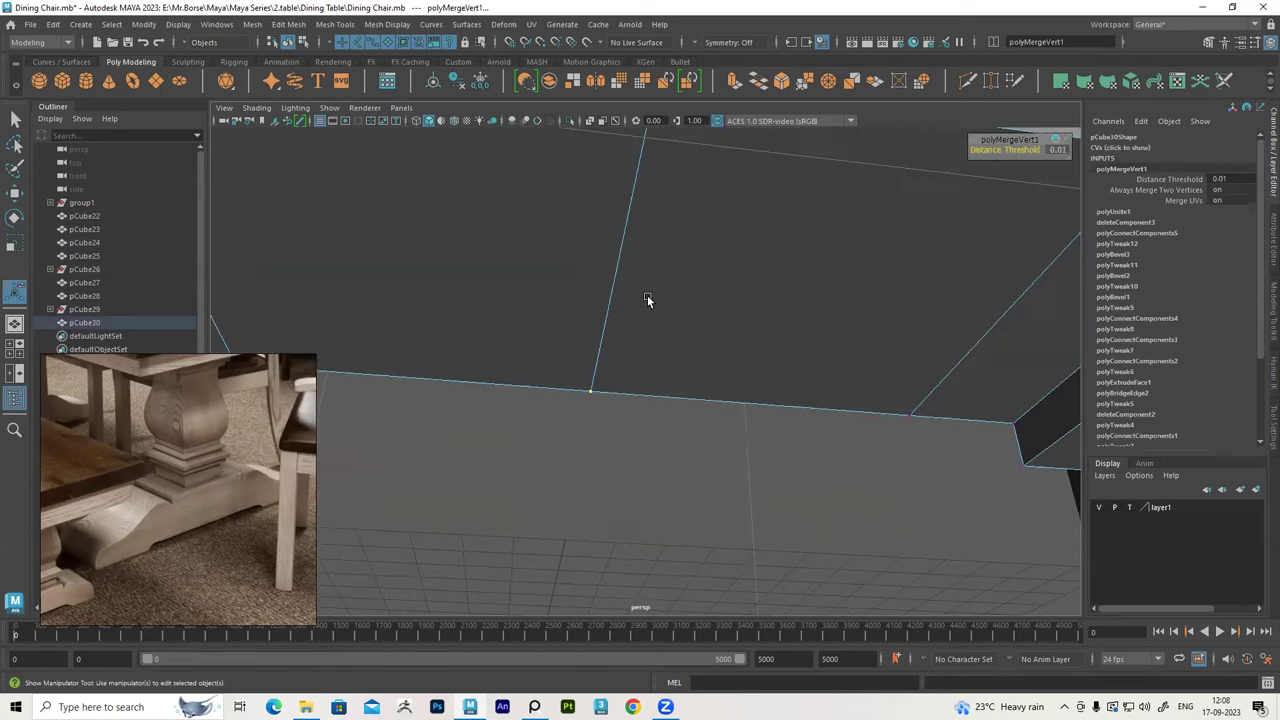
pyautogui.moveTo(646, 300)
pyautogui.keyDown('alt'); pyautogui.mouseDown()
pyautogui.moveTo(612, 284)
pyautogui.moveTo(624, 276)
pyautogui.mouseUp(); pyautogui.keyUp('alt')
pyautogui.scroll(-2, 585, 260)
pyautogui.scroll(-2, 663, 309)
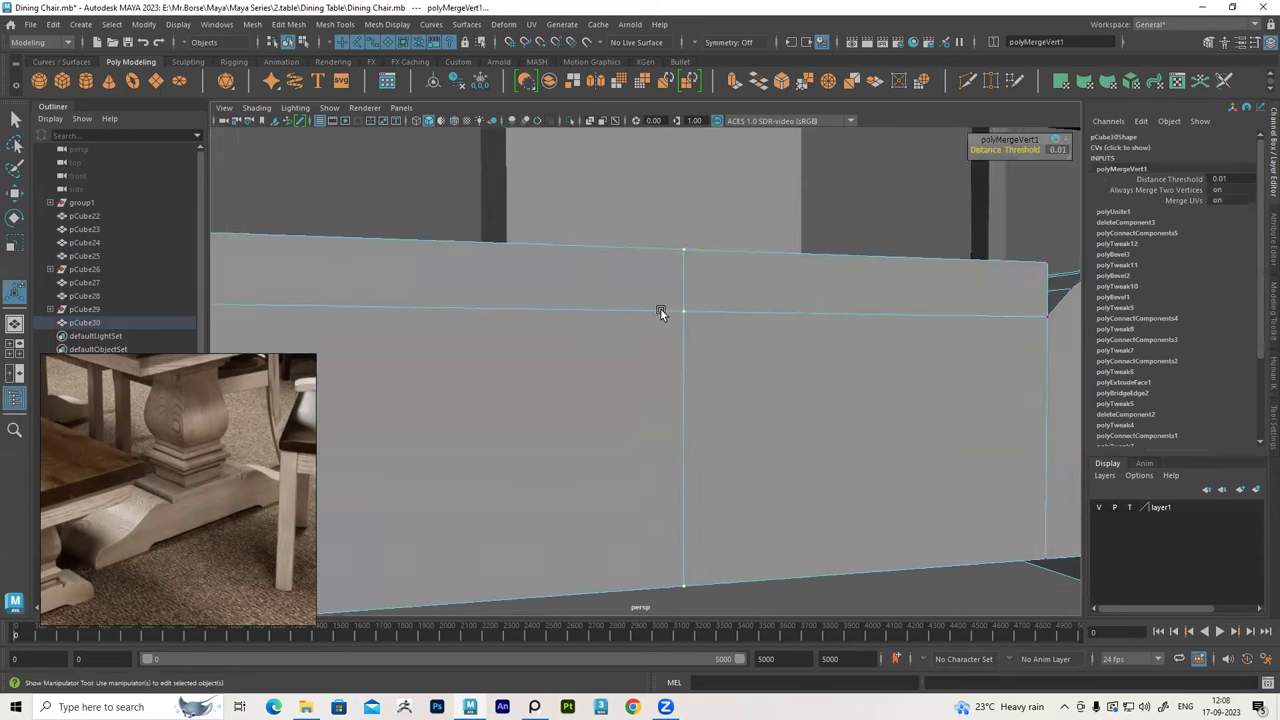
pyautogui.scroll(-2, 623, 294)
pyautogui.scroll(-1, 698, 270)
pyautogui.moveTo(800, 238); pyautogui.dragTo(806, 189, button='right')
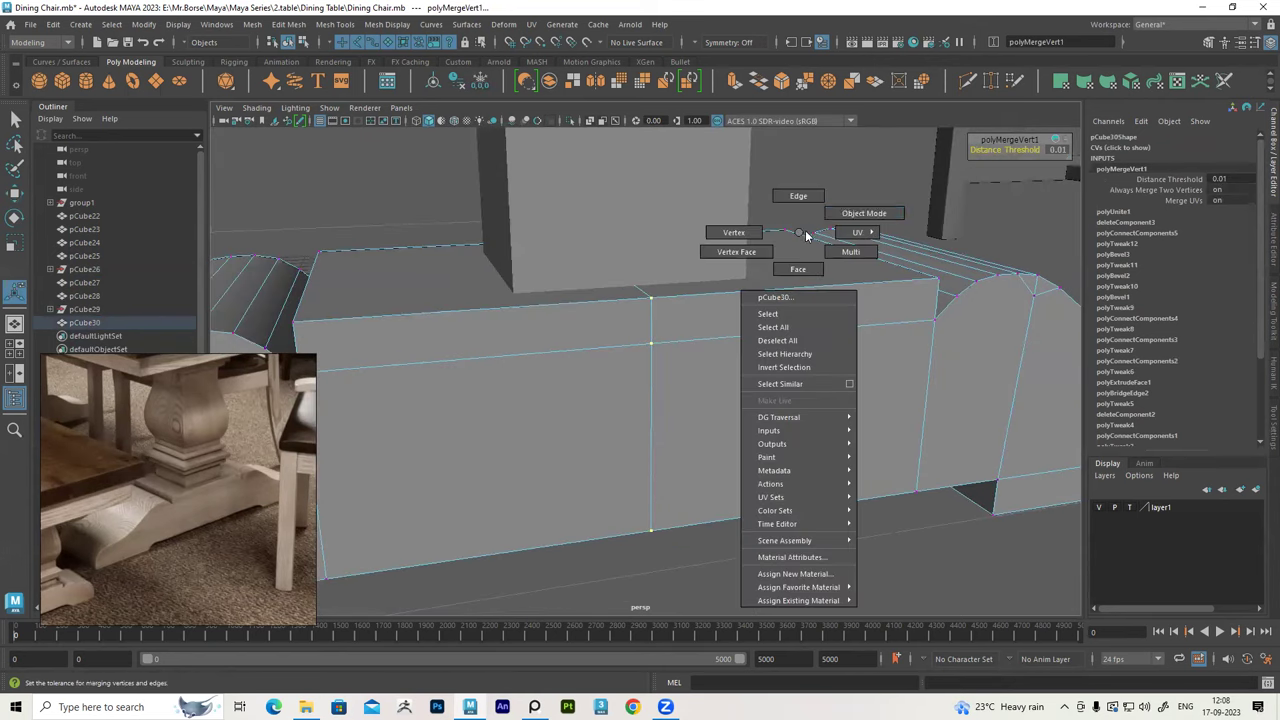
# Select the base mesh pCube30, cycling through selection modes around it
pyautogui.click(798, 174)
pyautogui.keyDown('alt'); pyautogui.moveTo(798, 174); pyautogui.dragTo(699, 260); pyautogui.keyUp('alt')
pyautogui.click(778, 308)
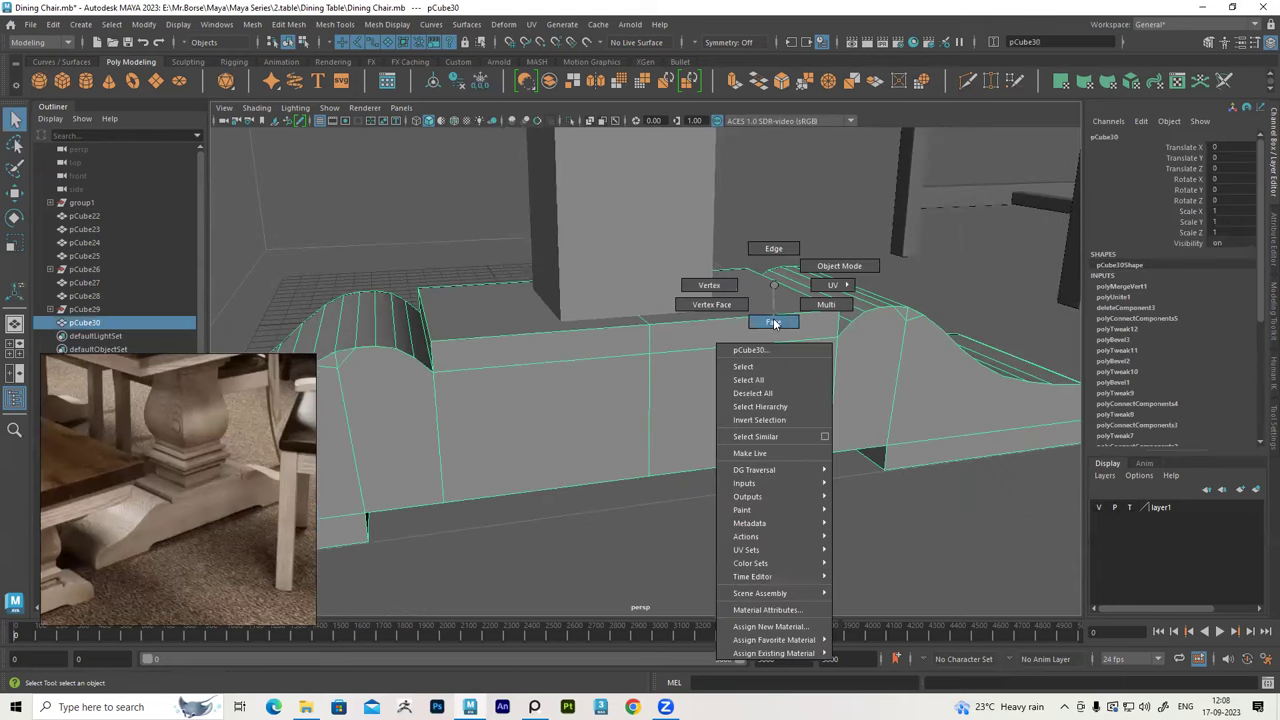
pyautogui.moveTo(774, 322); pyautogui.dragTo(774, 322, button='right')
pyautogui.moveTo(745, 346)
pyautogui.keyDown('alt'); pyautogui.mouseDown()
pyautogui.moveTo(843, 353)
pyautogui.moveTo(777, 304)
pyautogui.mouseUp(); pyautogui.keyUp('alt')
pyautogui.moveTo(777, 304); pyautogui.dragTo(853, 264, button='right')
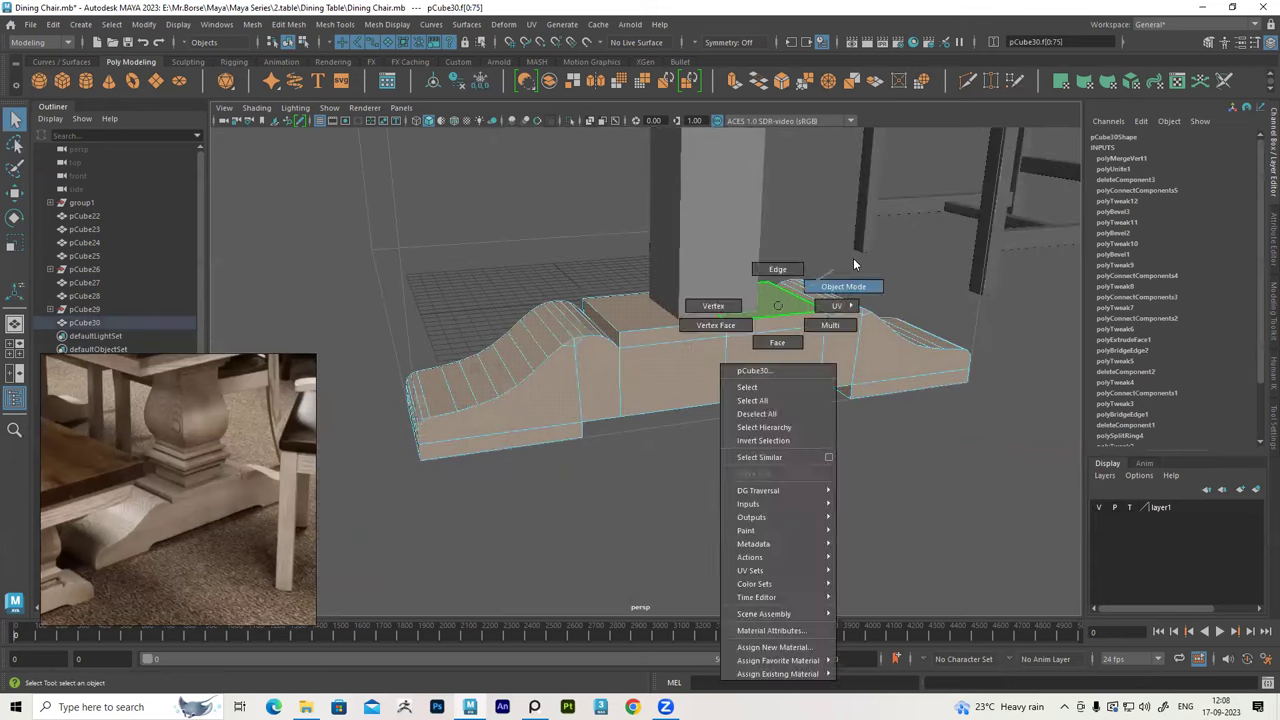
pyautogui.click(796, 217)
pyautogui.moveTo(796, 217)
pyautogui.keyDown('alt'); pyautogui.mouseDown()
pyautogui.moveTo(697, 251)
pyautogui.moveTo(634, 349)
pyautogui.moveTo(636, 384)
pyautogui.moveTo(306, 516)
pyautogui.mouseUp(); pyautogui.keyUp('alt')
pyautogui.moveTo(145, 530)
pyautogui.keyDown('alt'); pyautogui.mouseDown()
pyautogui.moveTo(709, 434)
pyautogui.moveTo(697, 429)
pyautogui.moveTo(695, 380)
pyautogui.moveTo(405, 408)
pyautogui.moveTo(529, 320)
pyautogui.moveTo(614, 286)
pyautogui.moveTo(614, 310)
pyautogui.mouseUp(); pyautogui.keyUp('alt')
# Reselect the base mesh and frame its centre seam up close
pyautogui.click(695, 380)
pyautogui.click(685, 331)
pyautogui.moveTo(674, 374)
pyautogui.keyDown('alt'); pyautogui.mouseDown()
pyautogui.moveTo(637, 334)
pyautogui.moveTo(180, 474)
pyautogui.mouseUp(); pyautogui.keyUp('alt')
pyautogui.scroll(3, 185, 478)
pyautogui.scroll(2, 200, 483)
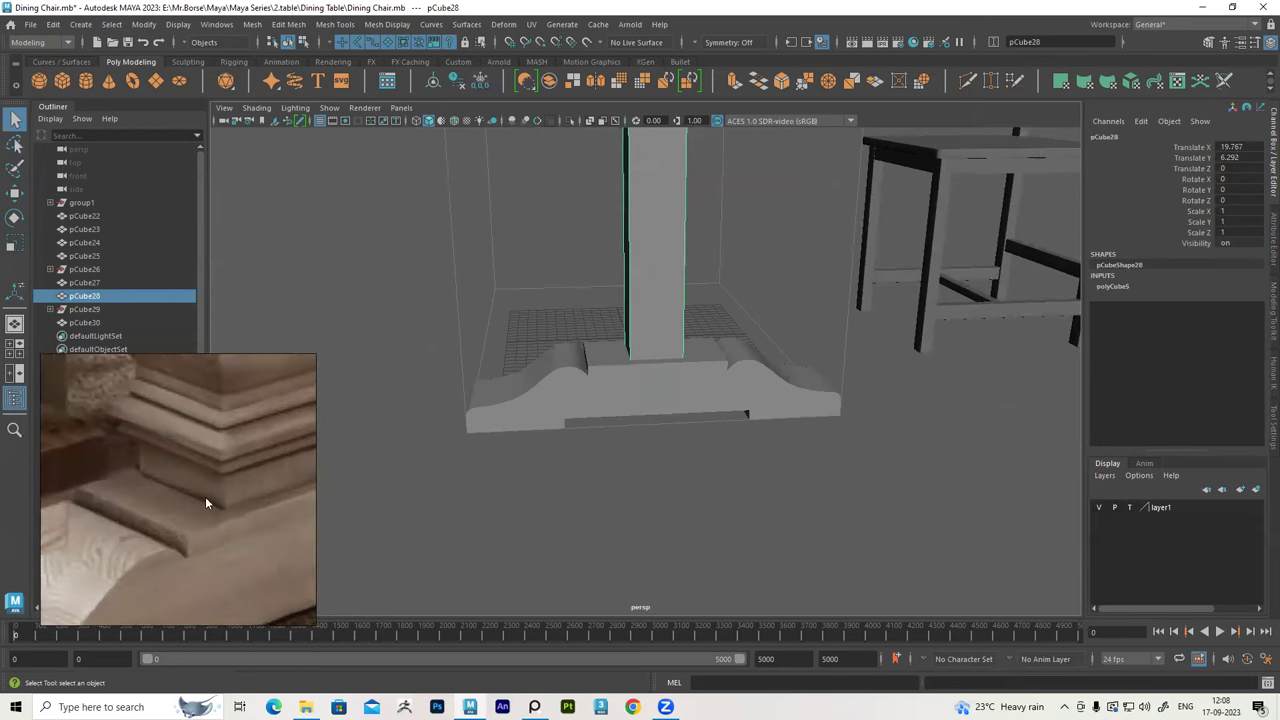
pyautogui.keyDown('alt'); pyautogui.moveTo(617, 408); pyautogui.dragTo(229, 421); pyautogui.keyUp('alt')
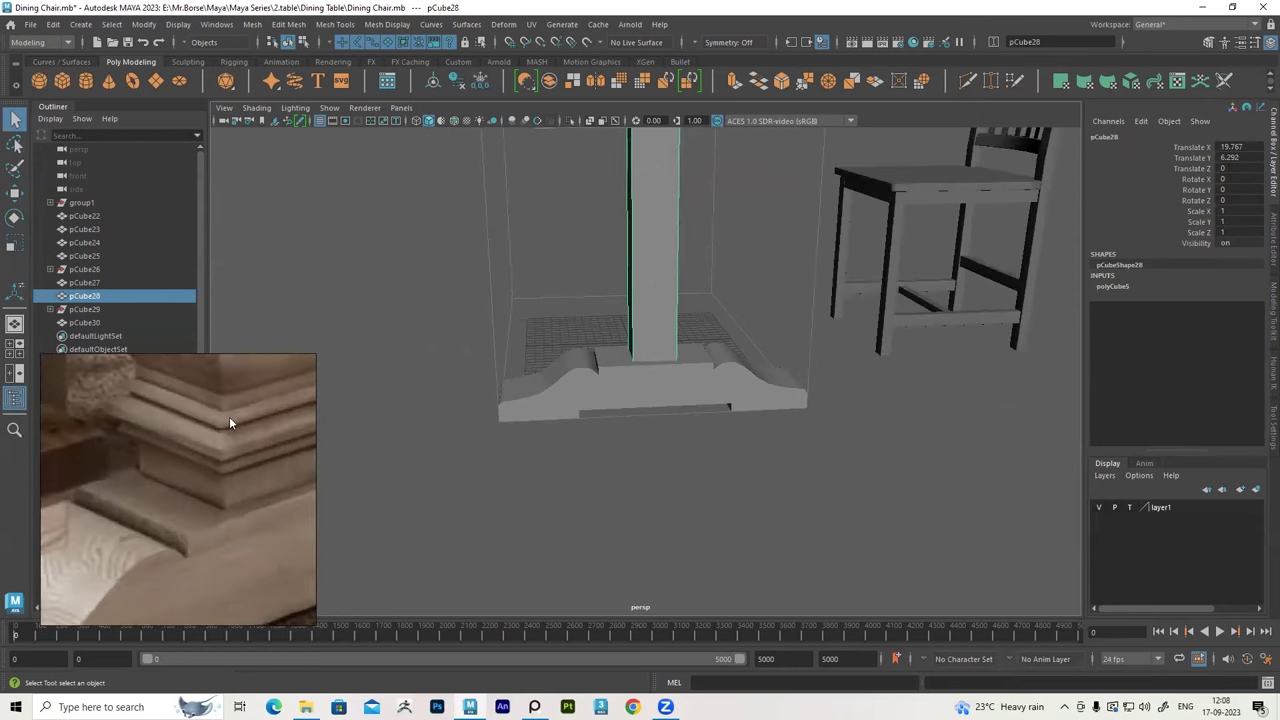
pyautogui.click(710, 380)
pyautogui.scroll(3, 643, 394)
pyautogui.scroll(2, 623, 394)
pyautogui.scroll(-2, 246, 493)
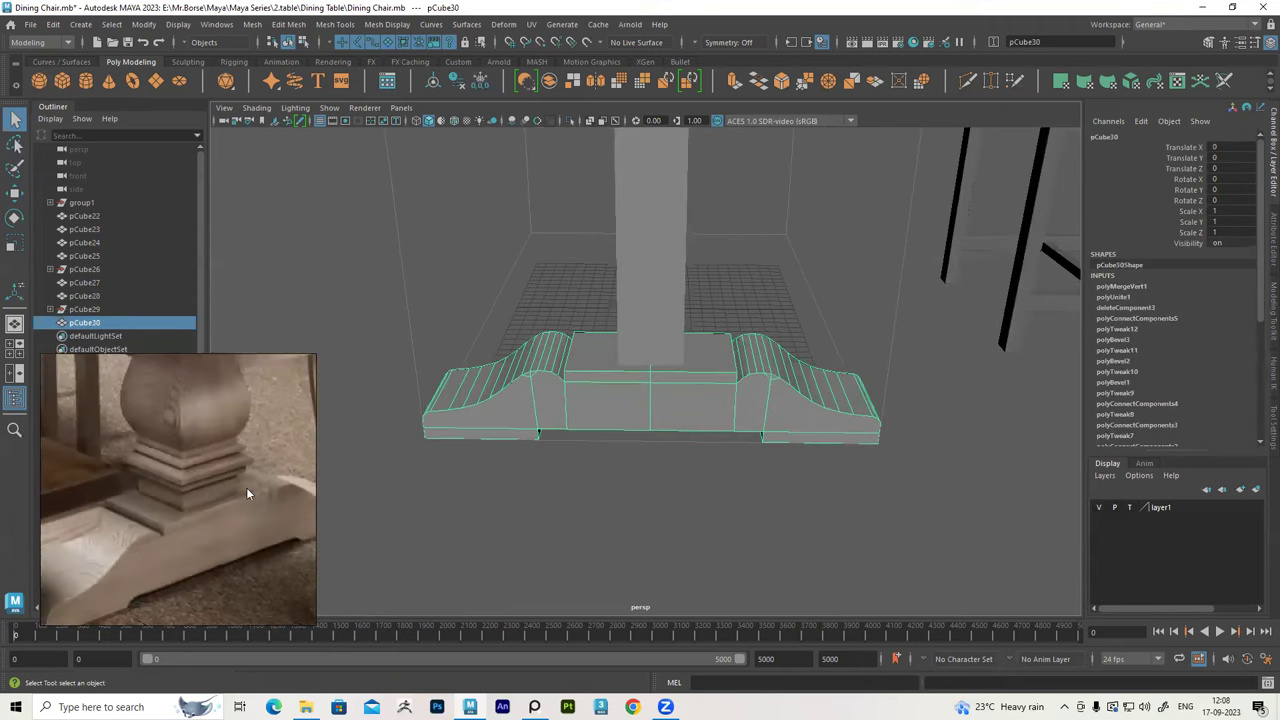
pyautogui.scroll(2, 650, 400)
pyautogui.scroll(2, 700, 434)
pyautogui.scroll(2, 663, 374)
pyautogui.moveTo(663, 374)
pyautogui.keyDown('alt'); pyautogui.mouseDown()
pyautogui.moveTo(690, 426)
pyautogui.moveTo(650, 415)
pyautogui.mouseUp(); pyautogui.keyUp('alt')
# Bevel the base's centre edge loop with Edit Mesh > Bevel, offset 0.079
pyautogui.moveTo(675, 395); pyautogui.dragTo(668, 194, button='right')
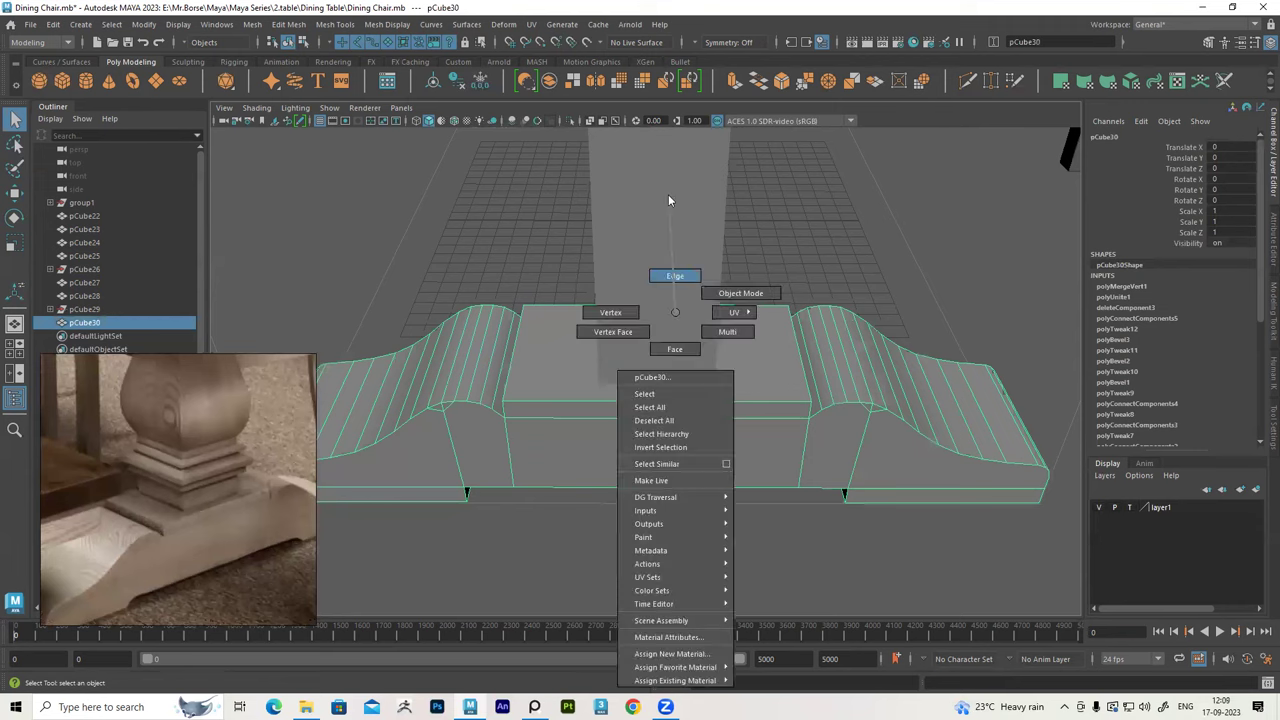
pyautogui.doubleClick(661, 447)
pyautogui.moveTo(669, 420)
pyautogui.keyDown('alt'); pyautogui.mouseDown()
pyautogui.moveTo(774, 413)
pyautogui.moveTo(691, 411)
pyautogui.moveTo(606, 366)
pyautogui.mouseUp(); pyautogui.keyUp('alt')
pyautogui.click(281, 27)
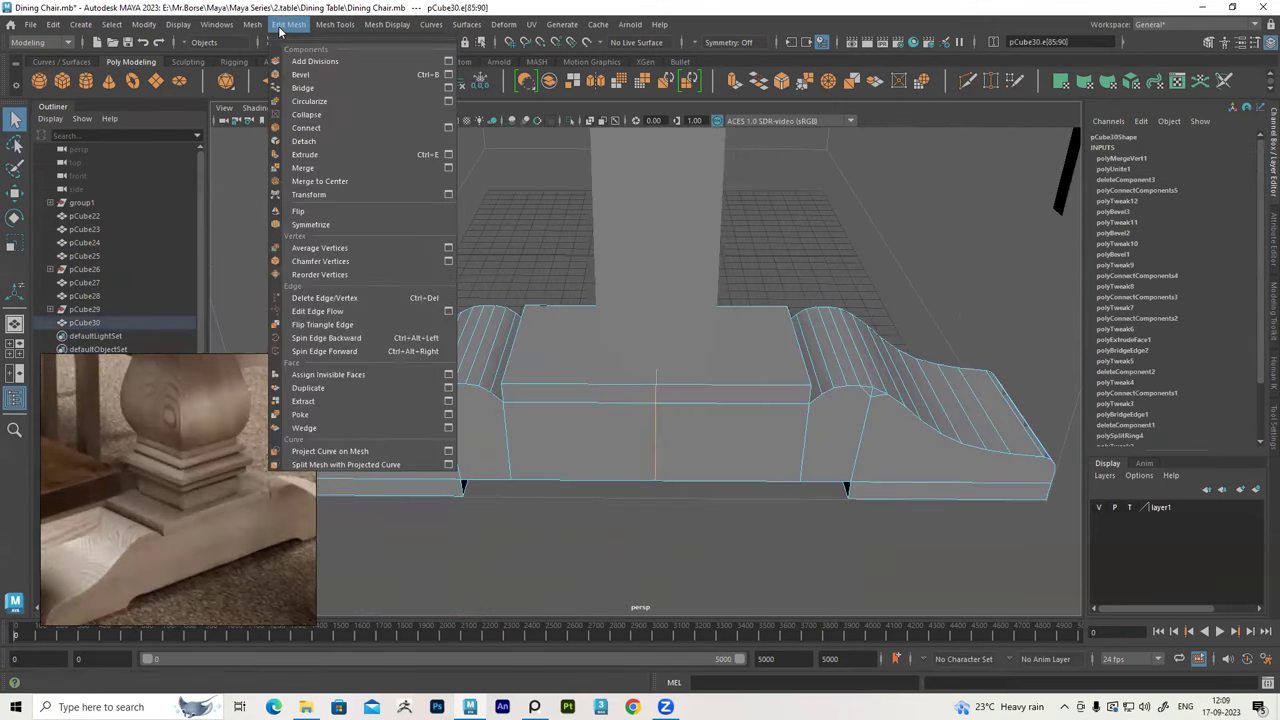
pyautogui.click(302, 77)
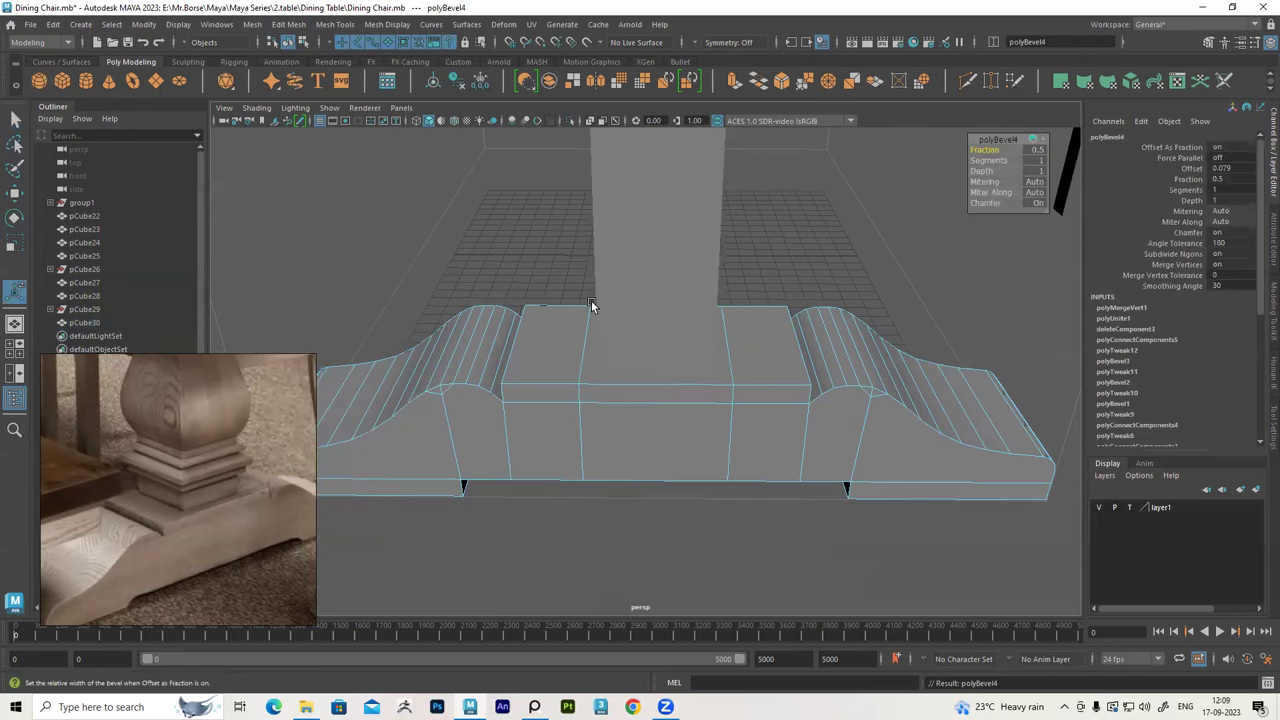
pyautogui.keyDown('alt'); pyautogui.moveTo(589, 300); pyautogui.dragTo(613, 357); pyautogui.keyUp('alt')
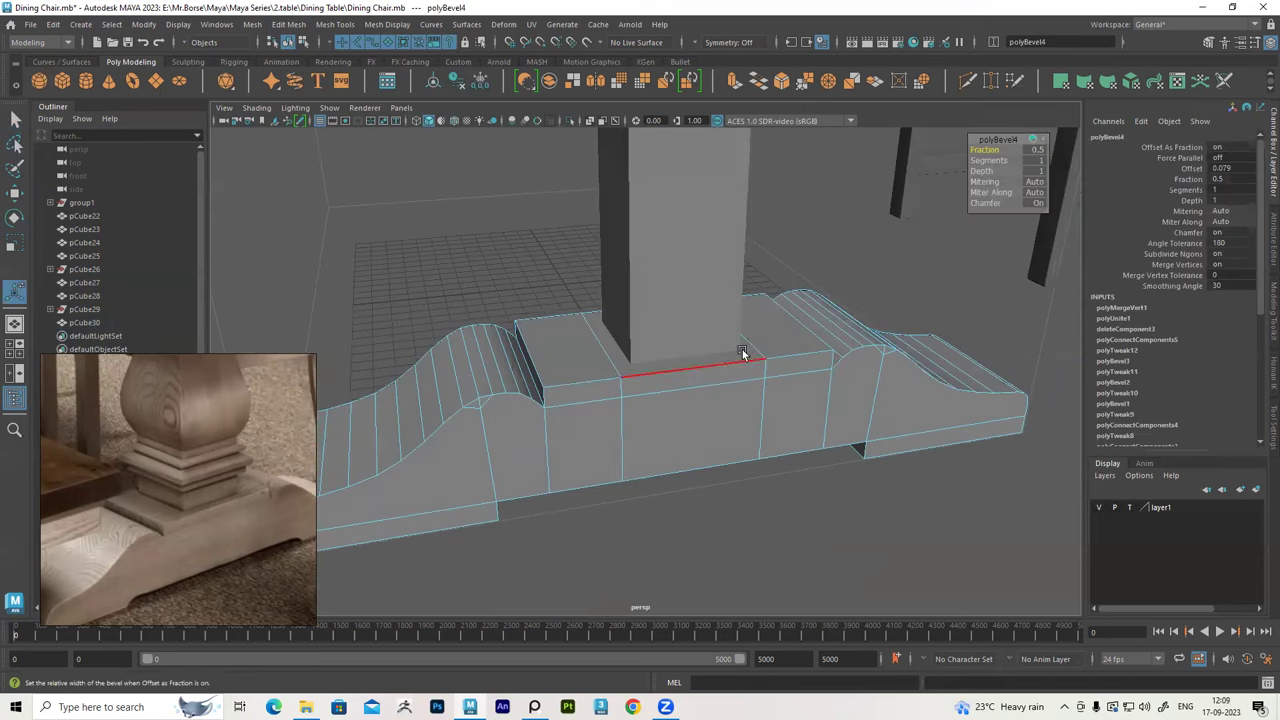
pyautogui.moveTo(708, 409)
pyautogui.keyDown('alt'); pyautogui.mouseDown()
pyautogui.moveTo(668, 417)
pyautogui.moveTo(615, 400)
pyautogui.mouseUp(); pyautogui.keyUp('alt')
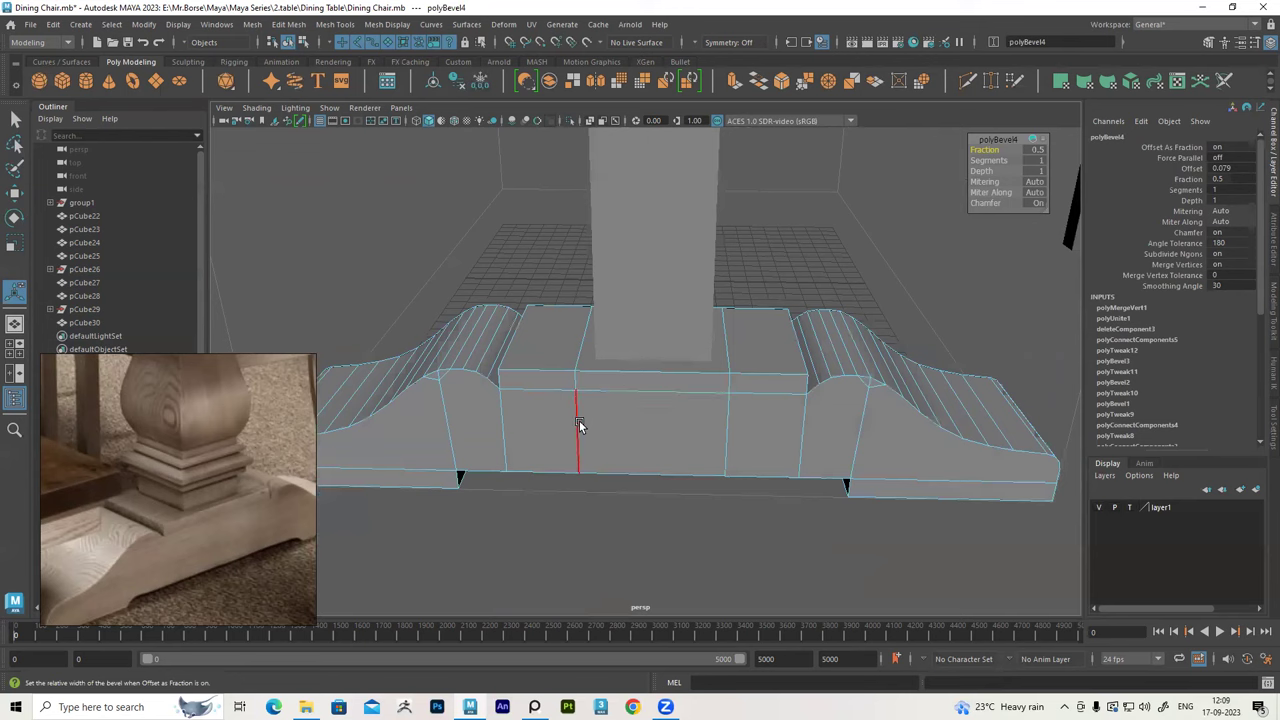
# Scale the two new seam edges to 0.779 along Z to pull them together
pyautogui.click(580, 423)
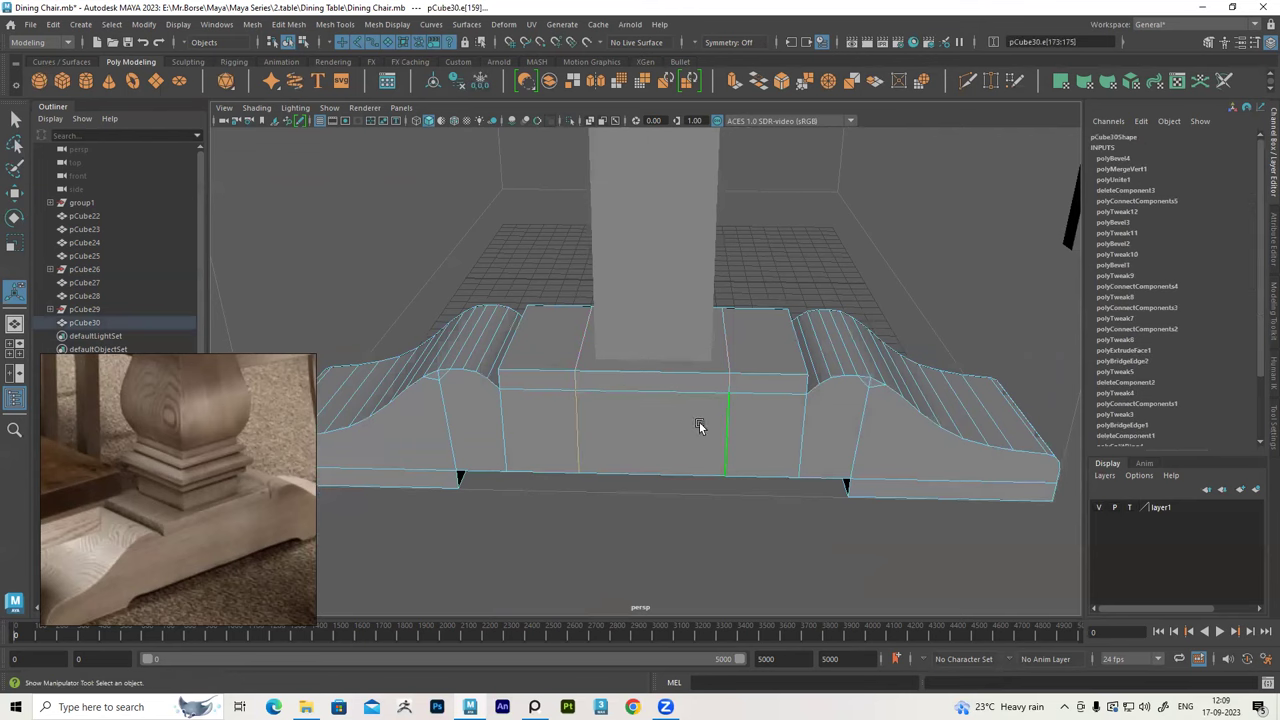
pyautogui.press('r')
pyautogui.scroll(2, 592, 393)
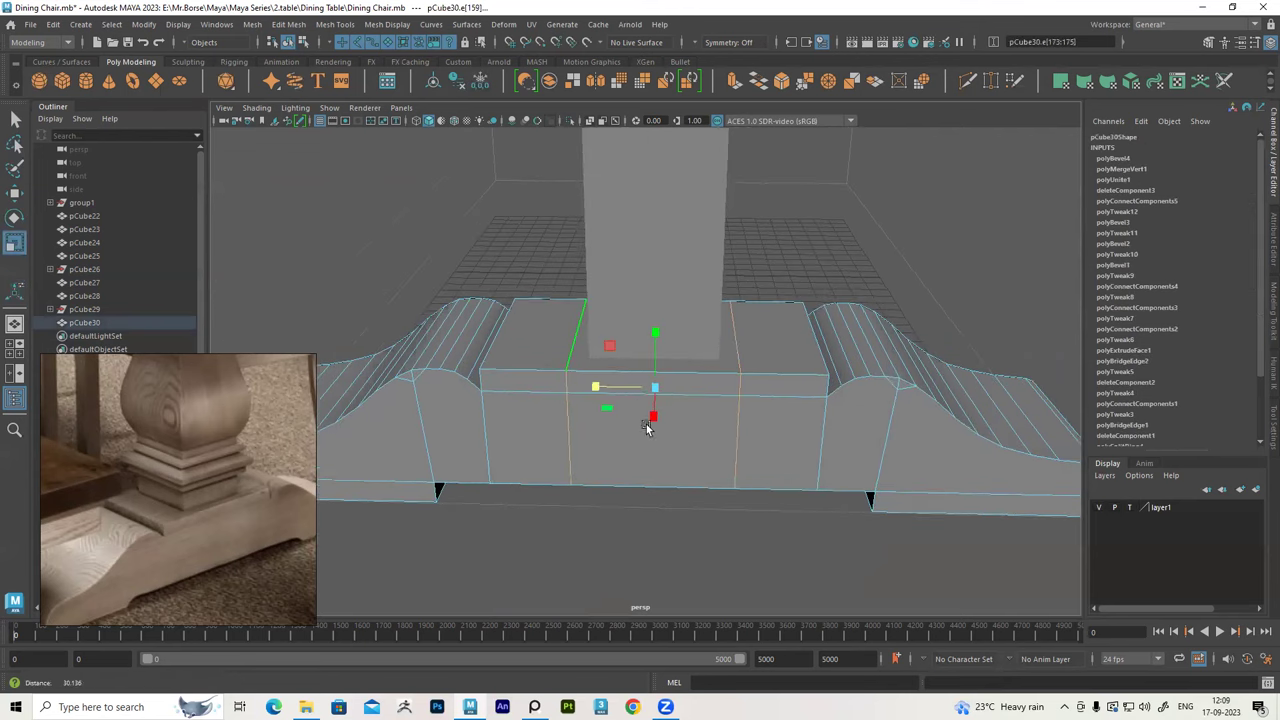
pyautogui.scroll(3, 592, 393)
pyautogui.moveTo(592, 393)
pyautogui.keyDown('alt'); pyautogui.mouseDown()
pyautogui.moveTo(600, 368)
pyautogui.moveTo(606, 403)
pyautogui.moveTo(623, 411)
pyautogui.mouseUp(); pyautogui.keyUp('alt')
pyautogui.moveTo(623, 411); pyautogui.dragTo(637, 416, button='middle')
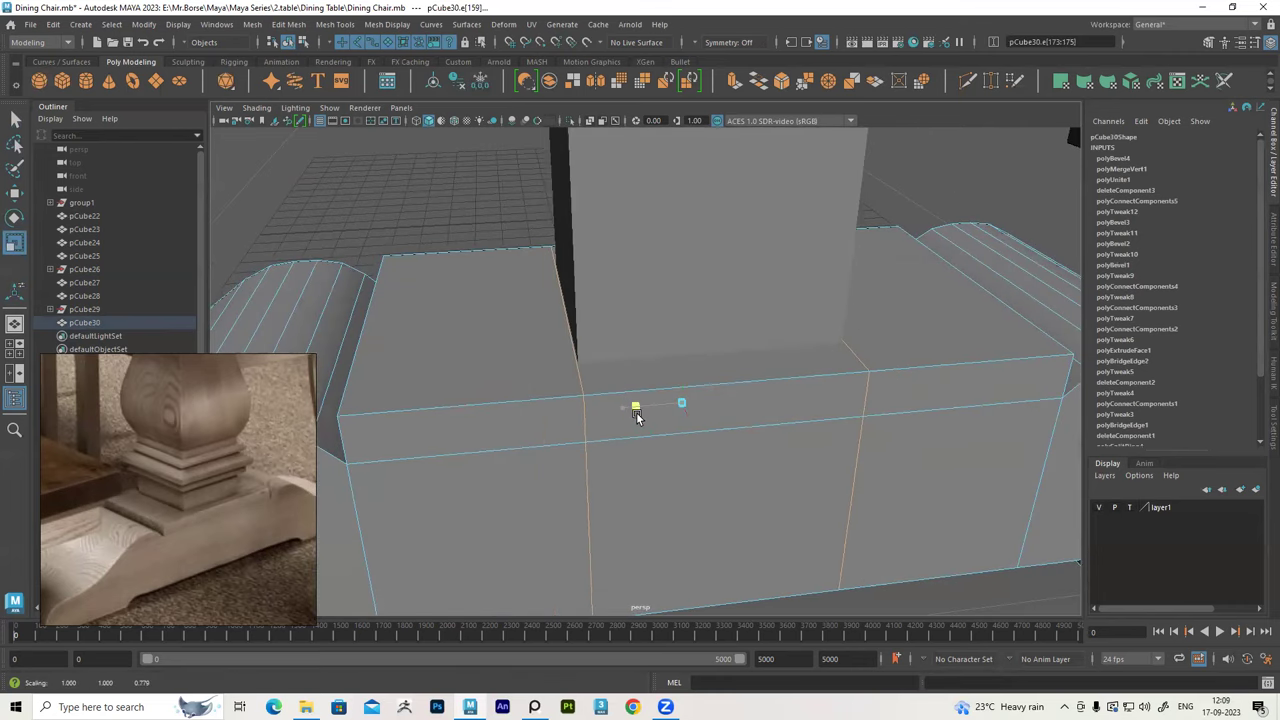
pyautogui.scroll(-3, 636, 416)
pyautogui.moveTo(631, 411)
pyautogui.keyDown('alt'); pyautogui.mouseDown()
pyautogui.moveTo(531, 291)
pyautogui.moveTo(563, 306)
pyautogui.moveTo(416, 297)
pyautogui.moveTo(611, 340)
pyautogui.moveTo(720, 334)
pyautogui.moveTo(586, 257)
pyautogui.mouseUp(); pyautogui.keyUp('alt')
pyautogui.moveTo(586, 257); pyautogui.dragTo(697, 222, button='right')
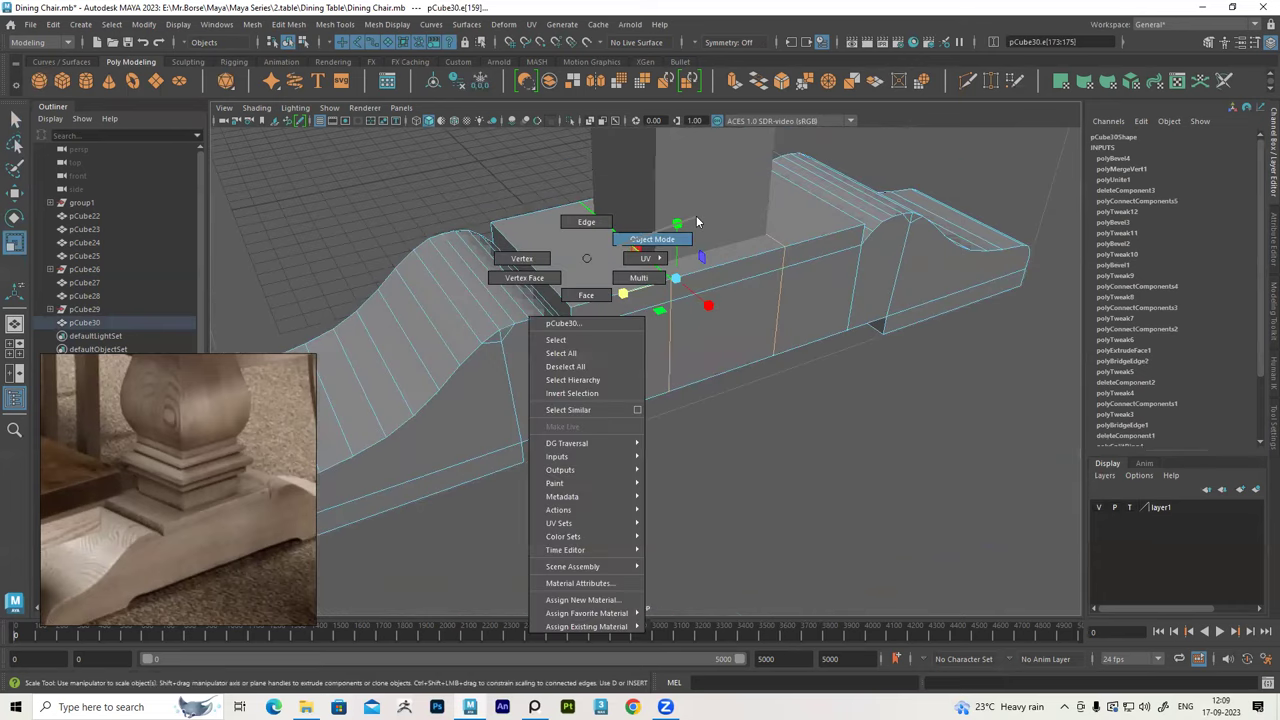
# Insert two evenly spaced edge loops across the pedestal base pCube30
pyautogui.click(335, 24)
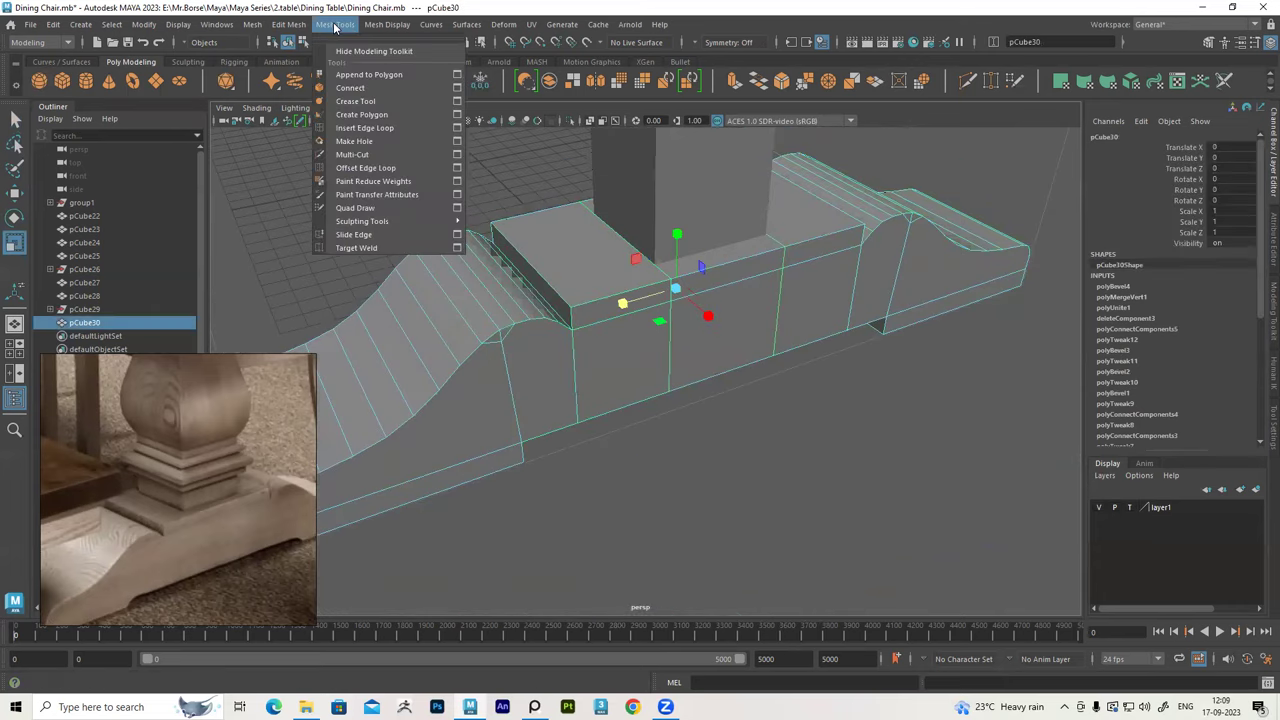
pyautogui.click(458, 129)
pyautogui.click(1061, 204)
pyautogui.write('2')
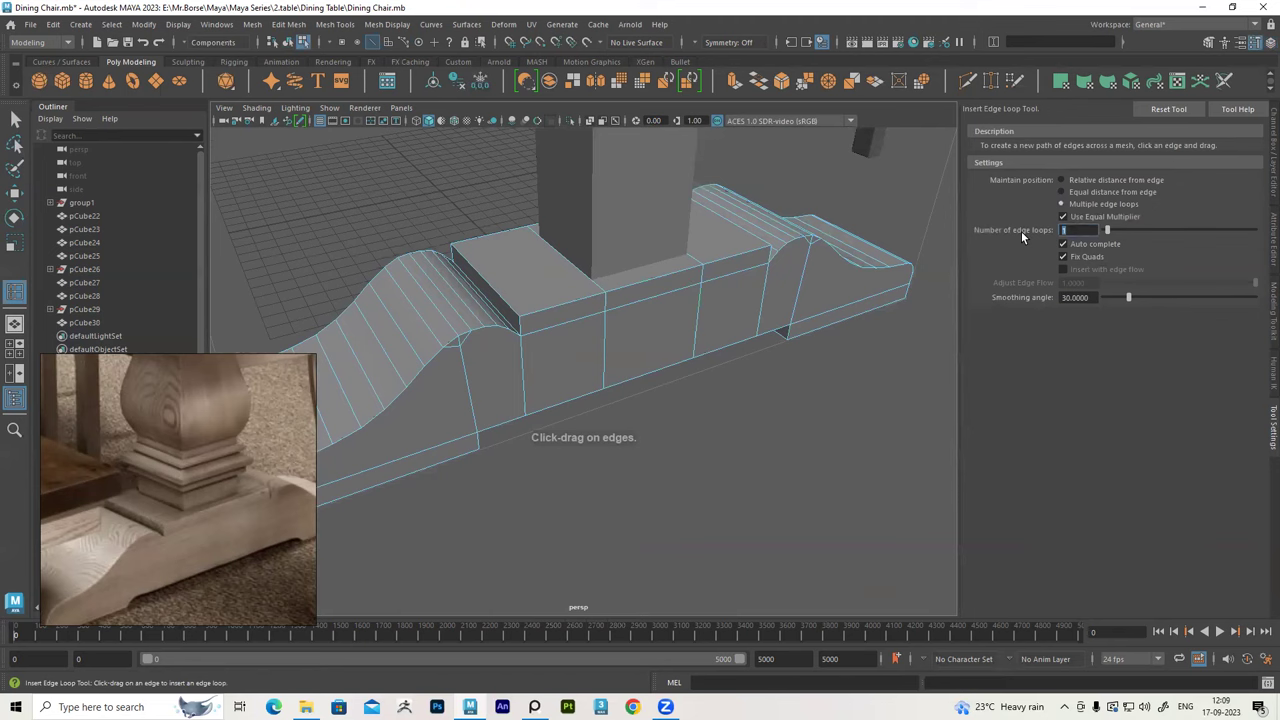
pyautogui.moveTo(586, 322)
pyautogui.keyDown('alt'); pyautogui.mouseDown()
pyautogui.moveTo(671, 323)
pyautogui.moveTo(556, 367)
pyautogui.mouseUp(); pyautogui.keyUp('alt')
pyautogui.click(552, 360)
# Select the base's central edge pair and scale it about 2.05 along X to widen the middle
pyautogui.moveTo(717, 357)
pyautogui.keyDown('alt'); pyautogui.mouseDown()
pyautogui.moveTo(608, 348)
pyautogui.moveTo(510, 281)
pyautogui.mouseUp(); pyautogui.keyUp('alt')
pyautogui.click(13, 245)
pyautogui.click(495, 271)
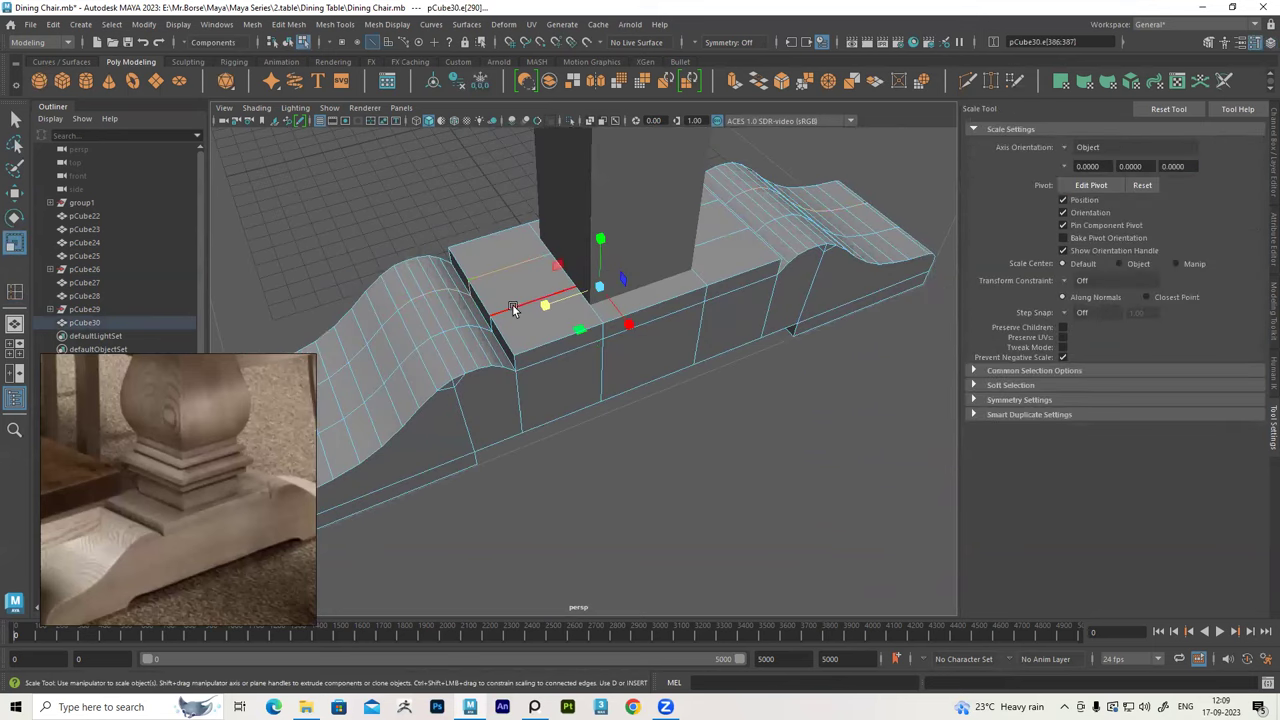
pyautogui.click(513, 308)
pyautogui.moveTo(513, 308)
pyautogui.keyDown('alt'); pyautogui.mouseDown()
pyautogui.moveTo(684, 317)
pyautogui.moveTo(713, 296)
pyautogui.moveTo(700, 350)
pyautogui.moveTo(640, 265)
pyautogui.moveTo(654, 257)
pyautogui.moveTo(660, 354)
pyautogui.moveTo(727, 388)
pyautogui.mouseUp(); pyautogui.keyUp('alt')
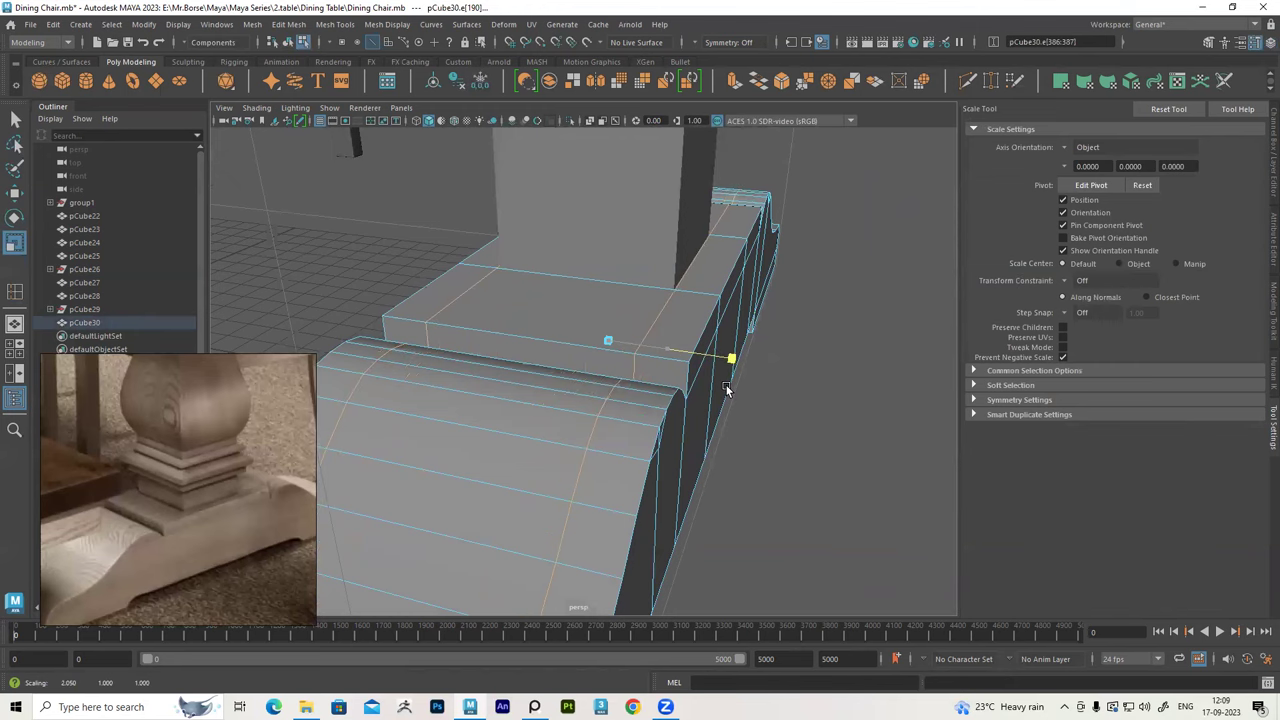
pyautogui.moveTo(727, 388)
pyautogui.keyDown('alt'); pyautogui.mouseDown()
pyautogui.moveTo(548, 258)
pyautogui.moveTo(652, 245)
pyautogui.moveTo(694, 181)
pyautogui.mouseUp(); pyautogui.keyUp('alt')
pyautogui.moveTo(694, 181); pyautogui.dragTo(752, 162, button='right')
pyautogui.moveTo(752, 162)
pyautogui.keyDown('alt'); pyautogui.mouseDown()
pyautogui.moveTo(516, 144)
pyautogui.moveTo(548, 308)
pyautogui.mouseUp(); pyautogui.keyUp('alt')
pyautogui.keyDown('alt'); pyautogui.moveTo(505, 378); pyautogui.dragTo(531, 345); pyautogui.keyUp('alt')
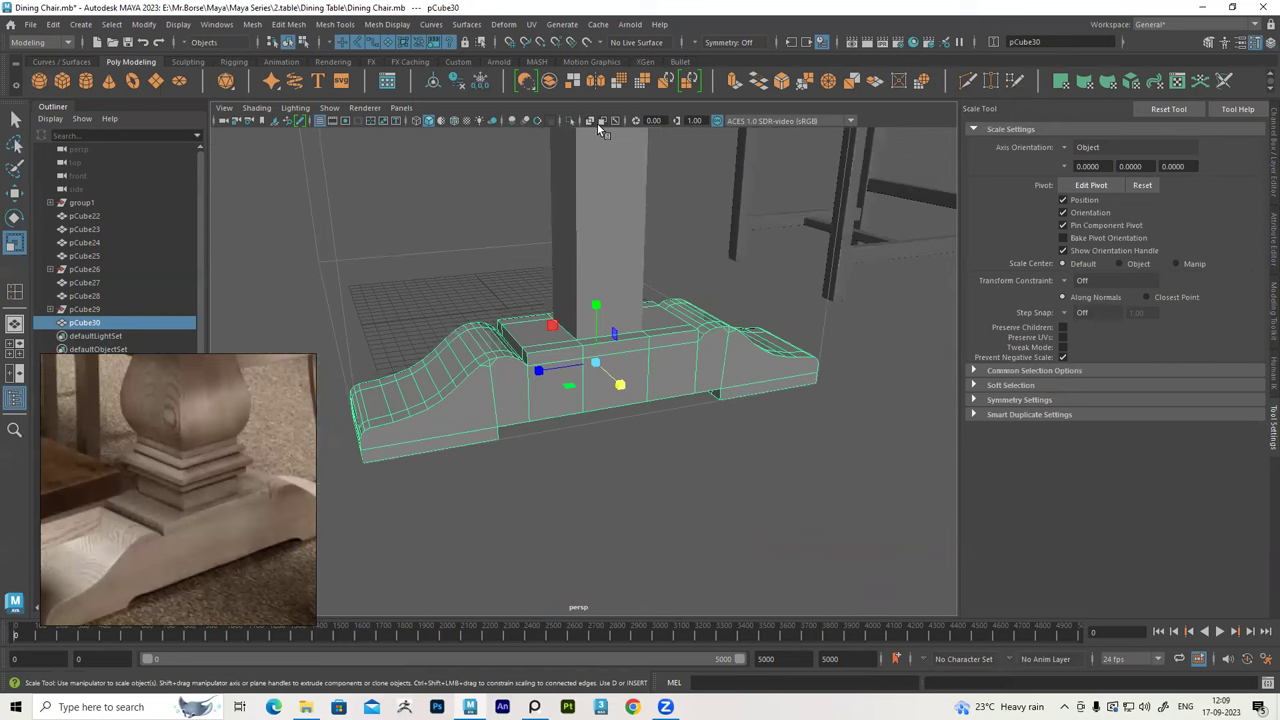
# Isolate the base and select the top face of its raised centre block
pyautogui.click(570, 119)
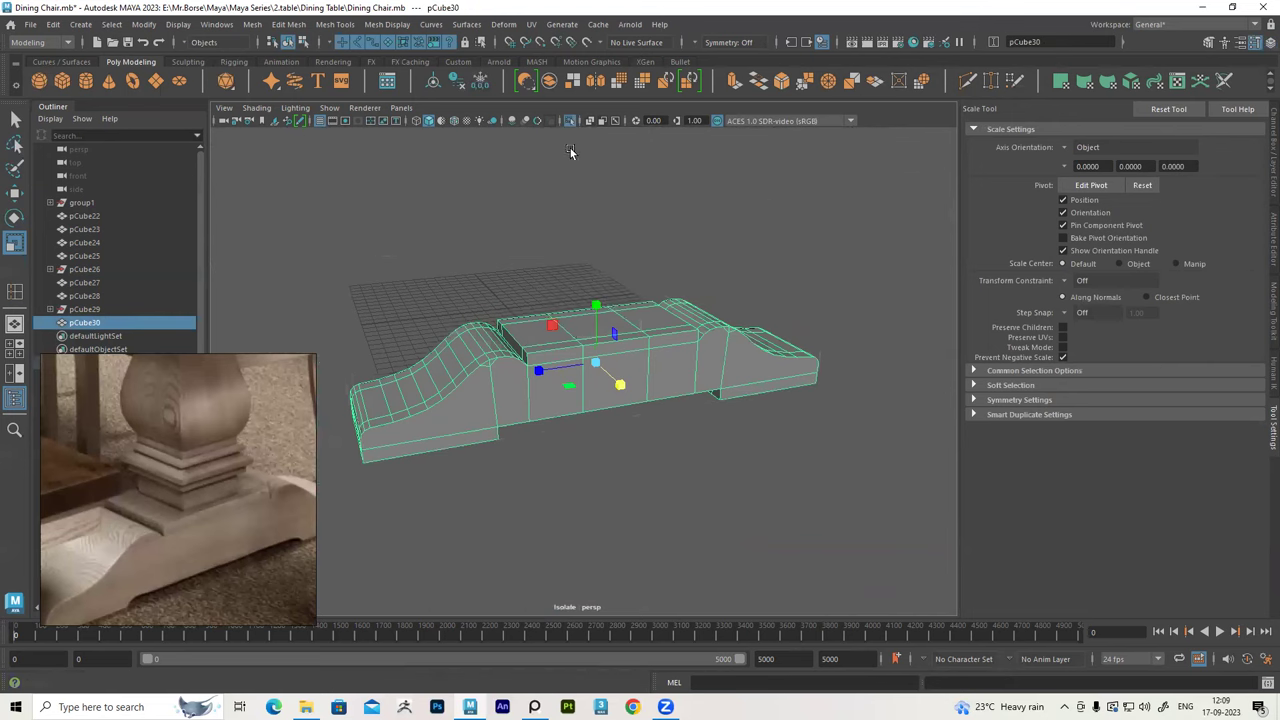
pyautogui.scroll(2, 575, 200)
pyautogui.scroll(2, 588, 296)
pyautogui.scroll(2, 600, 296)
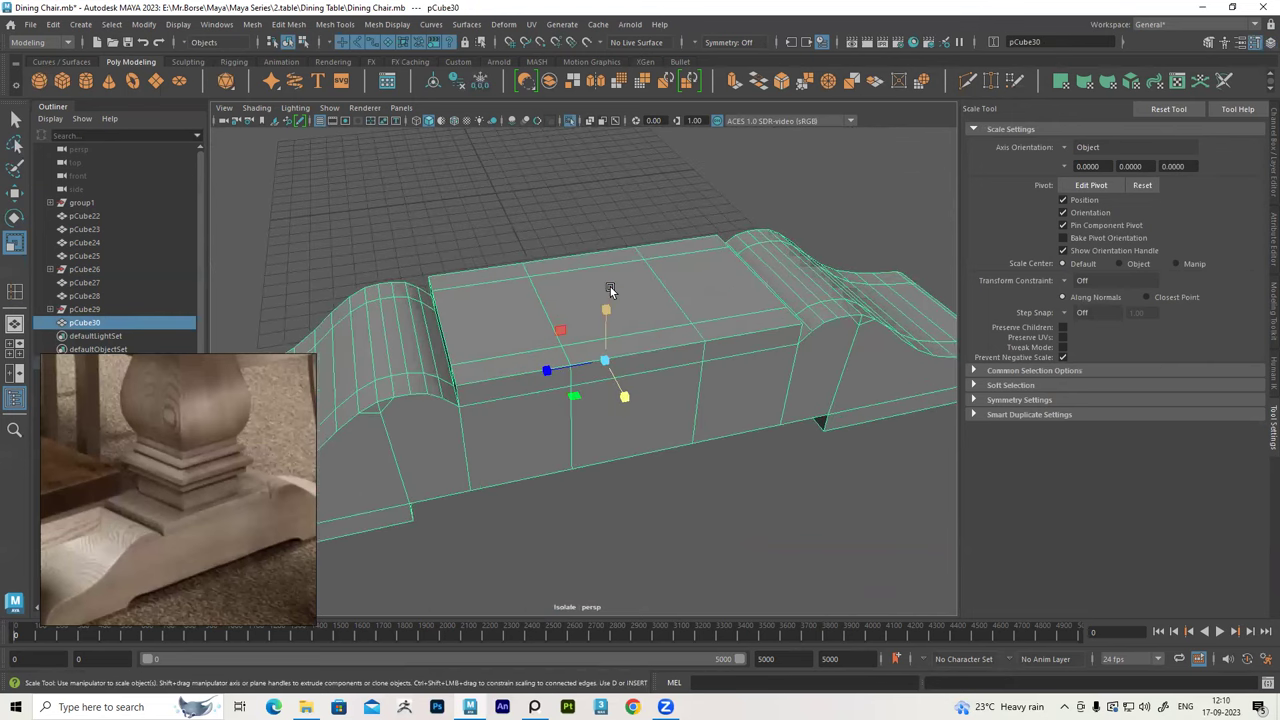
pyautogui.moveTo(611, 289); pyautogui.dragTo(615, 322, button='right')
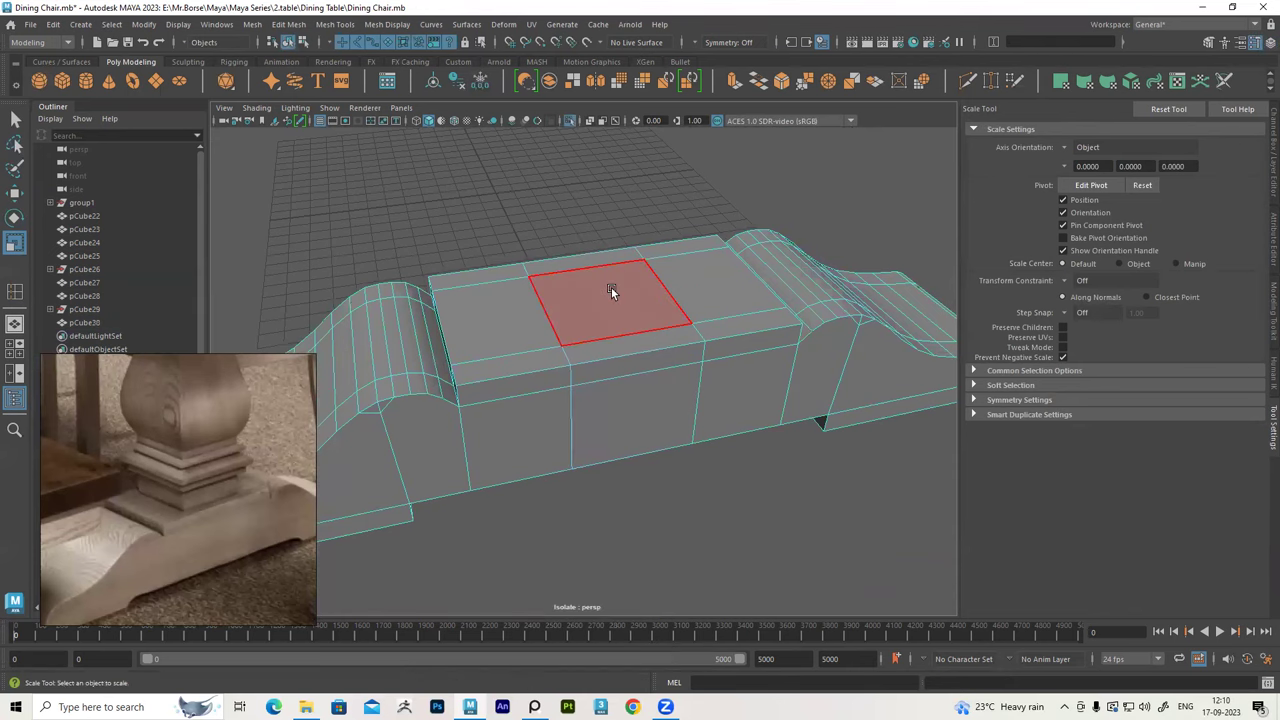
pyautogui.click(611, 291)
pyautogui.press('w')
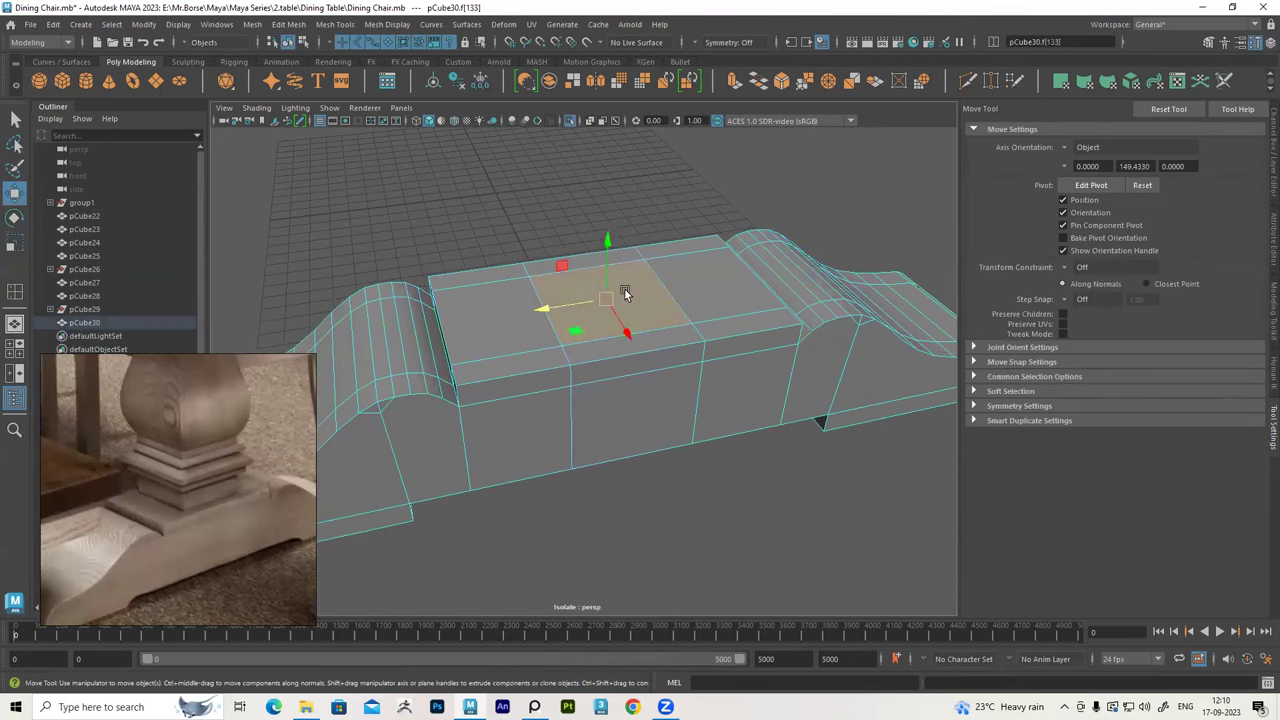
# Extrude the top face and sink it to Local Translate Z -0.409 as a recess
pyautogui.moveTo(611, 291)
pyautogui.keyDown('alt'); pyautogui.mouseDown()
pyautogui.moveTo(639, 296)
pyautogui.moveTo(678, 343)
pyautogui.moveTo(642, 305)
pyautogui.moveTo(615, 207)
pyautogui.mouseUp(); pyautogui.keyUp('alt')
pyautogui.click(288, 24)
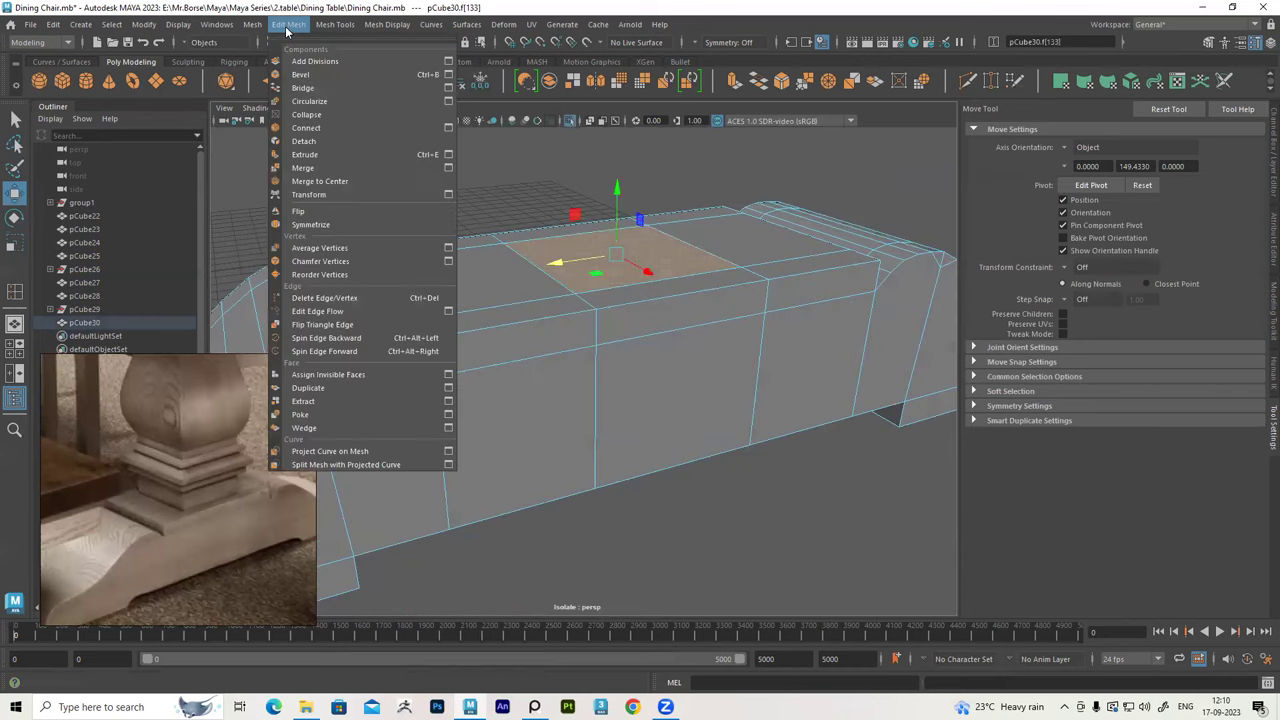
pyautogui.click(304, 154)
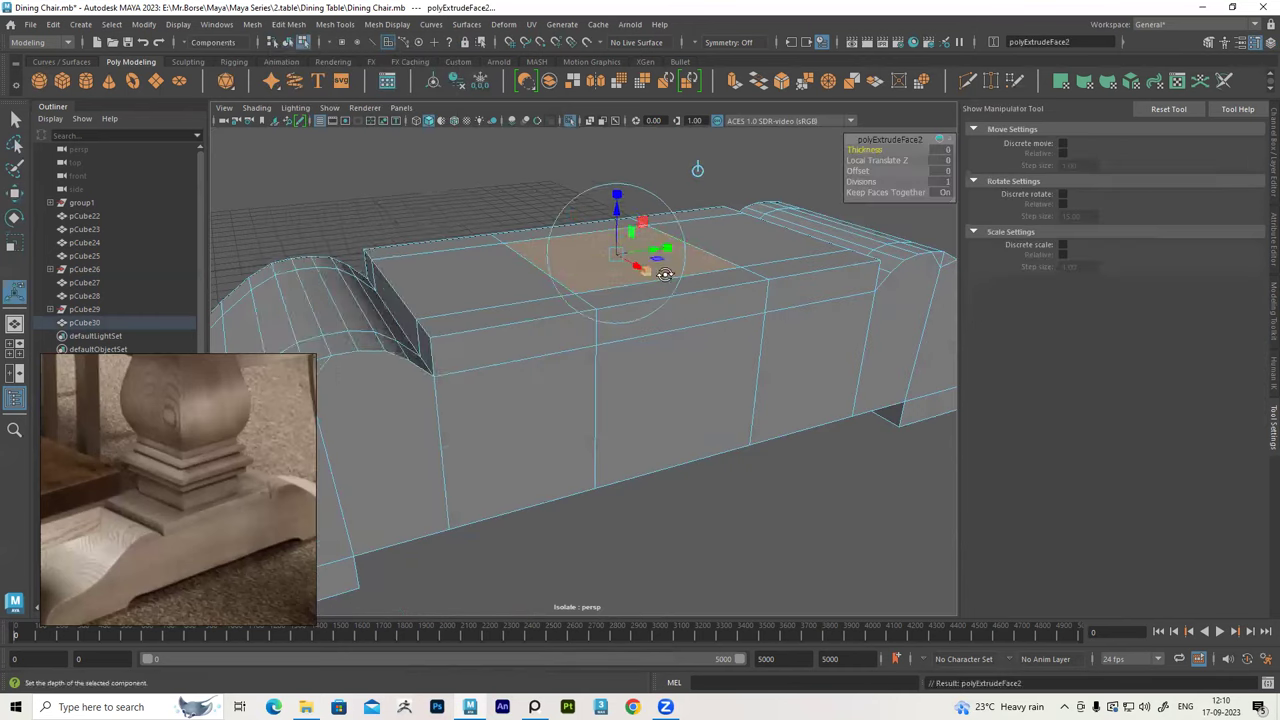
pyautogui.moveTo(614, 211); pyautogui.dragTo(615, 229)
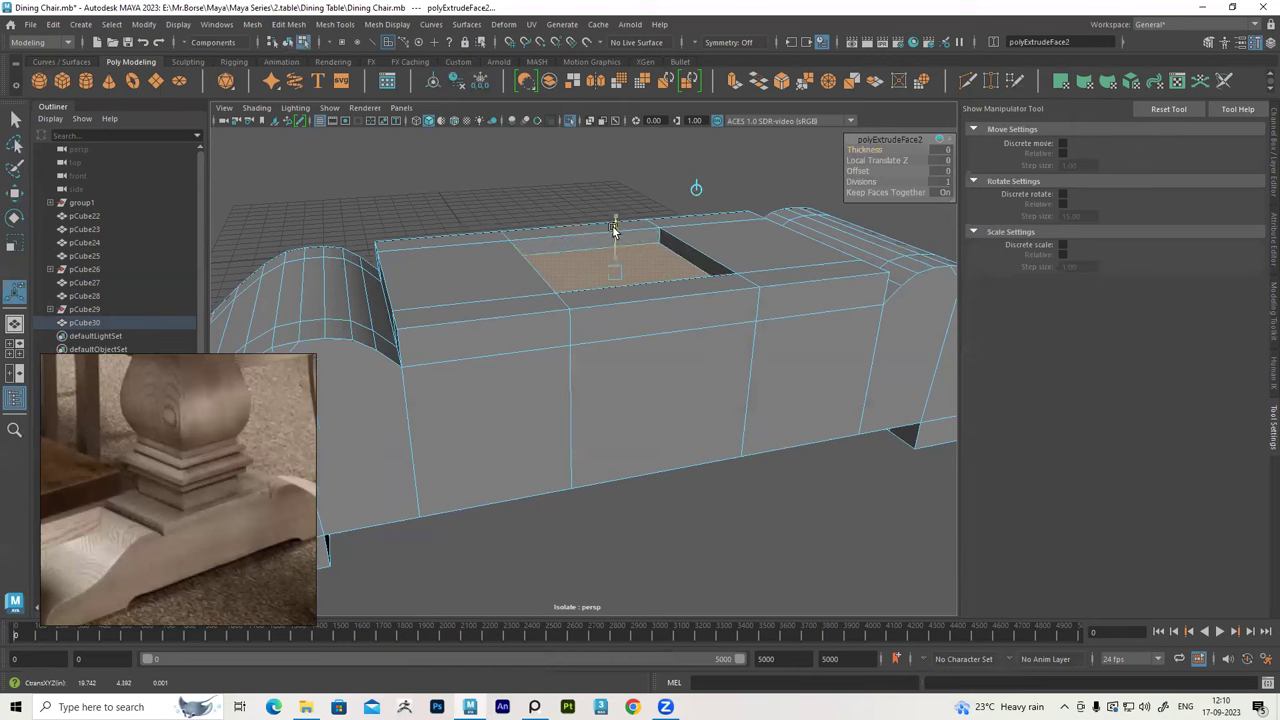
# Return to object mode, turn off Isolate Select, and reselect the base piece
pyautogui.moveTo(614, 230); pyautogui.dragTo(605, 178, button='right')
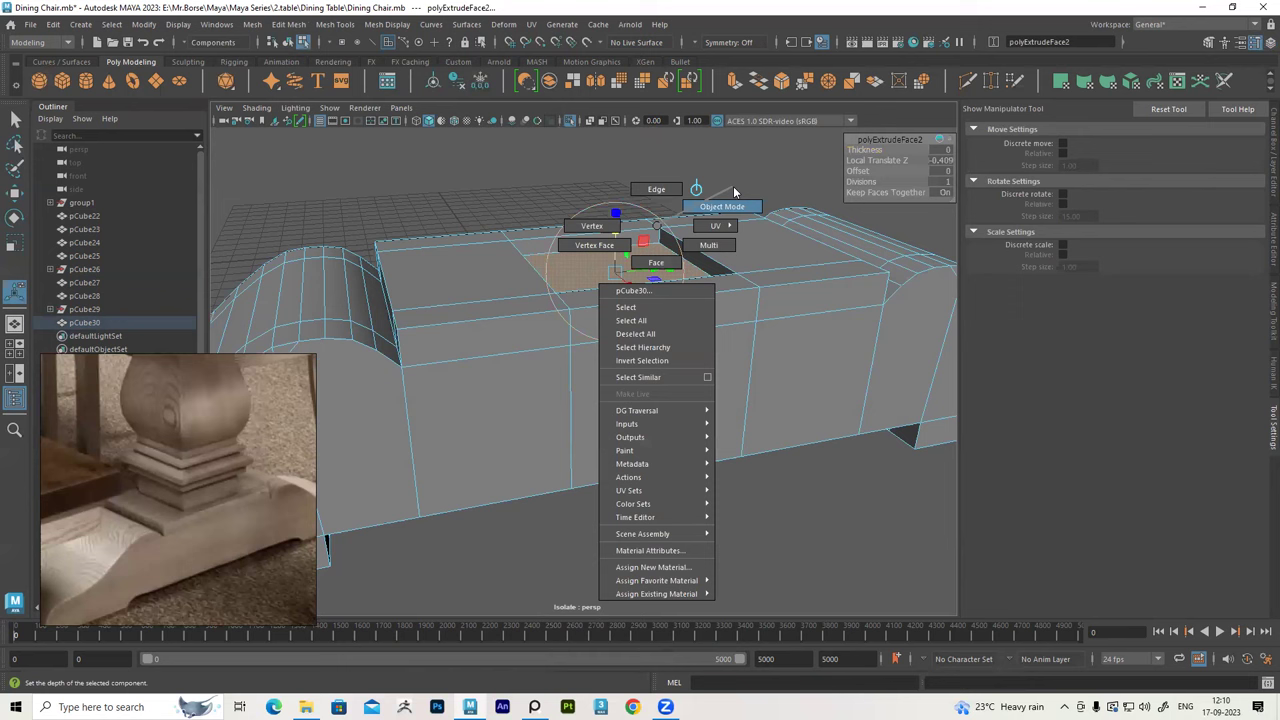
pyautogui.click(566, 121)
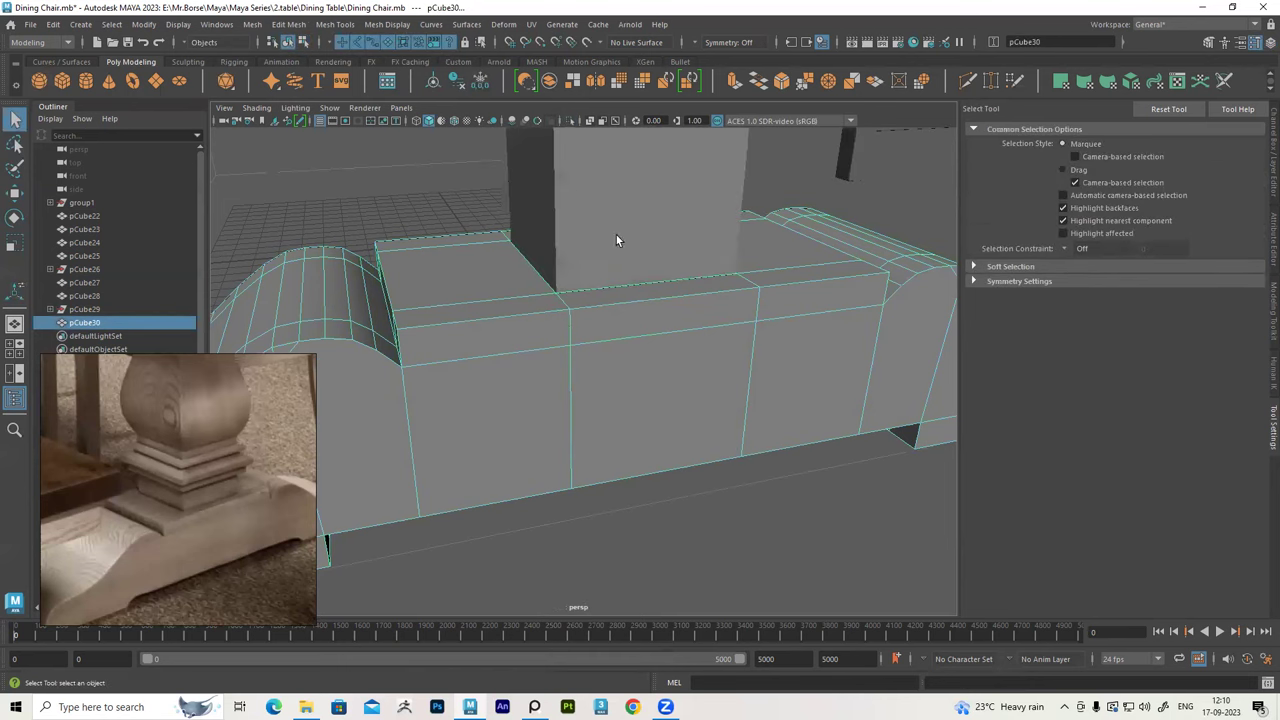
pyautogui.keyDown('alt'); pyautogui.moveTo(616, 235); pyautogui.dragTo(592, 243); pyautogui.keyUp('alt')
pyautogui.click(610, 288)
pyautogui.moveTo(610, 288)
pyautogui.keyDown('alt'); pyautogui.mouseDown()
pyautogui.moveTo(589, 257)
pyautogui.moveTo(593, 331)
pyautogui.moveTo(564, 283)
pyautogui.moveTo(634, 347)
pyautogui.mouseUp(); pyautogui.keyUp('alt')
pyautogui.click(593, 331)
pyautogui.scroll(-3, 634, 347)
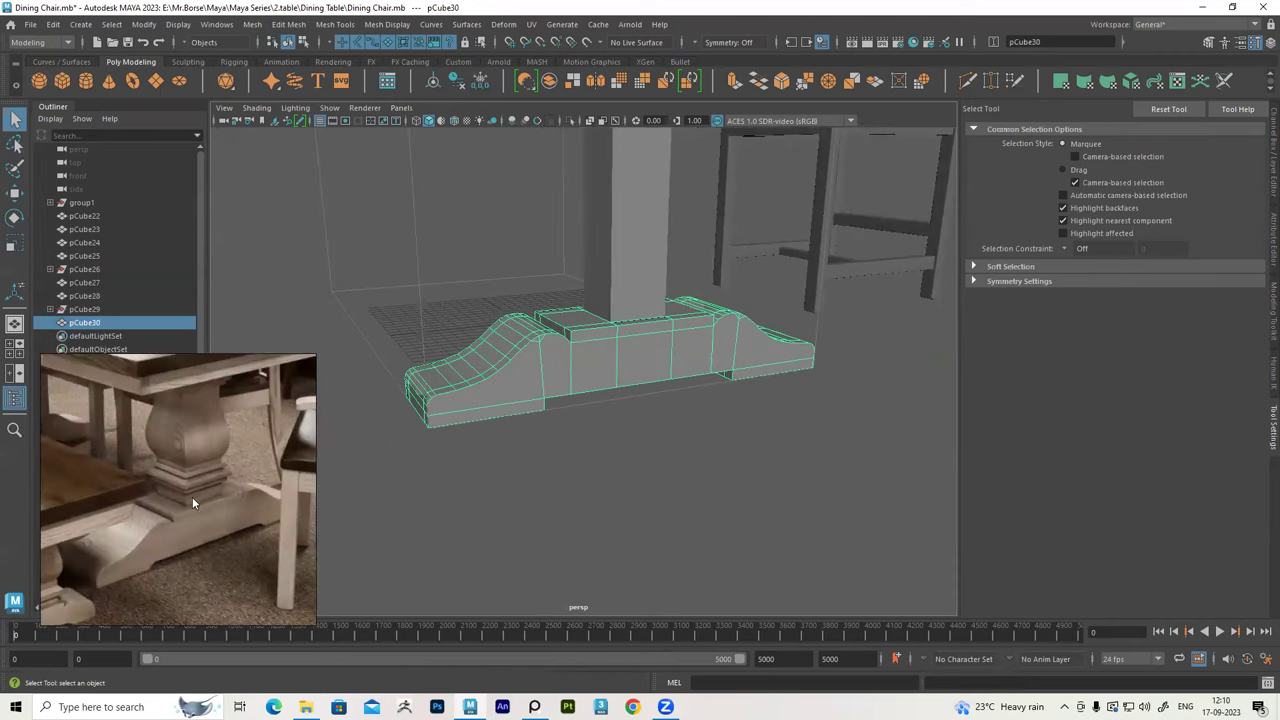
# Select the pedestal post pCube28 and insert two edge loops across it
pyautogui.moveTo(413, 455)
pyautogui.keyDown('alt'); pyautogui.mouseDown()
pyautogui.moveTo(674, 391)
pyautogui.moveTo(622, 380)
pyautogui.moveTo(614, 329)
pyautogui.moveTo(651, 337)
pyautogui.moveTo(586, 340)
pyautogui.moveTo(843, 286)
pyautogui.moveTo(588, 320)
pyautogui.moveTo(594, 337)
pyautogui.mouseUp(); pyautogui.keyUp('alt')
pyautogui.click(599, 340)
pyautogui.scroll(2, 613, 334)
pyautogui.moveTo(668, 362)
pyautogui.keyDown('alt'); pyautogui.mouseDown()
pyautogui.moveTo(646, 337)
pyautogui.moveTo(608, 351)
pyautogui.moveTo(560, 318)
pyautogui.mouseUp(); pyautogui.keyUp('alt')
pyautogui.click(335, 24)
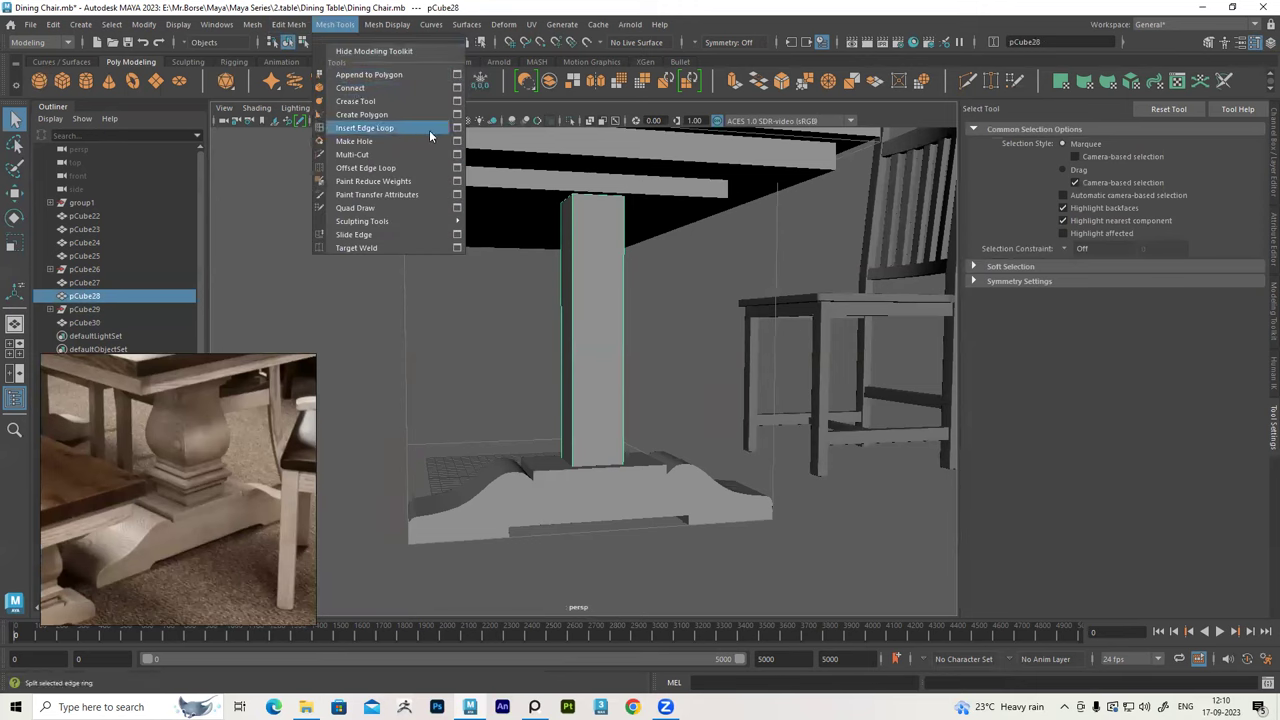
pyautogui.click(458, 131)
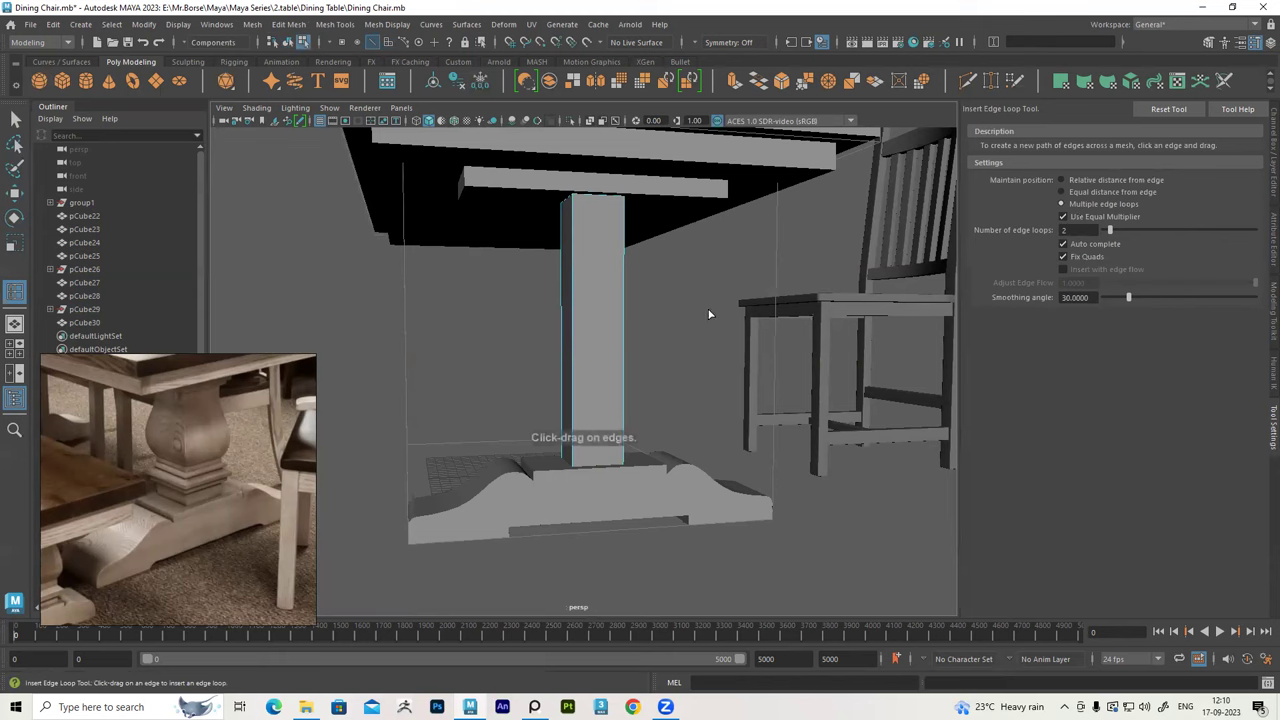
pyautogui.click(622, 347)
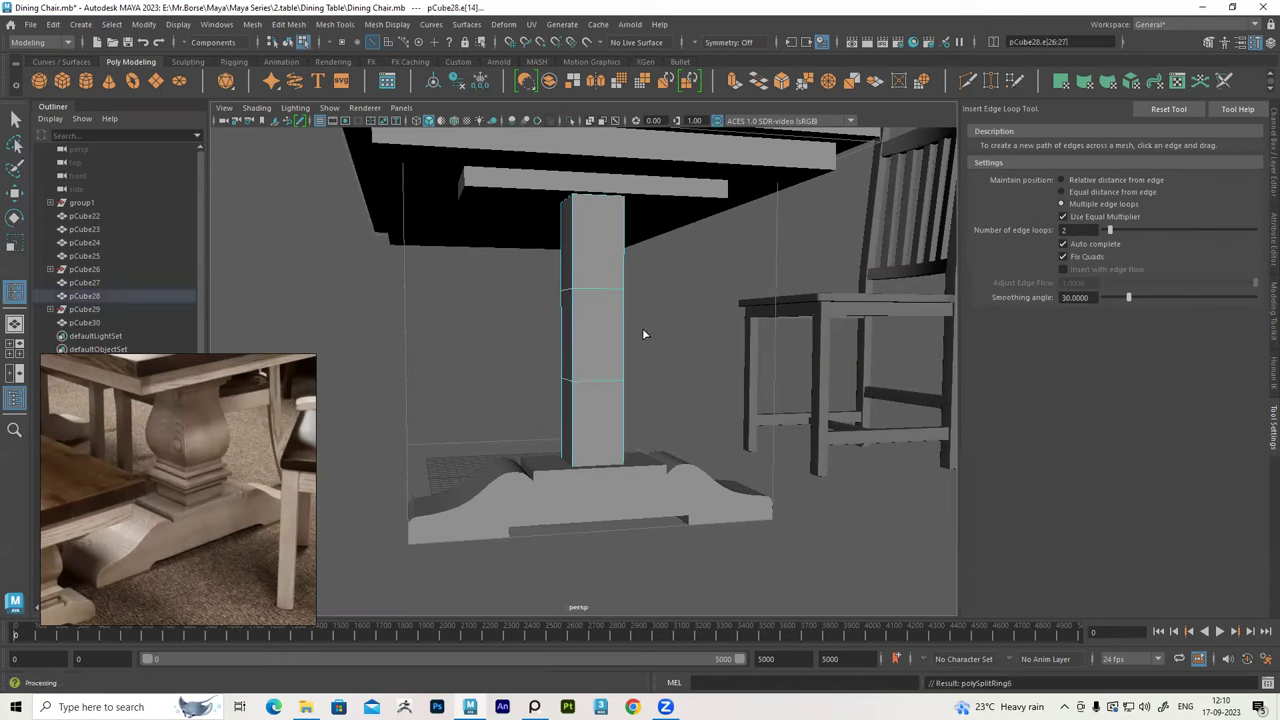
# Scale the two new loops' vertices apart along Y to form a middle band
pyautogui.click(15, 194)
pyautogui.keyDown('alt'); pyautogui.moveTo(459, 268); pyautogui.dragTo(246, 256); pyautogui.keyUp('alt')
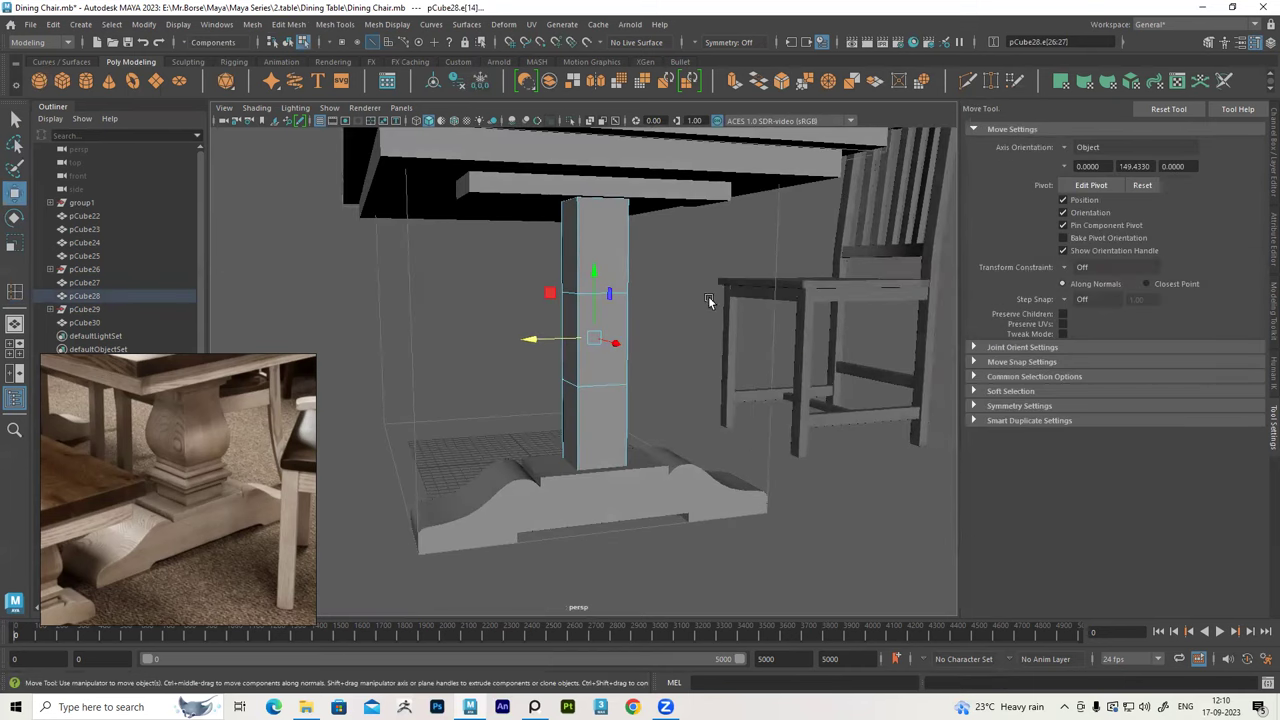
pyautogui.moveTo(606, 272); pyautogui.dragTo(518, 259, button='right')
pyautogui.moveTo(503, 263)
pyautogui.mouseDown()
pyautogui.moveTo(640, 370)
pyautogui.moveTo(597, 366)
pyautogui.mouseUp()
pyautogui.click(18, 246)
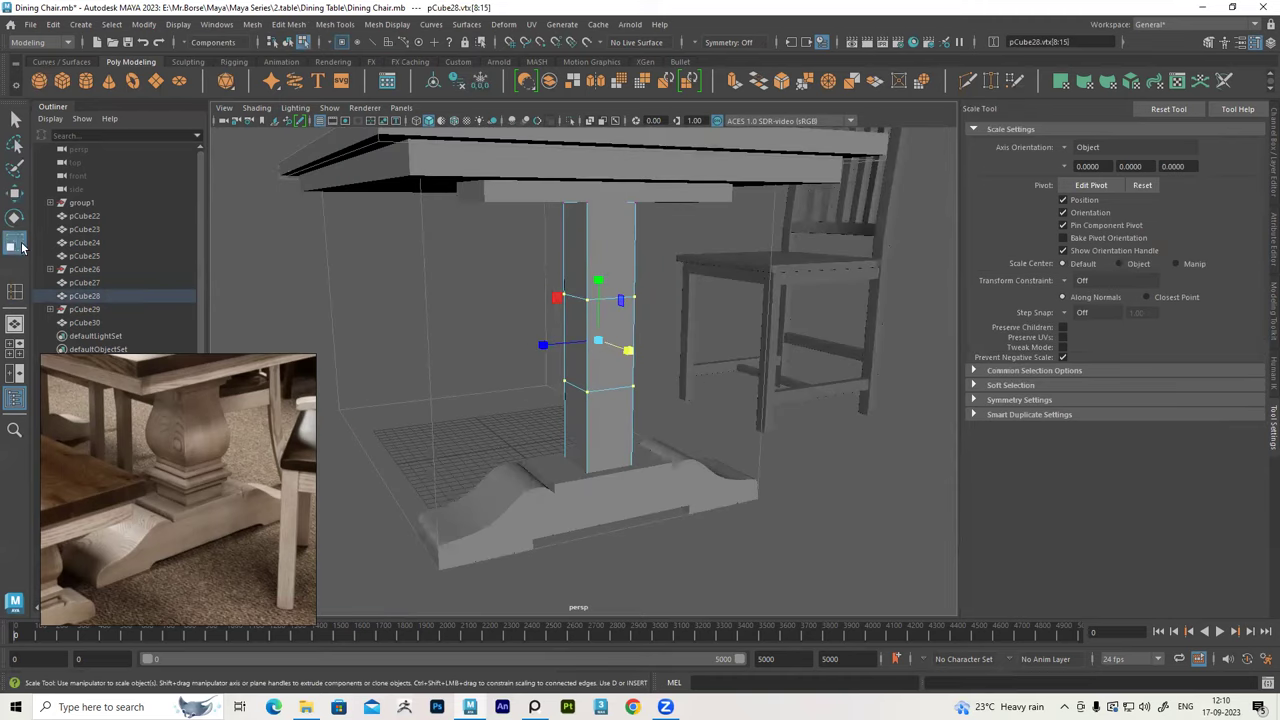
pyautogui.moveTo(586, 230)
pyautogui.keyDown('alt'); pyautogui.mouseDown()
pyautogui.moveTo(602, 261)
pyautogui.moveTo(597, 223)
pyautogui.moveTo(597, 245)
pyautogui.moveTo(560, 255)
pyautogui.mouseUp(); pyautogui.keyUp('alt')
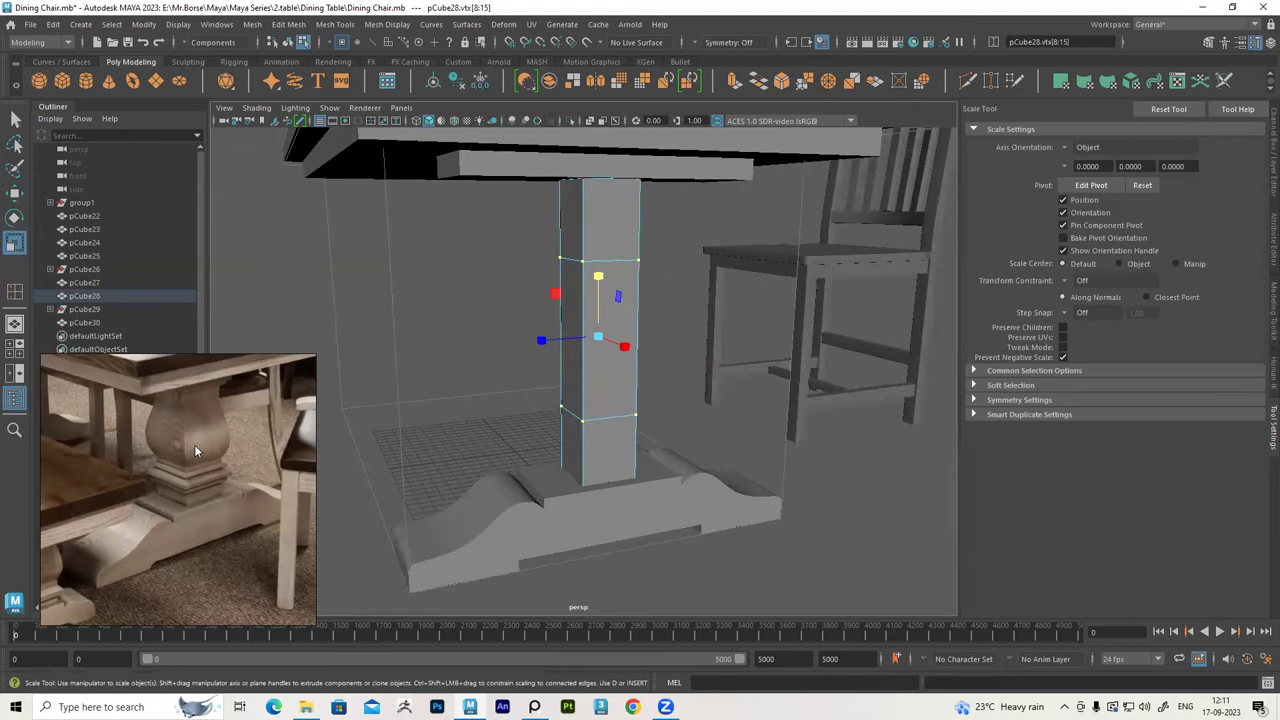
pyautogui.keyDown('alt'); pyautogui.moveTo(609, 371); pyautogui.dragTo(567, 287); pyautogui.keyUp('alt')
# Insert edge loops, count set to 3, between the post's two existing loops
pyautogui.moveTo(577, 288); pyautogui.dragTo(670, 267, button='right')
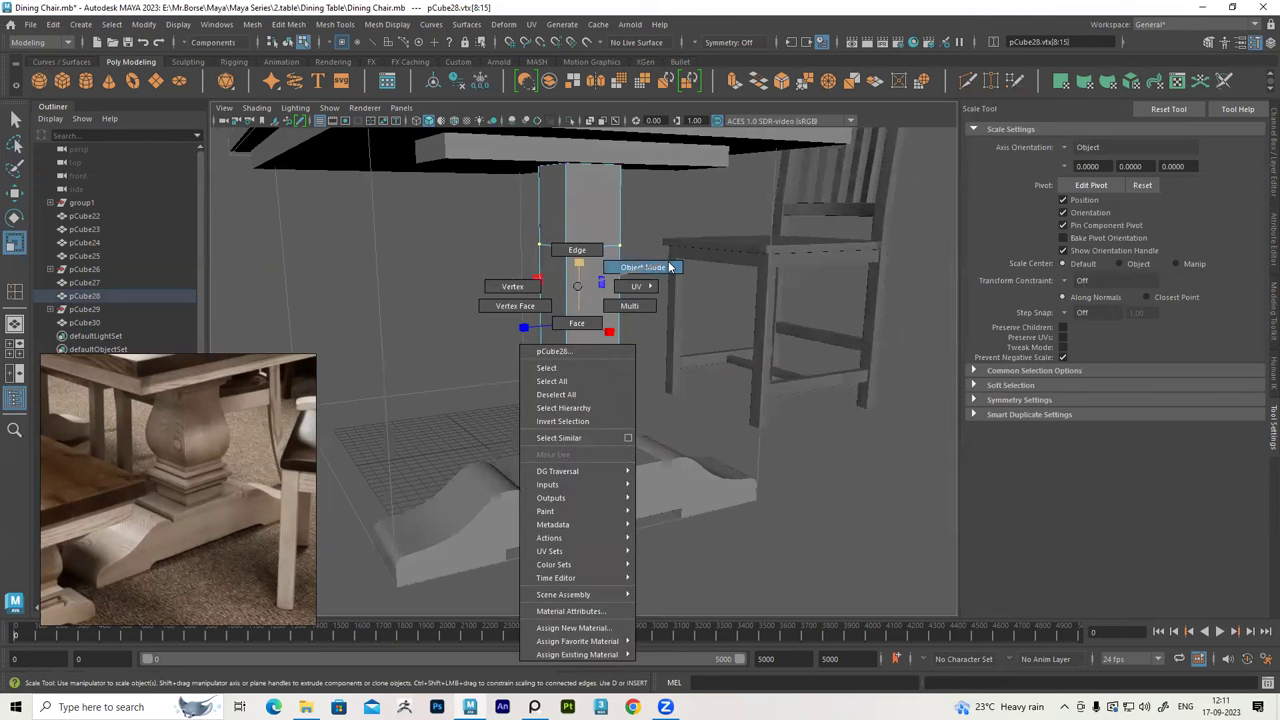
pyautogui.click(335, 24)
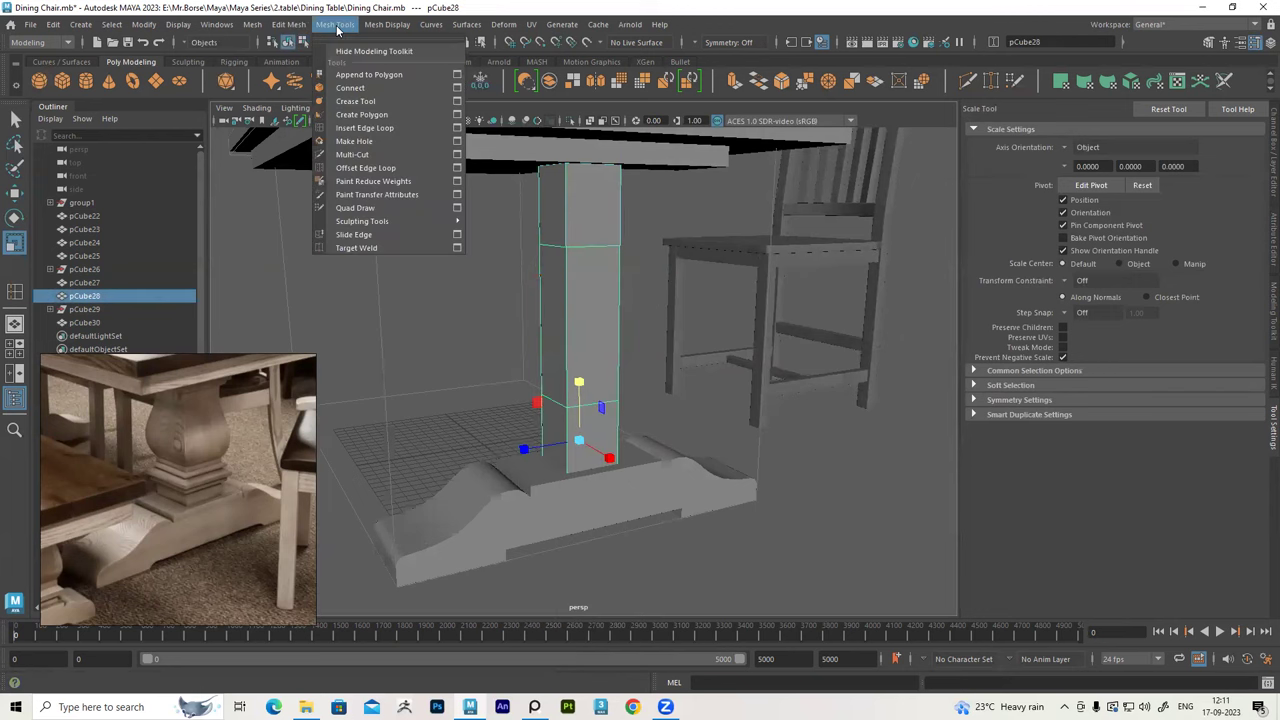
pyautogui.click(460, 133)
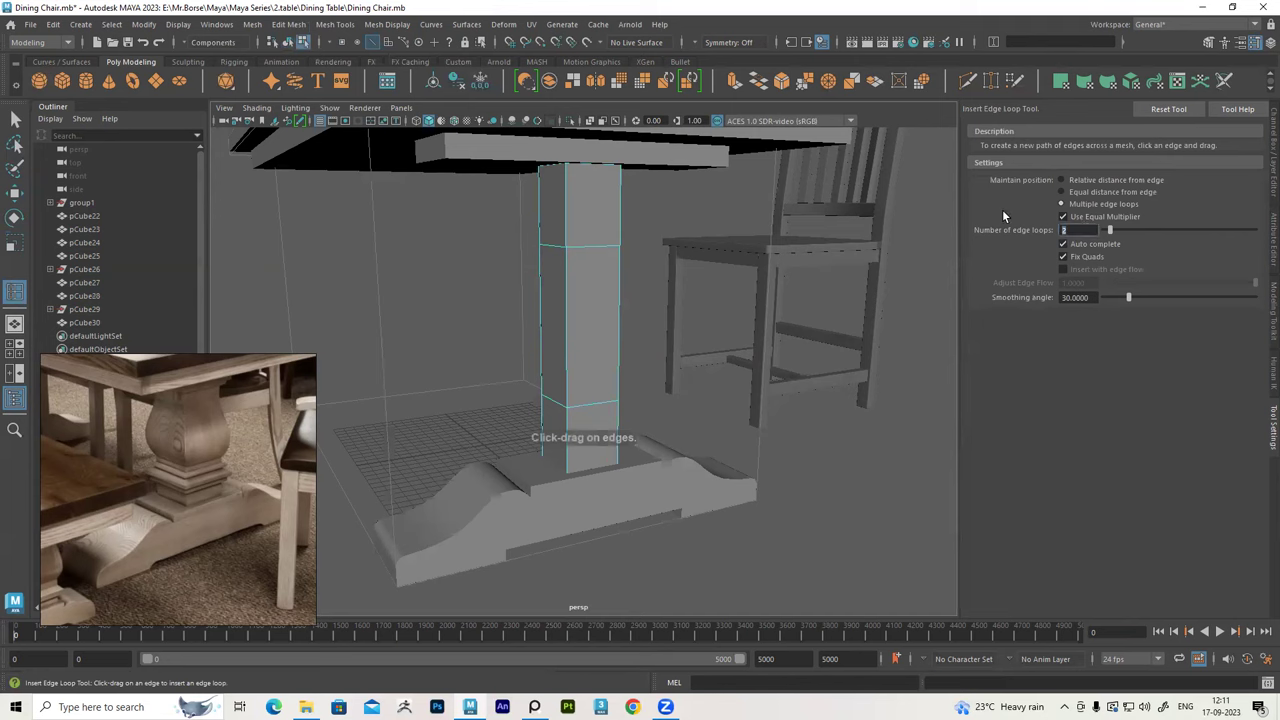
pyautogui.write('3')
pyautogui.press('Return')
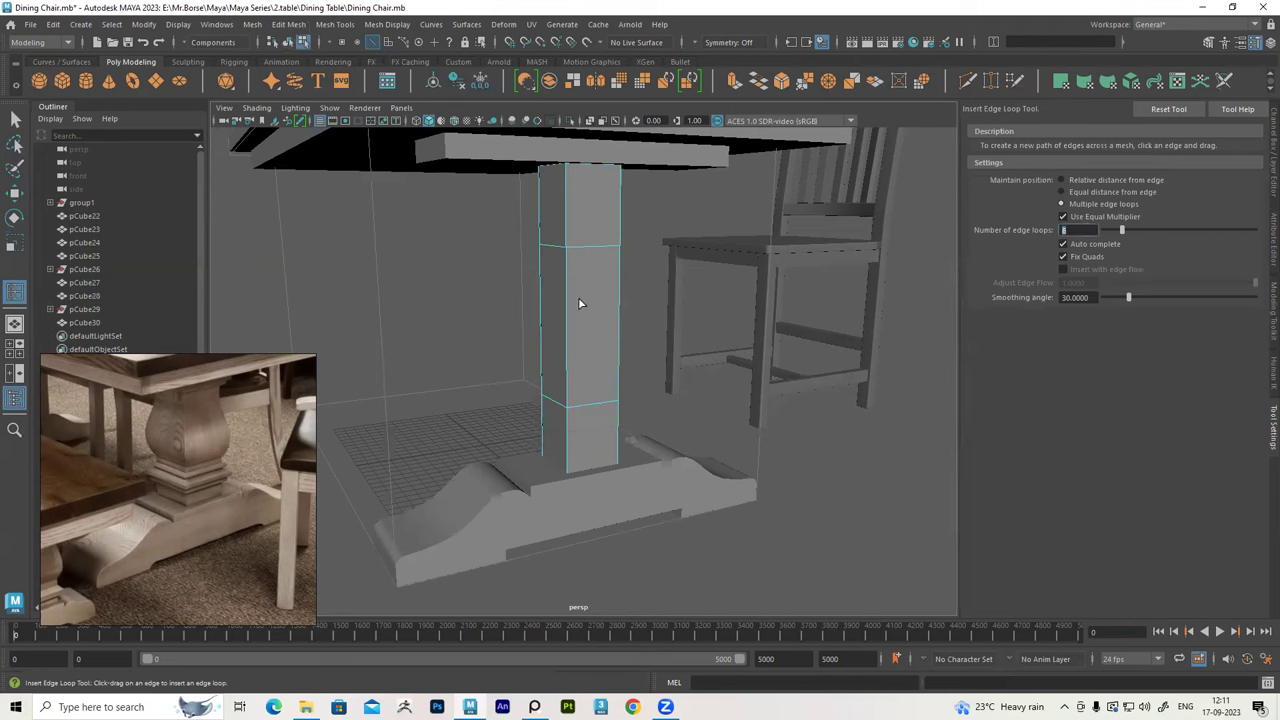
pyautogui.click(565, 317)
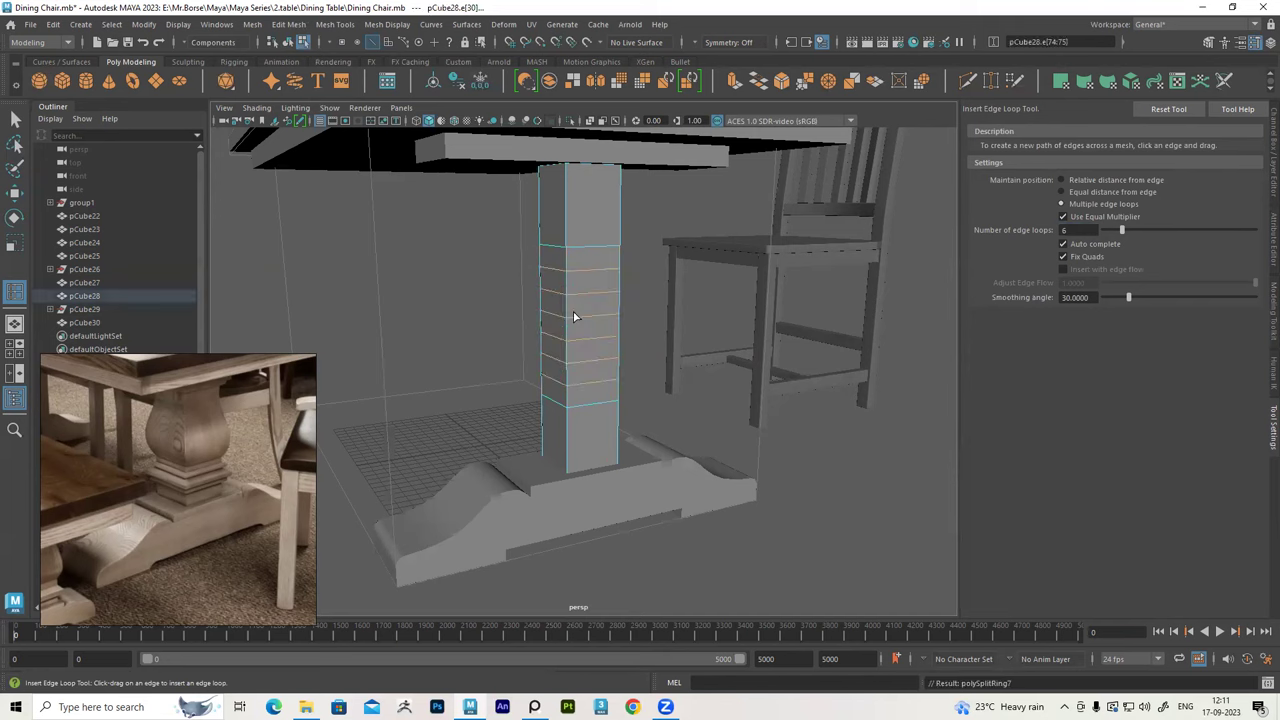
# Try widening the new column loops, then undo the trial scales
pyautogui.click(14, 243)
pyautogui.moveTo(597, 305)
pyautogui.keyDown('alt'); pyautogui.mouseDown()
pyautogui.moveTo(641, 333)
pyautogui.moveTo(572, 313)
pyautogui.moveTo(588, 311)
pyautogui.moveTo(551, 337)
pyautogui.moveTo(603, 316)
pyautogui.mouseUp(); pyautogui.keyUp('alt')
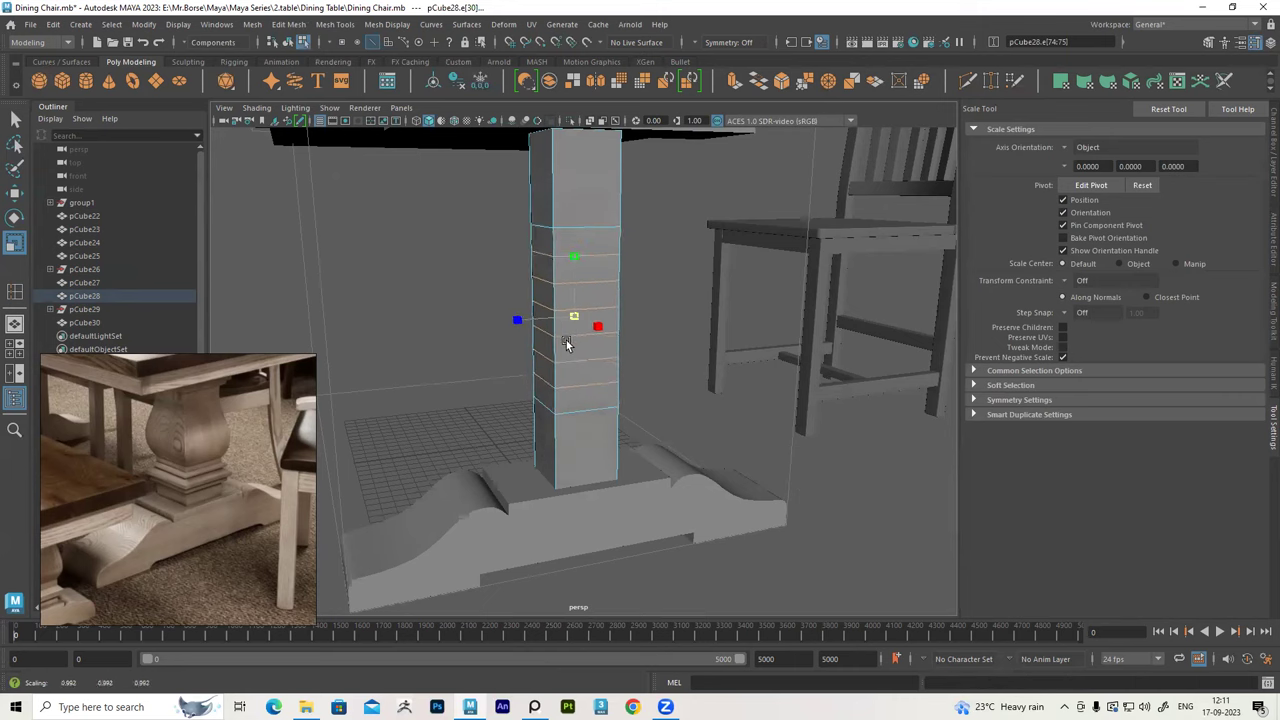
pyautogui.hotkey('ctrl', 'z')
pyautogui.moveTo(555, 350)
pyautogui.keyDown('alt'); pyautogui.mouseDown()
pyautogui.moveTo(553, 374)
pyautogui.moveTo(574, 247)
pyautogui.moveTo(589, 237)
pyautogui.mouseUp(); pyautogui.keyUp('alt')
pyautogui.hotkey('ctrl', 'z')
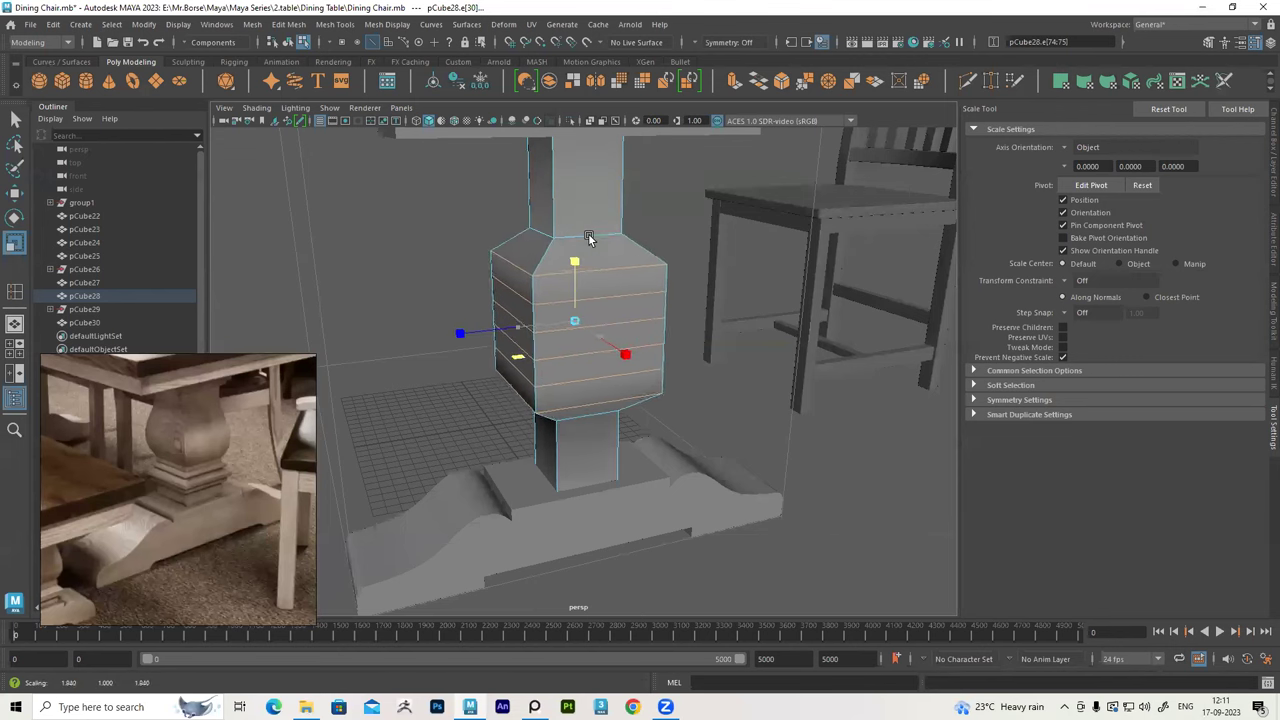
pyautogui.hotkey('ctrl', 'z')
pyautogui.hotkey('ctrl', 'z')
pyautogui.keyDown('alt'); pyautogui.moveTo(586, 230); pyautogui.dragTo(562, 267); pyautogui.keyUp('alt')
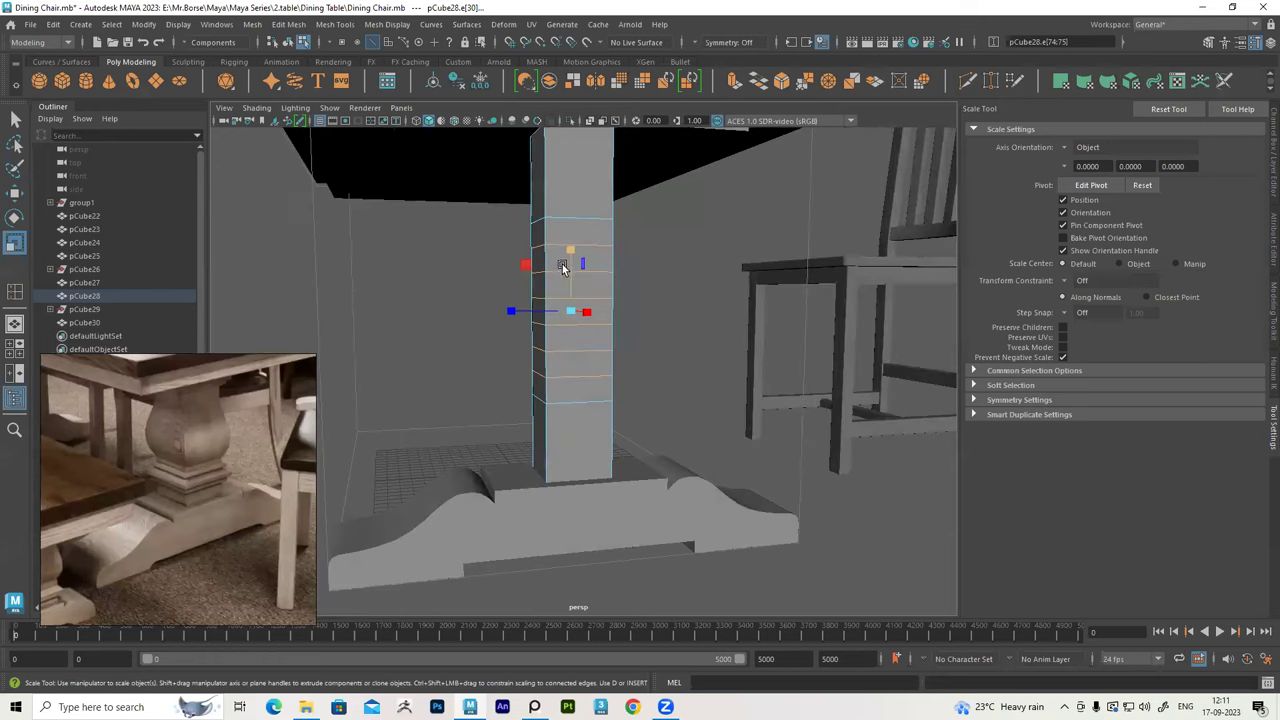
# Switch to the four-view layout and zoom in on the column's side view
pyautogui.press('space')
pyautogui.press('space')
pyautogui.scroll(-3, 686, 466)
pyautogui.scroll(5, 670, 433)
pyautogui.scroll(2, 670, 433)
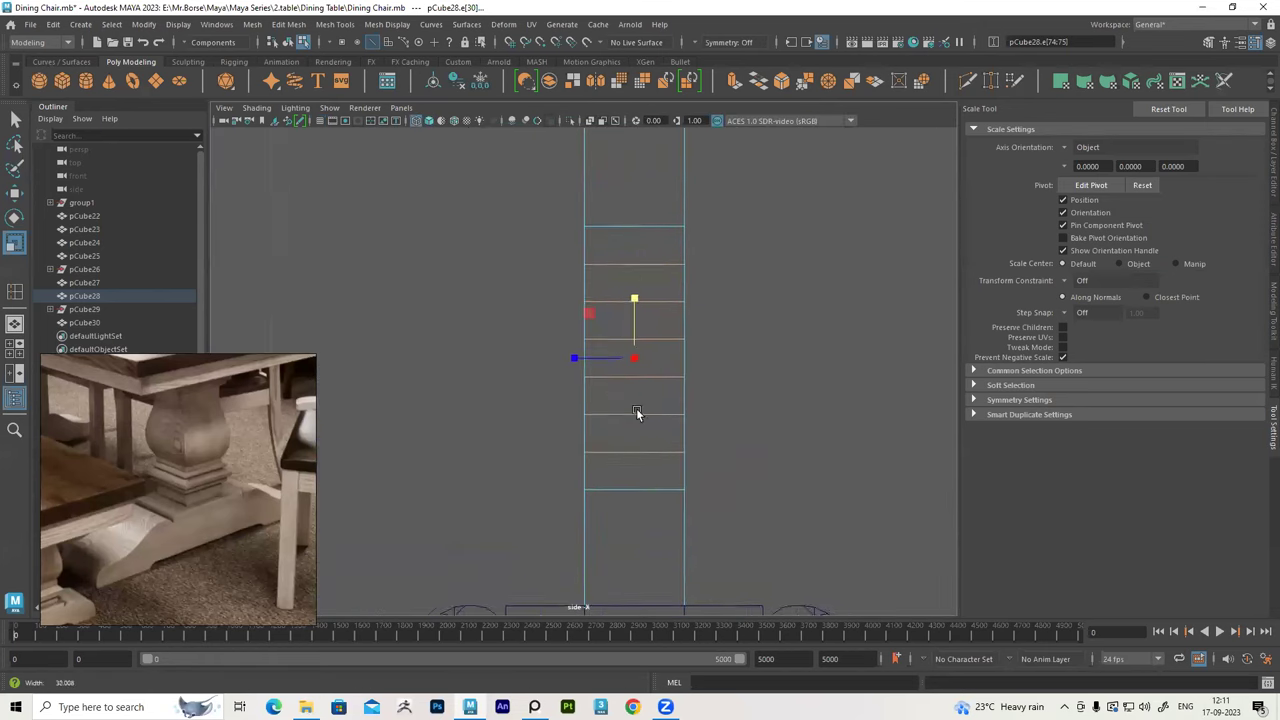
# Widen the column's middle loops into a bulge, dropping the top and bottom loops from selection
pyautogui.click(662, 259)
pyautogui.keyDown('alt'); pyautogui.moveTo(694, 308); pyautogui.dragTo(651, 271, button='middle'); pyautogui.keyUp('alt')
pyautogui.keyDown('ctrl'); pyautogui.moveTo(650, 264); pyautogui.dragTo(654, 252); pyautogui.keyUp('ctrl')
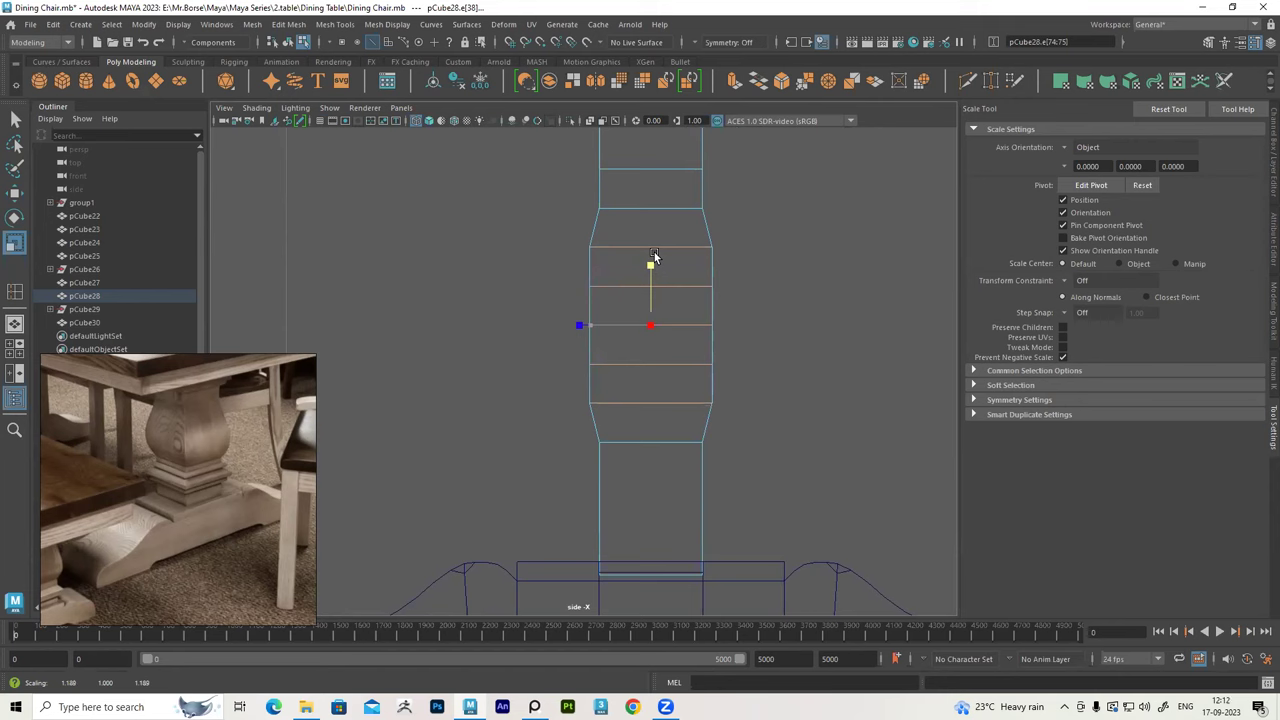
pyautogui.keyDown('ctrl'); pyautogui.click(690, 250); pyautogui.keyUp('ctrl')
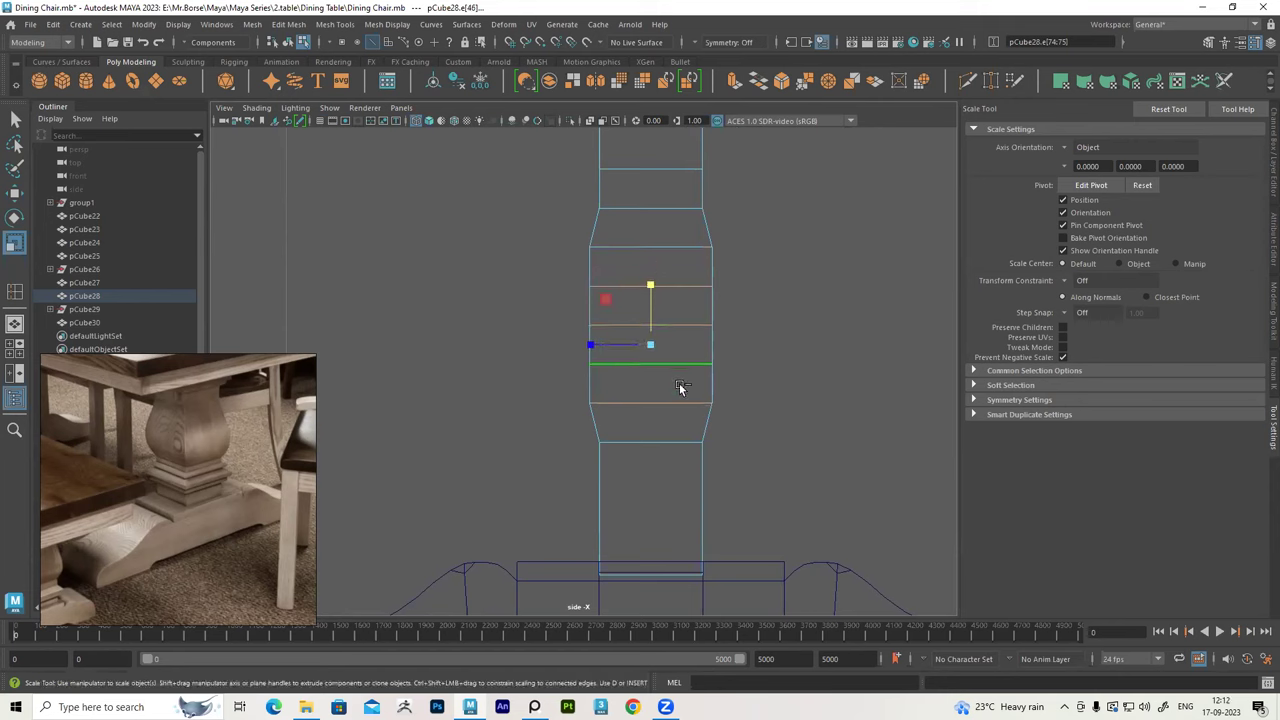
pyautogui.keyDown('ctrl'); pyautogui.click(676, 404); pyautogui.keyUp('ctrl')
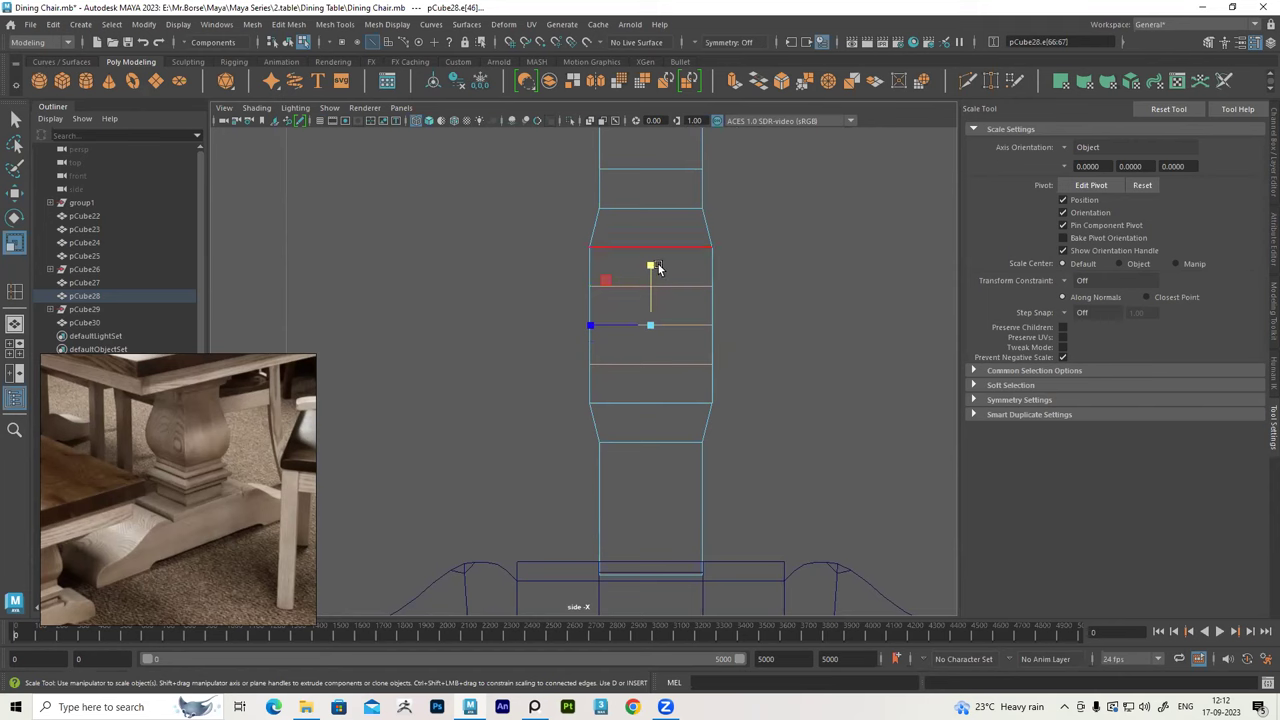
pyautogui.keyDown('ctrl'); pyautogui.moveTo(651, 270); pyautogui.dragTo(653, 262); pyautogui.keyUp('ctrl')
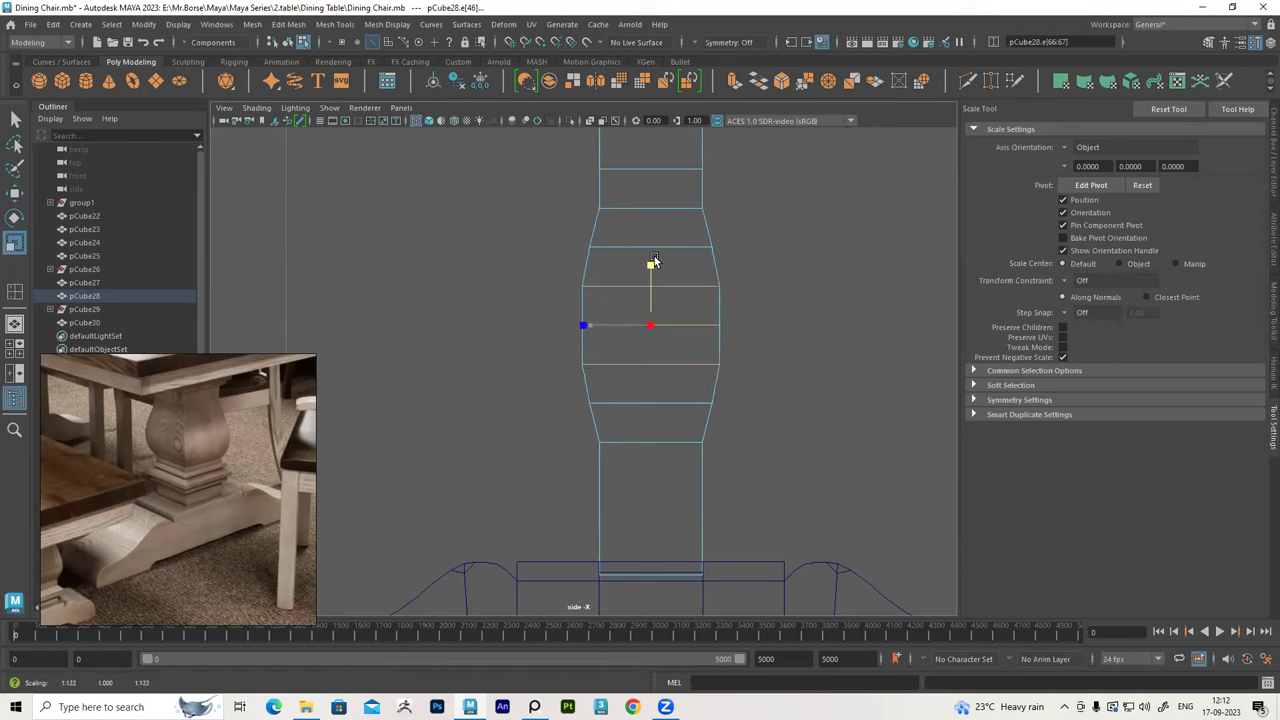
pyautogui.keyDown('ctrl'); pyautogui.click(678, 290); pyautogui.keyUp('ctrl')
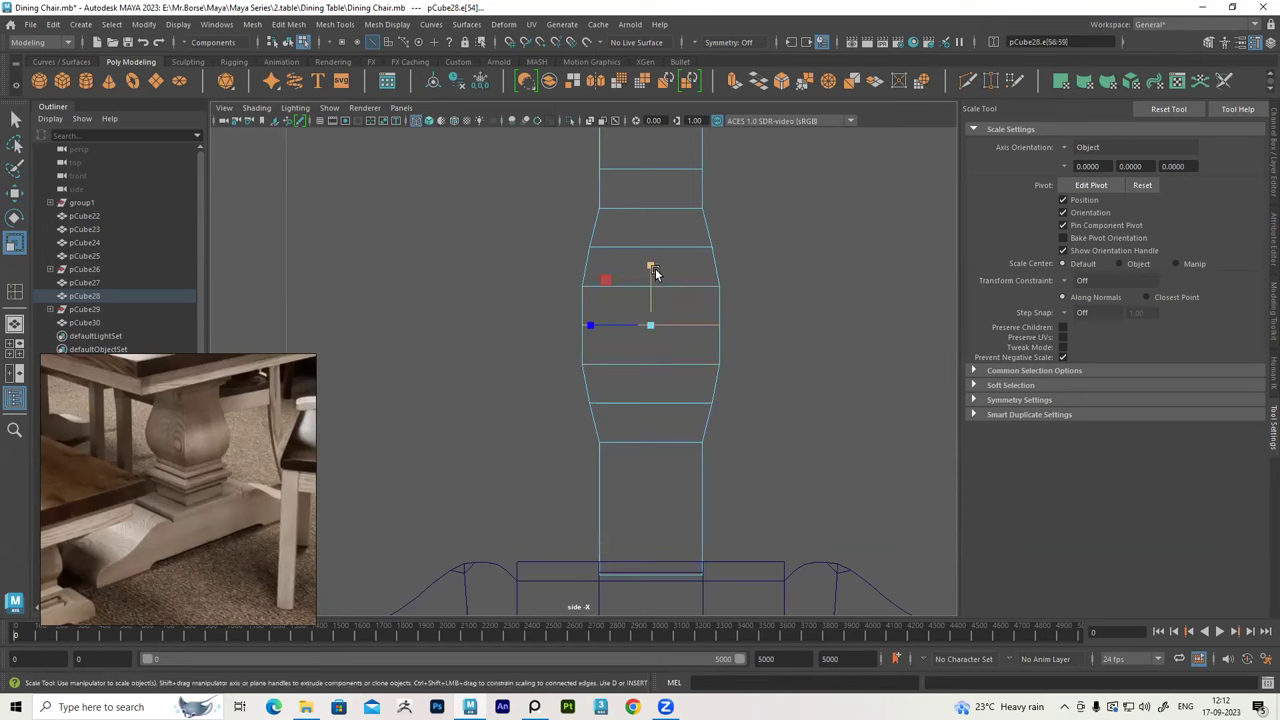
pyautogui.keyDown('ctrl'); pyautogui.moveTo(653, 268); pyautogui.dragTo(652, 264); pyautogui.keyUp('ctrl')
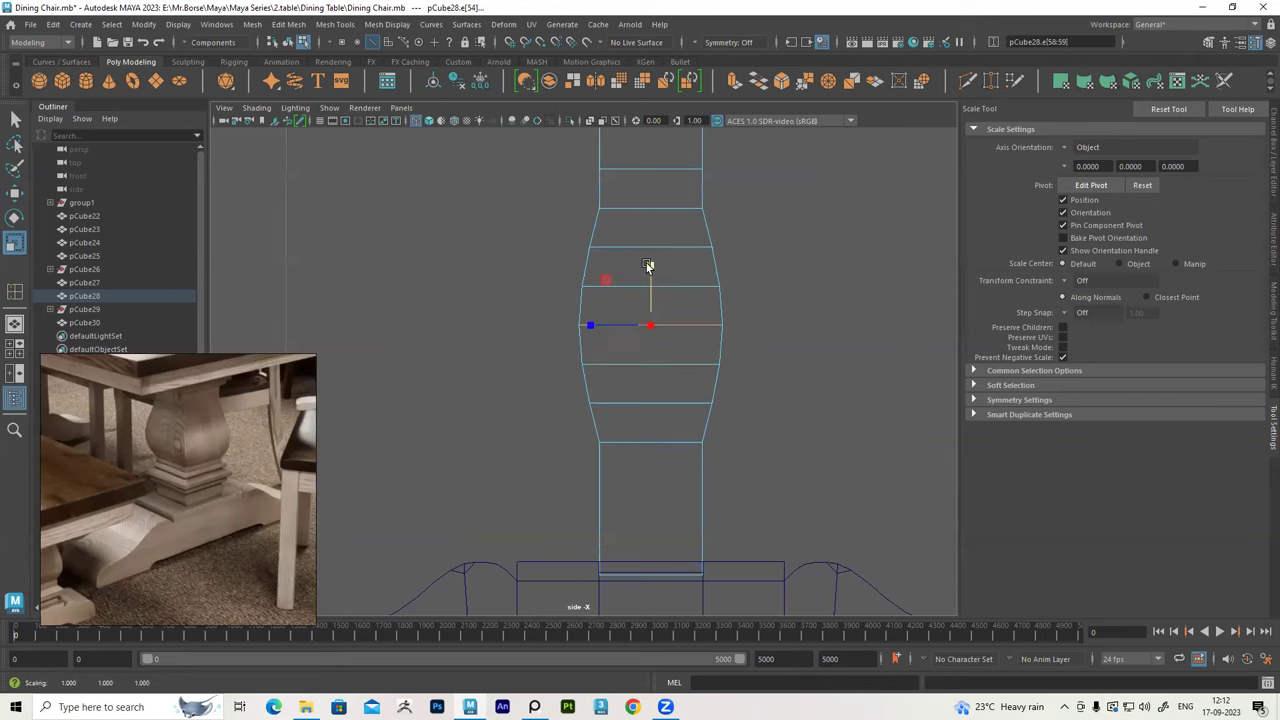
# Select a vertex ring on the column and move it lower
pyautogui.keyDown('alt'); pyautogui.moveTo(763, 195); pyautogui.dragTo(560, 300); pyautogui.keyUp('alt')
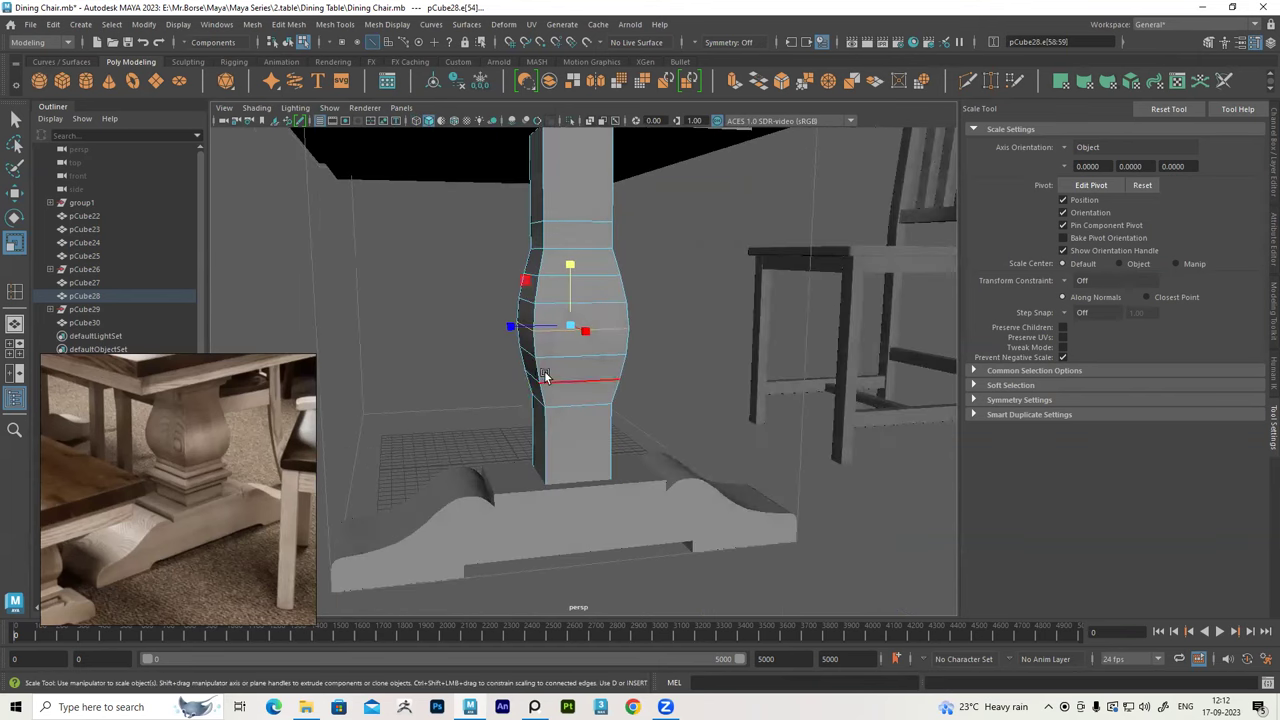
pyautogui.keyDown('alt'); pyautogui.moveTo(547, 351); pyautogui.dragTo(584, 287); pyautogui.keyUp('alt')
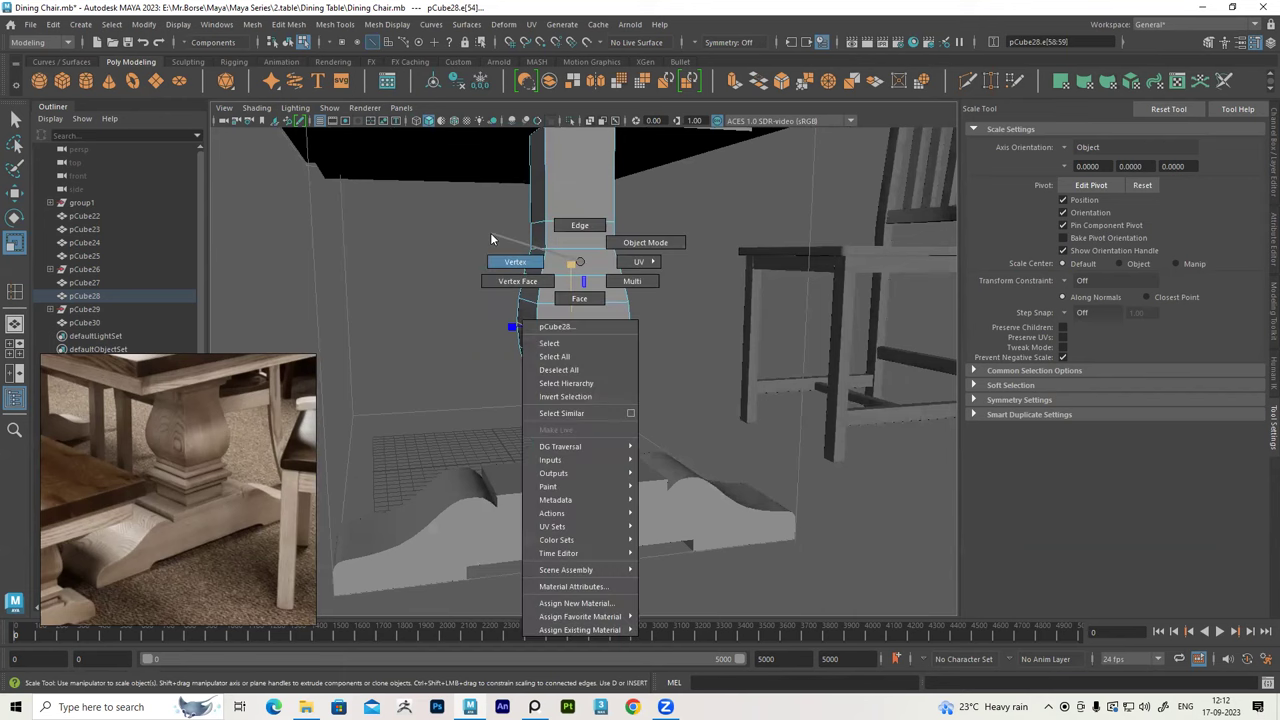
pyautogui.moveTo(579, 264); pyautogui.dragTo(490, 232, button='right')
pyautogui.moveTo(516, 276)
pyautogui.keyDown('alt'); pyautogui.mouseDown()
pyautogui.moveTo(499, 268)
pyautogui.moveTo(672, 386)
pyautogui.moveTo(546, 370)
pyautogui.moveTo(560, 340)
pyautogui.moveTo(557, 357)
pyautogui.moveTo(491, 363)
pyautogui.moveTo(468, 332)
pyautogui.mouseUp(); pyautogui.keyUp('alt')
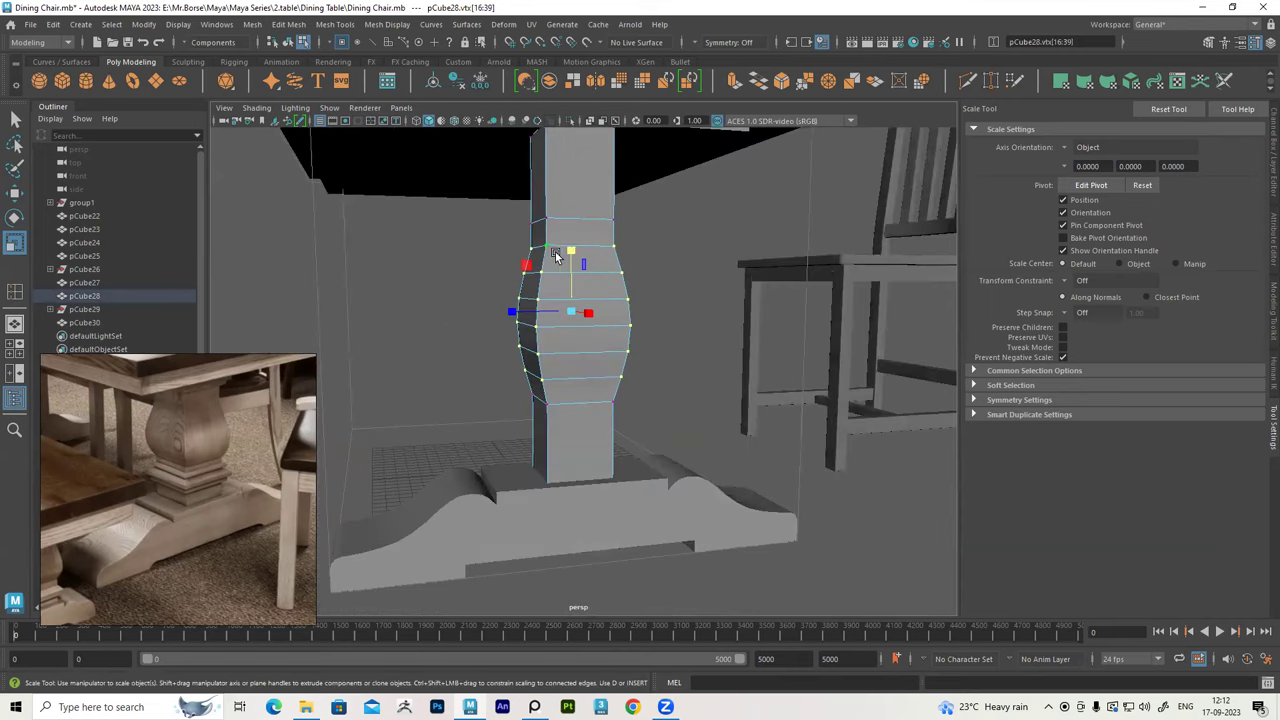
pyautogui.moveTo(527, 264); pyautogui.dragTo(467, 264)
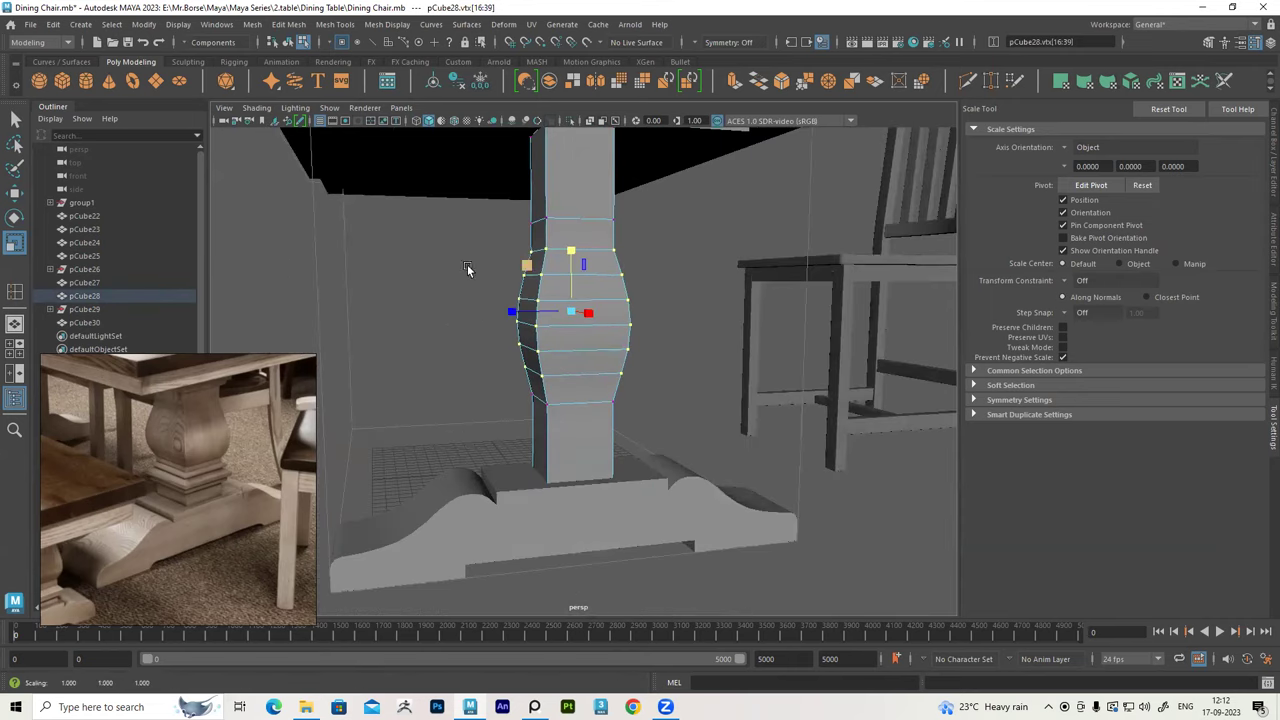
pyautogui.click(15, 196)
pyautogui.moveTo(559, 245)
pyautogui.mouseDown()
pyautogui.moveTo(626, 266)
pyautogui.moveTo(566, 212)
pyautogui.moveTo(575, 193)
pyautogui.mouseUp()
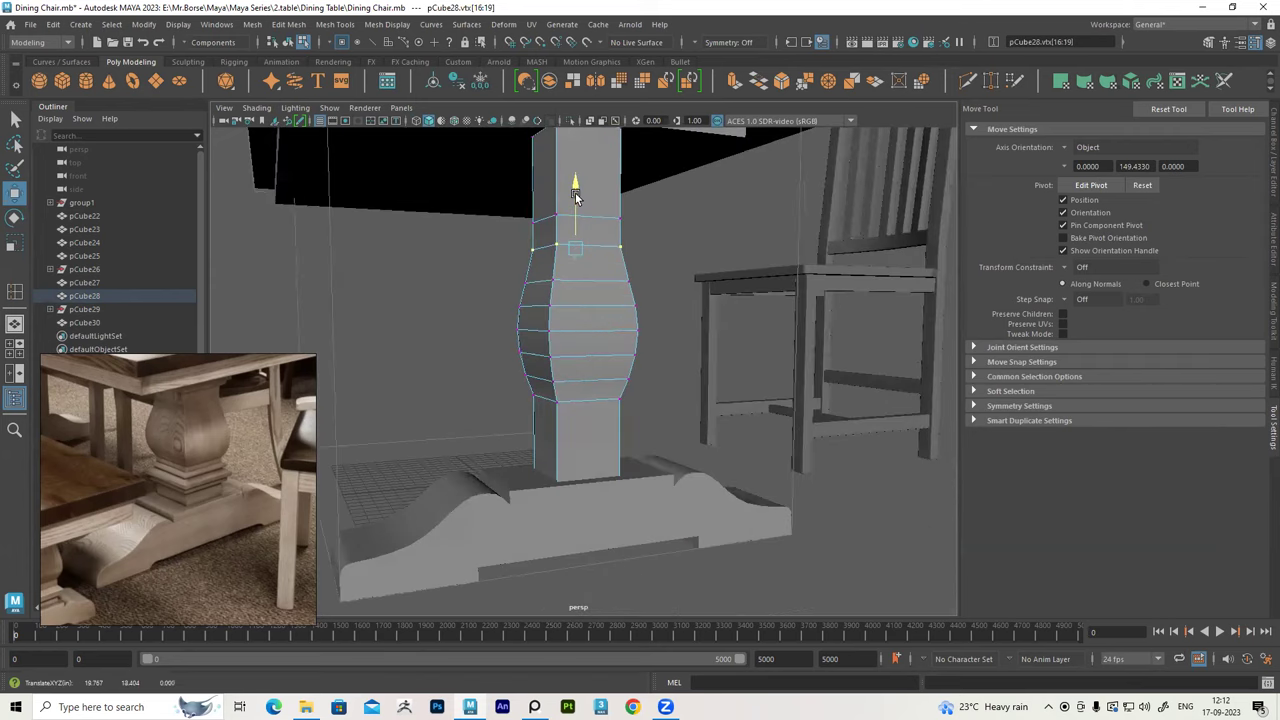
# Scale the middle and upper bulge edge loops outward
pyautogui.moveTo(571, 263)
pyautogui.keyDown('alt'); pyautogui.mouseDown()
pyautogui.moveTo(530, 325)
pyautogui.moveTo(560, 357)
pyautogui.moveTo(510, 350)
pyautogui.mouseUp(); pyautogui.keyUp('alt')
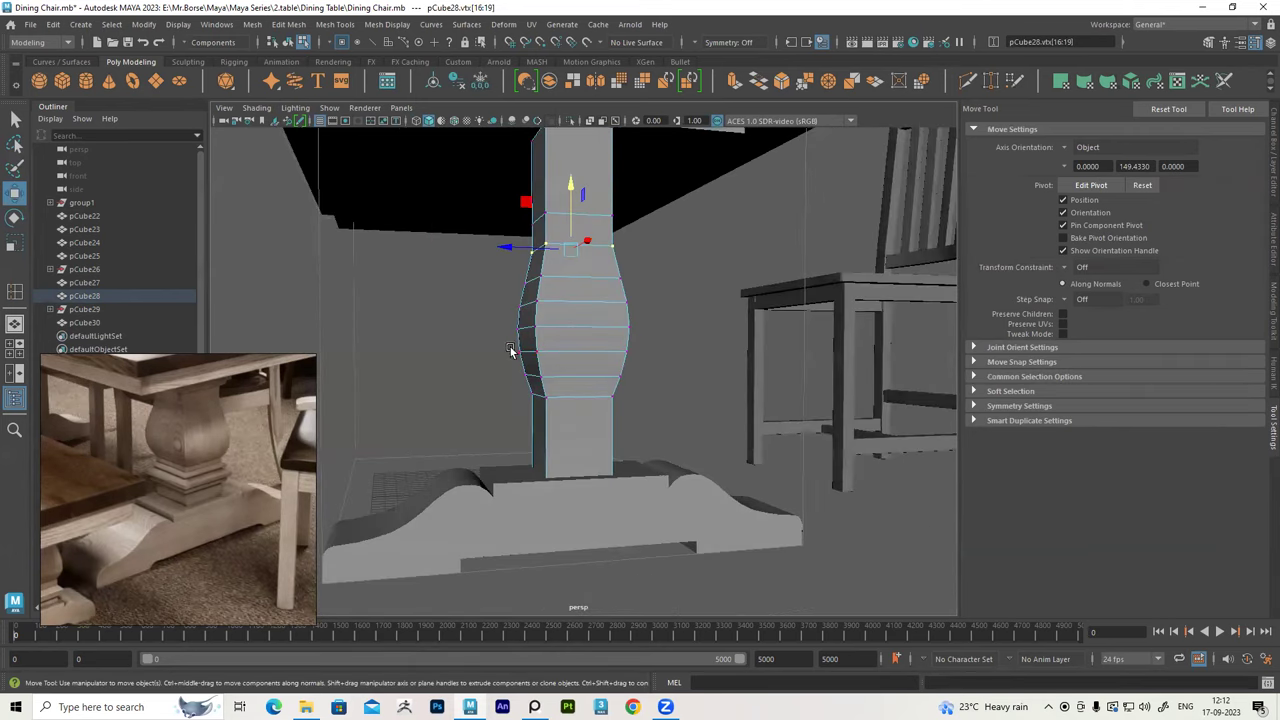
pyautogui.moveTo(566, 305); pyautogui.dragTo(566, 280, button='right')
pyautogui.doubleClick(585, 355)
pyautogui.press('r')
pyautogui.keyDown('alt'); pyautogui.moveTo(585, 360); pyautogui.dragTo(574, 360); pyautogui.keyUp('alt')
pyautogui.doubleClick(576, 380)
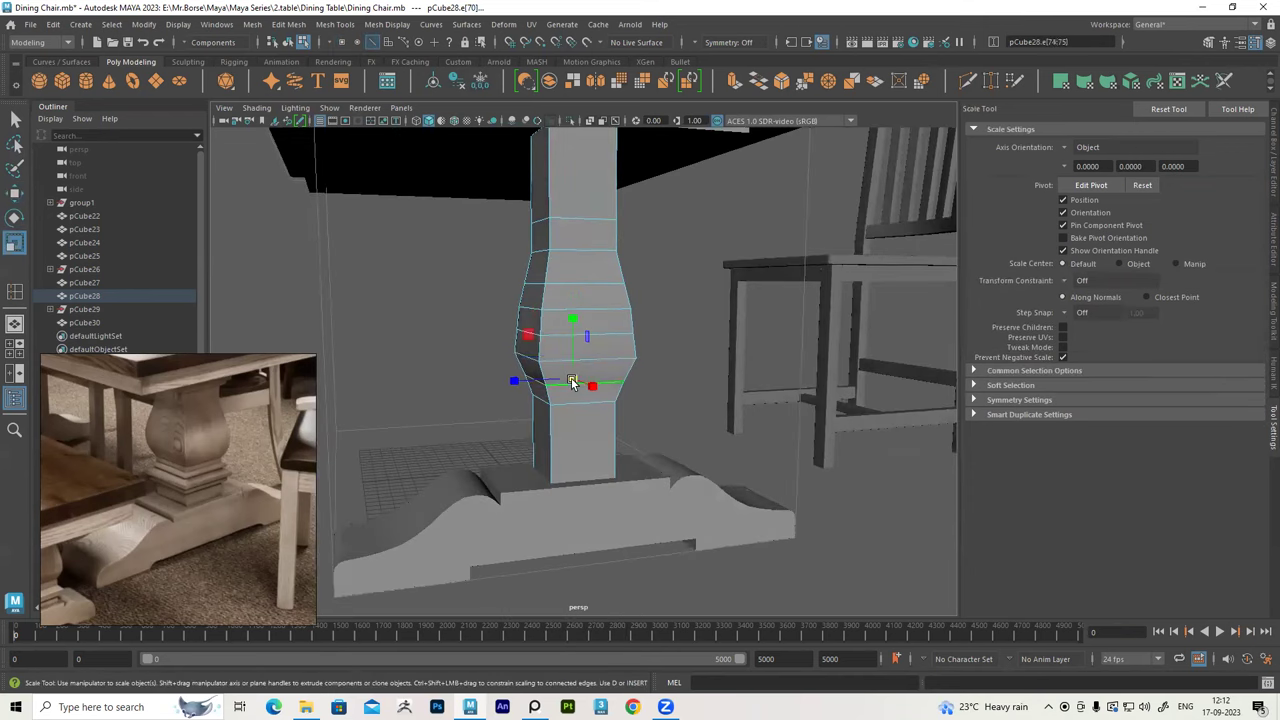
pyautogui.doubleClick(576, 337)
pyautogui.moveTo(575, 336); pyautogui.dragTo(577, 338)
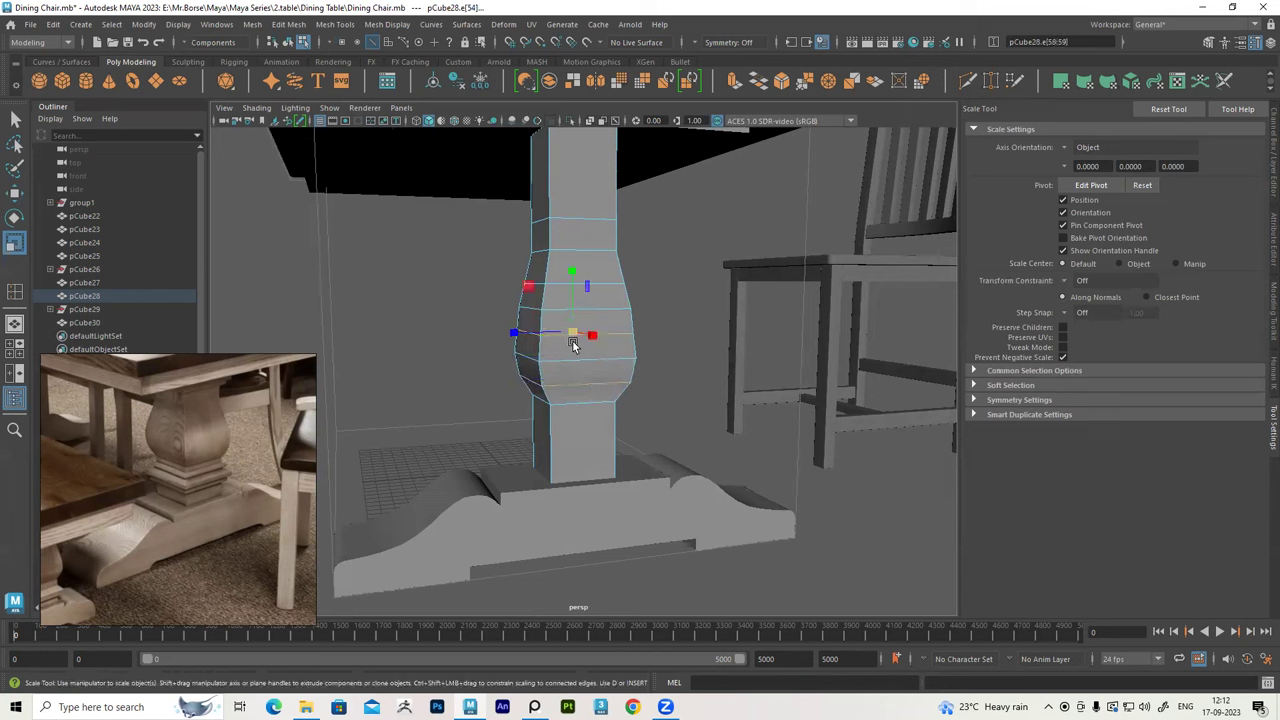
# Widen the lower bulge edge loop slightly, then return to whole-column selection
pyautogui.doubleClick(575, 310)
pyautogui.doubleClick(575, 336)
pyautogui.doubleClick(575, 380)
pyautogui.moveTo(573, 380)
pyautogui.mouseDown()
pyautogui.moveTo(586, 357)
pyautogui.moveTo(571, 357)
pyautogui.moveTo(577, 336)
pyautogui.moveTo(554, 288)
pyautogui.moveTo(572, 382)
pyautogui.moveTo(571, 314)
pyautogui.moveTo(567, 330)
pyautogui.moveTo(580, 333)
pyautogui.mouseUp()
pyautogui.doubleClick(575, 336)
pyautogui.doubleClick(575, 310)
pyautogui.doubleClick(575, 368)
pyautogui.click(567, 330)
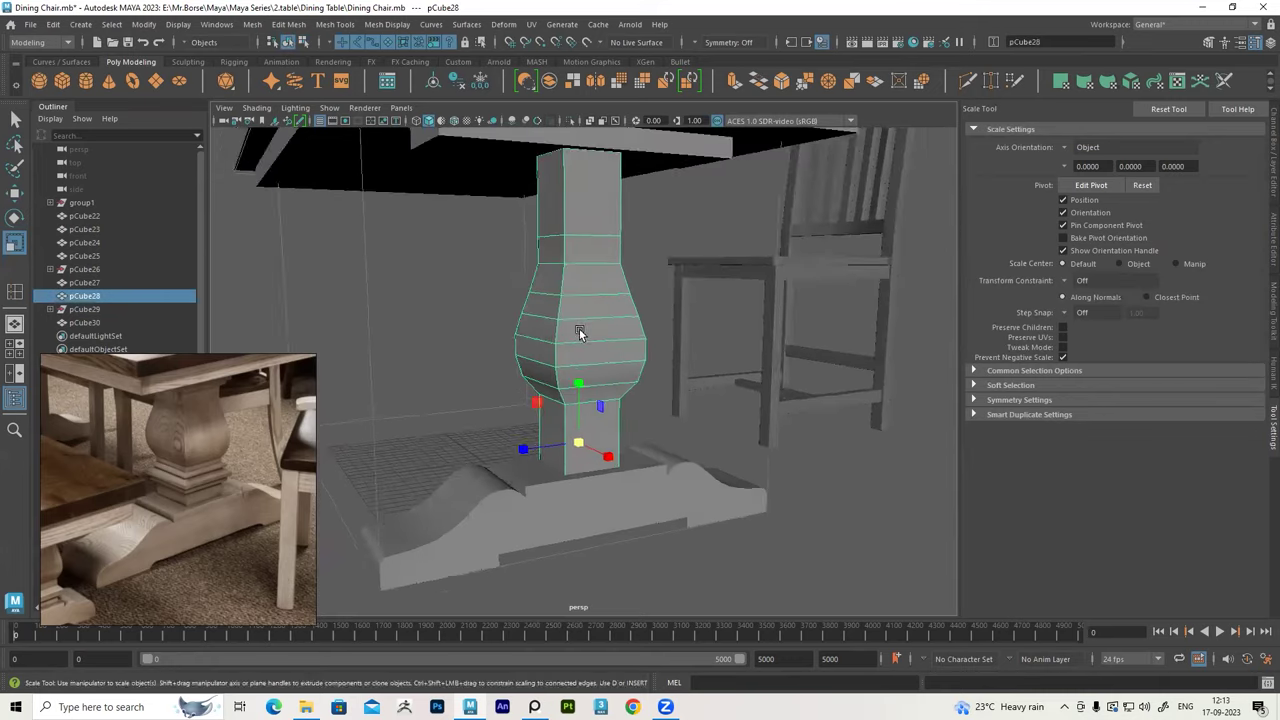
# Select the bulge's top edge loop, scale it wider, and move it upward
pyautogui.keyDown('alt'); pyautogui.moveTo(580, 333); pyautogui.dragTo(594, 386, button='right'); pyautogui.keyUp('alt')
pyautogui.keyDown('alt'); pyautogui.moveTo(595, 361); pyautogui.dragTo(600, 372); pyautogui.keyUp('alt')
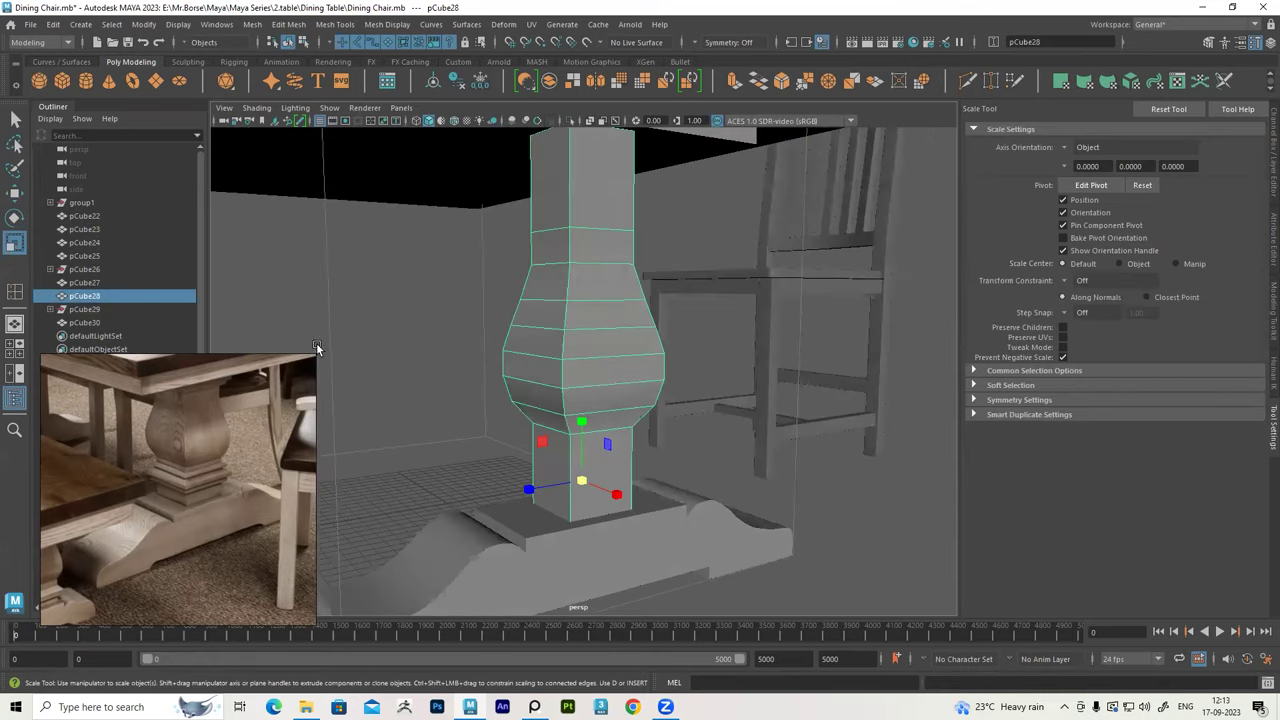
pyautogui.keyDown('alt'); pyautogui.moveTo(577, 316); pyautogui.dragTo(579, 311); pyautogui.keyUp('alt')
pyautogui.moveTo(579, 311)
pyautogui.keyDown('alt'); pyautogui.mouseDown(button='right')
pyautogui.moveTo(572, 323)
pyautogui.moveTo(589, 216)
pyautogui.mouseUp(button='right'); pyautogui.keyUp('alt')
pyautogui.click(576, 297)
pyautogui.moveTo(576, 300); pyautogui.dragTo(573, 260)
pyautogui.press('w')
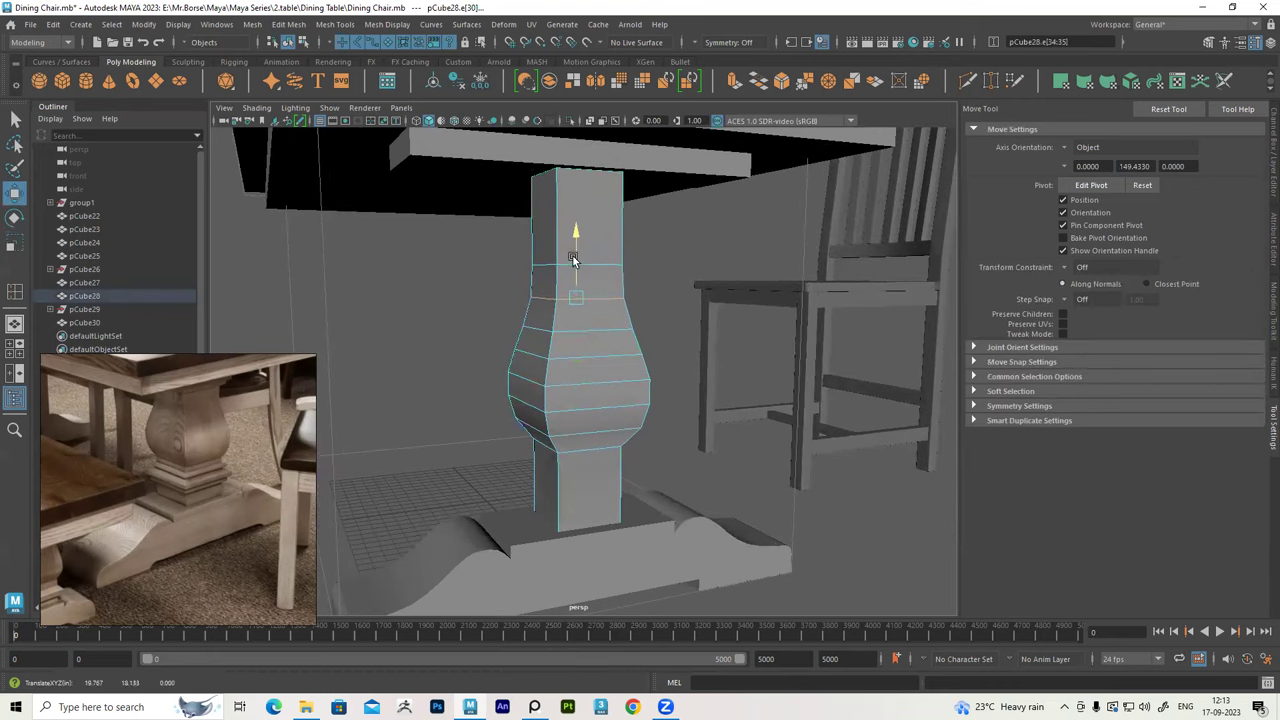
# Return to object mode and orbit to a front view of the pedestal
pyautogui.press('F8')
pyautogui.moveTo(652, 340)
pyautogui.keyDown('alt'); pyautogui.mouseDown()
pyautogui.moveTo(562, 383)
pyautogui.moveTo(667, 381)
pyautogui.moveTo(568, 386)
pyautogui.moveTo(507, 347)
pyautogui.mouseUp(); pyautogui.keyUp('alt')
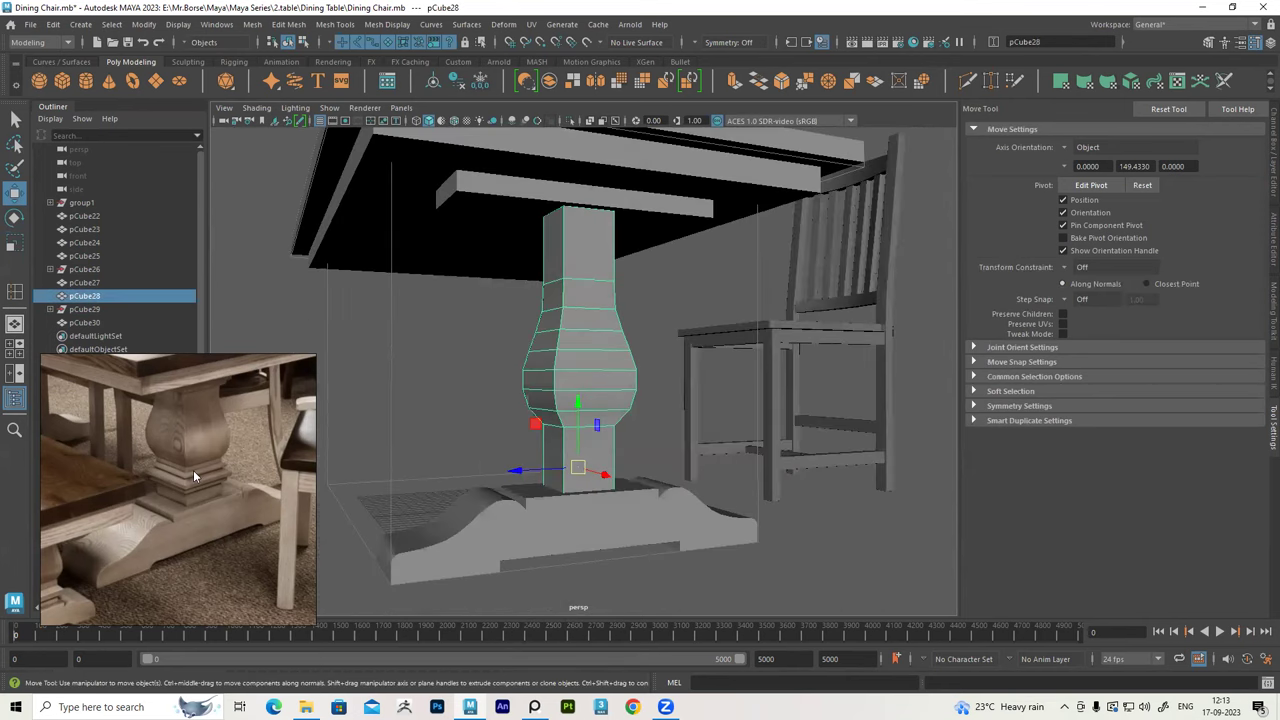
pyautogui.moveTo(647, 403)
pyautogui.keyDown('alt'); pyautogui.mouseDown()
pyautogui.moveTo(674, 400)
pyautogui.moveTo(600, 380)
pyautogui.moveTo(634, 100)
pyautogui.moveTo(580, 363)
pyautogui.moveTo(547, 295)
pyautogui.moveTo(540, 350)
pyautogui.moveTo(339, 239)
pyautogui.mouseUp(); pyautogui.keyUp('alt')
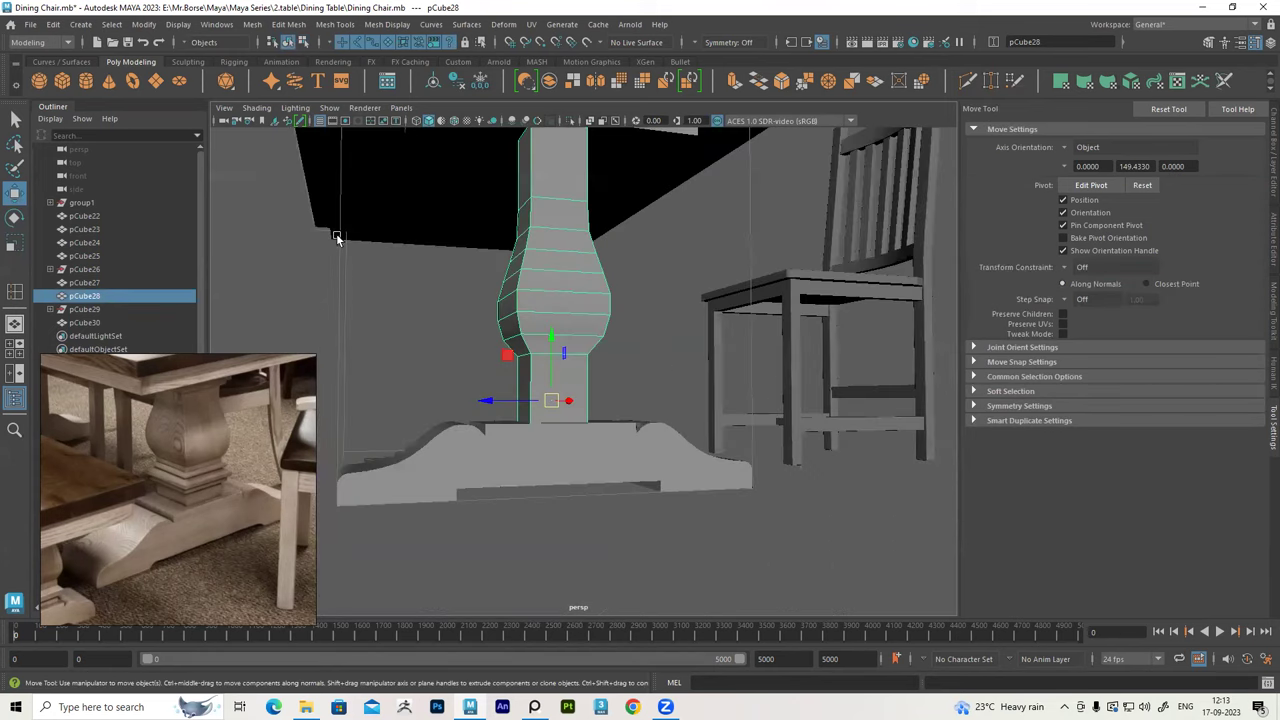
pyautogui.click(334, 24)
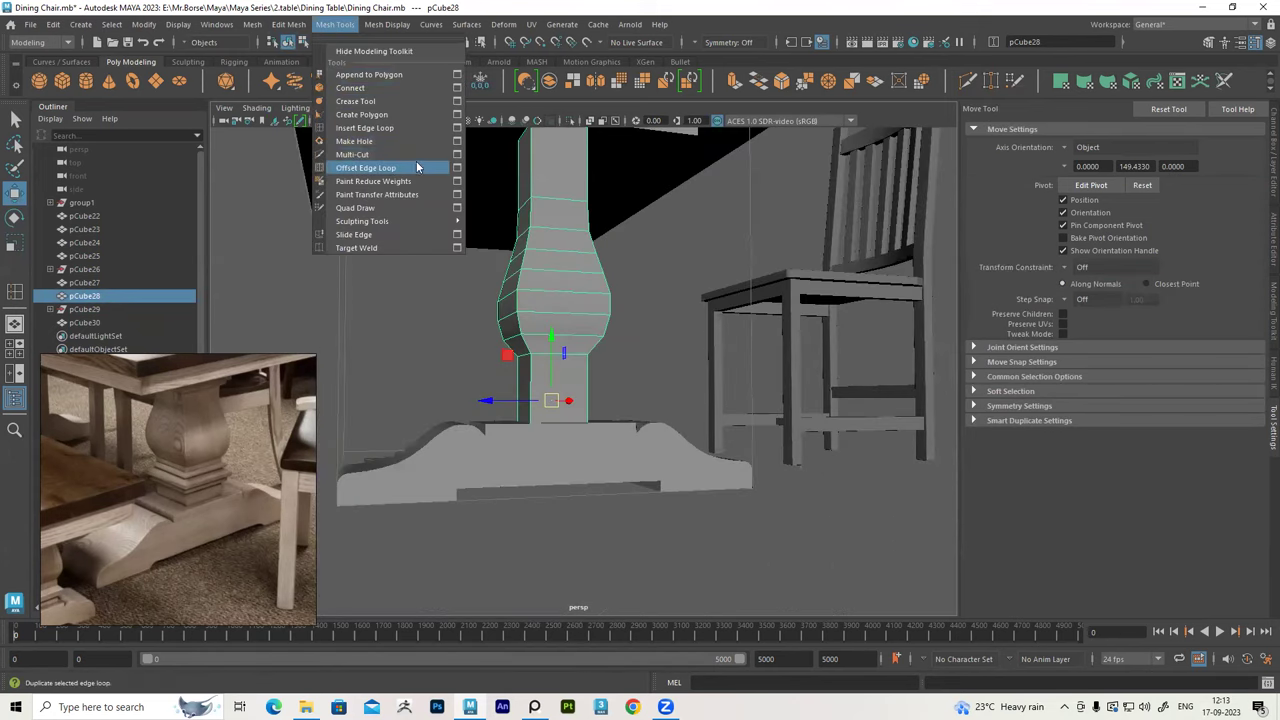
# Insert edge loops, count set to 2, across the post's square lower section
pyautogui.click(370, 128)
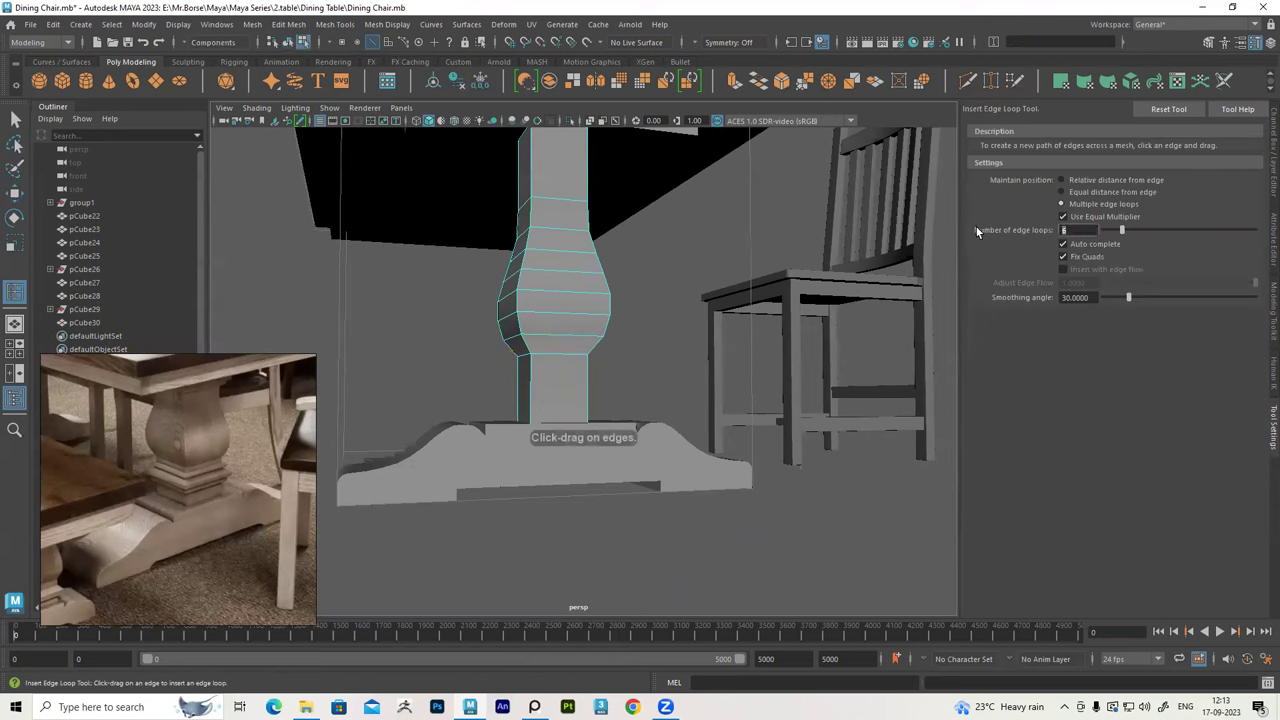
pyautogui.write('2')
pyautogui.press('Return')
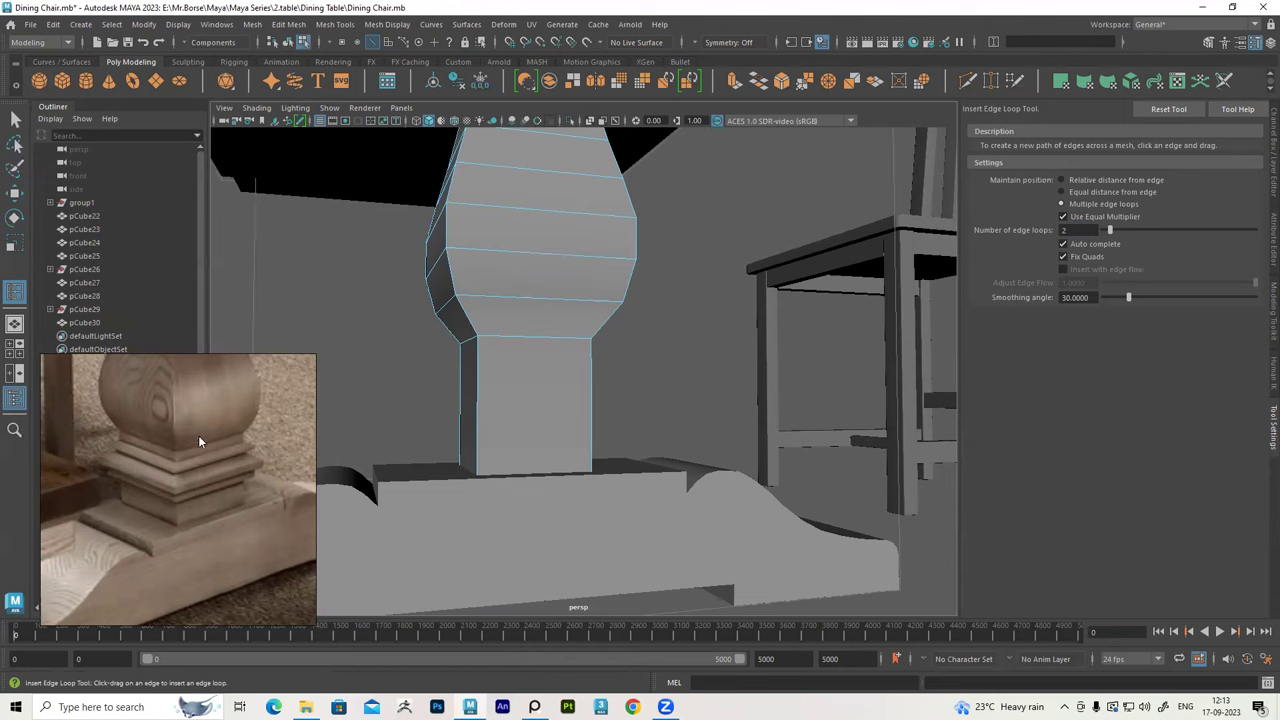
pyautogui.keyDown('alt'); pyautogui.moveTo(484, 379); pyautogui.dragTo(863, 313); pyautogui.keyUp('alt')
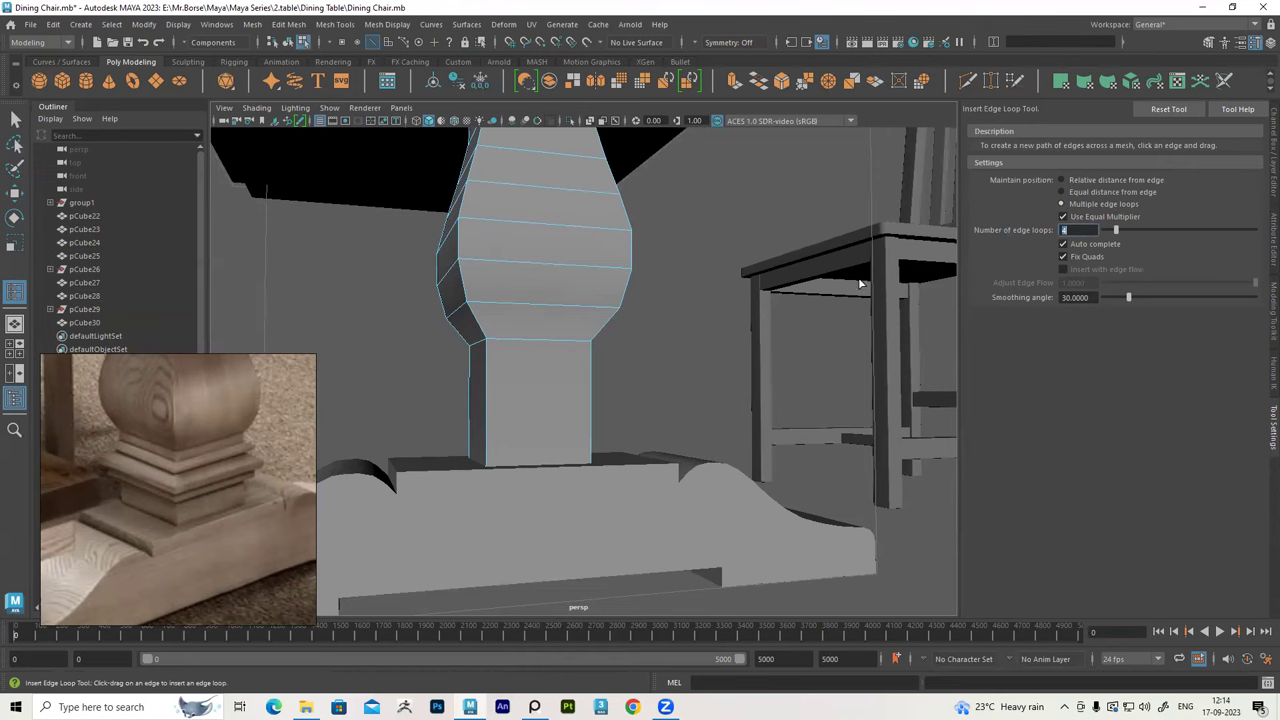
pyautogui.click(591, 398)
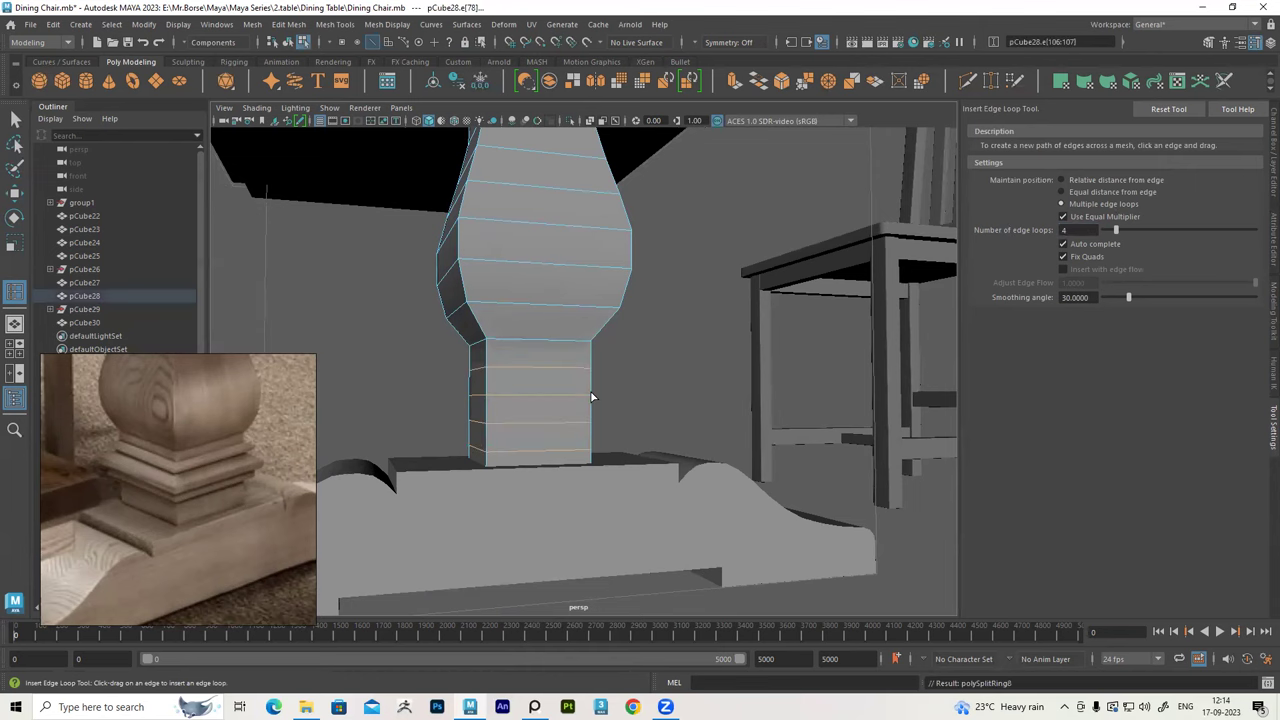
# Raise the new edge loops one by one to space them upward toward the bulge
pyautogui.press('w')
pyautogui.moveTo(587, 390)
pyautogui.keyDown('alt'); pyautogui.mouseDown()
pyautogui.moveTo(642, 372)
pyautogui.moveTo(587, 370)
pyautogui.moveTo(527, 295)
pyautogui.mouseUp(); pyautogui.keyUp('alt')
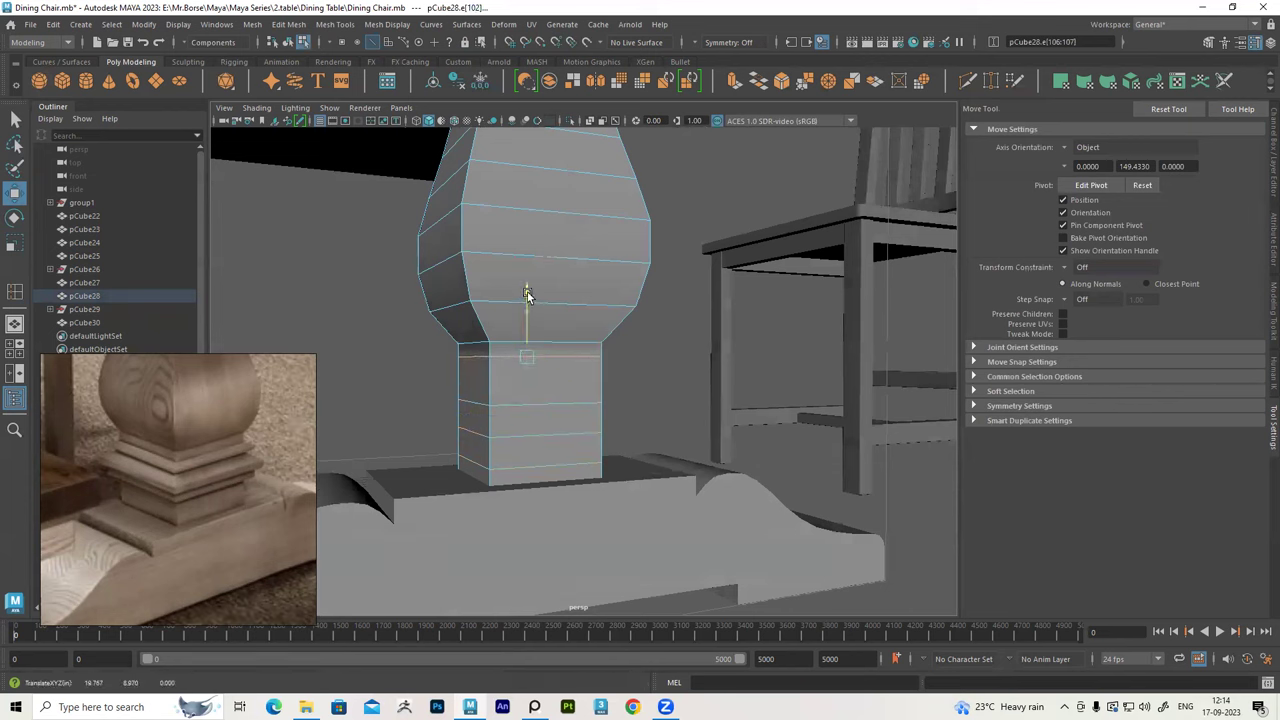
pyautogui.click(548, 403)
pyautogui.moveTo(528, 347); pyautogui.dragTo(531, 318)
pyautogui.click(530, 425)
pyautogui.moveTo(528, 362); pyautogui.dragTo(527, 350)
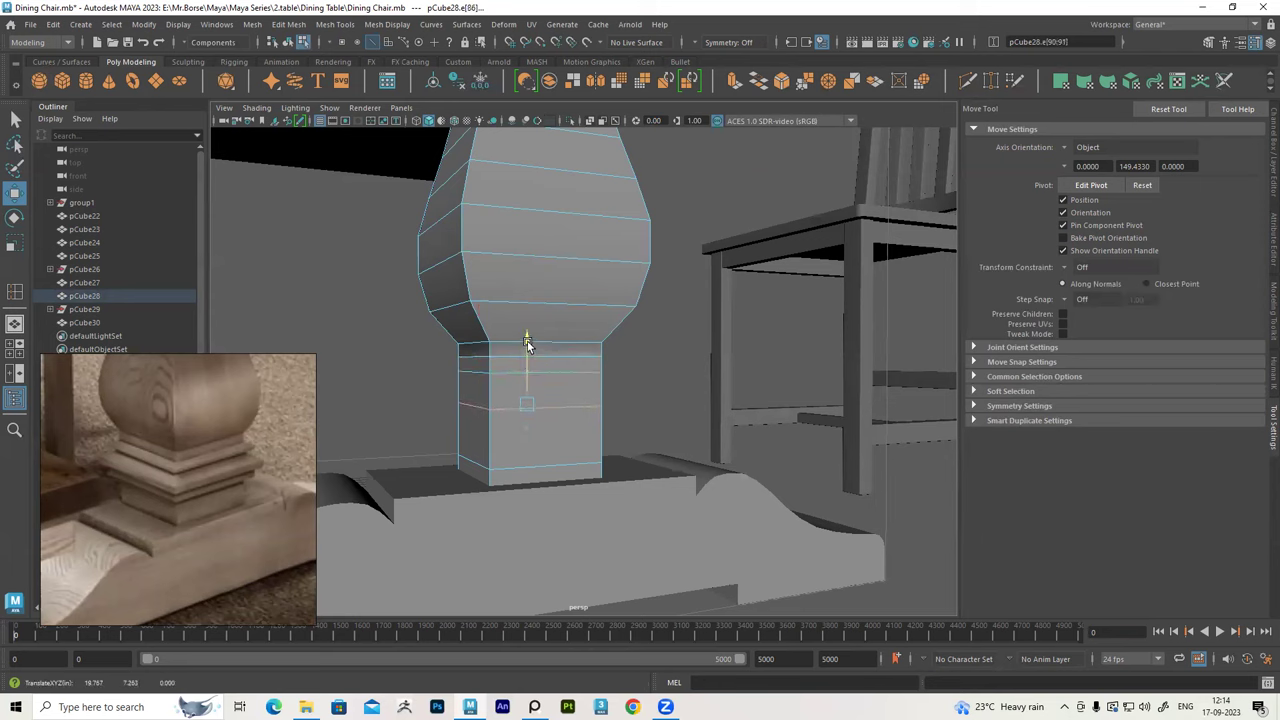
pyautogui.click(537, 441)
pyautogui.moveTo(528, 380); pyautogui.dragTo(534, 372)
pyautogui.moveTo(534, 364)
pyautogui.keyDown('alt'); pyautogui.mouseDown()
pyautogui.moveTo(483, 390)
pyautogui.moveTo(518, 357)
pyautogui.moveTo(566, 420)
pyautogui.moveTo(600, 434)
pyautogui.moveTo(580, 371)
pyautogui.moveTo(526, 375)
pyautogui.moveTo(549, 380)
pyautogui.moveTo(537, 334)
pyautogui.moveTo(551, 366)
pyautogui.moveTo(534, 276)
pyautogui.moveTo(508, 360)
pyautogui.moveTo(574, 311)
pyautogui.mouseUp(); pyautogui.keyUp('alt')
pyautogui.click(520, 385)
pyautogui.moveTo(576, 288); pyautogui.dragTo(581, 324, button='right')
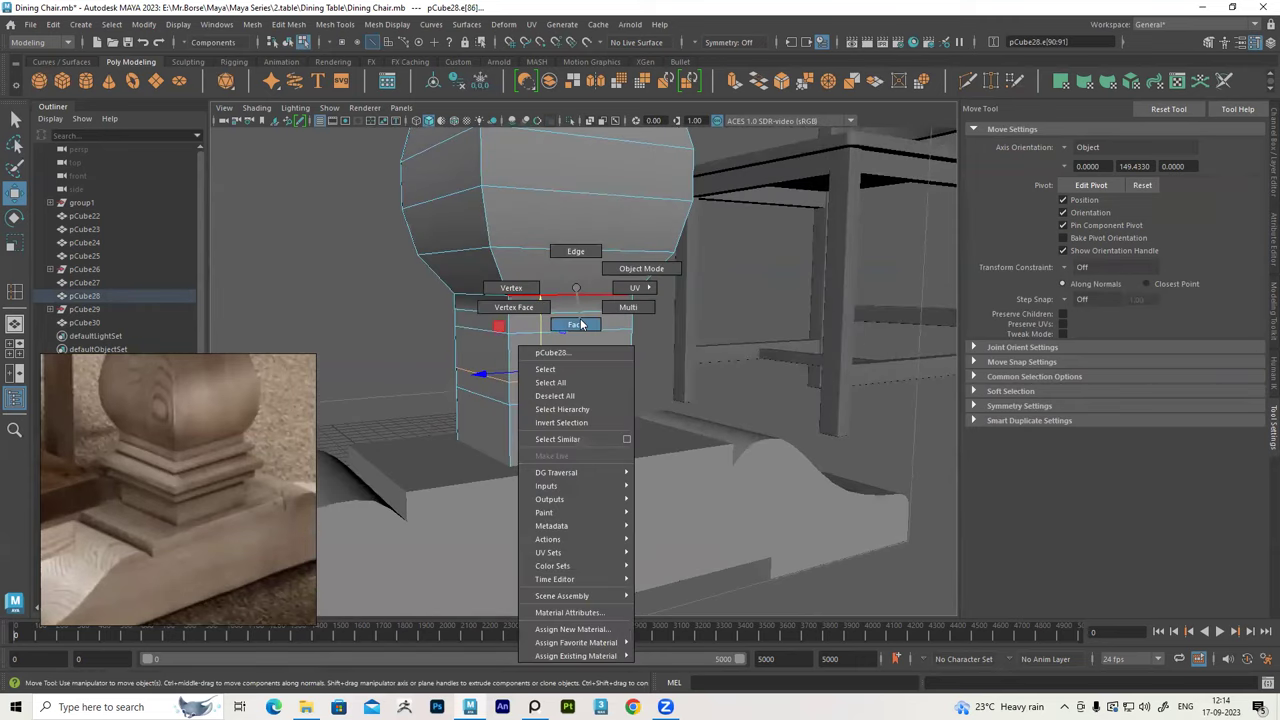
# Select the full face loop around the lower block's band
pyautogui.keyDown('alt'); pyautogui.moveTo(574, 354); pyautogui.dragTo(559, 340); pyautogui.keyUp('alt')
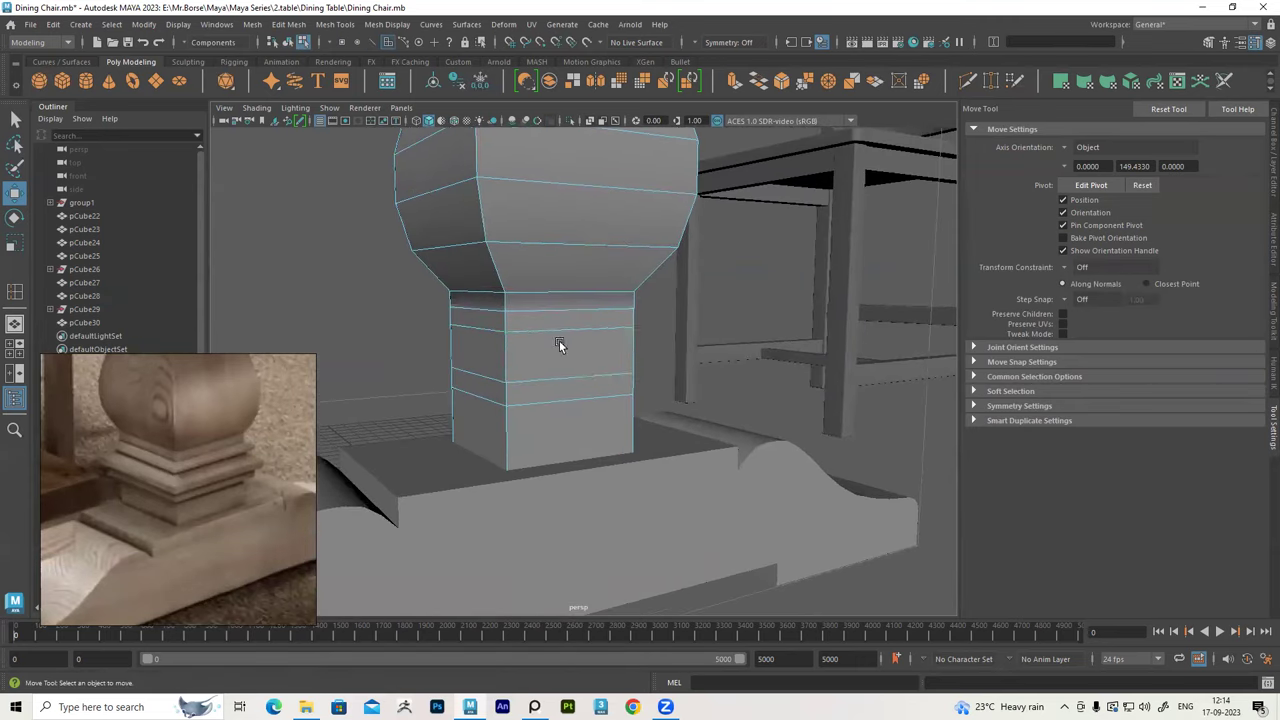
pyautogui.click(530, 351)
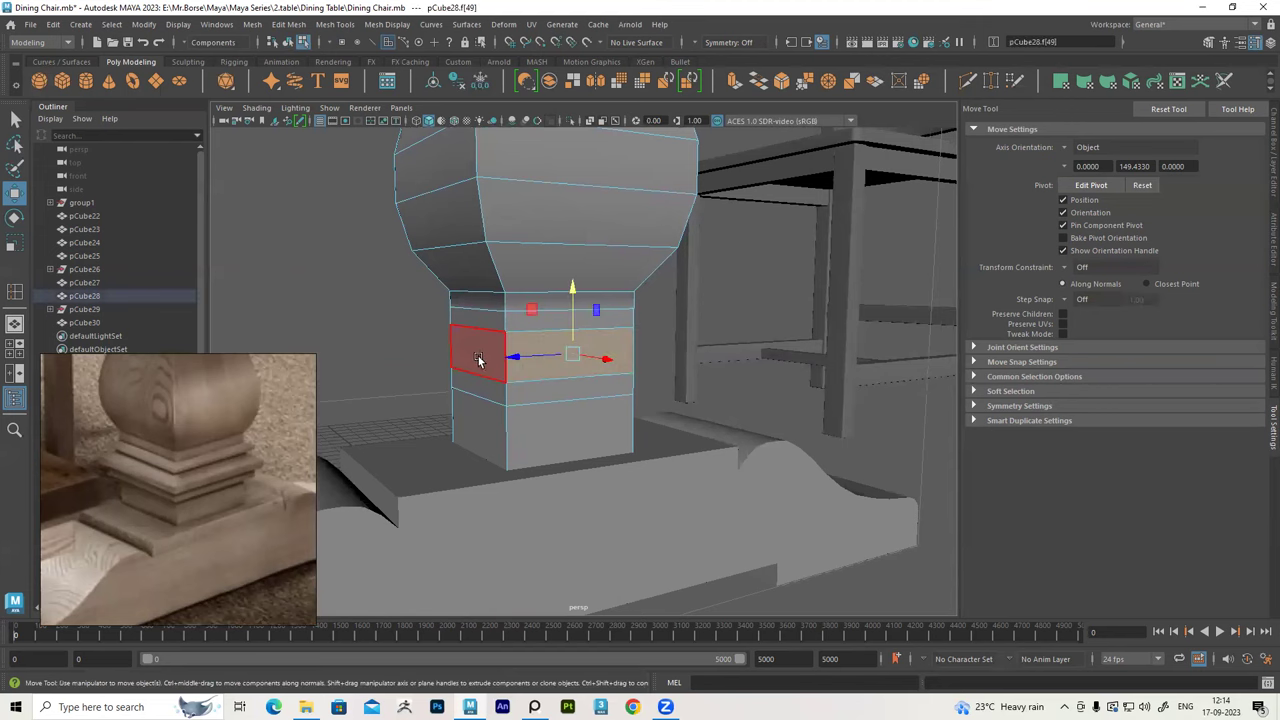
pyautogui.moveTo(418, 347)
pyautogui.keyDown('alt'); pyautogui.mouseDown()
pyautogui.moveTo(771, 371)
pyautogui.moveTo(514, 362)
pyautogui.mouseUp(); pyautogui.keyUp('alt')
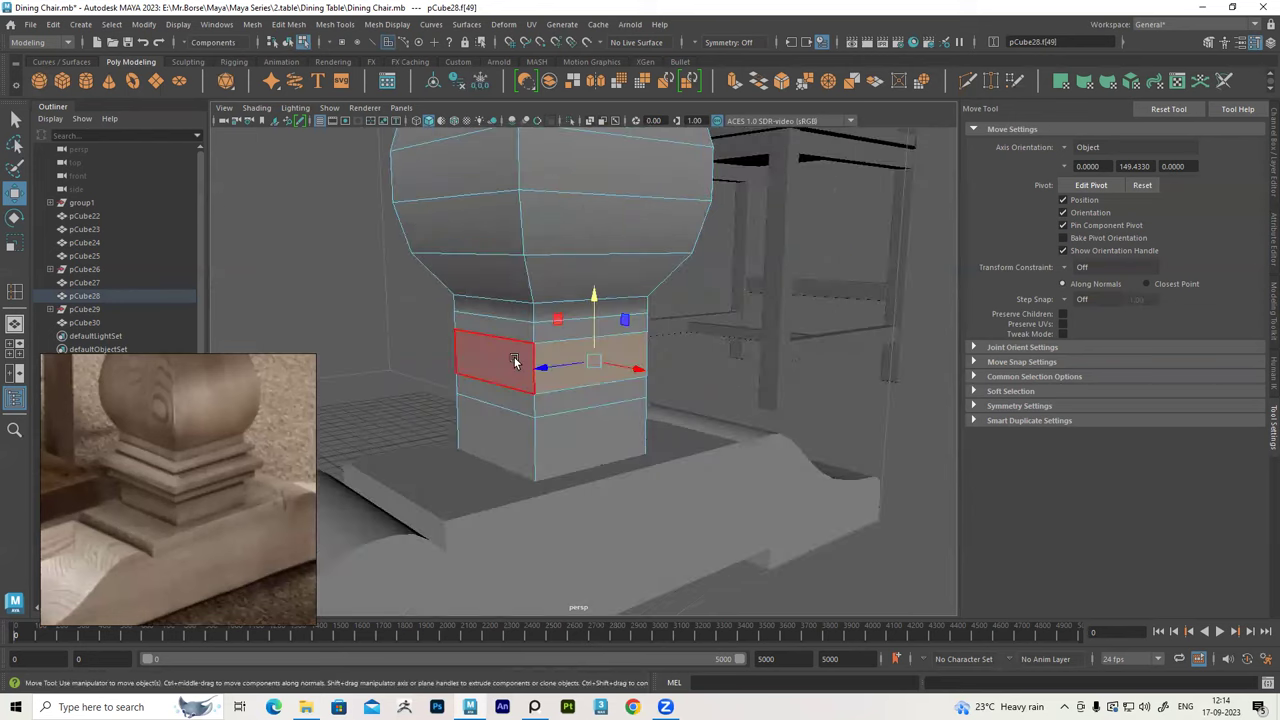
pyautogui.click(514, 362)
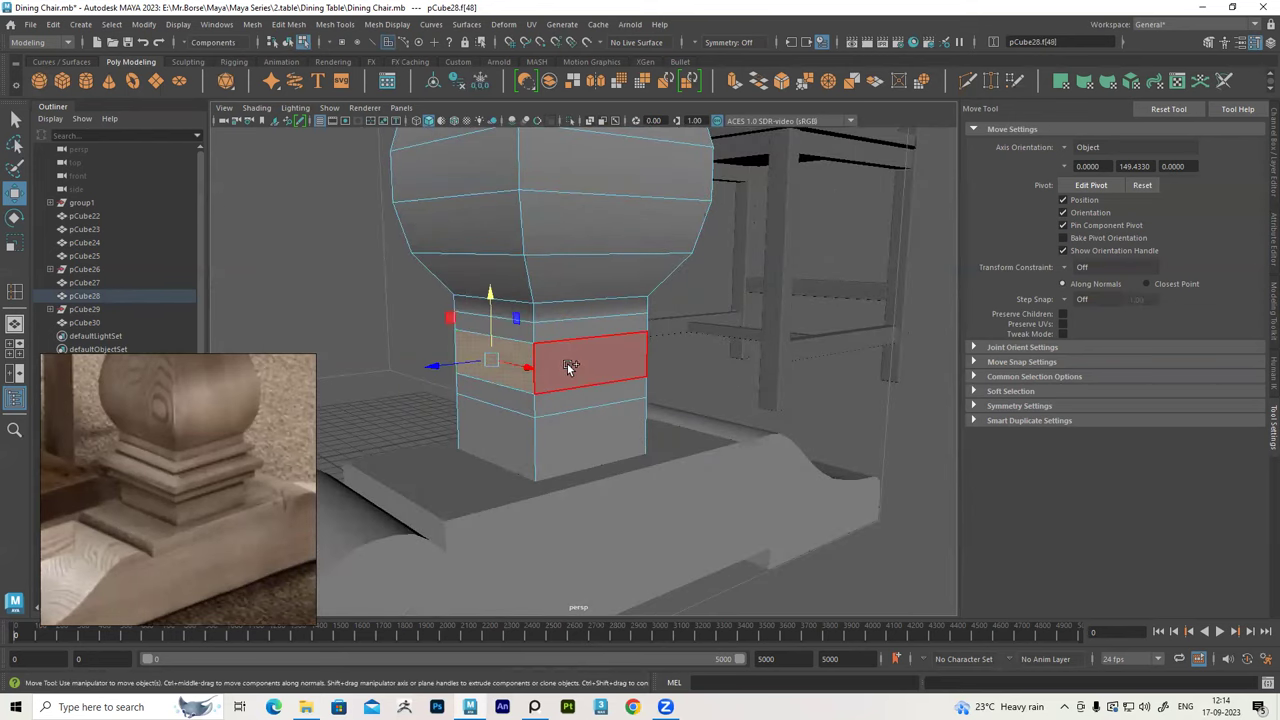
pyautogui.doubleClick(586, 362)
pyautogui.moveTo(690, 373)
pyautogui.keyDown('alt'); pyautogui.mouseDown()
pyautogui.moveTo(446, 366)
pyautogui.moveTo(671, 373)
pyautogui.moveTo(651, 363)
pyautogui.moveTo(600, 385)
pyautogui.mouseUp(); pyautogui.keyUp('alt')
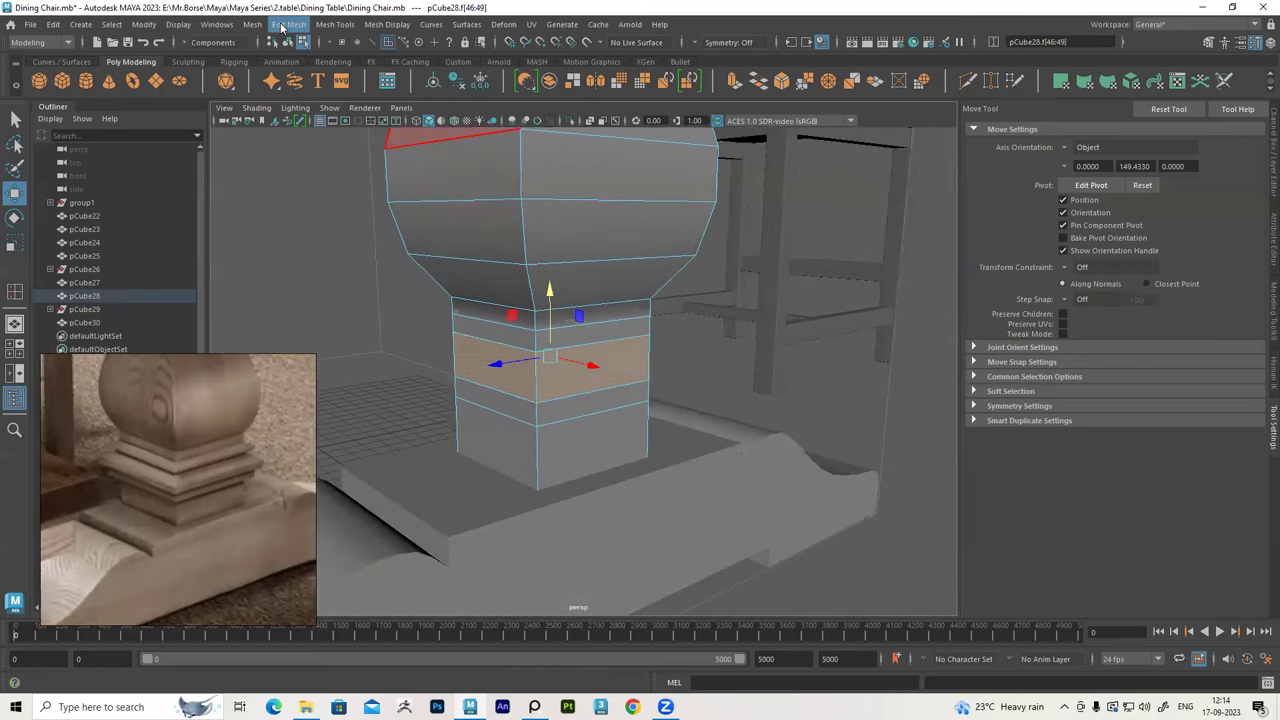
# Extrude the face loop outward to Local Translate Z about 2.58, forming a ledge
pyautogui.click(285, 25)
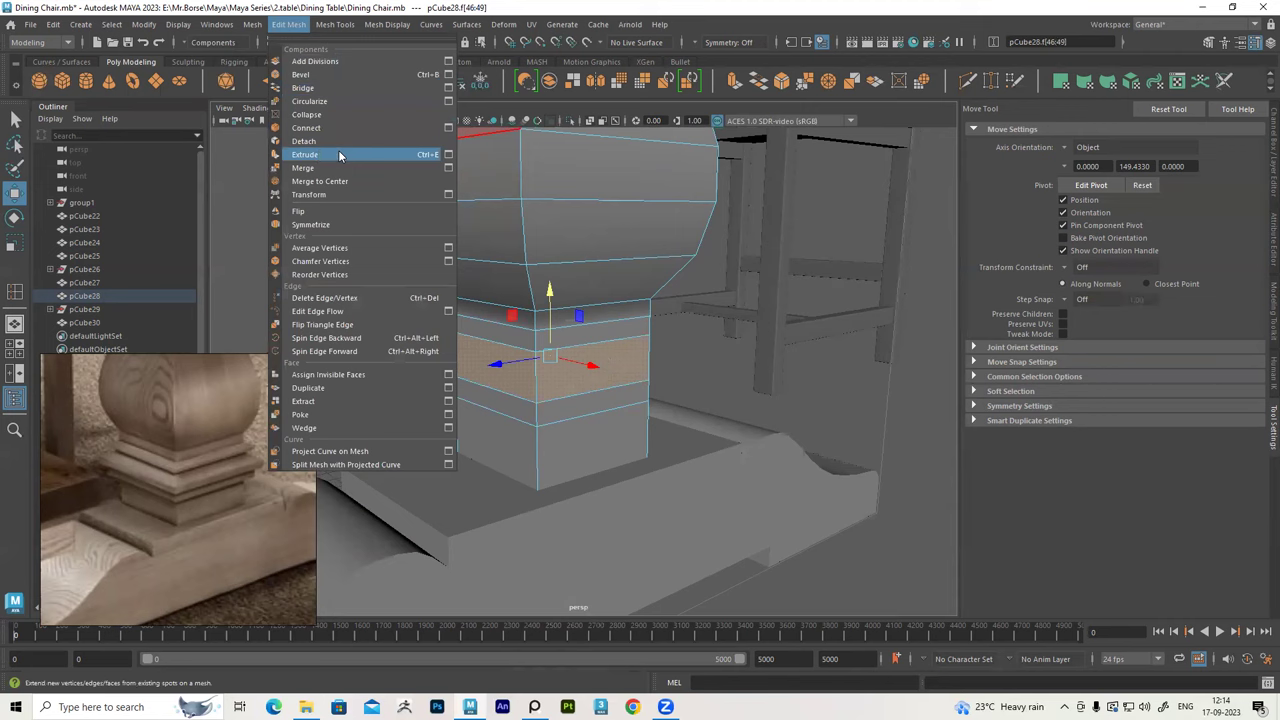
pyautogui.click(338, 155)
pyautogui.moveTo(338, 150)
pyautogui.keyDown('alt'); pyautogui.mouseDown()
pyautogui.moveTo(622, 369)
pyautogui.moveTo(607, 344)
pyautogui.moveTo(651, 354)
pyautogui.mouseUp(); pyautogui.keyUp('alt')
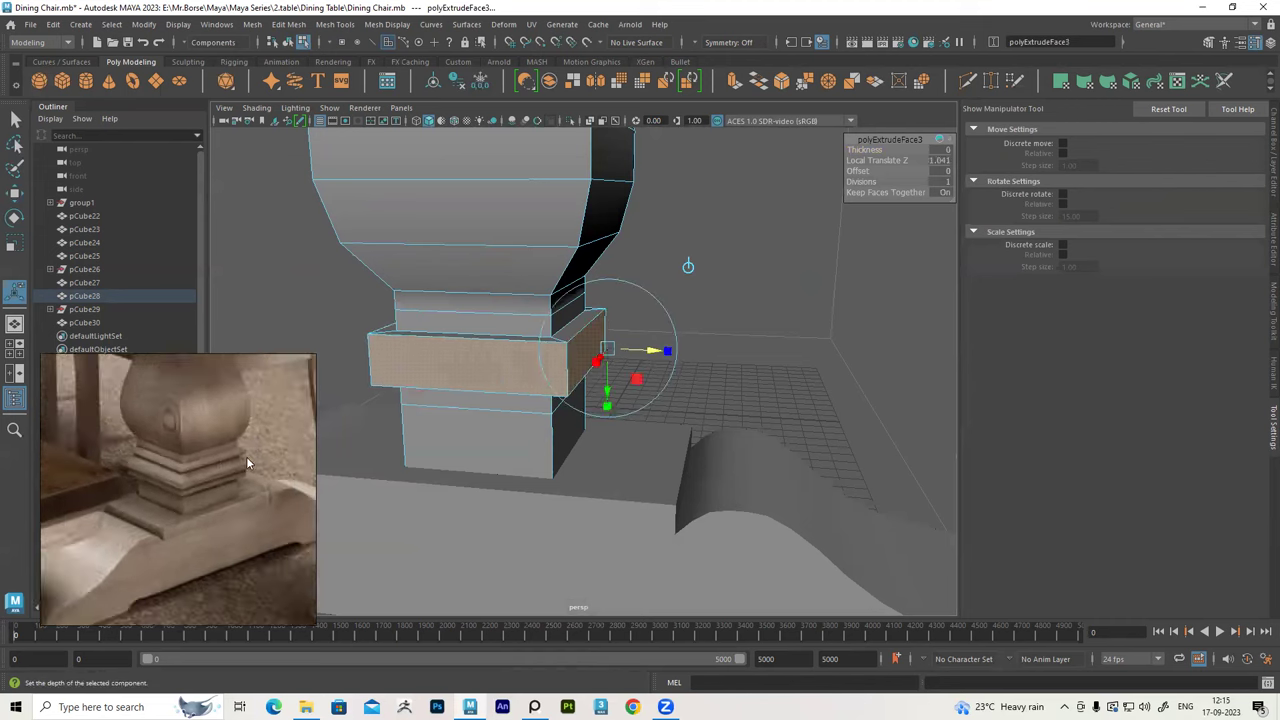
pyautogui.keyDown('alt'); pyautogui.moveTo(654, 340); pyautogui.dragTo(609, 298); pyautogui.keyUp('alt')
pyautogui.moveTo(638, 360); pyautogui.dragTo(672, 370)
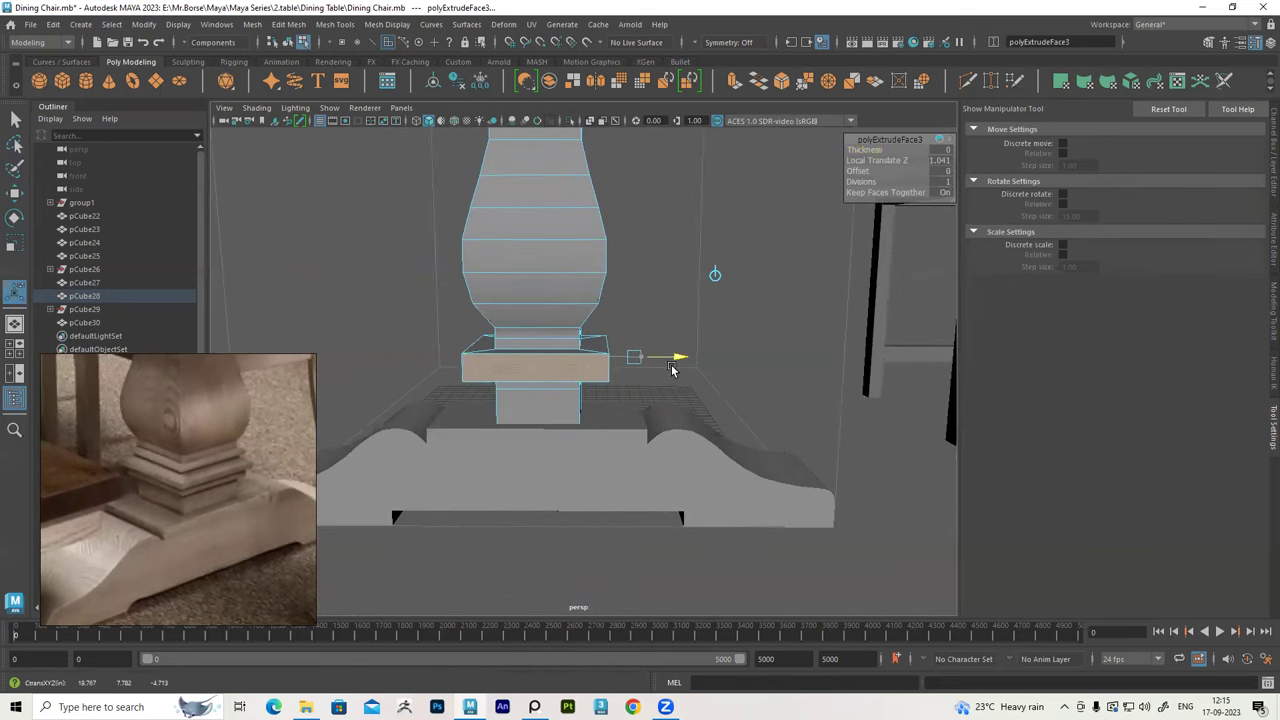
pyautogui.moveTo(670, 371); pyautogui.dragTo(655, 406)
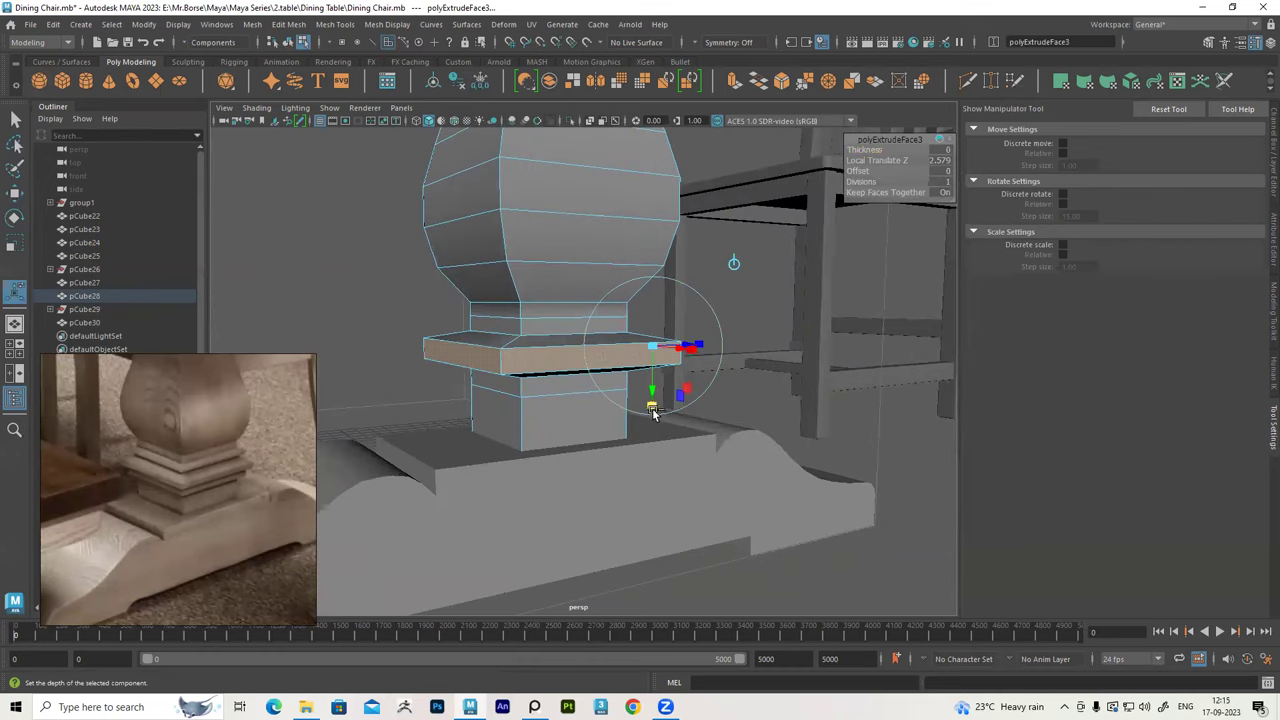
pyautogui.moveTo(651, 408)
pyautogui.keyDown('alt'); pyautogui.mouseDown()
pyautogui.moveTo(655, 395)
pyautogui.moveTo(660, 414)
pyautogui.moveTo(663, 362)
pyautogui.moveTo(543, 366)
pyautogui.moveTo(529, 357)
pyautogui.moveTo(544, 340)
pyautogui.moveTo(380, 329)
pyautogui.moveTo(546, 344)
pyautogui.moveTo(514, 383)
pyautogui.moveTo(506, 369)
pyautogui.mouseUp(); pyautogui.keyUp('alt')
# Select the face loops just above and below the new ledge
pyautogui.click(508, 320)
pyautogui.keyDown('shift'); pyautogui.doubleClick(461, 318); pyautogui.keyUp('shift')
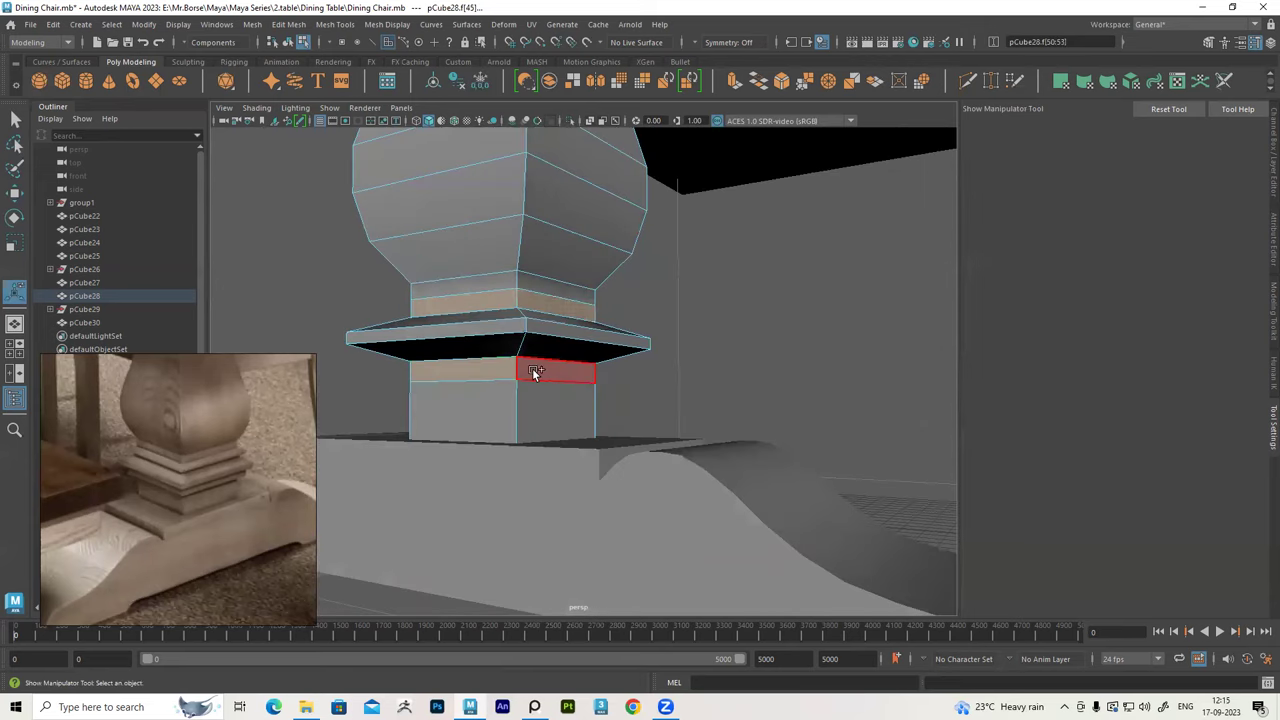
pyautogui.keyDown('shift'); pyautogui.doubleClick(539, 372); pyautogui.keyUp('shift')
pyautogui.moveTo(720, 377)
pyautogui.keyDown('alt'); pyautogui.mouseDown()
pyautogui.moveTo(523, 363)
pyautogui.moveTo(707, 389)
pyautogui.moveTo(560, 370)
pyautogui.mouseUp(); pyautogui.keyUp('alt')
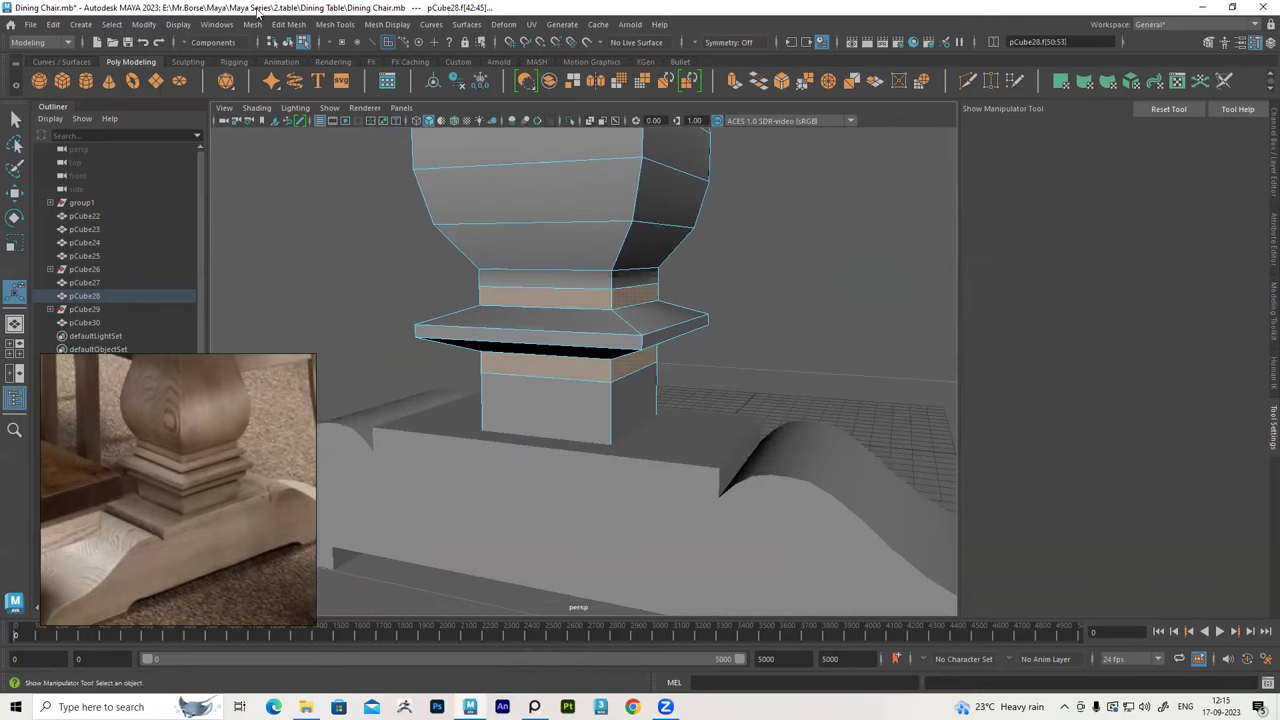
# Extrude the selected face loops on pCube28's lower block into stacked ledges
pyautogui.click(249, 25)
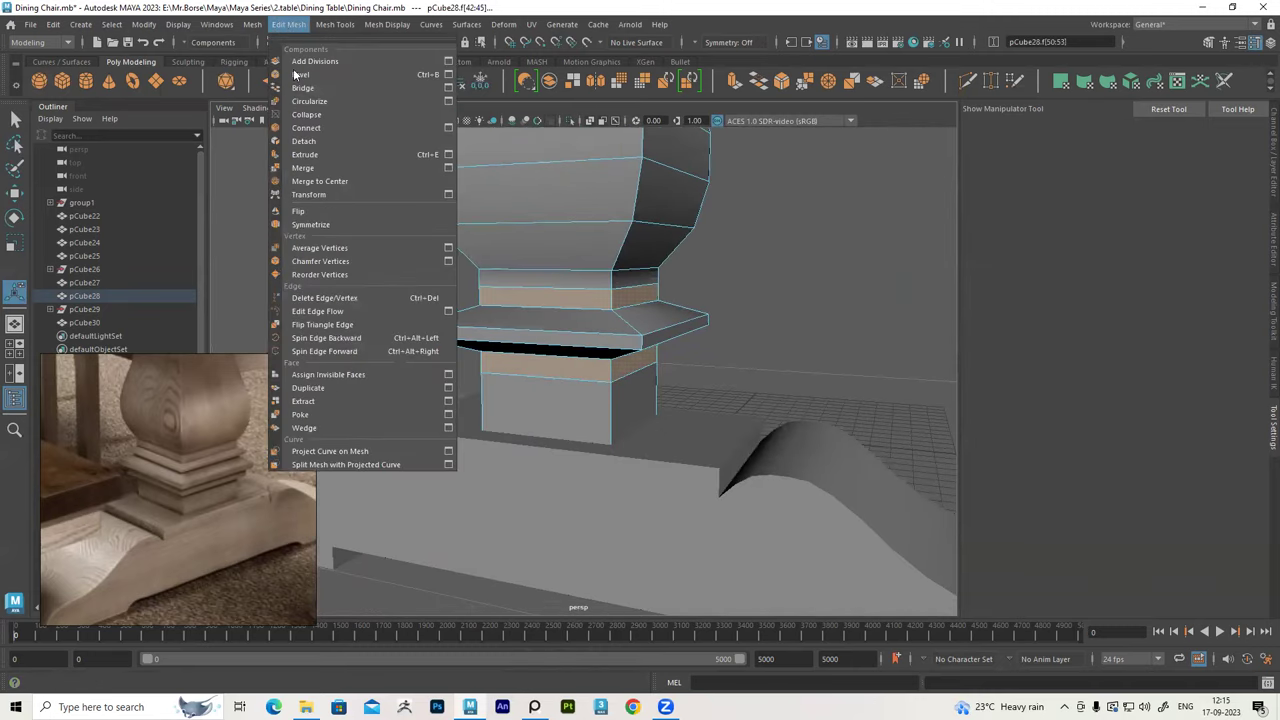
pyautogui.click(305, 154)
pyautogui.moveTo(640, 300)
pyautogui.keyDown('alt'); pyautogui.mouseDown()
pyautogui.moveTo(694, 305)
pyautogui.moveTo(705, 355)
pyautogui.moveTo(738, 357)
pyautogui.moveTo(691, 346)
pyautogui.moveTo(658, 316)
pyautogui.moveTo(700, 356)
pyautogui.moveTo(690, 353)
pyautogui.moveTo(680, 405)
pyautogui.moveTo(678, 385)
pyautogui.mouseUp(); pyautogui.keyUp('alt')
pyautogui.keyDown('alt'); pyautogui.moveTo(611, 314); pyautogui.dragTo(645, 273); pyautogui.keyUp('alt')
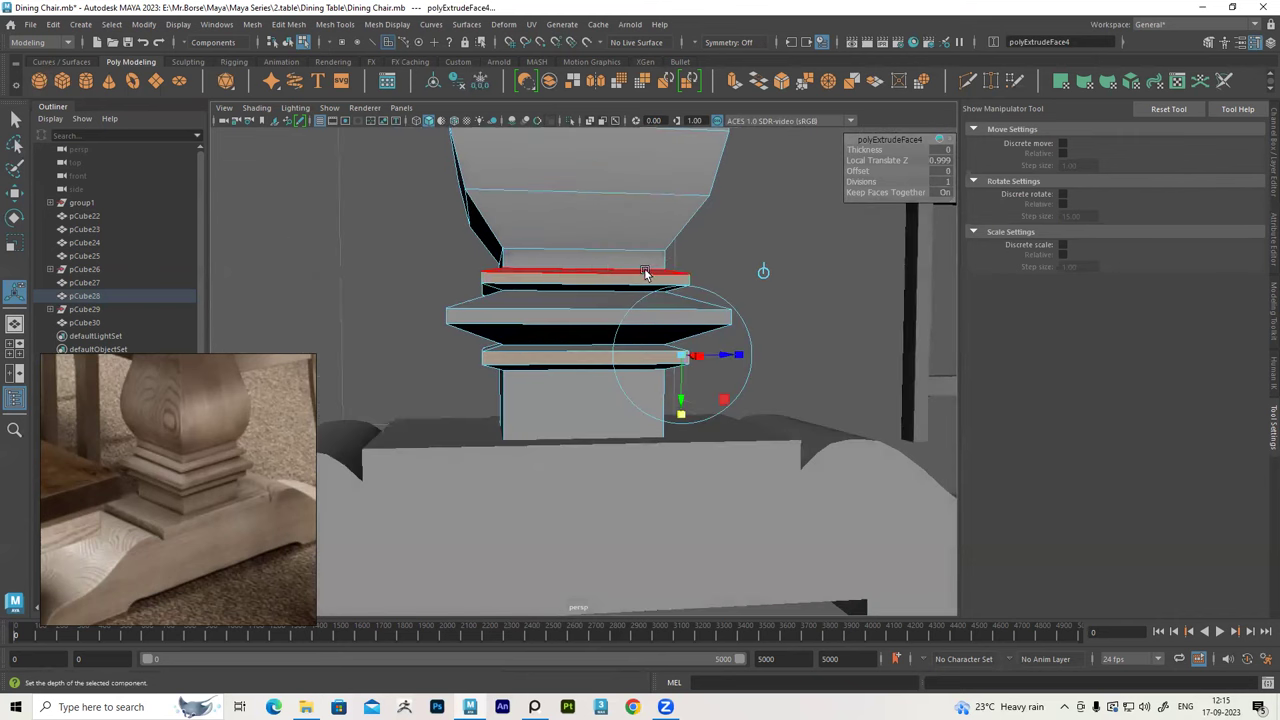
pyautogui.press('q')
pyautogui.moveTo(759, 220)
pyautogui.keyDown('alt'); pyautogui.mouseDown()
pyautogui.moveTo(651, 286)
pyautogui.moveTo(737, 291)
pyautogui.moveTo(585, 279)
pyautogui.moveTo(671, 386)
pyautogui.mouseUp(); pyautogui.keyUp('alt')
# Select pCube28 and pick the top edges of its ring slabs (e[82:89]) in Edge mode
pyautogui.click(632, 238)
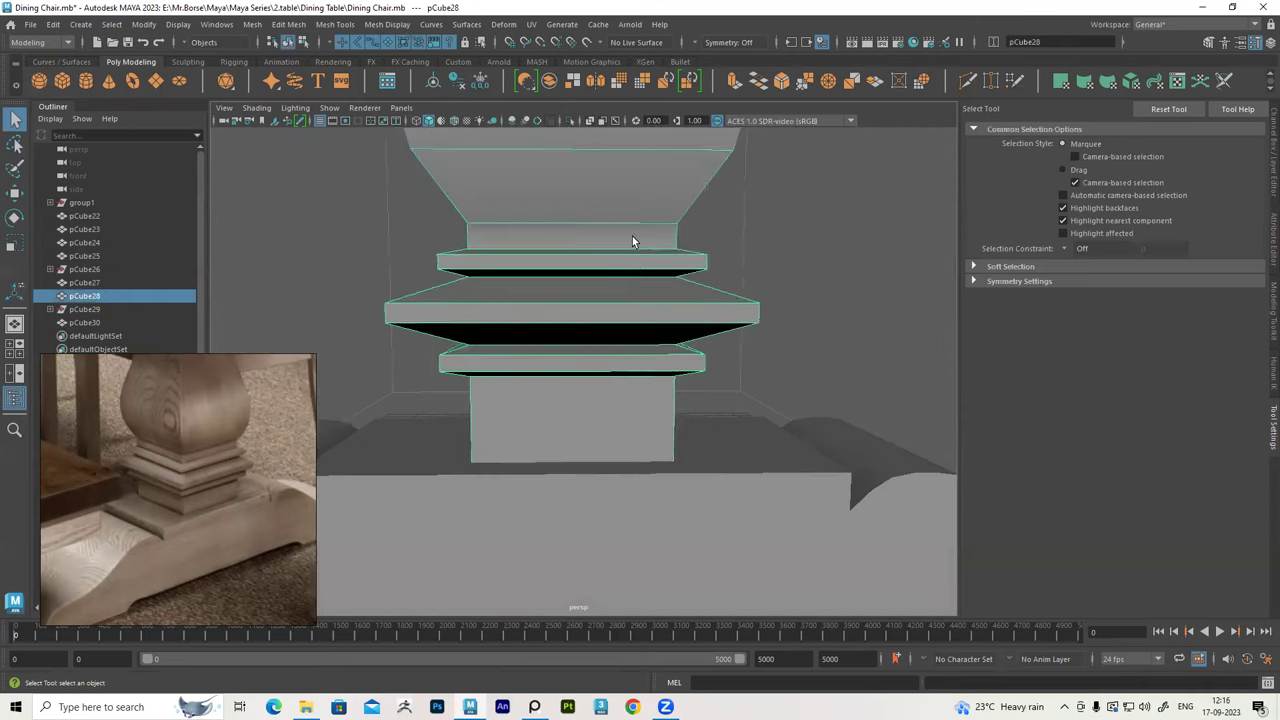
pyautogui.scroll(2, 214, 467)
pyautogui.scroll(1, 252, 451)
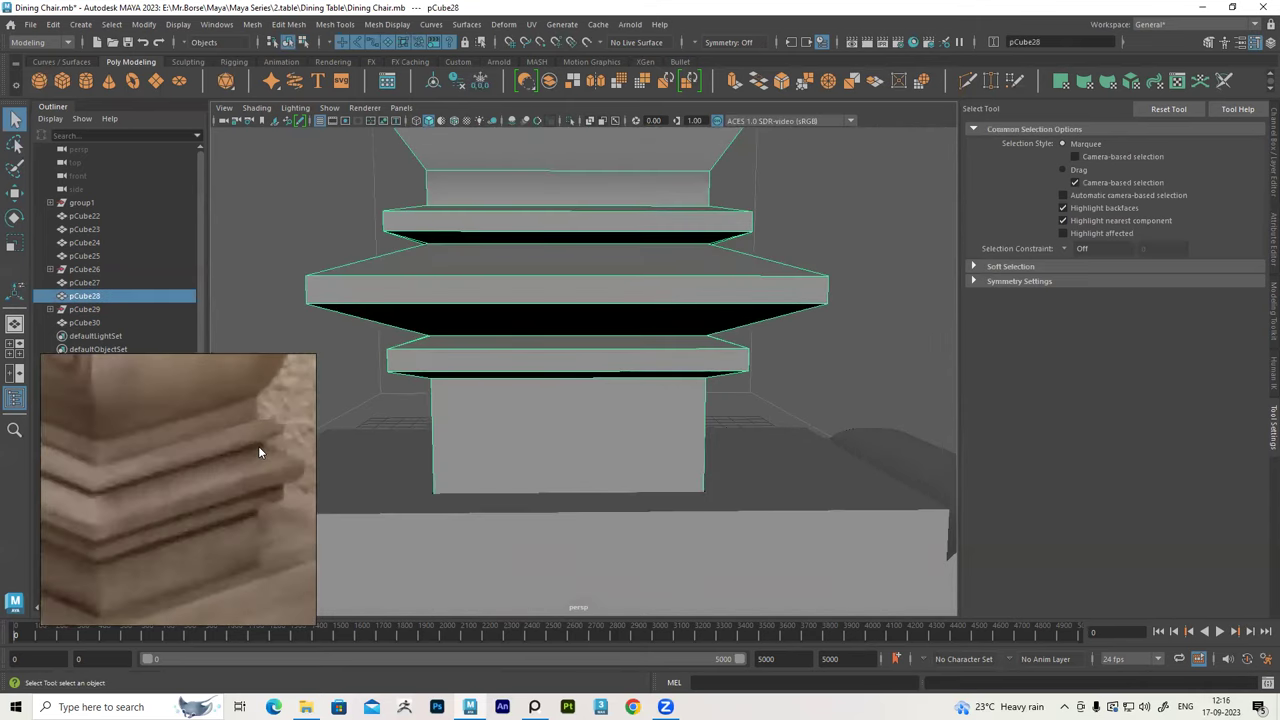
pyautogui.moveTo(708, 285)
pyautogui.keyDown('alt'); pyautogui.mouseDown()
pyautogui.moveTo(651, 243)
pyautogui.moveTo(628, 259)
pyautogui.mouseUp(); pyautogui.keyUp('alt')
pyautogui.moveTo(617, 245); pyautogui.dragTo(624, 162, button='right')
pyautogui.click(636, 270)
pyautogui.moveTo(638, 291)
pyautogui.keyDown('alt'); pyautogui.mouseDown()
pyautogui.moveTo(634, 280)
pyautogui.moveTo(629, 318)
pyautogui.mouseUp(); pyautogui.keyUp('alt')
pyautogui.keyDown('shift'); pyautogui.click(626, 318); pyautogui.keyUp('shift')
pyautogui.keyDown('alt'); pyautogui.moveTo(700, 297); pyautogui.dragTo(679, 254); pyautogui.keyUp('alt')
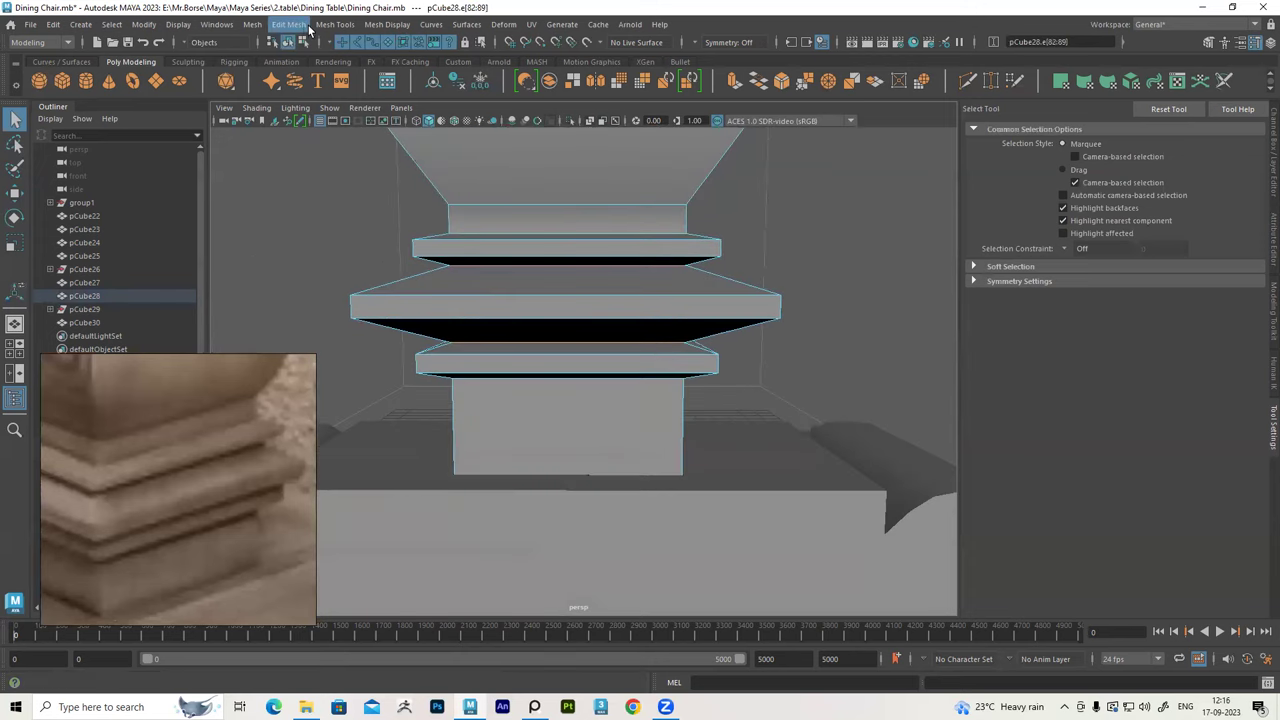
# Bevel the ring edges with polyBevel5 at Fraction 0.3, then return to Object Mode
pyautogui.click(285, 24)
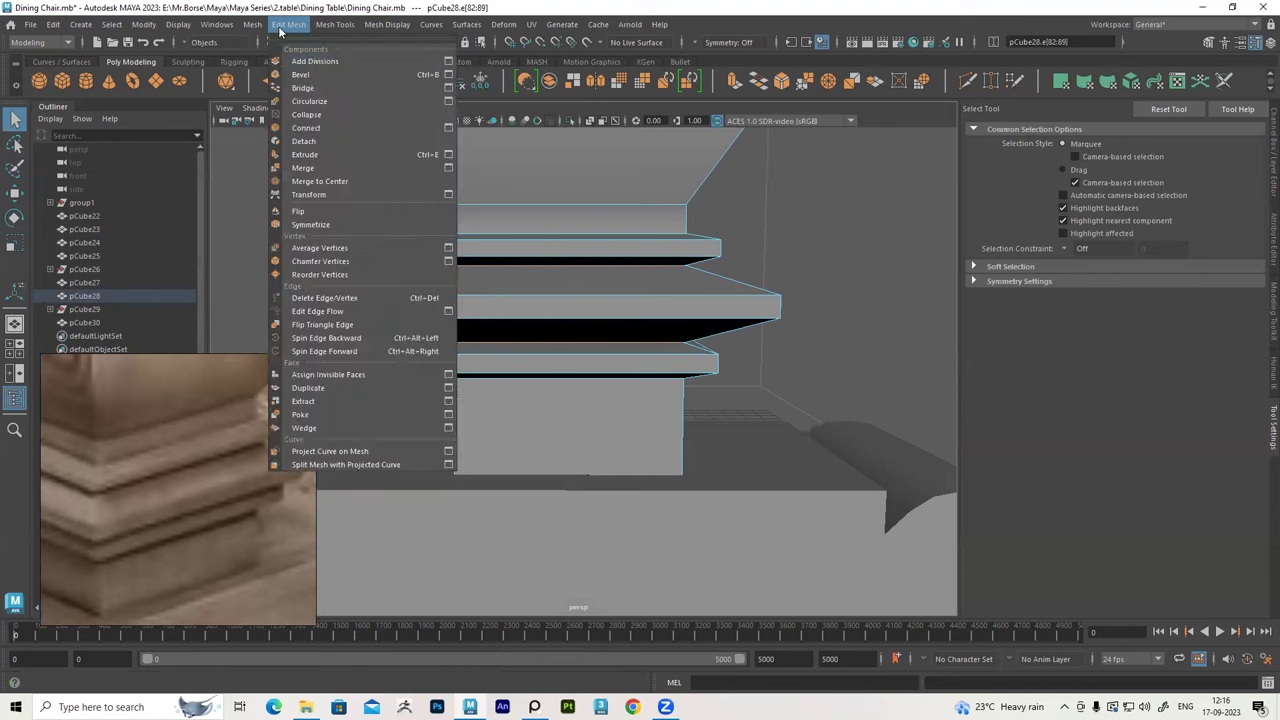
pyautogui.click(310, 75)
pyautogui.moveTo(584, 209)
pyautogui.keyDown('alt'); pyautogui.mouseDown()
pyautogui.moveTo(651, 266)
pyautogui.moveTo(606, 263)
pyautogui.moveTo(620, 266)
pyautogui.mouseUp(); pyautogui.keyUp('alt')
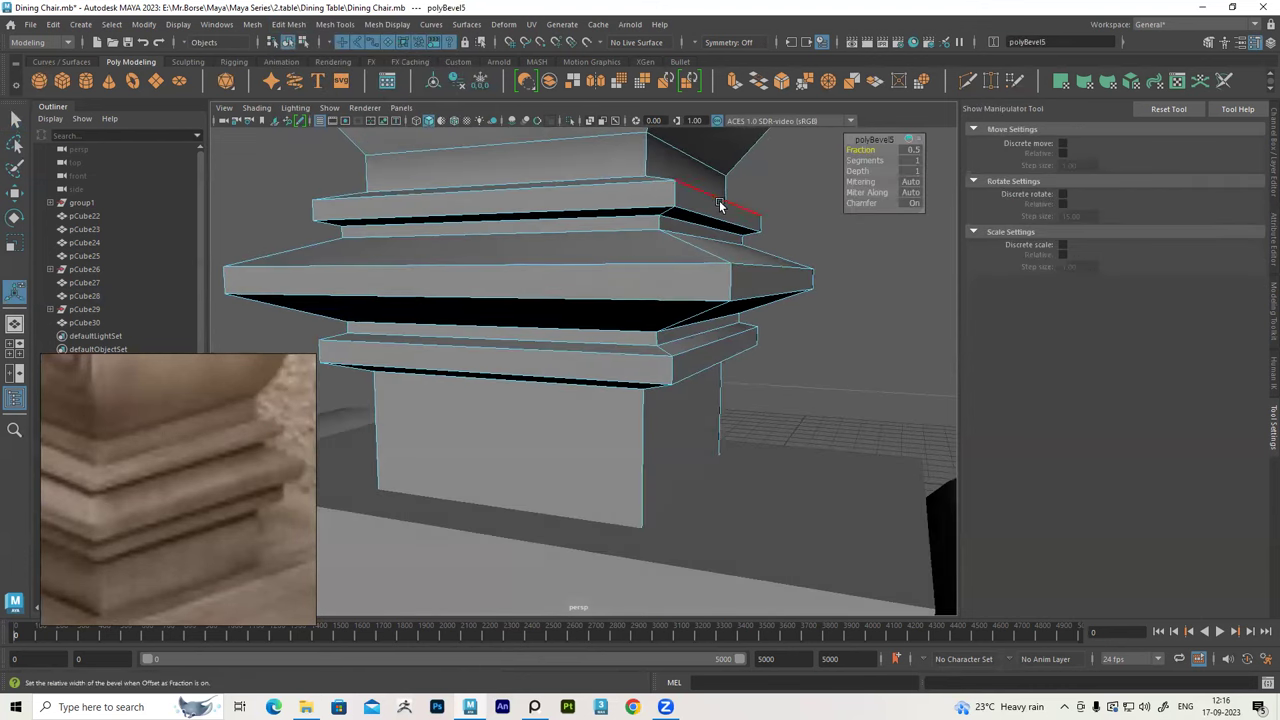
pyautogui.keyDown('alt'); pyautogui.moveTo(719, 205); pyautogui.dragTo(912, 170); pyautogui.keyUp('alt')
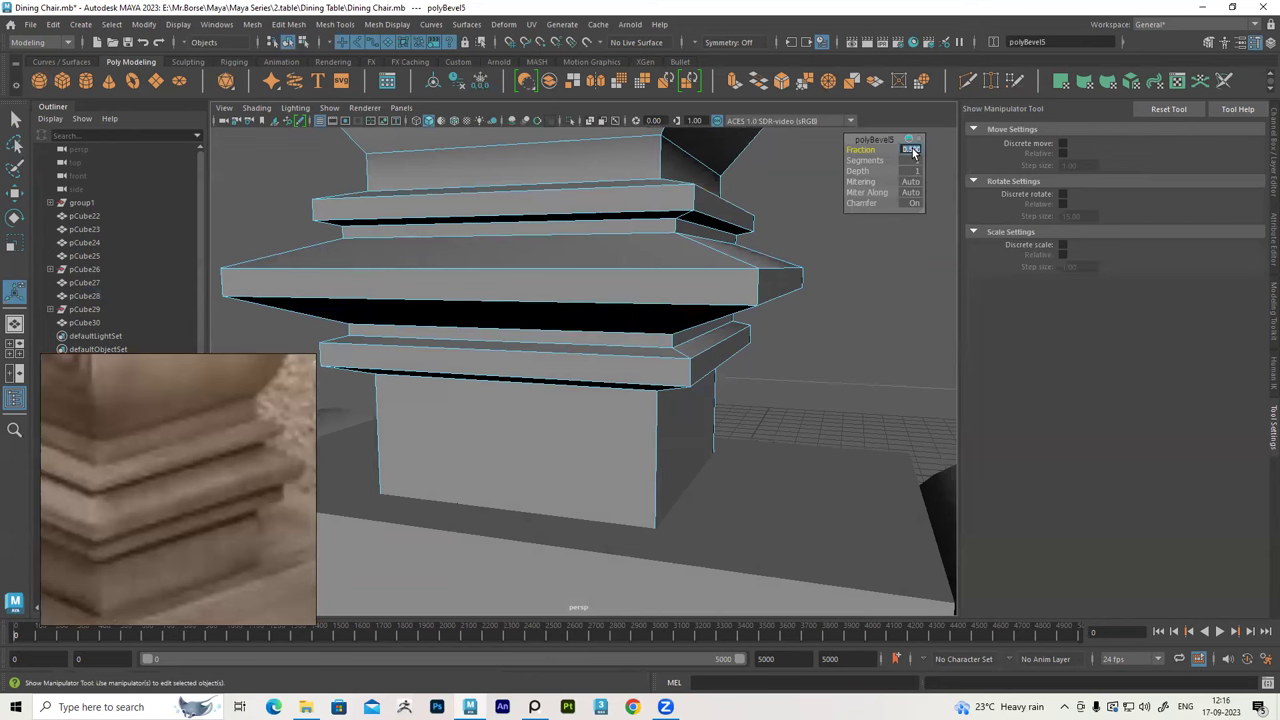
pyautogui.press('Return')
pyautogui.write('0.3')
pyautogui.press('Return')
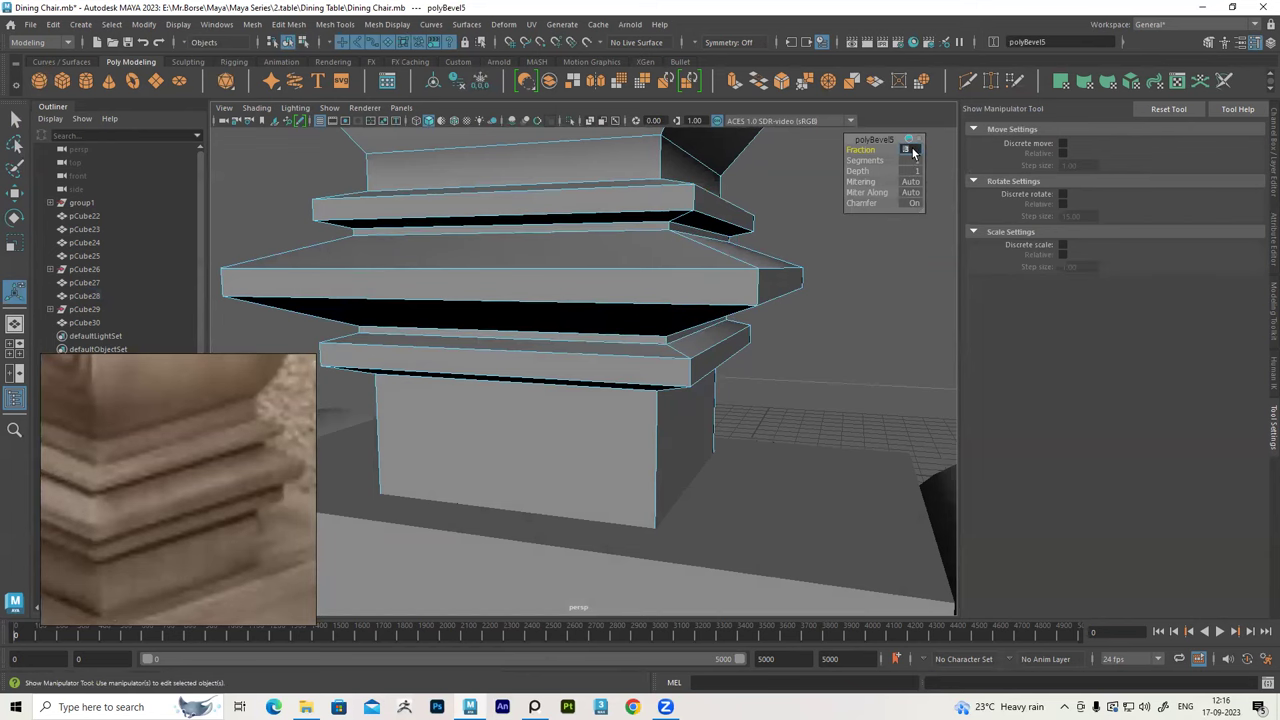
pyautogui.keyDown('alt'); pyautogui.moveTo(760, 229); pyautogui.dragTo(662, 205); pyautogui.keyUp('alt')
pyautogui.moveTo(662, 205); pyautogui.dragTo(749, 173, button='right')
pyautogui.moveTo(749, 173)
pyautogui.keyDown('alt'); pyautogui.mouseDown()
pyautogui.moveTo(709, 286)
pyautogui.moveTo(586, 291)
pyautogui.moveTo(646, 318)
pyautogui.moveTo(300, 355)
pyautogui.mouseUp(); pyautogui.keyUp('alt')
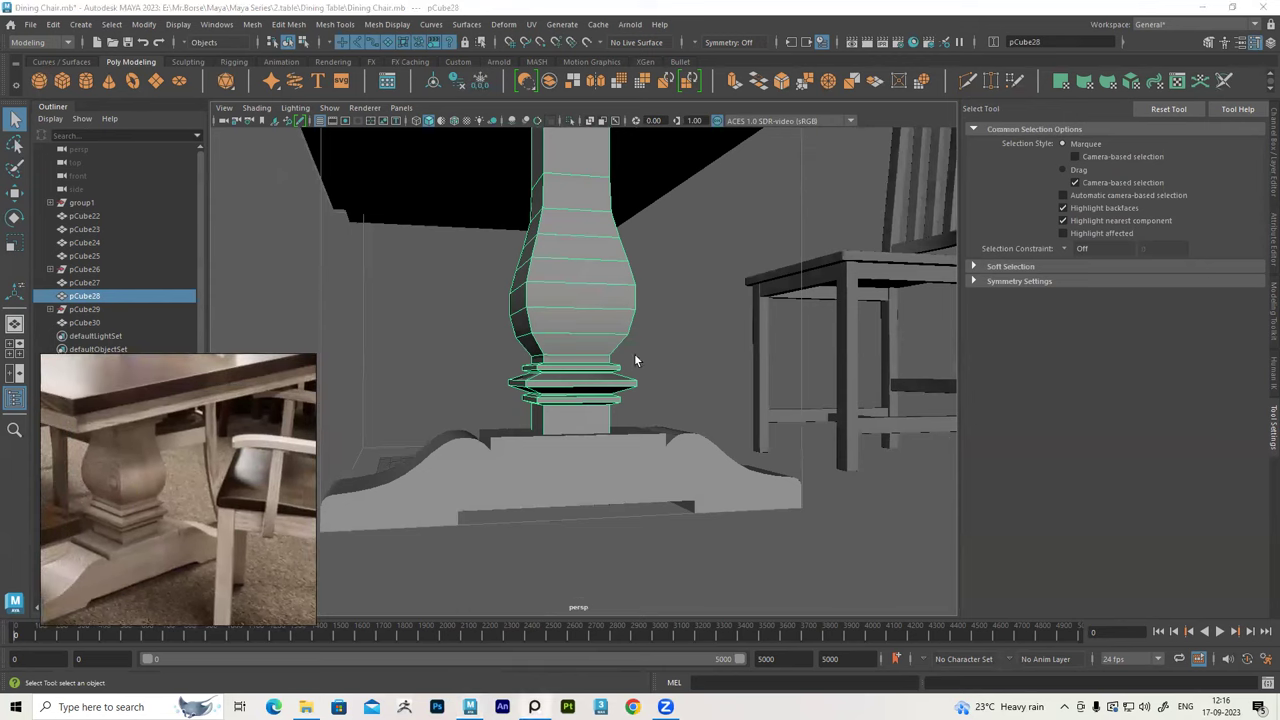
# Scale the base-ring vertices of pCube28 in Vertex mode to resize the ledges
pyautogui.keyDown('alt'); pyautogui.moveTo(634, 353); pyautogui.dragTo(560, 385); pyautogui.keyUp('alt')
pyautogui.keyDown('alt'); pyautogui.moveTo(560, 385); pyautogui.dragTo(563, 402, button='right'); pyautogui.keyUp('alt')
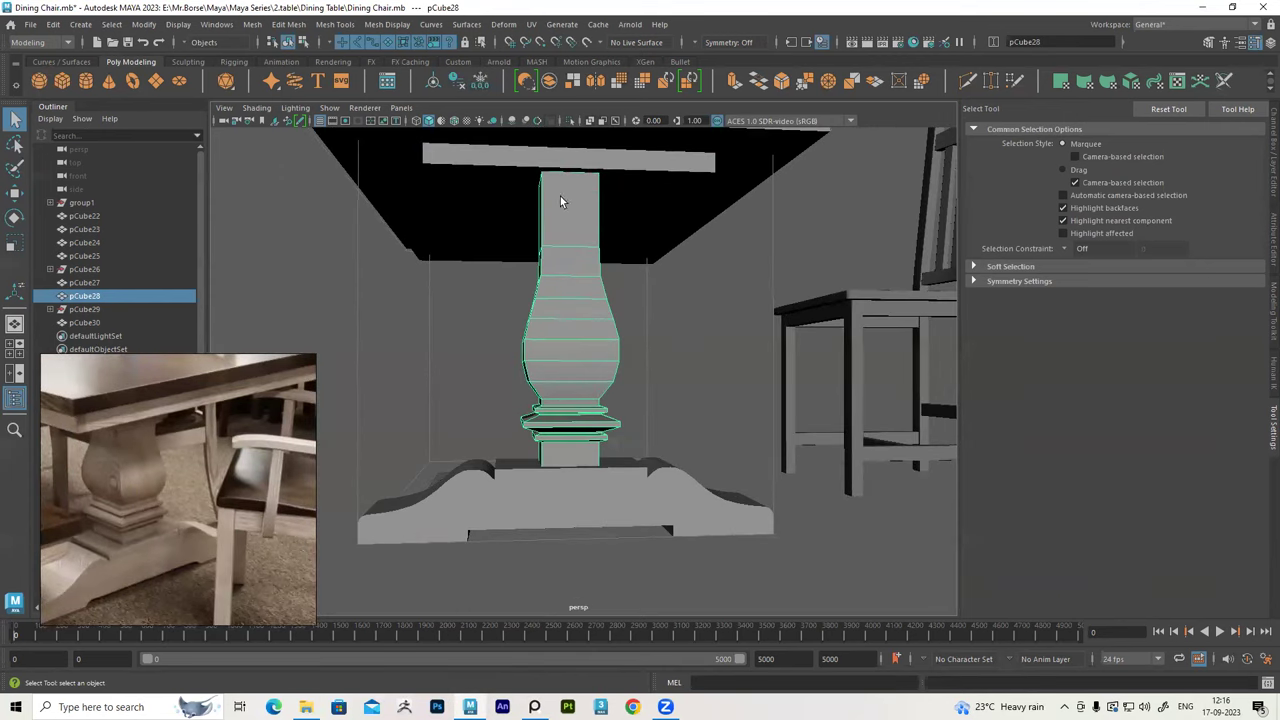
pyautogui.keyDown('alt'); pyautogui.moveTo(582, 271); pyautogui.dragTo(543, 300); pyautogui.keyUp('alt')
pyautogui.keyDown('alt'); pyautogui.moveTo(543, 300); pyautogui.dragTo(554, 391, button='right'); pyautogui.keyUp('alt')
pyautogui.moveTo(554, 391)
pyautogui.keyDown('alt'); pyautogui.mouseDown()
pyautogui.moveTo(656, 297)
pyautogui.moveTo(600, 330)
pyautogui.moveTo(540, 310)
pyautogui.moveTo(536, 325)
pyautogui.moveTo(518, 289)
pyautogui.moveTo(606, 326)
pyautogui.mouseUp(); pyautogui.keyUp('alt')
pyautogui.click(656, 297)
pyautogui.hotkey('ctrl', 'z')
pyautogui.moveTo(685, 293); pyautogui.dragTo(606, 286, button='right')
pyautogui.moveTo(606, 286)
pyautogui.keyDown('alt'); pyautogui.mouseDown()
pyautogui.moveTo(481, 333)
pyautogui.moveTo(430, 305)
pyautogui.moveTo(628, 393)
pyautogui.moveTo(531, 278)
pyautogui.mouseUp(); pyautogui.keyUp('alt')
pyautogui.press('r')
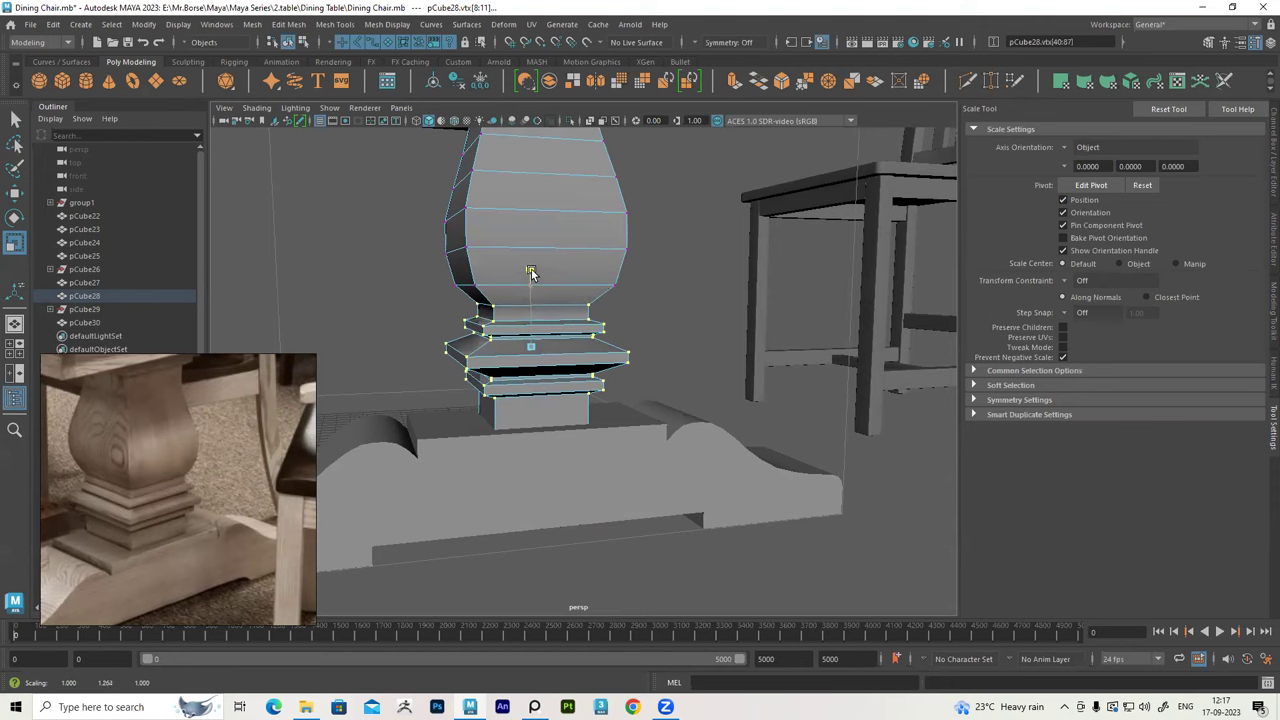
pyautogui.keyDown('alt'); pyautogui.moveTo(573, 316); pyautogui.dragTo(556, 250); pyautogui.keyUp('alt')
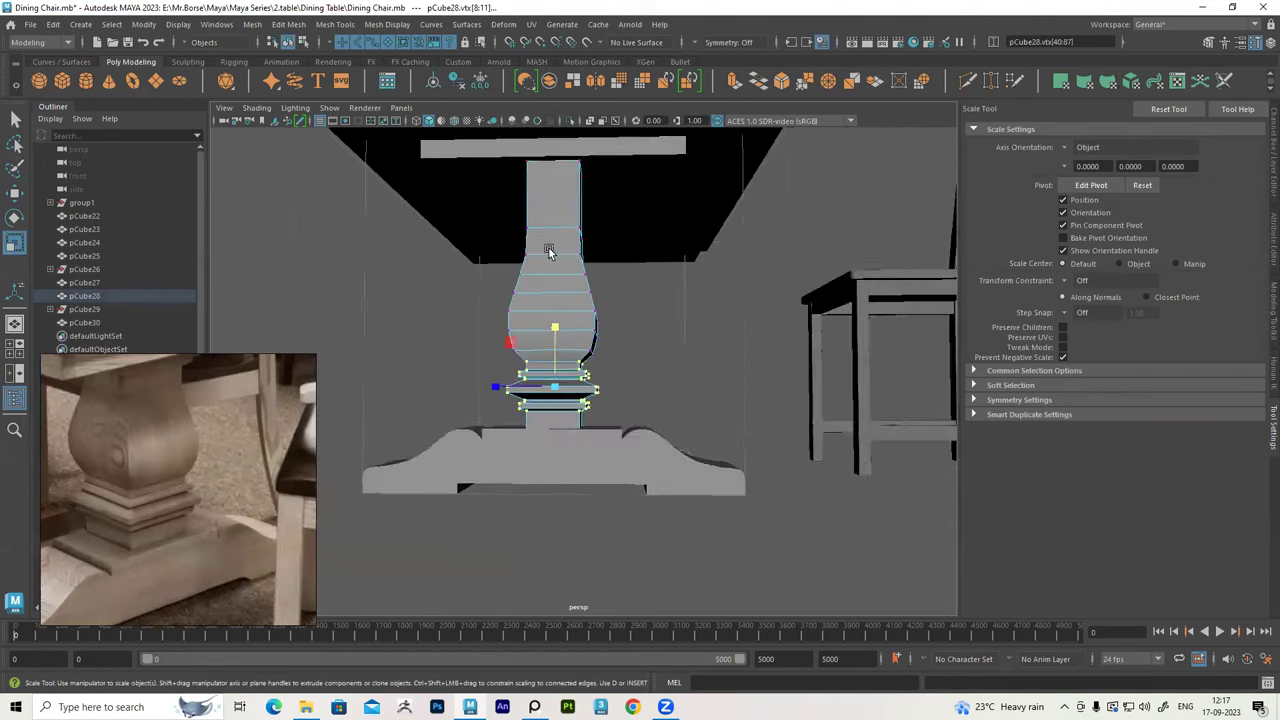
# In four-view, move the bulb vertices upward to stretch the bulb section higher
pyautogui.press('space')
pyautogui.scroll(3, 822, 520)
pyautogui.keyDown('alt'); pyautogui.moveTo(848, 502); pyautogui.dragTo(810, 514, button='middle'); pyautogui.keyUp('alt')
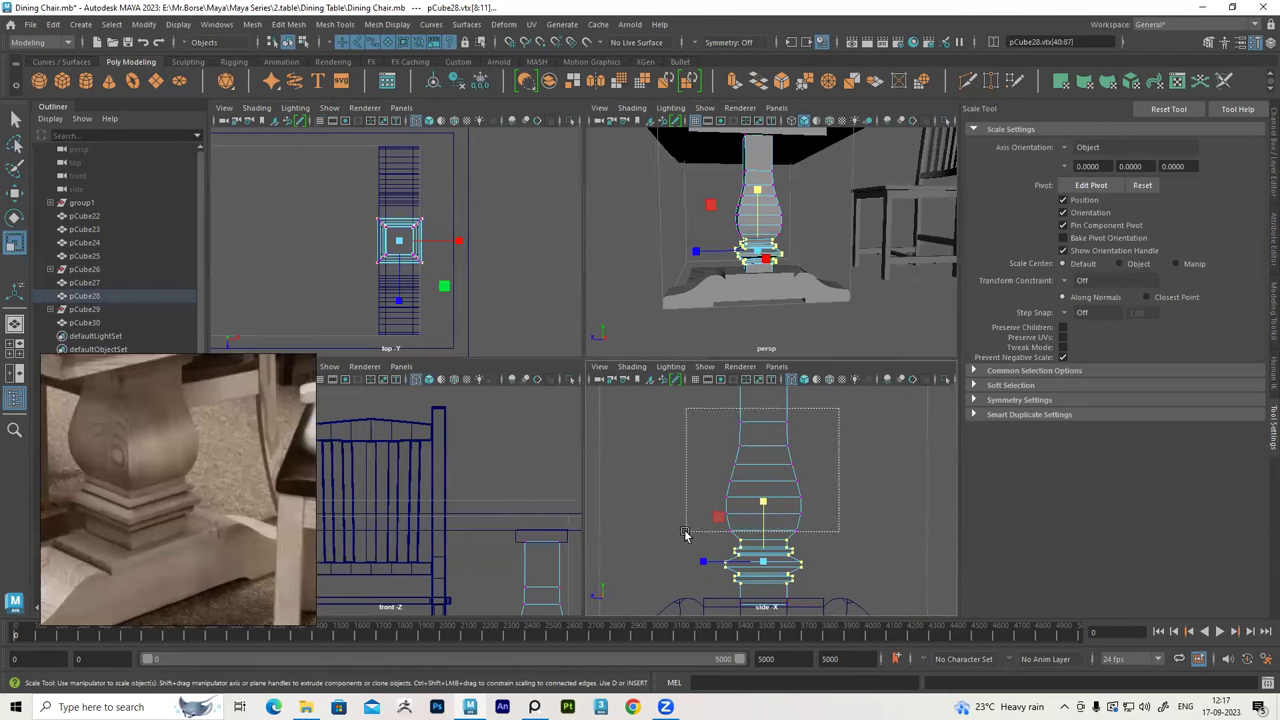
pyautogui.moveTo(683, 540); pyautogui.dragTo(683, 540)
pyautogui.press('w')
pyautogui.moveTo(760, 300)
pyautogui.keyDown('alt'); pyautogui.mouseDown()
pyautogui.moveTo(776, 280)
pyautogui.moveTo(755, 190)
pyautogui.moveTo(754, 201)
pyautogui.mouseUp(); pyautogui.keyUp('alt')
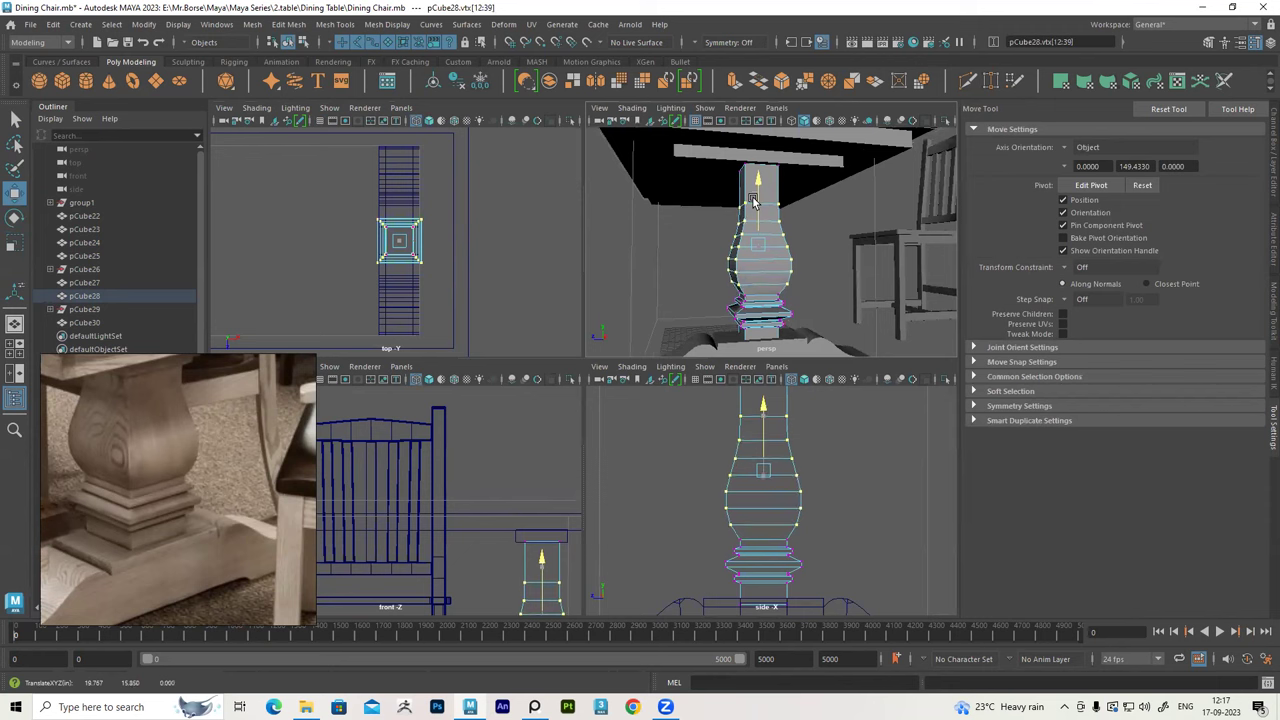
pyautogui.press('space')
pyautogui.keyDown('alt'); pyautogui.moveTo(700, 328); pyautogui.dragTo(600, 312); pyautogui.keyUp('alt')
pyautogui.moveTo(600, 312); pyautogui.dragTo(722, 283, button='right')
pyautogui.moveTo(722, 283)
pyautogui.keyDown('alt'); pyautogui.mouseDown()
pyautogui.moveTo(700, 386)
pyautogui.moveTo(677, 374)
pyautogui.moveTo(671, 277)
pyautogui.moveTo(615, 362)
pyautogui.moveTo(590, 350)
pyautogui.moveTo(591, 421)
pyautogui.moveTo(572, 284)
pyautogui.mouseUp(); pyautogui.keyUp('alt')
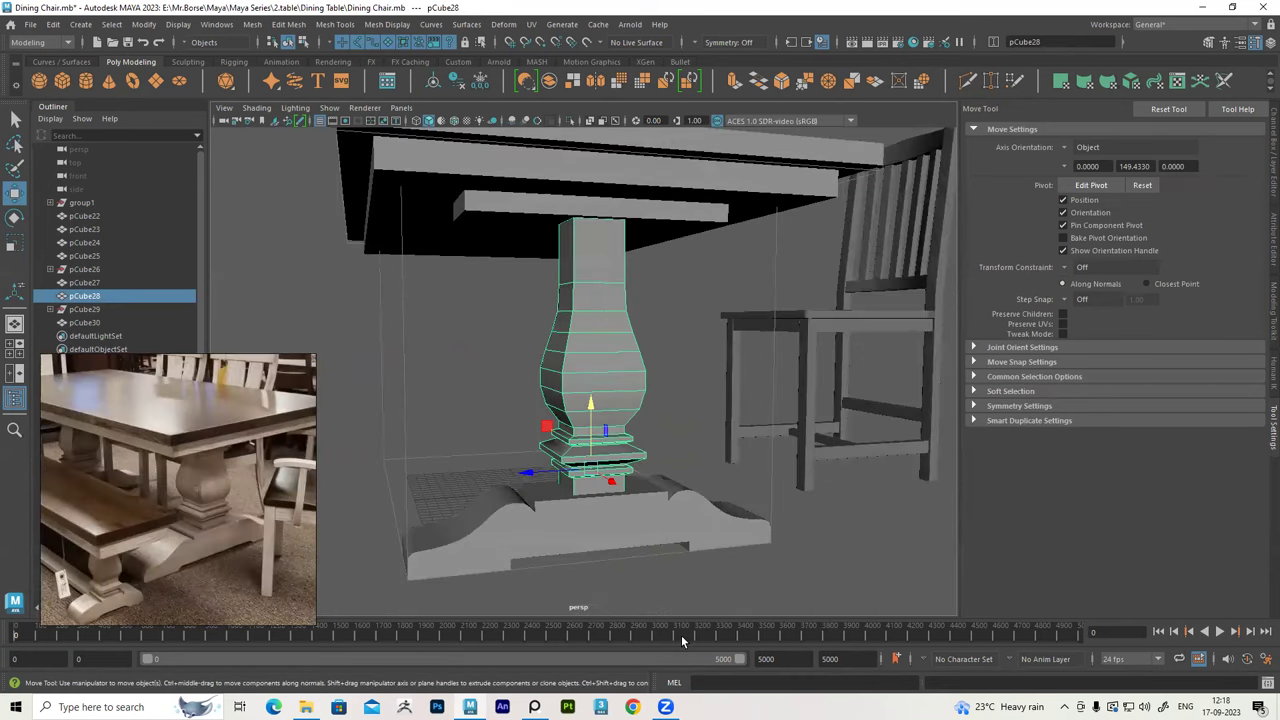
# Isolate pCube28, duplicate it with Ctrl+D, and lift the copy straight up on Y
pyautogui.click(570, 120)
pyautogui.scroll(3, 630, 318)
pyautogui.keyDown('alt'); pyautogui.moveTo(630, 318); pyautogui.dragTo(644, 282); pyautogui.keyUp('alt')
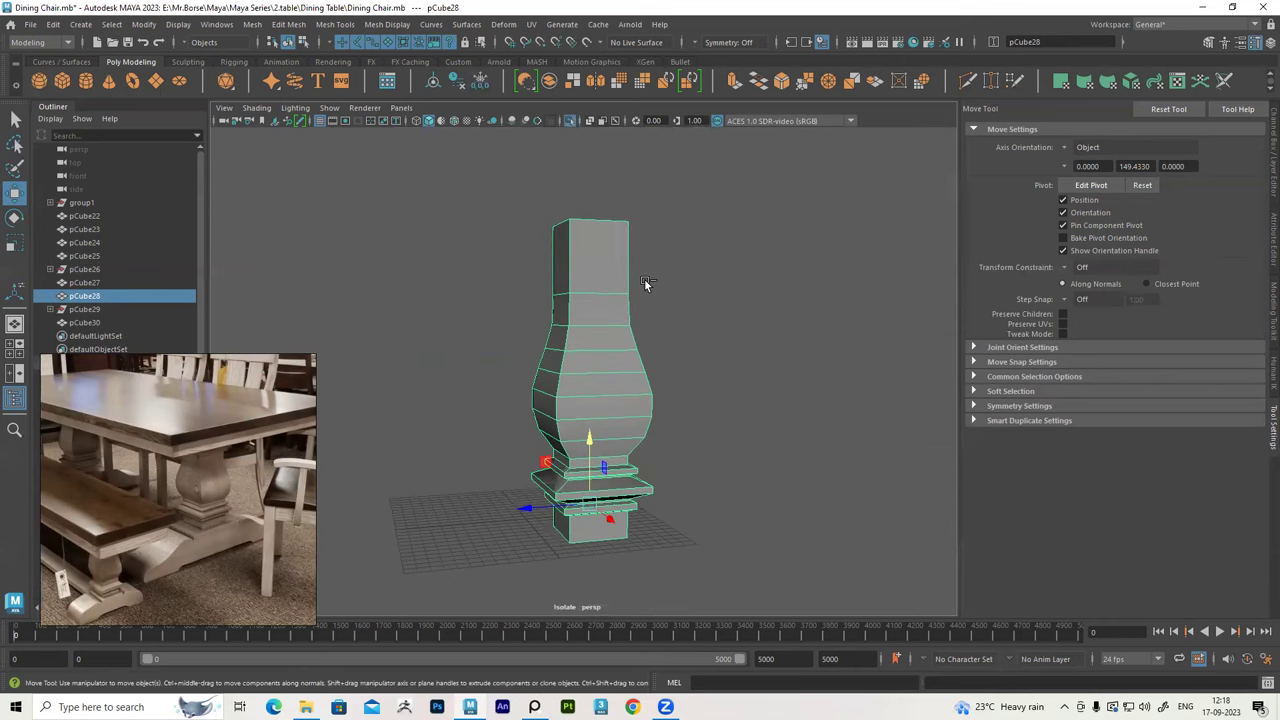
pyautogui.hotkey('ctrl', 'd')
pyautogui.moveTo(593, 452)
pyautogui.mouseDown()
pyautogui.moveTo(610, 140)
pyautogui.moveTo(657, 354)
pyautogui.mouseUp()
pyautogui.keyDown('alt'); pyautogui.moveTo(657, 354); pyautogui.dragTo(627, 318, button='middle'); pyautogui.keyUp('alt')
pyautogui.moveTo(627, 318)
pyautogui.keyDown('alt'); pyautogui.mouseDown()
pyautogui.moveTo(595, 270)
pyautogui.moveTo(632, 246)
pyautogui.mouseUp(); pyautogui.keyUp('alt')
# Select the vase face band on the duplicate, undo back, and reselect the copy pCube31
pyautogui.click(592, 287)
pyautogui.moveTo(462, 371)
pyautogui.mouseDown()
pyautogui.moveTo(608, 391)
pyautogui.moveTo(618, 291)
pyautogui.moveTo(696, 228)
pyautogui.moveTo(658, 209)
pyautogui.mouseUp()
pyautogui.moveTo(439, 425); pyautogui.dragTo(439, 425)
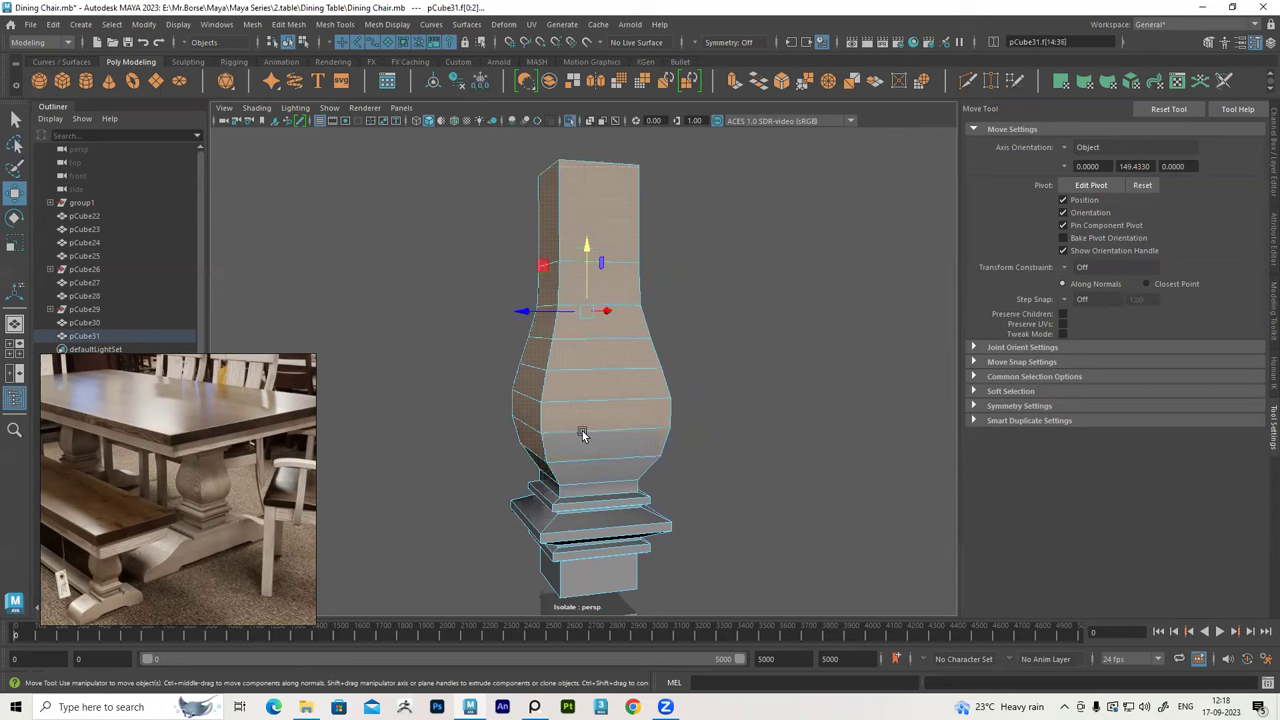
pyautogui.keyDown('alt'); pyautogui.moveTo(583, 434); pyautogui.dragTo(608, 380); pyautogui.keyUp('alt')
pyautogui.click(555, 365)
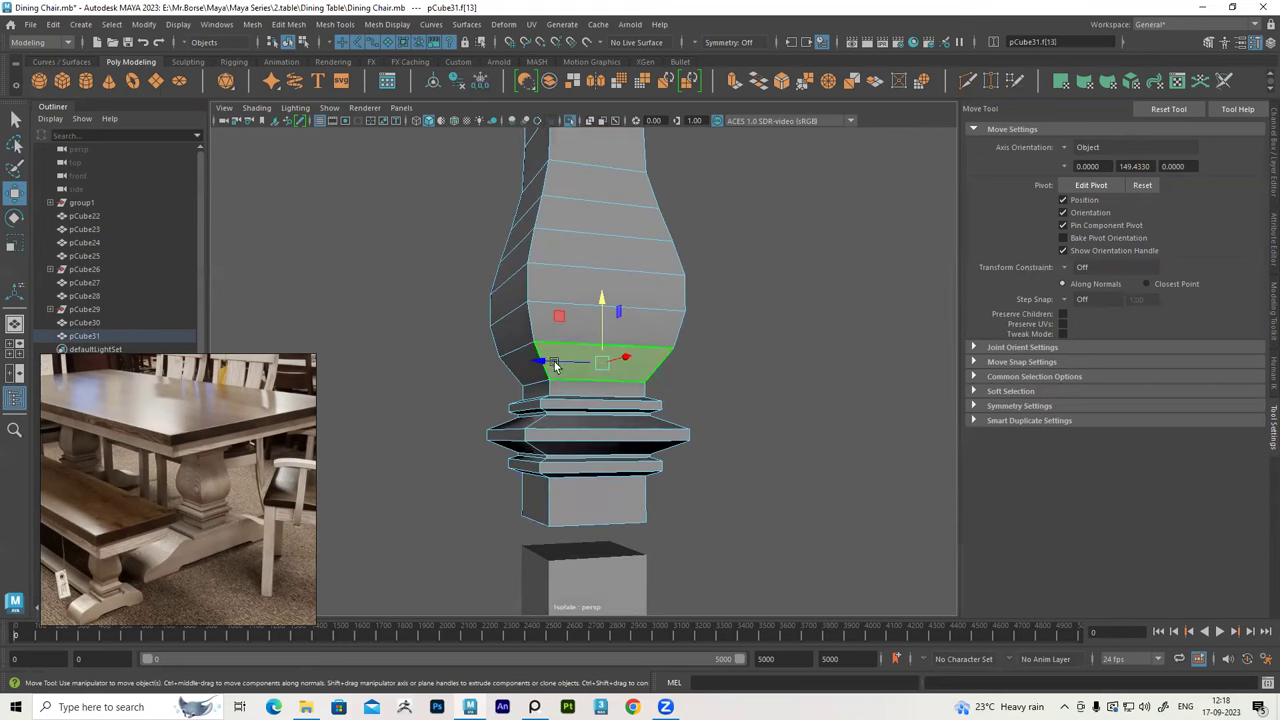
pyautogui.scroll(3, 555, 365)
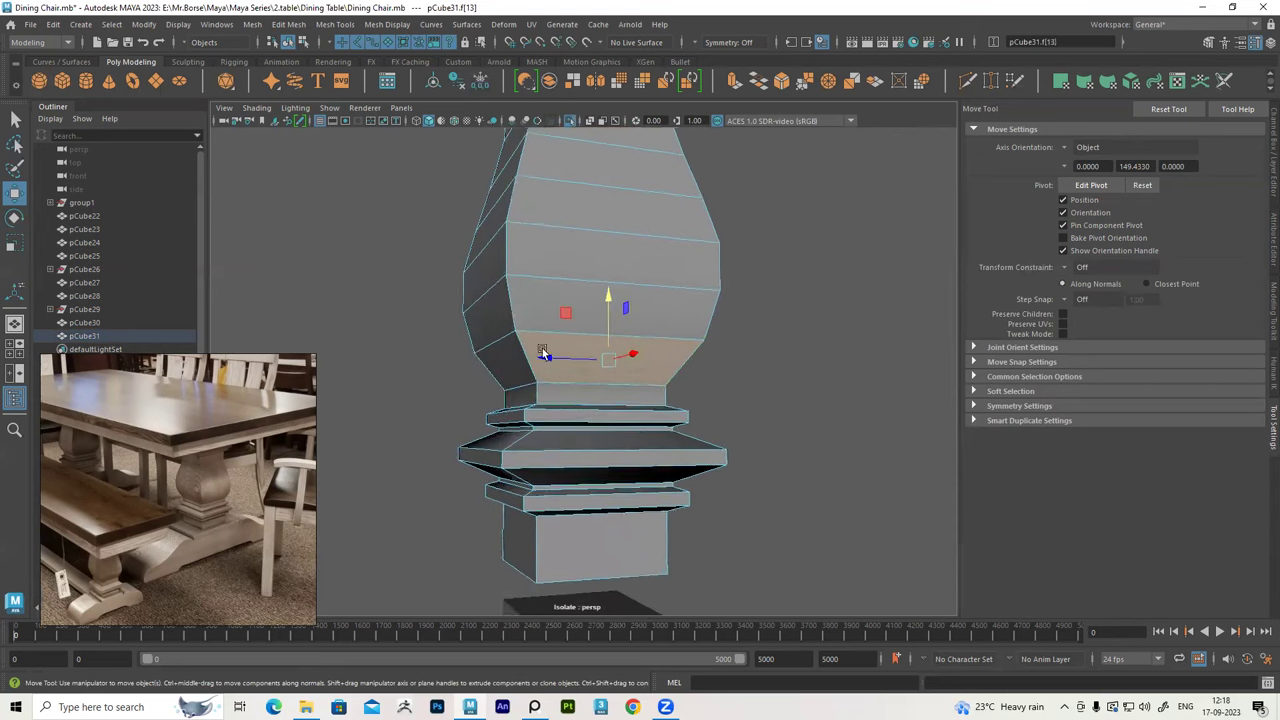
pyautogui.scroll(1, 503, 360)
pyautogui.keyDown('shift'); pyautogui.doubleClick(500, 360); pyautogui.keyUp('shift')
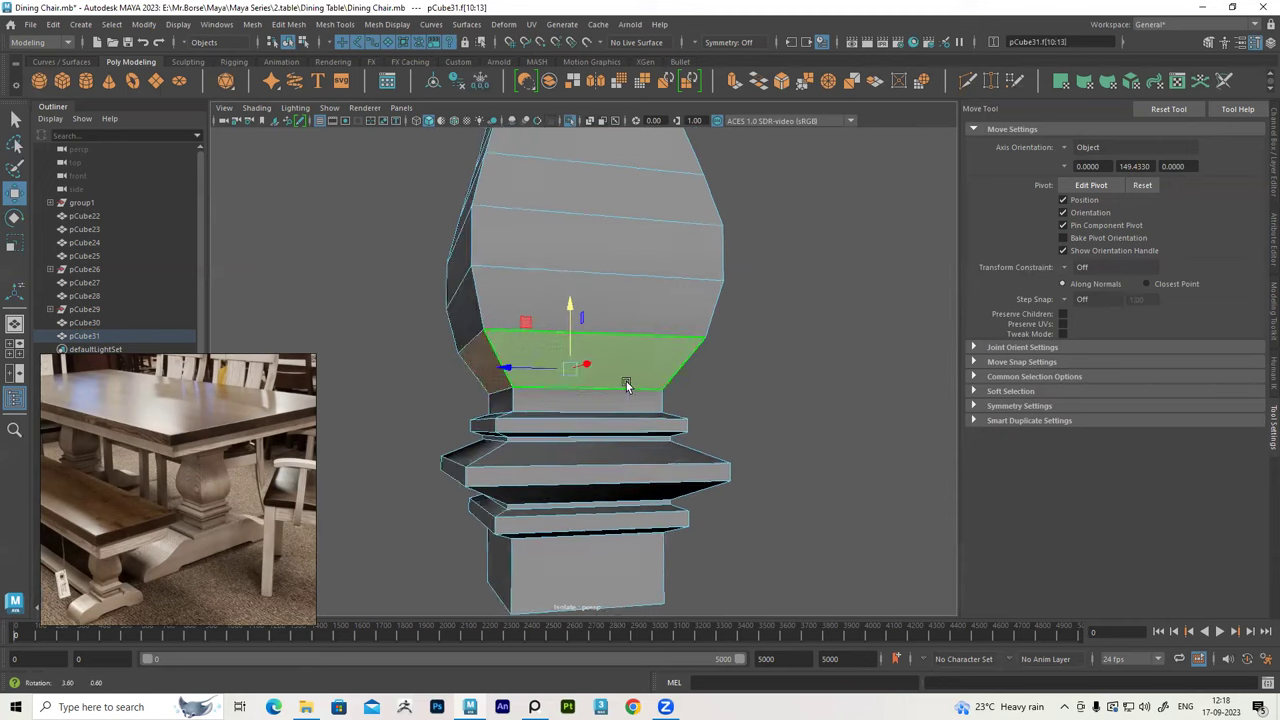
pyautogui.keyDown('alt'); pyautogui.moveTo(500, 360); pyautogui.dragTo(510, 388); pyautogui.keyUp('alt')
pyautogui.hotkey('ctrl', 'z')
pyautogui.hotkey('ctrl', 'z')
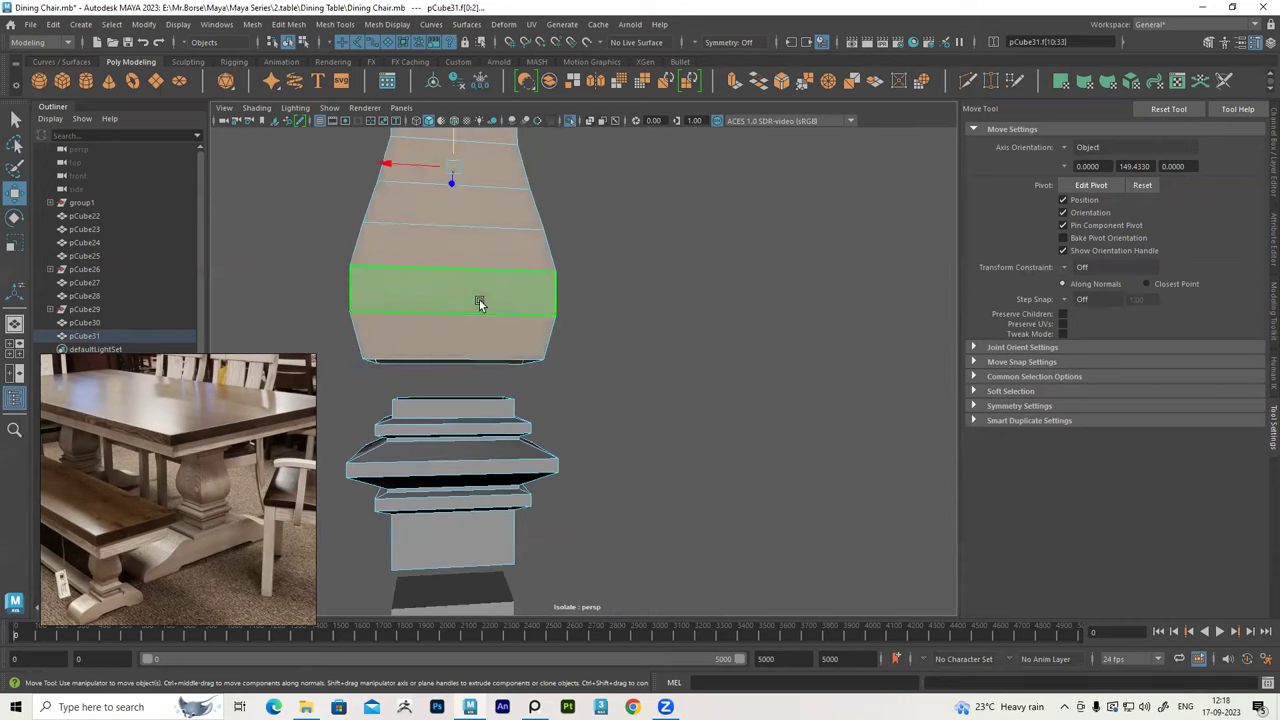
pyautogui.hotkey('ctrl', 'z')
pyautogui.hotkey('ctrl', 'z')
pyautogui.hotkey('ctrl', 'z')
pyautogui.moveTo(510, 329)
pyautogui.keyDown('alt'); pyautogui.mouseDown()
pyautogui.moveTo(588, 320)
pyautogui.moveTo(584, 262)
pyautogui.moveTo(531, 178)
pyautogui.moveTo(571, 314)
pyautogui.mouseUp(); pyautogui.keyUp('alt')
pyautogui.click(543, 258)
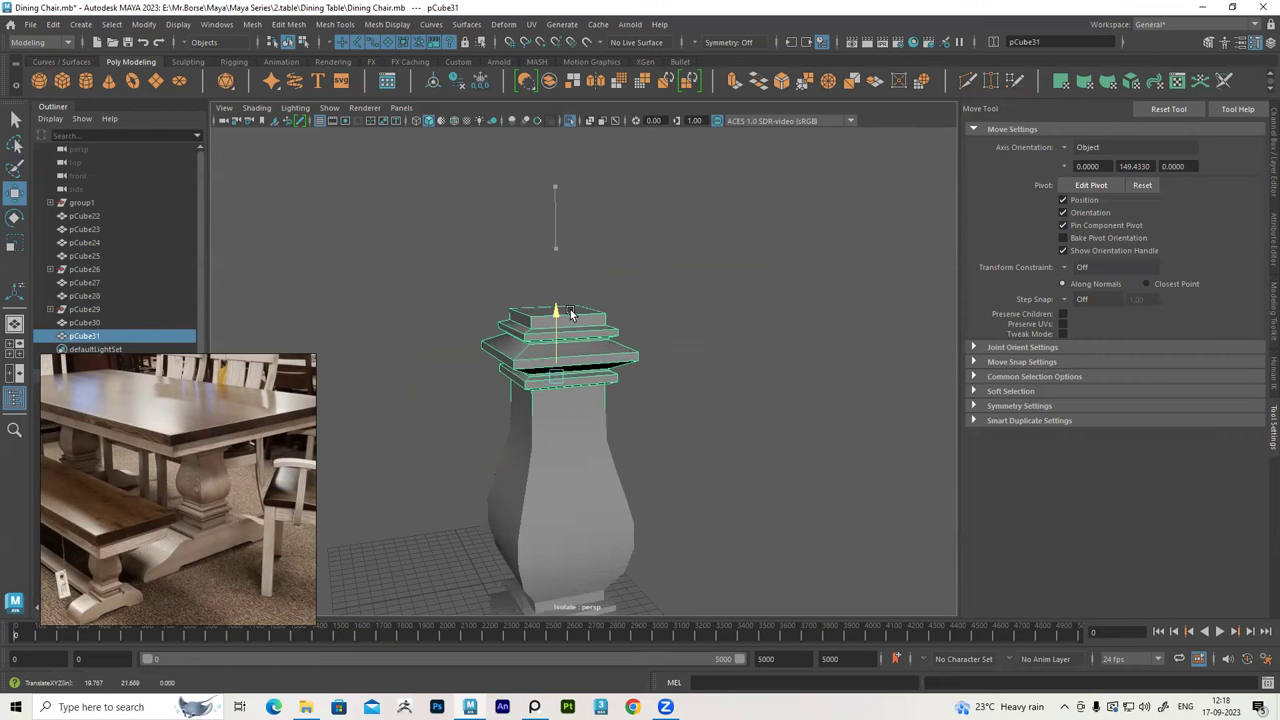
# Show wireframe on shaded and lift the top cap off the column
pyautogui.keyDown('alt'); pyautogui.moveTo(571, 314); pyautogui.dragTo(506, 177); pyautogui.keyUp('alt')
pyautogui.click(455, 121)
pyautogui.keyDown('alt'); pyautogui.moveTo(588, 291); pyautogui.dragTo(548, 261); pyautogui.keyUp('alt')
pyautogui.moveTo(518, 210)
pyautogui.mouseDown()
pyautogui.moveTo(518, 150)
pyautogui.moveTo(528, 262)
pyautogui.moveTo(541, 262)
pyautogui.mouseUp()
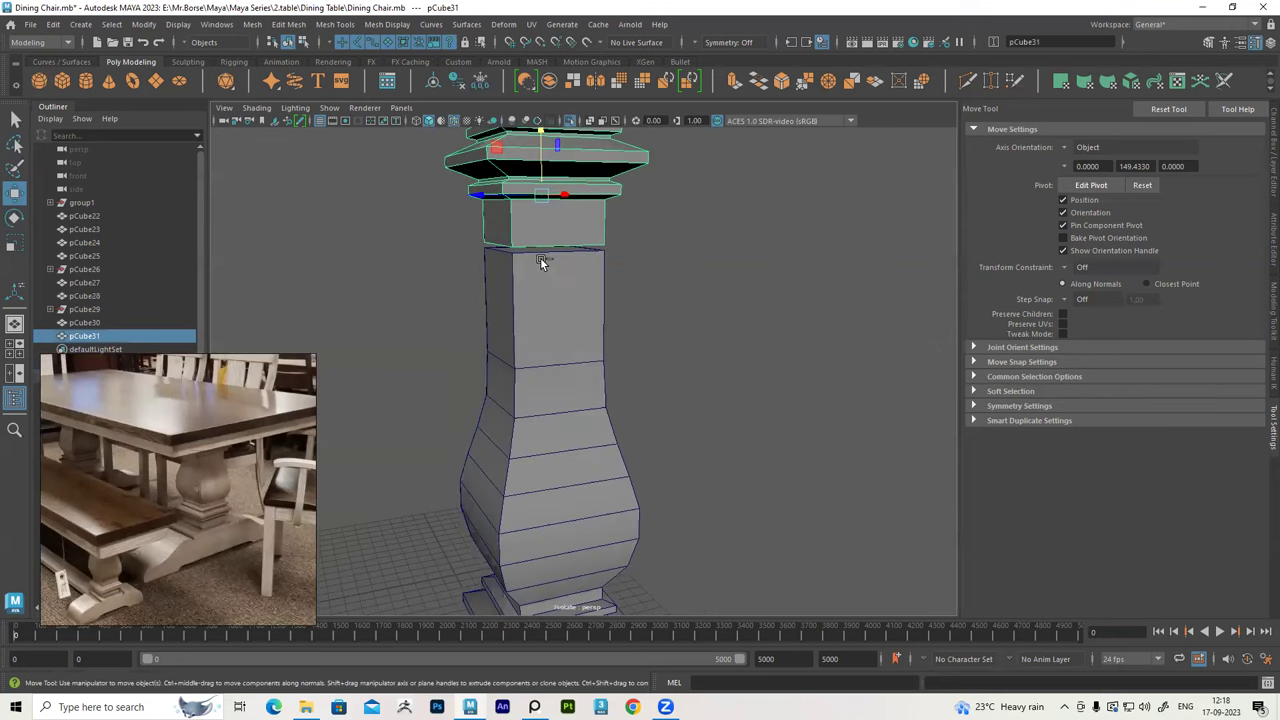
pyautogui.moveTo(541, 262); pyautogui.dragTo(511, 260, button='middle')
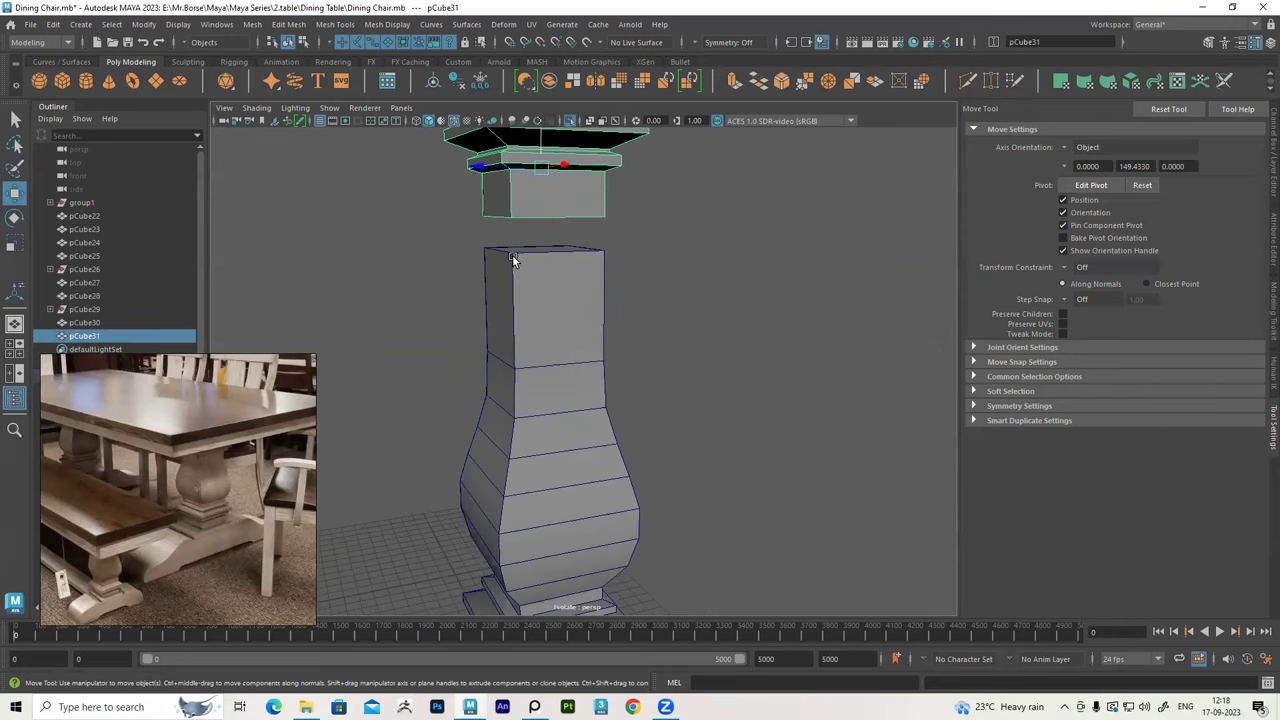
# Delete pCube28's top two face rows and lower the cap piece toward the column
pyautogui.click(541, 314)
pyautogui.keyDown('alt'); pyautogui.moveTo(580, 349); pyautogui.dragTo(535, 290, button='right'); pyautogui.keyUp('alt')
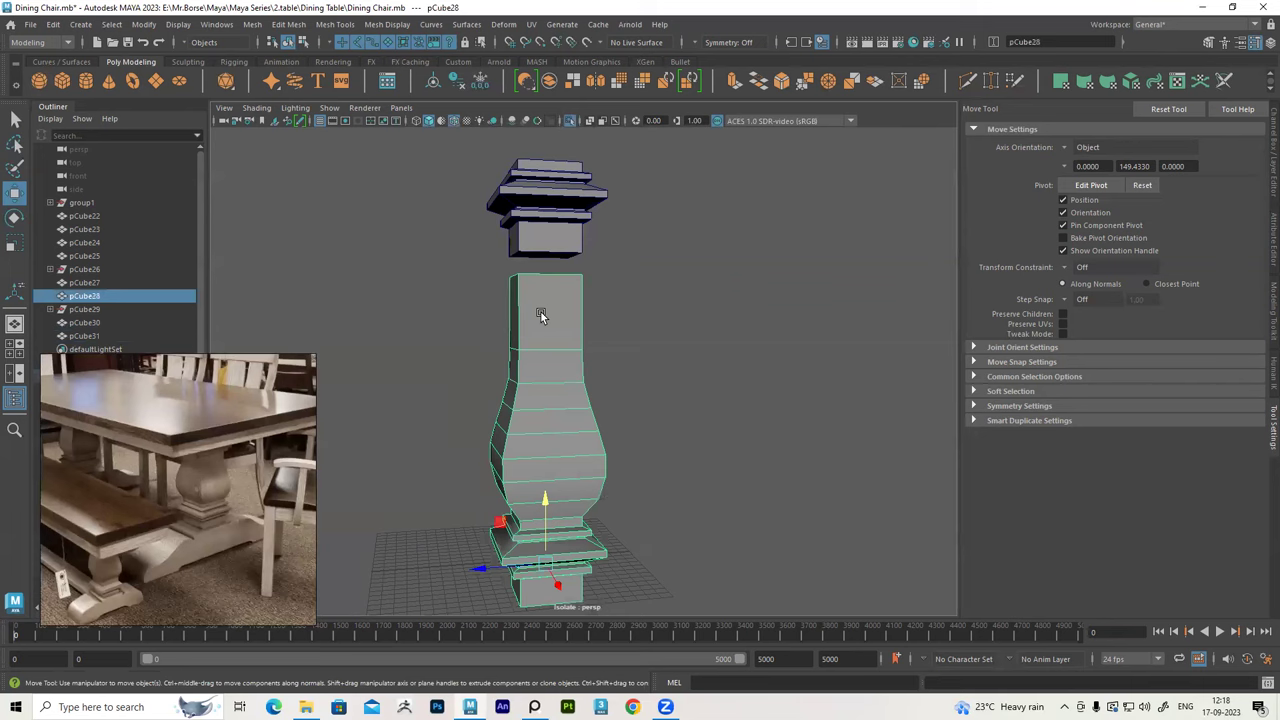
pyautogui.rightClick(546, 285)
pyautogui.click(548, 319)
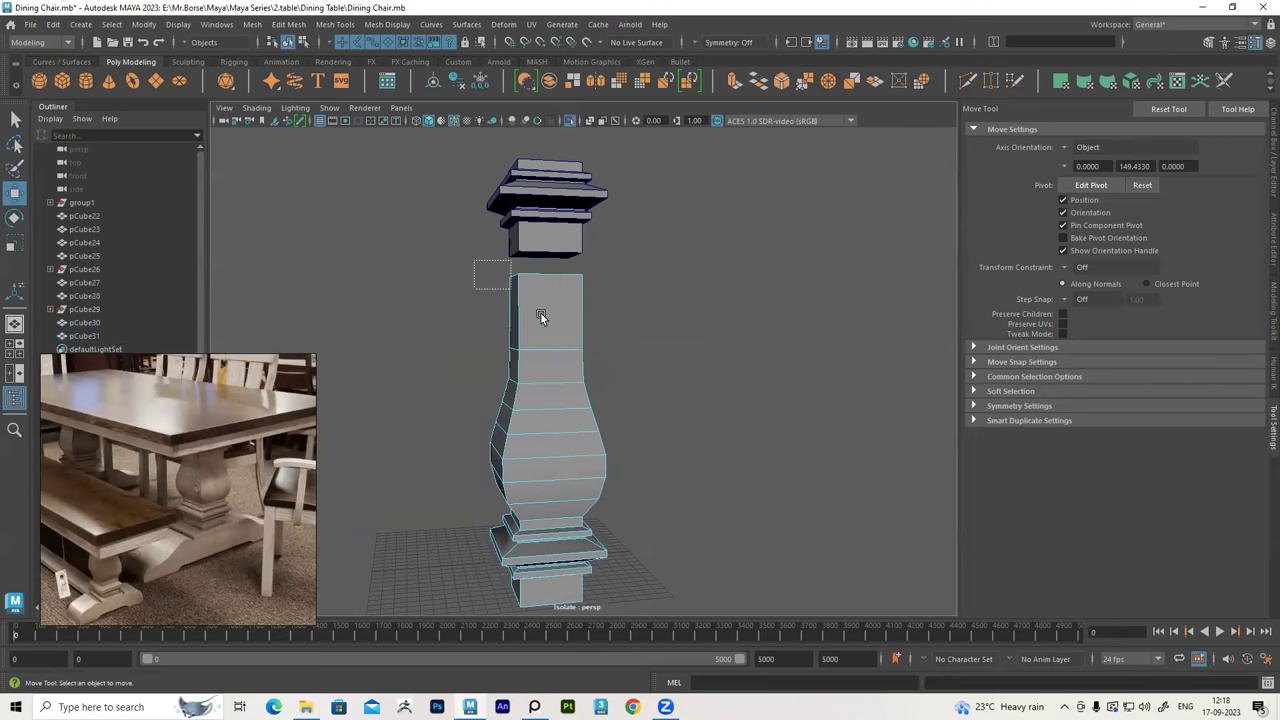
pyautogui.moveTo(615, 368)
pyautogui.mouseDown()
pyautogui.moveTo(634, 370)
pyautogui.moveTo(622, 281)
pyautogui.mouseUp()
pyautogui.press('Delete')
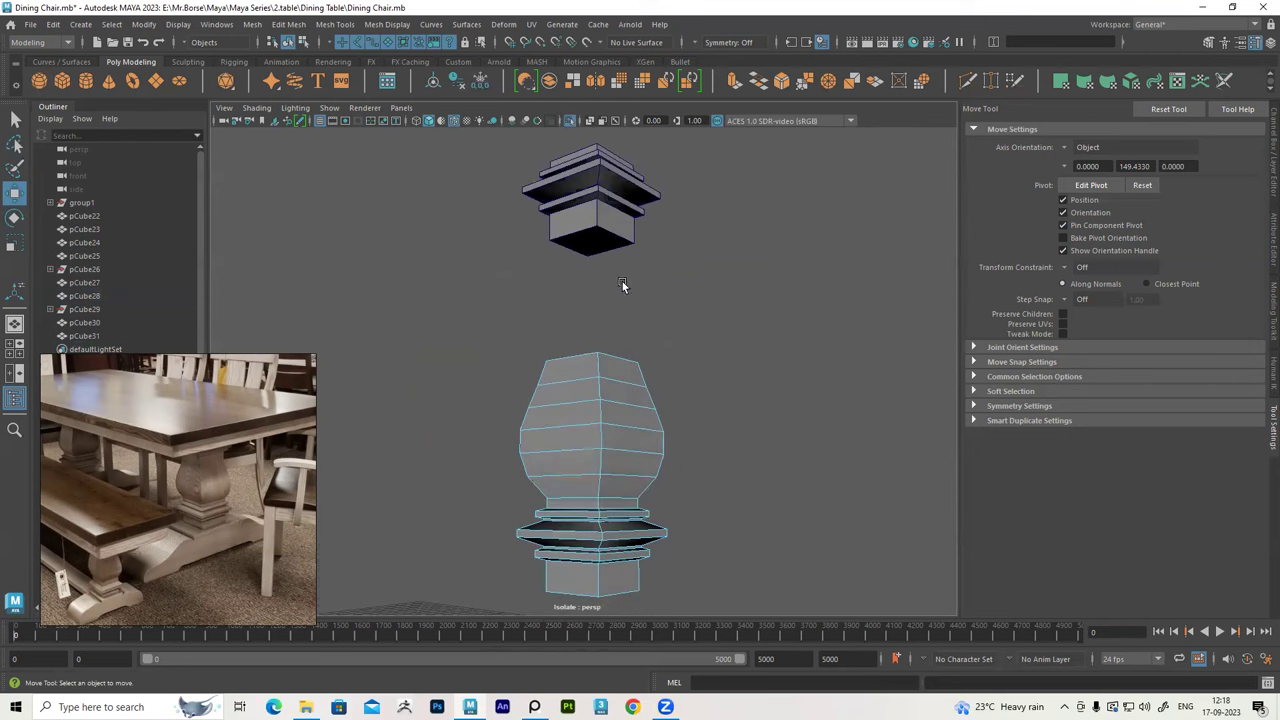
pyautogui.moveTo(657, 266); pyautogui.dragTo(732, 223, button='right')
pyautogui.click(574, 238)
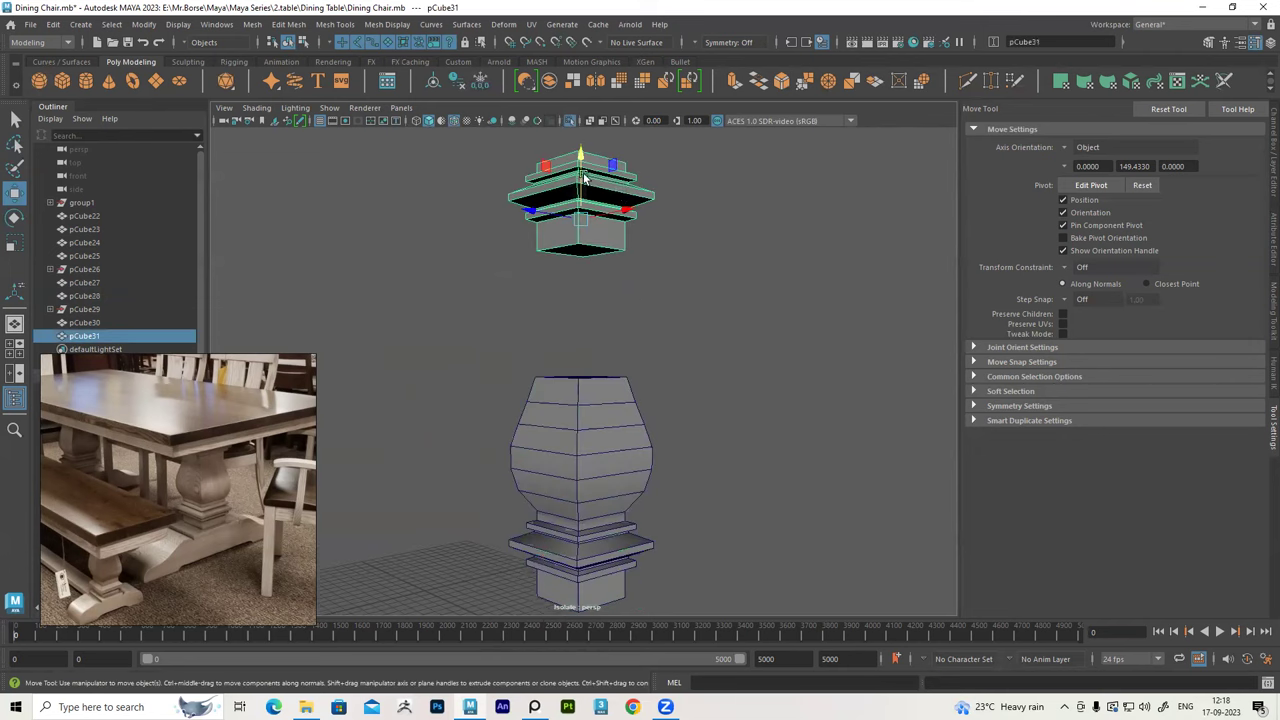
pyautogui.moveTo(592, 150); pyautogui.dragTo(594, 238)
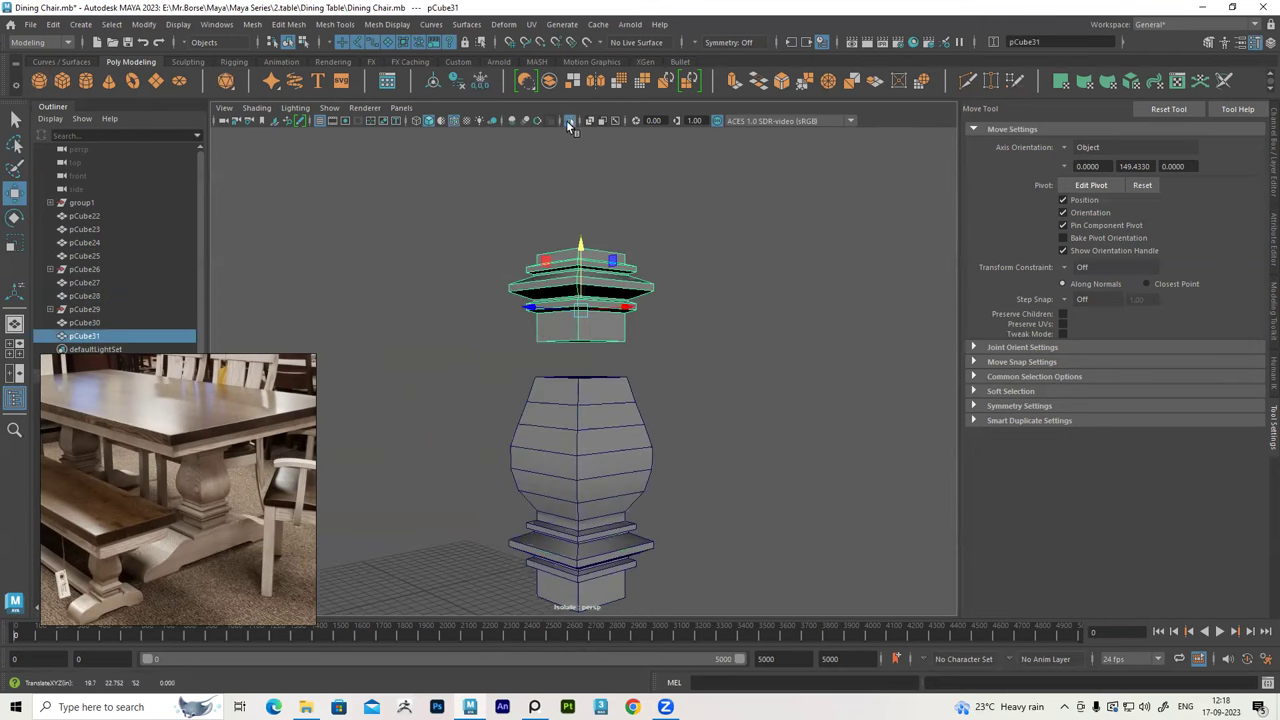
# Restore the full scene, seat the cap under the tabletop, and add the column to the selection
pyautogui.click(569, 120)
pyautogui.scroll(3, 560, 230)
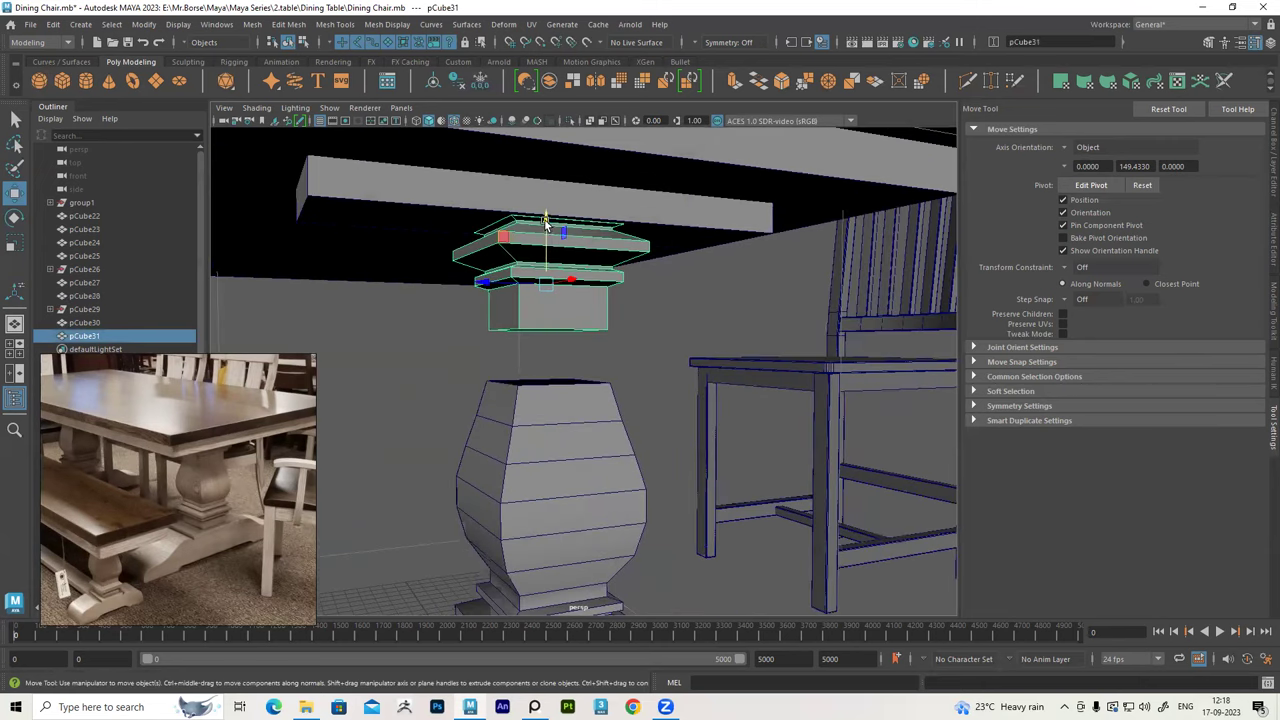
pyautogui.scroll(1, 565, 240)
pyautogui.keyDown('shift'); pyautogui.moveTo(550, 240); pyautogui.dragTo(555, 248); pyautogui.keyUp('shift')
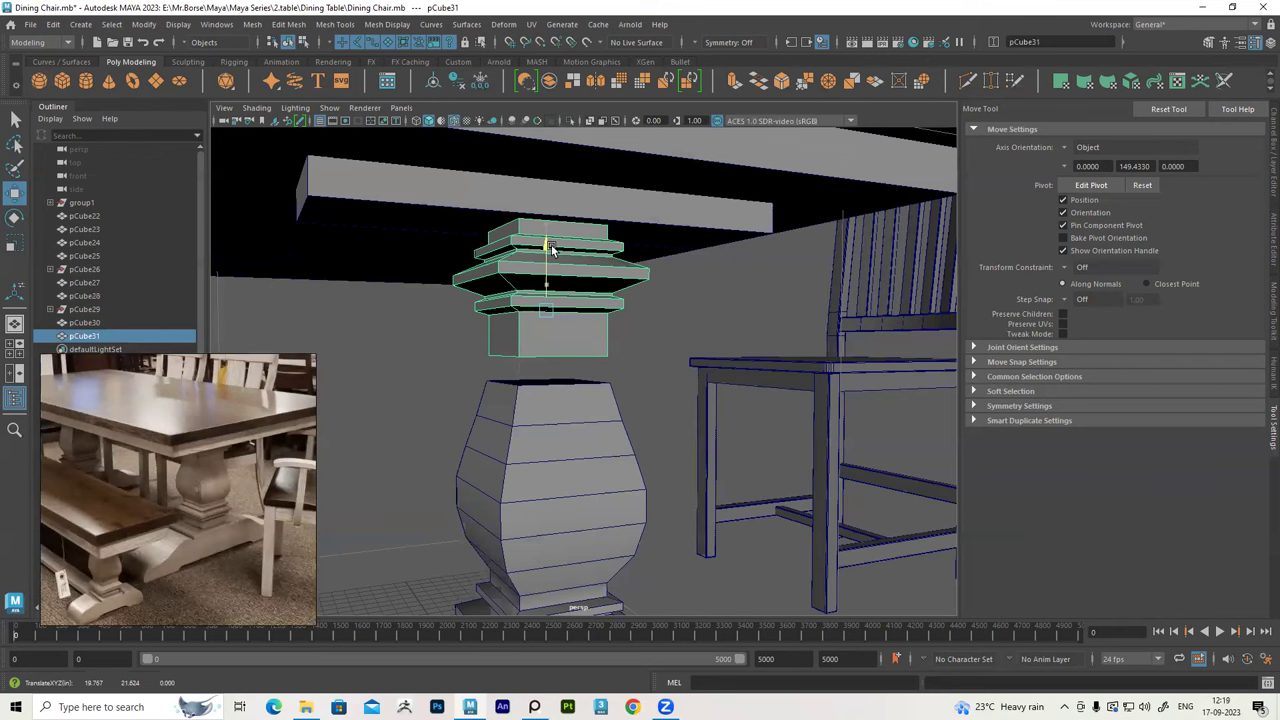
pyautogui.moveTo(555, 252)
pyautogui.keyDown('alt'); pyautogui.mouseDown(button='middle')
pyautogui.moveTo(570, 280)
pyautogui.moveTo(635, 322)
pyautogui.mouseUp(button='middle'); pyautogui.keyUp('alt')
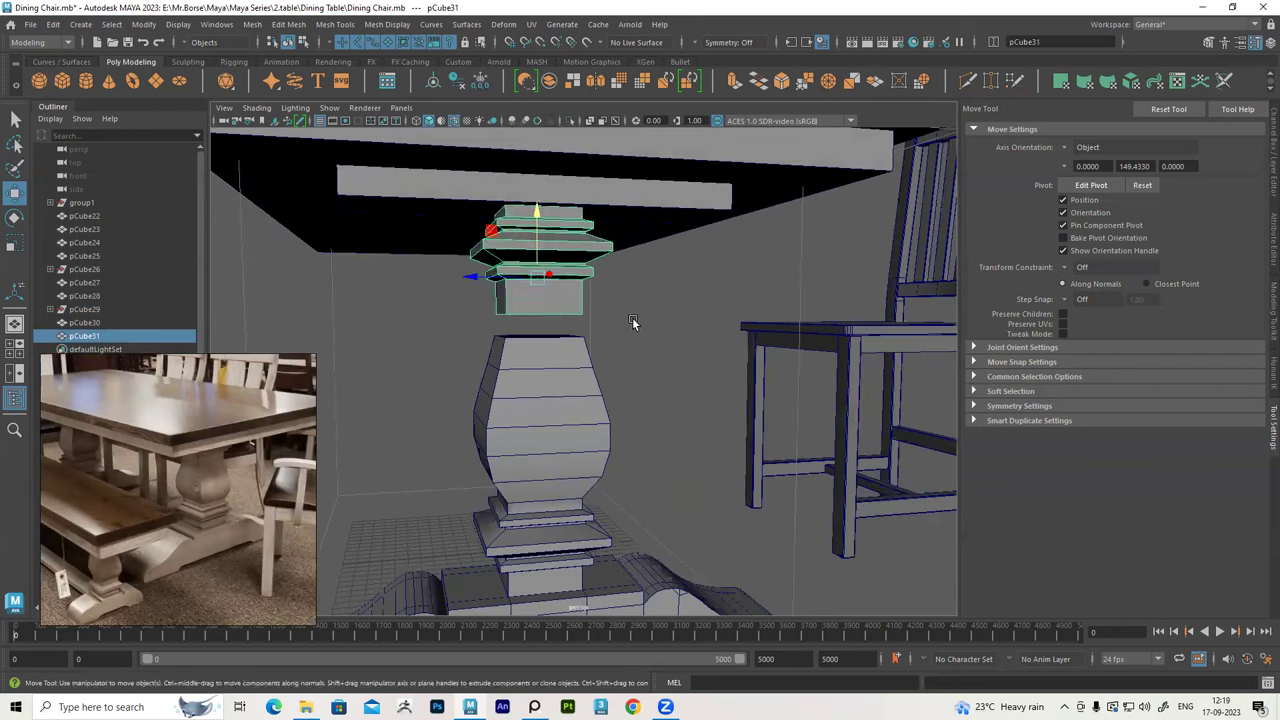
pyautogui.click(583, 382)
pyautogui.keyDown('alt'); pyautogui.moveTo(614, 348); pyautogui.dragTo(560, 340); pyautogui.keyUp('alt')
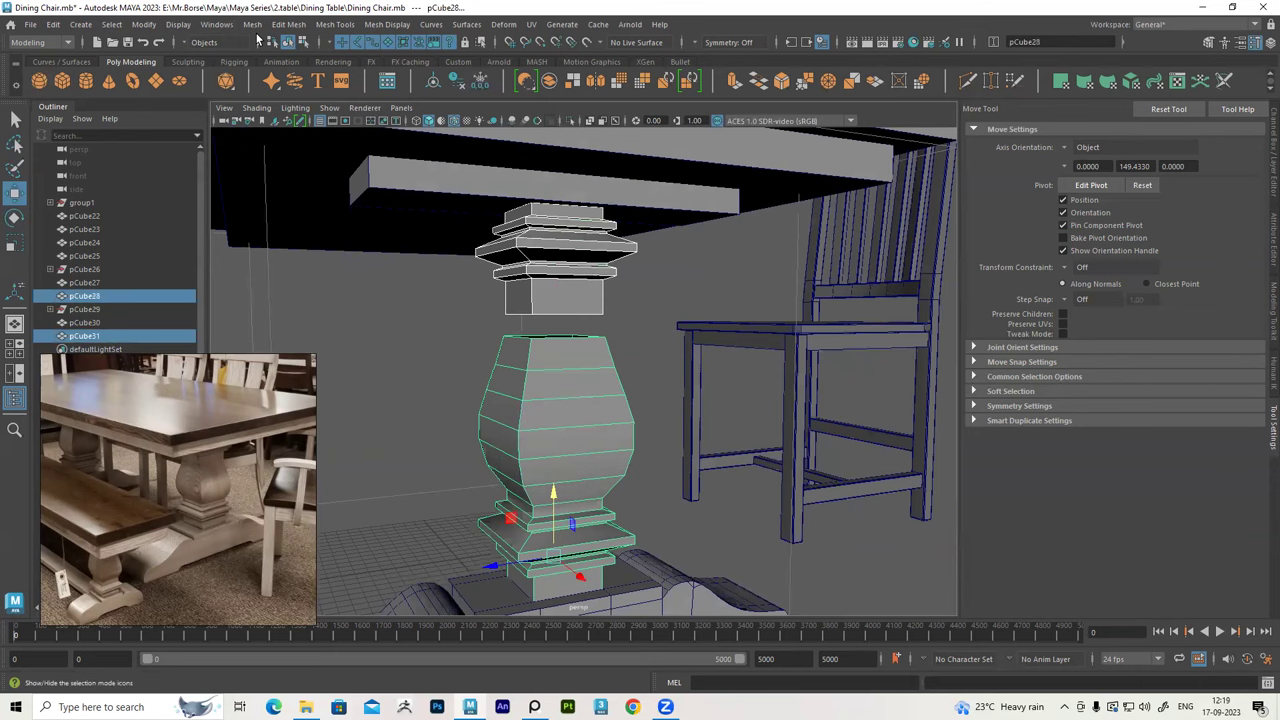
# Combine the capital block and column into a single mesh, pCube32
pyautogui.click(252, 24)
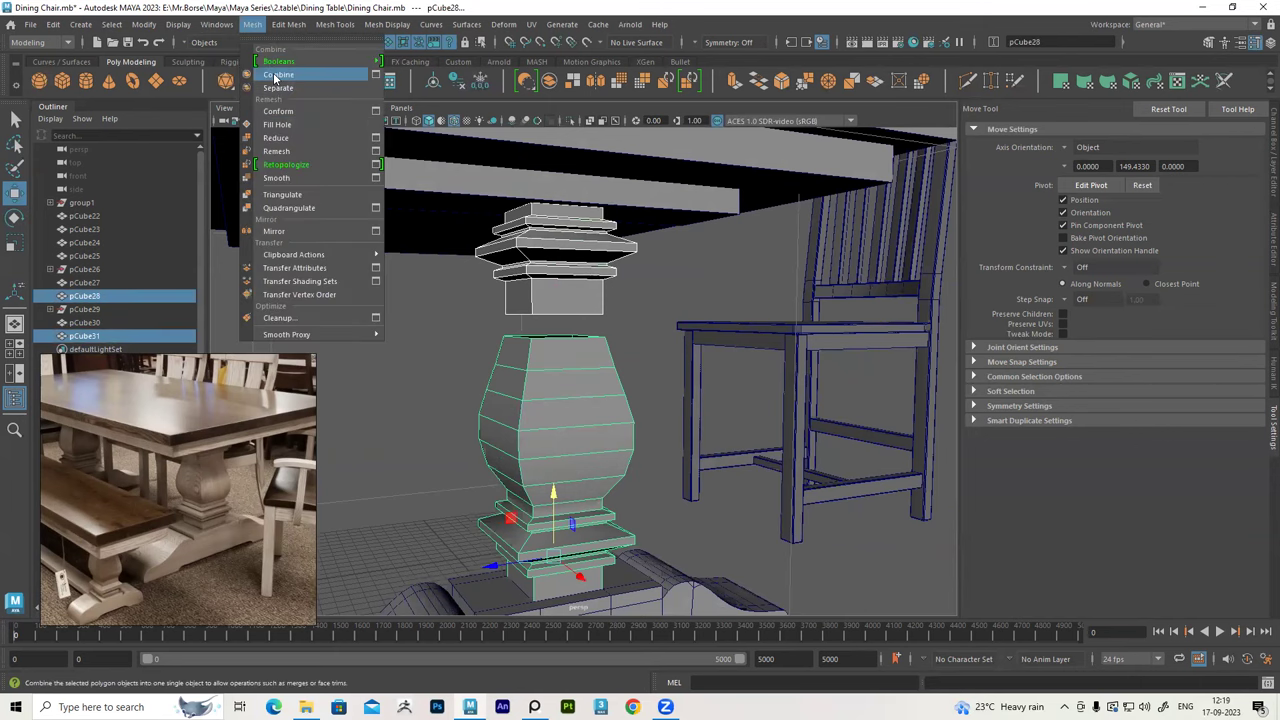
pyautogui.click(278, 74)
pyautogui.keyDown('alt'); pyautogui.moveTo(539, 265); pyautogui.dragTo(558, 297); pyautogui.keyUp('alt')
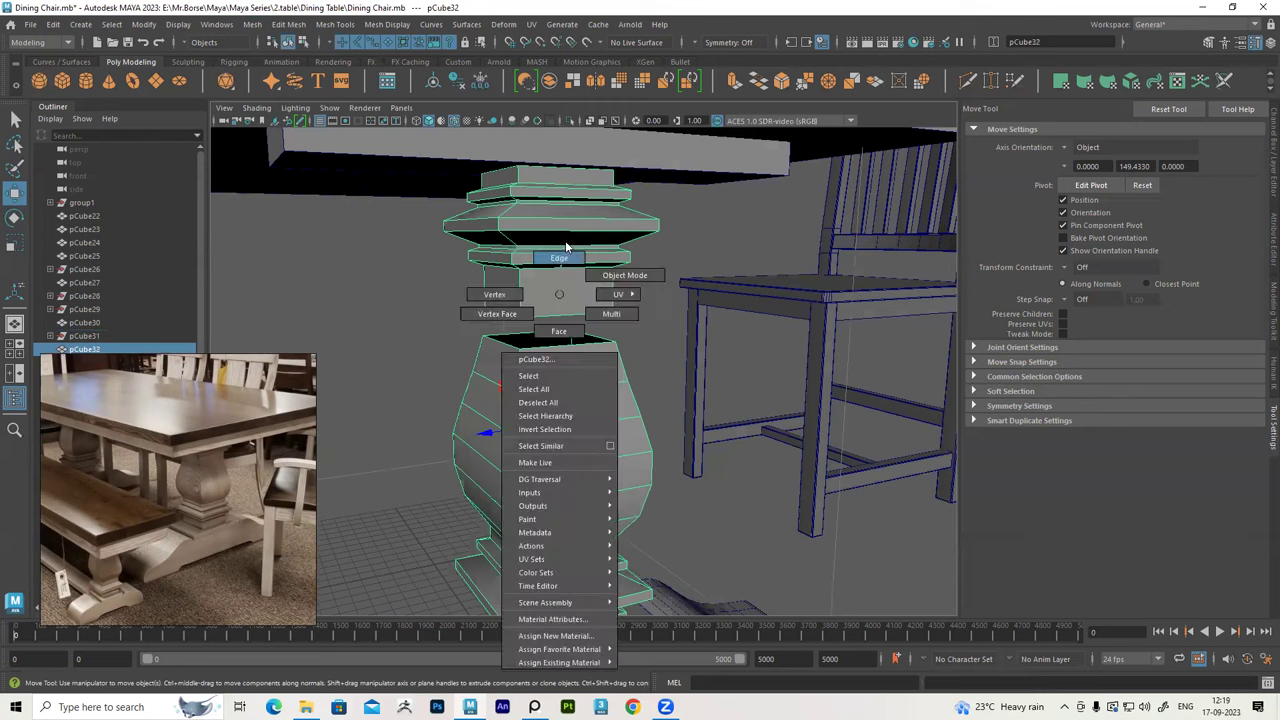
pyautogui.moveTo(558, 297); pyautogui.dragTo(565, 231, button='right')
pyautogui.click(531, 294)
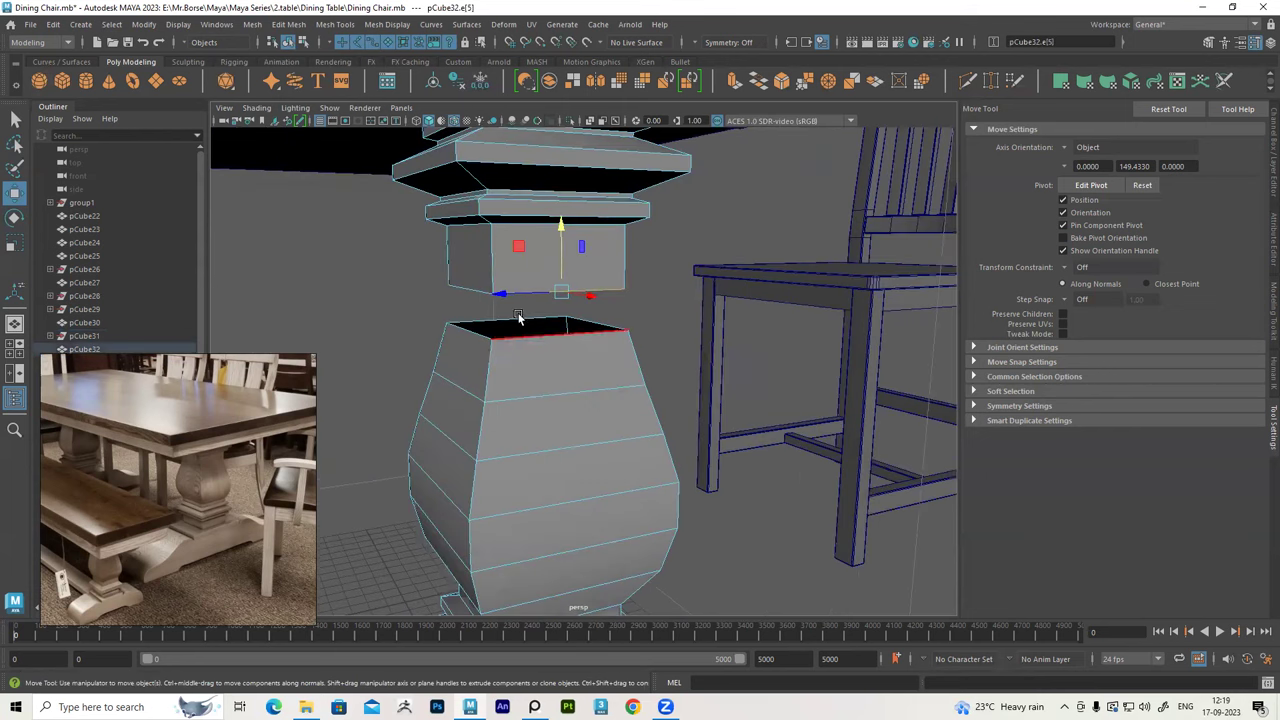
pyautogui.keyDown('alt'); pyautogui.moveTo(543, 316); pyautogui.dragTo(534, 277); pyautogui.keyUp('alt')
pyautogui.scroll(3, 534, 277)
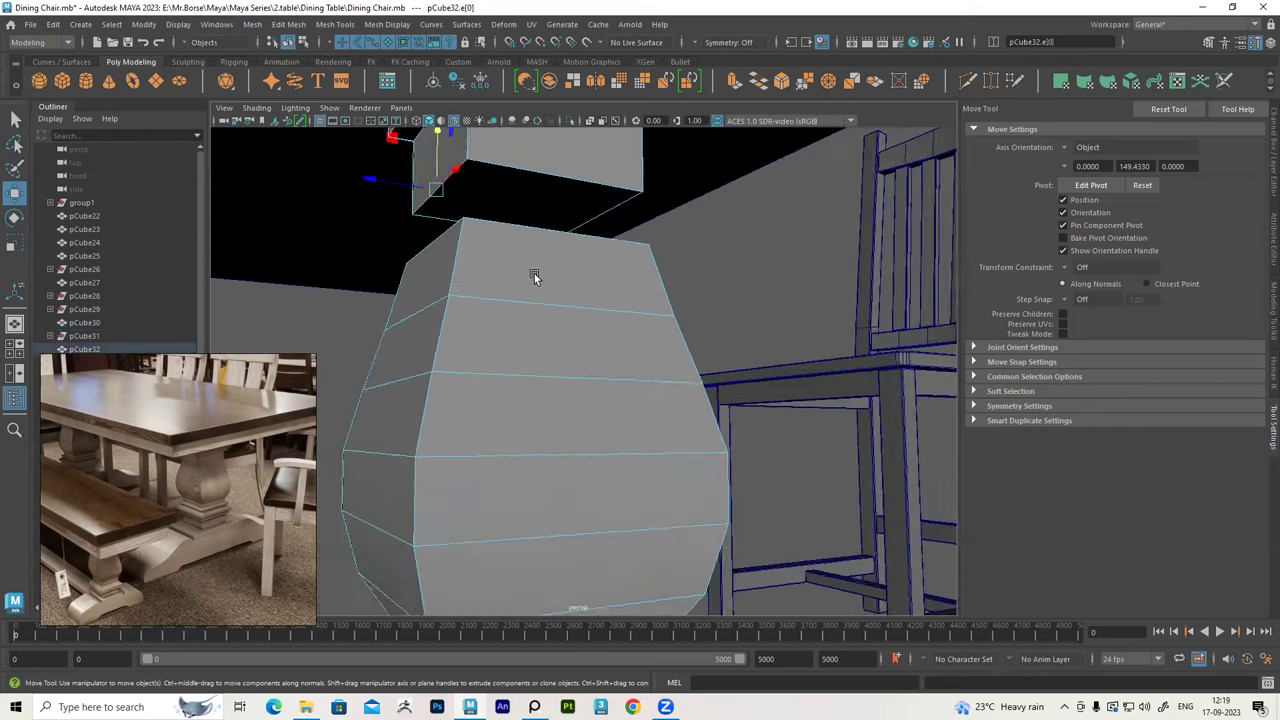
pyautogui.scroll(3, 549, 366)
pyautogui.scroll(3, 518, 334)
pyautogui.scroll(-3, 518, 334)
pyautogui.moveTo(526, 366)
pyautogui.keyDown('alt'); pyautogui.mouseDown()
pyautogui.moveTo(486, 351)
pyautogui.moveTo(531, 317)
pyautogui.moveTo(486, 337)
pyautogui.moveTo(474, 405)
pyautogui.moveTo(543, 366)
pyautogui.mouseUp(); pyautogui.keyUp('alt')
pyautogui.scroll(2, 530, 320)
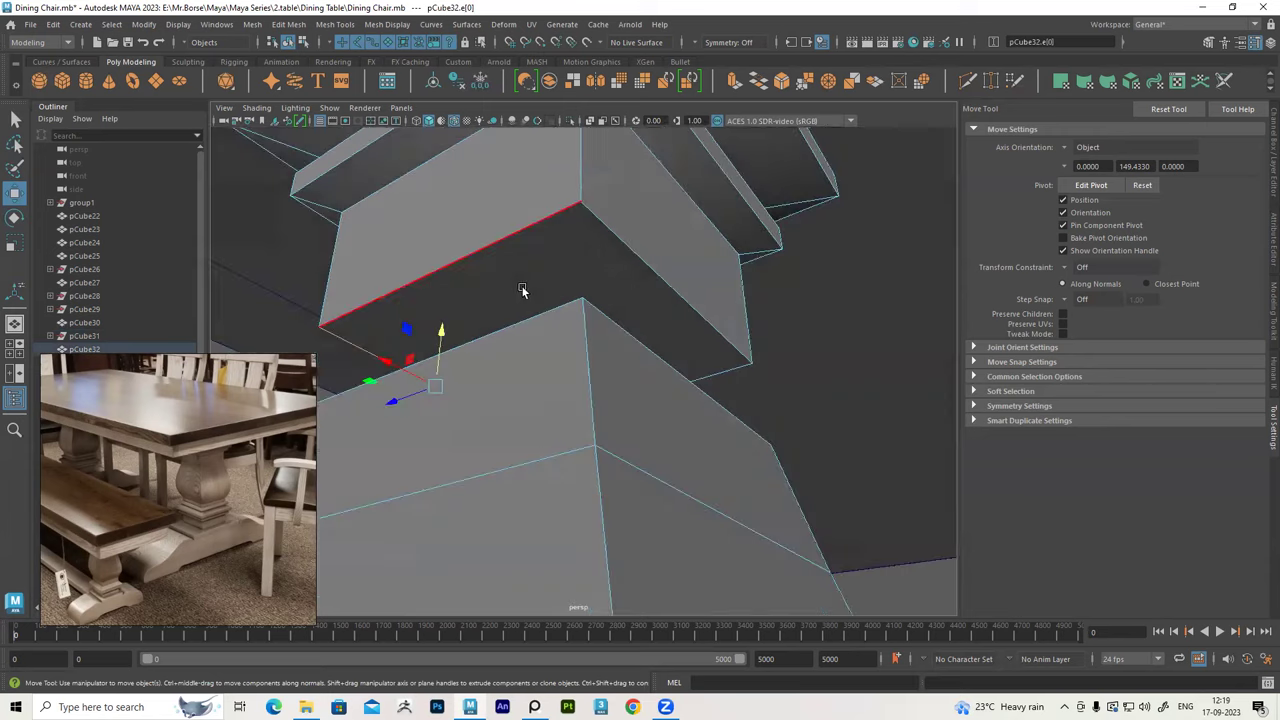
# Delete the capital block's bottom face to open it
pyautogui.moveTo(560, 240); pyautogui.dragTo(560, 251, button='right')
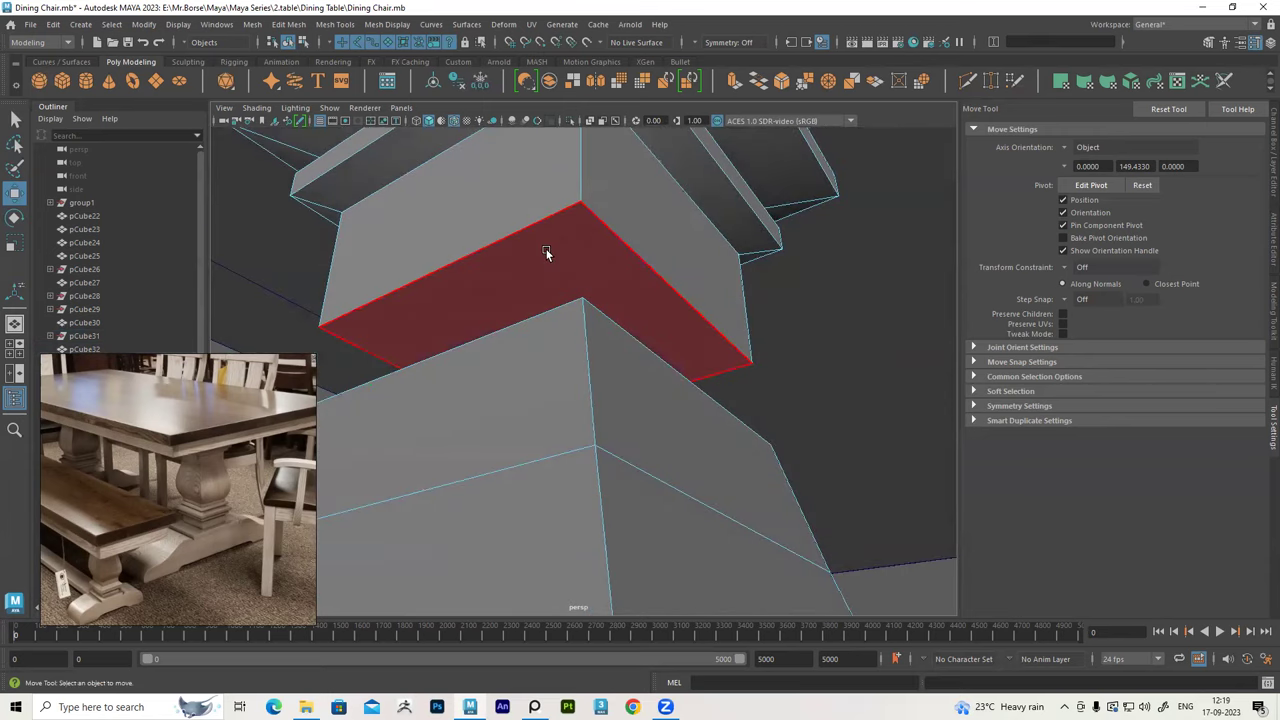
pyautogui.click(546, 250)
pyautogui.press('Delete')
pyautogui.moveTo(546, 252)
pyautogui.keyDown('alt'); pyautogui.mouseDown()
pyautogui.moveTo(560, 360)
pyautogui.moveTo(591, 266)
pyautogui.moveTo(671, 286)
pyautogui.moveTo(571, 334)
pyautogui.moveTo(543, 374)
pyautogui.moveTo(533, 314)
pyautogui.moveTo(509, 309)
pyautogui.moveTo(517, 266)
pyautogui.moveTo(507, 364)
pyautogui.moveTo(540, 306)
pyautogui.mouseUp(); pyautogui.keyUp('alt')
# Select both opening border edges and bridge them into a neck (polyBridgeEdge3)
pyautogui.rightClick(646, 218)
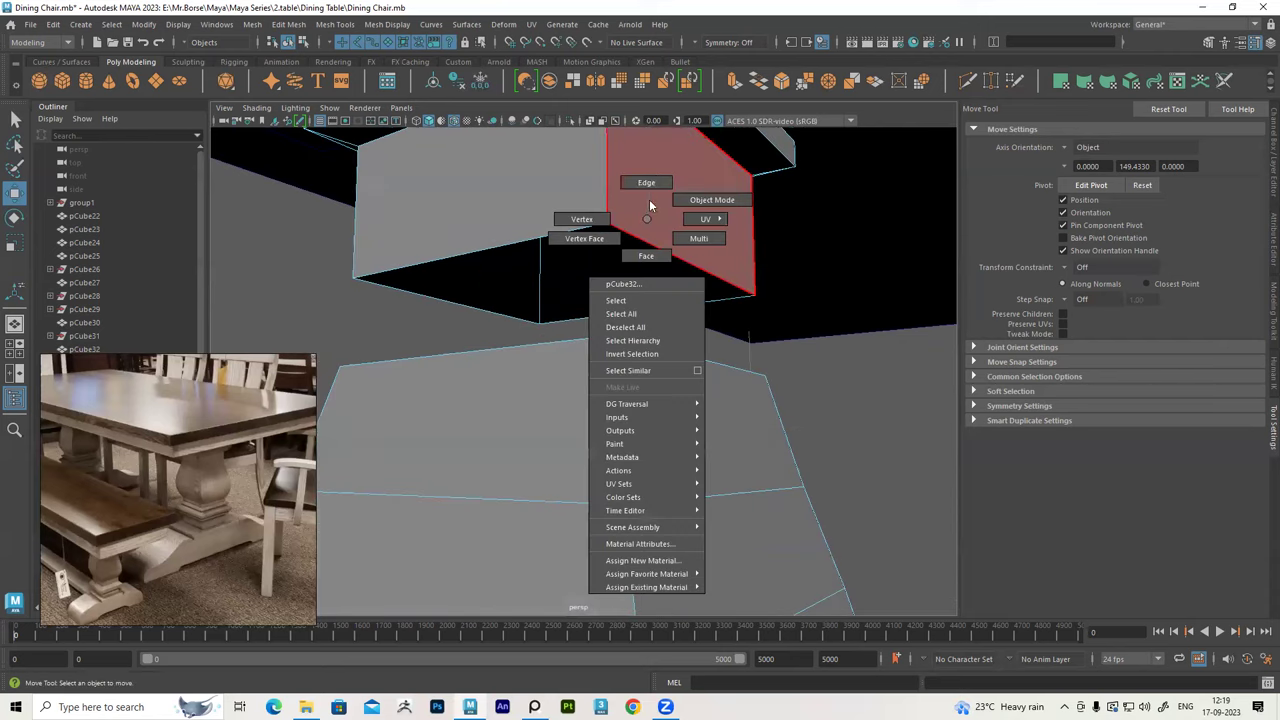
pyautogui.click(648, 181)
pyautogui.click(630, 251)
pyautogui.moveTo(634, 251)
pyautogui.keyDown('alt'); pyautogui.mouseDown()
pyautogui.moveTo(643, 309)
pyautogui.moveTo(695, 427)
pyautogui.moveTo(677, 403)
pyautogui.moveTo(694, 374)
pyautogui.moveTo(622, 358)
pyautogui.mouseUp(); pyautogui.keyUp('alt')
pyautogui.click(287, 24)
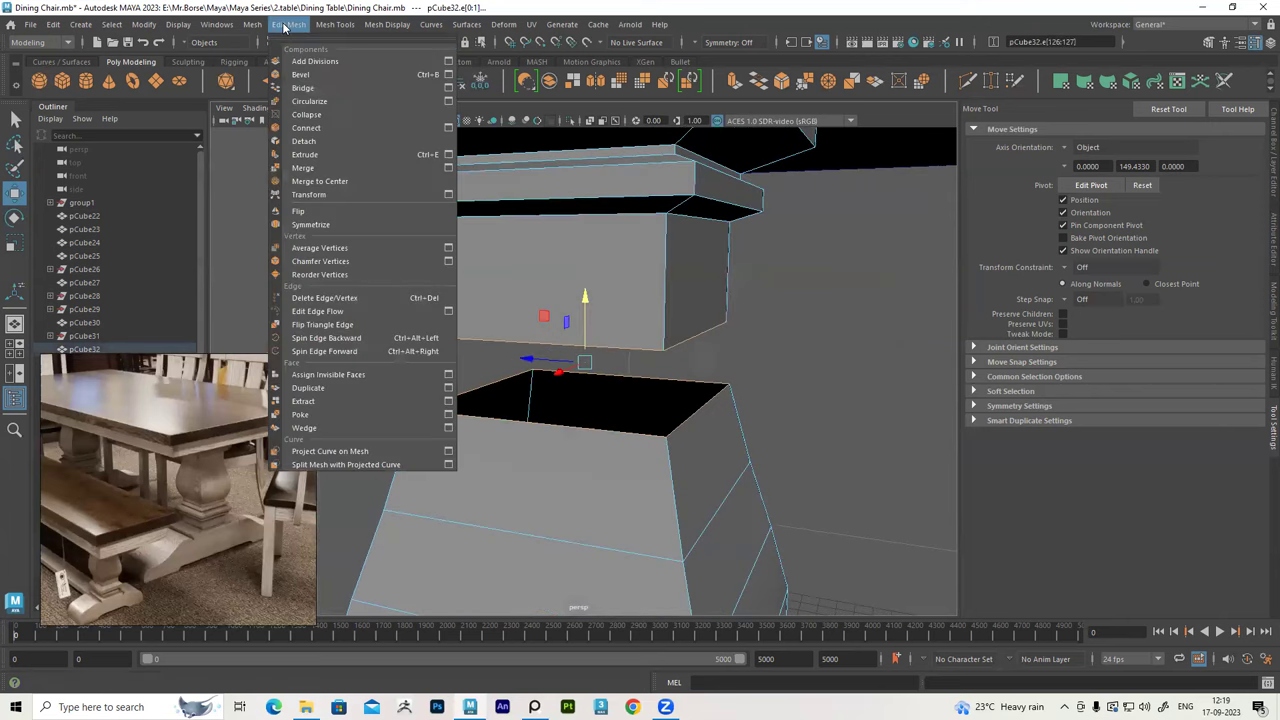
pyautogui.click(313, 91)
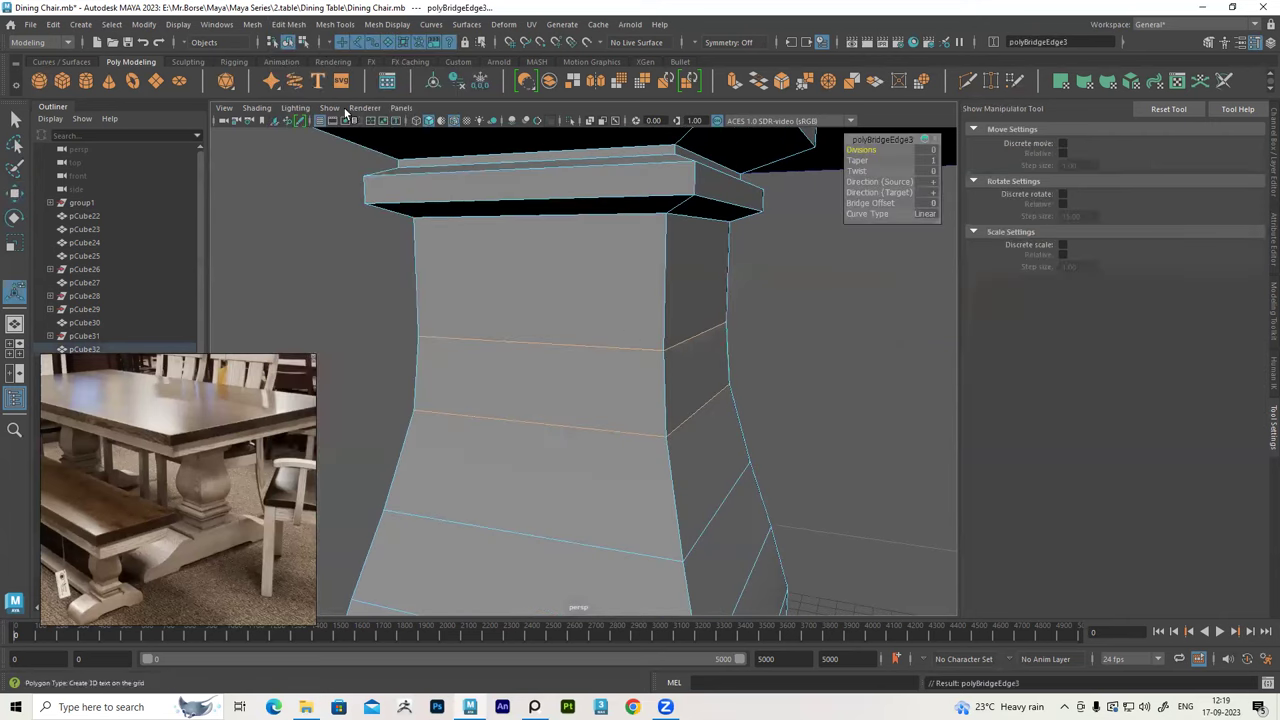
pyautogui.keyDown('alt'); pyautogui.moveTo(620, 380); pyautogui.dragTo(686, 320); pyautogui.keyUp('alt')
pyautogui.scroll(-3, 686, 350)
pyautogui.moveTo(686, 386)
pyautogui.keyDown('alt'); pyautogui.mouseDown()
pyautogui.moveTo(626, 291)
pyautogui.moveTo(569, 257)
pyautogui.mouseUp(); pyautogui.keyUp('alt')
pyautogui.click(565, 261)
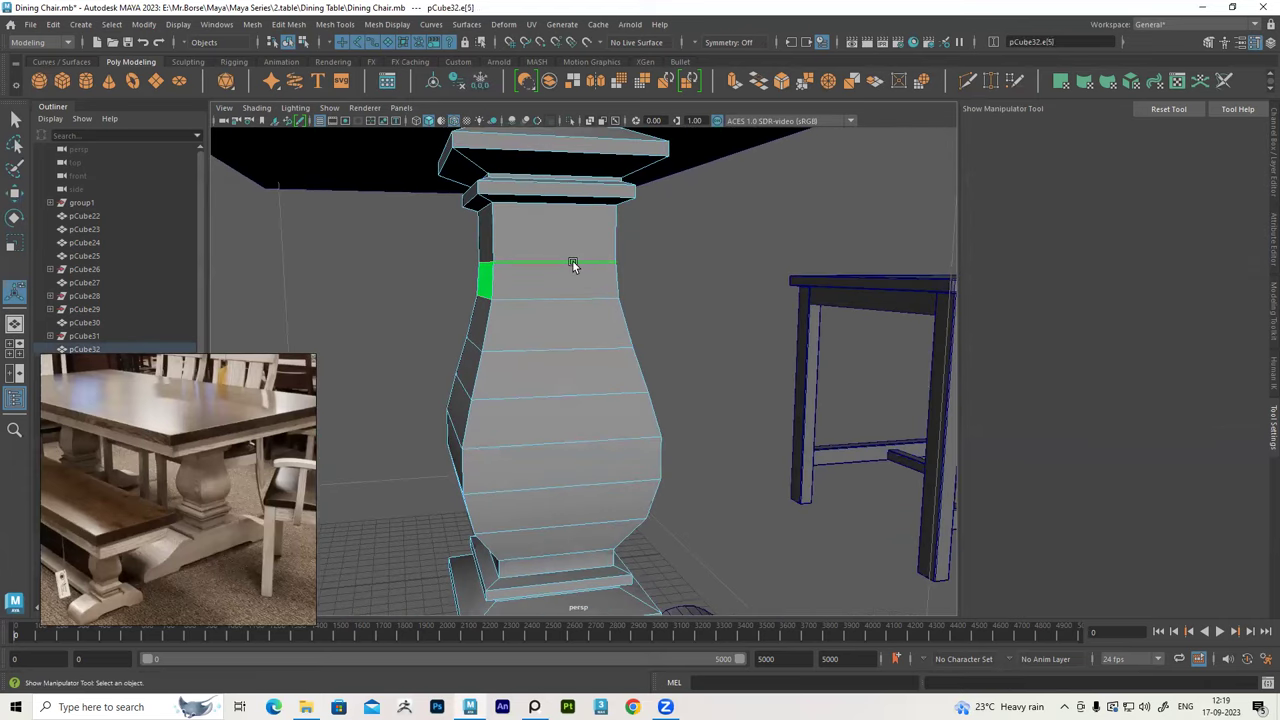
# Select the neck's edge loop and move it up slightly
pyautogui.doubleClick(572, 262)
pyautogui.press('w')
pyautogui.moveTo(543, 212); pyautogui.dragTo(540, 203)
pyautogui.moveTo(541, 270)
pyautogui.keyDown('alt'); pyautogui.mouseDown()
pyautogui.moveTo(565, 281)
pyautogui.moveTo(543, 283)
pyautogui.moveTo(574, 314)
pyautogui.moveTo(779, 333)
pyautogui.mouseUp(); pyautogui.keyUp('alt')
pyautogui.click(662, 333)
# Assign the existing lambert1 material to pedestal pCube32 so the green face turns grey
pyautogui.moveTo(662, 333)
pyautogui.keyDown('alt'); pyautogui.mouseDown()
pyautogui.moveTo(523, 343)
pyautogui.moveTo(677, 337)
pyautogui.moveTo(627, 316)
pyautogui.moveTo(731, 312)
pyautogui.moveTo(597, 309)
pyautogui.moveTo(586, 277)
pyautogui.mouseUp(); pyautogui.keyUp('alt')
pyautogui.click(597, 309)
pyautogui.moveTo(586, 277)
pyautogui.keyDown('alt'); pyautogui.mouseDown(button='right')
pyautogui.moveTo(583, 346)
pyautogui.moveTo(535, 318)
pyautogui.mouseUp(button='right'); pyautogui.keyUp('alt')
pyautogui.keyDown('alt'); pyautogui.moveTo(535, 318); pyautogui.dragTo(466, 277); pyautogui.keyUp('alt')
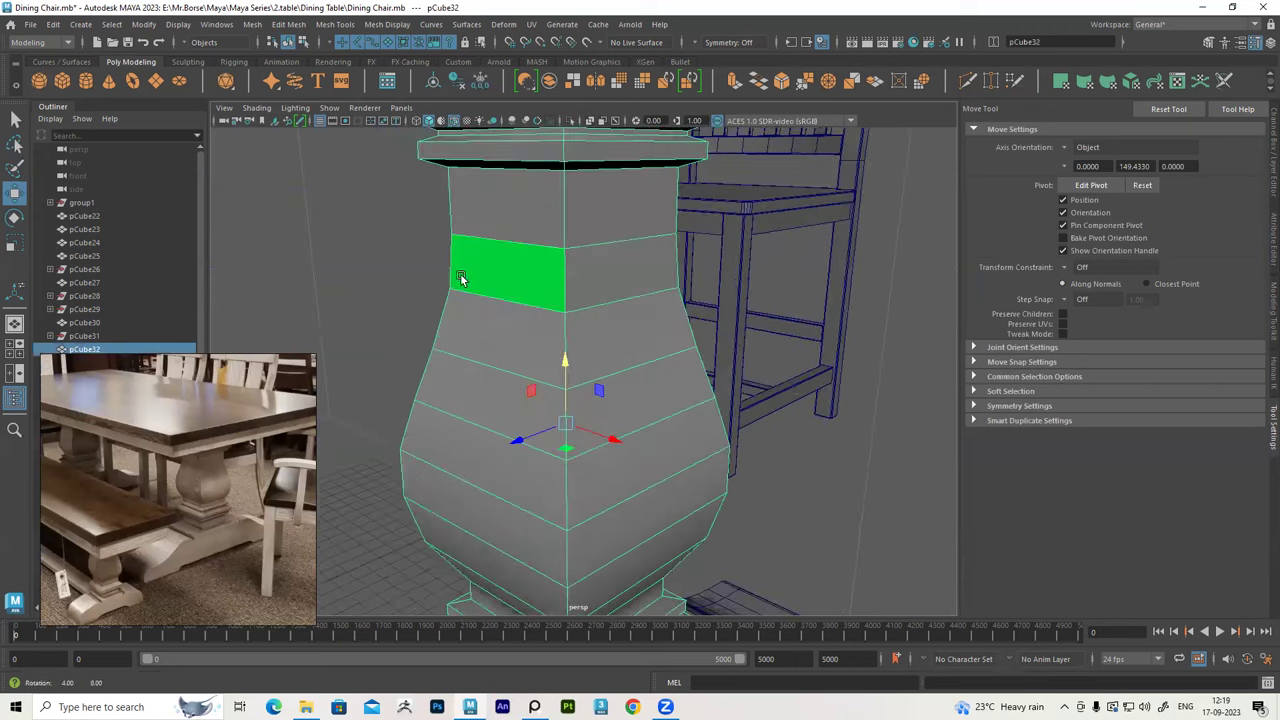
pyautogui.scroll(-2, 507, 262)
pyautogui.scroll(-2, 505, 280)
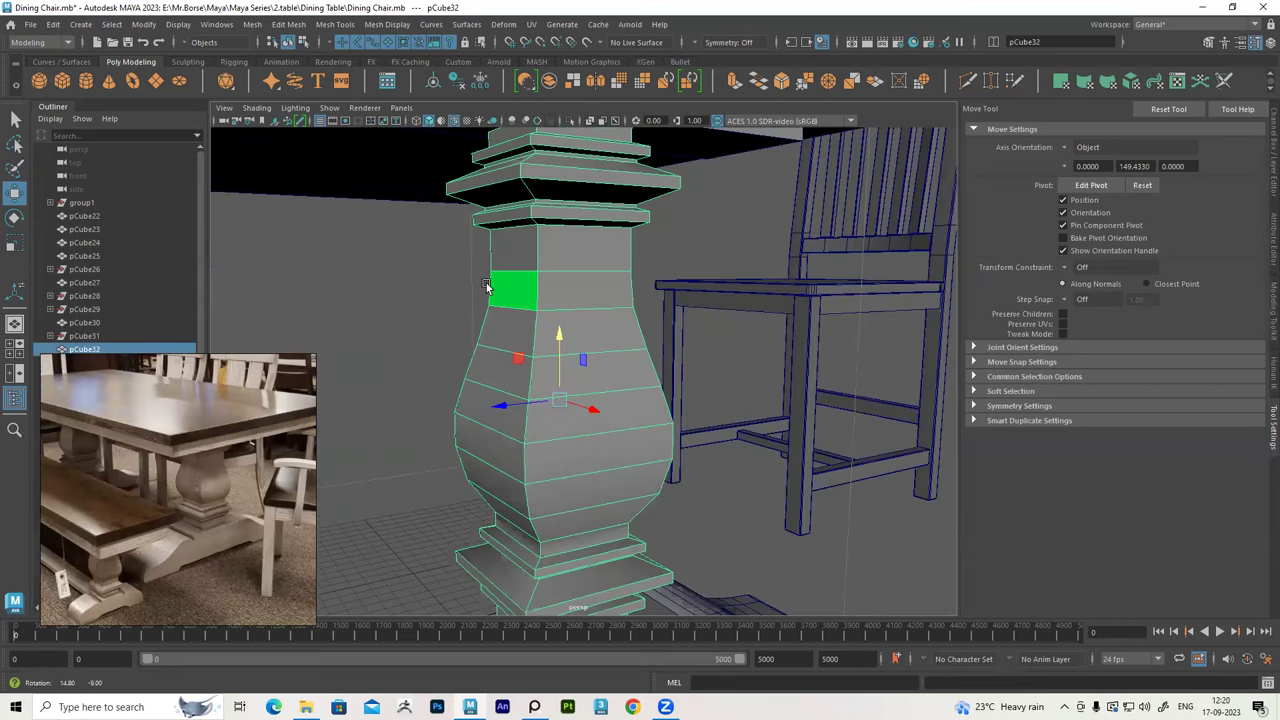
pyautogui.scroll(-2, 503, 290)
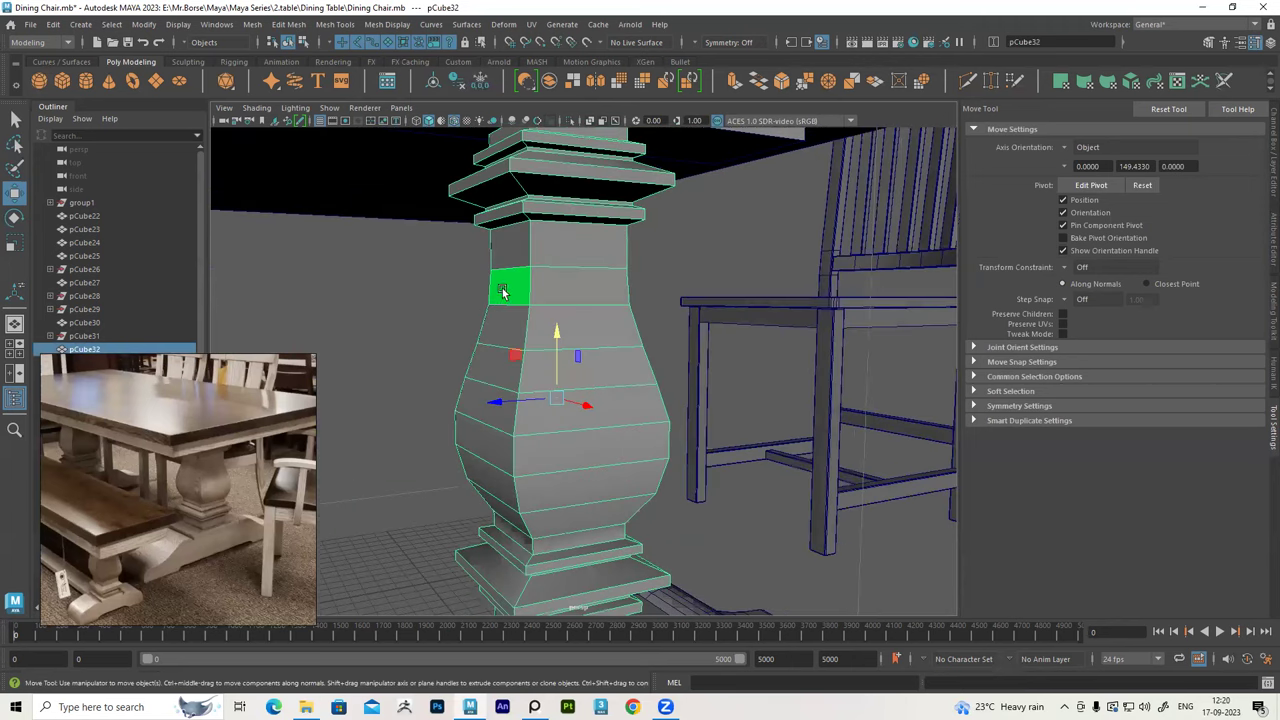
pyautogui.rightClick(552, 275)
pyautogui.moveTo(552, 640)
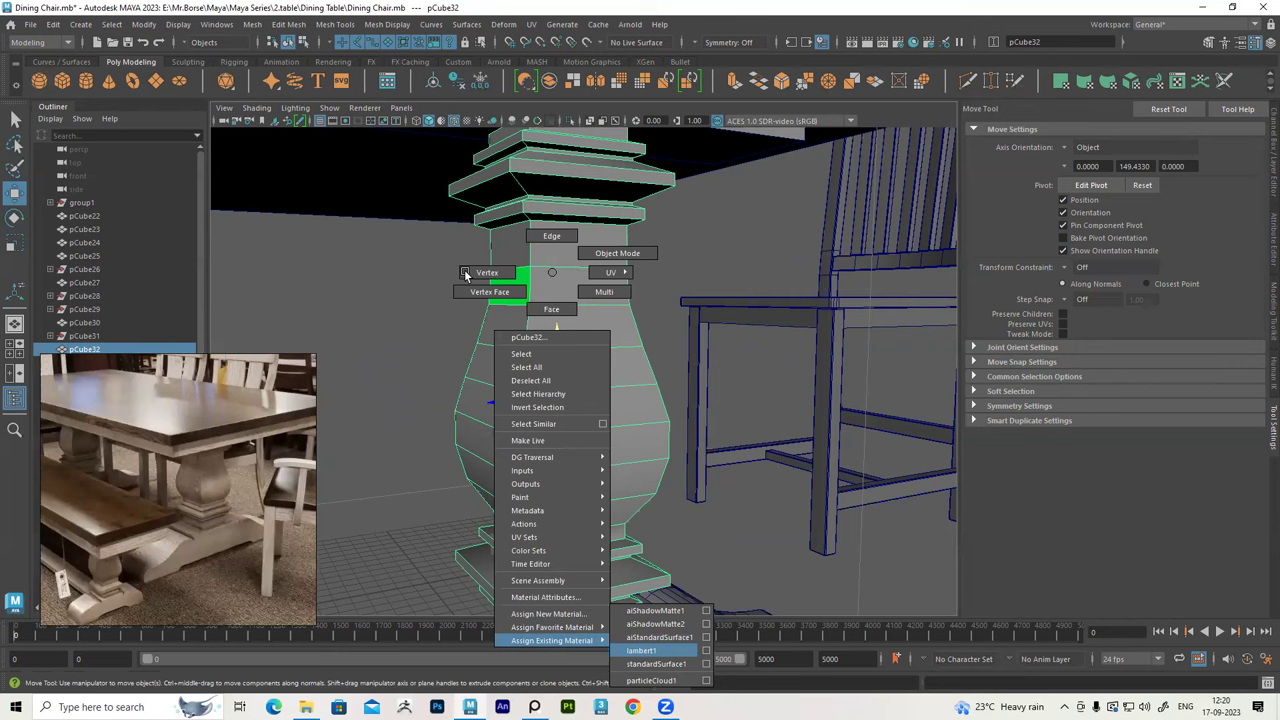
pyautogui.moveTo(465, 275)
pyautogui.keyDown('alt'); pyautogui.mouseDown()
pyautogui.moveTo(580, 306)
pyautogui.moveTo(540, 309)
pyautogui.moveTo(691, 308)
pyautogui.mouseUp(); pyautogui.keyUp('alt')
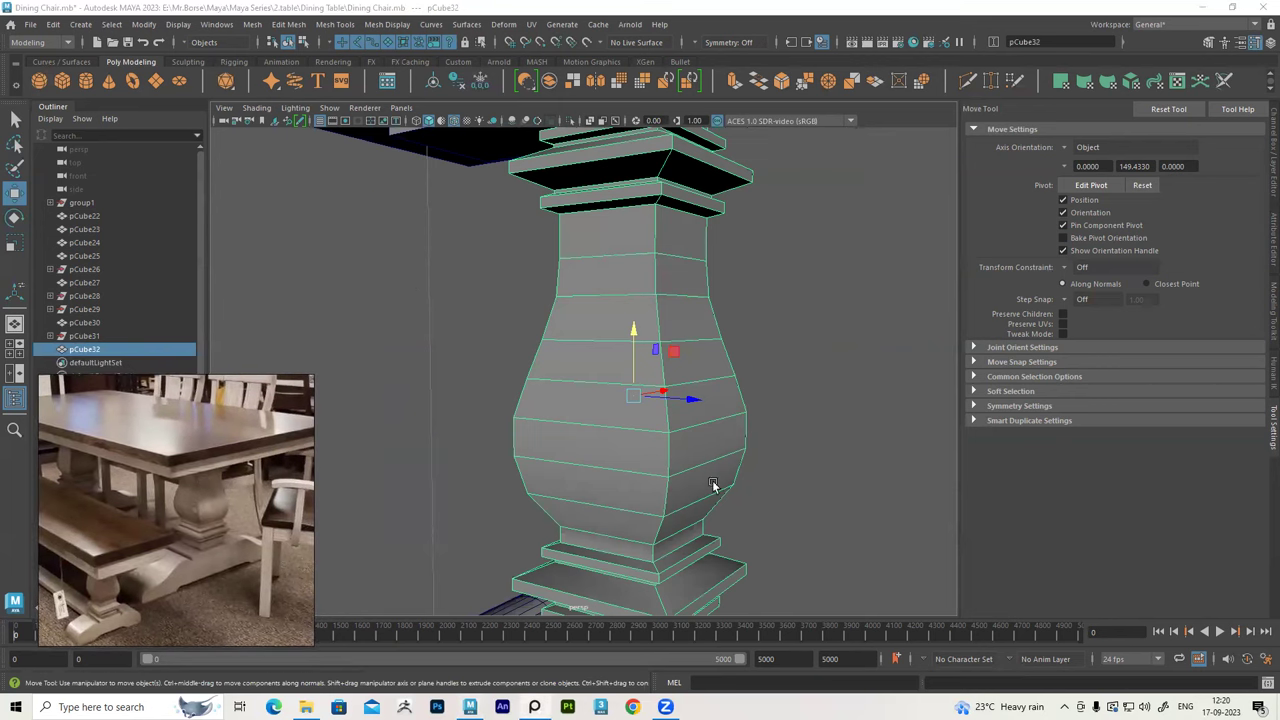
# Orbit around the table's base, selecting the floor stretcher and then the pedestal
pyautogui.scroll(-5, 640, 420)
pyautogui.scroll(-5, 640, 420)
pyautogui.moveTo(700, 520)
pyautogui.keyDown('alt'); pyautogui.mouseDown()
pyautogui.moveTo(767, 539)
pyautogui.moveTo(571, 380)
pyautogui.moveTo(600, 457)
pyautogui.mouseUp(); pyautogui.keyUp('alt')
pyautogui.scroll(5, 571, 380)
pyautogui.scroll(5, 559, 348)
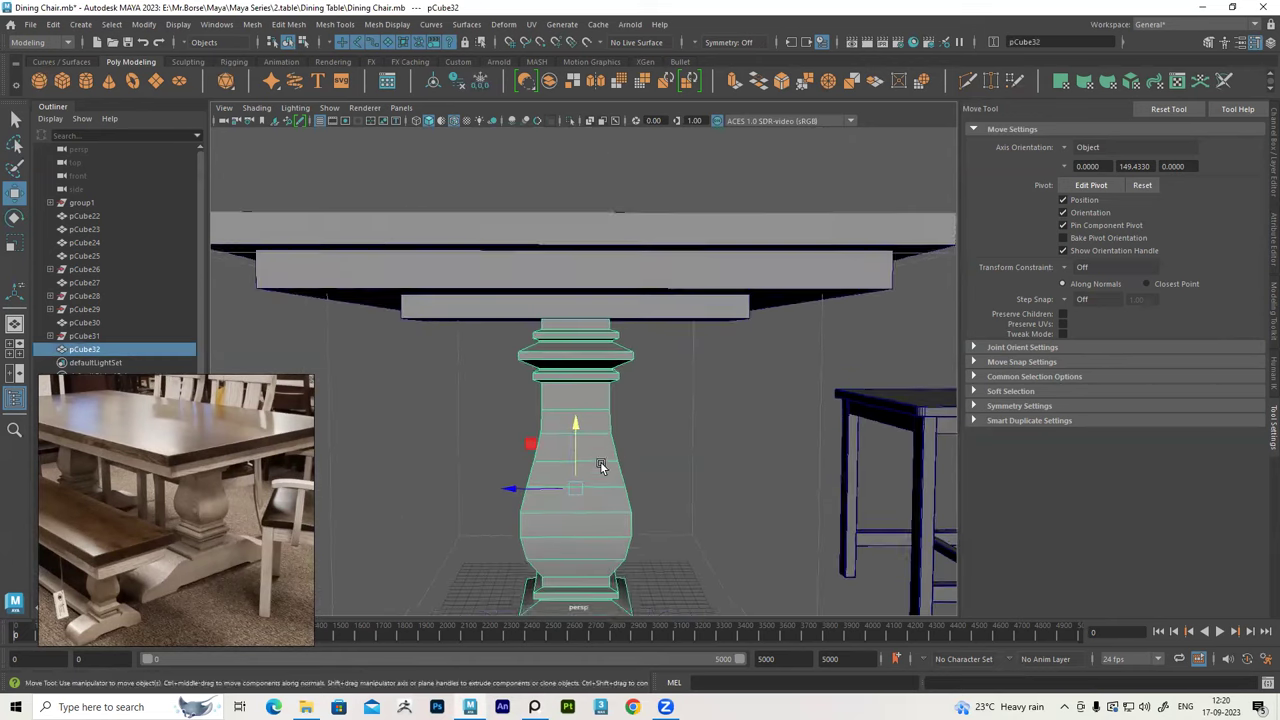
pyautogui.keyDown('alt'); pyautogui.moveTo(600, 457); pyautogui.dragTo(580, 351, button='middle'); pyautogui.keyUp('alt')
pyautogui.keyDown('alt'); pyautogui.moveTo(580, 351); pyautogui.dragTo(589, 309); pyautogui.keyUp('alt')
pyautogui.scroll(5, 586, 403)
pyautogui.keyDown('alt'); pyautogui.moveTo(586, 403); pyautogui.dragTo(559, 393); pyautogui.keyUp('alt')
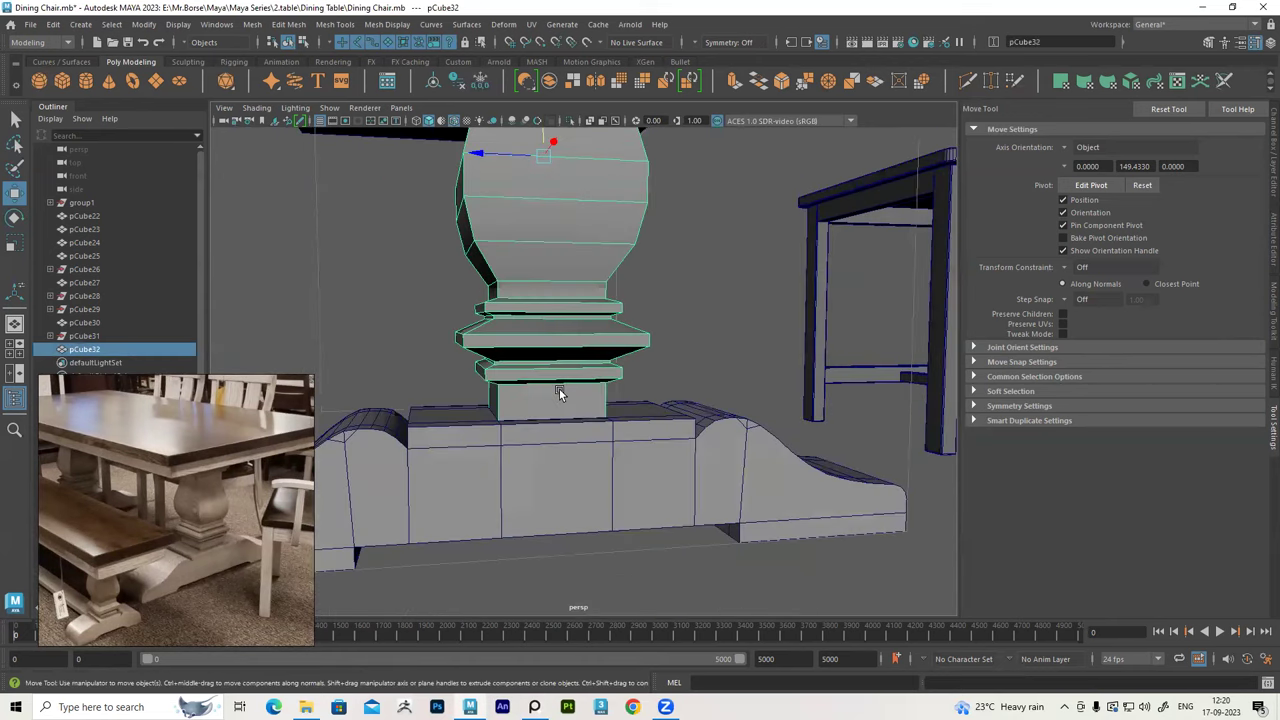
pyautogui.click(559, 447)
pyautogui.moveTo(559, 447)
pyautogui.keyDown('alt'); pyautogui.mouseDown()
pyautogui.moveTo(571, 413)
pyautogui.moveTo(538, 462)
pyautogui.mouseUp(); pyautogui.keyUp('alt')
pyautogui.scroll(5, 551, 428)
pyautogui.scroll(3, 551, 443)
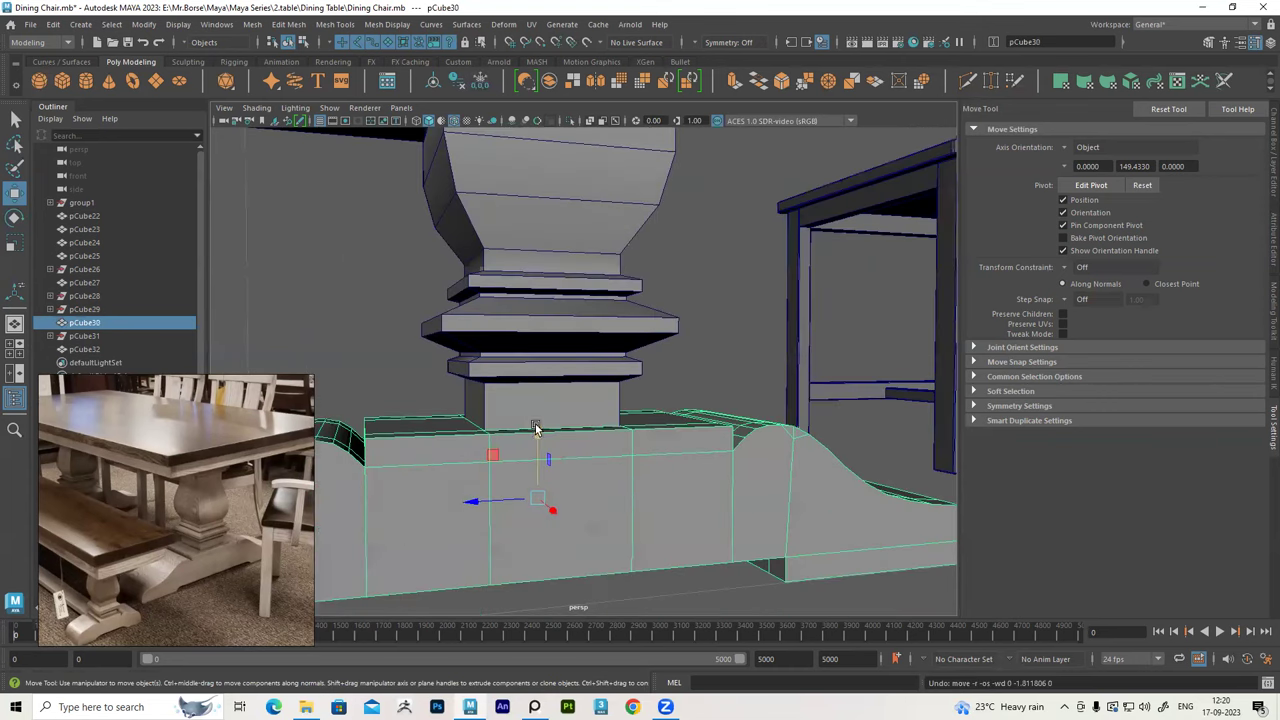
pyautogui.click(549, 399)
# In the four-view layout, check the pedestal against the stretcher, then select top beam pCube27
pyautogui.press('space')
pyautogui.scroll(2, 760, 470)
pyautogui.scroll(2, 783, 503)
pyautogui.scroll(2, 808, 530)
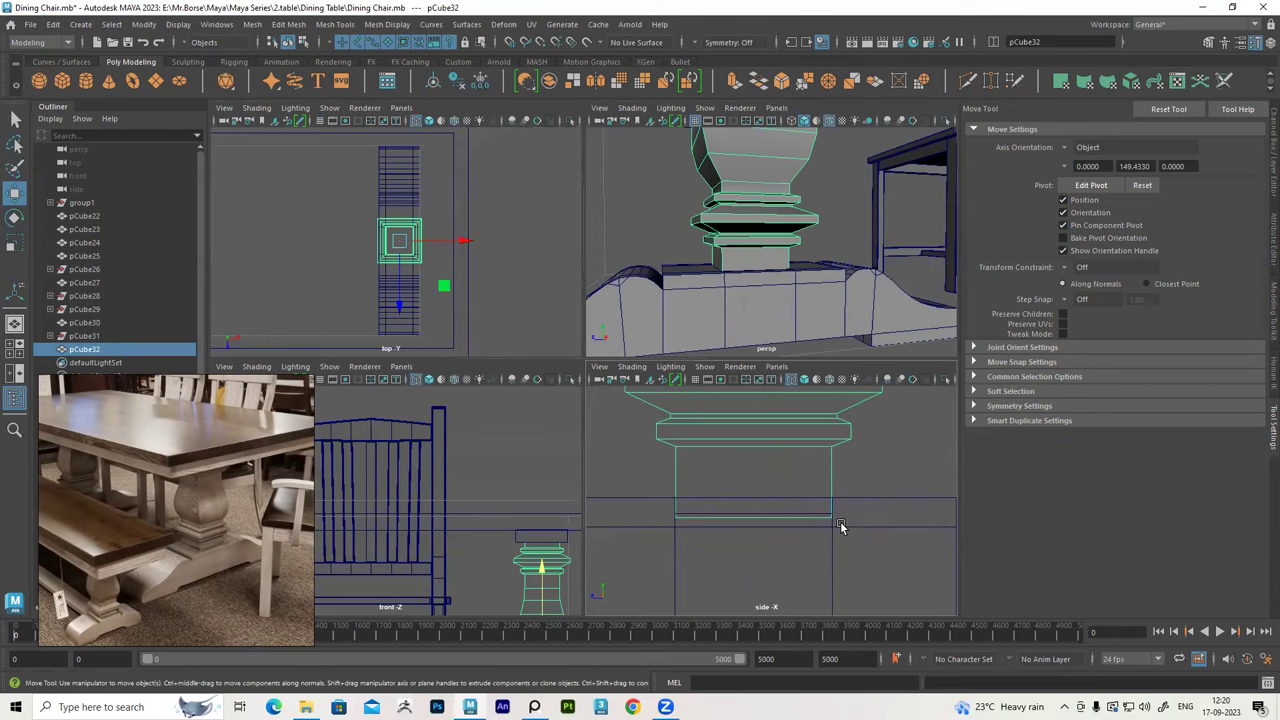
pyautogui.click(840, 527)
pyautogui.click(833, 476)
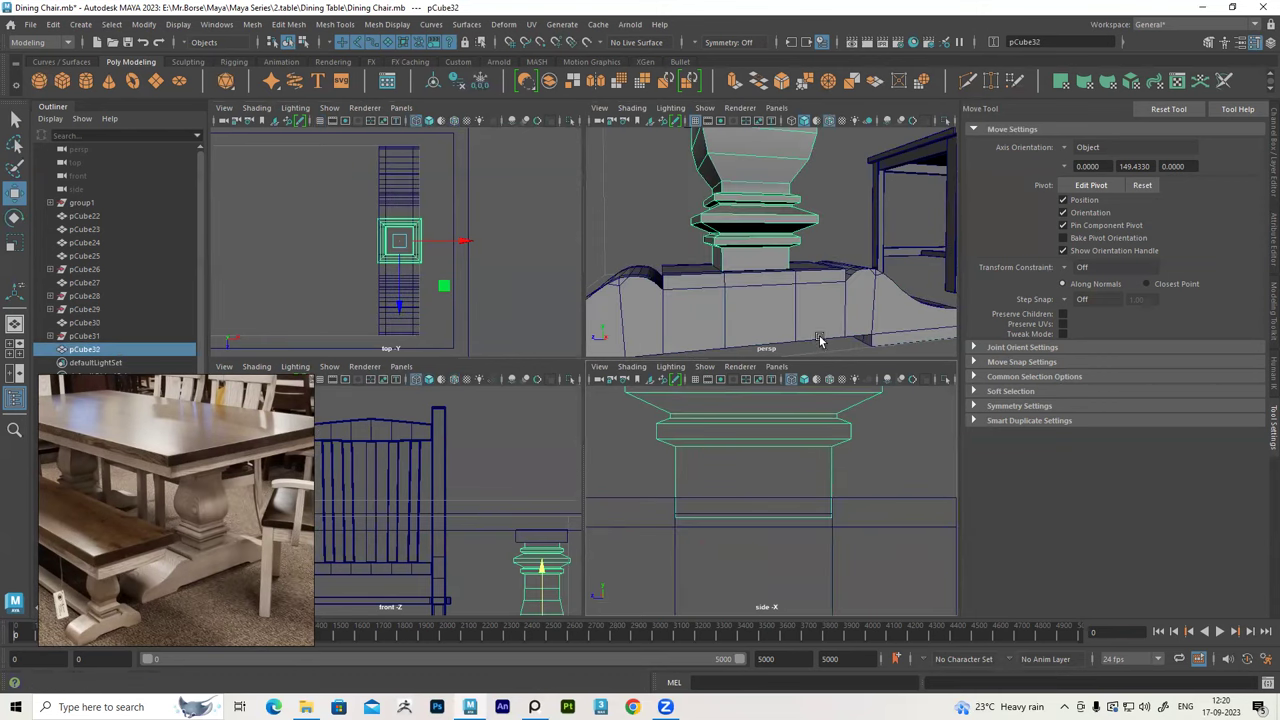
pyautogui.moveTo(740, 283)
pyautogui.keyDown('alt'); pyautogui.mouseDown()
pyautogui.moveTo(752, 288)
pyautogui.moveTo(786, 181)
pyautogui.moveTo(755, 227)
pyautogui.mouseUp(); pyautogui.keyUp('alt')
pyautogui.click(786, 181)
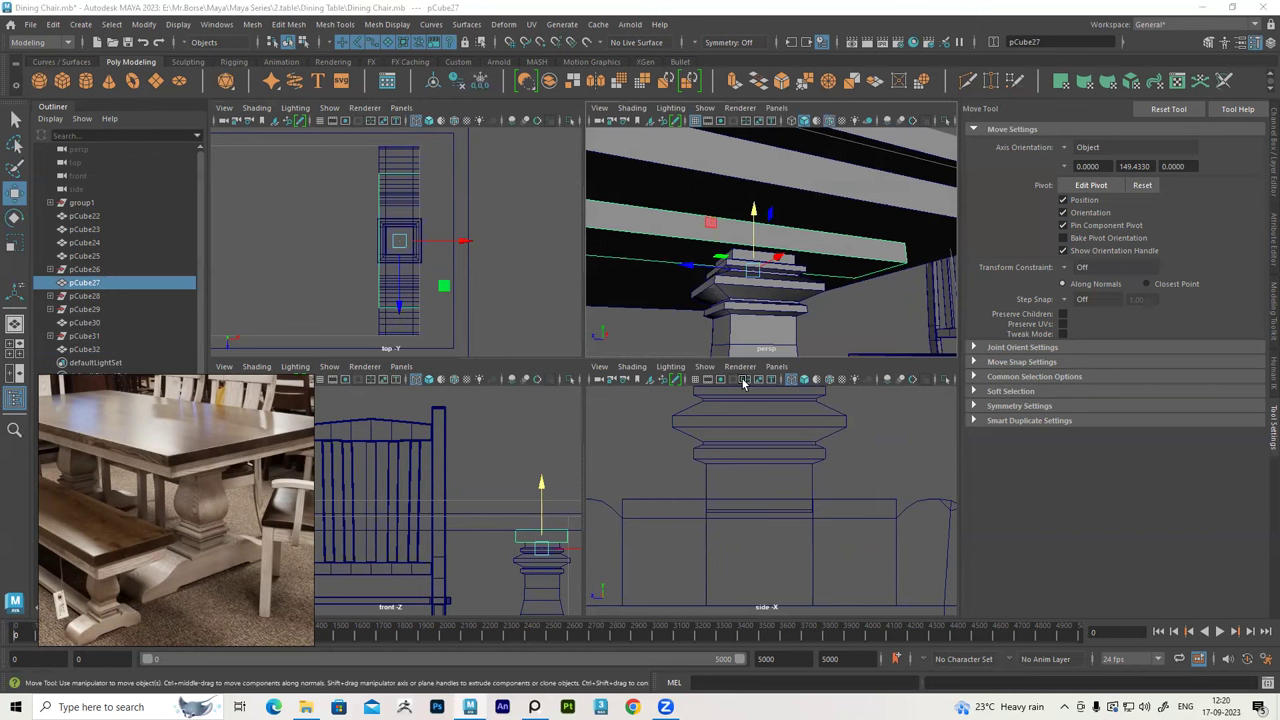
pyautogui.press('space')
pyautogui.scroll(-2, 788, 292)
# Add two edge loops across the top beam and taper a pair of its edges inward
pyautogui.click(290, 24)
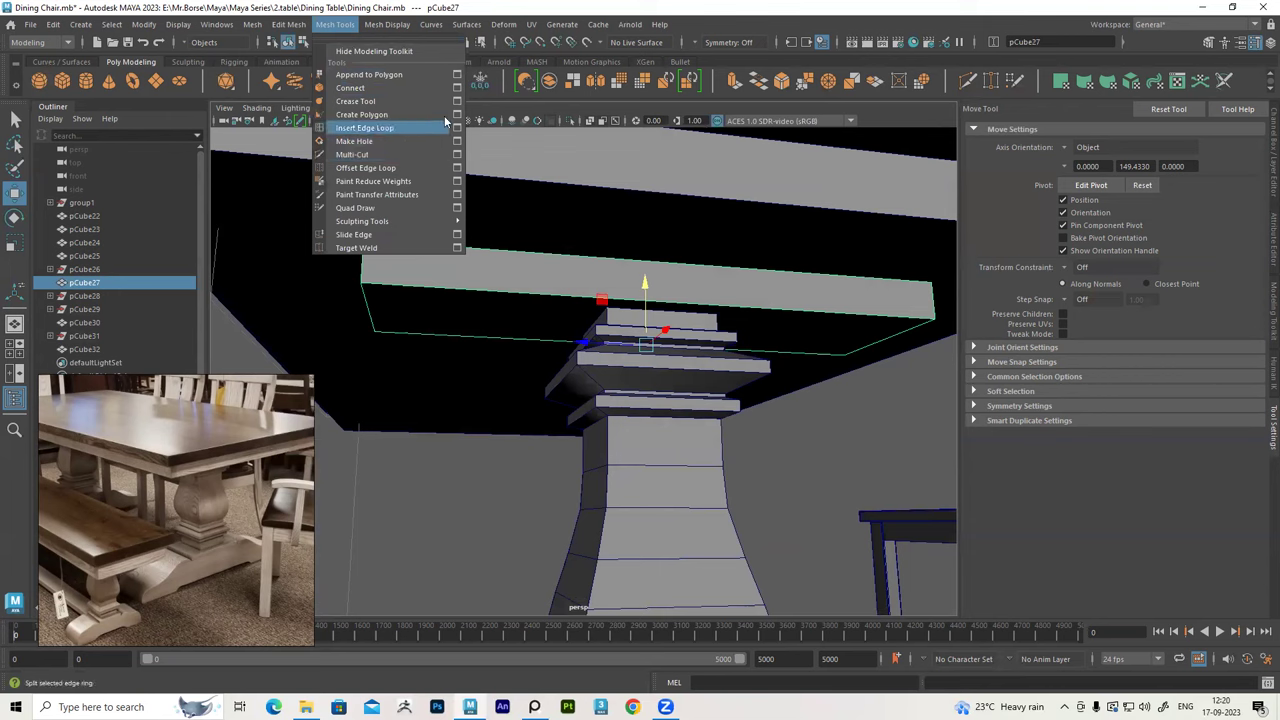
pyautogui.click(455, 130)
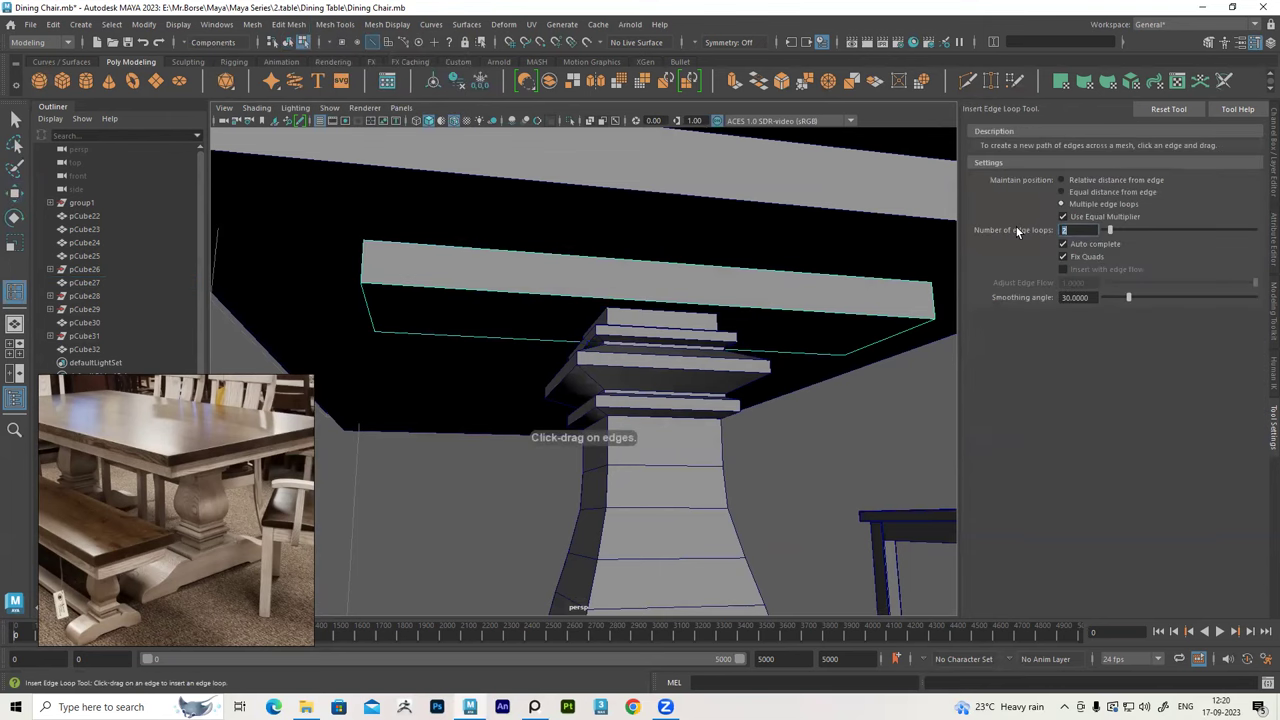
pyautogui.moveTo(748, 316)
pyautogui.keyDown('alt'); pyautogui.mouseDown()
pyautogui.moveTo(694, 277)
pyautogui.moveTo(700, 297)
pyautogui.moveTo(637, 292)
pyautogui.mouseUp(); pyautogui.keyUp('alt')
pyautogui.click(717, 290)
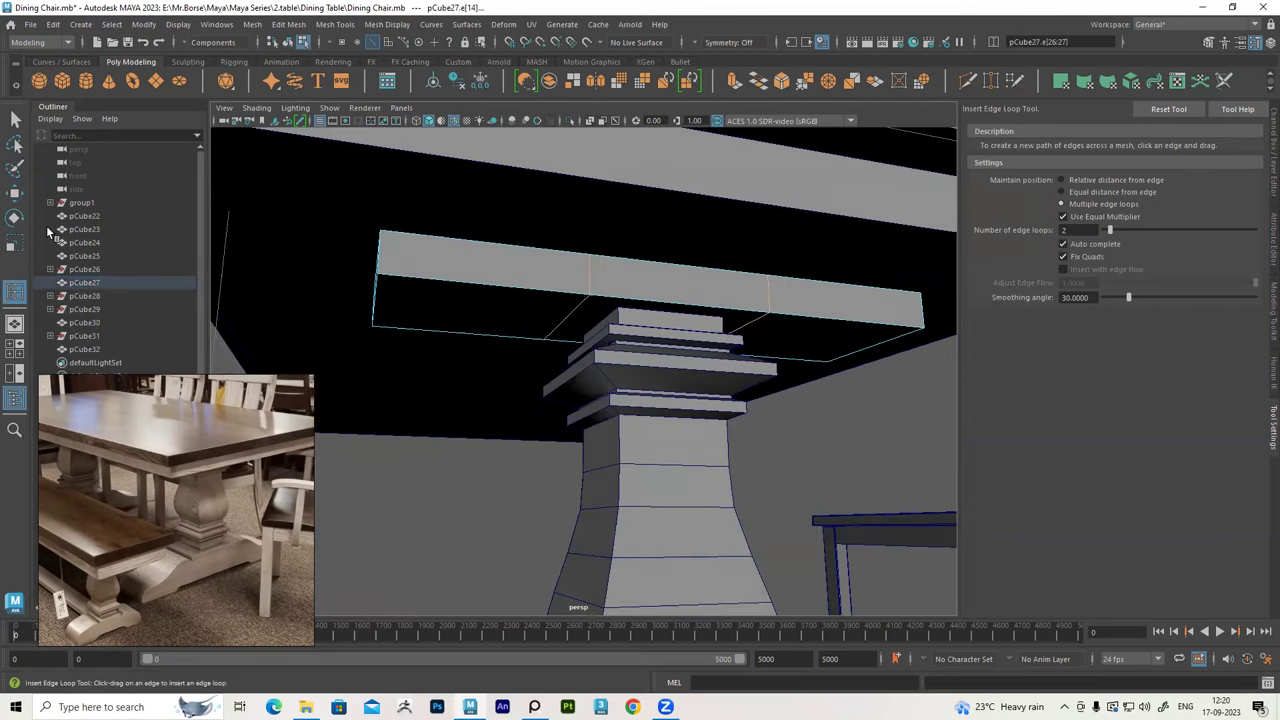
pyautogui.click(14, 243)
pyautogui.moveTo(294, 283)
pyautogui.keyDown('alt'); pyautogui.mouseDown()
pyautogui.moveTo(529, 280)
pyautogui.moveTo(600, 329)
pyautogui.moveTo(613, 308)
pyautogui.moveTo(603, 289)
pyautogui.moveTo(618, 320)
pyautogui.moveTo(616, 298)
pyautogui.moveTo(611, 320)
pyautogui.moveTo(509, 266)
pyautogui.mouseUp(); pyautogui.keyUp('alt')
pyautogui.hotkey('ctrl', 'z')
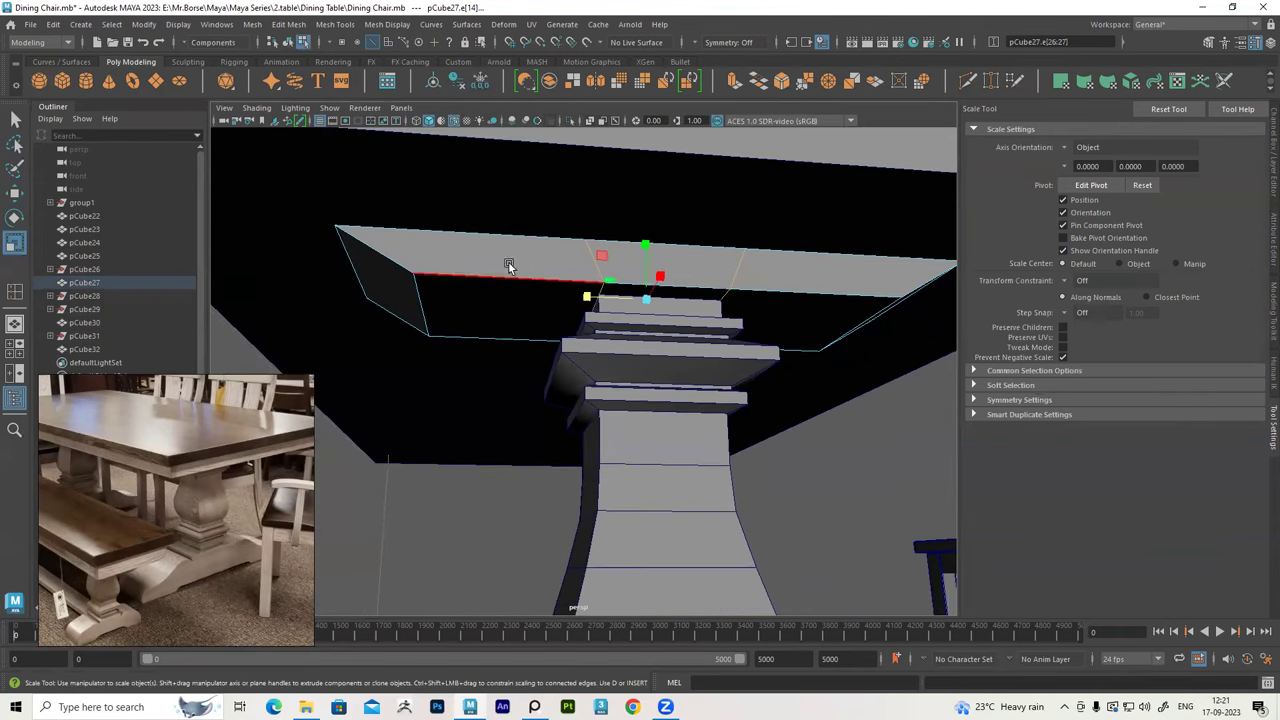
pyautogui.hotkey('ctrl', 'z')
pyautogui.click(560, 260)
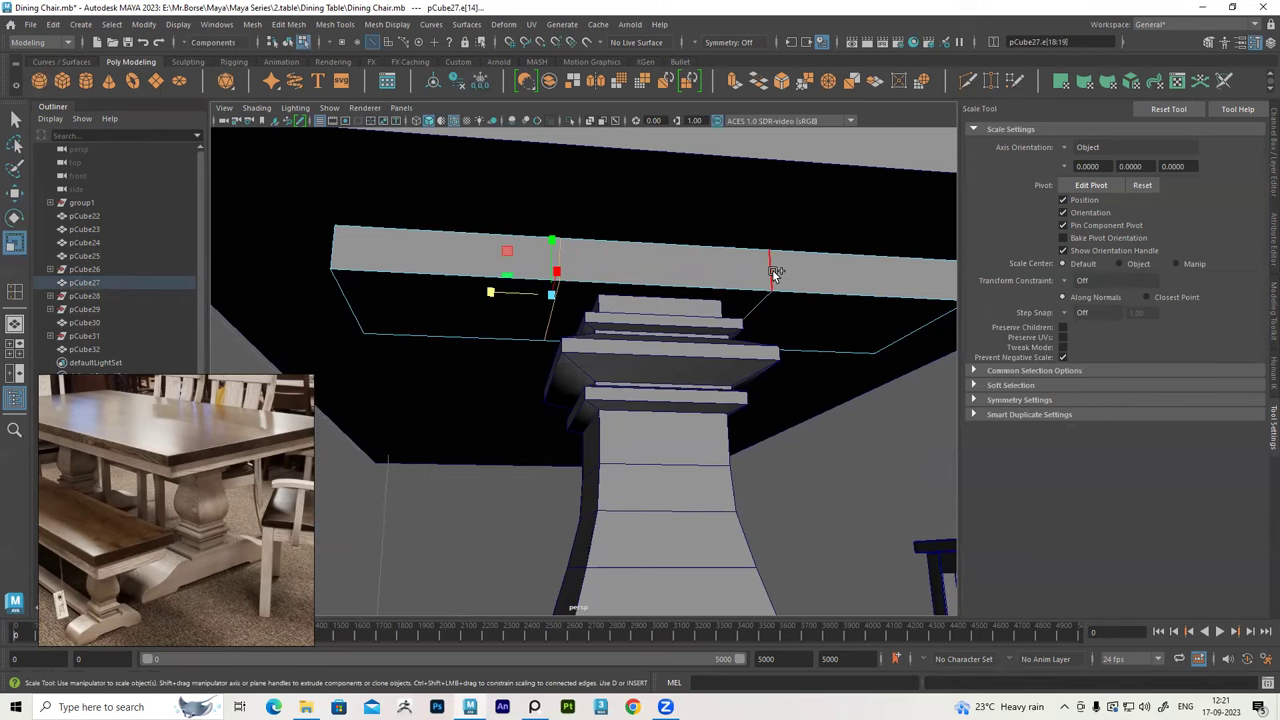
pyautogui.moveTo(587, 297)
pyautogui.mouseDown()
pyautogui.moveTo(613, 300)
pyautogui.moveTo(608, 378)
pyautogui.moveTo(537, 280)
pyautogui.mouseUp()
pyautogui.moveTo(537, 280); pyautogui.dragTo(603, 255, button='right')
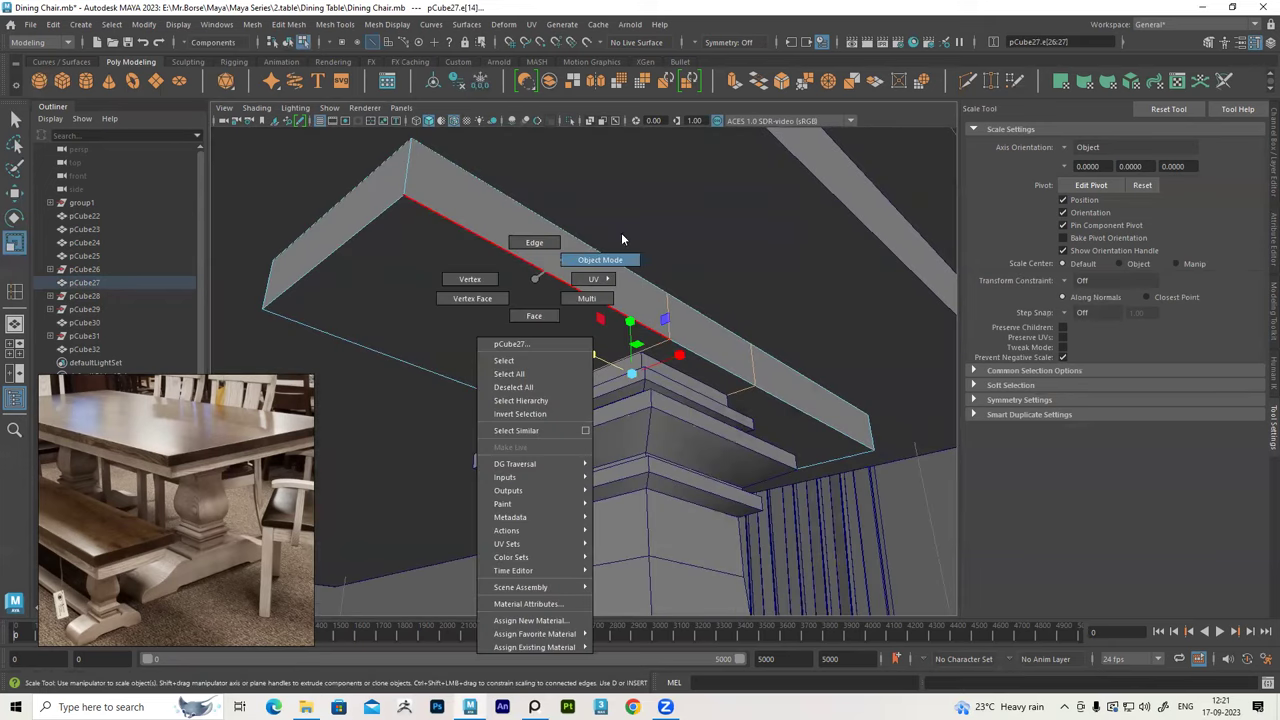
# Insert two more edge loops into the top block and widen the selected edges along X
pyautogui.click(336, 24)
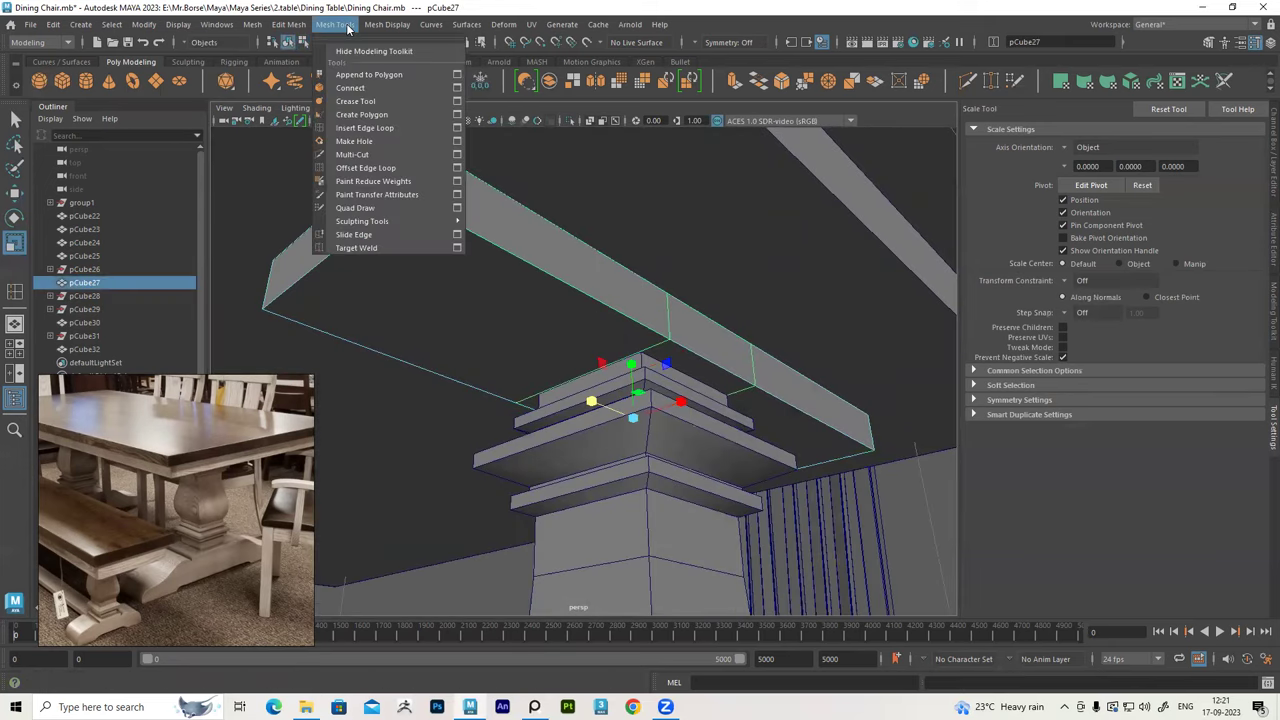
pyautogui.click(457, 130)
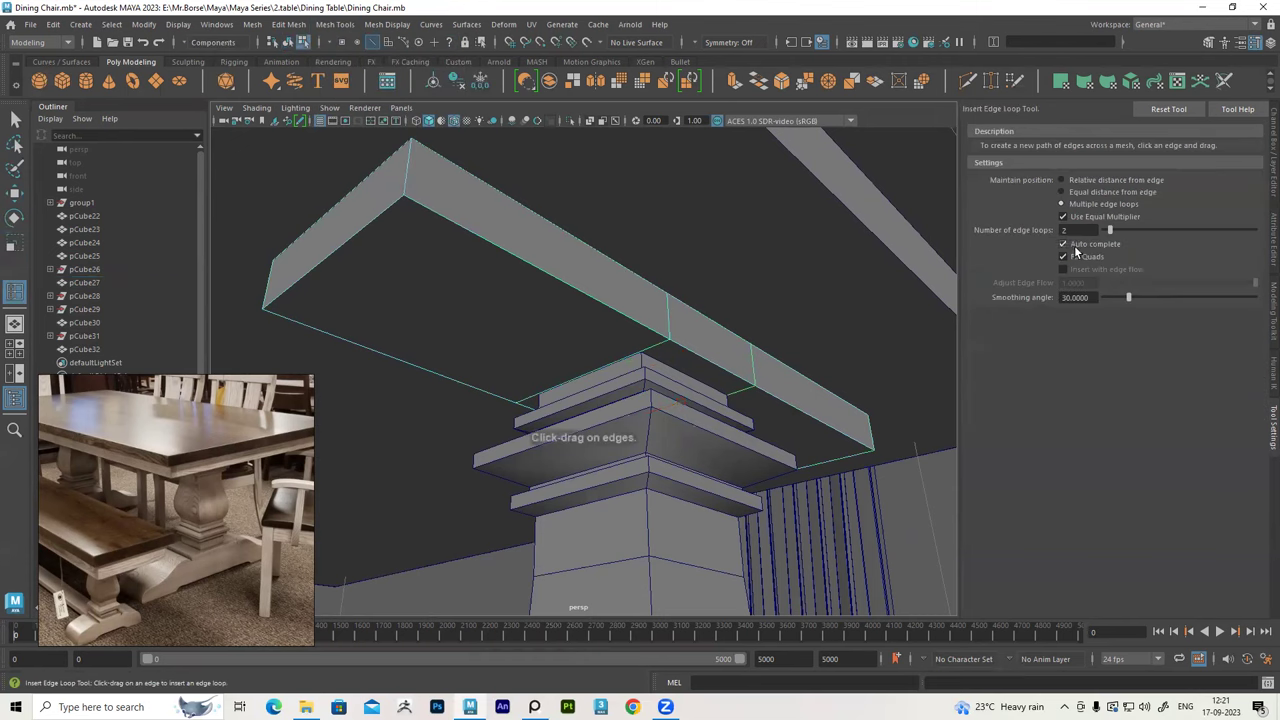
pyautogui.moveTo(531, 317)
pyautogui.keyDown('alt'); pyautogui.mouseDown()
pyautogui.moveTo(422, 213)
pyautogui.moveTo(520, 243)
pyautogui.moveTo(254, 142)
pyautogui.mouseUp(); pyautogui.keyUp('alt')
pyautogui.click(422, 213)
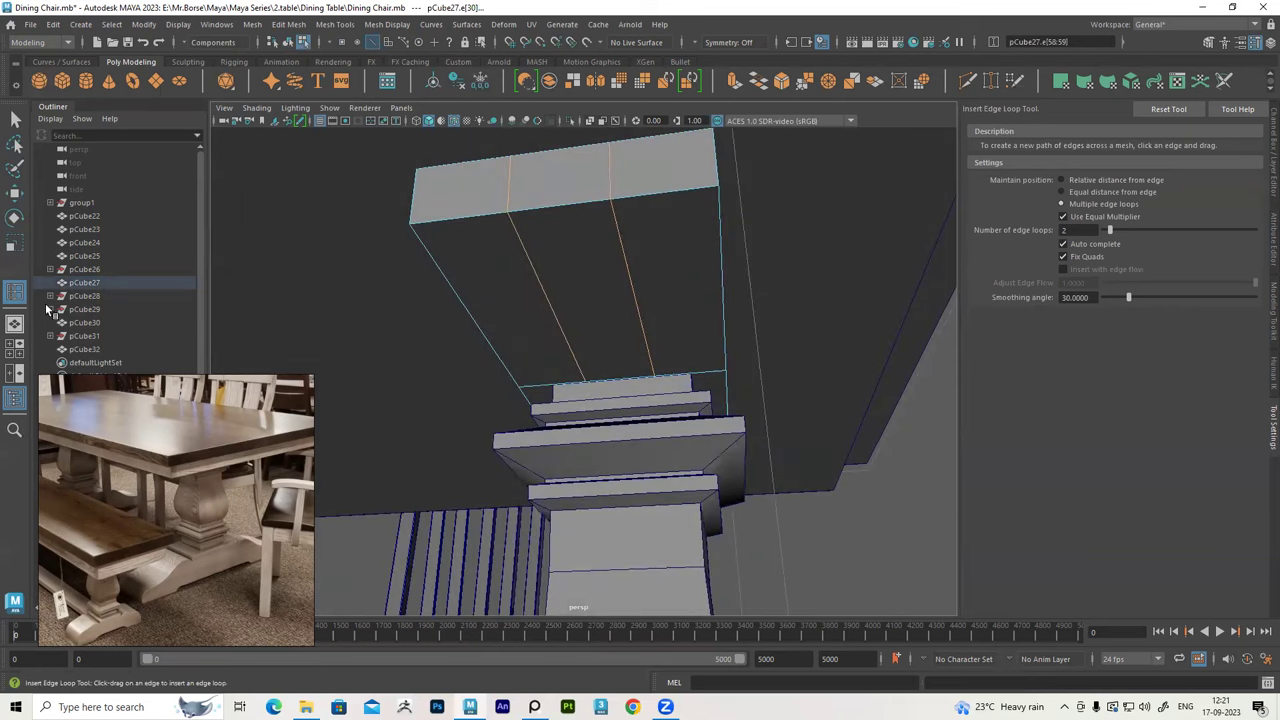
pyautogui.click(12, 243)
pyautogui.moveTo(674, 336)
pyautogui.keyDown('alt'); pyautogui.mouseDown()
pyautogui.moveTo(684, 373)
pyautogui.moveTo(724, 378)
pyautogui.mouseUp(); pyautogui.keyUp('alt')
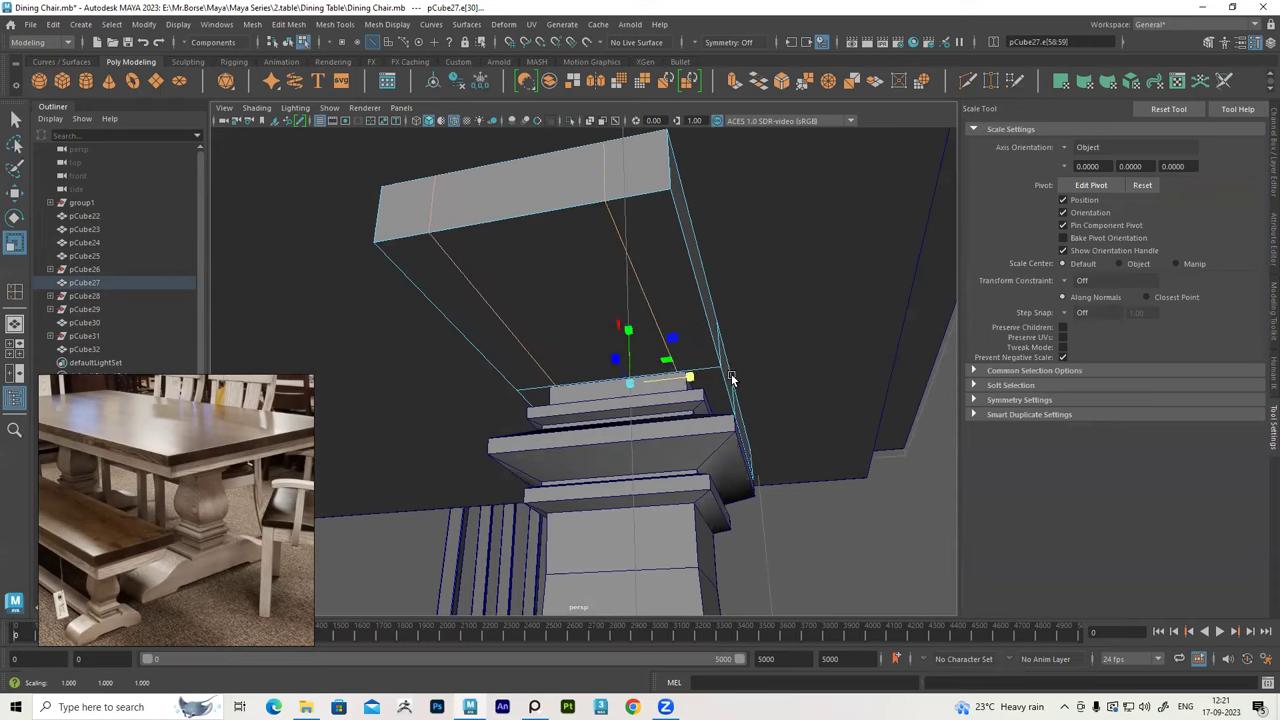
pyautogui.scroll(2, 723, 374)
pyautogui.scroll(2, 723, 372)
pyautogui.scroll(2, 722, 370)
pyautogui.moveTo(722, 372); pyautogui.dragTo(733, 375)
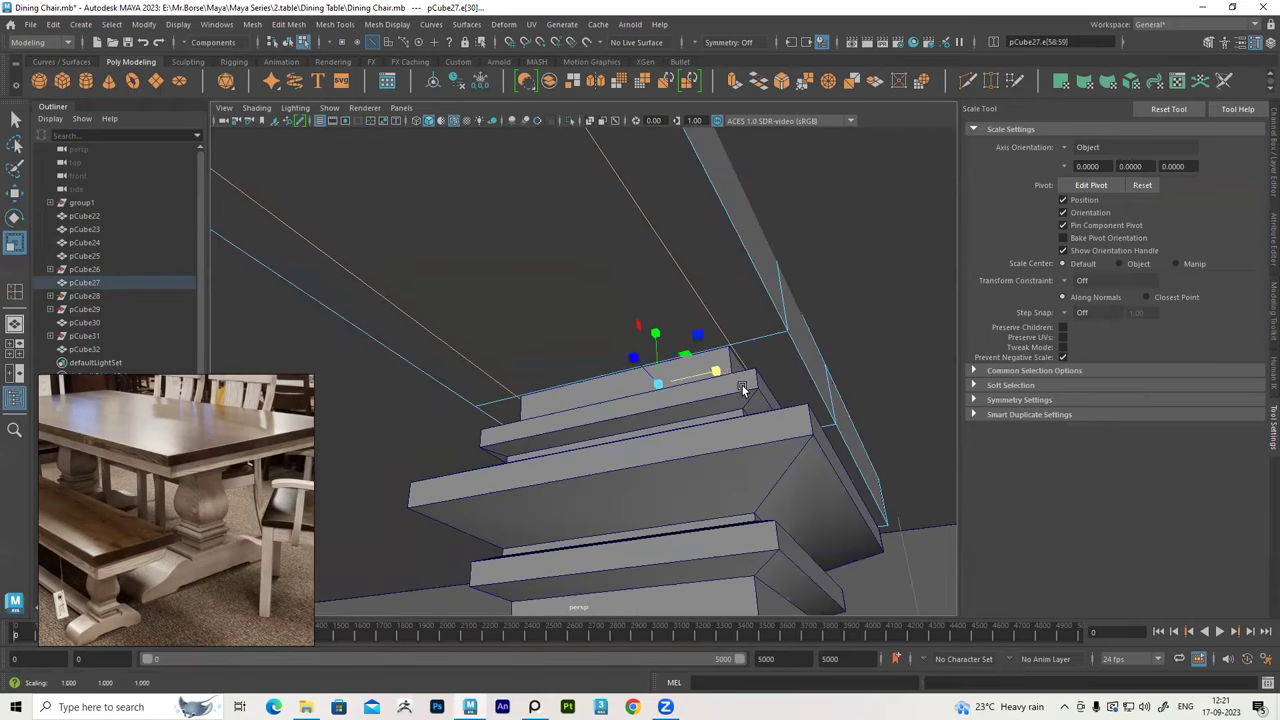
# Select the whole top block and isolate it in the viewport
pyautogui.scroll(-3, 743, 390)
pyautogui.keyDown('alt'); pyautogui.moveTo(743, 390); pyautogui.dragTo(521, 312); pyautogui.keyUp('alt')
pyautogui.moveTo(521, 312); pyautogui.dragTo(637, 251, button='right')
pyautogui.scroll(2, 691, 407)
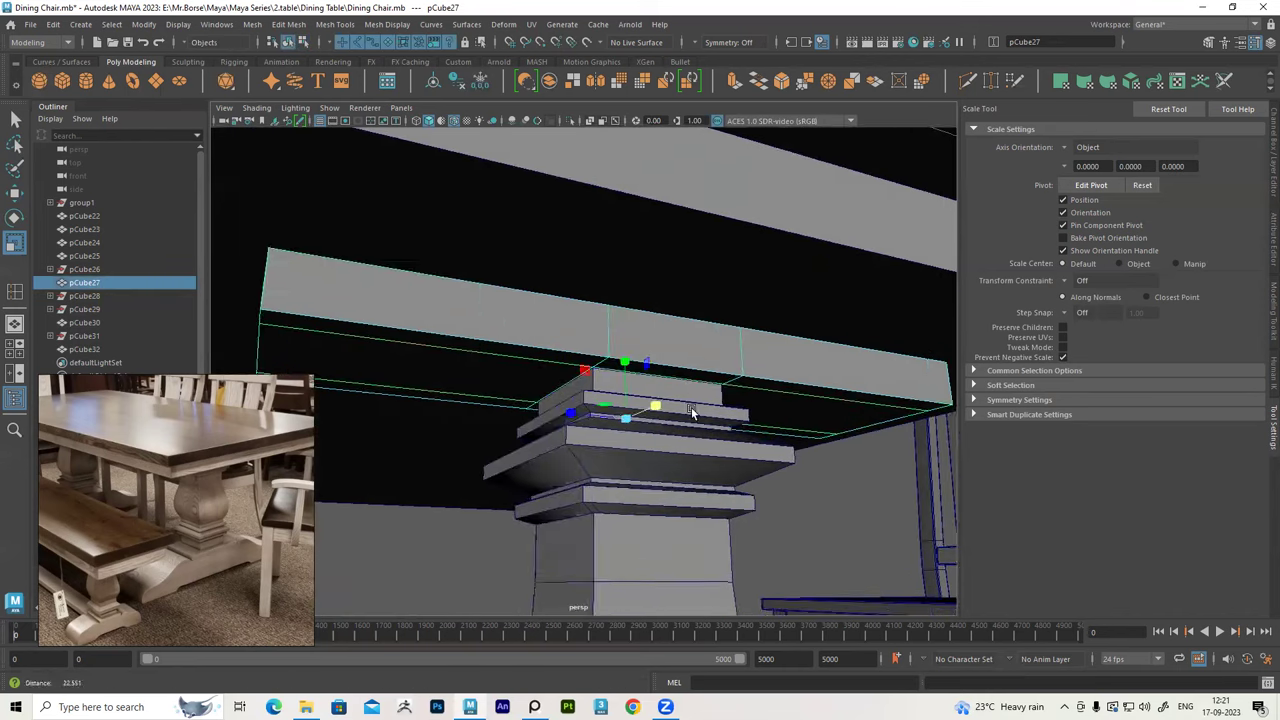
pyautogui.keyDown('alt'); pyautogui.moveTo(691, 407); pyautogui.dragTo(572, 211); pyautogui.keyUp('alt')
pyautogui.click(568, 121)
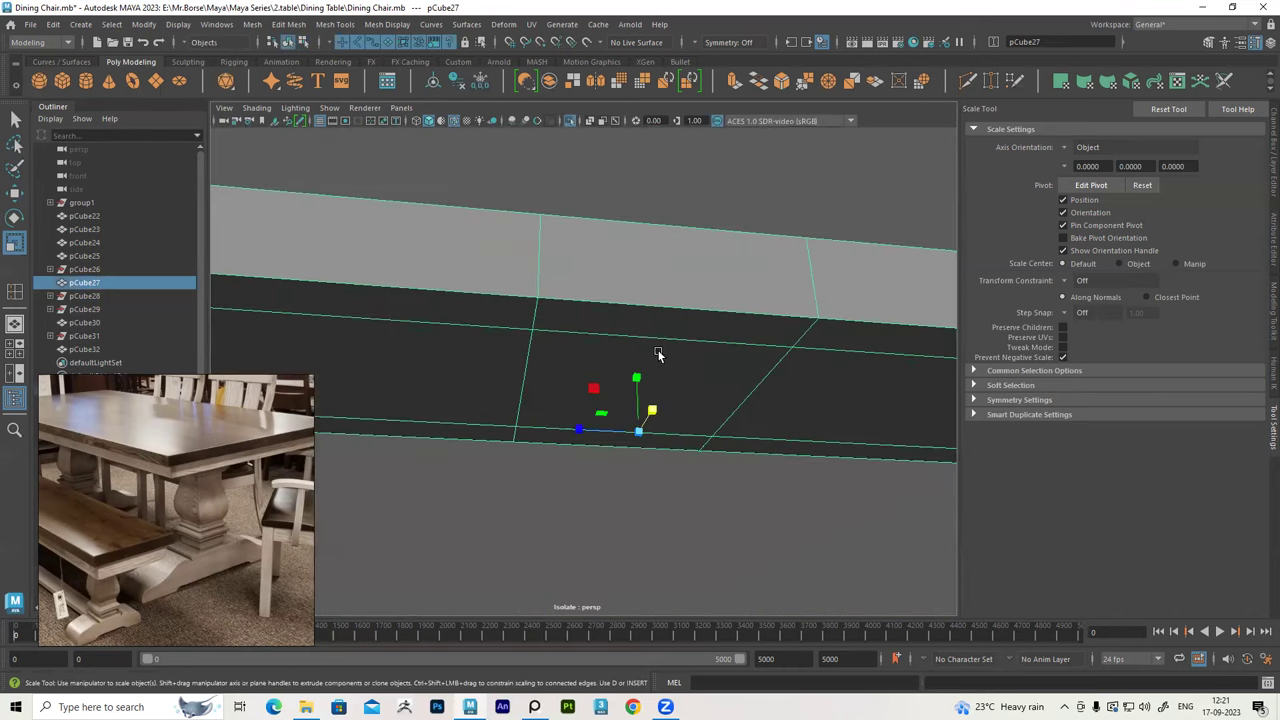
# Extrude the block's middle underside face downward into a short step
pyautogui.press('F11')
pyautogui.click(599, 372)
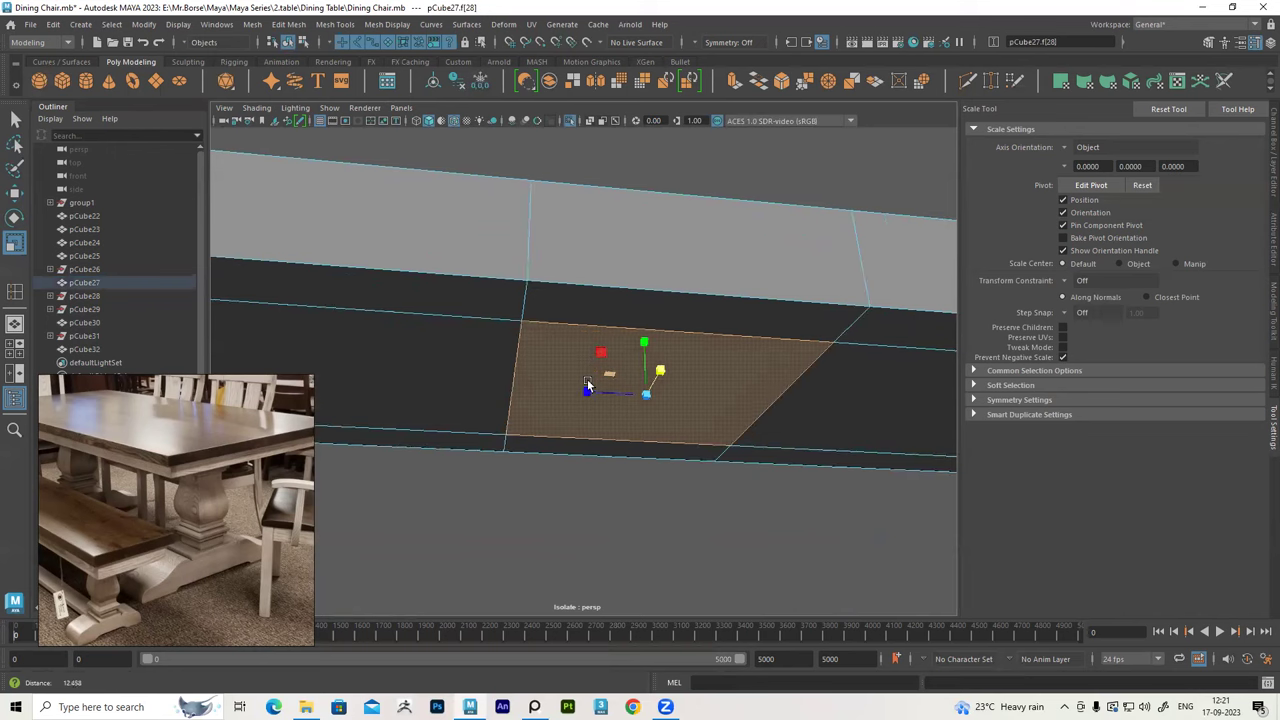
pyautogui.click(288, 24)
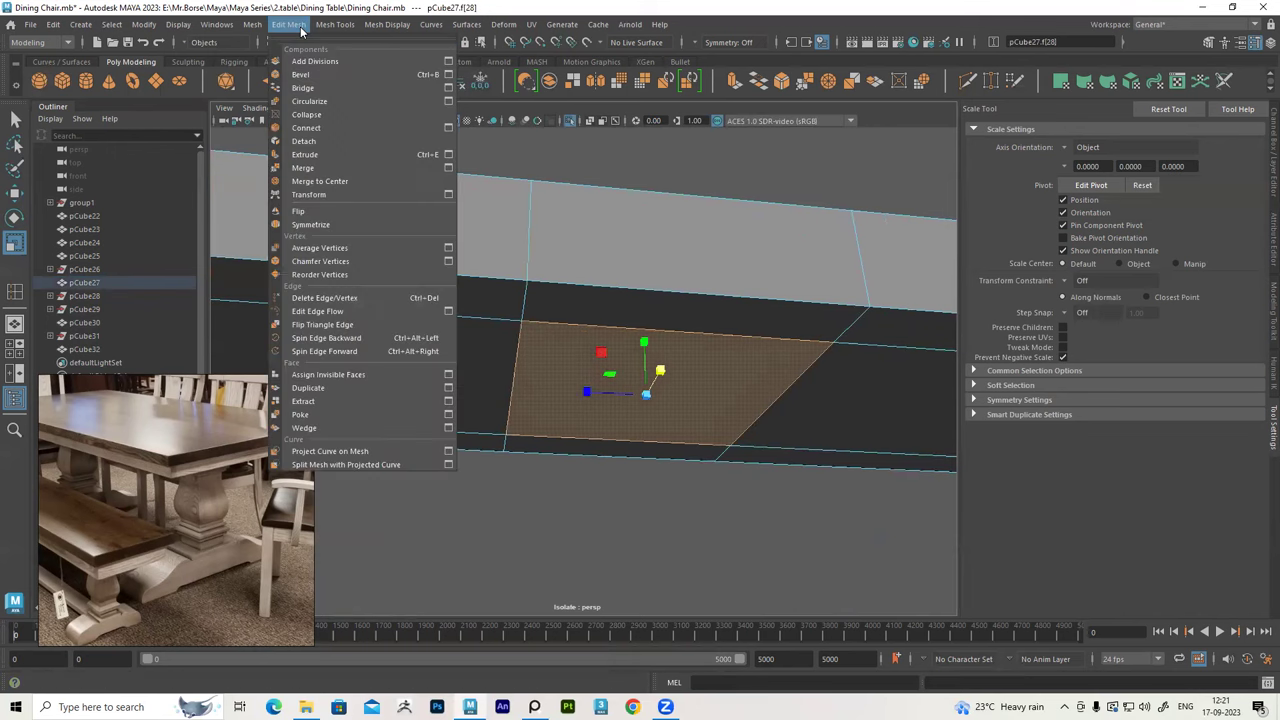
pyautogui.click(310, 154)
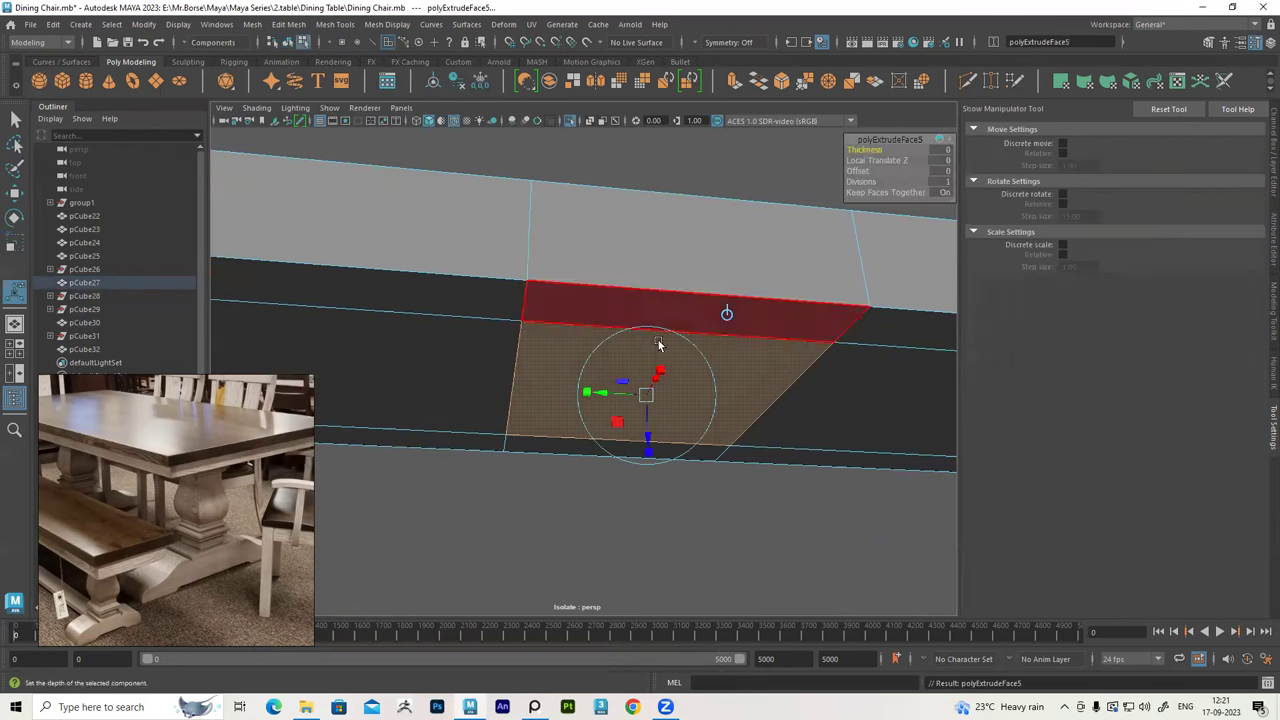
pyautogui.moveTo(651, 434); pyautogui.dragTo(653, 410)
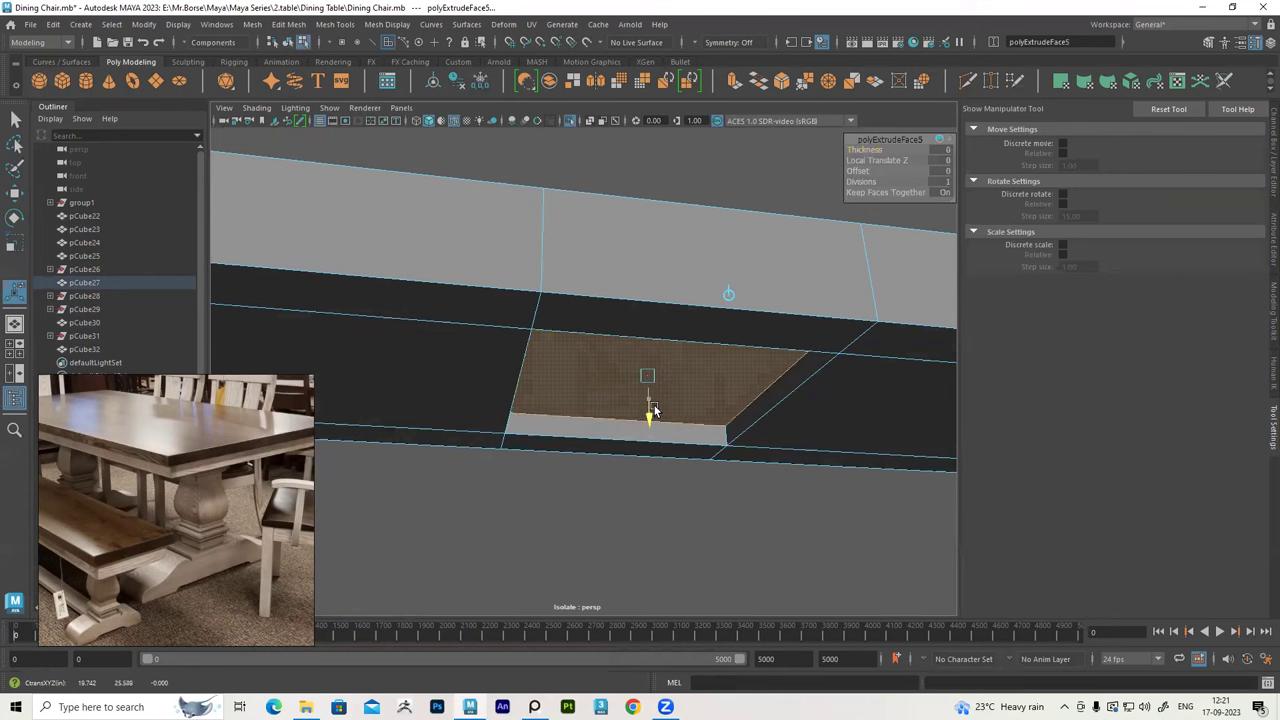
# Return to object mode, show all objects again, and select the pedestal column
pyautogui.moveTo(605, 275); pyautogui.dragTo(693, 232, button='right')
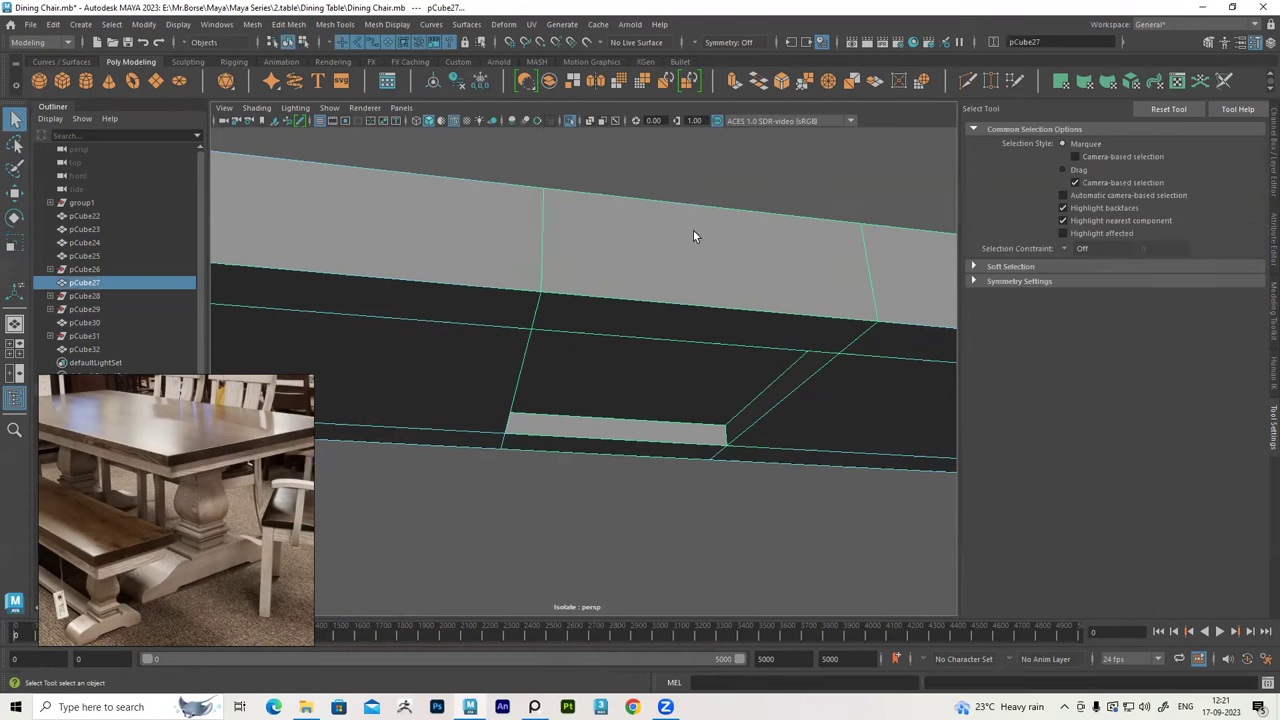
pyautogui.click(571, 121)
pyautogui.keyDown('alt'); pyautogui.moveTo(708, 364); pyautogui.dragTo(660, 393); pyautogui.keyUp('alt')
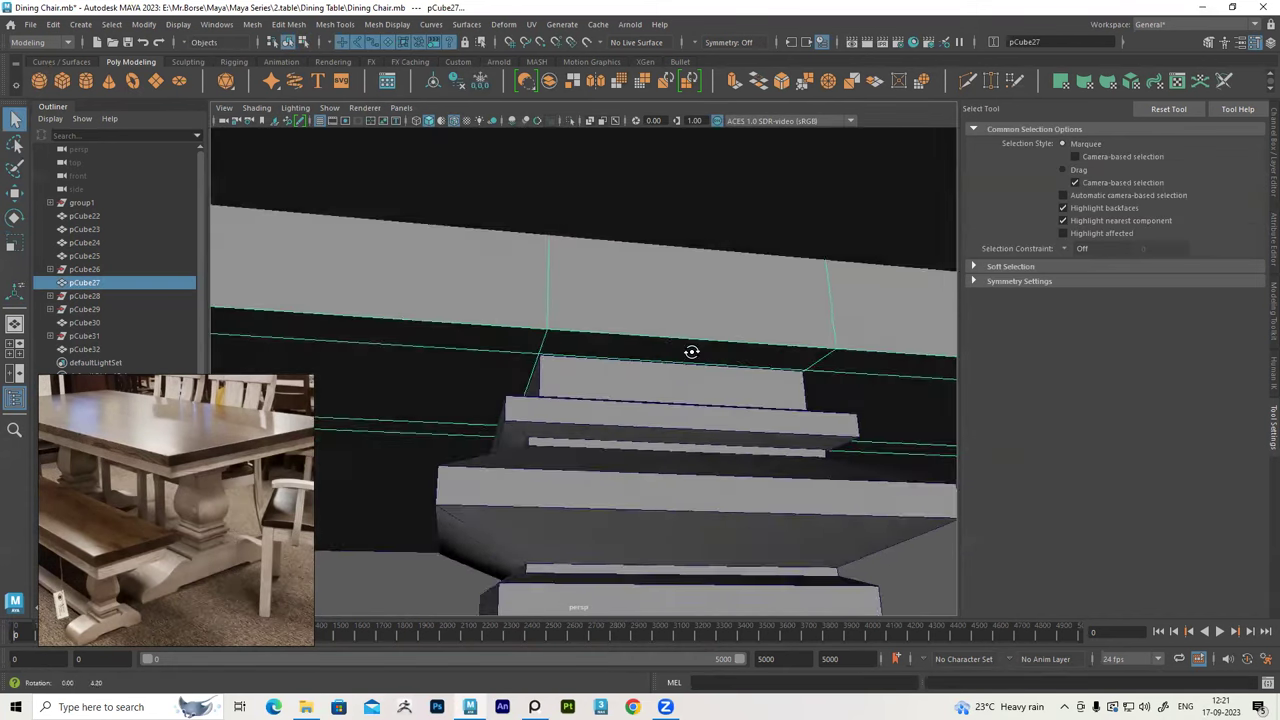
pyautogui.click(660, 393)
# In the side view, raise the pedestal's top vertex row up to meet the block
pyautogui.press('space')
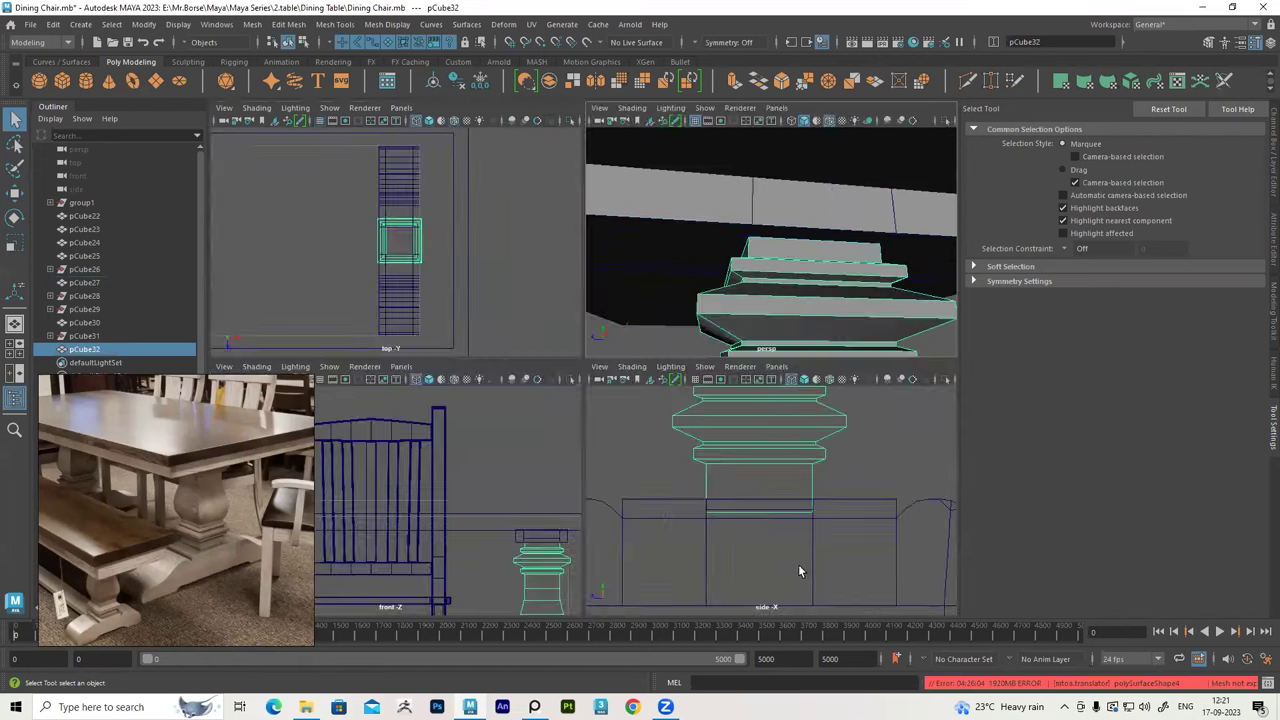
pyautogui.press('space')
pyautogui.moveTo(729, 444)
pyautogui.keyDown('alt'); pyautogui.mouseDown(button='middle')
pyautogui.moveTo(733, 561)
pyautogui.moveTo(698, 488)
pyautogui.mouseUp(button='middle'); pyautogui.keyUp('alt')
pyautogui.scroll(5, 689, 348)
pyautogui.moveTo(730, 338); pyautogui.dragTo(569, 275, button='right')
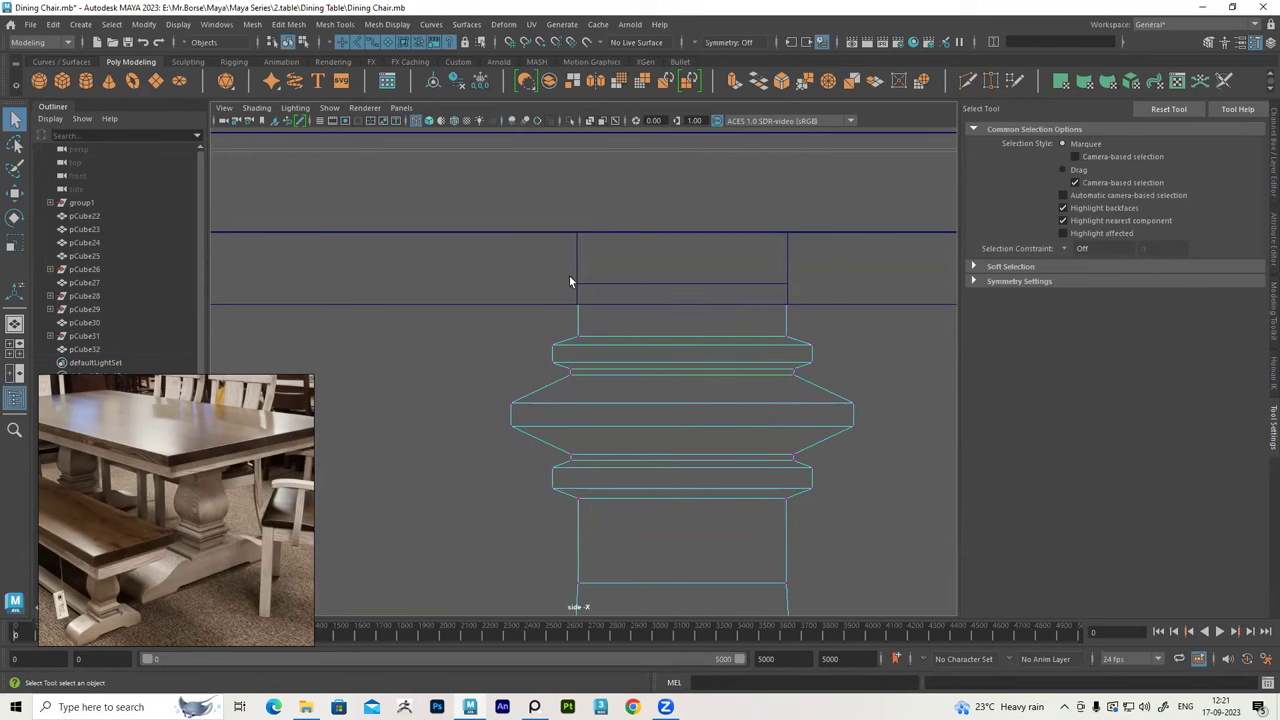
pyautogui.moveTo(806, 315); pyautogui.dragTo(817, 317)
pyautogui.scroll(3, 689, 306)
pyautogui.press('w')
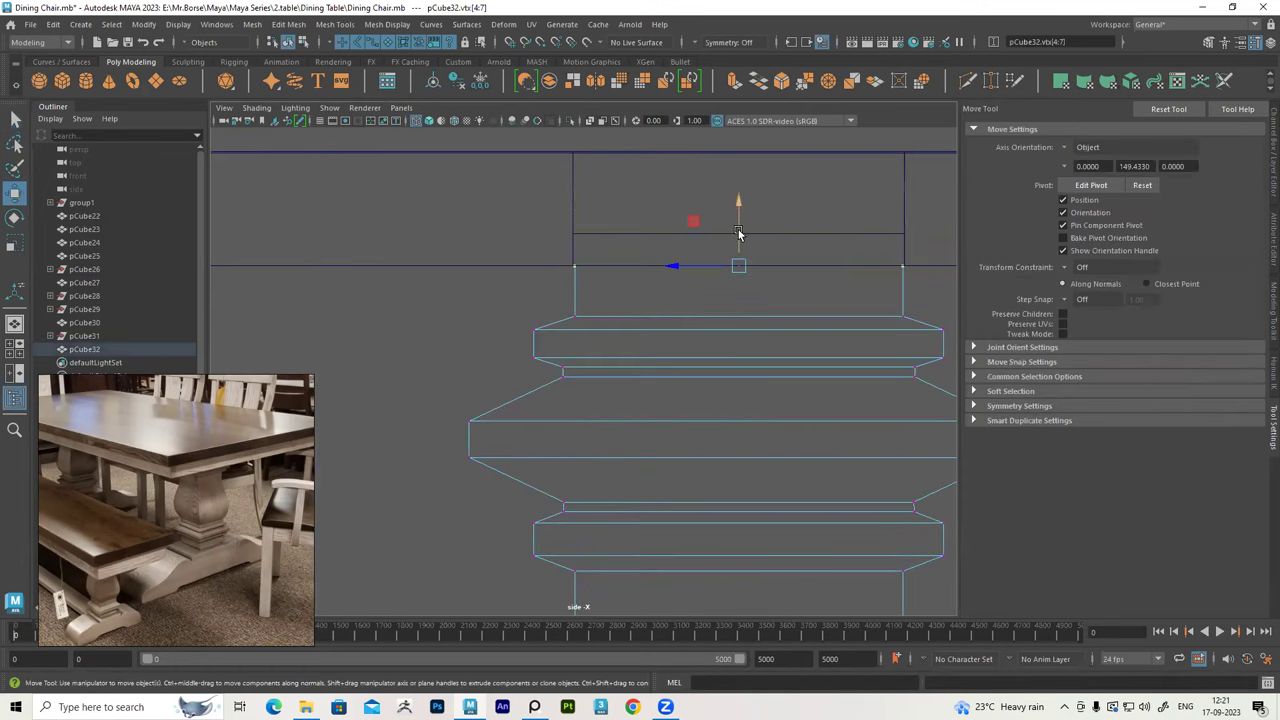
pyautogui.moveTo(737, 213); pyautogui.dragTo(727, 185)
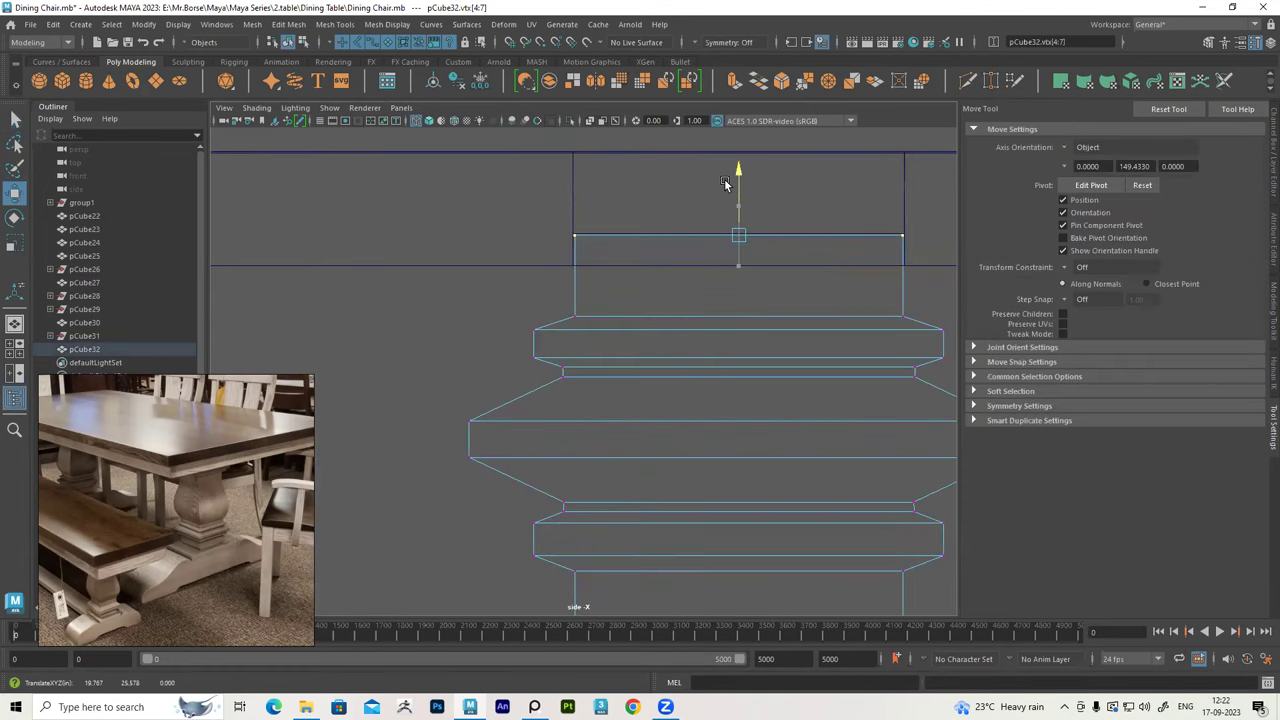
# Raise the vertex row near the column's base slightly
pyautogui.scroll(-4, 727, 185)
pyautogui.keyDown('alt'); pyautogui.moveTo(743, 570); pyautogui.dragTo(760, 229, button='middle'); pyautogui.keyUp('alt')
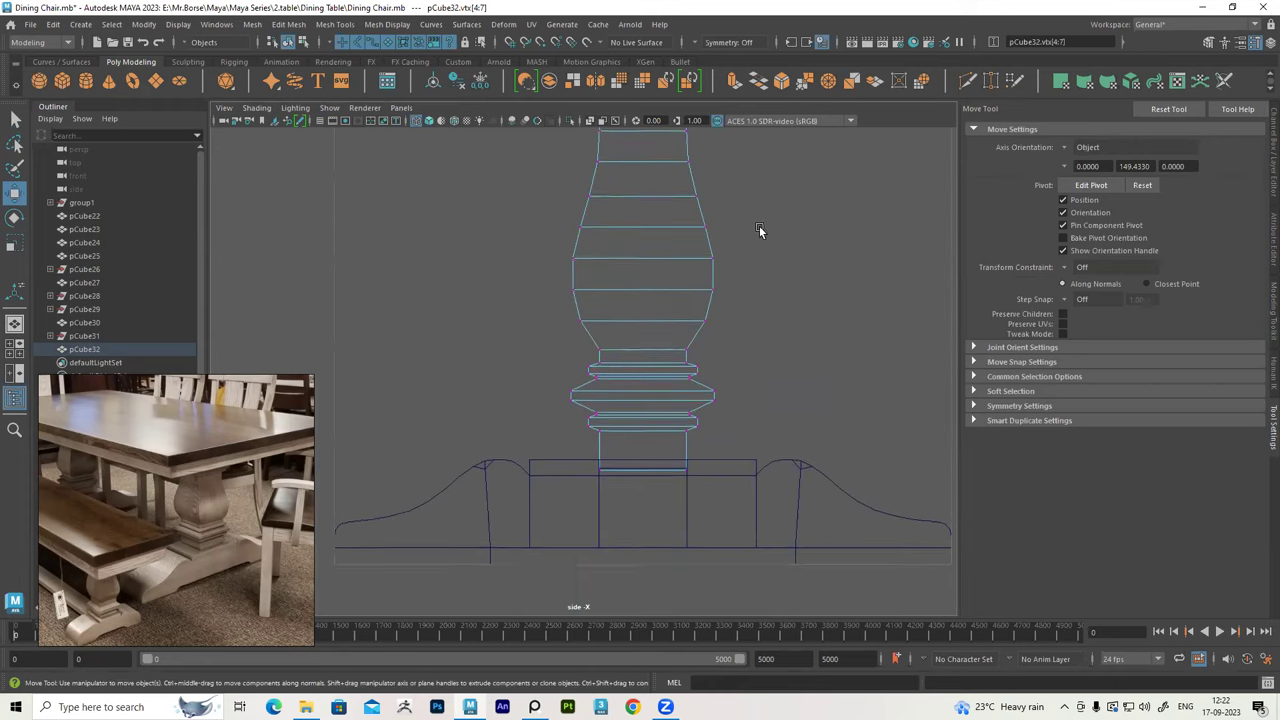
pyautogui.keyDown('alt'); pyautogui.moveTo(672, 470); pyautogui.dragTo(583, 386, button='middle'); pyautogui.keyUp('alt')
pyautogui.scroll(3, 472, 311)
pyautogui.moveTo(854, 365); pyautogui.dragTo(855, 366)
pyautogui.moveTo(642, 272); pyautogui.dragTo(643, 266)
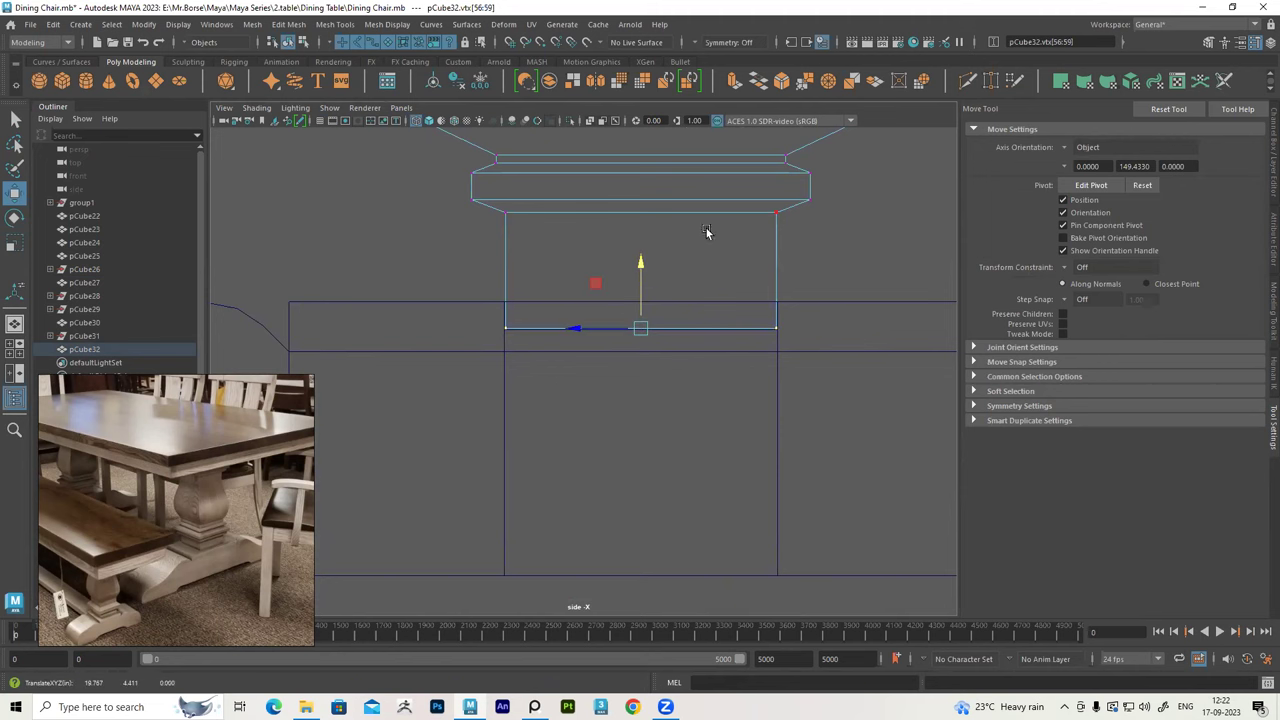
# Return to the perspective view in object mode and orbit around the table
pyautogui.press('space')
pyautogui.scroll(-3, 768, 286)
pyautogui.scroll(-2, 700, 295)
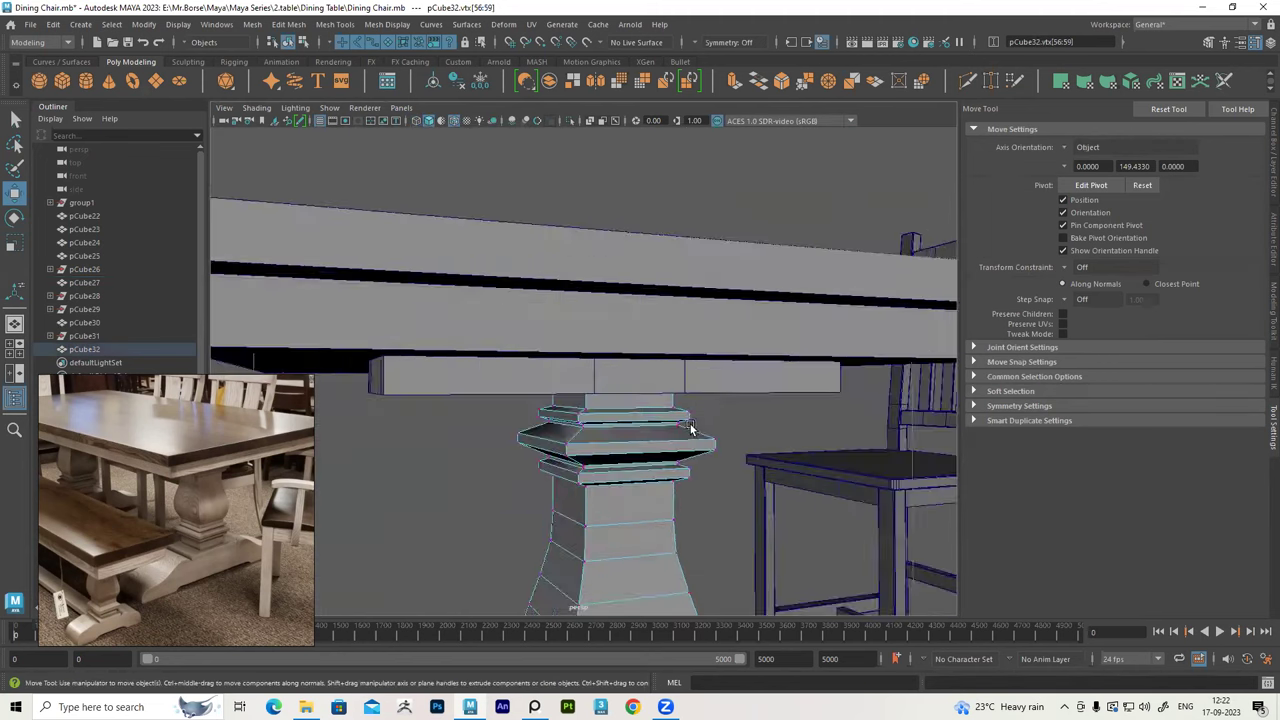
pyautogui.scroll(-2, 666, 300)
pyautogui.keyDown('alt'); pyautogui.moveTo(666, 303); pyautogui.dragTo(620, 290); pyautogui.keyUp('alt')
pyautogui.moveTo(614, 288); pyautogui.dragTo(600, 268, button='right')
pyautogui.scroll(-3, 556, 348)
pyautogui.moveTo(556, 348)
pyautogui.keyDown('alt'); pyautogui.mouseDown()
pyautogui.moveTo(589, 449)
pyautogui.moveTo(558, 448)
pyautogui.moveTo(594, 437)
pyautogui.mouseUp(); pyautogui.keyUp('alt')
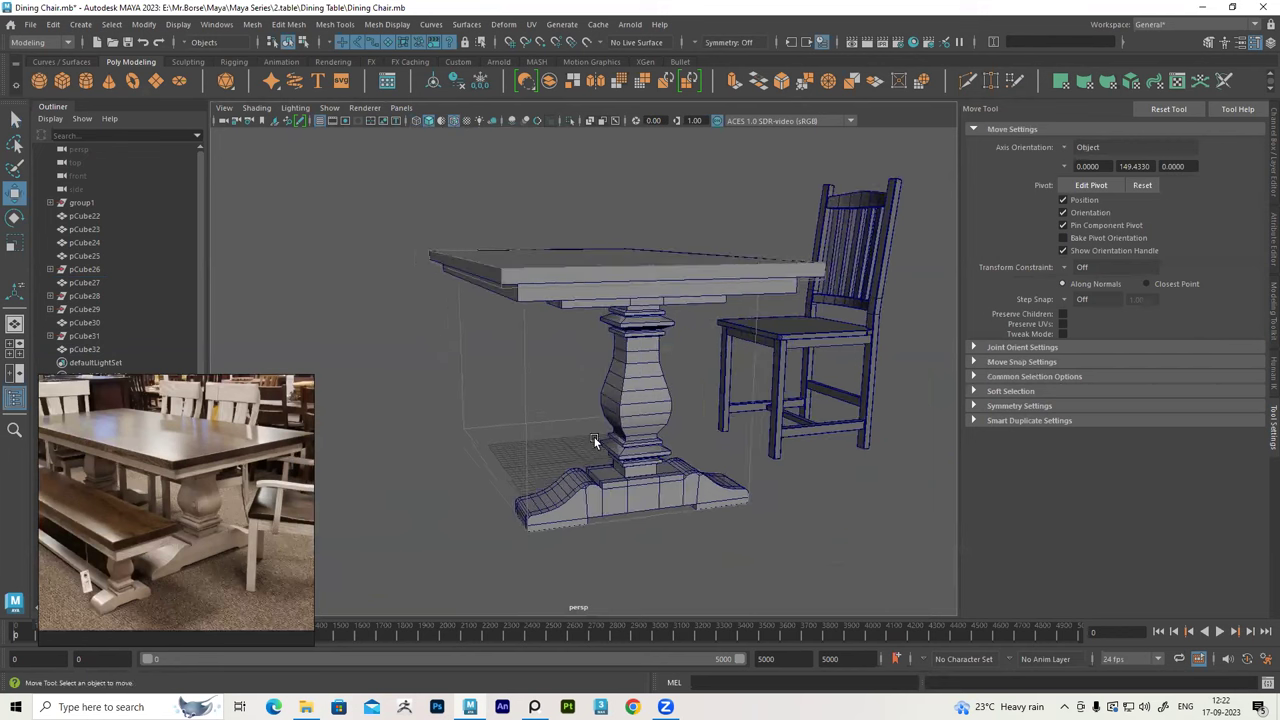
pyautogui.moveTo(647, 368)
pyautogui.keyDown('alt'); pyautogui.mouseDown()
pyautogui.moveTo(619, 395)
pyautogui.moveTo(640, 396)
pyautogui.moveTo(567, 408)
pyautogui.moveTo(529, 457)
pyautogui.moveTo(534, 438)
pyautogui.mouseUp(); pyautogui.keyUp('alt')
pyautogui.click(641, 396)
pyautogui.click(529, 457)
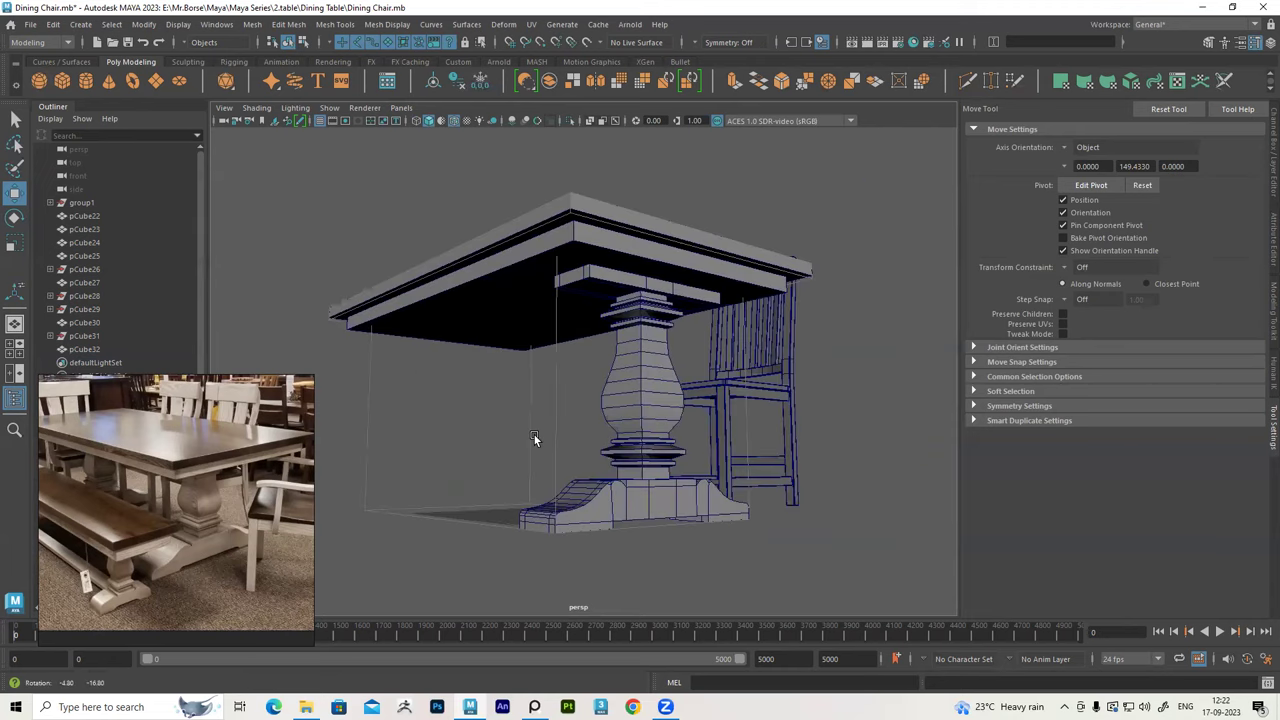
pyautogui.moveTo(591, 401)
pyautogui.keyDown('alt'); pyautogui.mouseDown()
pyautogui.moveTo(590, 349)
pyautogui.moveTo(438, 431)
pyautogui.mouseUp(); pyautogui.keyUp('alt')
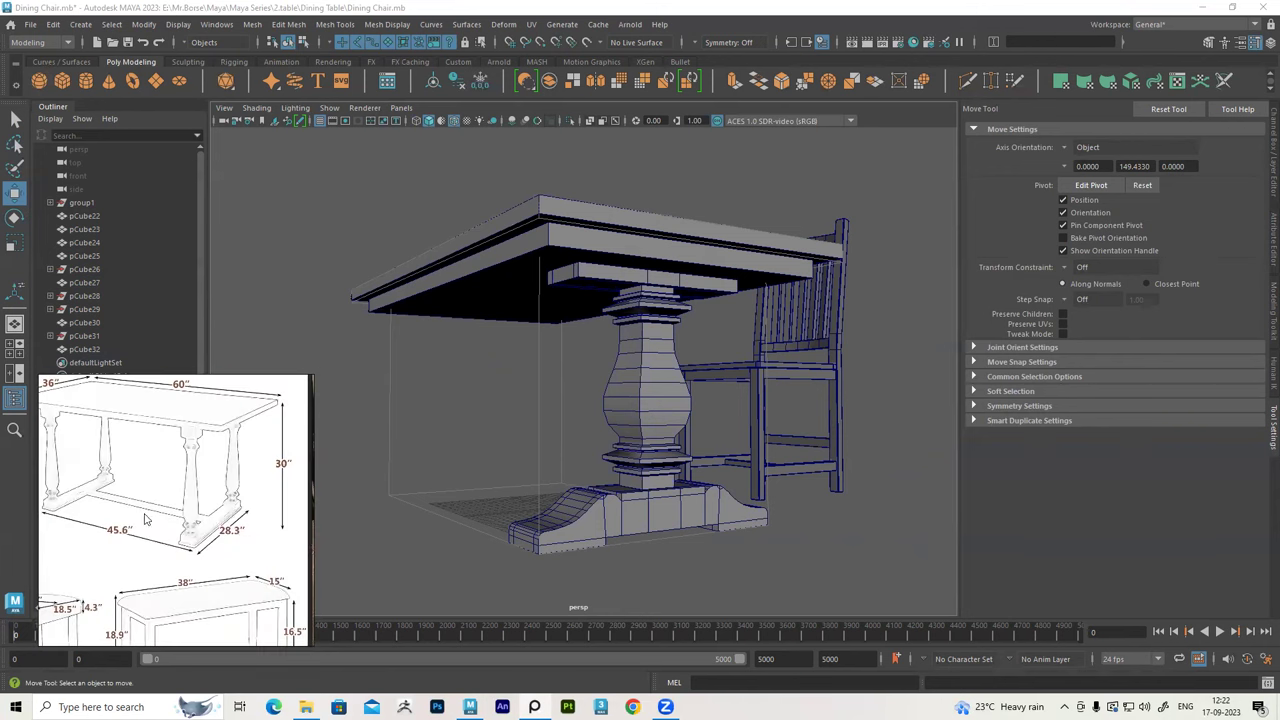
pyautogui.moveTo(716, 422)
pyautogui.keyDown('alt'); pyautogui.mouseDown()
pyautogui.moveTo(648, 388)
pyautogui.moveTo(619, 513)
pyautogui.mouseUp(); pyautogui.keyUp('alt')
pyautogui.click(645, 383)
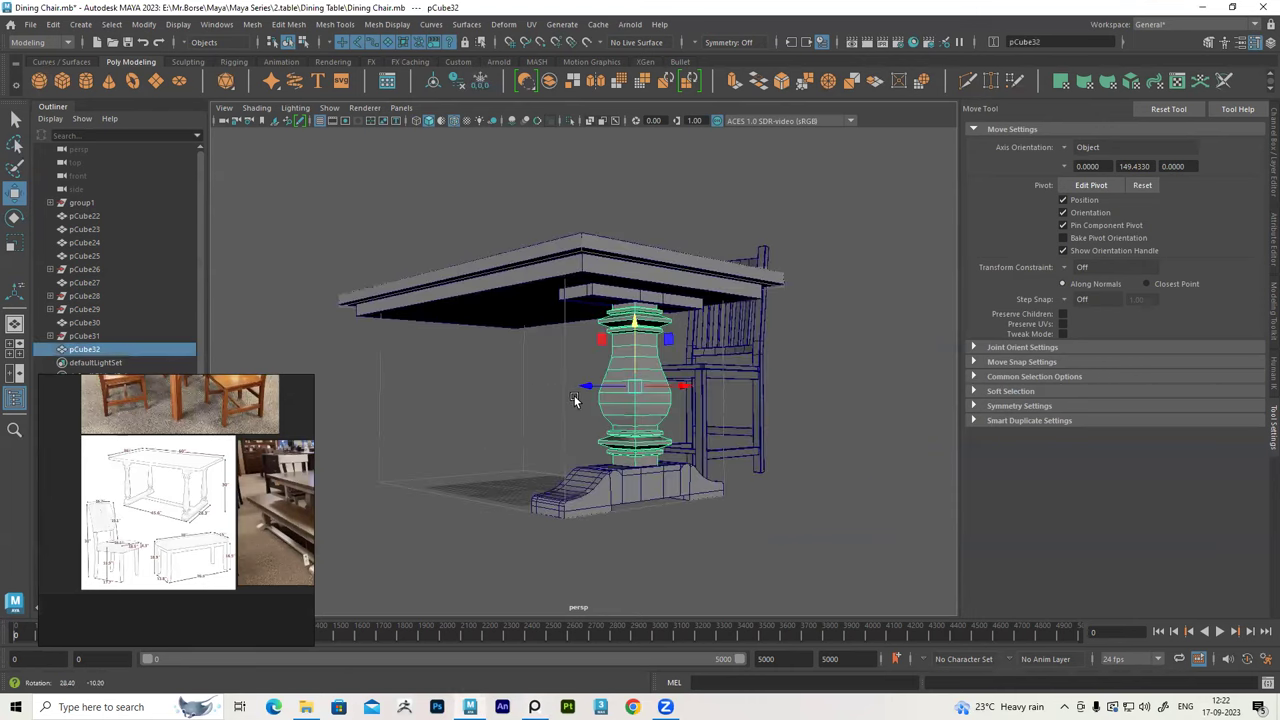
# Duplicate pedestal pCube32 with base pCube30 and top block pCube27, sliding the copy to the table's other end
pyautogui.keyDown('shift'); pyautogui.click(619, 513); pyautogui.keyUp('shift')
pyautogui.keyDown('shift'); pyautogui.click(606, 281); pyautogui.keyUp('shift')
pyautogui.keyDown('alt'); pyautogui.moveTo(606, 281); pyautogui.dragTo(706, 362); pyautogui.keyUp('alt')
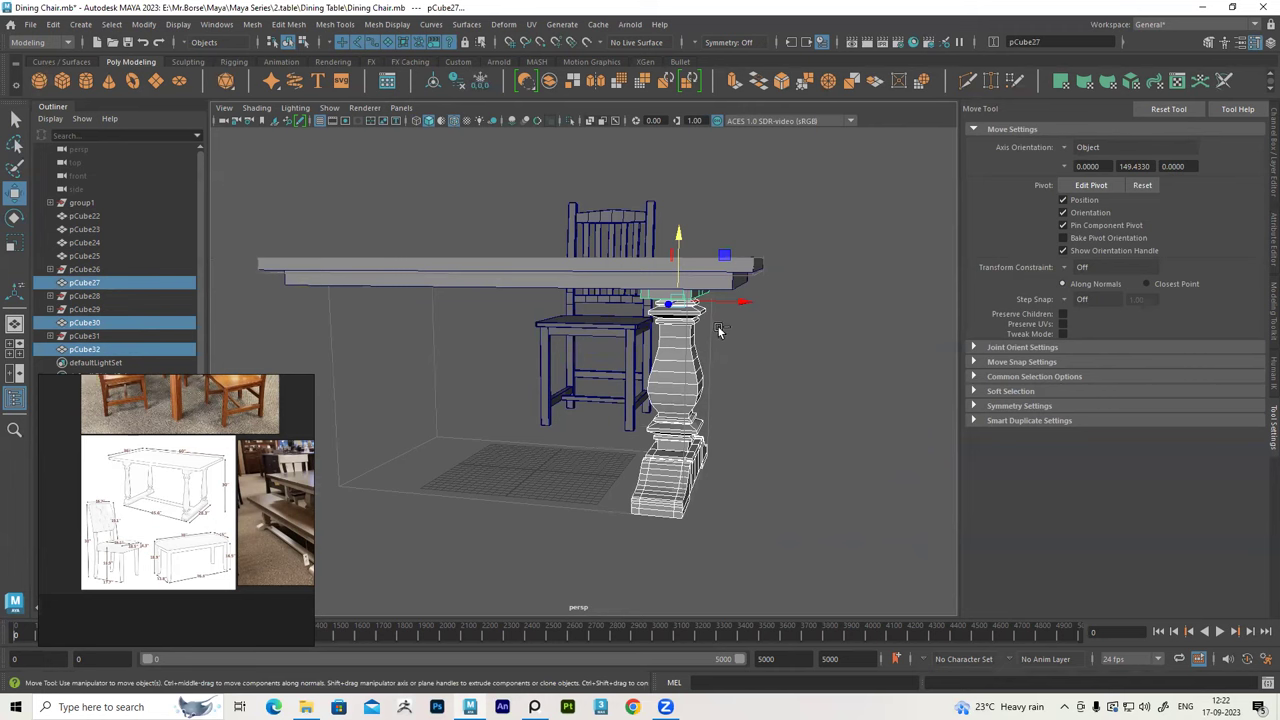
pyautogui.hotkey('ctrl', 'd')
pyautogui.moveTo(718, 331)
pyautogui.mouseDown(button='middle')
pyautogui.moveTo(488, 348)
pyautogui.moveTo(627, 316)
pyautogui.mouseUp(button='middle')
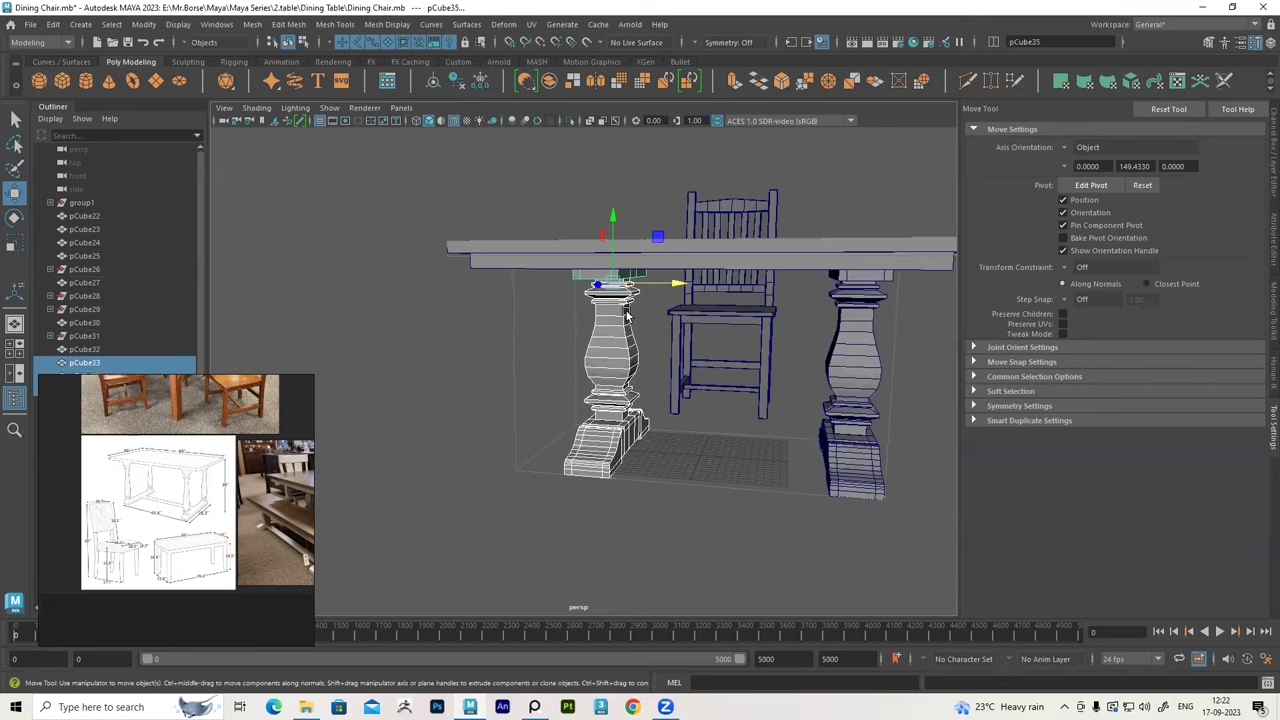
pyautogui.keyDown('alt'); pyautogui.moveTo(627, 316); pyautogui.dragTo(619, 271); pyautogui.keyUp('alt')
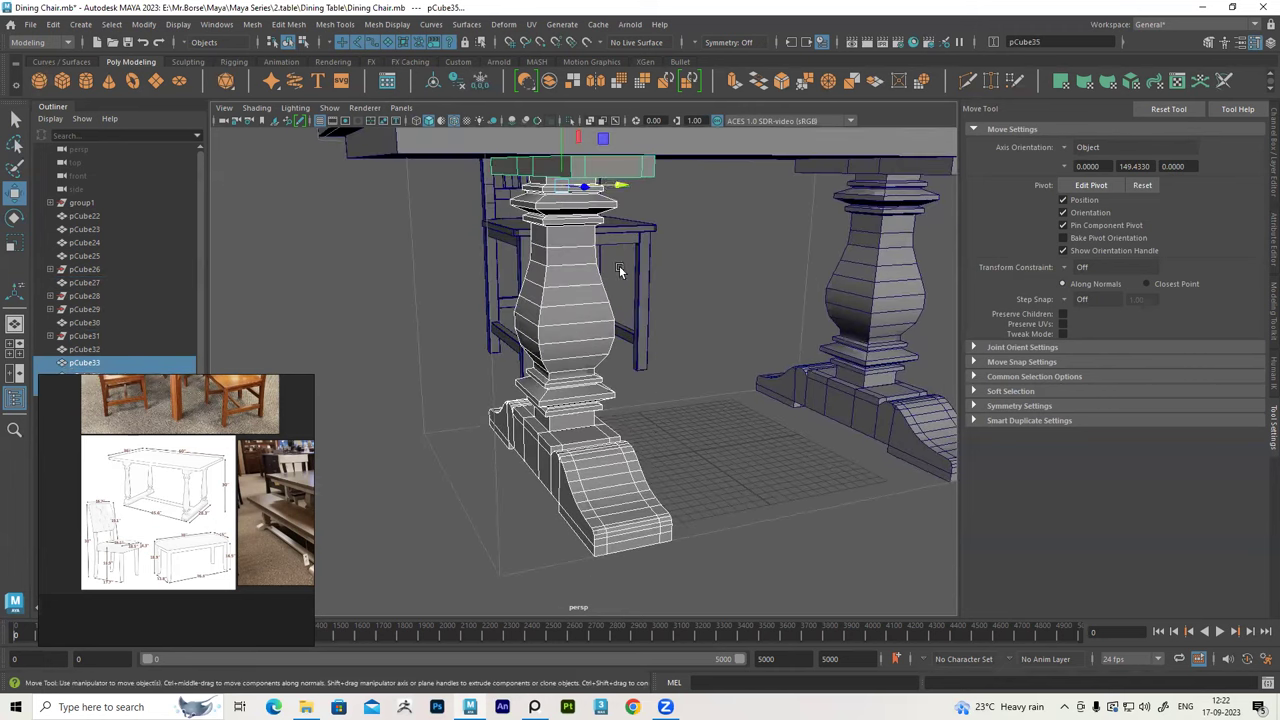
pyautogui.moveTo(612, 188); pyautogui.dragTo(536, 222)
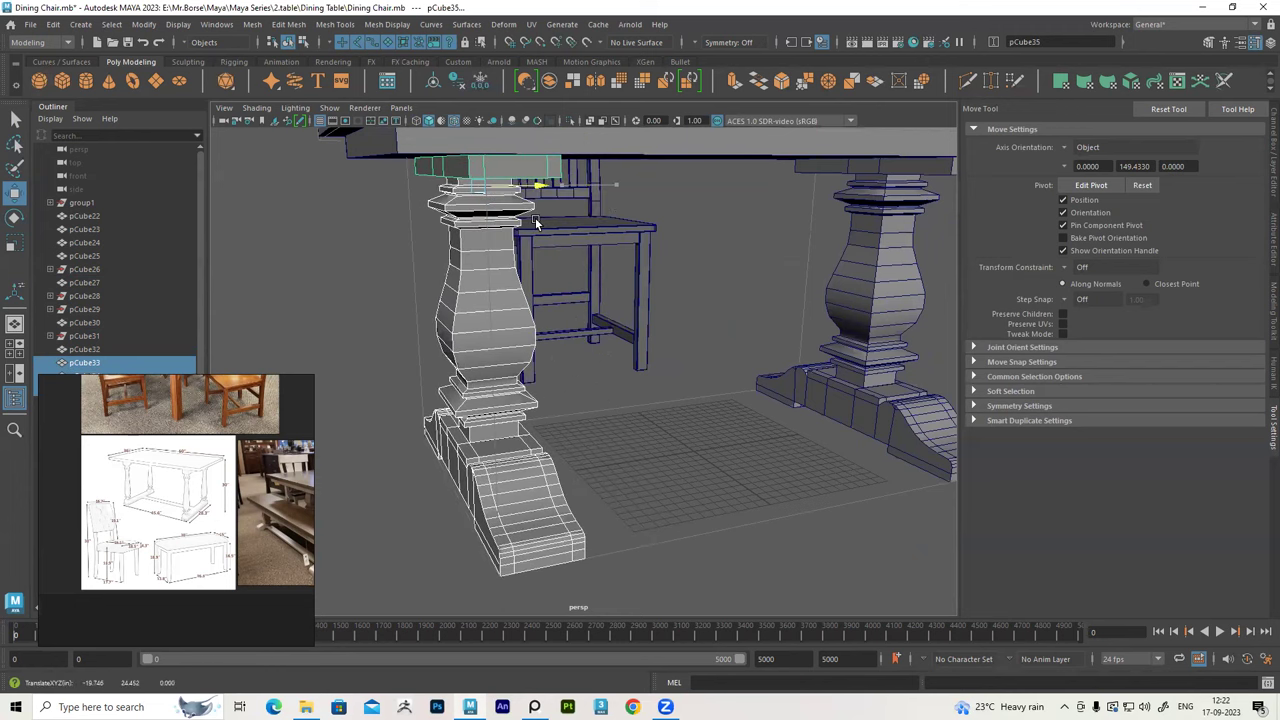
pyautogui.click(714, 460)
pyautogui.moveTo(767, 452)
pyautogui.keyDown('alt'); pyautogui.mouseDown()
pyautogui.moveTo(622, 449)
pyautogui.moveTo(560, 385)
pyautogui.mouseUp(); pyautogui.keyUp('alt')
pyautogui.scroll(-5, 689, 450)
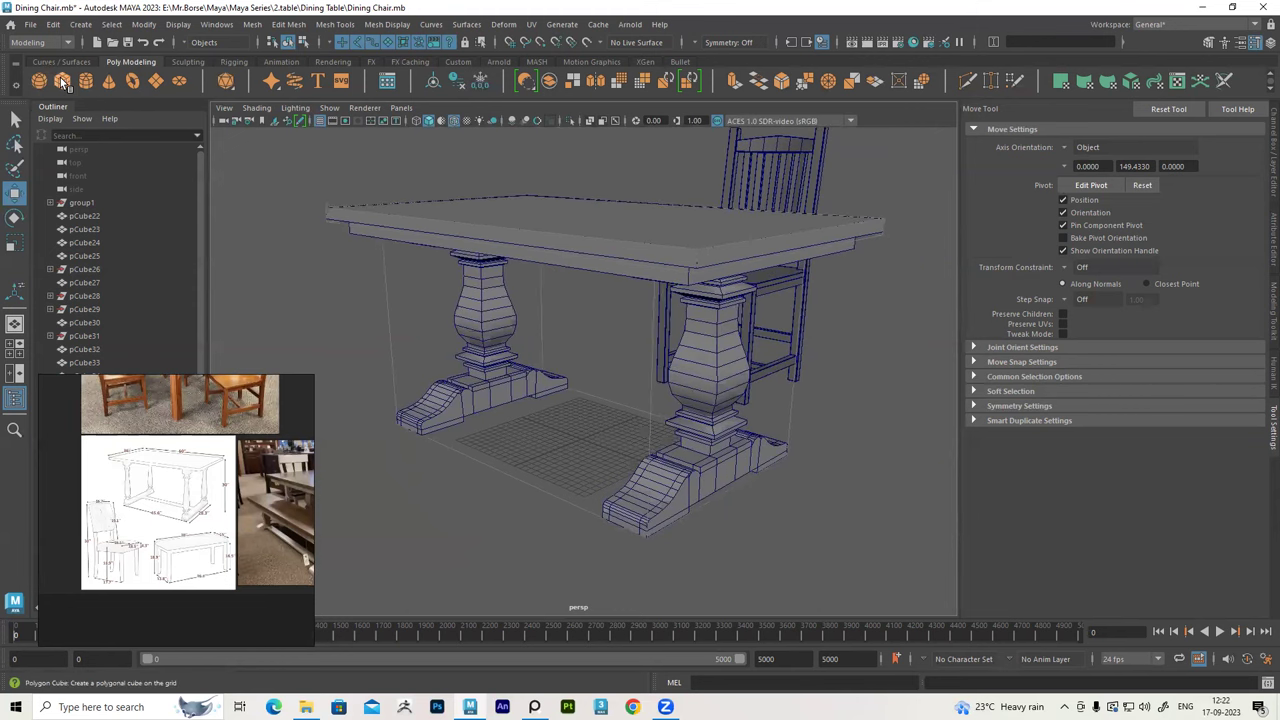
# Create a new polygon cube, set its Translate Z to 0, and raise it slightly off the floor
pyautogui.press('y')
pyautogui.moveTo(226, 236)
pyautogui.keyDown('alt'); pyautogui.mouseDown()
pyautogui.moveTo(520, 393)
pyautogui.moveTo(558, 368)
pyautogui.mouseUp(); pyautogui.keyUp('alt')
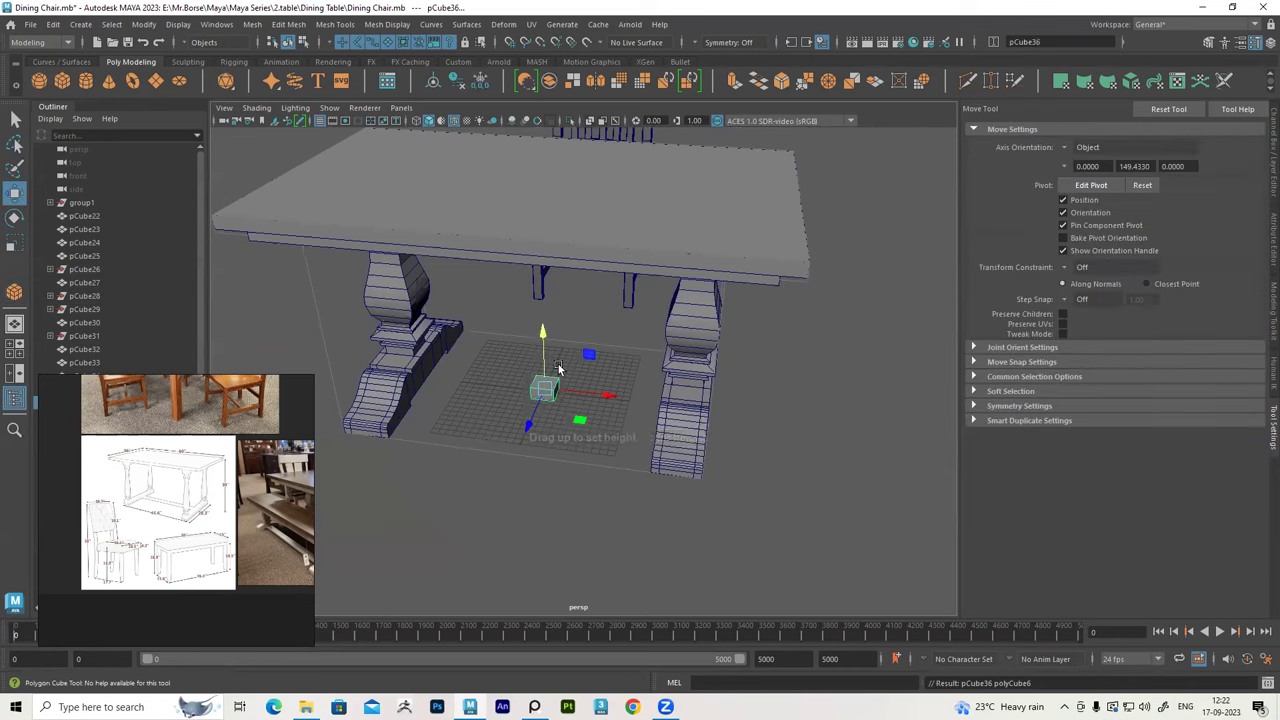
pyautogui.click(1266, 155)
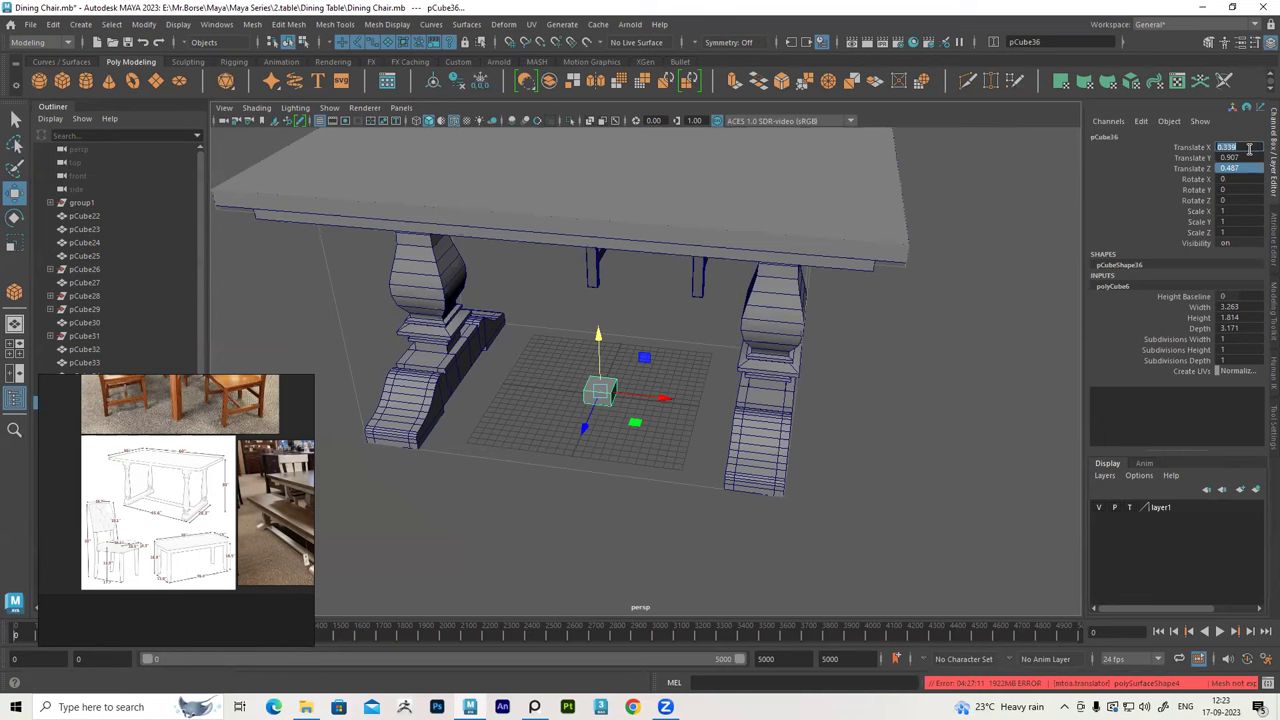
pyautogui.write('0')
pyautogui.press('Return')
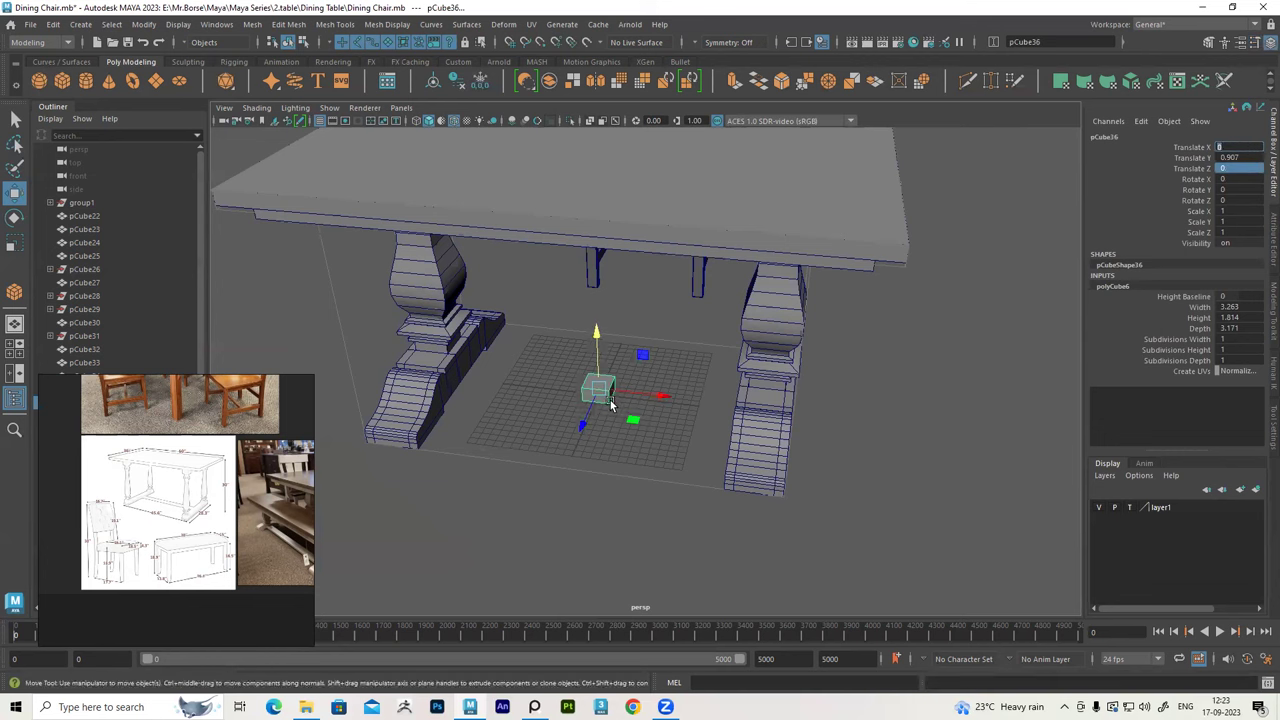
pyautogui.keyDown('alt'); pyautogui.moveTo(640, 420); pyautogui.dragTo(726, 505); pyautogui.keyUp('alt')
pyautogui.scroll(3, 600, 420)
pyautogui.moveTo(571, 374)
pyautogui.keyDown('alt'); pyautogui.mouseDown()
pyautogui.moveTo(603, 378)
pyautogui.moveTo(603, 347)
pyautogui.moveTo(630, 390)
pyautogui.moveTo(700, 356)
pyautogui.mouseUp(); pyautogui.keyUp('alt')
# Stretch the box lengthwise toward the right pedestal
pyautogui.click(15, 243)
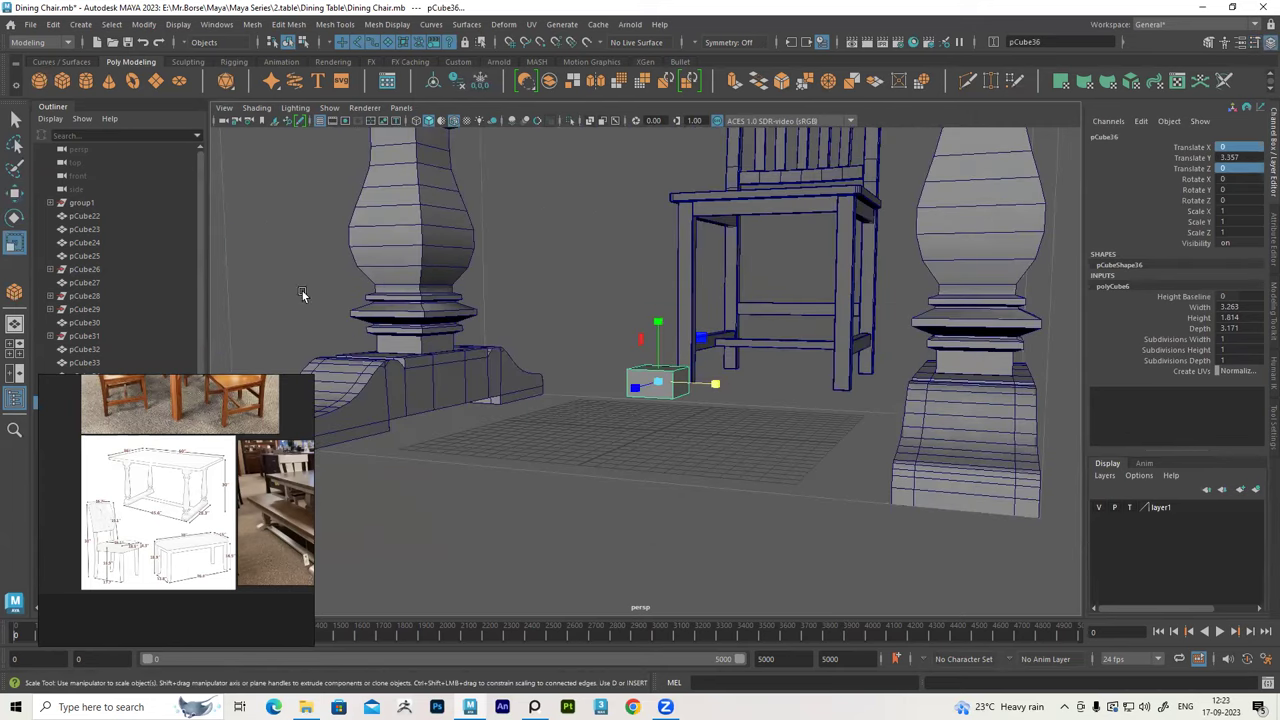
pyautogui.moveTo(718, 383); pyautogui.dragTo(920, 421)
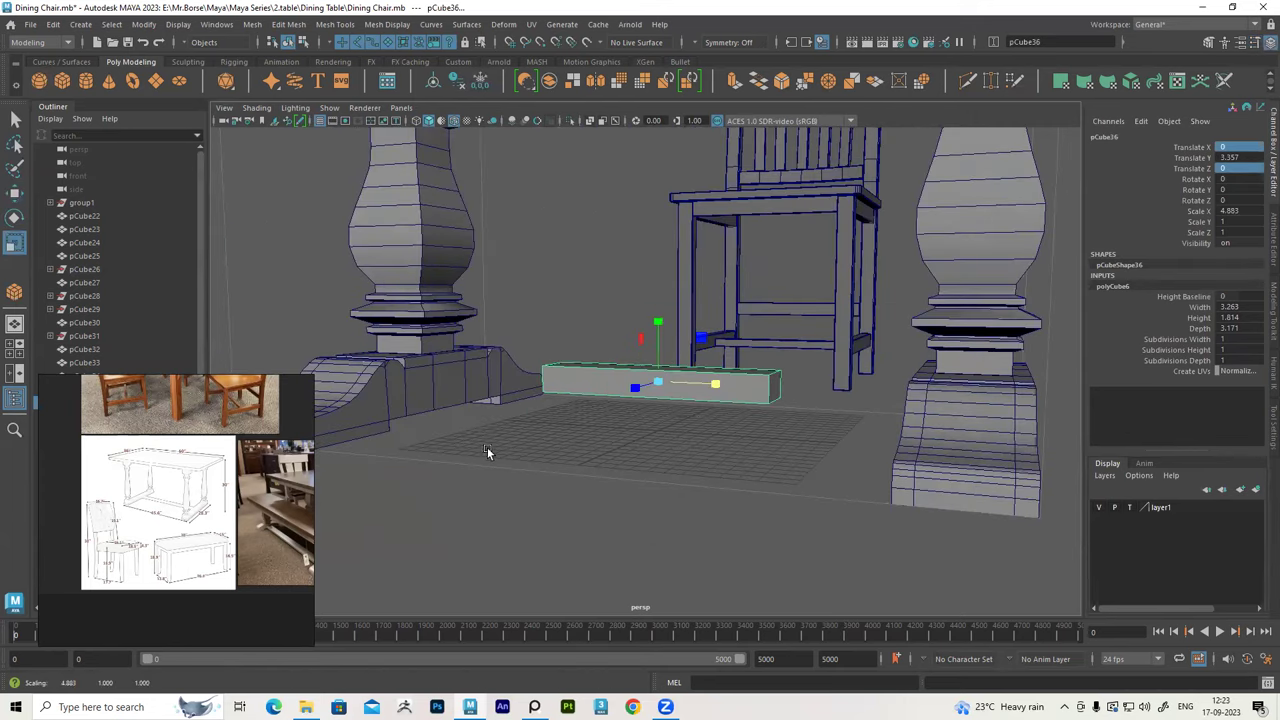
pyautogui.keyDown('alt'); pyautogui.moveTo(487, 447); pyautogui.dragTo(527, 465); pyautogui.keyUp('alt')
pyautogui.moveTo(527, 465); pyautogui.dragTo(596, 462, button='middle')
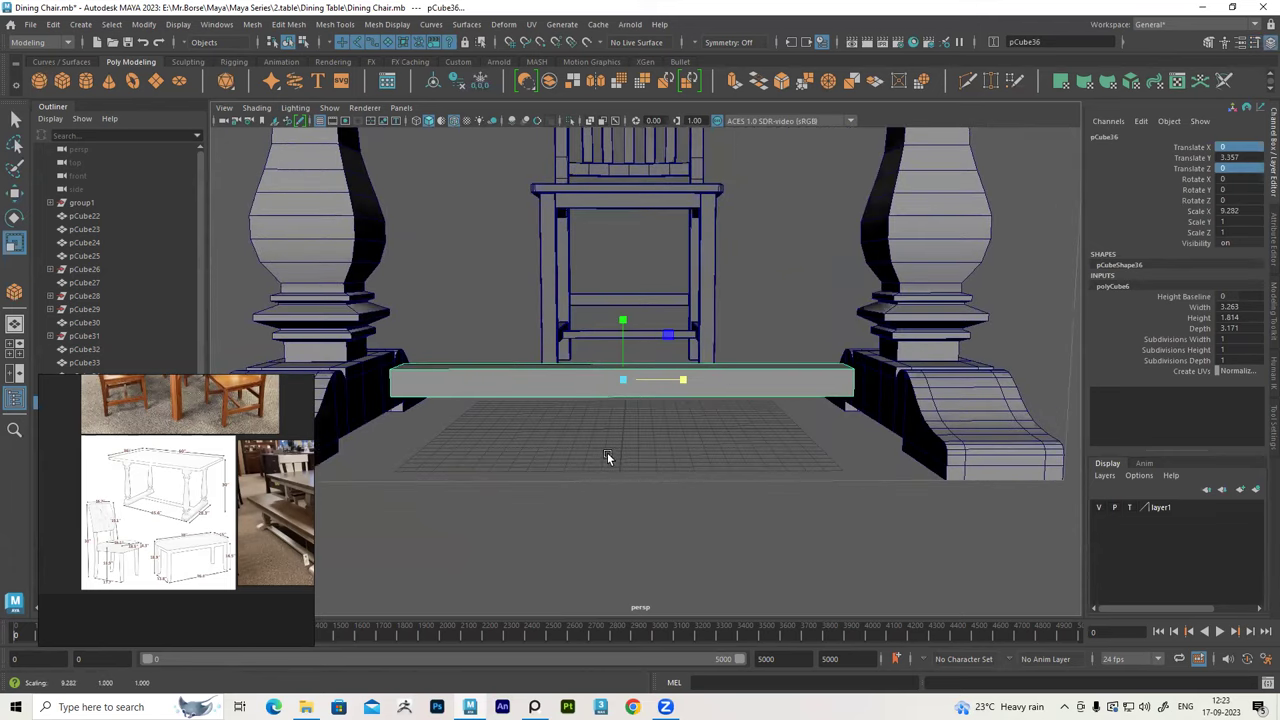
# In the front view, fine-tune the box length to span both pedestal feet, Scale X 10.255
pyautogui.press('space')
pyautogui.scroll(-3, 447, 541)
pyautogui.scroll(-2, 447, 541)
pyautogui.keyDown('alt'); pyautogui.moveTo(447, 541); pyautogui.dragTo(523, 486, button='middle'); pyautogui.keyUp('alt')
pyautogui.scroll(3, 533, 485)
pyautogui.press('space')
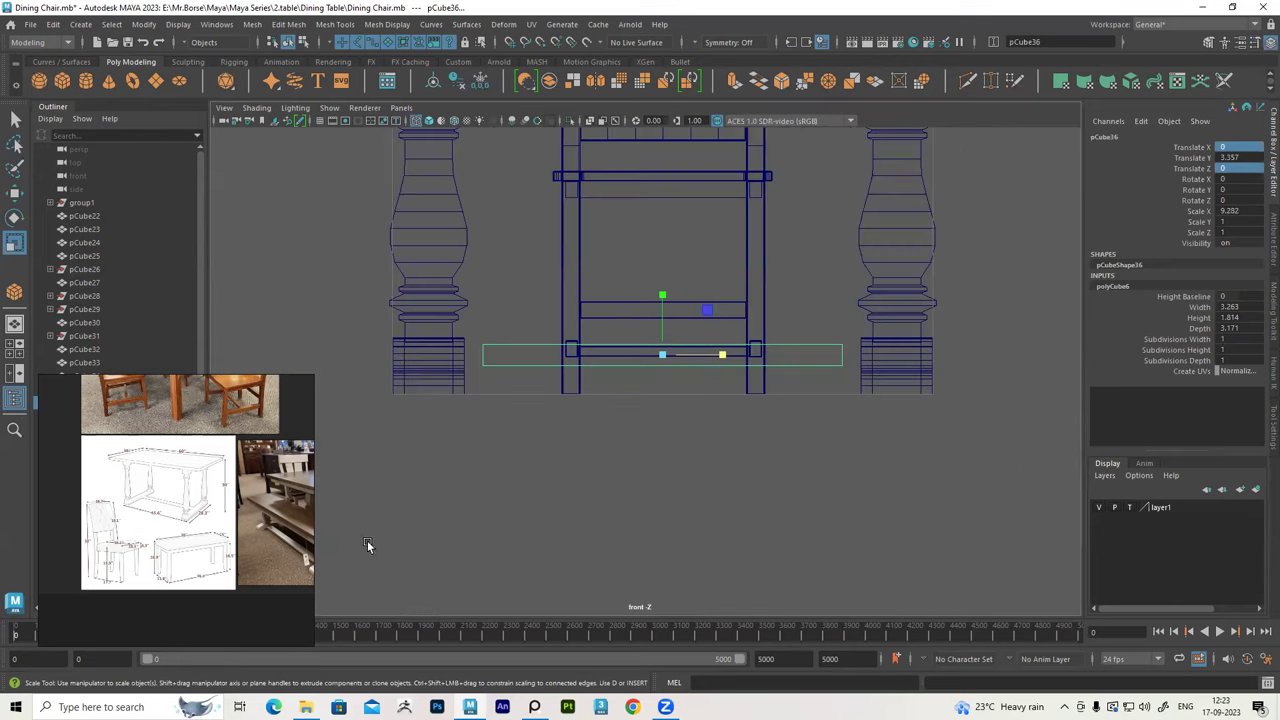
pyautogui.scroll(2, 720, 432)
pyautogui.scroll(2, 677, 486)
pyautogui.scroll(2, 736, 465)
pyautogui.moveTo(736, 465)
pyautogui.mouseDown(button='middle')
pyautogui.moveTo(659, 493)
pyautogui.moveTo(671, 500)
pyautogui.mouseUp(button='middle')
pyautogui.hotkey('ctrl', 'z')
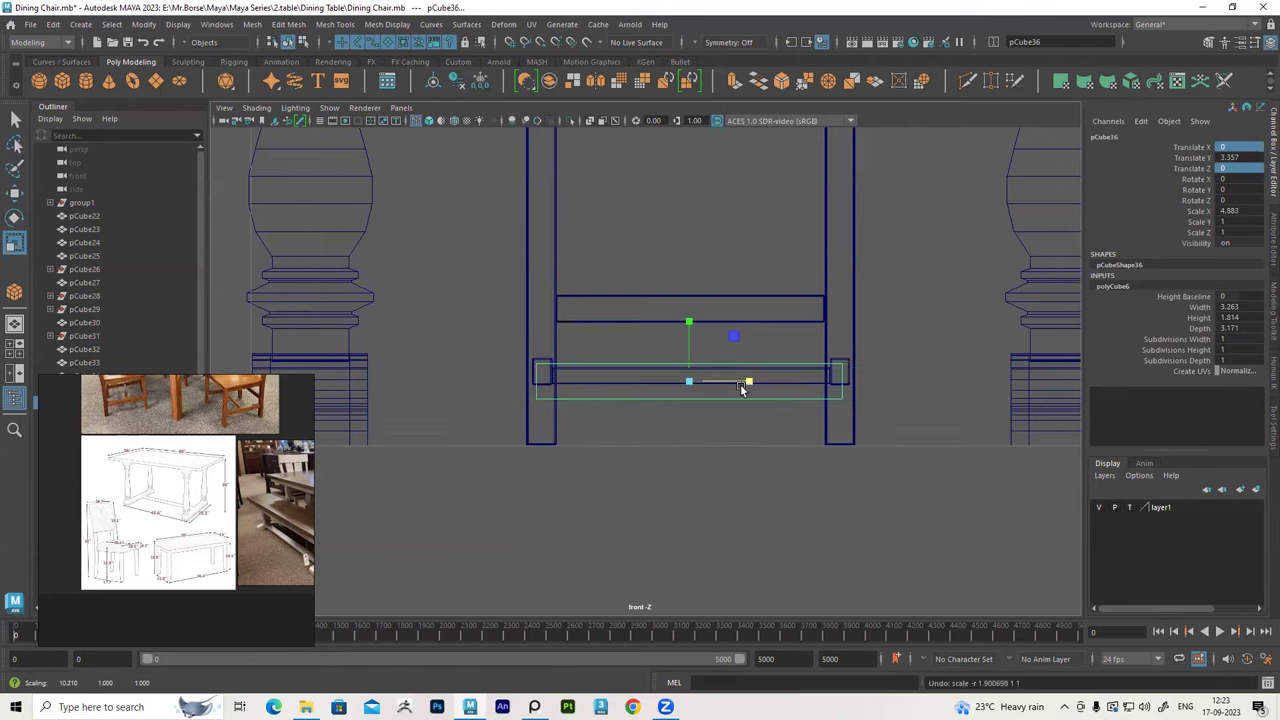
pyautogui.moveTo(788, 380); pyautogui.dragTo(740, 386)
pyautogui.moveTo(690, 472); pyautogui.dragTo(823, 457, button='middle')
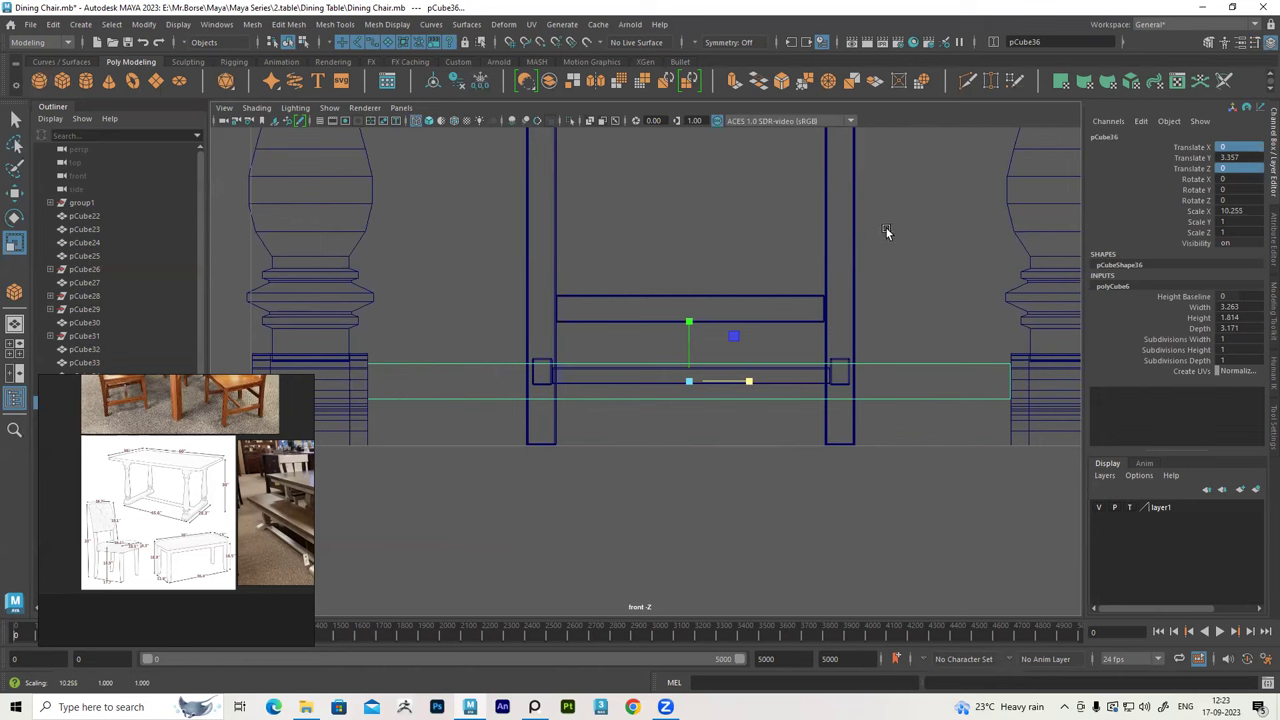
pyautogui.press('space')
pyautogui.press('space')
# Lower the stretcher pCube36 onto the floor at Translate Y 1.807
pyautogui.keyDown('alt'); pyautogui.moveTo(890, 221); pyautogui.dragTo(80, 621); pyautogui.keyUp('alt')
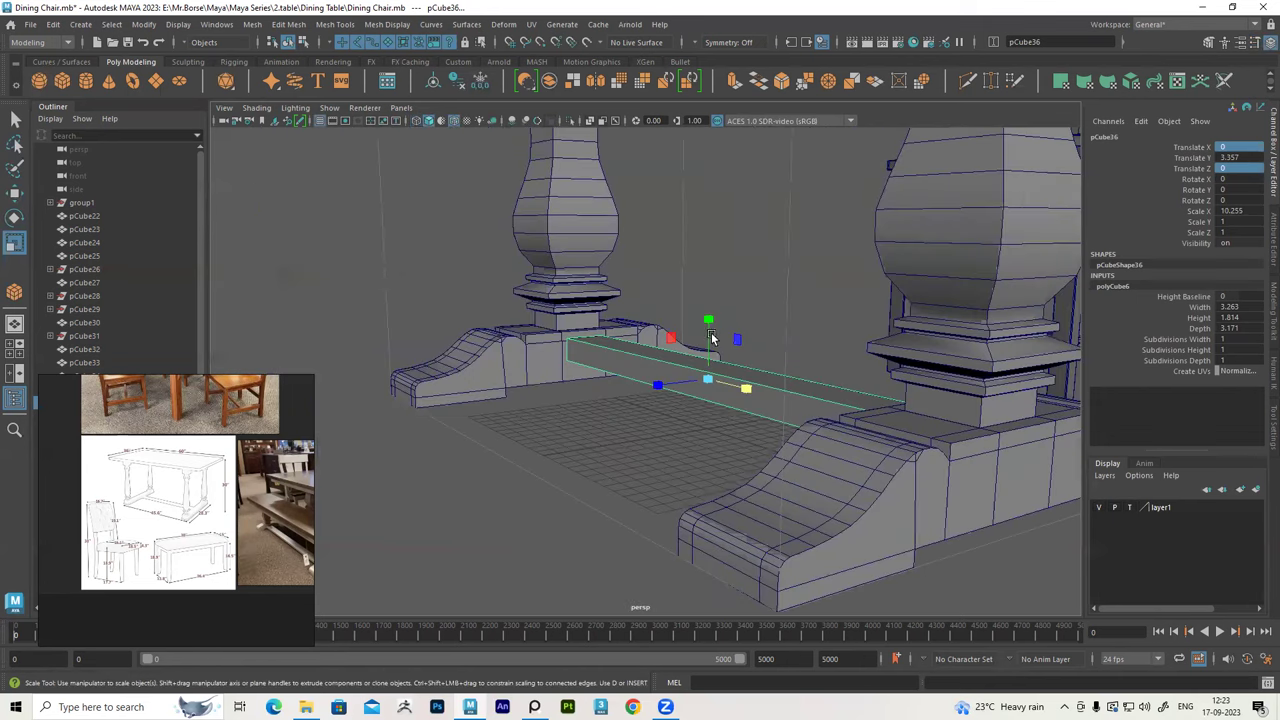
pyautogui.scroll(2, 150, 460)
pyautogui.scroll(-2, 200, 500)
pyautogui.scroll(-1, 263, 538)
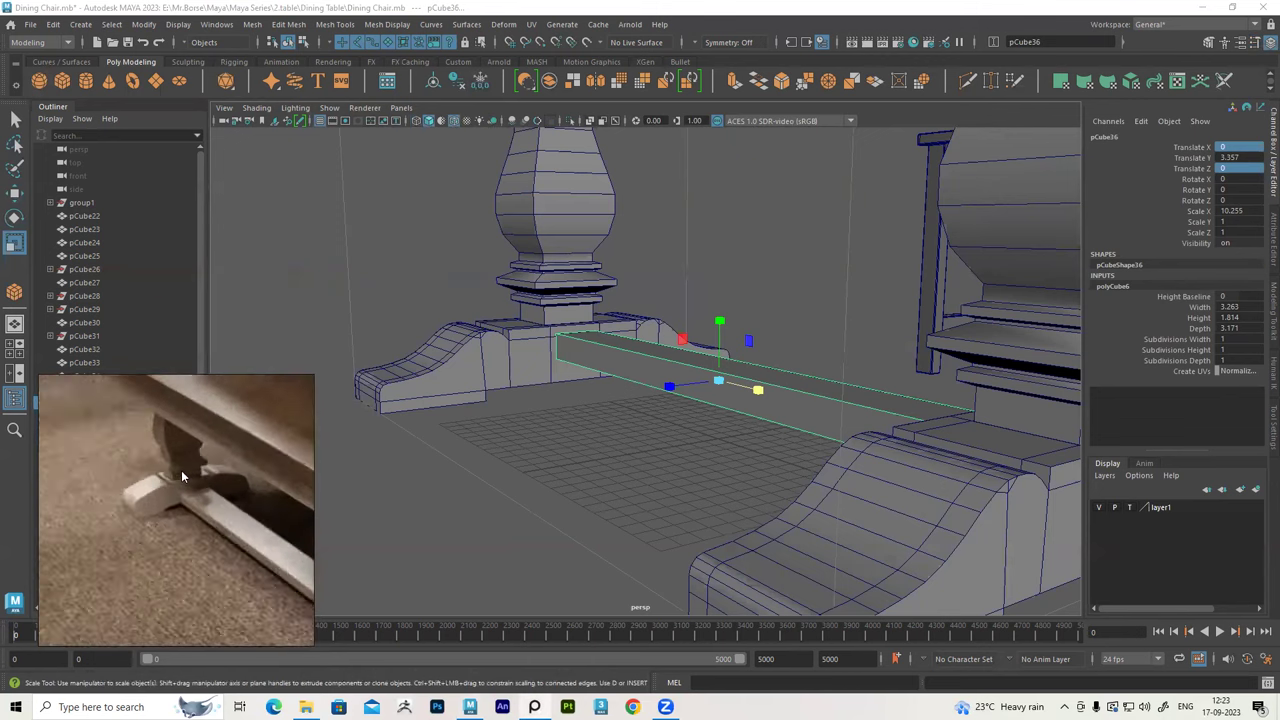
pyautogui.keyDown('alt'); pyautogui.moveTo(675, 373); pyautogui.dragTo(260, 220); pyautogui.keyUp('alt')
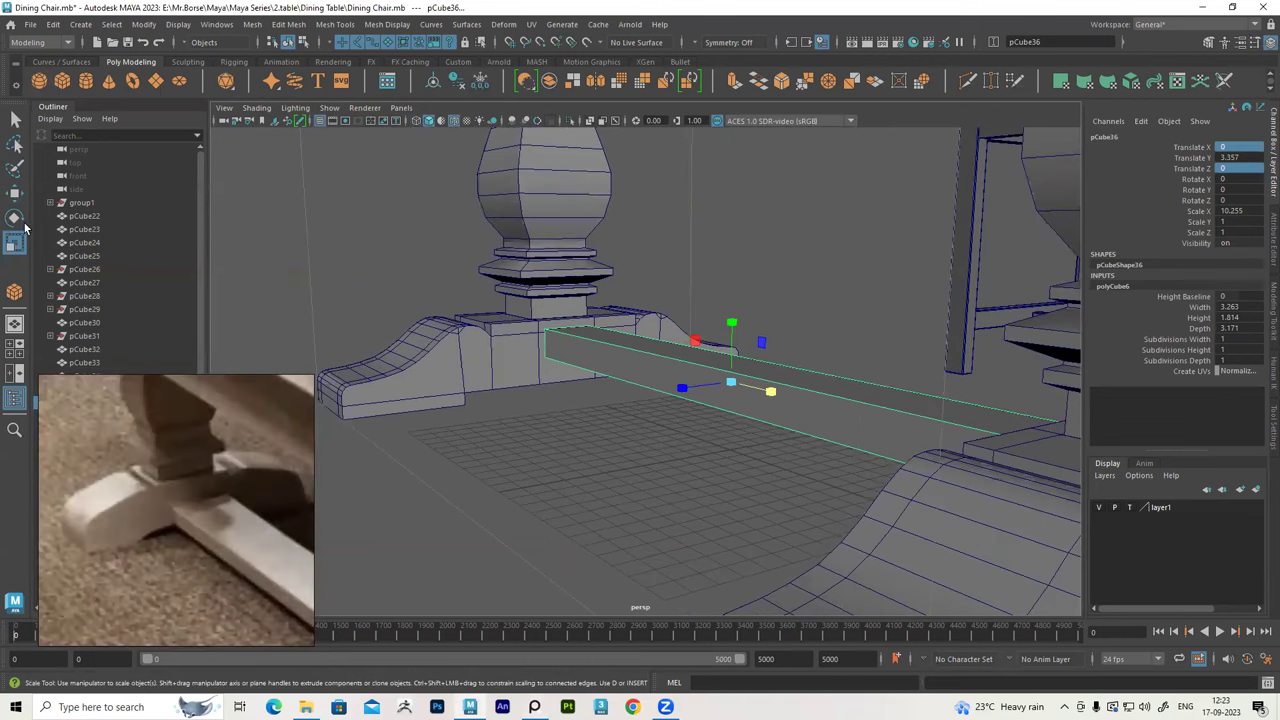
pyautogui.click(15, 192)
pyautogui.moveTo(529, 294)
pyautogui.keyDown('alt'); pyautogui.mouseDown()
pyautogui.moveTo(667, 354)
pyautogui.moveTo(745, 365)
pyautogui.moveTo(26, 260)
pyautogui.mouseUp(); pyautogui.keyUp('alt')
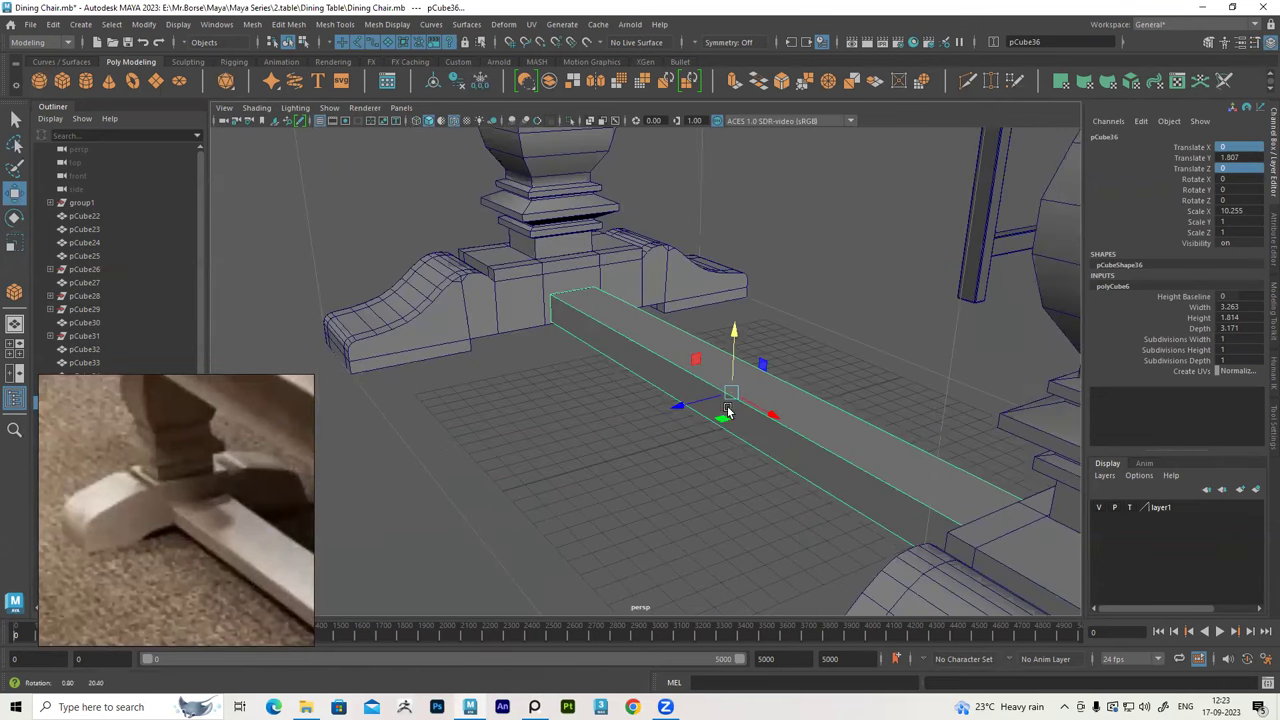
# Deepen the stretcher to Scale Z about 1.661, then deselect it
pyautogui.click(15, 242)
pyautogui.keyDown('alt'); pyautogui.moveTo(823, 391); pyautogui.dragTo(655, 393); pyautogui.keyUp('alt')
pyautogui.moveTo(655, 393); pyautogui.dragTo(614, 420, button='middle')
pyautogui.keyDown('alt'); pyautogui.moveTo(614, 420); pyautogui.dragTo(654, 400); pyautogui.keyUp('alt')
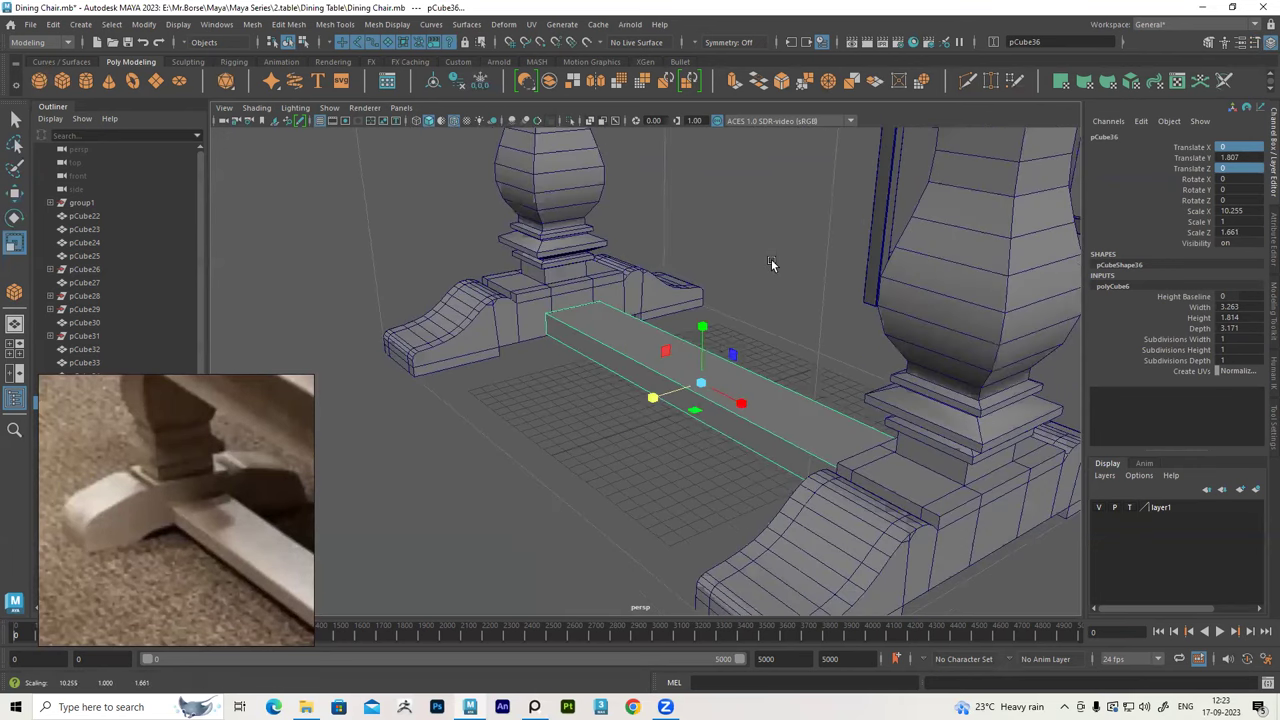
pyautogui.click(654, 259)
pyautogui.moveTo(654, 259)
pyautogui.keyDown('alt'); pyautogui.mouseDown()
pyautogui.moveTo(650, 249)
pyautogui.moveTo(640, 375)
pyautogui.moveTo(612, 343)
pyautogui.moveTo(734, 374)
pyautogui.moveTo(657, 393)
pyautogui.moveTo(660, 345)
pyautogui.moveTo(655, 364)
pyautogui.mouseUp(); pyautogui.keyUp('alt')
pyautogui.keyDown('alt'); pyautogui.moveTo(655, 364); pyautogui.dragTo(743, 465, button='right'); pyautogui.keyUp('alt')
pyautogui.scroll(3, 720, 437)
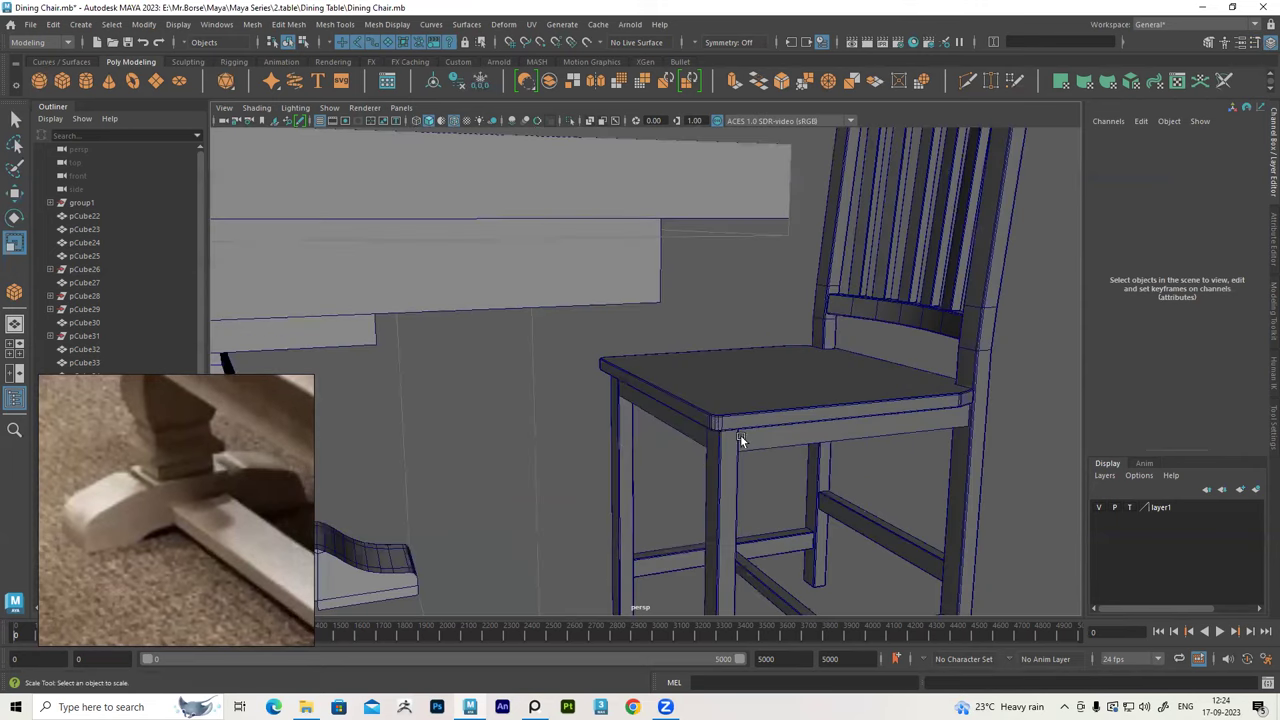
pyautogui.scroll(2, 738, 437)
pyautogui.scroll(-3, 738, 437)
pyautogui.scroll(-2, 729, 428)
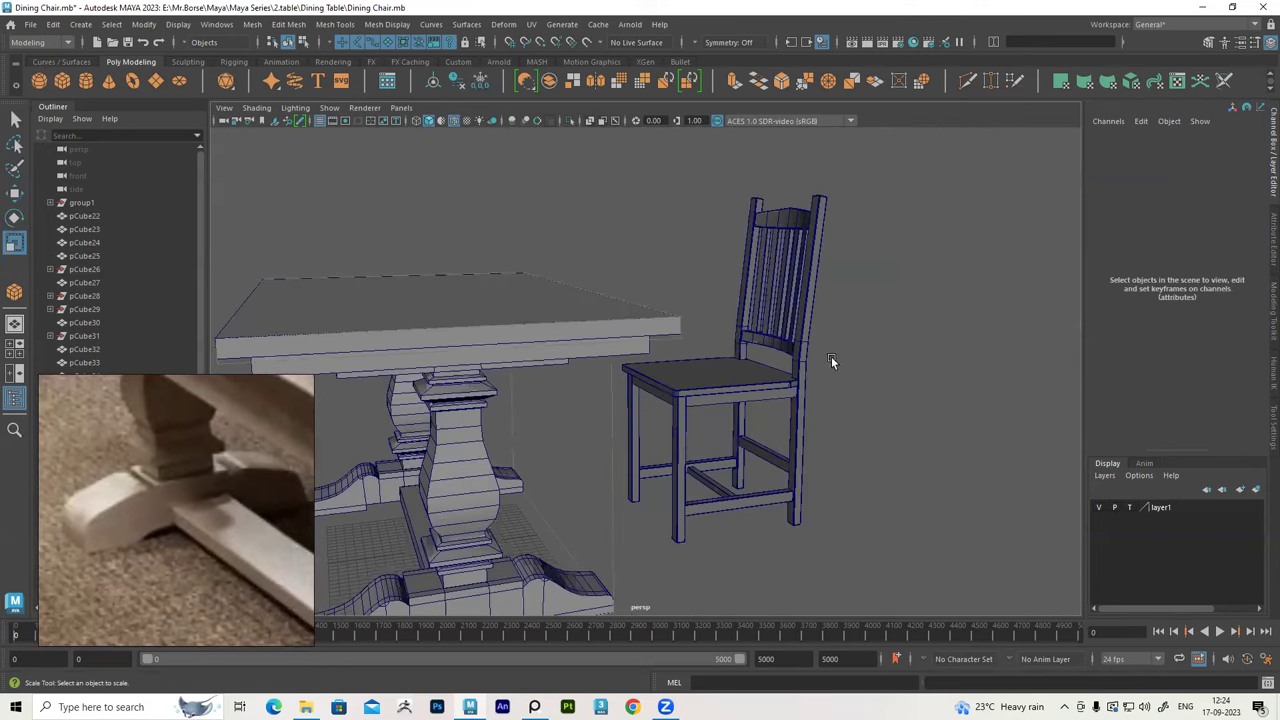
pyautogui.scroll(-2, 834, 360)
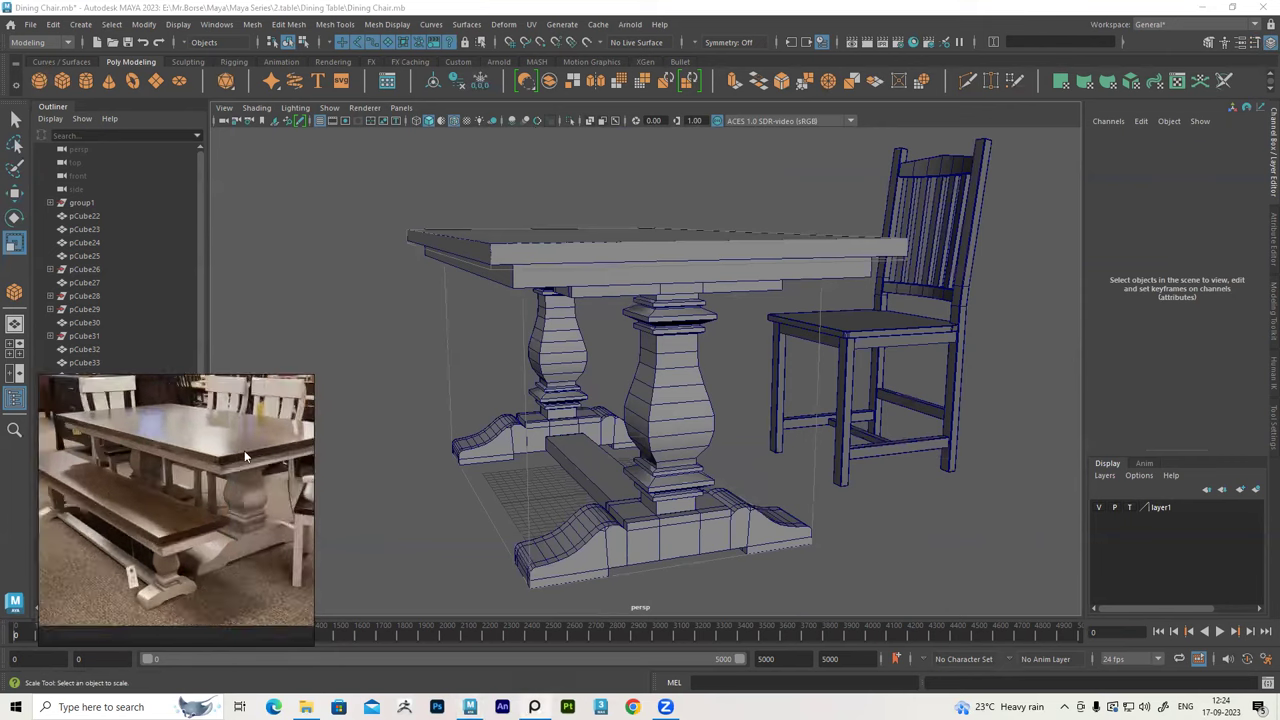
# Turn layer1's visibility back on and clear its template display so its boxes are selectable
pyautogui.moveTo(541, 398)
pyautogui.keyDown('alt'); pyautogui.mouseDown()
pyautogui.moveTo(600, 400)
pyautogui.moveTo(629, 300)
pyautogui.mouseUp(); pyautogui.keyUp('alt')
pyautogui.click(640, 290)
pyautogui.click(1060, 520)
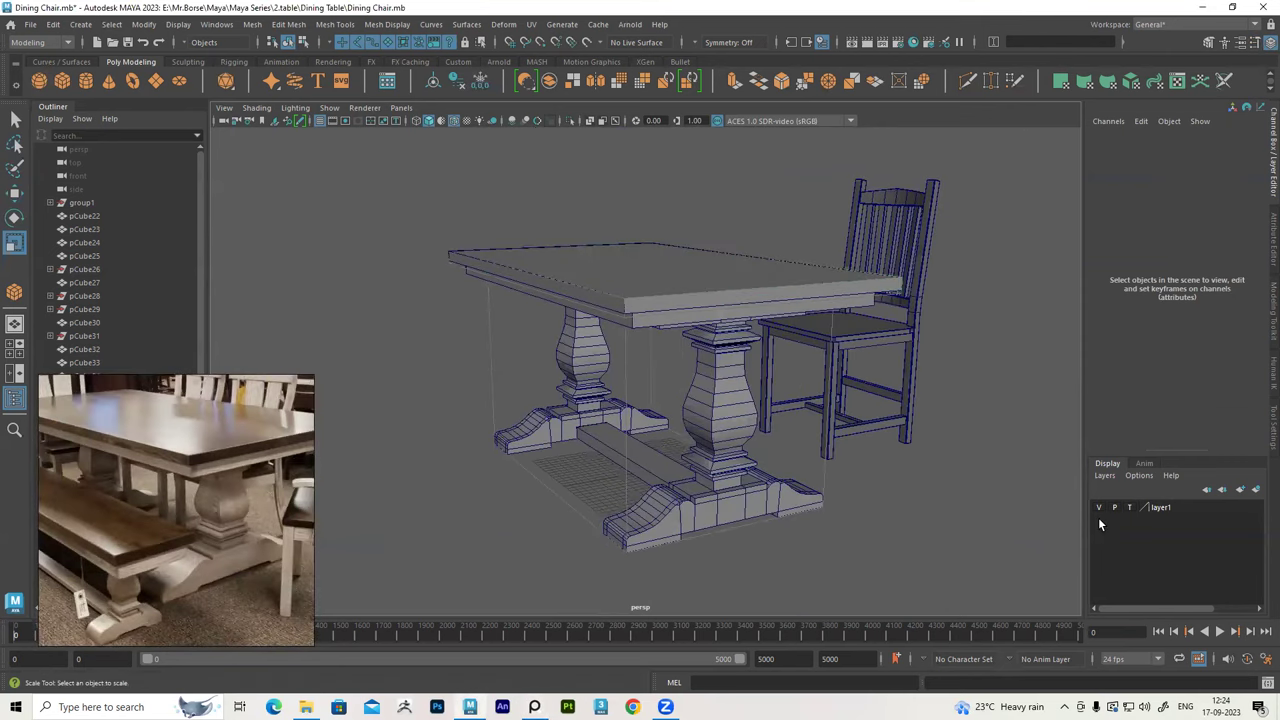
pyautogui.moveTo(153, 483); pyautogui.dragTo(144, 607)
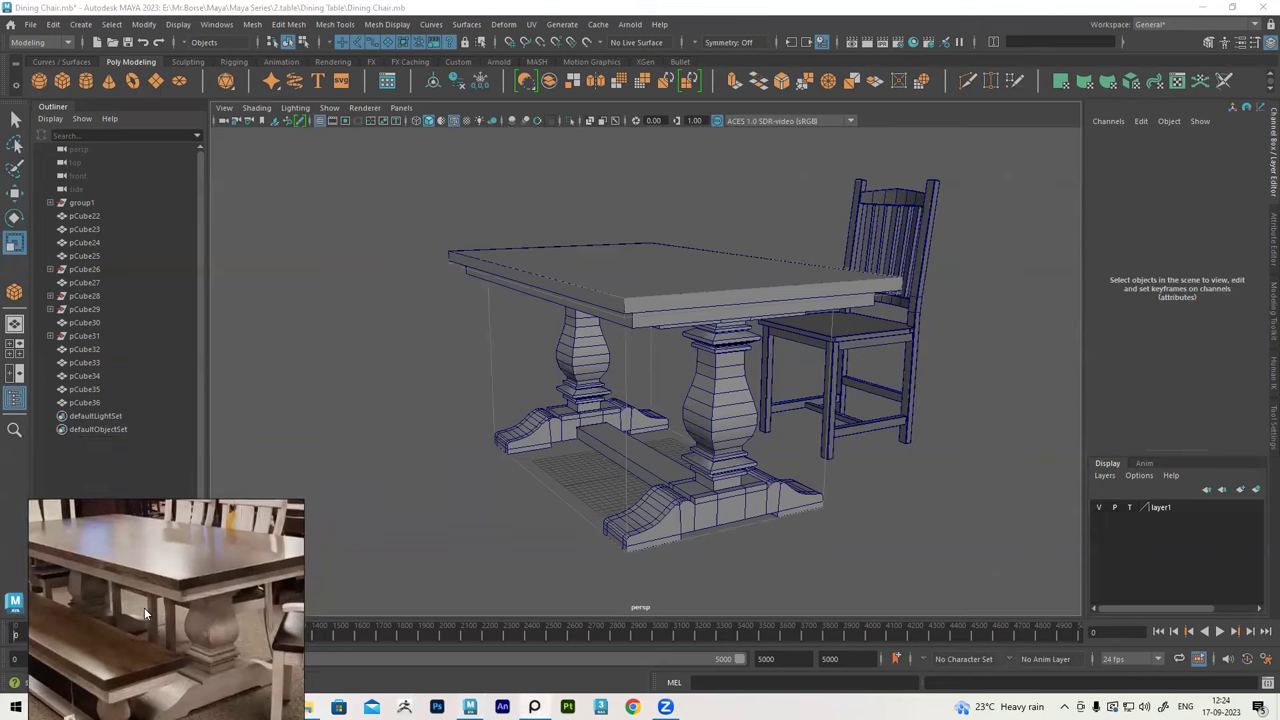
pyautogui.click(1101, 507)
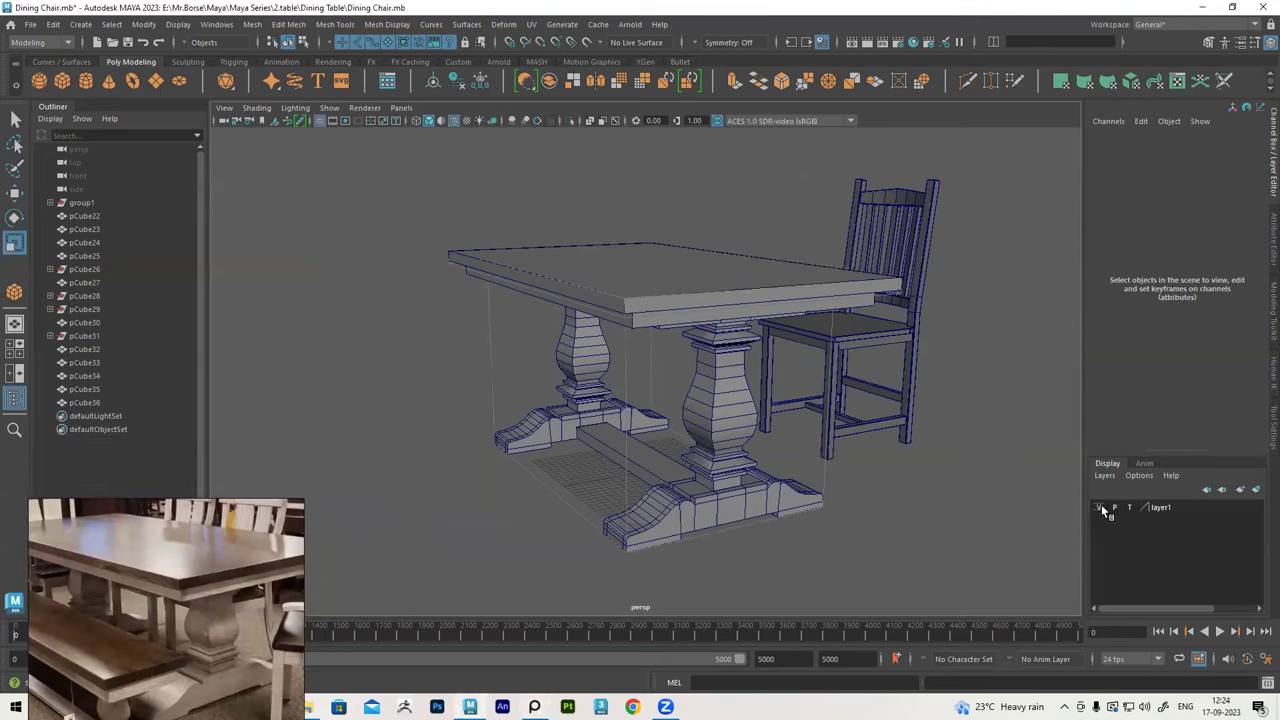
pyautogui.click(1130, 505)
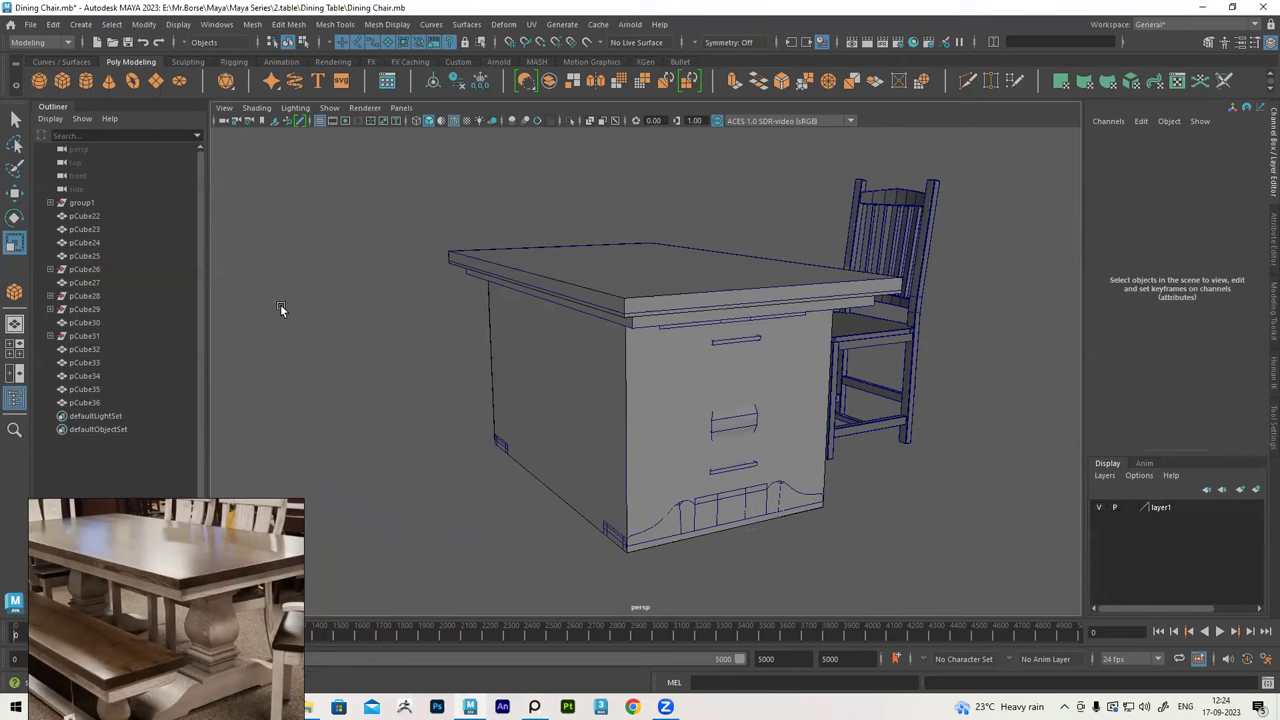
# Delete the pCube23 placeholder box, then undo to restore it and pick layer1
pyautogui.click(601, 405)
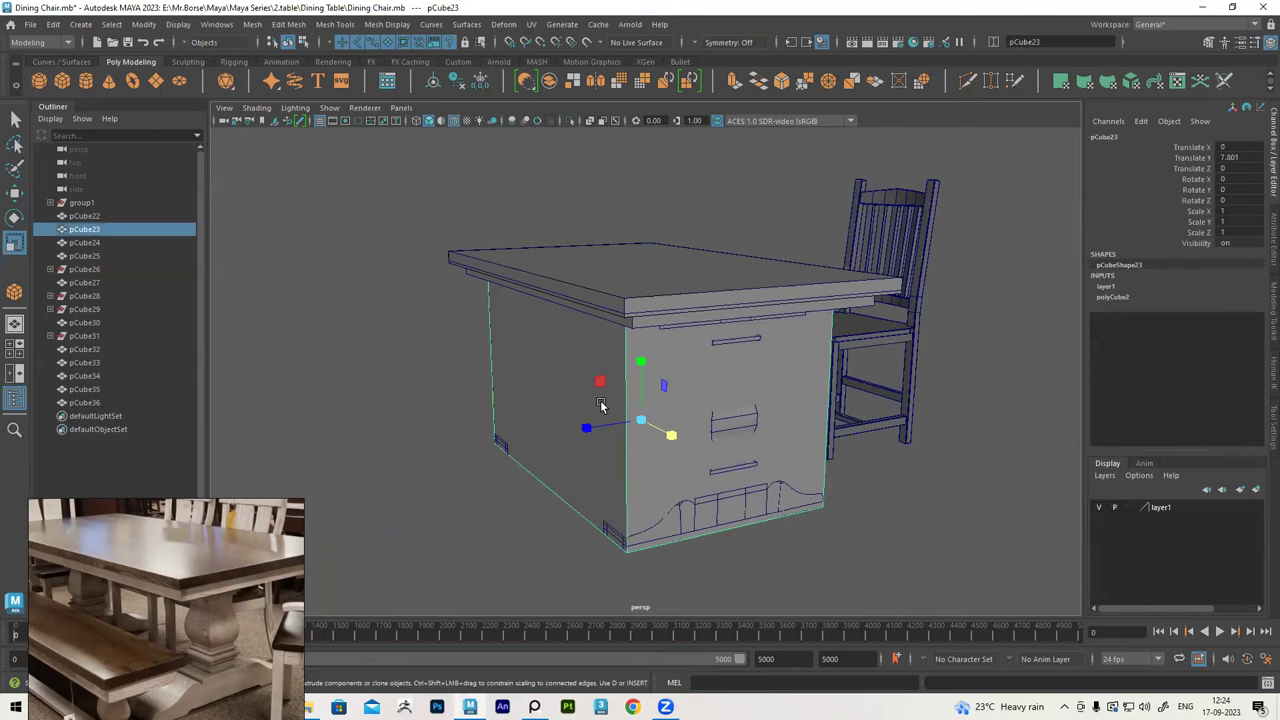
pyautogui.press('Delete')
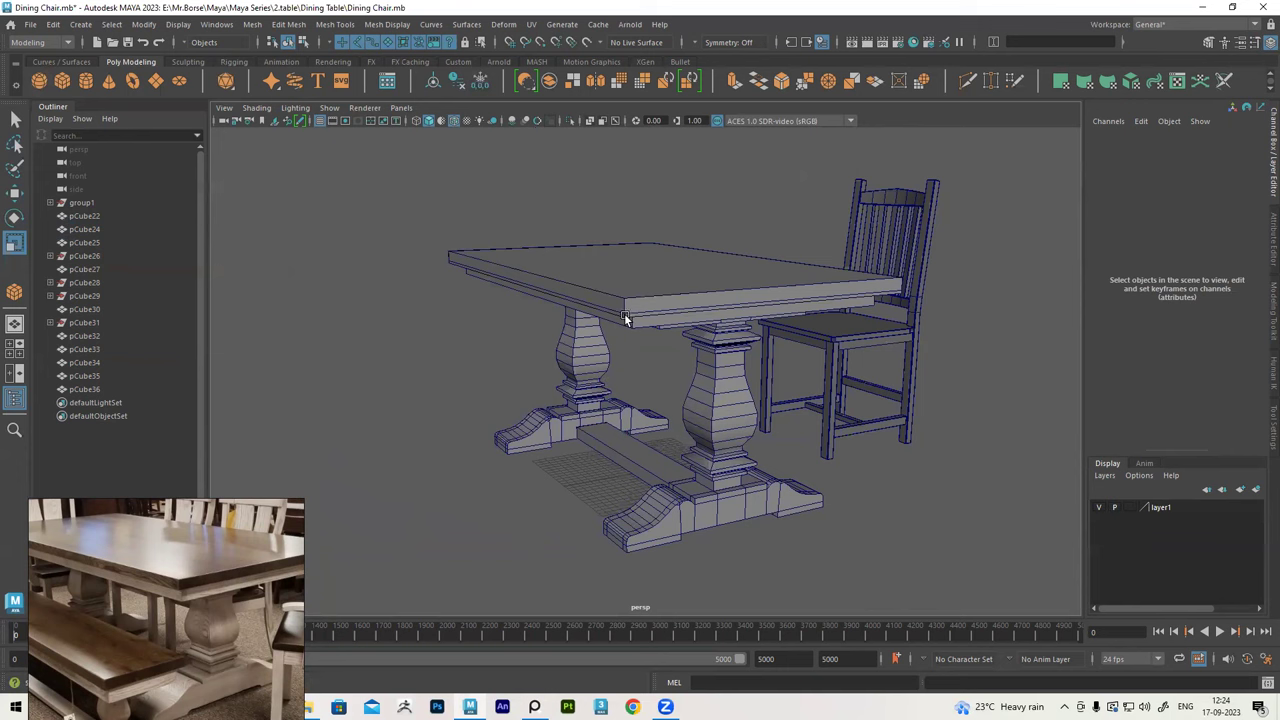
pyautogui.click(625, 318)
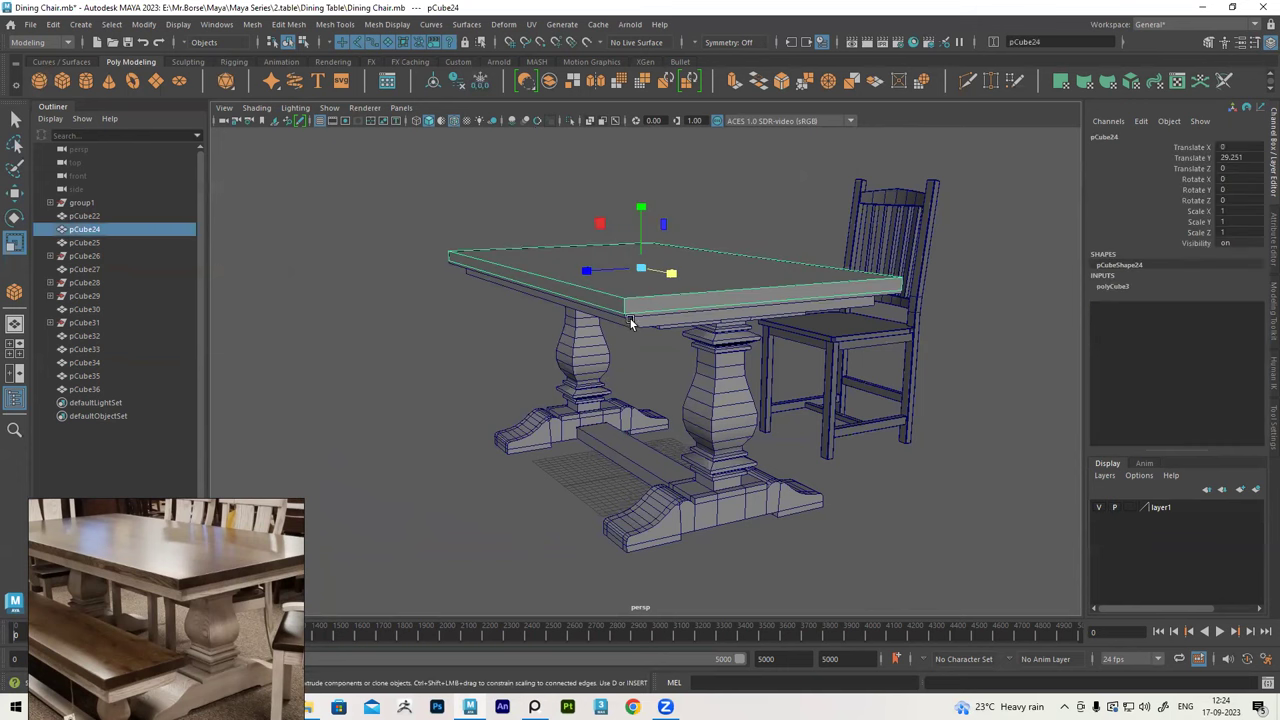
pyautogui.click(628, 318)
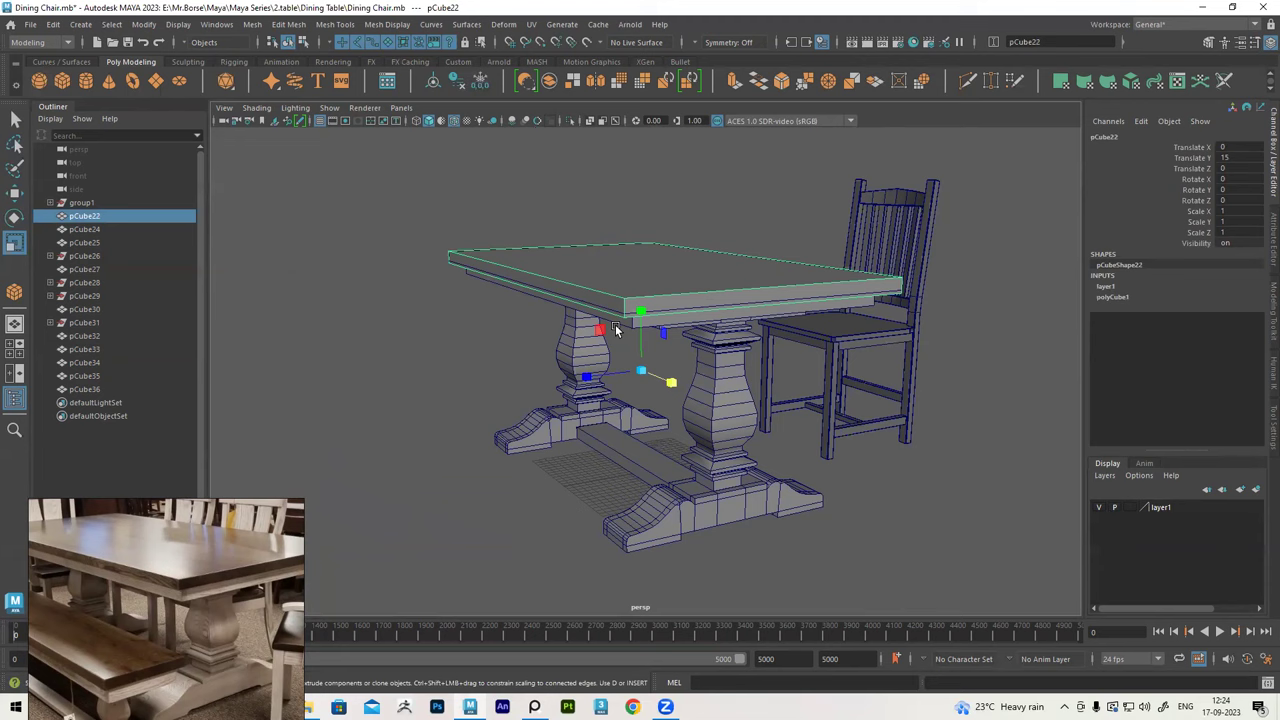
pyautogui.scroll(2, 615, 323)
pyautogui.hotkey('ctrl', 'z')
pyautogui.hotkey('ctrl', 'z')
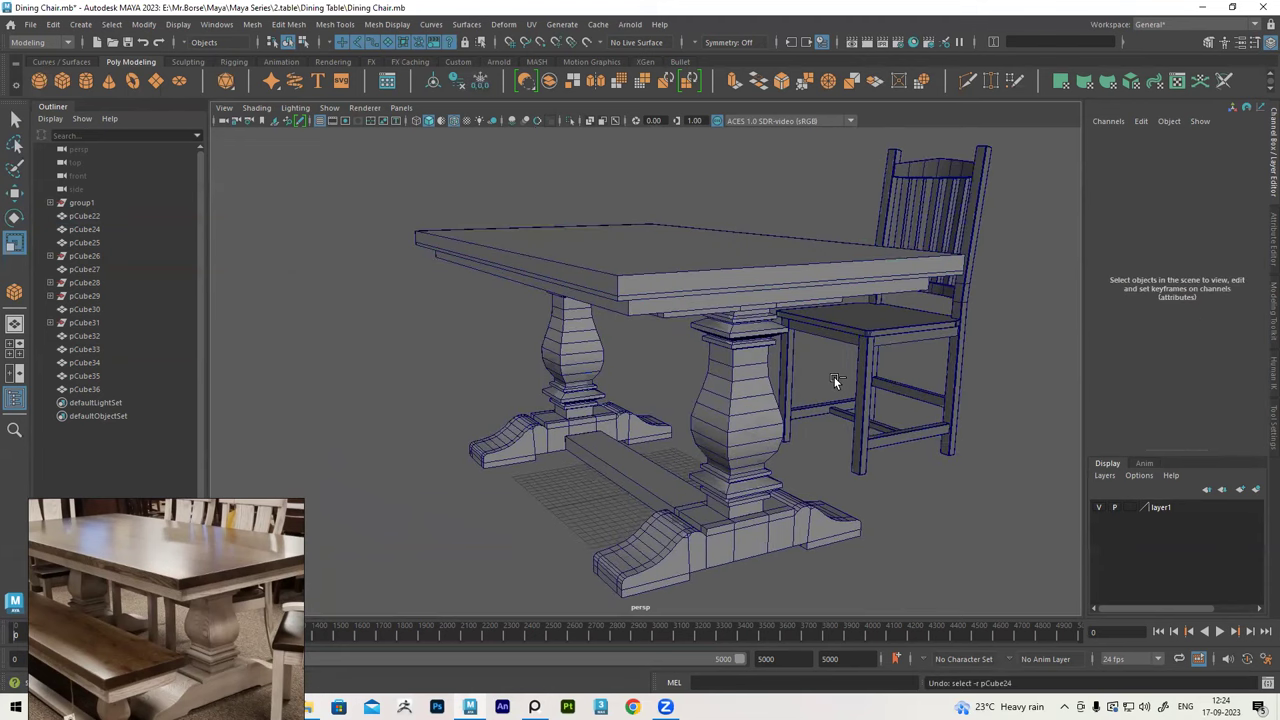
pyautogui.hotkey('ctrl', 'z')
pyautogui.click(990, 543)
pyautogui.click(1176, 506)
# Select all of layer1's objects and delete the placeholder boxes pCube22 and pCube23
pyautogui.rightClick(1174, 506)
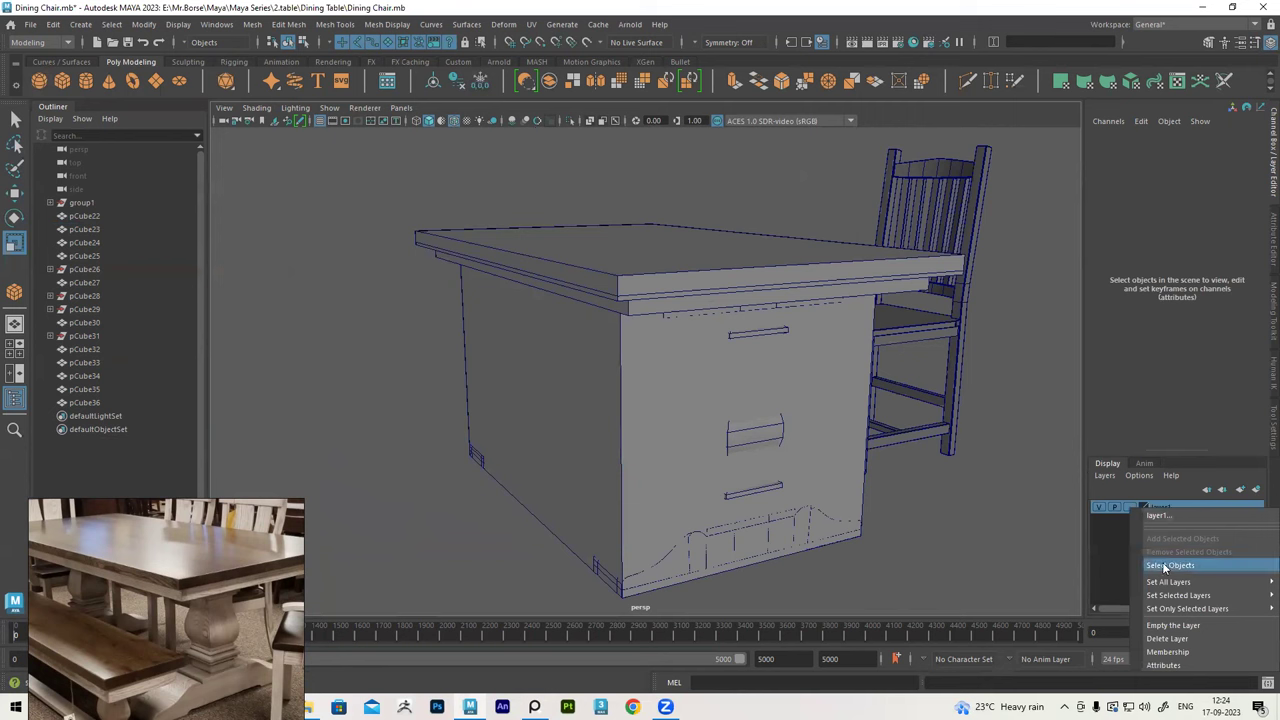
pyautogui.click(1165, 566)
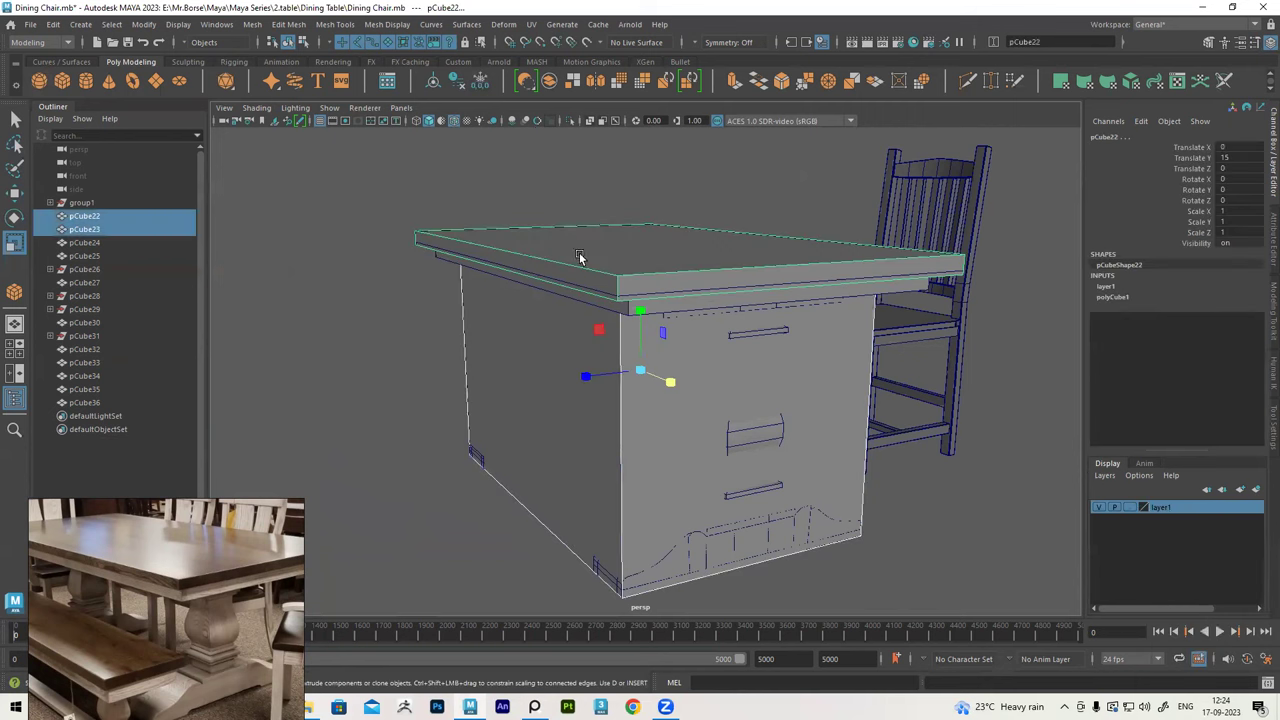
pyautogui.press('Delete')
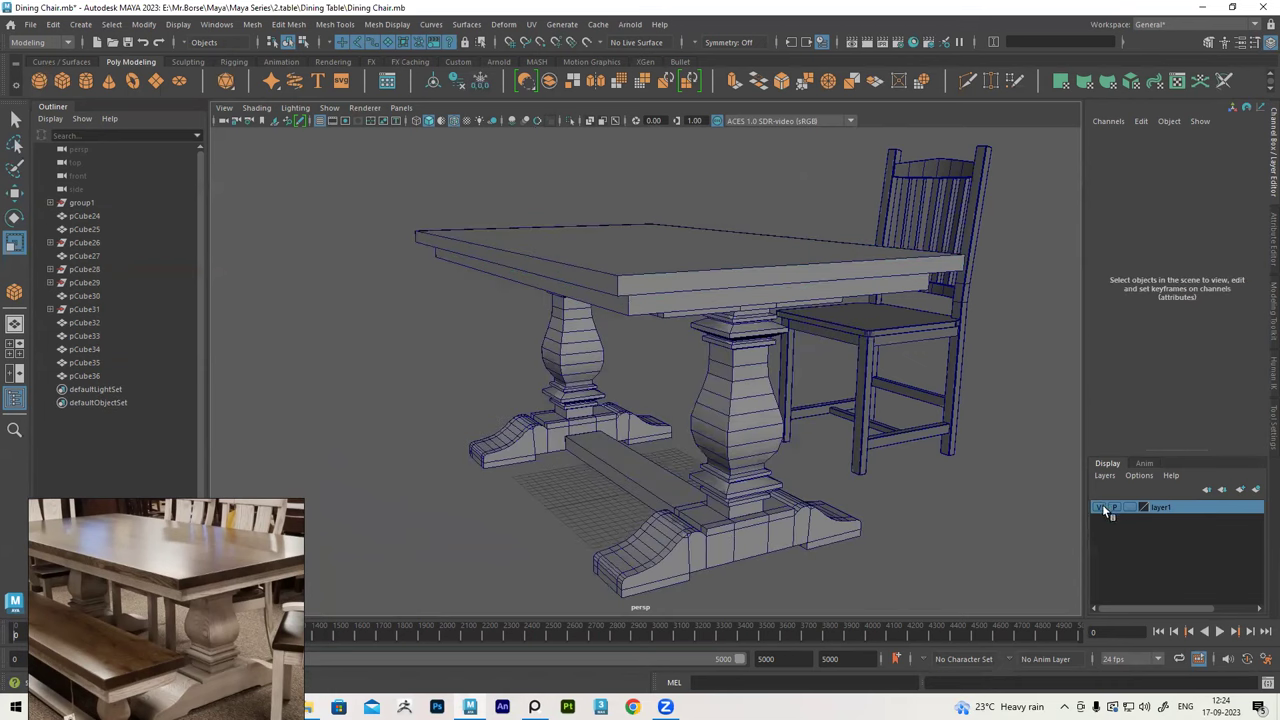
# Delete layer1, then orbit to a side-on view of the table
pyautogui.rightClick(1177, 507)
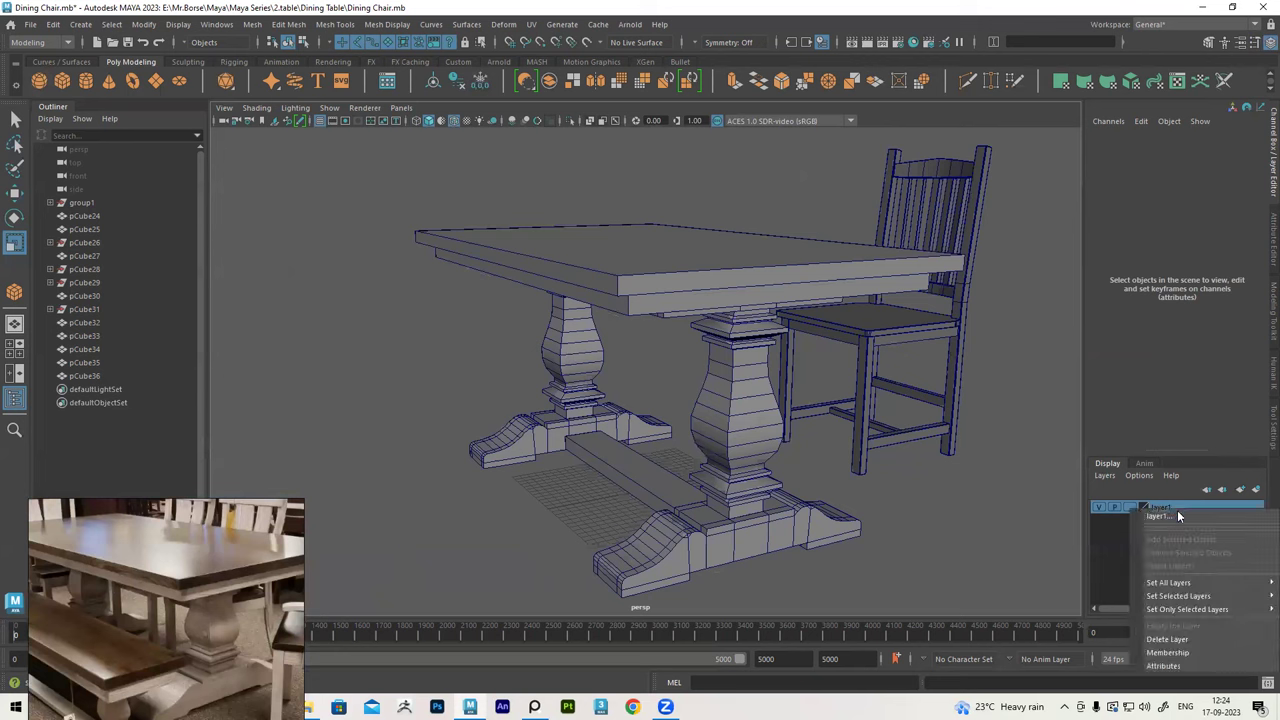
pyautogui.click(1177, 642)
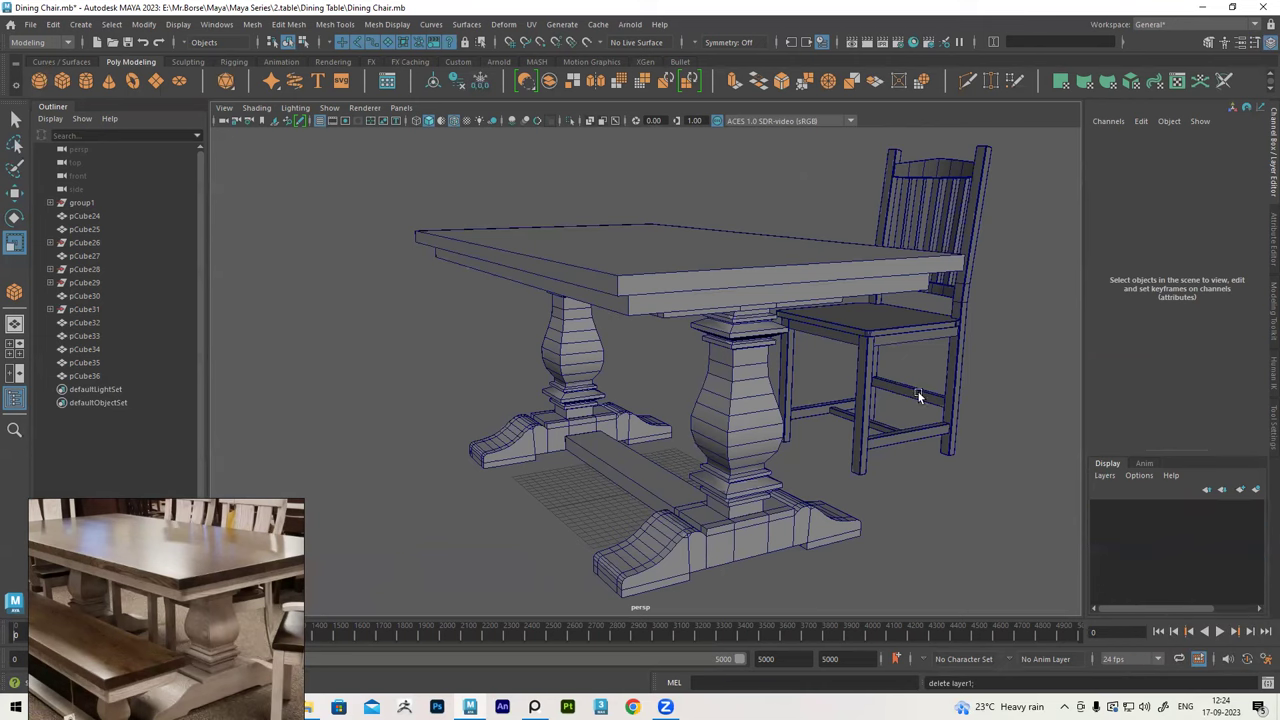
pyautogui.moveTo(744, 338)
pyautogui.keyDown('alt'); pyautogui.mouseDown()
pyautogui.moveTo(704, 304)
pyautogui.moveTo(710, 290)
pyautogui.moveTo(616, 285)
pyautogui.mouseUp(); pyautogui.keyUp('alt')
pyautogui.moveTo(442, 194)
pyautogui.mouseDown()
pyautogui.moveTo(543, 340)
pyautogui.moveTo(751, 568)
pyautogui.mouseUp()
pyautogui.moveTo(760, 460)
pyautogui.keyDown('alt'); pyautogui.mouseDown()
pyautogui.moveTo(704, 455)
pyautogui.moveTo(720, 420)
pyautogui.mouseUp(); pyautogui.keyUp('alt')
pyautogui.click(720, 540)
pyautogui.moveTo(720, 540)
pyautogui.keyDown('alt'); pyautogui.mouseDown()
pyautogui.moveTo(732, 353)
pyautogui.moveTo(634, 351)
pyautogui.moveTo(634, 391)
pyautogui.moveTo(650, 392)
pyautogui.mouseUp(); pyautogui.keyUp('alt')
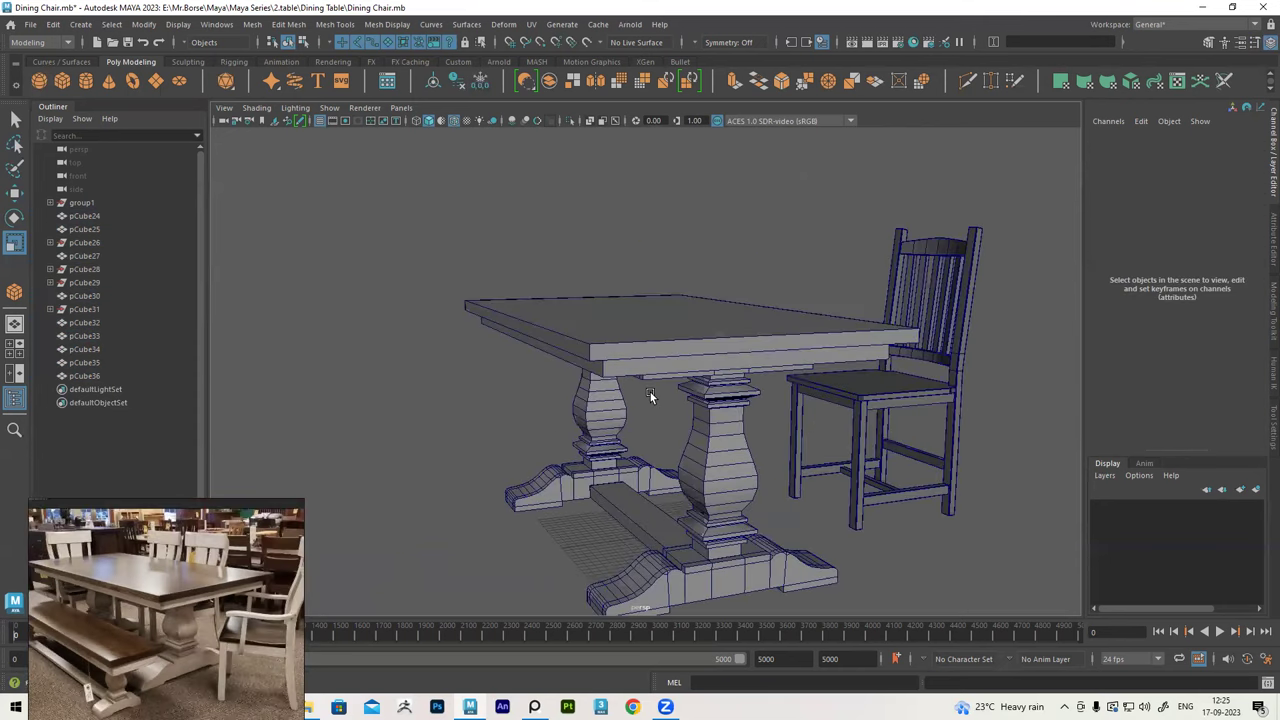
# Select the tabletop pCube24 and orbit in close to its edges
pyautogui.click(628, 336)
pyautogui.moveTo(628, 336)
pyautogui.keyDown('alt'); pyautogui.mouseDown()
pyautogui.moveTo(617, 337)
pyautogui.moveTo(671, 391)
pyautogui.mouseUp(); pyautogui.keyUp('alt')
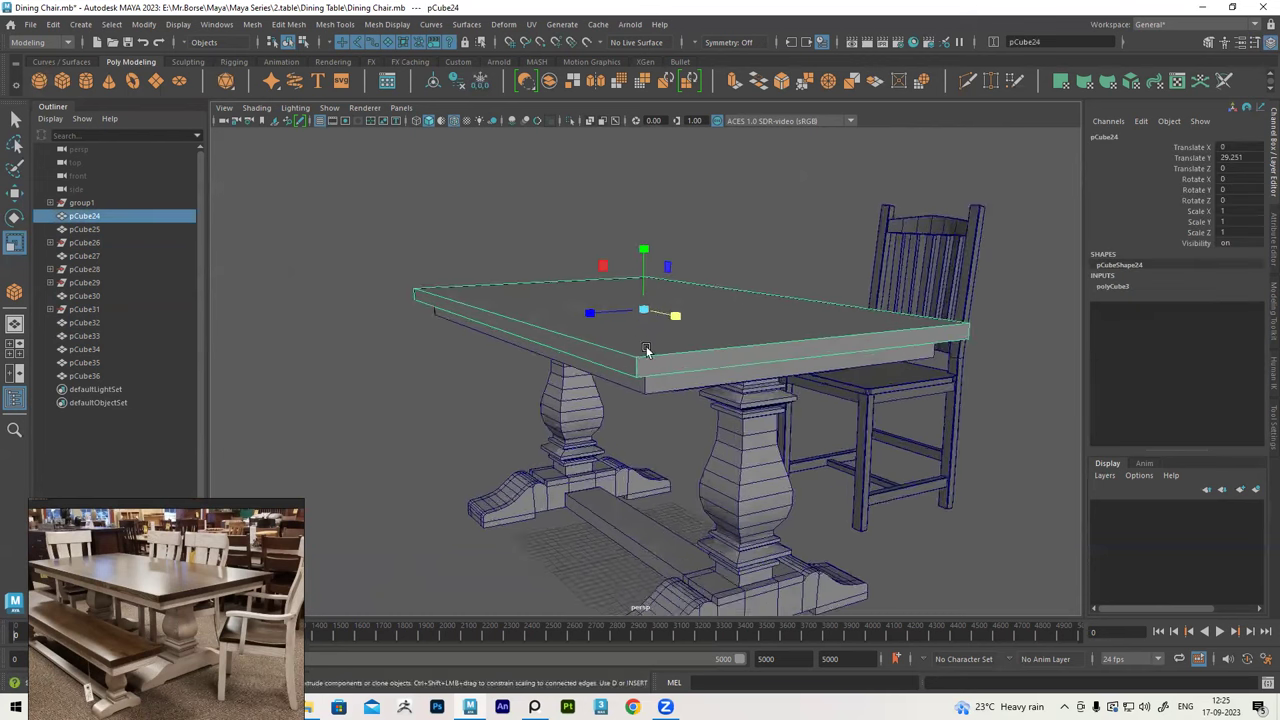
pyautogui.scroll(3, 671, 391)
pyautogui.scroll(-2, 626, 347)
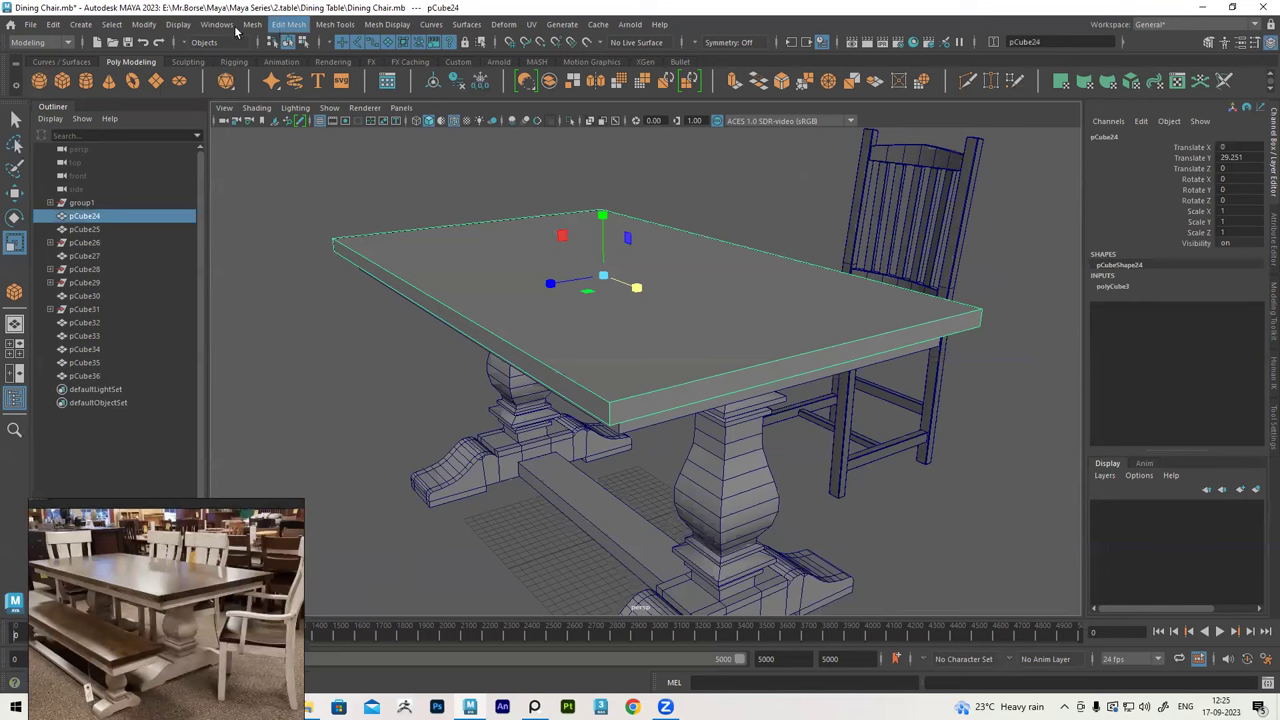
pyautogui.click(252, 25)
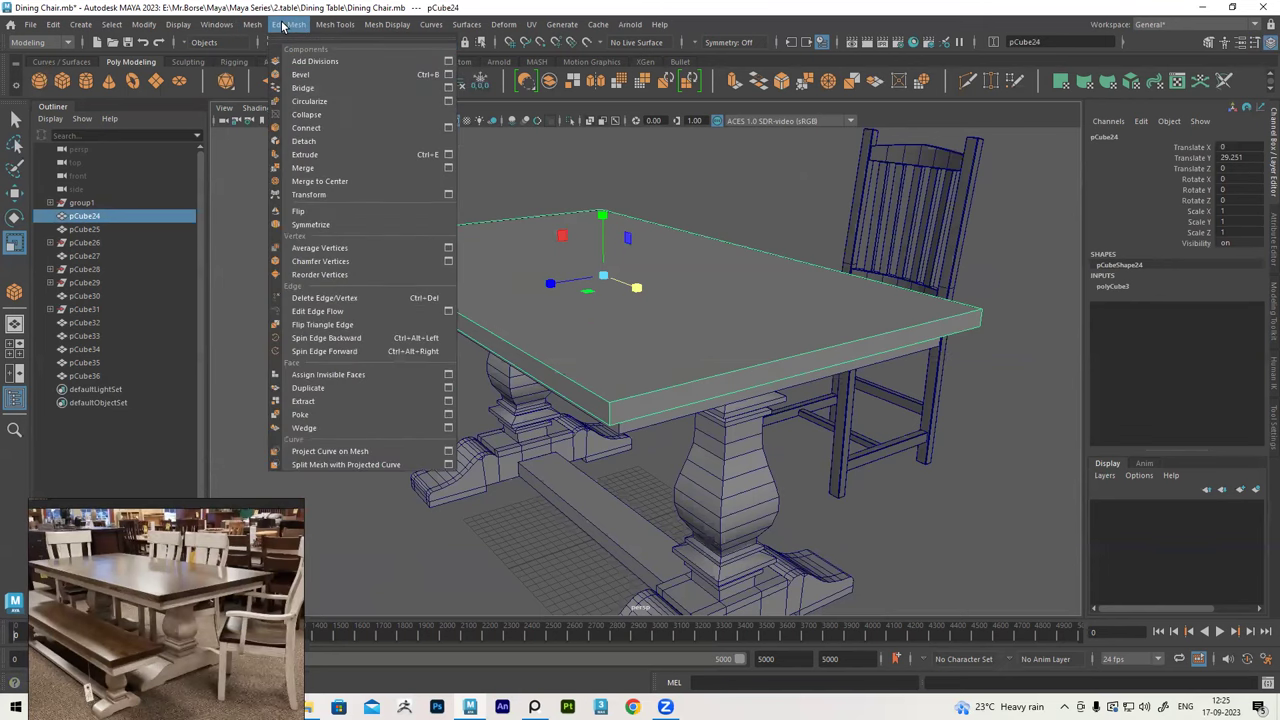
pyautogui.moveTo(690, 260)
pyautogui.keyDown('alt'); pyautogui.mouseDown()
pyautogui.moveTo(723, 271)
pyautogui.moveTo(660, 300)
pyautogui.moveTo(643, 333)
pyautogui.moveTo(629, 286)
pyautogui.moveTo(772, 272)
pyautogui.moveTo(575, 220)
pyautogui.mouseUp(); pyautogui.keyUp('alt')
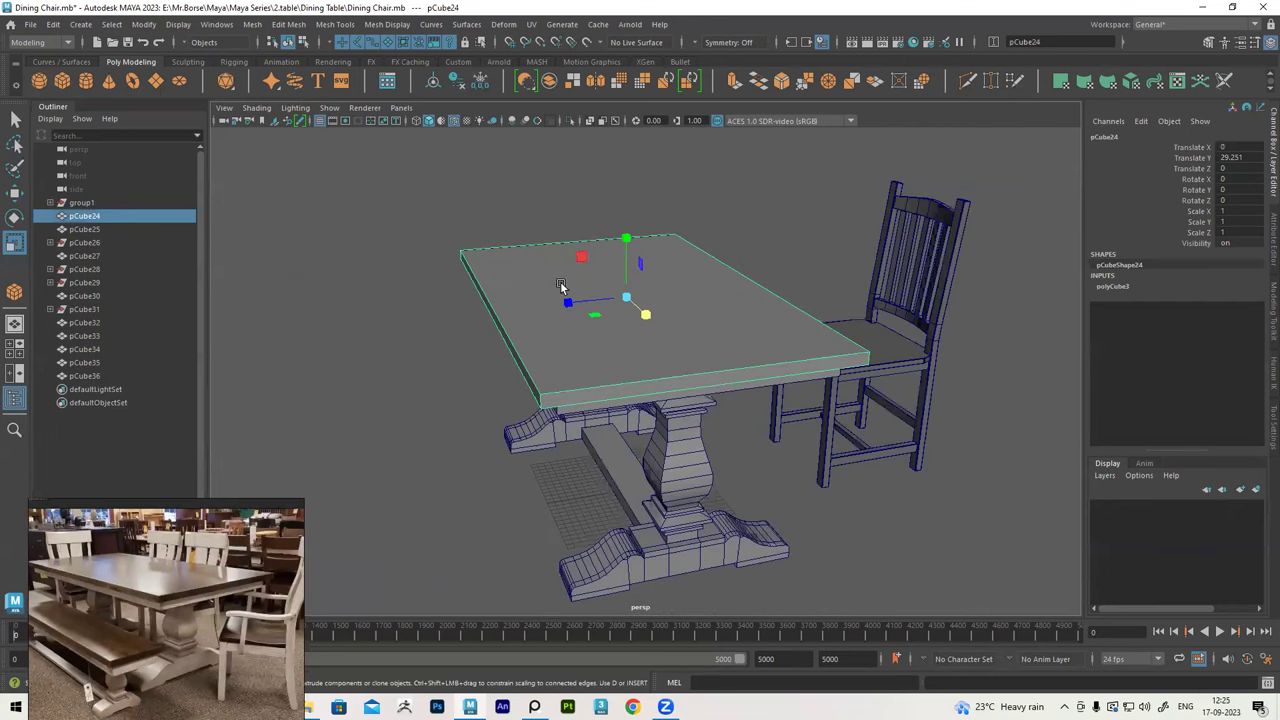
pyautogui.keyDown('alt'); pyautogui.moveTo(560, 281); pyautogui.dragTo(572, 268); pyautogui.keyUp('alt')
pyautogui.keyDown('alt'); pyautogui.moveTo(572, 268); pyautogui.dragTo(586, 321, button='right'); pyautogui.keyUp('alt')
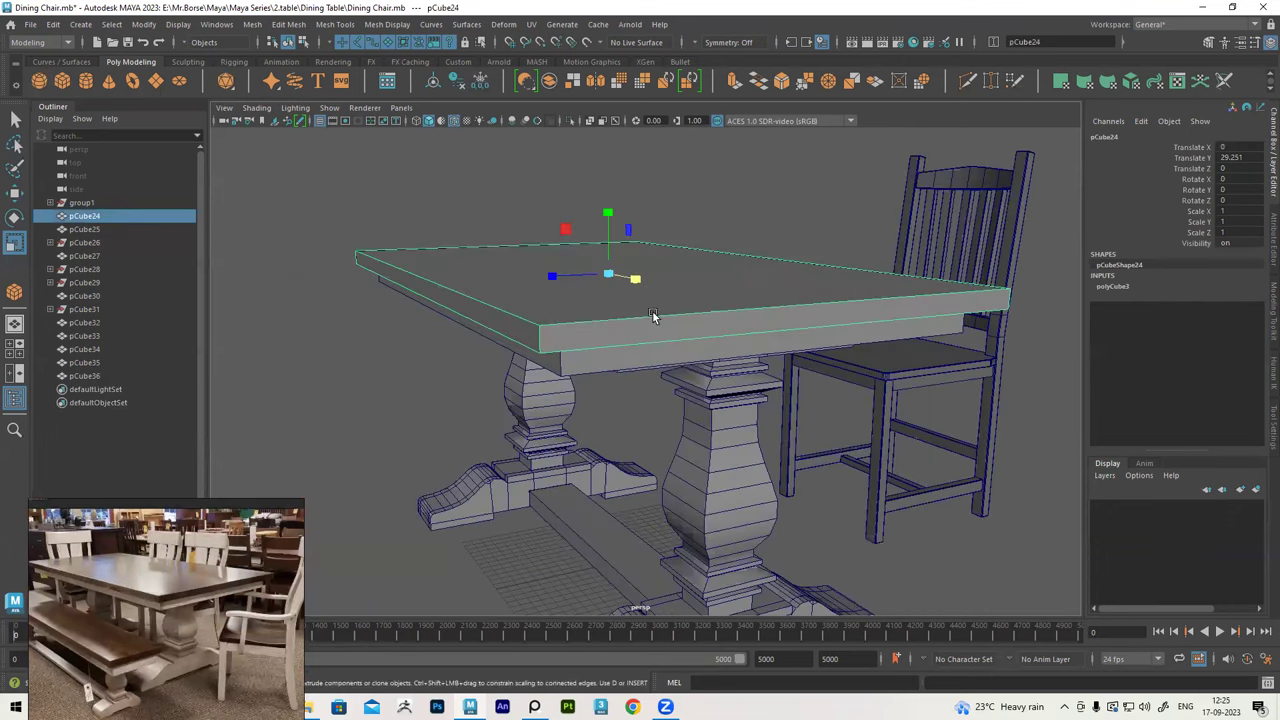
pyautogui.keyDown('alt'); pyautogui.moveTo(652, 316); pyautogui.dragTo(587, 309); pyautogui.keyUp('alt')
pyautogui.scroll(2, 587, 309)
# Bevel the tabletop edges with Fraction 0.1 and 2 segments
pyautogui.click(288, 24)
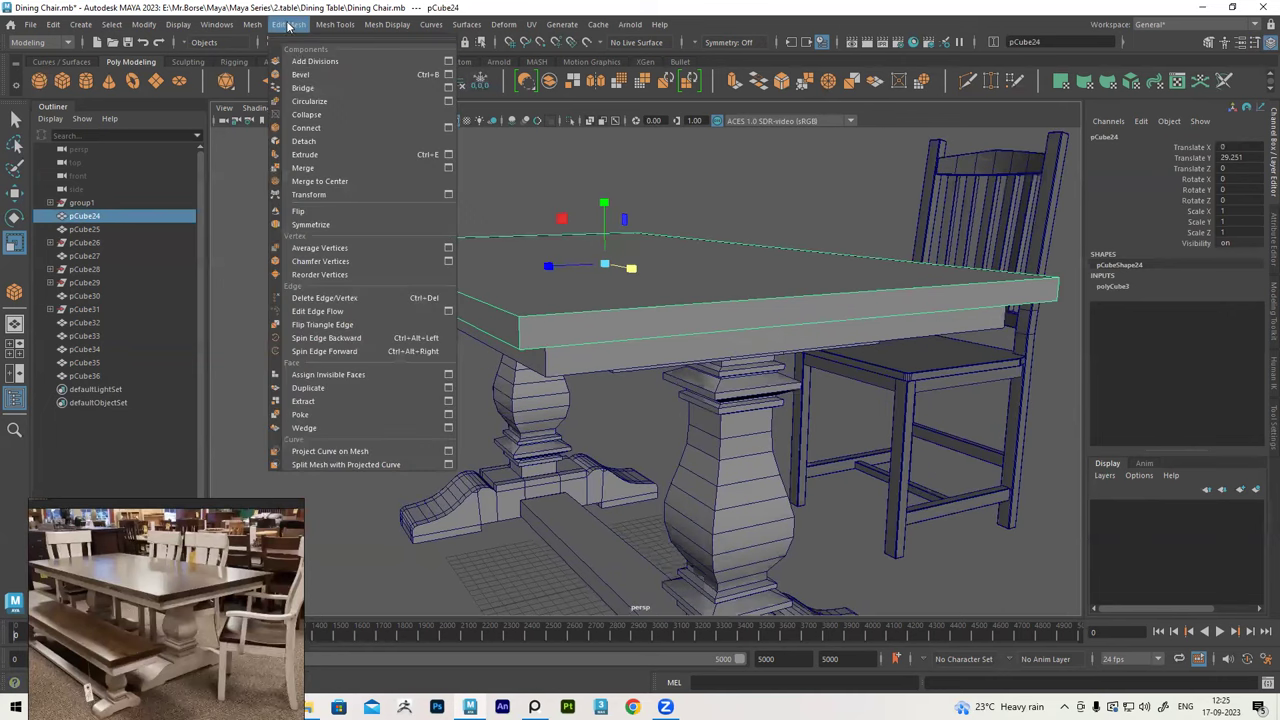
pyautogui.click(293, 77)
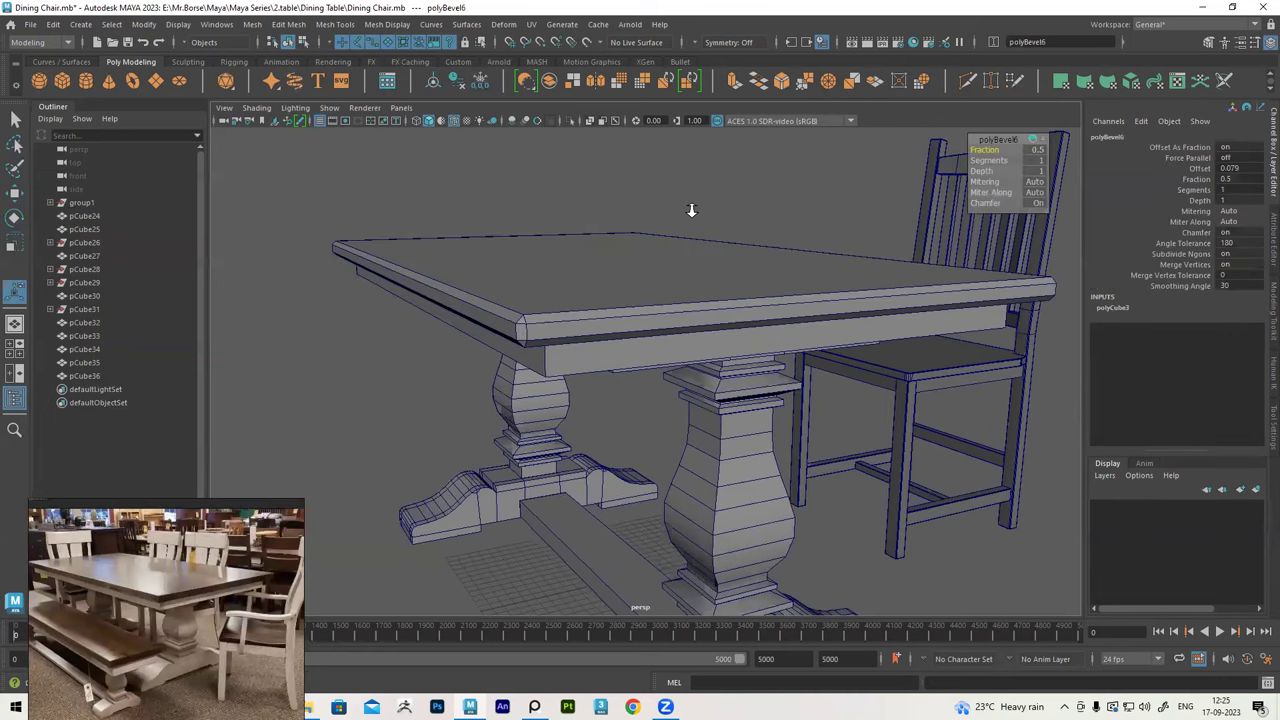
pyautogui.click(1034, 151)
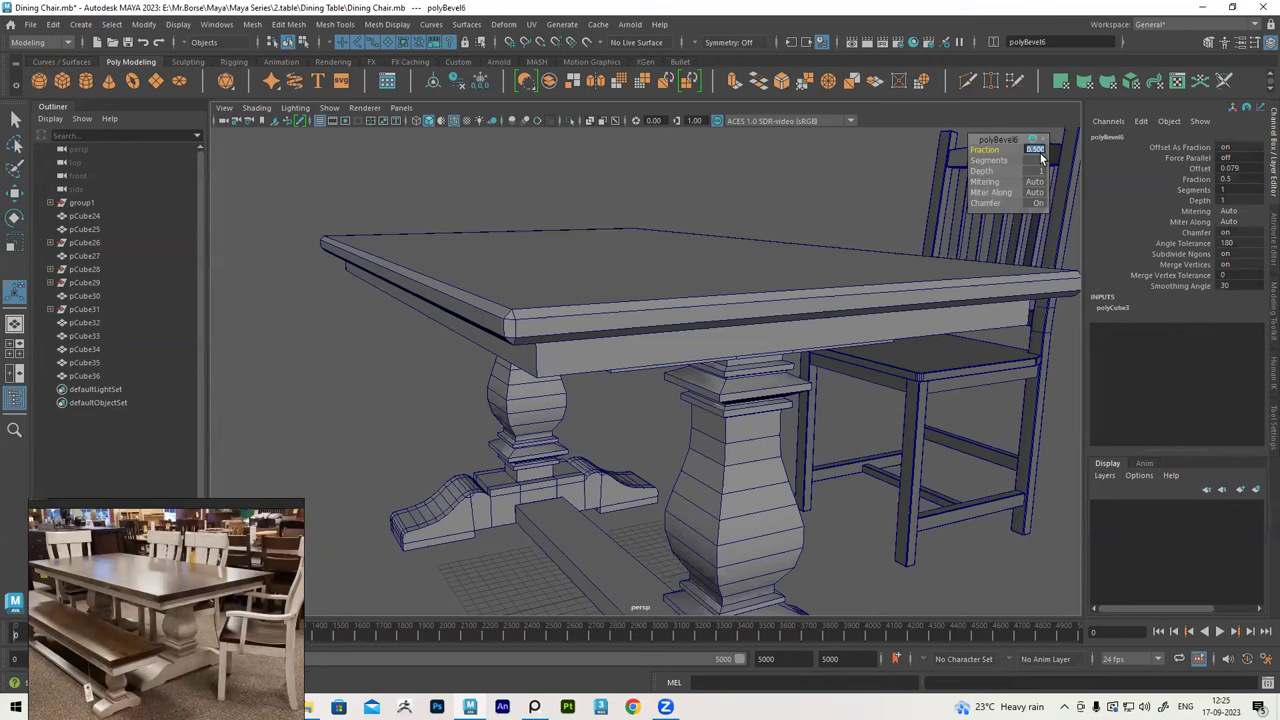
pyautogui.write('0.1')
pyautogui.press('Return')
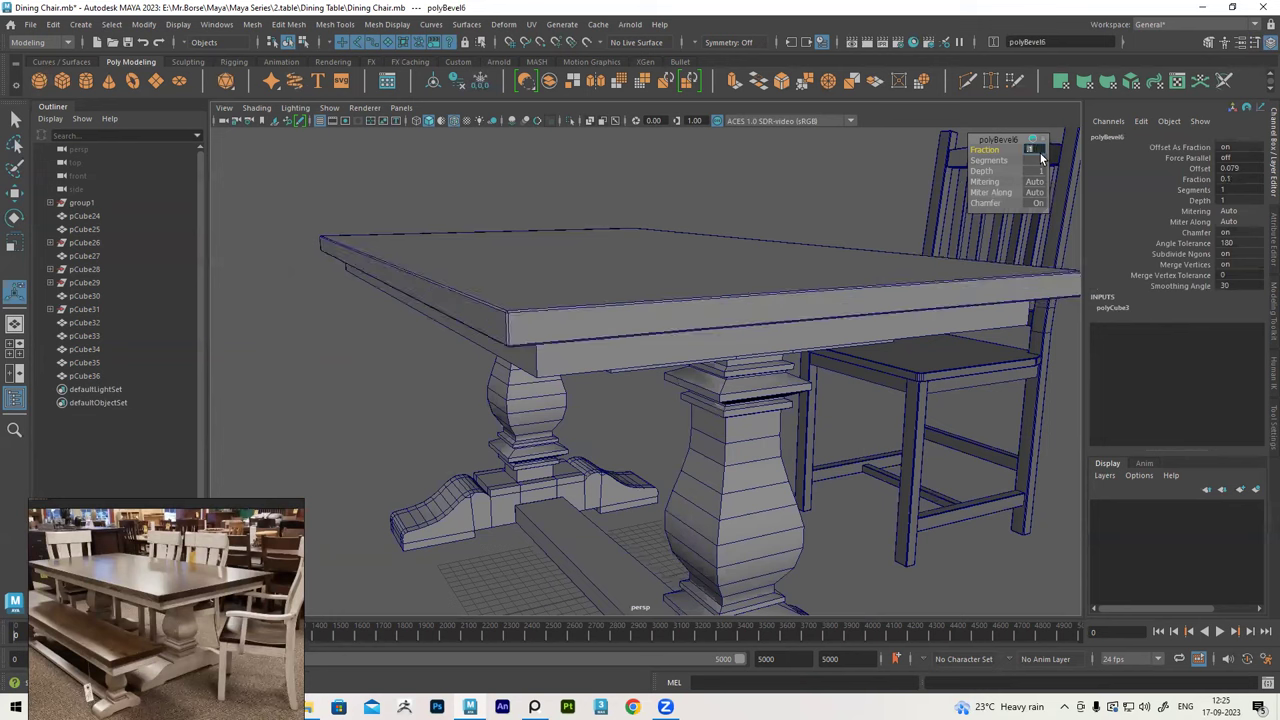
pyautogui.press('Return')
pyautogui.click(1040, 162)
pyautogui.write('2')
pyautogui.press('Return')
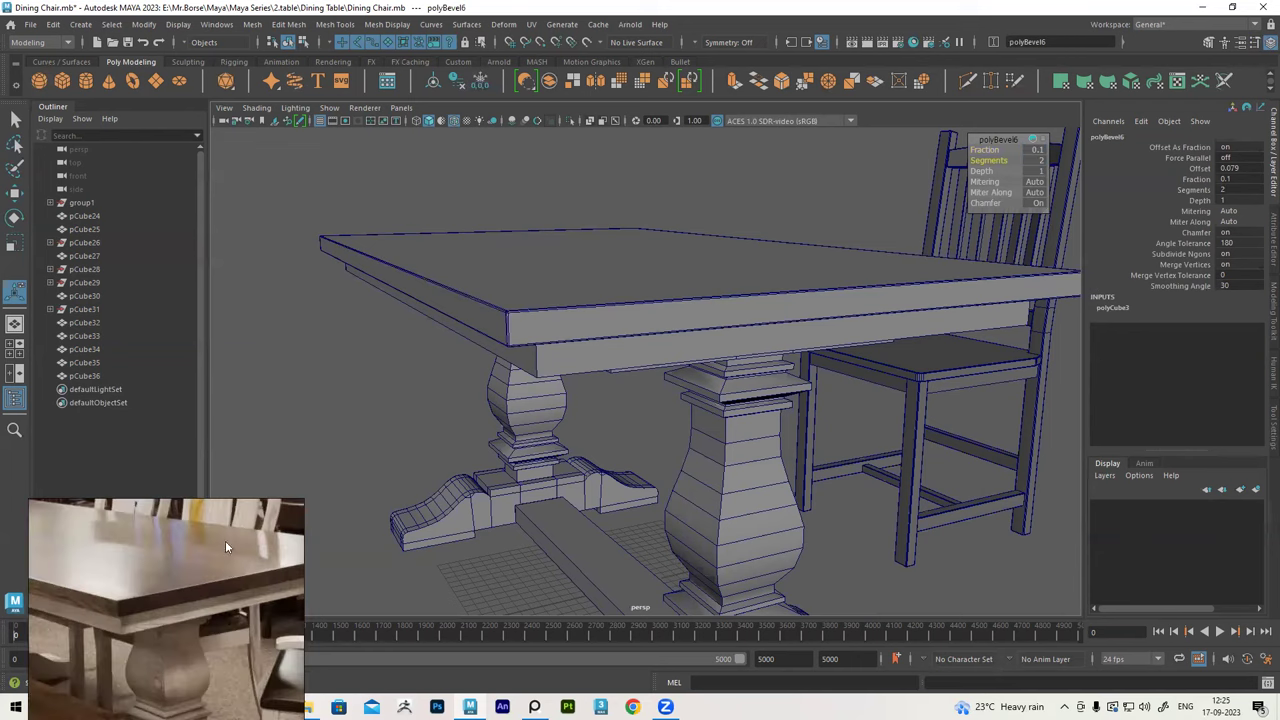
pyautogui.scroll(2, 523, 389)
pyautogui.scroll(2, 624, 409)
pyautogui.scroll(2, 624, 324)
pyautogui.moveTo(624, 324)
pyautogui.keyDown('alt'); pyautogui.mouseDown()
pyautogui.moveTo(620, 337)
pyautogui.moveTo(586, 286)
pyautogui.moveTo(600, 289)
pyautogui.moveTo(645, 383)
pyautogui.moveTo(600, 370)
pyautogui.mouseUp(); pyautogui.keyUp('alt')
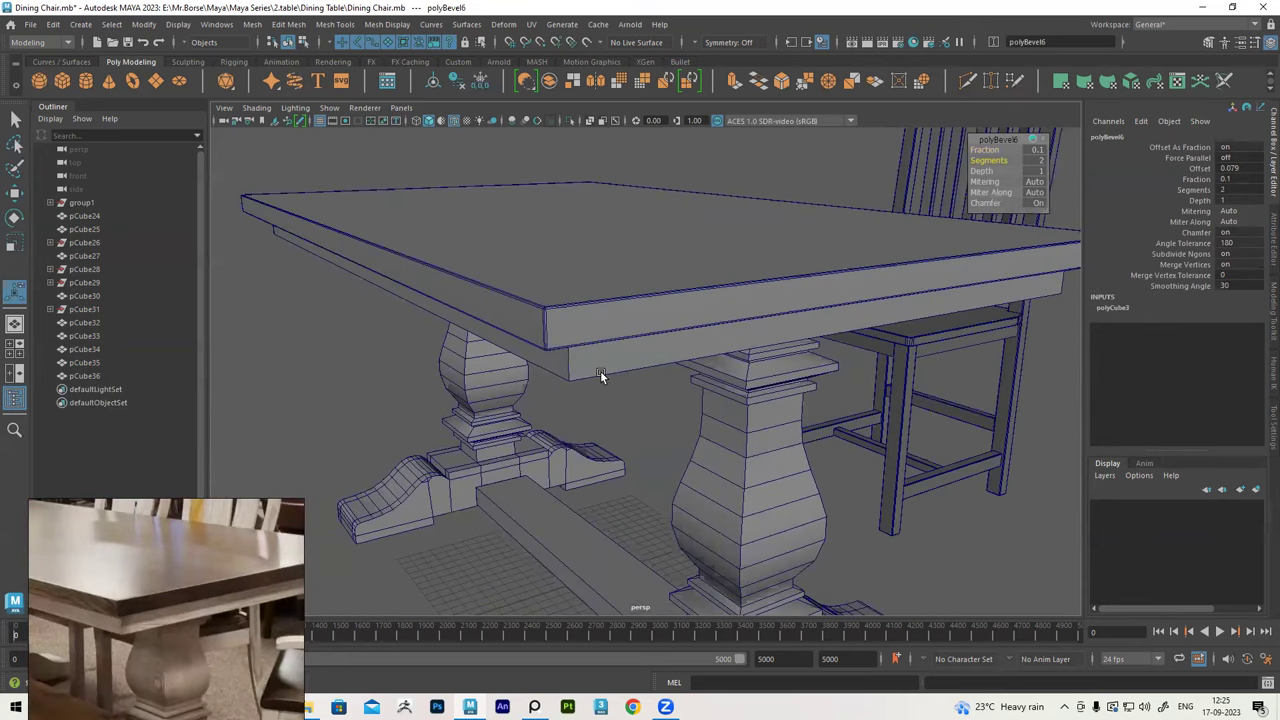
pyautogui.click(600, 366)
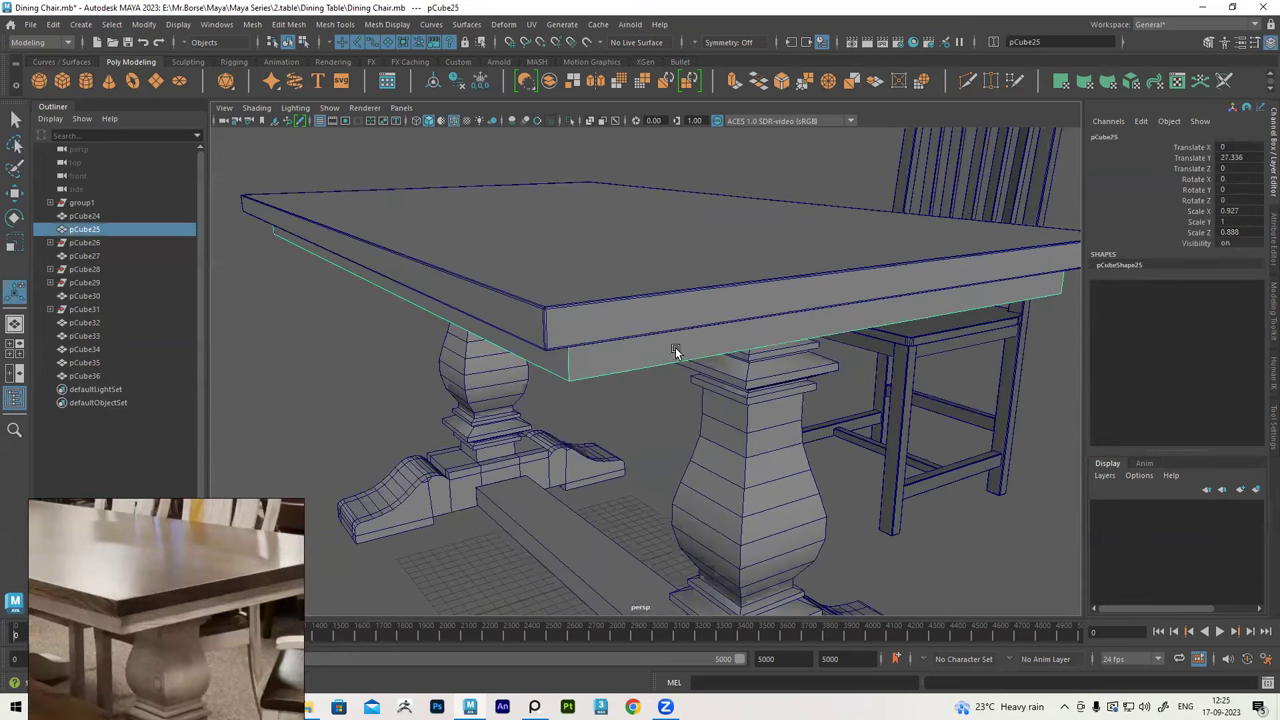
# Turn off Wireframe on Shaded and orbit to view the apron from below
pyautogui.click(453, 121)
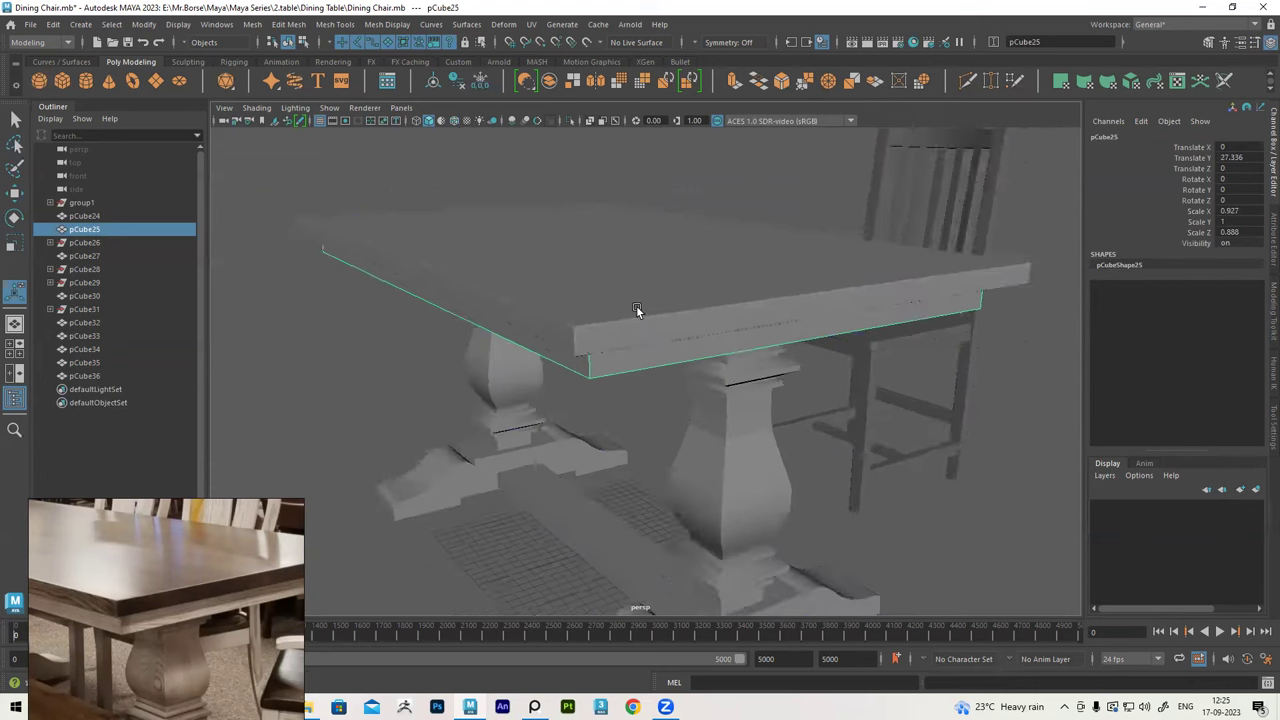
pyautogui.keyDown('alt'); pyautogui.moveTo(636, 305); pyautogui.dragTo(610, 420); pyautogui.keyUp('alt')
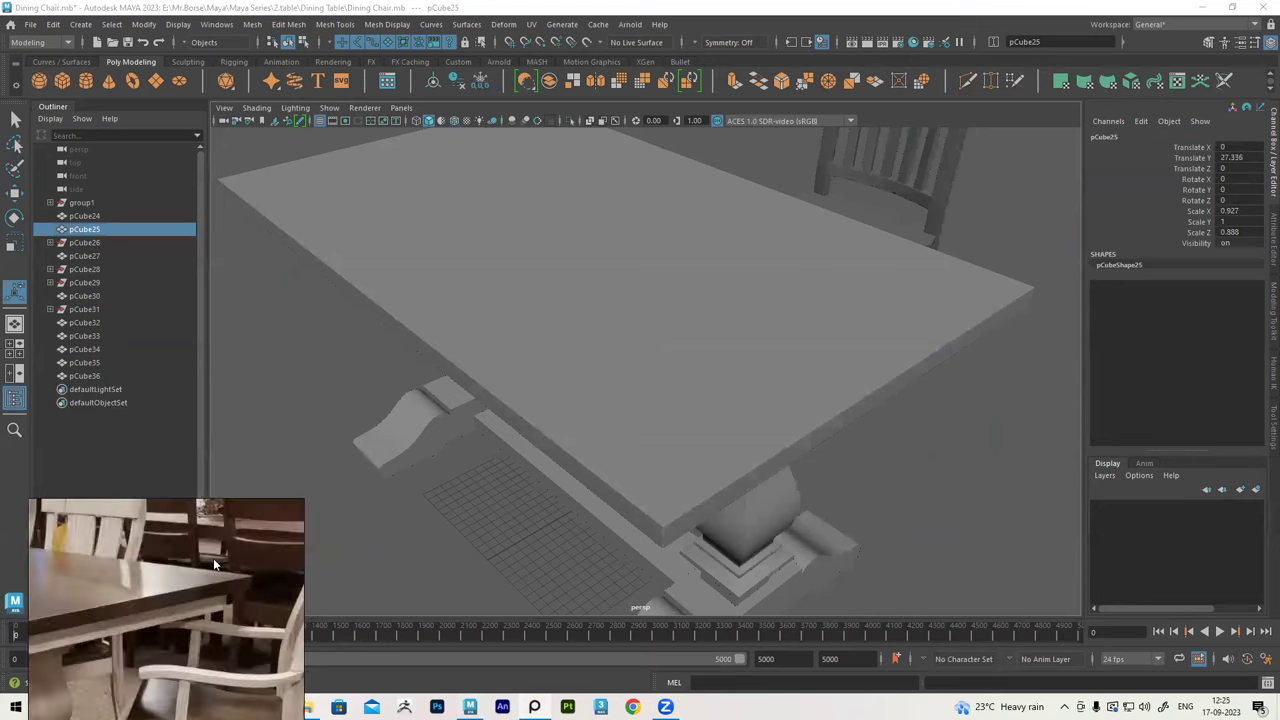
pyautogui.keyDown('alt'); pyautogui.moveTo(666, 509); pyautogui.dragTo(641, 416); pyautogui.keyUp('alt')
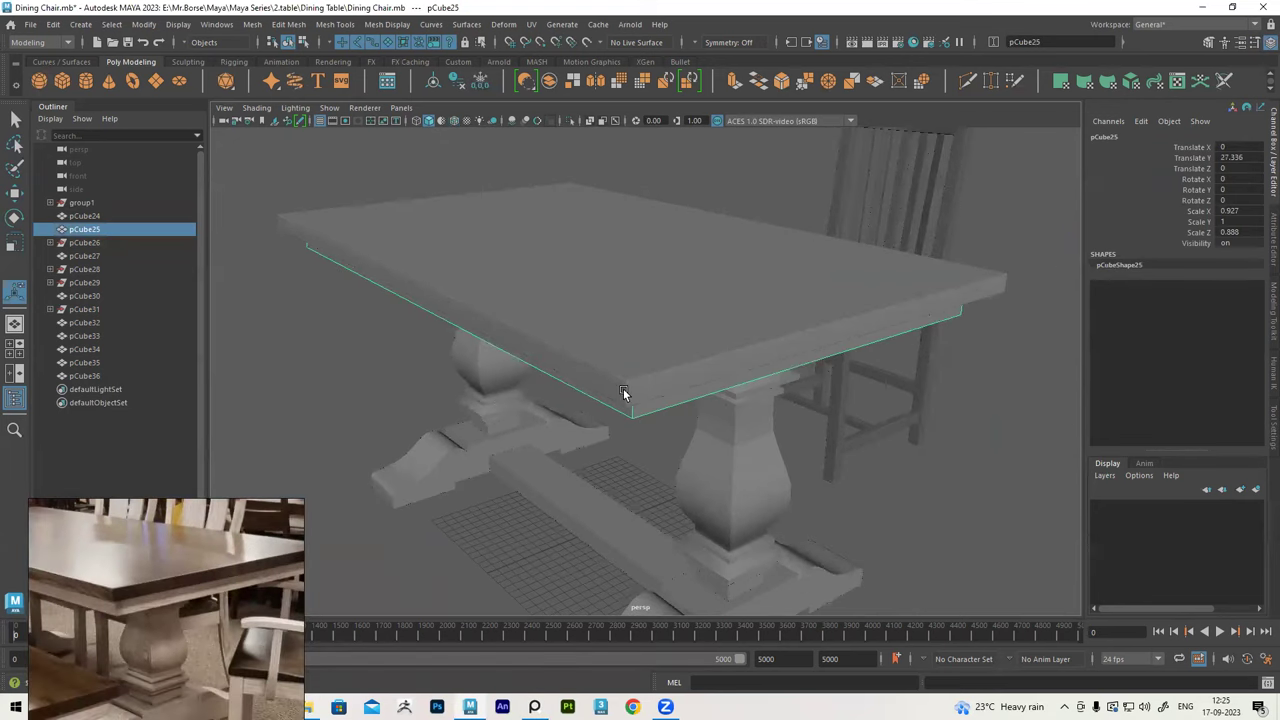
pyautogui.moveTo(634, 363)
pyautogui.keyDown('alt'); pyautogui.mouseDown()
pyautogui.moveTo(658, 425)
pyautogui.moveTo(637, 371)
pyautogui.mouseUp(); pyautogui.keyUp('alt')
pyautogui.moveTo(637, 371)
pyautogui.keyDown('alt'); pyautogui.mouseDown(button='middle')
pyautogui.moveTo(614, 291)
pyautogui.moveTo(600, 315)
pyautogui.mouseUp(button='middle'); pyautogui.keyUp('alt')
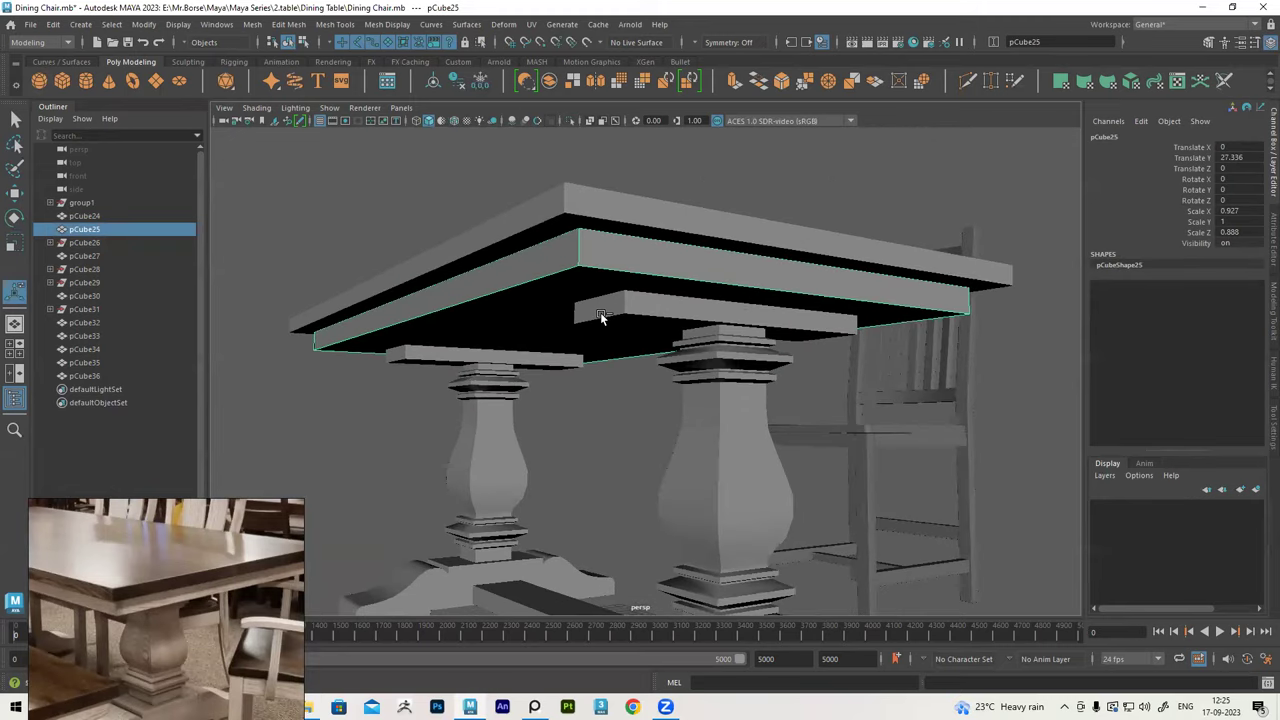
# Bevel the apron pCube25 with Ctrl+B at Fraction 0.1 and 2 segments
pyautogui.hotkey('ctrl', 'b')
pyautogui.click(1038, 150)
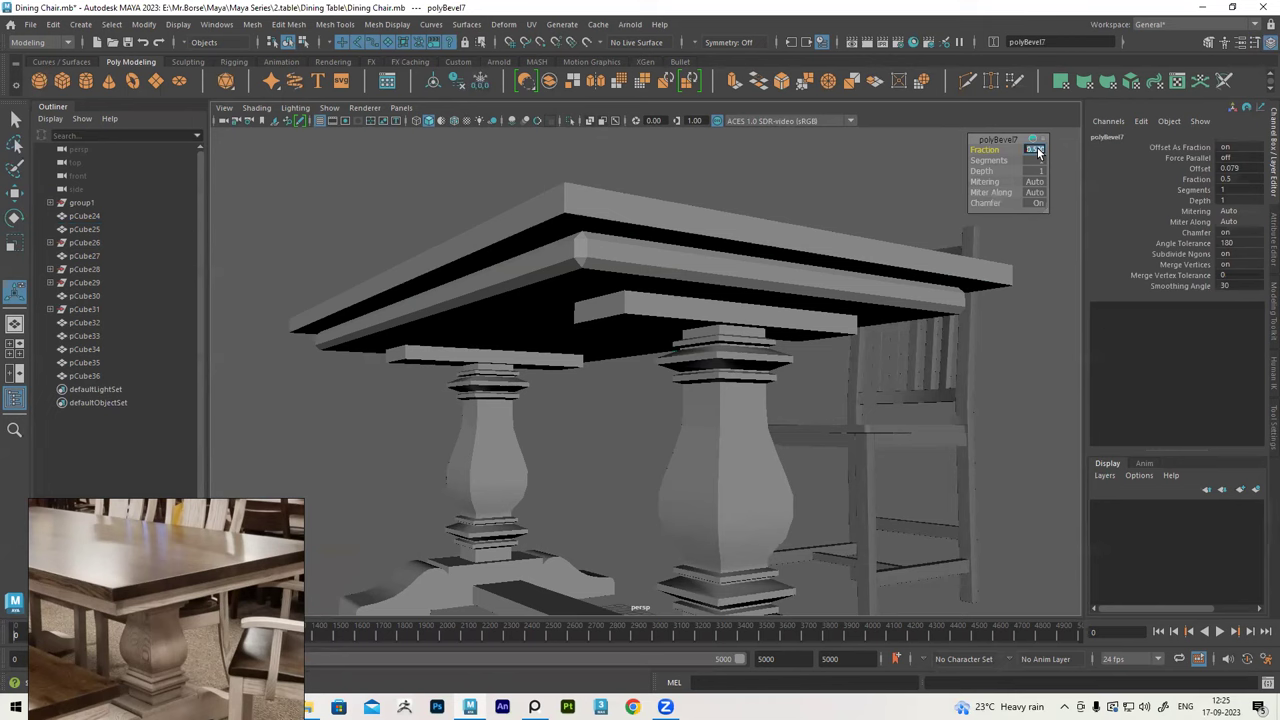
pyautogui.write('0.1')
pyautogui.press('Return')
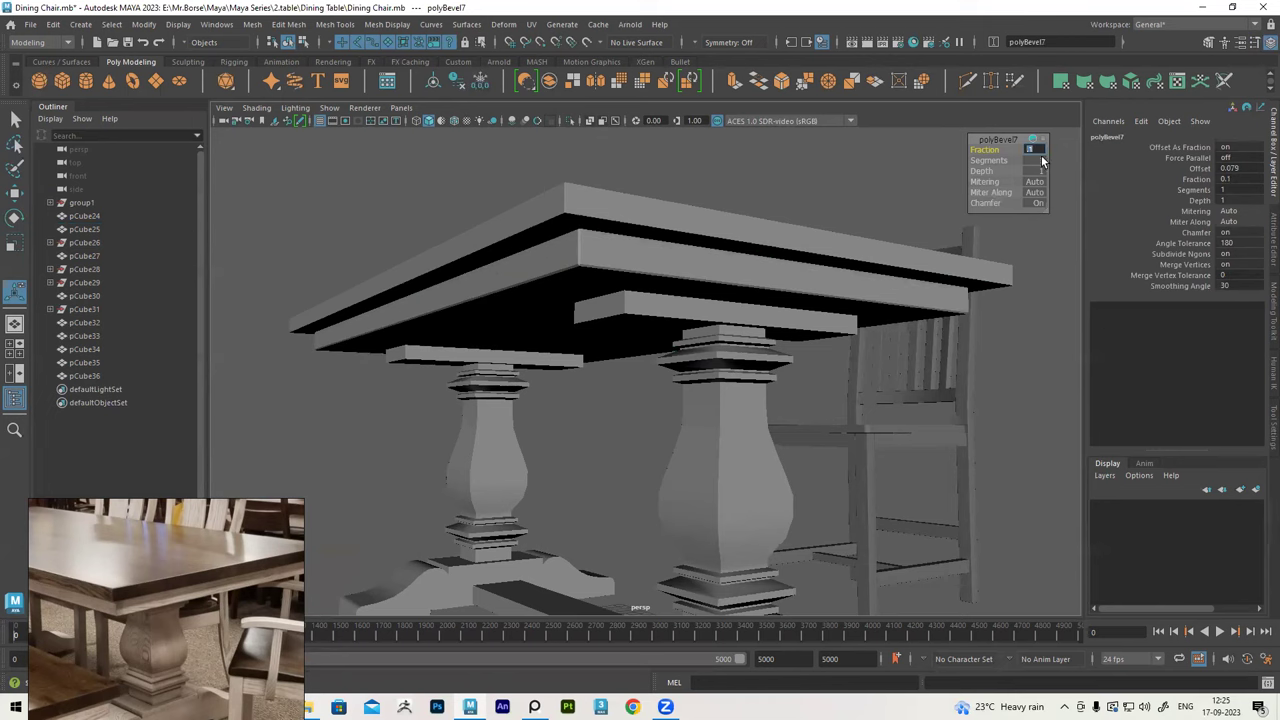
pyautogui.click(1042, 161)
pyautogui.write('2')
pyautogui.press('Return')
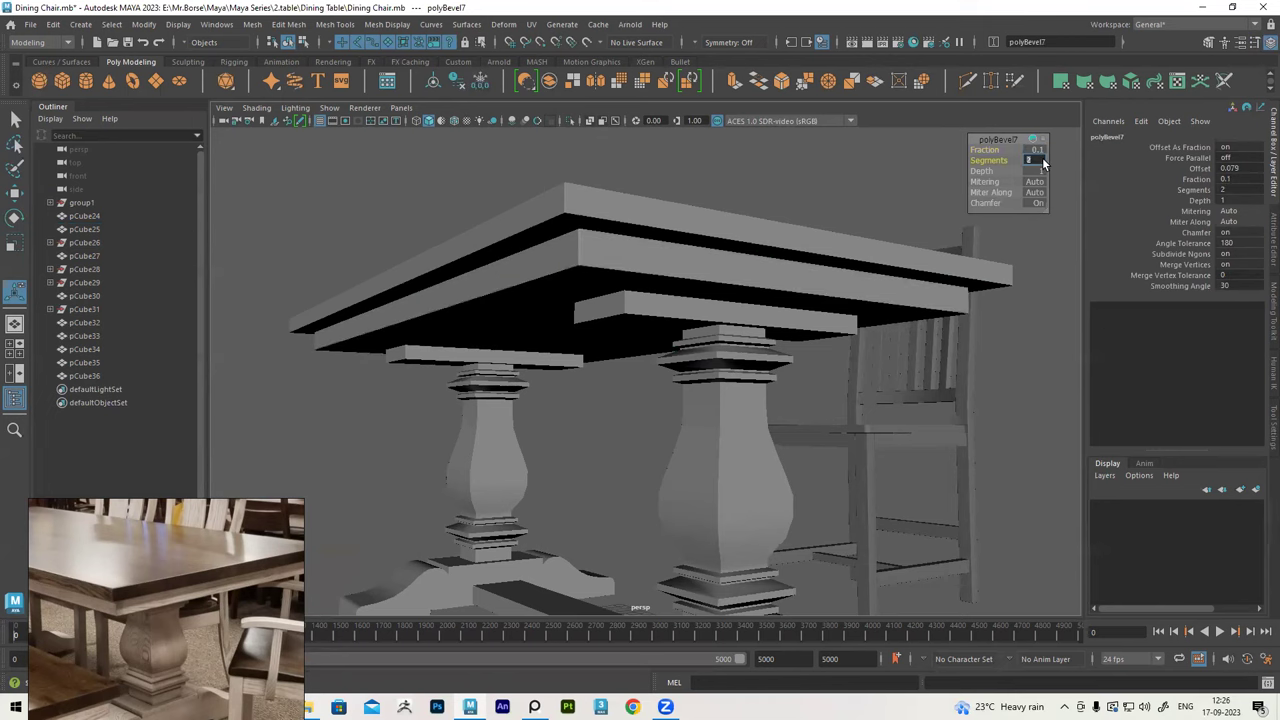
pyautogui.moveTo(560, 307)
pyautogui.keyDown('alt'); pyautogui.mouseDown()
pyautogui.moveTo(586, 257)
pyautogui.moveTo(629, 266)
pyautogui.mouseUp(); pyautogui.keyUp('alt')
# Frame and isolate the top beam pCube27, orbiting around it to inspect its extruded step
pyautogui.click(630, 265)
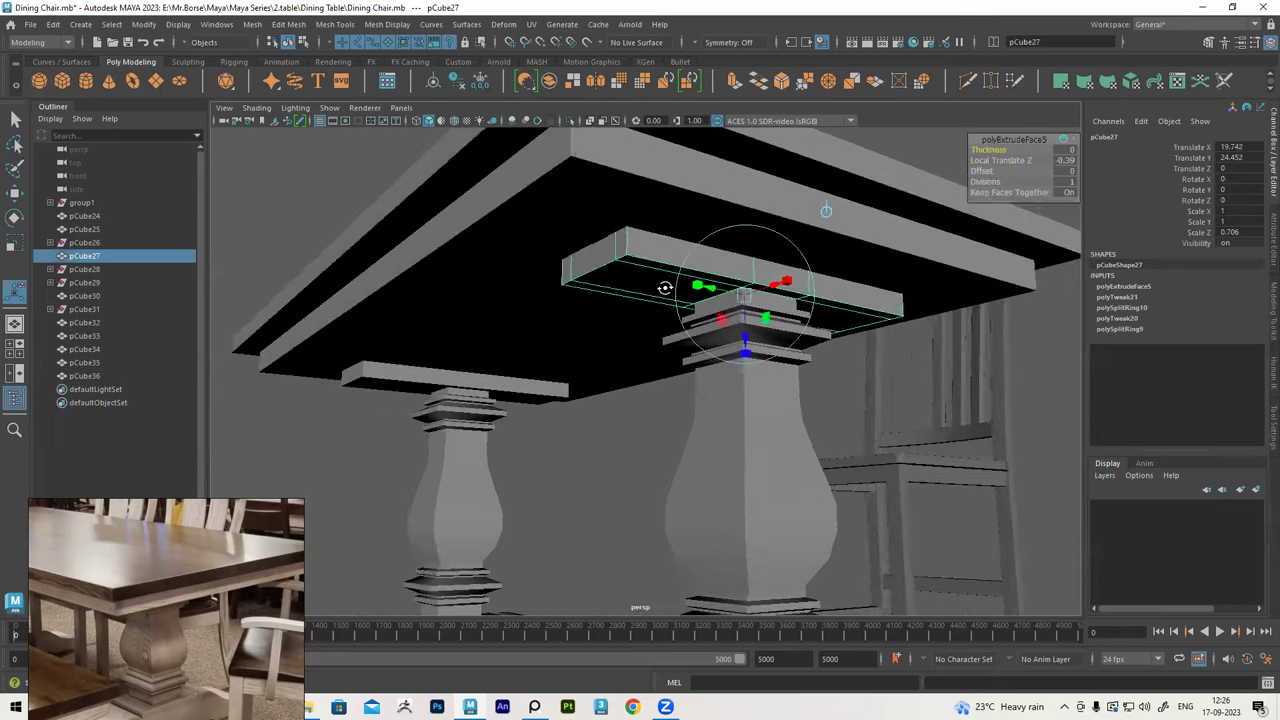
pyautogui.press('f')
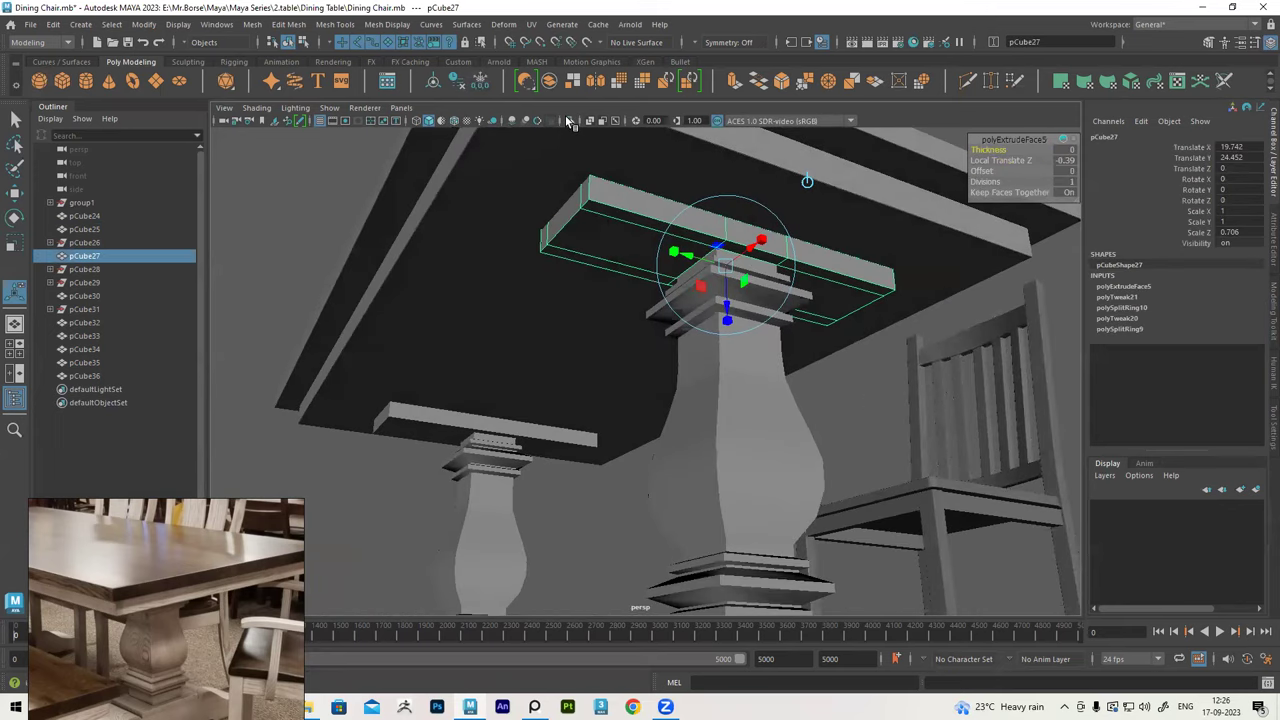
pyautogui.click(566, 117)
pyautogui.keyDown('alt'); pyautogui.moveTo(673, 237); pyautogui.dragTo(674, 277, button='middle'); pyautogui.keyUp('alt')
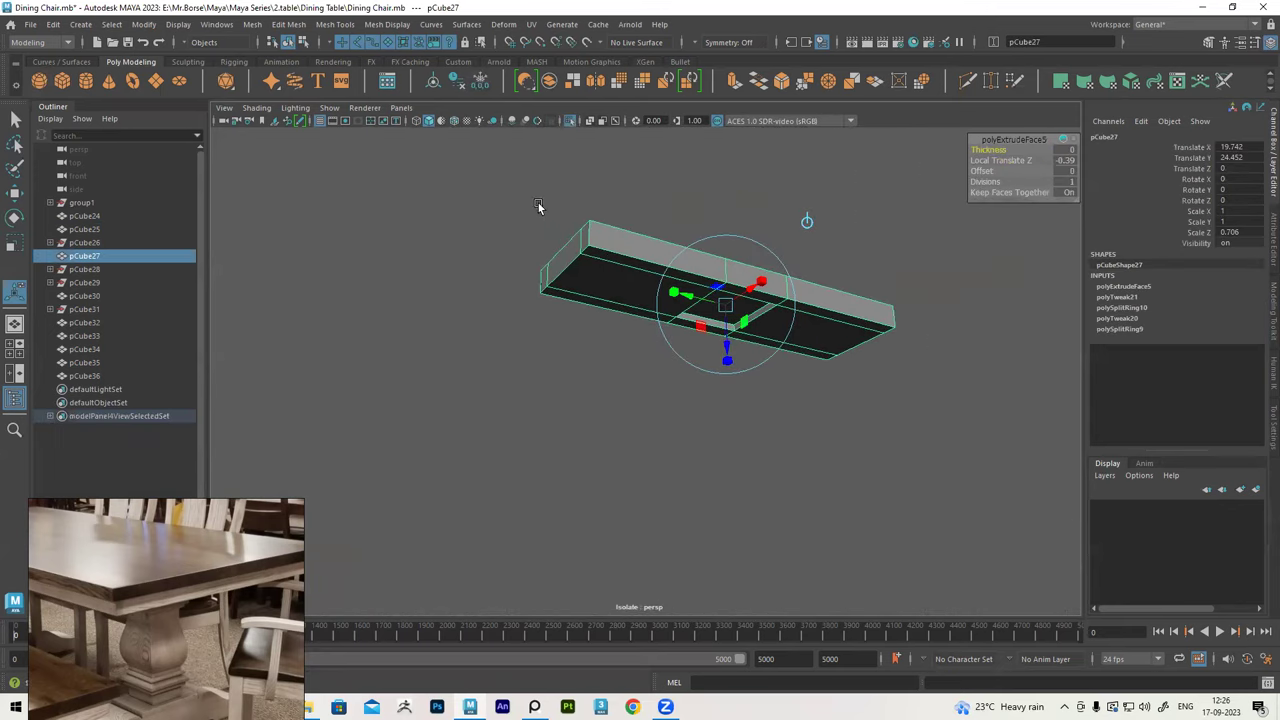
pyautogui.press('w')
pyautogui.moveTo(684, 250)
pyautogui.keyDown('alt'); pyautogui.mouseDown()
pyautogui.moveTo(684, 293)
pyautogui.moveTo(648, 340)
pyautogui.moveTo(603, 366)
pyautogui.moveTo(734, 371)
pyautogui.mouseUp(); pyautogui.keyUp('alt')
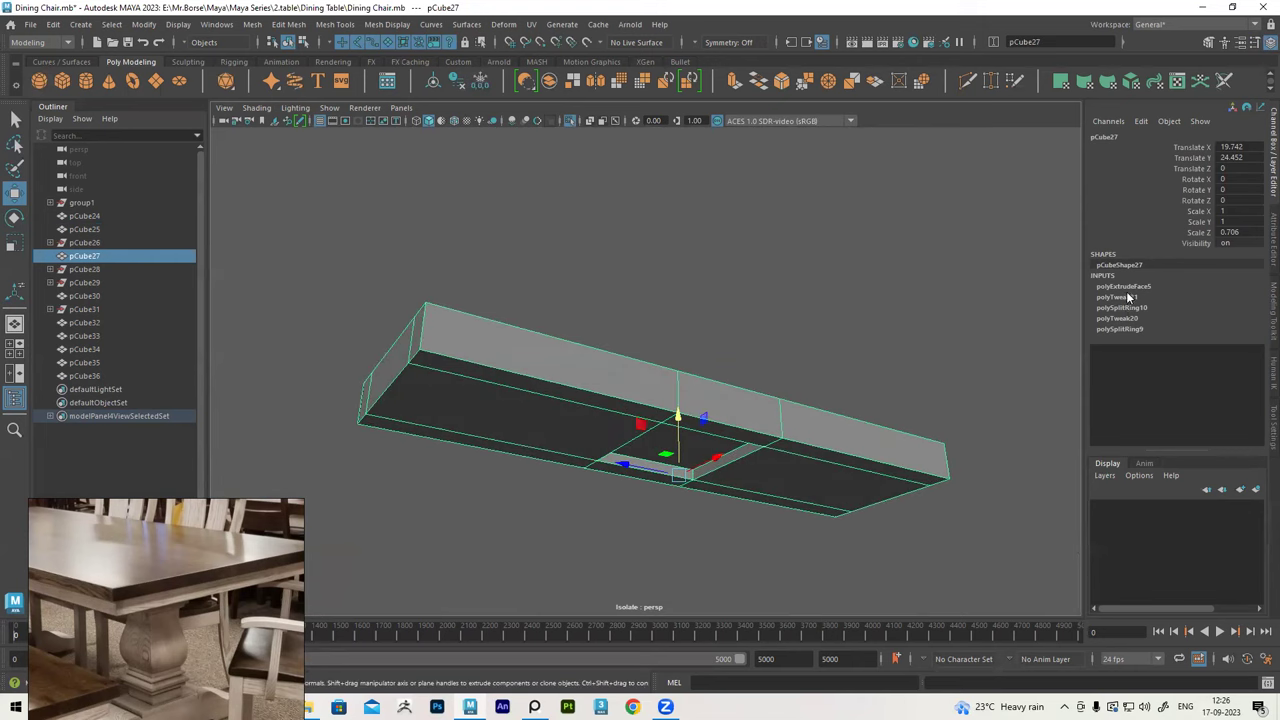
pyautogui.moveTo(1040, 360)
pyautogui.keyDown('alt'); pyautogui.mouseDown()
pyautogui.moveTo(835, 422)
pyautogui.moveTo(1098, 350)
pyautogui.mouseUp(); pyautogui.keyUp('alt')
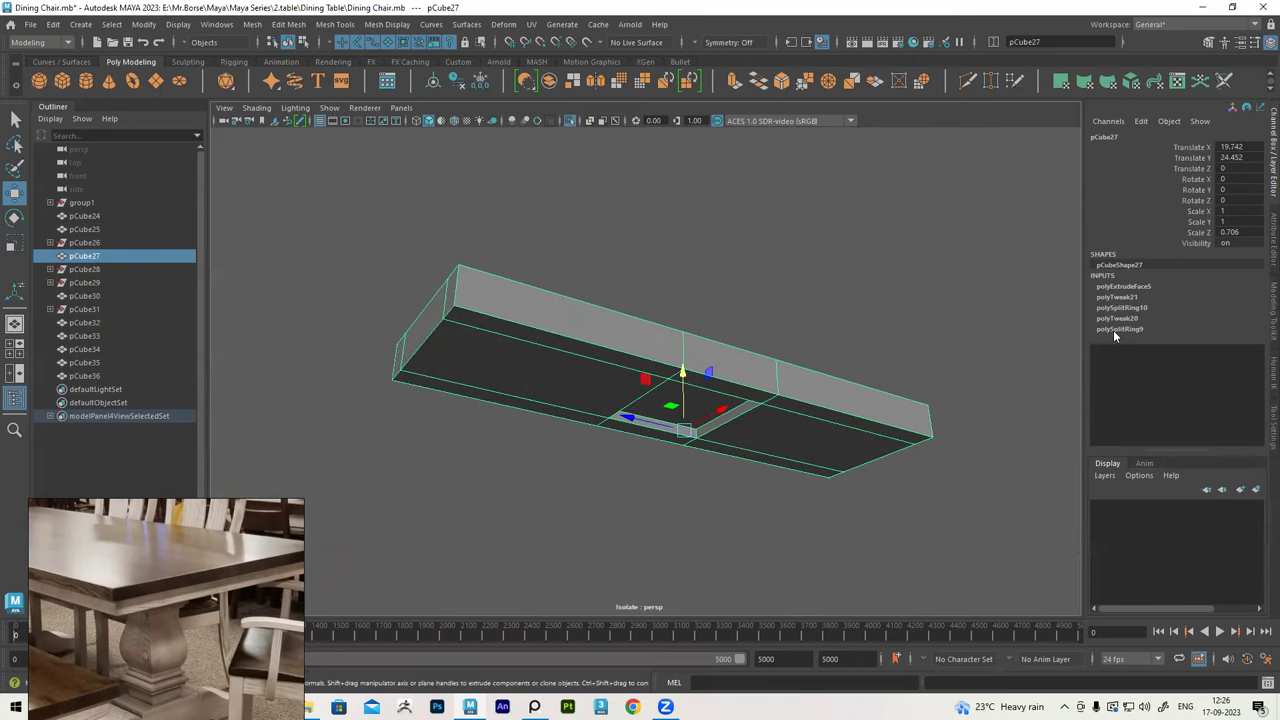
pyautogui.moveTo(931, 337)
pyautogui.keyDown('alt'); pyautogui.mouseDown()
pyautogui.moveTo(723, 360)
pyautogui.moveTo(838, 319)
pyautogui.mouseUp(); pyautogui.keyUp('alt')
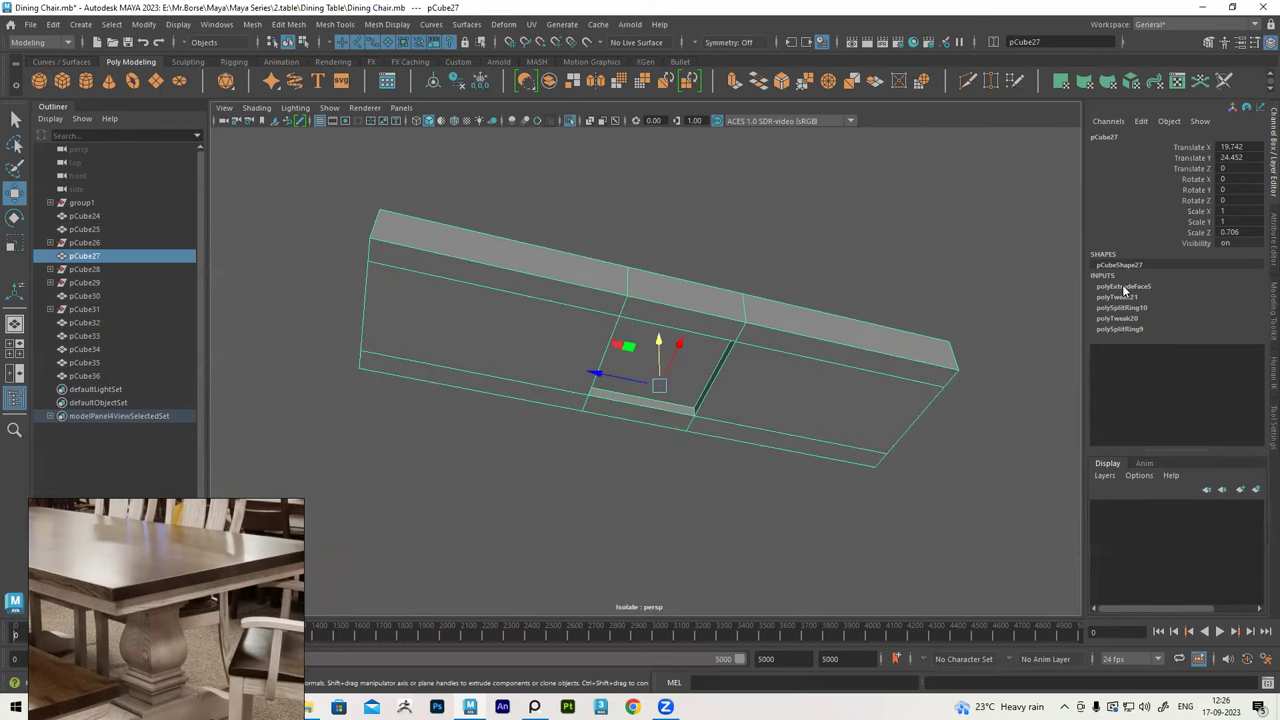
pyautogui.keyDown('alt'); pyautogui.moveTo(987, 293); pyautogui.dragTo(1150, 328); pyautogui.keyUp('alt')
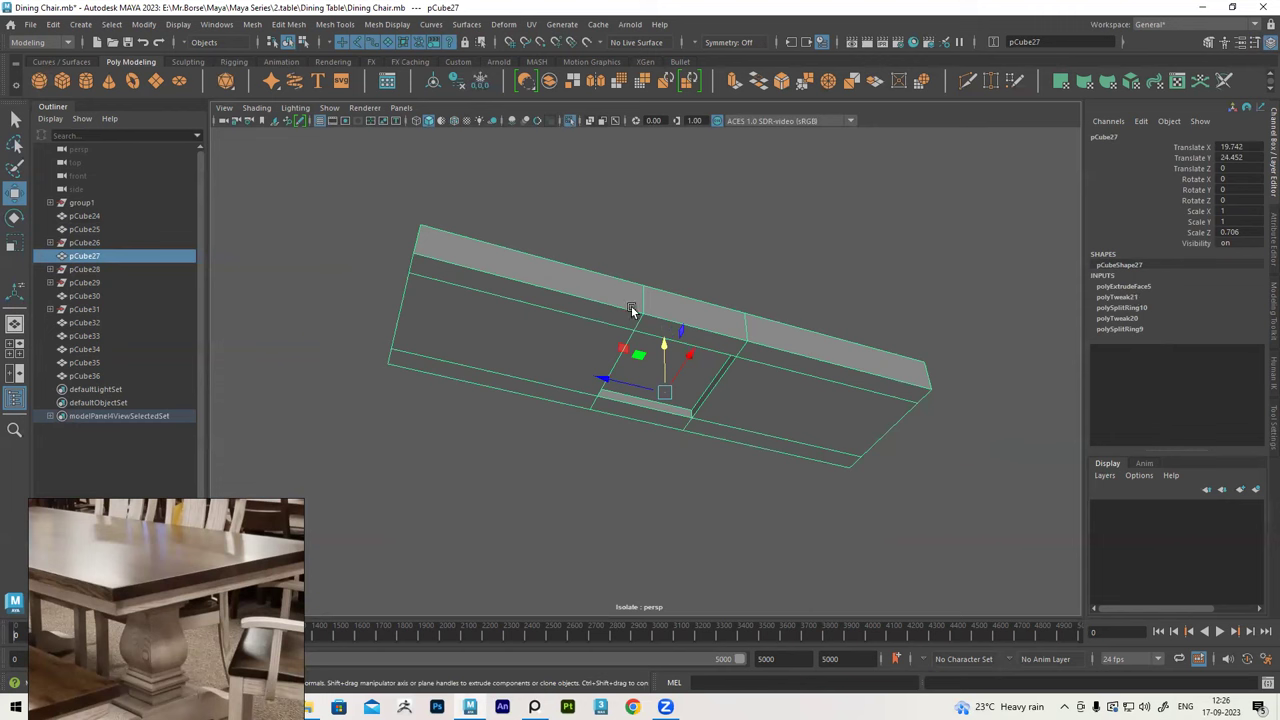
pyautogui.click(53, 24)
pyautogui.moveTo(91, 184)
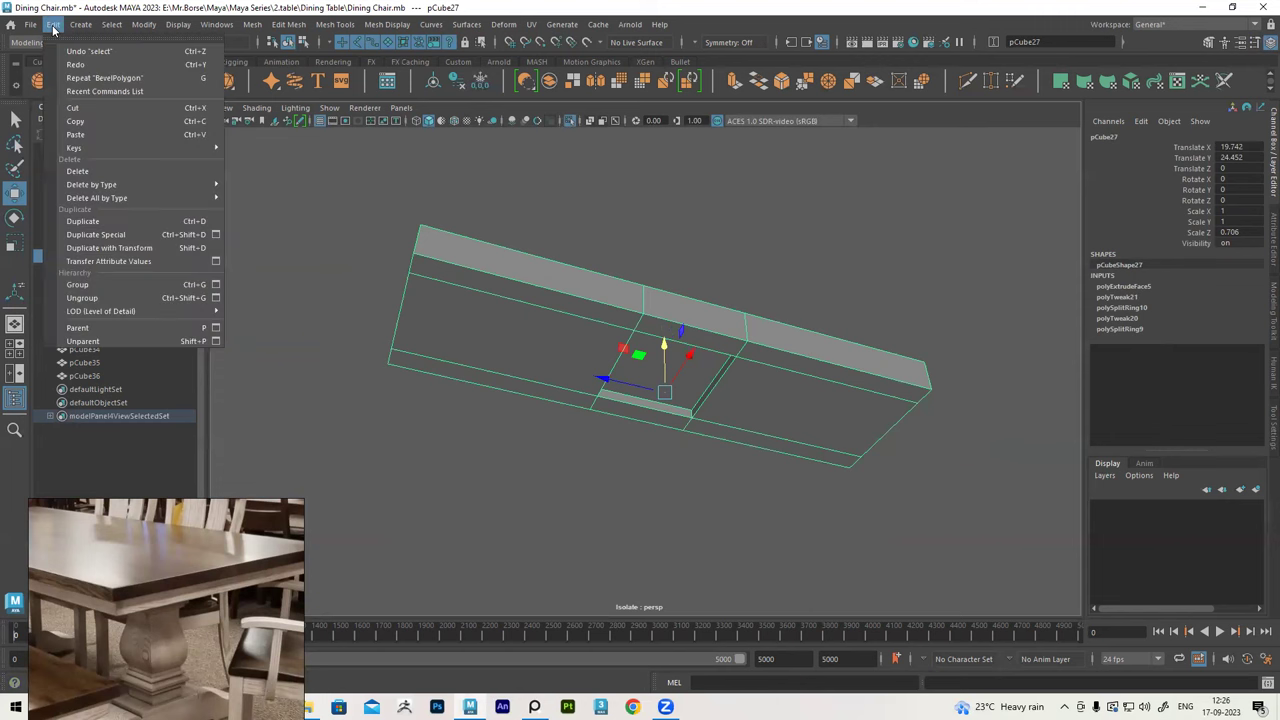
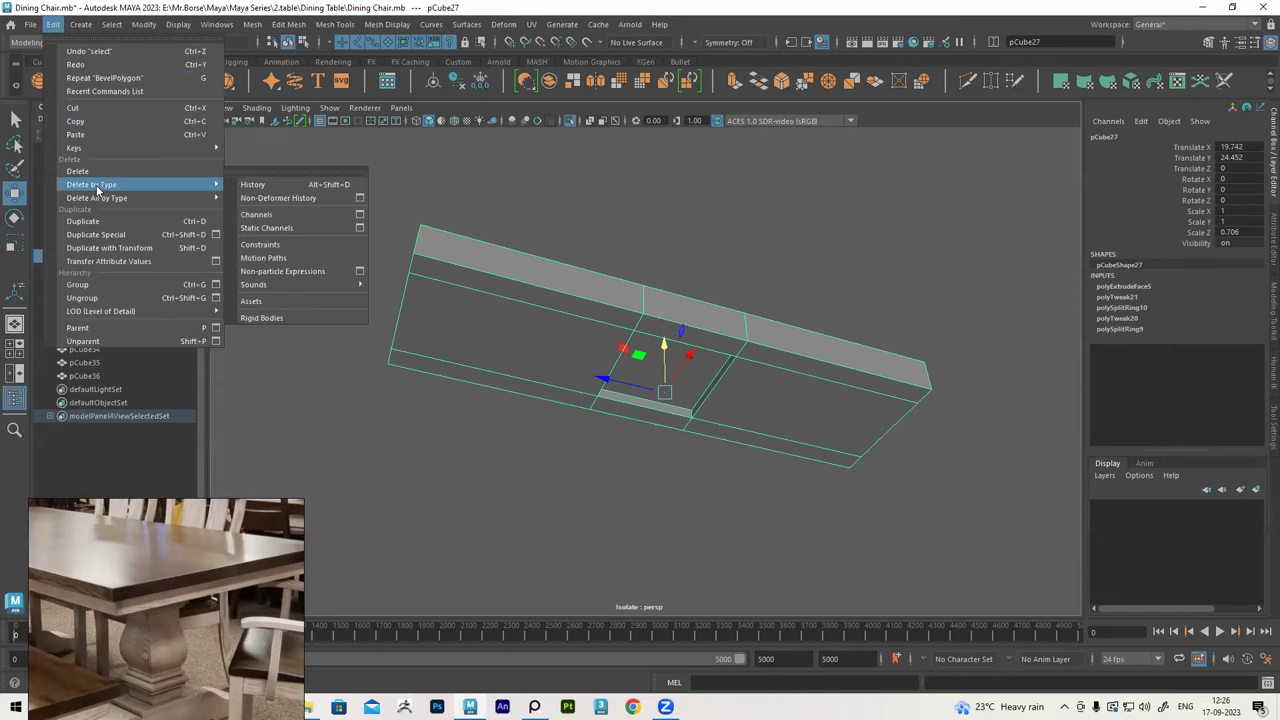
# Delete the construction history of the table-top slab pCube27
pyautogui.click(271, 188)
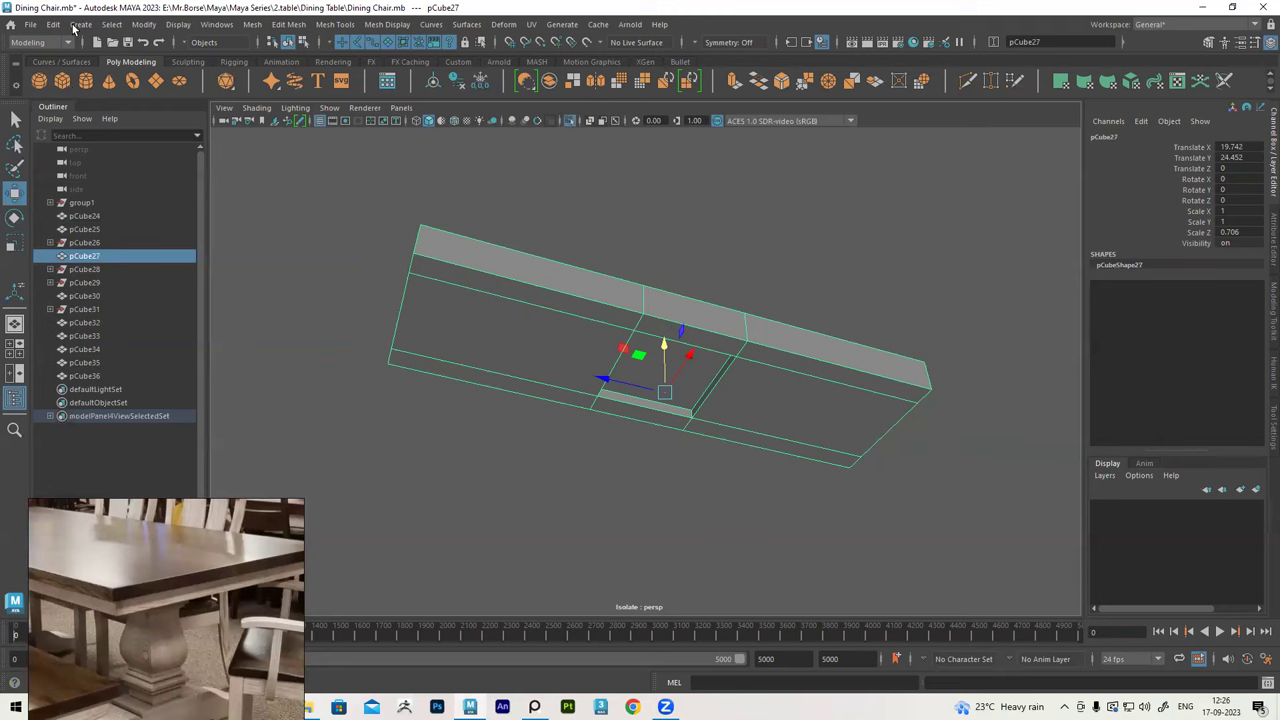
pyautogui.click(53, 24)
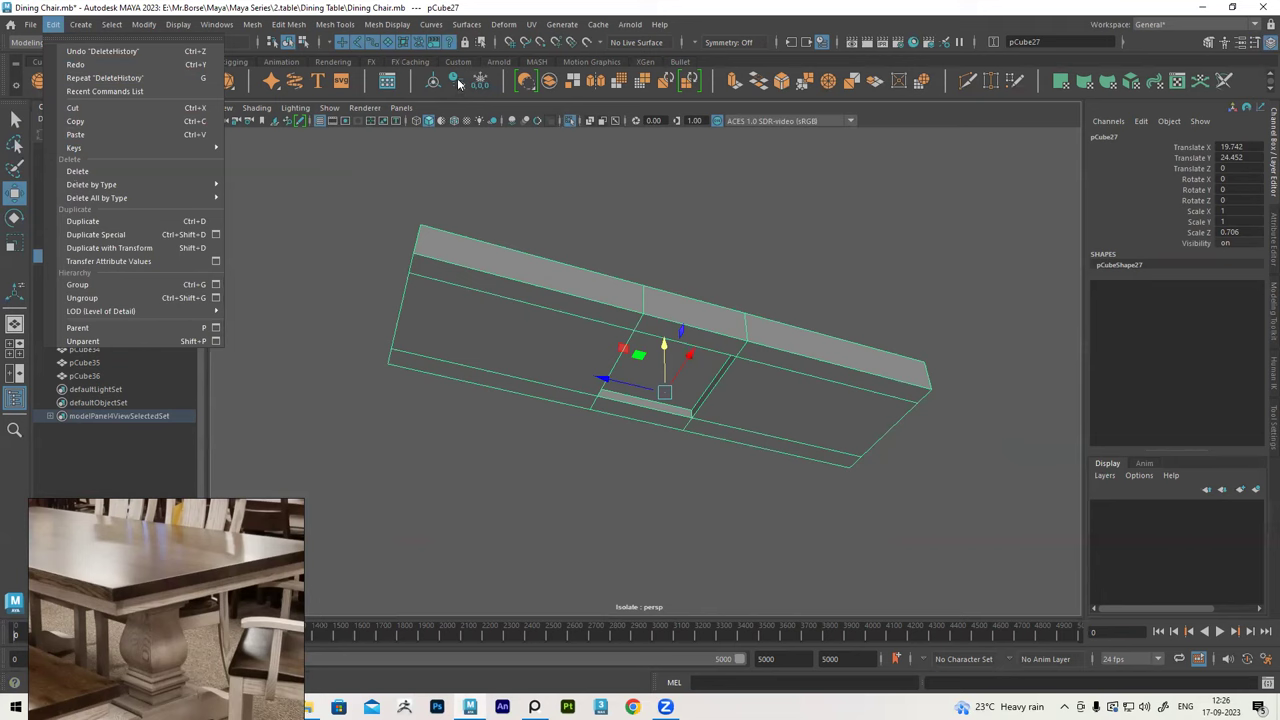
pyautogui.click(640, 208)
# Orbit in on the slab's underside and marquee-select the whole table-top slab
pyautogui.moveTo(743, 314)
pyautogui.keyDown('alt'); pyautogui.mouseDown()
pyautogui.moveTo(740, 340)
pyautogui.moveTo(657, 316)
pyautogui.moveTo(491, 217)
pyautogui.mouseUp(); pyautogui.keyUp('alt')
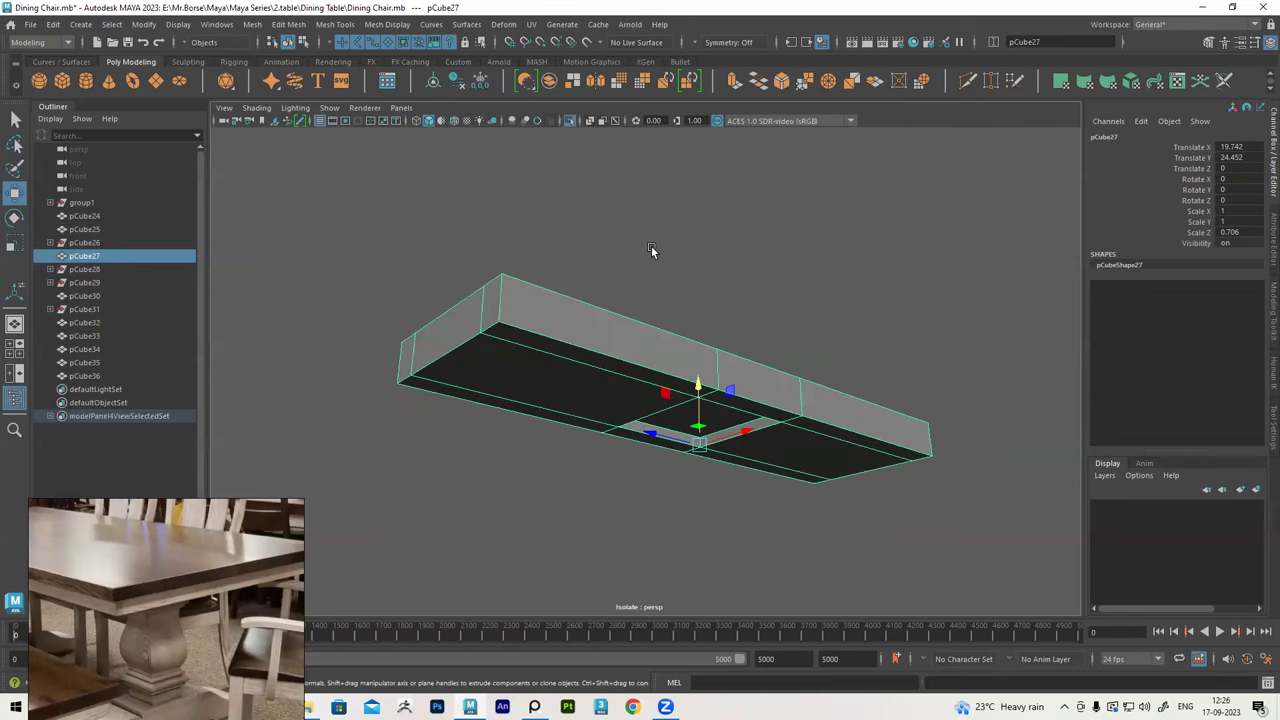
pyautogui.moveTo(651, 245); pyautogui.dragTo(652, 195, button='right')
pyautogui.moveTo(622, 241)
pyautogui.keyDown('alt'); pyautogui.mouseDown()
pyautogui.moveTo(566, 220)
pyautogui.moveTo(531, 306)
pyautogui.moveTo(640, 250)
pyautogui.moveTo(683, 256)
pyautogui.moveTo(592, 233)
pyautogui.mouseUp(); pyautogui.keyUp('alt')
pyautogui.moveTo(595, 279)
pyautogui.keyDown('alt'); pyautogui.mouseDown()
pyautogui.moveTo(648, 319)
pyautogui.moveTo(559, 308)
pyautogui.mouseUp(); pyautogui.keyUp('alt')
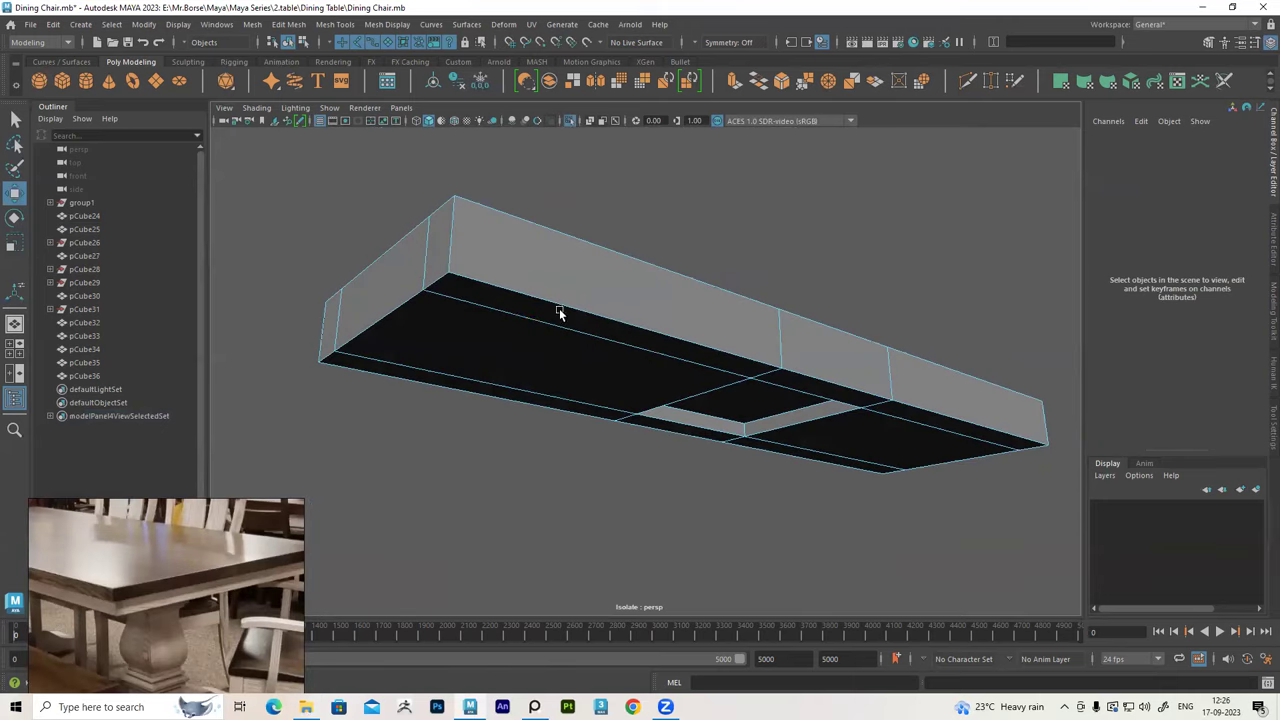
pyautogui.moveTo(447, 247)
pyautogui.keyDown('alt'); pyautogui.mouseDown()
pyautogui.moveTo(540, 283)
pyautogui.moveTo(609, 389)
pyautogui.moveTo(509, 366)
pyautogui.moveTo(591, 394)
pyautogui.moveTo(597, 437)
pyautogui.moveTo(606, 391)
pyautogui.moveTo(563, 349)
pyautogui.moveTo(394, 257)
pyautogui.mouseUp(); pyautogui.keyUp('alt')
pyautogui.scroll(-5, 600, 416)
pyautogui.moveTo(466, 317); pyautogui.dragTo(944, 519)
pyautogui.scroll(3, 706, 477)
pyautogui.moveTo(706, 477)
pyautogui.keyDown('alt'); pyautogui.mouseDown()
pyautogui.moveTo(714, 446)
pyautogui.moveTo(727, 492)
pyautogui.moveTo(687, 421)
pyautogui.mouseUp(); pyautogui.keyUp('alt')
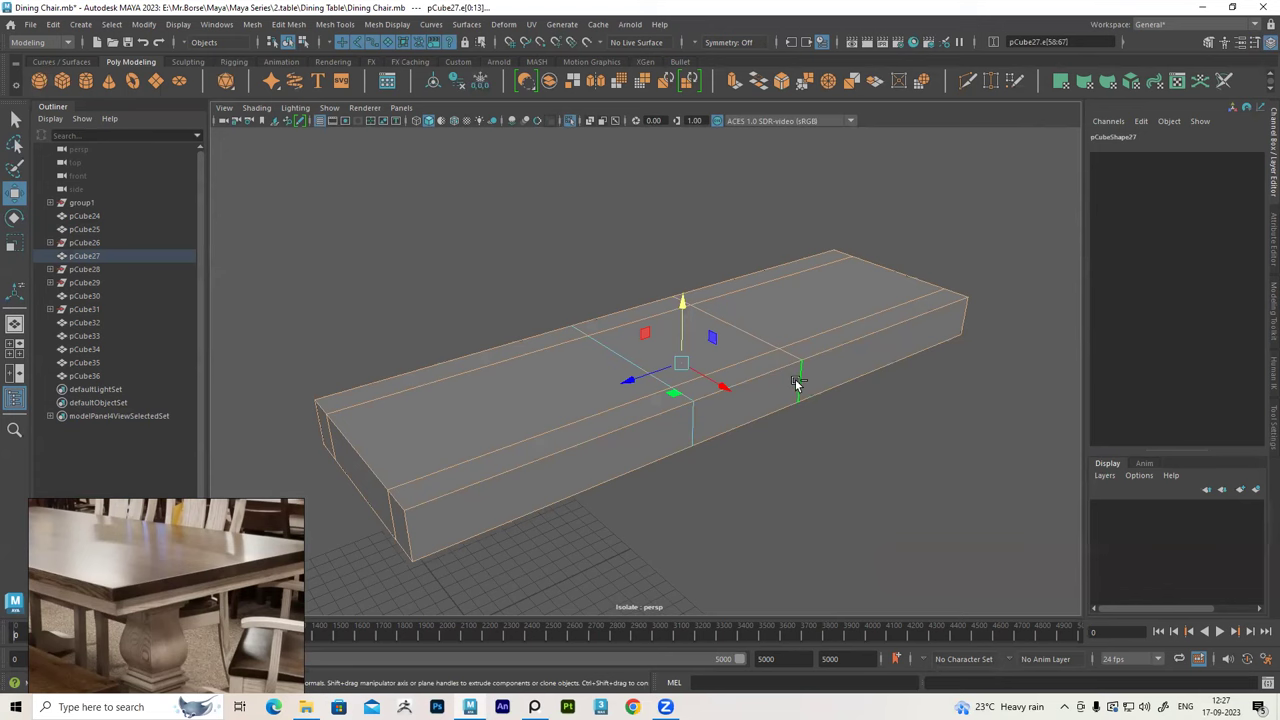
# Bevel the recessed panel's edges with fraction 0.2 and 2 segments
pyautogui.moveTo(893, 447)
pyautogui.keyDown('alt'); pyautogui.mouseDown()
pyautogui.moveTo(790, 402)
pyautogui.moveTo(768, 366)
pyautogui.moveTo(720, 365)
pyautogui.mouseUp(); pyautogui.keyUp('alt')
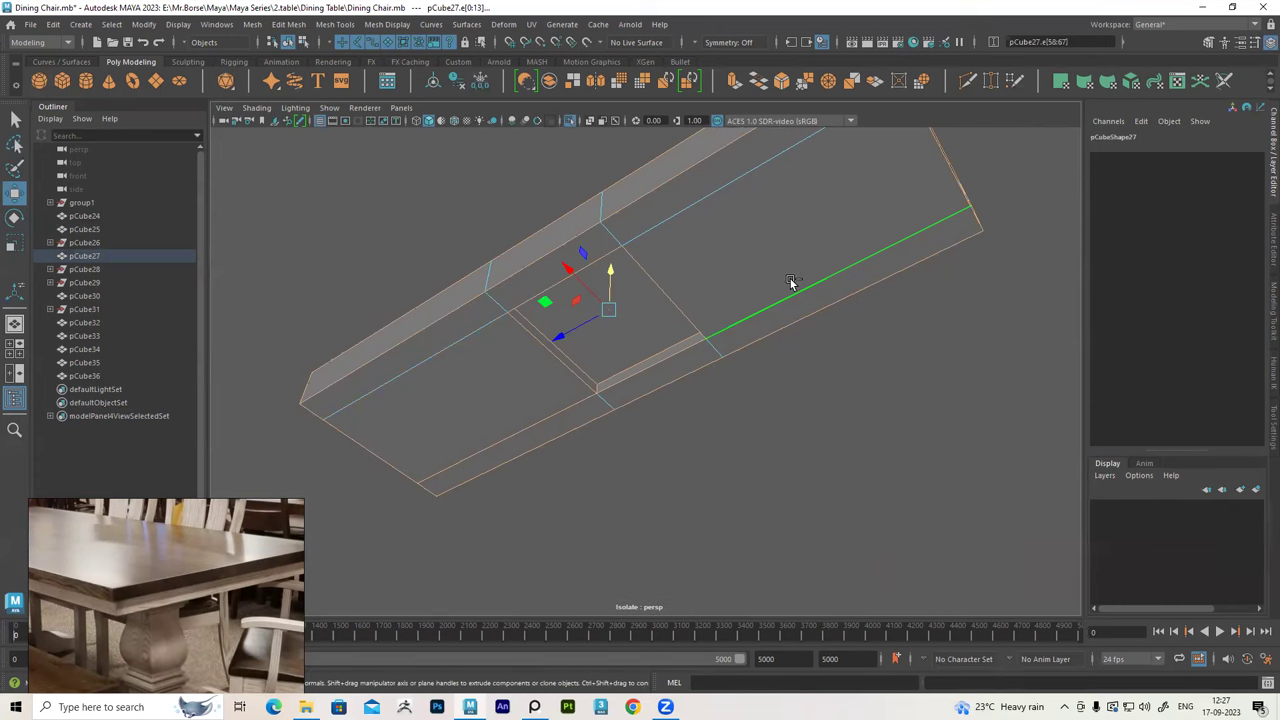
pyautogui.moveTo(790, 287)
pyautogui.keyDown('alt'); pyautogui.mouseDown()
pyautogui.moveTo(666, 363)
pyautogui.moveTo(786, 394)
pyautogui.moveTo(751, 423)
pyautogui.moveTo(688, 395)
pyautogui.moveTo(604, 431)
pyautogui.moveTo(651, 366)
pyautogui.moveTo(670, 407)
pyautogui.moveTo(652, 337)
pyautogui.moveTo(686, 360)
pyautogui.moveTo(651, 414)
pyautogui.moveTo(731, 437)
pyautogui.moveTo(549, 454)
pyautogui.moveTo(522, 470)
pyautogui.moveTo(286, 477)
pyautogui.moveTo(591, 432)
pyautogui.moveTo(630, 376)
pyautogui.moveTo(557, 397)
pyautogui.moveTo(613, 207)
pyautogui.moveTo(629, 363)
pyautogui.moveTo(500, 214)
pyautogui.mouseUp(); pyautogui.keyUp('alt')
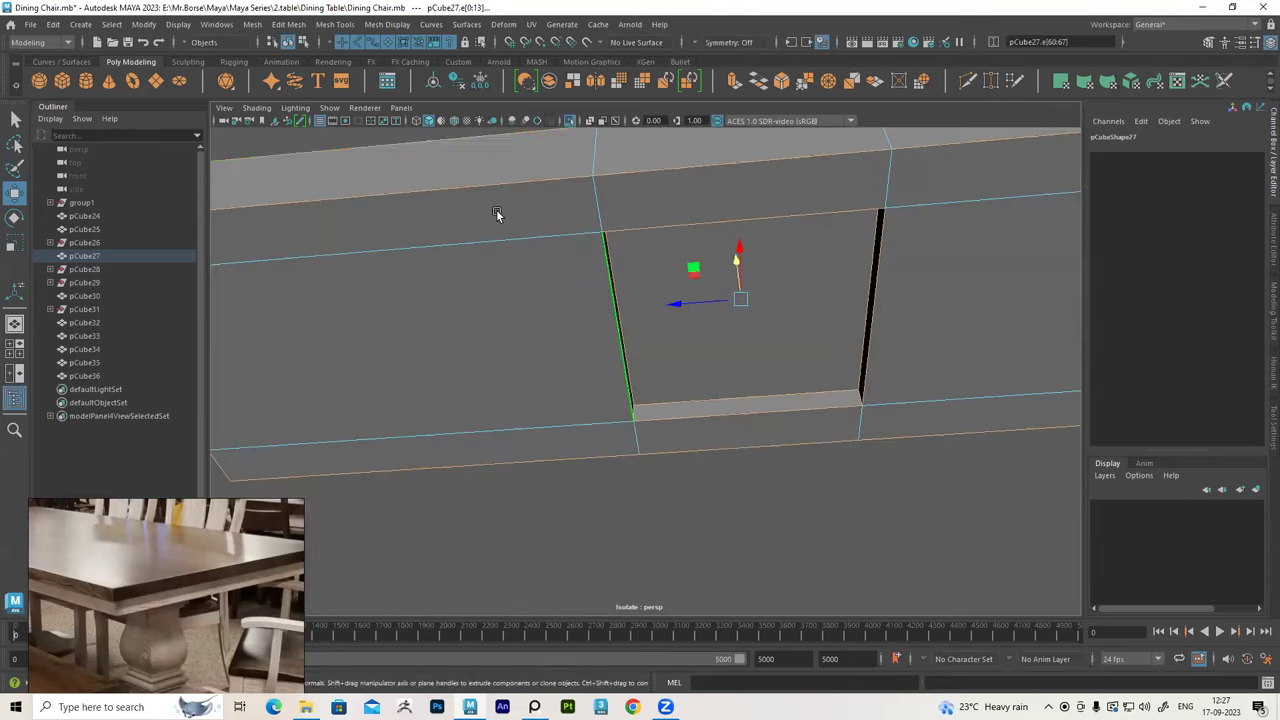
pyautogui.click(287, 24)
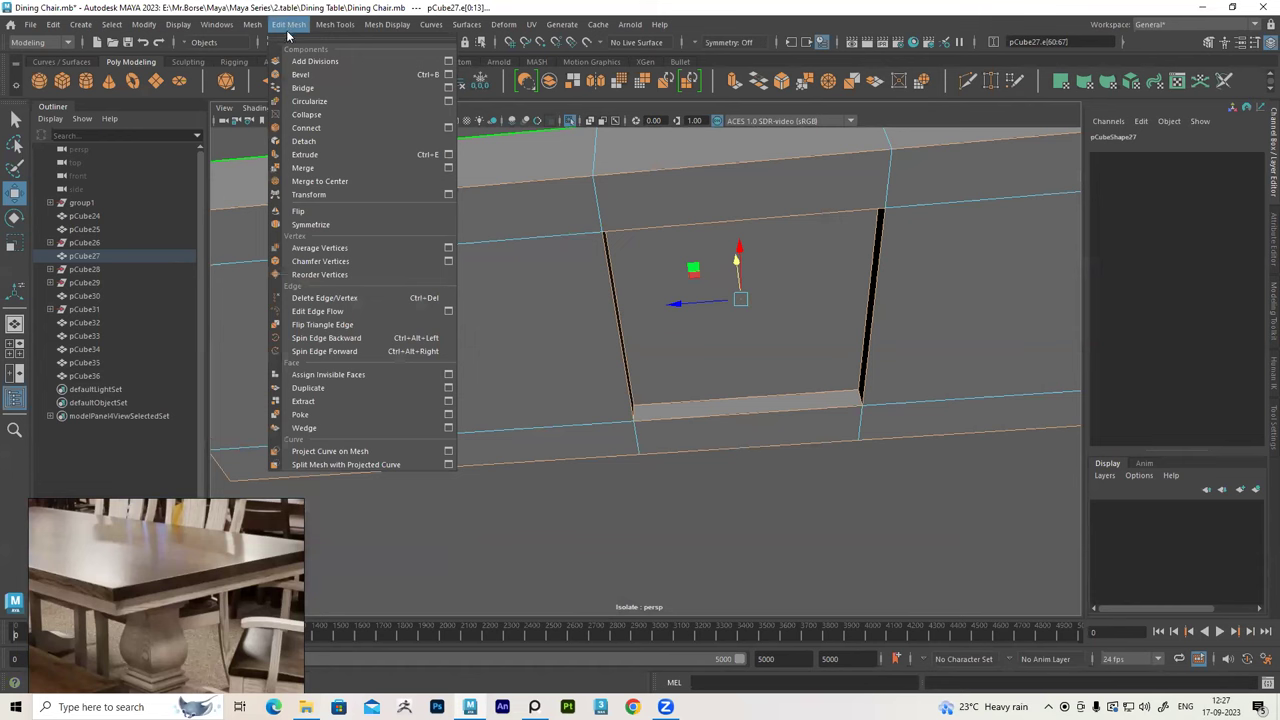
pyautogui.click(299, 75)
pyautogui.moveTo(669, 266)
pyautogui.keyDown('alt'); pyautogui.mouseDown()
pyautogui.moveTo(606, 206)
pyautogui.moveTo(654, 301)
pyautogui.moveTo(646, 329)
pyautogui.moveTo(500, 277)
pyautogui.moveTo(647, 260)
pyautogui.moveTo(575, 450)
pyautogui.mouseUp(); pyautogui.keyUp('alt')
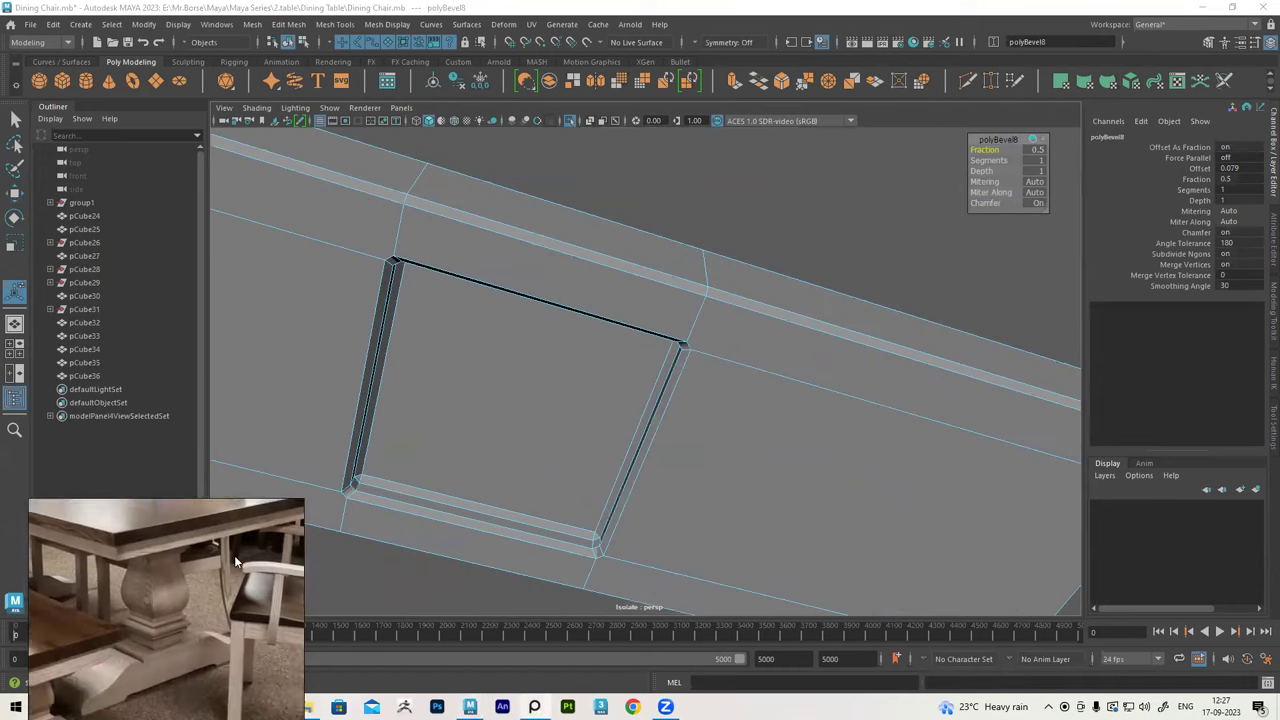
pyautogui.keyDown('alt'); pyautogui.moveTo(912, 458); pyautogui.dragTo(984, 220); pyautogui.keyUp('alt')
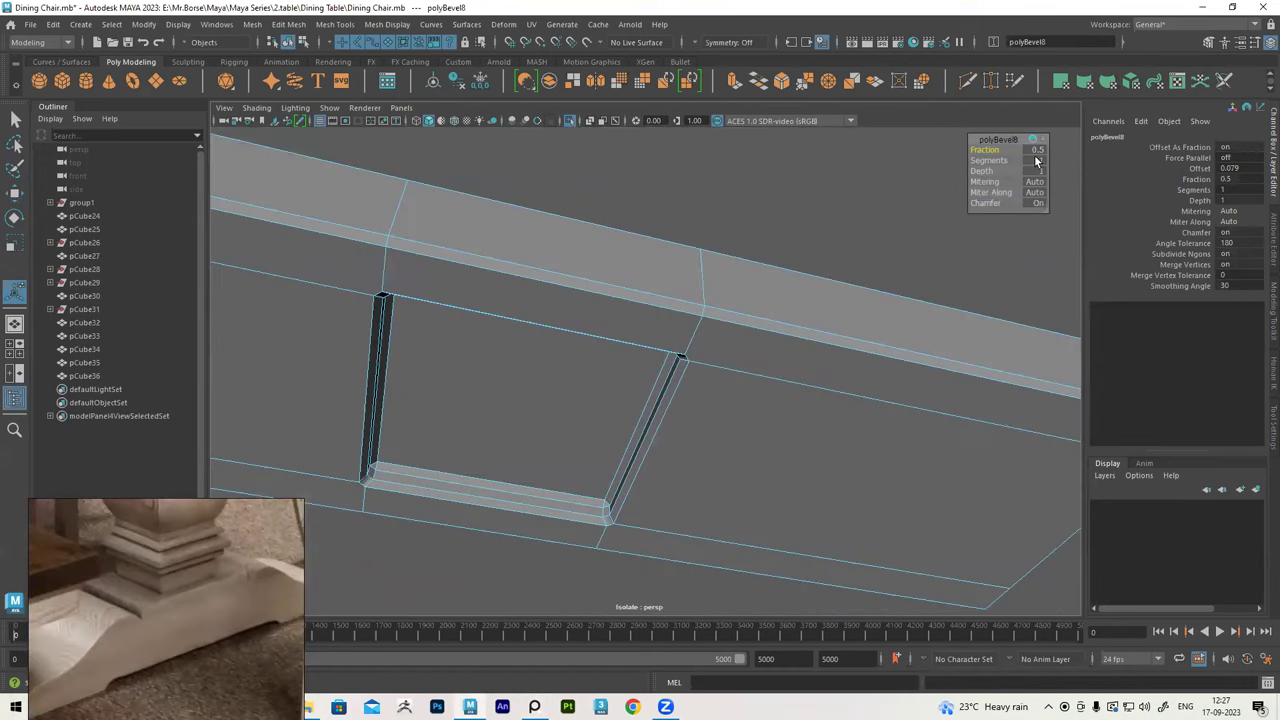
pyautogui.write('2')
pyautogui.press('Return')
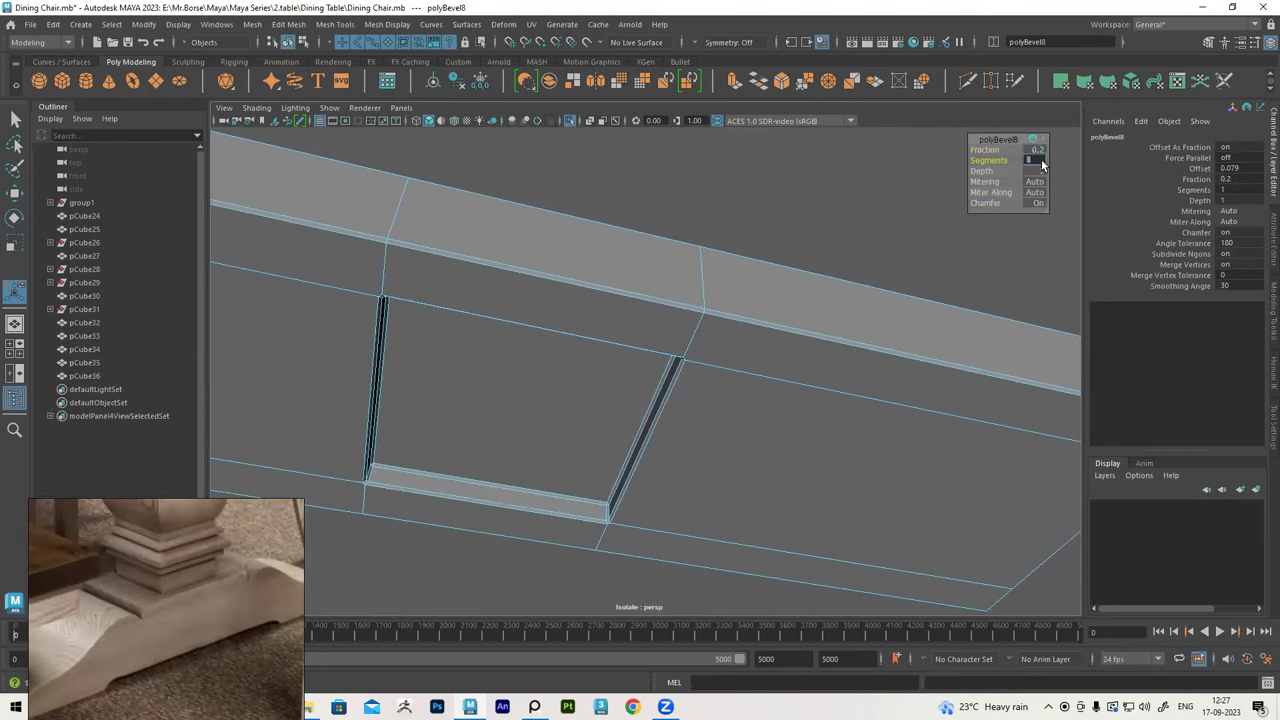
pyautogui.write('2')
pyautogui.press('Return')
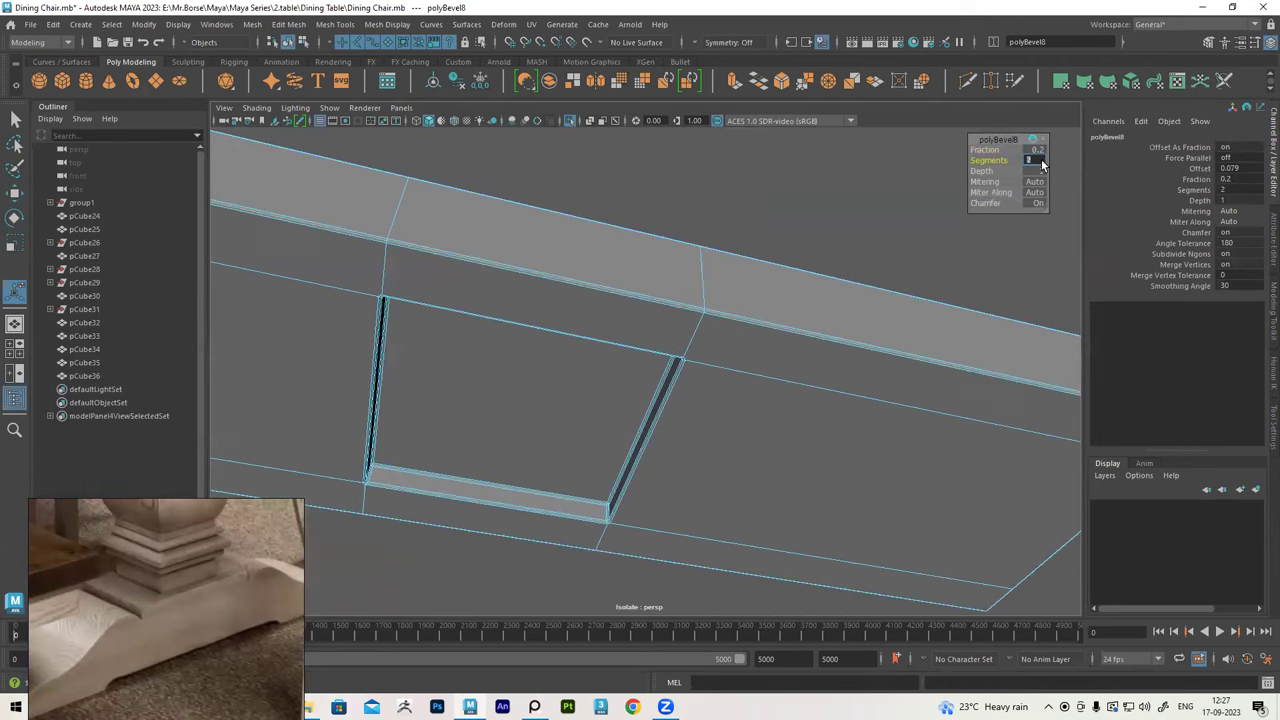
# Return to object selection and turn off Isolate Select to show the whole table
pyautogui.moveTo(491, 329)
pyautogui.keyDown('alt'); pyautogui.mouseDown()
pyautogui.moveTo(574, 260)
pyautogui.moveTo(642, 336)
pyautogui.moveTo(777, 323)
pyautogui.moveTo(711, 303)
pyautogui.moveTo(755, 235)
pyautogui.mouseUp(); pyautogui.keyUp('alt')
pyautogui.moveTo(755, 233); pyautogui.dragTo(856, 199, button='right')
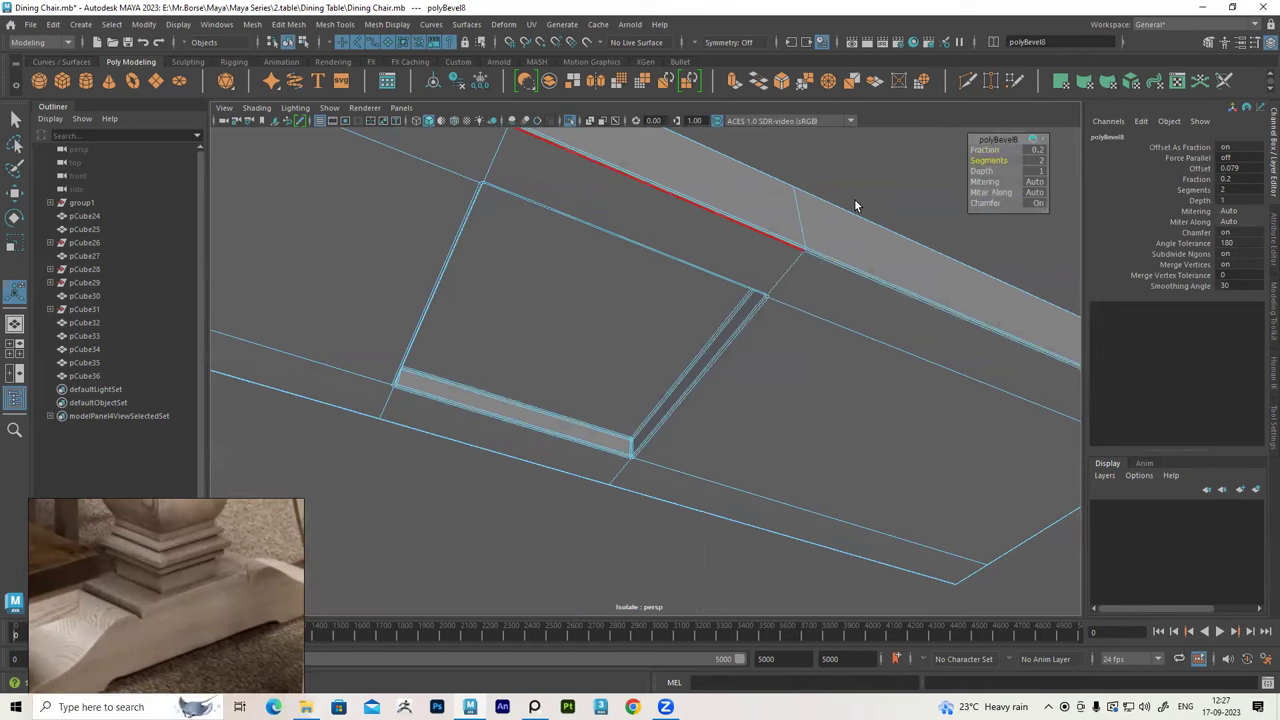
pyautogui.moveTo(561, 206)
pyautogui.keyDown('alt'); pyautogui.mouseDown()
pyautogui.moveTo(611, 211)
pyautogui.moveTo(575, 205)
pyautogui.mouseUp(); pyautogui.keyUp('alt')
pyautogui.click(569, 120)
# Orbit and zoom the view down onto the stepped pedestal leg
pyautogui.moveTo(700, 263)
pyautogui.keyDown('alt'); pyautogui.mouseDown()
pyautogui.moveTo(566, 260)
pyautogui.moveTo(705, 277)
pyautogui.moveTo(666, 329)
pyautogui.mouseUp(); pyautogui.keyUp('alt')
pyautogui.scroll(3, 723, 263)
pyautogui.scroll(2, 653, 298)
pyautogui.scroll(-1, 653, 298)
pyautogui.scroll(-3, 609, 306)
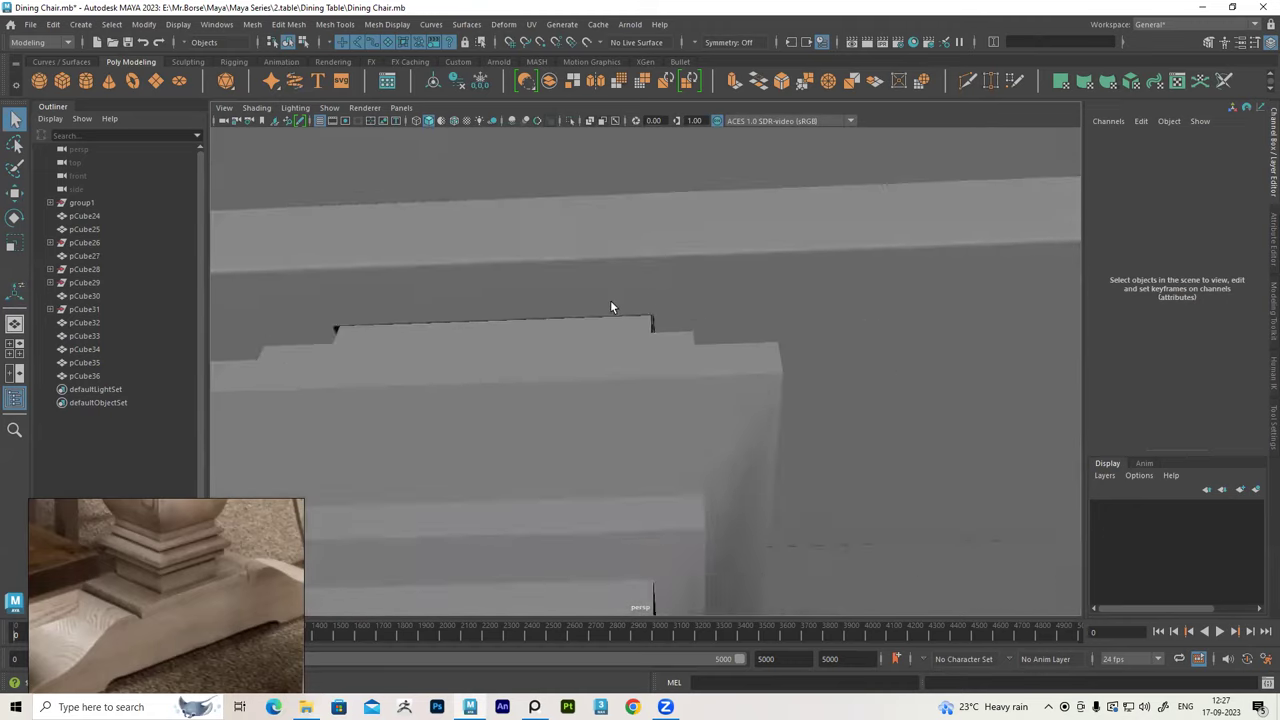
pyautogui.scroll(-3, 623, 329)
pyautogui.keyDown('alt'); pyautogui.moveTo(623, 329); pyautogui.dragTo(659, 361, button='middle'); pyautogui.keyUp('alt')
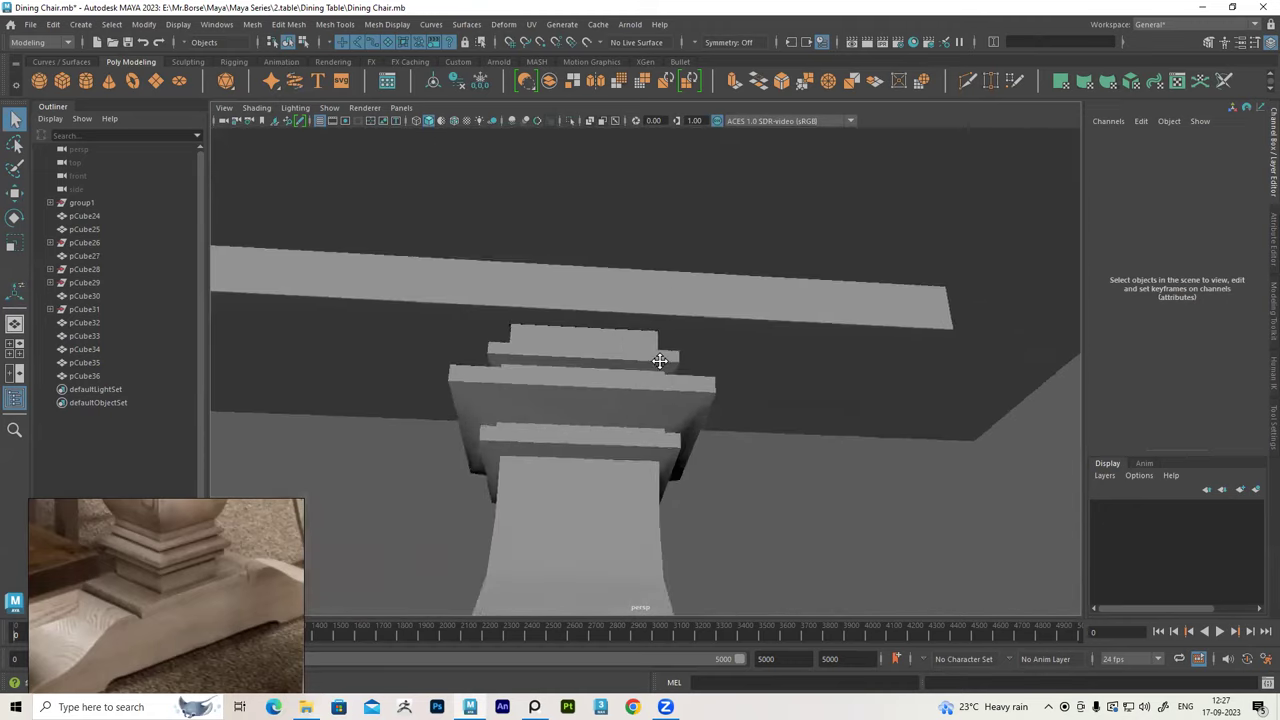
pyautogui.scroll(-3, 643, 271)
pyautogui.scroll(-2, 680, 329)
pyautogui.scroll(-3, 634, 191)
pyautogui.scroll(-2, 644, 189)
pyautogui.moveTo(644, 189)
pyautogui.keyDown('alt'); pyautogui.mouseDown()
pyautogui.moveTo(672, 336)
pyautogui.moveTo(573, 447)
pyautogui.mouseUp(); pyautogui.keyUp('alt')
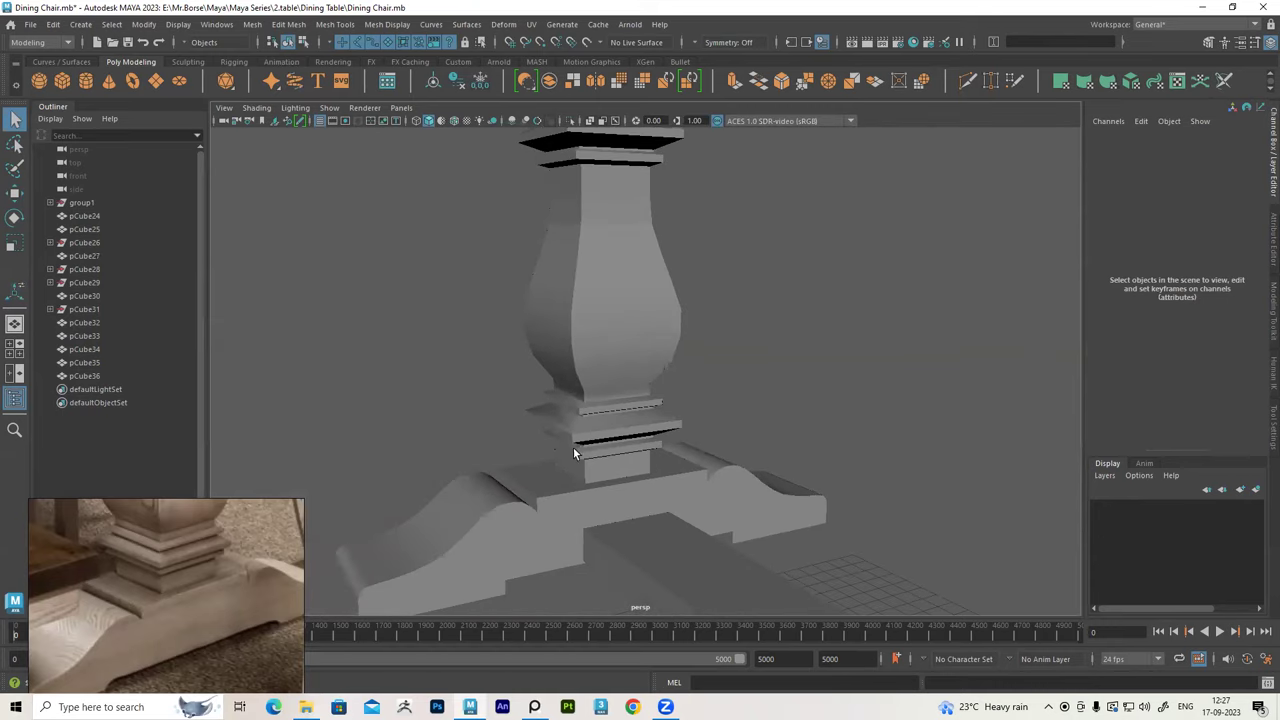
# Select pillar pCube32, frame it, and isolate it from the rest of the table
pyautogui.click(614, 315)
pyautogui.press('f')
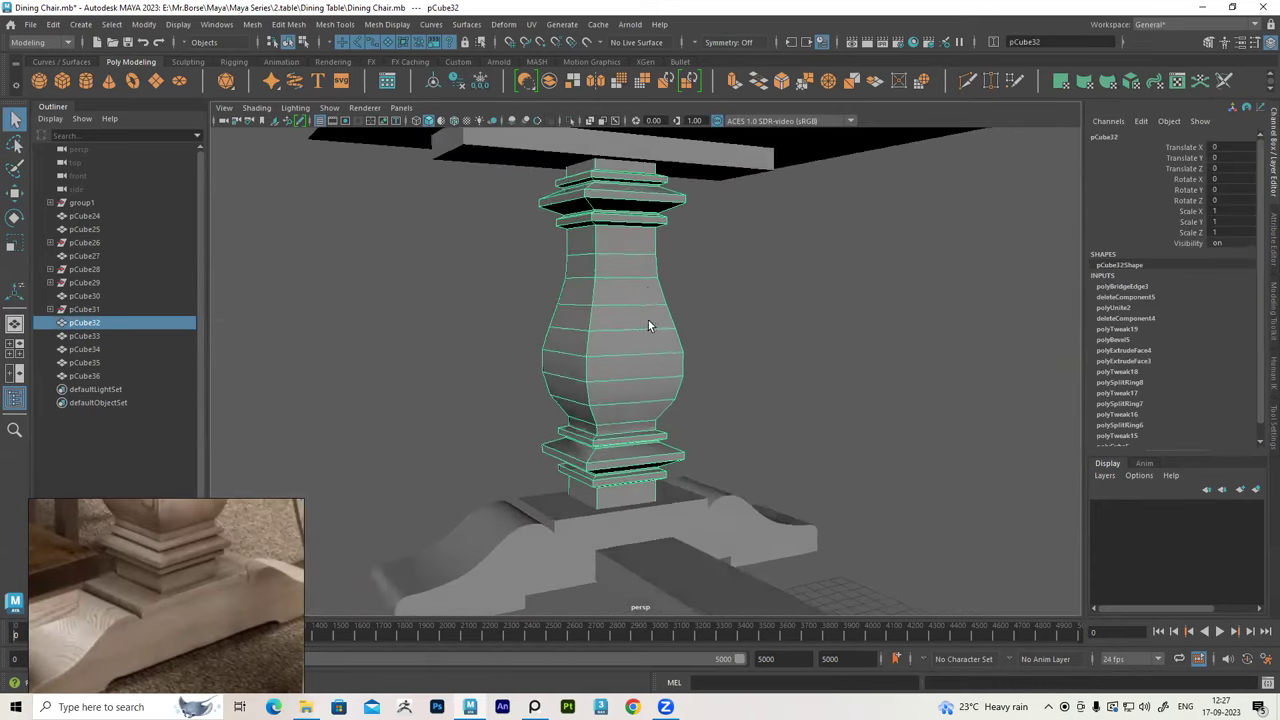
pyautogui.click(571, 121)
pyautogui.moveTo(642, 211)
pyautogui.keyDown('alt'); pyautogui.mouseDown()
pyautogui.moveTo(630, 221)
pyautogui.moveTo(623, 194)
pyautogui.moveTo(631, 289)
pyautogui.moveTo(611, 214)
pyautogui.moveTo(631, 216)
pyautogui.moveTo(606, 163)
pyautogui.moveTo(610, 265)
pyautogui.moveTo(634, 289)
pyautogui.moveTo(618, 184)
pyautogui.moveTo(651, 316)
pyautogui.moveTo(634, 206)
pyautogui.moveTo(620, 280)
pyautogui.moveTo(607, 236)
pyautogui.mouseUp(); pyautogui.keyUp('alt')
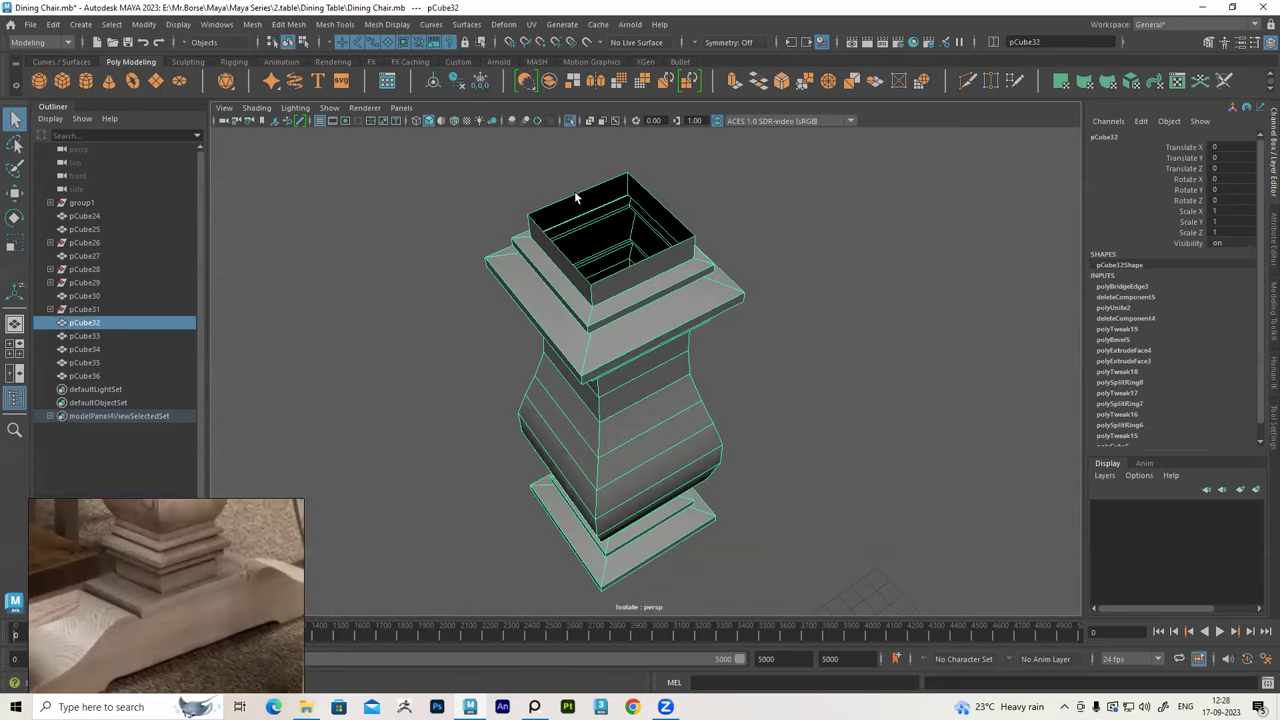
# Select the pillar's open-top border edge and bridge it to cap the top
pyautogui.press('F10')
pyautogui.click(652, 258)
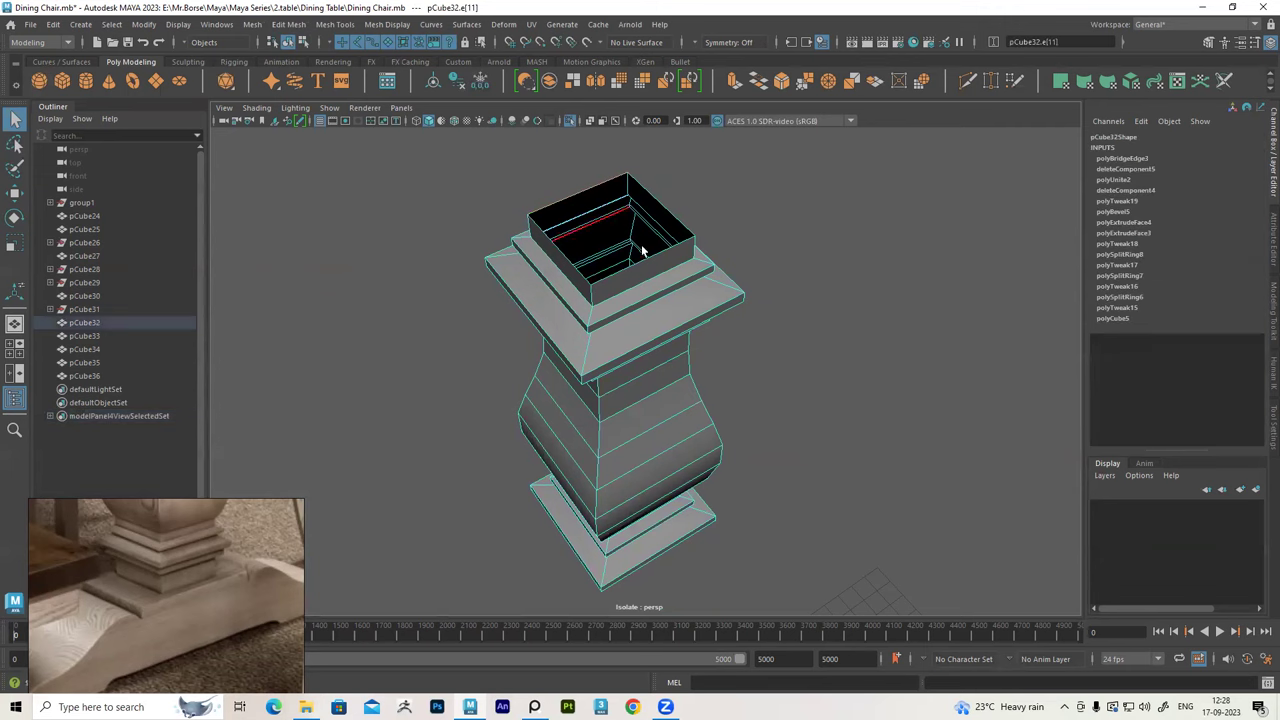
pyautogui.click(288, 24)
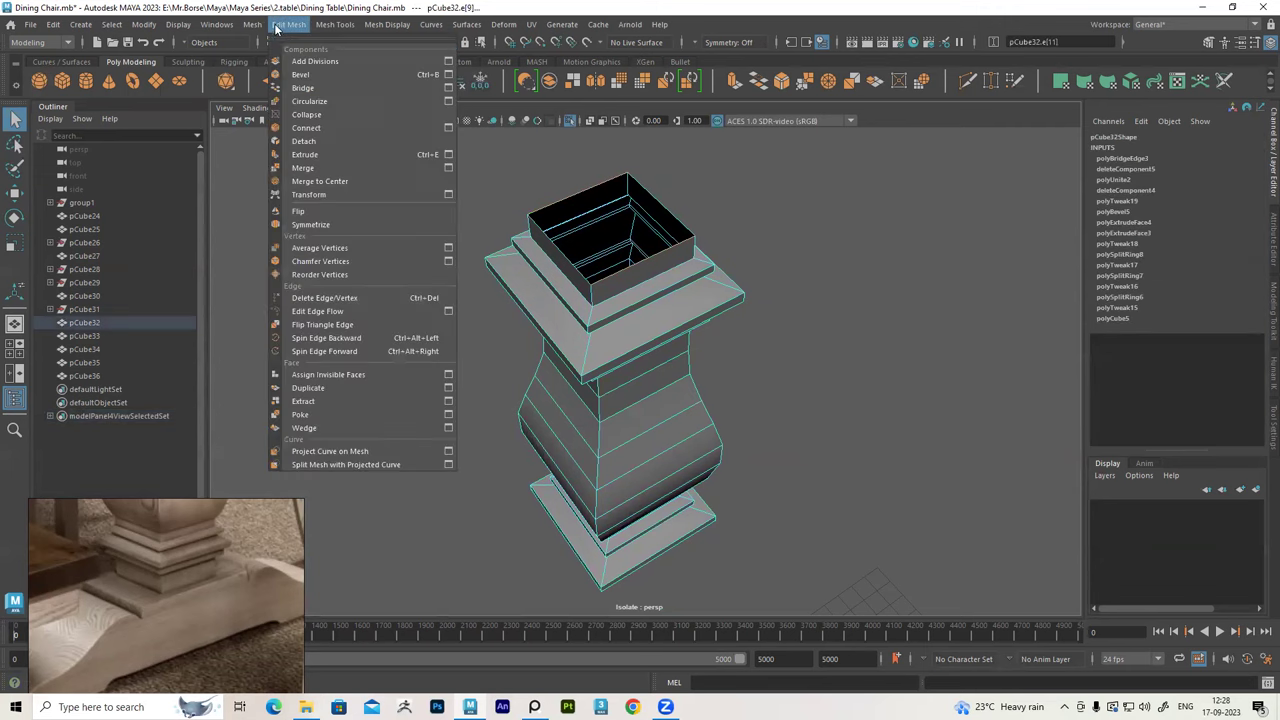
pyautogui.click(318, 89)
pyautogui.keyDown('alt'); pyautogui.moveTo(493, 221); pyautogui.dragTo(630, 281); pyautogui.keyUp('alt')
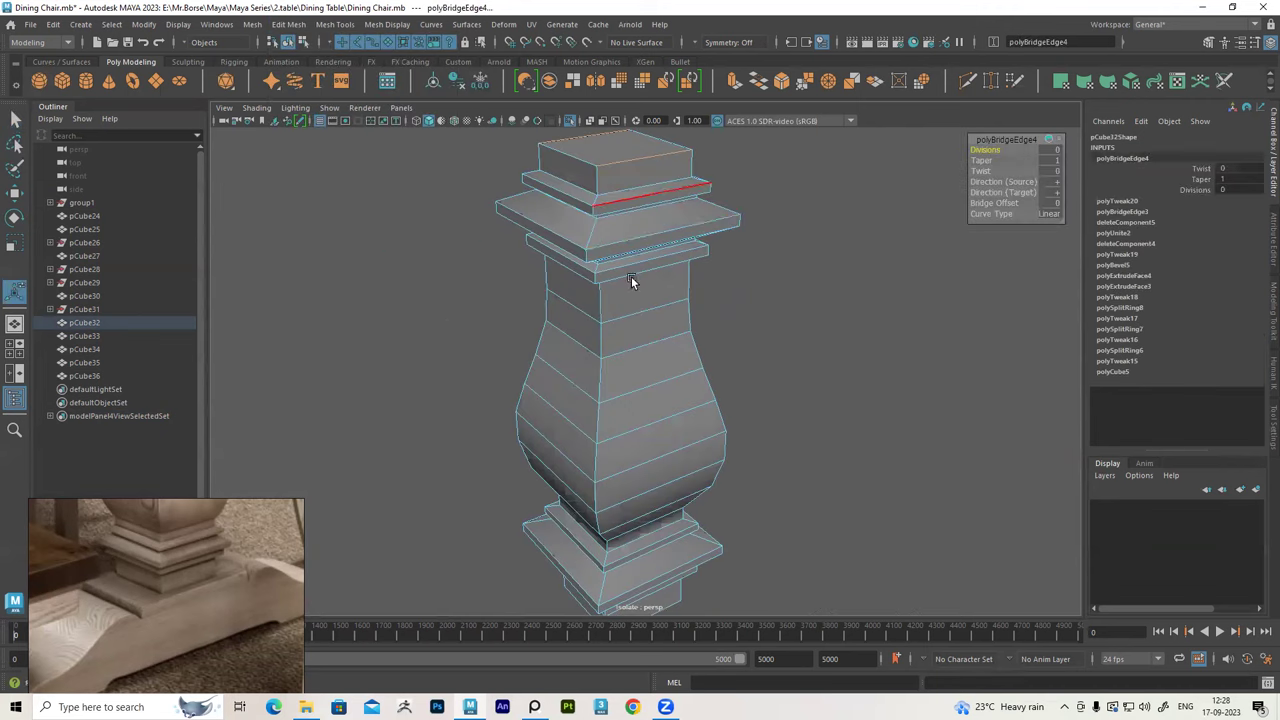
# View the capped pillar from the front and switch back to edge selection
pyautogui.press('F8')
pyautogui.moveTo(665, 220)
pyautogui.keyDown('alt'); pyautogui.mouseDown()
pyautogui.moveTo(757, 277)
pyautogui.moveTo(697, 320)
pyautogui.moveTo(627, 281)
pyautogui.moveTo(616, 244)
pyautogui.moveTo(657, 332)
pyautogui.mouseUp(); pyautogui.keyUp('alt')
pyautogui.scroll(-5, 660, 330)
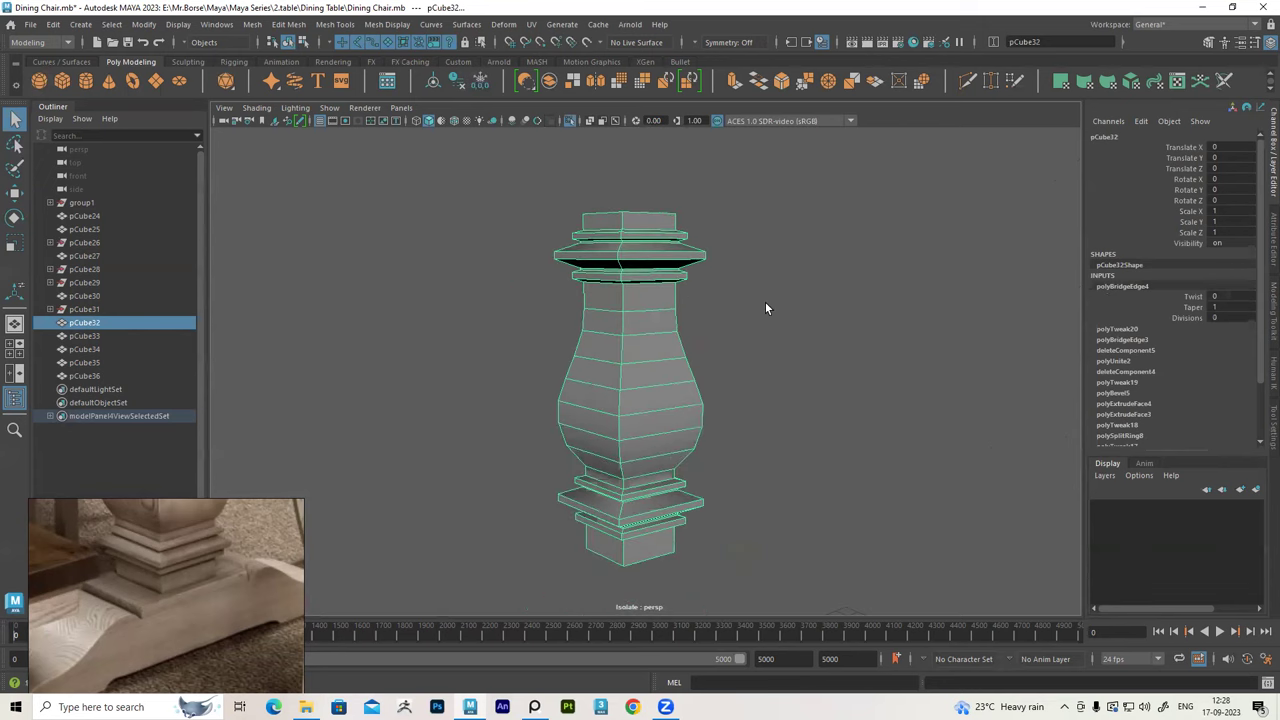
pyautogui.press('F10')
pyautogui.scroll(-2, 661, 225)
# Select all pillar edges, then deselect five horizontal body loops, leaving the flange edges
pyautogui.moveTo(486, 197); pyautogui.dragTo(868, 636)
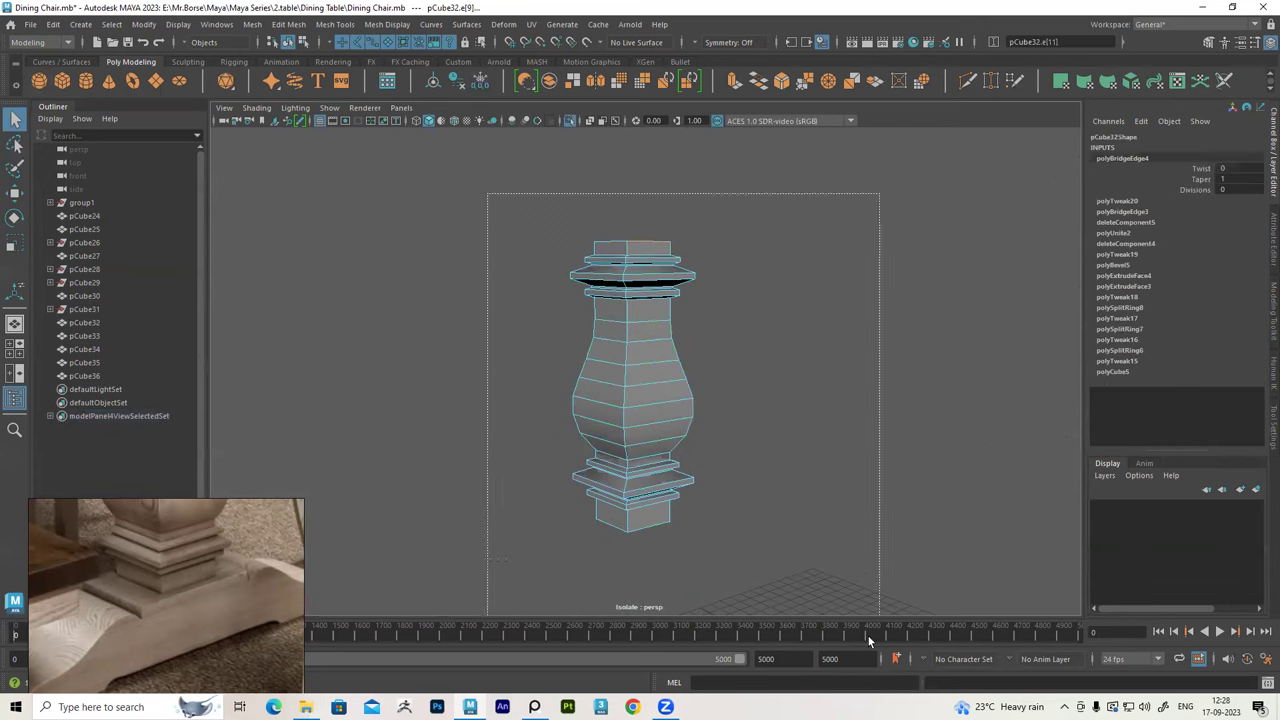
pyautogui.scroll(3, 653, 328)
pyautogui.keyDown('alt'); pyautogui.moveTo(631, 327); pyautogui.dragTo(629, 306); pyautogui.keyUp('alt')
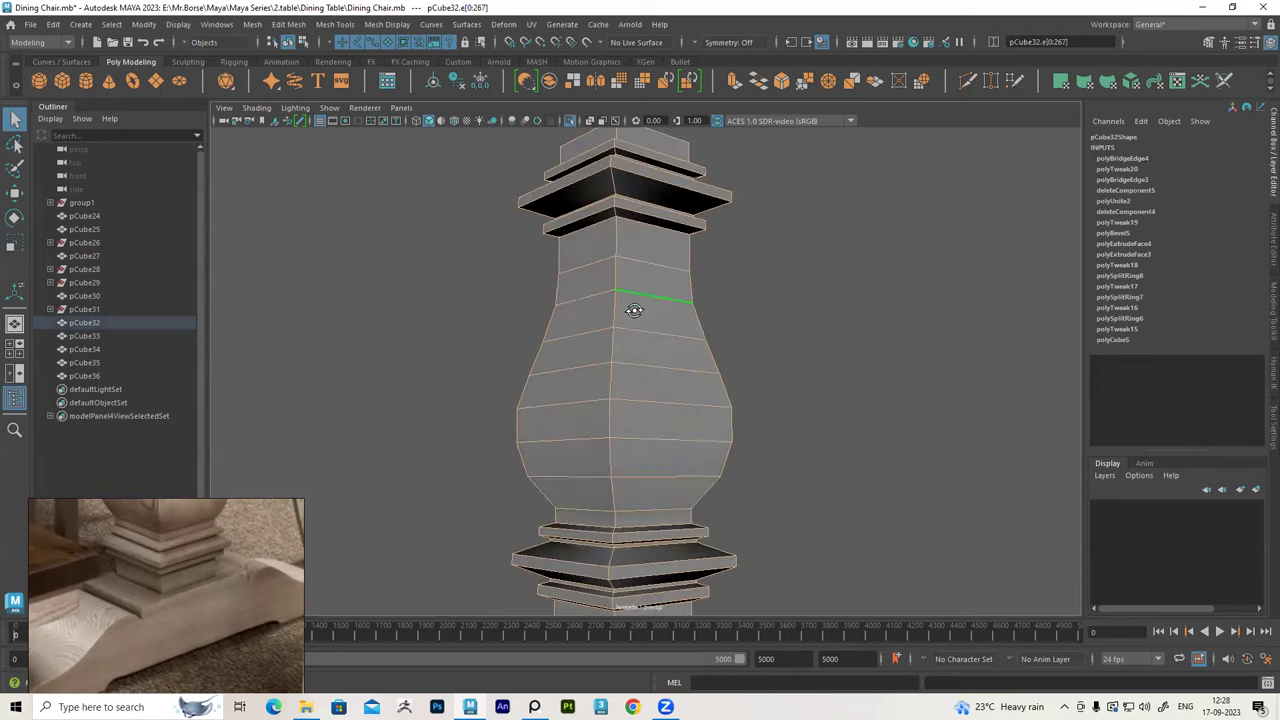
pyautogui.keyDown('alt'); pyautogui.moveTo(594, 346); pyautogui.dragTo(601, 243); pyautogui.keyUp('alt')
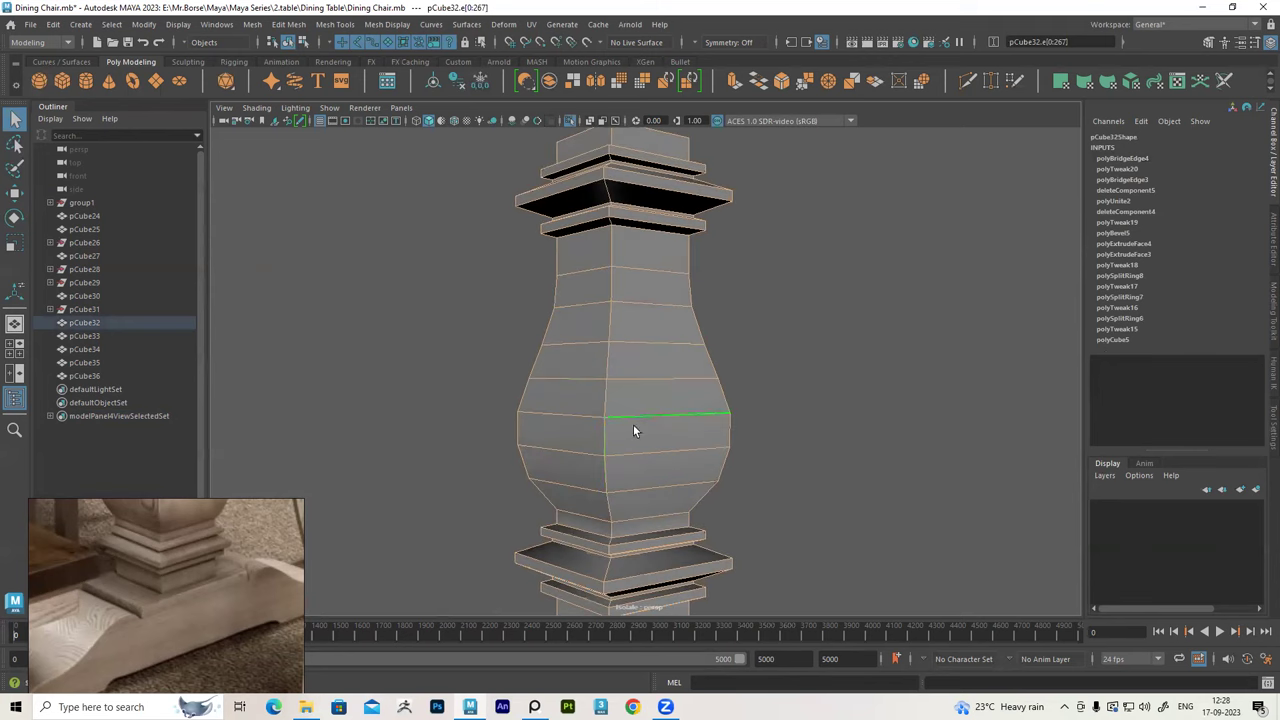
pyautogui.keyDown('ctrl'); pyautogui.doubleClick(654, 488); pyautogui.keyUp('ctrl')
pyautogui.keyDown('ctrl'); pyautogui.doubleClick(656, 452); pyautogui.keyUp('ctrl')
pyautogui.keyDown('ctrl'); pyautogui.doubleClick(653, 405); pyautogui.keyUp('ctrl')
pyautogui.keyDown('ctrl'); pyautogui.doubleClick(649, 376); pyautogui.keyUp('ctrl')
pyautogui.keyDown('ctrl'); pyautogui.doubleClick(649, 343); pyautogui.keyUp('ctrl')
pyautogui.scroll(-2, 714, 423)
pyautogui.keyDown('alt'); pyautogui.moveTo(714, 423); pyautogui.dragTo(739, 297, button='middle'); pyautogui.keyUp('alt')
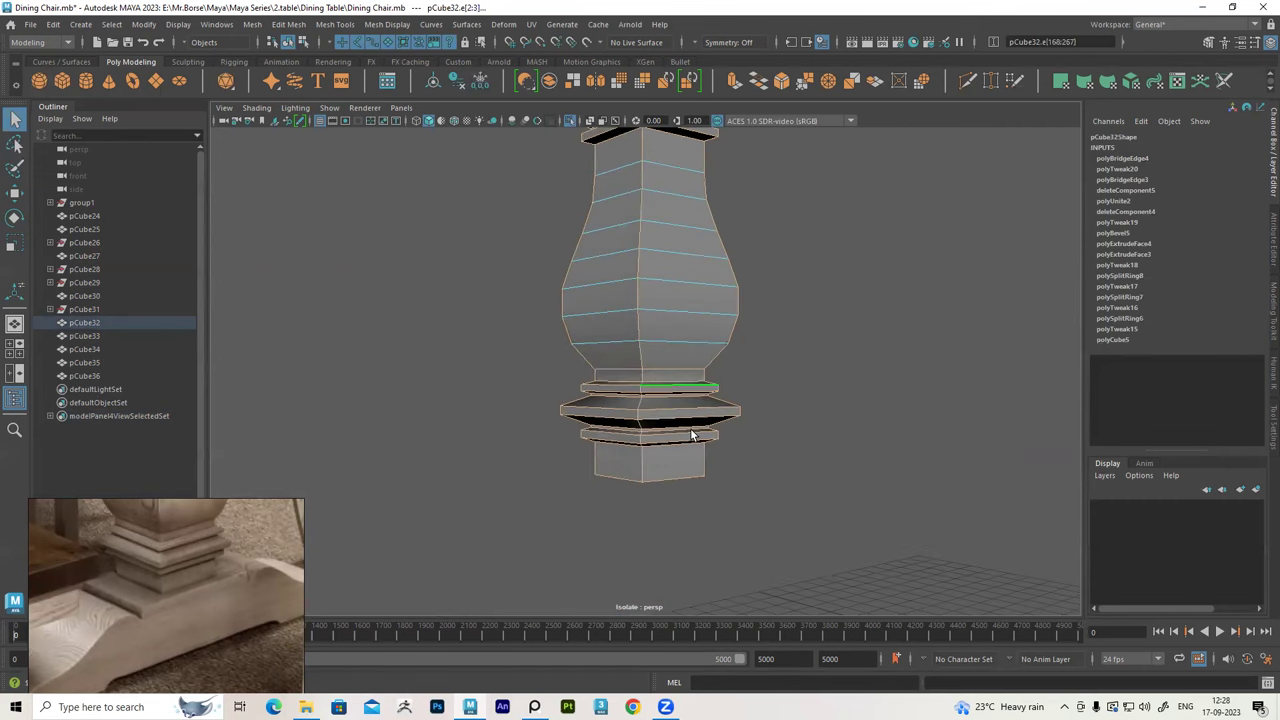
pyautogui.scroll(2, 690, 300)
pyautogui.scroll(3, 673, 472)
# Bevel the flange edges with 2 segments, then deselect the pillar to inspect the base rings
pyautogui.moveTo(673, 472)
pyautogui.keyDown('alt'); pyautogui.mouseDown()
pyautogui.moveTo(666, 409)
pyautogui.moveTo(665, 448)
pyautogui.mouseUp(); pyautogui.keyUp('alt')
pyautogui.scroll(2, 667, 455)
pyautogui.scroll(-4, 667, 455)
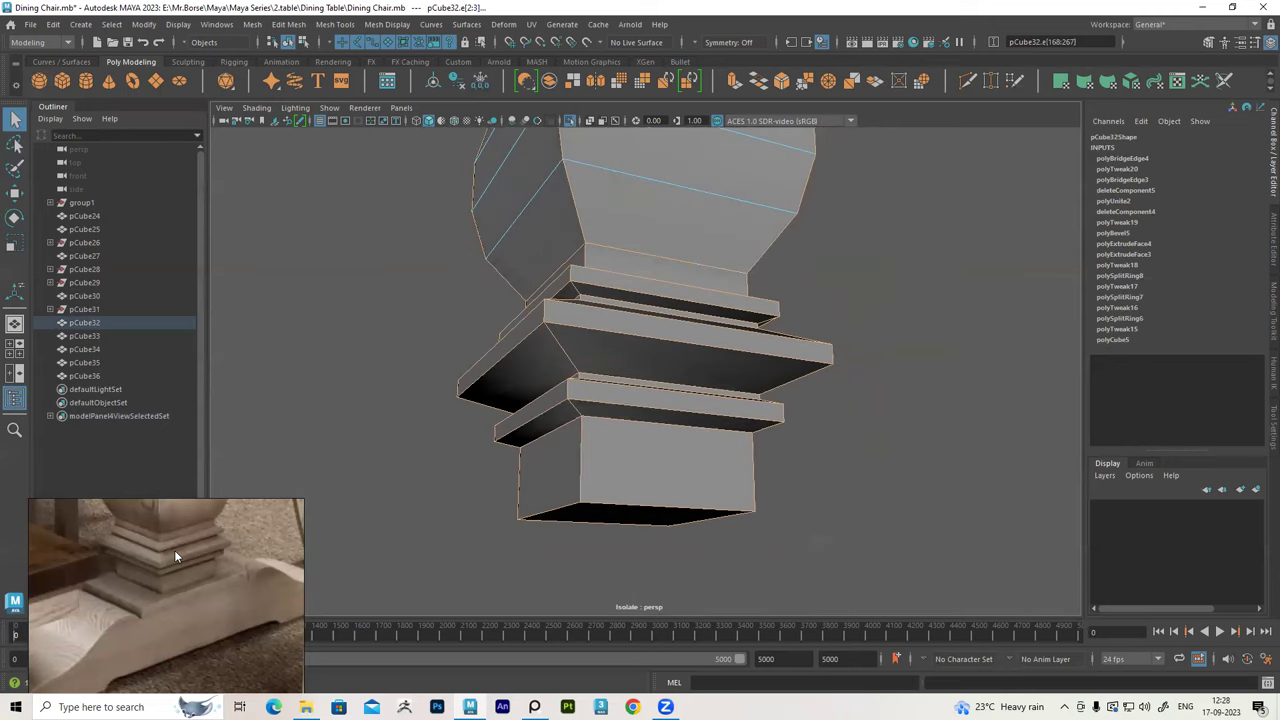
pyautogui.moveTo(750, 385)
pyautogui.keyDown('alt'); pyautogui.mouseDown()
pyautogui.moveTo(771, 314)
pyautogui.moveTo(764, 389)
pyautogui.moveTo(755, 370)
pyautogui.moveTo(749, 397)
pyautogui.moveTo(754, 383)
pyautogui.mouseUp(); pyautogui.keyUp('alt')
pyautogui.scroll(-3, 754, 362)
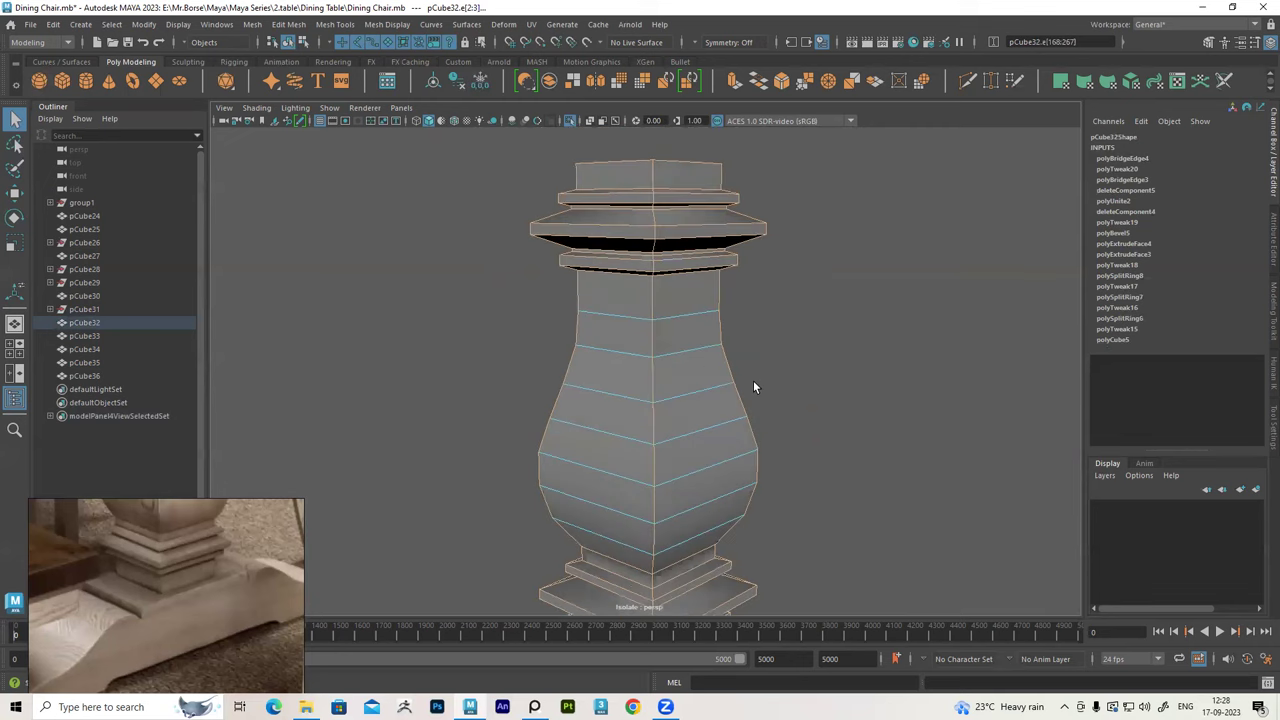
pyautogui.keyDown('alt'); pyautogui.moveTo(754, 383); pyautogui.dragTo(714, 335, button='middle'); pyautogui.keyUp('alt')
pyautogui.scroll(3, 714, 335)
pyautogui.keyDown('alt'); pyautogui.moveTo(721, 380); pyautogui.dragTo(702, 396, button='middle'); pyautogui.keyUp('alt')
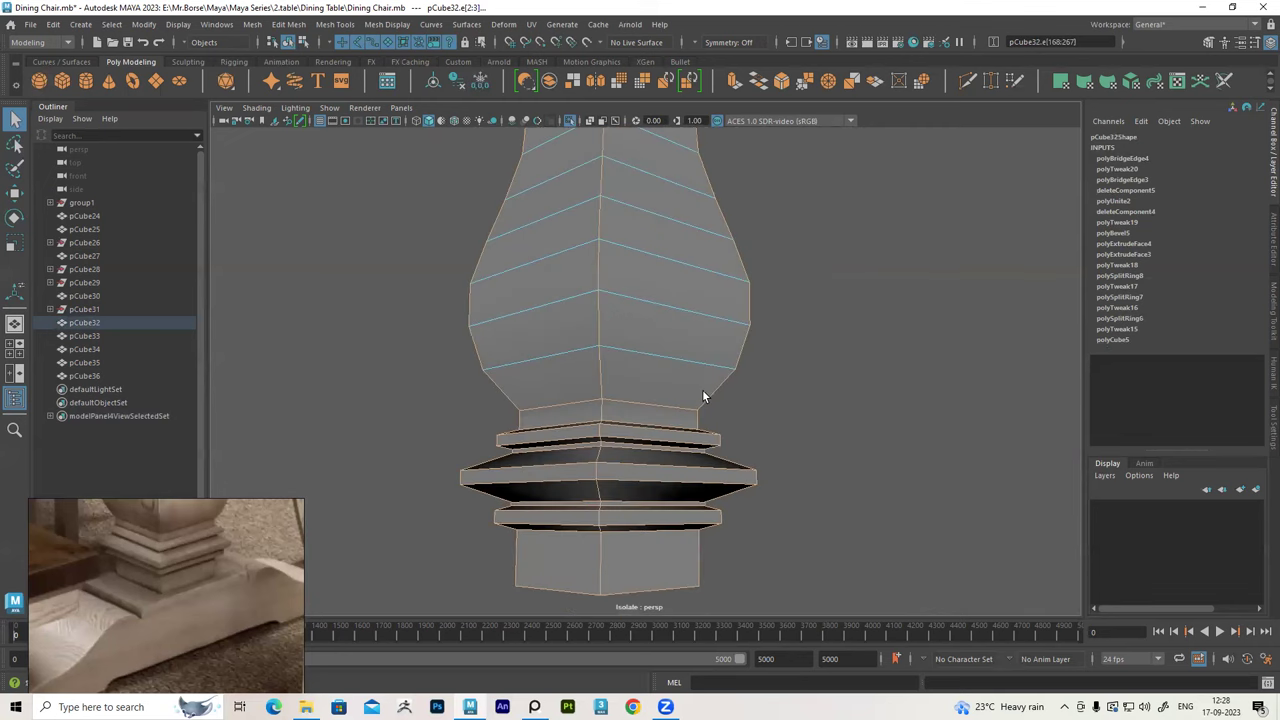
pyautogui.hotkey('ctrl', 'b')
pyautogui.scroll(4, 678, 393)
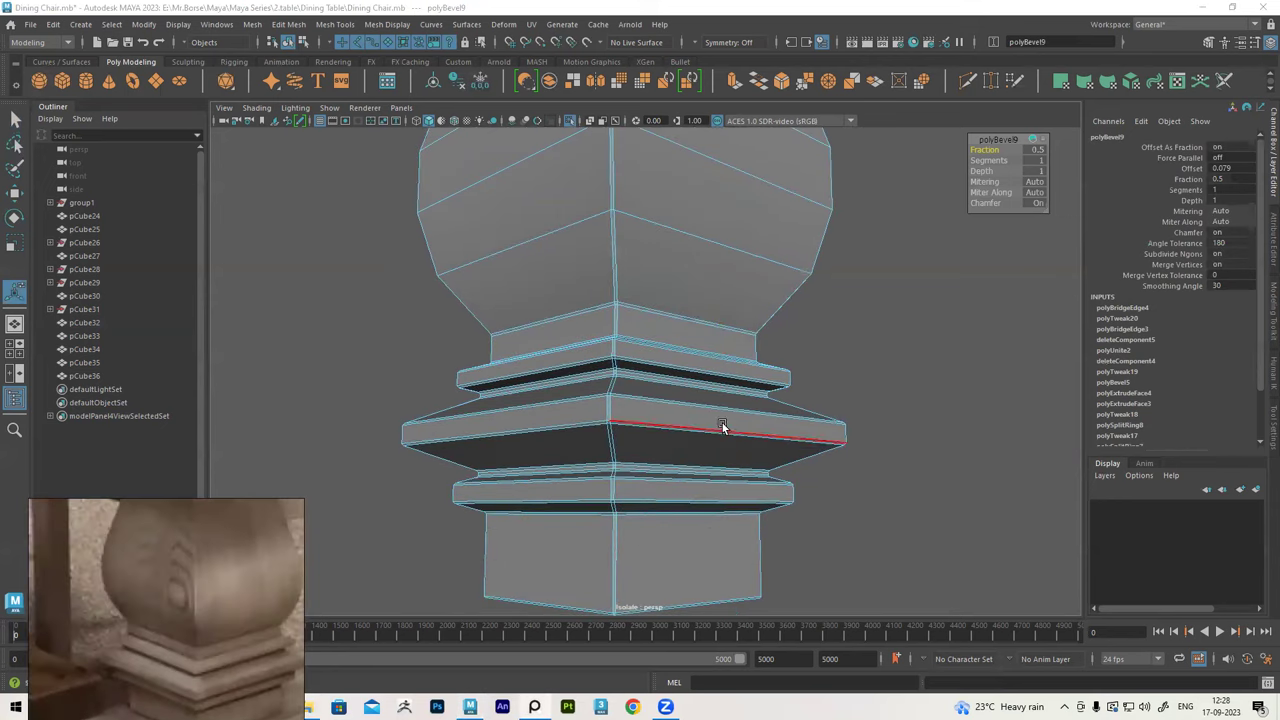
pyautogui.keyDown('alt'); pyautogui.moveTo(723, 428); pyautogui.dragTo(850, 348); pyautogui.keyUp('alt')
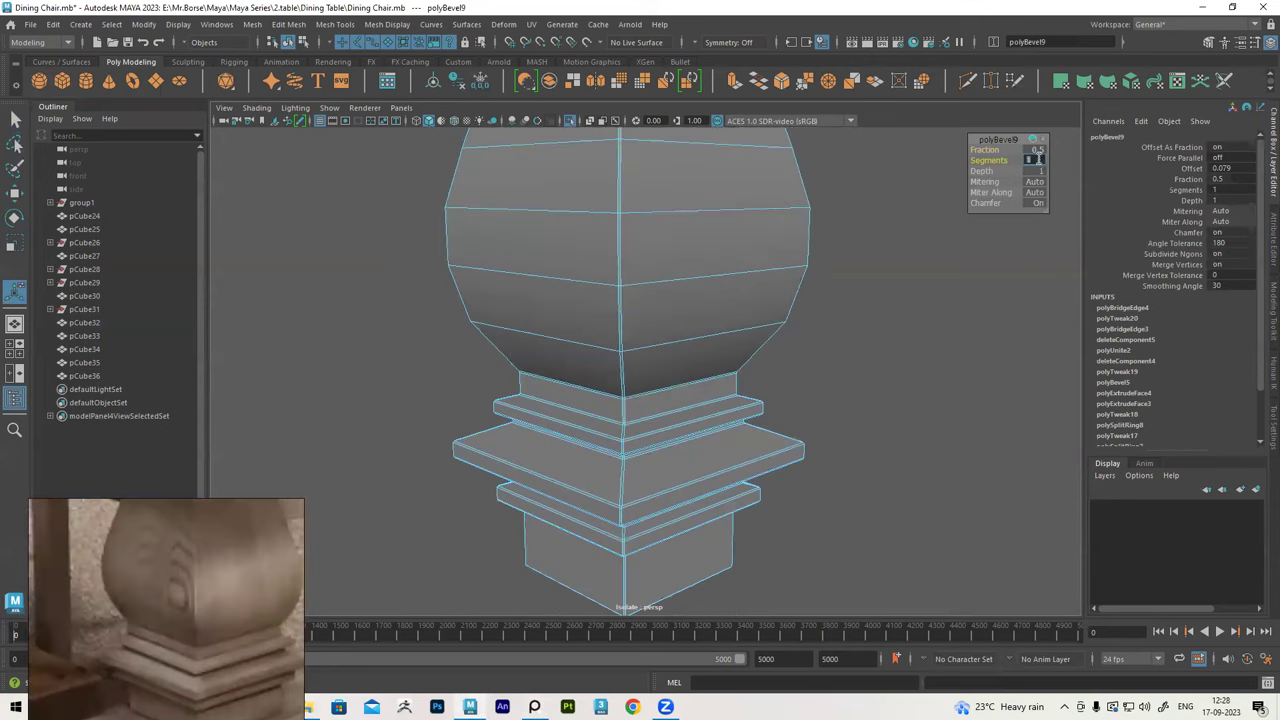
pyautogui.click(1035, 160)
pyautogui.write('3')
pyautogui.press('Return')
pyautogui.keyDown('alt'); pyautogui.moveTo(867, 362); pyautogui.dragTo(886, 473, button='middle'); pyautogui.keyUp('alt')
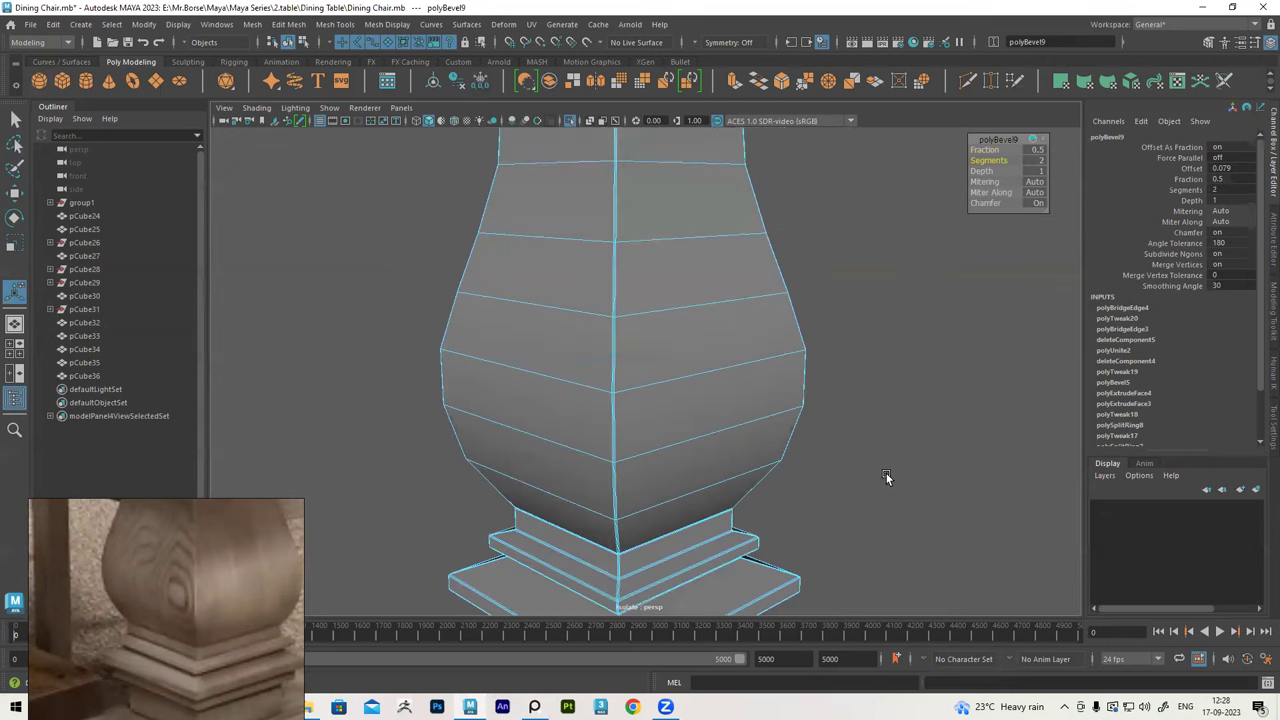
pyautogui.click(886, 473)
pyautogui.moveTo(777, 449)
pyautogui.keyDown('alt'); pyautogui.mouseDown()
pyautogui.moveTo(715, 432)
pyautogui.moveTo(666, 314)
pyautogui.mouseUp(); pyautogui.keyUp('alt')
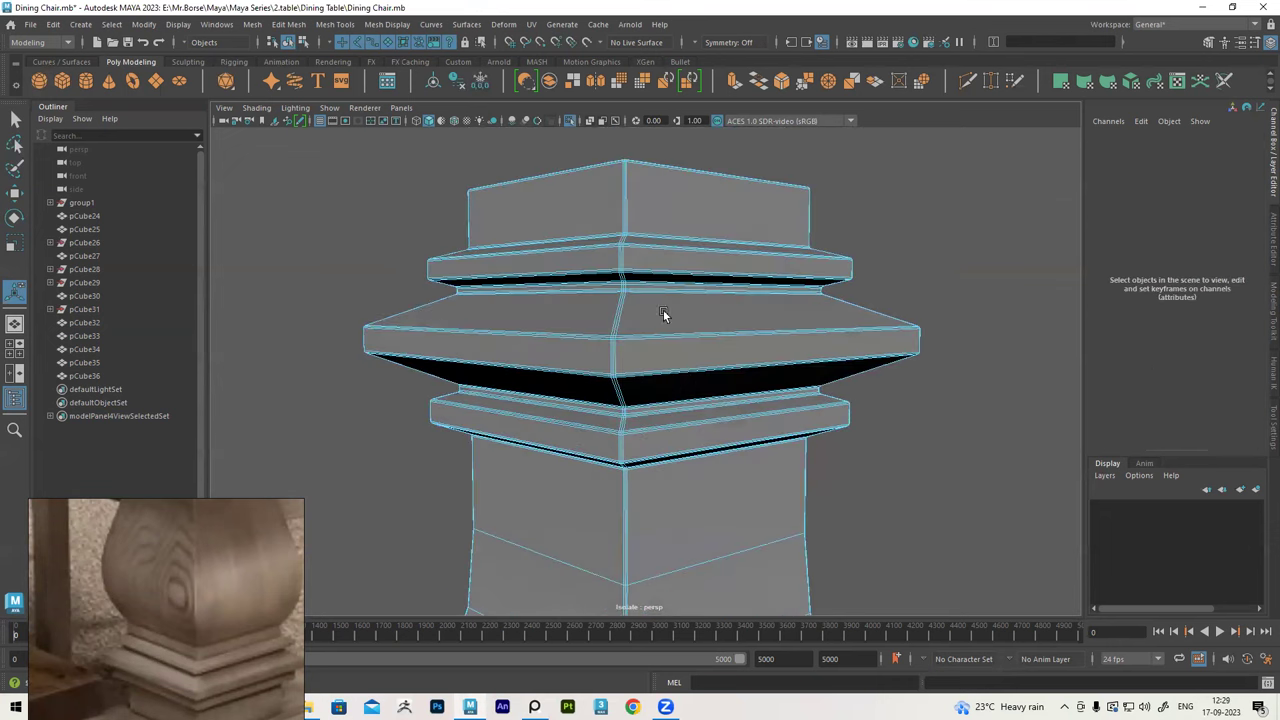
pyautogui.moveTo(671, 306)
pyautogui.keyDown('alt'); pyautogui.mouseDown(button='right')
pyautogui.moveTo(734, 320)
pyautogui.moveTo(724, 331)
pyautogui.moveTo(741, 295)
pyautogui.moveTo(880, 207)
pyautogui.moveTo(746, 415)
pyautogui.moveTo(714, 310)
pyautogui.mouseUp(button='right'); pyautogui.keyUp('alt')
pyautogui.click(917, 237)
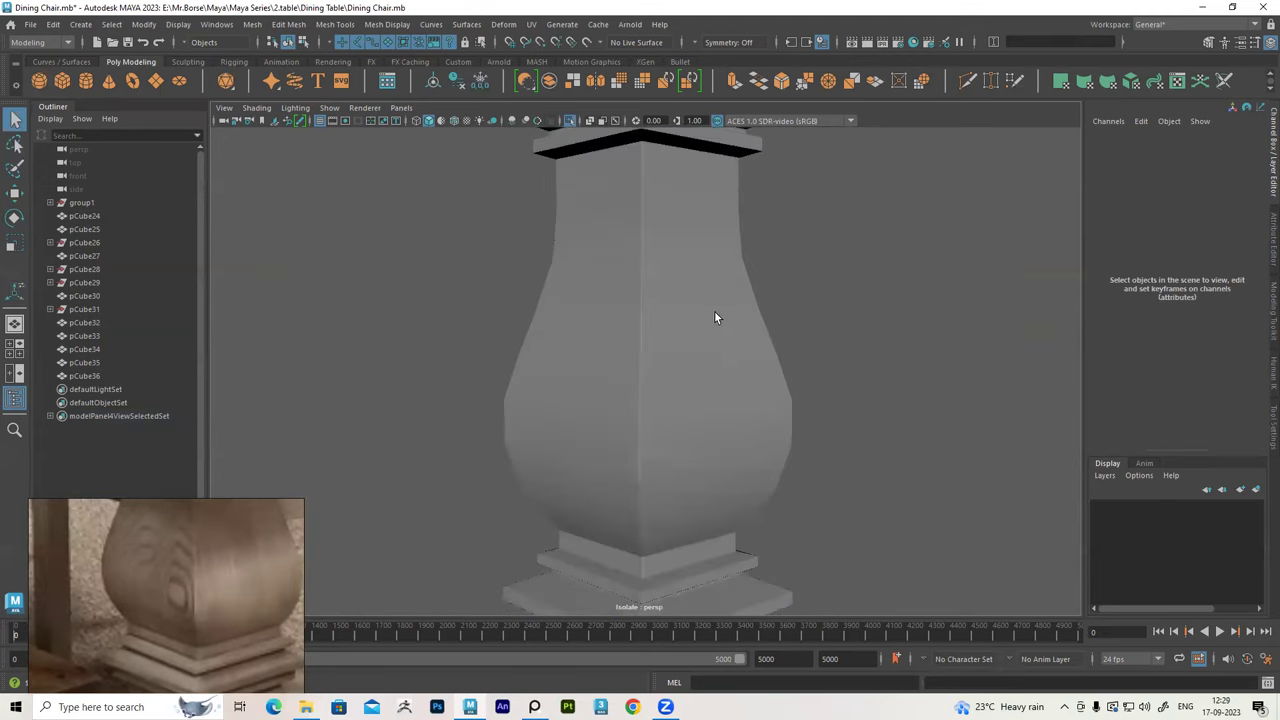
pyautogui.keyDown('alt'); pyautogui.moveTo(685, 377); pyautogui.dragTo(685, 316, button='right'); pyautogui.keyUp('alt')
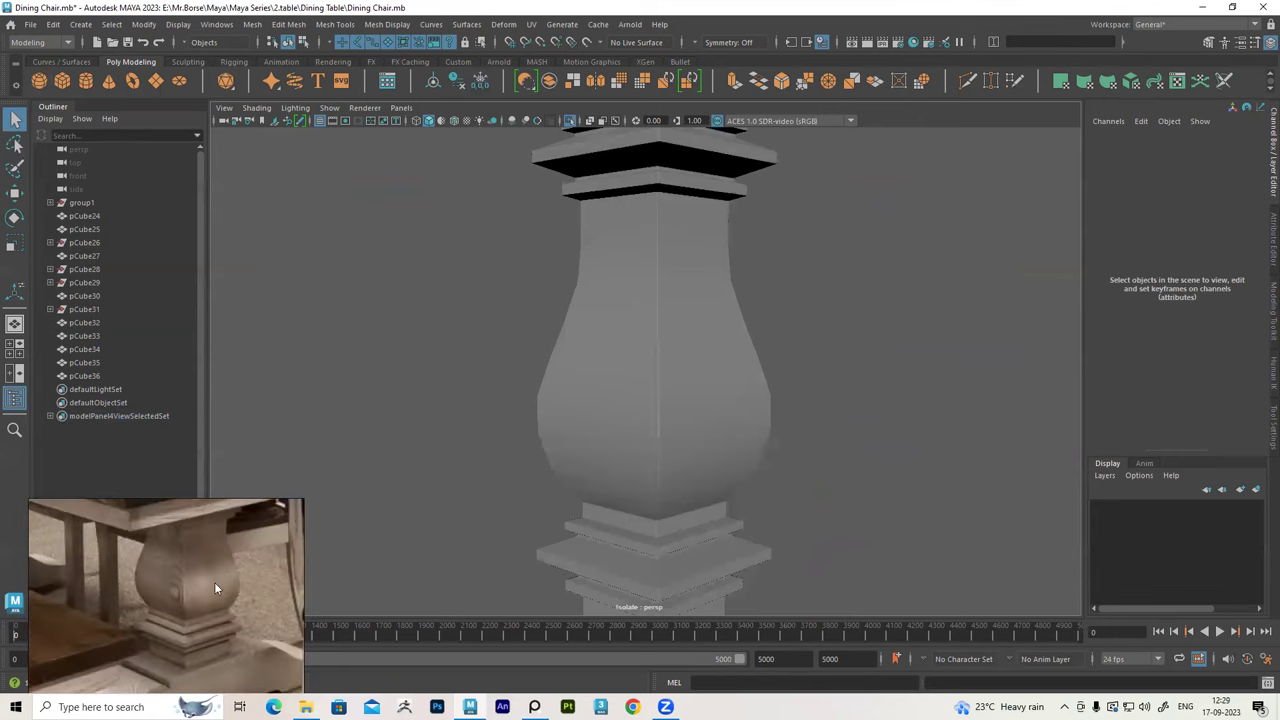
pyautogui.press('1')
pyautogui.scroll(2, 680, 529)
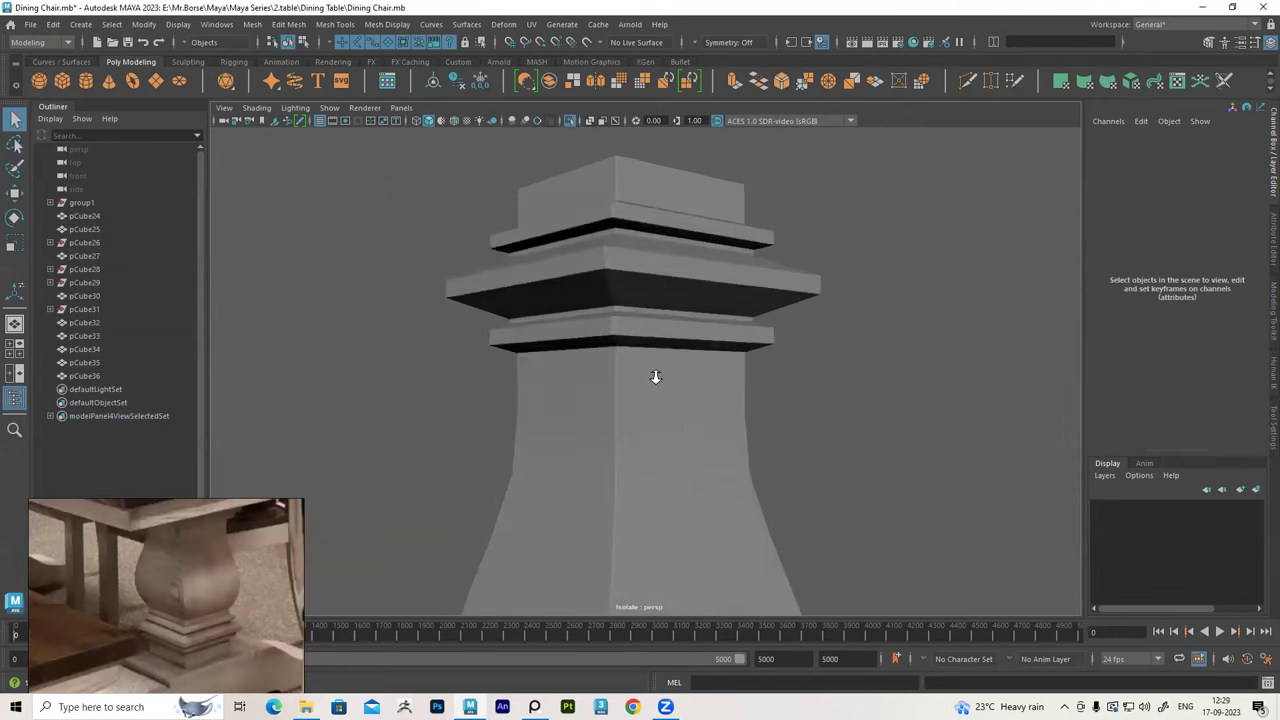
pyautogui.scroll(3, 654, 374)
pyautogui.click(661, 423)
pyautogui.scroll(1, 650, 400)
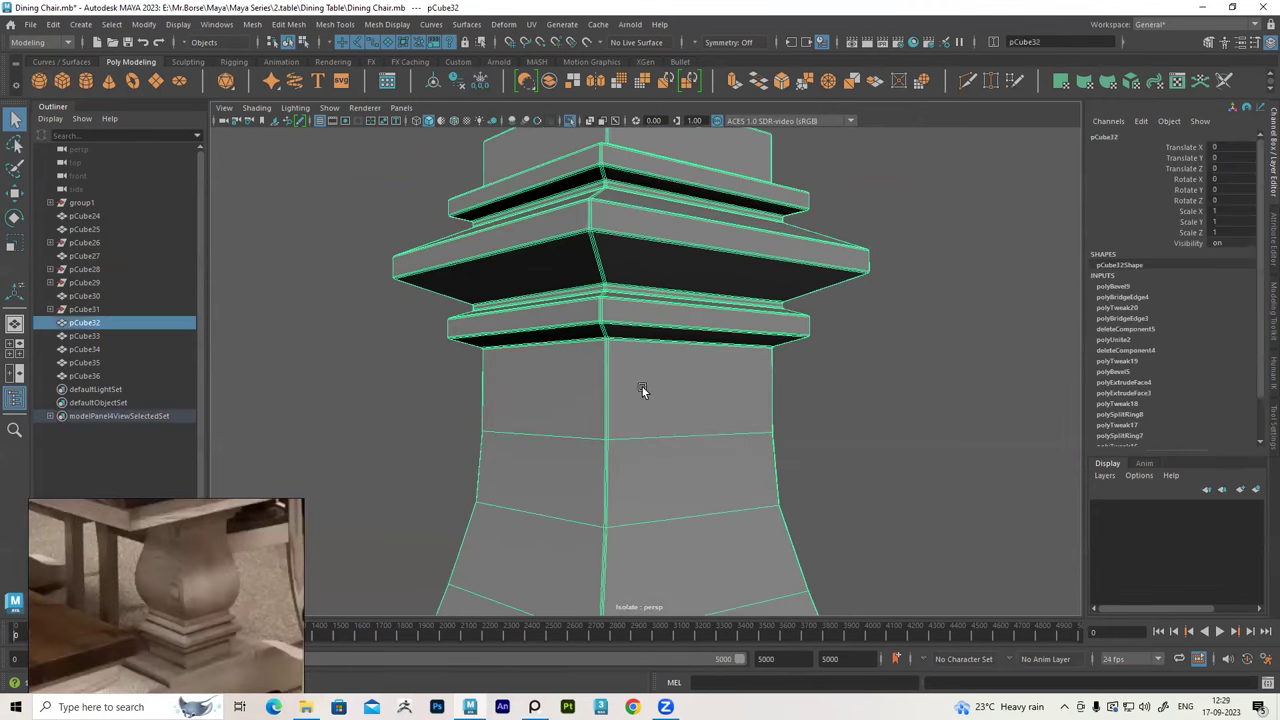
# Try narrower and wider fractions on the pillar's polyBevel9, then deselect it
pyautogui.press('t')
pyautogui.scroll(1, 566, 398)
pyautogui.scroll(2, 729, 363)
pyautogui.scroll(2, 723, 380)
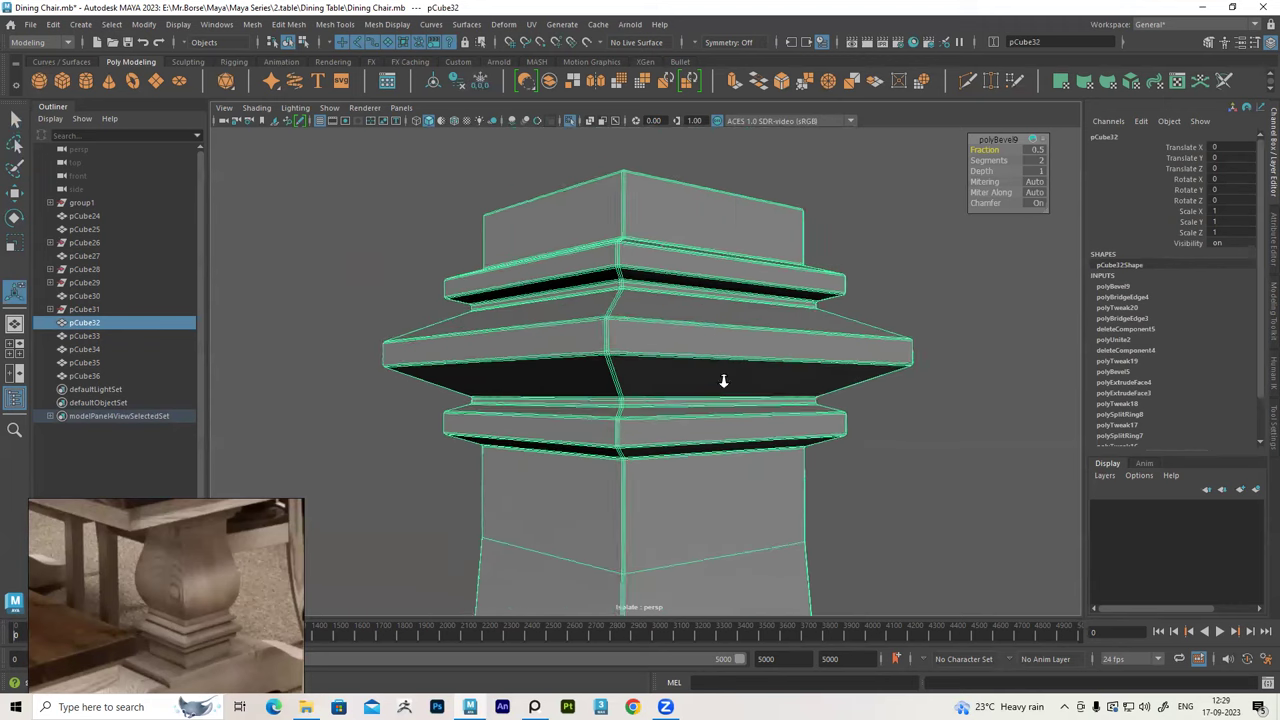
pyautogui.scroll(2, 724, 384)
pyautogui.scroll(-2, 724, 384)
pyautogui.scroll(-2, 743, 371)
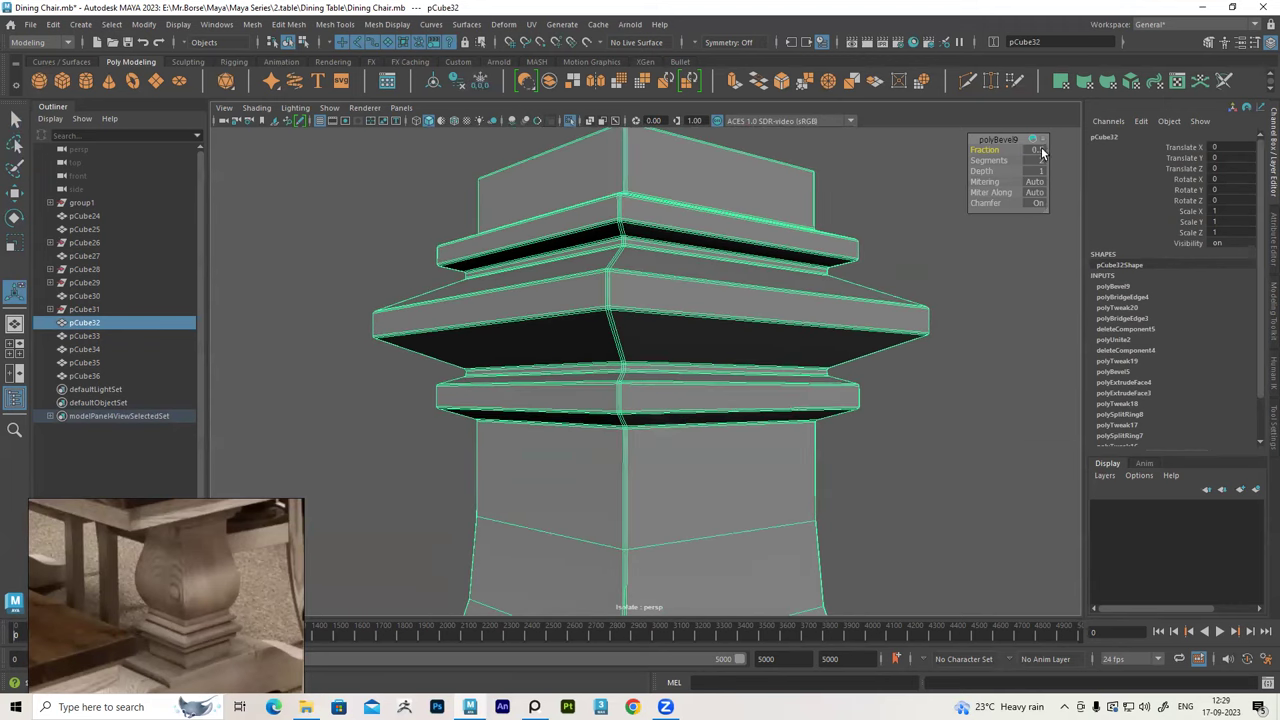
pyautogui.press('Return')
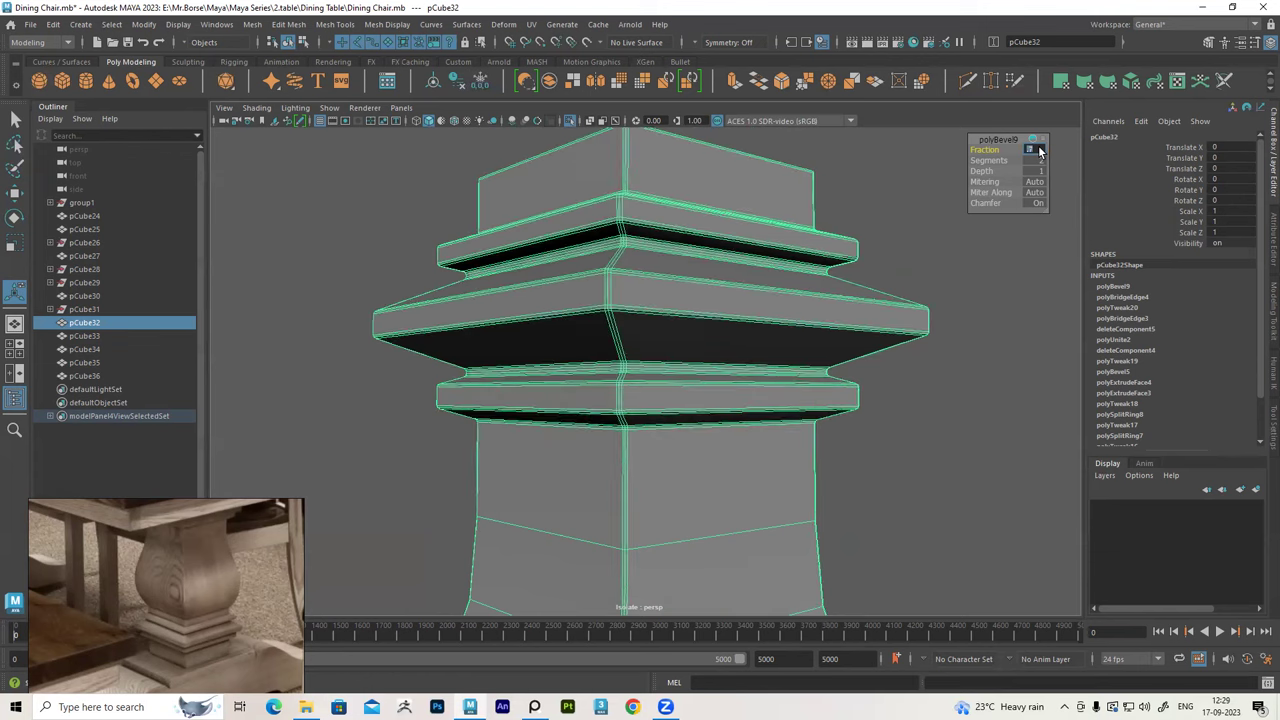
pyautogui.press('Return')
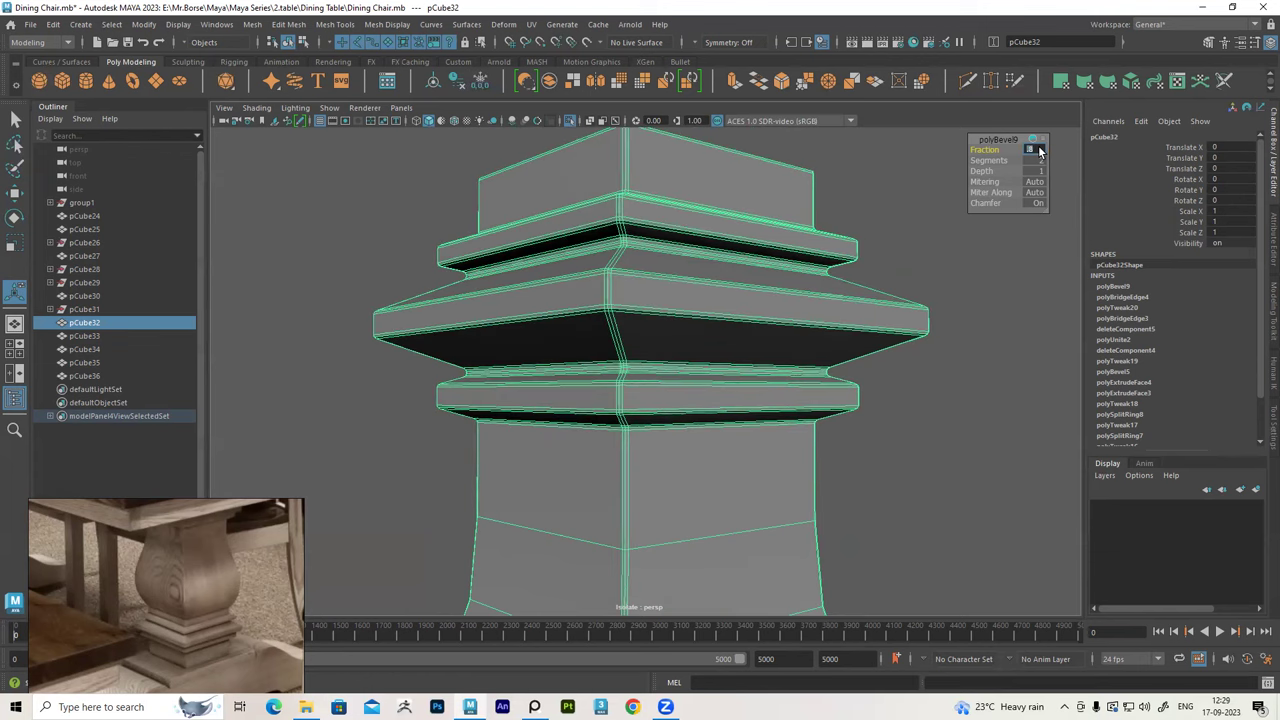
pyautogui.click(868, 532)
# Turn off isolation to check the pillar against the whole table and chair
pyautogui.scroll(-3, 868, 532)
pyautogui.scroll(3, 784, 492)
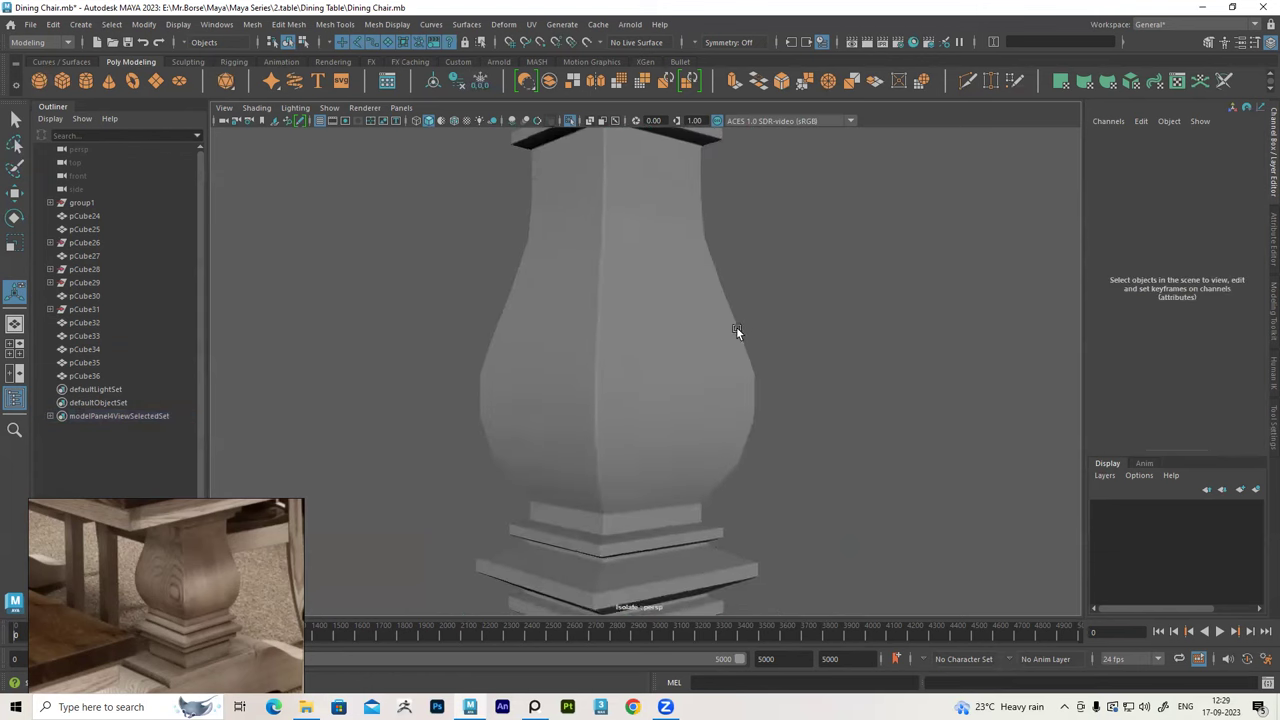
pyautogui.scroll(1, 736, 326)
pyautogui.moveTo(751, 330)
pyautogui.keyDown('alt'); pyautogui.mouseDown()
pyautogui.moveTo(740, 334)
pyautogui.moveTo(709, 280)
pyautogui.moveTo(723, 371)
pyautogui.moveTo(699, 344)
pyautogui.moveTo(666, 354)
pyautogui.moveTo(725, 351)
pyautogui.mouseUp(); pyautogui.keyUp('alt')
pyautogui.click(572, 121)
pyautogui.scroll(-5, 725, 351)
pyautogui.keyDown('alt'); pyautogui.moveTo(949, 349); pyautogui.dragTo(606, 391); pyautogui.keyUp('alt')
pyautogui.scroll(2, 606, 391)
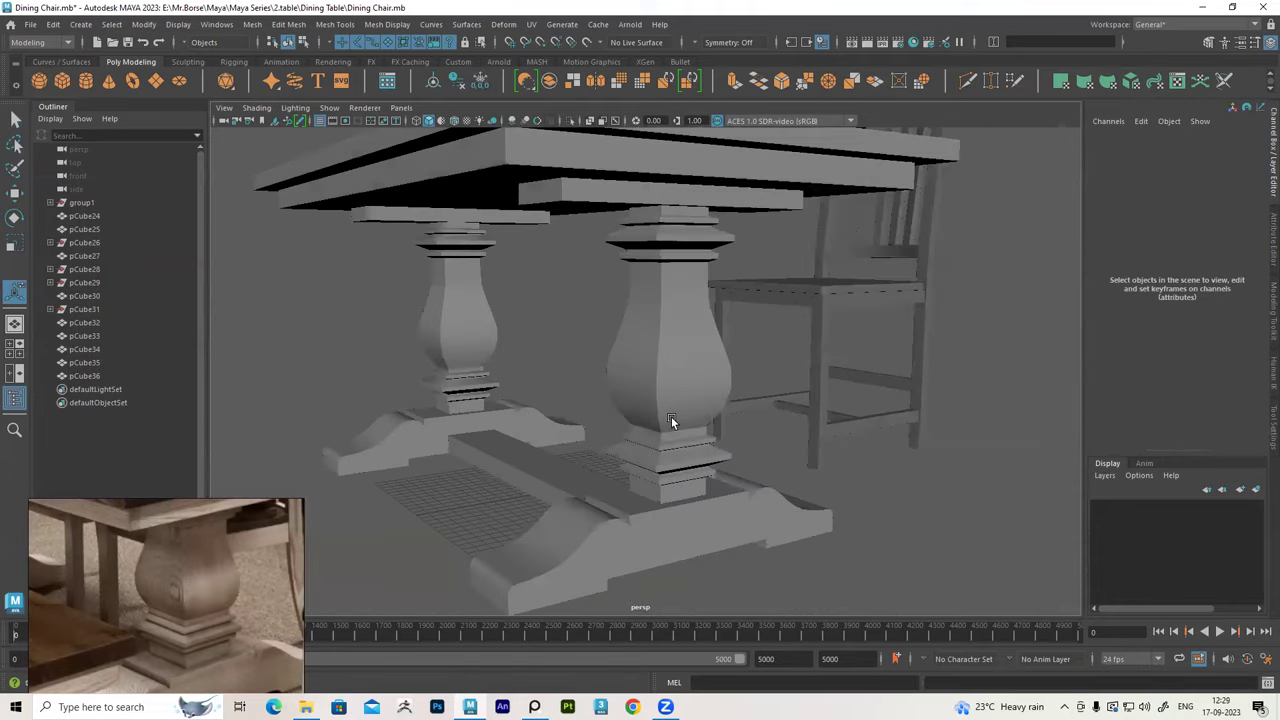
pyautogui.scroll(2, 671, 423)
pyautogui.moveTo(758, 485)
pyautogui.keyDown('alt'); pyautogui.mouseDown()
pyautogui.moveTo(679, 307)
pyautogui.moveTo(697, 405)
pyautogui.mouseUp(); pyautogui.keyUp('alt')
pyautogui.scroll(3, 714, 367)
# Test wider and sharper bevel fractions on the leg cap, then undo back to 0.5
pyautogui.click(674, 341)
pyautogui.keyDown('alt'); pyautogui.moveTo(697, 405); pyautogui.dragTo(680, 377, button='middle'); pyautogui.keyUp('alt')
pyautogui.scroll(2, 690, 385)
pyautogui.scroll(2, 646, 297)
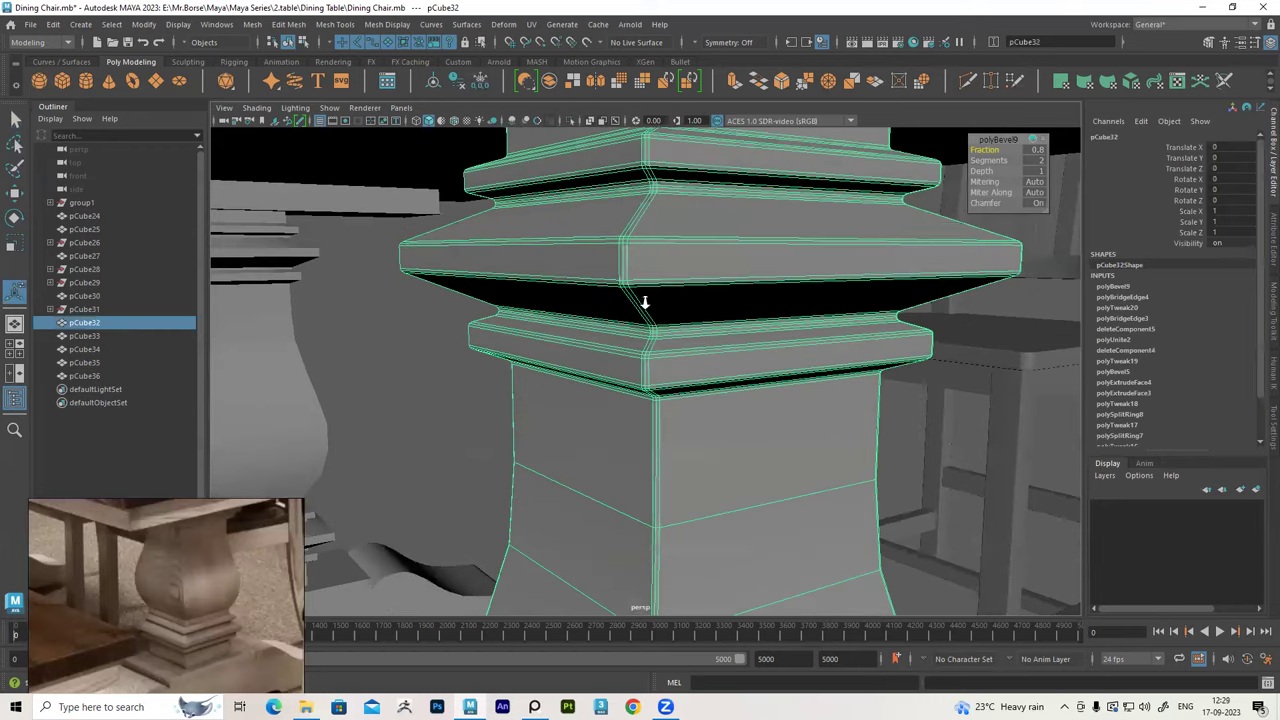
pyautogui.scroll(2, 694, 378)
pyautogui.scroll(1, 694, 378)
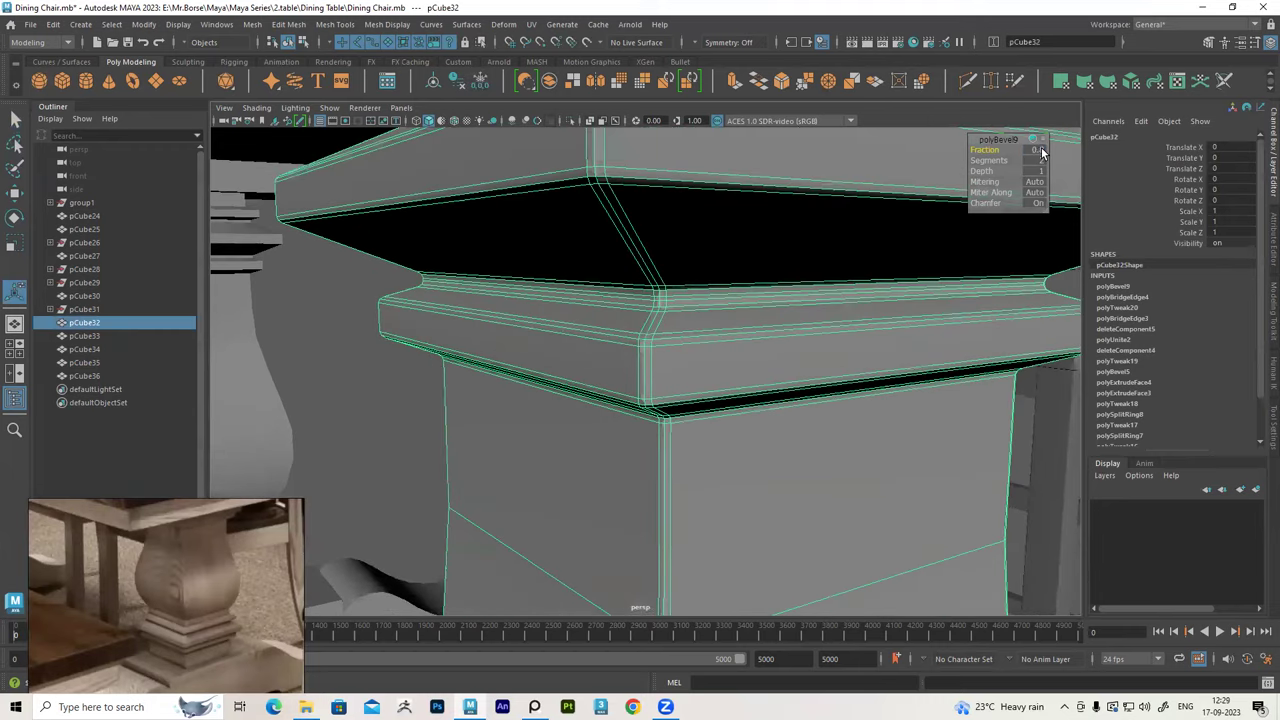
pyautogui.press('Return')
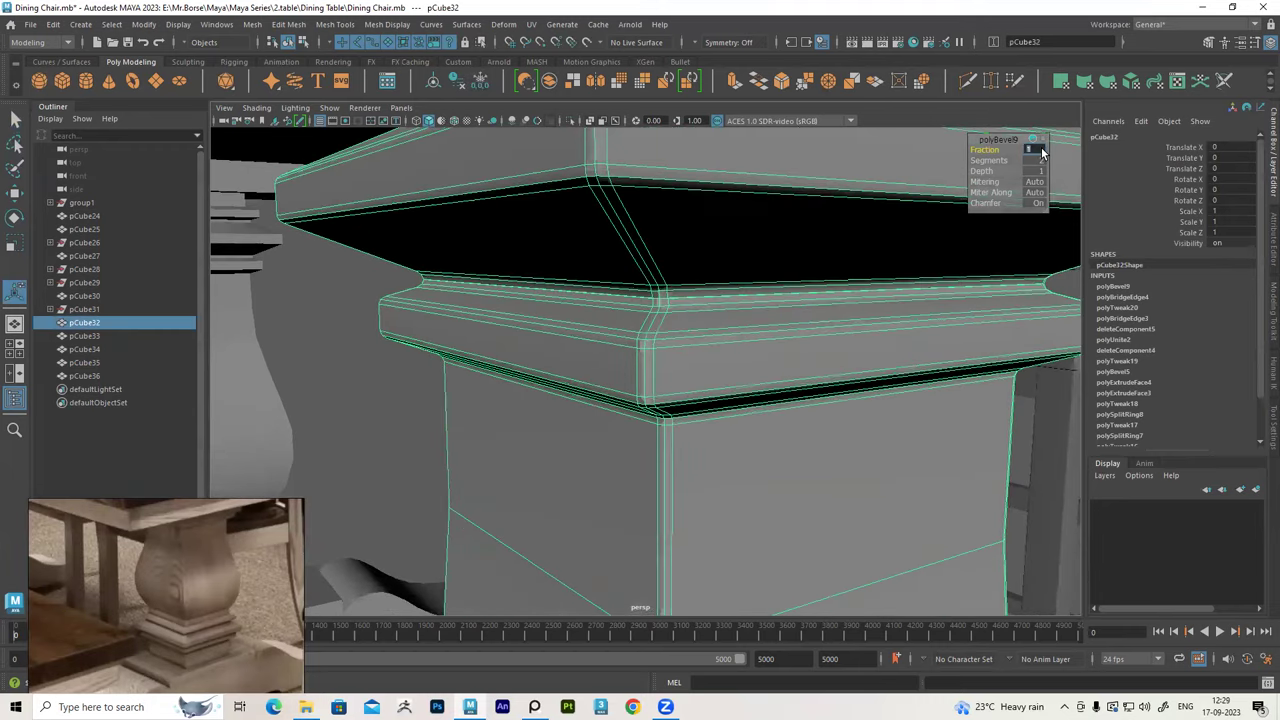
pyautogui.moveTo(816, 285)
pyautogui.keyDown('alt'); pyautogui.mouseDown()
pyautogui.moveTo(766, 314)
pyautogui.moveTo(737, 274)
pyautogui.moveTo(951, 194)
pyautogui.mouseUp(); pyautogui.keyUp('alt')
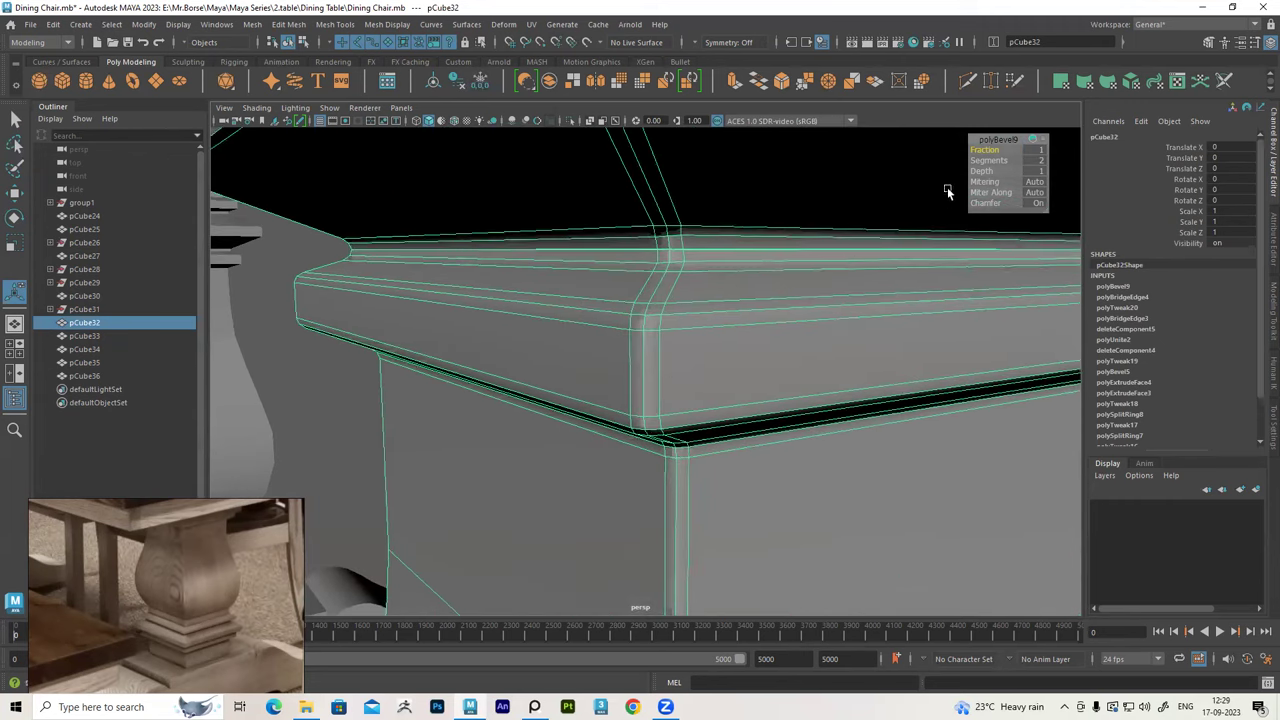
pyautogui.moveTo(987, 149); pyautogui.dragTo(987, 152)
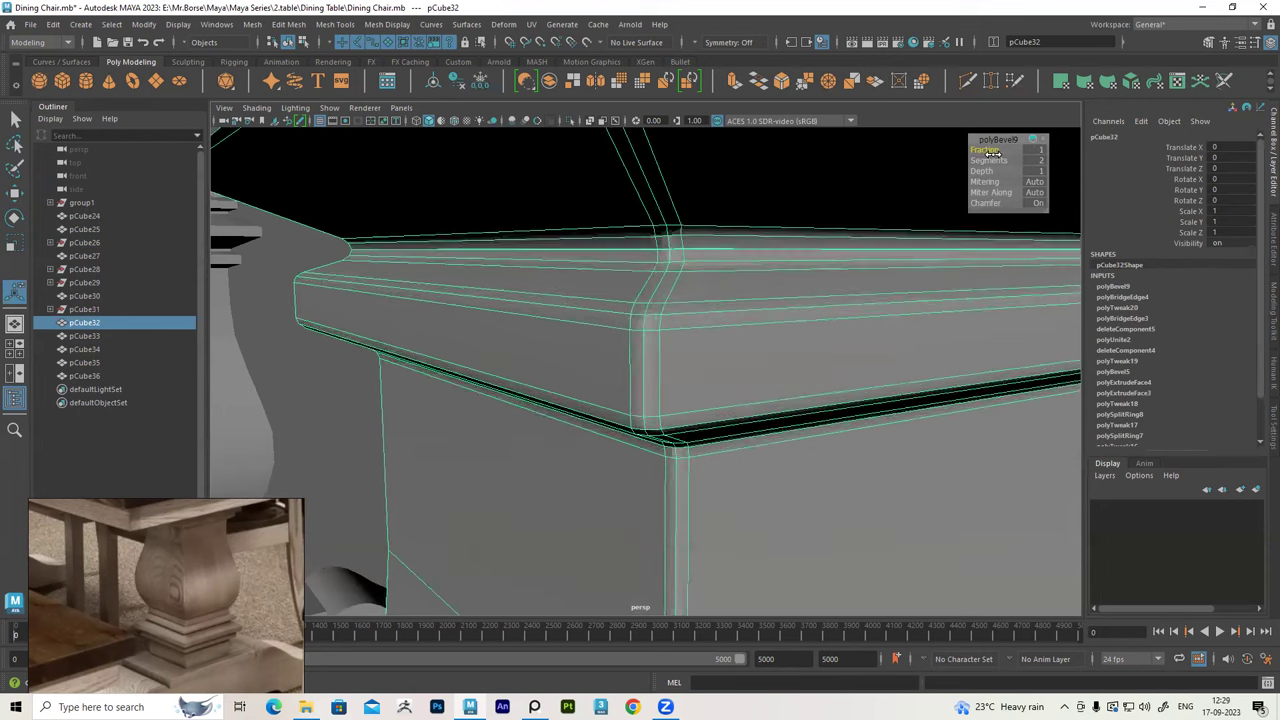
pyautogui.moveTo(987, 152); pyautogui.dragTo(749, 320)
pyautogui.scroll(-5, 749, 320)
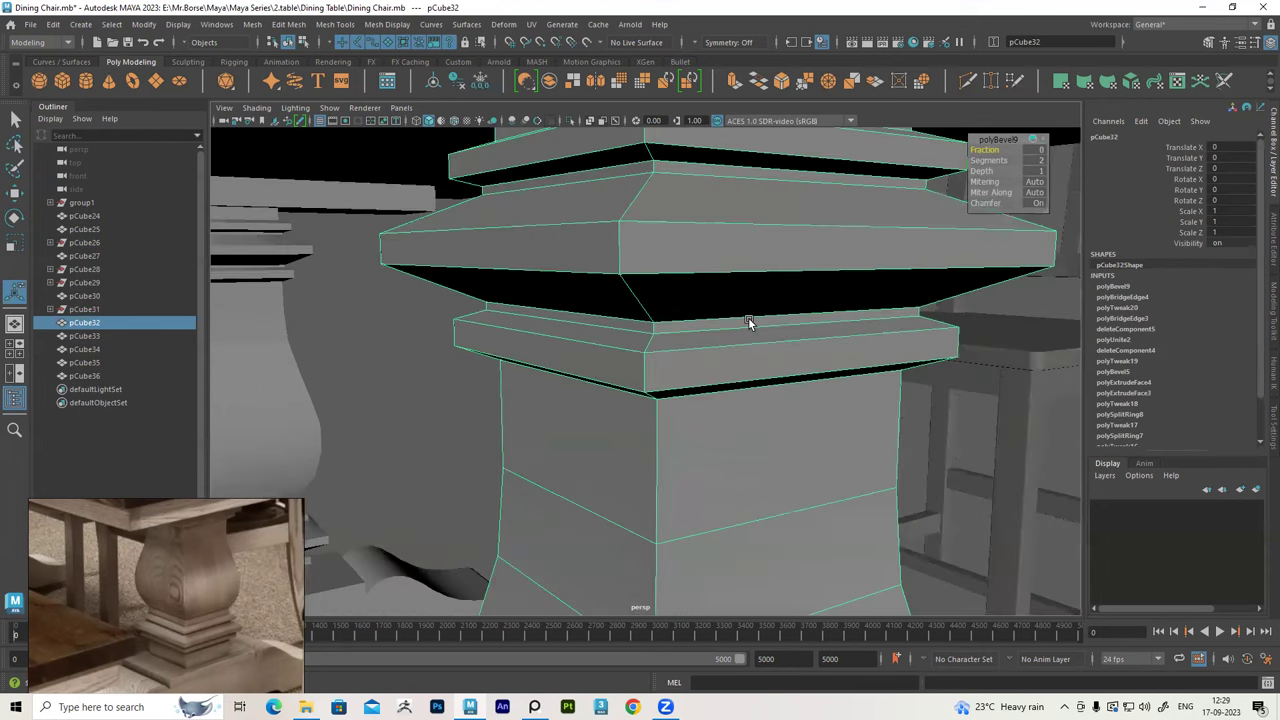
pyautogui.scroll(-5, 734, 266)
pyautogui.hotkey('ctrl', 'z')
pyautogui.hotkey('ctrl', 'z')
pyautogui.hotkey('ctrl', 'z')
pyautogui.hotkey('ctrl', 'z')
pyautogui.hotkey('ctrl', 'z')
pyautogui.hotkey('ctrl', 'z')
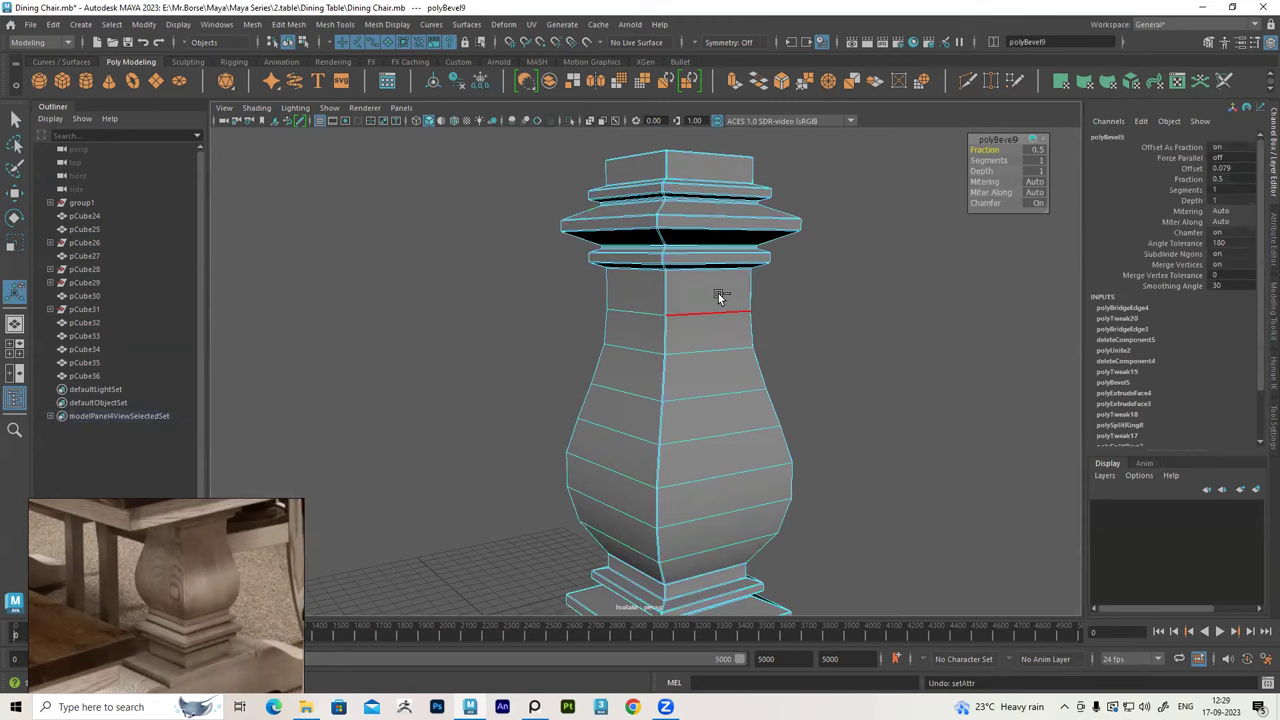
pyautogui.hotkey('ctrl', 'z')
# Tilt to see the flange undersides and re-pick the pillar's upper flange edges
pyautogui.keyDown('alt'); pyautogui.moveTo(736, 308); pyautogui.dragTo(734, 343); pyautogui.keyUp('alt')
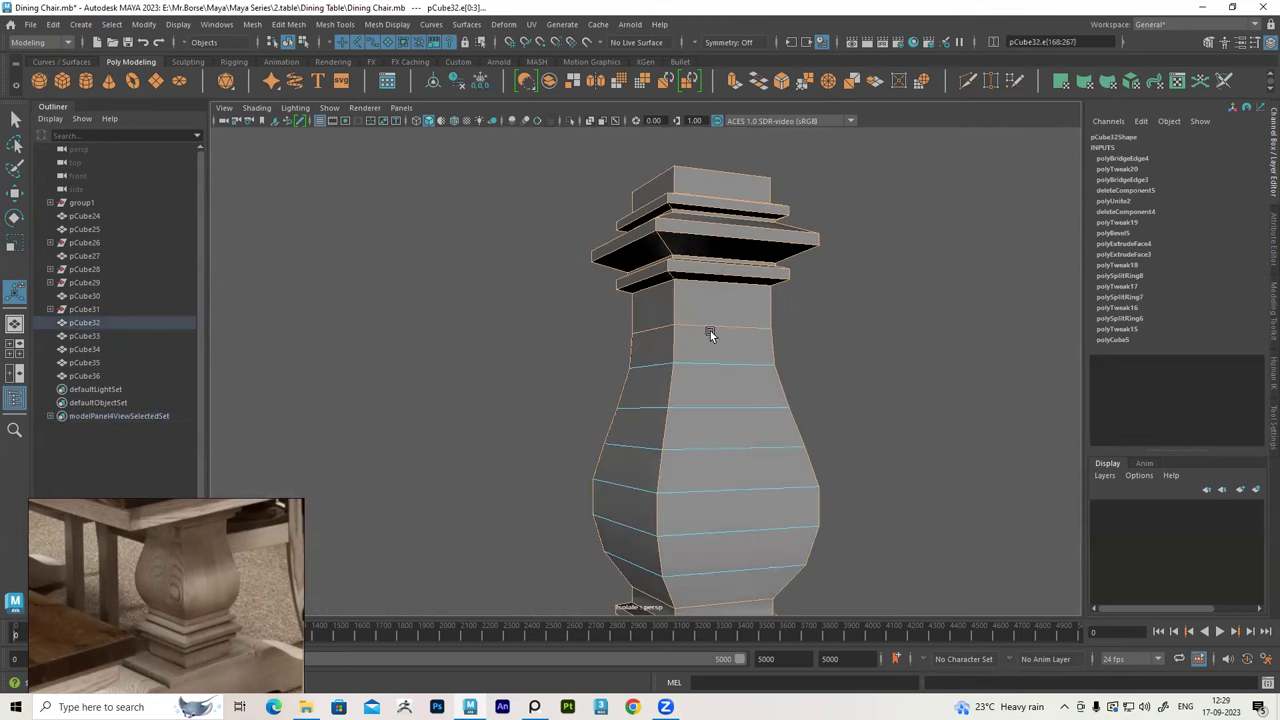
pyautogui.scroll(2, 799, 371)
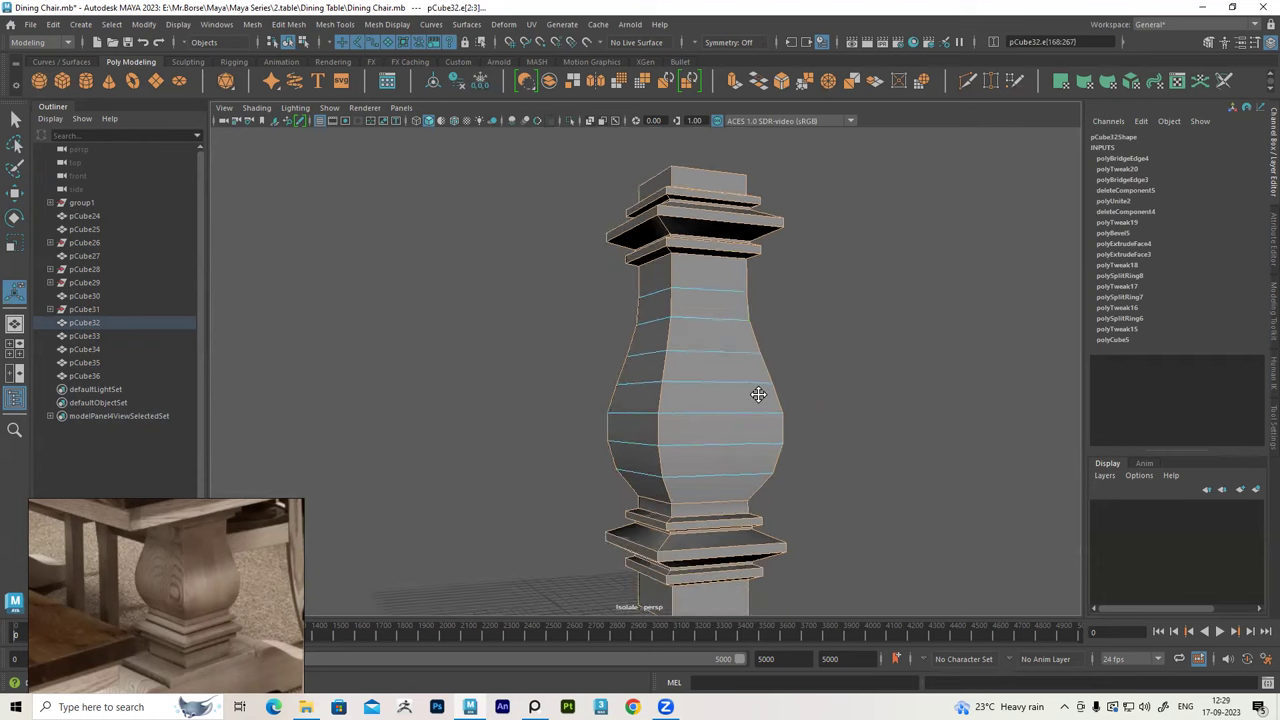
pyautogui.scroll(-3, 754, 394)
pyautogui.scroll(-2, 783, 360)
pyautogui.scroll(1, 690, 405)
pyautogui.scroll(3, 700, 390)
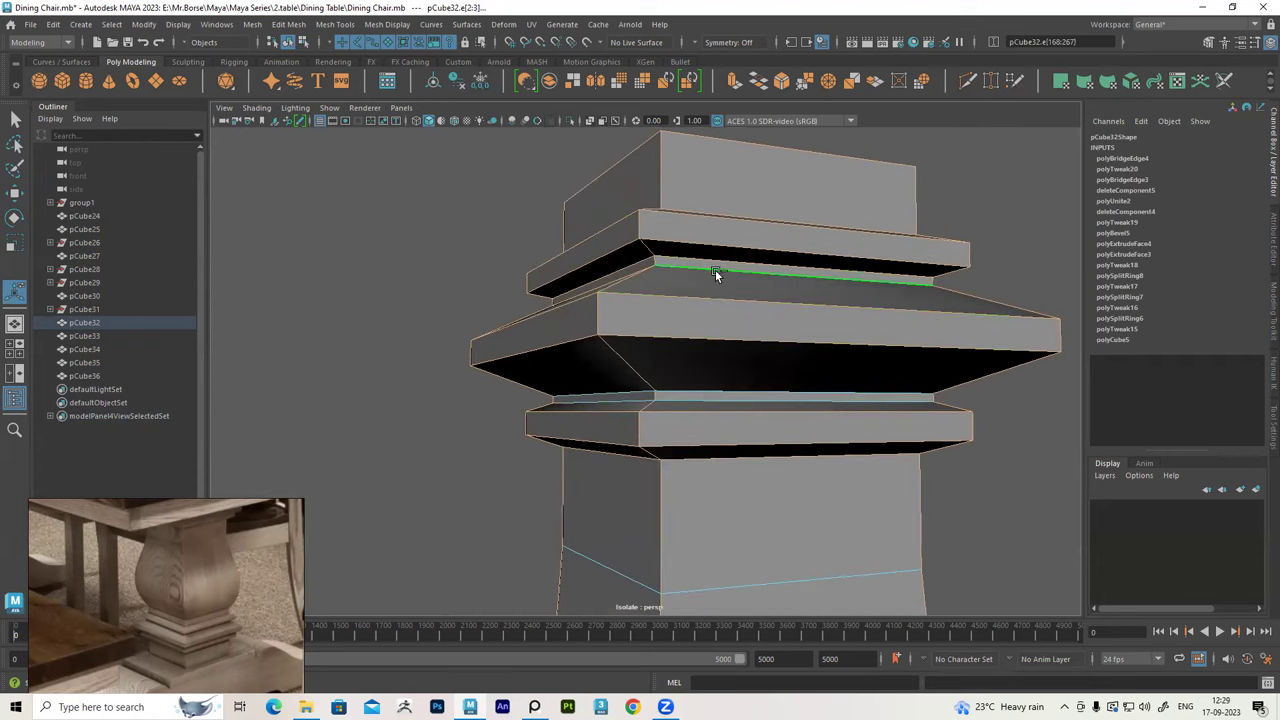
pyautogui.moveTo(718, 260)
pyautogui.keyDown('alt'); pyautogui.mouseDown(button='middle')
pyautogui.moveTo(700, 306)
pyautogui.moveTo(728, 207)
pyautogui.moveTo(817, 557)
pyautogui.moveTo(717, 349)
pyautogui.moveTo(661, 284)
pyautogui.mouseUp(button='middle'); pyautogui.keyUp('alt')
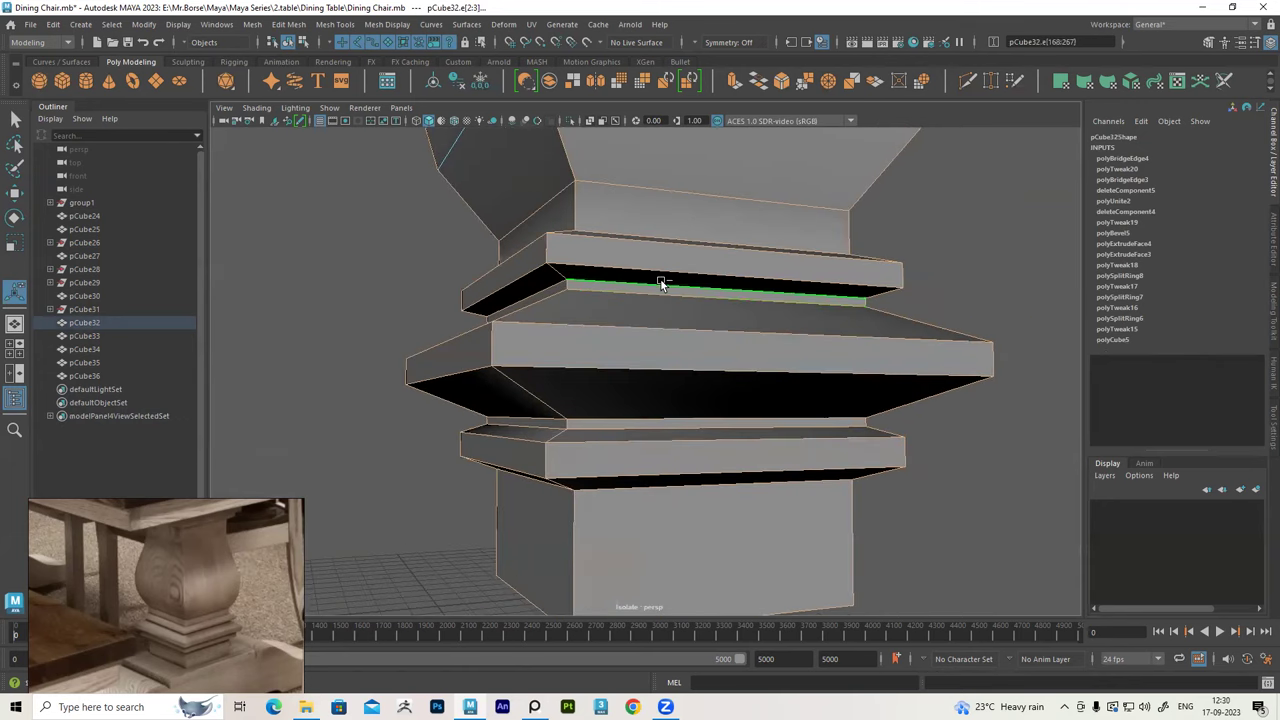
pyautogui.click(652, 292)
pyautogui.click(650, 432)
pyautogui.hotkey('ctrl', 'z')
# Bevel the selected flange edges with a 0.5 fraction using Ctrl+B
pyautogui.scroll(-2, 802, 456)
pyautogui.moveTo(723, 441)
pyautogui.keyDown('alt'); pyautogui.mouseDown()
pyautogui.moveTo(690, 498)
pyautogui.moveTo(634, 406)
pyautogui.mouseUp(); pyautogui.keyUp('alt')
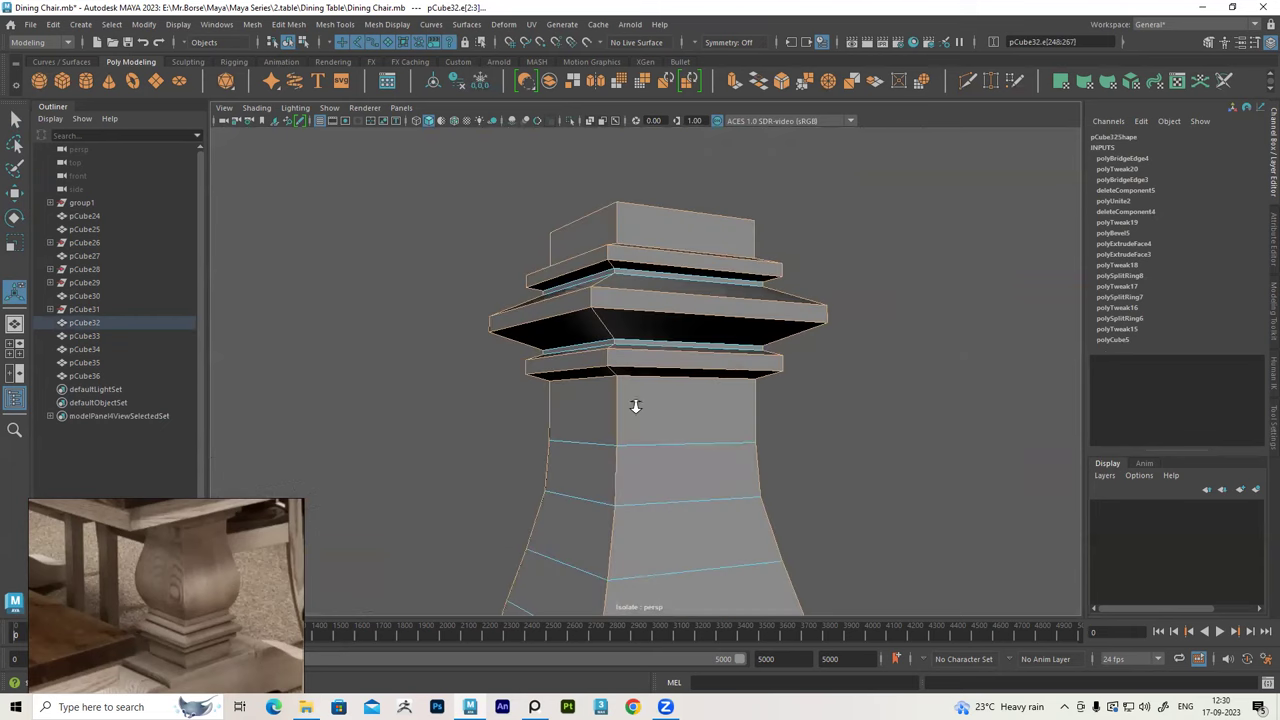
pyautogui.scroll(2, 671, 449)
pyautogui.scroll(2, 637, 417)
pyautogui.scroll(2, 636, 409)
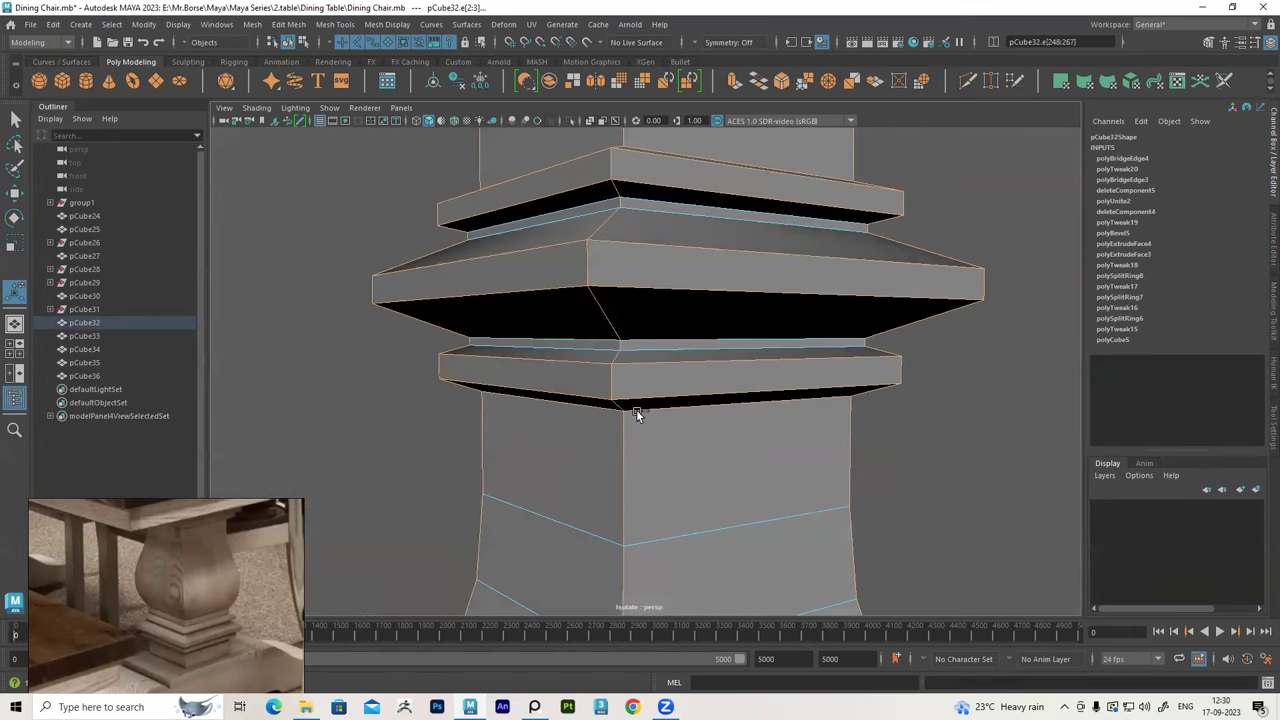
pyautogui.hotkey('ctrl', 'b')
pyautogui.moveTo(736, 384)
pyautogui.keyDown('alt'); pyautogui.mouseDown()
pyautogui.moveTo(694, 391)
pyautogui.moveTo(684, 292)
pyautogui.moveTo(683, 374)
pyautogui.moveTo(643, 309)
pyautogui.moveTo(646, 334)
pyautogui.moveTo(634, 277)
pyautogui.mouseUp(); pyautogui.keyUp('alt')
pyautogui.scroll(2, 945, 220)
pyautogui.moveTo(985, 148)
pyautogui.mouseDown()
pyautogui.moveTo(1000, 149)
pyautogui.moveTo(987, 163)
pyautogui.mouseUp()
# Set the pillar's moulding bevel to a 0.7 fraction with 2 segments
pyautogui.scroll(-3, 735, 327)
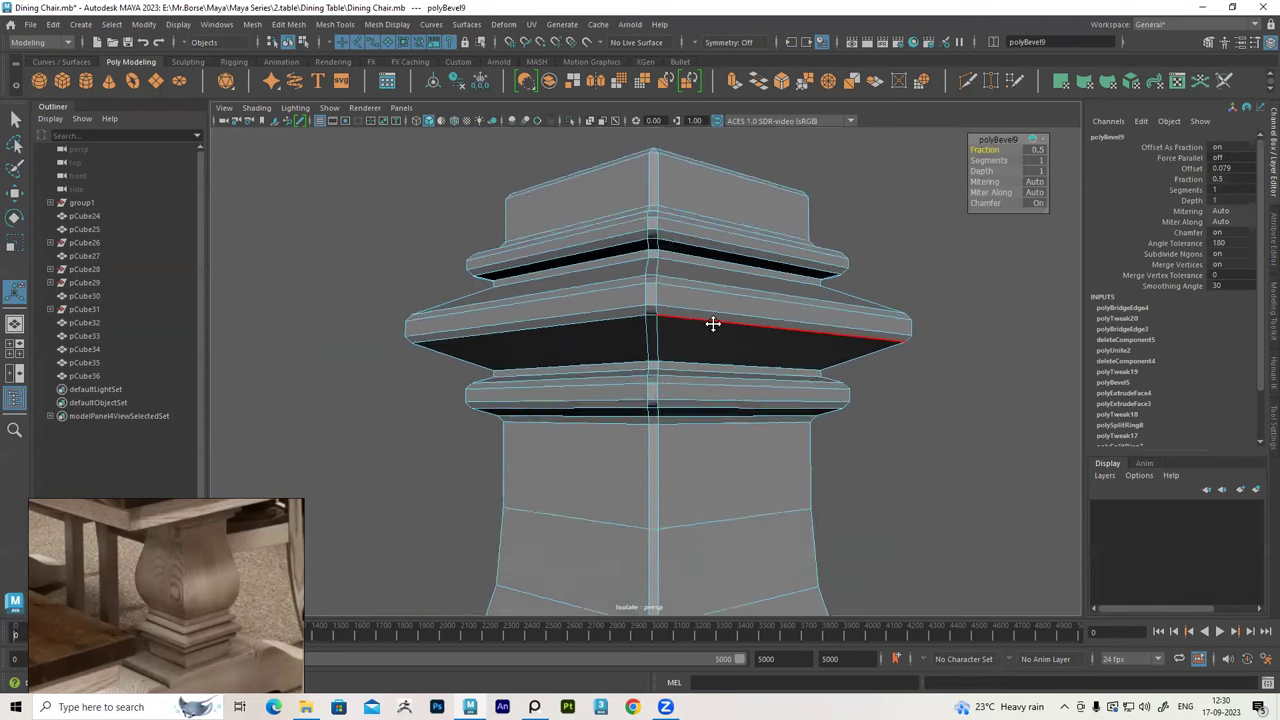
pyautogui.keyDown('alt'); pyautogui.moveTo(711, 323); pyautogui.dragTo(1043, 152, button='middle'); pyautogui.keyUp('alt')
pyautogui.write('0.7')
pyautogui.press('Return')
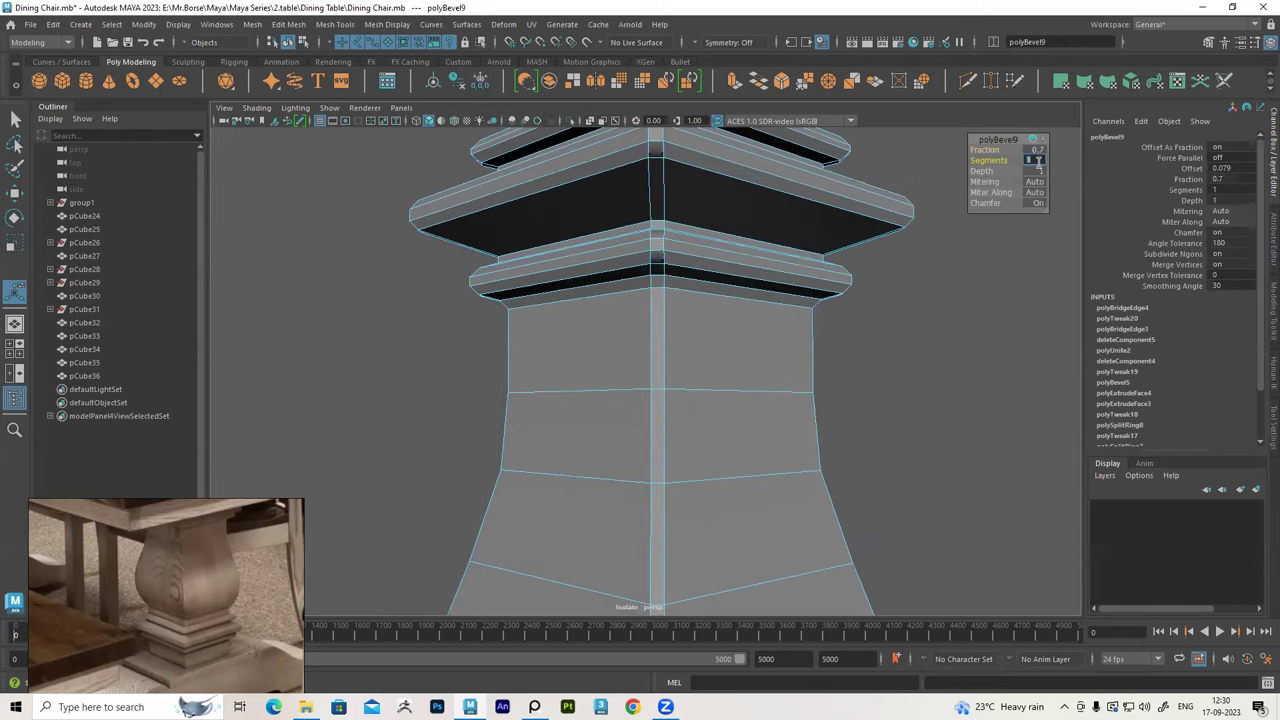
pyautogui.write('2')
pyautogui.press('Return')
pyautogui.moveTo(741, 236); pyautogui.dragTo(853, 191, button='right')
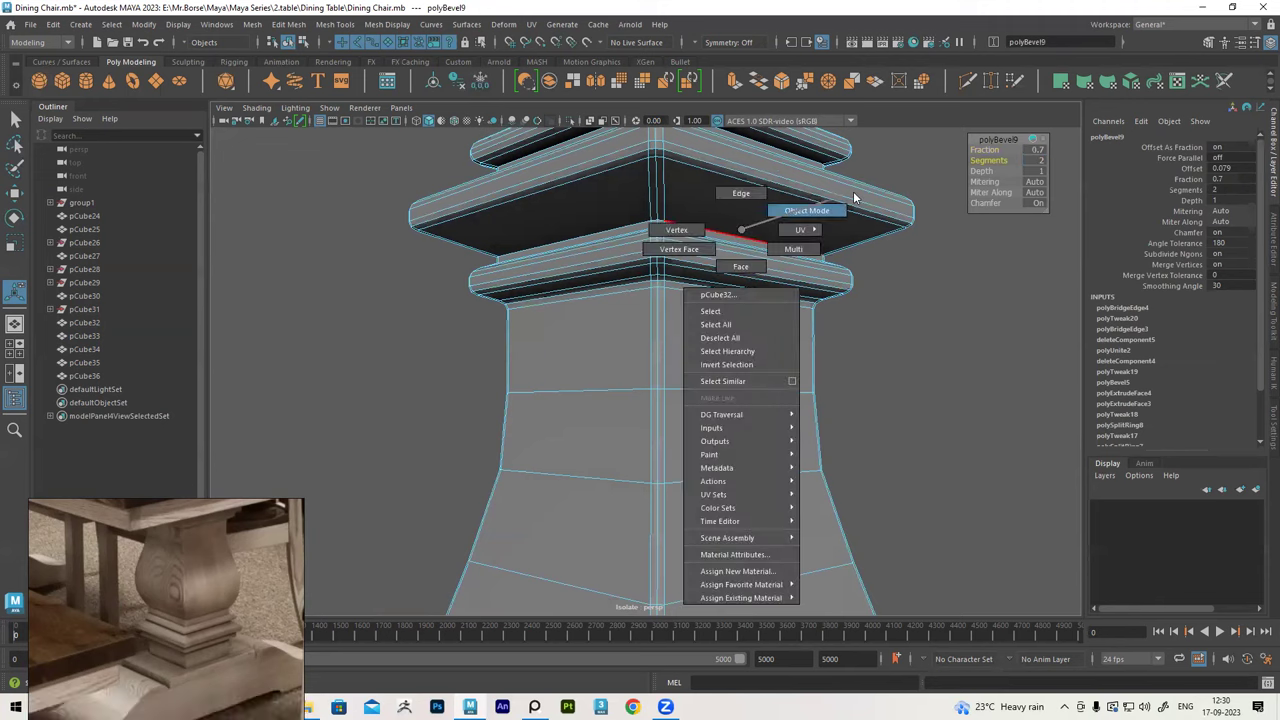
# Reselect the vase-shaped pillar and lower its bevel fraction further to narrow the edges
pyautogui.click(840, 375)
pyautogui.moveTo(840, 375)
pyautogui.keyDown('alt'); pyautogui.mouseDown()
pyautogui.moveTo(725, 291)
pyautogui.moveTo(723, 334)
pyautogui.mouseUp(); pyautogui.keyUp('alt')
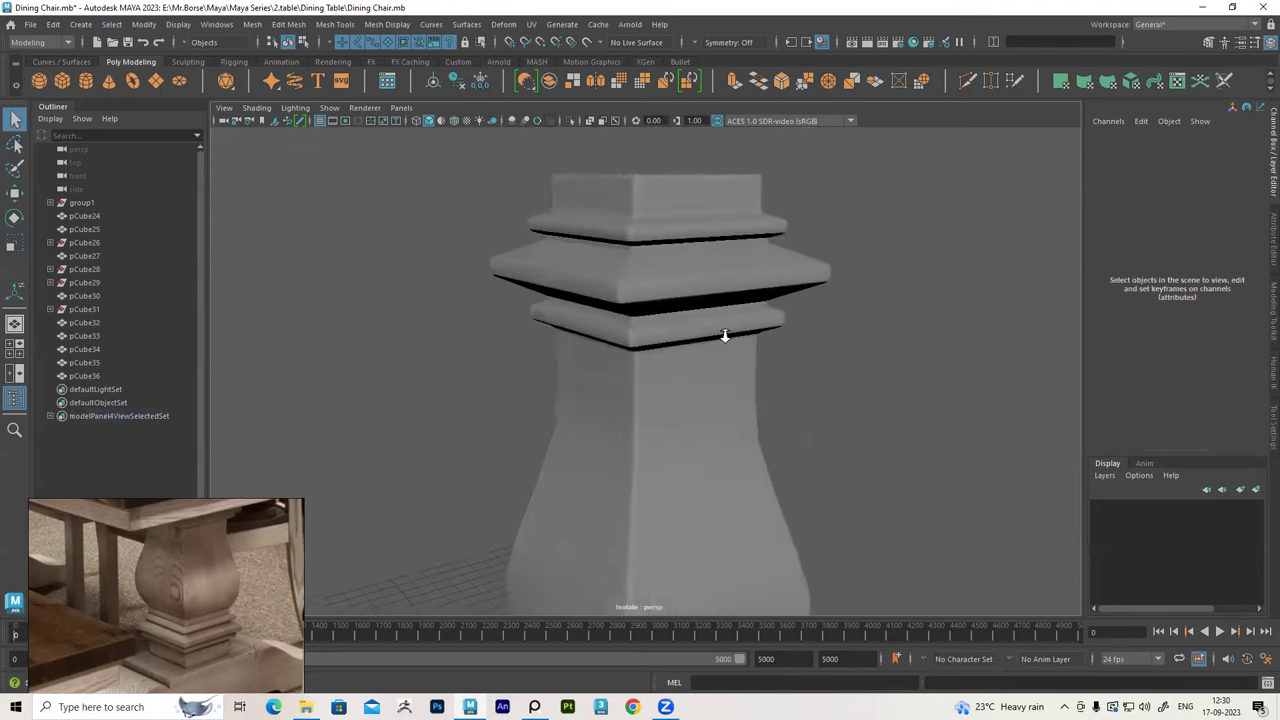
pyautogui.keyDown('alt'); pyautogui.moveTo(723, 334); pyautogui.dragTo(700, 254, button='right'); pyautogui.keyUp('alt')
pyautogui.keyDown('alt'); pyautogui.moveTo(700, 254); pyautogui.dragTo(666, 263); pyautogui.keyUp('alt')
pyautogui.keyDown('alt'); pyautogui.moveTo(666, 263); pyautogui.dragTo(673, 320, button='right'); pyautogui.keyUp('alt')
pyautogui.click(673, 327)
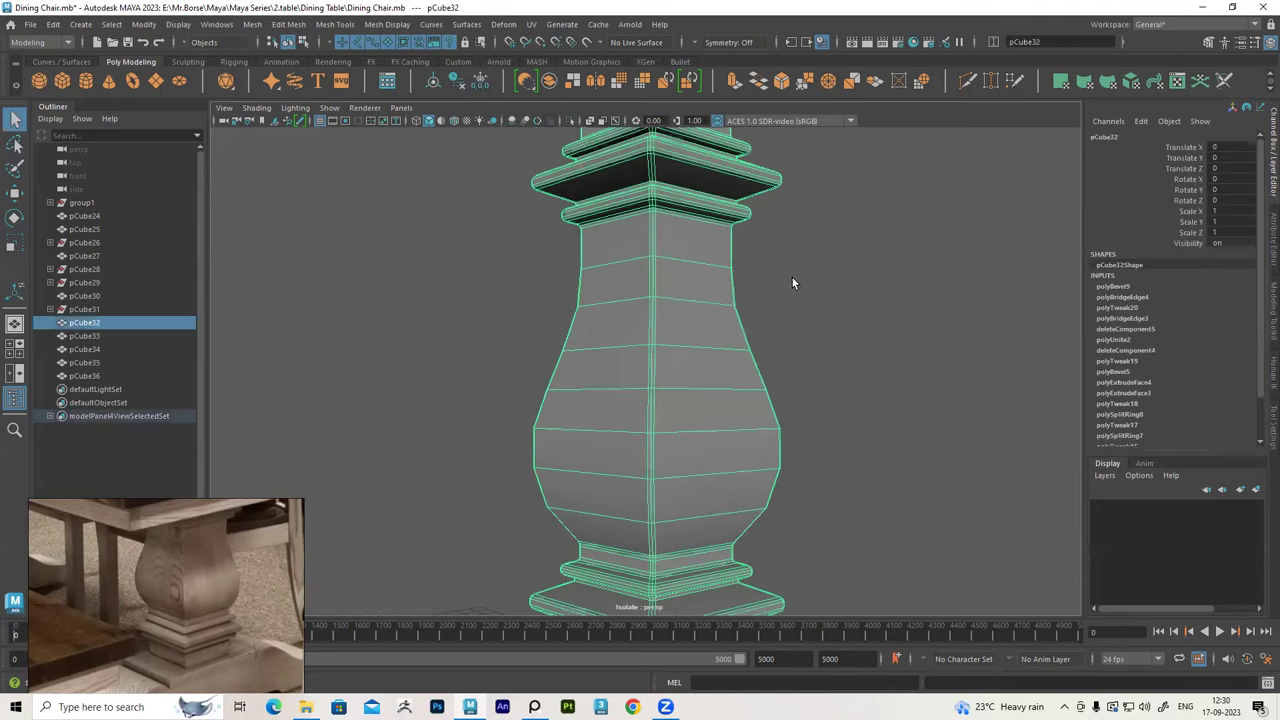
pyautogui.hotkey('ctrl', 'b')
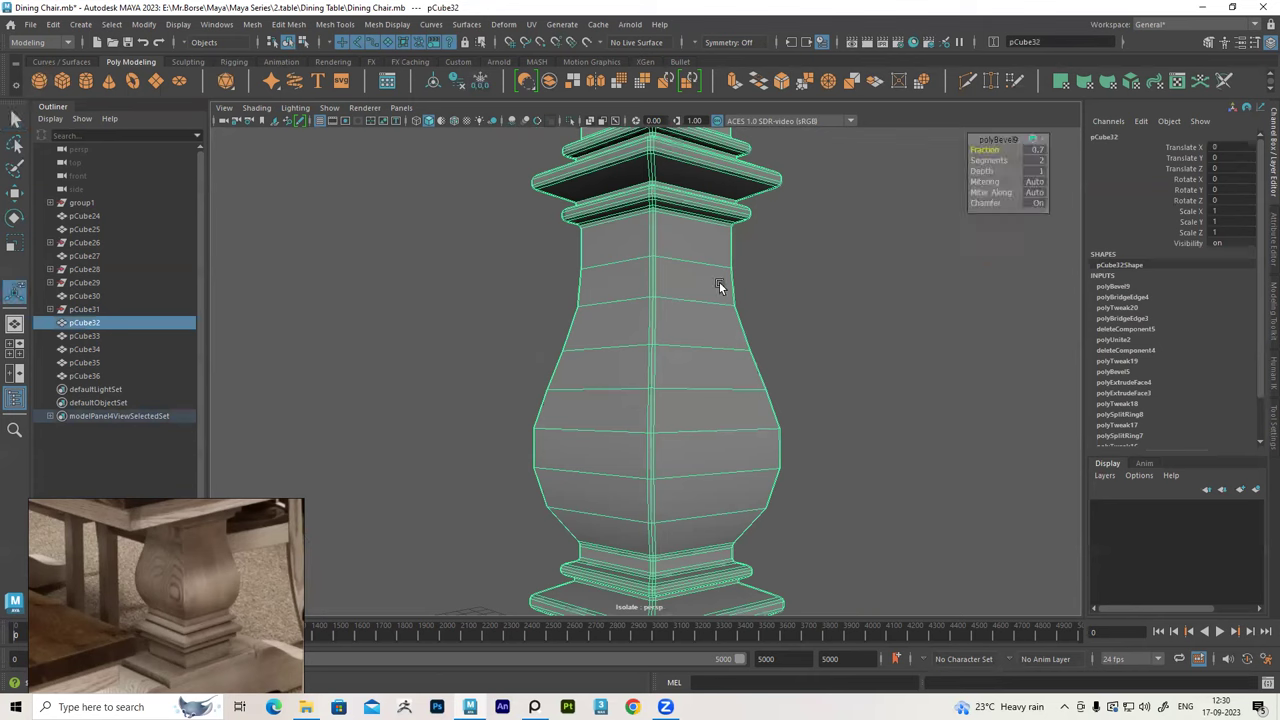
pyautogui.moveTo(1035, 152); pyautogui.dragTo(1035, 152)
# Inspect the narrowed pillar bevels and turn off Isolate Select
pyautogui.click(970, 221)
pyautogui.keyDown('alt'); pyautogui.moveTo(756, 249); pyautogui.dragTo(735, 303); pyautogui.keyUp('alt')
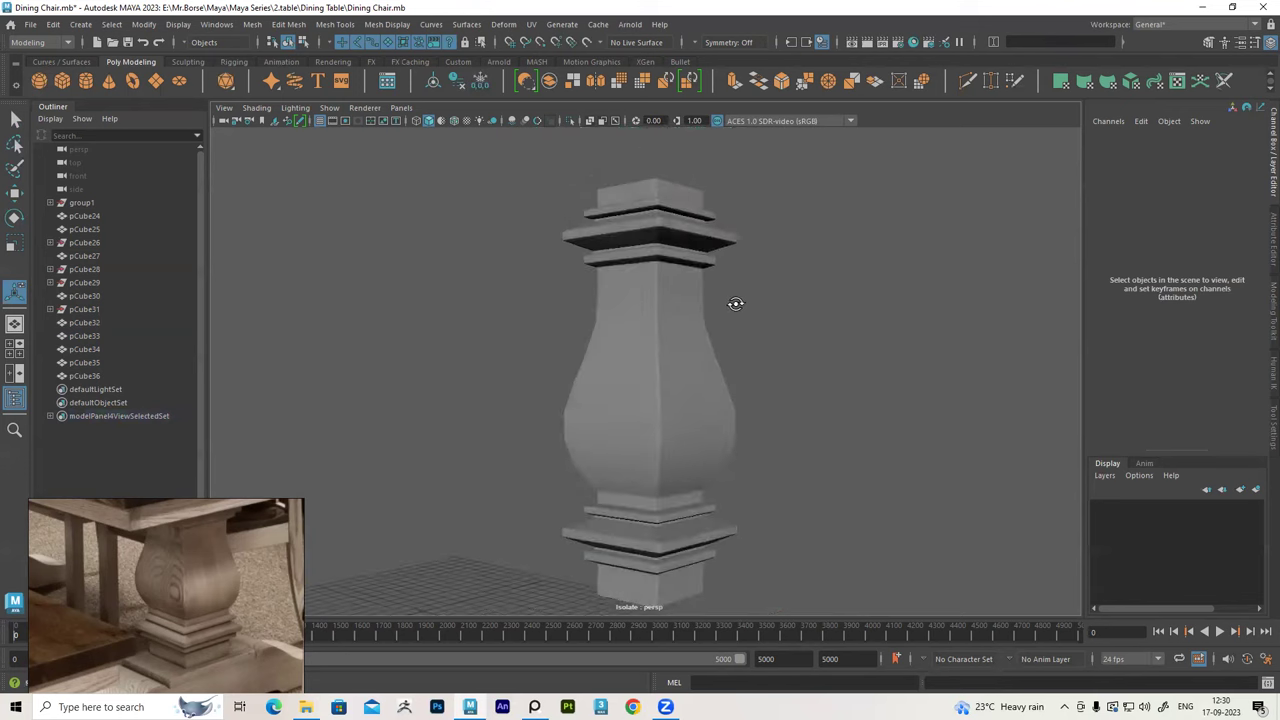
pyautogui.moveTo(683, 363)
pyautogui.keyDown('alt'); pyautogui.mouseDown()
pyautogui.moveTo(677, 374)
pyautogui.moveTo(654, 349)
pyautogui.mouseUp(); pyautogui.keyUp('alt')
pyautogui.click(714, 357)
pyautogui.click(740, 336)
pyautogui.scroll(-3, 667, 350)
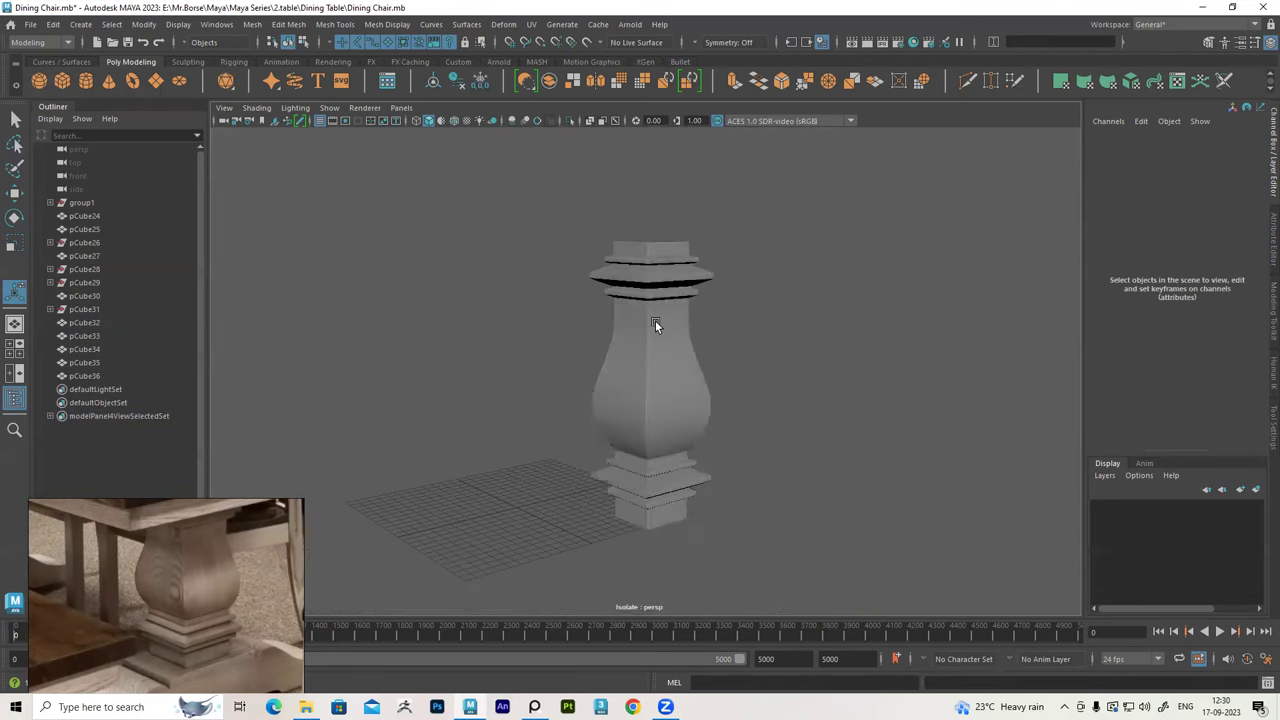
pyautogui.click(566, 120)
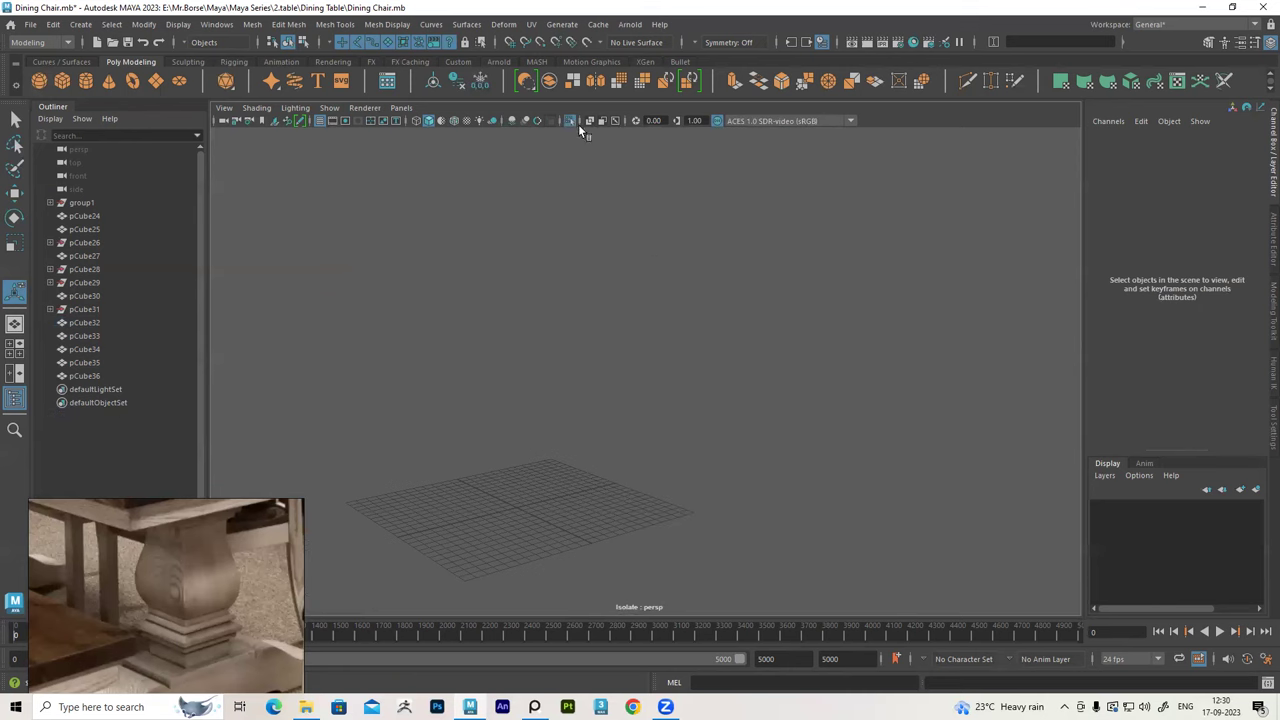
# Show the whole table and chair again and select the trestle foot pCube30
pyautogui.click(566, 120)
pyautogui.keyDown('alt'); pyautogui.moveTo(655, 301); pyautogui.dragTo(668, 285); pyautogui.keyUp('alt')
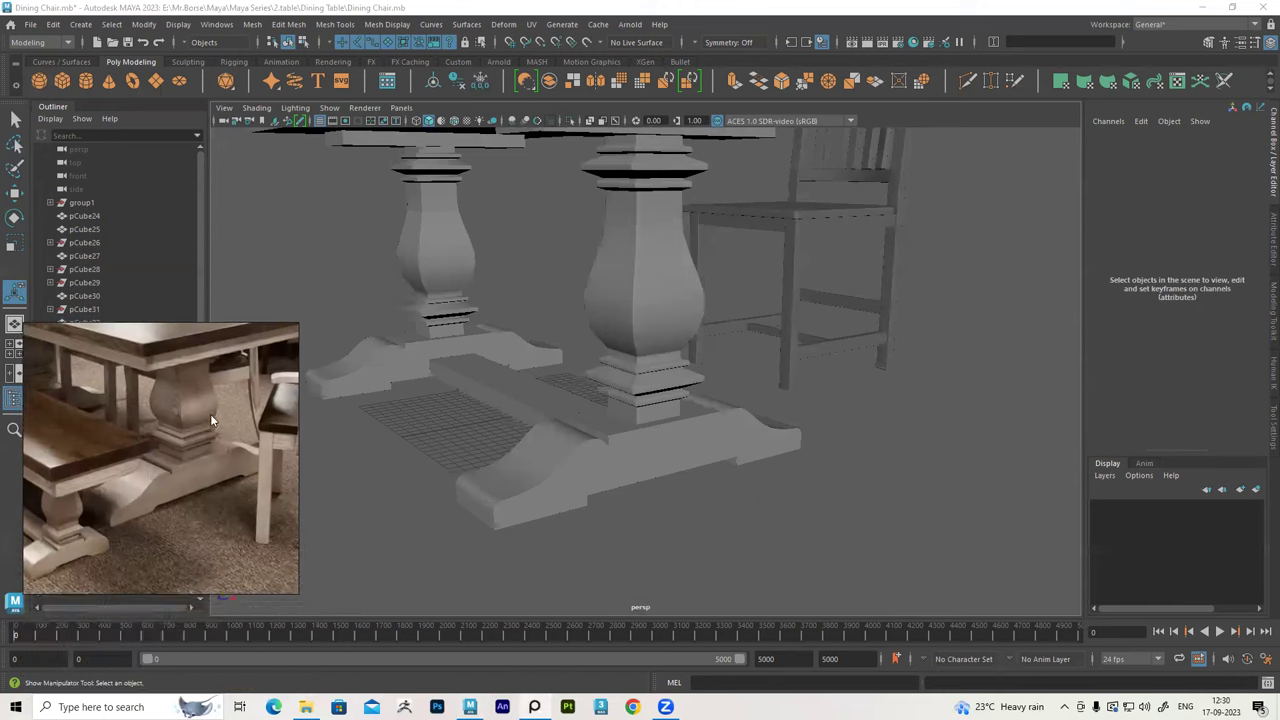
pyautogui.keyDown('alt'); pyautogui.moveTo(488, 490); pyautogui.dragTo(494, 500); pyautogui.keyUp('alt')
pyautogui.click(494, 500)
pyautogui.scroll(2, 600, 440)
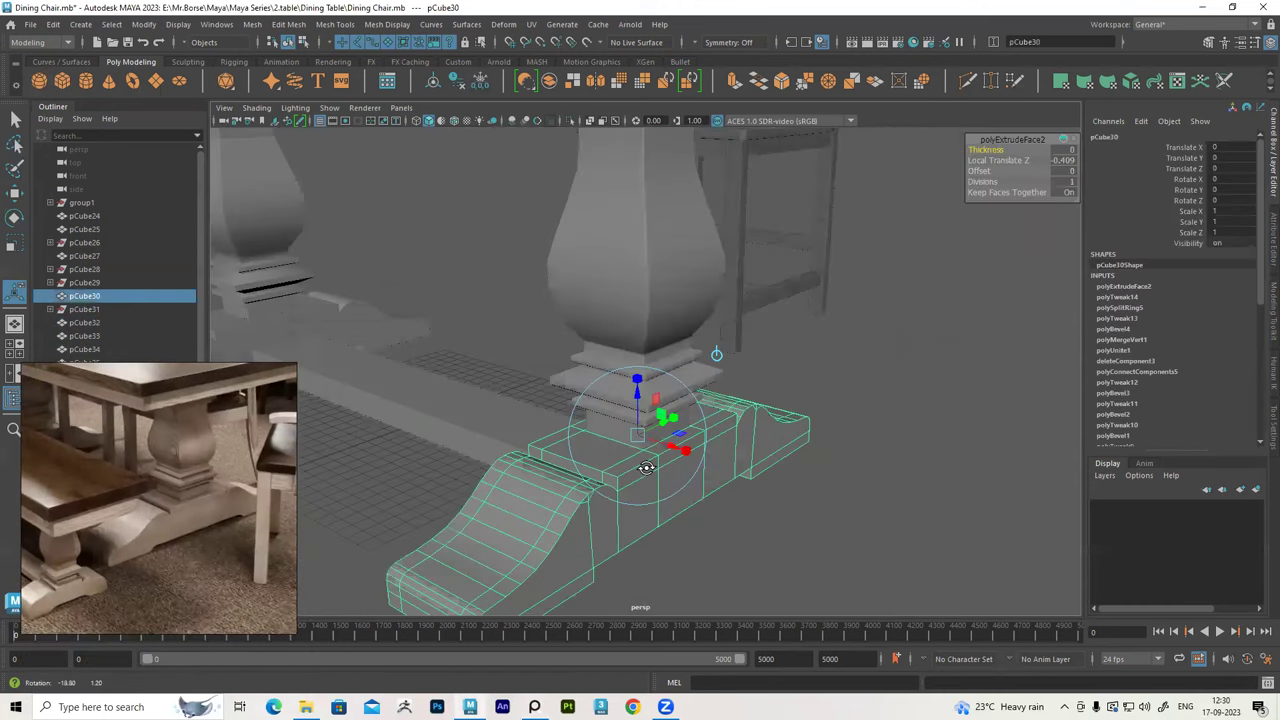
pyautogui.scroll(1, 600, 435)
pyautogui.scroll(1, 604, 430)
pyautogui.scroll(-1, 1167, 332)
pyautogui.scroll(-1, 1164, 345)
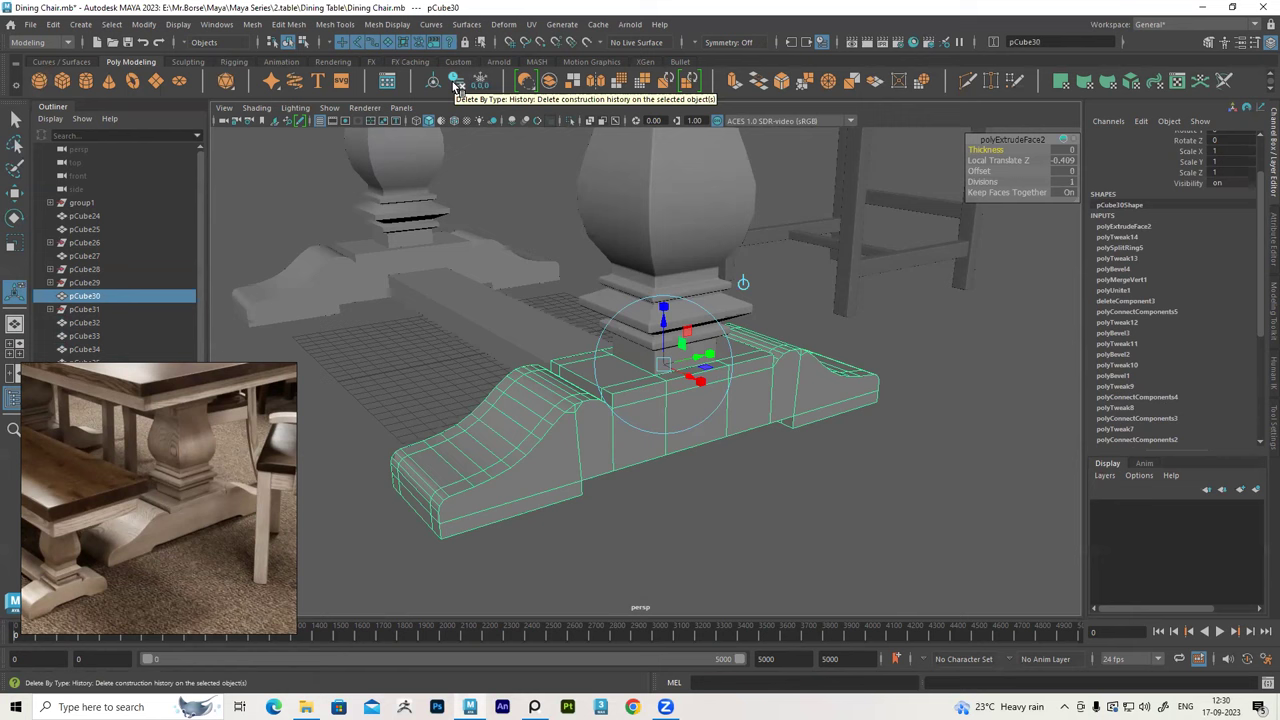
# Delete pCube30's construction history, frame it, and activate the Move tool
pyautogui.click(455, 82)
pyautogui.press('f')
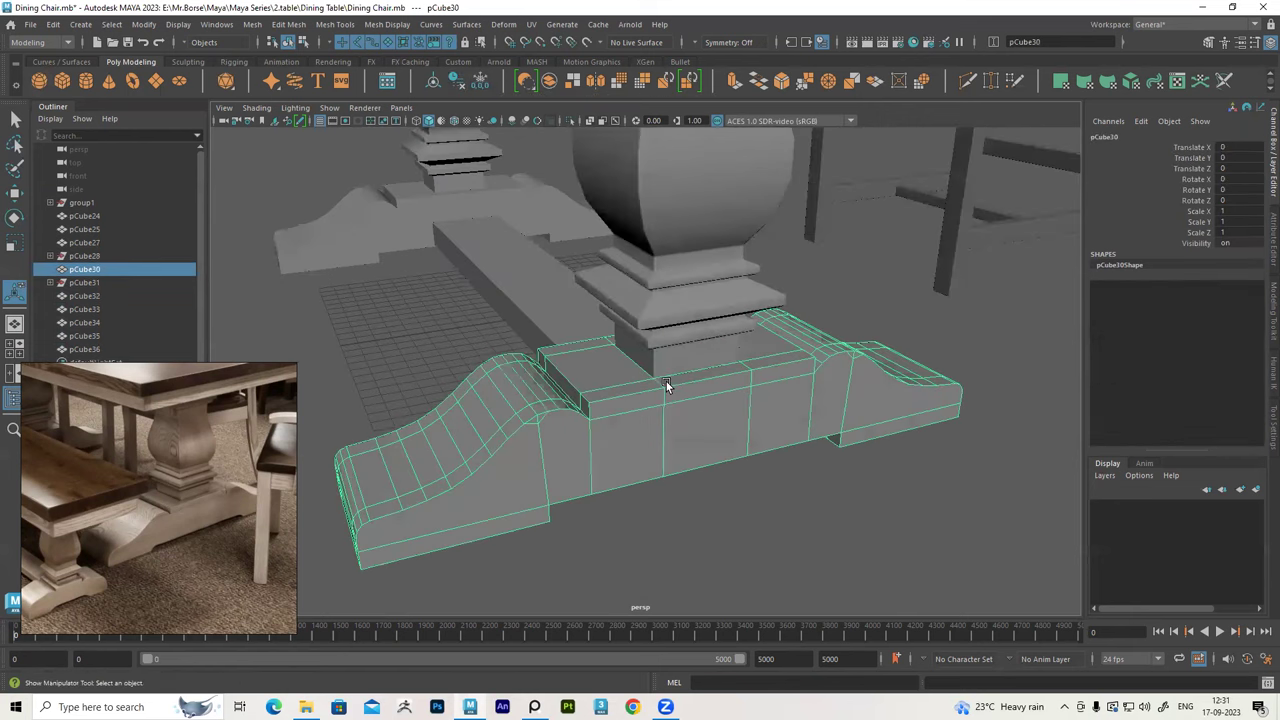
pyautogui.press('w')
pyautogui.keyDown('alt'); pyautogui.moveTo(640, 300); pyautogui.dragTo(538, 146); pyautogui.keyUp('alt')
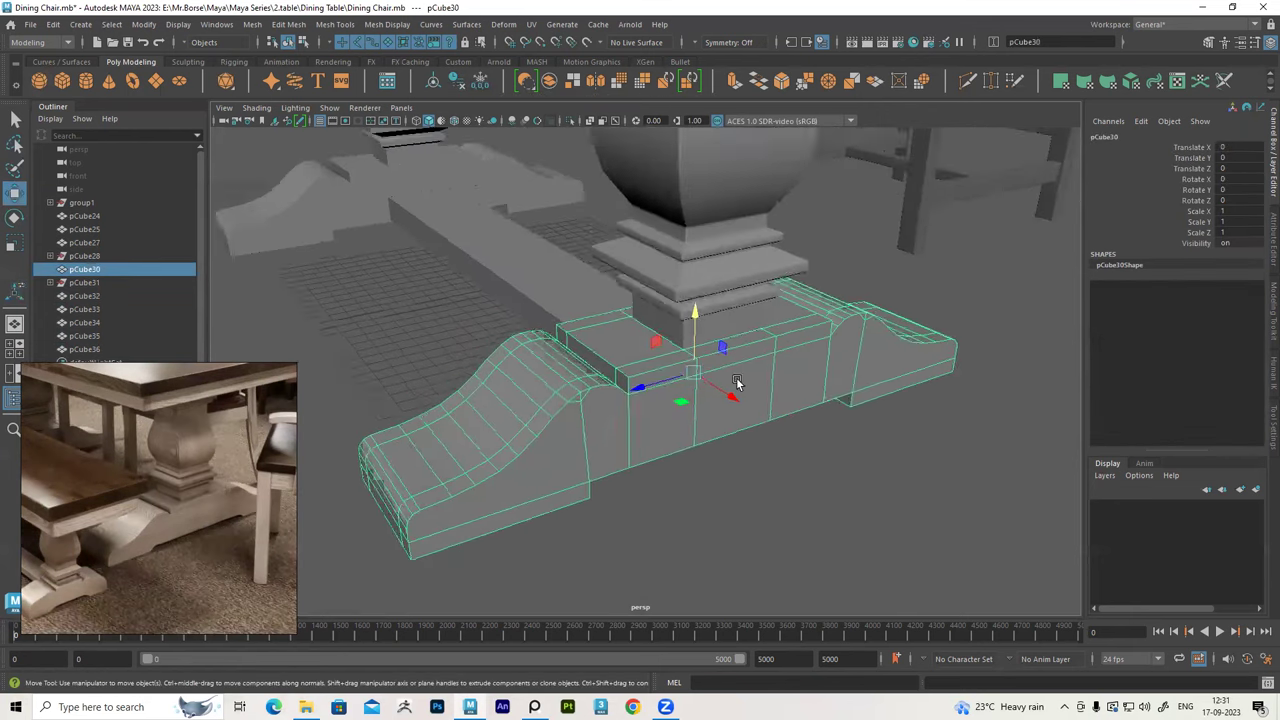
# Isolate the trestle foot pCube30 and switch to Edge mode on its top block
pyautogui.click(571, 120)
pyautogui.moveTo(600, 300)
pyautogui.keyDown('alt'); pyautogui.mouseDown()
pyautogui.moveTo(803, 334)
pyautogui.moveTo(697, 329)
pyautogui.moveTo(720, 325)
pyautogui.moveTo(595, 360)
pyautogui.mouseUp(); pyautogui.keyUp('alt')
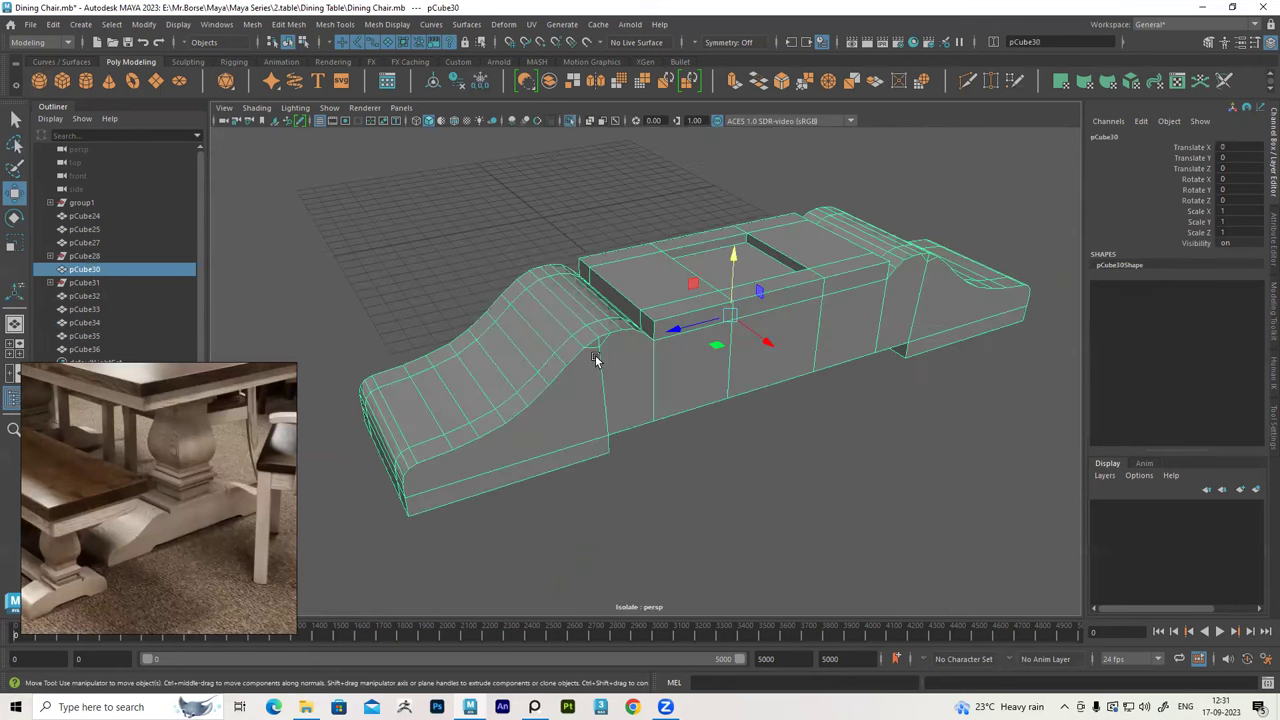
pyautogui.scroll(2, 669, 292)
pyautogui.scroll(2, 660, 311)
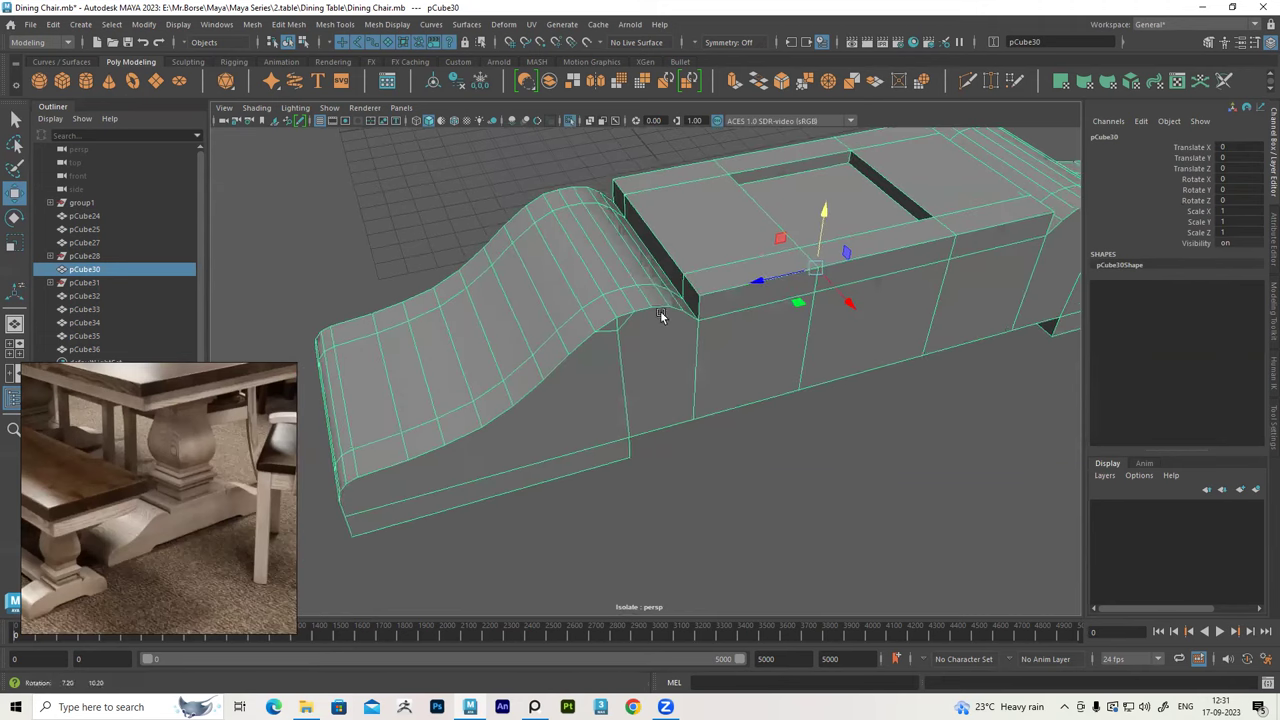
pyautogui.moveTo(704, 226); pyautogui.dragTo(724, 236, button='right')
pyautogui.moveTo(724, 236)
pyautogui.keyDown('alt'); pyautogui.mouseDown()
pyautogui.moveTo(716, 292)
pyautogui.moveTo(707, 223)
pyautogui.mouseUp(); pyautogui.keyUp('alt')
pyautogui.scroll(-3, 735, 300)
pyautogui.scroll(2, 724, 296)
pyautogui.scroll(1, 678, 313)
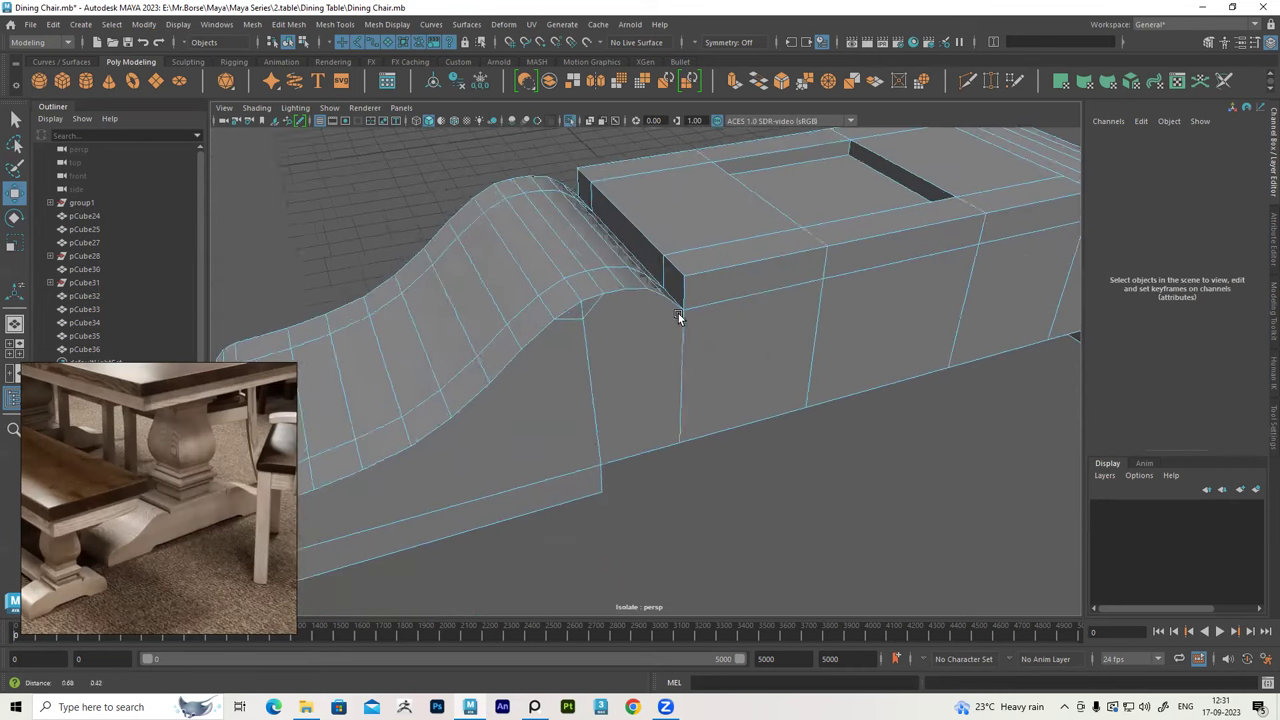
pyautogui.scroll(1, 678, 313)
pyautogui.scroll(1, 682, 279)
pyautogui.click(682, 279)
# Pick a bottom edge of the top block, viewed from underneath
pyautogui.moveTo(682, 279)
pyautogui.keyDown('alt'); pyautogui.mouseDown()
pyautogui.moveTo(481, 371)
pyautogui.moveTo(753, 352)
pyautogui.moveTo(751, 340)
pyautogui.moveTo(766, 400)
pyautogui.moveTo(731, 349)
pyautogui.moveTo(652, 336)
pyautogui.moveTo(579, 368)
pyautogui.moveTo(763, 371)
pyautogui.moveTo(738, 273)
pyautogui.mouseUp(); pyautogui.keyUp('alt')
pyautogui.scroll(3, 652, 336)
pyautogui.scroll(3, 634, 336)
pyautogui.scroll(-5, 577, 371)
pyautogui.scroll(3, 818, 376)
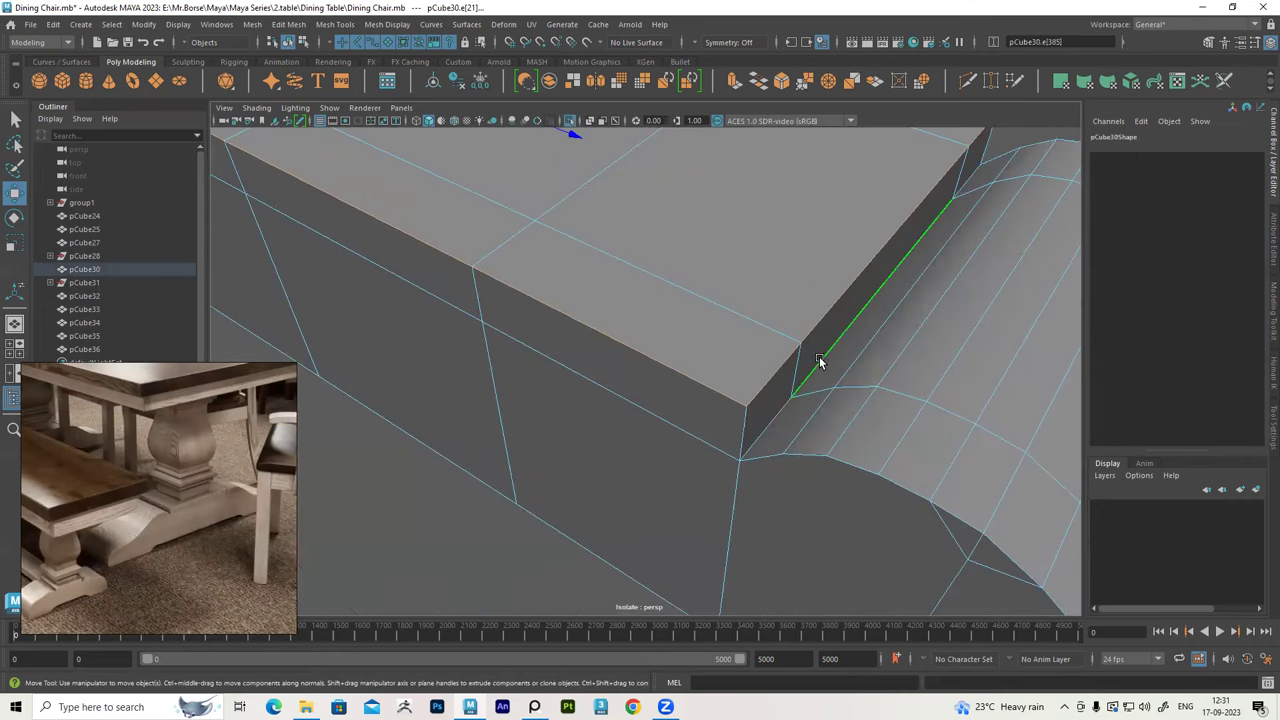
pyautogui.scroll(-5, 818, 360)
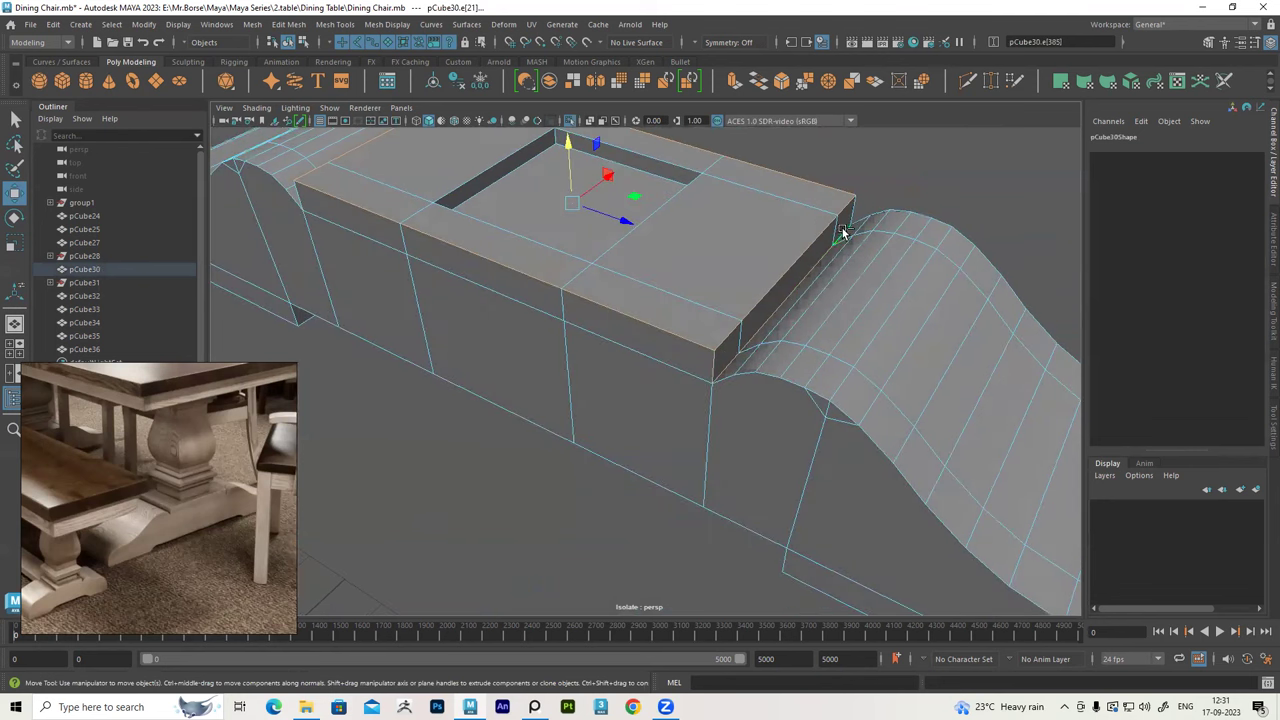
pyautogui.moveTo(856, 214)
pyautogui.keyDown('alt'); pyautogui.mouseDown()
pyautogui.moveTo(922, 297)
pyautogui.moveTo(711, 283)
pyautogui.moveTo(817, 323)
pyautogui.moveTo(679, 364)
pyautogui.moveTo(772, 316)
pyautogui.moveTo(835, 372)
pyautogui.moveTo(766, 309)
pyautogui.moveTo(763, 354)
pyautogui.moveTo(880, 423)
pyautogui.moveTo(650, 366)
pyautogui.mouseUp(); pyautogui.keyUp('alt')
pyautogui.moveTo(663, 447)
pyautogui.keyDown('alt'); pyautogui.mouseDown()
pyautogui.moveTo(708, 284)
pyautogui.moveTo(618, 264)
pyautogui.mouseUp(); pyautogui.keyUp('alt')
pyautogui.keyDown('alt'); pyautogui.moveTo(668, 370); pyautogui.dragTo(663, 265); pyautogui.keyUp('alt')
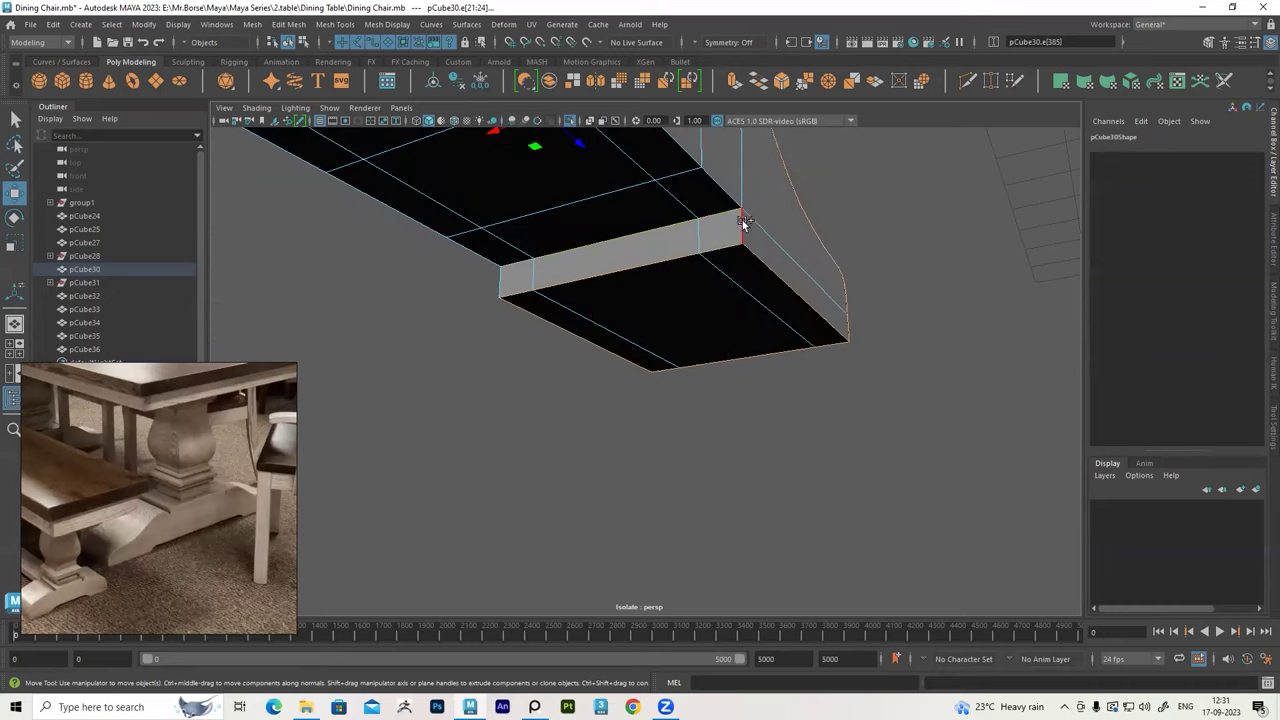
pyautogui.click(476, 256)
pyautogui.moveTo(476, 256)
pyautogui.keyDown('alt'); pyautogui.mouseDown()
pyautogui.moveTo(792, 378)
pyautogui.moveTo(716, 358)
pyautogui.mouseUp(); pyautogui.keyUp('alt')
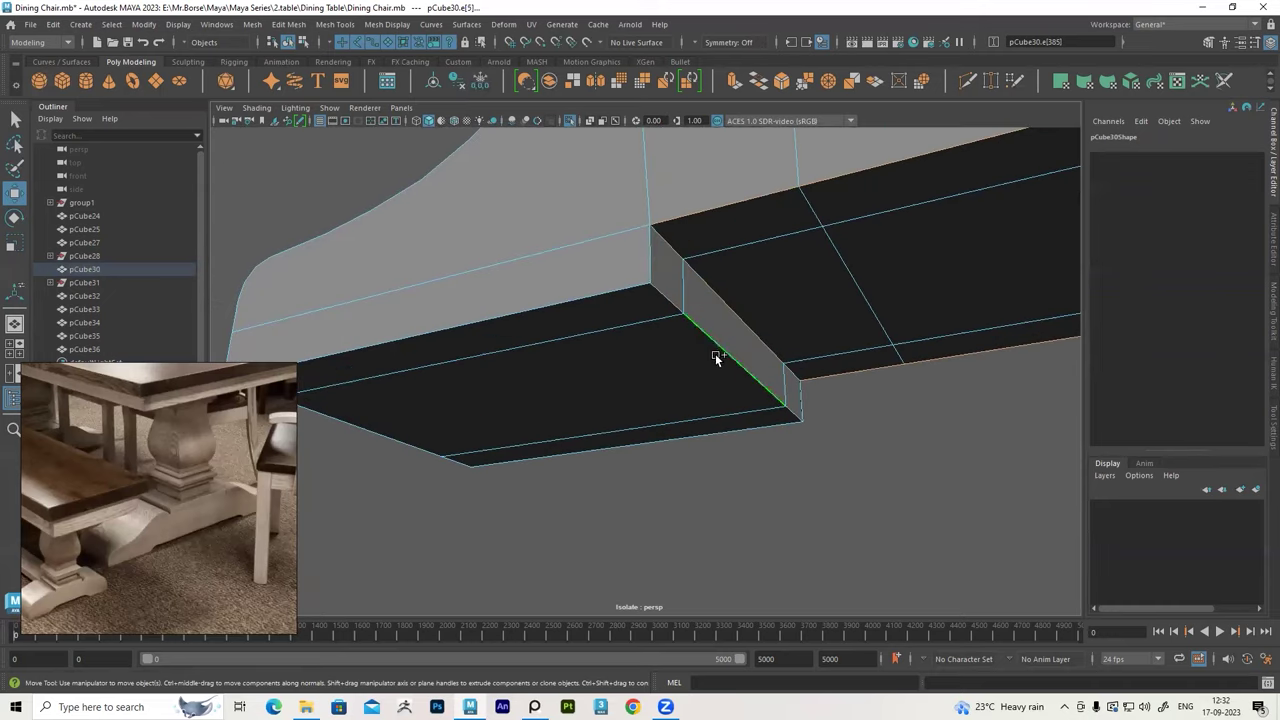
pyautogui.scroll(-5, 619, 330)
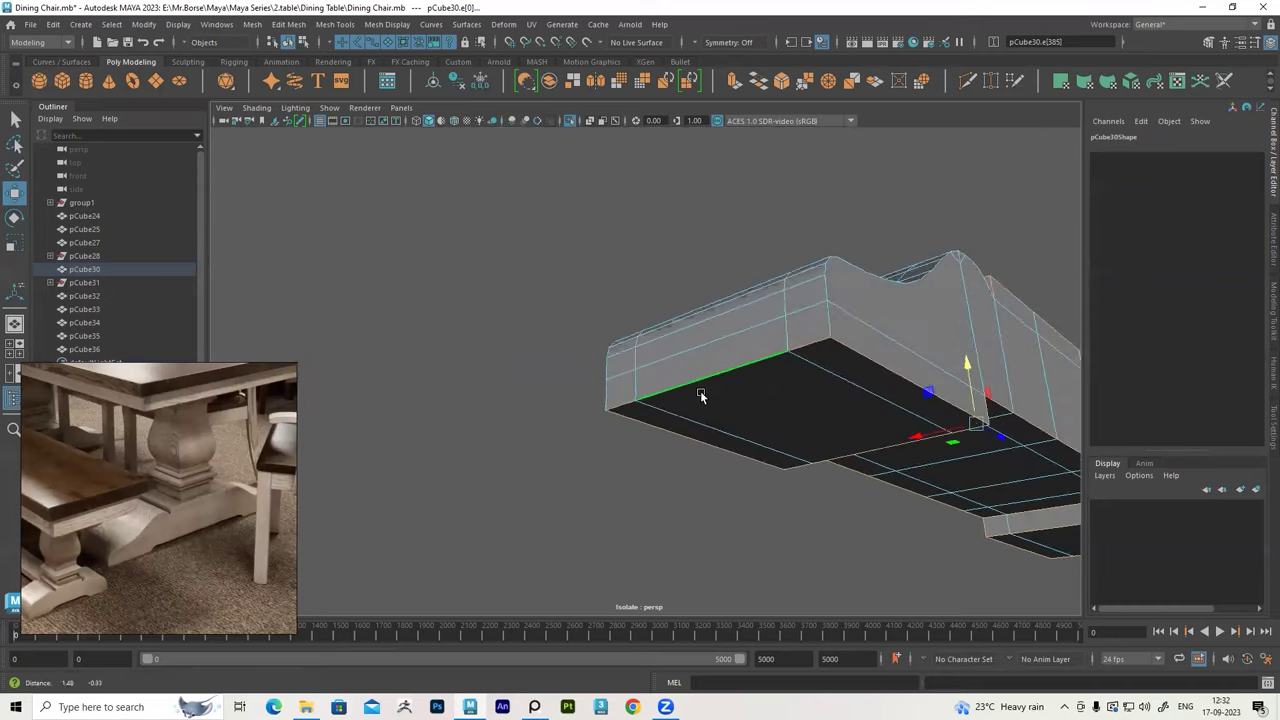
# Select the edge loop around the foot's rounded end
pyautogui.keyDown('alt'); pyautogui.moveTo(619, 330); pyautogui.dragTo(740, 324); pyautogui.keyUp('alt')
pyautogui.scroll(3, 657, 566)
pyautogui.moveTo(657, 566)
pyautogui.keyDown('alt'); pyautogui.mouseDown()
pyautogui.moveTo(628, 329)
pyautogui.moveTo(684, 446)
pyautogui.mouseUp(); pyautogui.keyUp('alt')
pyautogui.moveTo(820, 358)
pyautogui.keyDown('alt'); pyautogui.mouseDown()
pyautogui.moveTo(763, 320)
pyautogui.moveTo(766, 337)
pyautogui.mouseUp(); pyautogui.keyUp('alt')
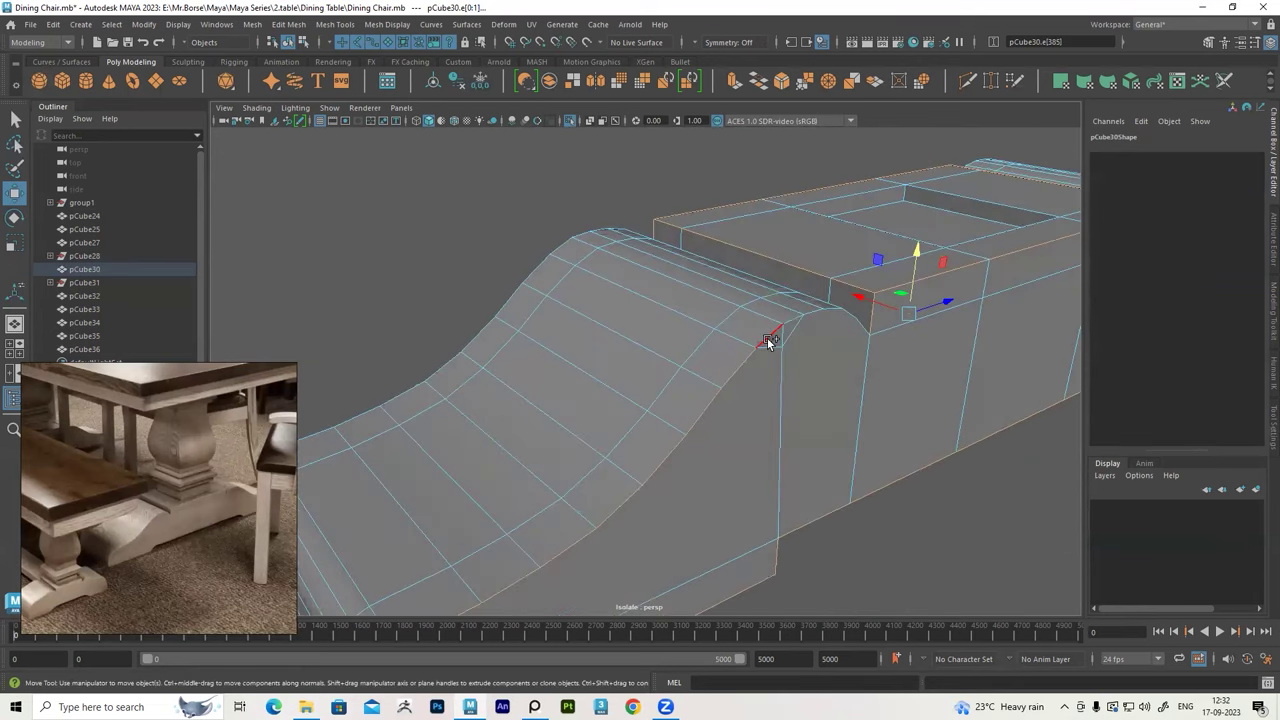
pyautogui.scroll(3, 766, 337)
pyautogui.scroll(-3, 708, 428)
pyautogui.moveTo(708, 428)
pyautogui.keyDown('alt'); pyautogui.mouseDown()
pyautogui.moveTo(931, 413)
pyautogui.moveTo(652, 308)
pyautogui.mouseUp(); pyautogui.keyUp('alt')
pyautogui.scroll(3, 652, 308)
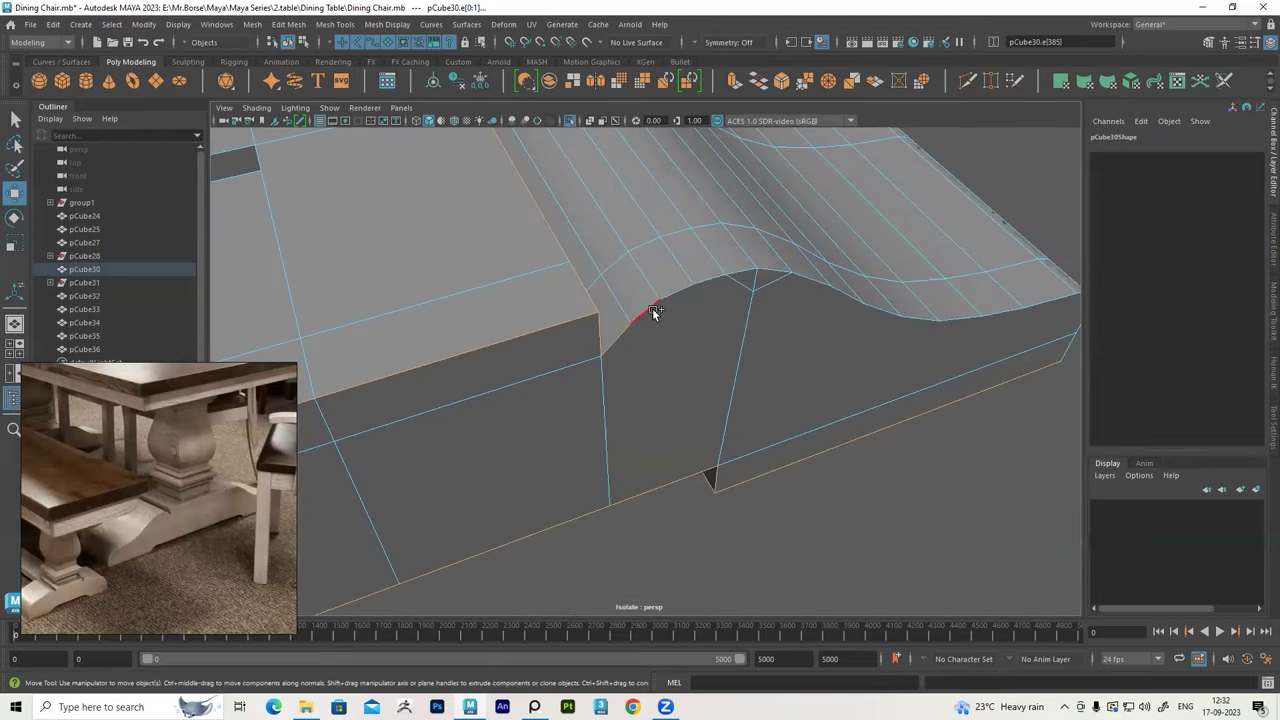
pyautogui.scroll(-3, 745, 275)
pyautogui.keyDown('alt'); pyautogui.moveTo(846, 486); pyautogui.dragTo(866, 451); pyautogui.keyUp('alt')
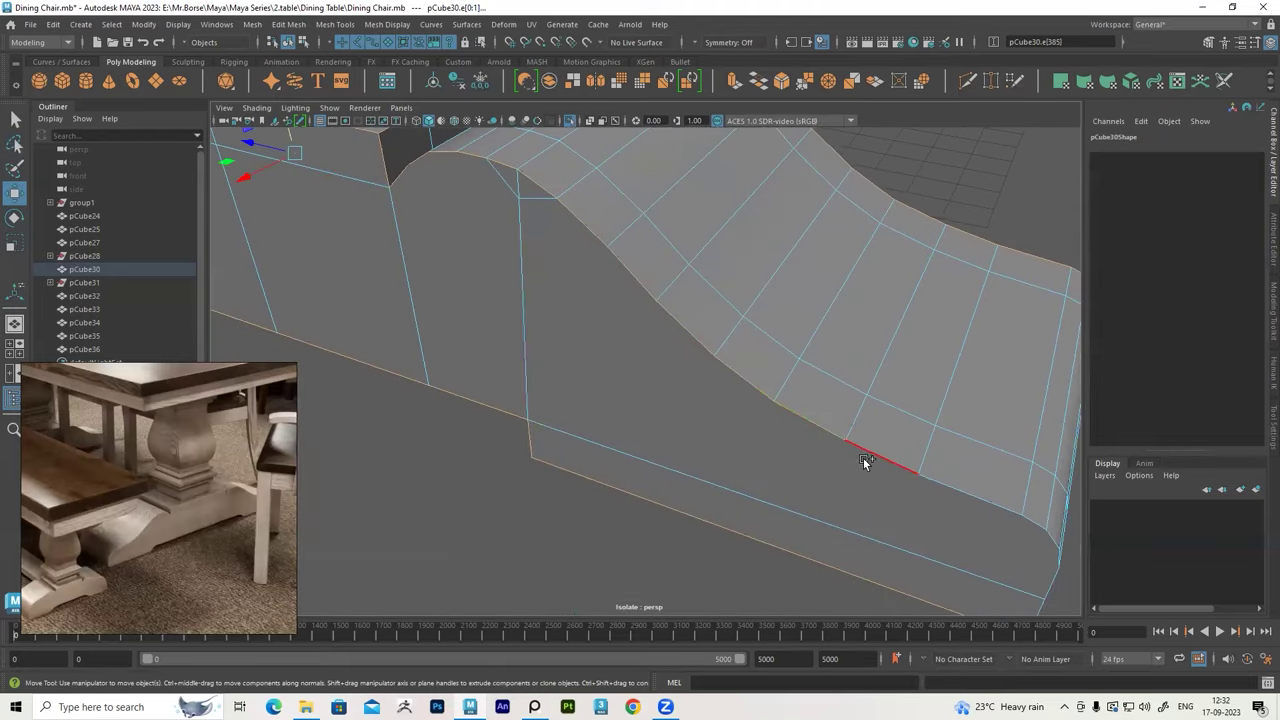
pyautogui.scroll(2, 866, 451)
pyautogui.doubleClick(692, 445)
# Select the edge loops running along the top recess
pyautogui.scroll(-3, 691, 443)
pyautogui.moveTo(671, 386)
pyautogui.keyDown('alt'); pyautogui.mouseDown()
pyautogui.moveTo(652, 476)
pyautogui.moveTo(556, 368)
pyautogui.moveTo(671, 384)
pyautogui.moveTo(635, 357)
pyautogui.moveTo(657, 337)
pyautogui.mouseUp(); pyautogui.keyUp('alt')
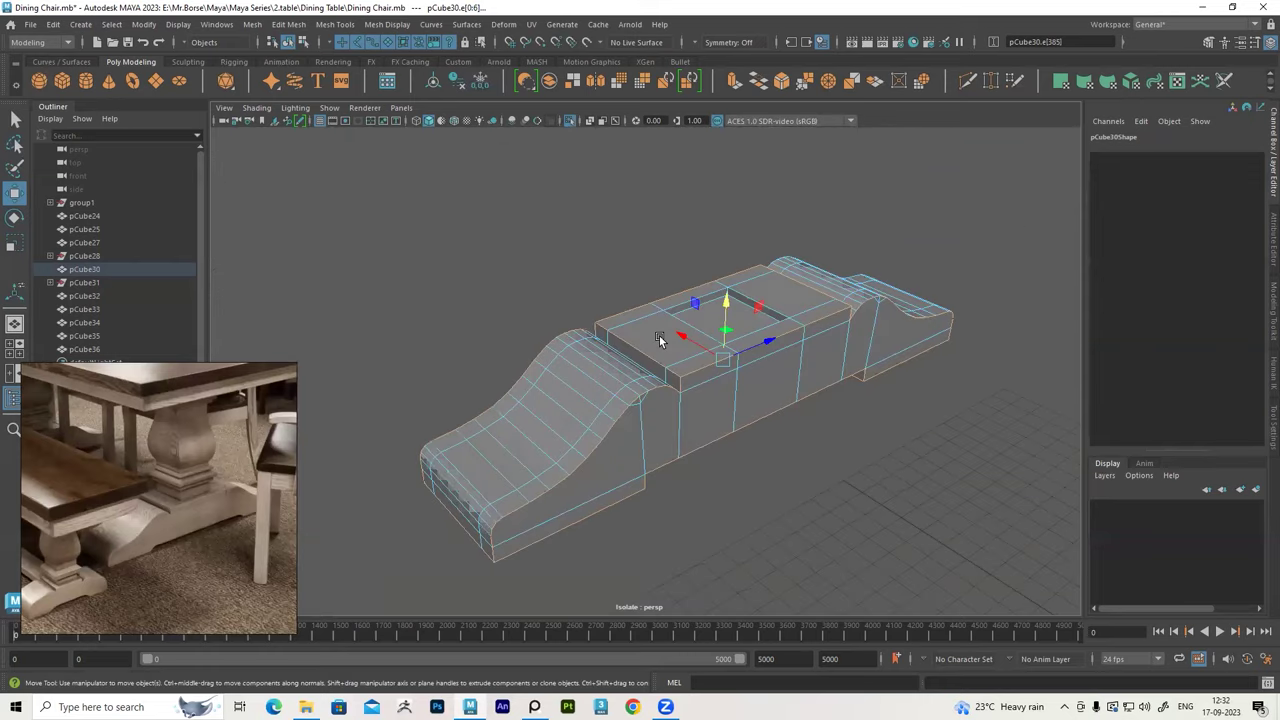
pyautogui.scroll(2, 687, 377)
pyautogui.keyDown('alt'); pyautogui.moveTo(687, 377); pyautogui.dragTo(670, 361); pyautogui.keyUp('alt')
pyautogui.scroll(3, 670, 361)
pyautogui.moveTo(611, 394)
pyautogui.keyDown('alt'); pyautogui.mouseDown()
pyautogui.moveTo(527, 363)
pyautogui.moveTo(583, 334)
pyautogui.moveTo(497, 263)
pyautogui.moveTo(517, 277)
pyautogui.mouseUp(); pyautogui.keyUp('alt')
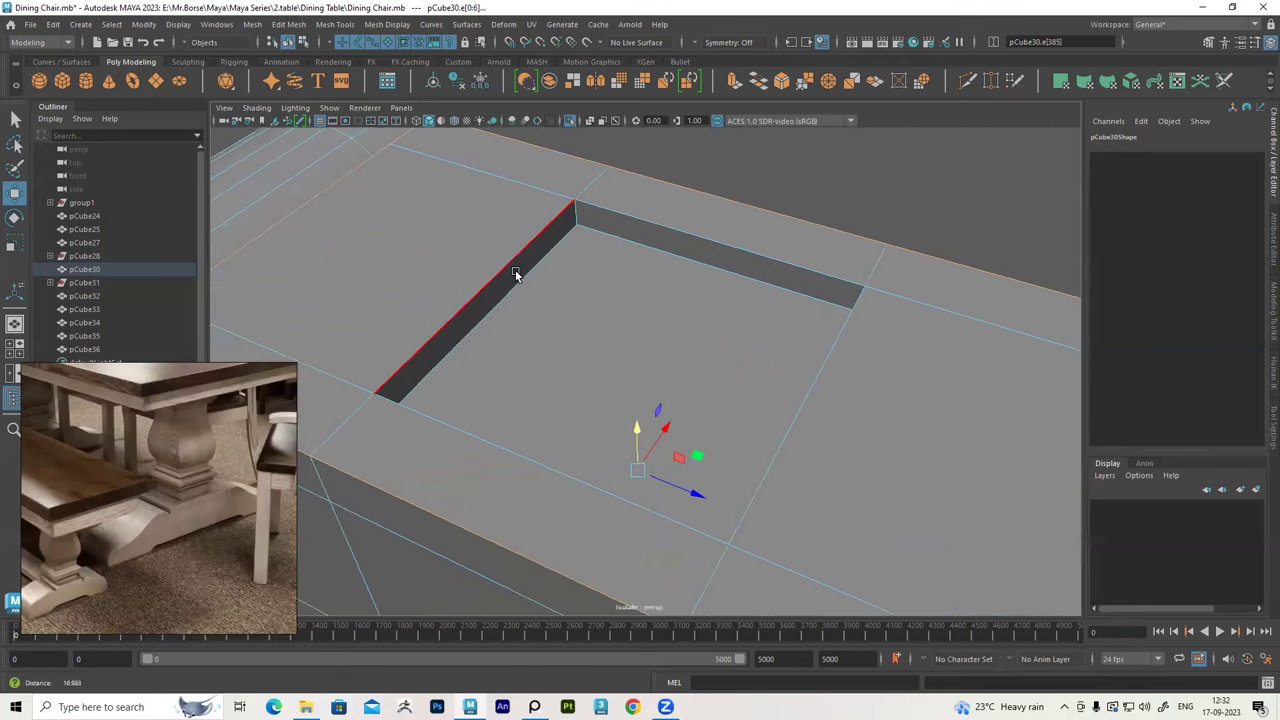
pyautogui.scroll(2, 512, 270)
pyautogui.scroll(-3, 622, 216)
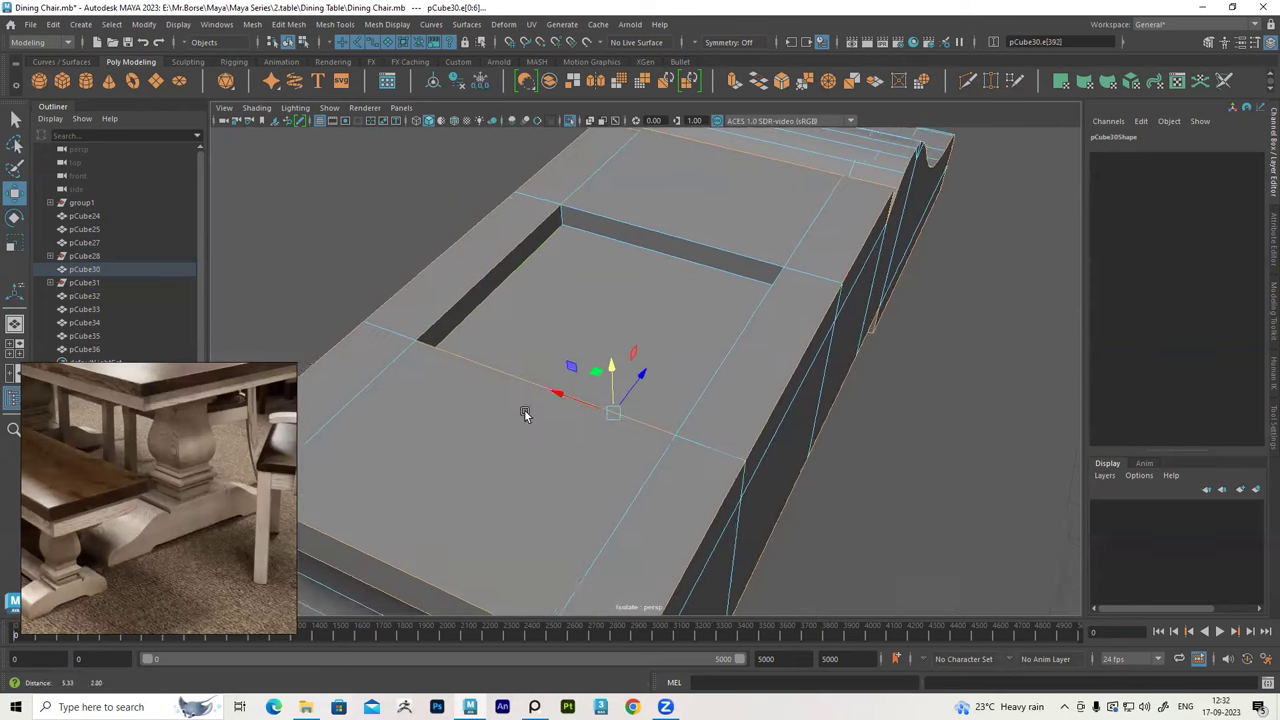
pyautogui.moveTo(591, 234)
pyautogui.keyDown('alt'); pyautogui.mouseDown()
pyautogui.moveTo(694, 237)
pyautogui.moveTo(737, 269)
pyautogui.moveTo(664, 352)
pyautogui.moveTo(747, 341)
pyautogui.moveTo(660, 285)
pyautogui.mouseUp(); pyautogui.keyUp('alt')
pyautogui.doubleClick(726, 258)
pyautogui.keyDown('shift'); pyautogui.doubleClick(737, 269); pyautogui.keyUp('shift')
# Bevel the recess edges with 2 segments and a 0.3 fraction, then return to Object Mode
pyautogui.click(280, 25)
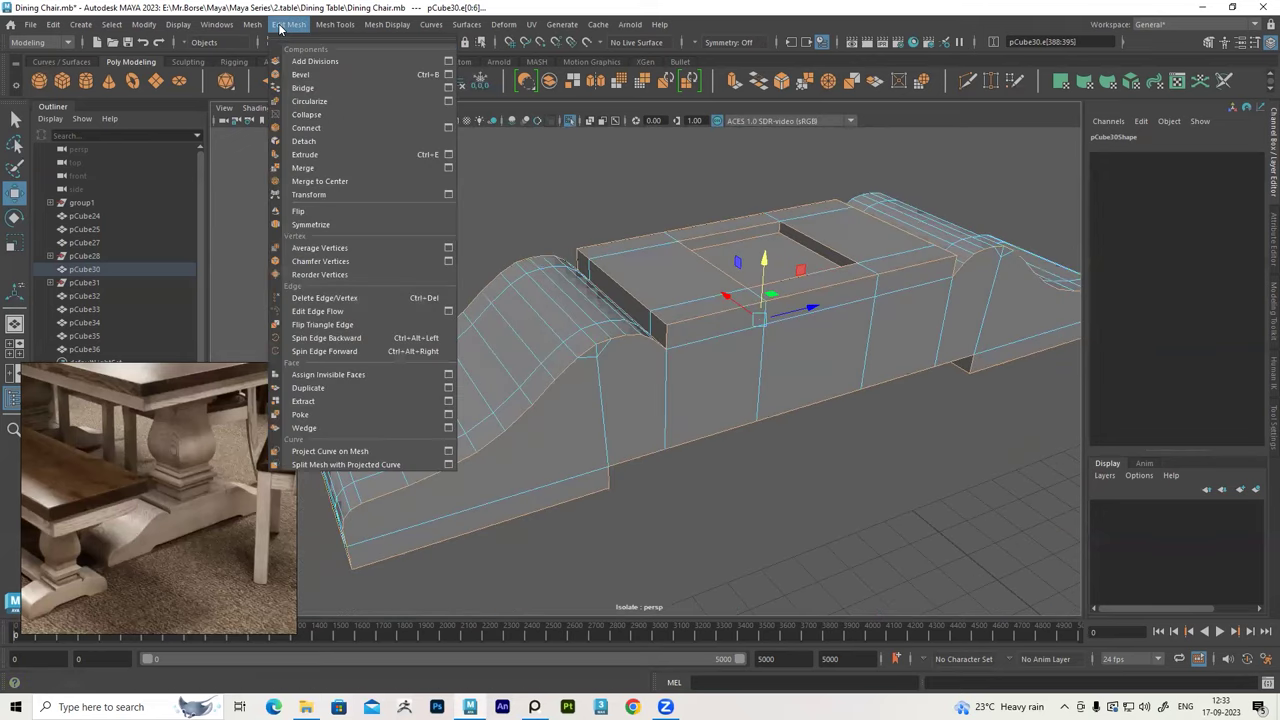
pyautogui.click(305, 76)
pyautogui.moveTo(783, 266)
pyautogui.keyDown('alt'); pyautogui.mouseDown()
pyautogui.moveTo(803, 309)
pyautogui.moveTo(843, 320)
pyautogui.mouseUp(); pyautogui.keyUp('alt')
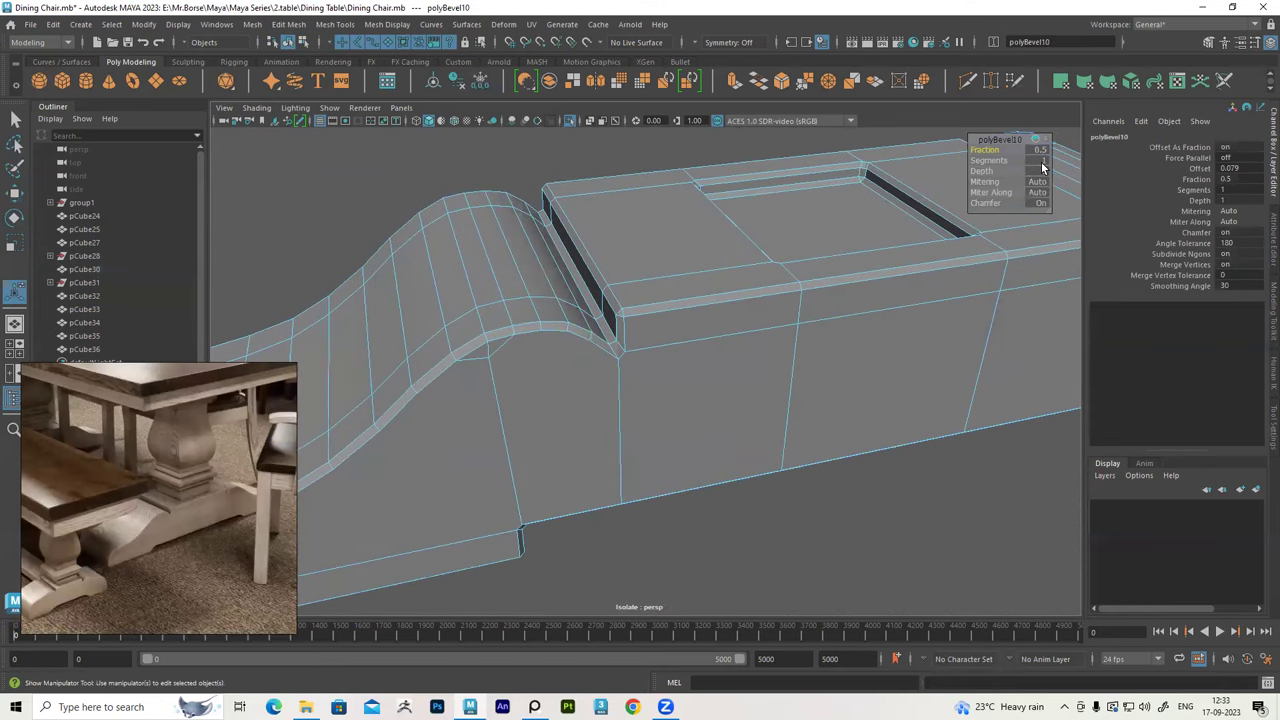
pyautogui.write('2')
pyautogui.press('Return')
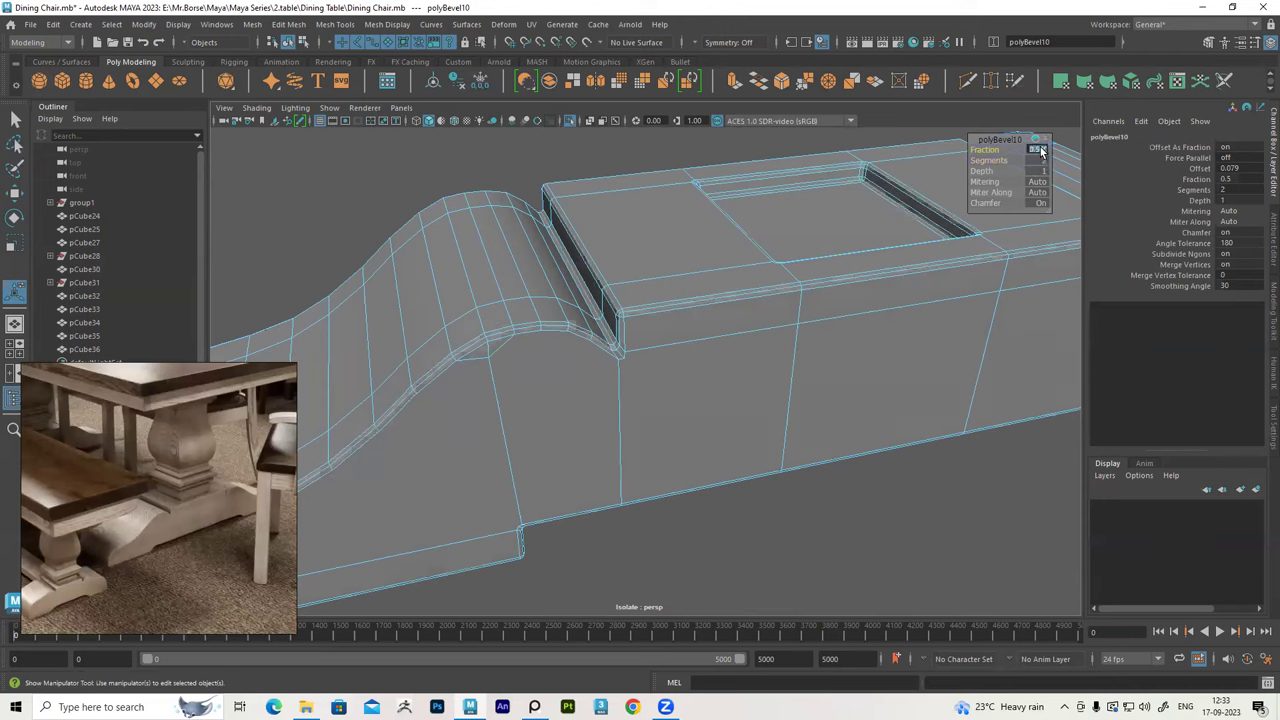
pyautogui.moveTo(1040, 150); pyautogui.dragTo(1041, 150)
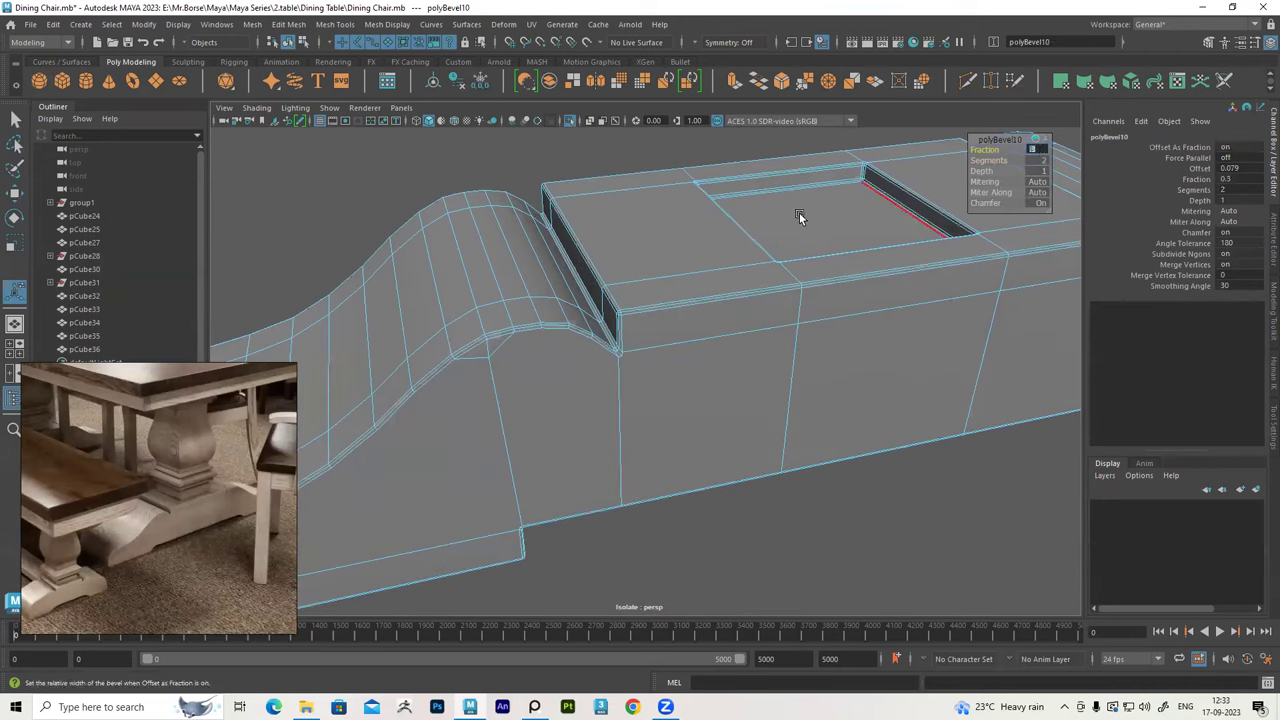
pyautogui.moveTo(642, 220); pyautogui.dragTo(721, 191, button='right')
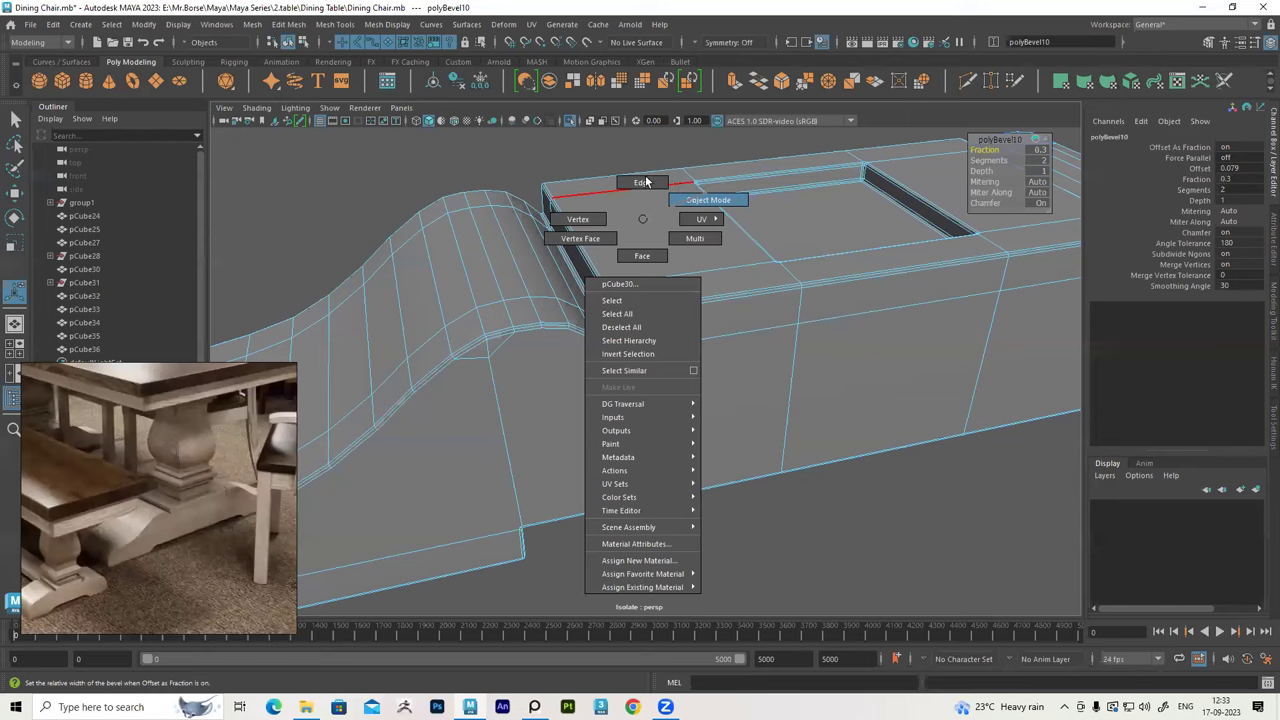
pyautogui.keyDown('alt'); pyautogui.moveTo(632, 198); pyautogui.dragTo(742, 327); pyautogui.keyUp('alt')
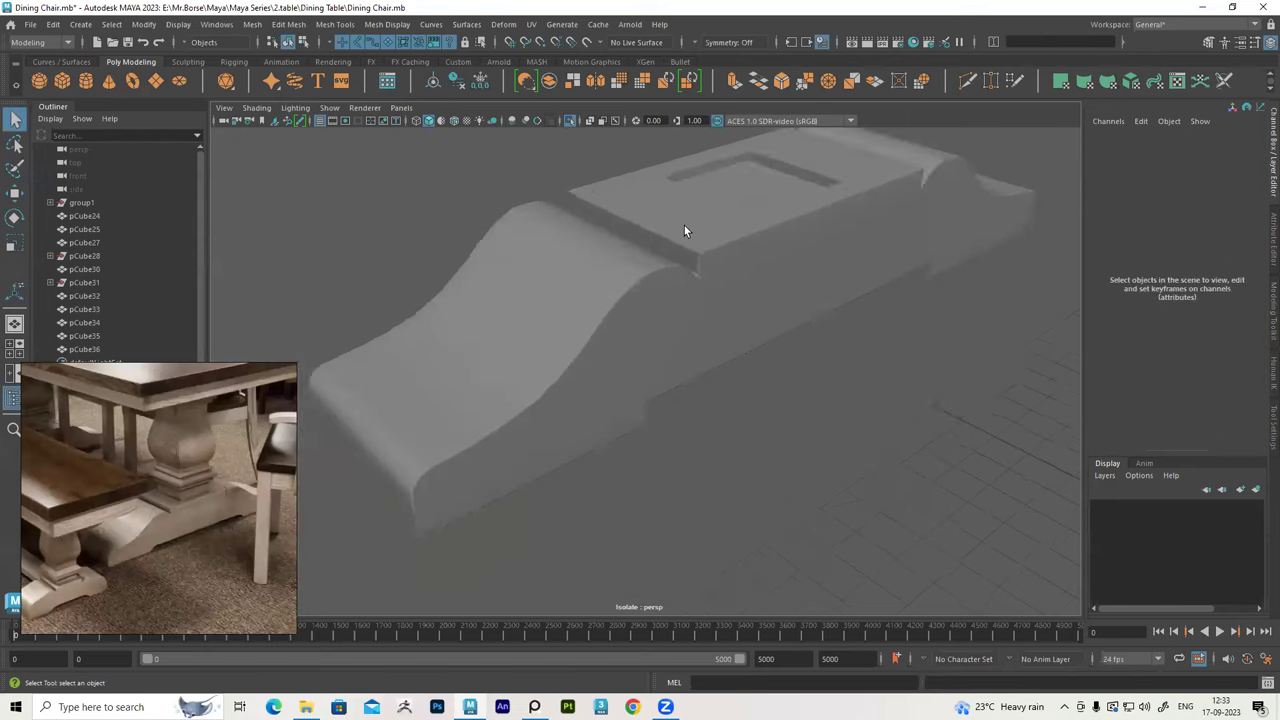
# Inspect the bevelled edges of pCube30 up close from several angles
pyautogui.keyDown('alt'); pyautogui.moveTo(743, 328); pyautogui.dragTo(581, 149, button='right'); pyautogui.keyUp('alt')
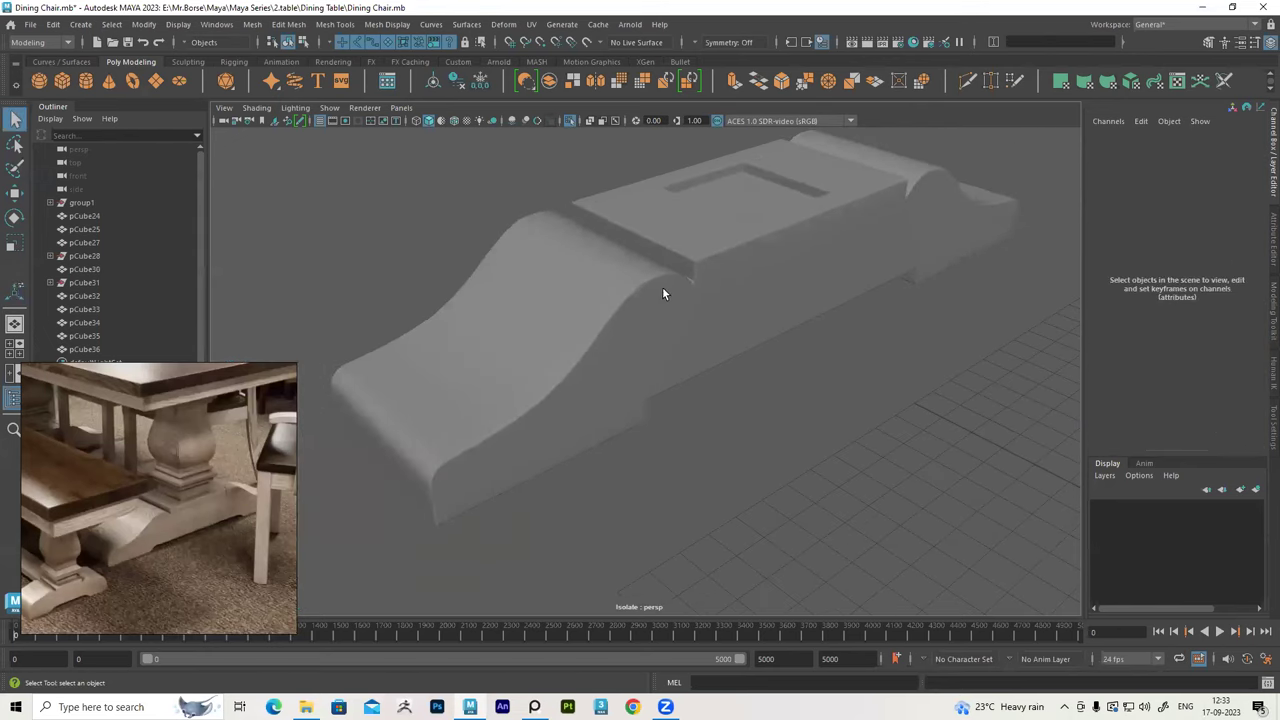
pyautogui.click(634, 269)
pyautogui.moveTo(754, 349)
pyautogui.keyDown('alt'); pyautogui.mouseDown(button='right')
pyautogui.moveTo(777, 318)
pyautogui.moveTo(761, 406)
pyautogui.mouseUp(button='right'); pyautogui.keyUp('alt')
pyautogui.keyDown('alt'); pyautogui.moveTo(761, 406); pyautogui.dragTo(990, 552); pyautogui.keyUp('alt')
pyautogui.click(990, 552)
pyautogui.keyDown('alt'); pyautogui.moveTo(990, 552); pyautogui.dragTo(823, 357, button='right'); pyautogui.keyUp('alt')
pyautogui.keyDown('alt'); pyautogui.moveTo(823, 357); pyautogui.dragTo(847, 377, button='middle'); pyautogui.keyUp('alt')
pyautogui.moveTo(847, 377)
pyautogui.keyDown('alt'); pyautogui.mouseDown()
pyautogui.moveTo(726, 346)
pyautogui.moveTo(754, 389)
pyautogui.moveTo(731, 331)
pyautogui.moveTo(685, 397)
pyautogui.mouseUp(); pyautogui.keyUp('alt')
# Apply Mesh Display > Soften Edge to pCube30
pyautogui.click(711, 337)
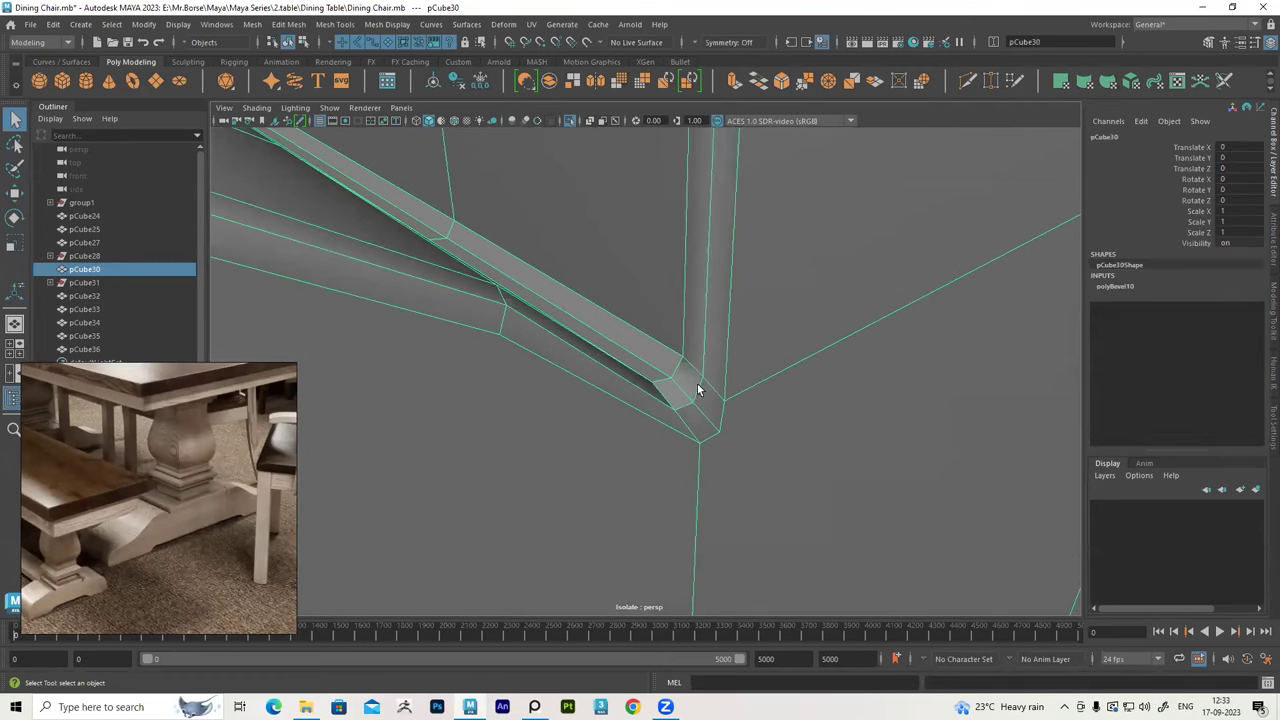
pyautogui.scroll(-2, 700, 387)
pyautogui.keyDown('alt'); pyautogui.moveTo(893, 516); pyautogui.dragTo(1006, 574); pyautogui.keyUp('alt')
pyautogui.click(1006, 572)
pyautogui.moveTo(843, 384)
pyautogui.keyDown('alt'); pyautogui.mouseDown()
pyautogui.moveTo(794, 337)
pyautogui.moveTo(751, 337)
pyautogui.moveTo(774, 354)
pyautogui.moveTo(725, 330)
pyautogui.moveTo(688, 378)
pyautogui.mouseUp(); pyautogui.keyUp('alt')
pyautogui.click(768, 357)
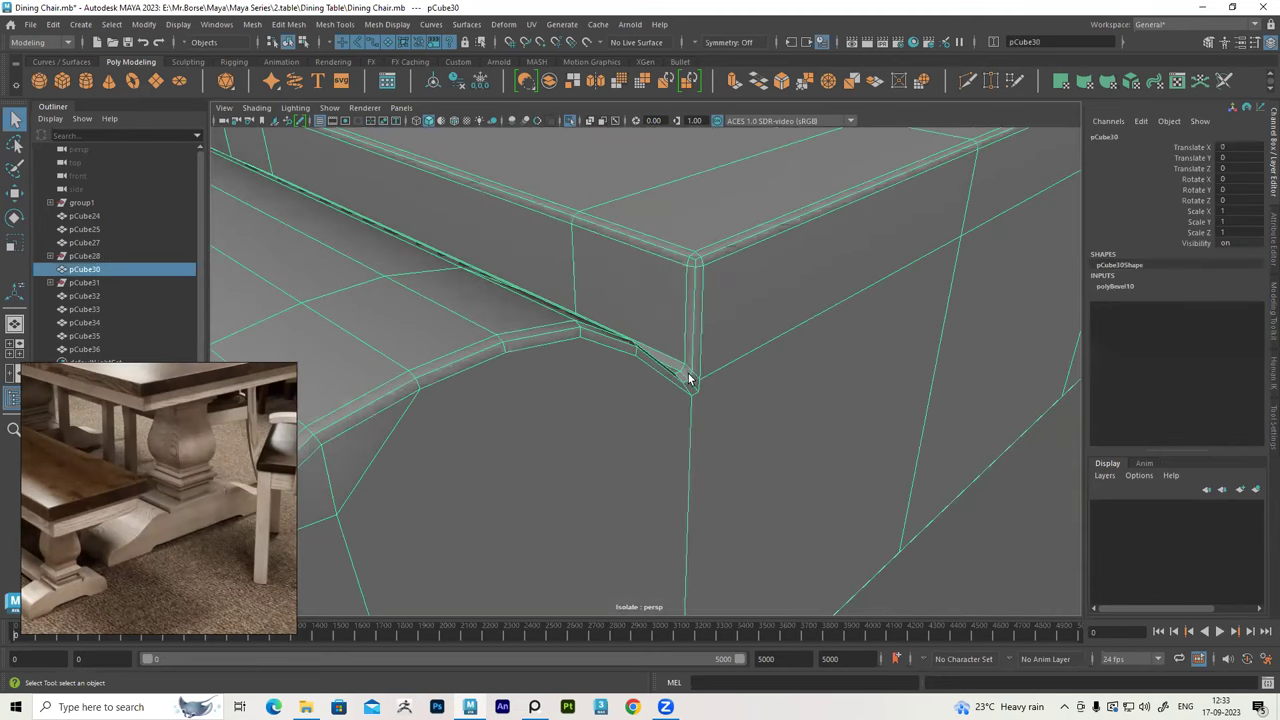
pyautogui.click(377, 28)
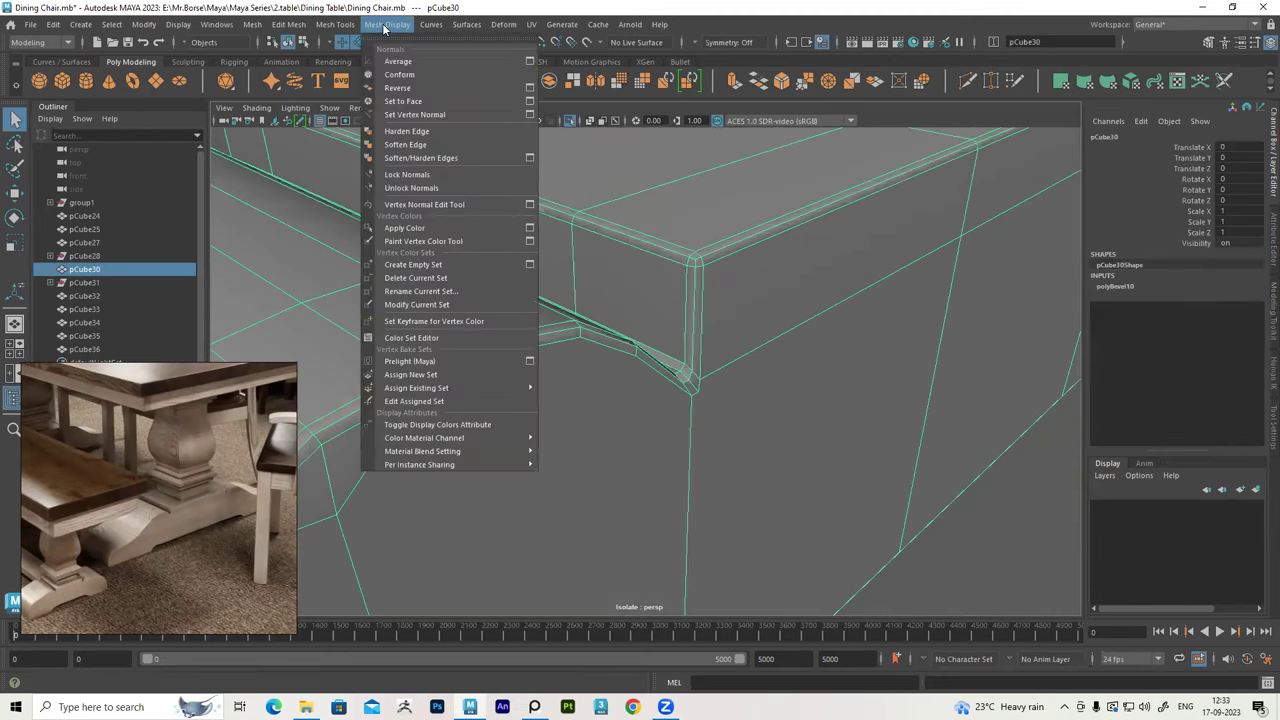
pyautogui.click(414, 147)
# Check the smoothed shading and turn off Isolate Select to show the whole table
pyautogui.click(929, 537)
pyautogui.moveTo(711, 372)
pyautogui.keyDown('alt'); pyautogui.mouseDown()
pyautogui.moveTo(703, 406)
pyautogui.moveTo(683, 383)
pyautogui.moveTo(600, 409)
pyautogui.moveTo(650, 404)
pyautogui.moveTo(576, 165)
pyautogui.mouseUp(); pyautogui.keyUp('alt')
pyautogui.scroll(-3, 650, 404)
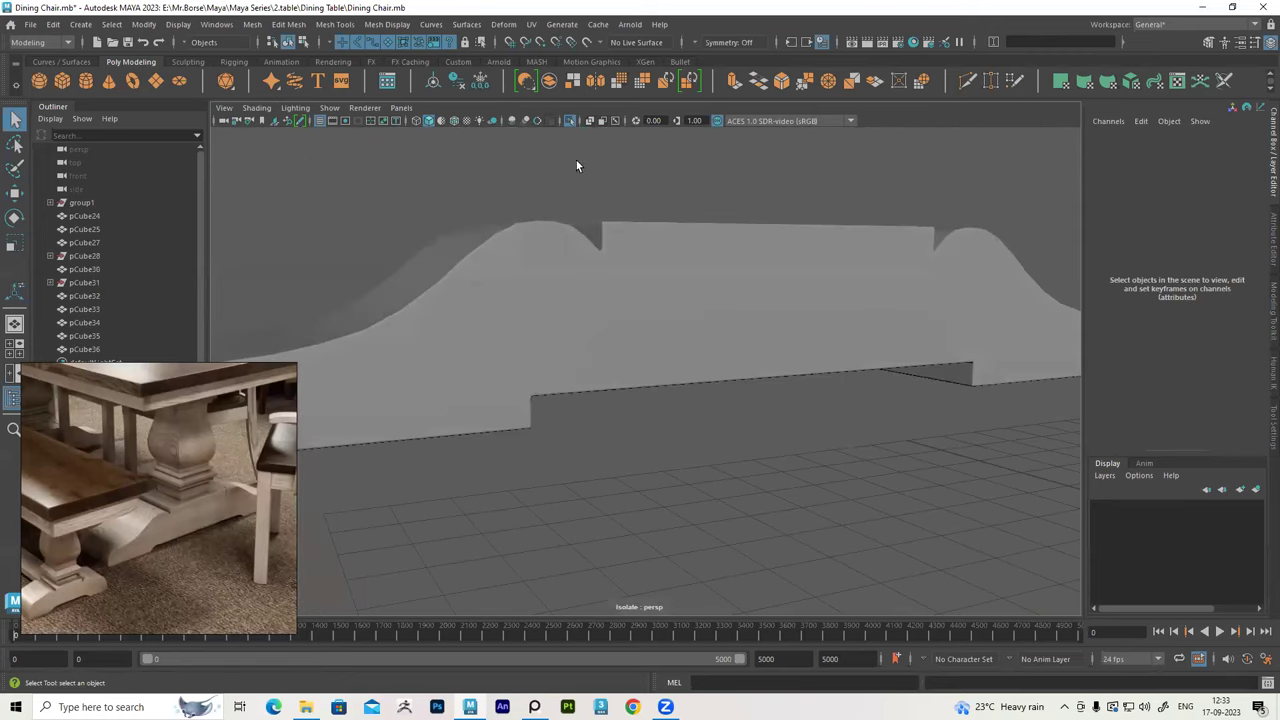
pyautogui.click(568, 118)
pyautogui.moveTo(632, 241)
pyautogui.keyDown('alt'); pyautogui.mouseDown()
pyautogui.moveTo(606, 363)
pyautogui.moveTo(641, 335)
pyautogui.mouseUp(); pyautogui.keyUp('alt')
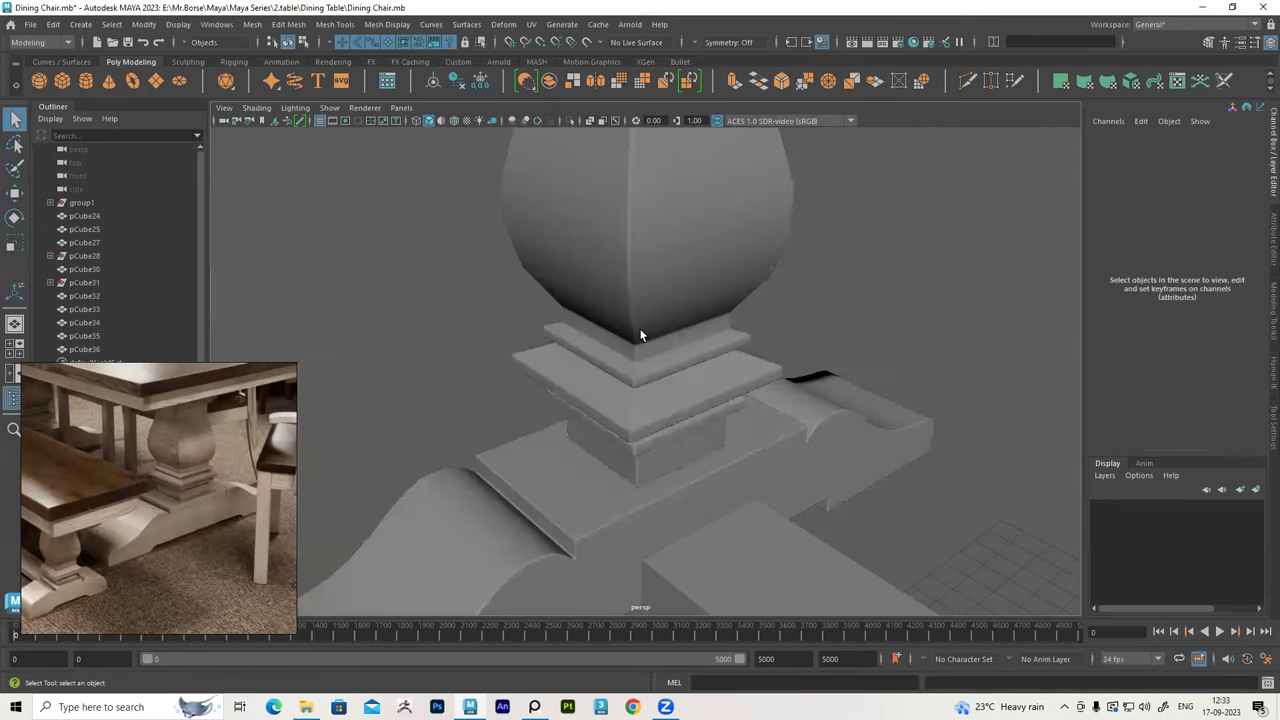
pyautogui.click(641, 335)
# Soften the edges of the pedestal base piece pCube32
pyautogui.keyDown('alt'); pyautogui.moveTo(611, 277); pyautogui.dragTo(651, 277); pyautogui.keyUp('alt')
pyautogui.moveTo(651, 277)
pyautogui.keyDown('alt'); pyautogui.mouseDown(button='right')
pyautogui.moveTo(594, 229)
pyautogui.moveTo(686, 412)
pyautogui.mouseUp(button='right'); pyautogui.keyUp('alt')
pyautogui.keyDown('alt'); pyautogui.moveTo(686, 412); pyautogui.dragTo(706, 321); pyautogui.keyUp('alt')
pyautogui.keyDown('alt'); pyautogui.moveTo(706, 321); pyautogui.dragTo(668, 428, button='middle'); pyautogui.keyUp('alt')
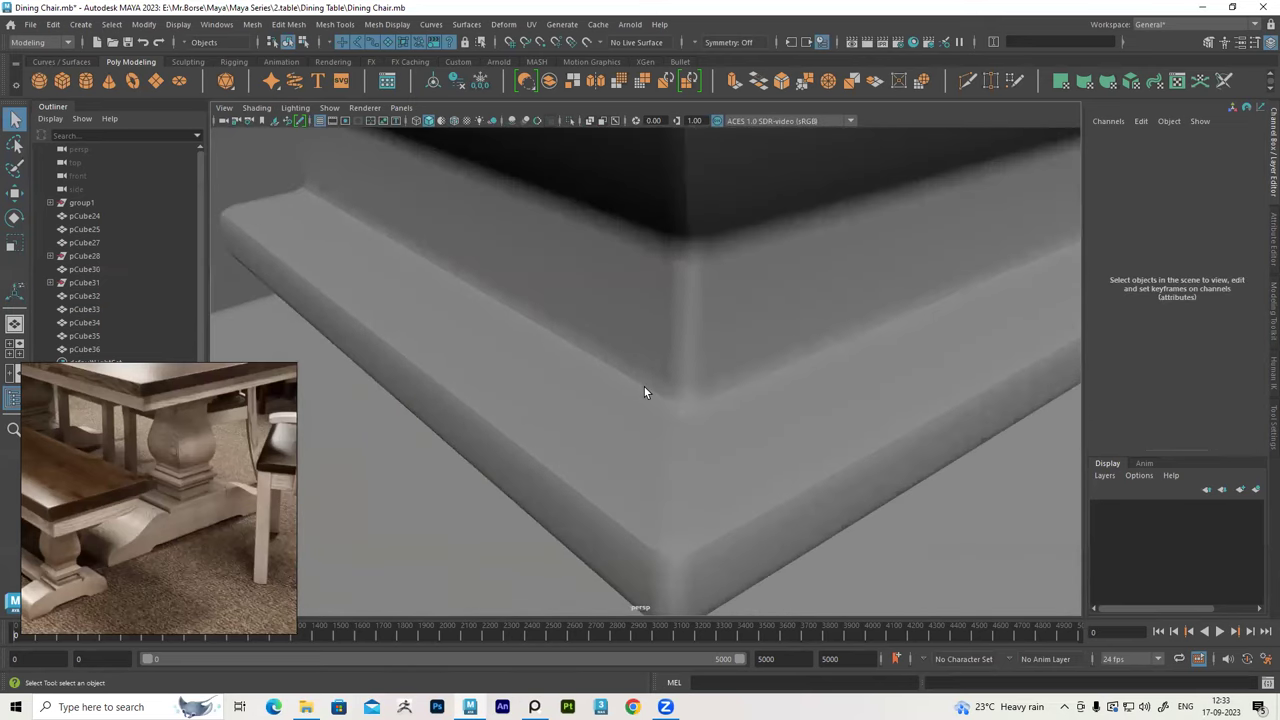
pyautogui.click(636, 387)
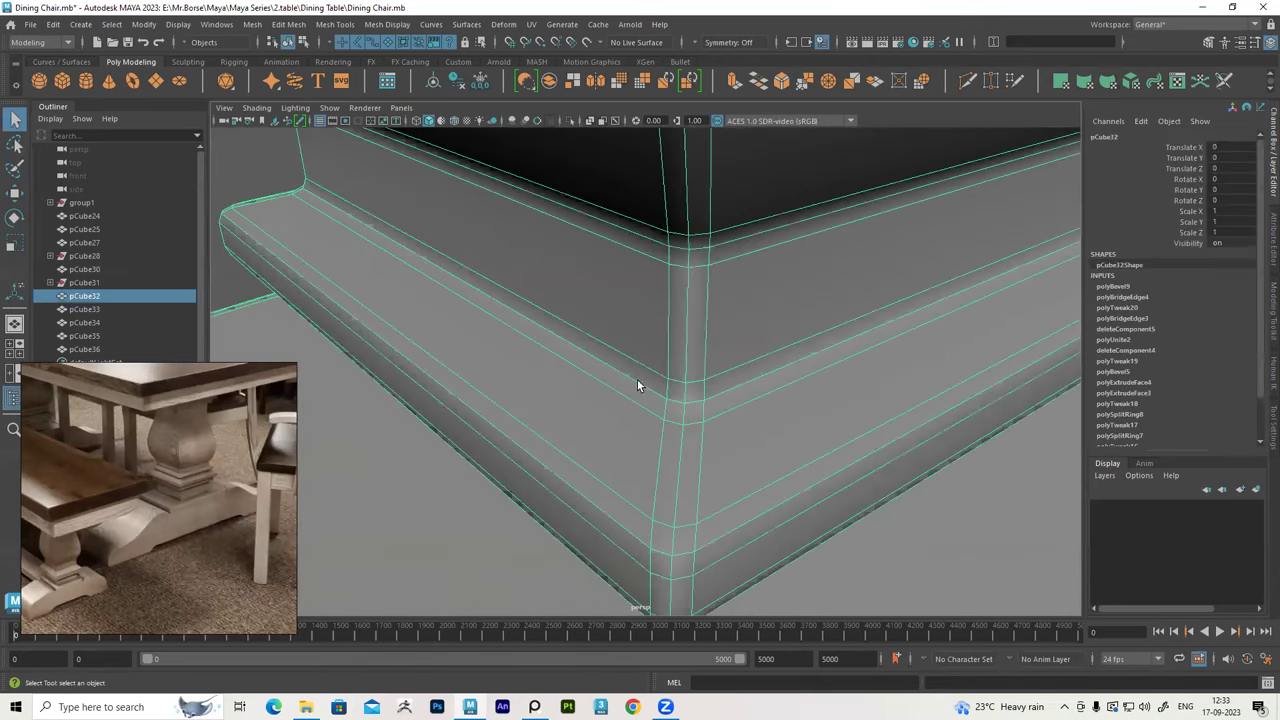
pyautogui.click(383, 26)
pyautogui.click(405, 145)
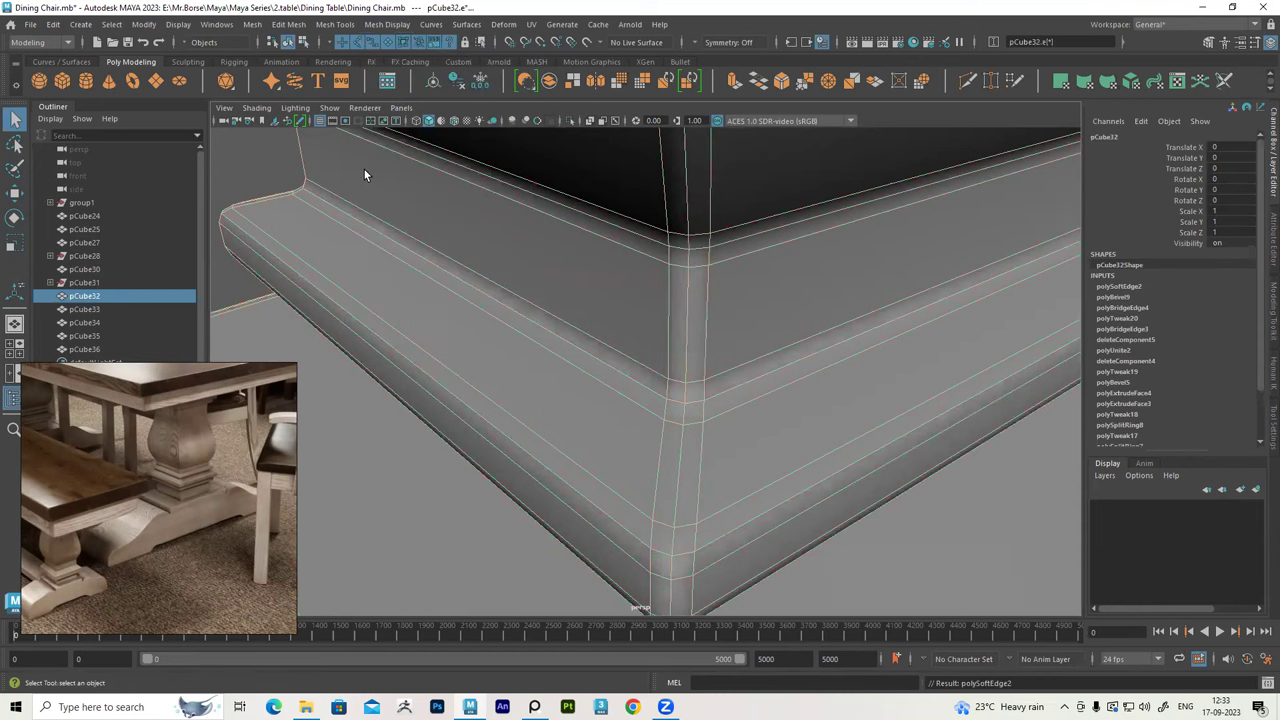
# Marquee-select the remaining pedestal parts and soften their edges
pyautogui.click(242, 157)
pyautogui.scroll(-5, 655, 244)
pyautogui.scroll(-4, 657, 240)
pyautogui.moveTo(657, 240)
pyautogui.keyDown('alt'); pyautogui.mouseDown()
pyautogui.moveTo(756, 250)
pyautogui.moveTo(822, 332)
pyautogui.mouseUp(); pyautogui.keyUp('alt')
pyautogui.scroll(-5, 655, 234)
pyautogui.moveTo(710, 325)
pyautogui.keyDown('alt'); pyautogui.mouseDown()
pyautogui.moveTo(888, 323)
pyautogui.moveTo(588, 352)
pyautogui.moveTo(630, 332)
pyautogui.mouseUp(); pyautogui.keyUp('alt')
pyautogui.moveTo(630, 332)
pyautogui.keyDown('alt'); pyautogui.mouseDown()
pyautogui.moveTo(720, 297)
pyautogui.moveTo(690, 300)
pyautogui.mouseUp(); pyautogui.keyUp('alt')
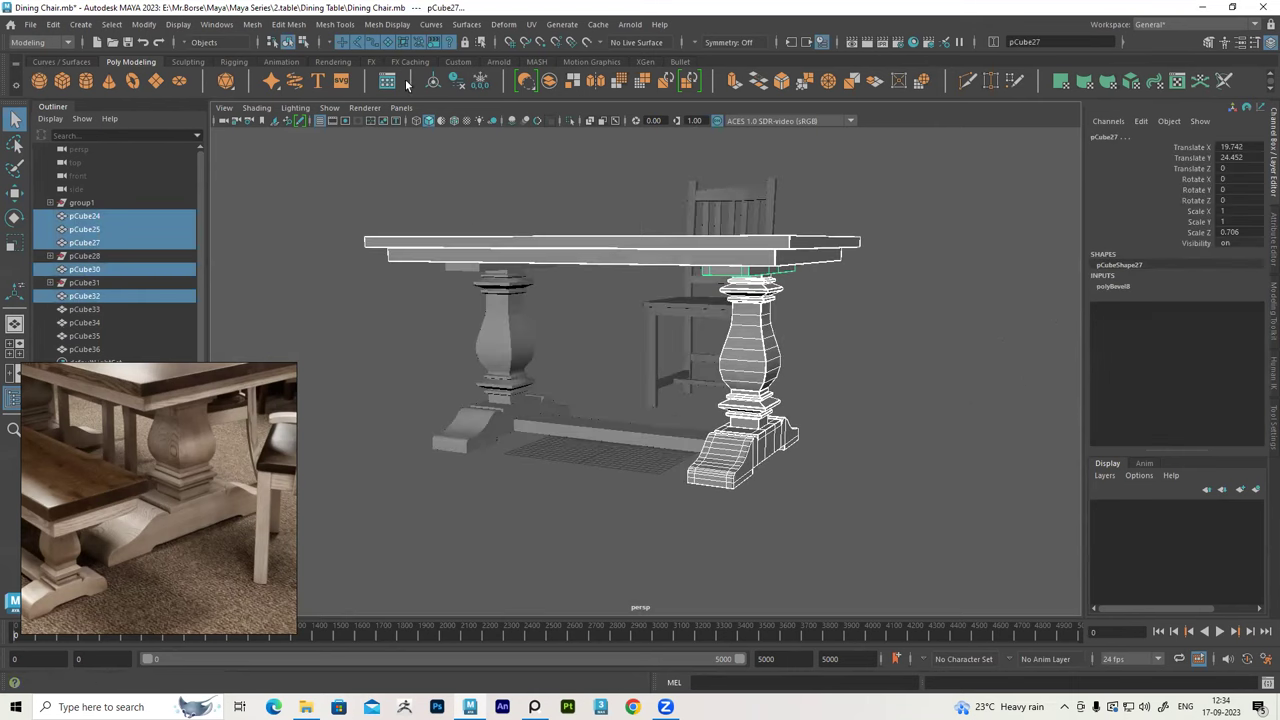
pyautogui.click(336, 24)
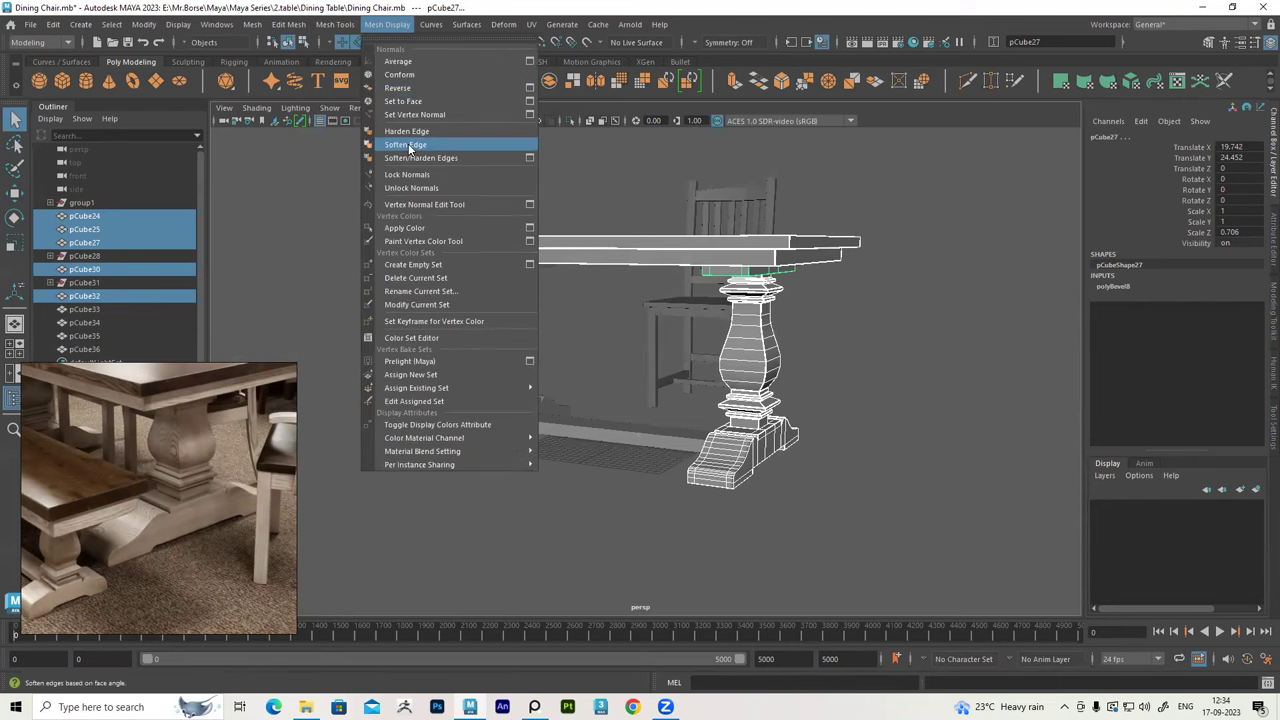
pyautogui.click(408, 148)
# Delete the construction history of the selected pedestal parts
pyautogui.keyDown('alt'); pyautogui.moveTo(741, 343); pyautogui.dragTo(761, 349); pyautogui.keyUp('alt')
pyautogui.scroll(3, 761, 349)
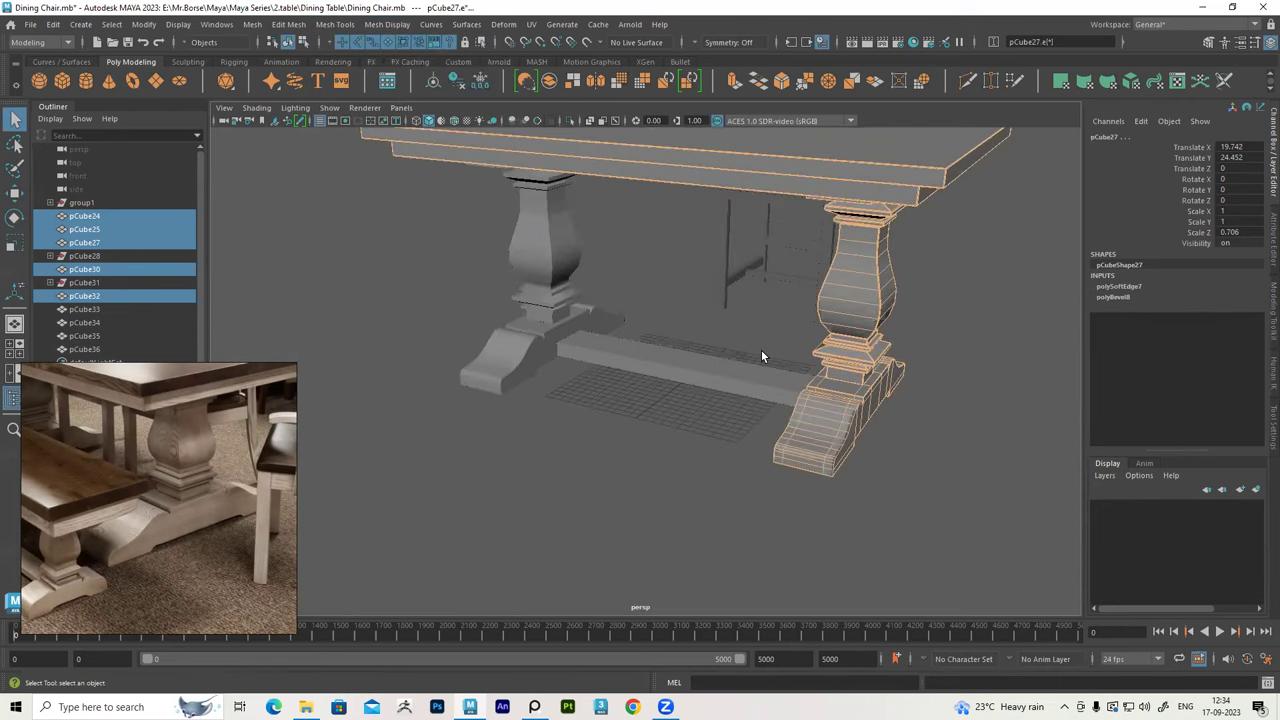
pyautogui.hotkey('alt', 'shift', 'd')
pyautogui.scroll(3, 665, 390)
# Soften the normals on the stretcher bar's edges
pyautogui.click(662, 365)
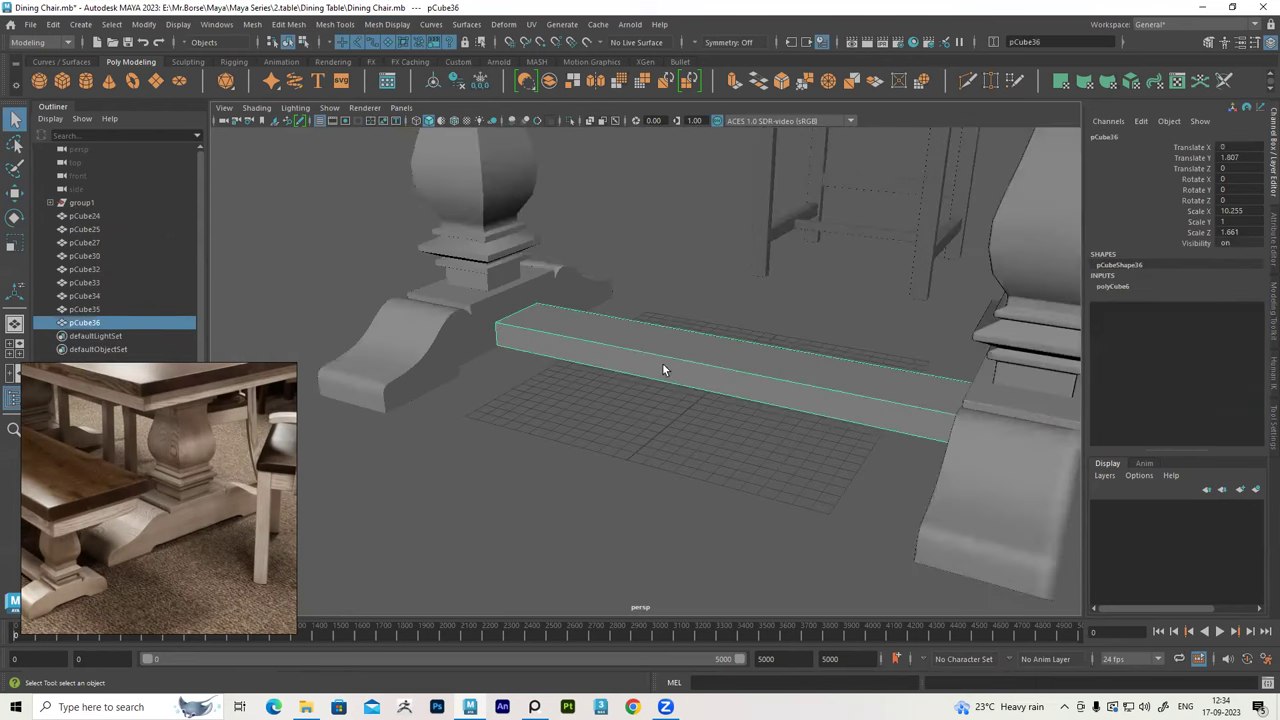
pyautogui.scroll(3, 600, 352)
pyautogui.click(397, 25)
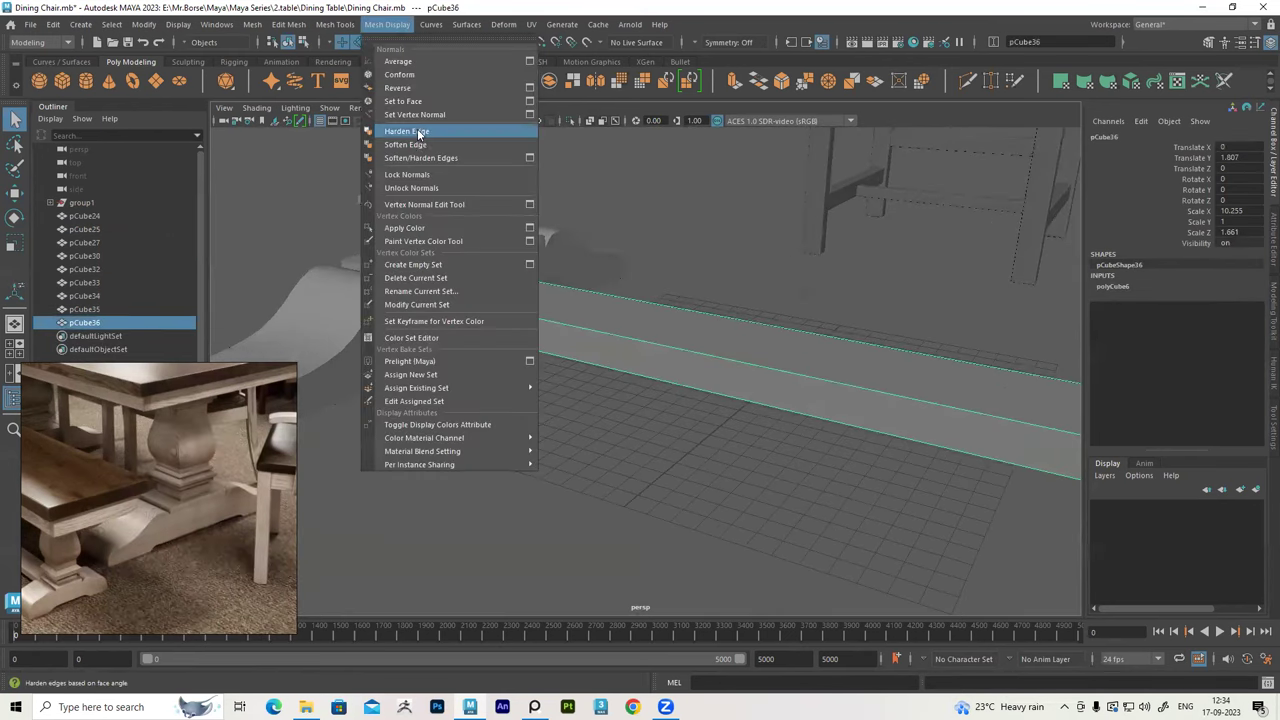
pyautogui.click(417, 143)
pyautogui.click(629, 229)
pyautogui.moveTo(629, 229)
pyautogui.keyDown('alt'); pyautogui.mouseDown()
pyautogui.moveTo(676, 266)
pyautogui.moveTo(685, 333)
pyautogui.mouseUp(); pyautogui.keyUp('alt')
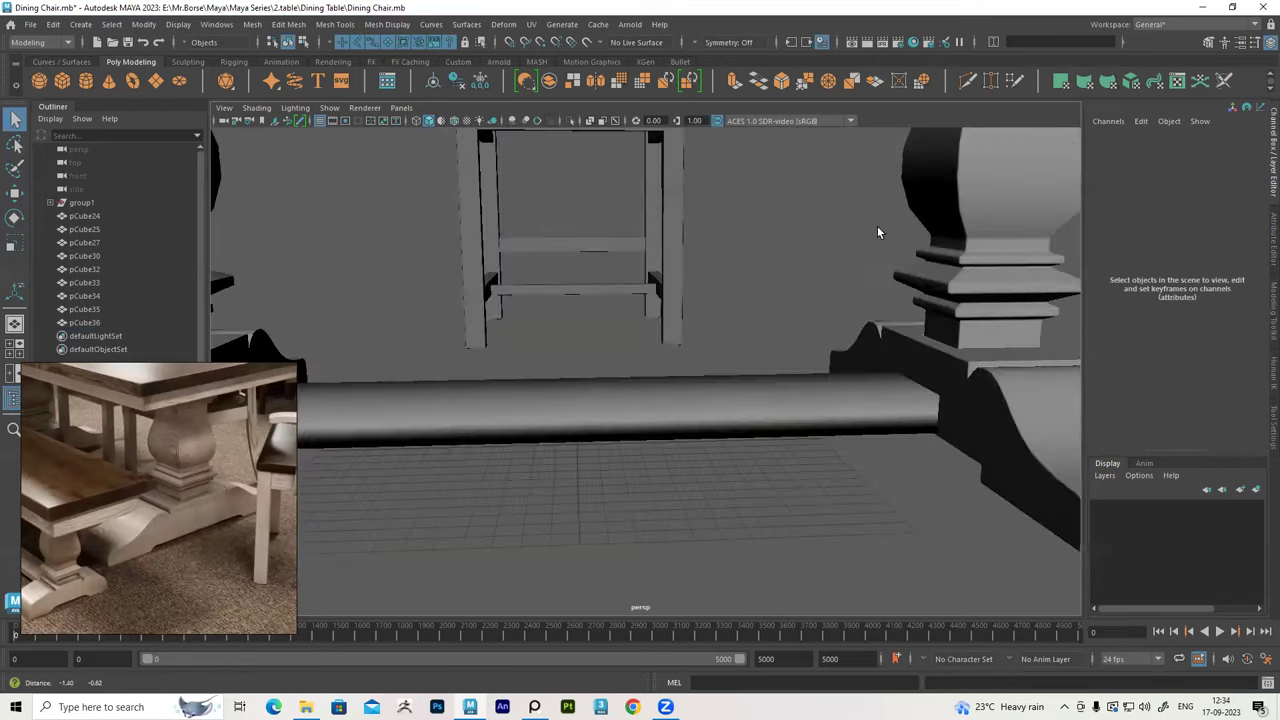
# Bevel the stretcher bar with Fraction 0.1 and 2 segments
pyautogui.click(664, 335)
pyautogui.scroll(2, 630, 322)
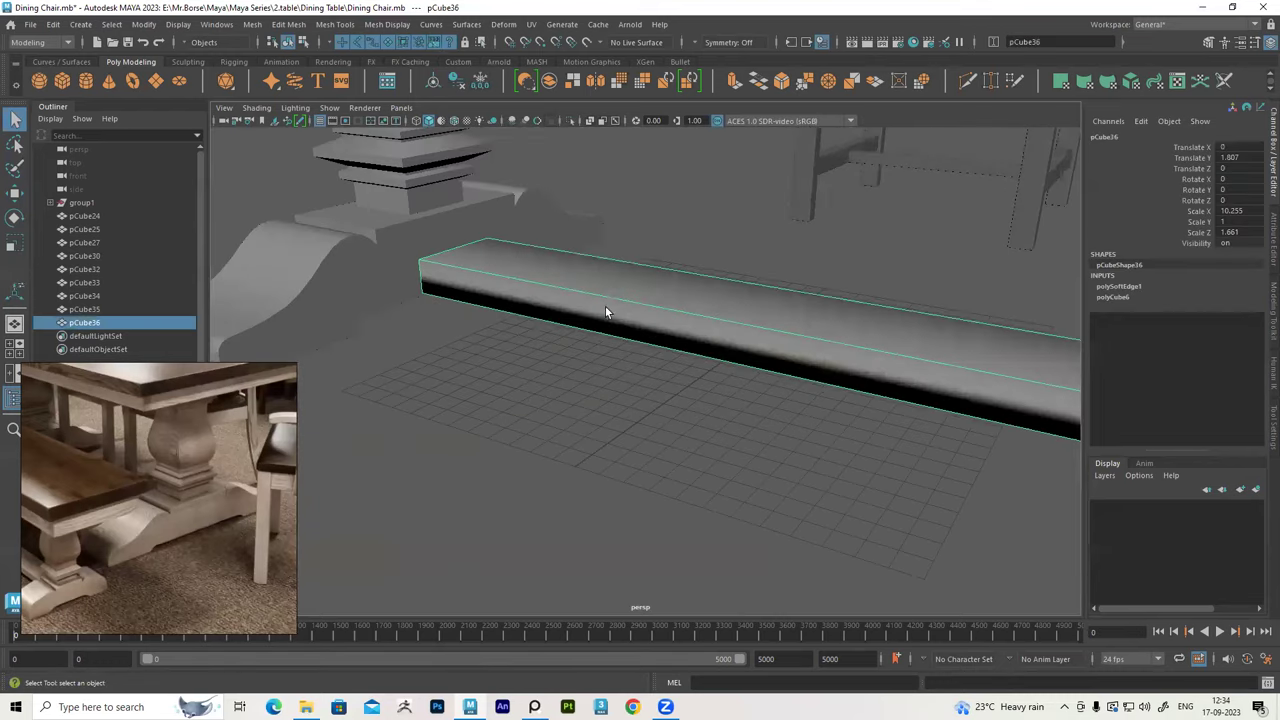
pyautogui.scroll(2, 590, 310)
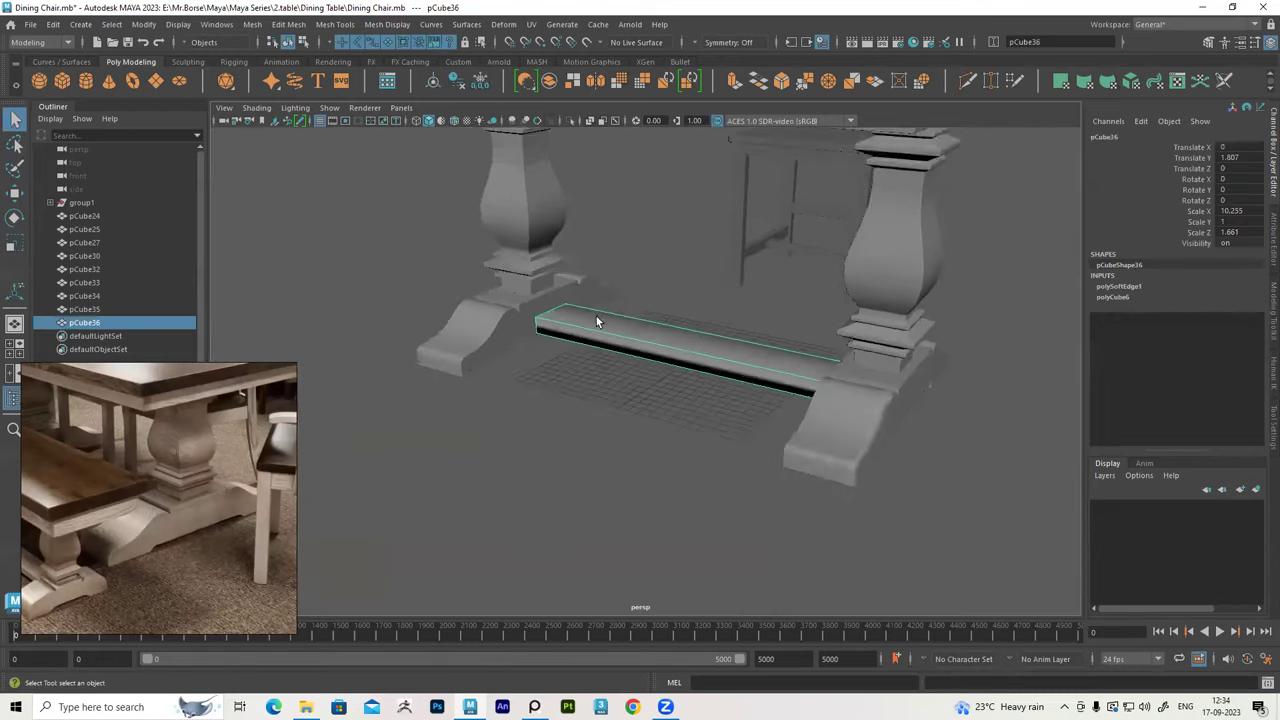
pyautogui.scroll(2, 596, 316)
pyautogui.scroll(2, 572, 335)
pyautogui.scroll(2, 575, 362)
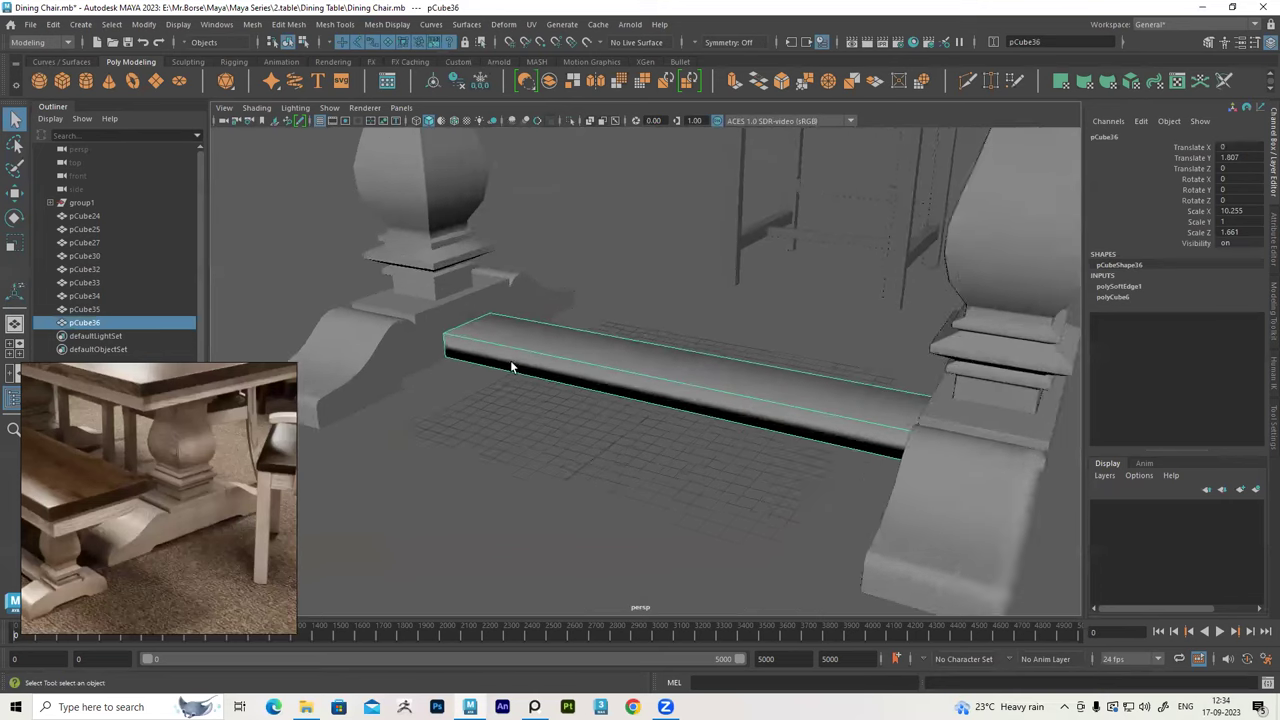
pyautogui.scroll(2, 510, 360)
pyautogui.click(301, 22)
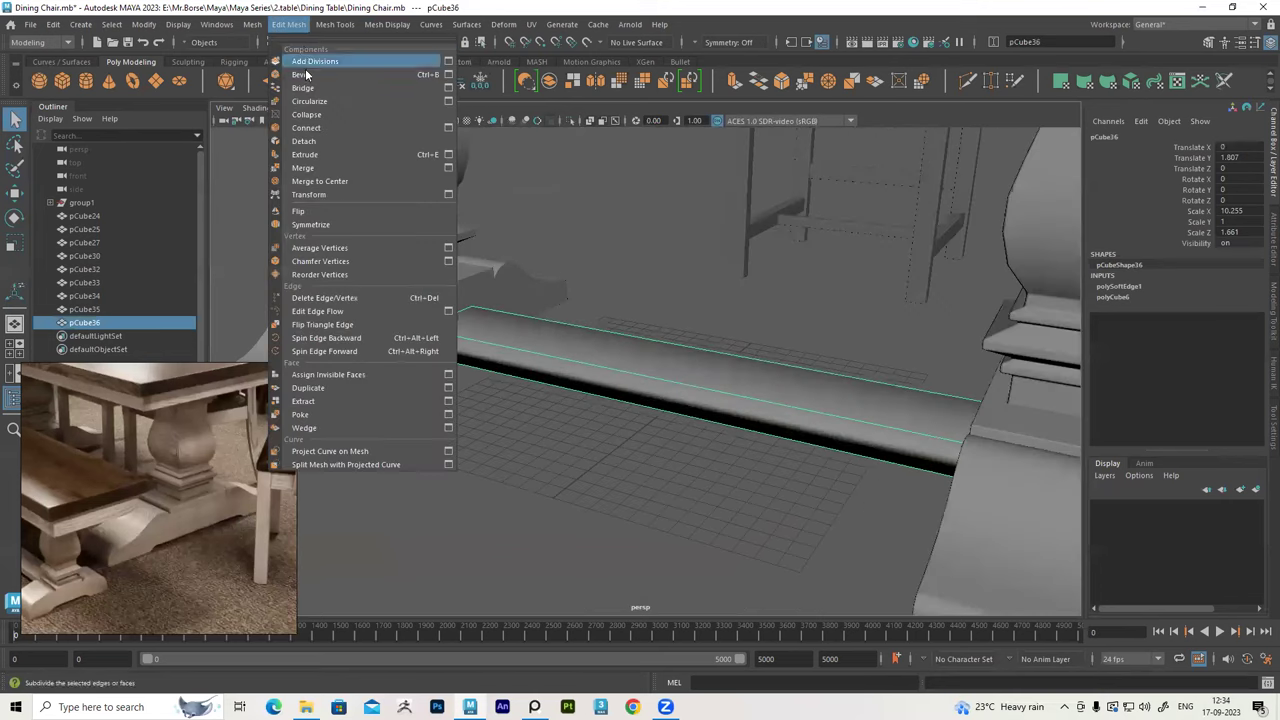
pyautogui.click(307, 75)
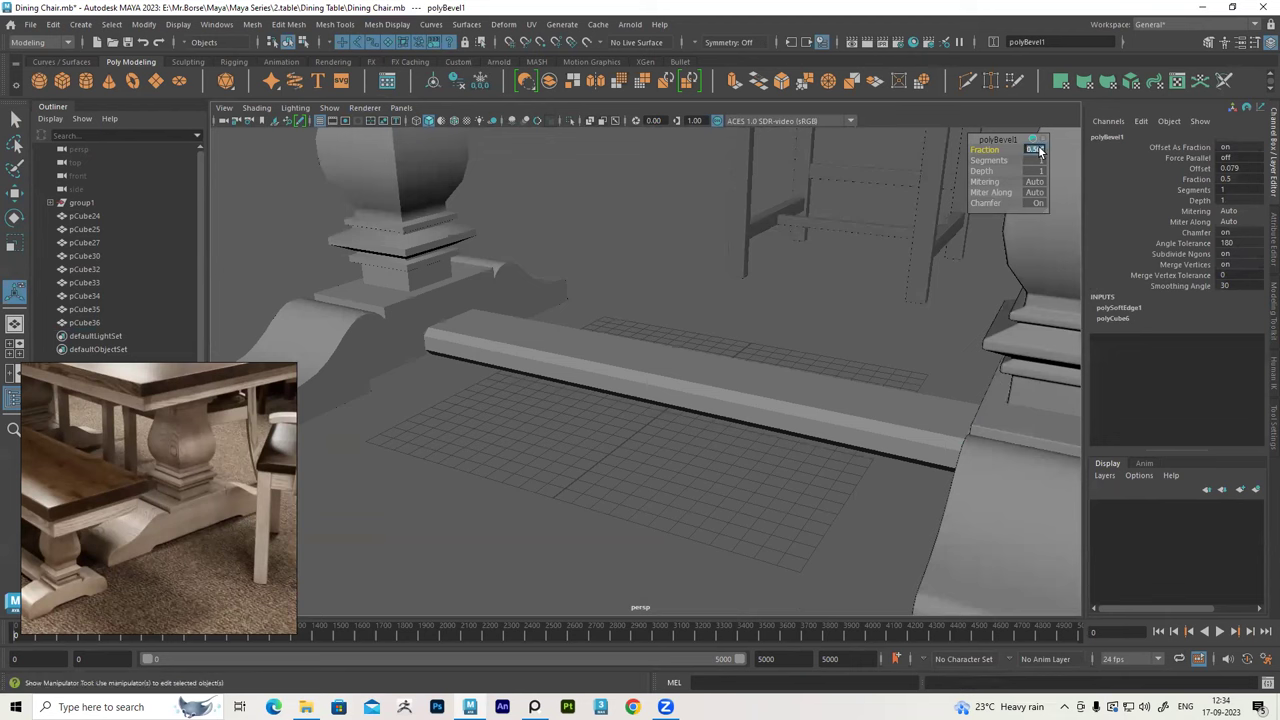
pyautogui.write('0.1')
pyautogui.press('Return')
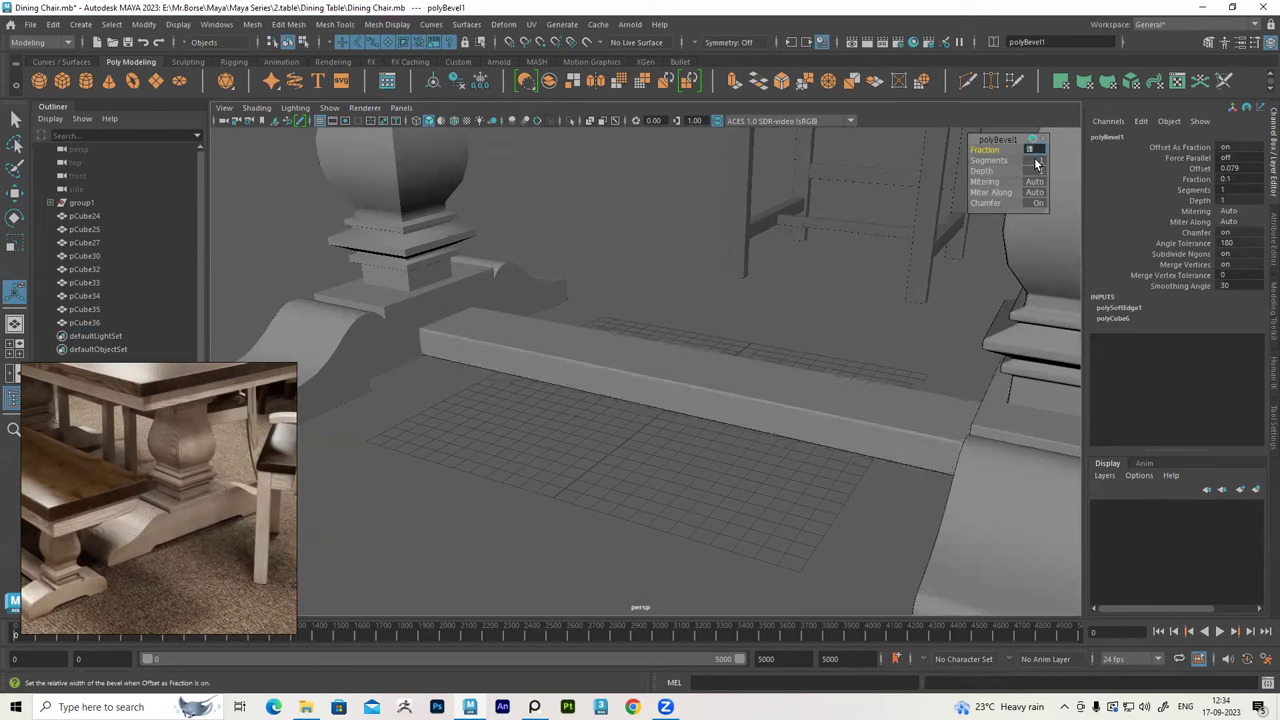
pyautogui.write('2')
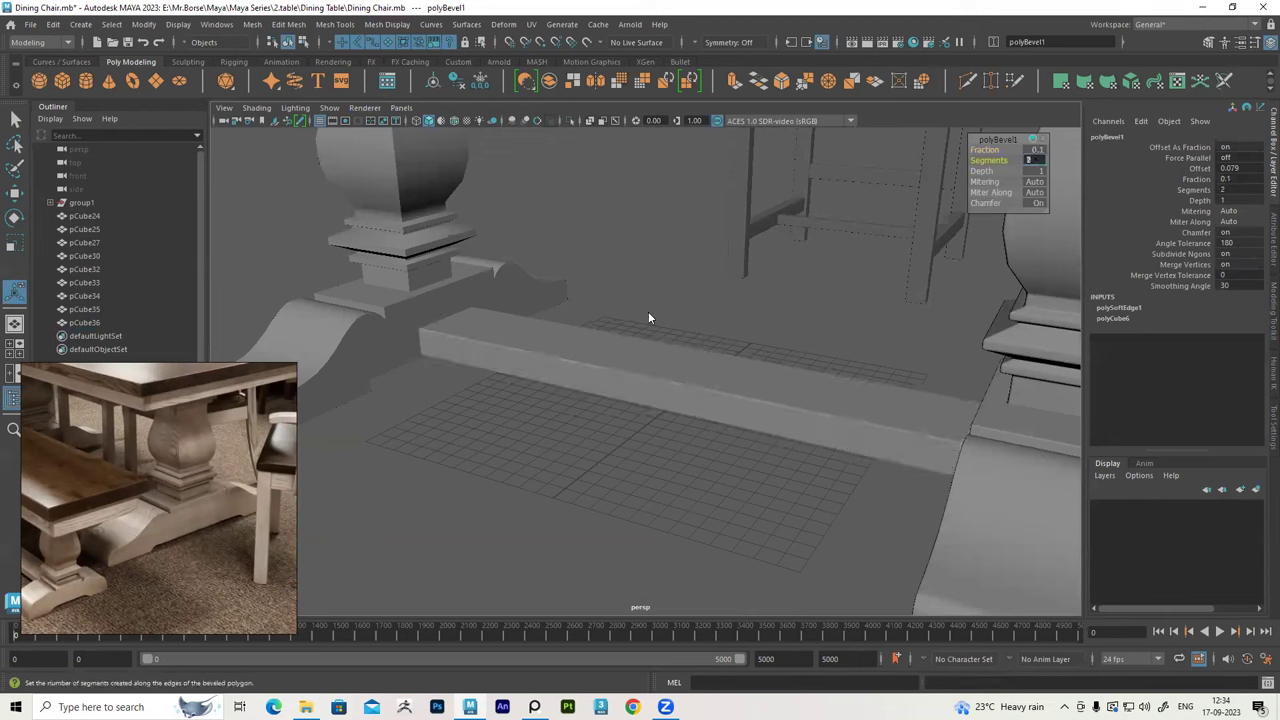
# Soften the bevelled bar's edges again and delete its construction history
pyautogui.click(616, 368)
pyautogui.moveTo(671, 323)
pyautogui.keyDown('alt'); pyautogui.mouseDown(button='right')
pyautogui.moveTo(675, 283)
pyautogui.moveTo(720, 280)
pyautogui.moveTo(709, 337)
pyautogui.moveTo(699, 330)
pyautogui.mouseUp(button='right'); pyautogui.keyUp('alt')
pyautogui.click(699, 330)
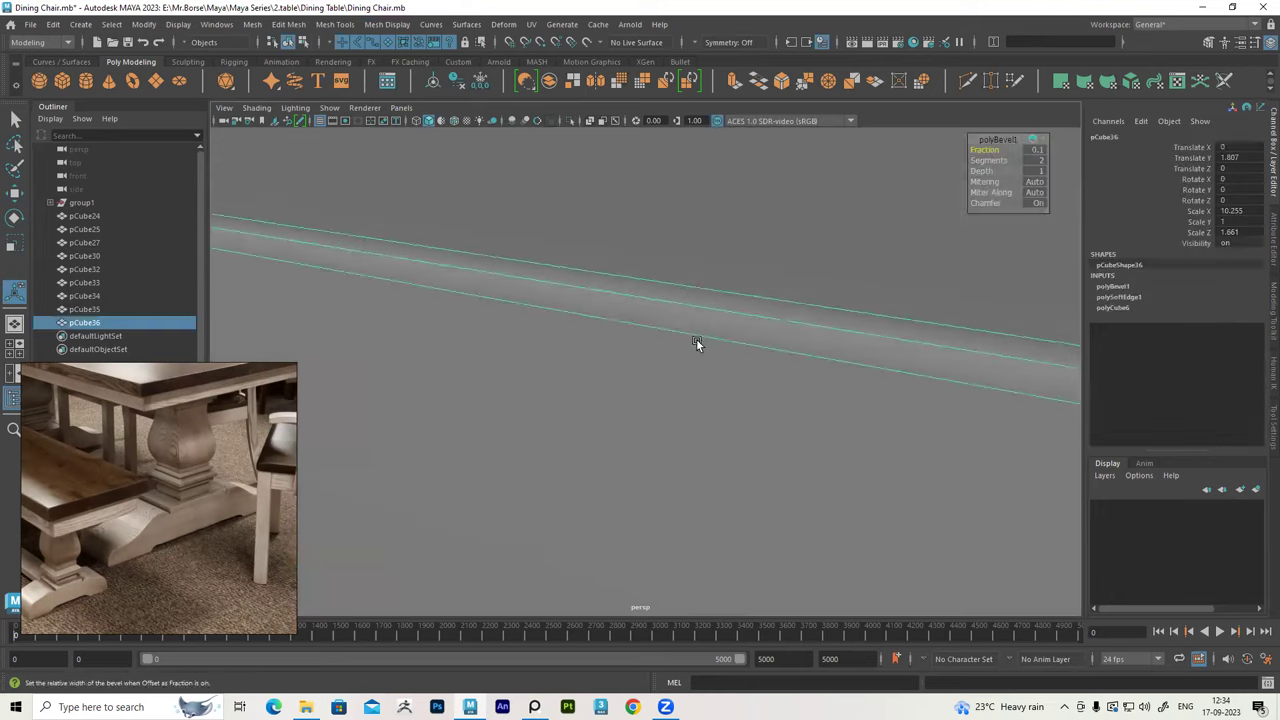
pyautogui.keyDown('alt'); pyautogui.moveTo(694, 343); pyautogui.dragTo(643, 340, button='middle'); pyautogui.keyUp('alt')
pyautogui.moveTo(643, 340)
pyautogui.keyDown('alt'); pyautogui.mouseDown()
pyautogui.moveTo(480, 458)
pyautogui.moveTo(514, 377)
pyautogui.moveTo(487, 377)
pyautogui.mouseUp(); pyautogui.keyUp('alt')
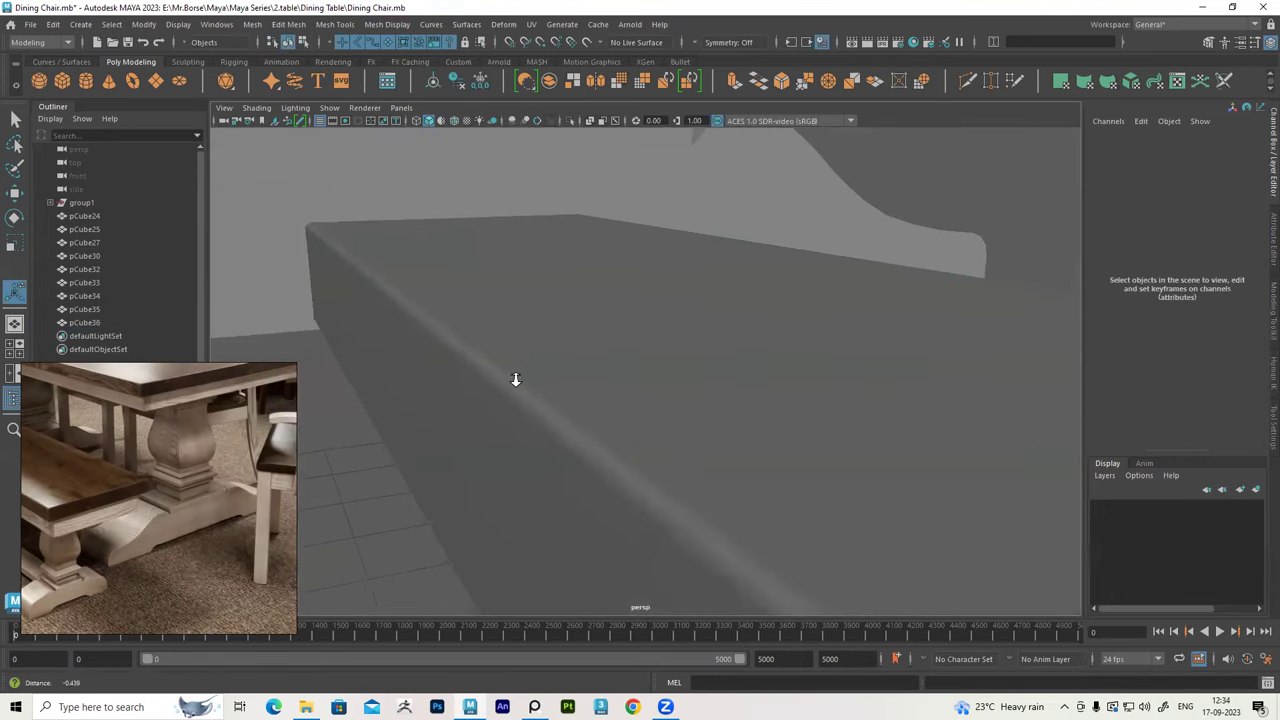
pyautogui.click(487, 377)
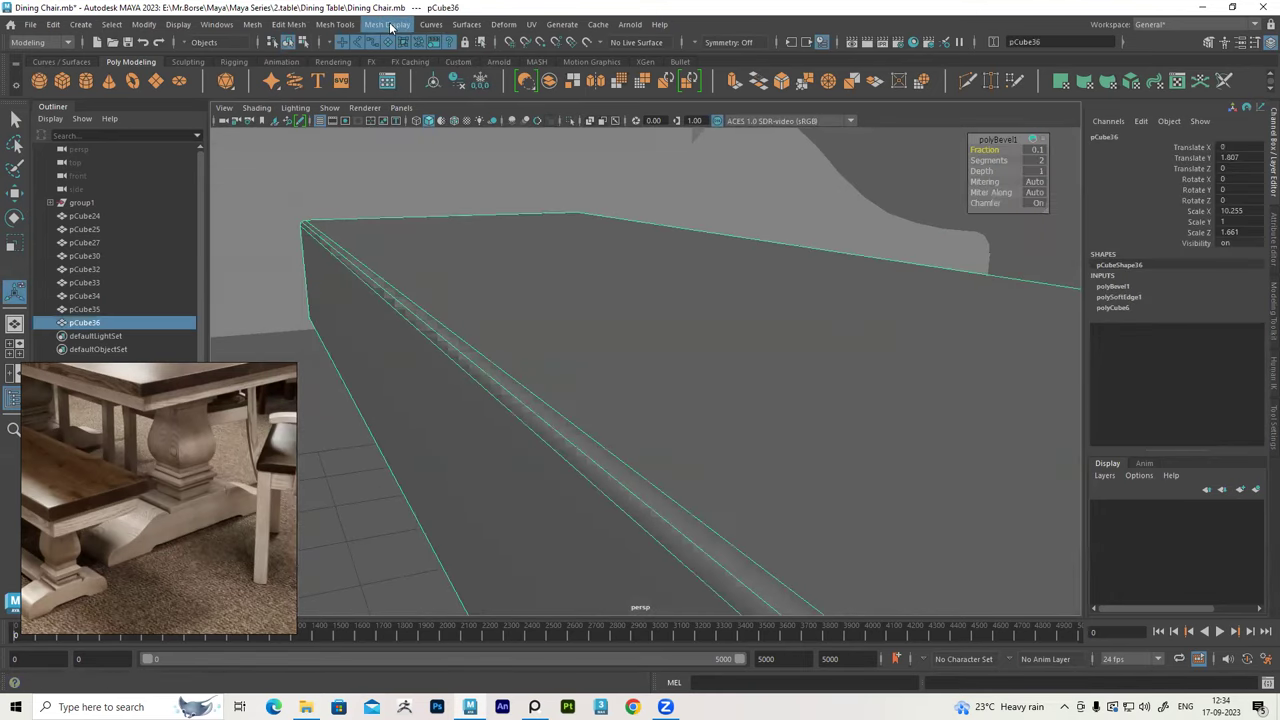
pyautogui.click(390, 27)
pyautogui.click(410, 143)
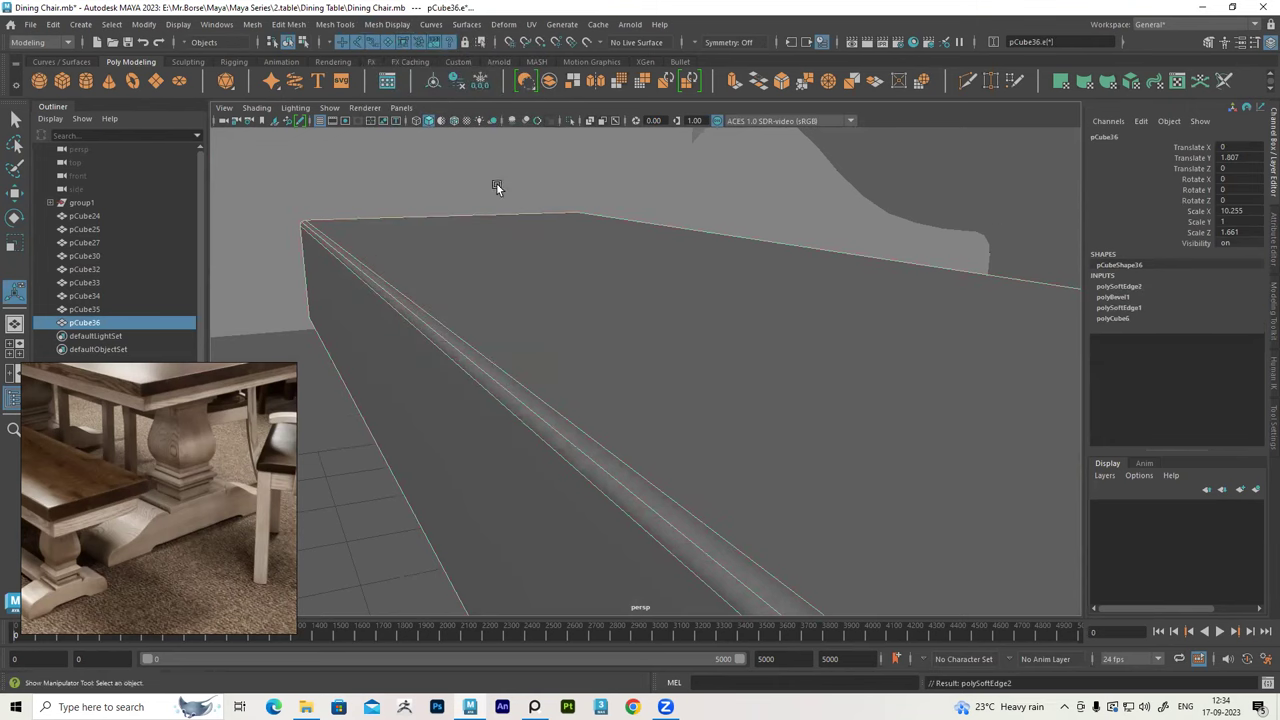
pyautogui.click(457, 79)
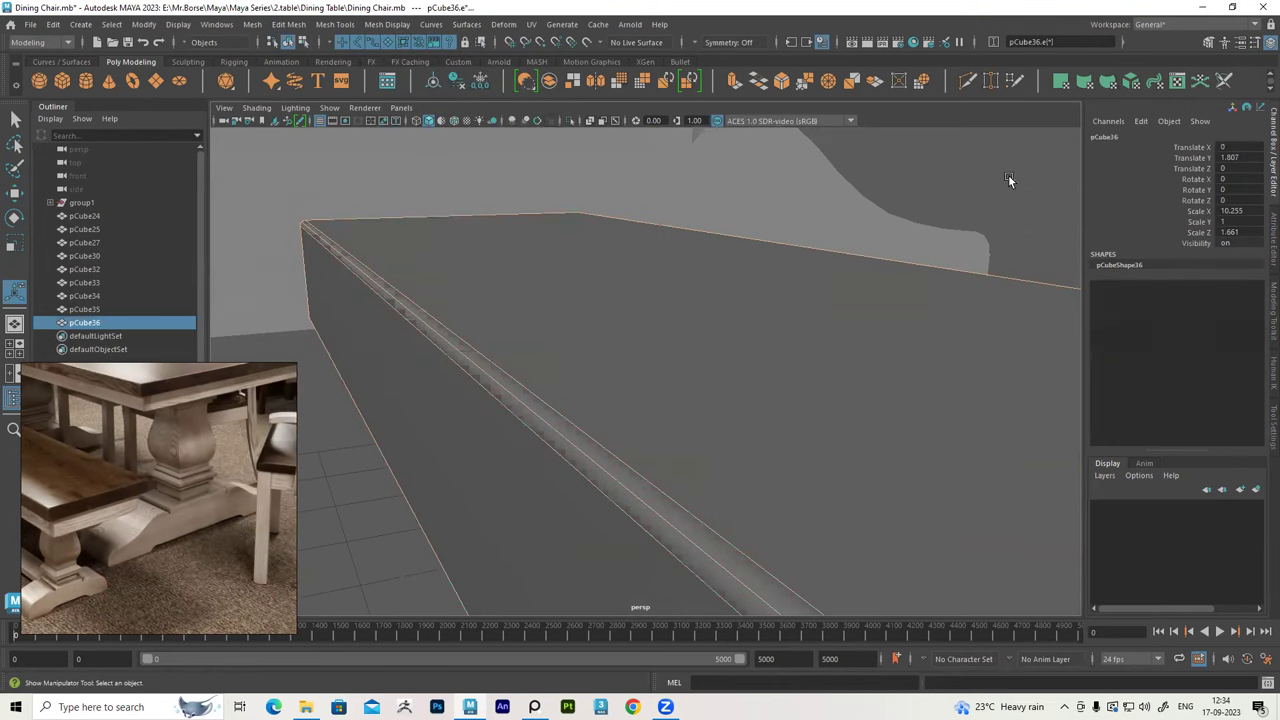
pyautogui.click(1008, 180)
pyautogui.scroll(-5, 811, 266)
pyautogui.keyDown('alt'); pyautogui.moveTo(634, 320); pyautogui.dragTo(443, 311); pyautogui.keyUp('alt')
# Delete the left pedestal's curved base, column pCube33 and top bar
pyautogui.click(444, 309)
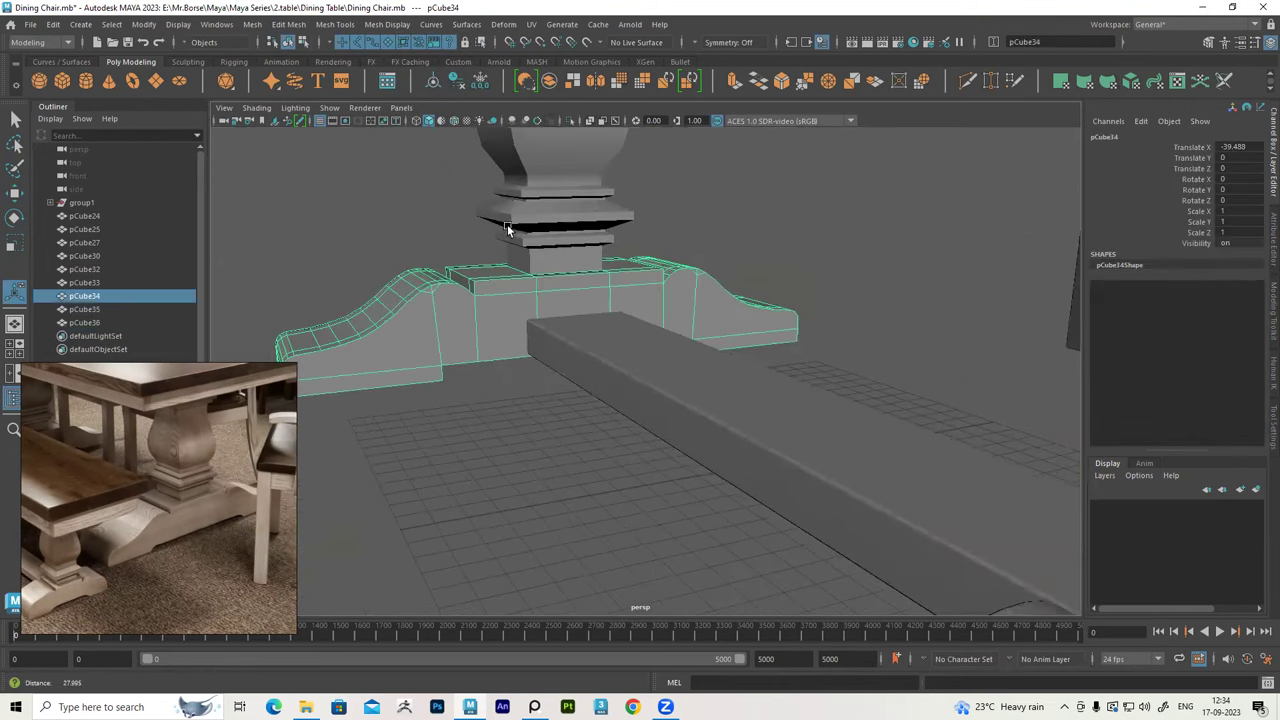
pyautogui.scroll(-5, 507, 229)
pyautogui.keyDown('alt'); pyautogui.moveTo(507, 229); pyautogui.dragTo(543, 237); pyautogui.keyUp('alt')
pyautogui.keyDown('shift'); pyautogui.click(543, 237); pyautogui.keyUp('shift')
pyautogui.keyDown('alt'); pyautogui.moveTo(543, 237); pyautogui.dragTo(614, 309, button='middle'); pyautogui.keyUp('alt')
pyautogui.moveTo(614, 309)
pyautogui.keyDown('alt'); pyautogui.mouseDown()
pyautogui.moveTo(588, 260)
pyautogui.moveTo(916, 314)
pyautogui.moveTo(848, 400)
pyautogui.mouseUp(); pyautogui.keyUp('alt')
pyautogui.keyDown('shift'); pyautogui.click(606, 262); pyautogui.keyUp('shift')
pyautogui.press('Delete')
# Select the pedestal base pCube30 and inspect its curved profile up close
pyautogui.click(848, 470)
pyautogui.moveTo(848, 470)
pyautogui.keyDown('alt'); pyautogui.mouseDown()
pyautogui.moveTo(847, 437)
pyautogui.moveTo(888, 500)
pyautogui.moveTo(700, 405)
pyautogui.moveTo(723, 420)
pyautogui.mouseUp(); pyautogui.keyUp('alt')
pyautogui.click(888, 500)
pyautogui.click(723, 420)
pyautogui.keyDown('alt'); pyautogui.moveTo(723, 420); pyautogui.dragTo(786, 412, button='right'); pyautogui.keyUp('alt')
pyautogui.moveTo(786, 412)
pyautogui.keyDown('alt'); pyautogui.mouseDown()
pyautogui.moveTo(866, 400)
pyautogui.moveTo(723, 406)
pyautogui.moveTo(677, 366)
pyautogui.moveTo(626, 386)
pyautogui.moveTo(694, 389)
pyautogui.moveTo(694, 357)
pyautogui.moveTo(663, 371)
pyautogui.moveTo(766, 354)
pyautogui.moveTo(737, 334)
pyautogui.moveTo(805, 368)
pyautogui.moveTo(686, 349)
pyautogui.moveTo(866, 386)
pyautogui.moveTo(836, 337)
pyautogui.moveTo(718, 347)
pyautogui.mouseUp(); pyautogui.keyUp('alt')
pyautogui.click(836, 337)
pyautogui.click(718, 347)
pyautogui.moveTo(851, 349)
pyautogui.keyDown('alt'); pyautogui.mouseDown()
pyautogui.moveTo(805, 349)
pyautogui.moveTo(848, 388)
pyautogui.moveTo(615, 340)
pyautogui.moveTo(643, 320)
pyautogui.moveTo(597, 349)
pyautogui.moveTo(671, 337)
pyautogui.moveTo(651, 282)
pyautogui.mouseUp(); pyautogui.keyUp('alt')
pyautogui.click(848, 388)
pyautogui.click(652, 358)
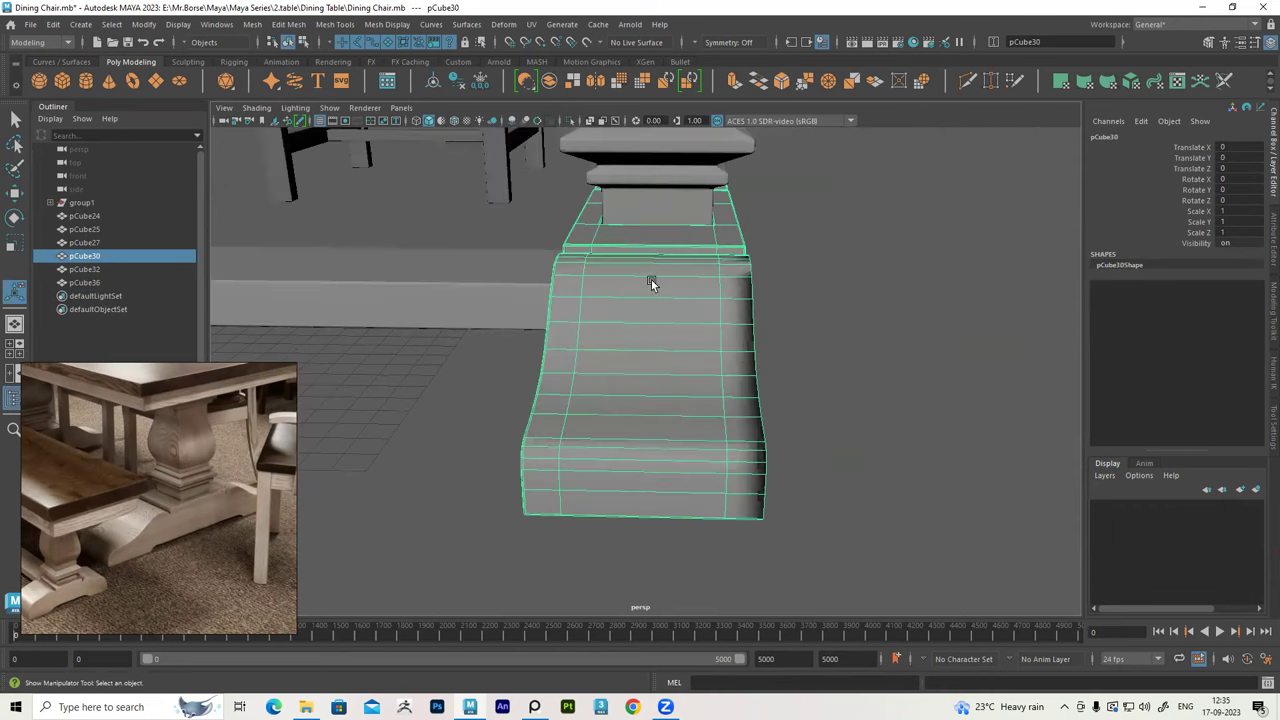
# Isolate pCube30 and connect its centre edges into a loop down the middle
pyautogui.click(571, 121)
pyautogui.moveTo(578, 137)
pyautogui.keyDown('alt'); pyautogui.mouseDown()
pyautogui.moveTo(723, 288)
pyautogui.moveTo(650, 297)
pyautogui.moveTo(780, 305)
pyautogui.moveTo(660, 307)
pyautogui.moveTo(663, 234)
pyautogui.mouseUp(); pyautogui.keyUp('alt')
pyautogui.press('w')
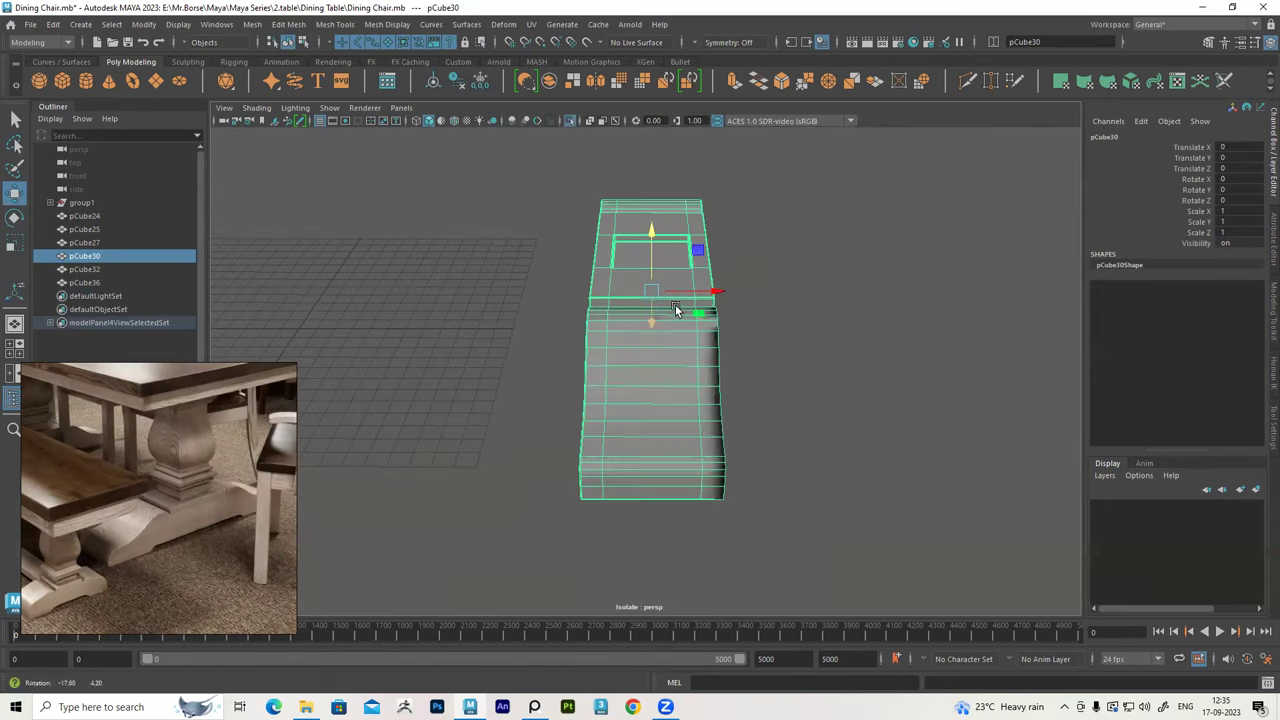
pyautogui.rightClick(663, 232)
pyautogui.click(665, 174)
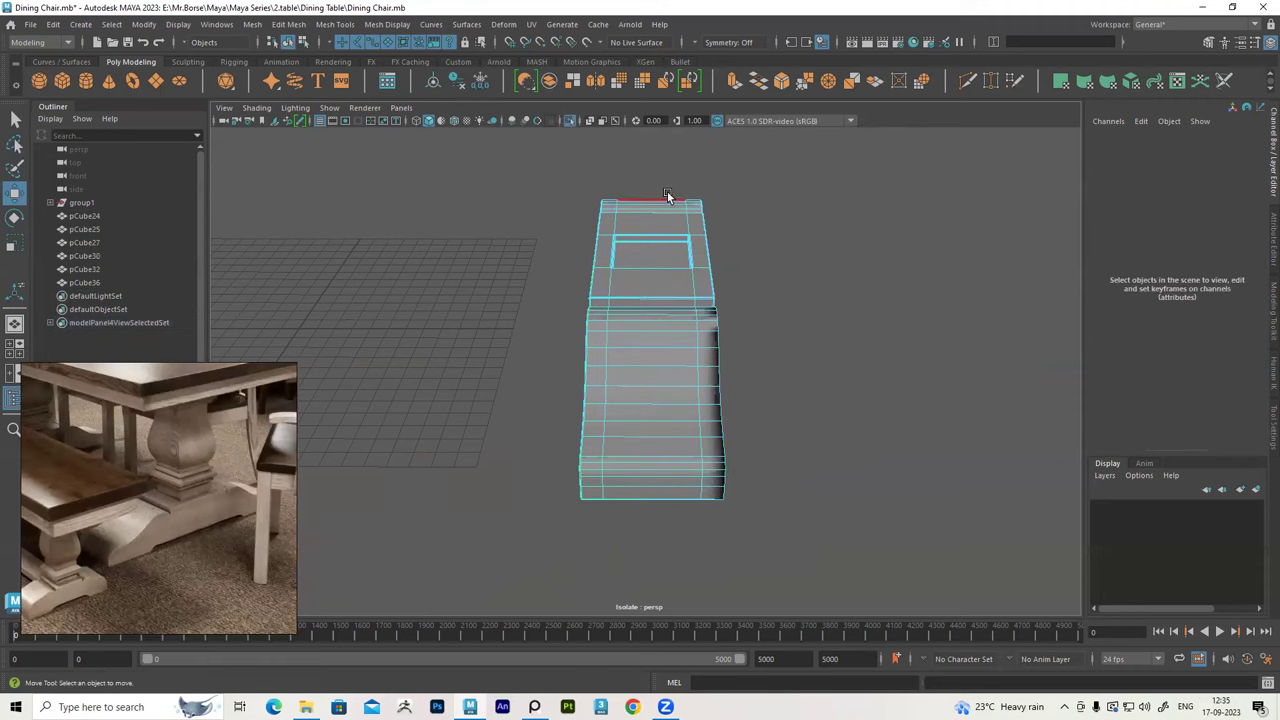
pyautogui.moveTo(652, 551); pyautogui.dragTo(660, 240)
pyautogui.moveTo(546, 443)
pyautogui.keyDown('alt'); pyautogui.mouseDown()
pyautogui.moveTo(766, 443)
pyautogui.moveTo(830, 424)
pyautogui.moveTo(766, 413)
pyautogui.moveTo(562, 436)
pyautogui.moveTo(600, 349)
pyautogui.mouseUp(); pyautogui.keyUp('alt')
pyautogui.click(277, 29)
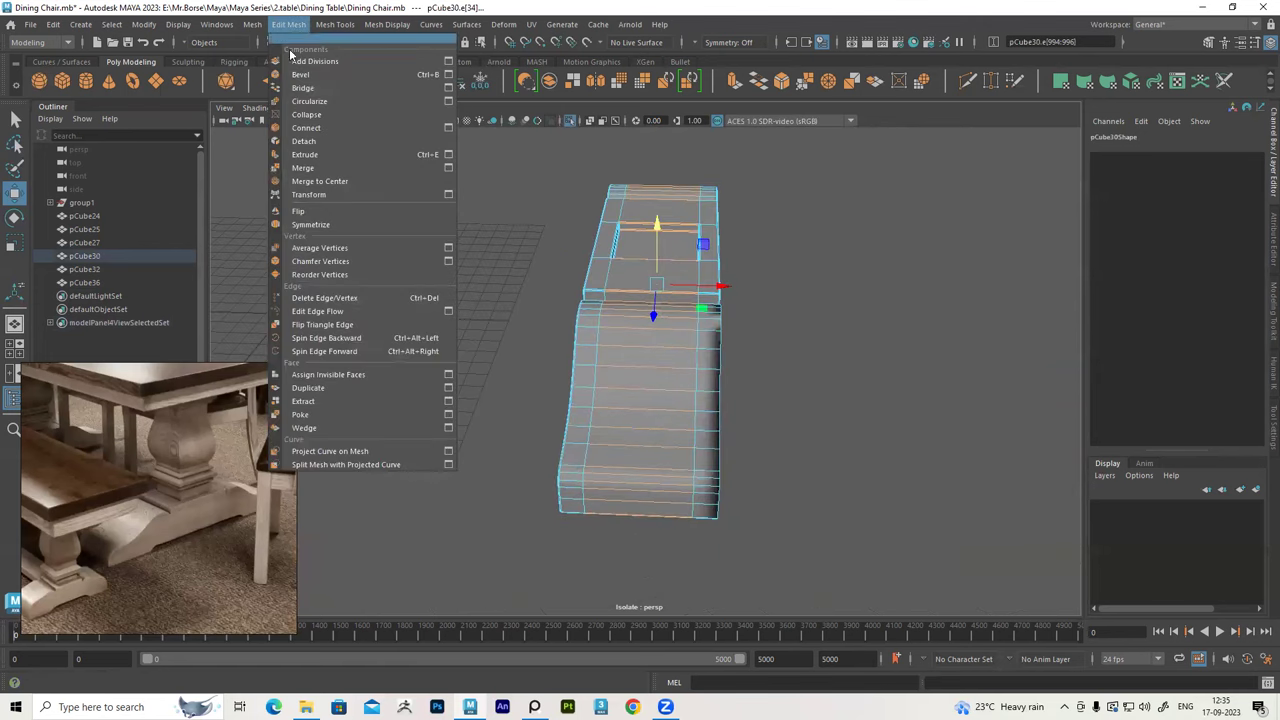
pyautogui.click(316, 127)
# Delete the faces of one half of the foot
pyautogui.moveTo(703, 207)
pyautogui.keyDown('alt'); pyautogui.mouseDown()
pyautogui.moveTo(748, 249)
pyautogui.moveTo(694, 216)
pyautogui.moveTo(758, 189)
pyautogui.mouseUp(); pyautogui.keyUp('alt')
pyautogui.moveTo(758, 189); pyautogui.dragTo(762, 228, button='right')
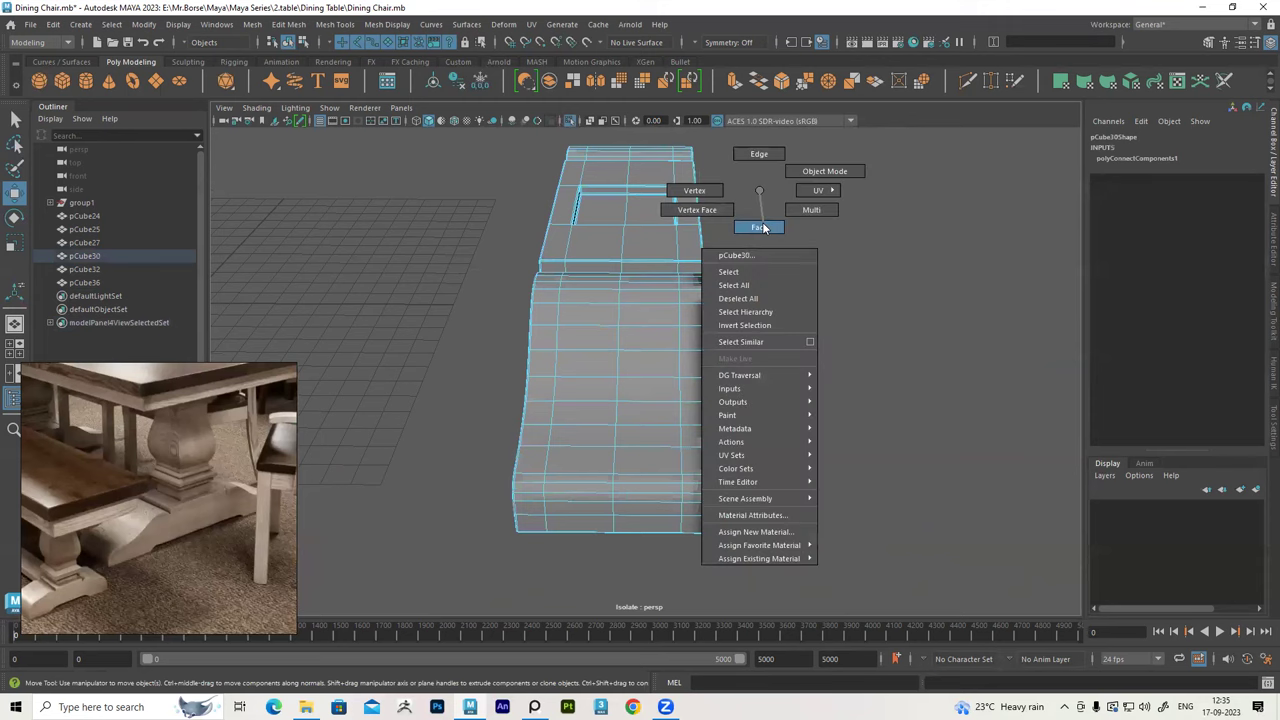
pyautogui.click(748, 157)
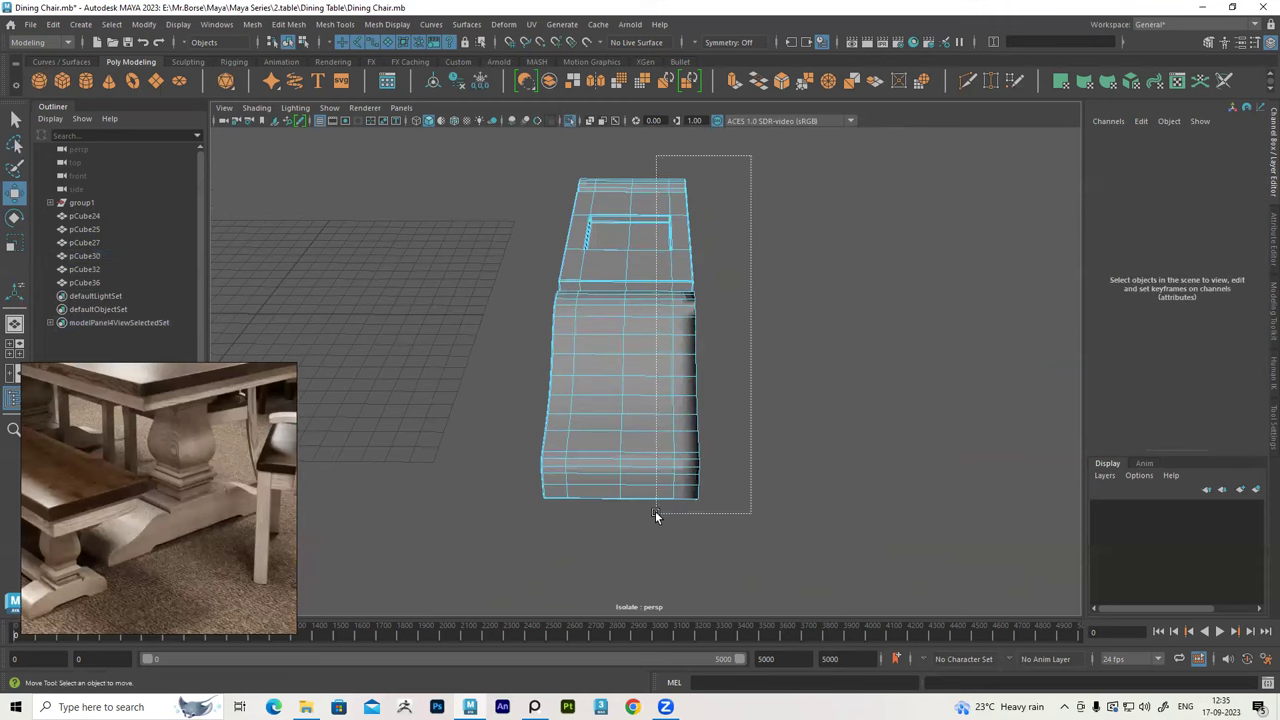
pyautogui.moveTo(655, 516); pyautogui.dragTo(656, 513)
pyautogui.moveTo(714, 420)
pyautogui.keyDown('alt'); pyautogui.mouseDown()
pyautogui.moveTo(692, 466)
pyautogui.moveTo(637, 427)
pyautogui.mouseUp(); pyautogui.keyUp('alt')
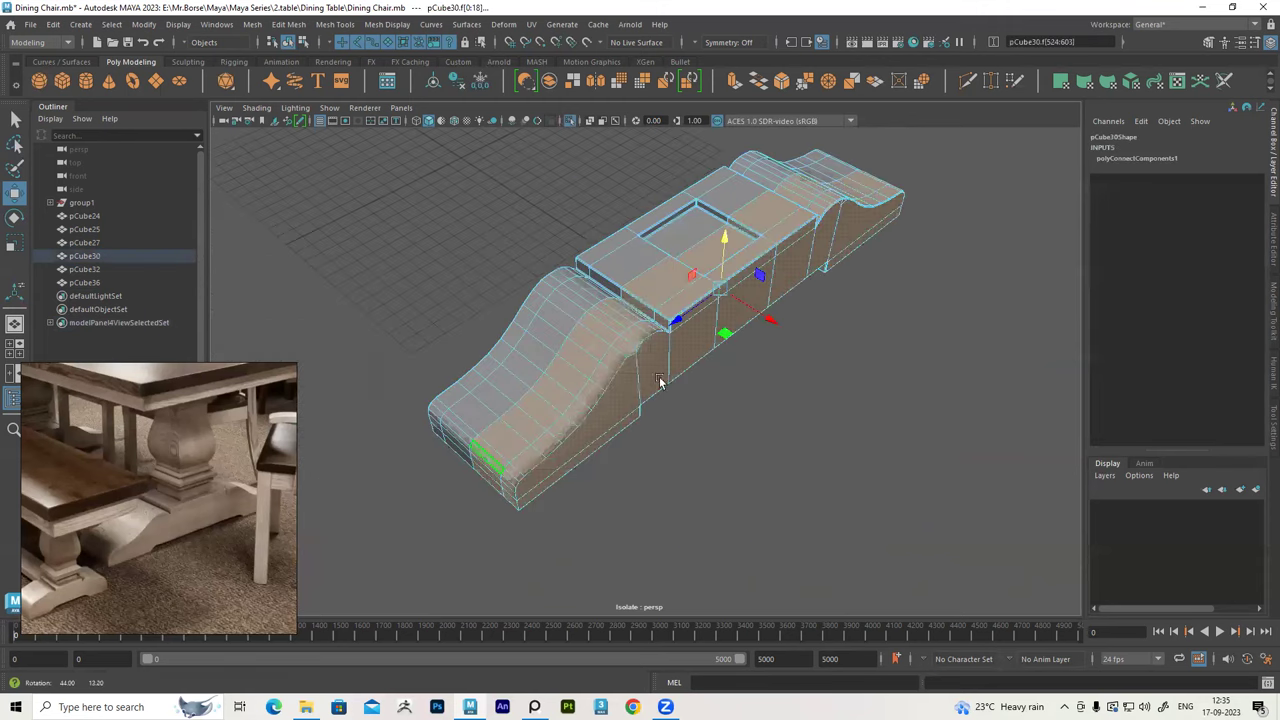
pyautogui.keyDown('alt'); pyautogui.moveTo(659, 381); pyautogui.dragTo(694, 339); pyautogui.keyUp('alt')
pyautogui.click(694, 339)
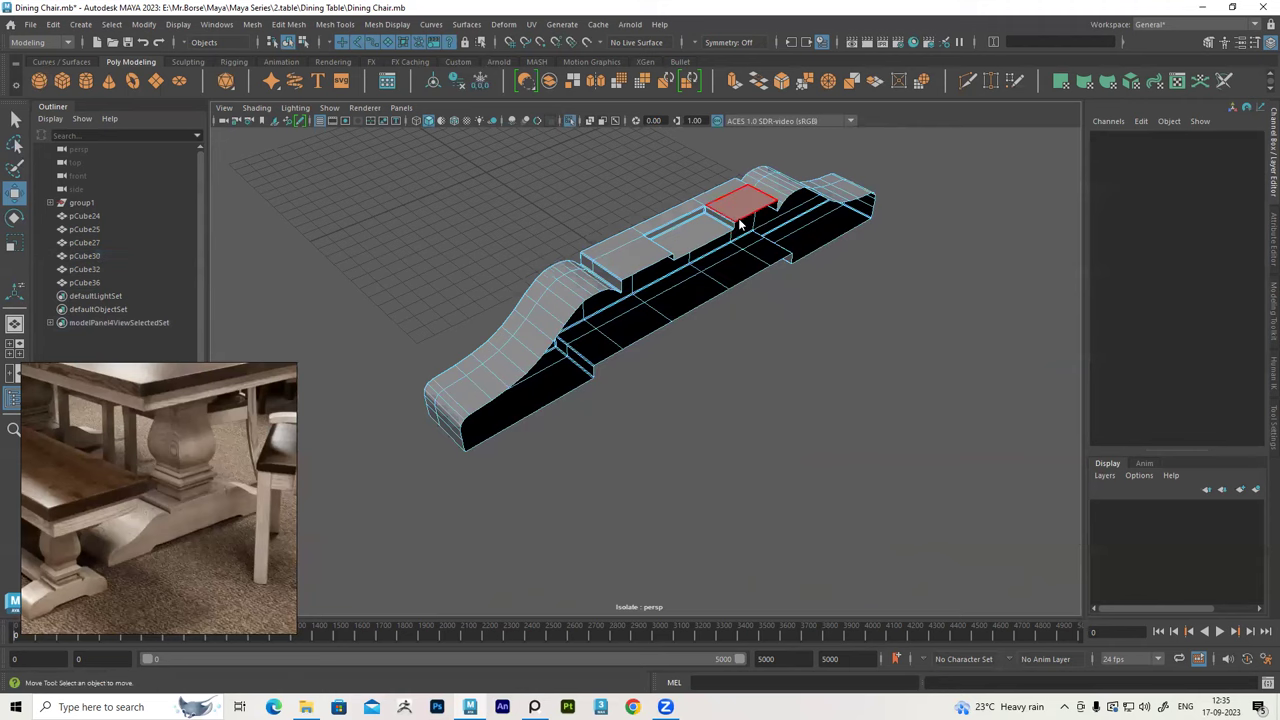
pyautogui.press('F8')
# Duplicate the half foot as pCube37 and mirror the copy with Scale X -1
pyautogui.moveTo(740, 226)
pyautogui.keyDown('alt'); pyautogui.mouseDown()
pyautogui.moveTo(795, 248)
pyautogui.moveTo(764, 263)
pyautogui.moveTo(619, 244)
pyautogui.mouseUp(); pyautogui.keyUp('alt')
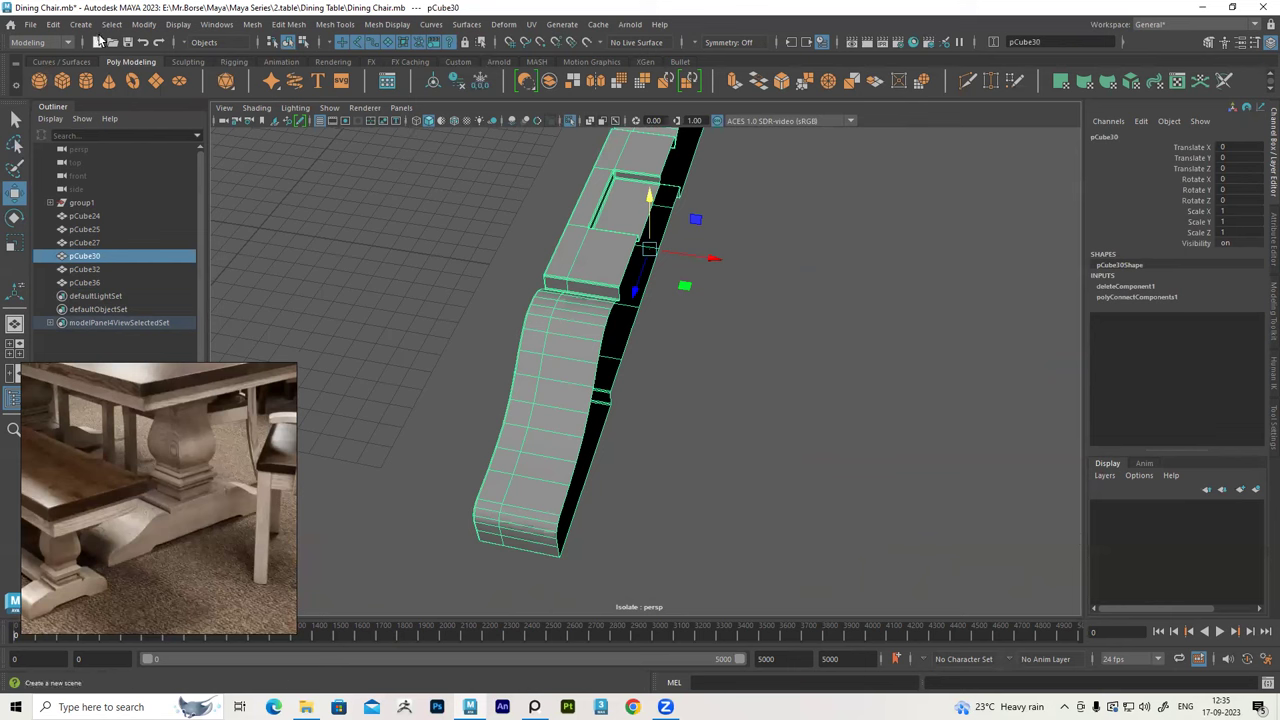
pyautogui.click(52, 24)
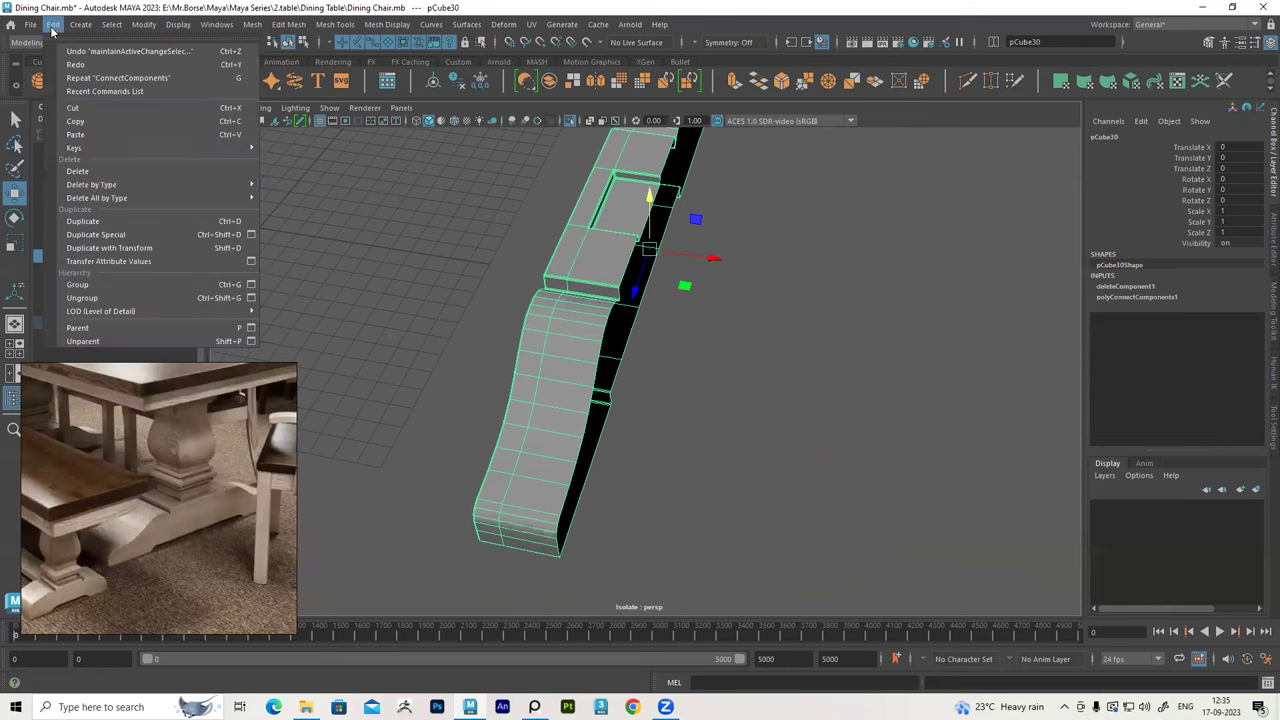
pyautogui.click(103, 222)
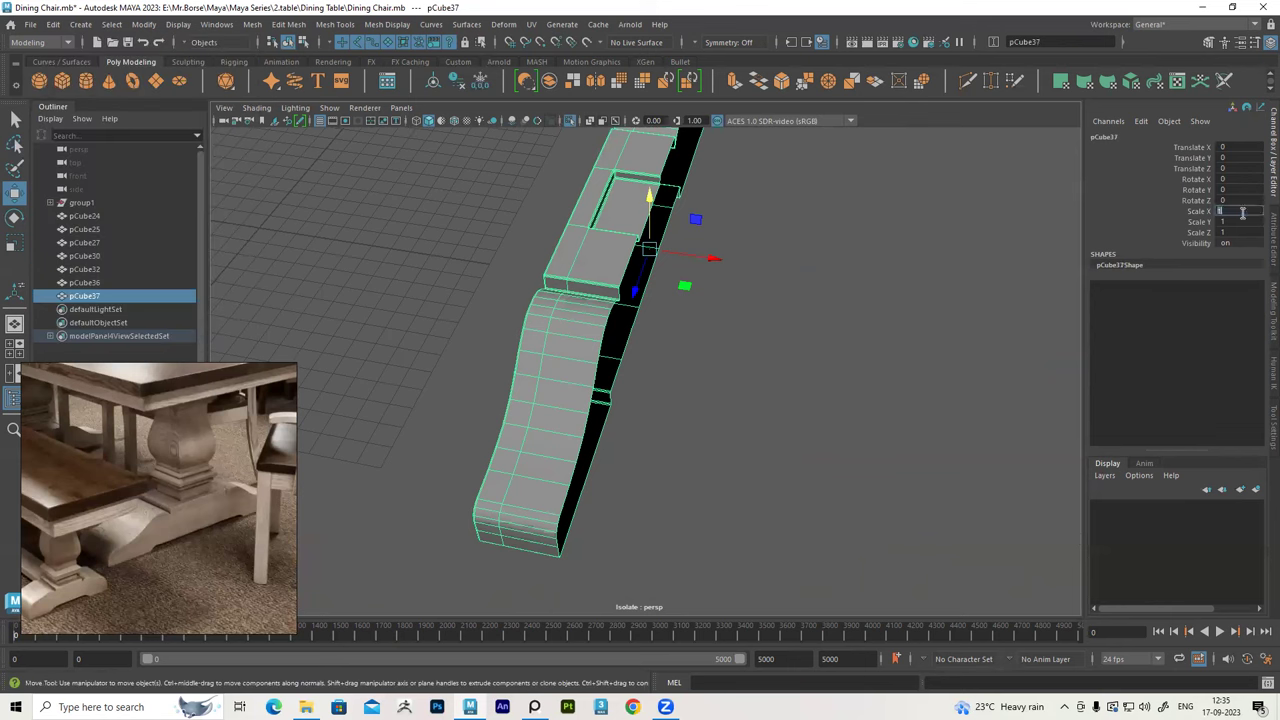
pyautogui.click(1239, 211)
pyautogui.write('-1')
pyautogui.press('Return')
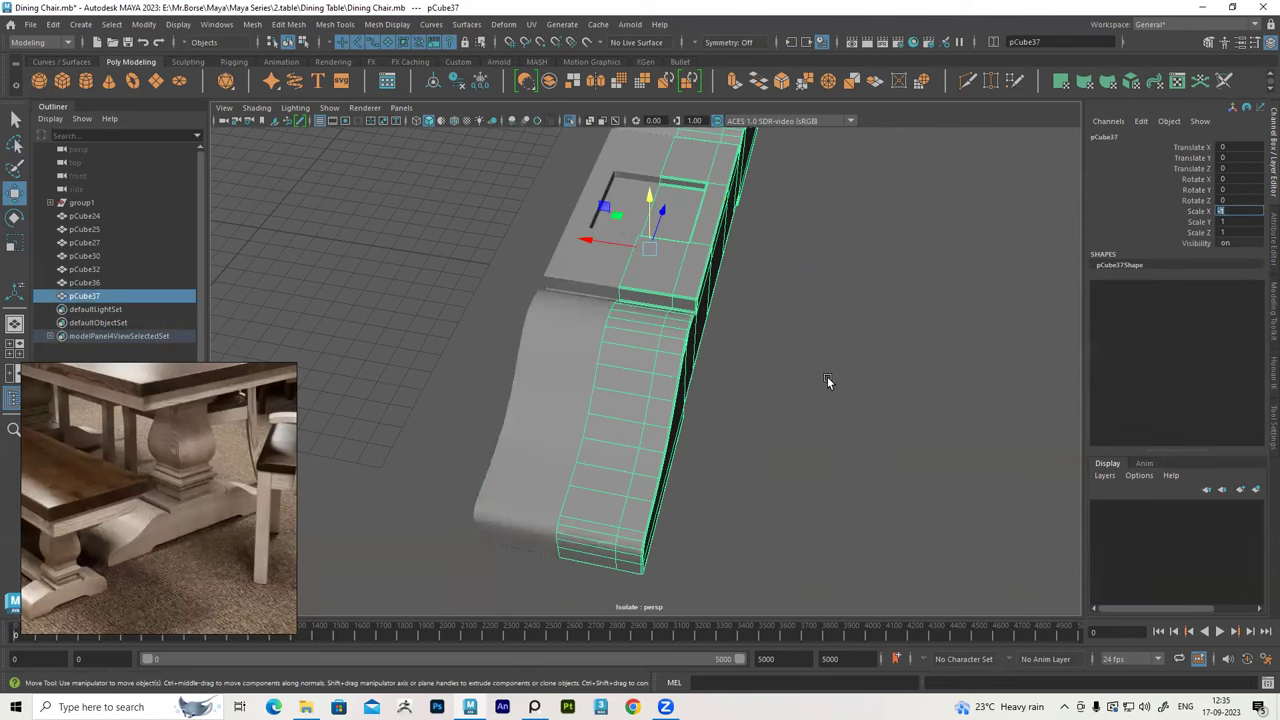
pyautogui.click(827, 376)
pyautogui.moveTo(712, 340)
pyautogui.keyDown('alt'); pyautogui.mouseDown()
pyautogui.moveTo(692, 270)
pyautogui.moveTo(784, 224)
pyautogui.mouseUp(); pyautogui.keyUp('alt')
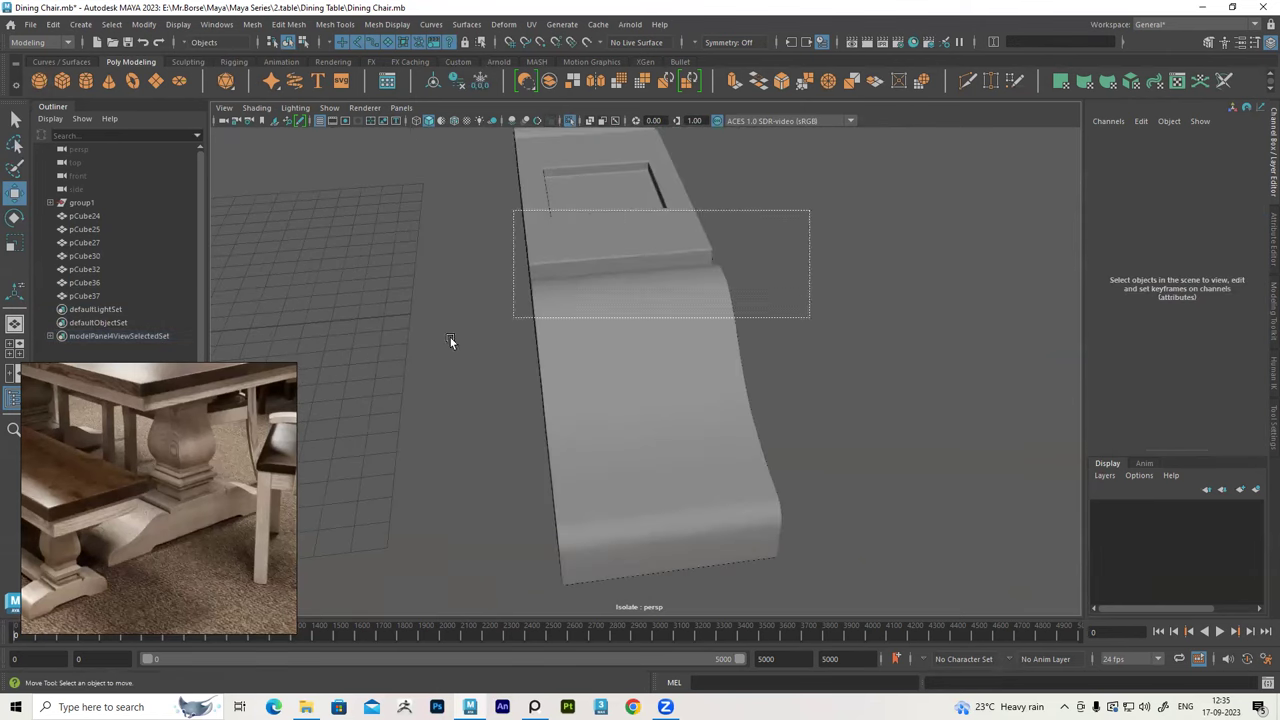
pyautogui.moveTo(450, 337); pyautogui.dragTo(406, 320)
pyautogui.keyDown('alt'); pyautogui.moveTo(688, 354); pyautogui.dragTo(595, 330); pyautogui.keyUp('alt')
# Combine the two foot halves into a single mesh, pCube38
pyautogui.keyDown('ctrl'); pyautogui.click(595, 330); pyautogui.keyUp('ctrl')
pyautogui.keyDown('shift'); pyautogui.moveTo(617, 266); pyautogui.dragTo(612, 262); pyautogui.keyUp('shift')
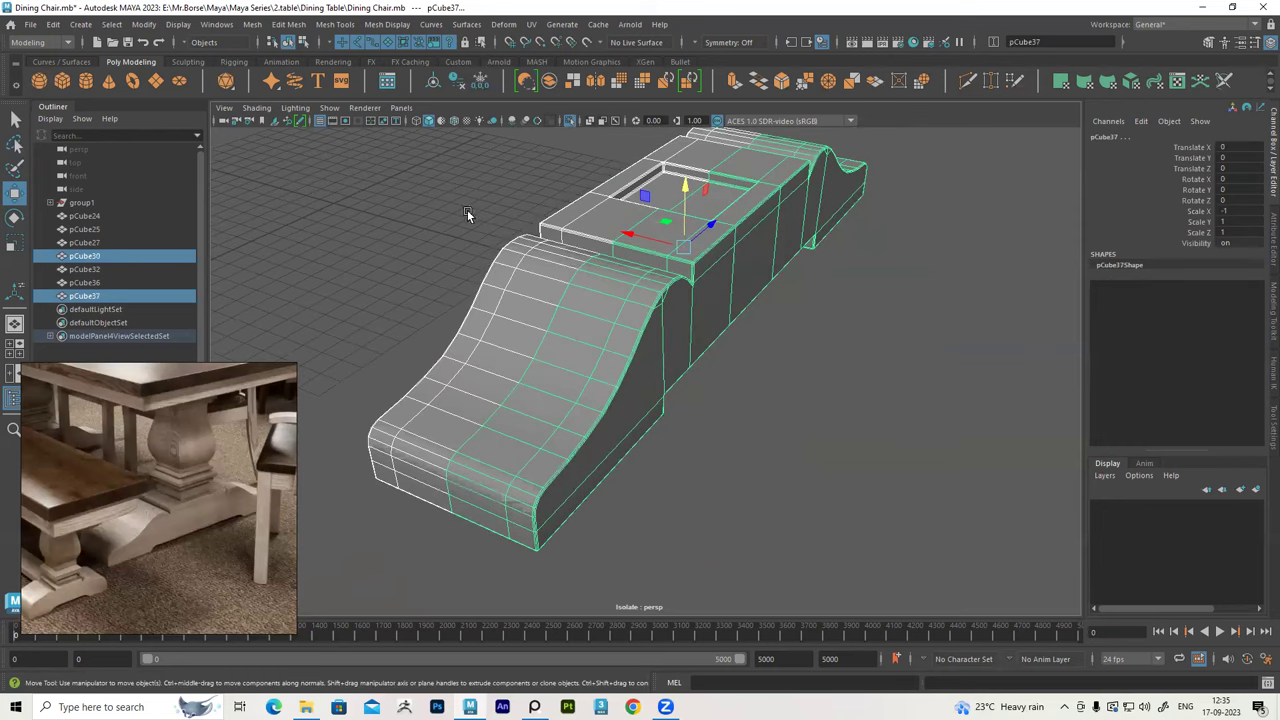
pyautogui.click(252, 25)
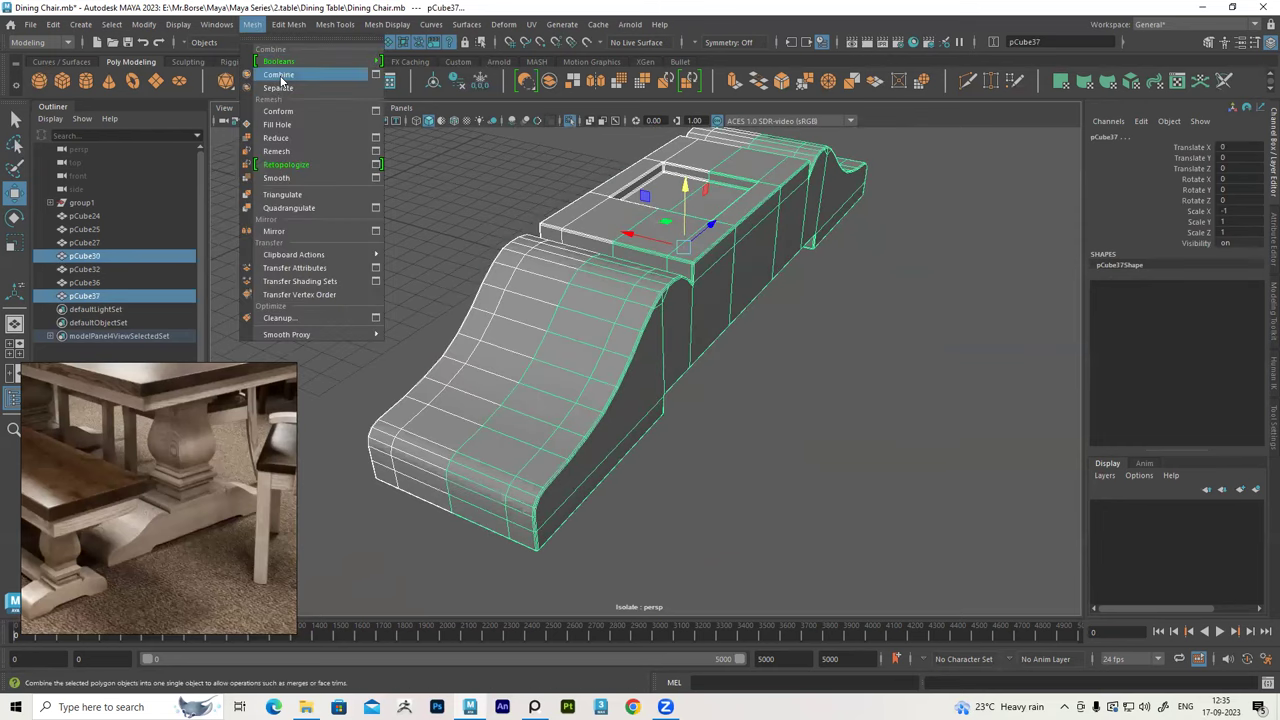
pyautogui.click(279, 75)
pyautogui.moveTo(700, 240)
pyautogui.keyDown('alt'); pyautogui.mouseDown()
pyautogui.moveTo(686, 229)
pyautogui.moveTo(723, 257)
pyautogui.moveTo(681, 207)
pyautogui.mouseUp(); pyautogui.keyUp('alt')
pyautogui.moveTo(681, 207); pyautogui.dragTo(690, 250, button='right')
pyautogui.doubleClick(708, 260)
pyautogui.moveTo(724, 233); pyautogui.dragTo(790, 228)
pyautogui.hotkey('ctrl', 'z')
# Select the vertices along the centre seam and merge them
pyautogui.moveTo(664, 176); pyautogui.dragTo(663, 136, button='right')
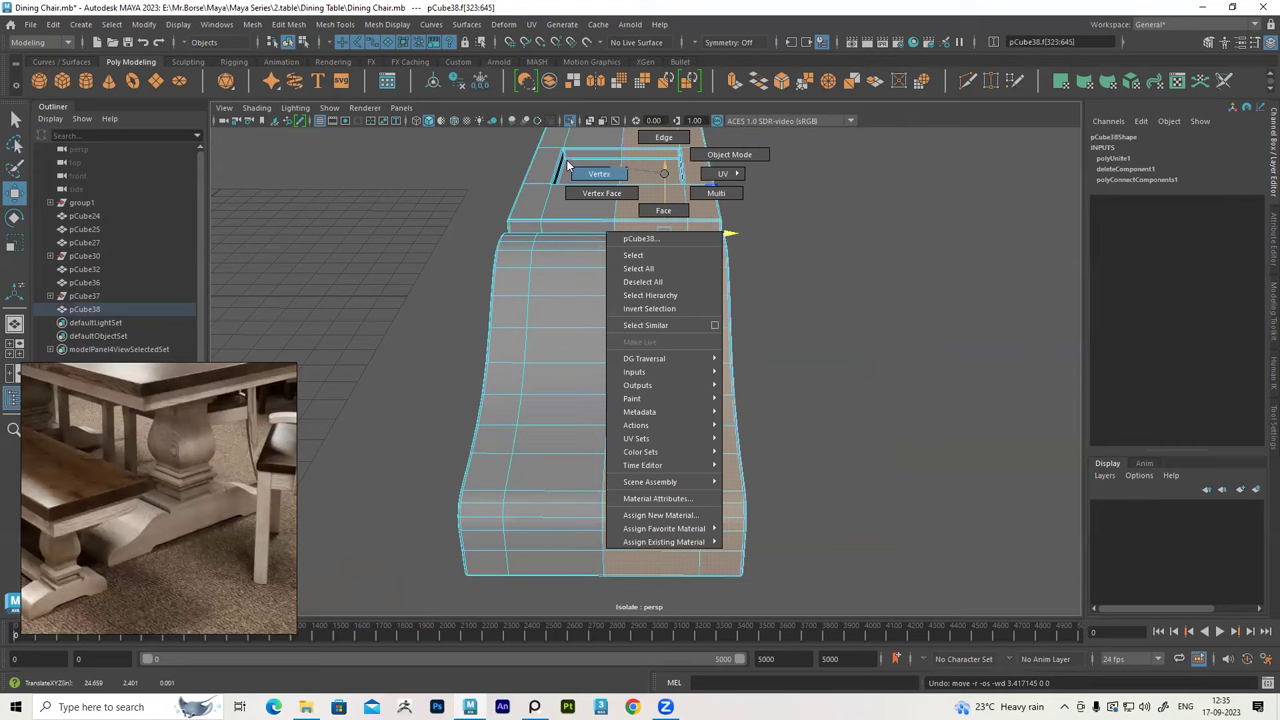
pyautogui.moveTo(663, 136)
pyautogui.keyDown('alt'); pyautogui.mouseDown()
pyautogui.moveTo(608, 172)
pyautogui.moveTo(655, 432)
pyautogui.moveTo(643, 535)
pyautogui.moveTo(742, 358)
pyautogui.moveTo(697, 417)
pyautogui.mouseUp(); pyautogui.keyUp('alt')
pyautogui.scroll(3, 631, 189)
pyautogui.moveTo(631, 189)
pyautogui.keyDown('alt'); pyautogui.mouseDown()
pyautogui.moveTo(692, 295)
pyautogui.moveTo(563, 194)
pyautogui.mouseUp(); pyautogui.keyUp('alt')
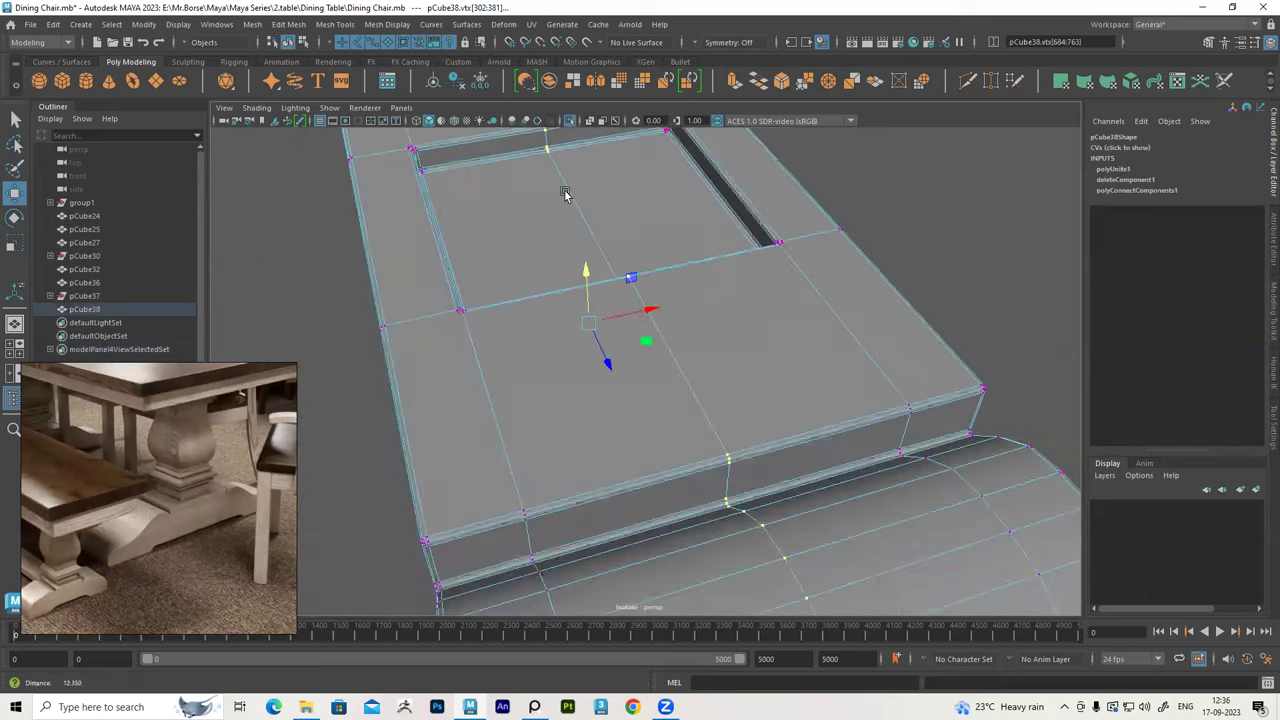
pyautogui.scroll(3, 563, 214)
pyautogui.scroll(2, 553, 243)
pyautogui.keyDown('alt'); pyautogui.moveTo(543, 251); pyautogui.dragTo(443, 113); pyautogui.keyUp('alt')
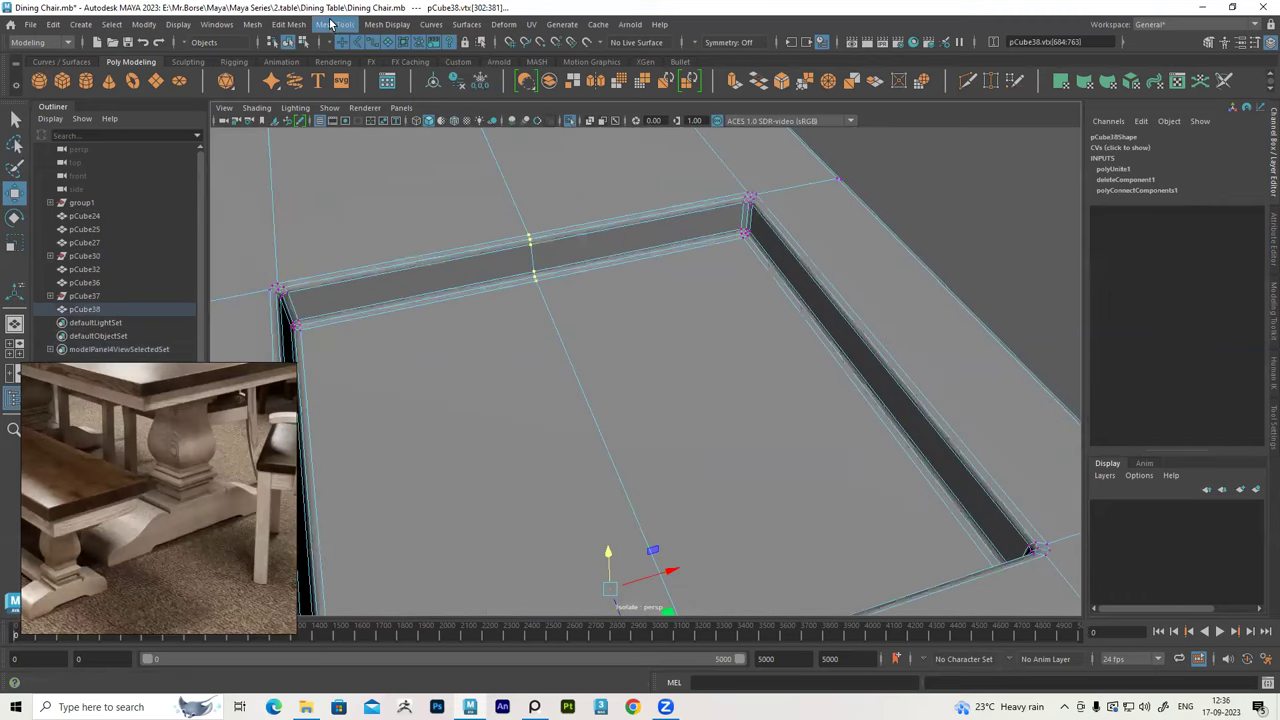
pyautogui.click(289, 24)
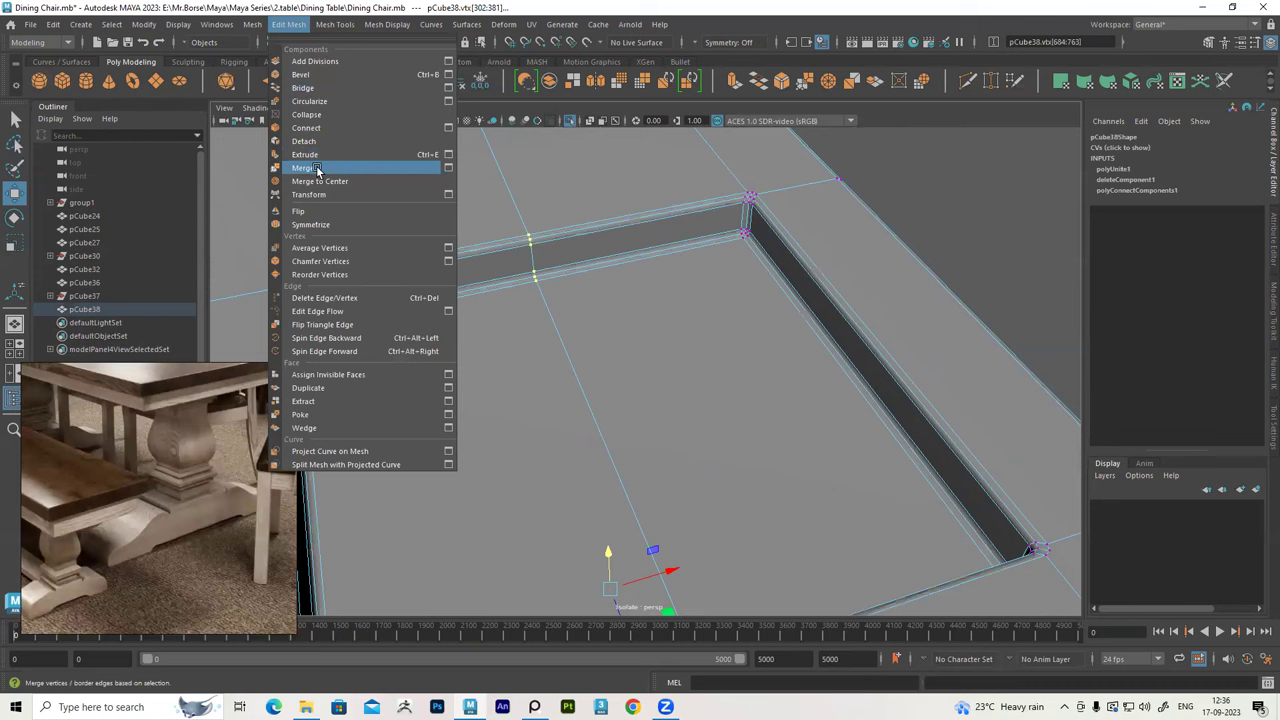
pyautogui.click(303, 168)
pyautogui.moveTo(501, 197)
pyautogui.keyDown('alt'); pyautogui.mouseDown()
pyautogui.moveTo(626, 289)
pyautogui.moveTo(560, 271)
pyautogui.moveTo(548, 237)
pyautogui.moveTo(509, 266)
pyautogui.mouseUp(); pyautogui.keyUp('alt')
pyautogui.moveTo(509, 266)
pyautogui.keyDown('alt'); pyautogui.mouseDown(button='right')
pyautogui.moveTo(612, 258)
pyautogui.moveTo(591, 256)
pyautogui.mouseUp(button='right'); pyautogui.keyUp('alt')
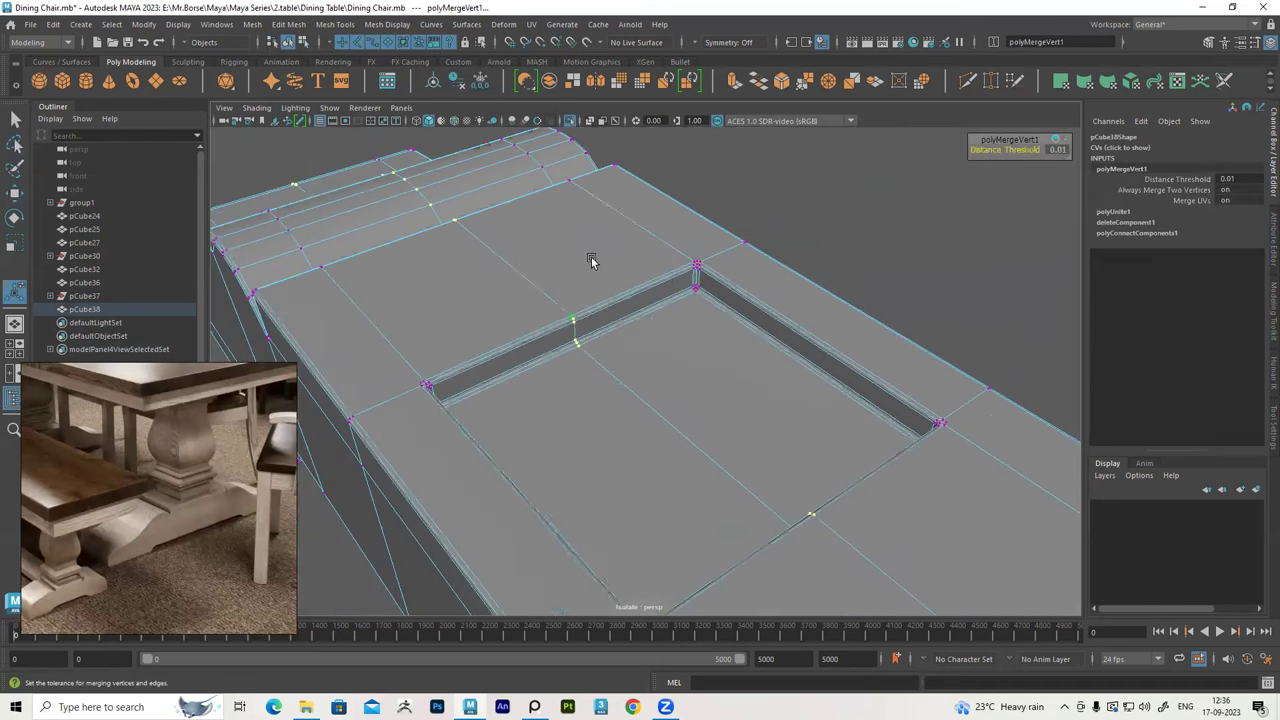
# Move a stray vertex near the rail corner onto the seam
pyautogui.rightClick(592, 257)
pyautogui.click(561, 259)
pyautogui.moveTo(526, 262); pyautogui.dragTo(531, 286)
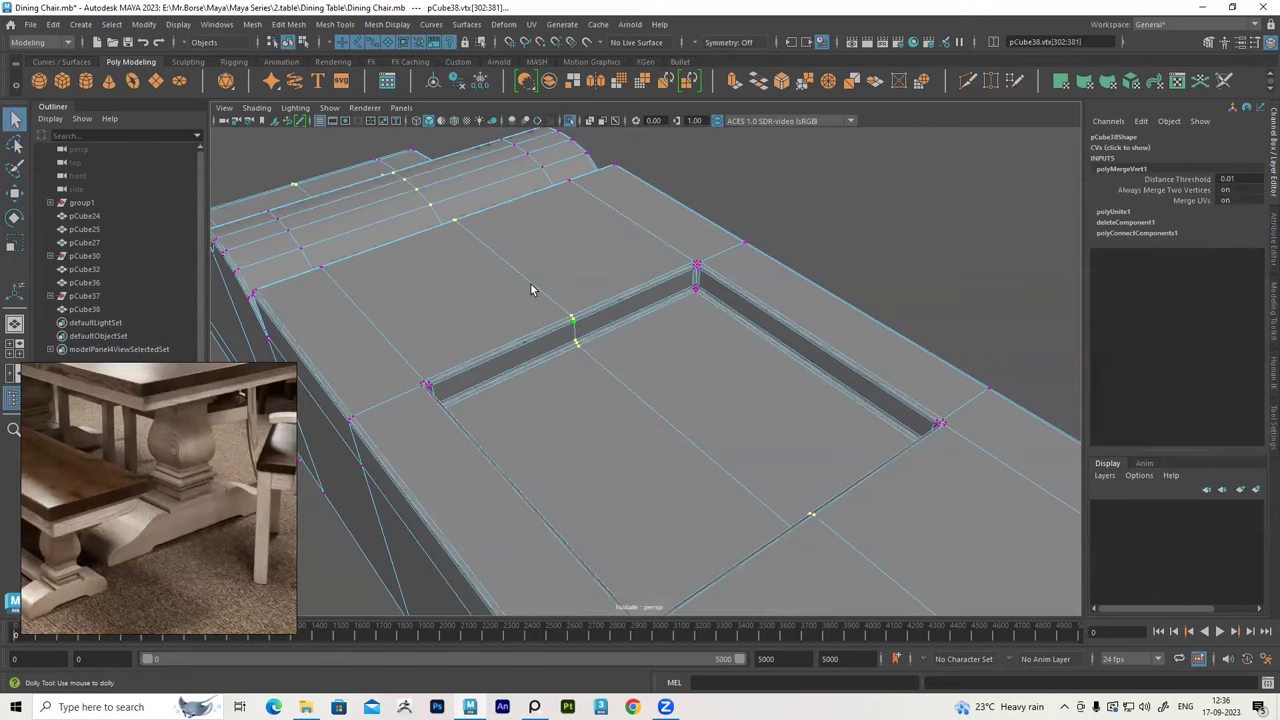
pyautogui.keyDown('alt'); pyautogui.moveTo(531, 286); pyautogui.dragTo(545, 333, button='right'); pyautogui.keyUp('alt')
pyautogui.click(514, 277)
pyautogui.press('w')
pyautogui.moveTo(508, 277)
pyautogui.mouseDown()
pyautogui.moveTo(514, 251)
pyautogui.moveTo(521, 263)
pyautogui.moveTo(563, 232)
pyautogui.mouseUp()
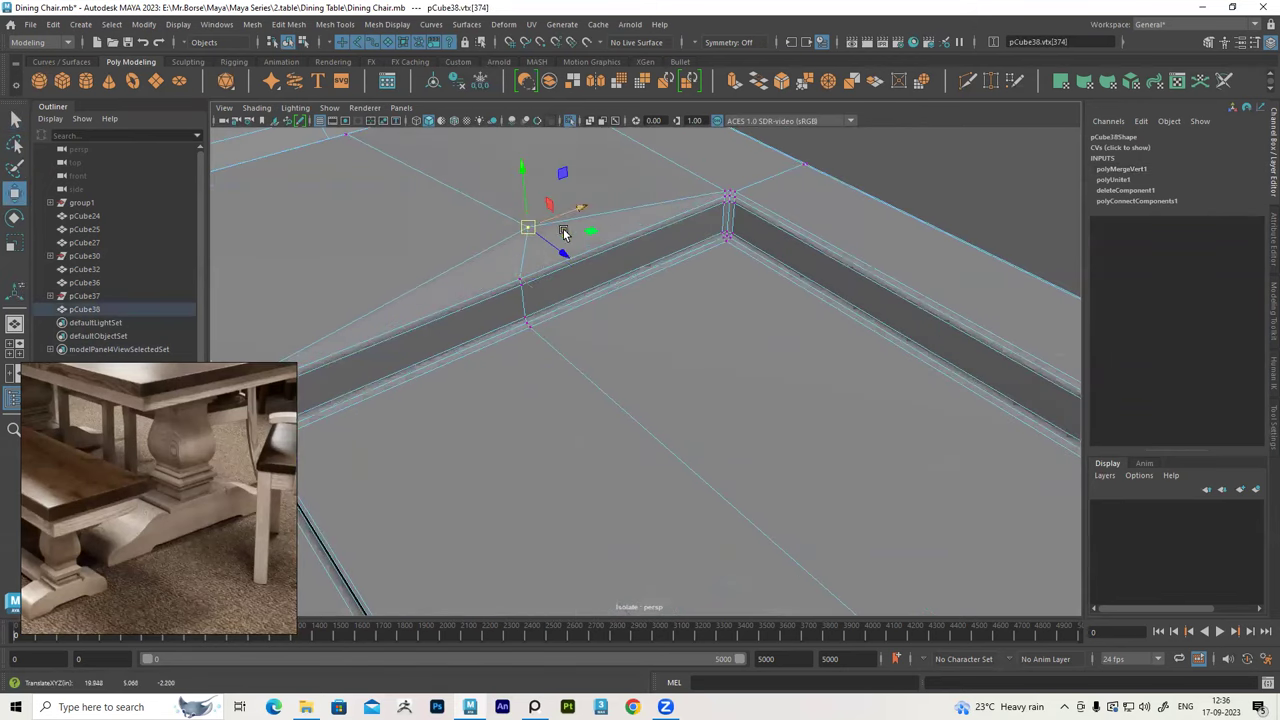
pyautogui.scroll(-3, 645, 225)
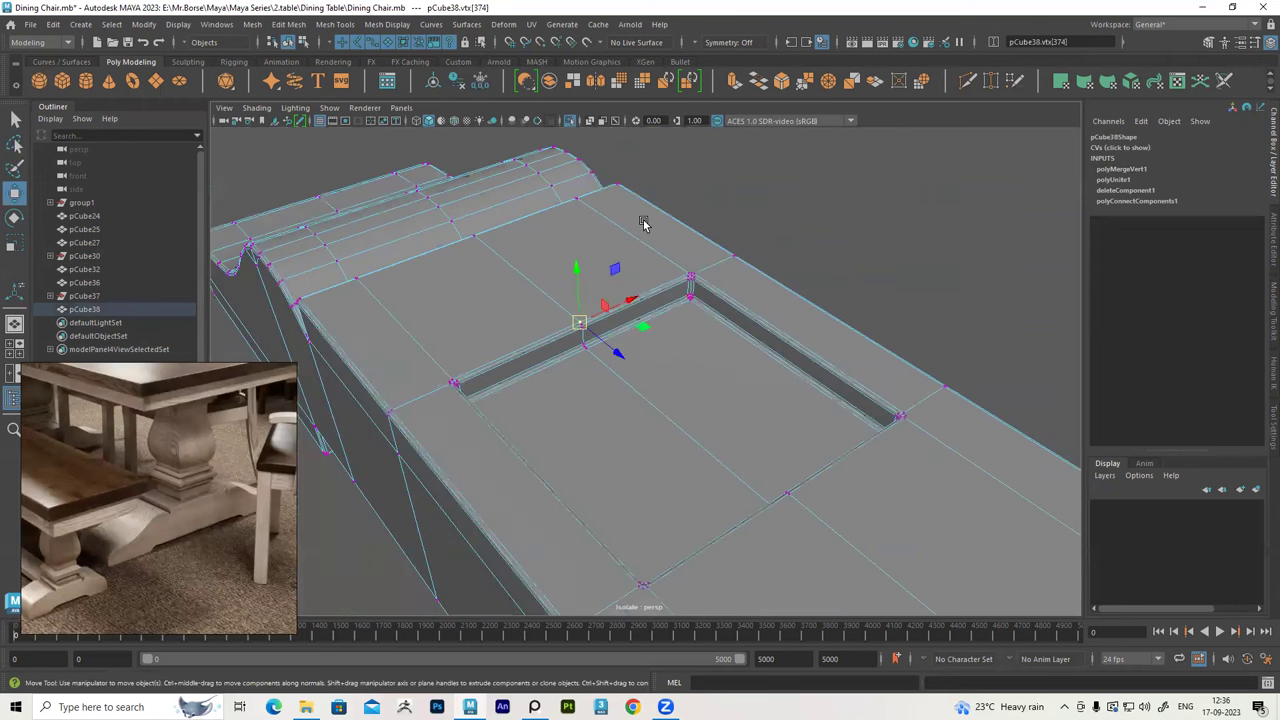
pyautogui.scroll(-3, 643, 229)
pyautogui.scroll(2, 641, 233)
pyautogui.moveTo(641, 233)
pyautogui.keyDown('alt'); pyautogui.mouseDown()
pyautogui.moveTo(608, 188)
pyautogui.moveTo(589, 236)
pyautogui.mouseUp(); pyautogui.keyUp('alt')
# Delete the leftover centre seam edge and clear the selection
pyautogui.moveTo(589, 236); pyautogui.dragTo(598, 157, button='right')
pyautogui.click(734, 195)
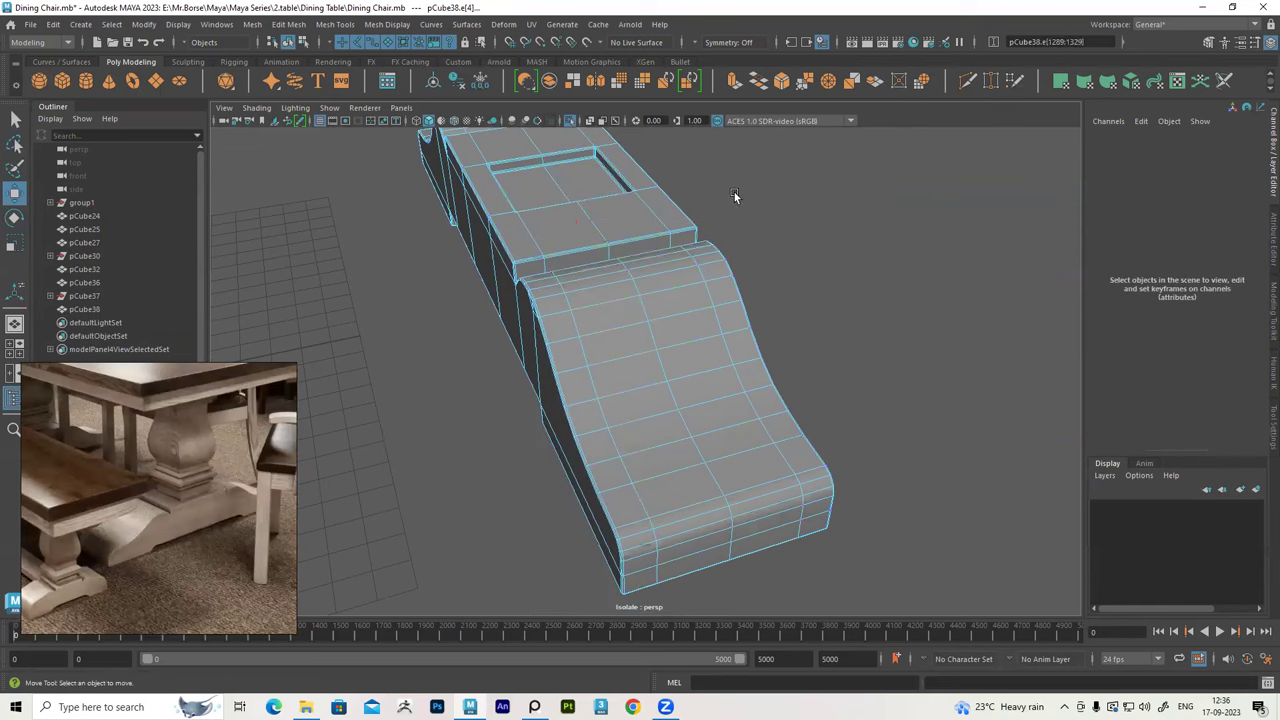
pyautogui.click(583, 222)
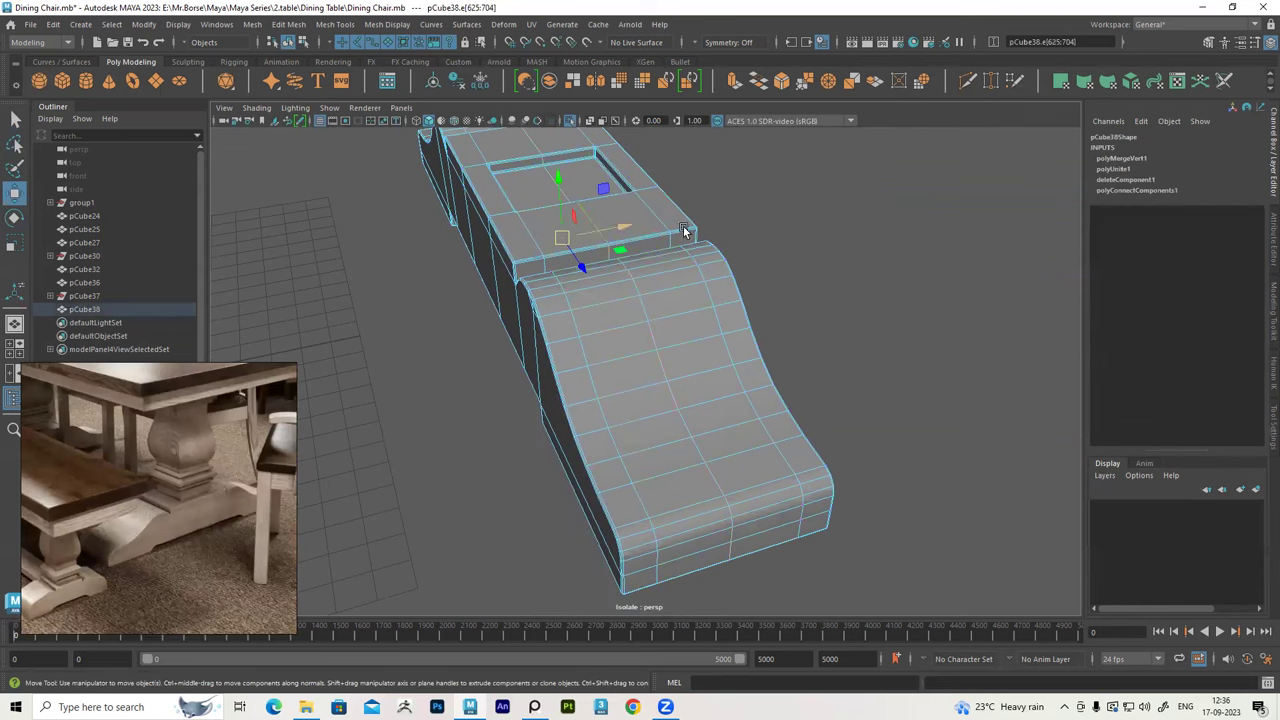
pyautogui.click(760, 217)
pyautogui.click(616, 216)
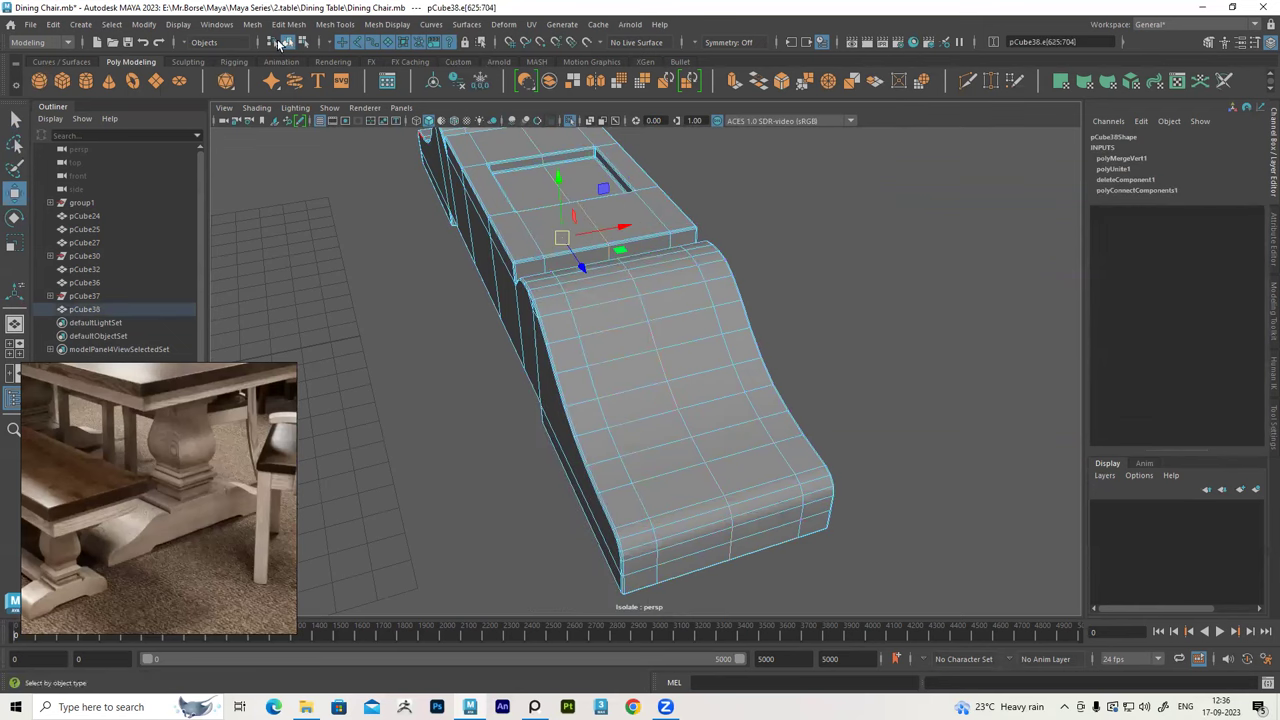
pyautogui.click(284, 24)
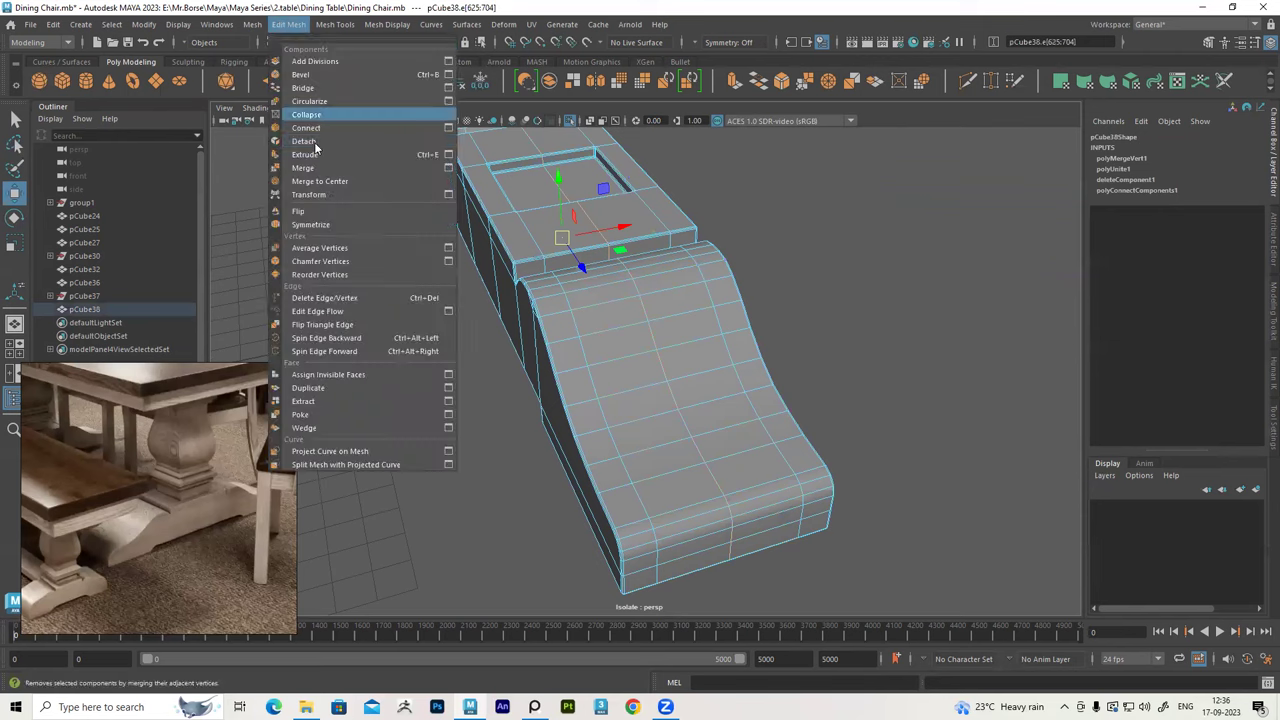
pyautogui.click(322, 296)
pyautogui.moveTo(818, 248)
pyautogui.keyDown('alt'); pyautogui.mouseDown()
pyautogui.moveTo(691, 258)
pyautogui.moveTo(657, 232)
pyautogui.mouseUp(); pyautogui.keyUp('alt')
pyautogui.moveTo(657, 232); pyautogui.dragTo(728, 212, button='right')
pyautogui.click(799, 385)
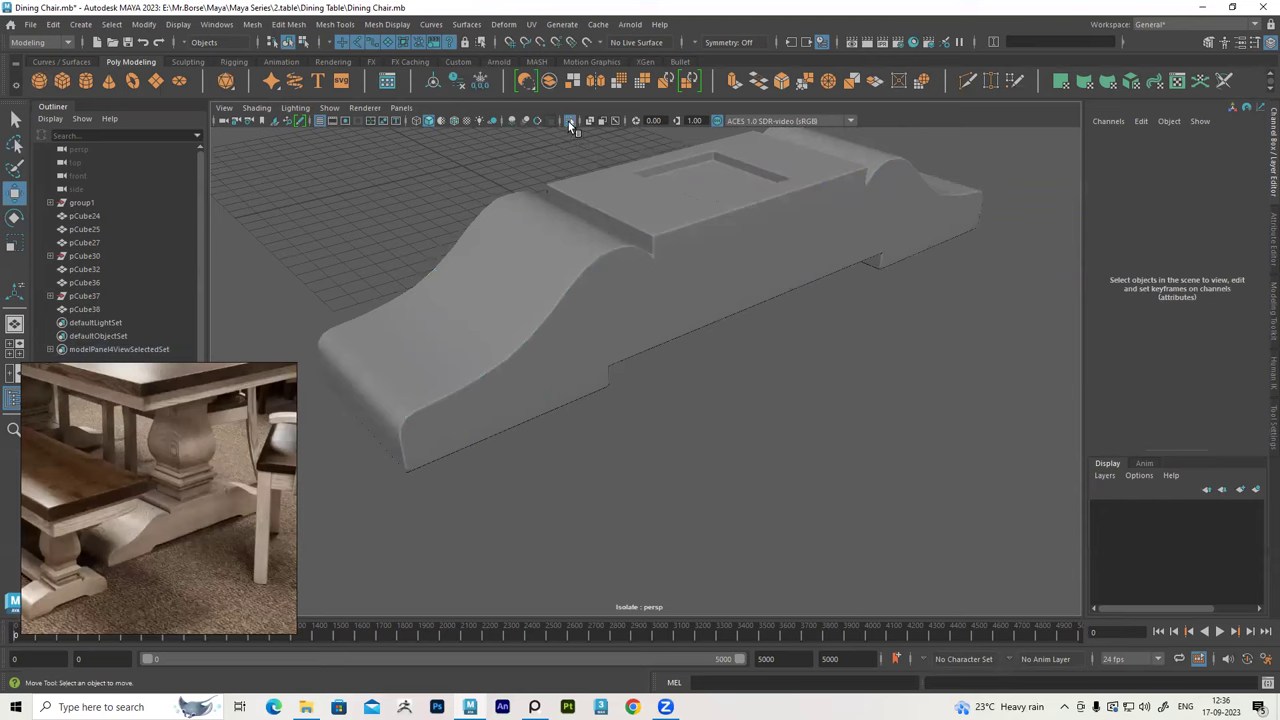
# Show all parts again and select the foot, pillar and plate under the tabletop
pyautogui.click(568, 121)
pyautogui.keyDown('alt'); pyautogui.moveTo(568, 121); pyautogui.dragTo(639, 247); pyautogui.keyUp('alt')
pyautogui.scroll(3, 639, 247)
pyautogui.moveTo(672, 296)
pyautogui.keyDown('alt'); pyautogui.mouseDown()
pyautogui.moveTo(728, 320)
pyautogui.moveTo(656, 284)
pyautogui.mouseUp(); pyautogui.keyUp('alt')
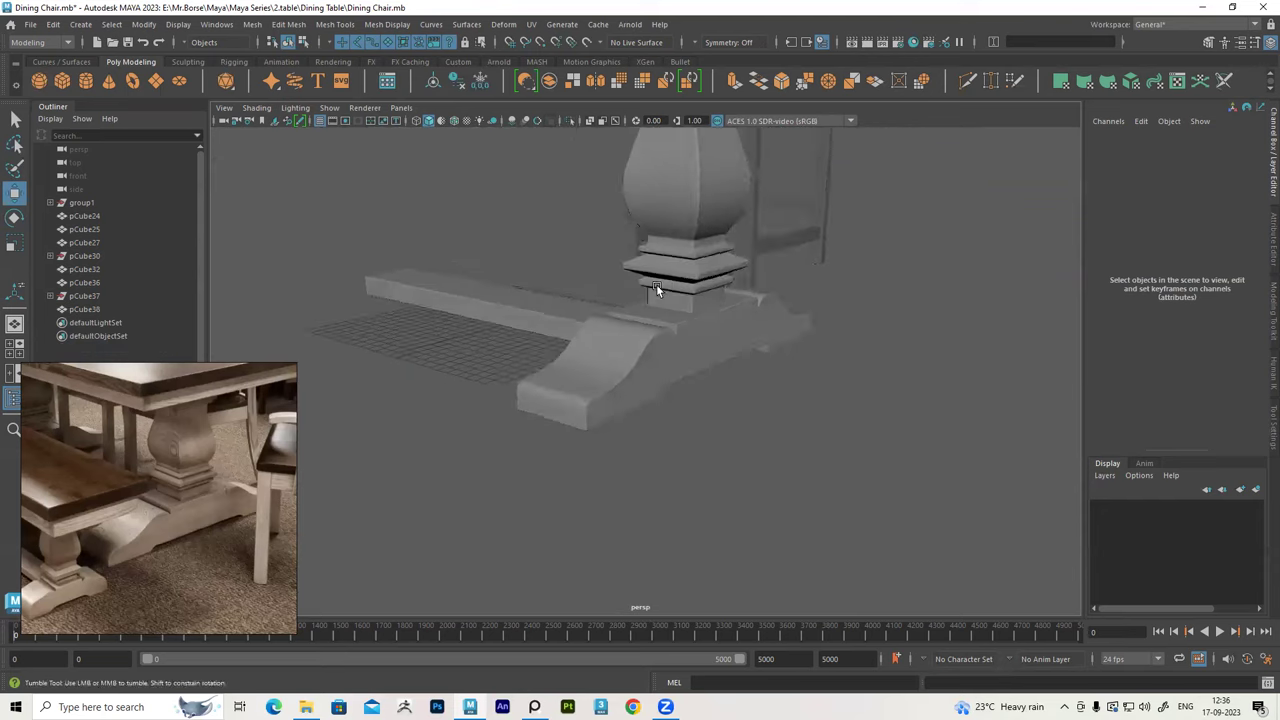
pyautogui.keyDown('alt'); pyautogui.moveTo(656, 284); pyautogui.dragTo(666, 357, button='middle'); pyautogui.keyUp('alt')
pyautogui.click(666, 357)
pyautogui.moveTo(756, 266)
pyautogui.keyDown('alt'); pyautogui.mouseDown()
pyautogui.moveTo(710, 264)
pyautogui.moveTo(737, 360)
pyautogui.moveTo(604, 184)
pyautogui.moveTo(755, 265)
pyautogui.mouseUp(); pyautogui.keyUp('alt')
pyautogui.keyDown('shift'); pyautogui.click(737, 360); pyautogui.keyUp('shift')
pyautogui.keyDown('shift'); pyautogui.click(604, 184); pyautogui.keyUp('shift')
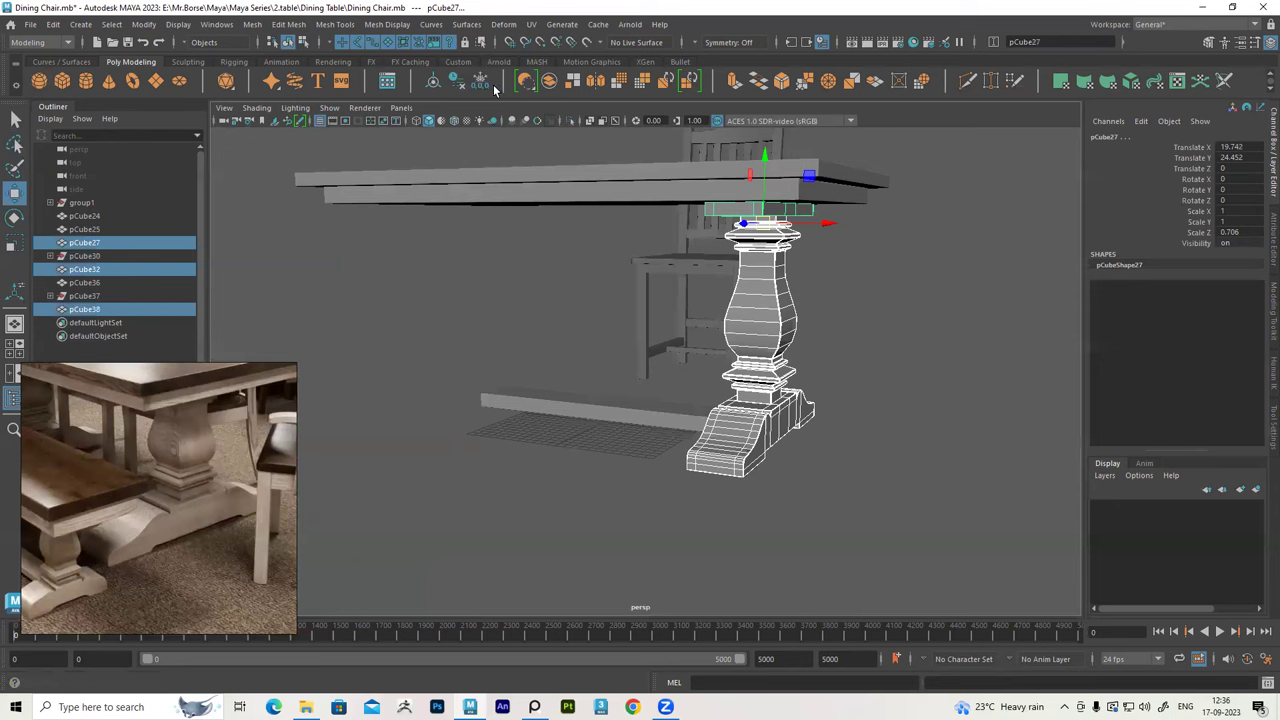
# Duplicate the pillar pieces and slide the copy along X toward the table's opposite end
pyautogui.keyDown('shift'); pyautogui.moveTo(826, 219); pyautogui.dragTo(576, 304); pyautogui.keyUp('shift')
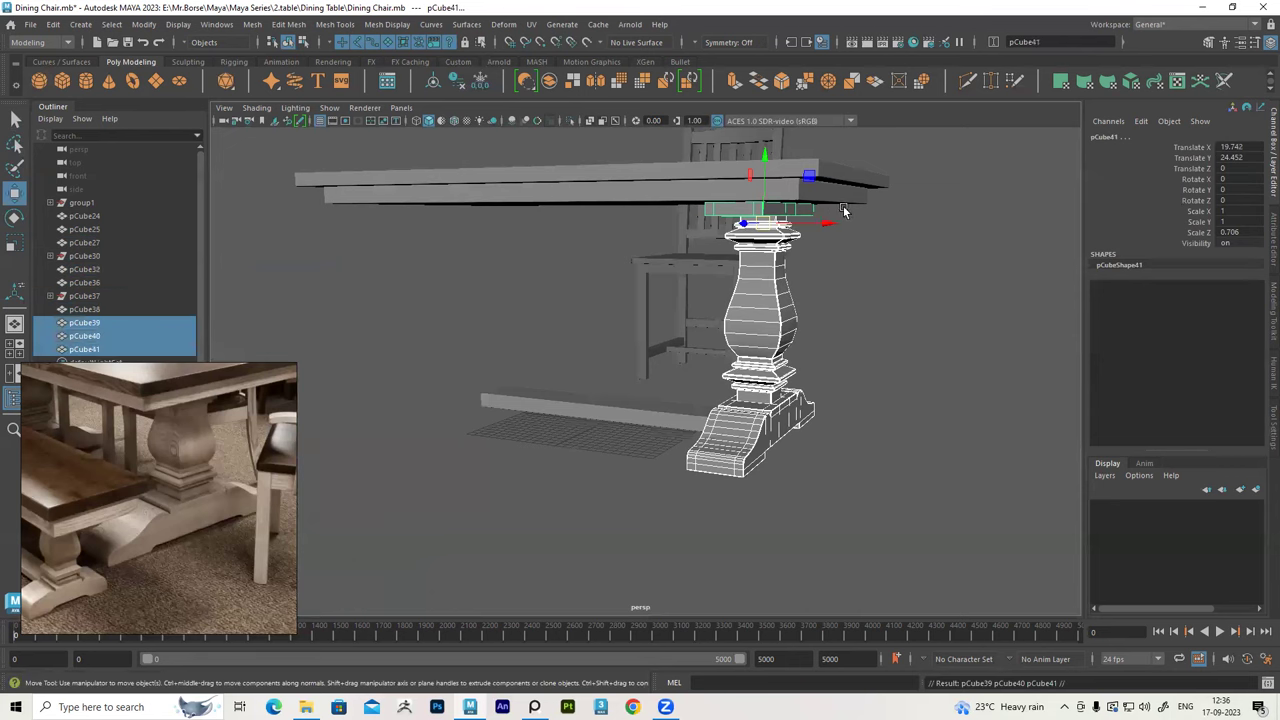
pyautogui.keyDown('alt'); pyautogui.moveTo(576, 304); pyautogui.dragTo(538, 246, button='middle'); pyautogui.keyUp('alt')
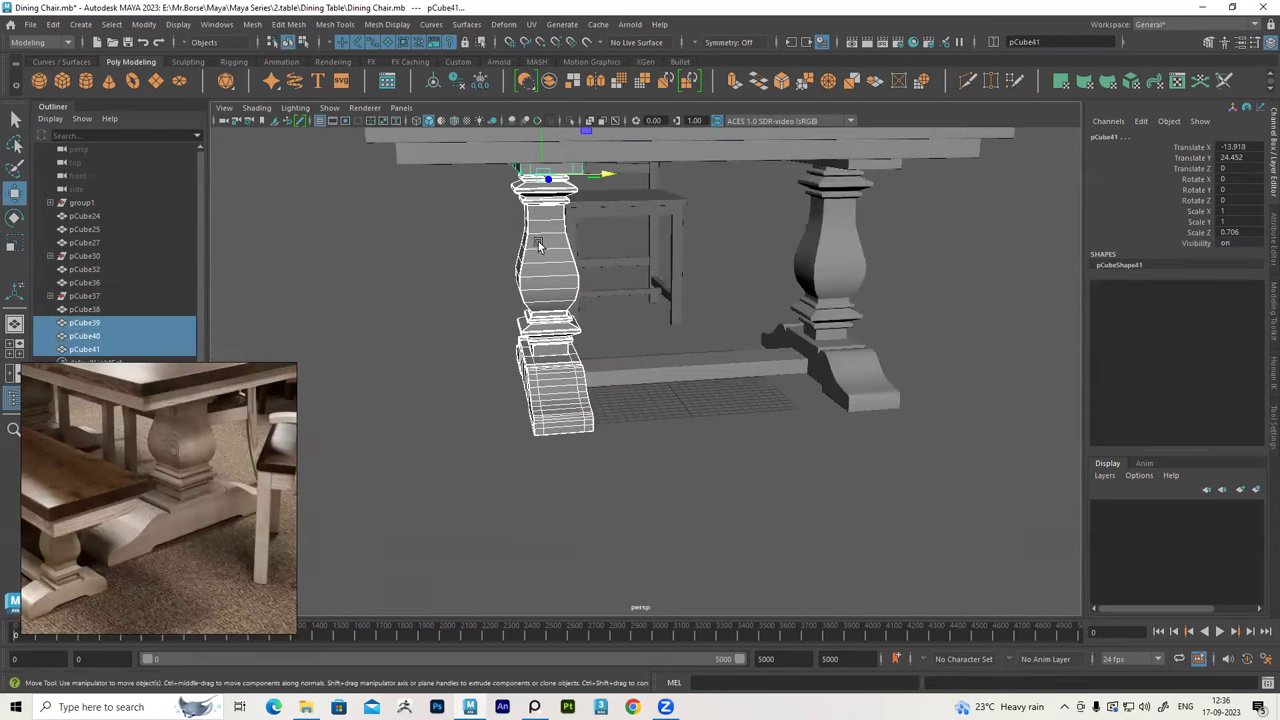
pyautogui.keyDown('alt'); pyautogui.moveTo(584, 225); pyautogui.dragTo(607, 266, button='right'); pyautogui.keyUp('alt')
pyautogui.press('space')
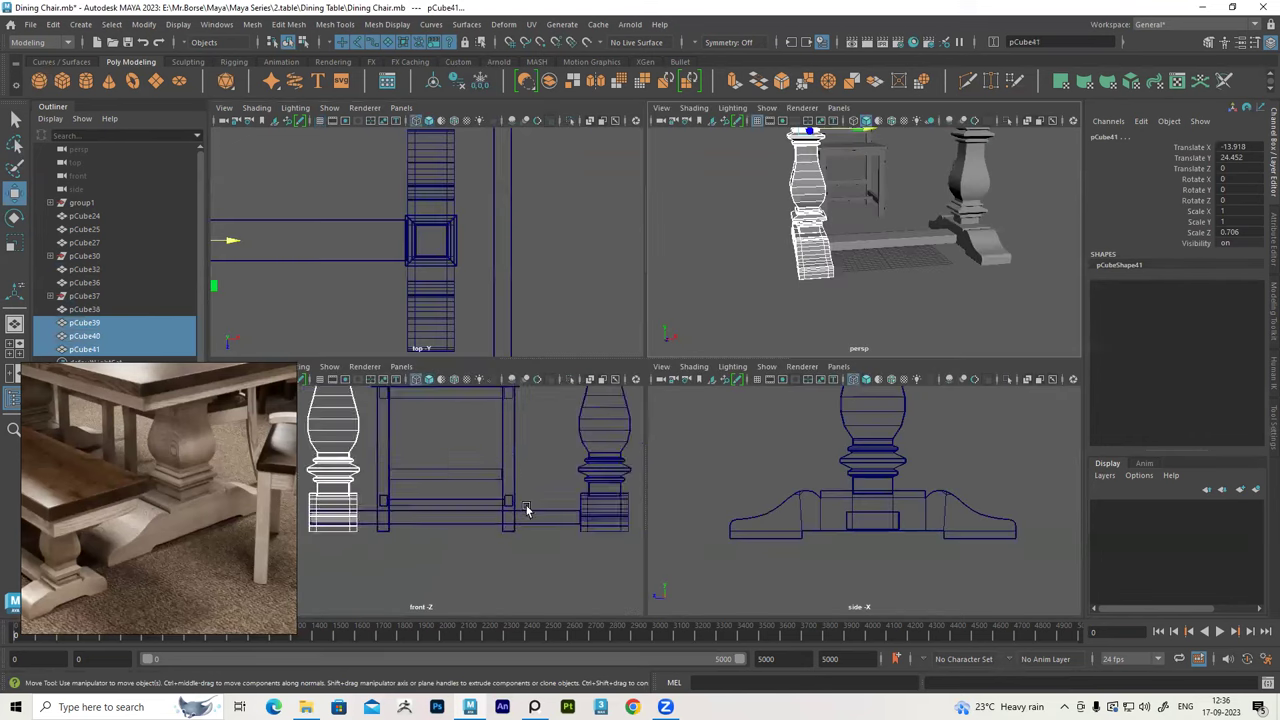
pyautogui.press('space')
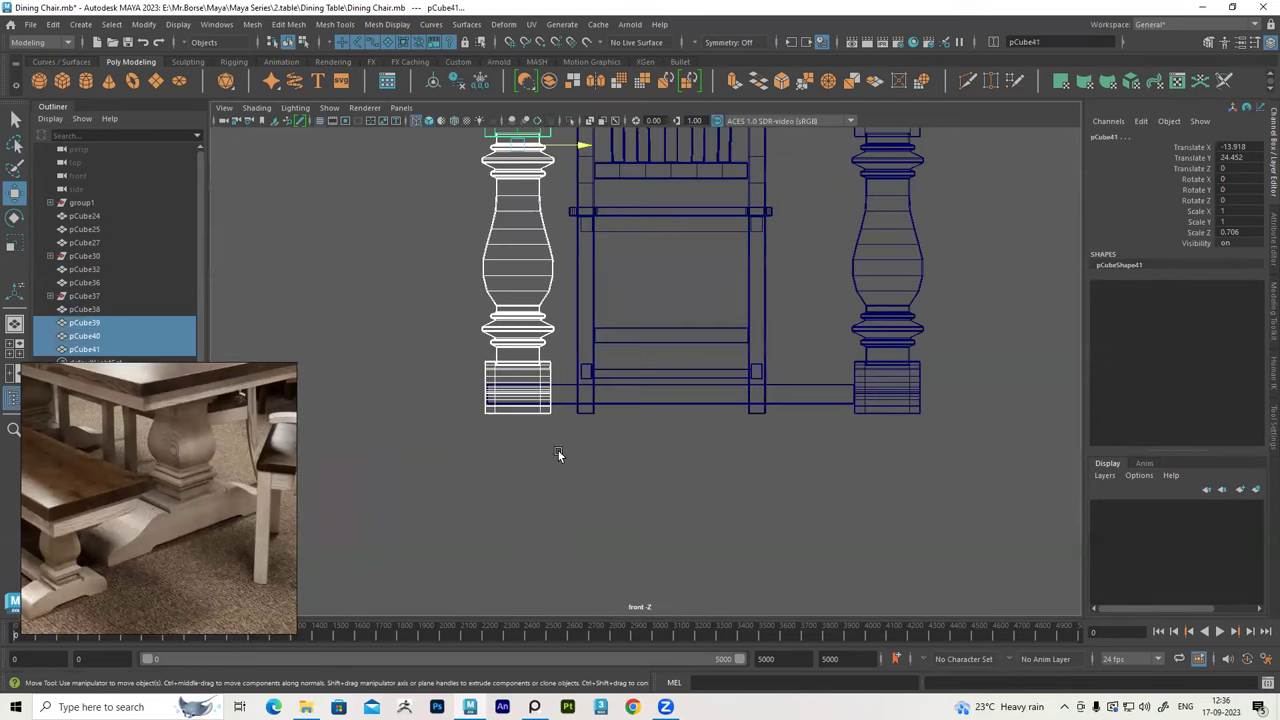
pyautogui.keyDown('alt'); pyautogui.moveTo(557, 457); pyautogui.dragTo(642, 475, button='middle'); pyautogui.keyUp('alt')
pyautogui.moveTo(652, 181); pyautogui.dragTo(590, 180)
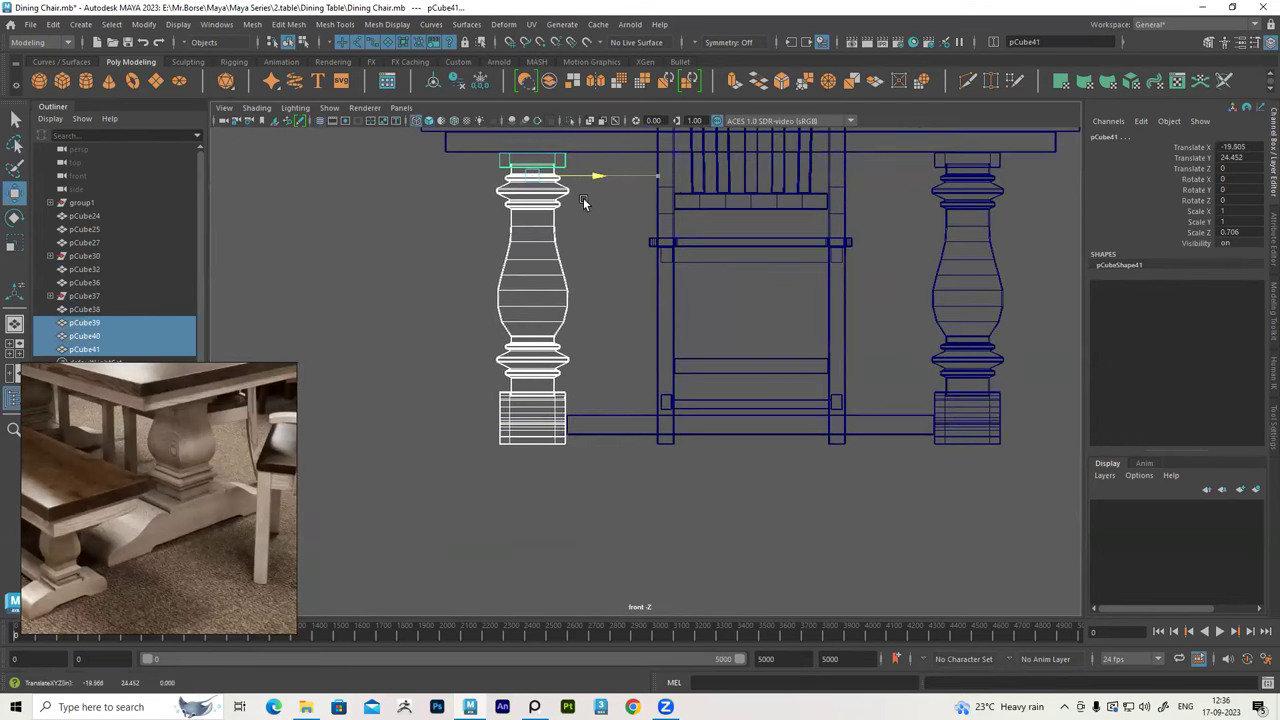
# Align the copied pedestal precisely at about X -19.76, then deselect and review in perspective
pyautogui.scroll(3, 560, 323)
pyautogui.keyDown('alt'); pyautogui.moveTo(554, 337); pyautogui.dragTo(700, 320, button='middle'); pyautogui.keyUp('alt')
pyautogui.scroll(2, 643, 371)
pyautogui.scroll(3, 664, 475)
pyautogui.moveTo(664, 475); pyautogui.dragTo(677, 480, button='middle')
pyautogui.scroll(-3, 675, 465)
pyautogui.scroll(-3, 668, 428)
pyautogui.scroll(-3, 691, 406)
pyautogui.click(855, 203)
pyautogui.press('space')
pyautogui.press('space')
pyautogui.moveTo(731, 283)
pyautogui.keyDown('alt'); pyautogui.mouseDown()
pyautogui.moveTo(783, 251)
pyautogui.moveTo(714, 293)
pyautogui.moveTo(724, 340)
pyautogui.moveTo(682, 339)
pyautogui.mouseUp(); pyautogui.keyUp('alt')
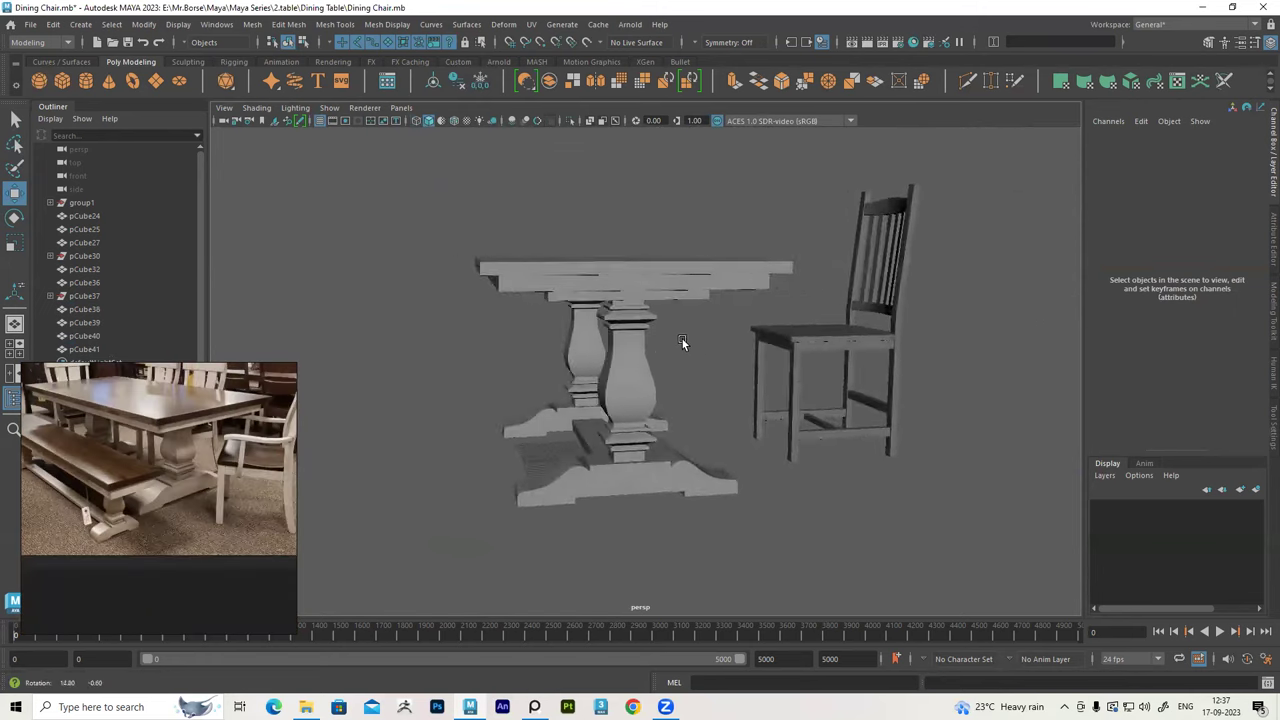
# Set the new box's width to 60 and centre it at Translate X 0
pyautogui.keyDown('alt'); pyautogui.moveTo(682, 339); pyautogui.dragTo(682, 320, button='right'); pyautogui.keyUp('alt')
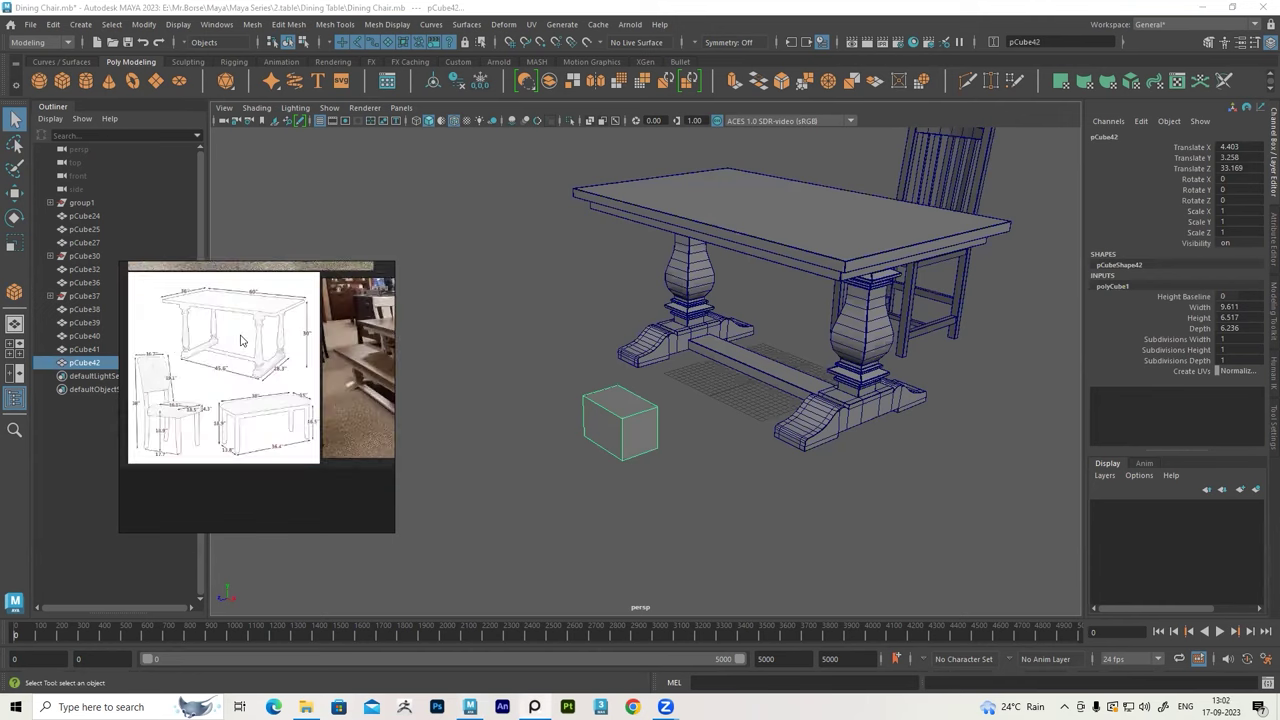
pyautogui.scroll(2, 250, 336)
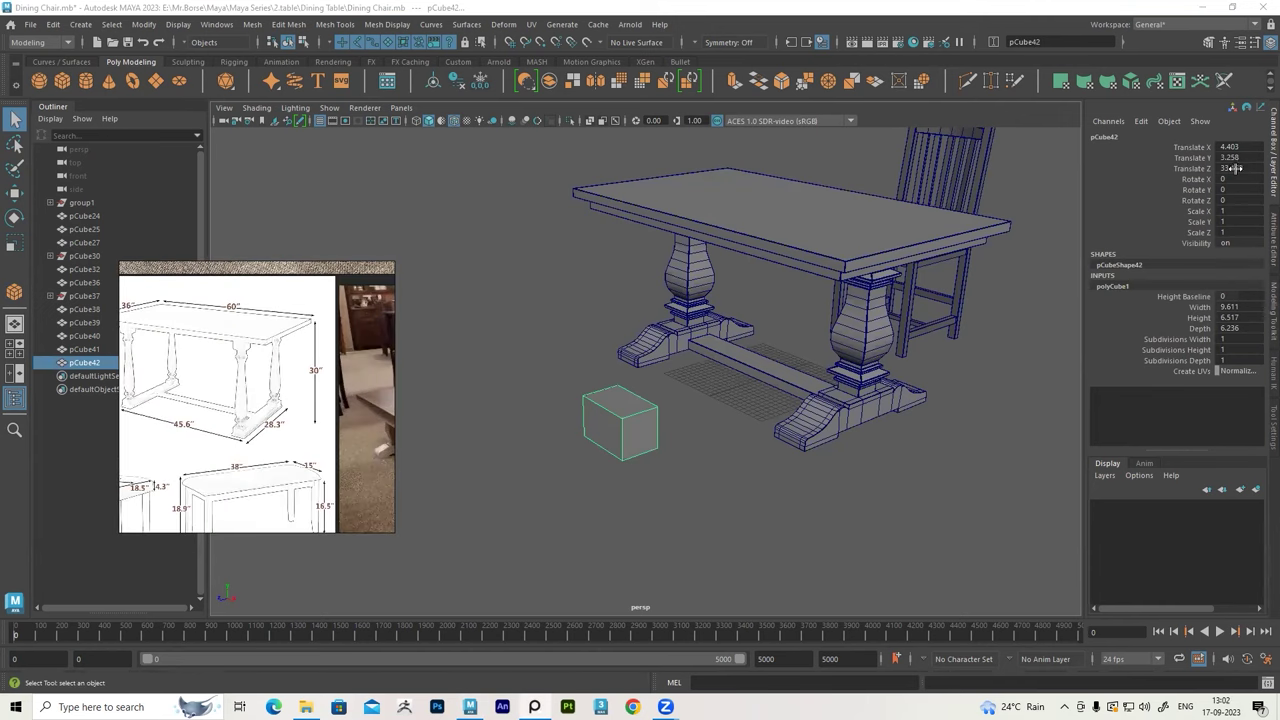
pyautogui.doubleClick(1245, 305)
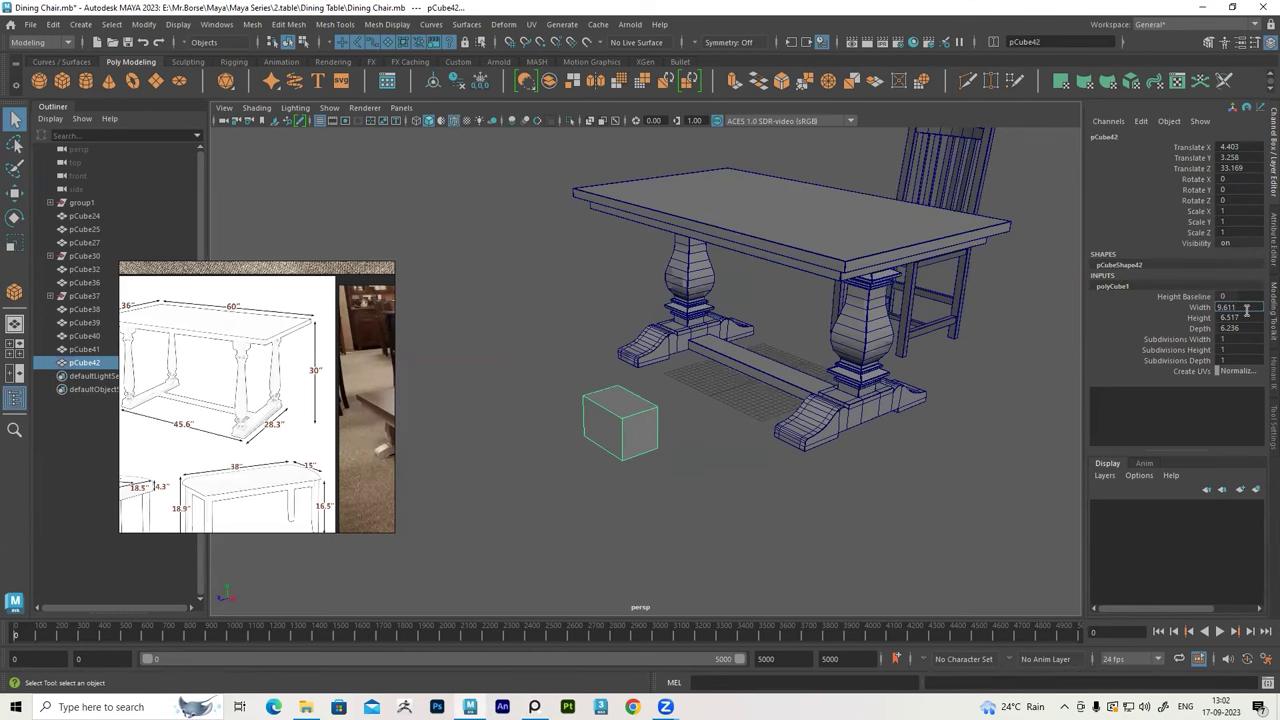
pyautogui.write('60')
pyautogui.press('Return')
pyautogui.moveTo(820, 418)
pyautogui.keyDown('alt'); pyautogui.mouseDown()
pyautogui.moveTo(770, 350)
pyautogui.moveTo(780, 390)
pyautogui.moveTo(738, 403)
pyautogui.mouseUp(); pyautogui.keyUp('alt')
pyautogui.press('w')
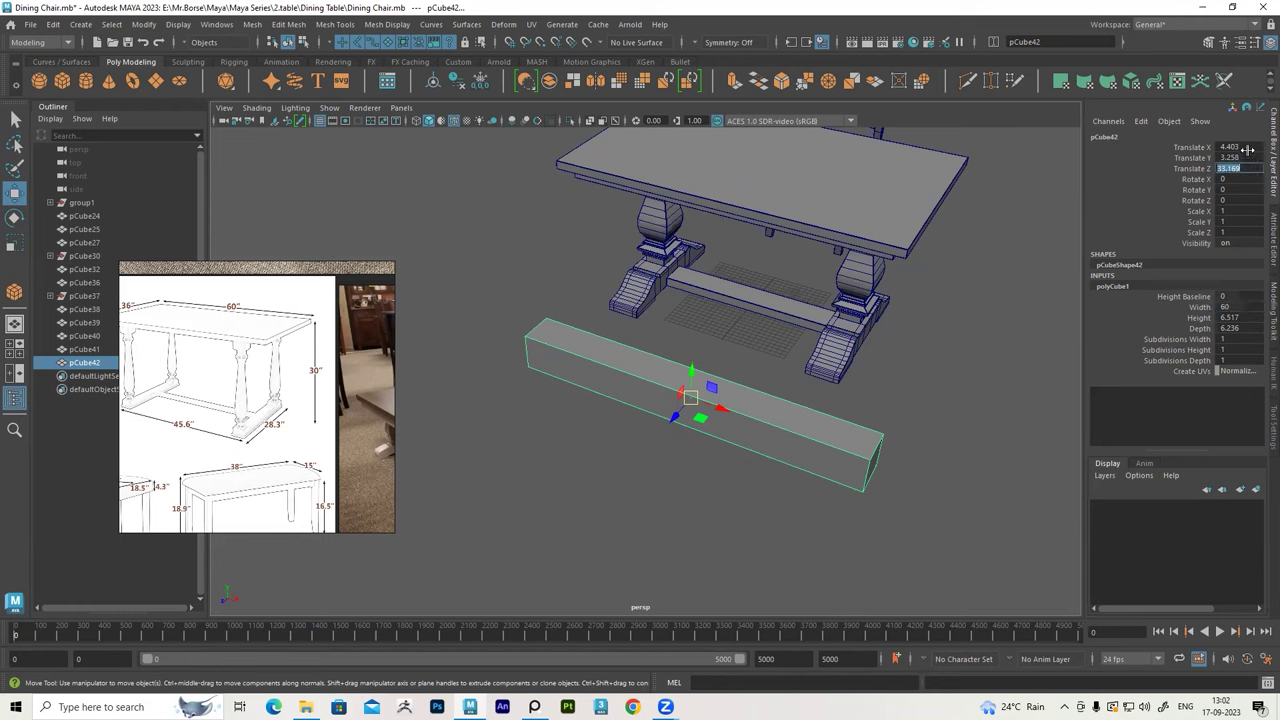
pyautogui.press('Return')
# Give the box a depth of 17.7 and a height of 18.9
pyautogui.moveTo(724, 353)
pyautogui.keyDown('alt'); pyautogui.mouseDown()
pyautogui.moveTo(688, 400)
pyautogui.moveTo(660, 390)
pyautogui.mouseUp(); pyautogui.keyUp('alt')
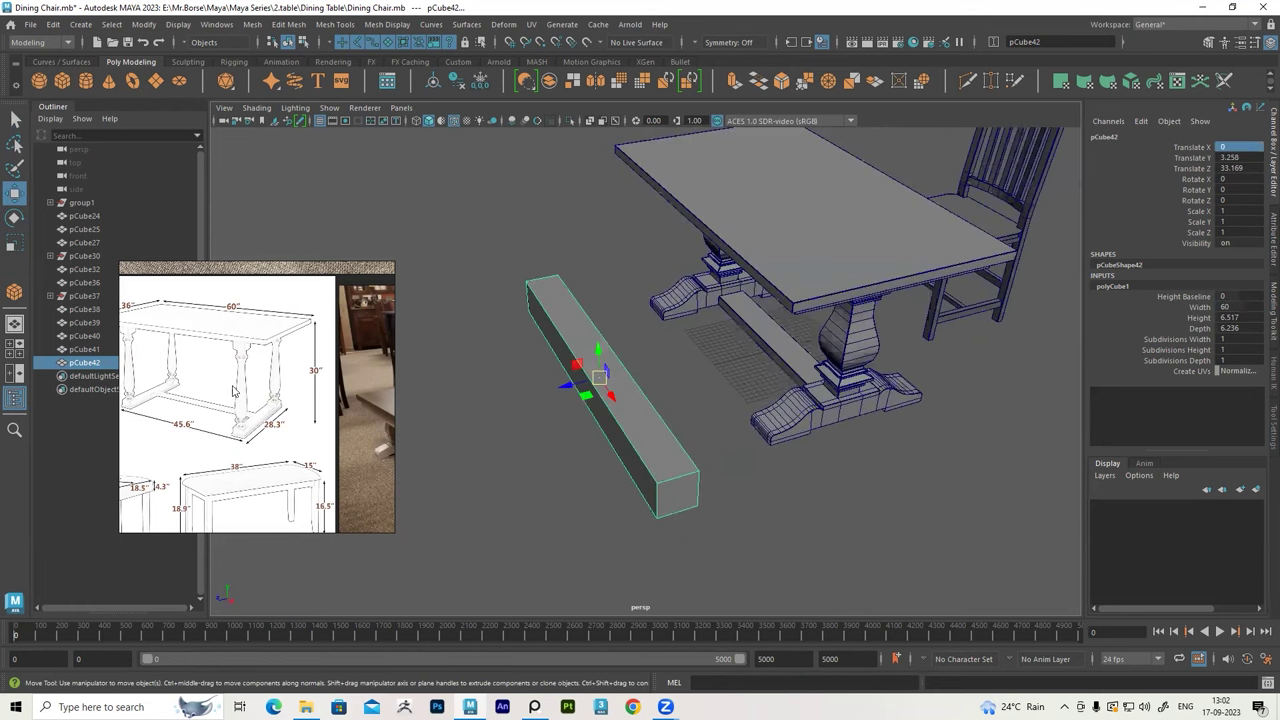
pyautogui.keyDown('alt'); pyautogui.moveTo(248, 404); pyautogui.dragTo(292, 380); pyautogui.keyUp('alt')
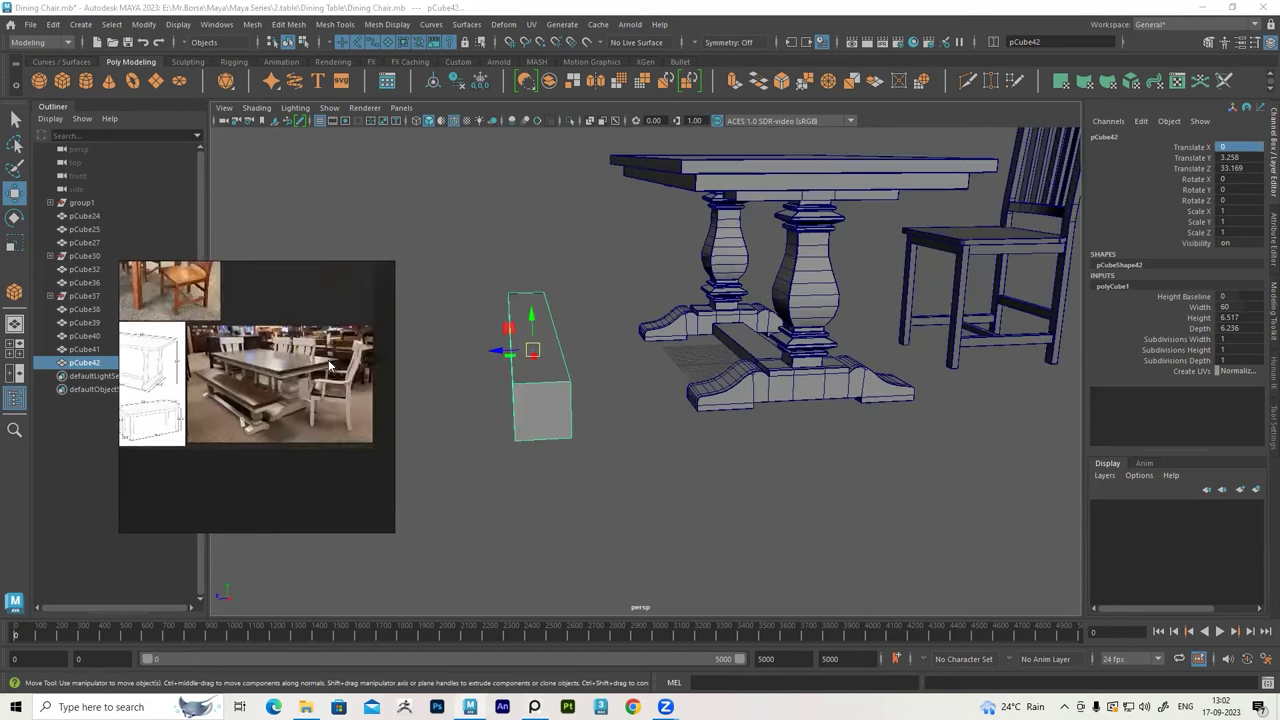
pyautogui.scroll(3, 292, 380)
pyautogui.scroll(-3, 195, 374)
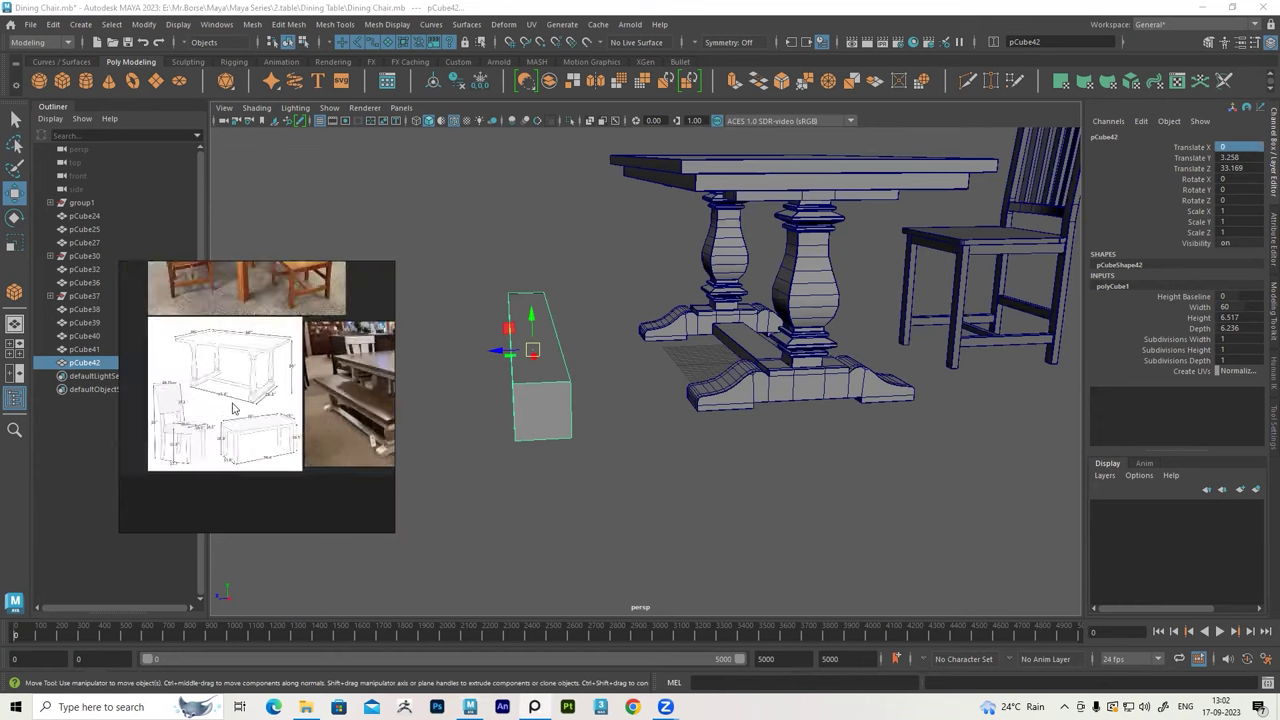
pyautogui.keyDown('alt'); pyautogui.moveTo(600, 430); pyautogui.dragTo(800, 390); pyautogui.keyUp('alt')
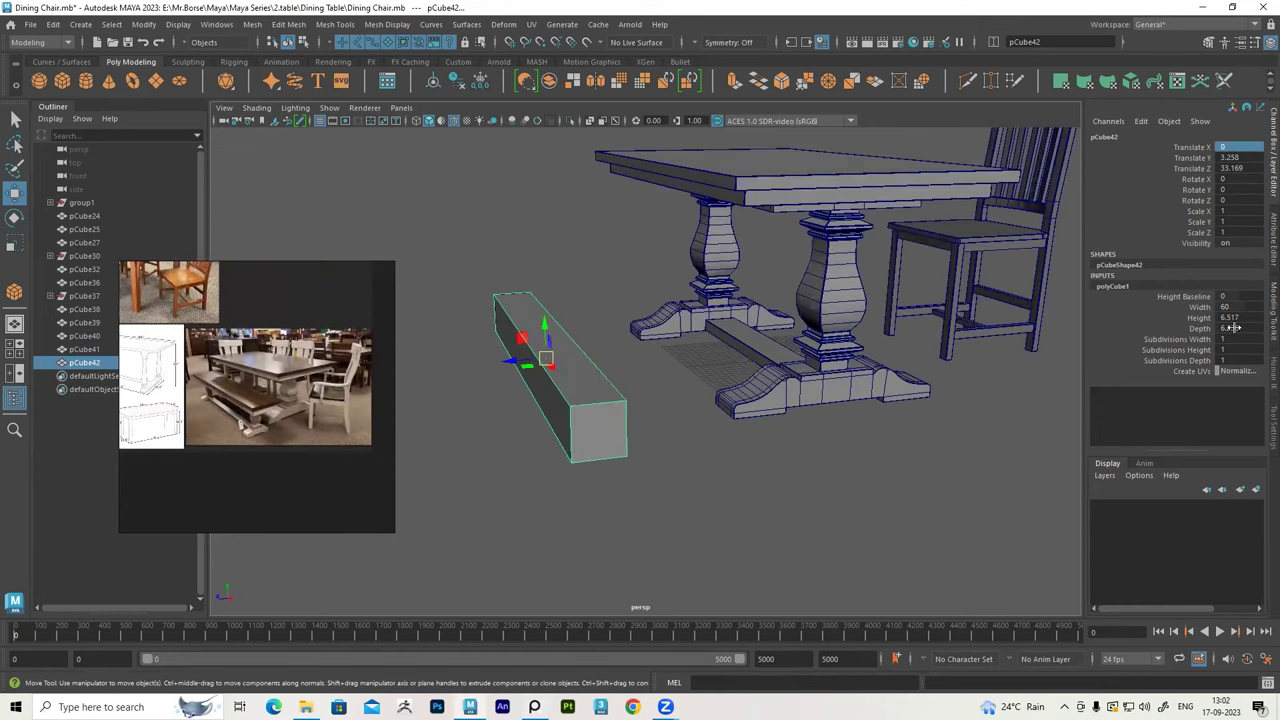
pyautogui.click(1239, 328)
pyautogui.write('17.7')
pyautogui.press('Return')
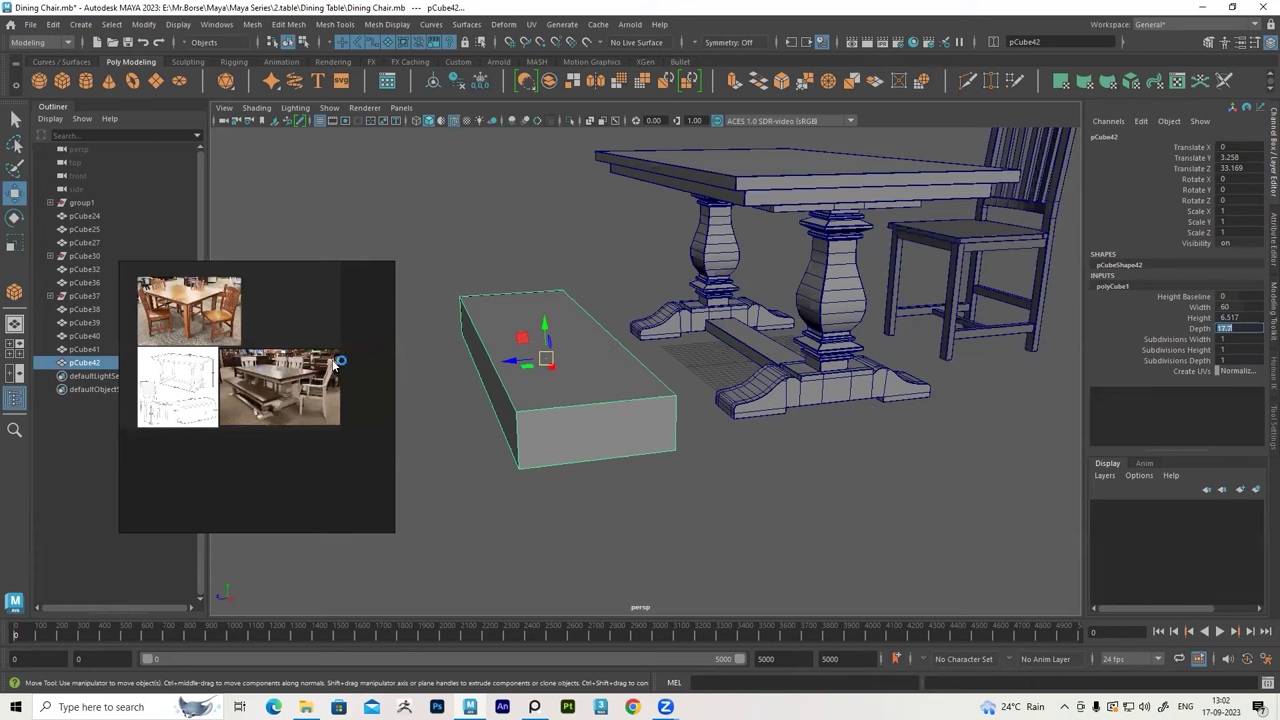
pyautogui.scroll(2, 286, 380)
pyautogui.scroll(3, 286, 375)
pyautogui.keyDown('alt'); pyautogui.moveTo(797, 349); pyautogui.dragTo(600, 355); pyautogui.keyUp('alt')
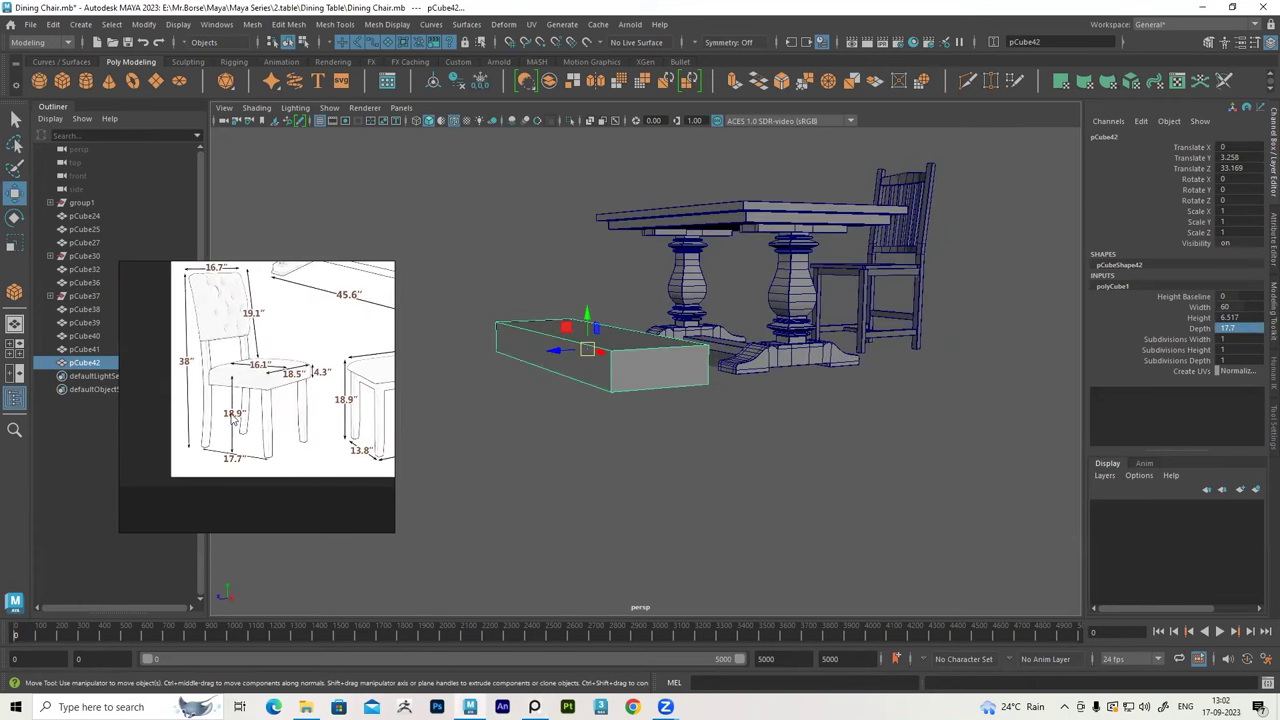
pyautogui.click(1239, 317)
pyautogui.write('18.9')
pyautogui.press('Return')
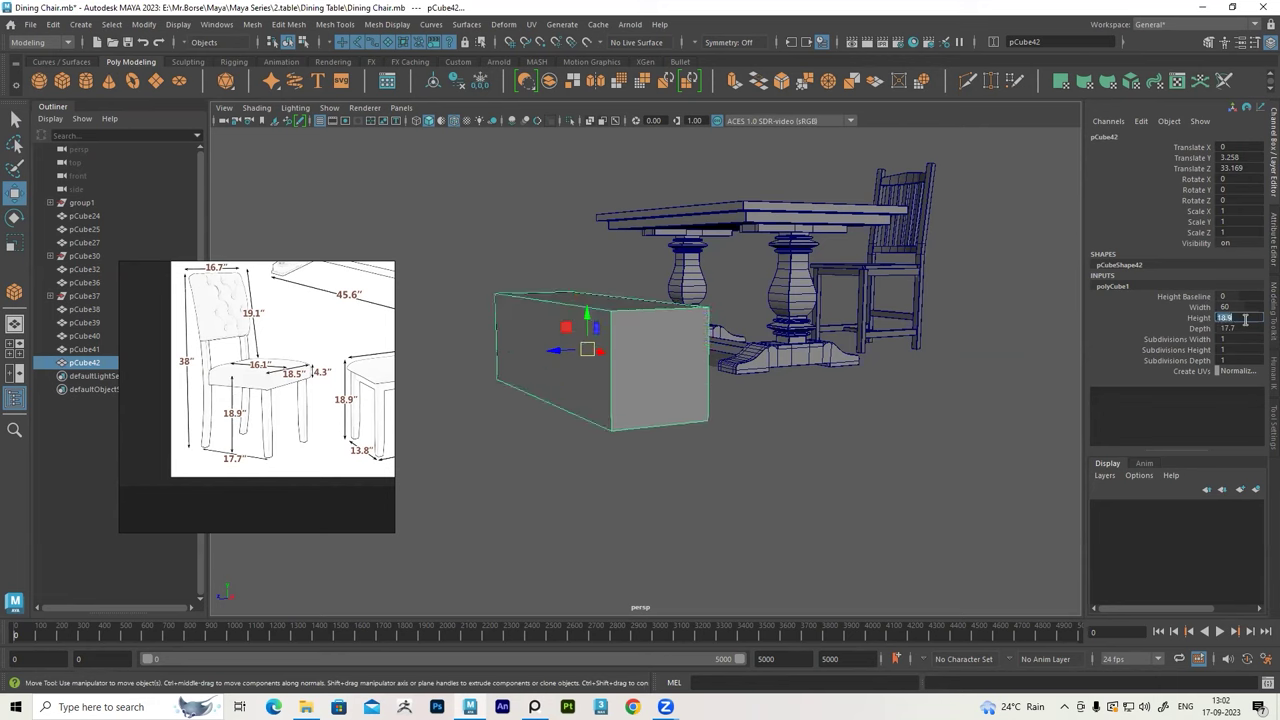
# Raise the box to Translate Y 9.45 so it sits on the ground, and set layer1 to Template
pyautogui.keyDown('alt'); pyautogui.moveTo(950, 354); pyautogui.dragTo(1050, 354); pyautogui.keyUp('alt')
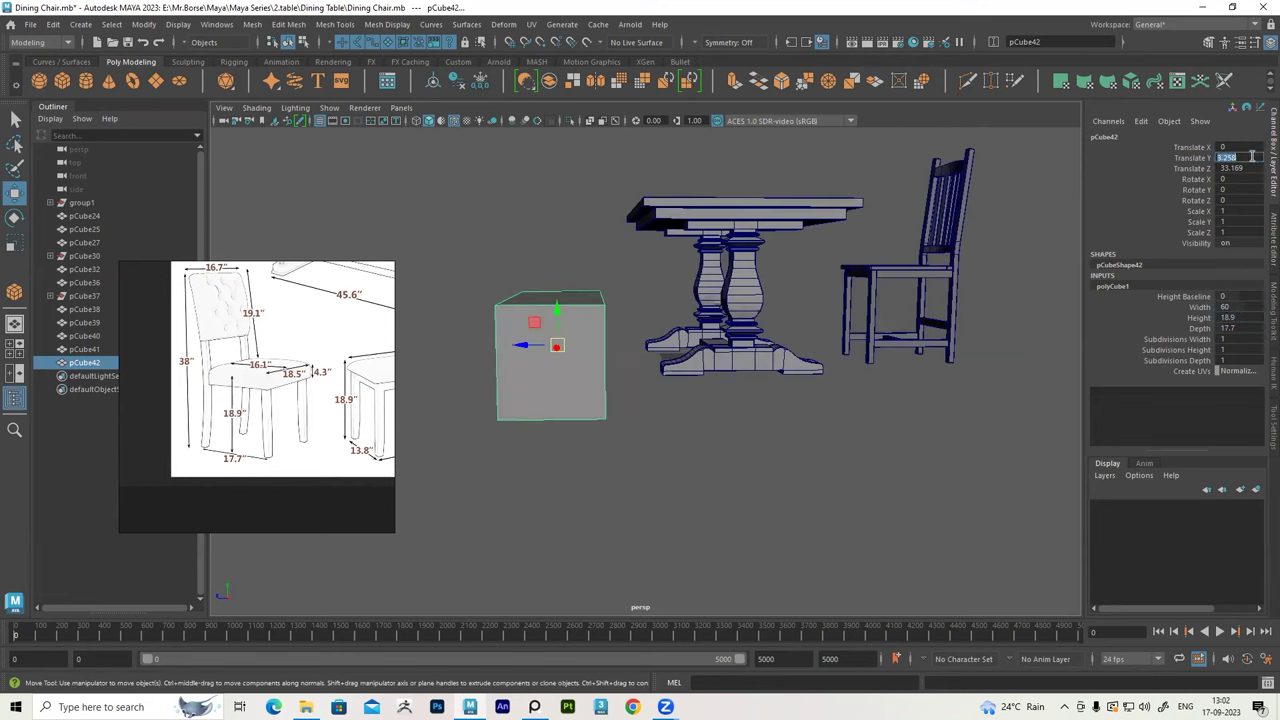
pyautogui.click(1238, 157)
pyautogui.write('9.45')
pyautogui.press('Return')
pyautogui.moveTo(529, 321)
pyautogui.mouseDown()
pyautogui.moveTo(537, 361)
pyautogui.moveTo(714, 423)
pyautogui.mouseUp()
pyautogui.press('space')
pyautogui.press('space')
pyautogui.press('space')
pyautogui.moveTo(709, 346)
pyautogui.keyDown('alt'); pyautogui.mouseDown()
pyautogui.moveTo(557, 404)
pyautogui.moveTo(708, 364)
pyautogui.mouseUp(); pyautogui.keyUp('alt')
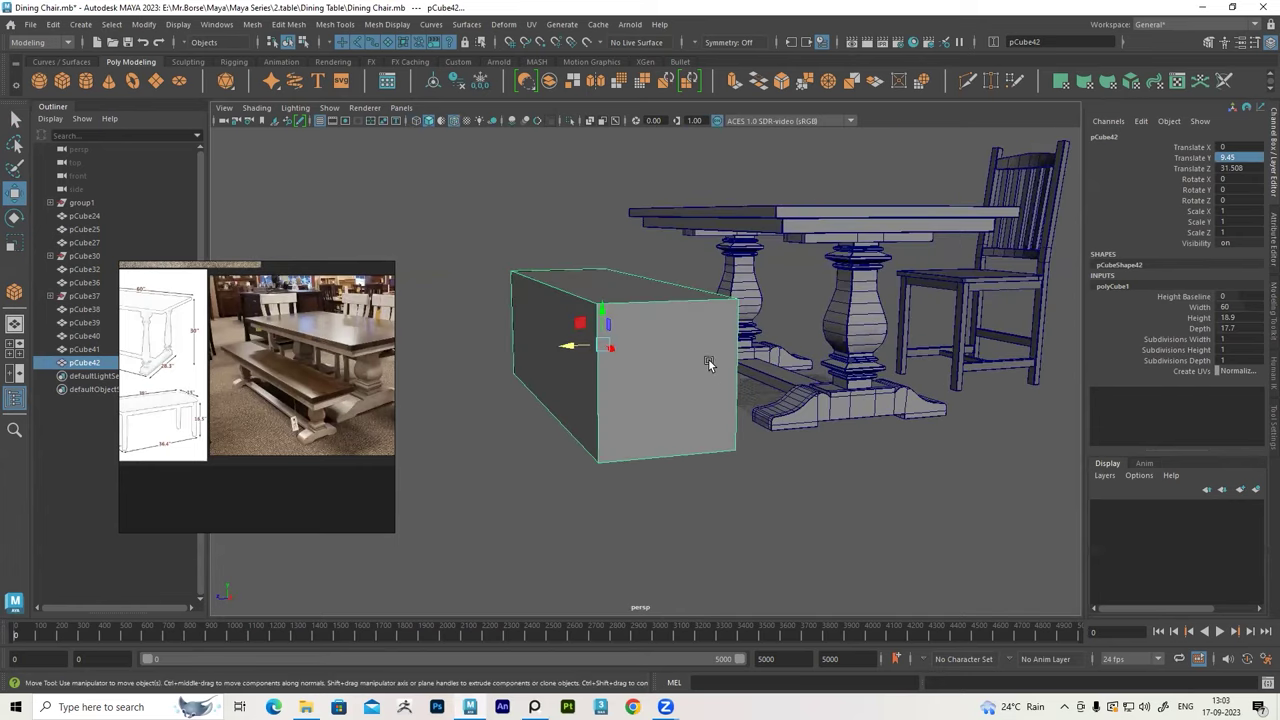
pyautogui.click(1129, 507)
# Create a polygon cube for the seat board and set its depth to 17.7
pyautogui.keyDown('alt'); pyautogui.moveTo(812, 516); pyautogui.dragTo(644, 405); pyautogui.keyUp('alt')
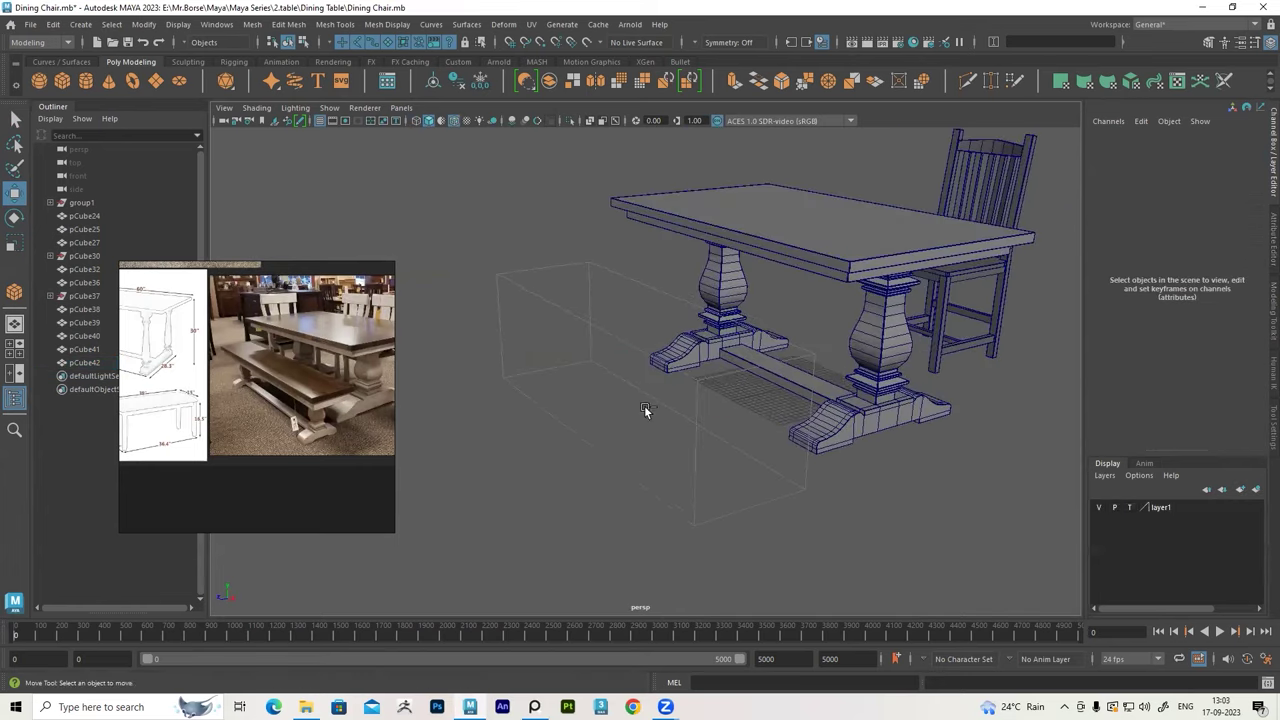
pyautogui.click(62, 80)
pyautogui.scroll(3, 703, 437)
pyautogui.scroll(3, 628, 403)
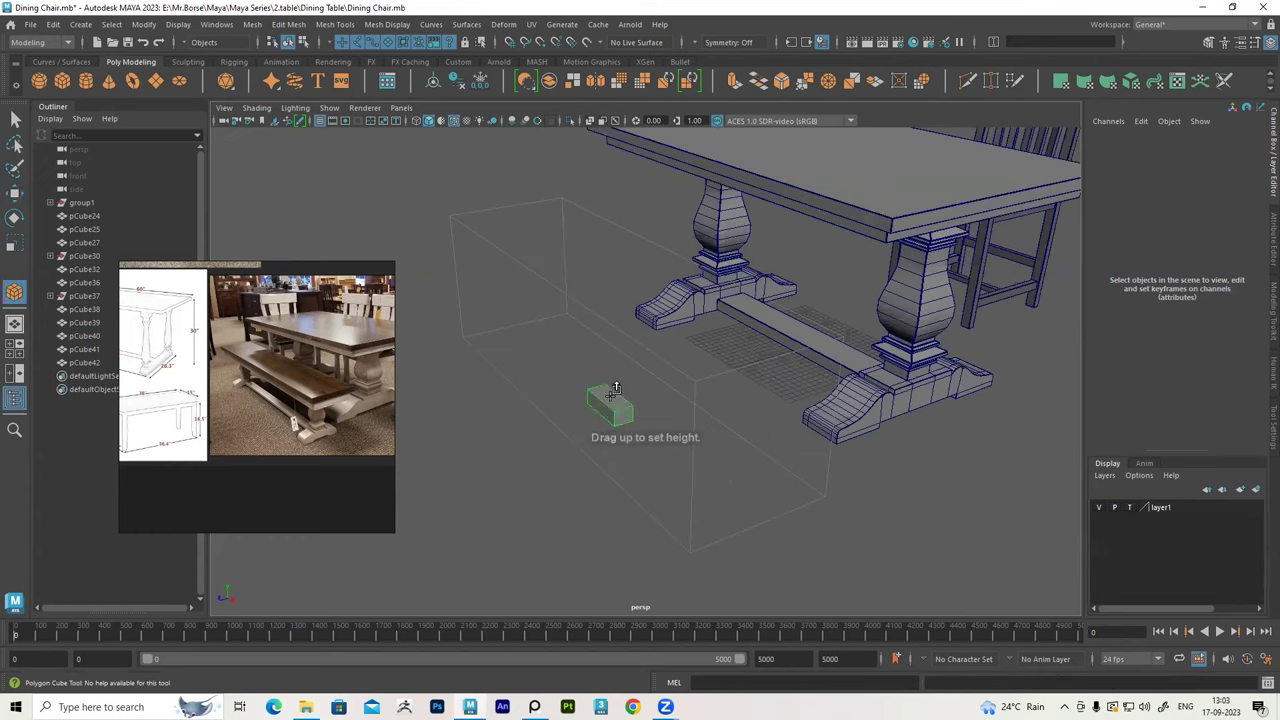
pyautogui.click(1237, 158)
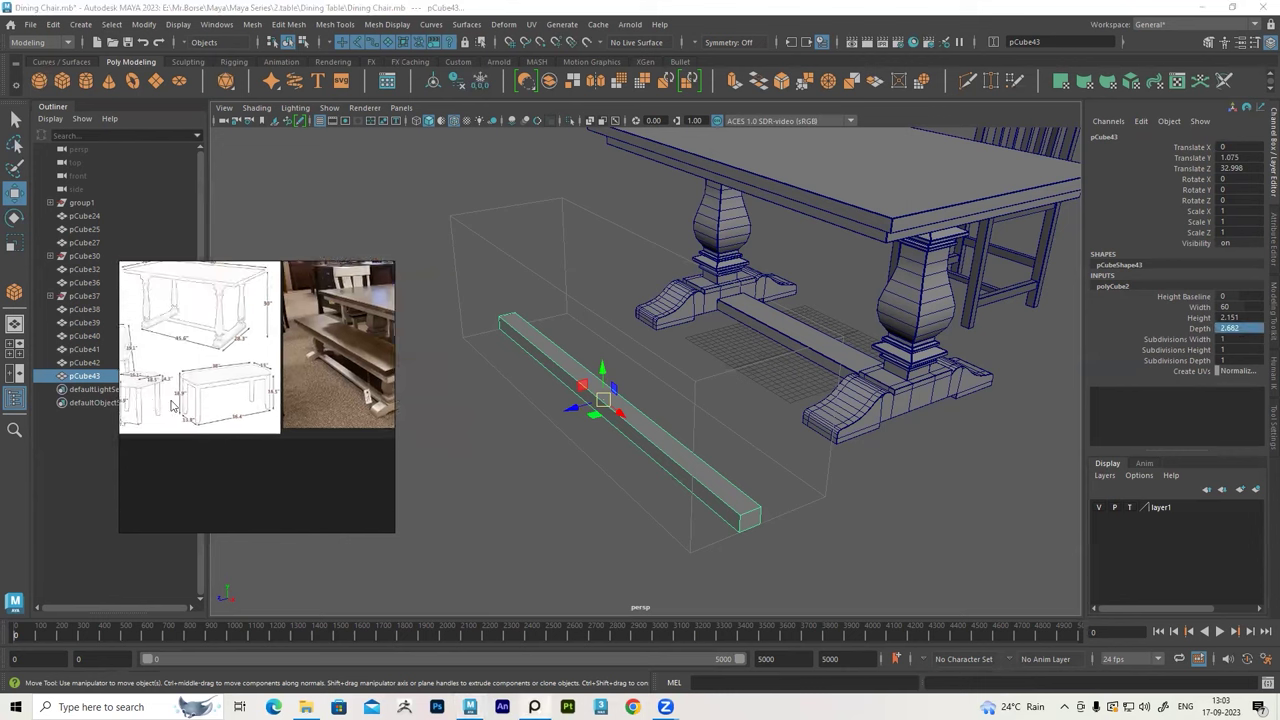
pyautogui.write('7.7')
pyautogui.press('Return')
# Raise the board to Translate Y 17.884 so it rests on top of the guide box
pyautogui.click(1237, 168)
pyautogui.write('0')
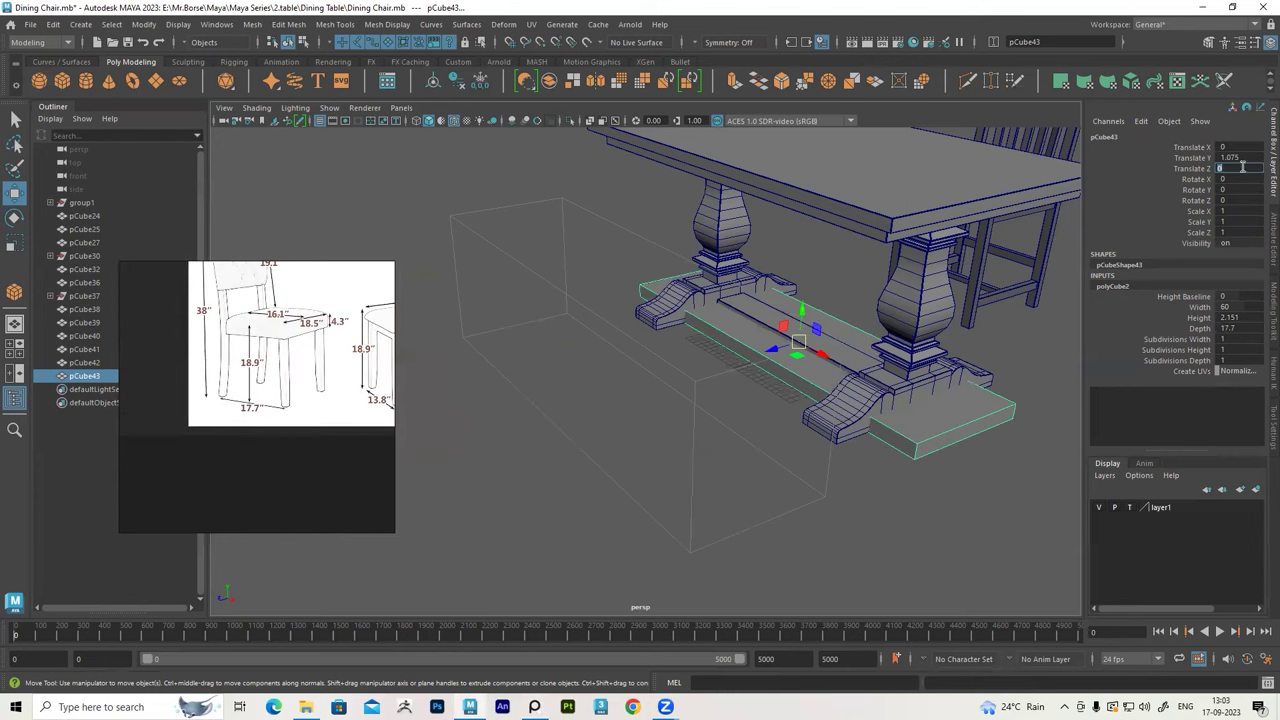
pyautogui.moveTo(700, 400)
pyautogui.keyDown('alt'); pyautogui.mouseDown()
pyautogui.moveTo(538, 400)
pyautogui.moveTo(514, 376)
pyautogui.moveTo(449, 223)
pyautogui.moveTo(603, 506)
pyautogui.moveTo(603, 397)
pyautogui.moveTo(565, 370)
pyautogui.moveTo(565, 250)
pyautogui.moveTo(590, 268)
pyautogui.mouseUp(); pyautogui.keyUp('alt')
pyautogui.scroll(-3, 587, 275)
pyautogui.press('space')
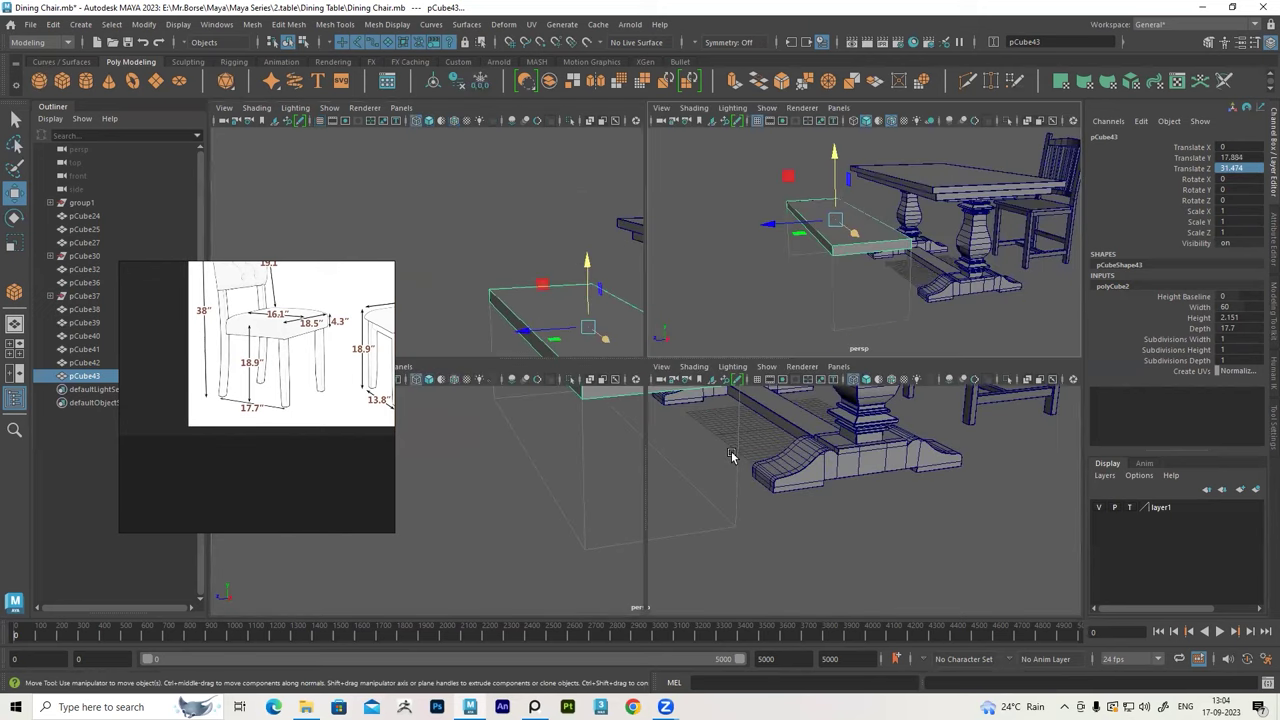
pyautogui.press('space')
pyautogui.moveTo(620, 420)
pyautogui.keyDown('alt'); pyautogui.mouseDown()
pyautogui.moveTo(643, 432)
pyautogui.moveTo(700, 377)
pyautogui.mouseUp(); pyautogui.keyUp('alt')
# Add a lower copy of the board, scaled to 0.943 in X and 0.798 in Z
pyautogui.moveTo(471, 337); pyautogui.dragTo(471, 370, button='right')
pyautogui.click(608, 318)
pyautogui.moveTo(608, 318)
pyautogui.keyDown('alt'); pyautogui.mouseDown()
pyautogui.moveTo(591, 256)
pyautogui.moveTo(617, 277)
pyautogui.mouseUp(); pyautogui.keyUp('alt')
pyautogui.press('F8')
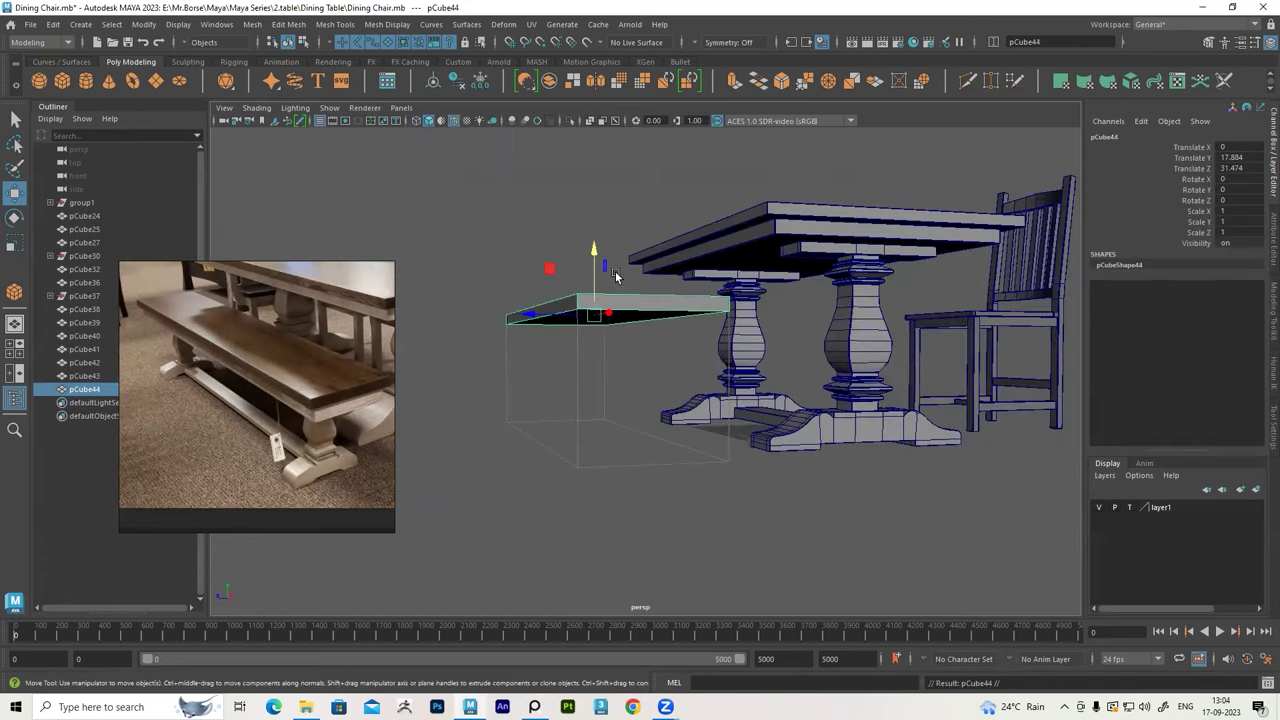
pyautogui.press('space')
pyautogui.press('space')
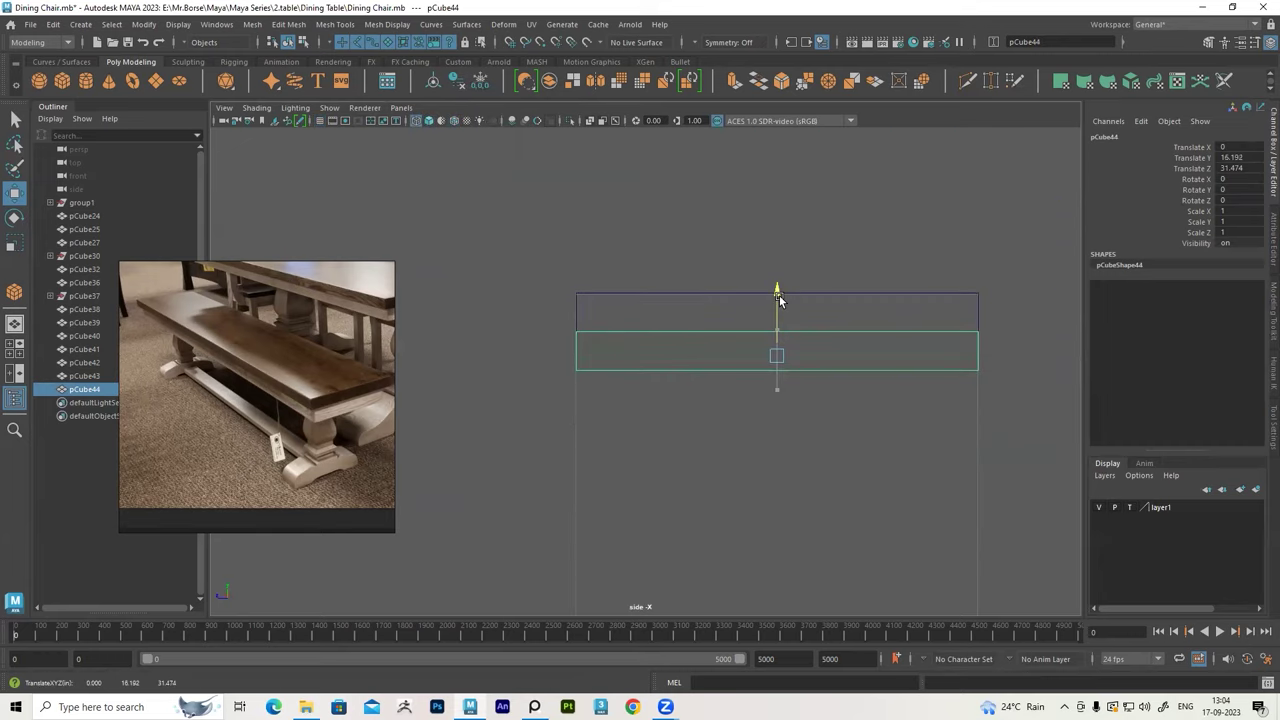
pyautogui.moveTo(779, 298); pyautogui.dragTo(678, 302, button='right')
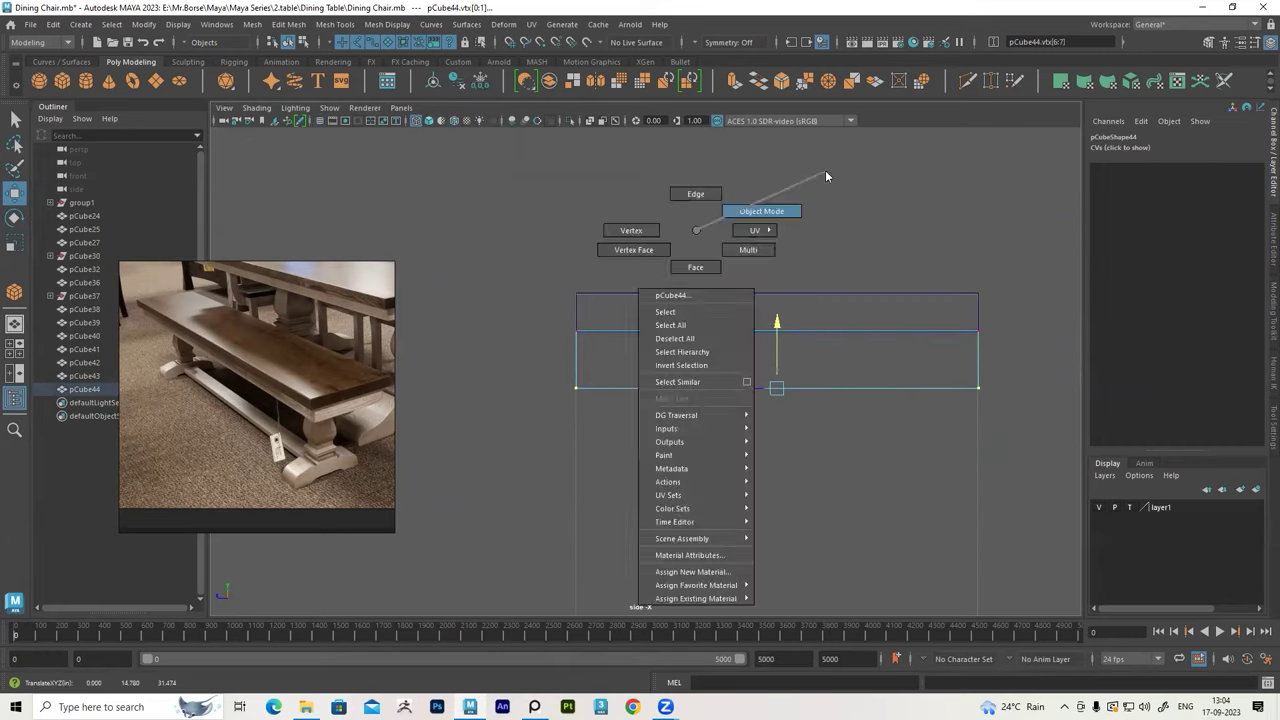
pyautogui.moveTo(779, 333); pyautogui.dragTo(822, 173, button='right')
pyautogui.press('space')
pyautogui.press('space')
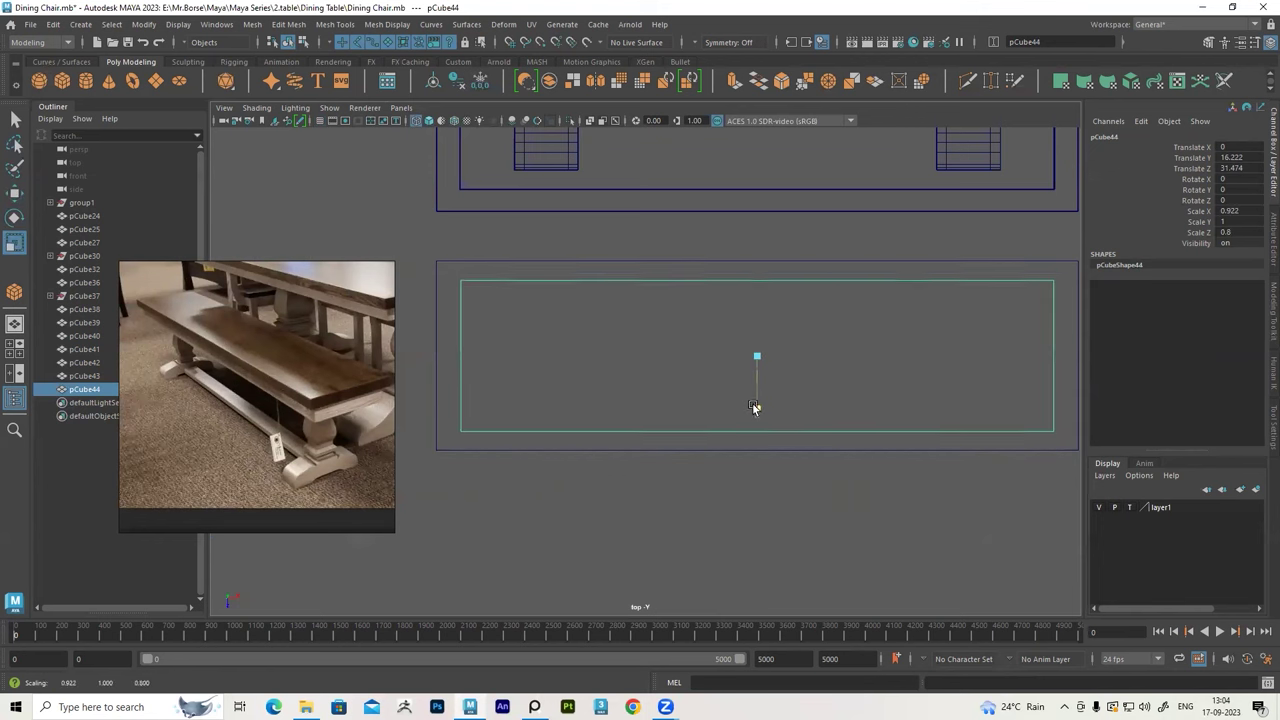
pyautogui.keyDown('alt'); pyautogui.moveTo(818, 358); pyautogui.dragTo(626, 380); pyautogui.keyUp('alt')
pyautogui.click(626, 380)
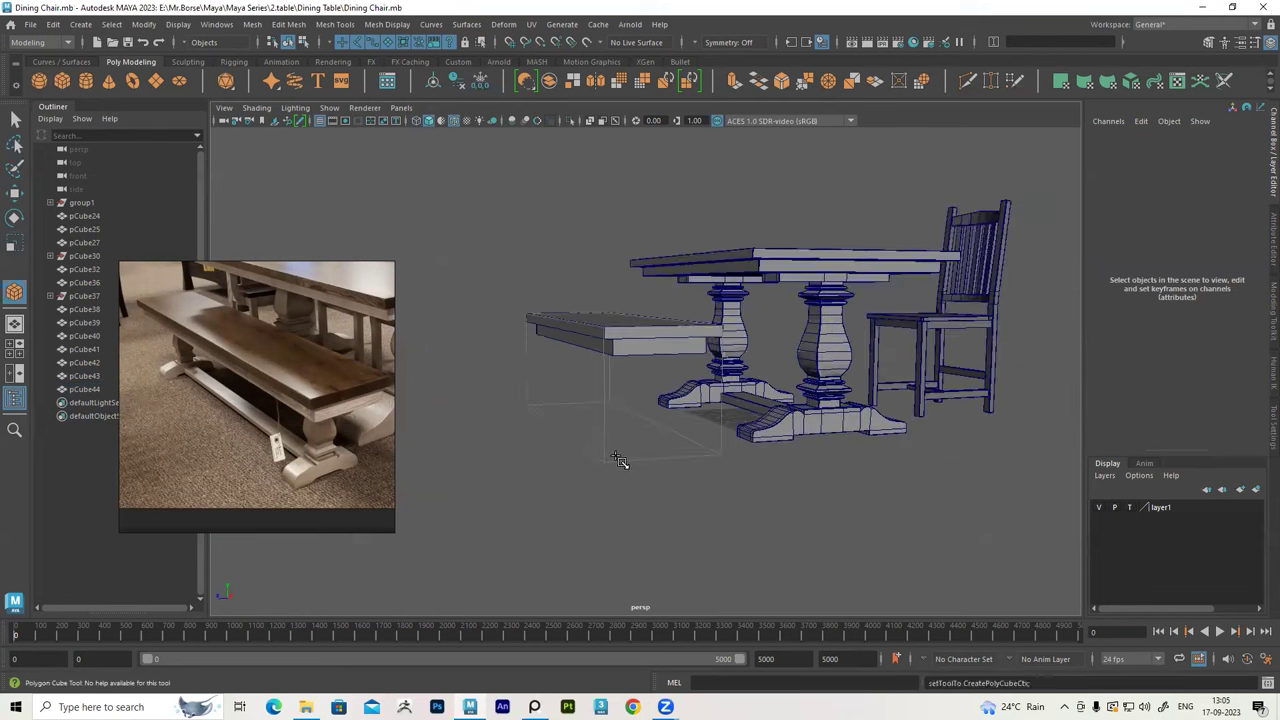
# Create a new cube and line it up under the bench in the top view
pyautogui.keyDown('alt'); pyautogui.moveTo(620, 460); pyautogui.dragTo(663, 449); pyautogui.keyUp('alt')
pyautogui.click(652, 425)
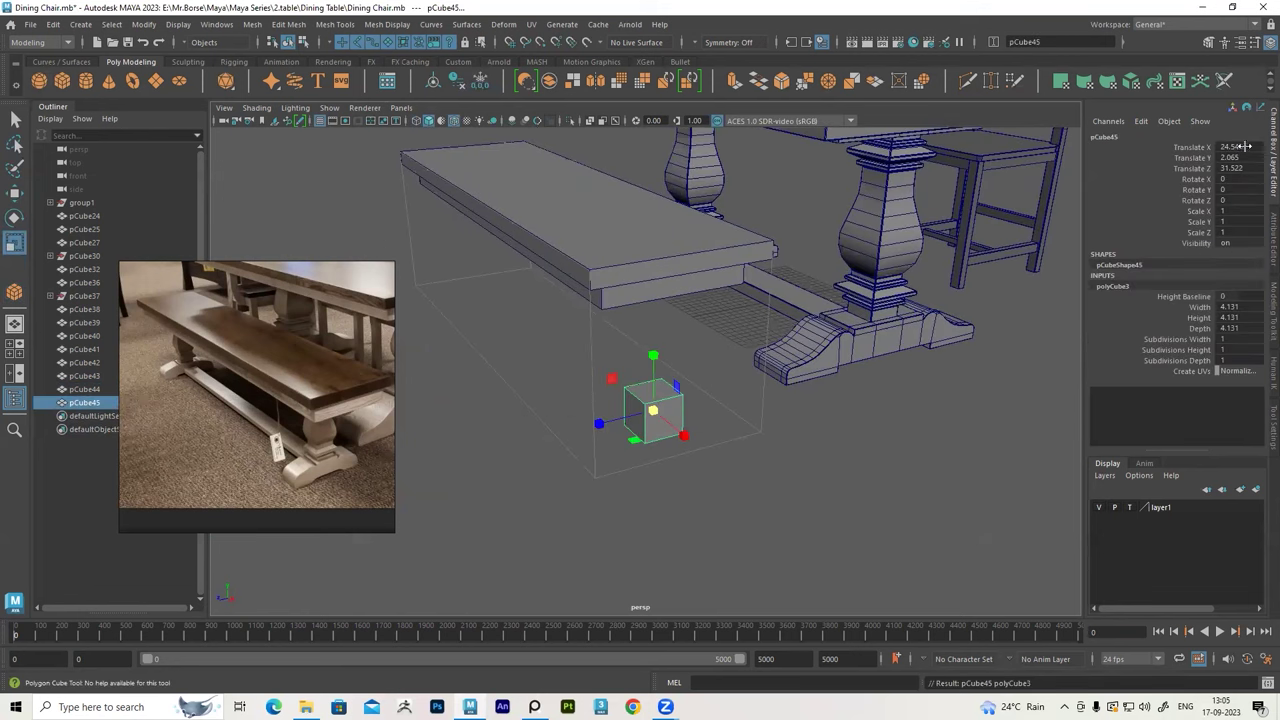
pyautogui.keyDown('alt'); pyautogui.moveTo(808, 405); pyautogui.dragTo(760, 449); pyautogui.keyUp('alt')
pyautogui.press('space')
pyautogui.press('space')
pyautogui.press('w')
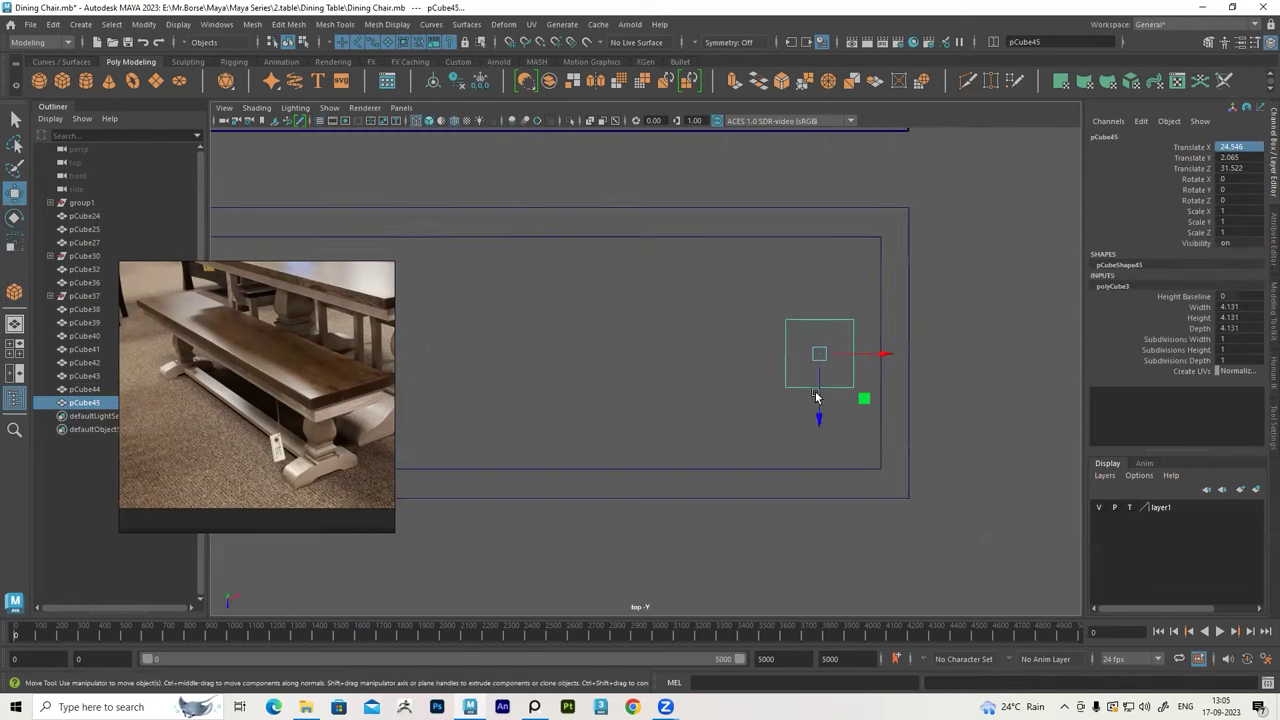
pyautogui.press('space')
pyautogui.press('space')
pyautogui.keyDown('alt'); pyautogui.moveTo(614, 371); pyautogui.dragTo(830, 370); pyautogui.keyUp('alt')
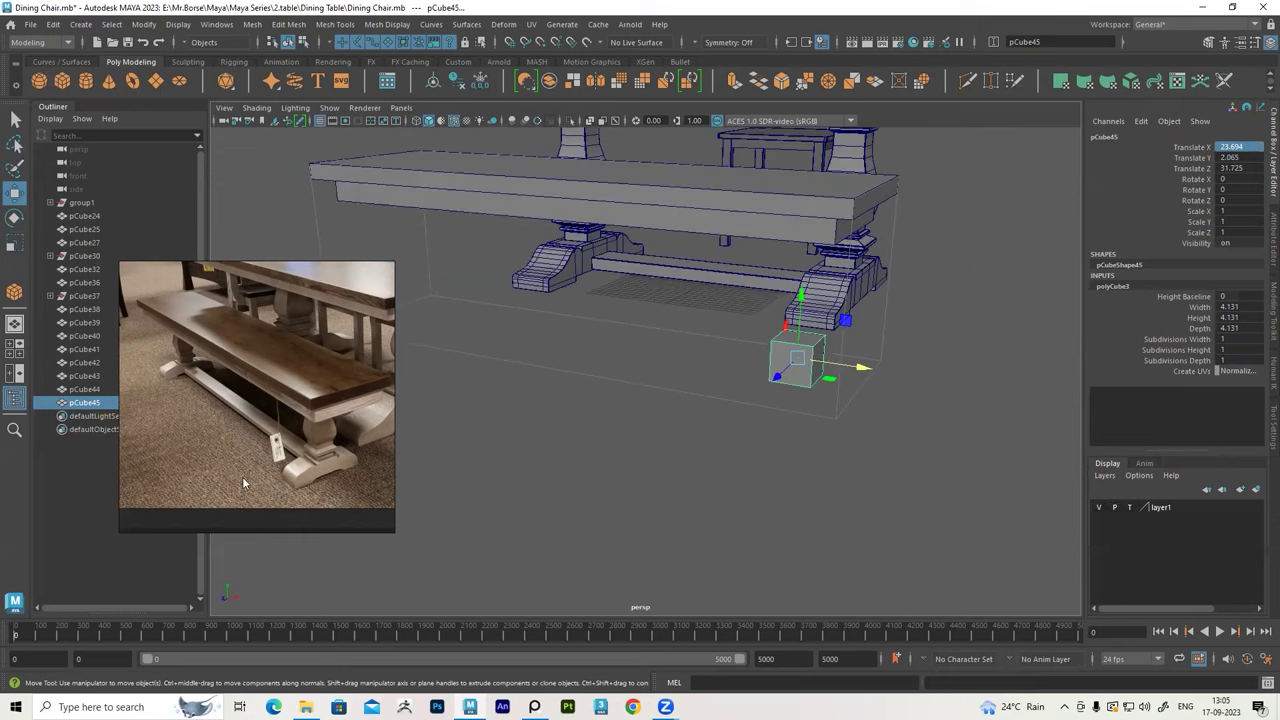
pyautogui.scroll(3, 908, 392)
# Scale the cube into a long, flat foot block
pyautogui.keyDown('alt'); pyautogui.moveTo(789, 415); pyautogui.dragTo(789, 445); pyautogui.keyUp('alt')
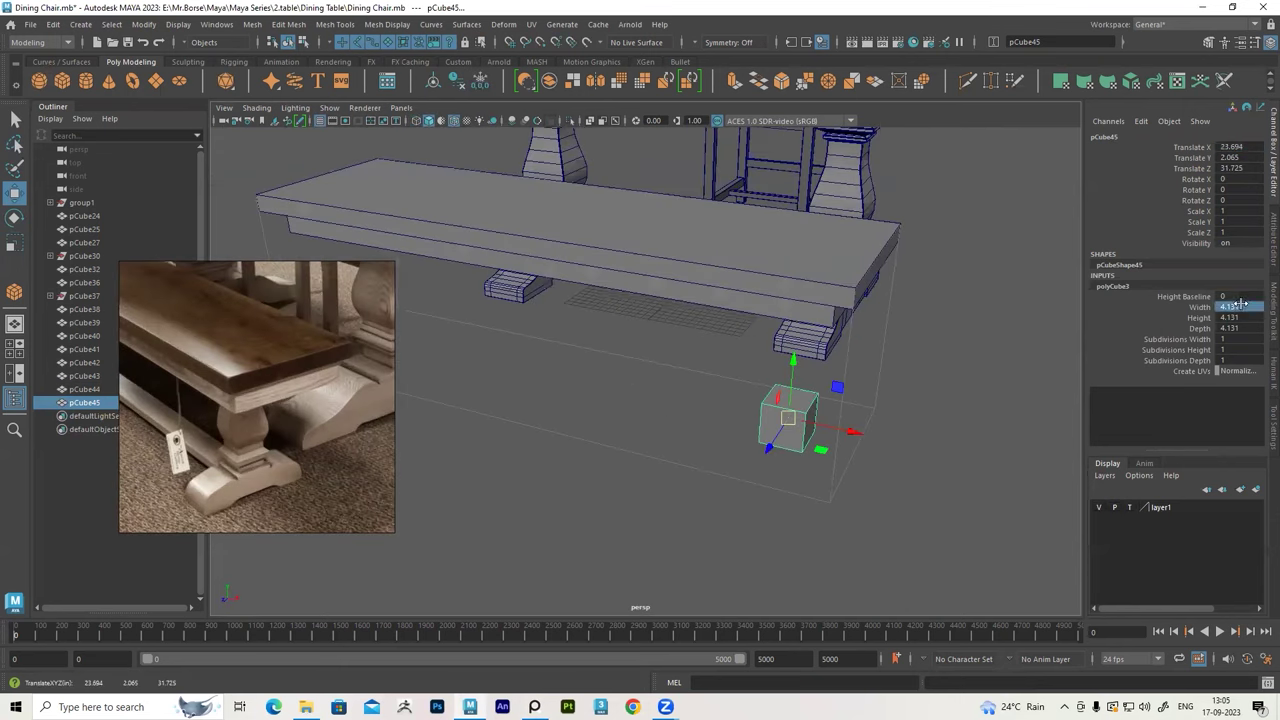
pyautogui.write('4')
pyautogui.moveTo(1043, 384)
pyautogui.keyDown('alt'); pyautogui.mouseDown()
pyautogui.moveTo(749, 449)
pyautogui.moveTo(709, 383)
pyautogui.moveTo(668, 358)
pyautogui.mouseUp(); pyautogui.keyUp('alt')
pyautogui.press('r')
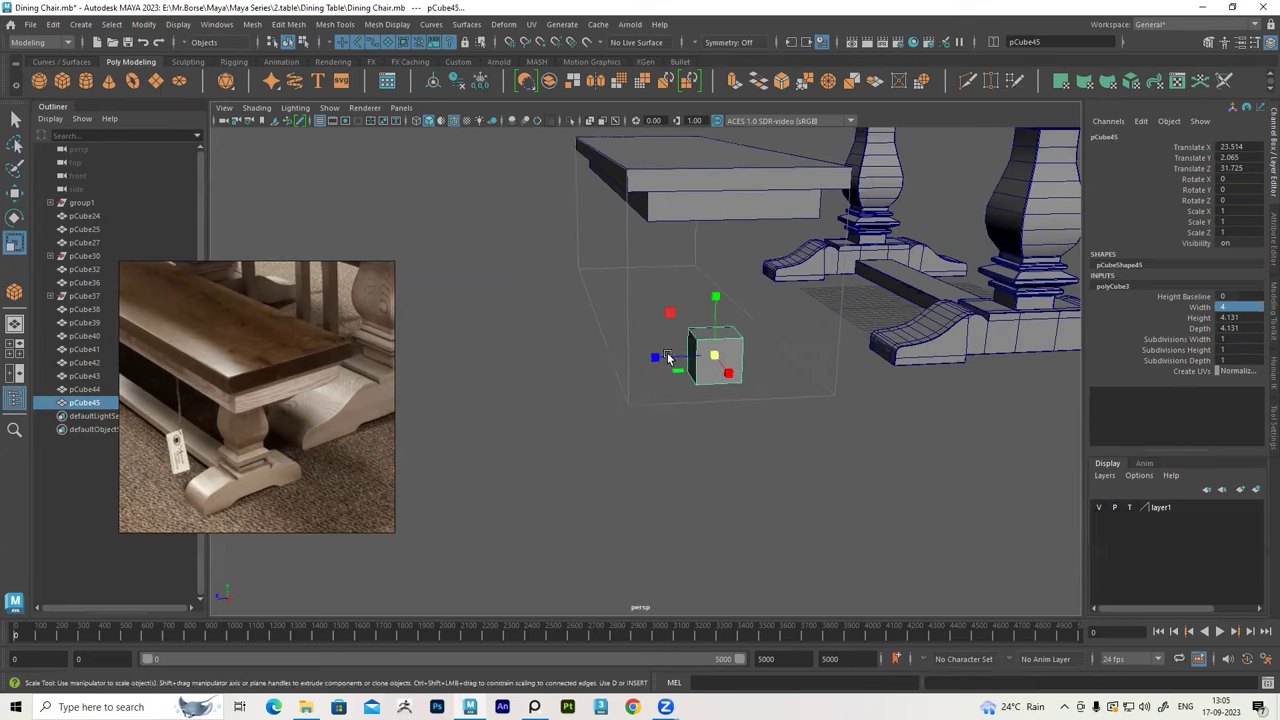
pyautogui.moveTo(546, 398); pyautogui.dragTo(588, 298)
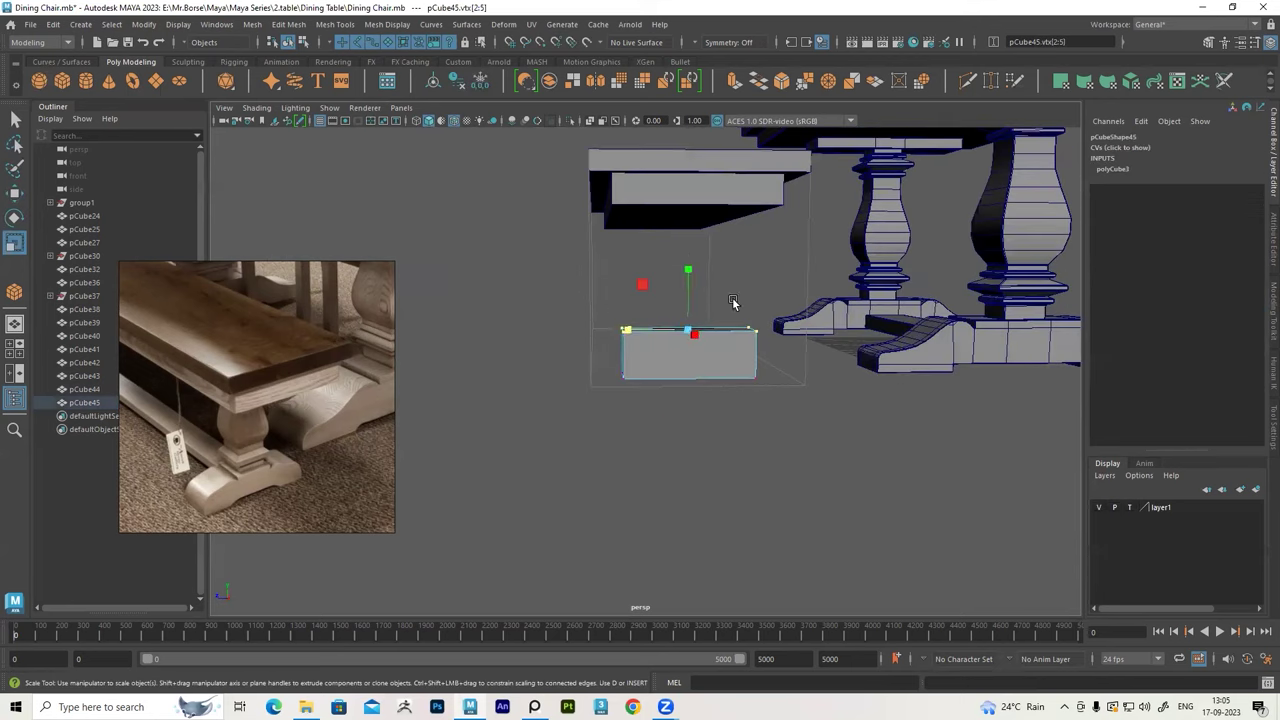
pyautogui.press('F8')
pyautogui.keyDown('alt'); pyautogui.moveTo(691, 317); pyautogui.dragTo(711, 330); pyautogui.keyUp('alt')
# Duplicate the foot block to make the matching block under the seat
pyautogui.press('F9')
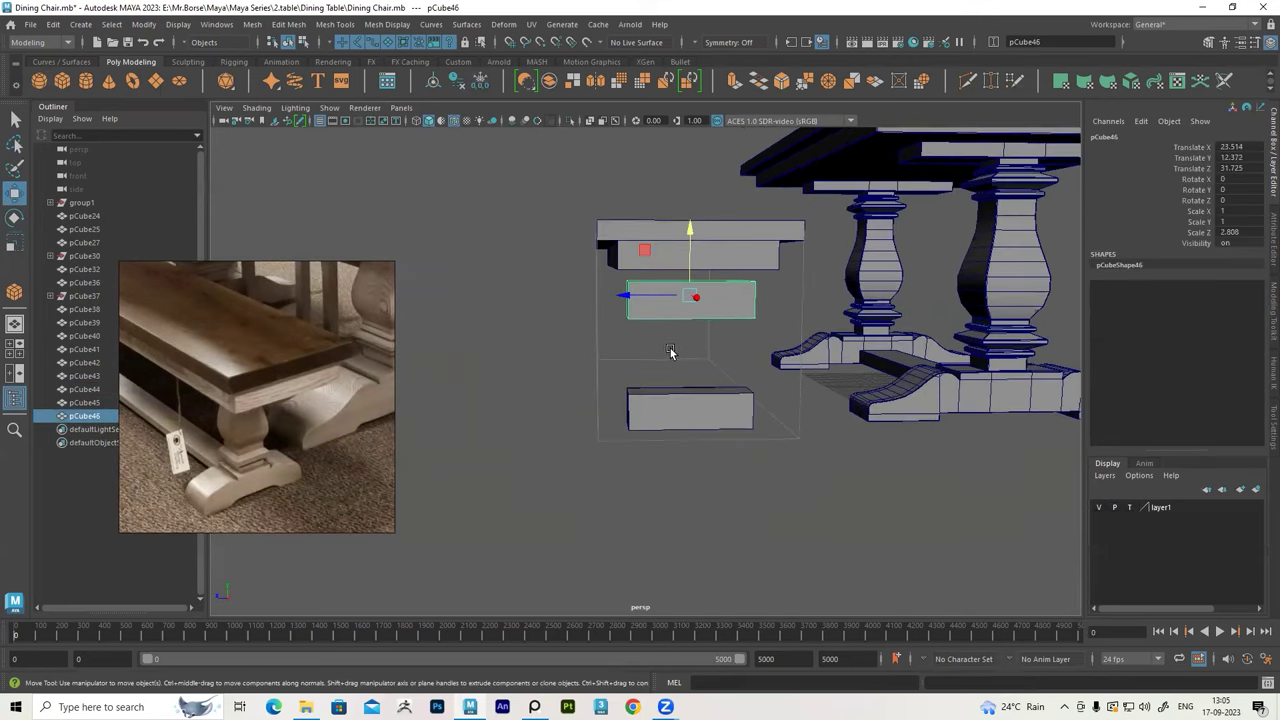
pyautogui.press('space')
pyautogui.press('space')
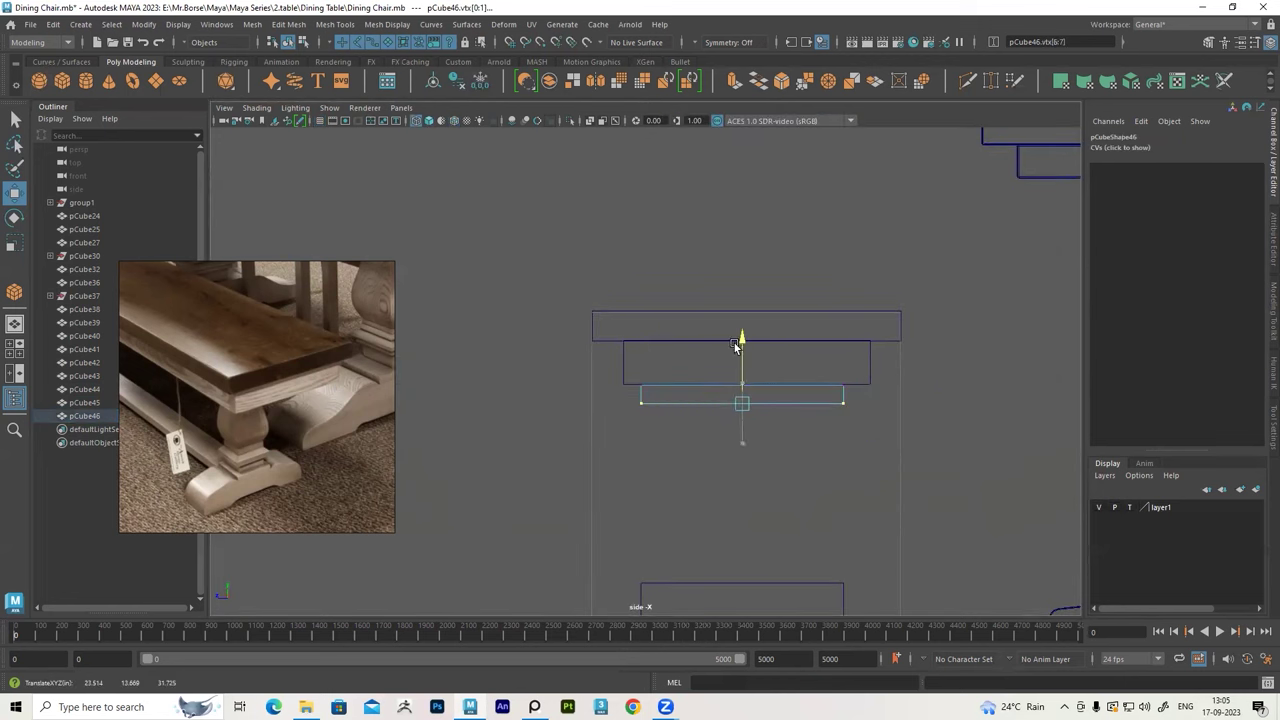
pyautogui.press('F8')
pyautogui.press('space')
pyautogui.press('space')
pyautogui.moveTo(727, 408)
pyautogui.keyDown('alt'); pyautogui.mouseDown()
pyautogui.moveTo(764, 504)
pyautogui.moveTo(728, 462)
pyautogui.mouseUp(); pyautogui.keyUp('alt')
pyautogui.click(728, 467)
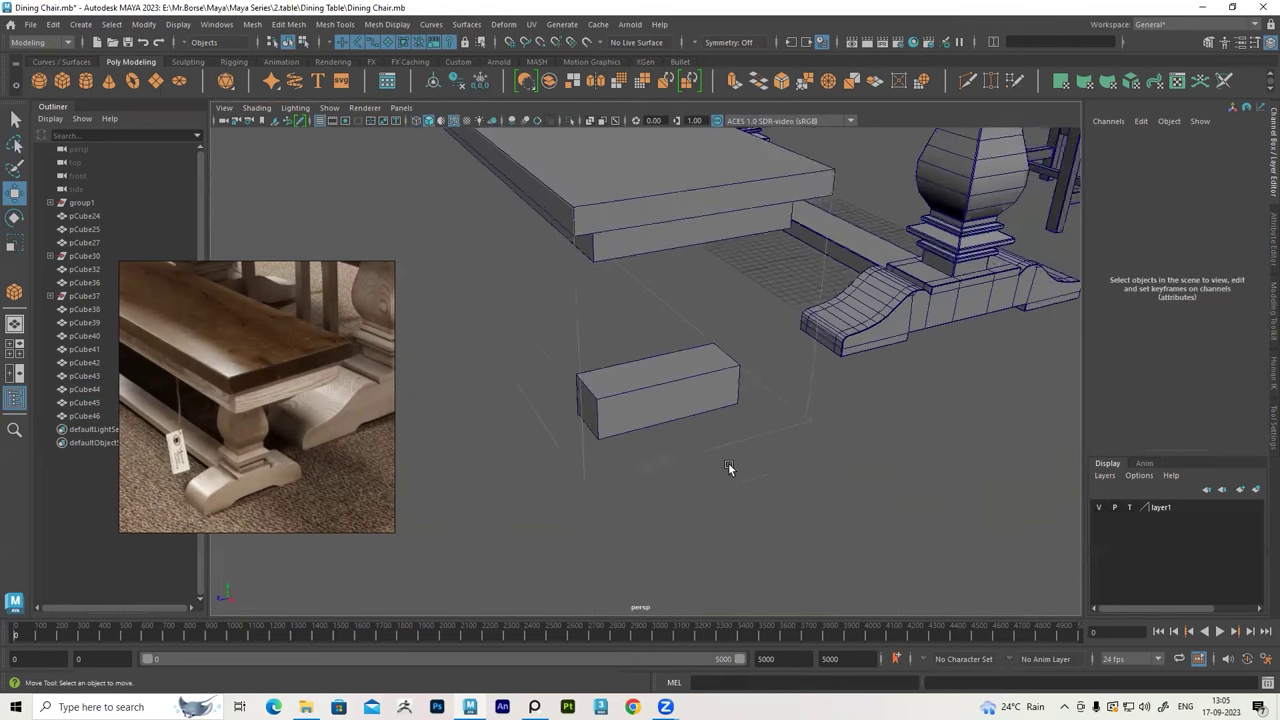
# Create another cube beside the foot block for the leg post
pyautogui.keyDown('shift'); pyautogui.moveTo(728, 467); pyautogui.dragTo(749, 371, button='right'); pyautogui.keyUp('shift')
pyautogui.moveTo(705, 452); pyautogui.dragTo(719, 462)
pyautogui.write('3.5')
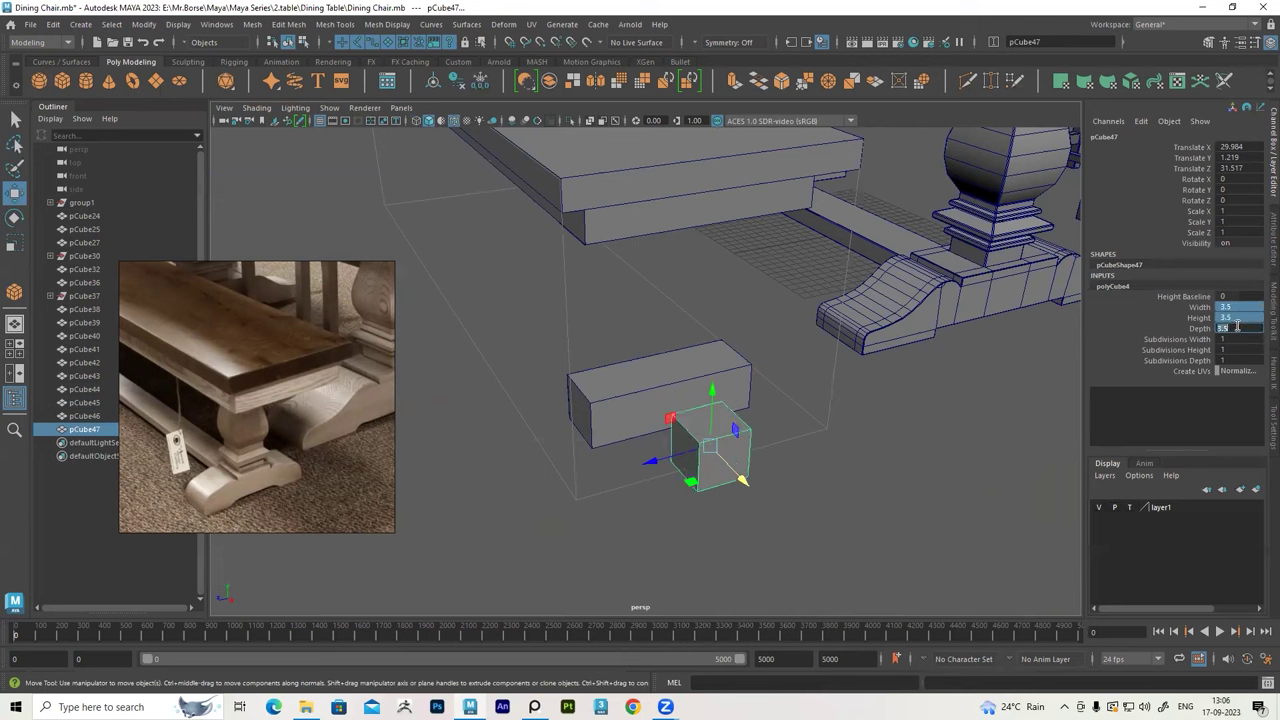
pyautogui.press('Return')
pyautogui.keyDown('alt'); pyautogui.moveTo(760, 300); pyautogui.dragTo(742, 480); pyautogui.keyUp('alt')
pyautogui.moveTo(742, 480); pyautogui.dragTo(768, 500)
pyautogui.moveTo(743, 430)
pyautogui.keyDown('alt'); pyautogui.mouseDown()
pyautogui.moveTo(720, 400)
pyautogui.moveTo(722, 377)
pyautogui.mouseUp(); pyautogui.keyUp('alt')
pyautogui.click(143, 24)
pyautogui.hotkey('ctrl', 'z')
pyautogui.hotkey('ctrl', 'z')
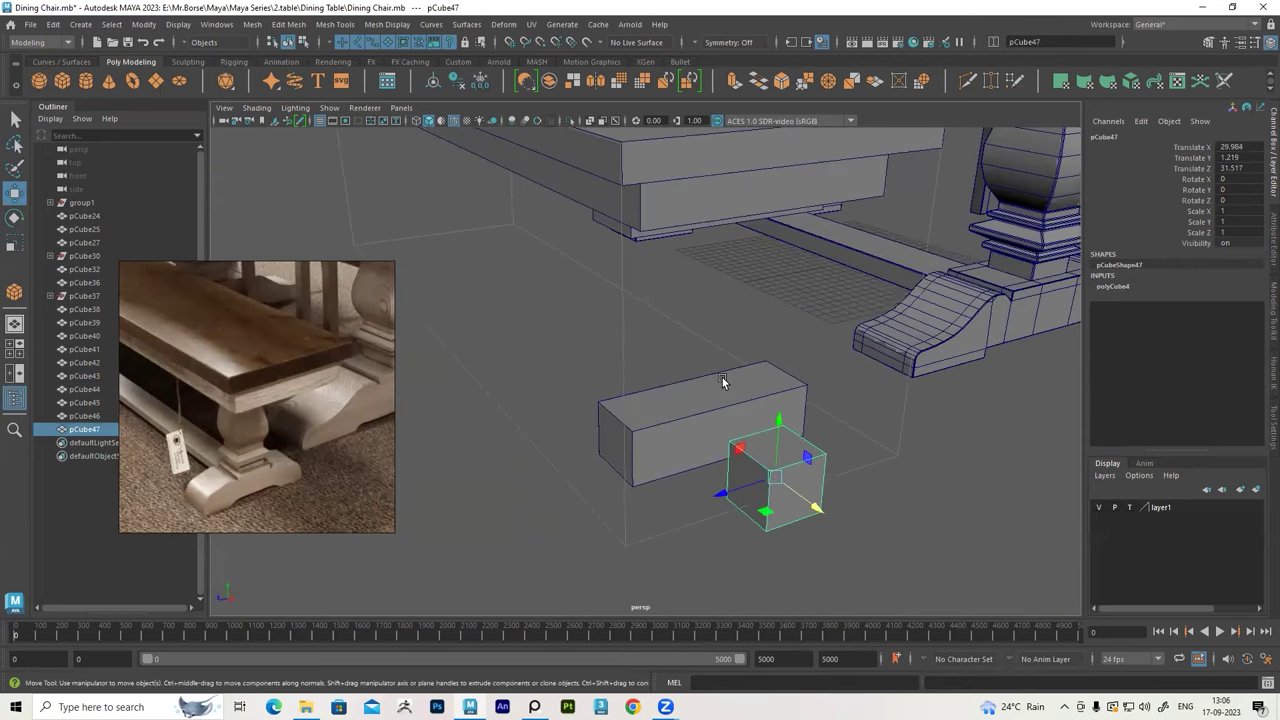
# Align the new cube centred on the foot block
pyautogui.keyDown('shift'); pyautogui.click(711, 418); pyautogui.keyUp('shift')
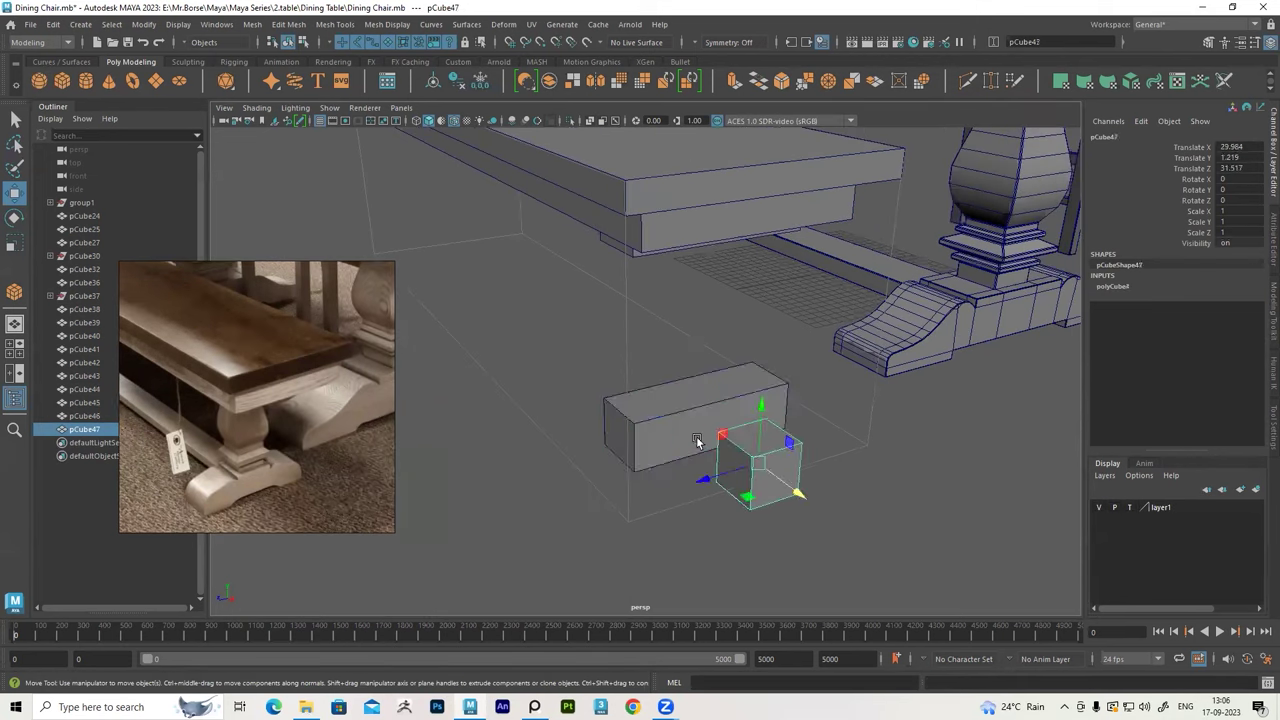
pyautogui.click(140, 26)
pyautogui.click(143, 24)
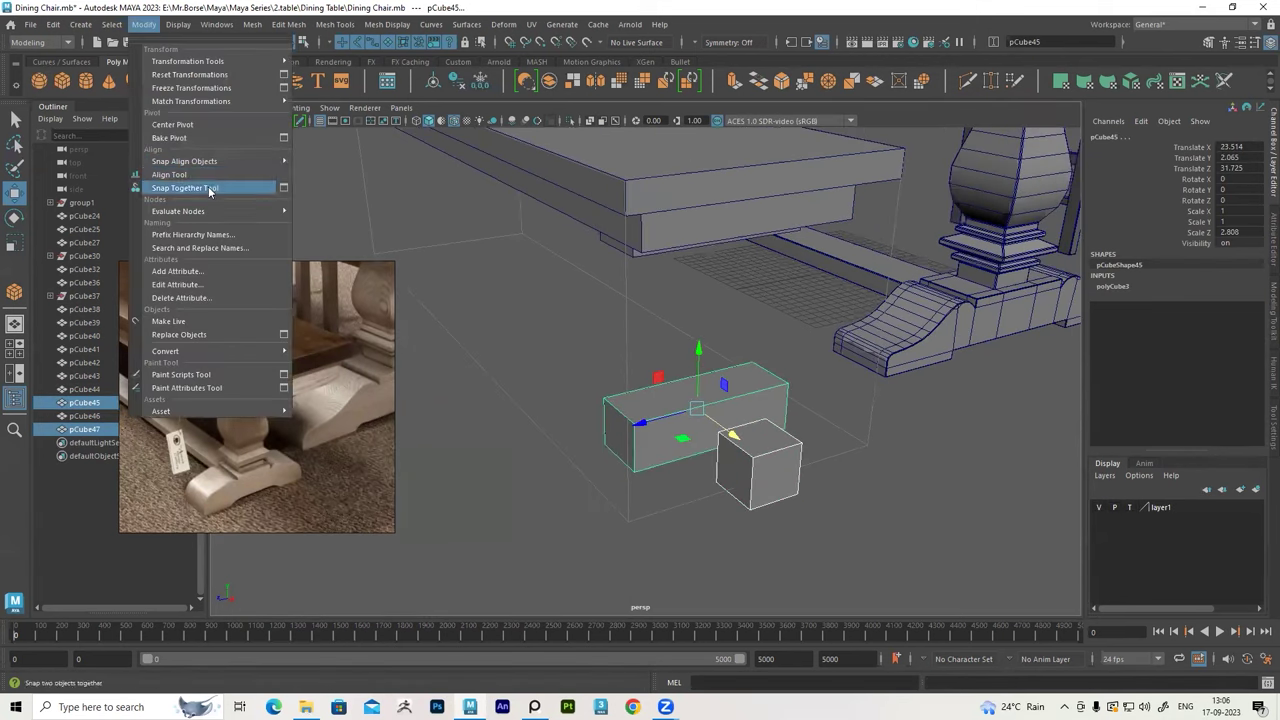
pyautogui.click(330, 220)
pyautogui.keyDown('alt'); pyautogui.moveTo(803, 448); pyautogui.dragTo(760, 380); pyautogui.keyUp('alt')
# Move the cube down so it sits on the foot block
pyautogui.click(701, 252)
pyautogui.press('w')
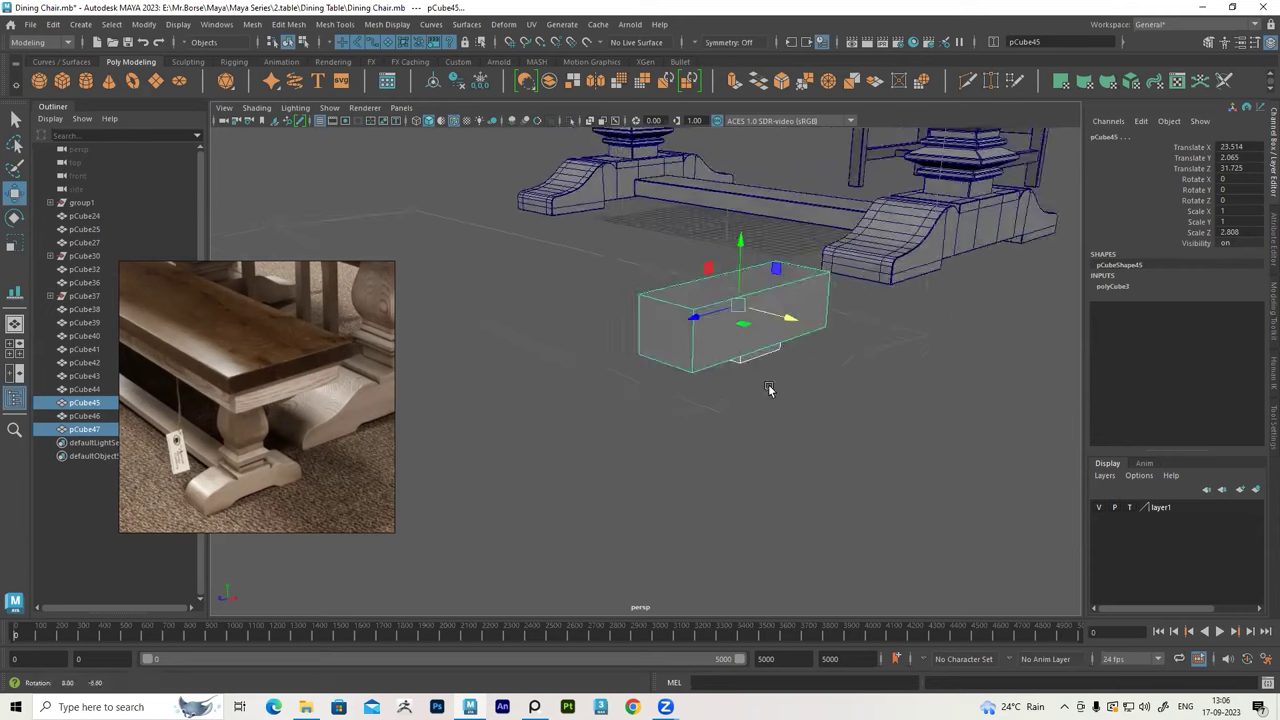
pyautogui.scroll(5, 743, 312)
pyautogui.scroll(3, 249, 473)
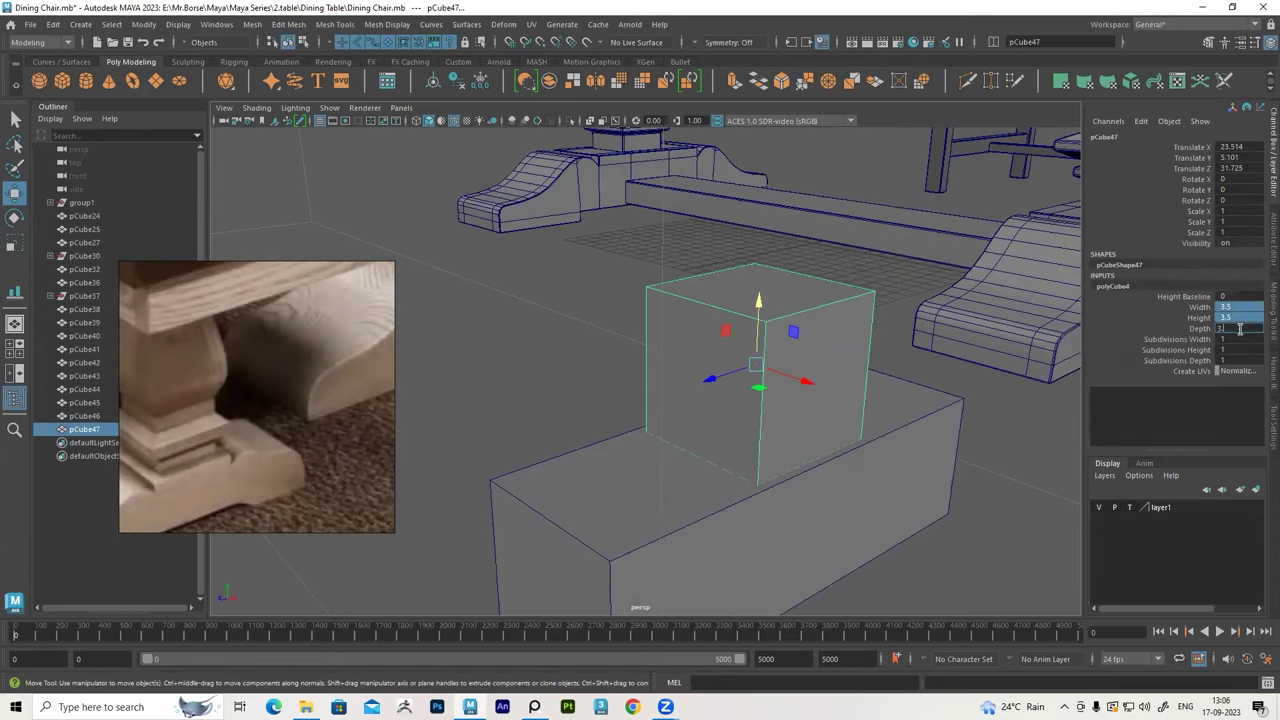
pyautogui.moveTo(808, 344)
pyautogui.mouseDown()
pyautogui.moveTo(744, 316)
pyautogui.moveTo(670, 312)
pyautogui.mouseUp()
pyautogui.scroll(-5, 744, 316)
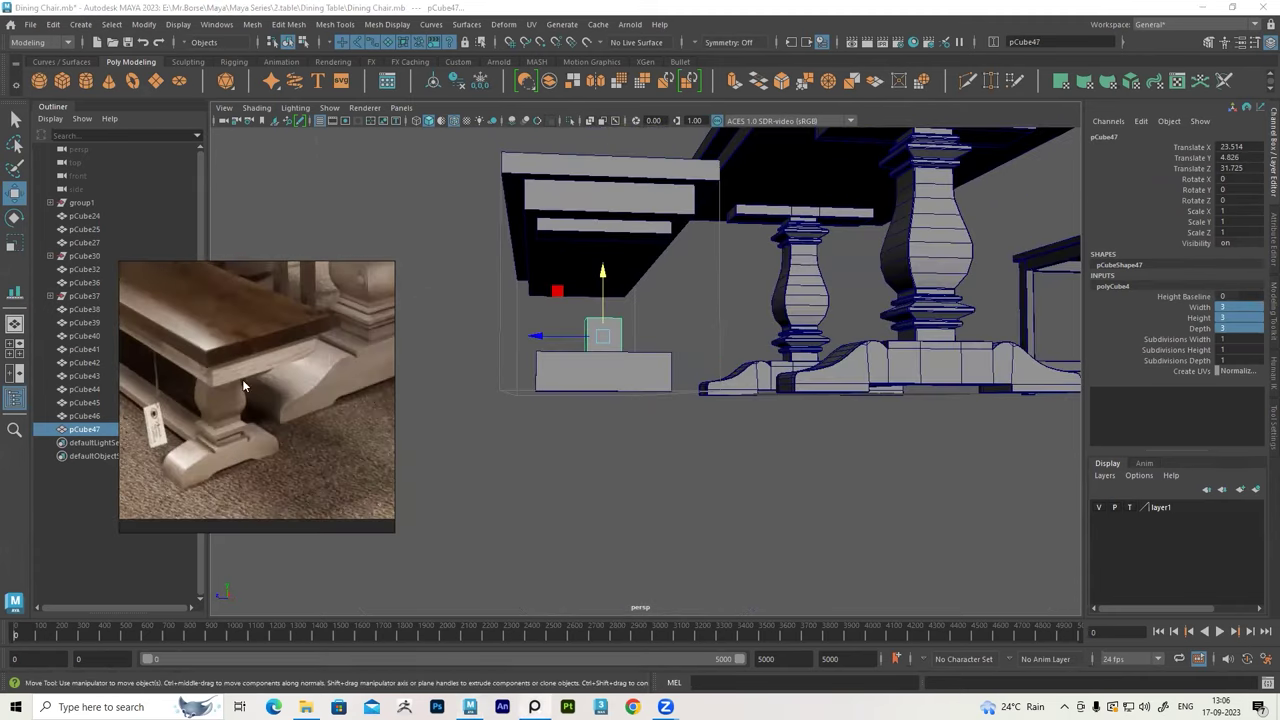
pyautogui.moveTo(670, 312); pyautogui.dragTo(572, 294, button='right')
# Stretch the cube's top vertices up to the seat block to form the square post
pyautogui.keyDown('alt'); pyautogui.moveTo(572, 294); pyautogui.dragTo(650, 408); pyautogui.keyUp('alt')
pyautogui.keyDown('alt'); pyautogui.keyDown('shift'); pyautogui.moveTo(636, 290); pyautogui.dragTo(741, 430); pyautogui.keyUp('shift'); pyautogui.keyUp('alt')
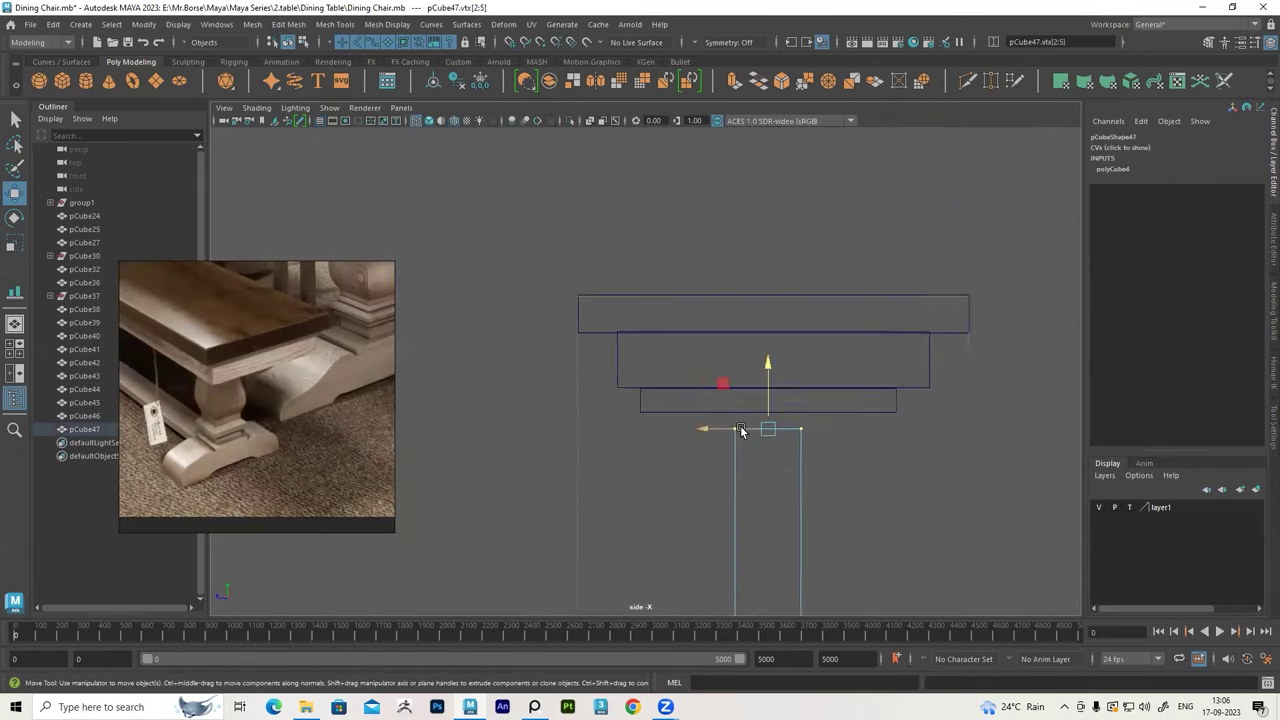
pyautogui.press('space')
pyautogui.press('space')
pyautogui.moveTo(651, 286); pyautogui.dragTo(640, 330, button='right')
pyautogui.moveTo(691, 424)
pyautogui.keyDown('alt'); pyautogui.mouseDown()
pyautogui.moveTo(715, 435)
pyautogui.moveTo(703, 420)
pyautogui.moveTo(829, 363)
pyautogui.mouseUp(); pyautogui.keyUp('alt')
pyautogui.click(715, 435)
# Insert two edge loops across the foot block and select its left end vertex column
pyautogui.keyDown('shift'); pyautogui.moveTo(829, 363); pyautogui.dragTo(801, 344, button='right'); pyautogui.keyUp('shift')
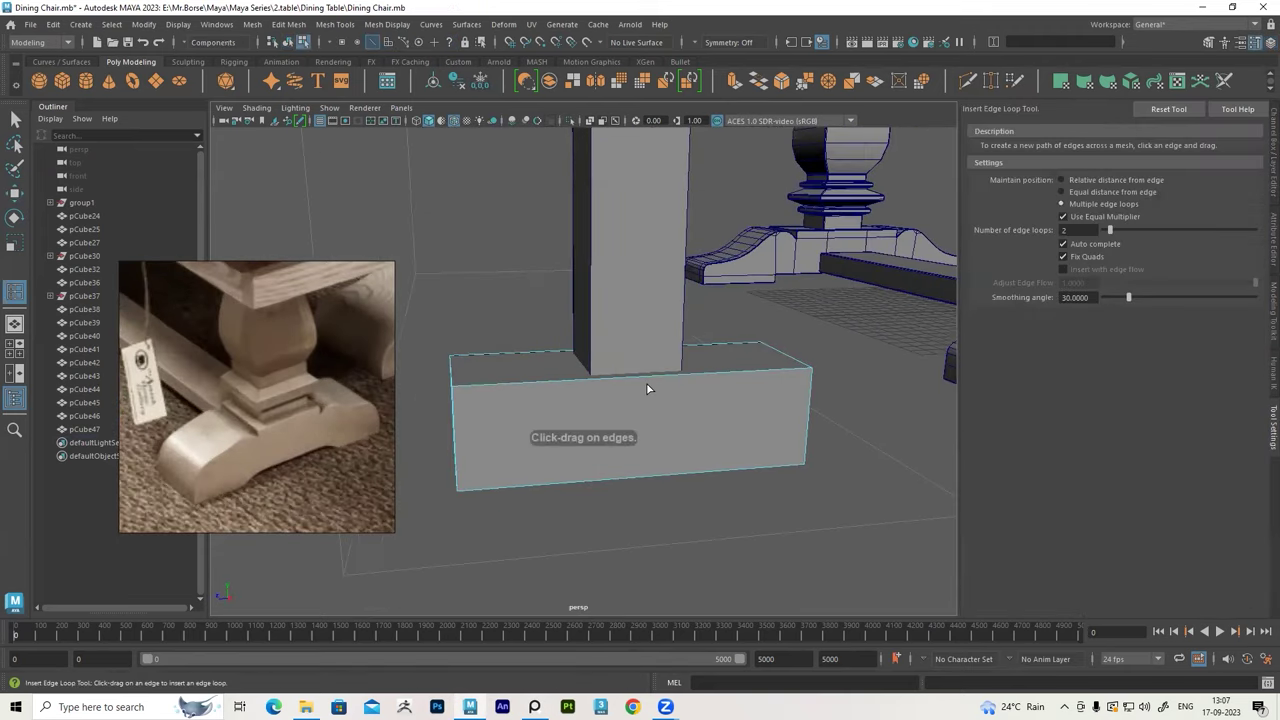
pyautogui.click(1266, 186)
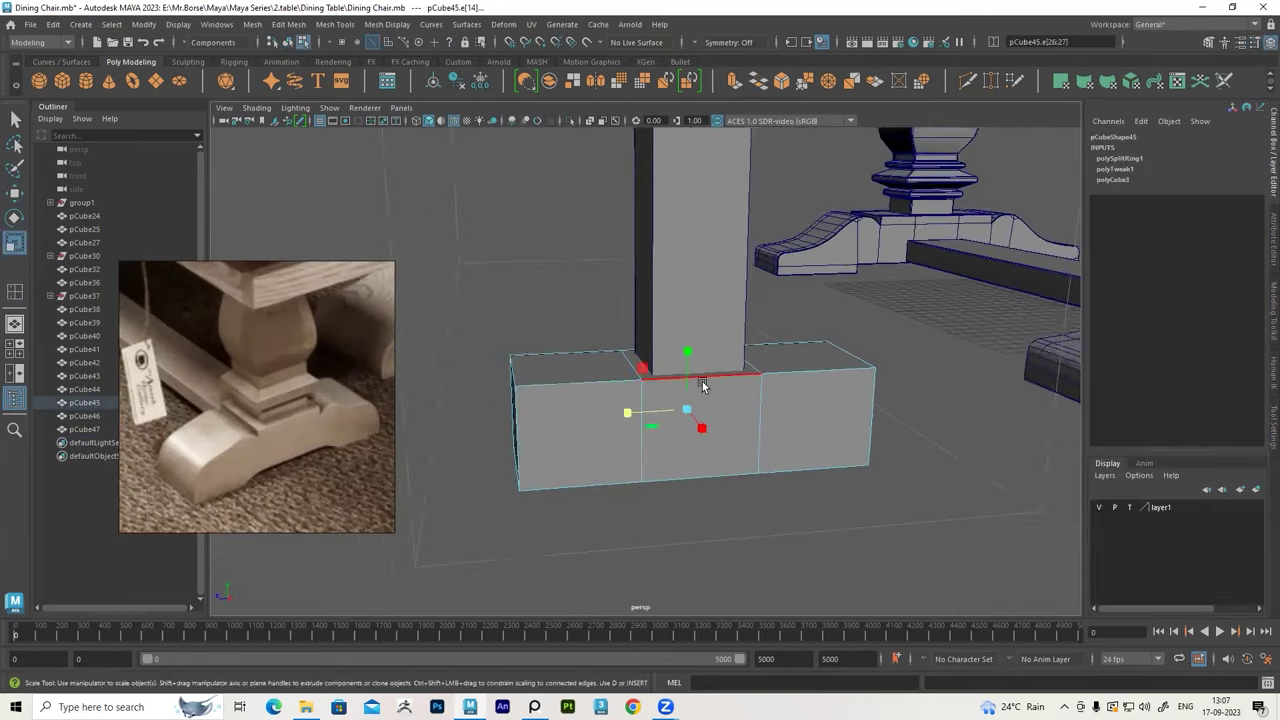
pyautogui.click(627, 422)
pyautogui.moveTo(627, 424)
pyautogui.keyDown('alt'); pyautogui.mouseDown()
pyautogui.moveTo(522, 361)
pyautogui.moveTo(704, 309)
pyautogui.mouseUp(); pyautogui.keyUp('alt')
pyautogui.moveTo(548, 400)
pyautogui.keyDown('alt'); pyautogui.mouseDown()
pyautogui.moveTo(571, 400)
pyautogui.moveTo(586, 234)
pyautogui.moveTo(651, 429)
pyautogui.moveTo(536, 336)
pyautogui.mouseUp(); pyautogui.keyUp('alt')
pyautogui.press('F8')
pyautogui.press('F8')
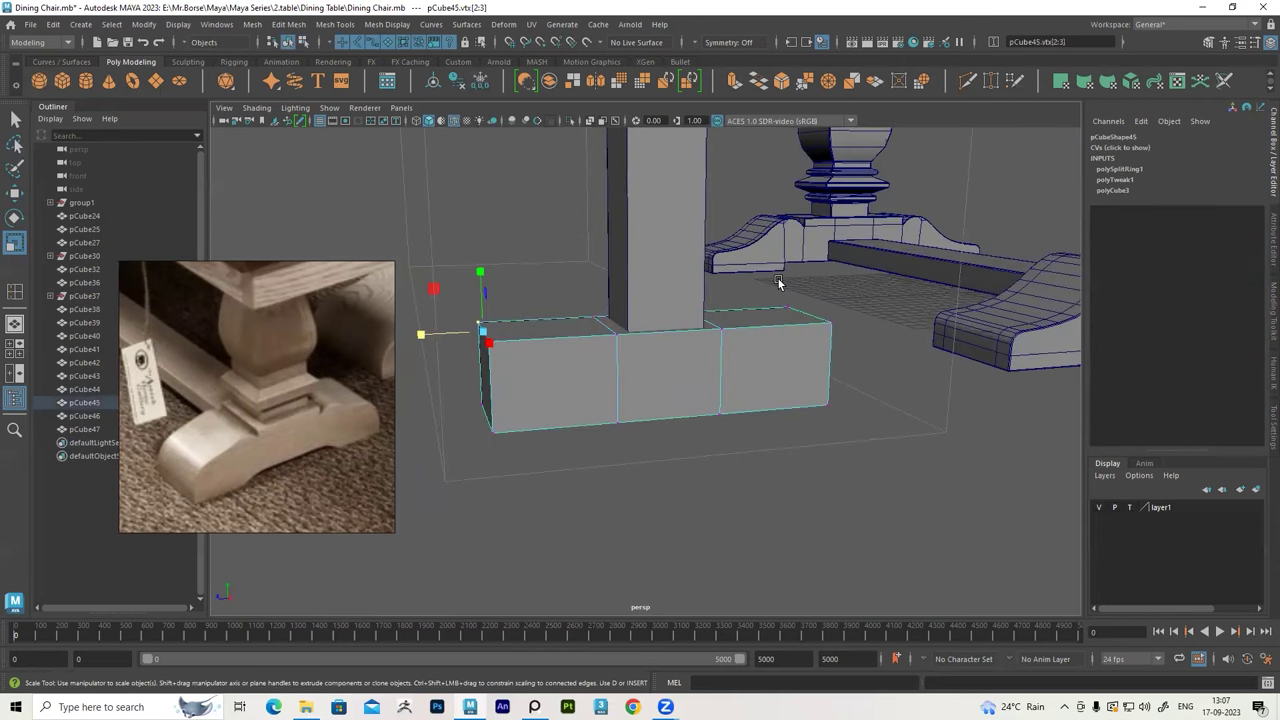
# Lower the foot's outer top corners, connect edges across the top and remove the faces under the post
pyautogui.moveTo(654, 292)
pyautogui.keyDown('alt'); pyautogui.mouseDown()
pyautogui.moveTo(549, 337)
pyautogui.moveTo(651, 294)
pyautogui.moveTo(581, 321)
pyautogui.moveTo(531, 317)
pyautogui.mouseUp(); pyautogui.keyUp('alt')
pyautogui.press('F10')
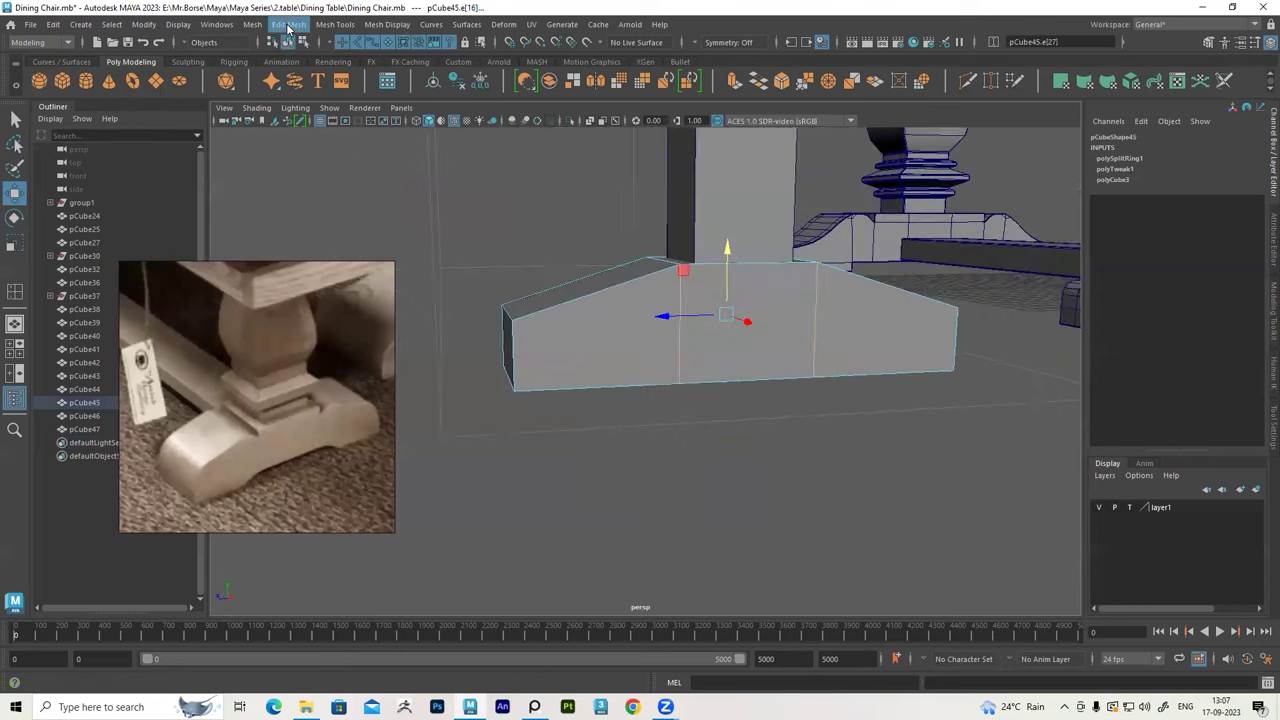
pyautogui.keyDown('shift'); pyautogui.moveTo(737, 314); pyautogui.dragTo(700, 330, button='right'); pyautogui.keyUp('shift')
pyautogui.click(667, 328)
pyautogui.keyDown('alt'); pyautogui.moveTo(667, 328); pyautogui.dragTo(904, 344); pyautogui.keyUp('alt')
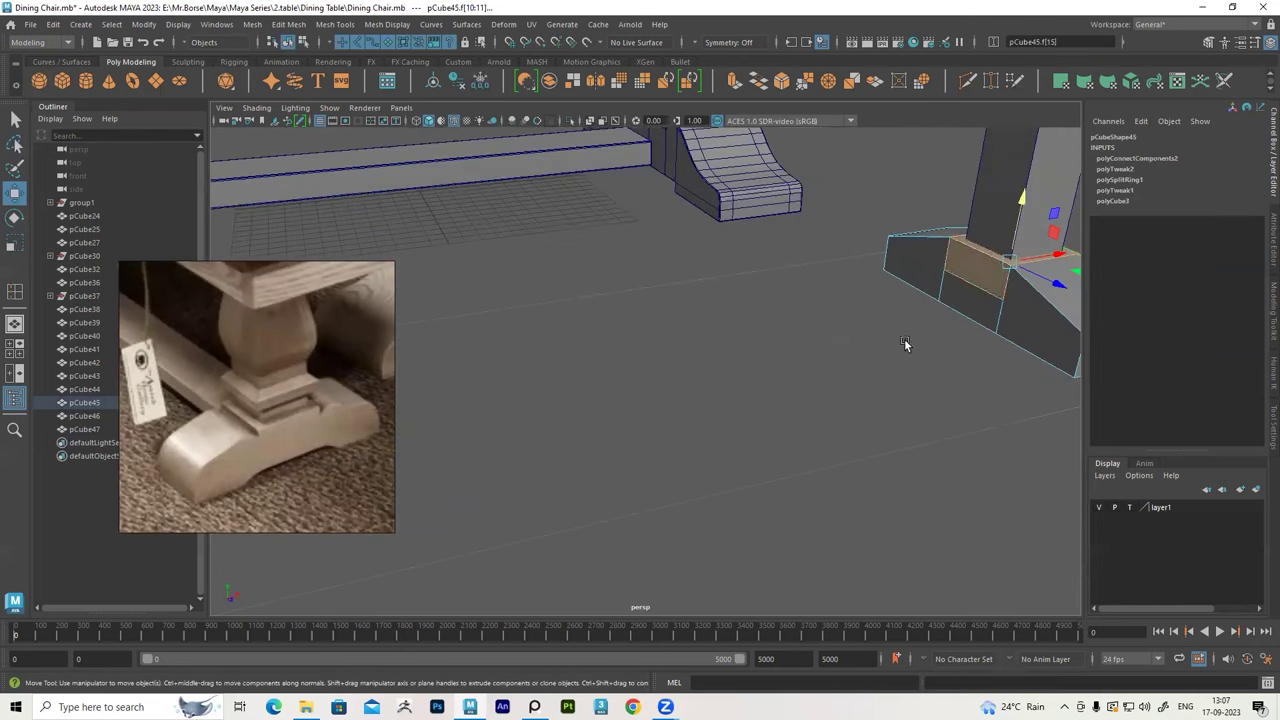
pyautogui.press('f')
pyautogui.moveTo(738, 363)
pyautogui.keyDown('alt'); pyautogui.mouseDown()
pyautogui.moveTo(600, 349)
pyautogui.moveTo(642, 358)
pyautogui.moveTo(609, 395)
pyautogui.moveTo(641, 311)
pyautogui.mouseUp(); pyautogui.keyUp('alt')
pyautogui.press('Delete')
# Bridge the hole's edges and extrude the top face under the post up into a step
pyautogui.click(615, 412)
pyautogui.press('F9')
pyautogui.moveTo(502, 266)
pyautogui.mouseDown()
pyautogui.moveTo(560, 345)
pyautogui.moveTo(532, 246)
pyautogui.moveTo(499, 262)
pyautogui.mouseUp()
pyautogui.click(283, 25)
pyautogui.click(300, 88)
pyautogui.click(283, 24)
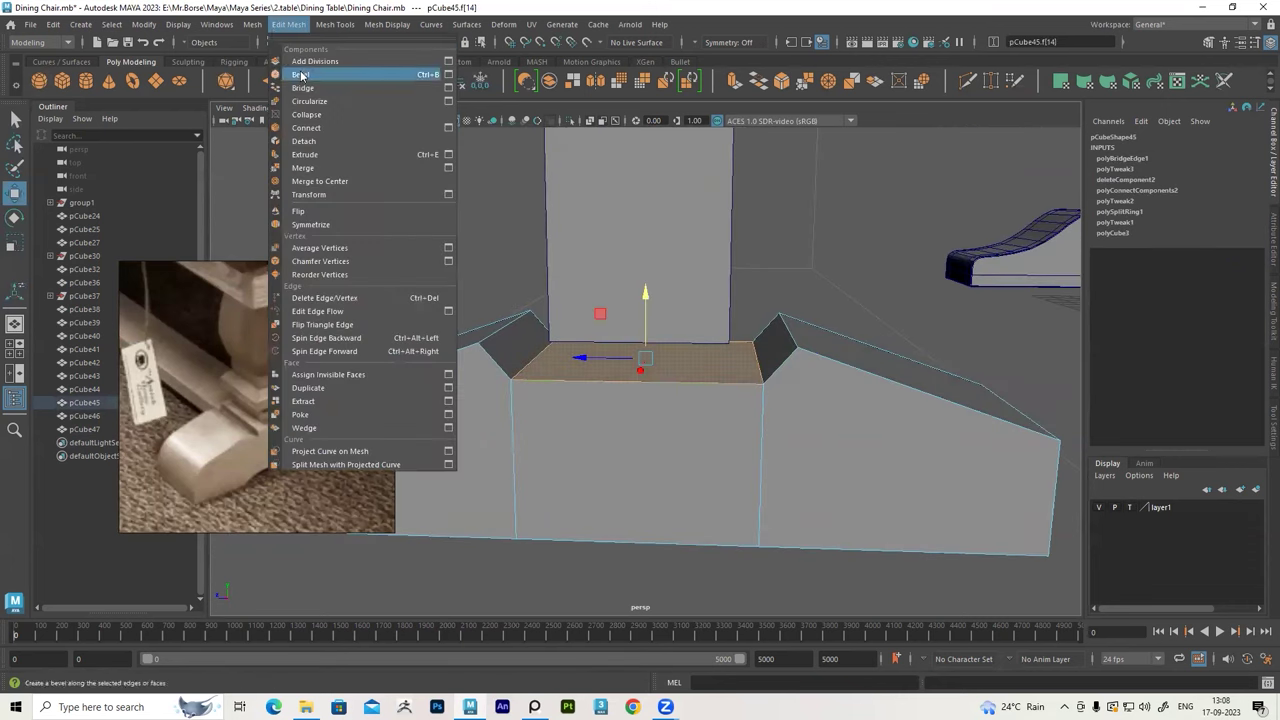
pyautogui.click(300, 143)
pyautogui.moveTo(645, 310); pyautogui.dragTo(643, 289)
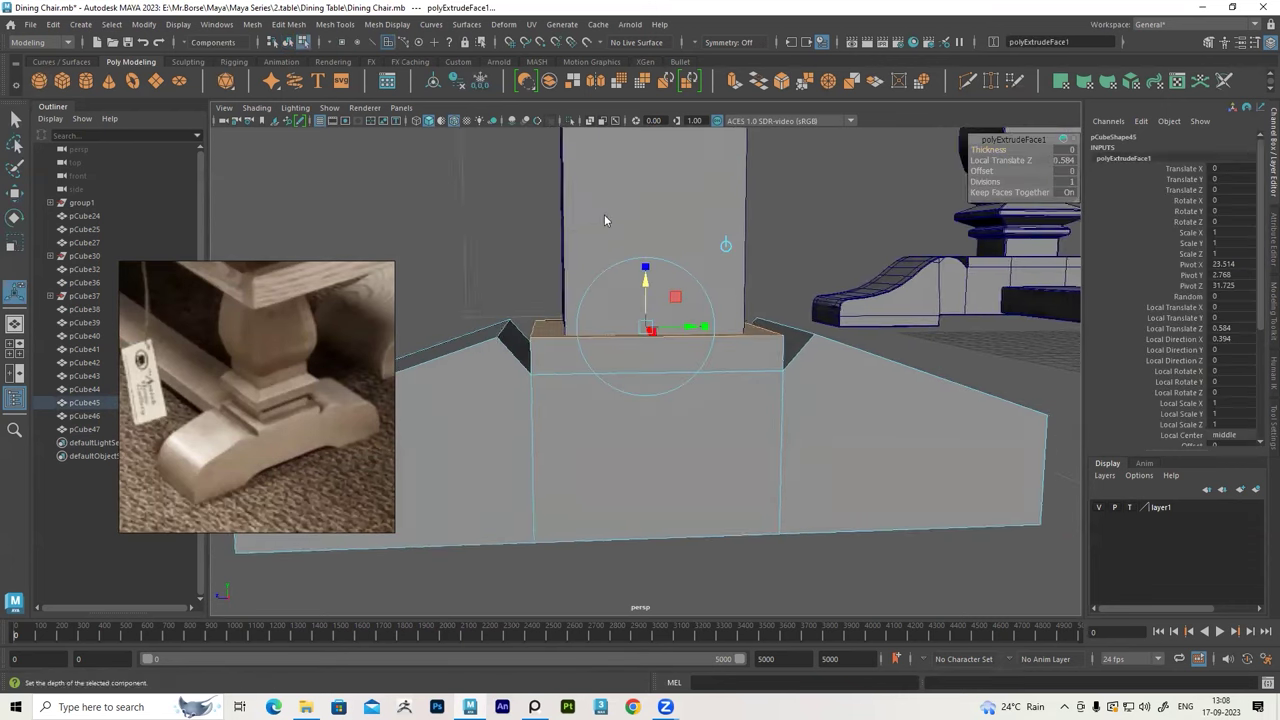
# Move the foot's left corner vertices into their sloped position
pyautogui.keyDown('alt'); pyautogui.moveTo(604, 214); pyautogui.dragTo(596, 340); pyautogui.keyUp('alt')
pyautogui.press('F8')
pyautogui.click(612, 287)
pyautogui.press('w')
pyautogui.moveTo(806, 284)
pyautogui.keyDown('alt'); pyautogui.mouseDown()
pyautogui.moveTo(640, 258)
pyautogui.moveTo(614, 303)
pyautogui.moveTo(640, 349)
pyautogui.moveTo(540, 351)
pyautogui.mouseUp(); pyautogui.keyUp('alt')
pyautogui.press('F10')
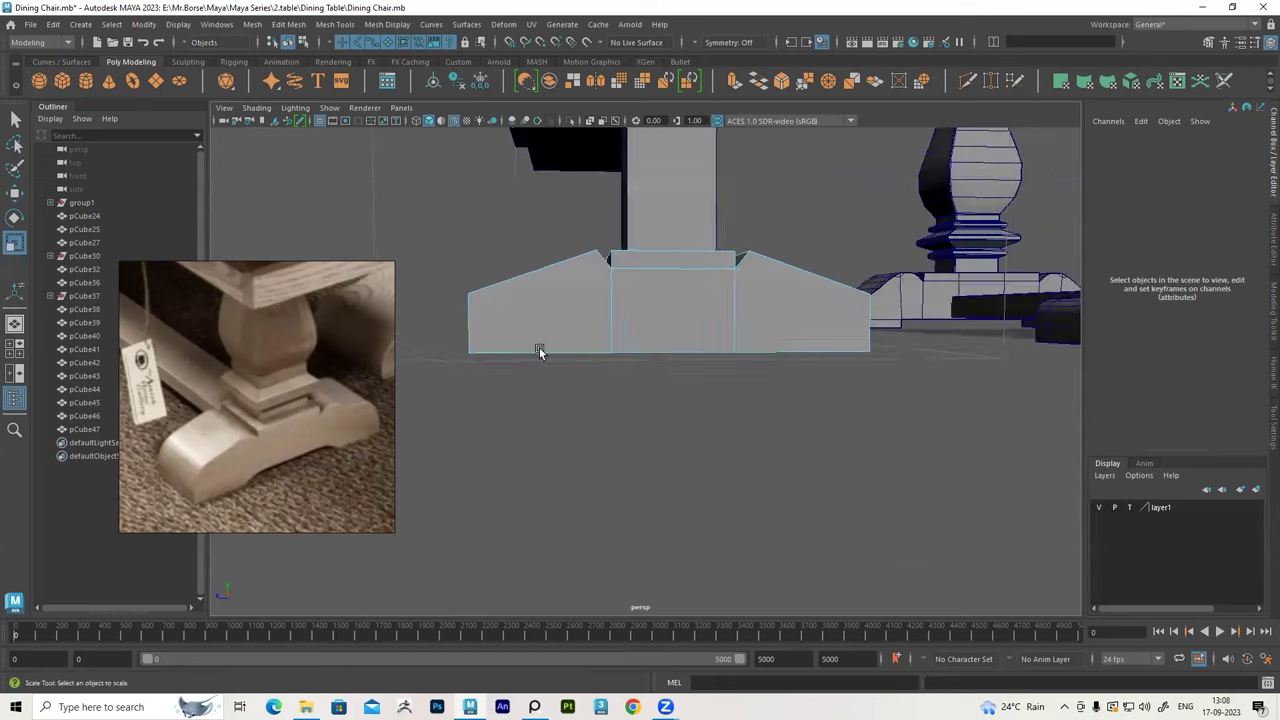
# Connect an edge loop on the foot and delete its bottom middle face
pyautogui.doubleClick(540, 351)
pyautogui.press('r')
pyautogui.keyDown('alt'); pyautogui.moveTo(800, 366); pyautogui.dragTo(362, 137); pyautogui.keyUp('alt')
pyautogui.click(289, 24)
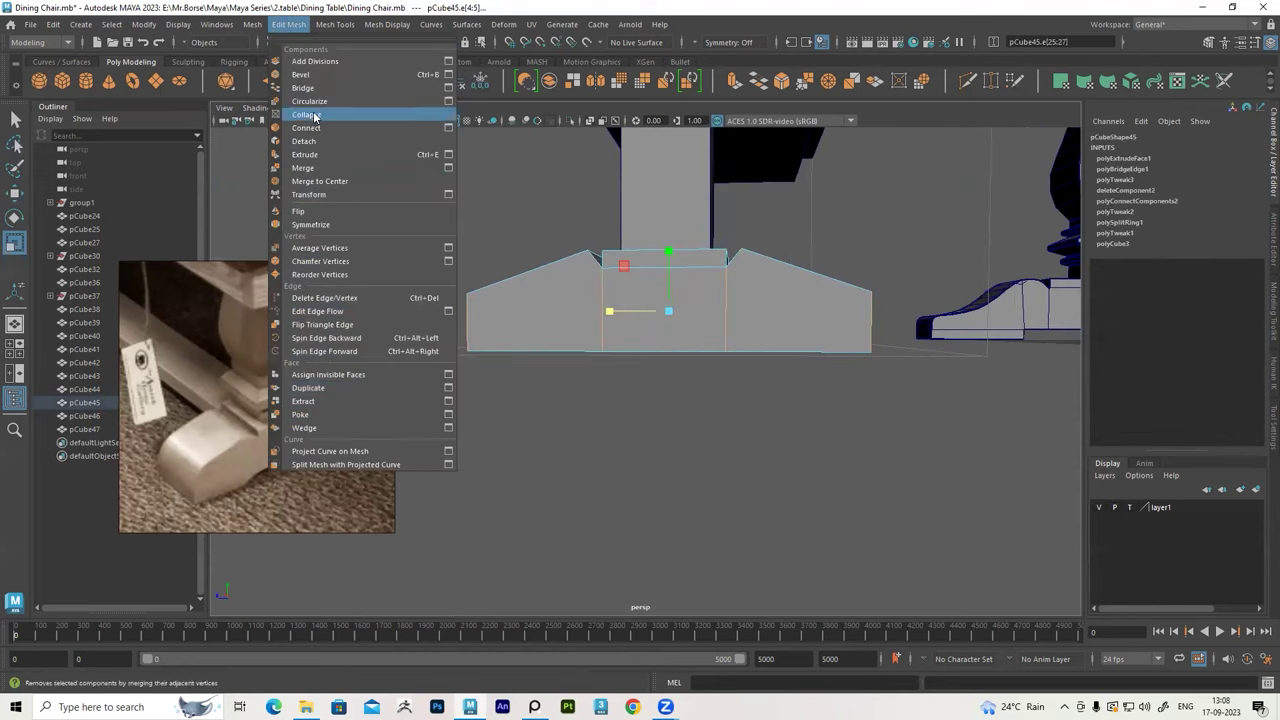
pyautogui.click(306, 128)
pyautogui.moveTo(640, 300); pyautogui.dragTo(646, 337, button='right')
pyautogui.click(665, 320)
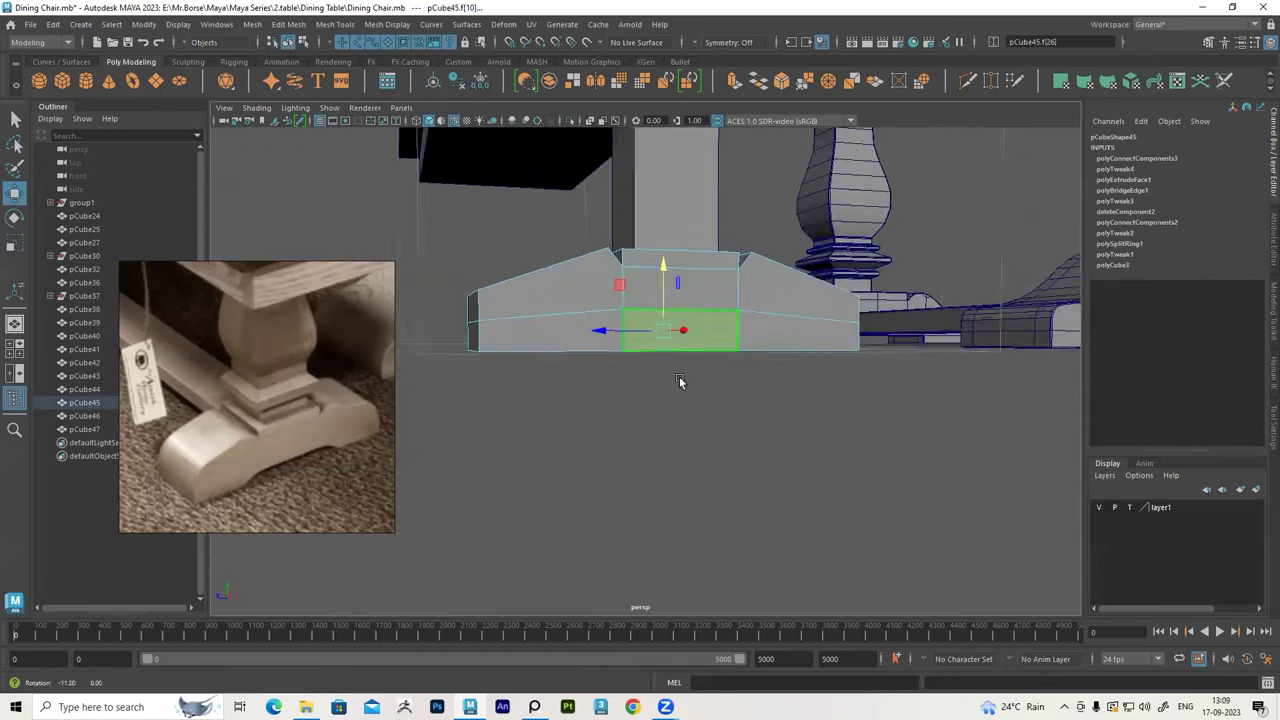
pyautogui.keyDown('alt'); pyautogui.moveTo(622, 383); pyautogui.dragTo(677, 289); pyautogui.keyUp('alt')
pyautogui.press('Delete')
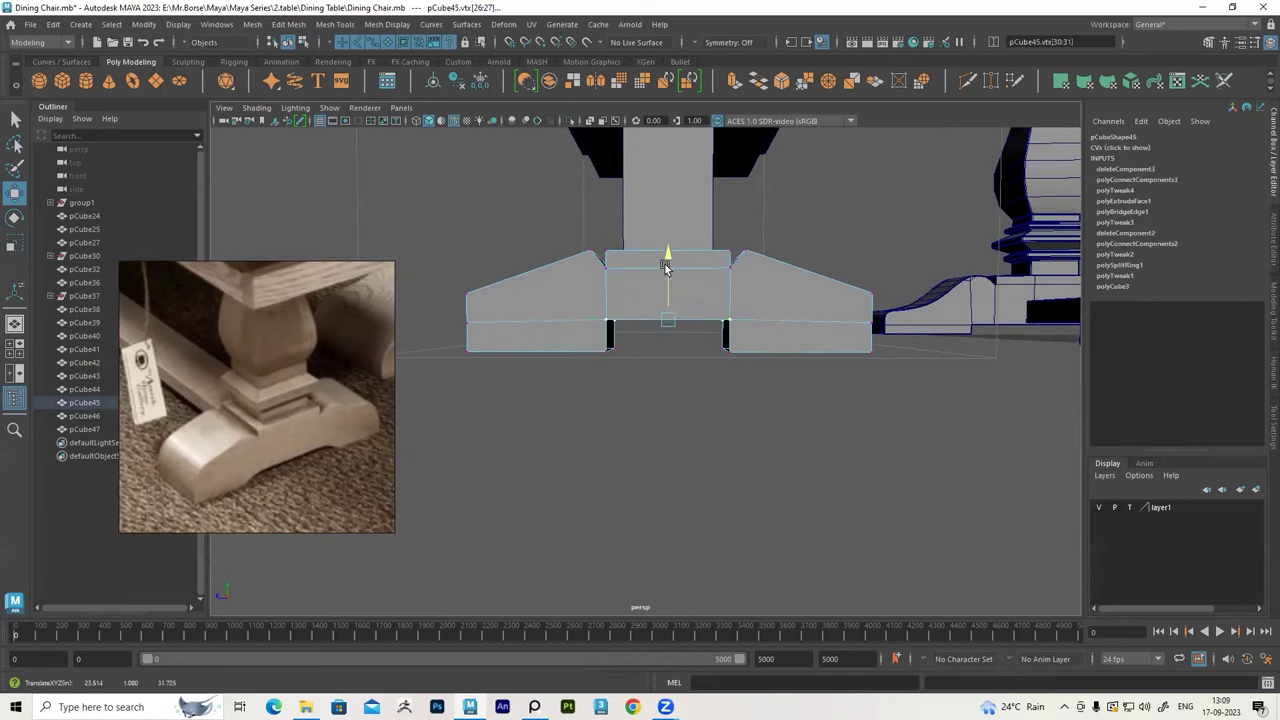
pyautogui.press('space')
pyautogui.press('space')
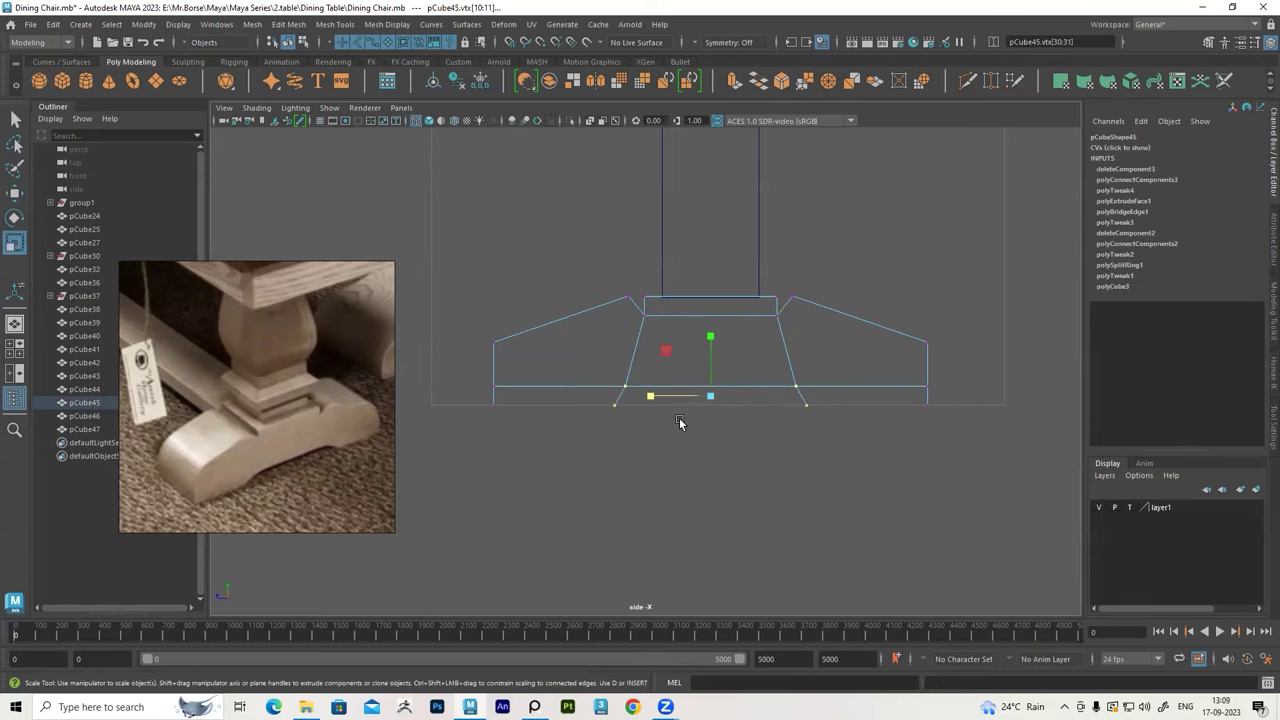
# Bridge pCube45's open side edges and return to Object Mode
pyautogui.click(871, 260)
pyautogui.press('space')
pyautogui.press('space')
pyautogui.keyDown('alt'); pyautogui.moveTo(709, 334); pyautogui.dragTo(660, 297); pyautogui.keyUp('alt')
pyautogui.click(549, 327)
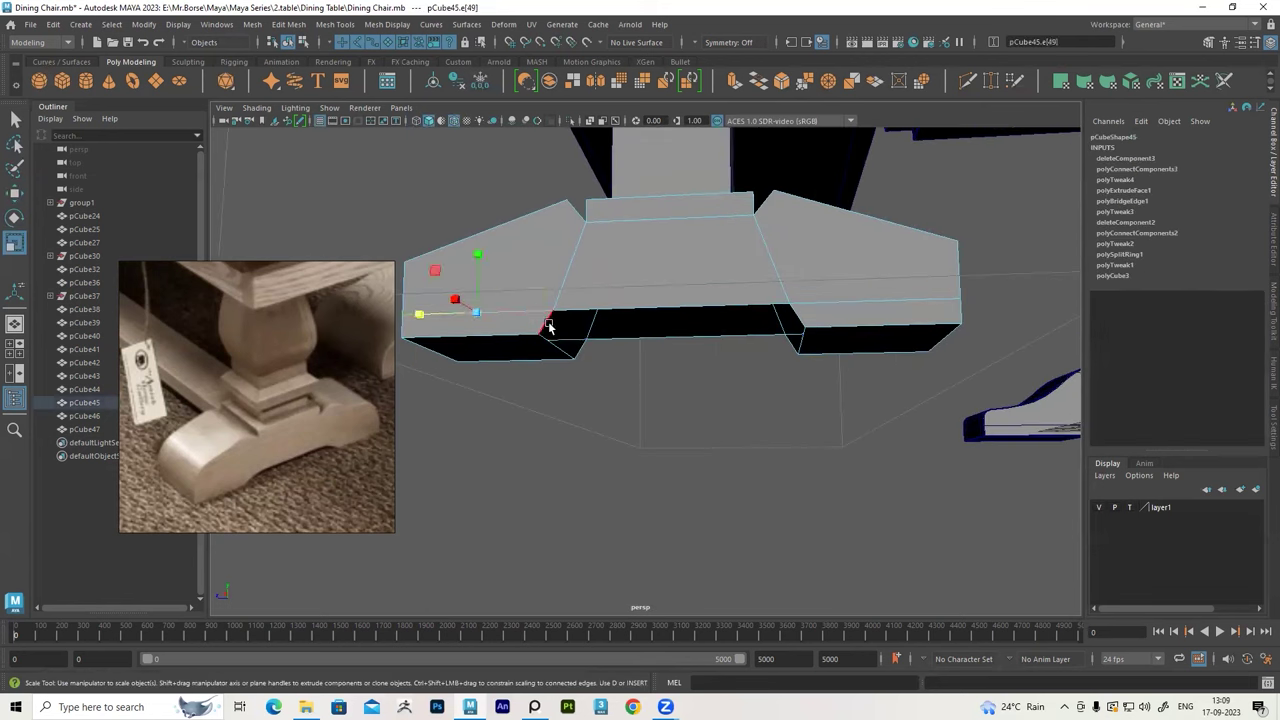
pyautogui.moveTo(795, 320)
pyautogui.keyDown('alt'); pyautogui.mouseDown()
pyautogui.moveTo(660, 309)
pyautogui.moveTo(674, 323)
pyautogui.mouseUp(); pyautogui.keyUp('alt')
pyautogui.click(288, 24)
pyautogui.click(300, 91)
pyautogui.press('F8')
# Bevel the selected foot edges with 4 segments and a 0.7 fraction
pyautogui.press('q')
pyautogui.moveTo(545, 305); pyautogui.dragTo(554, 198, button='right')
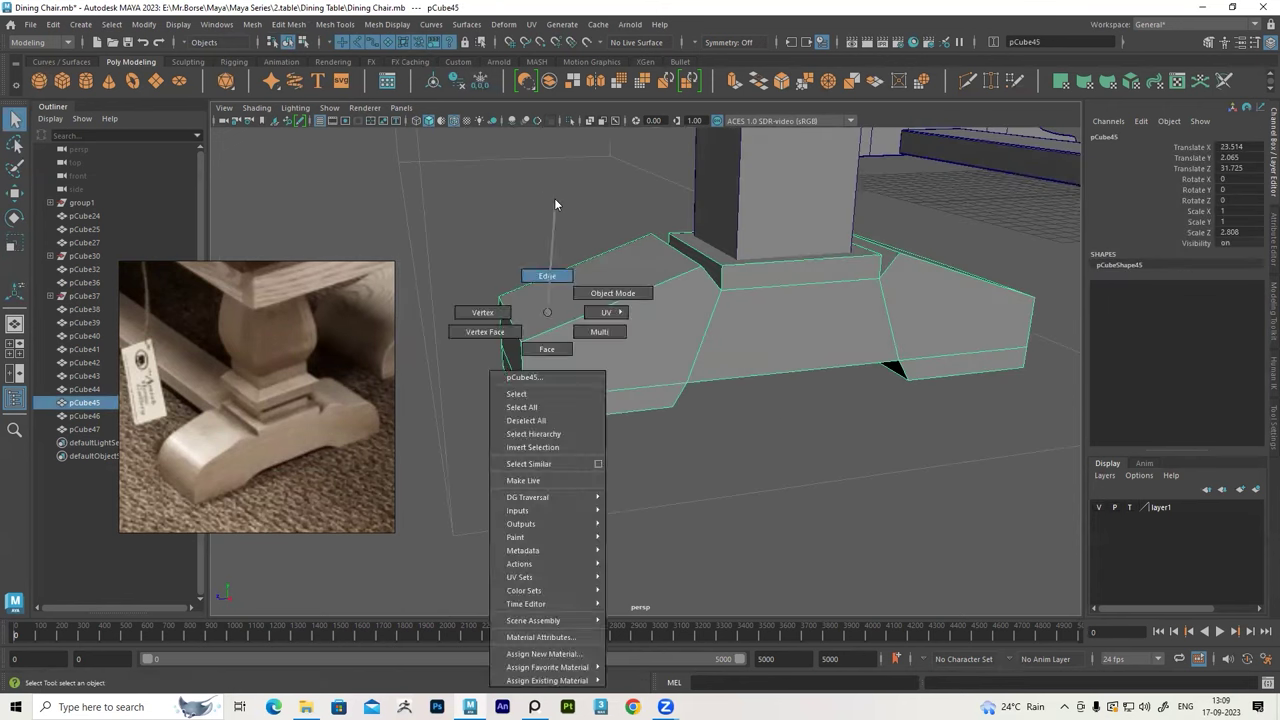
pyautogui.keyDown('alt'); pyautogui.moveTo(617, 367); pyautogui.dragTo(798, 419); pyautogui.keyUp('alt')
pyautogui.hotkey('ctrl', 'b')
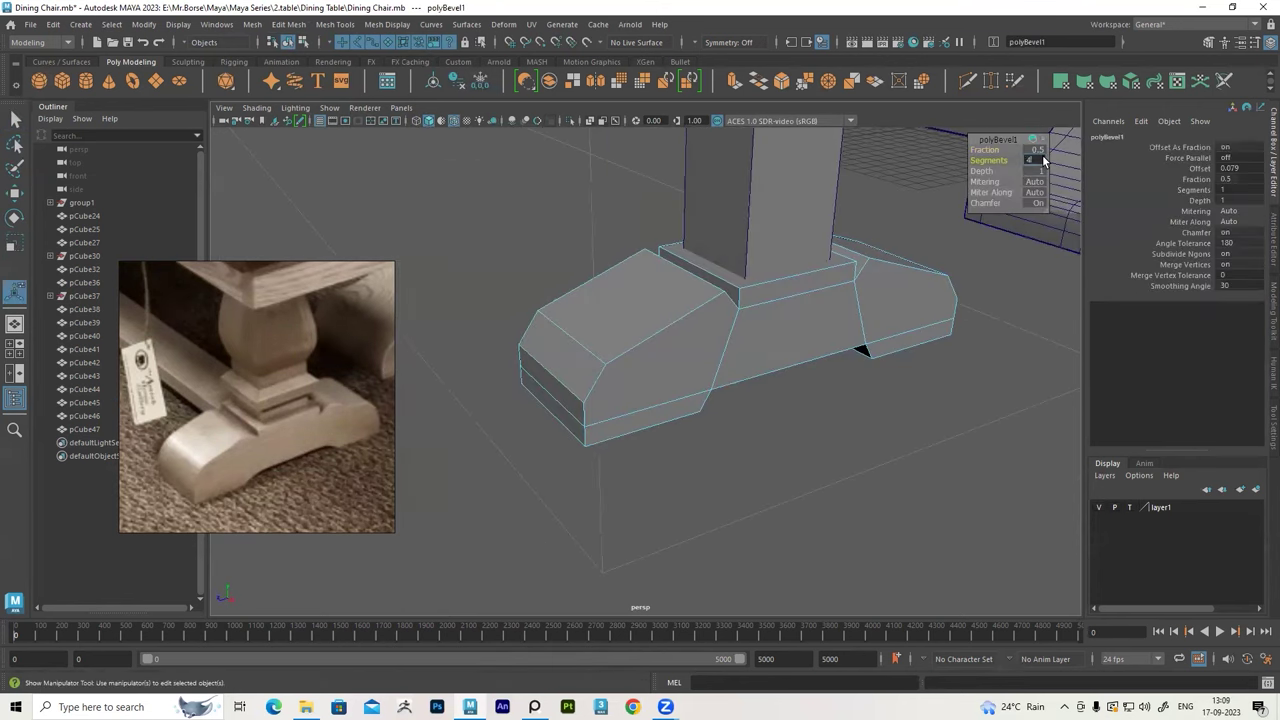
pyautogui.press('Return')
pyautogui.keyDown('alt'); pyautogui.moveTo(900, 300); pyautogui.dragTo(1000, 250); pyautogui.keyUp('alt')
pyautogui.click(1037, 152)
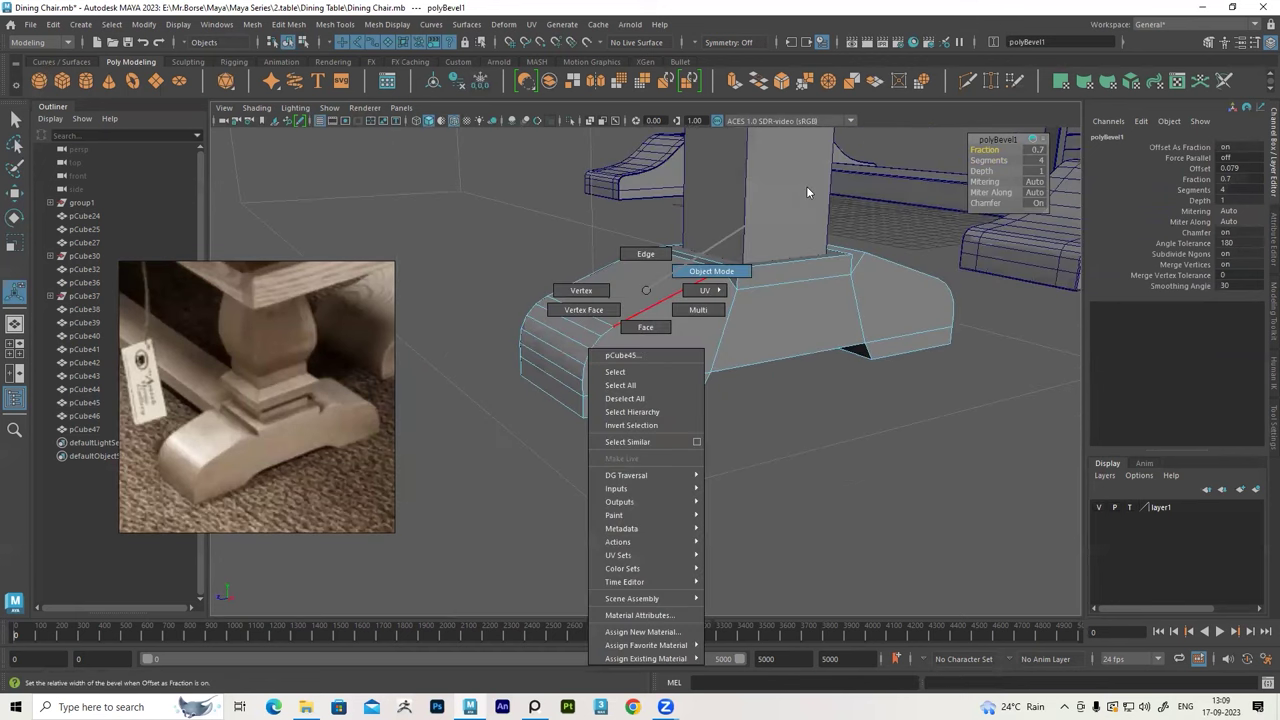
# Bevel two more sets of edges on the foot block
pyautogui.moveTo(643, 294); pyautogui.dragTo(709, 271, button='right')
pyautogui.keyDown('alt'); pyautogui.moveTo(592, 367); pyautogui.dragTo(646, 270); pyautogui.keyUp('alt')
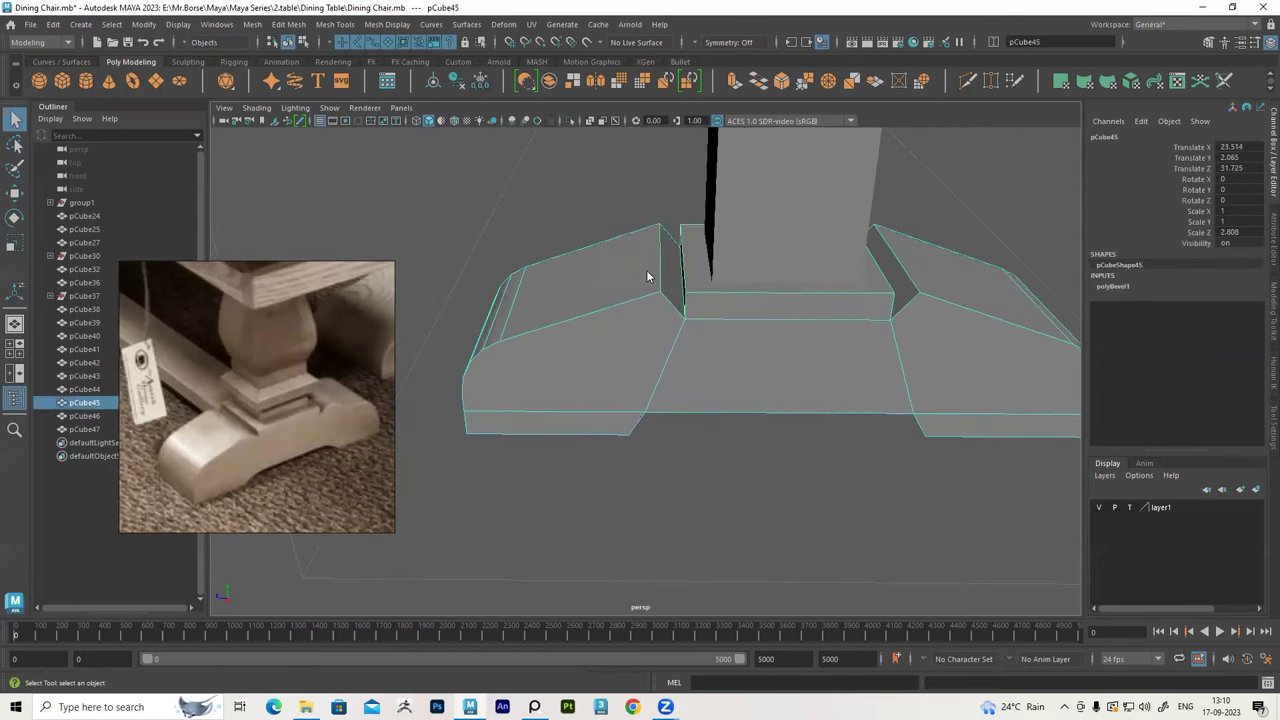
pyautogui.hotkey('ctrl', 'b')
pyautogui.moveTo(1041, 163)
pyautogui.keyDown('alt'); pyautogui.mouseDown()
pyautogui.moveTo(823, 323)
pyautogui.moveTo(800, 380)
pyautogui.mouseUp(); pyautogui.keyUp('alt')
pyautogui.moveTo(709, 300); pyautogui.dragTo(785, 218, button='right')
pyautogui.moveTo(785, 218)
pyautogui.keyDown('alt'); pyautogui.mouseDown()
pyautogui.moveTo(708, 426)
pyautogui.moveTo(696, 361)
pyautogui.mouseUp(); pyautogui.keyUp('alt')
pyautogui.hotkey('ctrl', 'b')
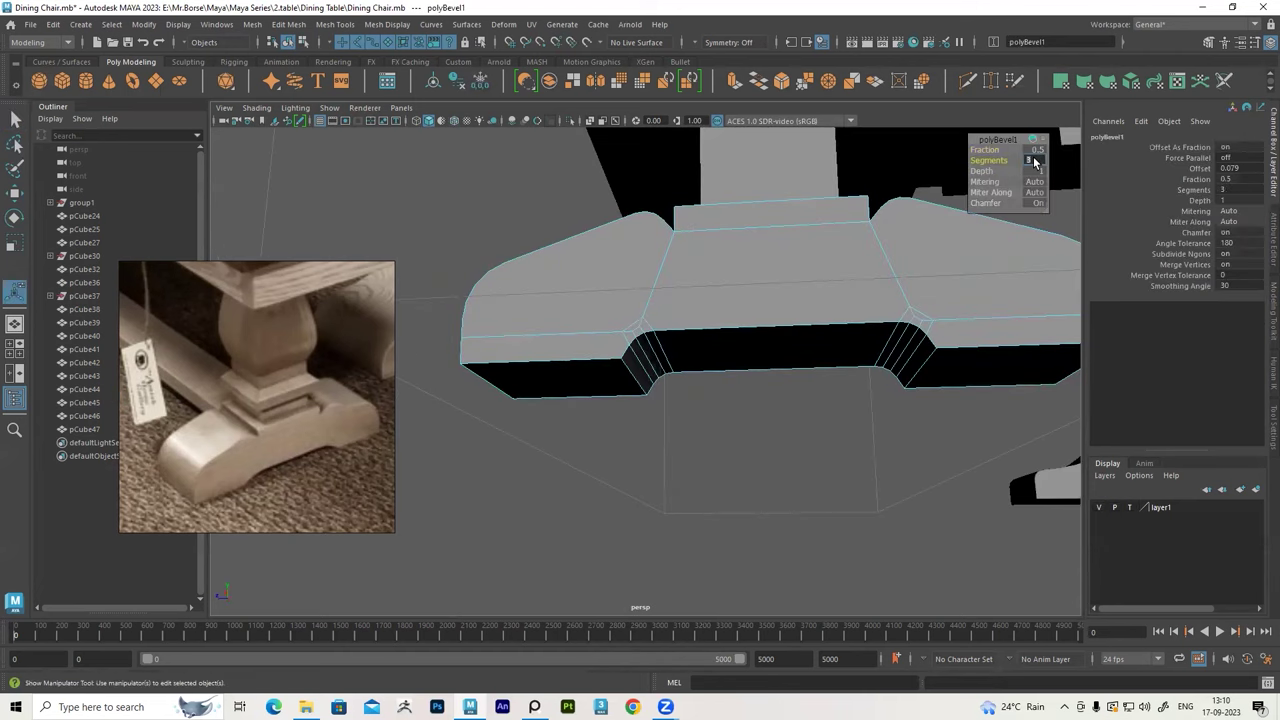
# Isolate the foot block and select its vertical corner edges
pyautogui.moveTo(773, 180)
pyautogui.keyDown('alt'); pyautogui.mouseDown()
pyautogui.moveTo(665, 286)
pyautogui.moveTo(730, 245)
pyautogui.moveTo(690, 209)
pyautogui.mouseUp(); pyautogui.keyUp('alt')
pyautogui.hotkey('ctrl', '1')
pyautogui.moveTo(845, 290)
pyautogui.keyDown('alt'); pyautogui.mouseDown()
pyautogui.moveTo(752, 383)
pyautogui.moveTo(737, 320)
pyautogui.moveTo(660, 188)
pyautogui.mouseUp(); pyautogui.keyUp('alt')
pyautogui.scroll(5, 701, 291)
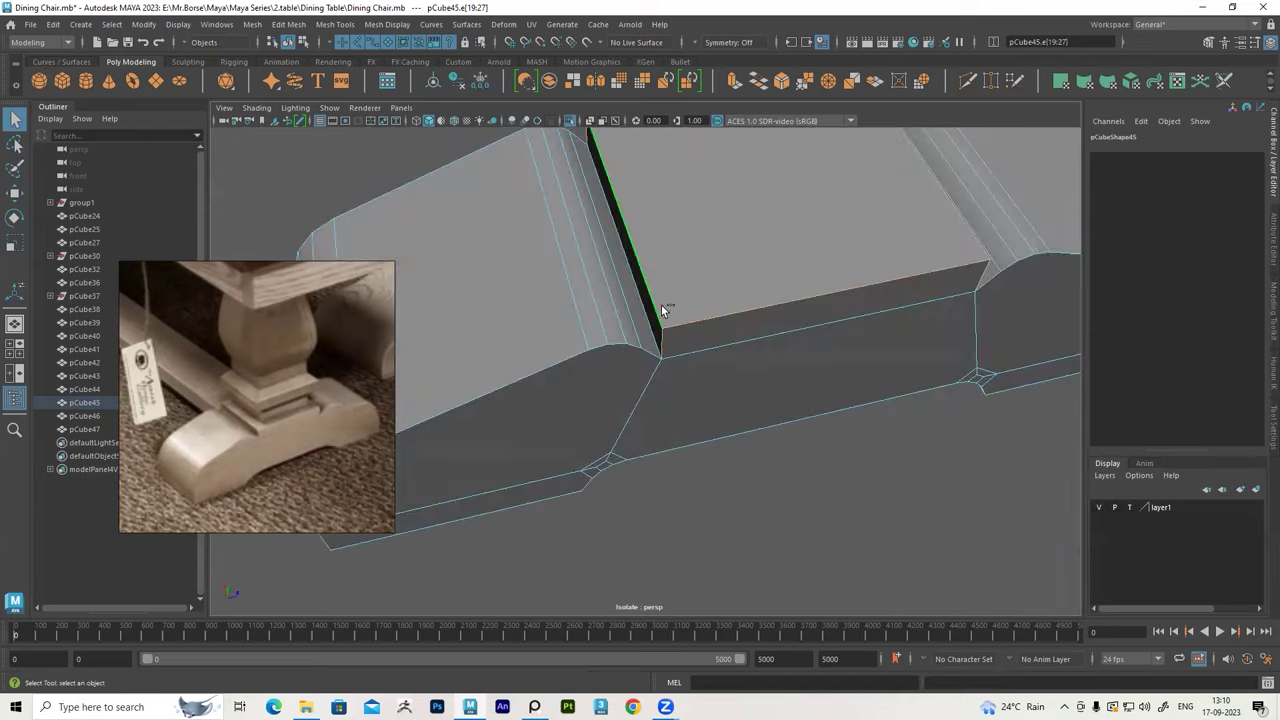
pyautogui.moveTo(689, 298)
pyautogui.keyDown('alt'); pyautogui.mouseDown()
pyautogui.moveTo(632, 394)
pyautogui.moveTo(603, 329)
pyautogui.moveTo(686, 343)
pyautogui.moveTo(641, 323)
pyautogui.mouseUp(); pyautogui.keyUp('alt')
pyautogui.click(603, 329)
pyautogui.moveTo(680, 391)
pyautogui.keyDown('alt'); pyautogui.mouseDown()
pyautogui.moveTo(791, 414)
pyautogui.moveTo(700, 294)
pyautogui.moveTo(786, 260)
pyautogui.moveTo(677, 396)
pyautogui.moveTo(772, 275)
pyautogui.moveTo(791, 297)
pyautogui.moveTo(814, 297)
pyautogui.moveTo(814, 356)
pyautogui.moveTo(671, 464)
pyautogui.moveTo(618, 405)
pyautogui.mouseUp(); pyautogui.keyUp('alt')
pyautogui.click(677, 396)
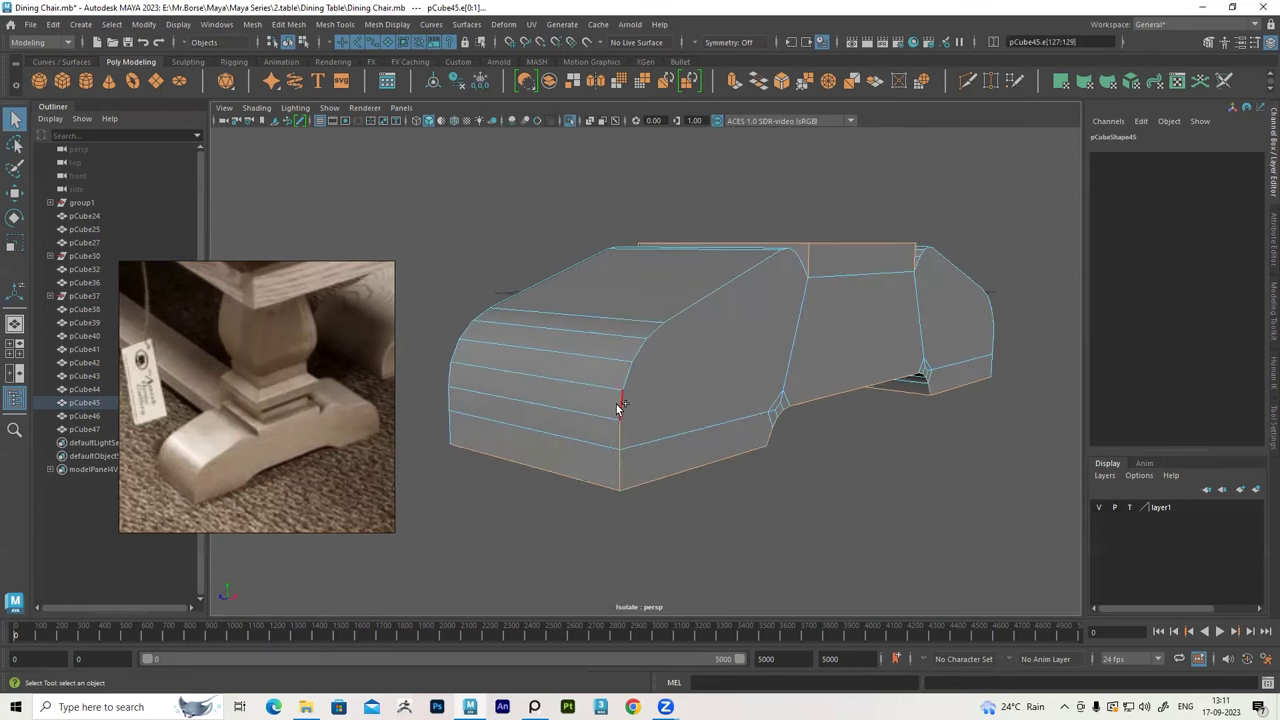
# Bevel the foot's vertical corner edges with Edit Mesh > Bevel
pyautogui.keyDown('alt'); pyautogui.moveTo(697, 306); pyautogui.dragTo(758, 448); pyautogui.keyUp('alt')
pyautogui.keyDown('alt'); pyautogui.moveTo(738, 343); pyautogui.dragTo(588, 320); pyautogui.keyUp('alt')
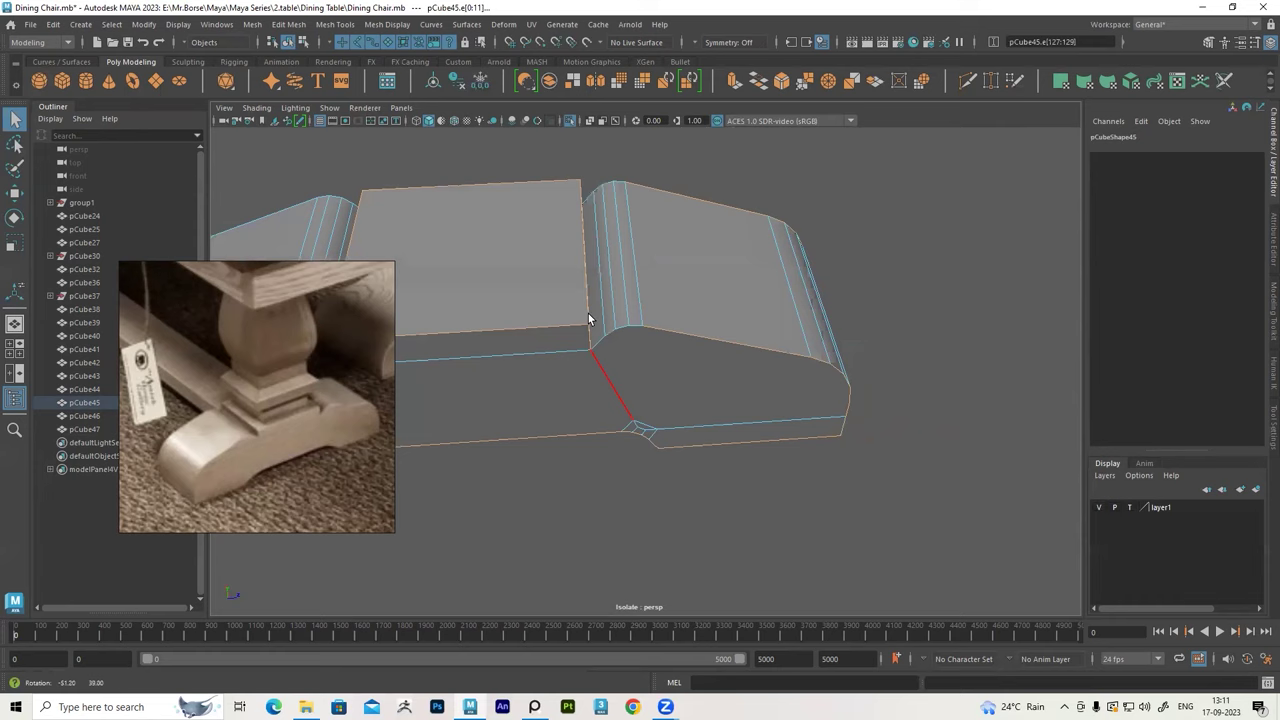
pyautogui.scroll(2, 600, 294)
pyautogui.scroll(3, 689, 297)
pyautogui.moveTo(689, 297)
pyautogui.keyDown('alt'); pyautogui.mouseDown()
pyautogui.moveTo(732, 356)
pyautogui.moveTo(880, 363)
pyautogui.moveTo(714, 343)
pyautogui.moveTo(763, 294)
pyautogui.moveTo(764, 392)
pyautogui.moveTo(740, 428)
pyautogui.mouseUp(); pyautogui.keyUp('alt')
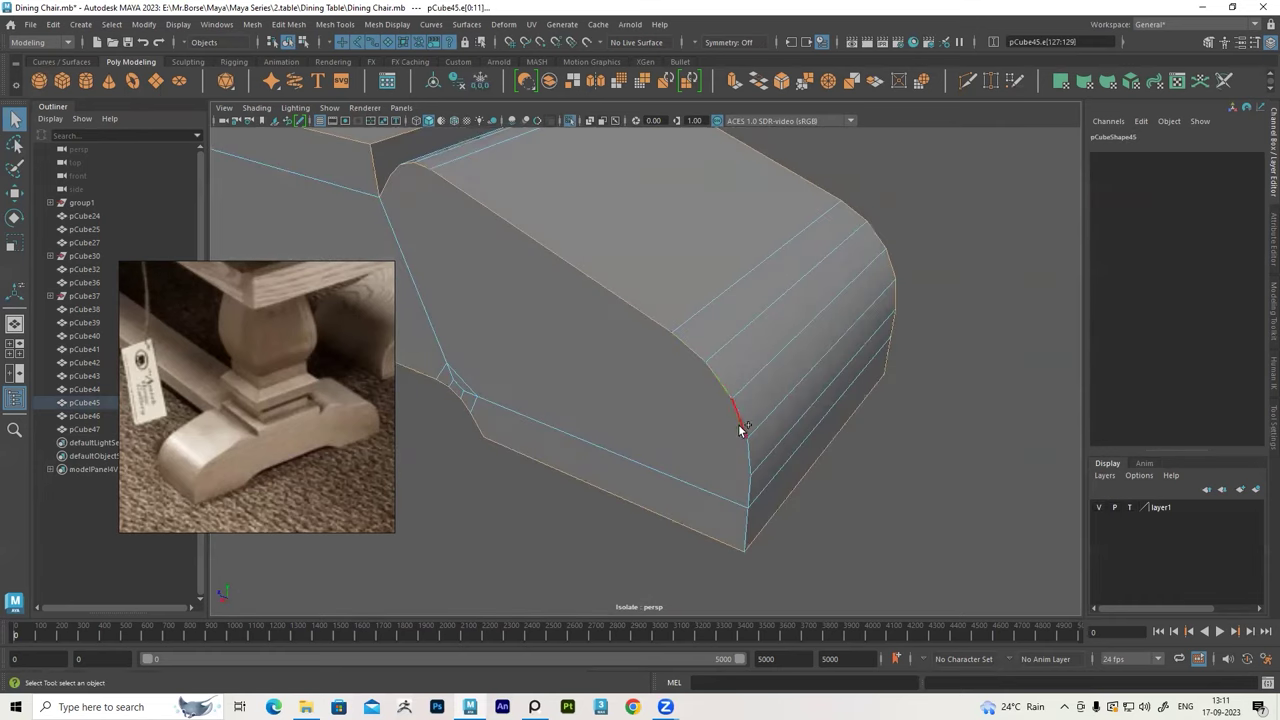
pyautogui.moveTo(902, 417)
pyautogui.keyDown('alt'); pyautogui.mouseDown()
pyautogui.moveTo(914, 380)
pyautogui.moveTo(749, 354)
pyautogui.moveTo(697, 309)
pyautogui.mouseUp(); pyautogui.keyUp('alt')
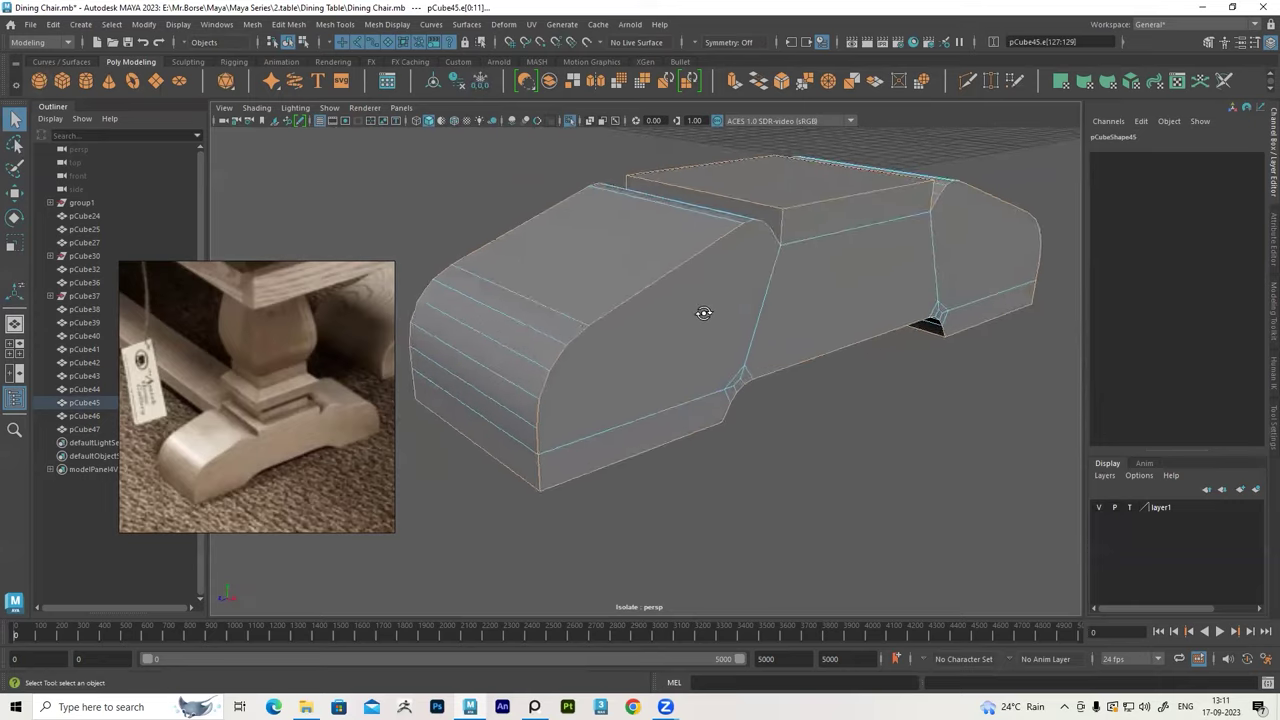
pyautogui.click(288, 24)
pyautogui.click(314, 92)
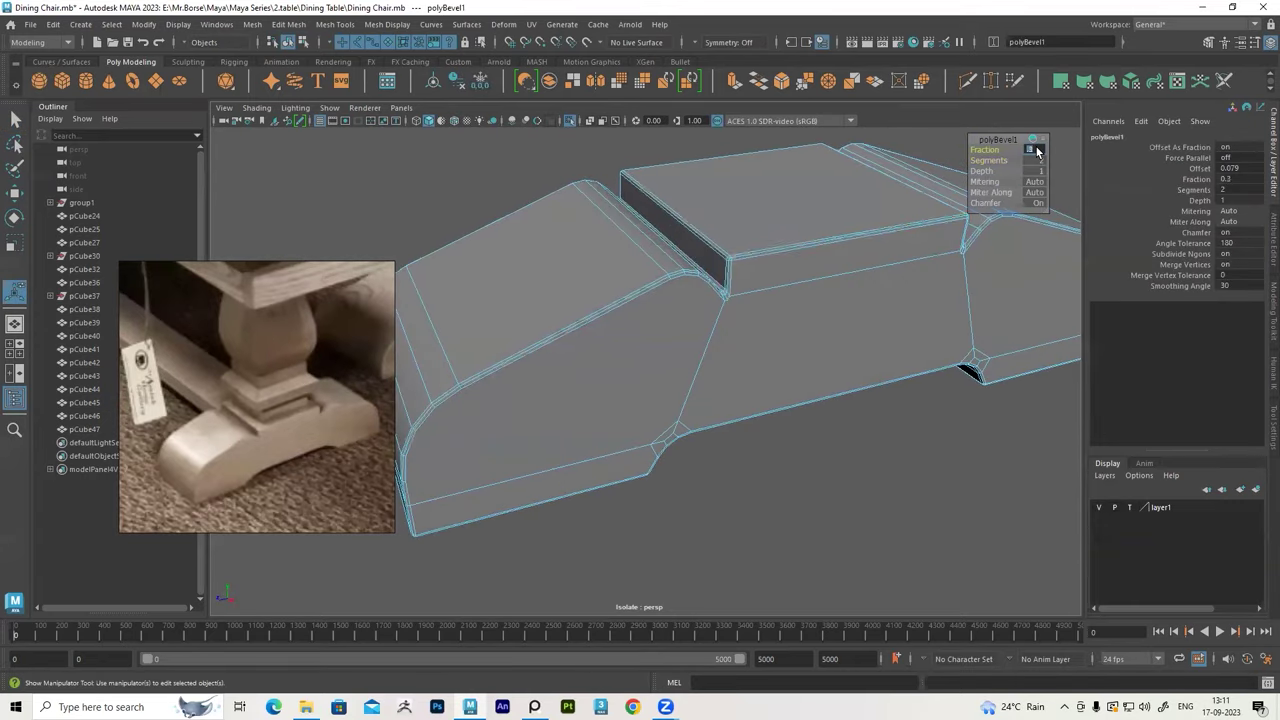
# Apply Soften Edge to the foot block for smooth shading, then show the full scene
pyautogui.click(760, 560)
pyautogui.click(700, 330)
pyautogui.click(381, 24)
pyautogui.click(440, 137)
pyautogui.click(600, 560)
pyautogui.click(570, 122)
pyautogui.moveTo(640, 330)
pyautogui.keyDown('alt'); pyautogui.mouseDown()
pyautogui.moveTo(697, 309)
pyautogui.moveTo(687, 288)
pyautogui.mouseUp(); pyautogui.keyUp('alt')
pyautogui.click(697, 309)
# Isolate the beam pCube46 and insert two edge loops across it
pyautogui.scroll(3, 601, 283)
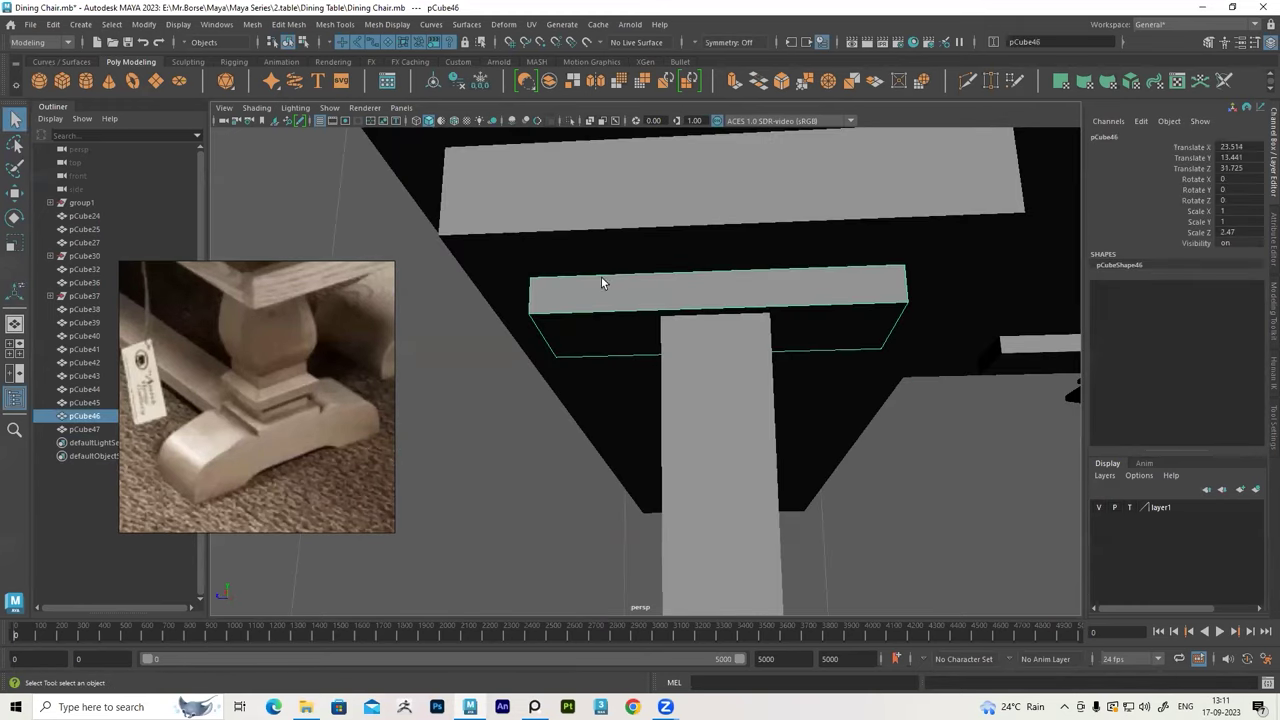
pyautogui.press('f')
pyautogui.click(570, 122)
pyautogui.click(335, 24)
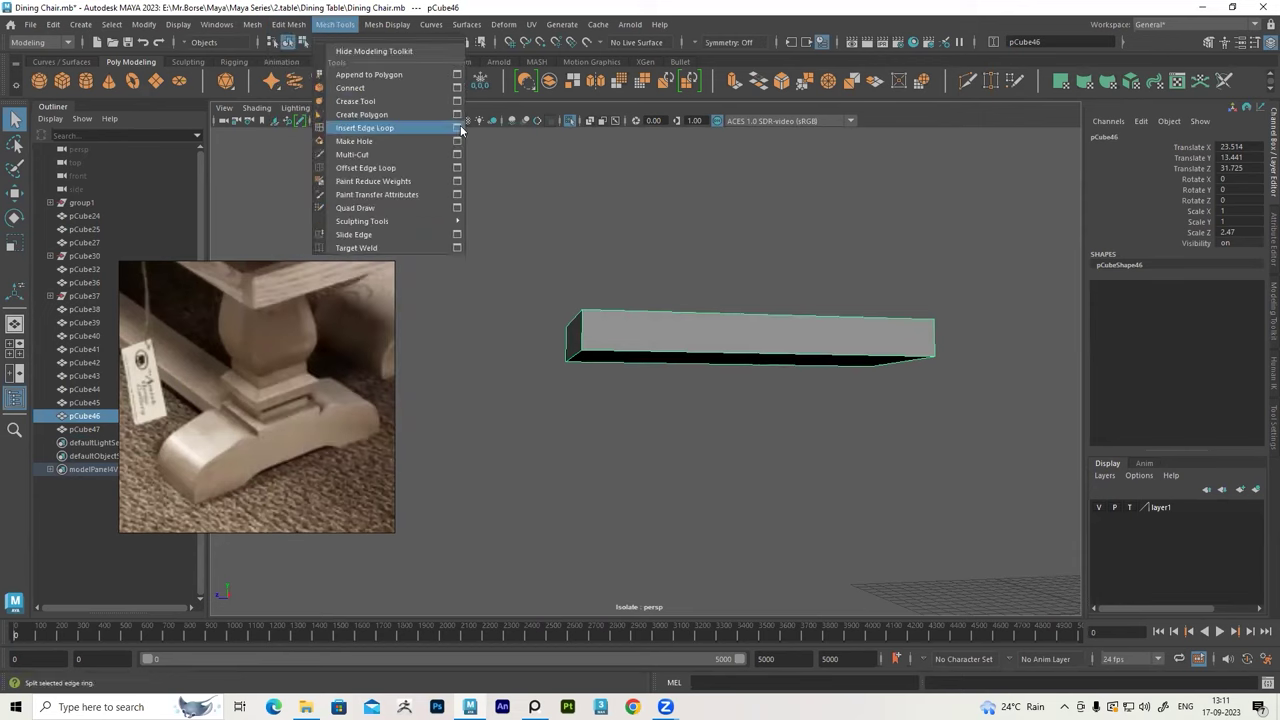
pyautogui.click(457, 128)
pyautogui.click(649, 314)
pyautogui.click(570, 122)
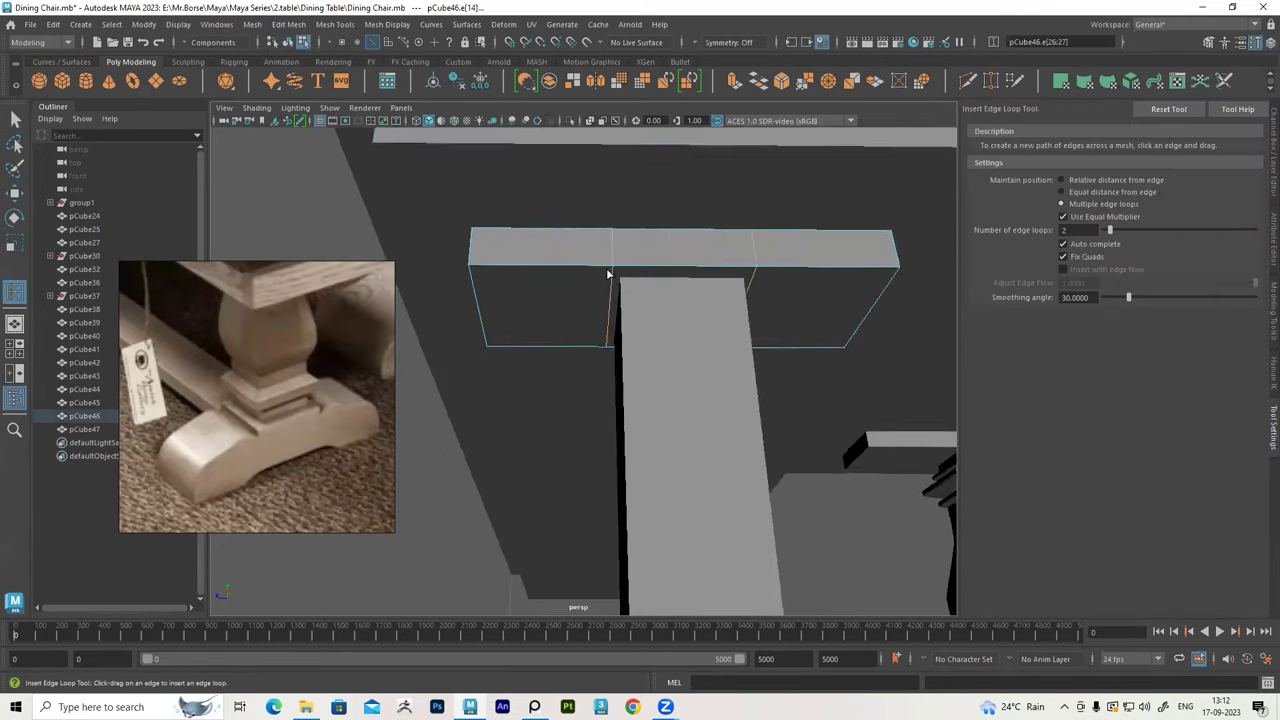
# Add another edge loop to the beam under the tabletop
pyautogui.press('r')
pyautogui.press('F8')
pyautogui.keyDown('alt'); pyautogui.moveTo(586, 329); pyautogui.dragTo(677, 281); pyautogui.keyUp('alt')
pyautogui.click(335, 24)
pyautogui.click(386, 126)
pyautogui.click(658, 302)
pyautogui.press('r')
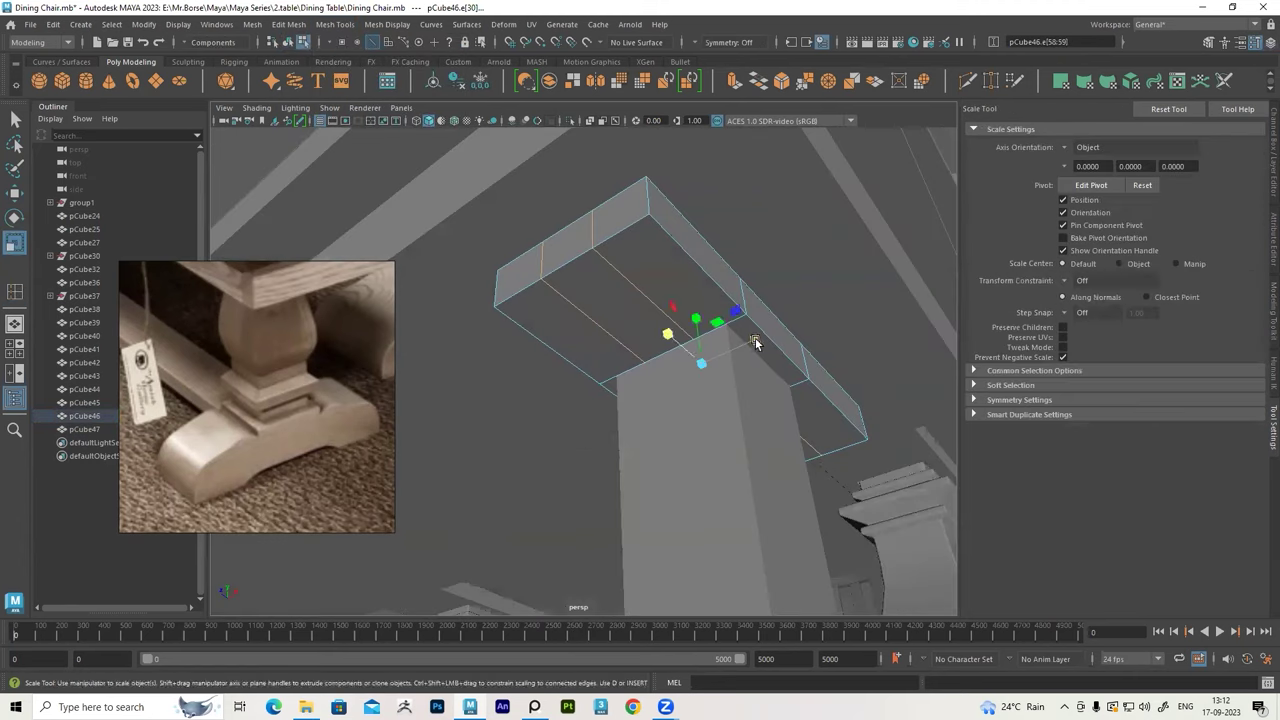
pyautogui.press('f')
# Extrude the beam's middle underside face inward into a recess and bevel its edges
pyautogui.hotkey('ctrl', '1')
pyautogui.press('F11')
pyautogui.click(697, 314)
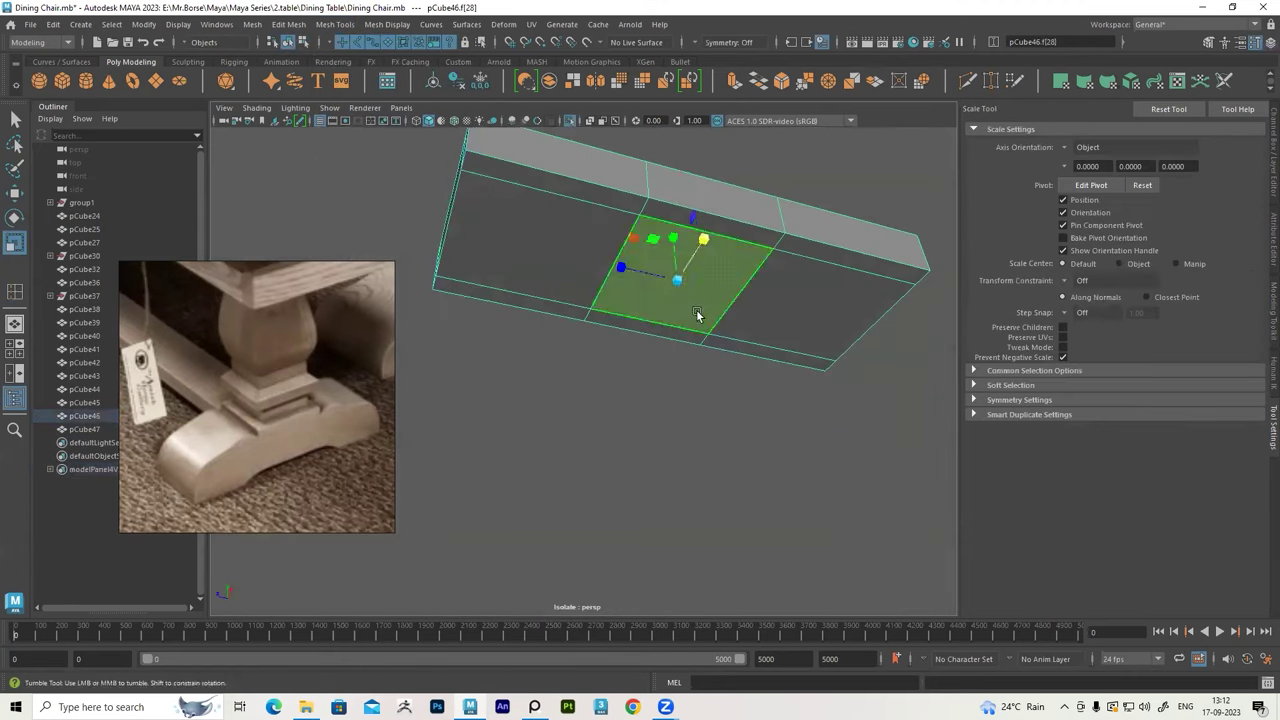
pyautogui.hotkey('ctrl', 'e')
pyautogui.moveTo(677, 245)
pyautogui.mouseDown()
pyautogui.moveTo(678, 232)
pyautogui.moveTo(690, 250)
pyautogui.moveTo(679, 258)
pyautogui.mouseUp()
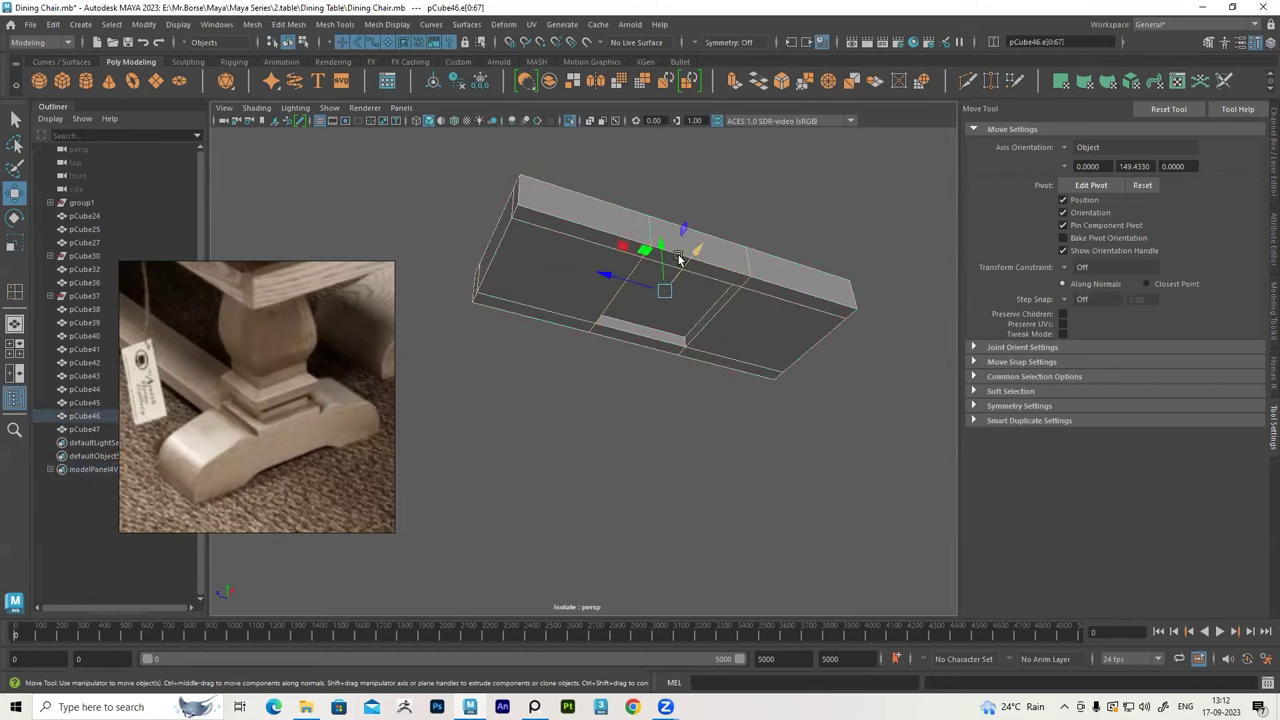
pyautogui.click(289, 24)
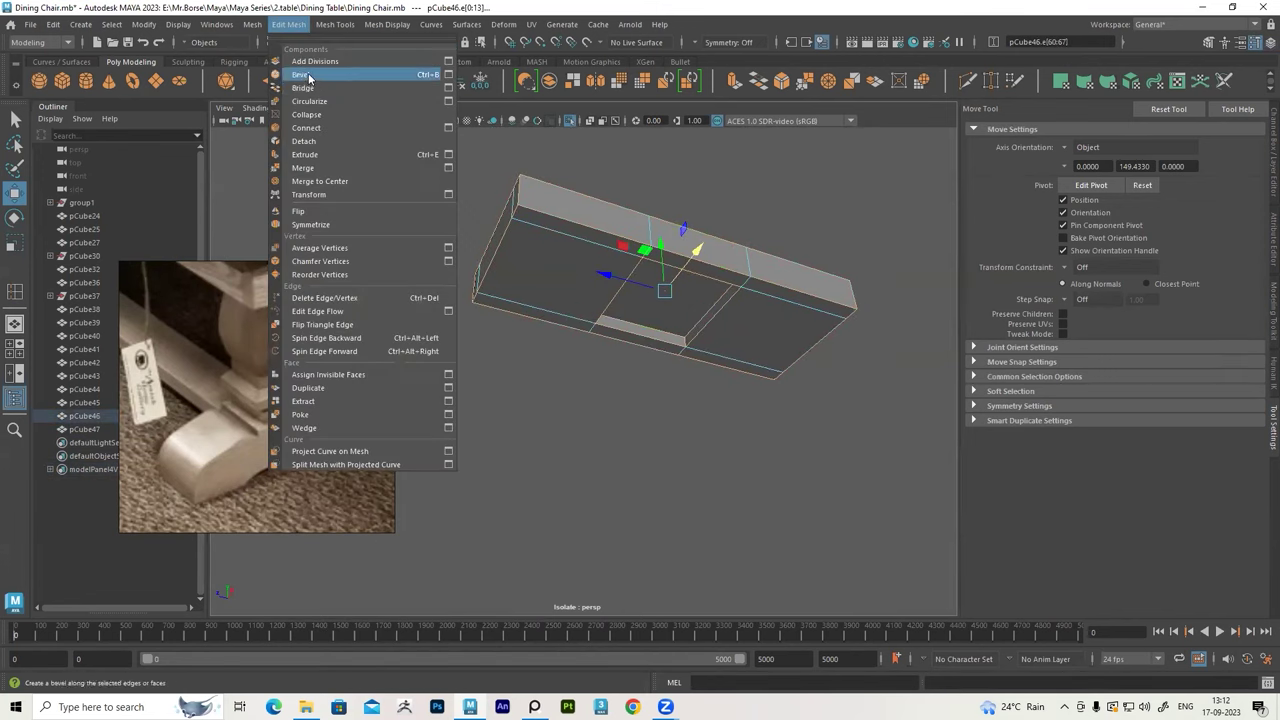
pyautogui.click(300, 75)
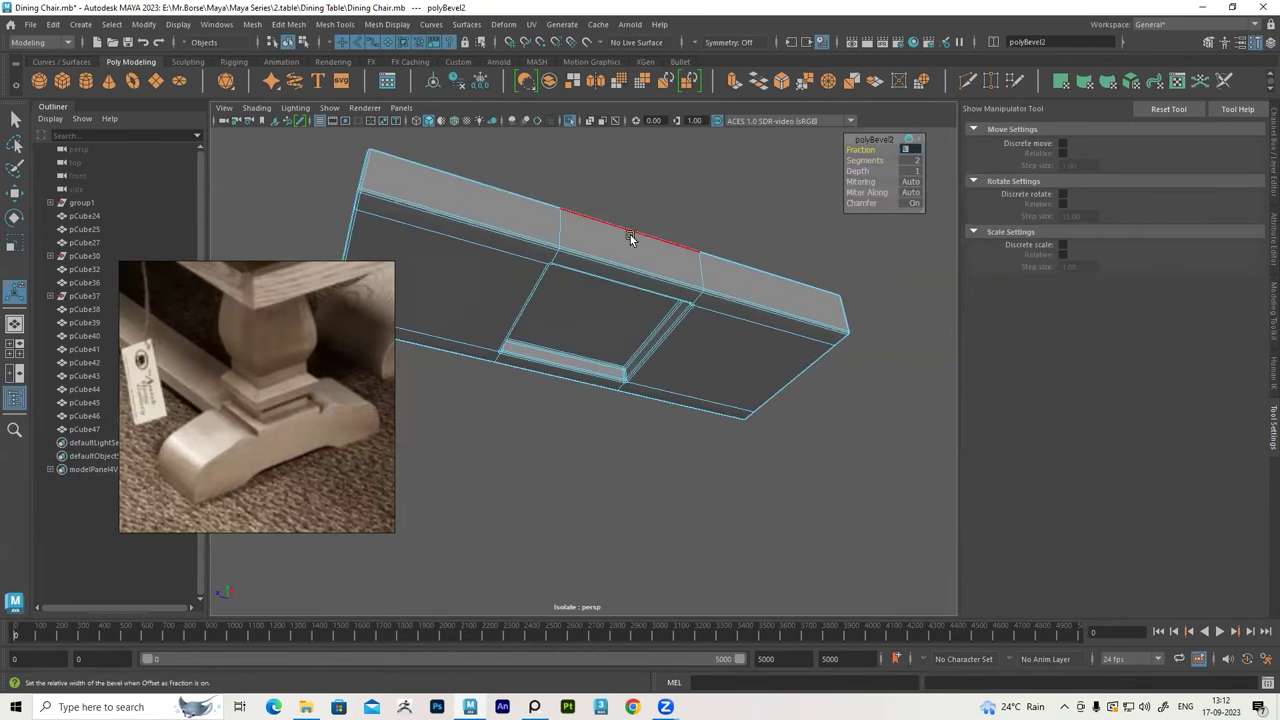
pyautogui.hotkey('ctrl', 'z')
pyautogui.hotkey('ctrl', 'z')
pyautogui.hotkey('ctrl', 'z')
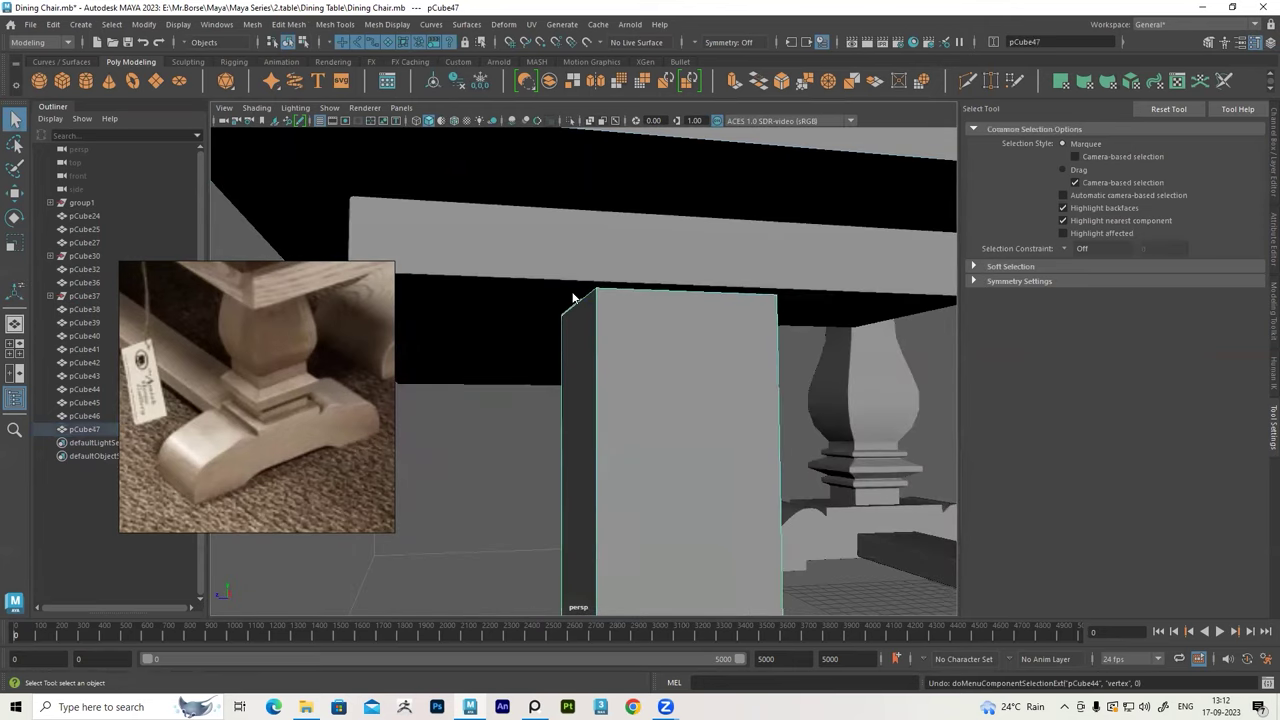
pyautogui.hotkey('ctrl', 'z')
# Add a horizontal edge loop on the table leg pillar
pyautogui.hotkey('ctrl', 'z')
pyautogui.hotkey('ctrl', 'z')
pyautogui.hotkey('ctrl', 'z')
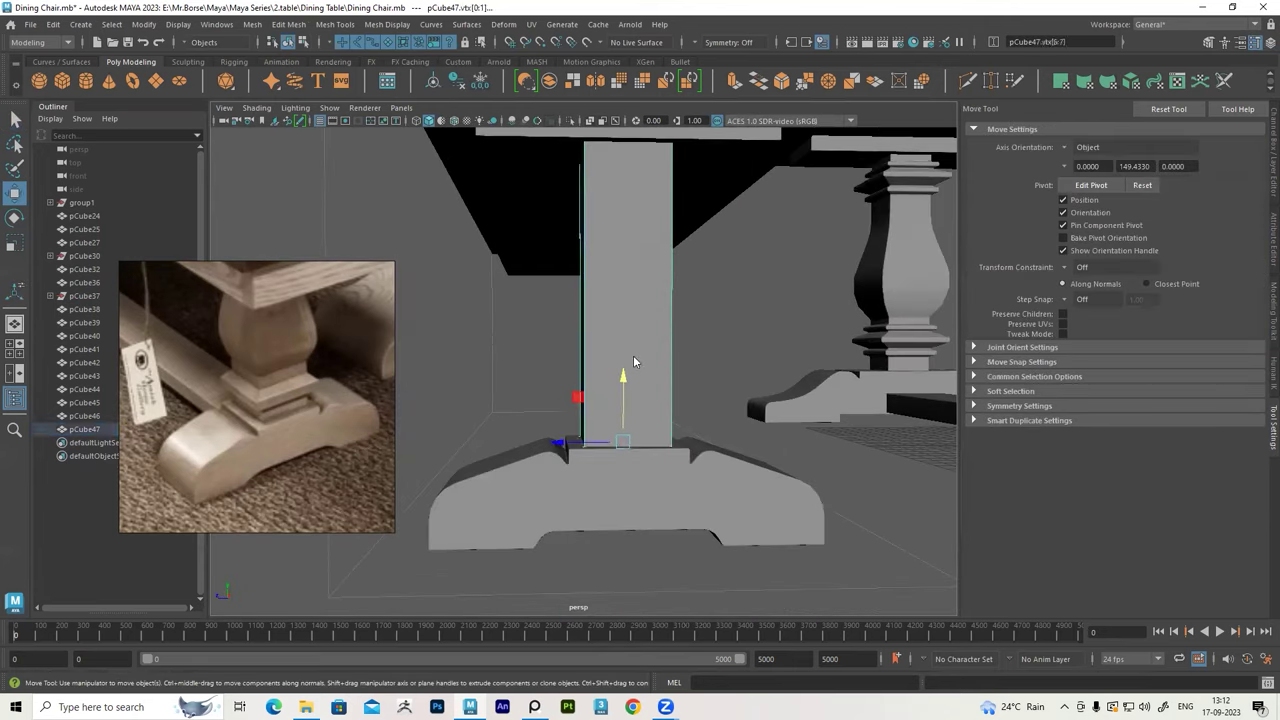
pyautogui.hotkey('ctrl', 'z')
pyautogui.hotkey('ctrl', 'z')
pyautogui.keyDown('alt'); pyautogui.moveTo(607, 272); pyautogui.dragTo(694, 391); pyautogui.keyUp('alt')
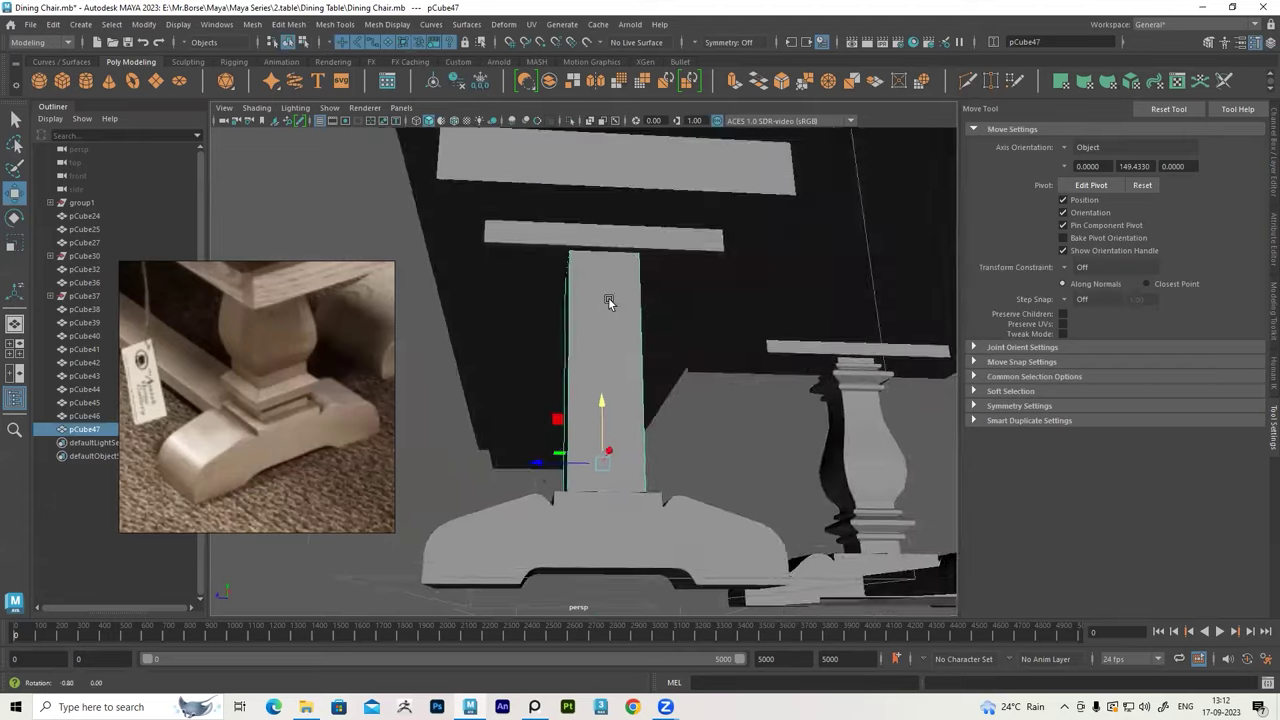
pyautogui.hotkey('ctrl', 'a')
pyautogui.click(388, 24)
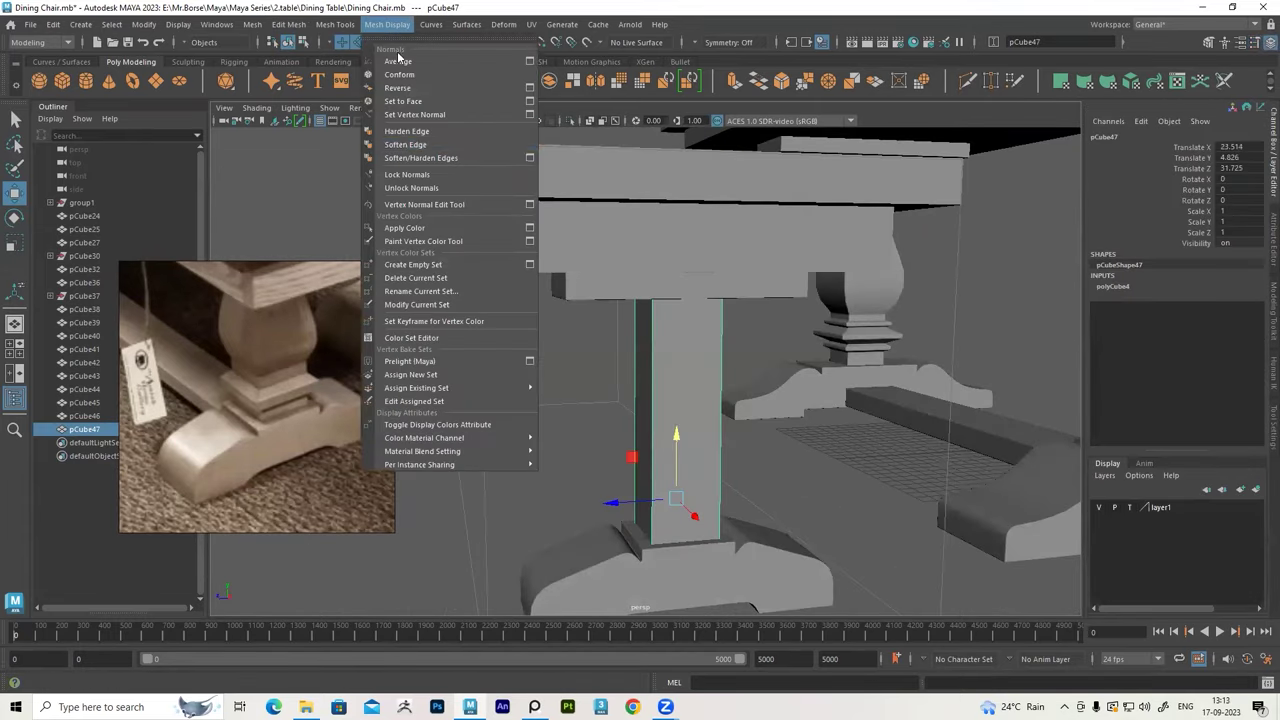
pyautogui.click(400, 114)
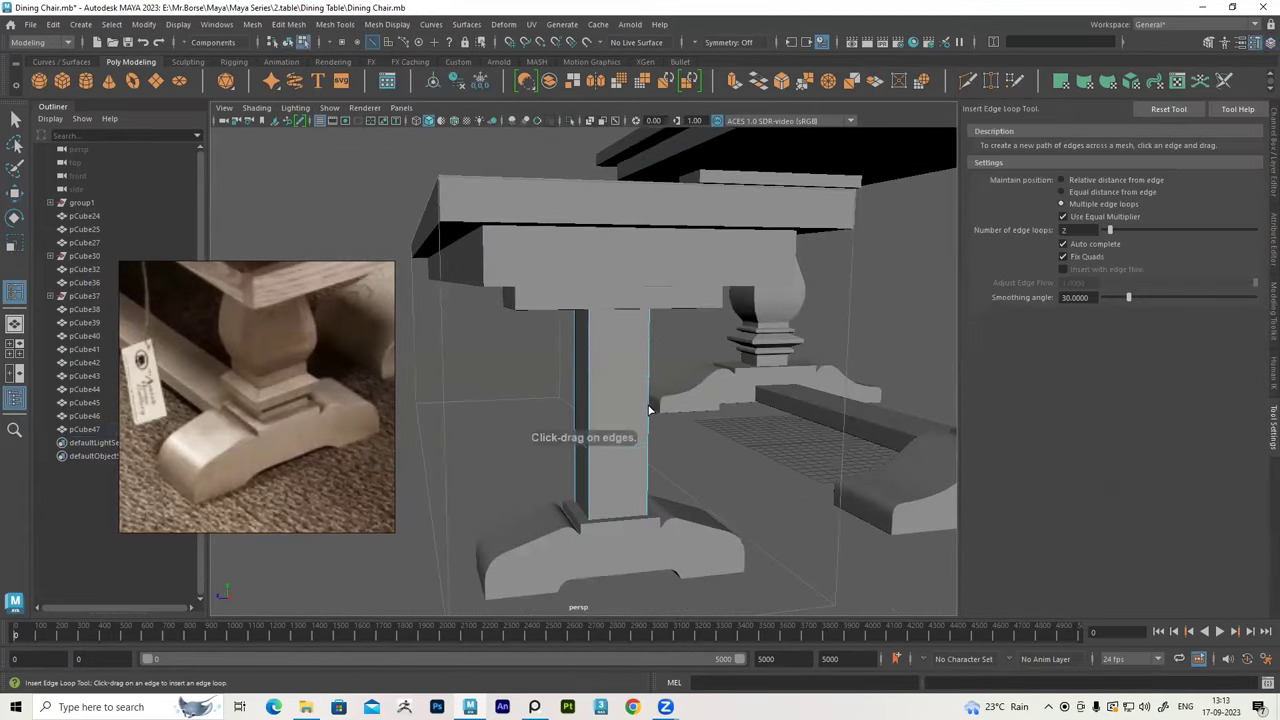
pyautogui.click(605, 368)
pyautogui.press('r')
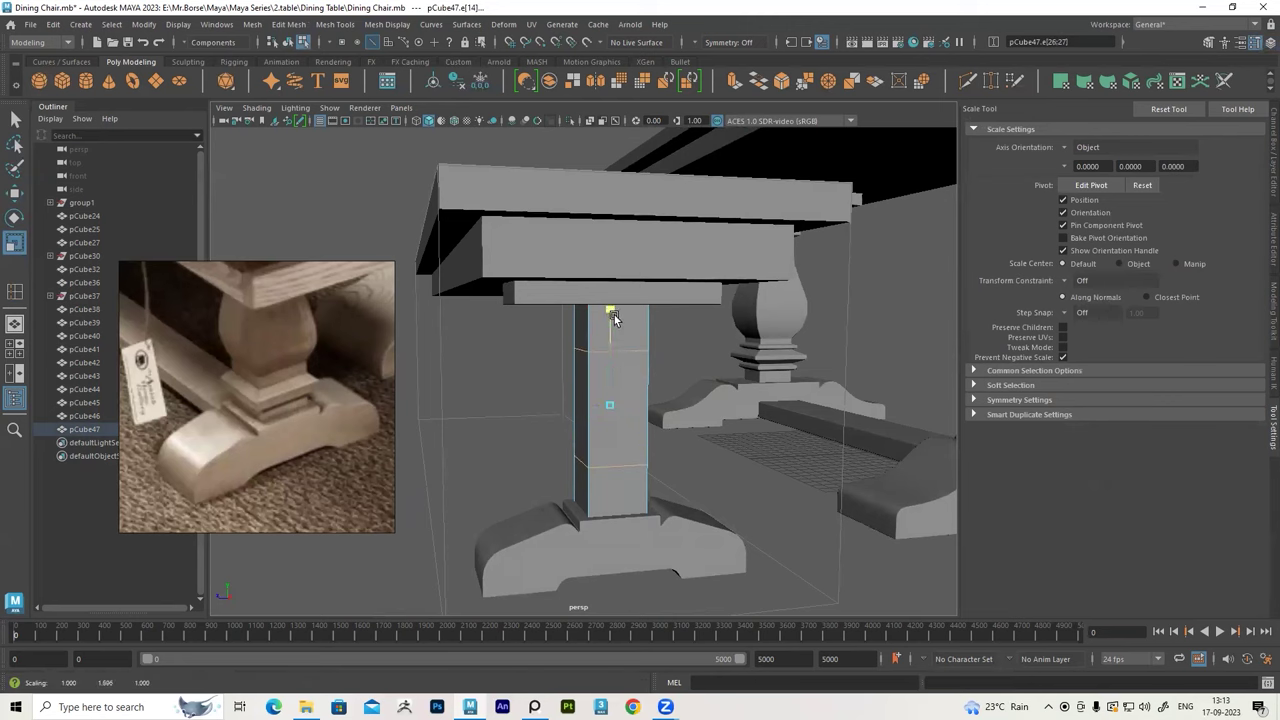
pyautogui.keyDown('alt'); pyautogui.moveTo(614, 318); pyautogui.dragTo(600, 370); pyautogui.keyUp('alt')
# Insert several edge loops along the pillar's length
pyautogui.click(335, 24)
pyautogui.click(370, 123)
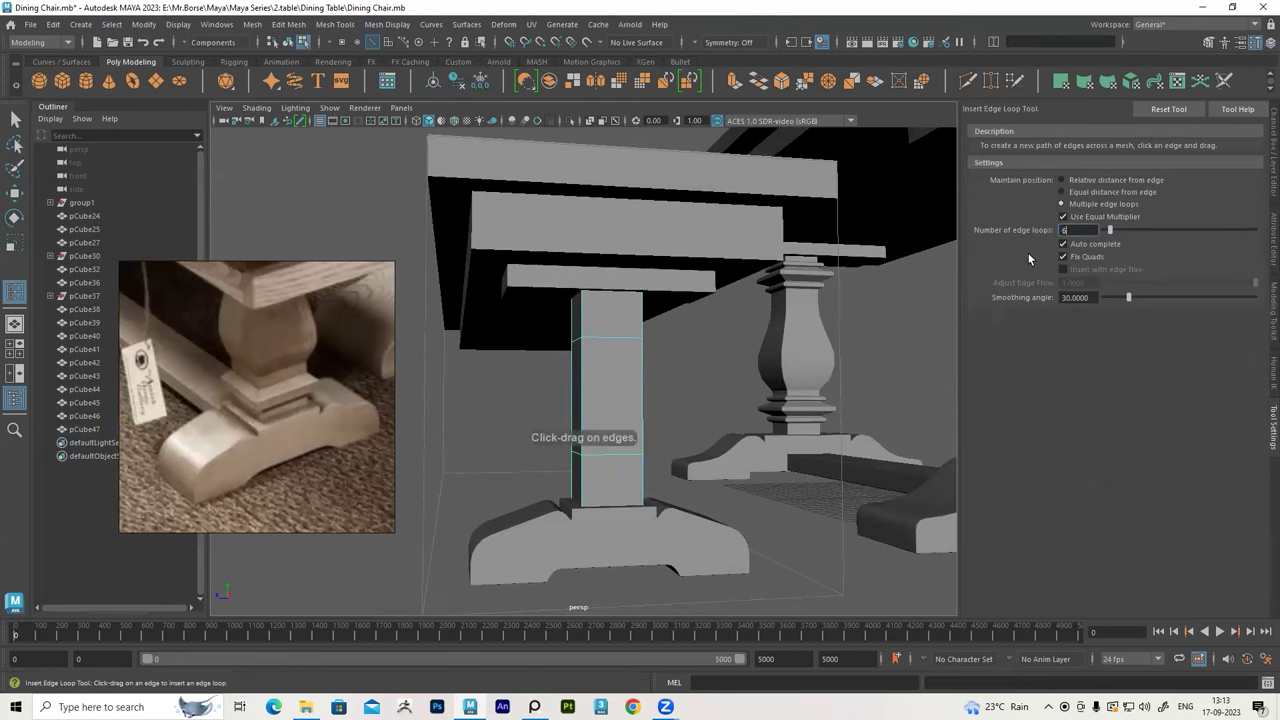
pyautogui.click(642, 376)
pyautogui.press('r')
pyautogui.scroll(3, 662, 317)
pyautogui.scroll(2, 625, 404)
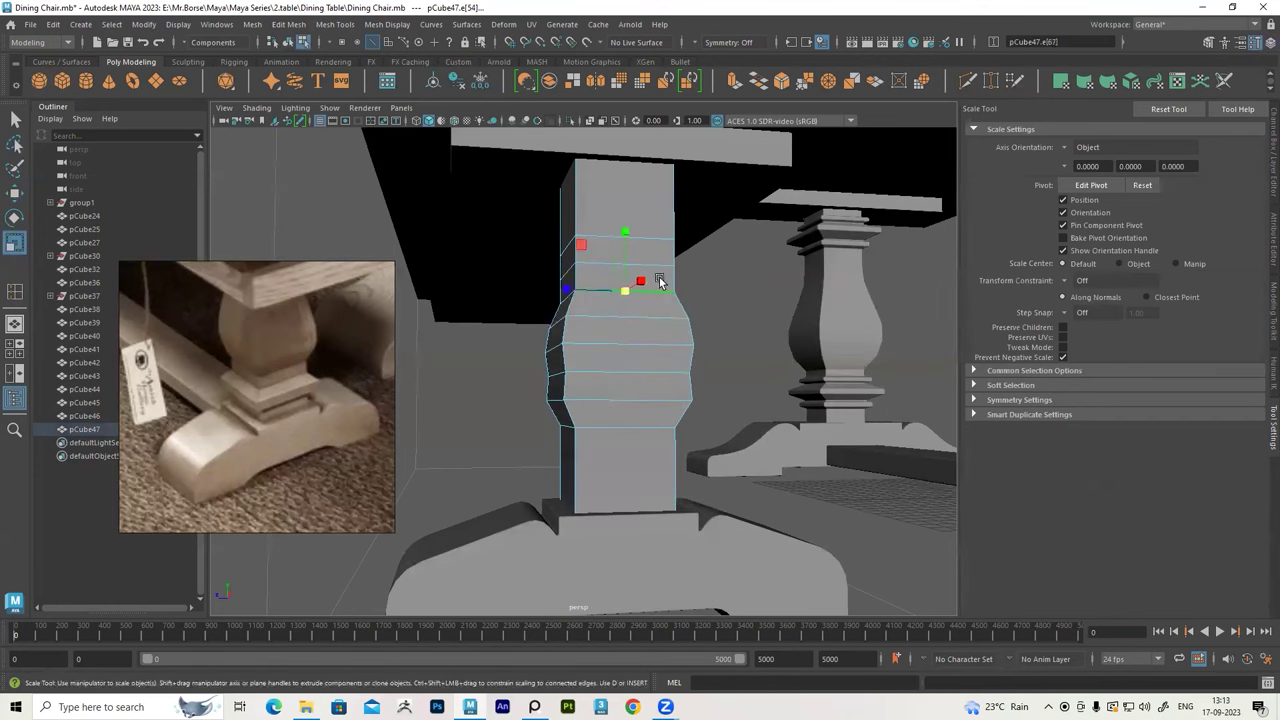
pyautogui.moveTo(614, 378)
pyautogui.keyDown('alt'); pyautogui.mouseDown()
pyautogui.moveTo(651, 365)
pyautogui.moveTo(617, 414)
pyautogui.mouseUp(); pyautogui.keyUp('alt')
pyautogui.click(612, 418)
# Scale the pillar's middle vertices outward into a vase-like bulge
pyautogui.press('F9')
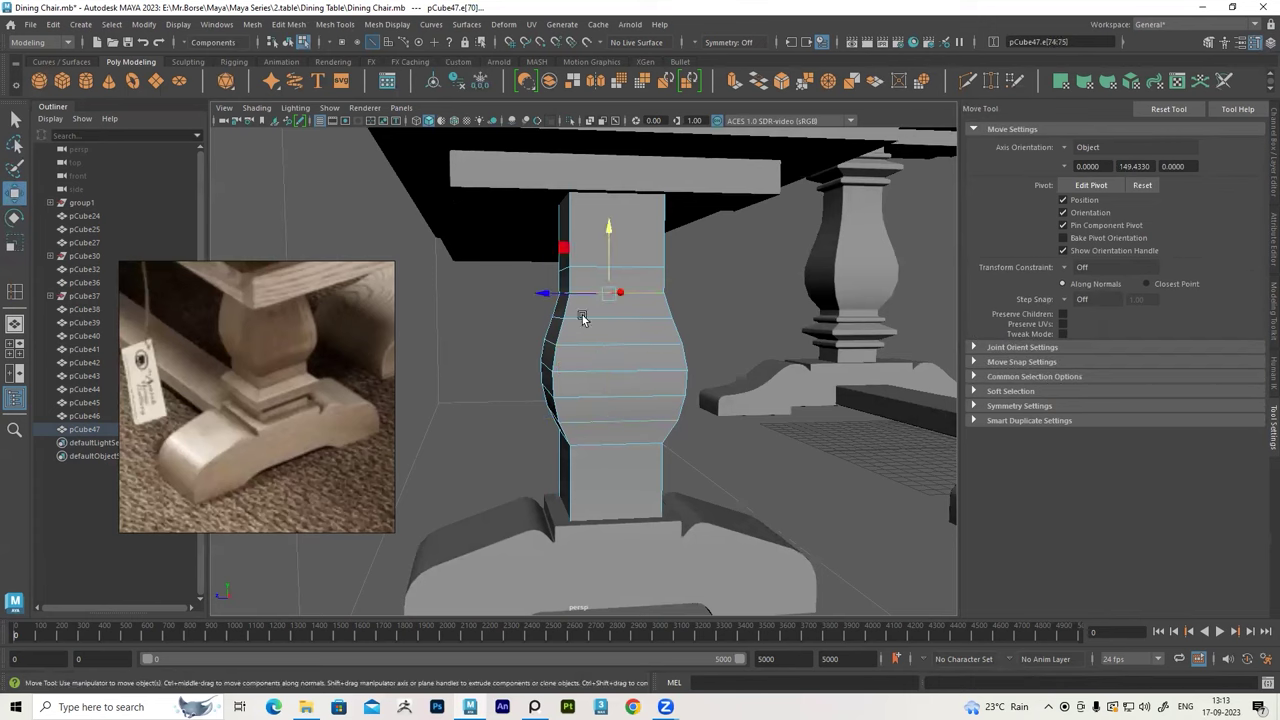
pyautogui.keyDown('alt'); pyautogui.moveTo(612, 300); pyautogui.dragTo(560, 330); pyautogui.keyUp('alt')
pyautogui.moveTo(492, 300); pyautogui.dragTo(720, 400)
pyautogui.keyDown('alt'); pyautogui.moveTo(492, 422); pyautogui.dragTo(610, 295); pyautogui.keyUp('alt')
pyautogui.press('w')
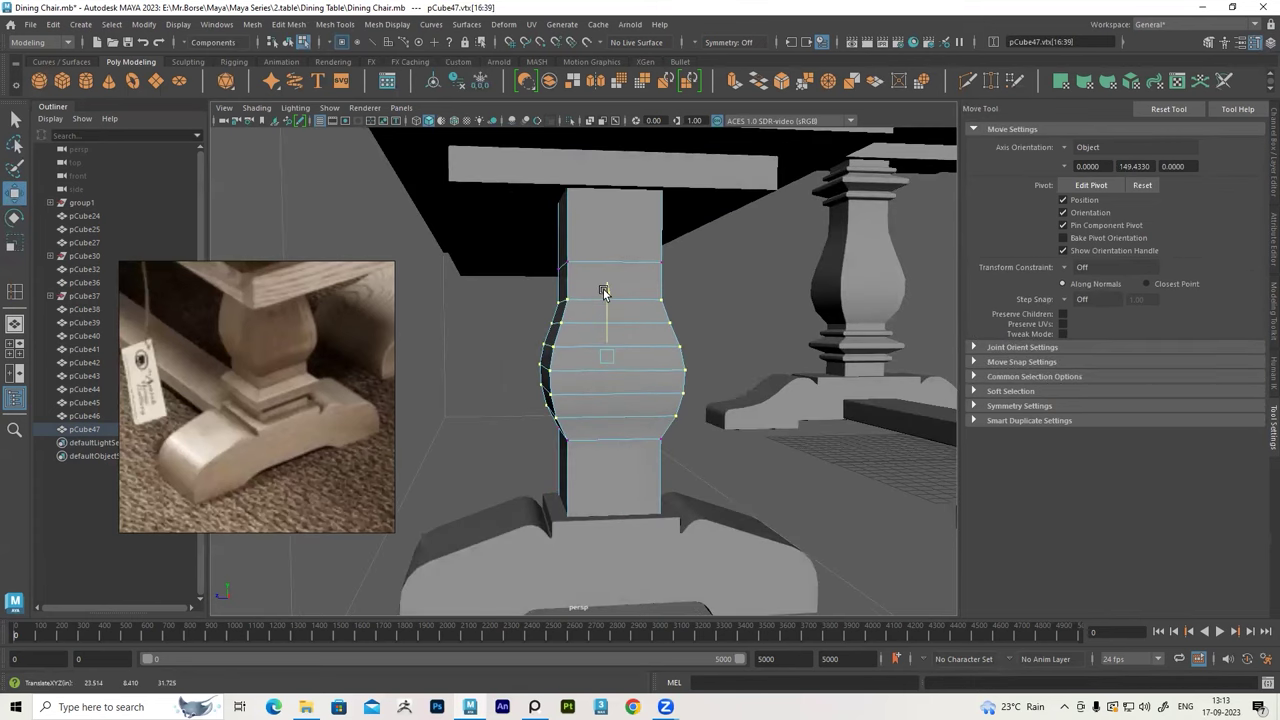
pyautogui.press('r')
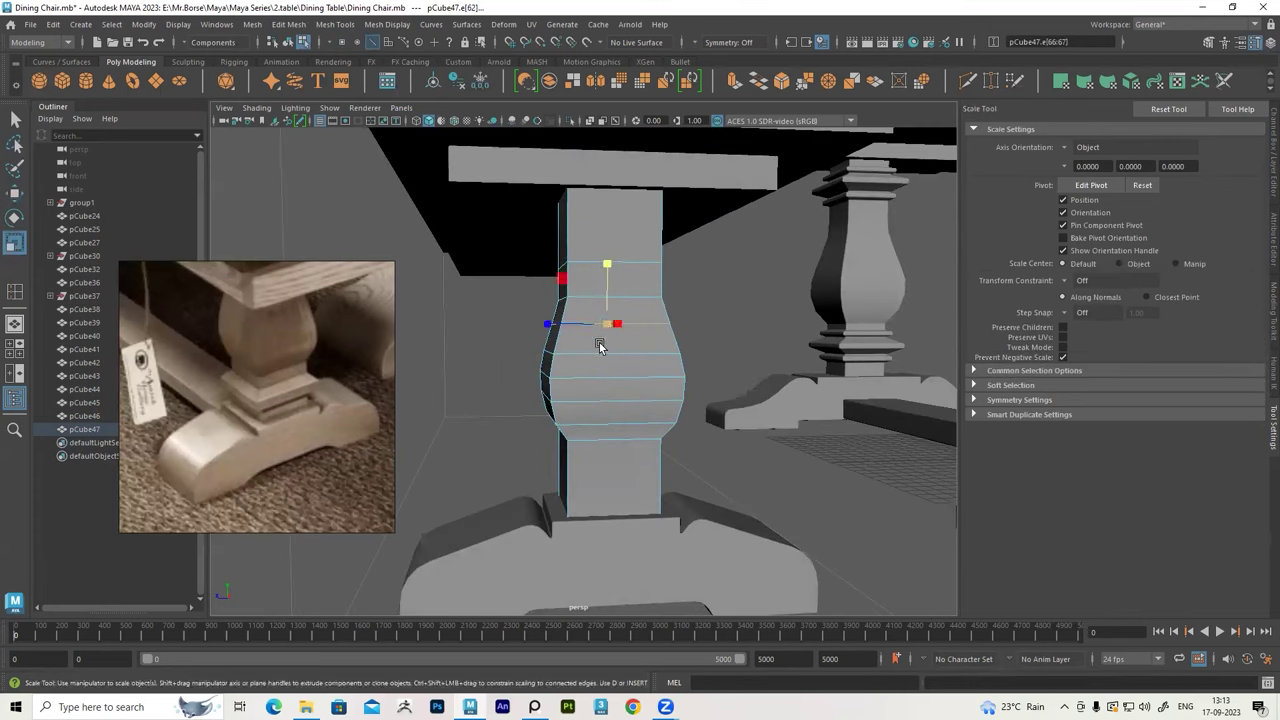
pyautogui.click(622, 348)
pyautogui.keyDown('alt'); pyautogui.moveTo(622, 348); pyautogui.dragTo(623, 390); pyautogui.keyUp('alt')
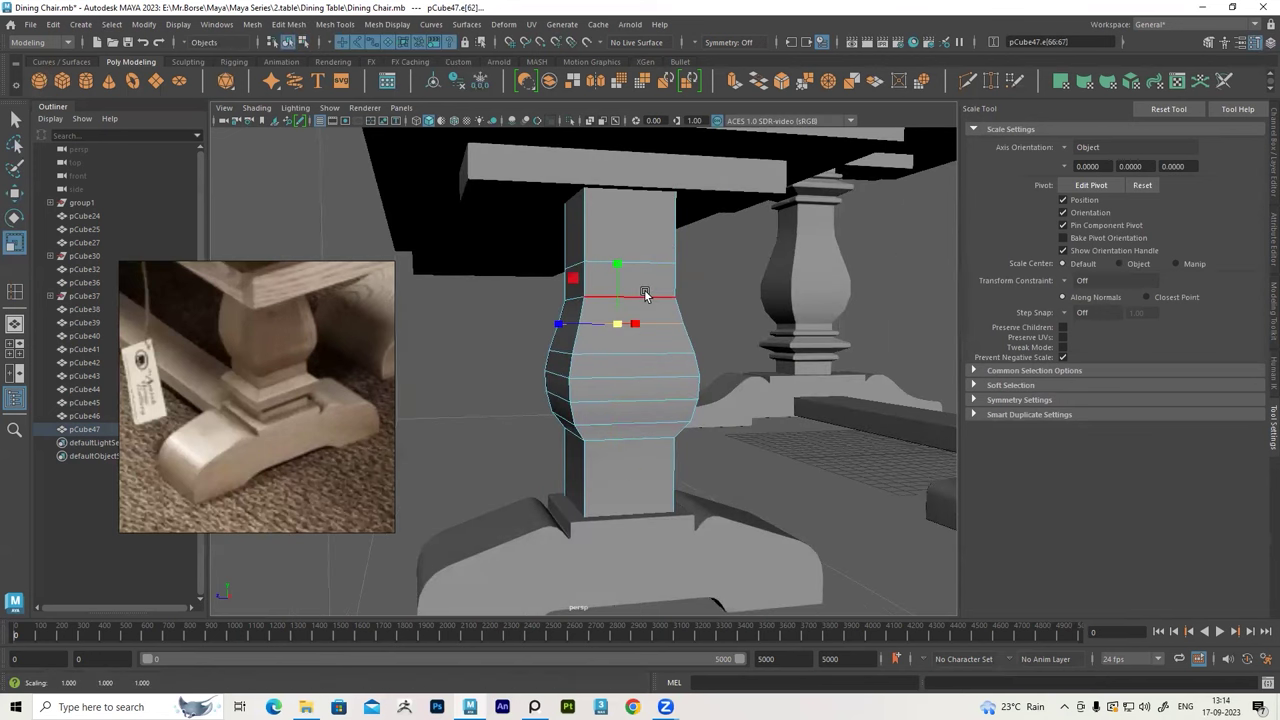
pyautogui.press('F8')
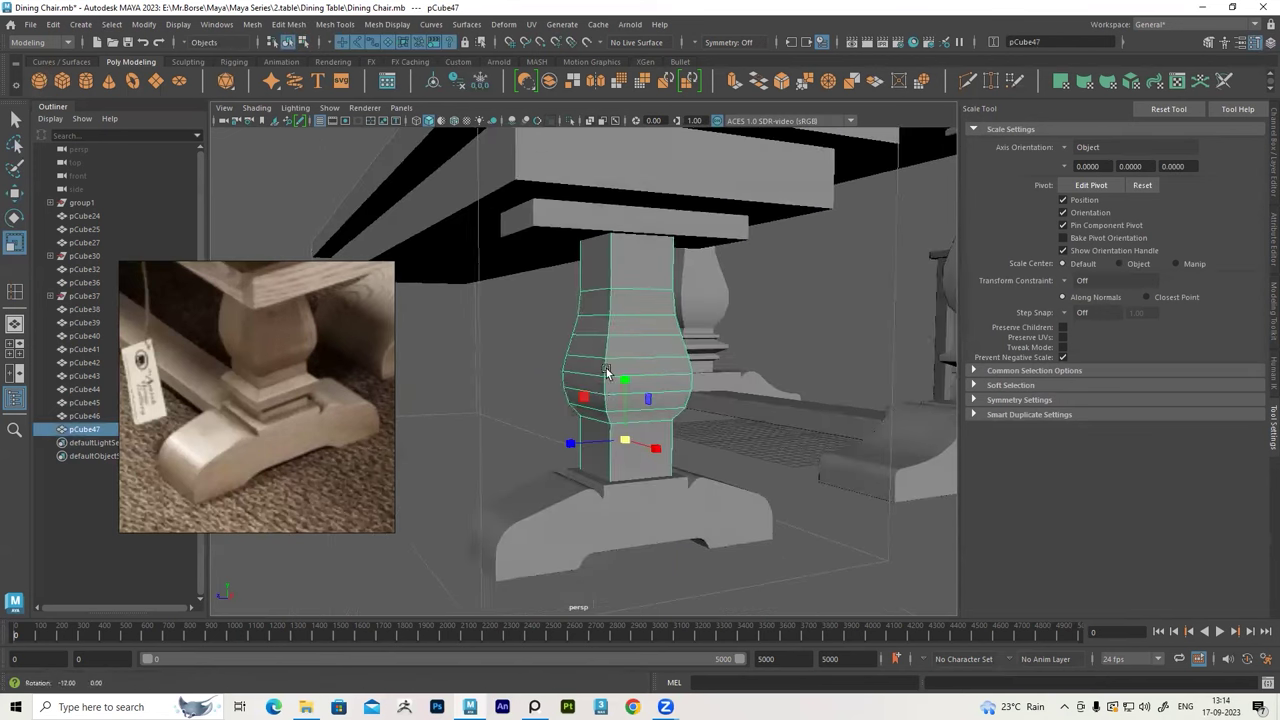
# Add edge loops to the pillar's lower block and select a loop near its top
pyautogui.keyDown('alt'); pyautogui.moveTo(699, 296); pyautogui.dragTo(280, 394); pyautogui.keyUp('alt')
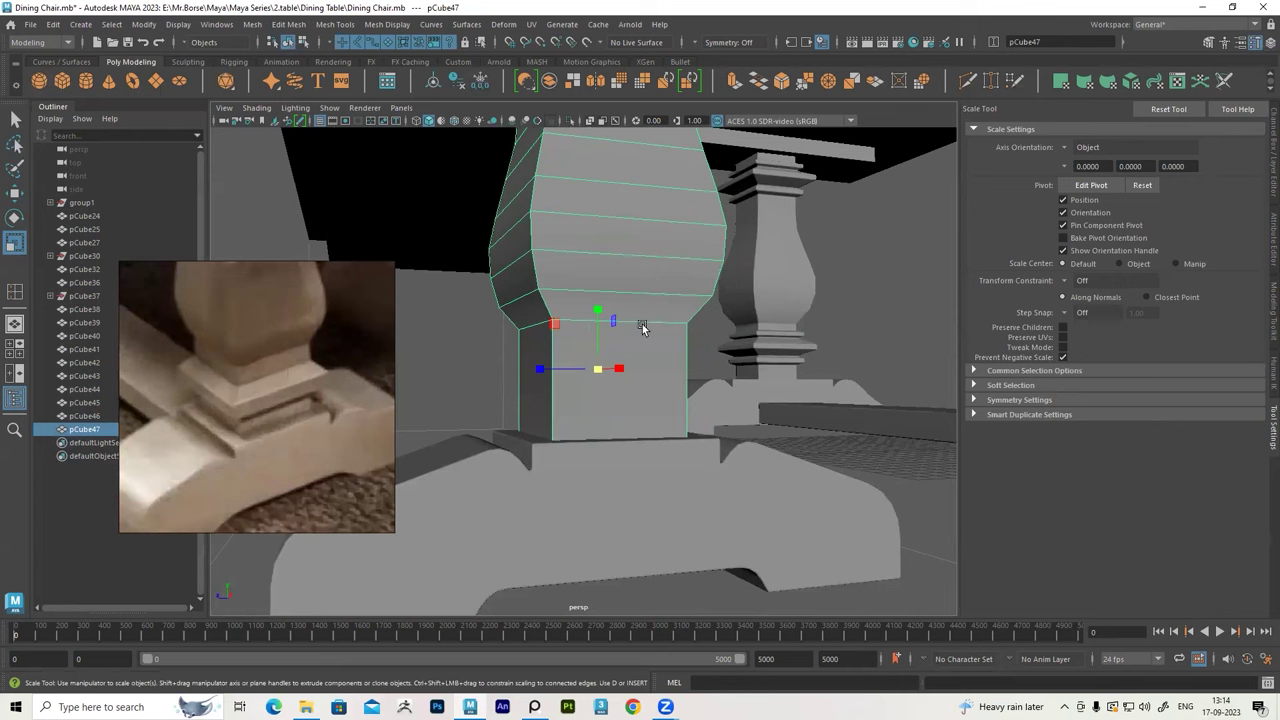
pyautogui.keyDown('shift'); pyautogui.moveTo(642, 328); pyautogui.dragTo(640, 450, button='right'); pyautogui.keyUp('shift')
pyautogui.moveTo(685, 360)
pyautogui.keyDown('alt'); pyautogui.mouseDown()
pyautogui.moveTo(666, 320)
pyautogui.moveTo(650, 330)
pyautogui.mouseUp(); pyautogui.keyUp('alt')
pyautogui.click(665, 445)
pyautogui.press('r')
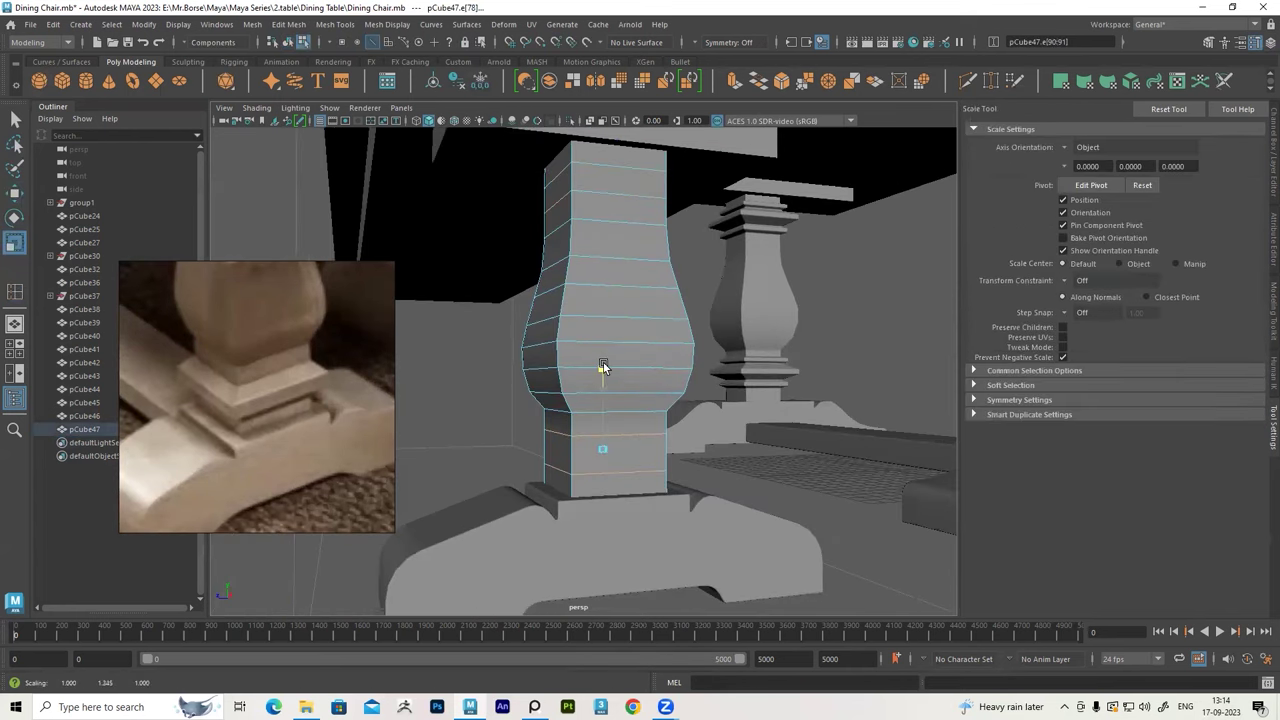
pyautogui.click(603, 137)
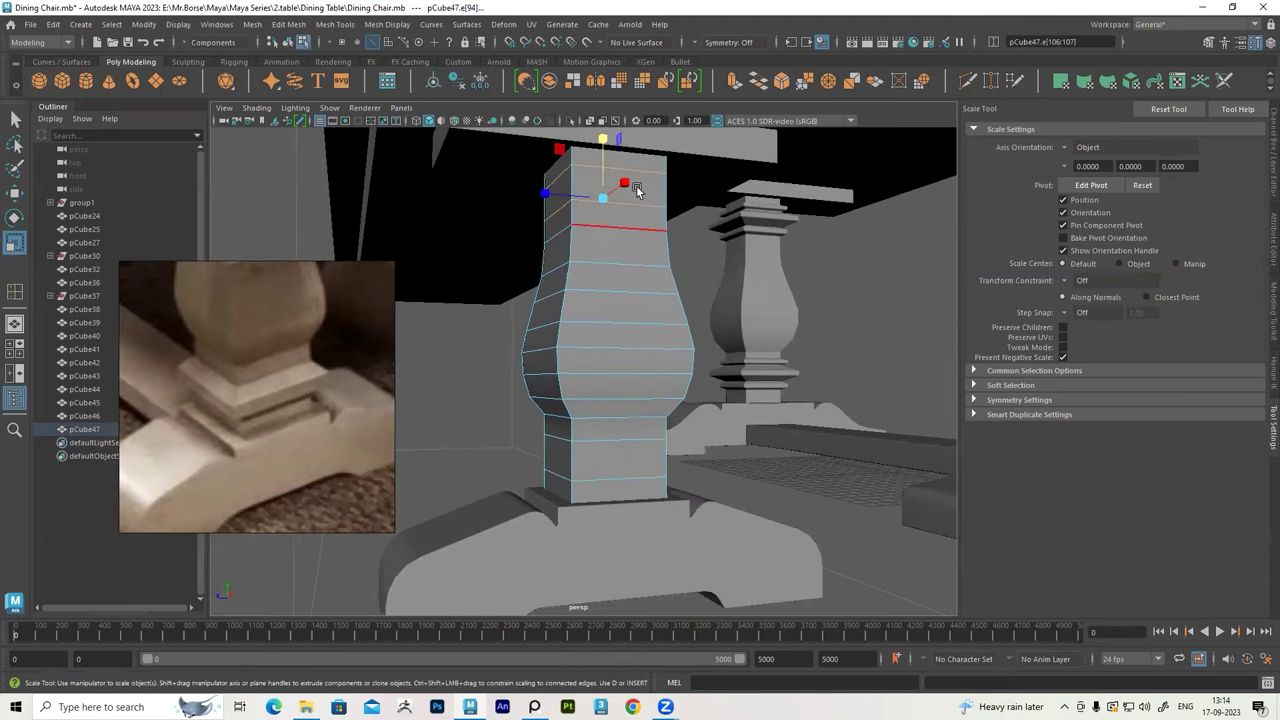
# Extrude the pillar's top and bottom face bands outward into collars
pyautogui.hotkey('ctrl', 'e')
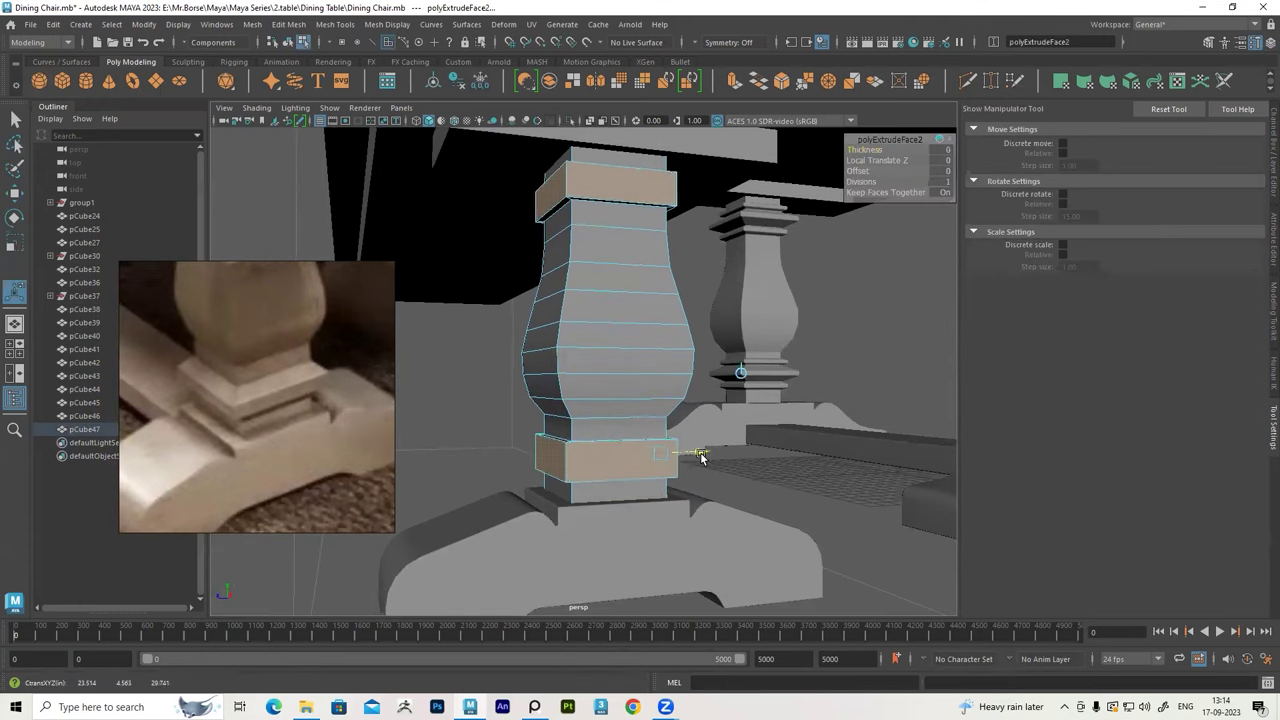
pyautogui.moveTo(677, 505); pyautogui.dragTo(660, 430)
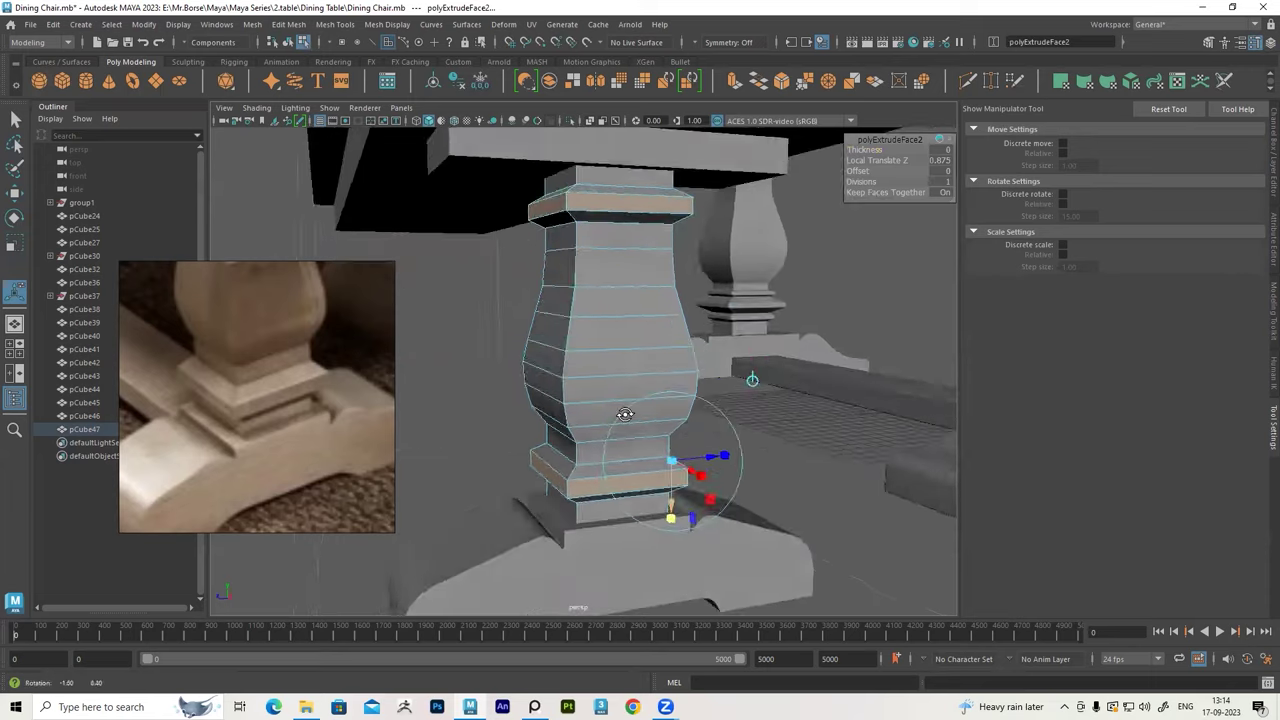
pyautogui.moveTo(600, 340); pyautogui.dragTo(663, 291, button='right')
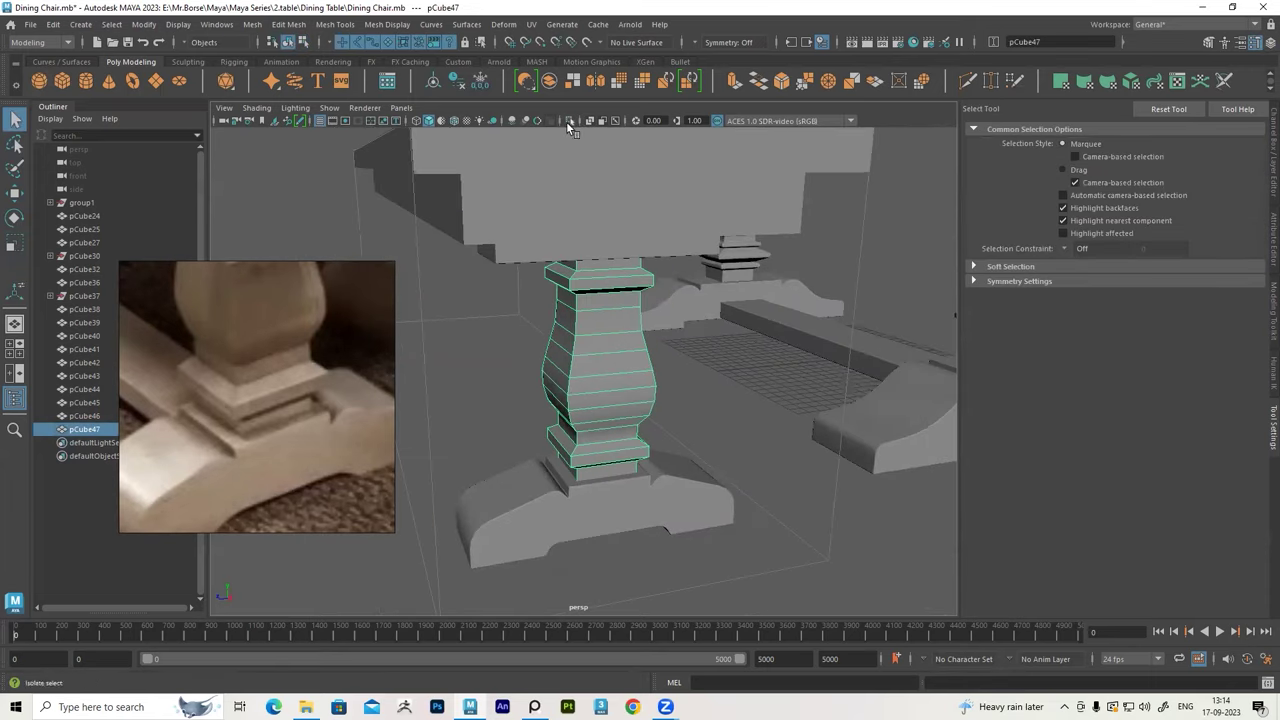
# Isolate pCube47 and bevel all its edges with a lowered Fraction
pyautogui.click(566, 121)
pyautogui.moveTo(600, 262); pyautogui.dragTo(545, 286, button='right')
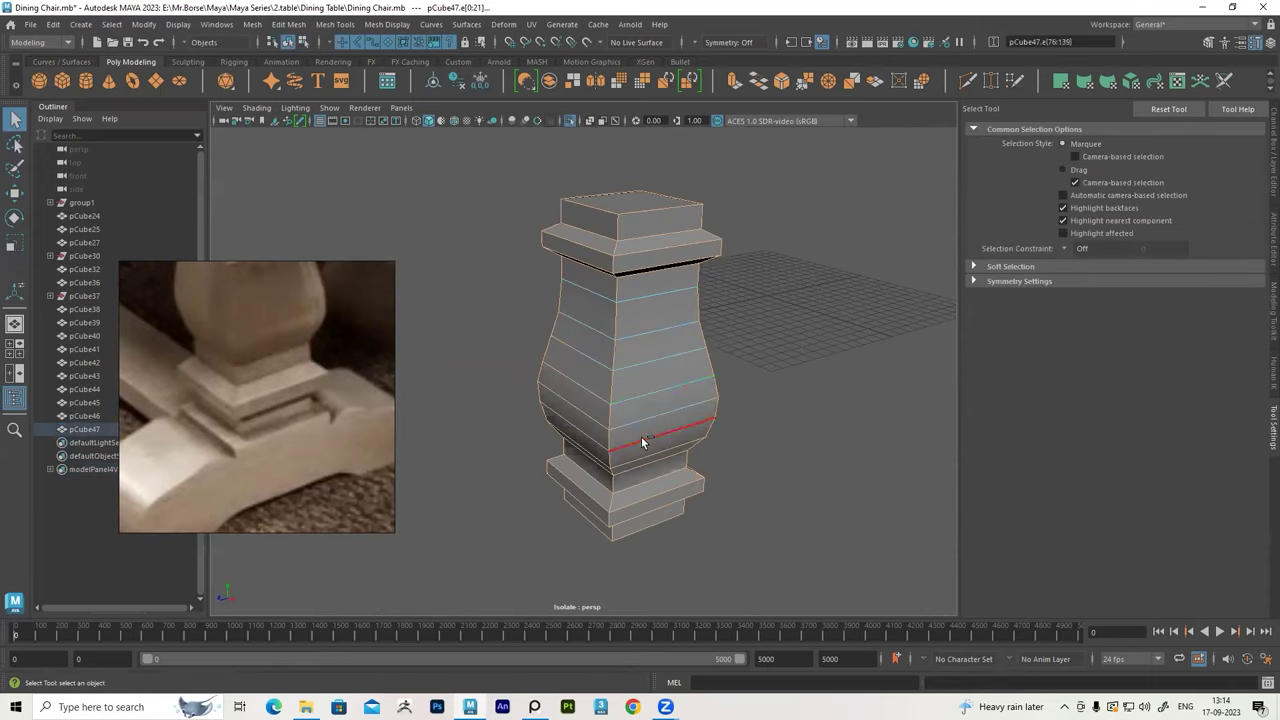
pyautogui.keyDown('alt'); pyautogui.moveTo(641, 441); pyautogui.dragTo(741, 312); pyautogui.keyUp('alt')
pyautogui.click(288, 24)
pyautogui.click(300, 62)
pyautogui.moveTo(921, 149); pyautogui.dragTo(917, 161)
pyautogui.press('Return')
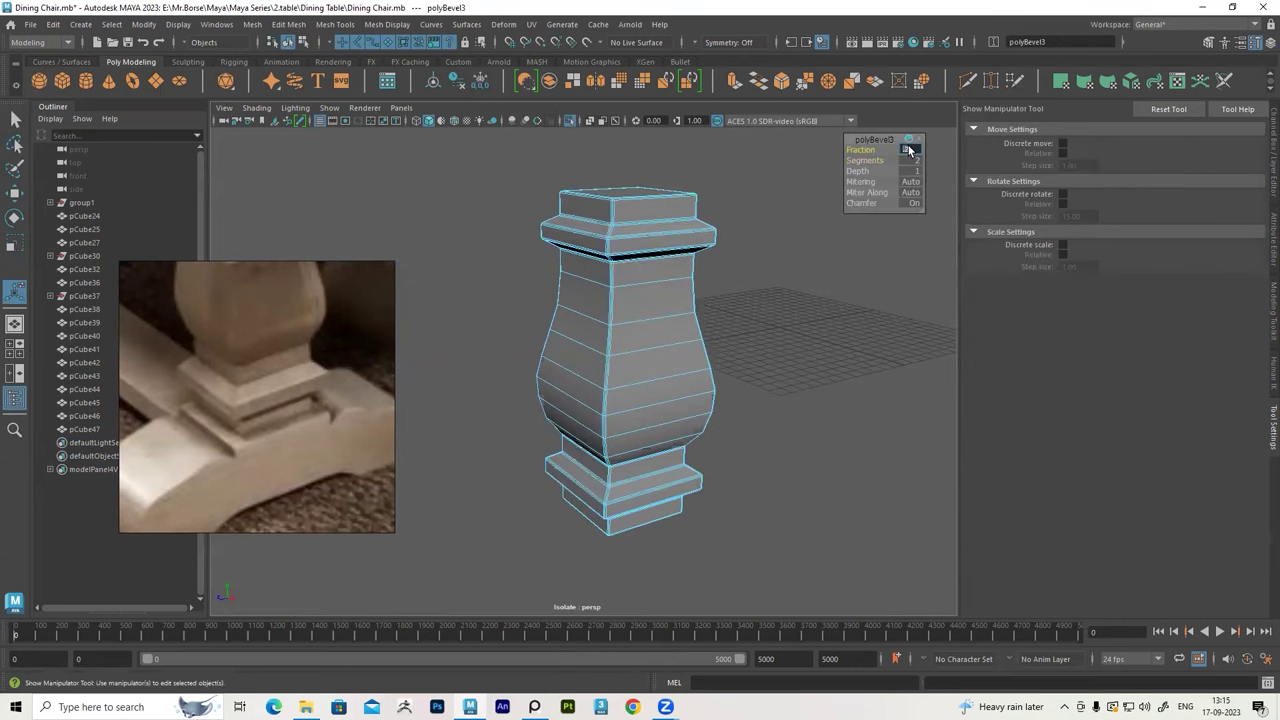
# Exit Isolate Select and select the bench leg parts for copying
pyautogui.press('q')
pyautogui.hotkey('ctrl', '1')
pyautogui.click(620, 276)
pyautogui.moveTo(620, 276)
pyautogui.keyDown('alt'); pyautogui.mouseDown()
pyautogui.moveTo(593, 421)
pyautogui.moveTo(395, 385)
pyautogui.moveTo(720, 438)
pyautogui.moveTo(562, 380)
pyautogui.moveTo(605, 347)
pyautogui.mouseUp(); pyautogui.keyUp('alt')
pyautogui.click(630, 470)
pyautogui.press('w')
pyautogui.moveTo(630, 470)
pyautogui.keyDown('alt'); pyautogui.mouseDown()
pyautogui.moveTo(660, 400)
pyautogui.moveTo(570, 328)
pyautogui.mouseUp(); pyautogui.keyUp('alt')
# Duplicate the leg assembly and move the copy along X to the bench's other end
pyautogui.press('space')
pyautogui.press('space')
pyautogui.scroll(-3, 700, 300)
pyautogui.hotkey('ctrl', 'd')
pyautogui.moveTo(864, 361); pyautogui.dragTo(764, 362)
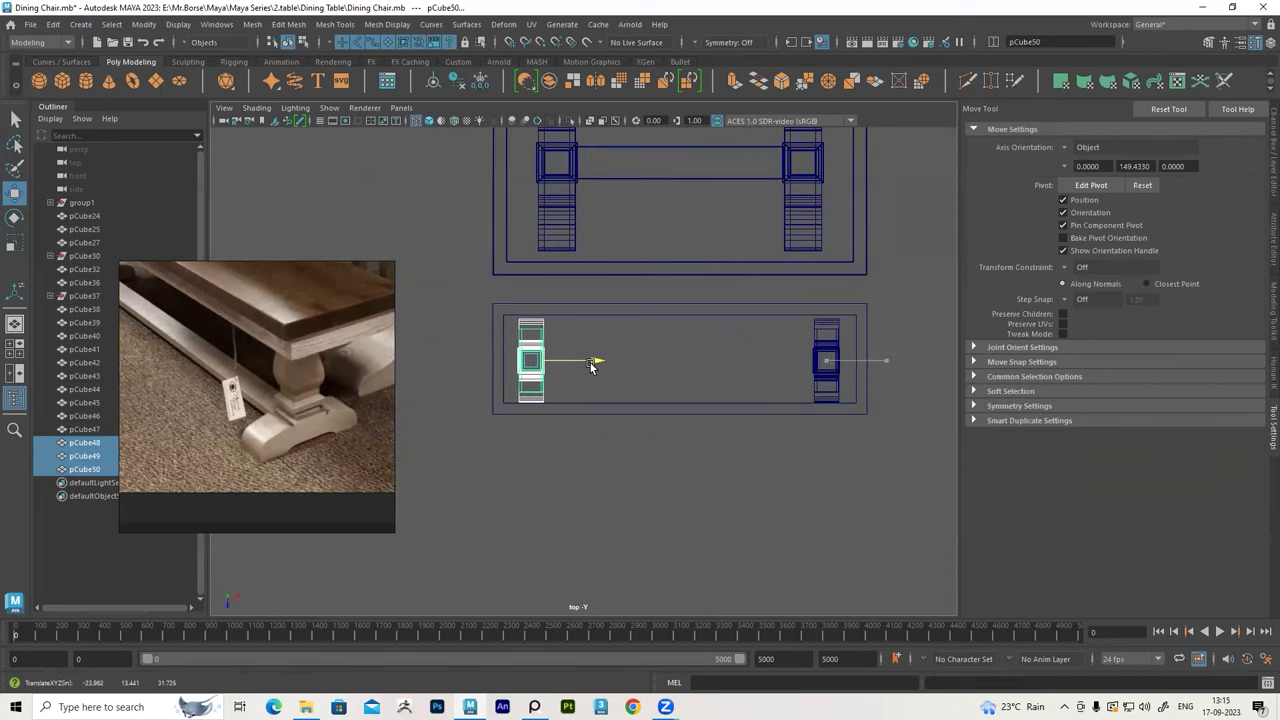
pyautogui.scroll(1, 591, 366)
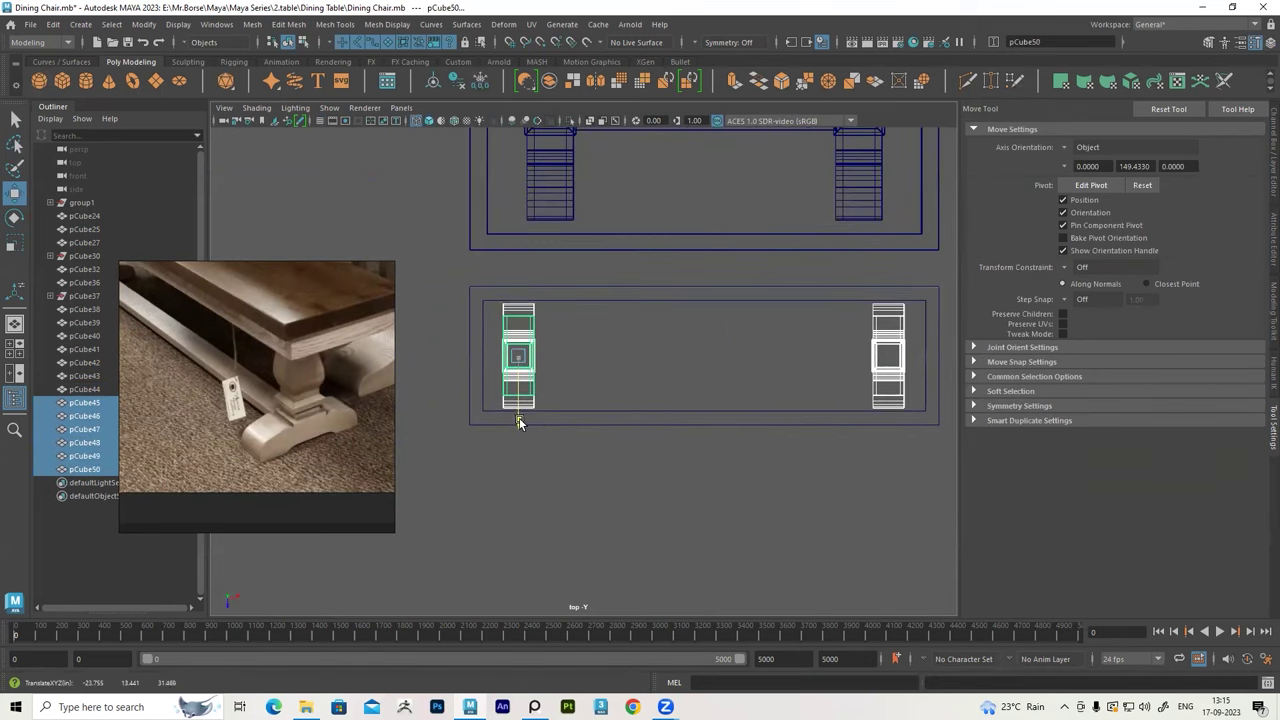
pyautogui.click(748, 284)
pyautogui.press('space')
pyautogui.press('space')
pyautogui.keyDown('alt'); pyautogui.moveTo(602, 345); pyautogui.dragTo(675, 325); pyautogui.keyUp('alt')
# Add a new slab and lower it beneath the bench legs
pyautogui.hotkey('ctrl', 'd')
pyautogui.moveTo(555, 310)
pyautogui.mouseDown()
pyautogui.moveTo(555, 395)
pyautogui.moveTo(463, 321)
pyautogui.mouseUp()
pyautogui.press('space')
pyautogui.press('space')
pyautogui.scroll(-3, 646, 477)
pyautogui.scroll(3, 646, 477)
pyautogui.press('space')
pyautogui.press('space')
pyautogui.press('space')
pyautogui.press('f')
pyautogui.moveTo(640, 380)
pyautogui.keyDown('alt'); pyautogui.mouseDown()
pyautogui.moveTo(712, 398)
pyautogui.moveTo(505, 360)
pyautogui.moveTo(606, 467)
pyautogui.moveTo(666, 457)
pyautogui.moveTo(789, 491)
pyautogui.moveTo(628, 420)
pyautogui.moveTo(738, 417)
pyautogui.mouseUp(); pyautogui.keyUp('alt')
# Stretch the slab's end vertices along X so it spans between the legs
pyautogui.press('r')
pyautogui.press('w')
pyautogui.moveTo(548, 347); pyautogui.dragTo(650, 356)
pyautogui.moveTo(650, 356)
pyautogui.keyDown('alt'); pyautogui.mouseDown()
pyautogui.moveTo(692, 438)
pyautogui.moveTo(557, 437)
pyautogui.moveTo(491, 391)
pyautogui.moveTo(709, 420)
pyautogui.moveTo(615, 428)
pyautogui.moveTo(671, 406)
pyautogui.moveTo(634, 346)
pyautogui.moveTo(771, 354)
pyautogui.moveTo(700, 372)
pyautogui.moveTo(646, 340)
pyautogui.moveTo(716, 312)
pyautogui.moveTo(608, 324)
pyautogui.mouseUp(); pyautogui.keyUp('alt')
pyautogui.press('F8')
pyautogui.press('r')
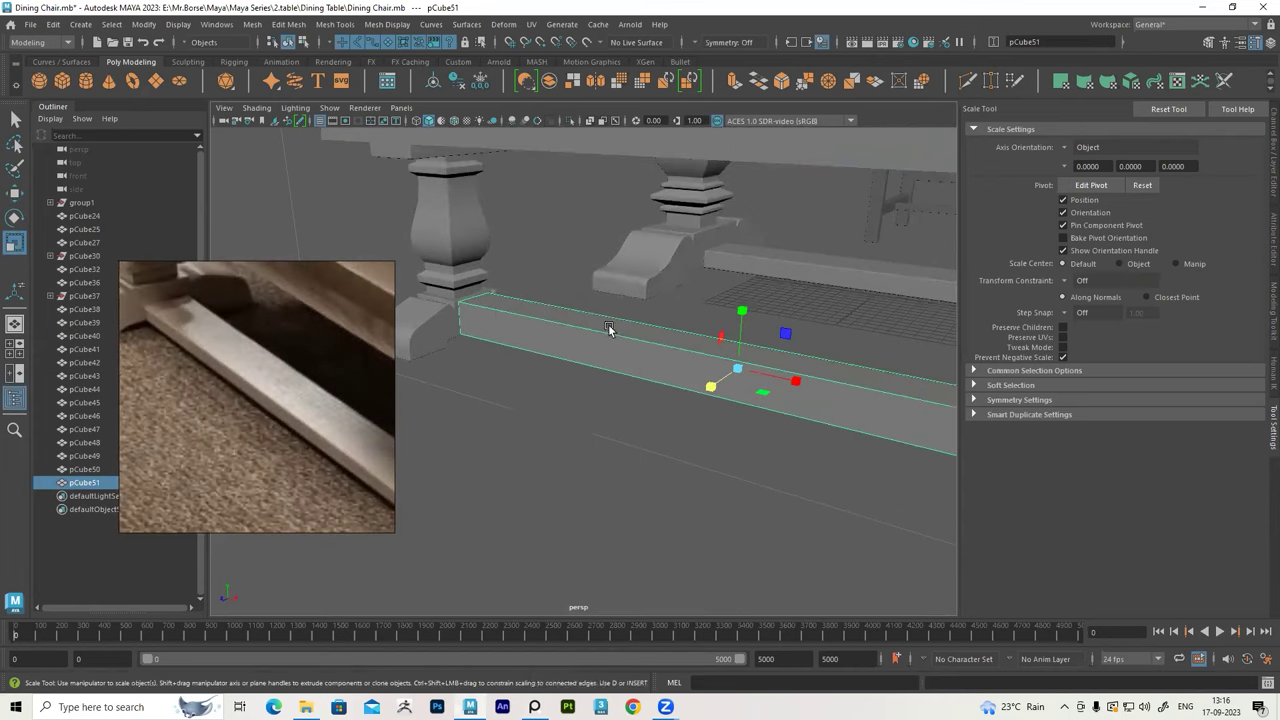
# Adjust the stretcher's top face and position pCube51 between the bench feet
pyautogui.moveTo(608, 324); pyautogui.dragTo(608, 372, button='right')
pyautogui.click(690, 345)
pyautogui.press('w')
pyautogui.keyDown('alt'); pyautogui.moveTo(693, 354); pyautogui.dragTo(655, 387); pyautogui.keyUp('alt')
pyautogui.press('F8')
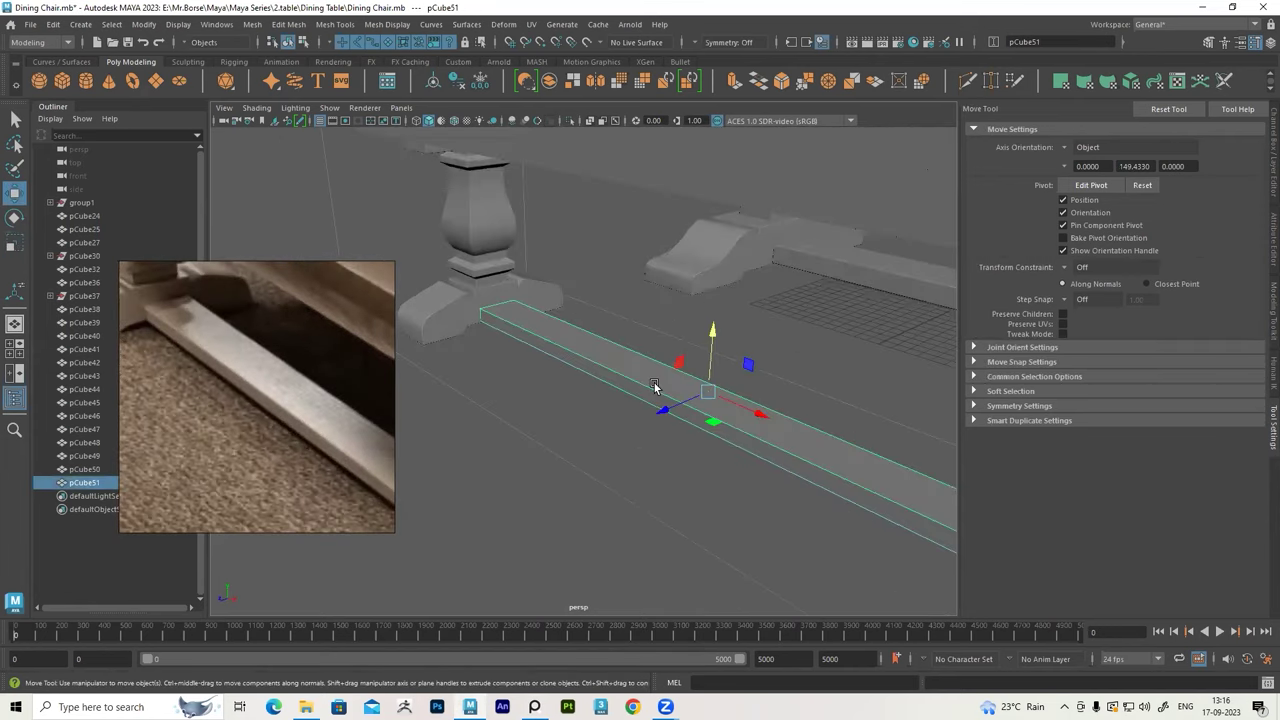
pyautogui.moveTo(709, 341)
pyautogui.keyDown('alt'); pyautogui.mouseDown()
pyautogui.moveTo(674, 359)
pyautogui.moveTo(640, 451)
pyautogui.mouseUp(); pyautogui.keyUp('alt')
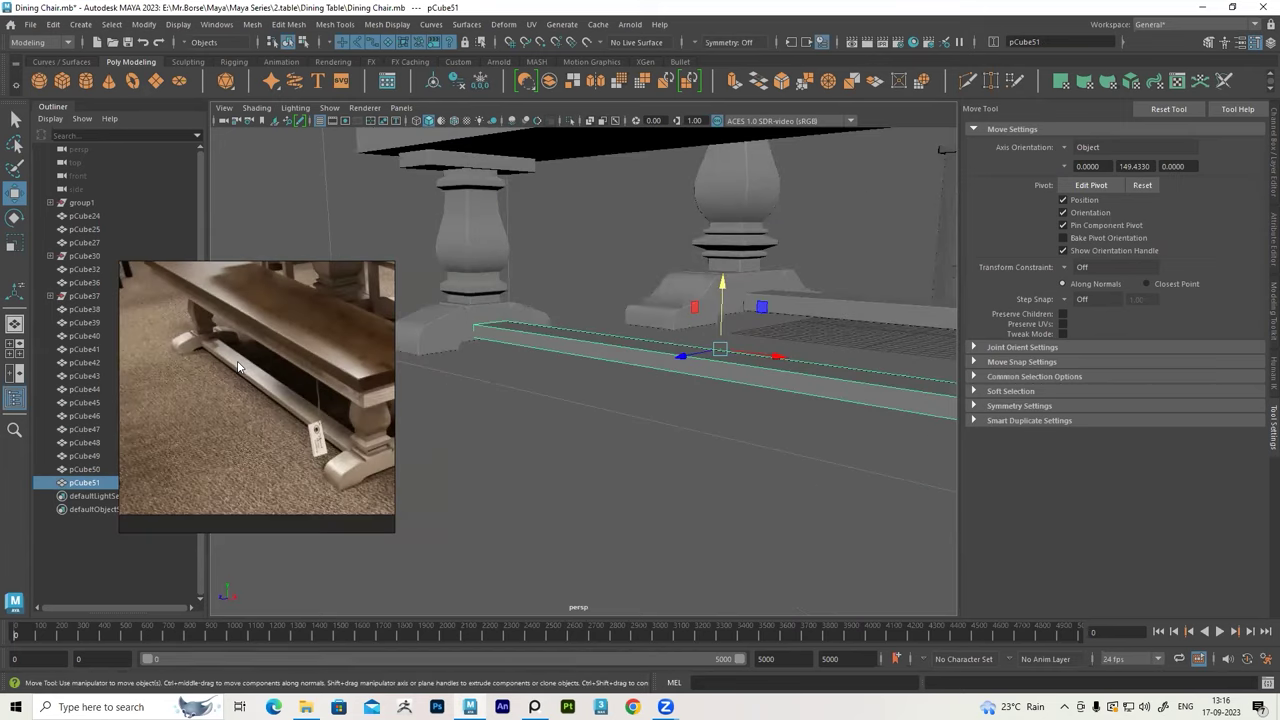
pyautogui.keyDown('alt'); pyautogui.moveTo(725, 394); pyautogui.dragTo(614, 400); pyautogui.keyUp('alt')
# Bevel the stretcher bar's edges with Edit Mesh > Bevel
pyautogui.click(288, 24)
pyautogui.click(310, 88)
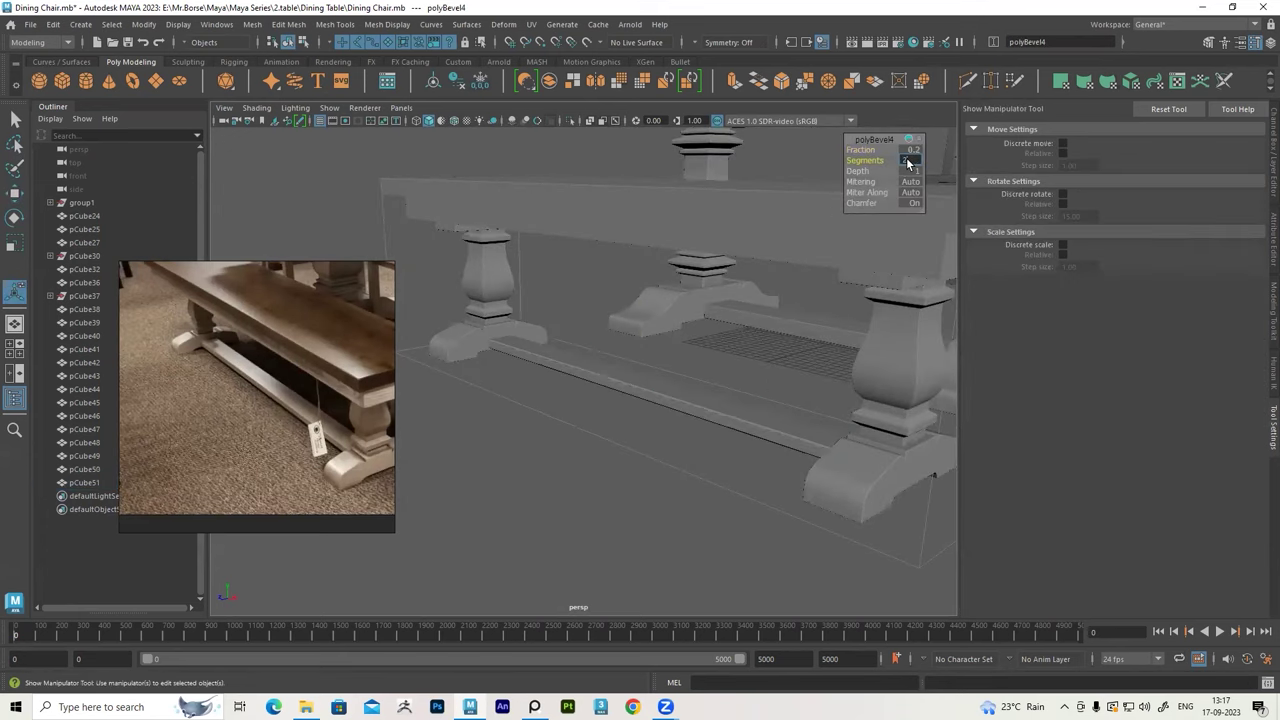
pyautogui.keyDown('alt'); pyautogui.moveTo(700, 330); pyautogui.dragTo(620, 320); pyautogui.keyUp('alt')
pyautogui.hotkey('ctrl', 'b')
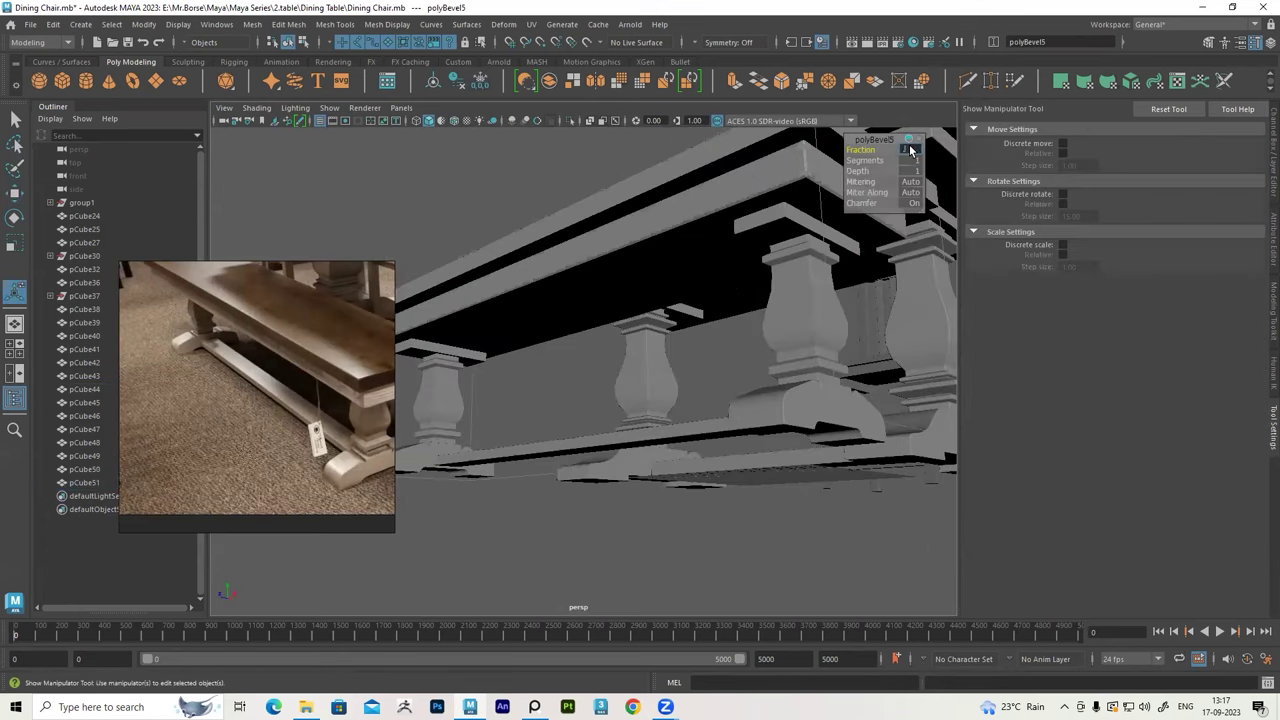
# Bevel the bench top's edges and set the polyBevel6 Fraction to 0.1
pyautogui.click(677, 300)
pyautogui.moveTo(720, 243)
pyautogui.keyDown('alt'); pyautogui.mouseDown()
pyautogui.moveTo(677, 300)
pyautogui.moveTo(709, 243)
pyautogui.mouseUp(); pyautogui.keyUp('alt')
pyautogui.hotkey('ctrl', 'b')
pyautogui.write('0.1')
pyautogui.click(915, 161)
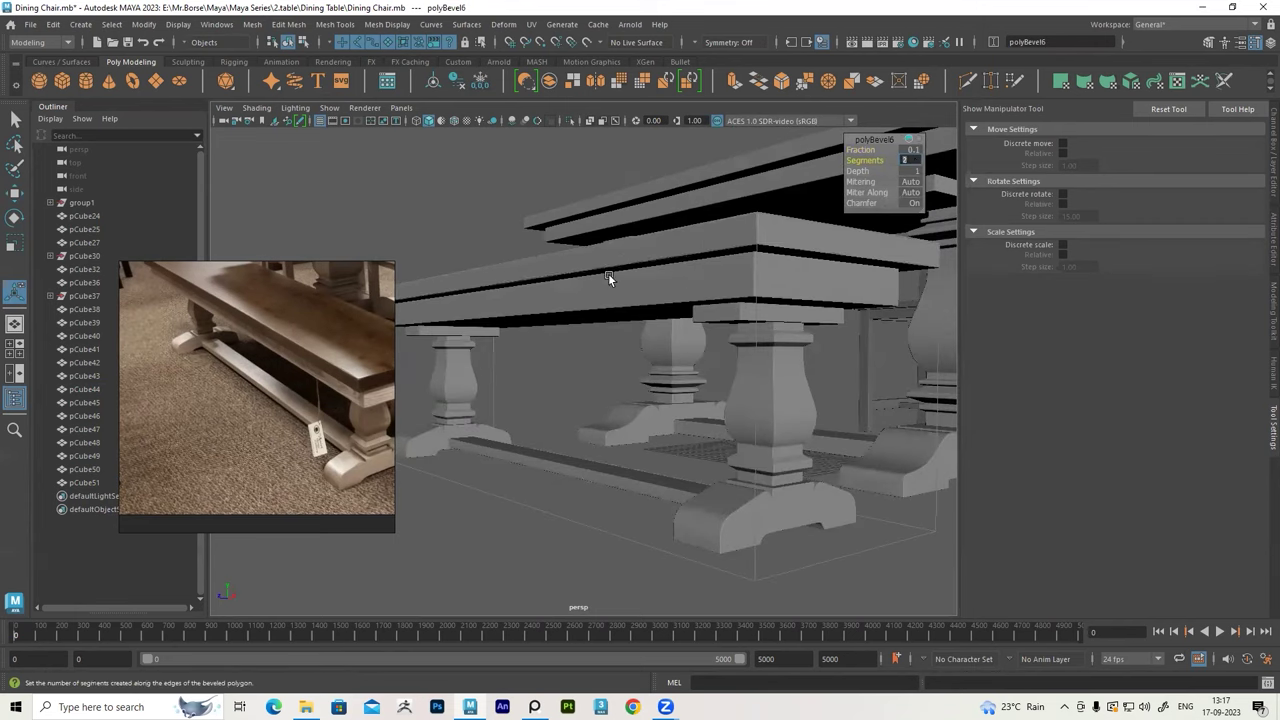
pyautogui.keyDown('alt'); pyautogui.moveTo(608, 278); pyautogui.dragTo(564, 396); pyautogui.keyUp('alt')
pyautogui.click(1273, 150)
# Delete display layer layer1 in the Layer Editor and clear the selection
pyautogui.rightClick(1150, 507)
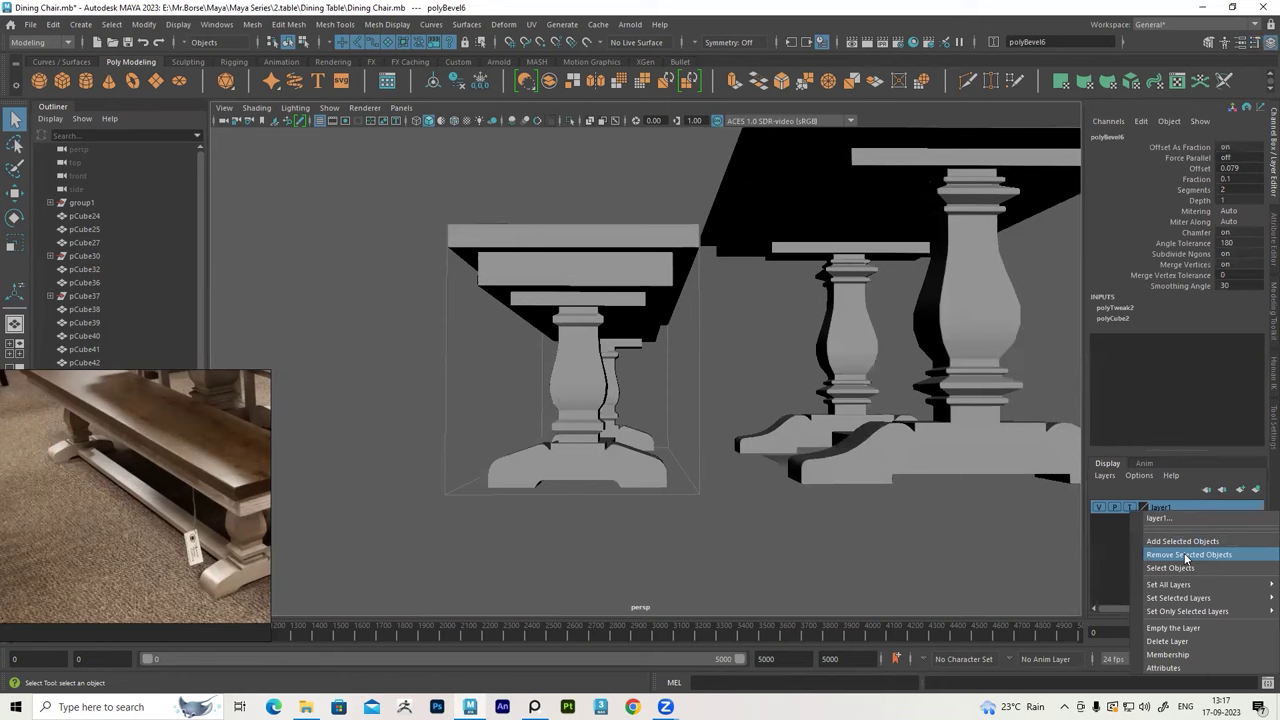
pyautogui.click(1187, 555)
pyautogui.keyDown('alt'); pyautogui.moveTo(820, 380); pyautogui.dragTo(736, 401); pyautogui.keyUp('alt')
pyautogui.click(736, 401)
pyautogui.rightClick(1183, 510)
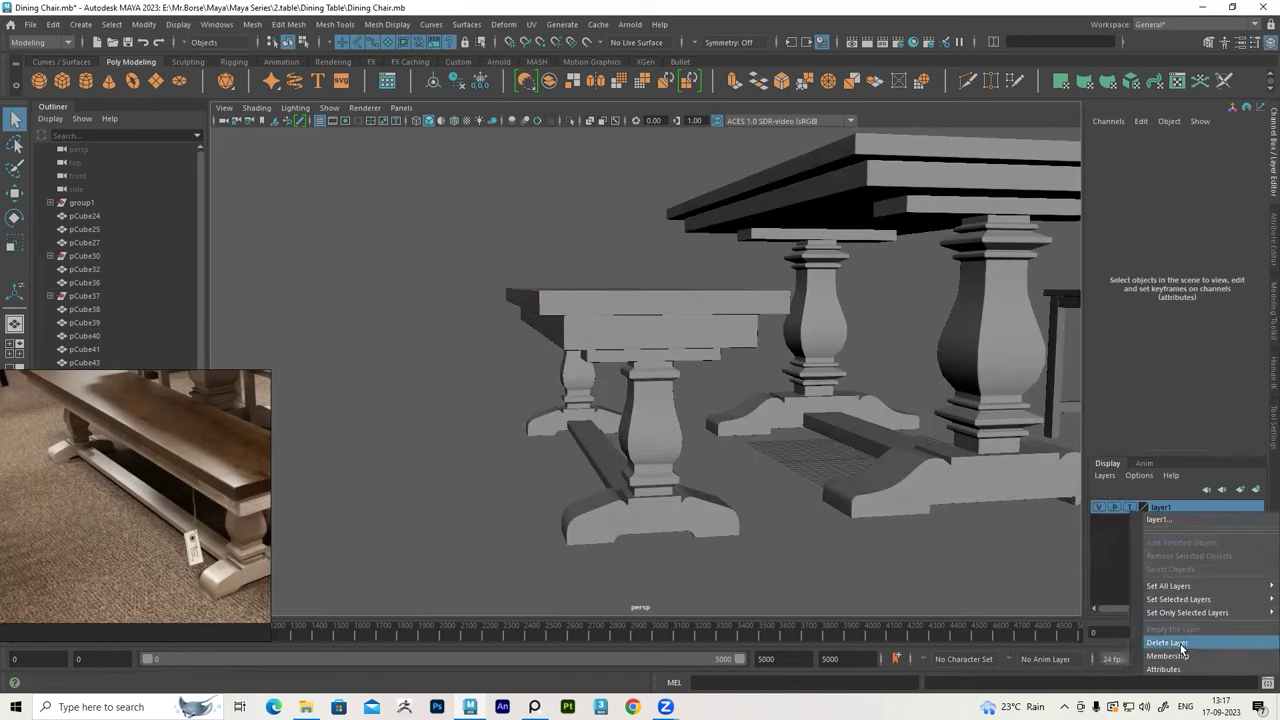
pyautogui.click(1181, 650)
pyautogui.moveTo(250, 402)
pyautogui.keyDown('alt'); pyautogui.mouseDown()
pyautogui.moveTo(633, 389)
pyautogui.moveTo(484, 296)
pyautogui.moveTo(597, 467)
pyautogui.mouseUp(); pyautogui.keyUp('alt')
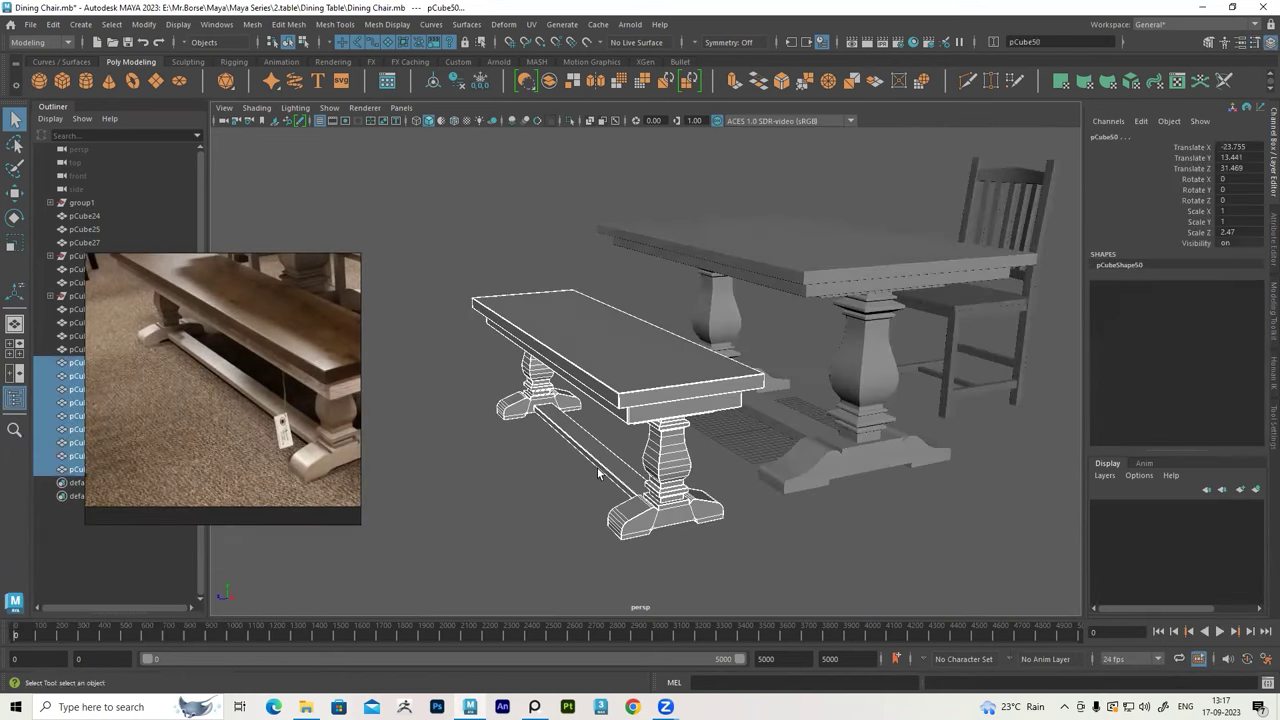
pyautogui.moveTo(530, 200)
pyautogui.keyDown('alt'); pyautogui.mouseDown()
pyautogui.moveTo(402, 148)
pyautogui.moveTo(621, 275)
pyautogui.moveTo(522, 345)
pyautogui.mouseUp(); pyautogui.keyUp('alt')
pyautogui.click(402, 148)
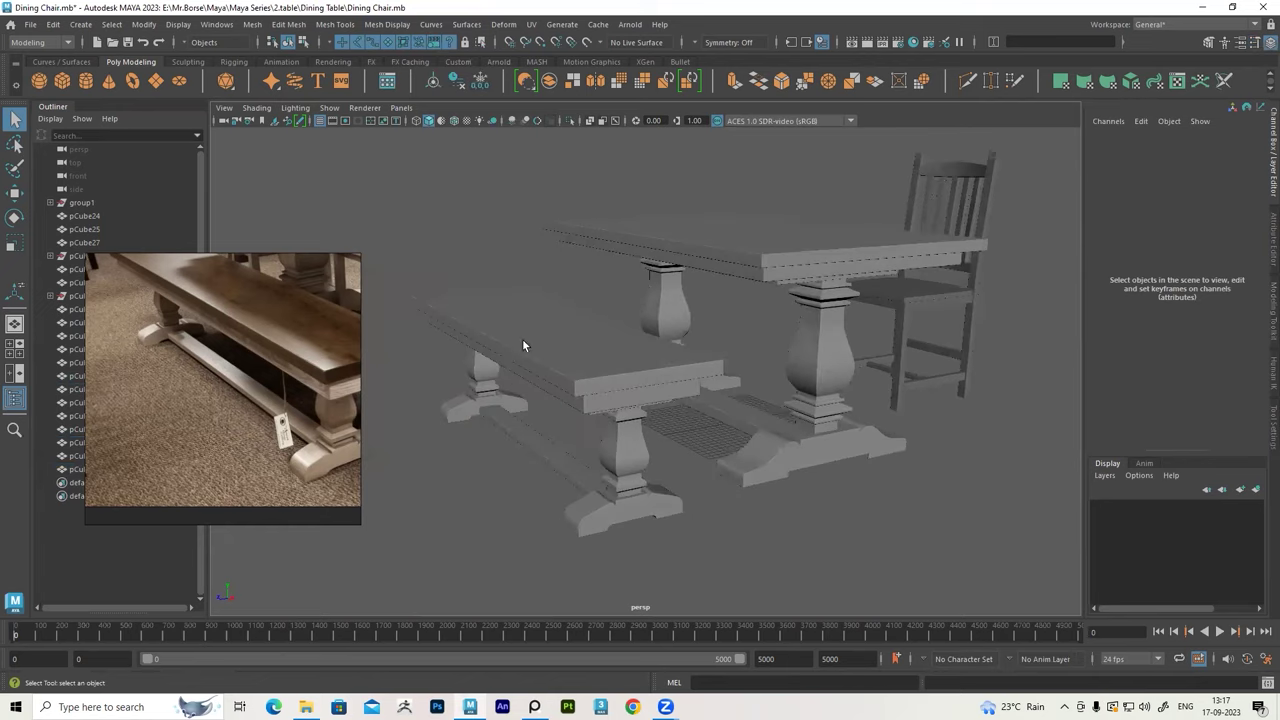